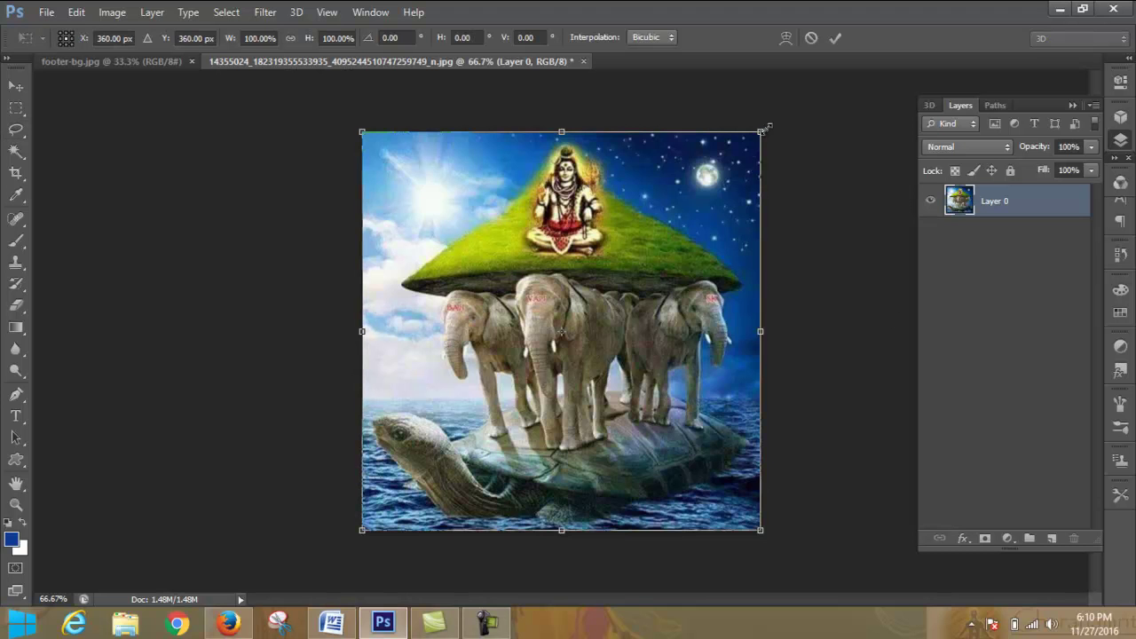
Step: Scale the image layer down to 11.94% in the canvas's lower-left corner and apply the transform
{"action": "left_click_drag", "start_coordinate": [763, 129], "coordinate": [433, 500]}
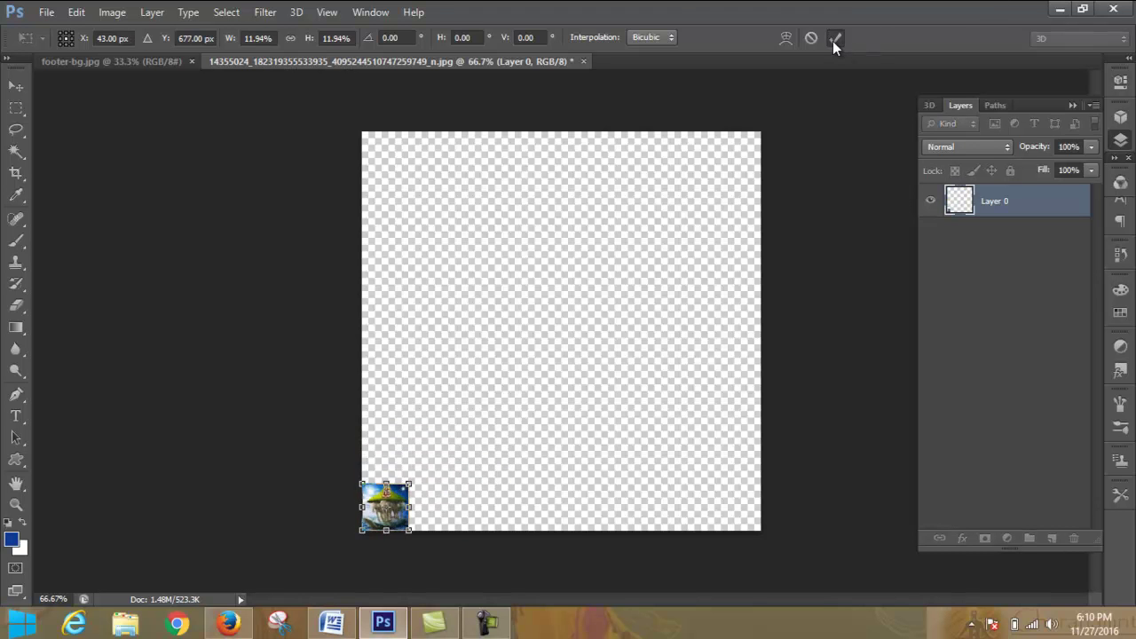
{"action": "left_click", "coordinate": [835, 39]}
Step: Examine the pixel quality of the shrunken image up close, from its upper edge down to the turtle
{"action": "left_click", "coordinate": [16, 504]}
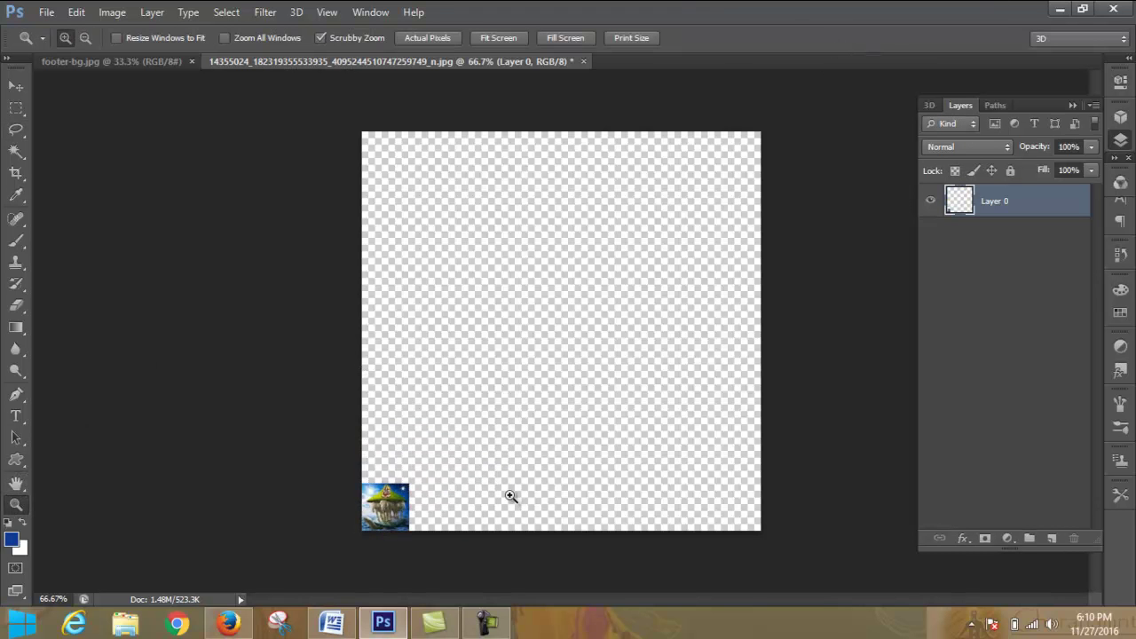
{"action": "left_click_drag", "start_coordinate": [397, 520], "coordinate": [452, 524]}
{"action": "scroll", "coordinate": [593, 285], "scroll_direction": "down", "scroll_amount": 4}
{"action": "scroll", "coordinate": [703, 431], "scroll_direction": "down", "scroll_amount": 5}
{"action": "left_click_drag", "start_coordinate": [342, 327], "coordinate": [399, 355]}
{"action": "scroll", "coordinate": [661, 385], "scroll_direction": "down", "scroll_amount": 4}
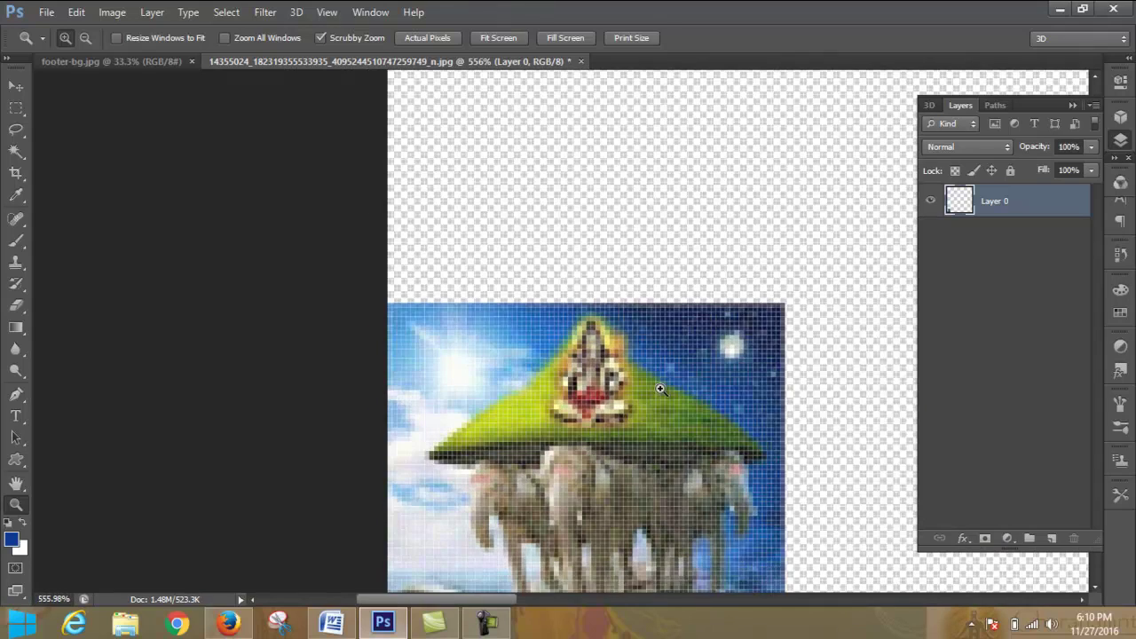
{"action": "scroll", "coordinate": [661, 385], "scroll_direction": "down", "scroll_amount": 1}
{"action": "scroll", "coordinate": [664, 379], "scroll_direction": "down", "scroll_amount": 1}
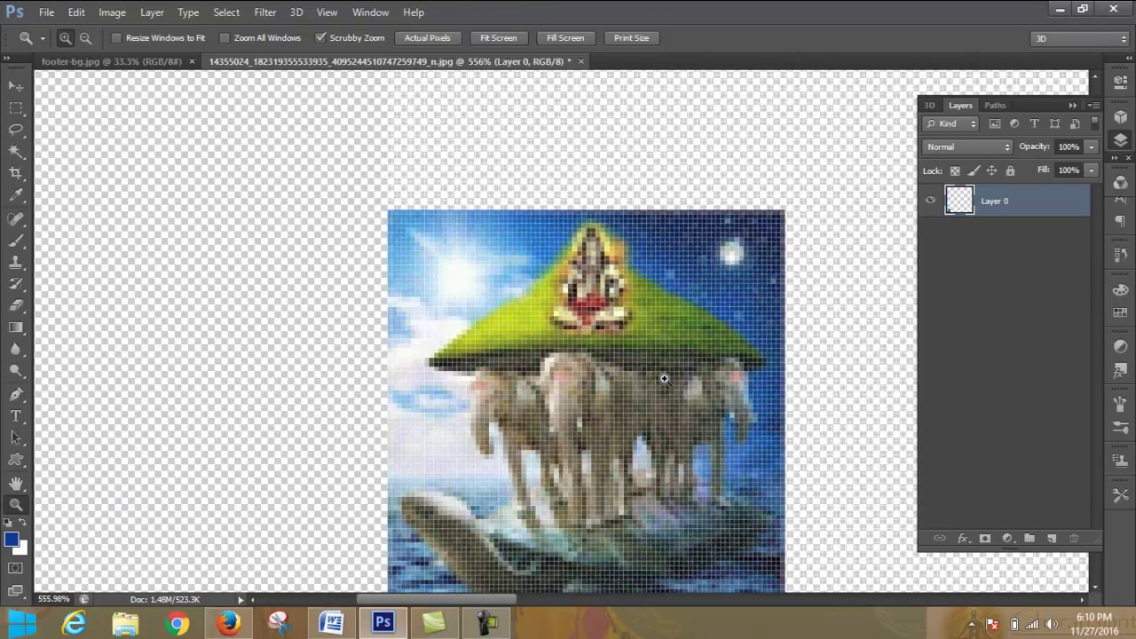
Step: Restore the image to its originally opened snapshot in the history and show the layer list again
{"action": "left_click", "coordinate": [1121, 255]}
{"action": "left_click", "coordinate": [1001, 234]}
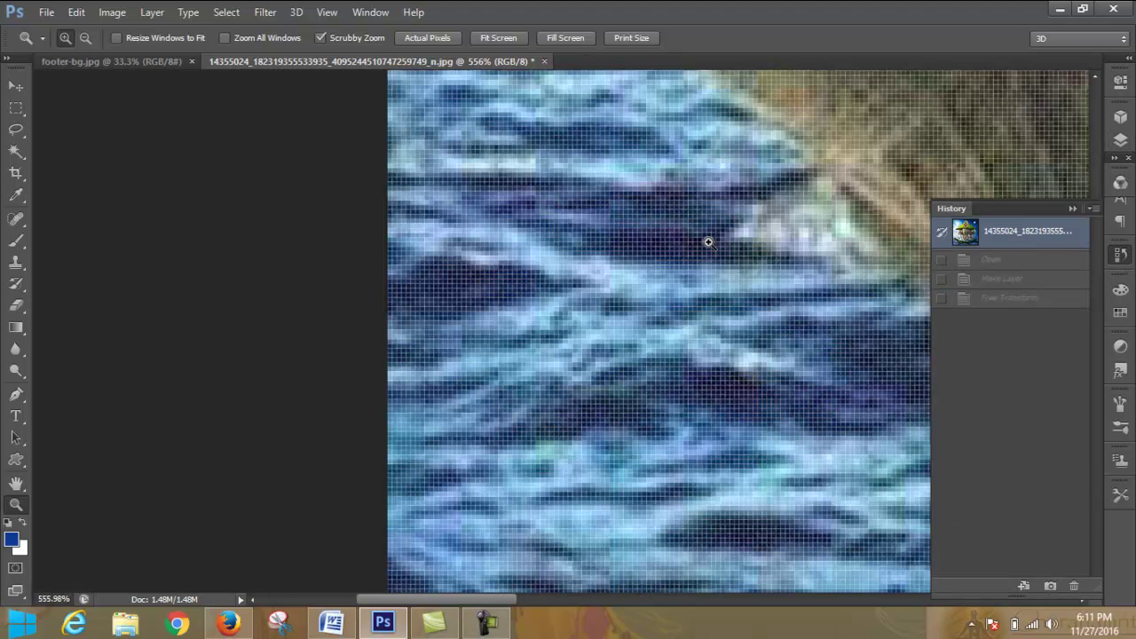
{"action": "key", "text": "ctrl+0"}
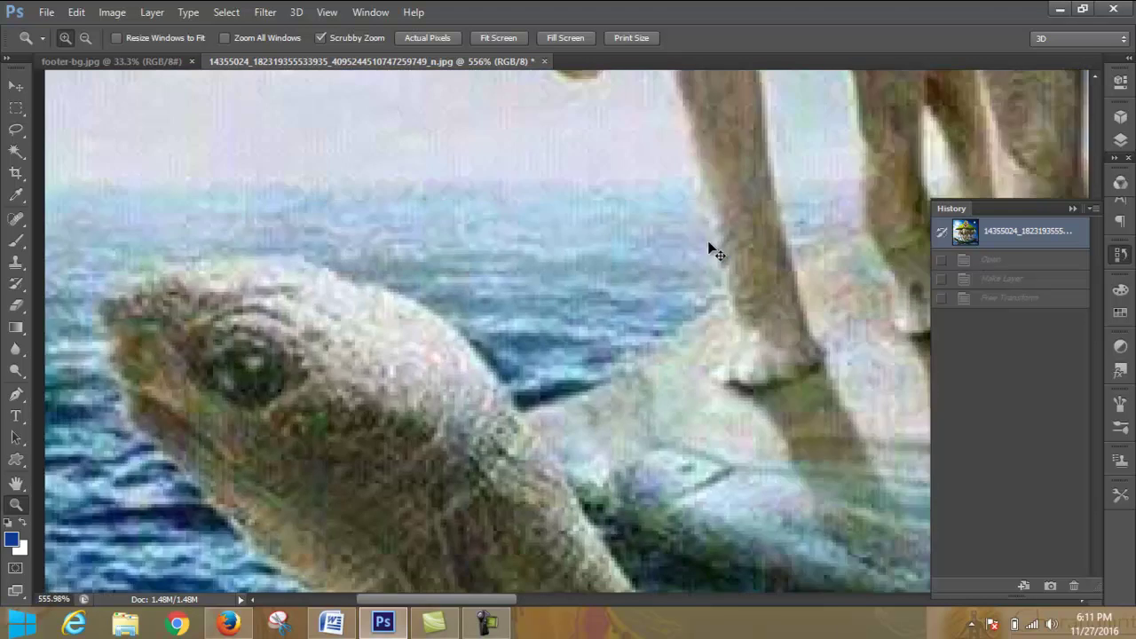
{"action": "left_click_drag", "start_coordinate": [466, 91], "coordinate": [452, 147]}
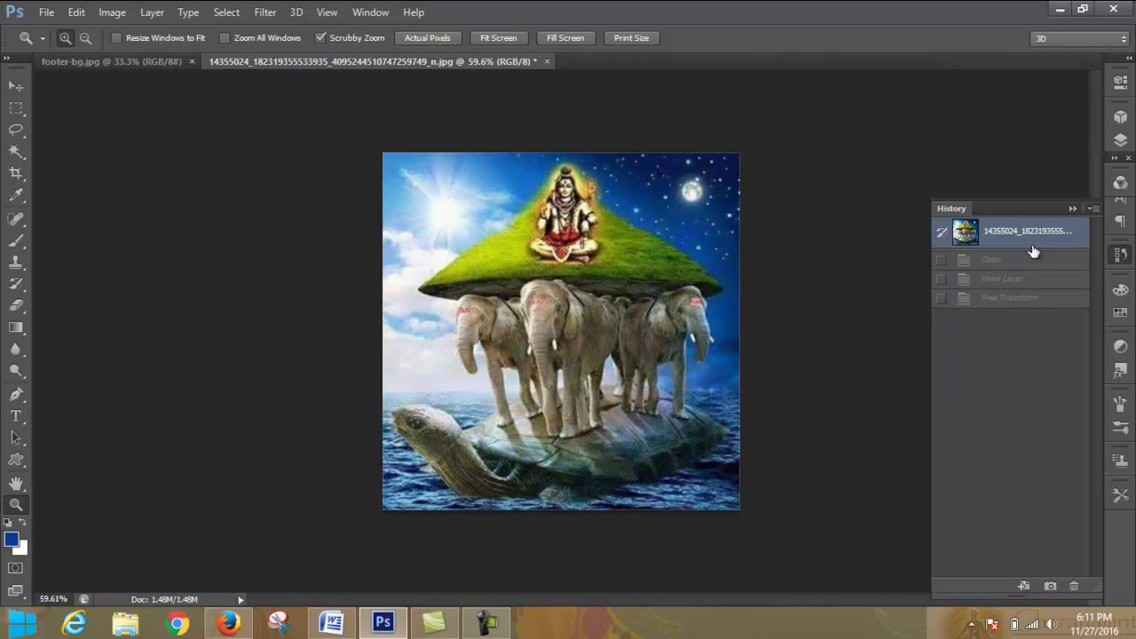
{"action": "left_click", "coordinate": [1120, 139]}
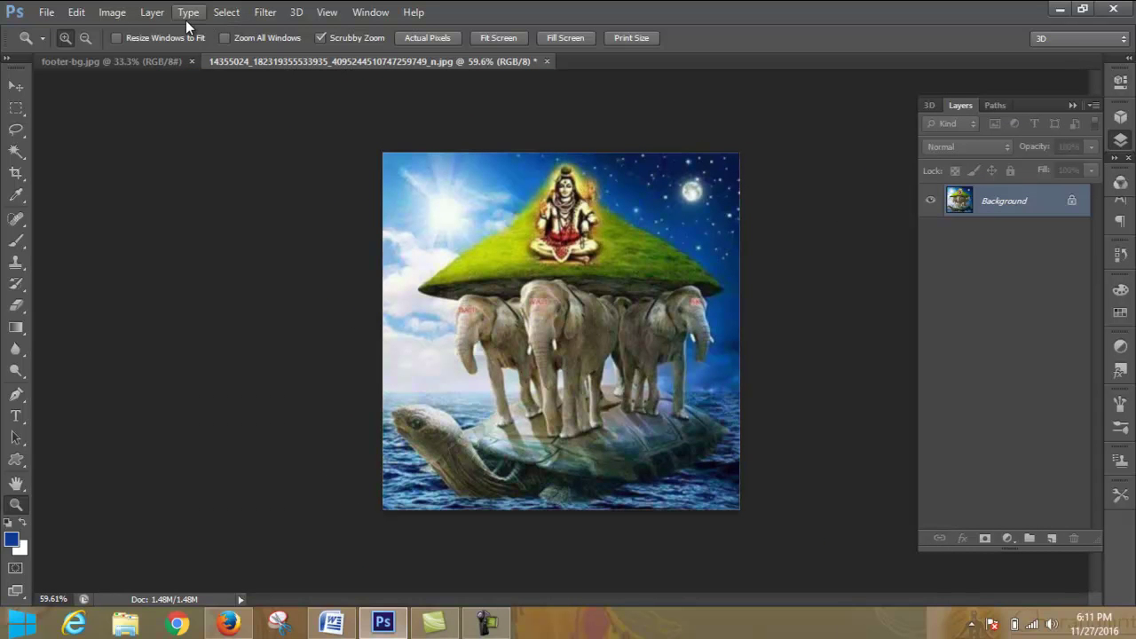
Step: Turn the locked Background into a regular layer with default settings and convert it to a smart object
{"action": "right_click", "coordinate": [1006, 197]}
{"action": "left_click", "coordinate": [1047, 206]}
{"action": "left_click", "coordinate": [703, 197]}
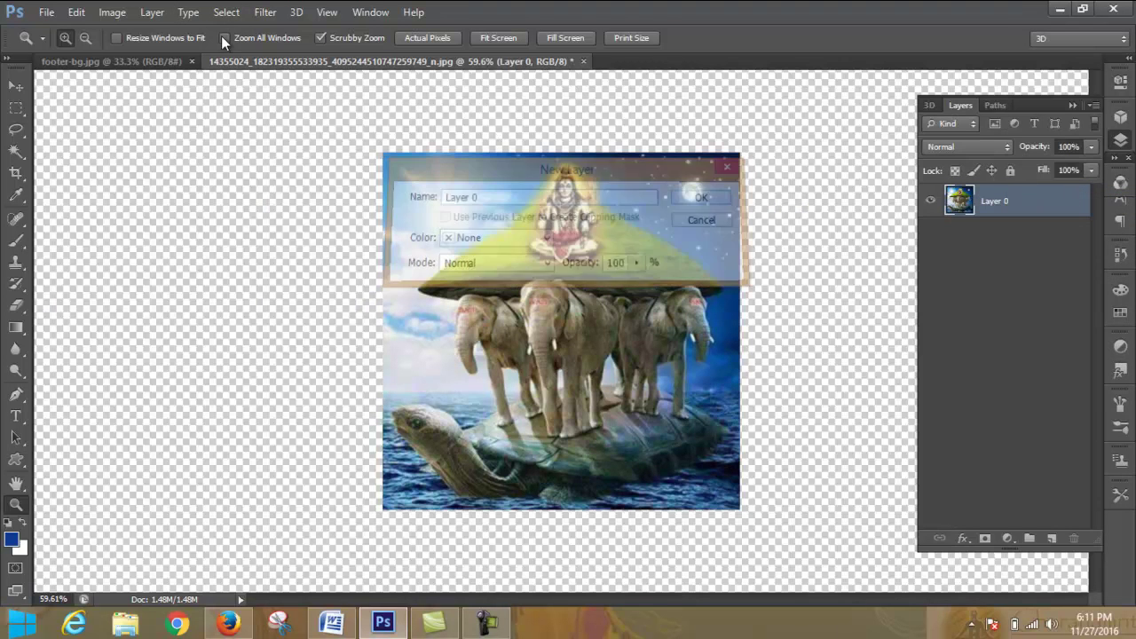
{"action": "left_click", "coordinate": [155, 16]}
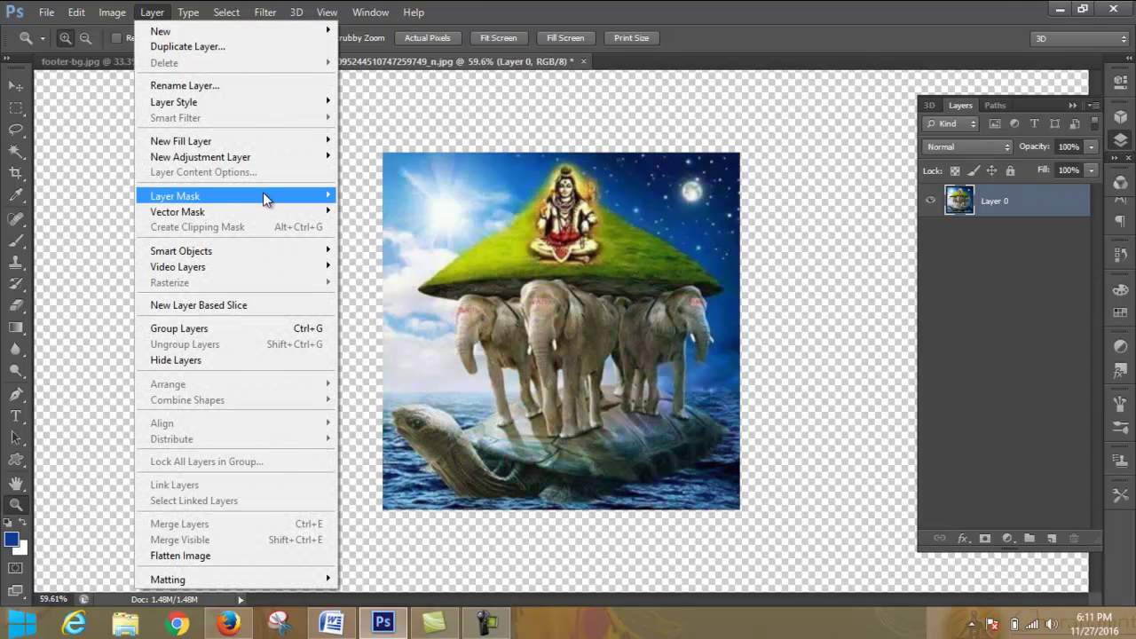
{"action": "mouse_move", "coordinate": [289, 251]}
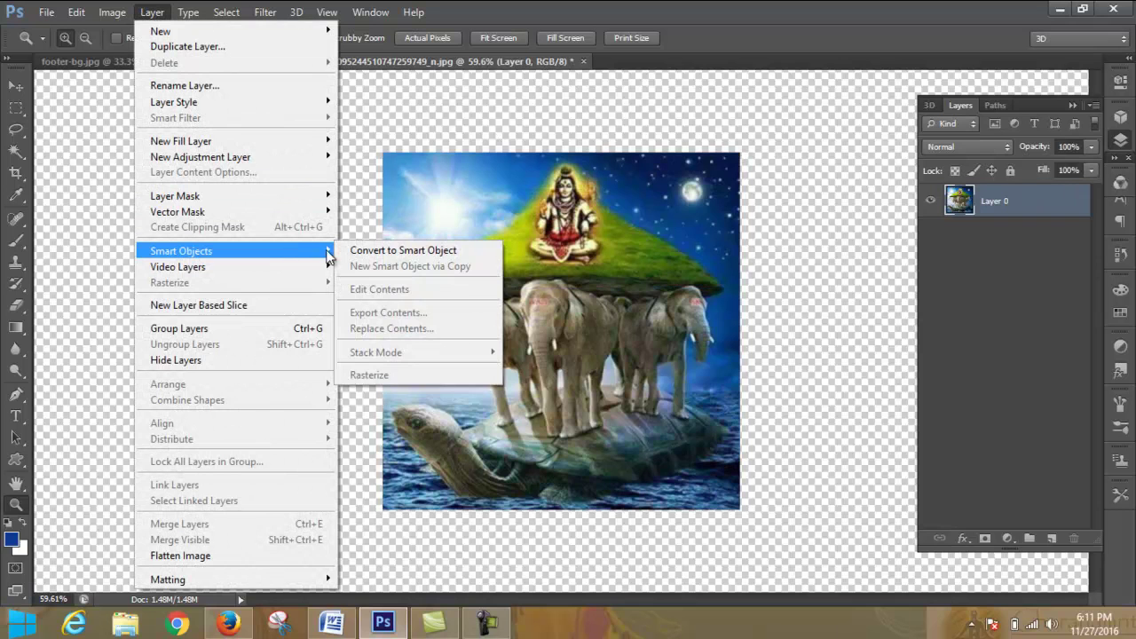
{"action": "left_click", "coordinate": [374, 249]}
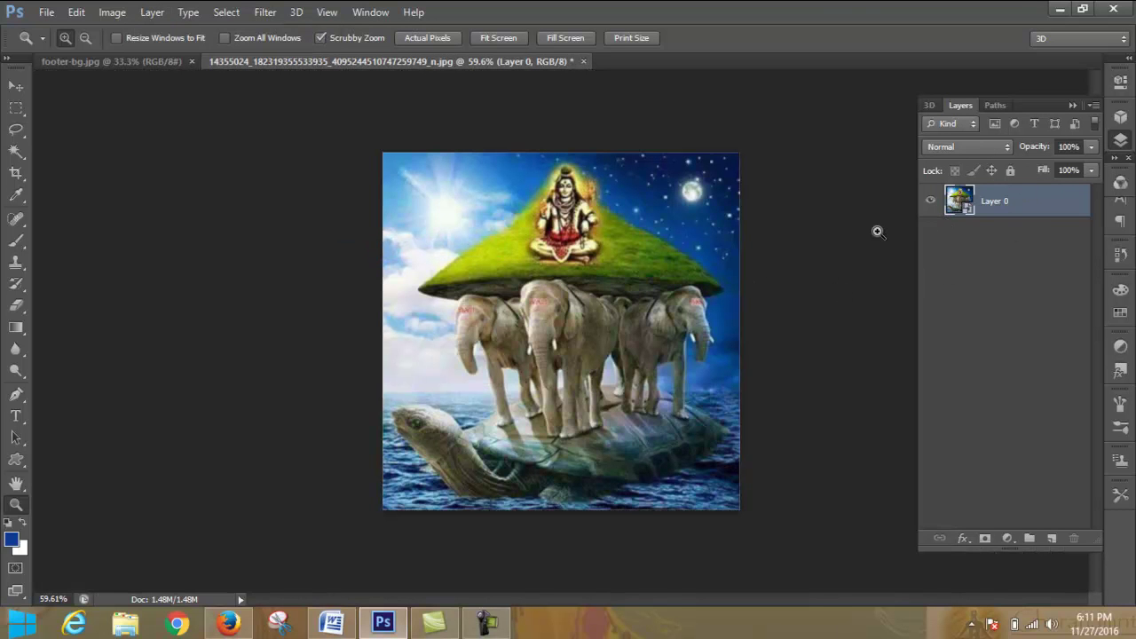
Step: Scale the smart object to under half its size in the canvas's lower-left corner, apply the transform and check its sharpness up close
{"action": "key", "text": "ctrl+t"}
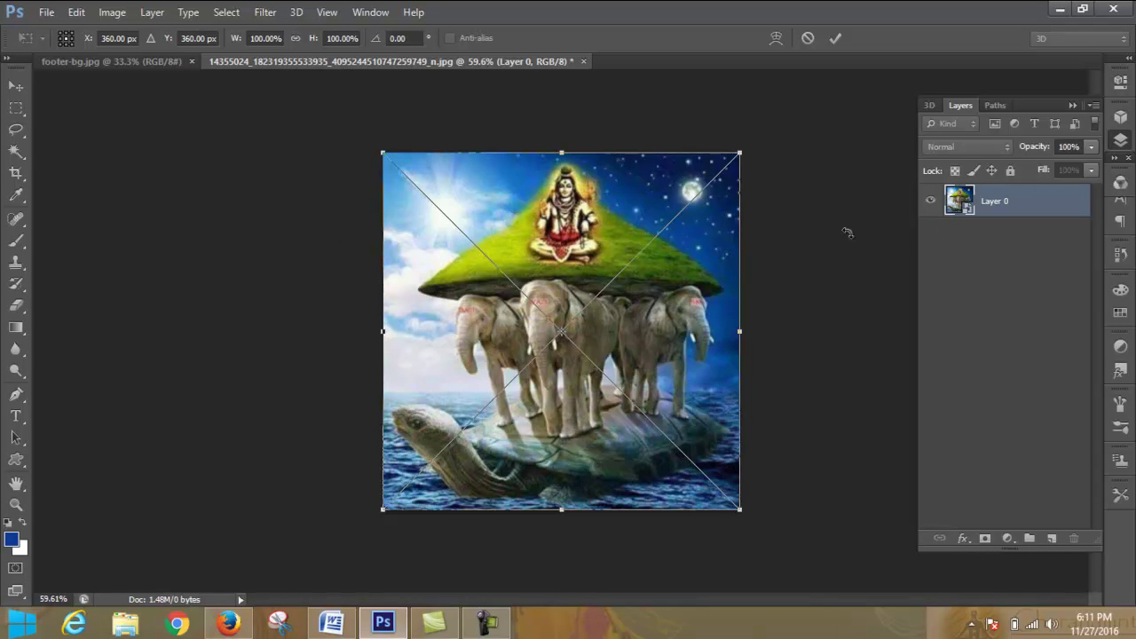
{"action": "left_click_drag", "start_coordinate": [746, 153], "coordinate": [530, 383]}
{"action": "left_click", "coordinate": [835, 38]}
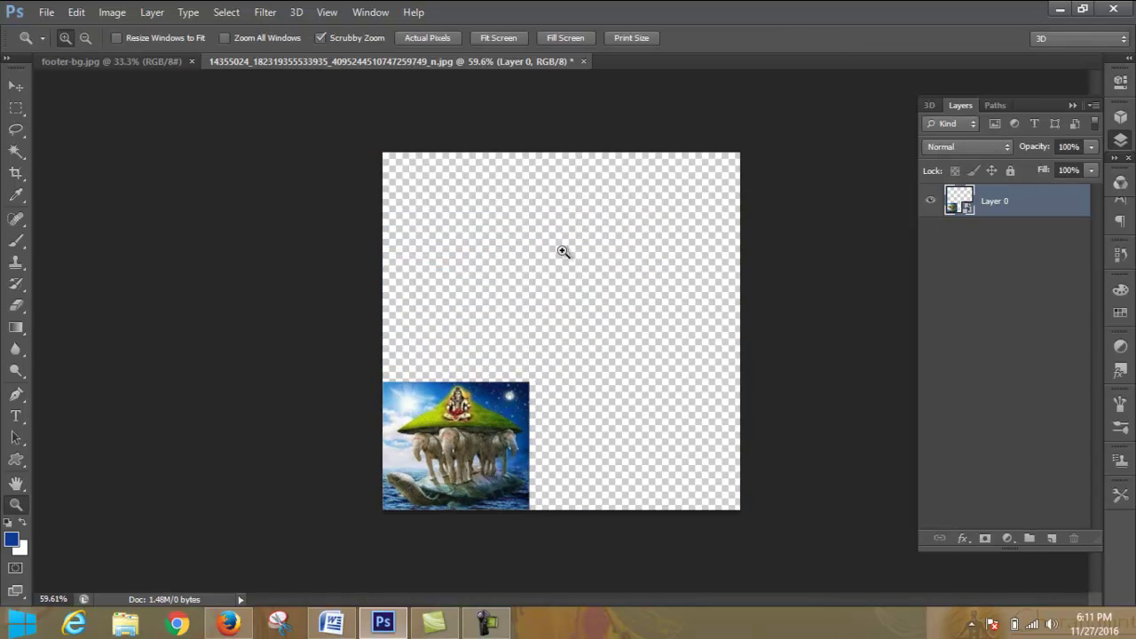
{"action": "left_click", "coordinate": [17, 504]}
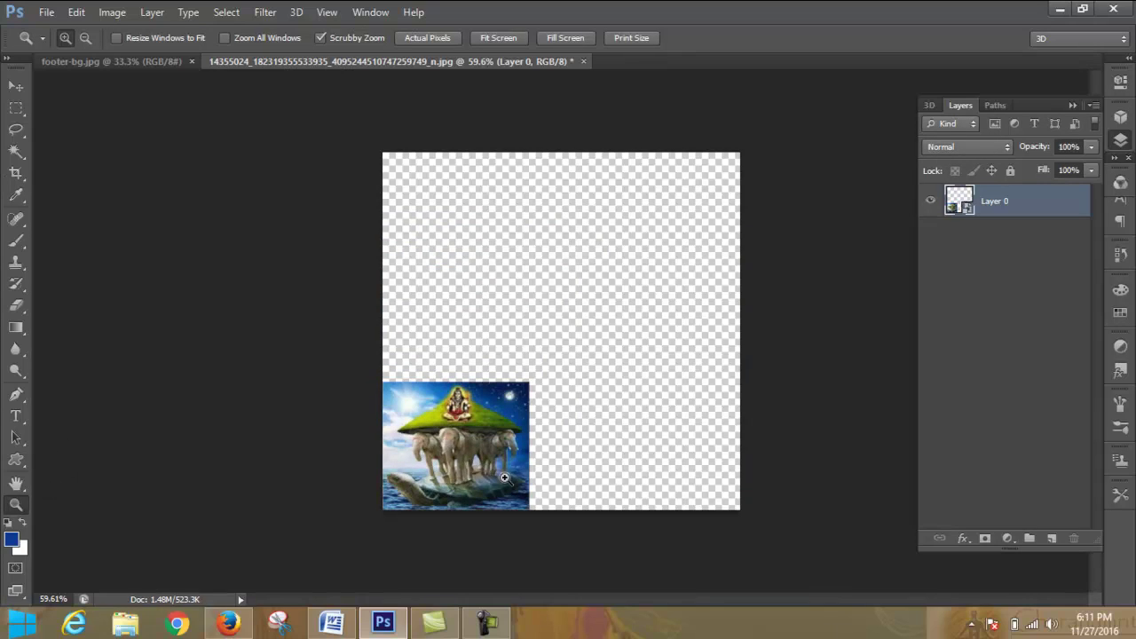
{"action": "left_click_drag", "start_coordinate": [434, 394], "coordinate": [522, 380]}
{"action": "scroll", "coordinate": [522, 380], "scroll_direction": "down", "scroll_amount": 3}
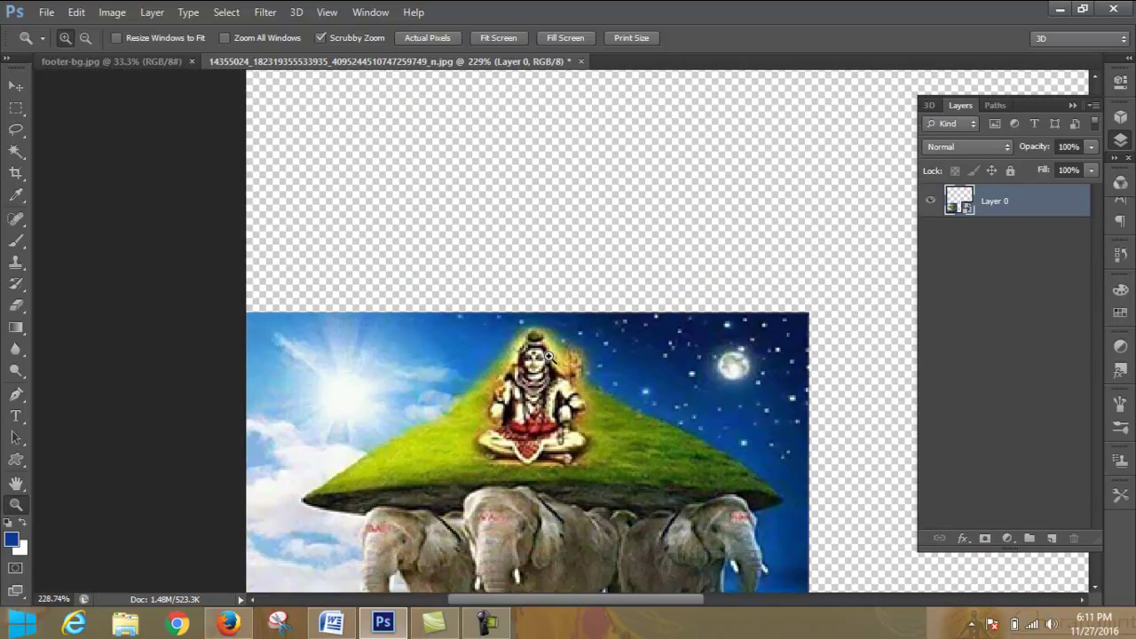
{"action": "left_click_drag", "start_coordinate": [441, 256], "coordinate": [489, 310]}
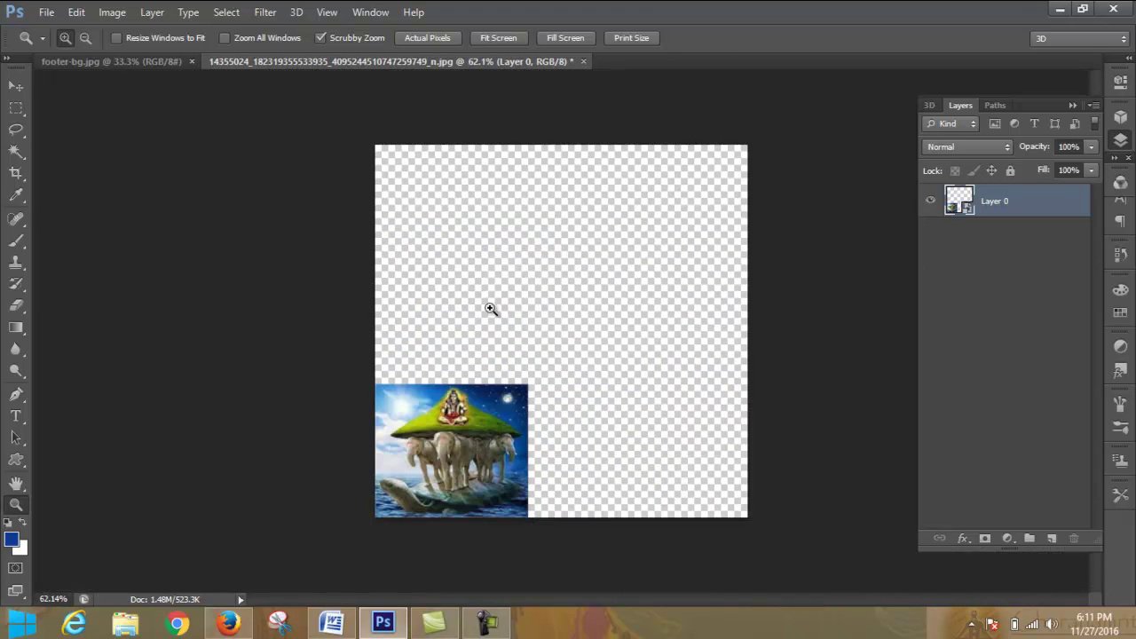
Step: Switch to Firefox and search Google for "wallpaper"
{"action": "left_click", "coordinate": [46, 12]}
{"action": "left_click", "coordinate": [695, 108]}
{"action": "left_click", "coordinate": [1059, 9]}
{"action": "left_click", "coordinate": [229, 624]}
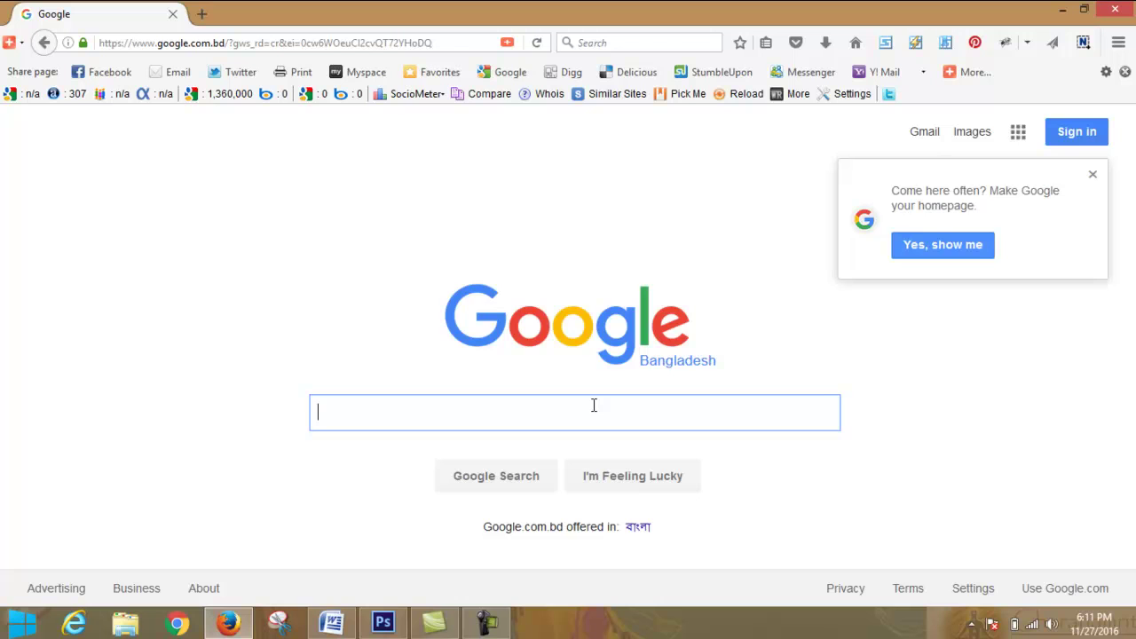
{"action": "type", "text": "wall"}
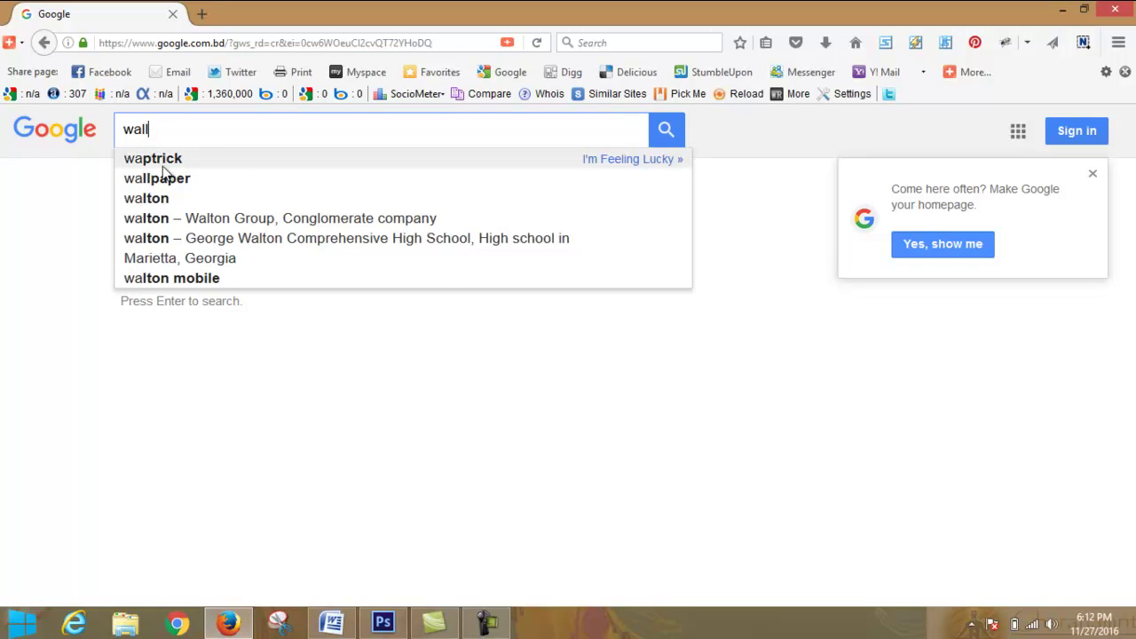
{"action": "left_click", "coordinate": [177, 165]}
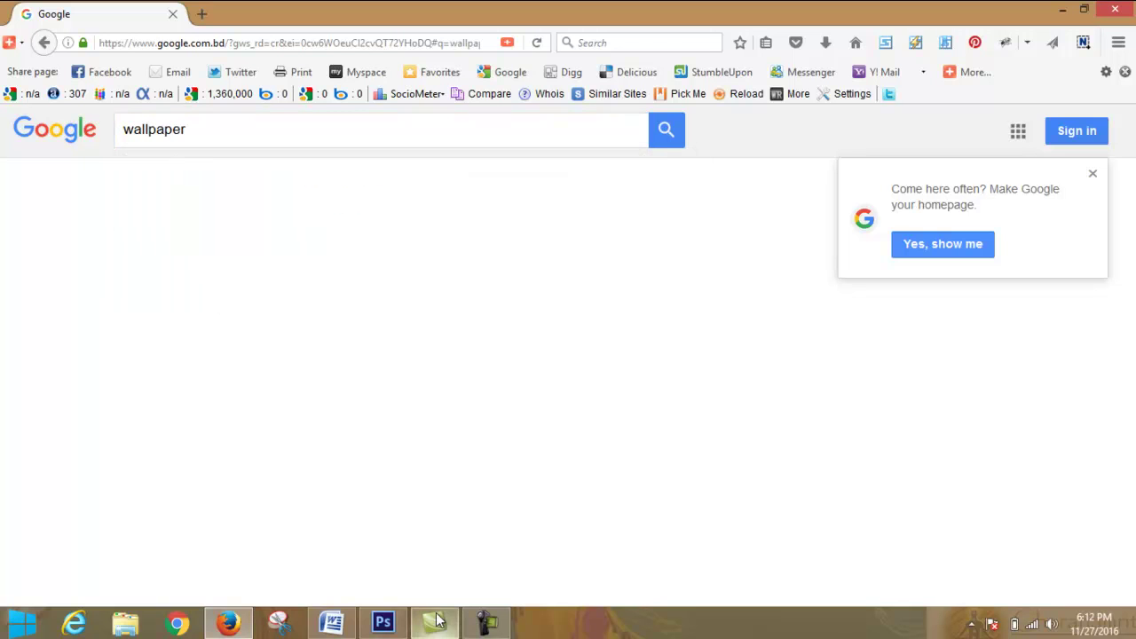
Step: Switch back to Photoshop and review the Smart Objects commands available for the layer
{"action": "left_click", "coordinate": [383, 623]}
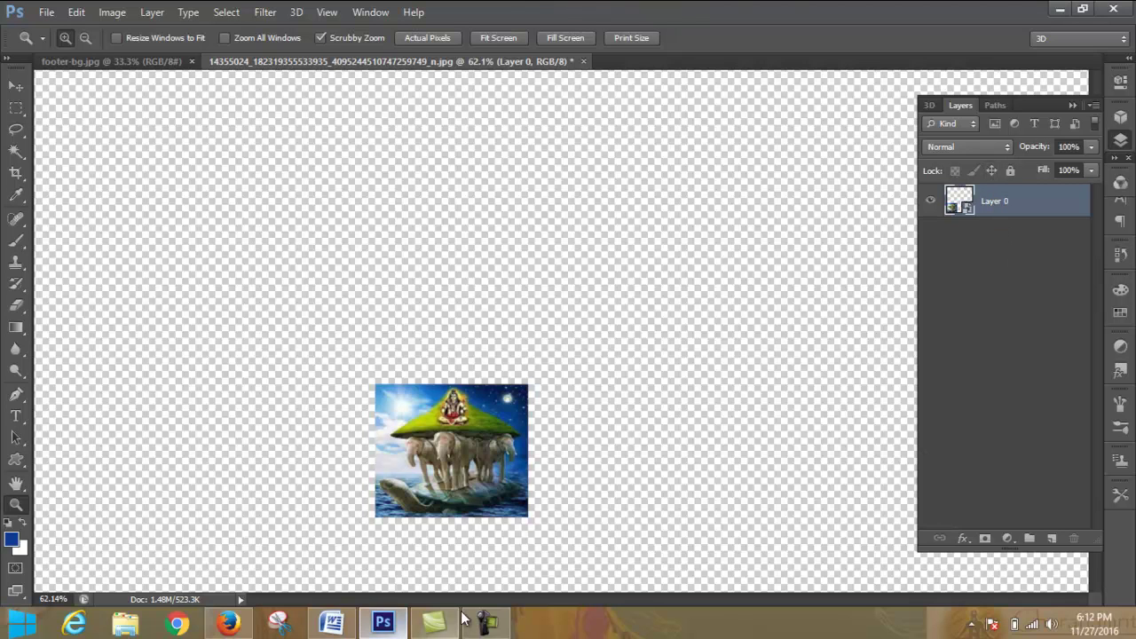
{"action": "left_click", "coordinate": [497, 623]}
{"action": "left_click", "coordinate": [497, 623]}
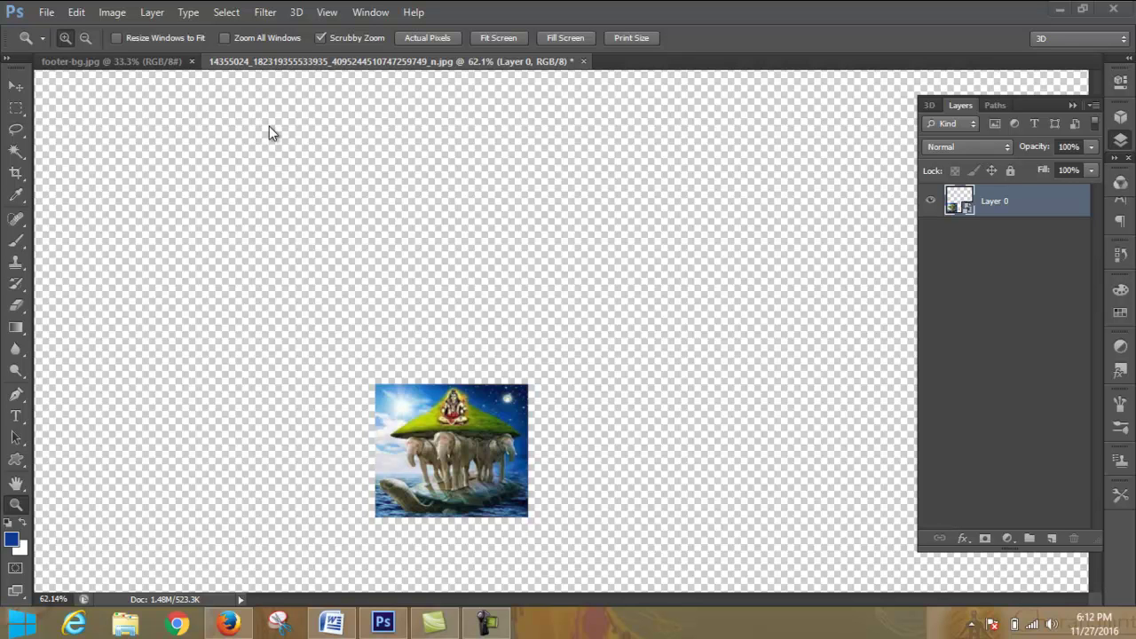
{"action": "left_click", "coordinate": [48, 13]}
{"action": "mouse_move", "coordinate": [143, 15]}
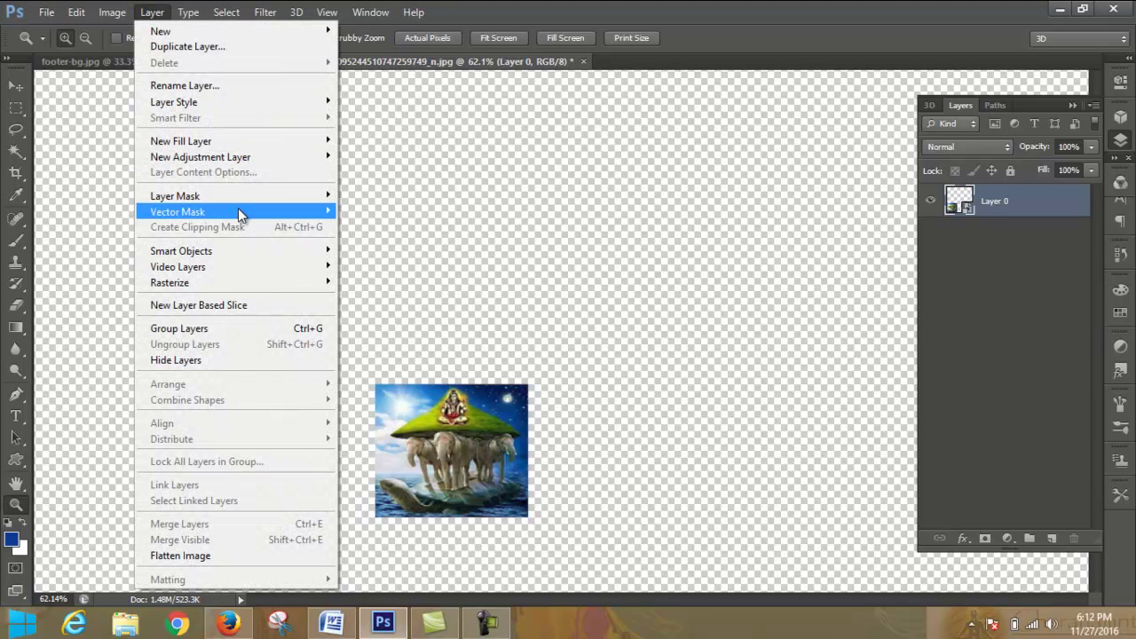
{"action": "mouse_move", "coordinate": [267, 250]}
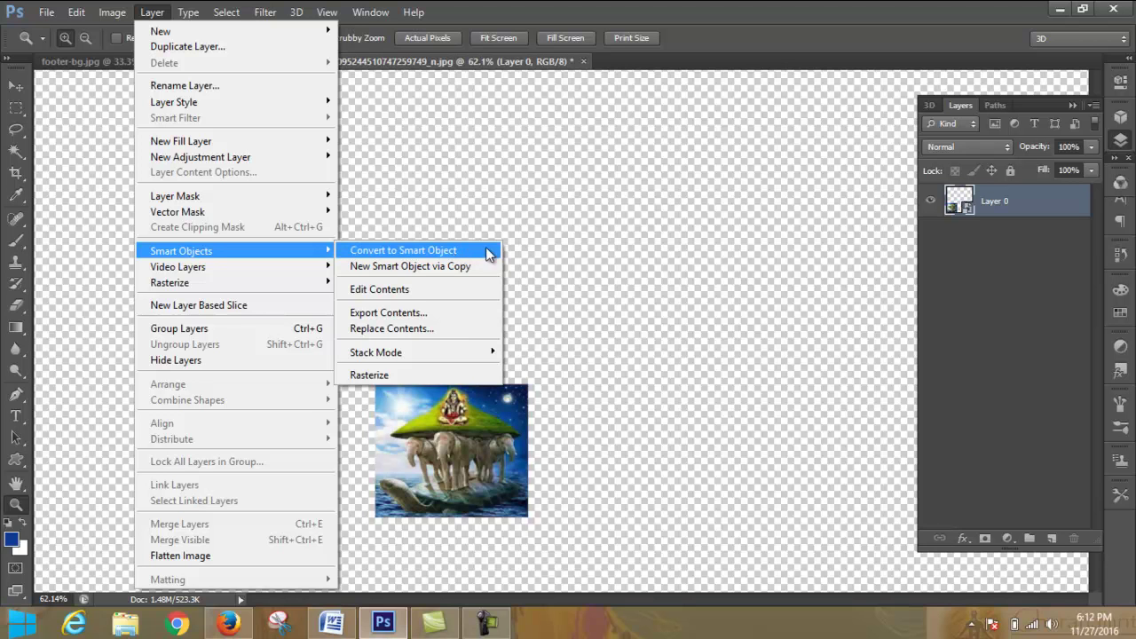
{"action": "left_click", "coordinate": [592, 234]}
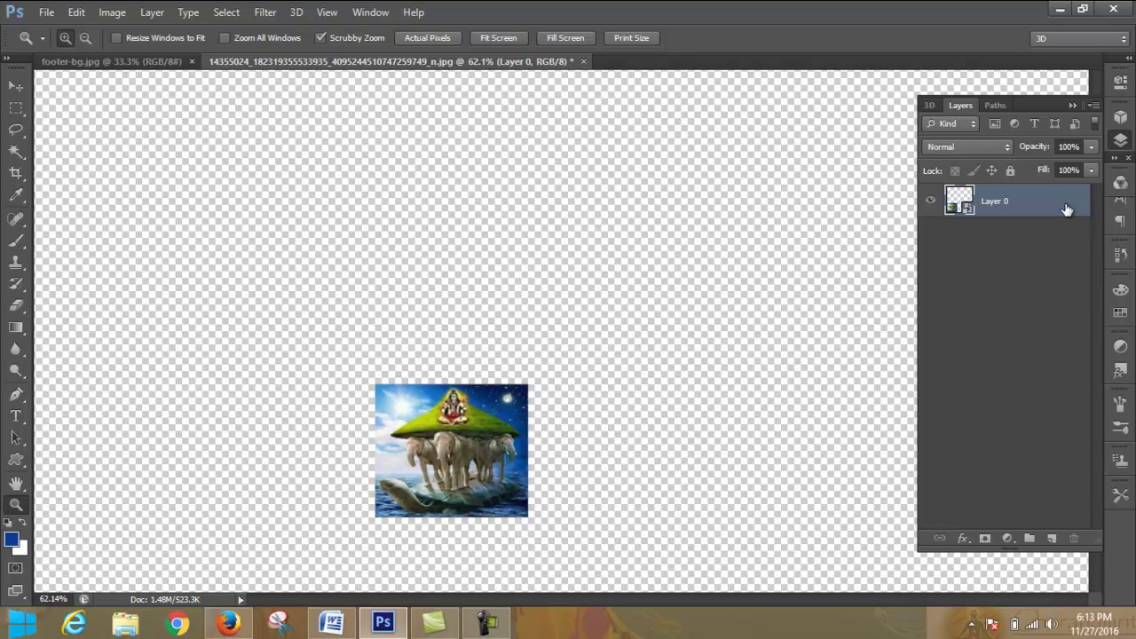
{"action": "left_click", "coordinate": [46, 12]}
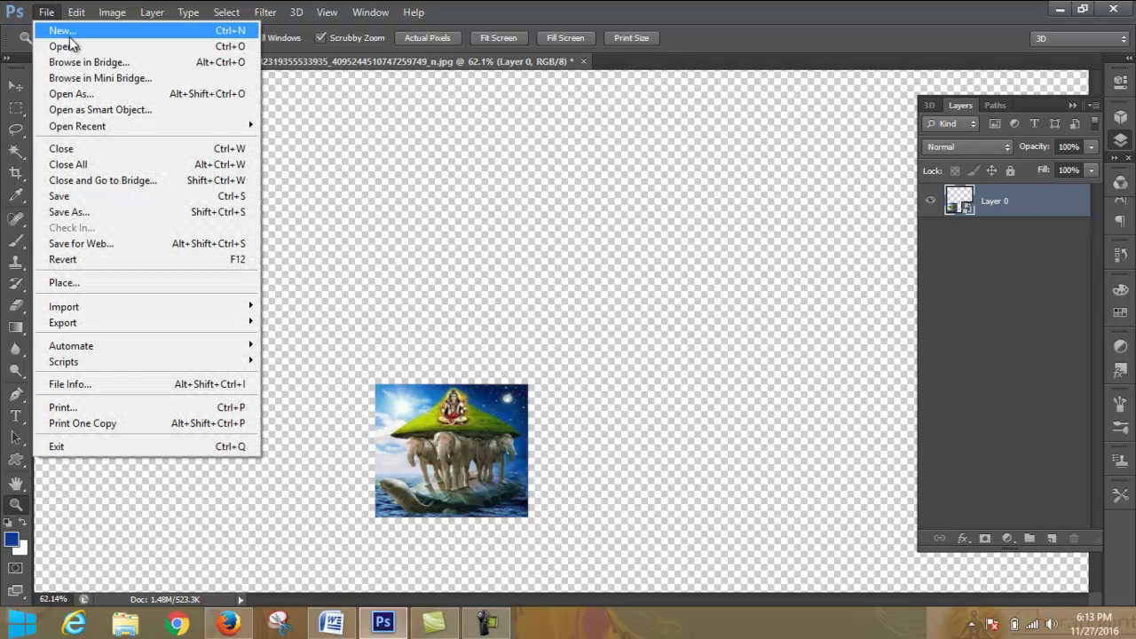
{"action": "left_click", "coordinate": [71, 44]}
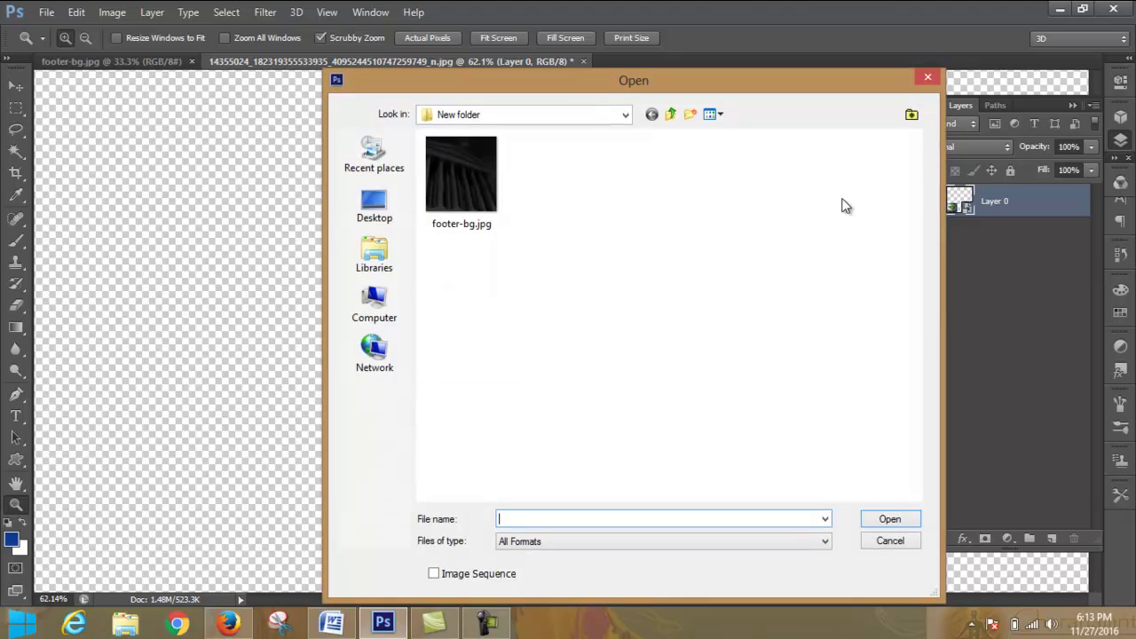
{"action": "left_click", "coordinate": [671, 115]}
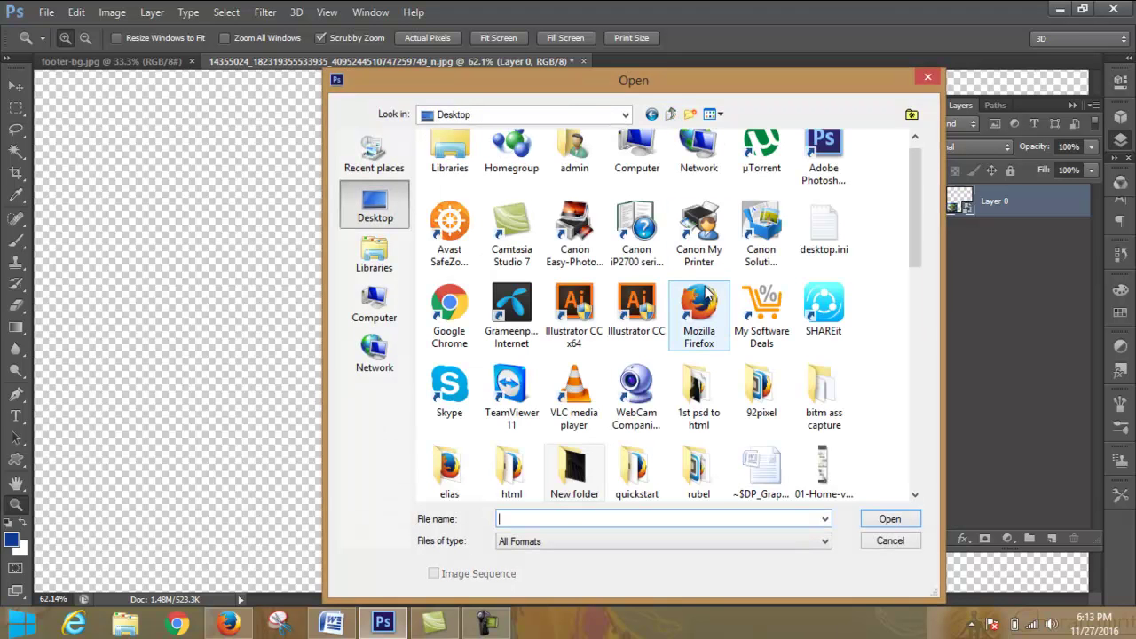
Step: Switch to Firefox and show the image results for the wallpaper search
{"action": "left_click", "coordinate": [227, 626]}
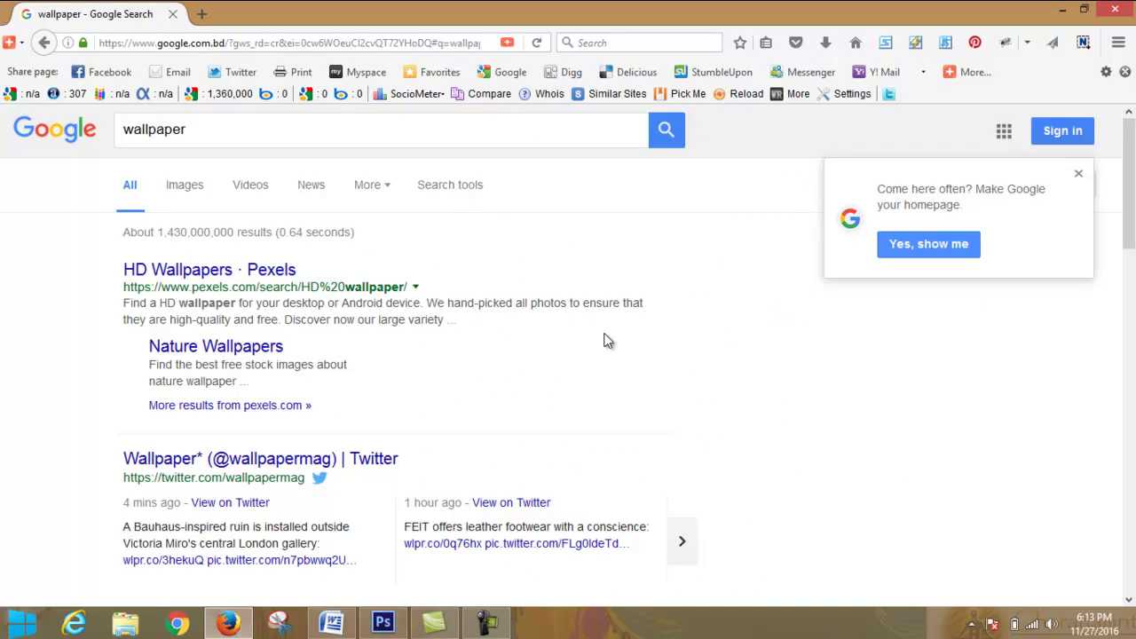
{"action": "left_click", "coordinate": [185, 186]}
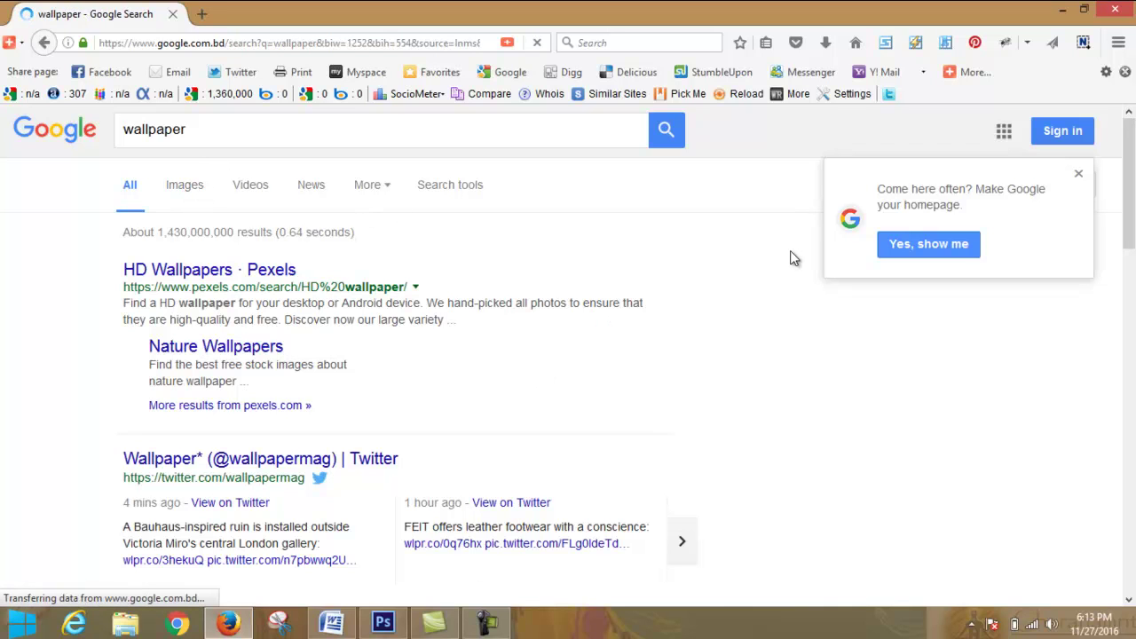
{"action": "left_click", "coordinate": [382, 624]}
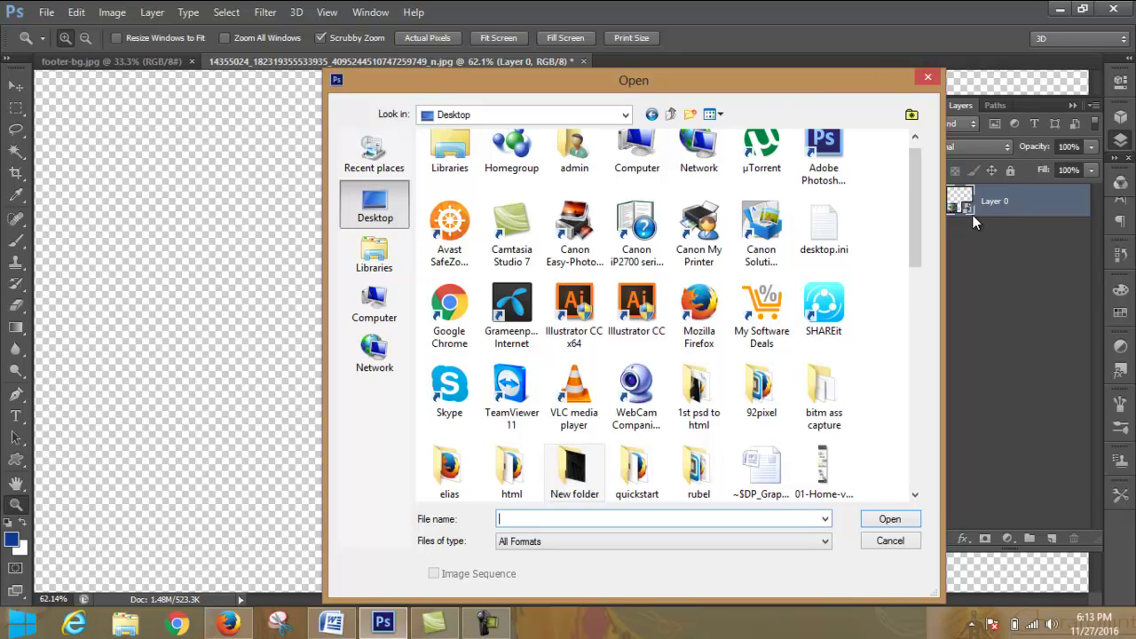
{"action": "left_click_drag", "start_coordinate": [770, 83], "coordinate": [633, 83]}
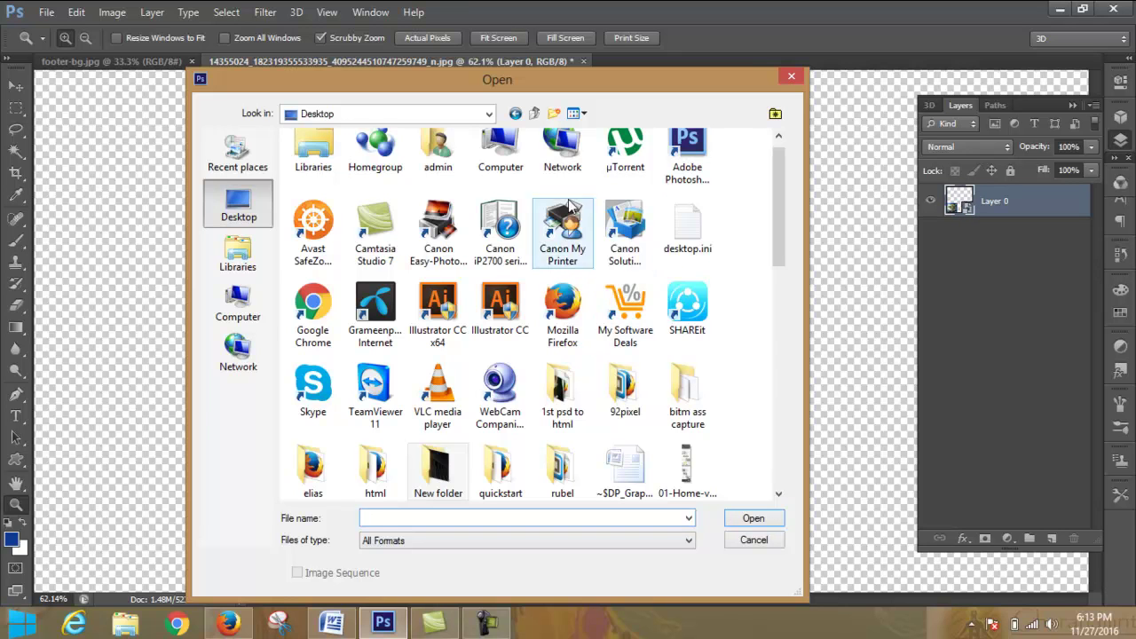
{"action": "double_click", "coordinate": [486, 158]}
{"action": "double_click", "coordinate": [411, 186]}
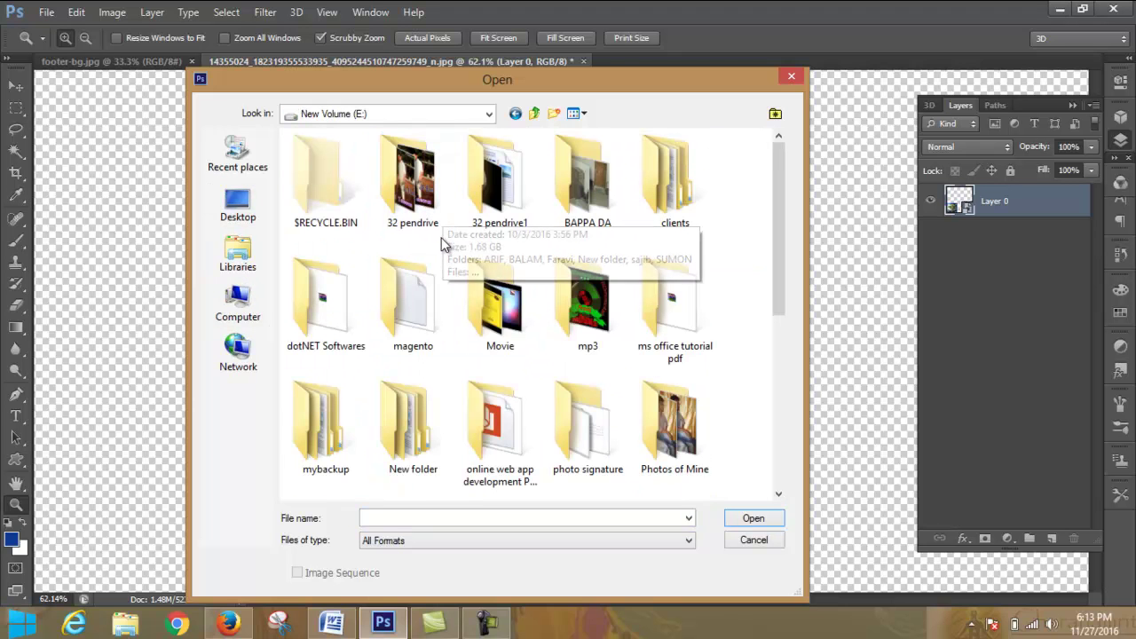
{"action": "left_click", "coordinate": [790, 77]}
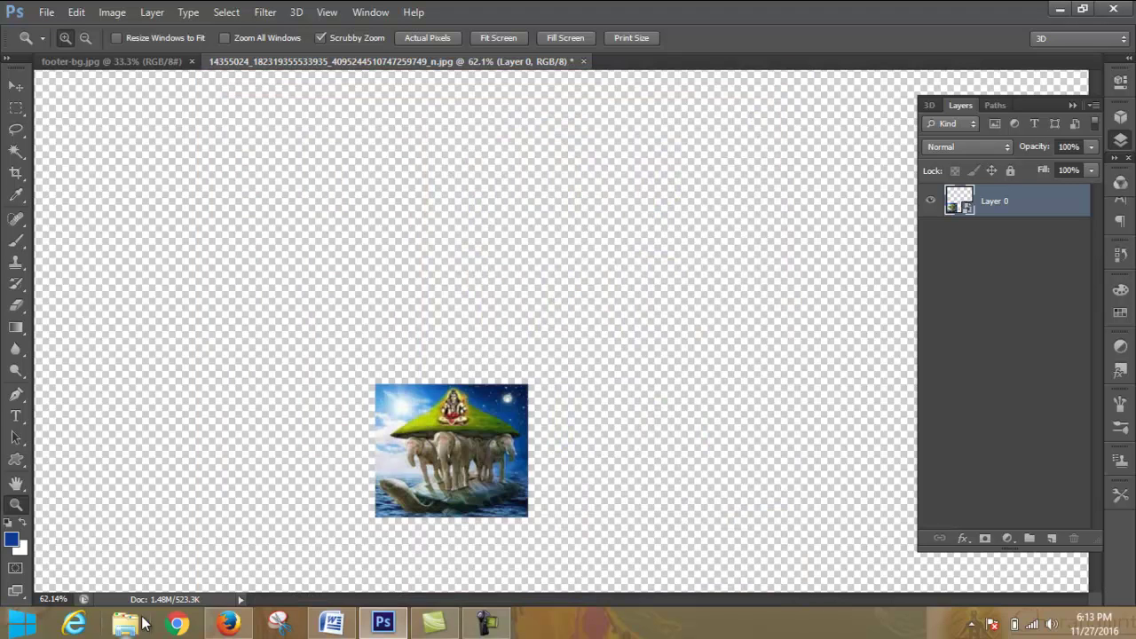
Step: Switch to Firefox, browse the wallpaper results, view the butterfly-on-pebbles image on its own and return to the results
{"action": "left_click", "coordinate": [232, 624]}
{"action": "scroll", "coordinate": [524, 424], "scroll_direction": "down", "scroll_amount": 6}
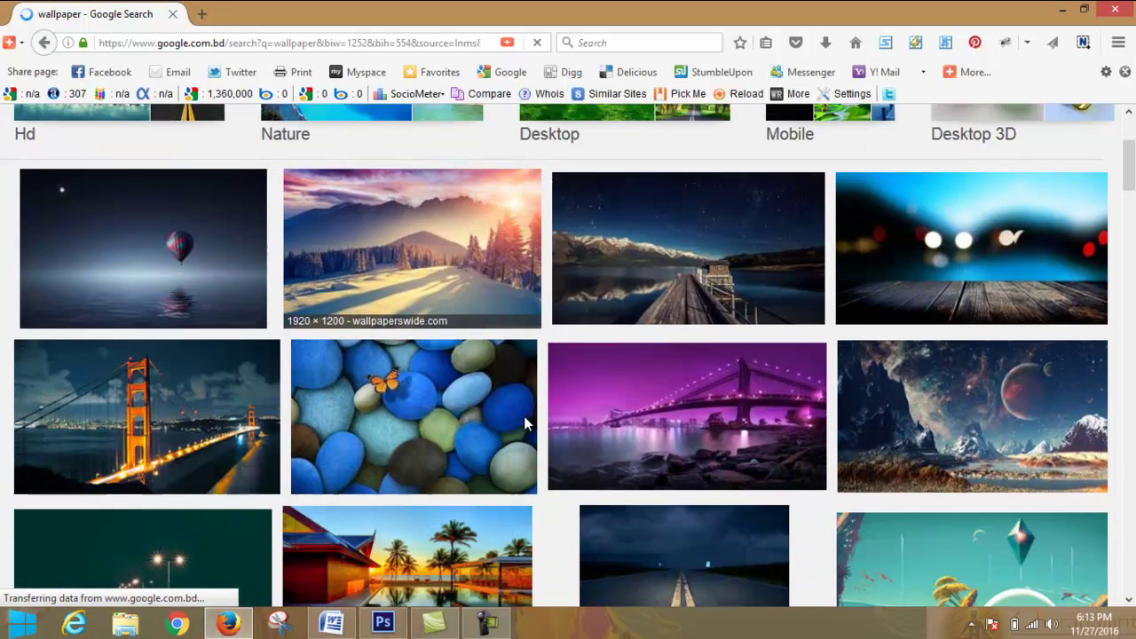
{"action": "scroll", "coordinate": [524, 424], "scroll_direction": "down", "scroll_amount": 2}
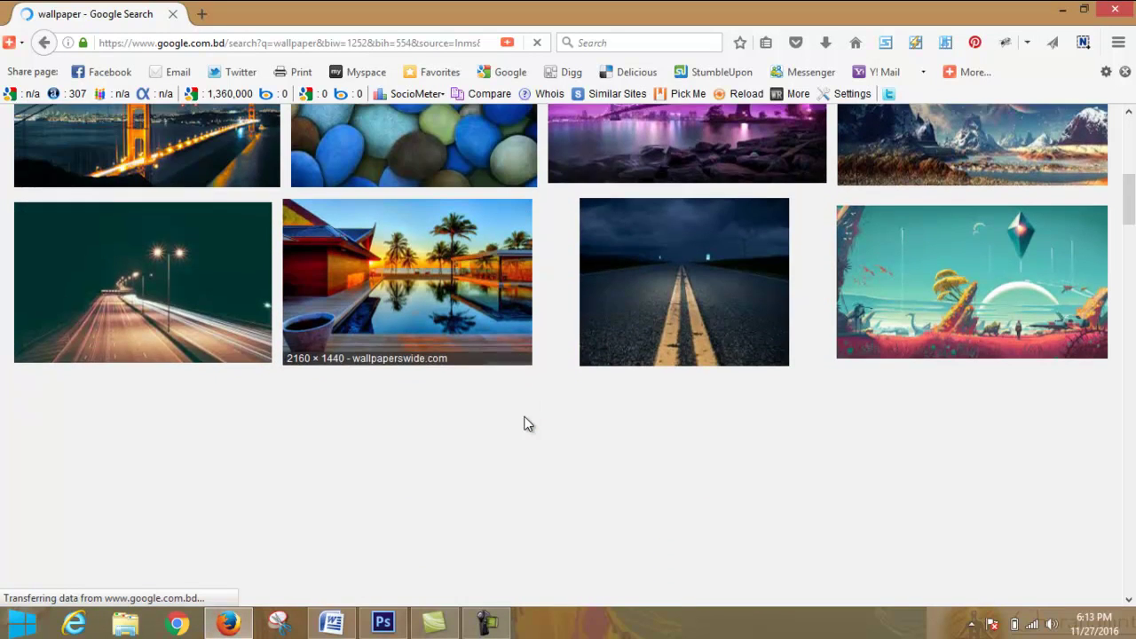
{"action": "scroll", "coordinate": [525, 424], "scroll_direction": "up", "scroll_amount": 2}
{"action": "scroll", "coordinate": [524, 424], "scroll_direction": "up", "scroll_amount": 2}
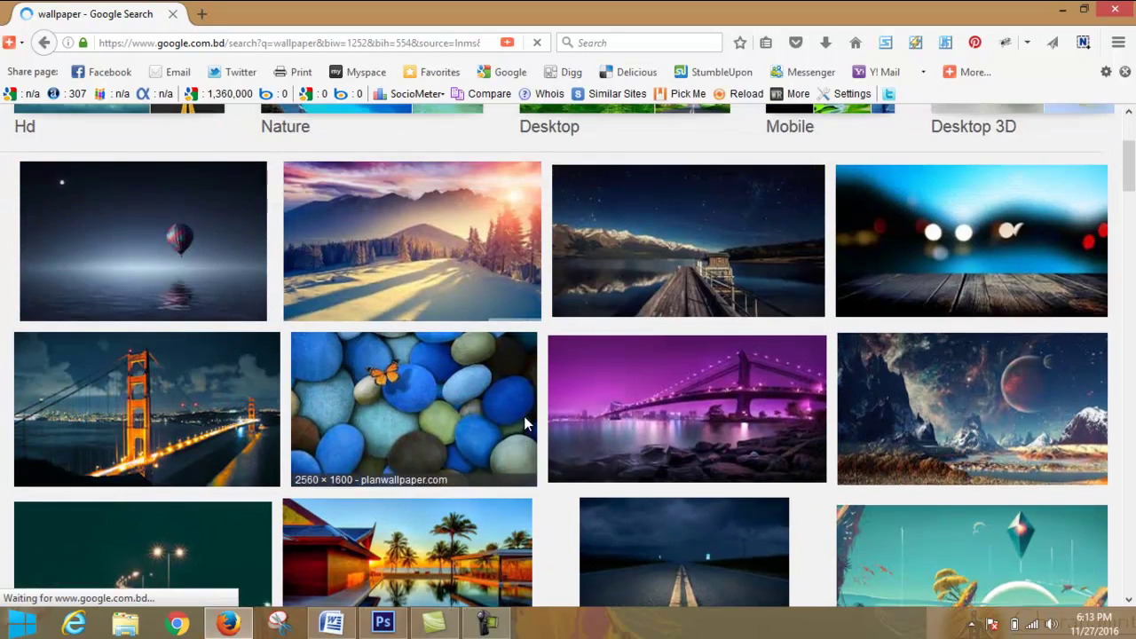
{"action": "right_click", "coordinate": [416, 386]}
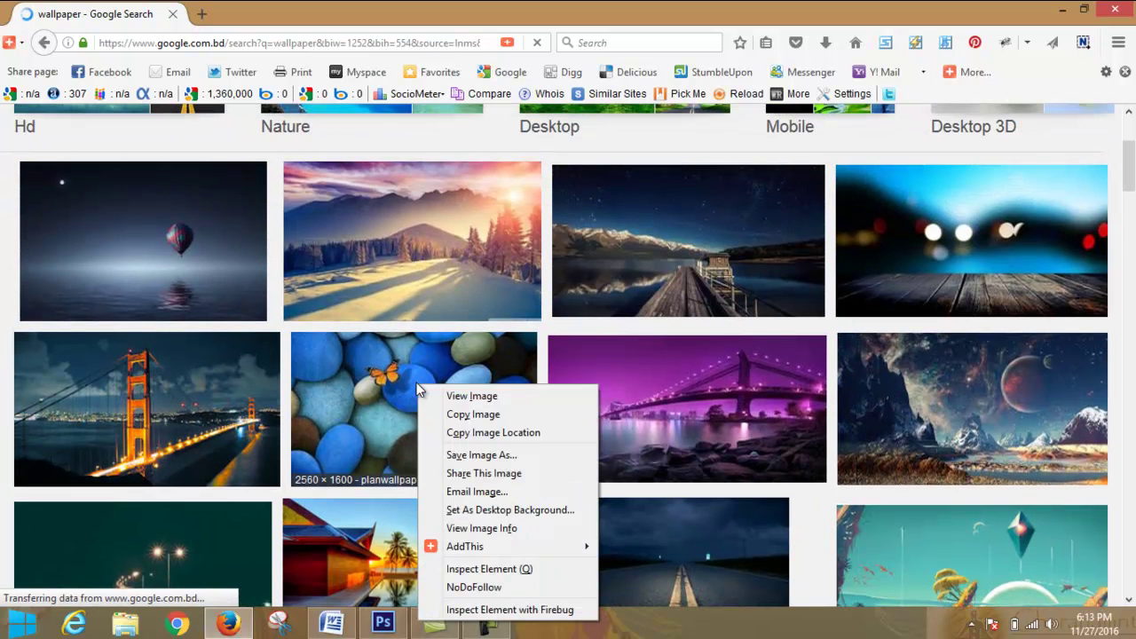
{"action": "left_click", "coordinate": [475, 395]}
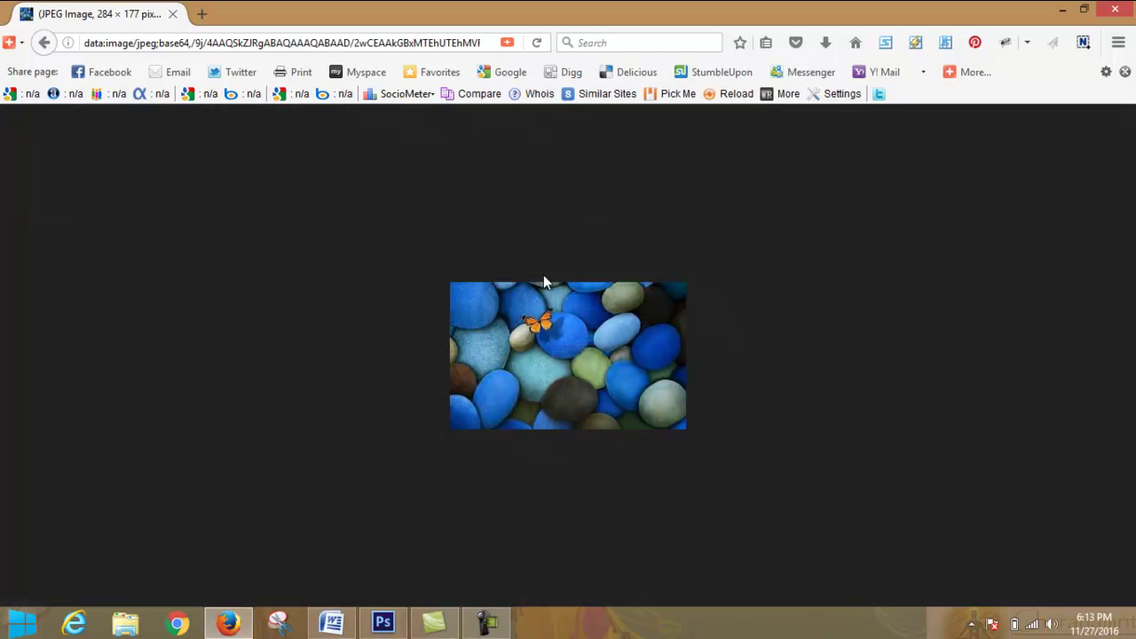
{"action": "left_click", "coordinate": [46, 45]}
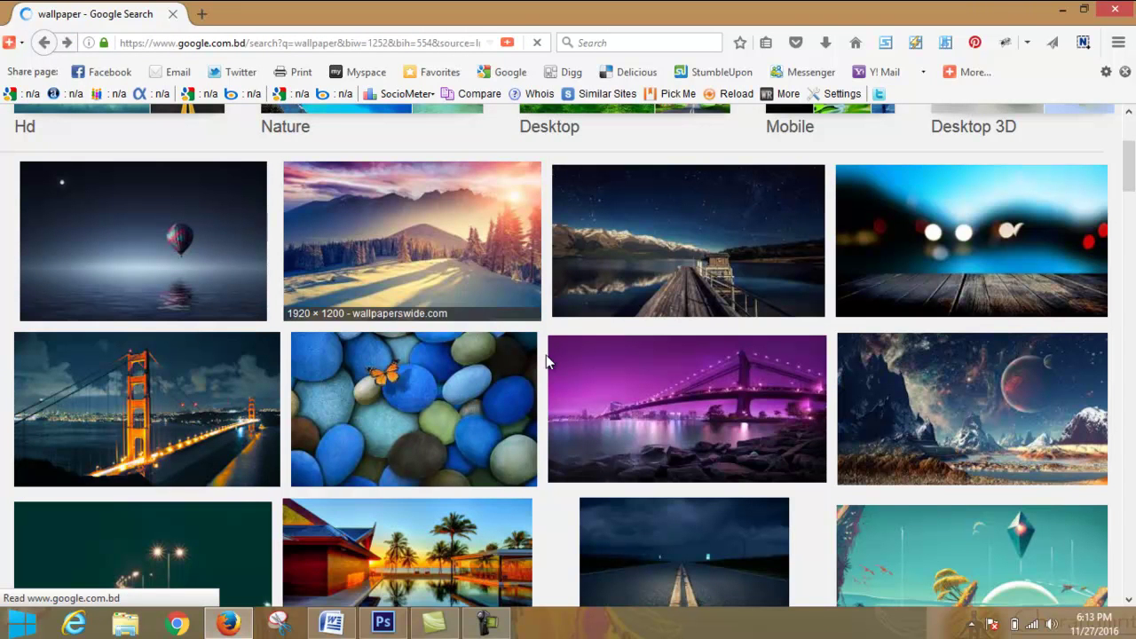
Step: View the orange suspension bridge wallpaper on its own and return to the image results
{"action": "right_click", "coordinate": [182, 394]}
{"action": "left_click", "coordinate": [213, 408]}
{"action": "left_click", "coordinate": [45, 42]}
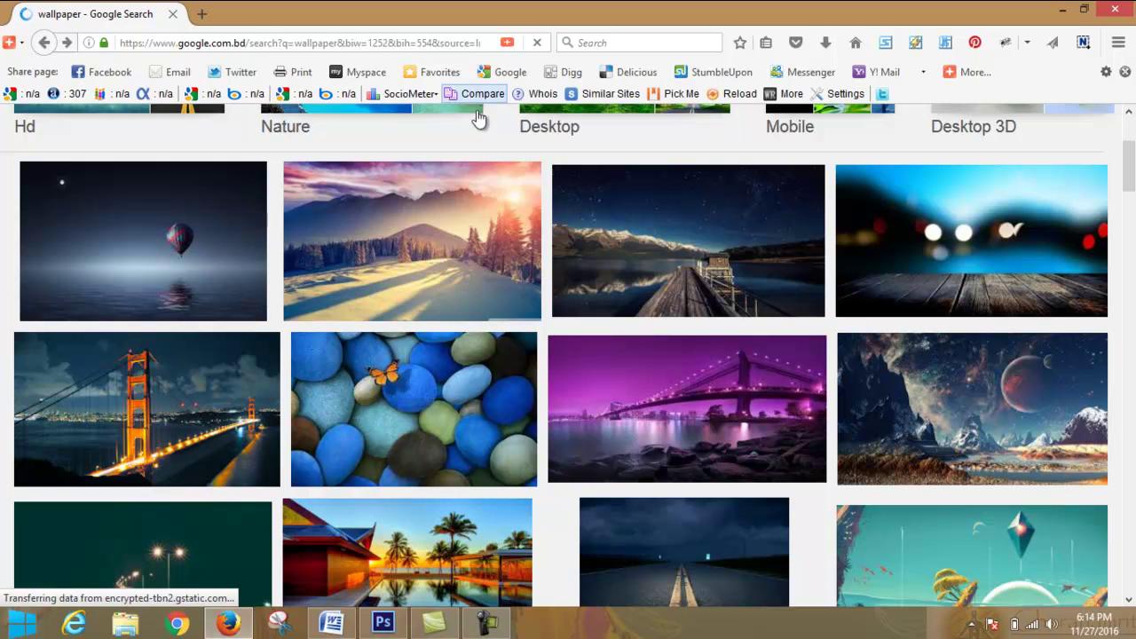
Step: Switch to Photoshop and review the Smart Objects commands available for Layer 0
{"action": "left_click", "coordinate": [383, 623]}
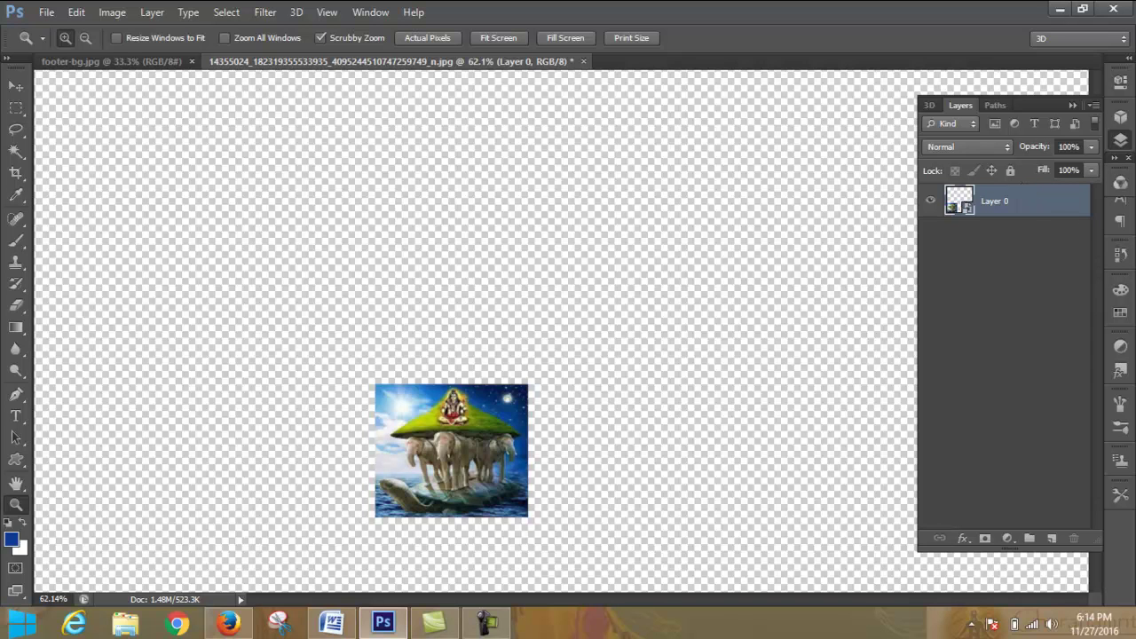
{"action": "left_click", "coordinate": [158, 9]}
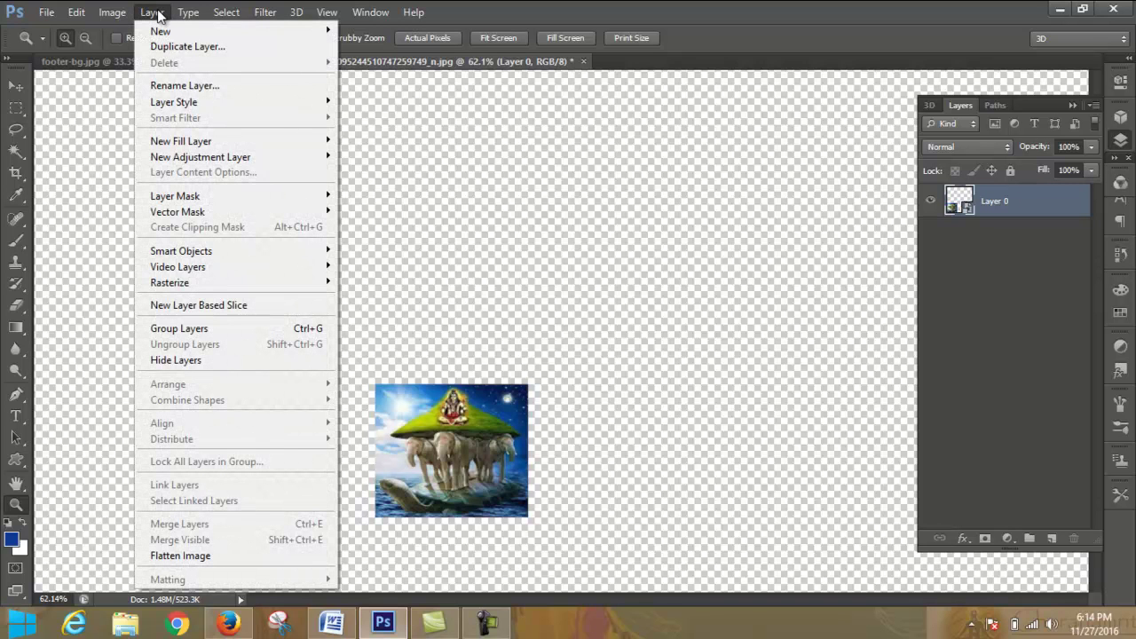
{"action": "mouse_move", "coordinate": [253, 247]}
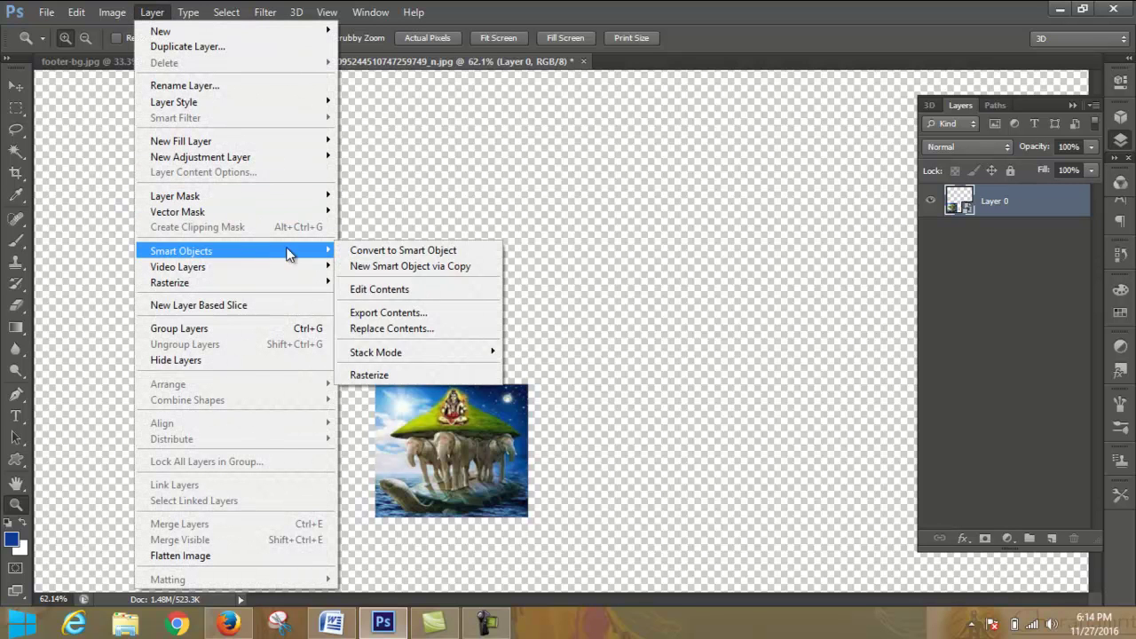
{"action": "left_click", "coordinate": [505, 168]}
Step: Inspect the scaled smart object's image quality up close and fit the whole canvas in view
{"action": "left_click_drag", "start_coordinate": [384, 387], "coordinate": [464, 275]}
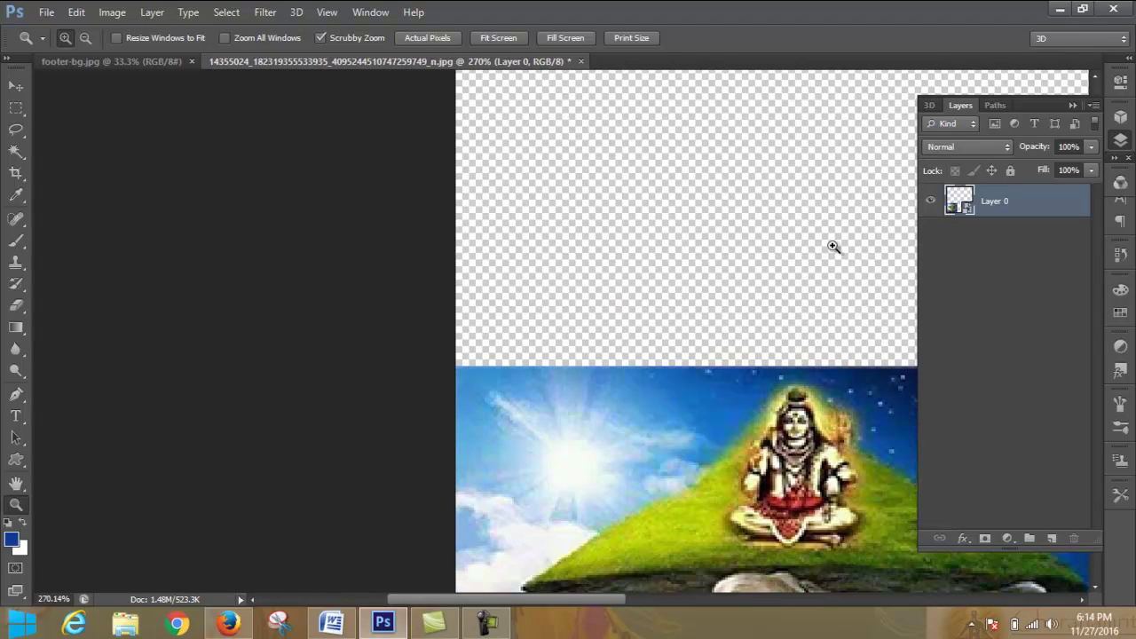
{"action": "scroll", "coordinate": [588, 213], "scroll_direction": "down", "scroll_amount": 2}
{"action": "scroll", "coordinate": [588, 213], "scroll_direction": "down", "scroll_amount": 2}
{"action": "scroll", "coordinate": [538, 213], "scroll_direction": "up", "scroll_amount": 3}
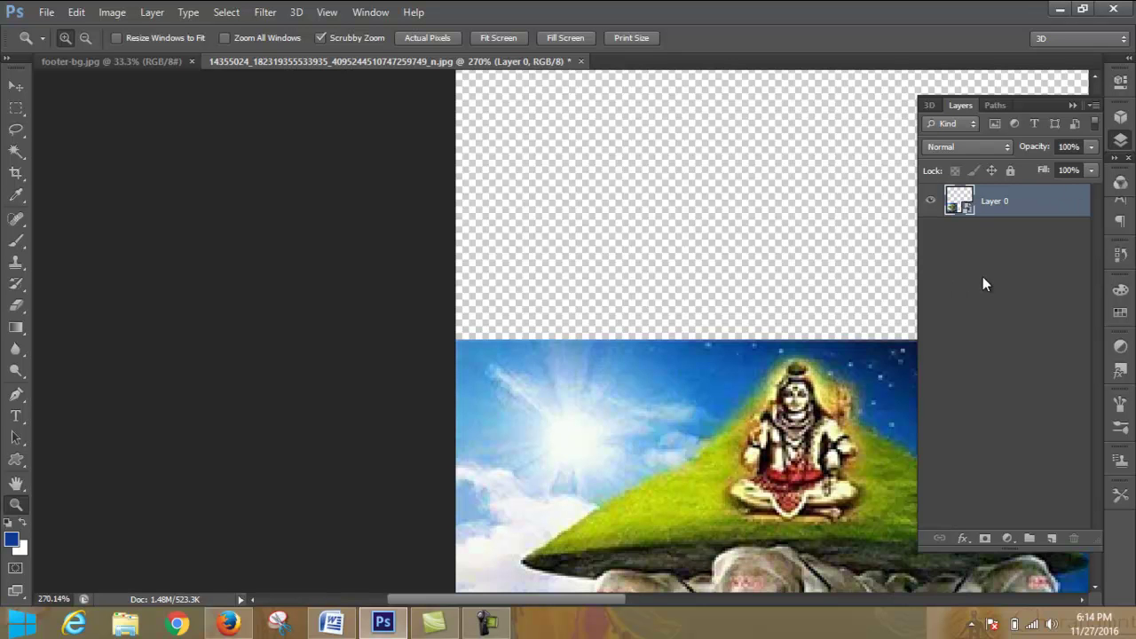
{"action": "key", "text": "ctrl+0"}
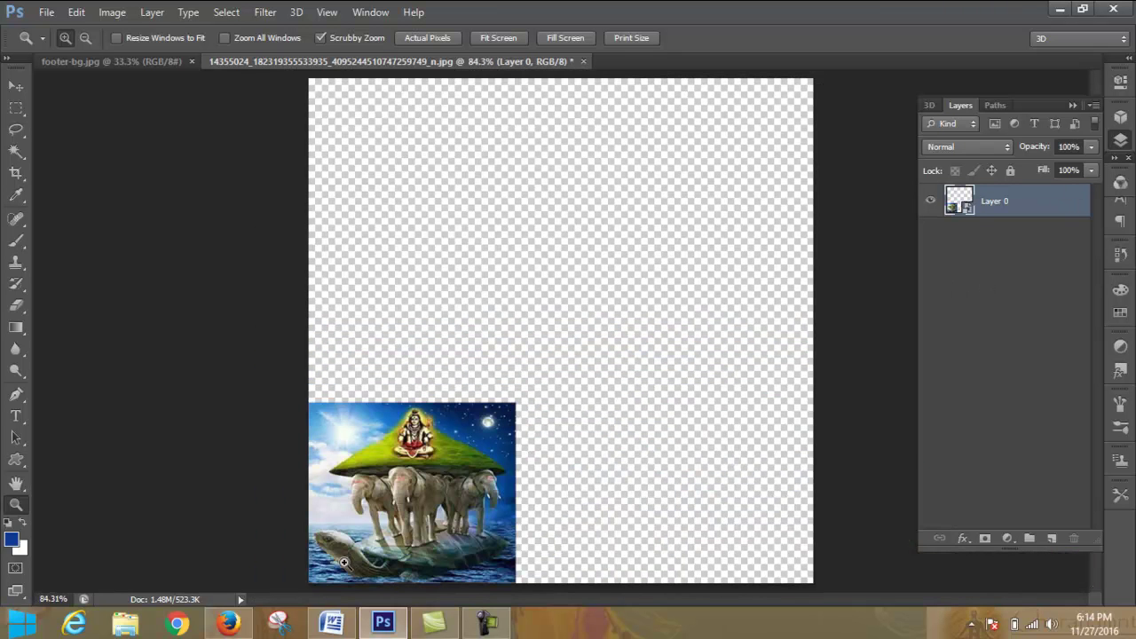
Step: Switch to Firefox and open the full-size version of the butterfly-on-pebbles wallpaper from planwallpaper.com
{"action": "left_click", "coordinate": [245, 626]}
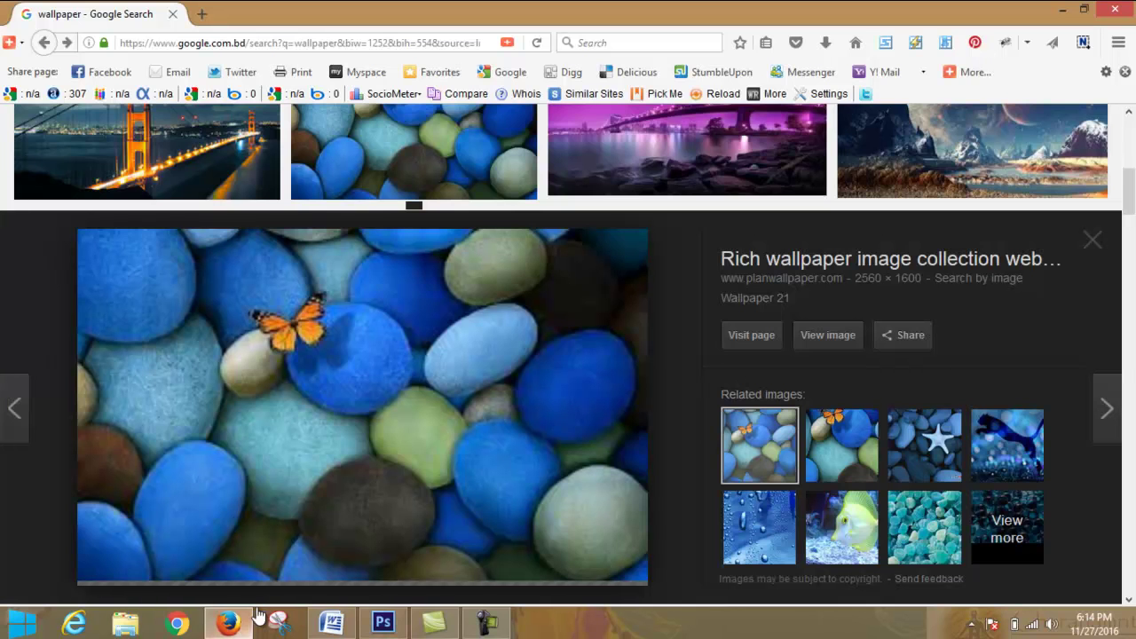
{"action": "left_click", "coordinate": [826, 341]}
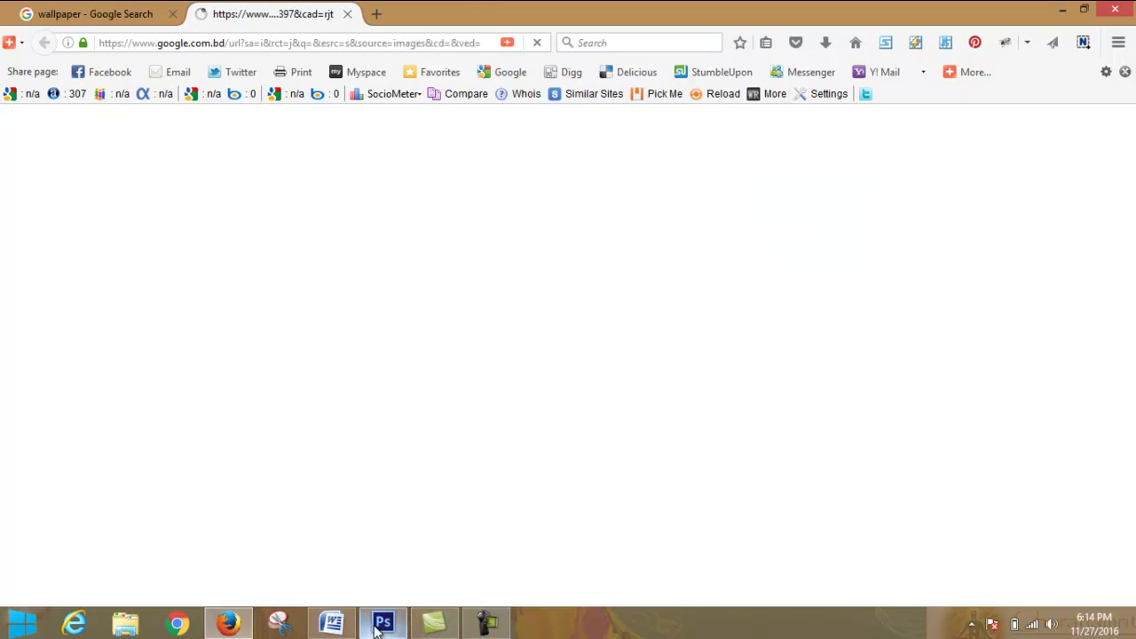
{"action": "mouse_move", "coordinate": [376, 621]}
{"action": "left_click", "coordinate": [405, 576]}
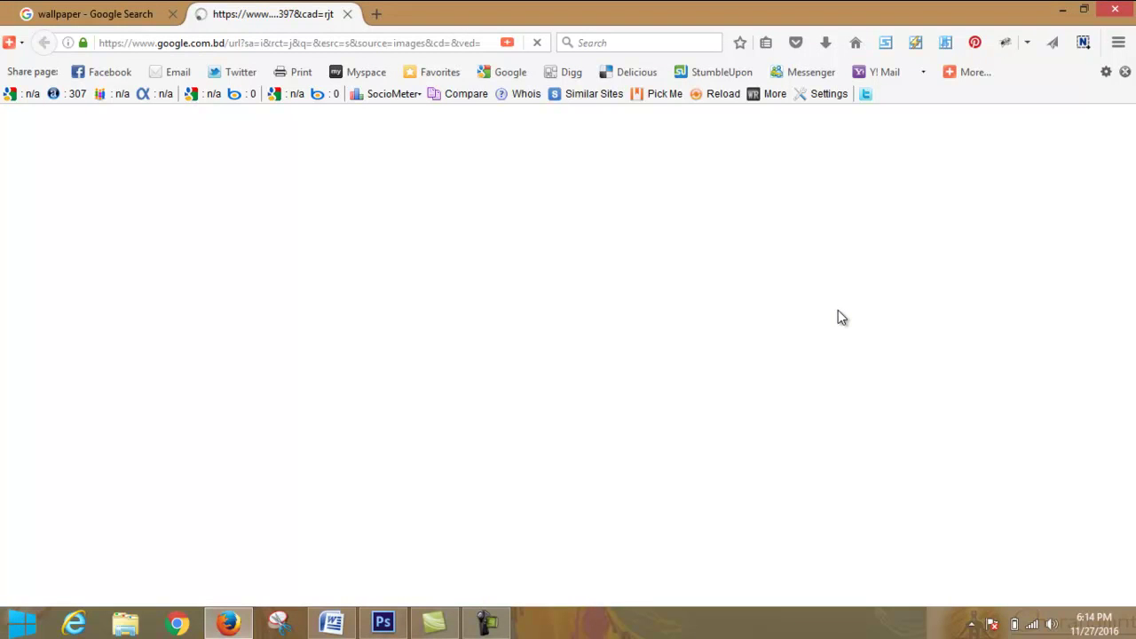
Step: Switch back to Photoshop and examine the Convert to Smart Object command and the scaled layer on the canvas
{"action": "left_click", "coordinate": [383, 621]}
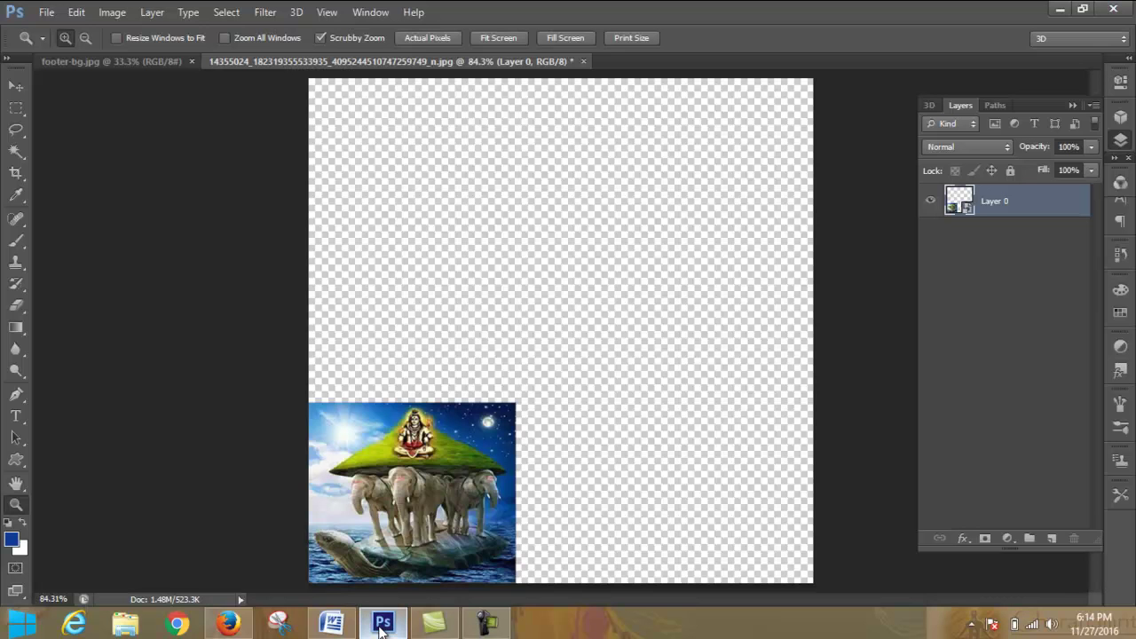
{"action": "left_click", "coordinate": [146, 15]}
{"action": "mouse_move", "coordinate": [283, 256]}
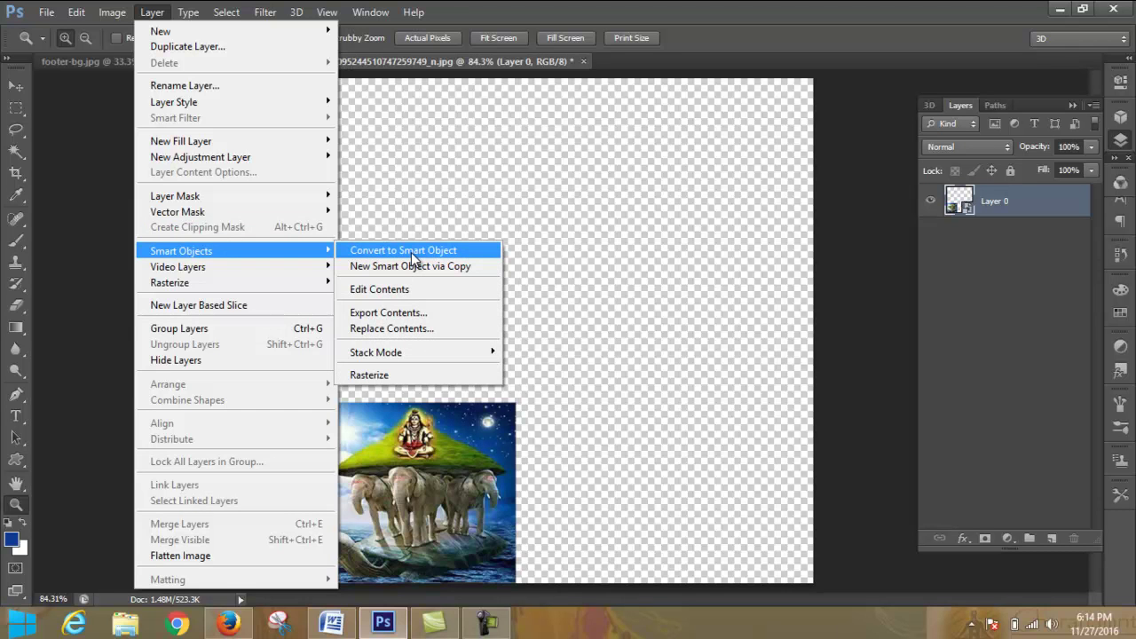
{"action": "left_click", "coordinate": [675, 228]}
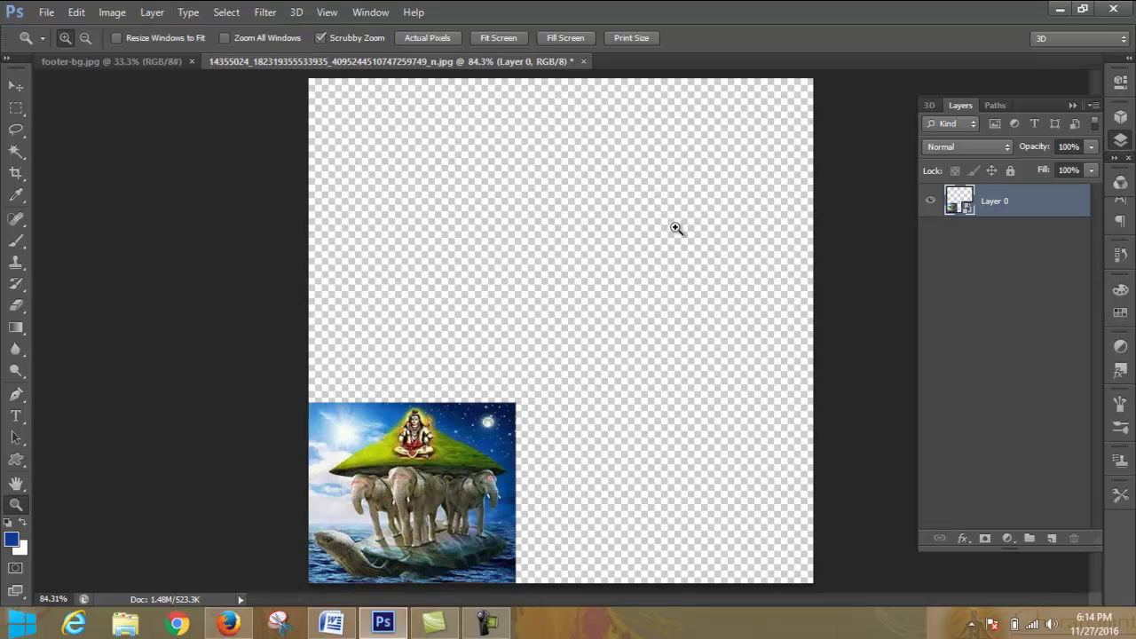
{"action": "left_click_drag", "start_coordinate": [418, 479], "coordinate": [404, 388]}
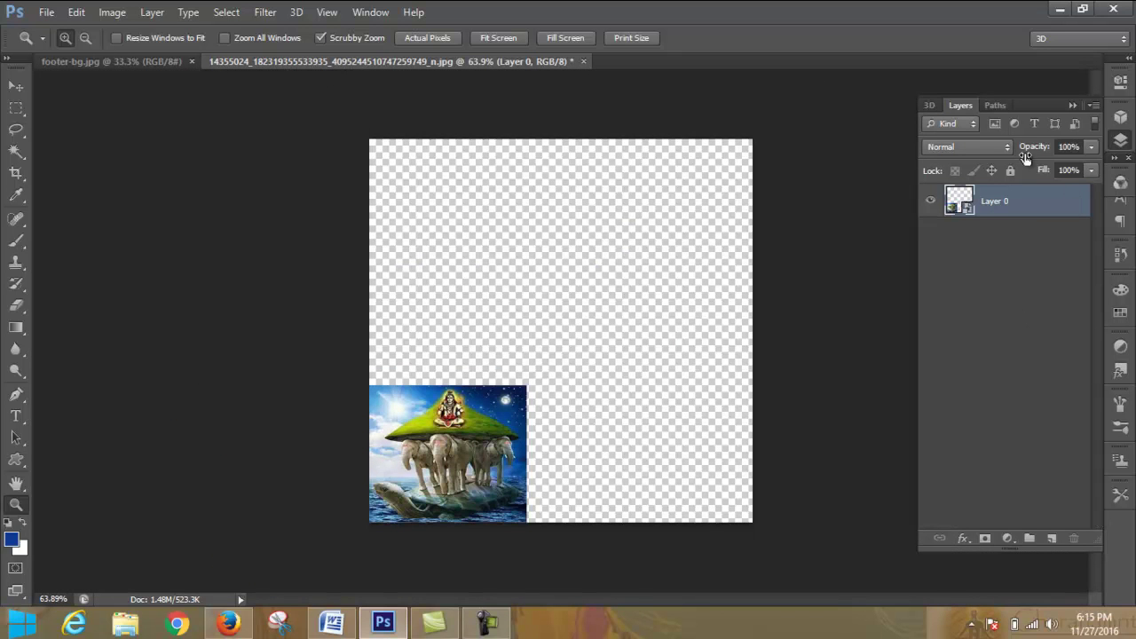
{"action": "left_click", "coordinate": [49, 14]}
{"action": "left_click", "coordinate": [82, 42]}
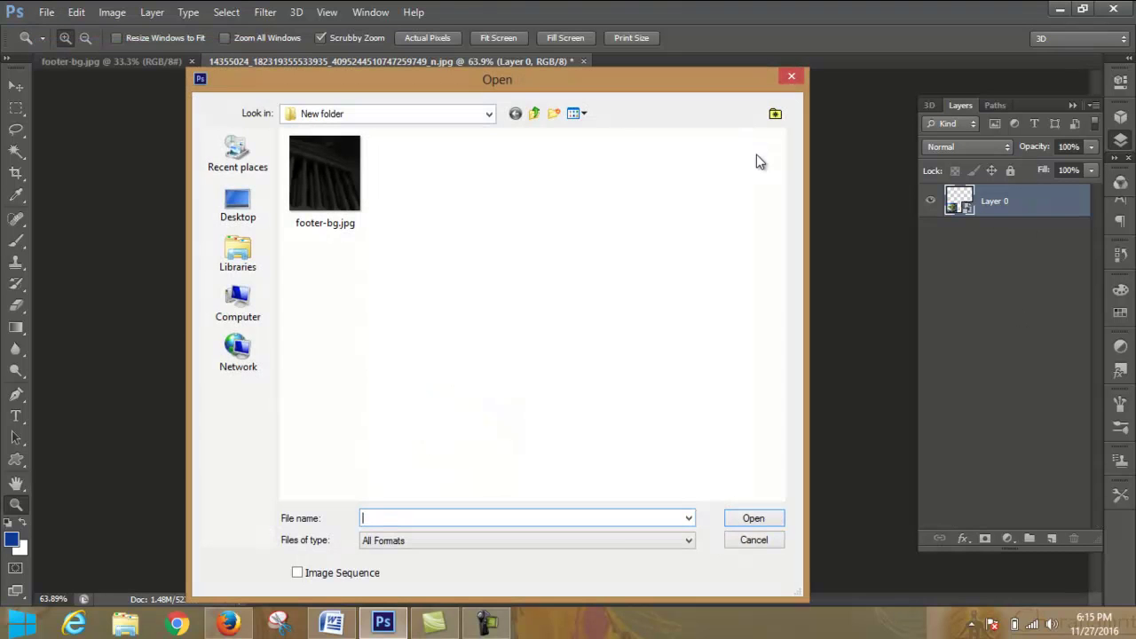
{"action": "left_click", "coordinate": [789, 79]}
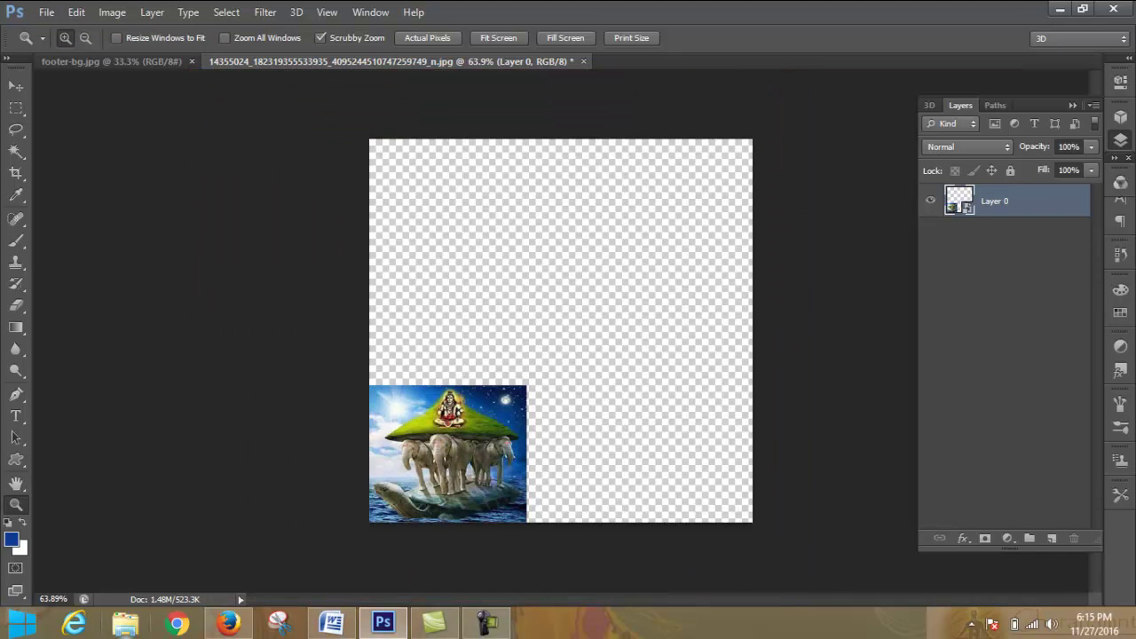
Step: Switch to Firefox, check the loading wallpaper and its preview in the search results, and return to Photoshop
{"action": "left_click", "coordinate": [228, 623]}
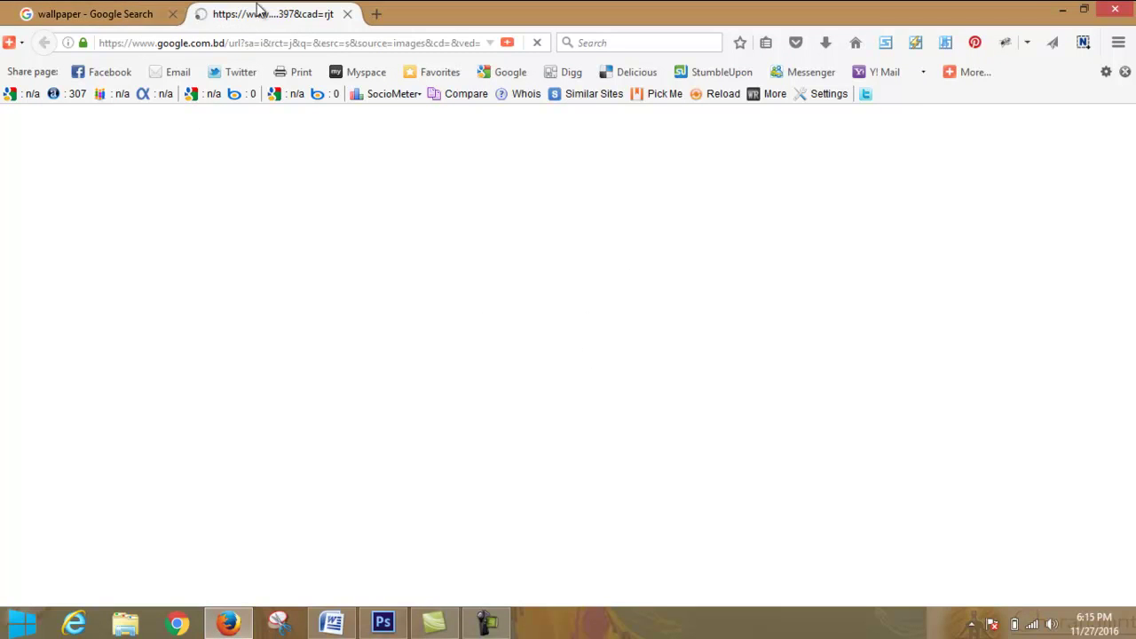
{"action": "left_click", "coordinate": [119, 13]}
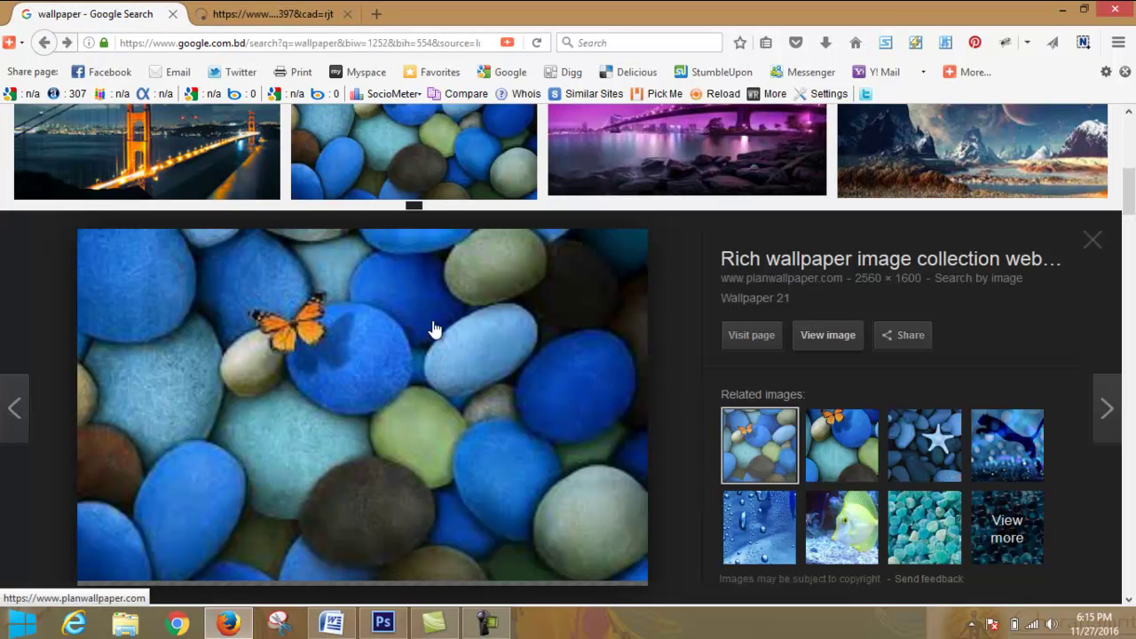
{"action": "left_click", "coordinate": [1063, 9]}
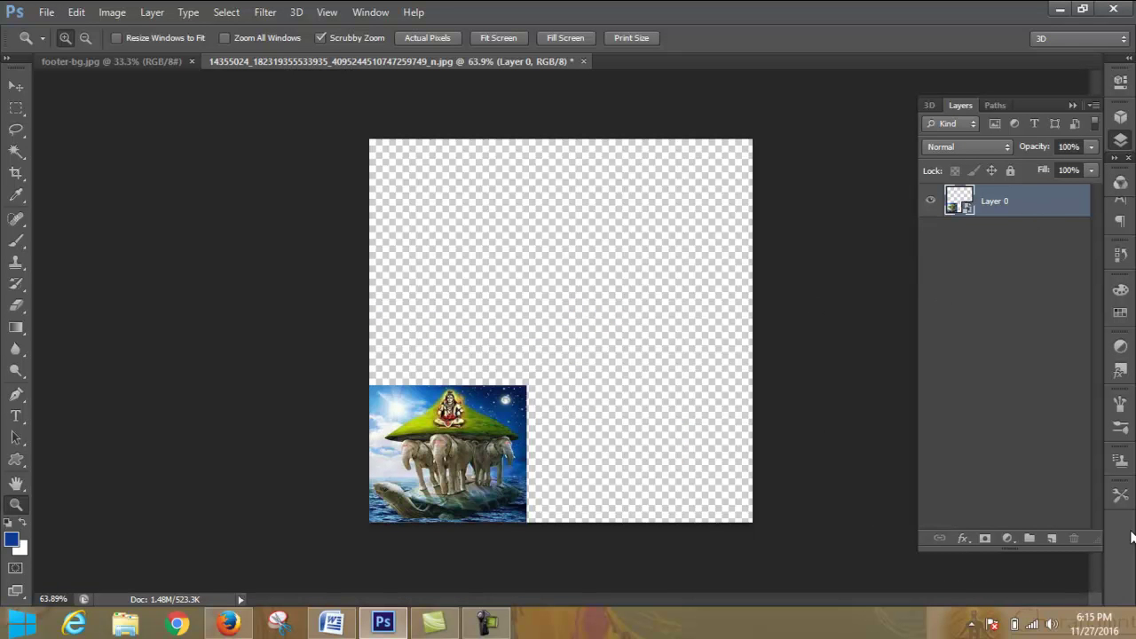
Step: Show the document history, consult the "Smart Objects vs Normal Layers" outline in Word and return to Photoshop
{"action": "left_click", "coordinate": [1122, 259]}
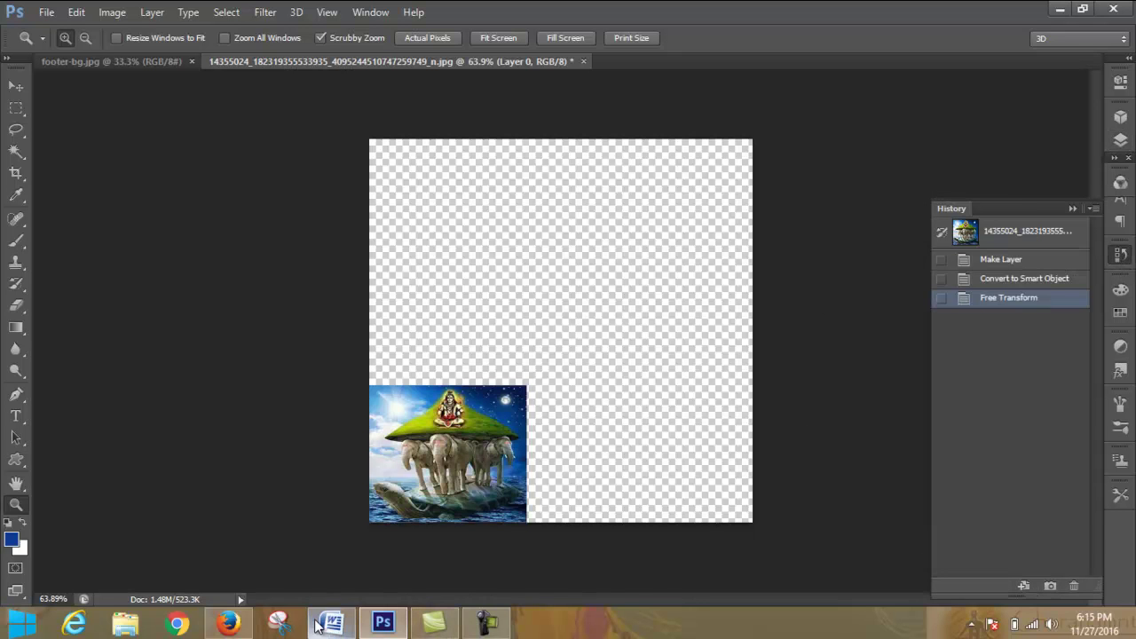
{"action": "left_click", "coordinate": [345, 628]}
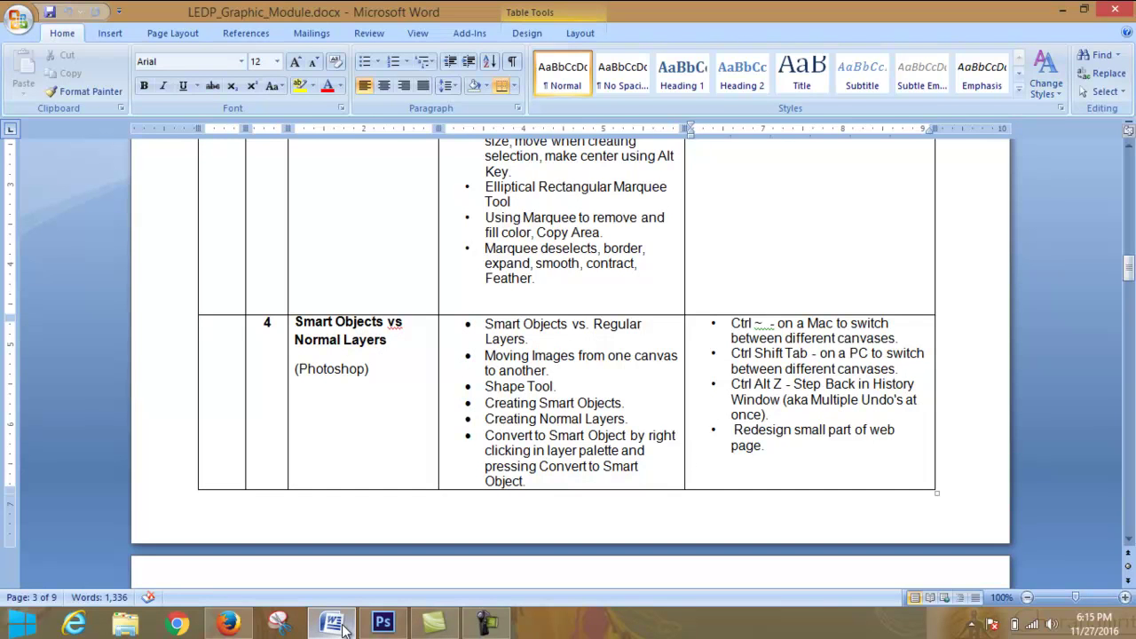
{"action": "left_click", "coordinate": [344, 627]}
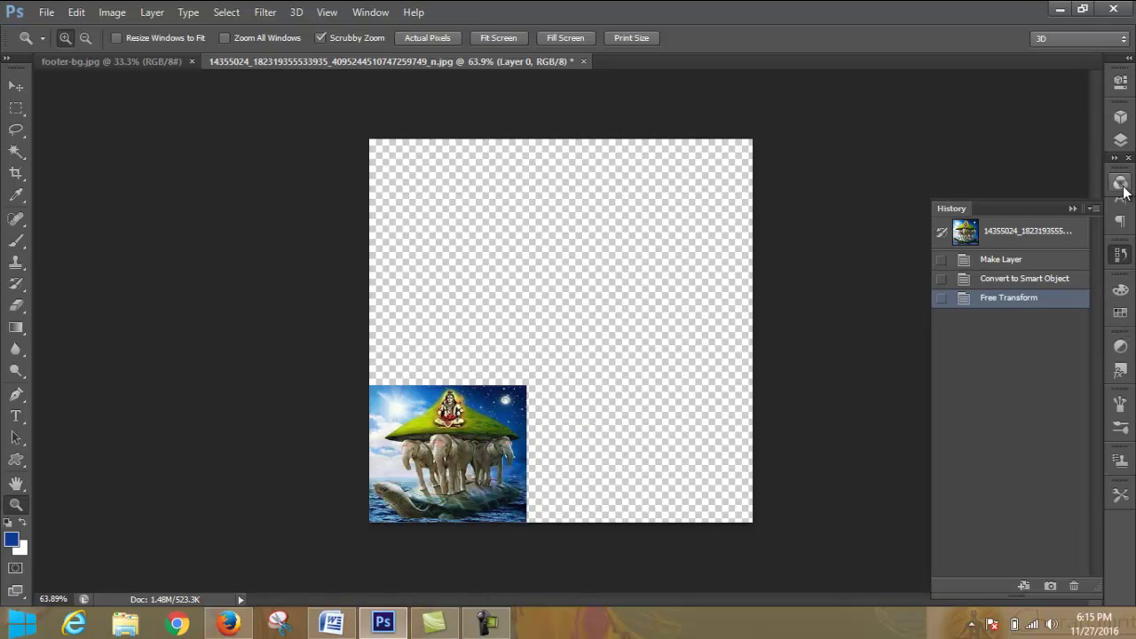
Step: Revert the image to its original opened snapshot in the document history
{"action": "left_click", "coordinate": [1120, 140]}
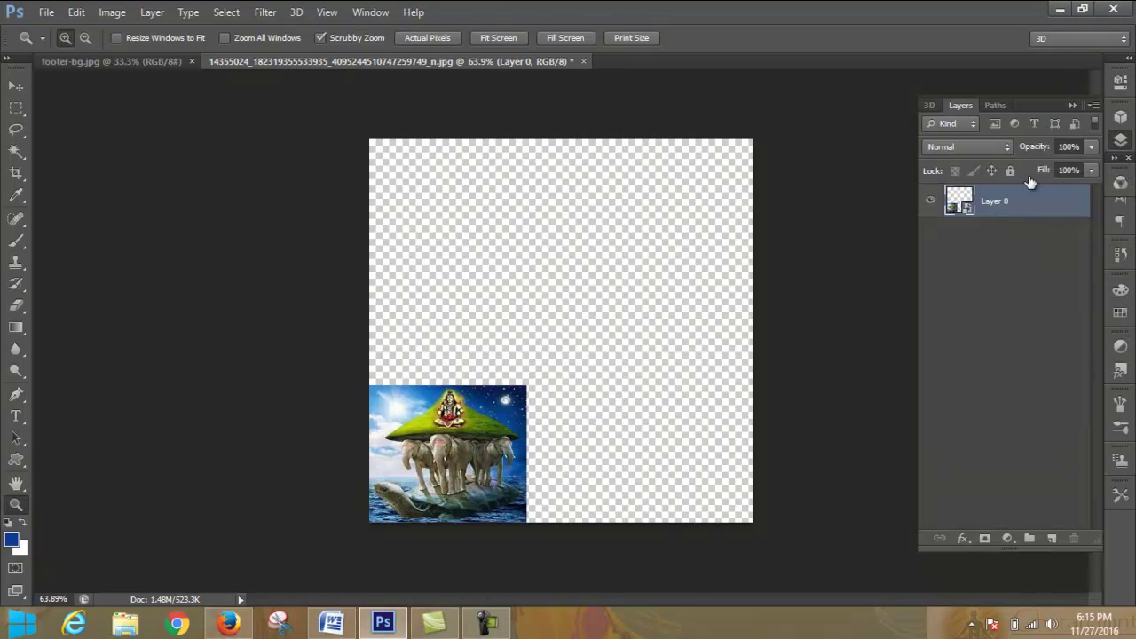
{"action": "left_click", "coordinate": [1120, 254]}
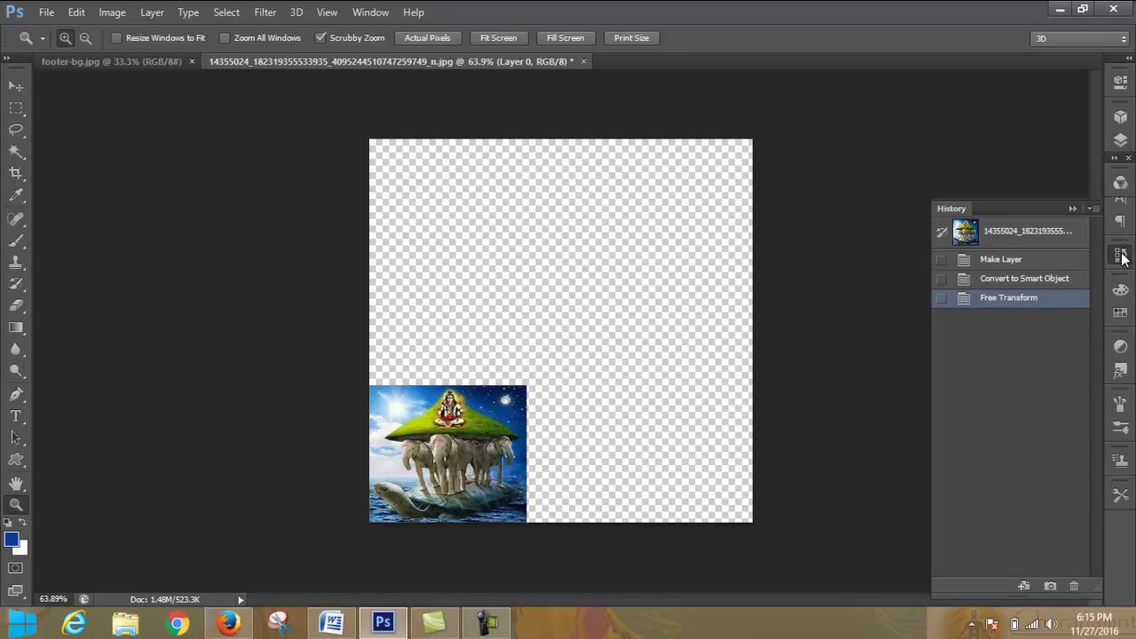
{"action": "left_click", "coordinate": [1047, 232]}
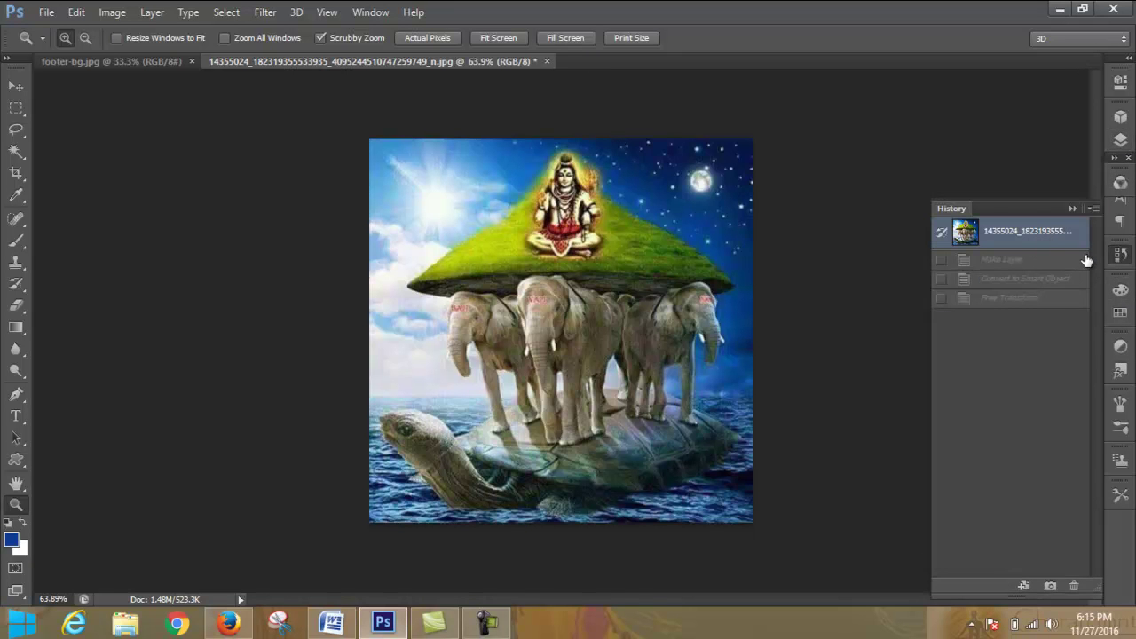
Step: Convert the locked Background into a regular layer, keeping the default name Layer 0
{"action": "left_click", "coordinate": [1120, 143]}
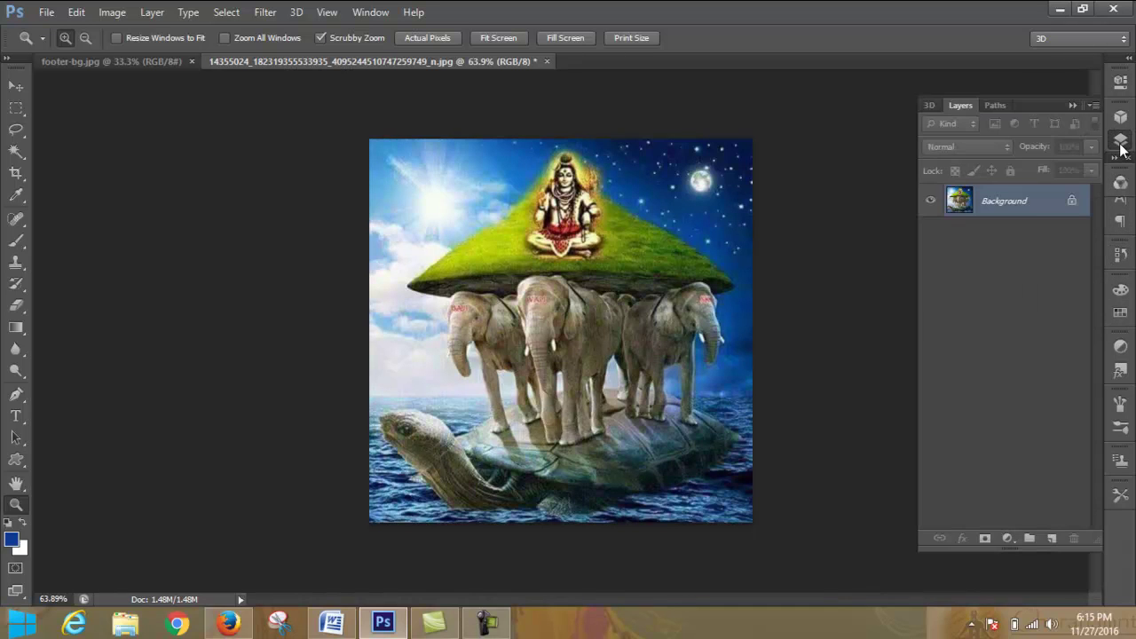
{"action": "right_click", "coordinate": [1014, 211]}
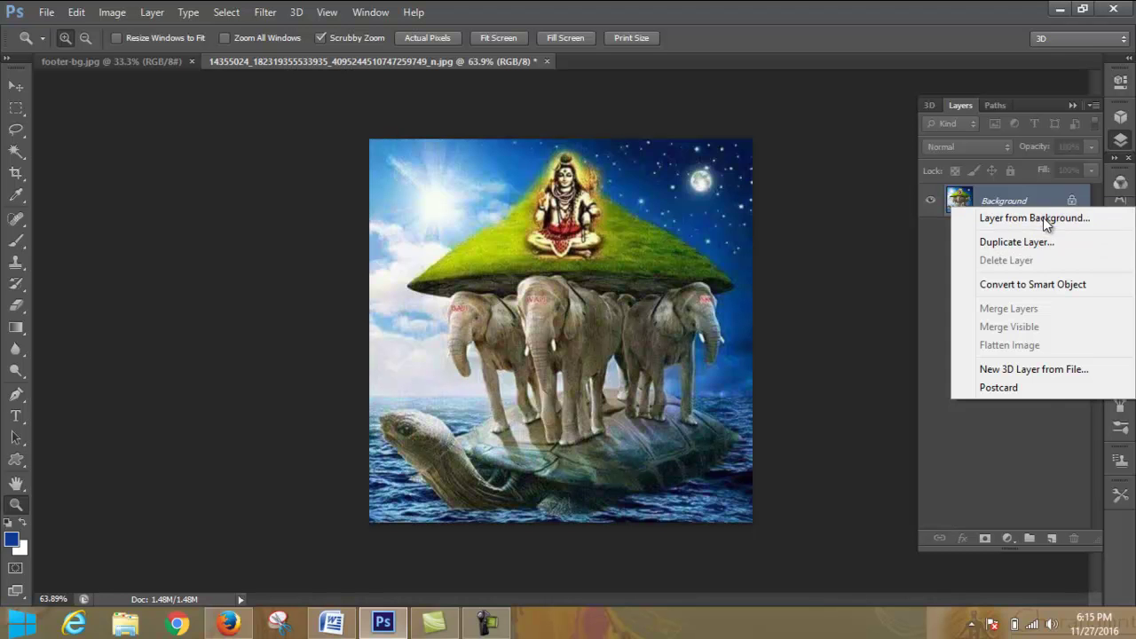
{"action": "left_click", "coordinate": [1043, 217]}
{"action": "left_click", "coordinate": [707, 197]}
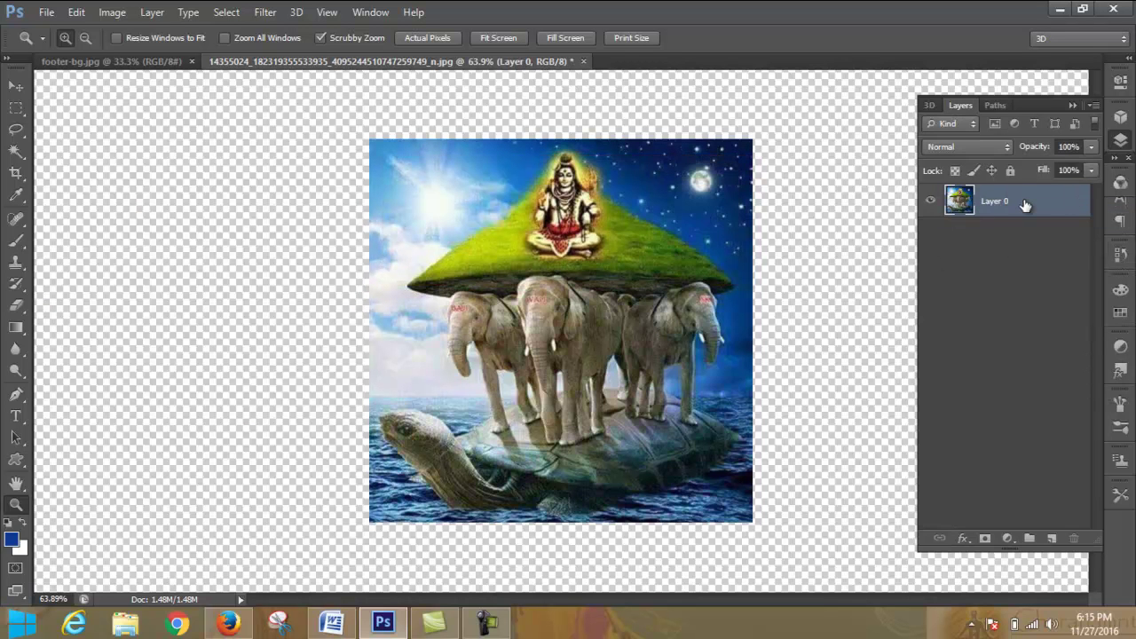
Step: Duplicate Layer 0 within the same document, keeping the default name Layer 0 copy
{"action": "right_click", "coordinate": [1020, 206]}
{"action": "left_click", "coordinate": [771, 133]}
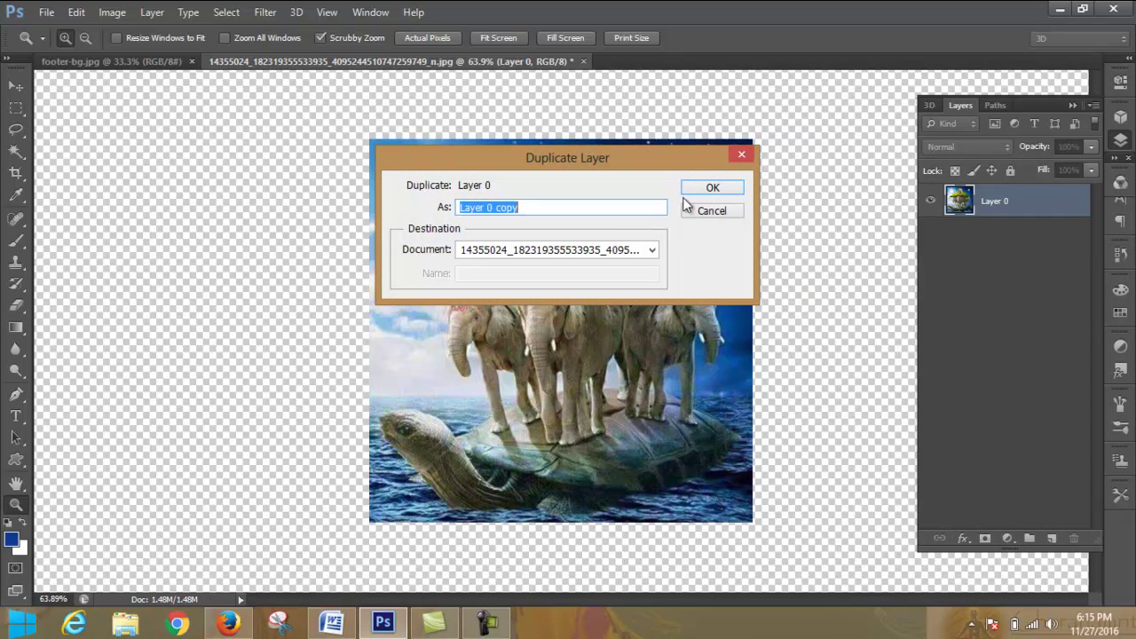
{"action": "left_click", "coordinate": [716, 189]}
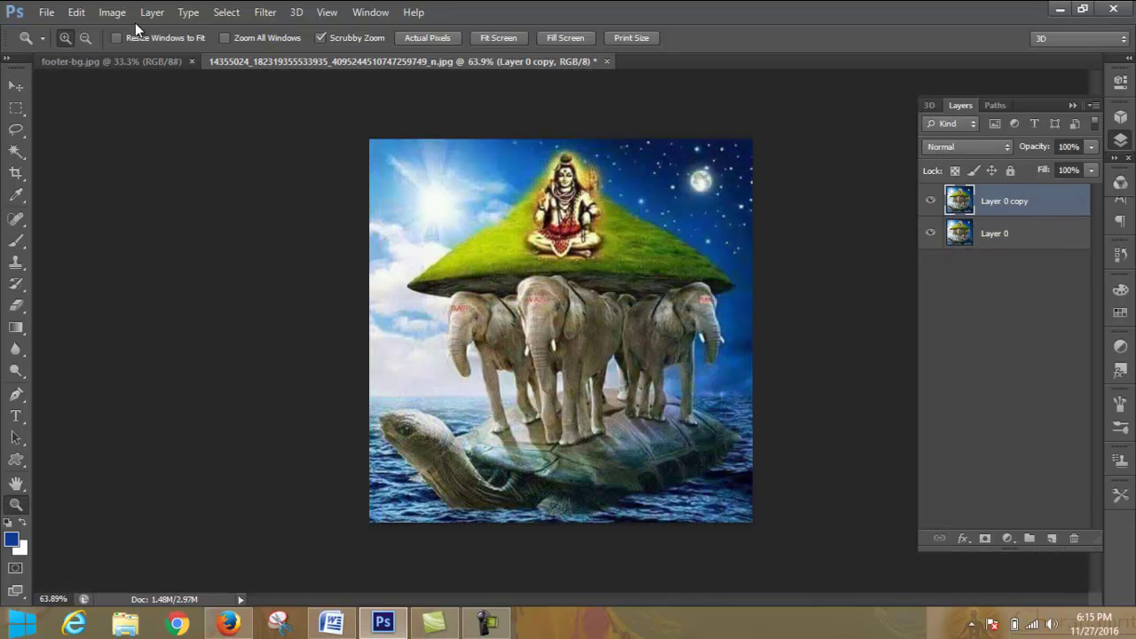
Step: Convert Layer 0 copy to a smart object
{"action": "left_click", "coordinate": [112, 12]}
{"action": "mouse_move", "coordinate": [186, 59]}
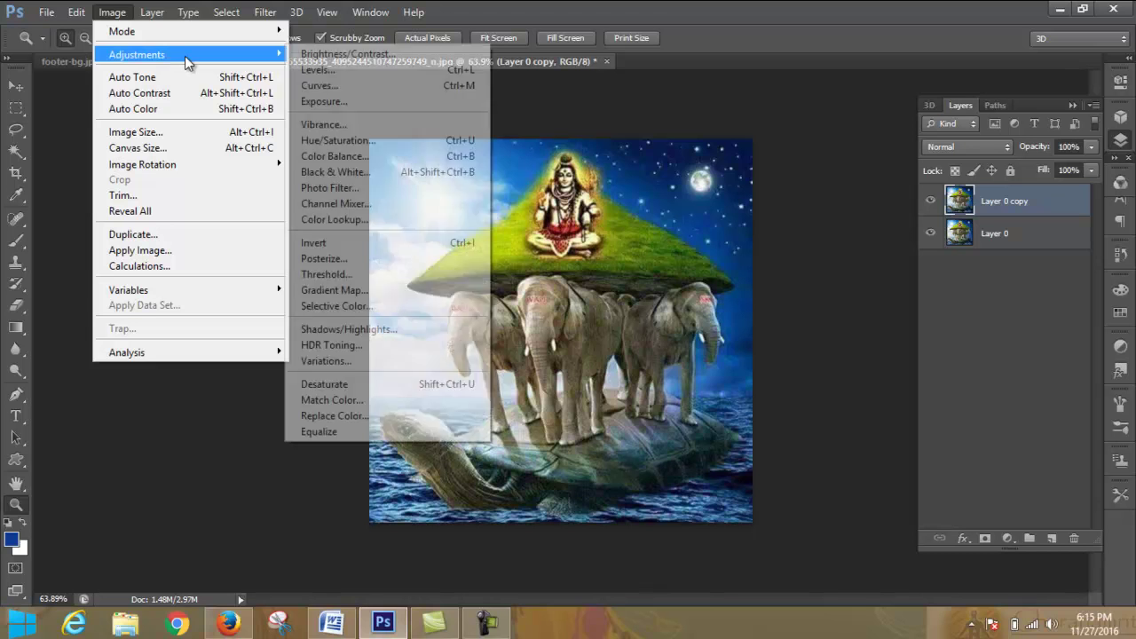
{"action": "mouse_move", "coordinate": [147, 13]}
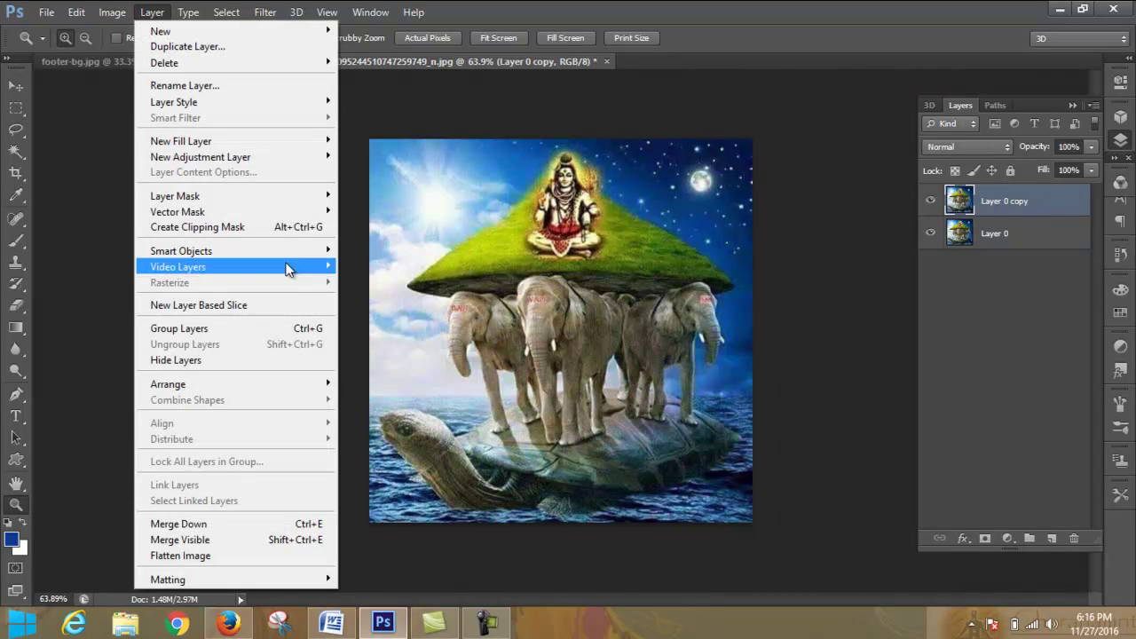
{"action": "mouse_move", "coordinate": [301, 251]}
{"action": "left_click", "coordinate": [436, 244]}
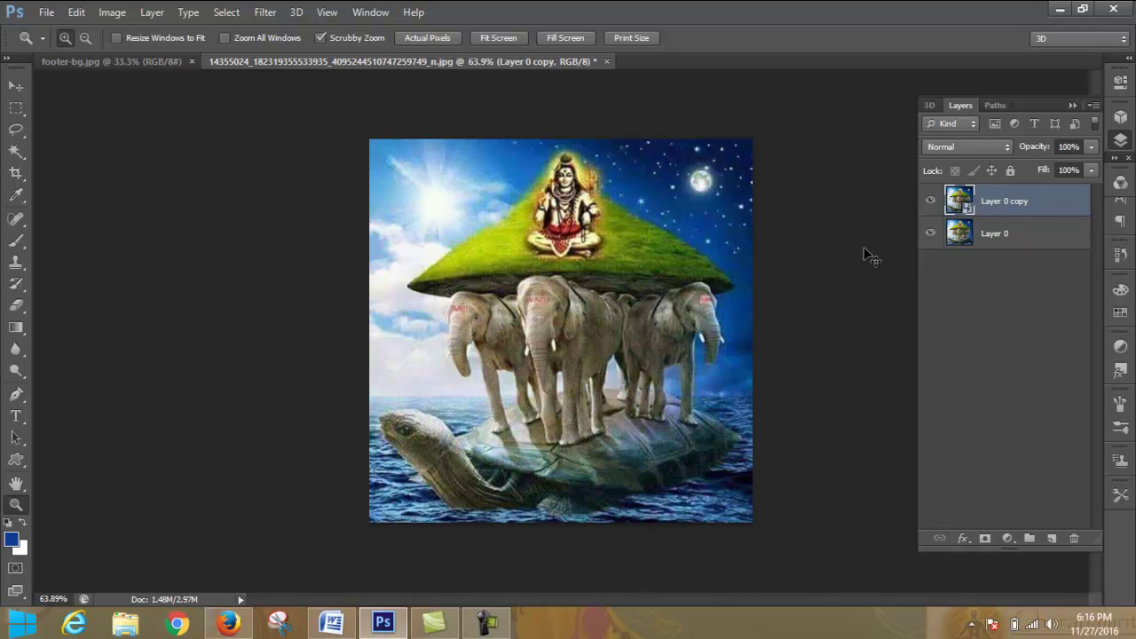
Step: Scale the smart object Layer 0 copy proportionally to about 32% in the canvas's lower-left corner and apply the transform
{"action": "key", "text": "ctrl+t"}
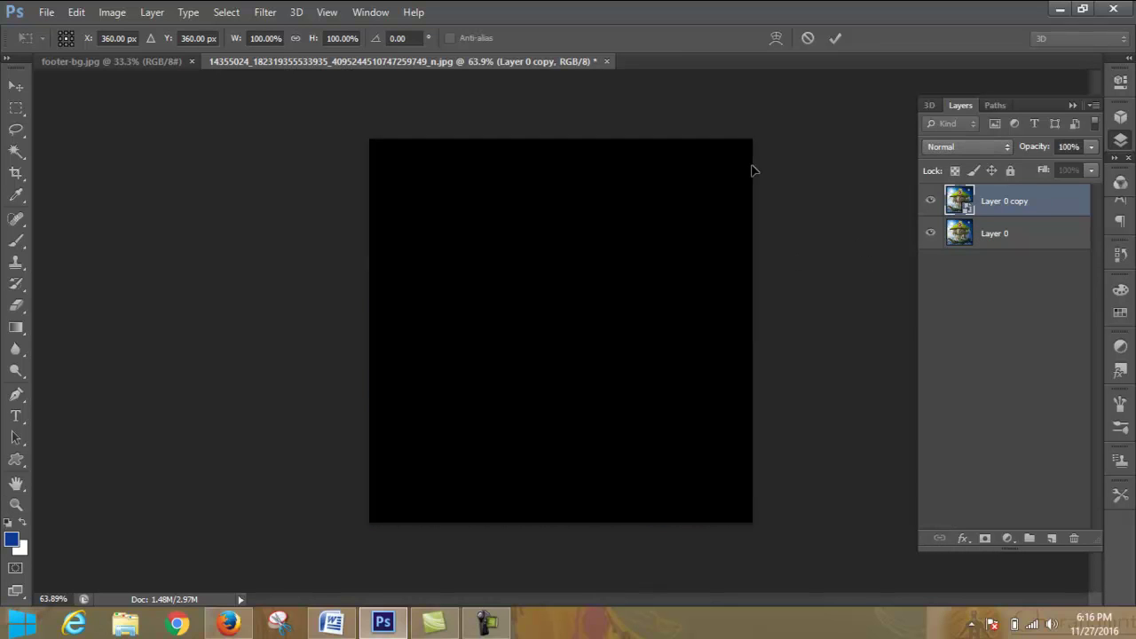
{"action": "left_click_drag", "start_coordinate": [754, 145], "coordinate": [502, 415]}
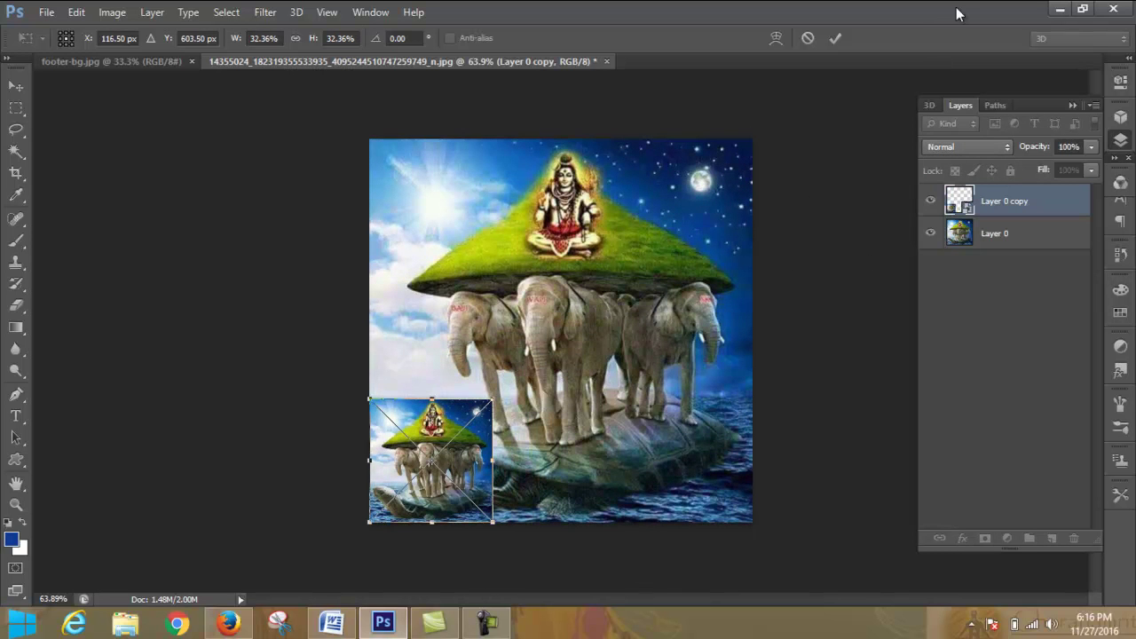
{"action": "left_click", "coordinate": [832, 40]}
{"action": "key", "text": "z"}
Step: Scale the regular Layer 0 down to the smart object's size and move it directly beside the smart object's right edge
{"action": "left_click", "coordinate": [1039, 233]}
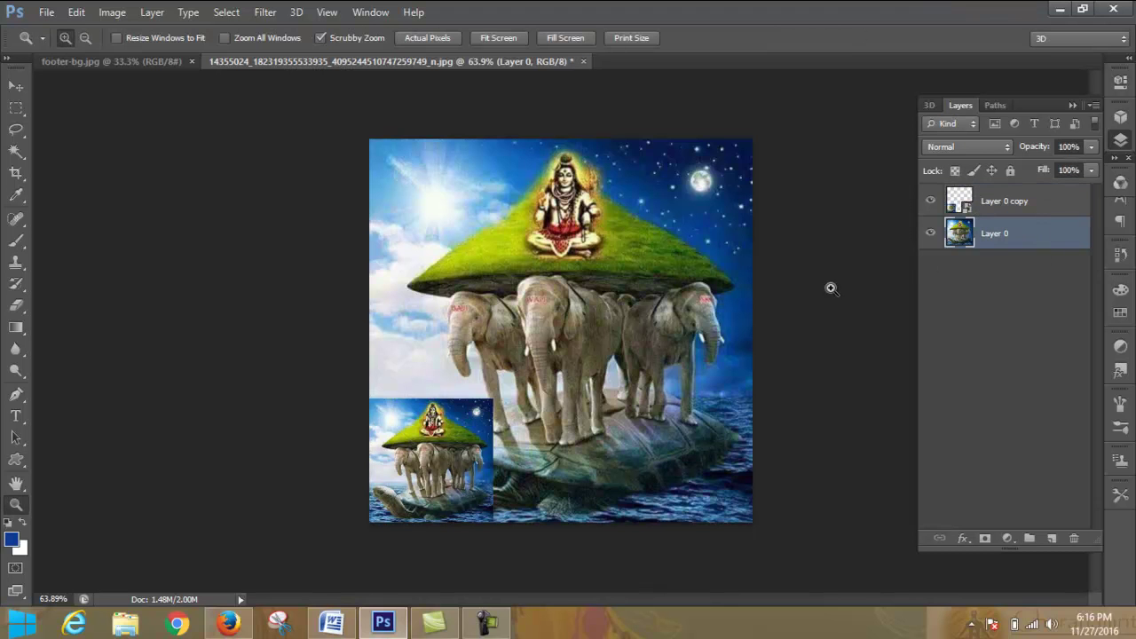
{"action": "key", "text": "ctrl+t"}
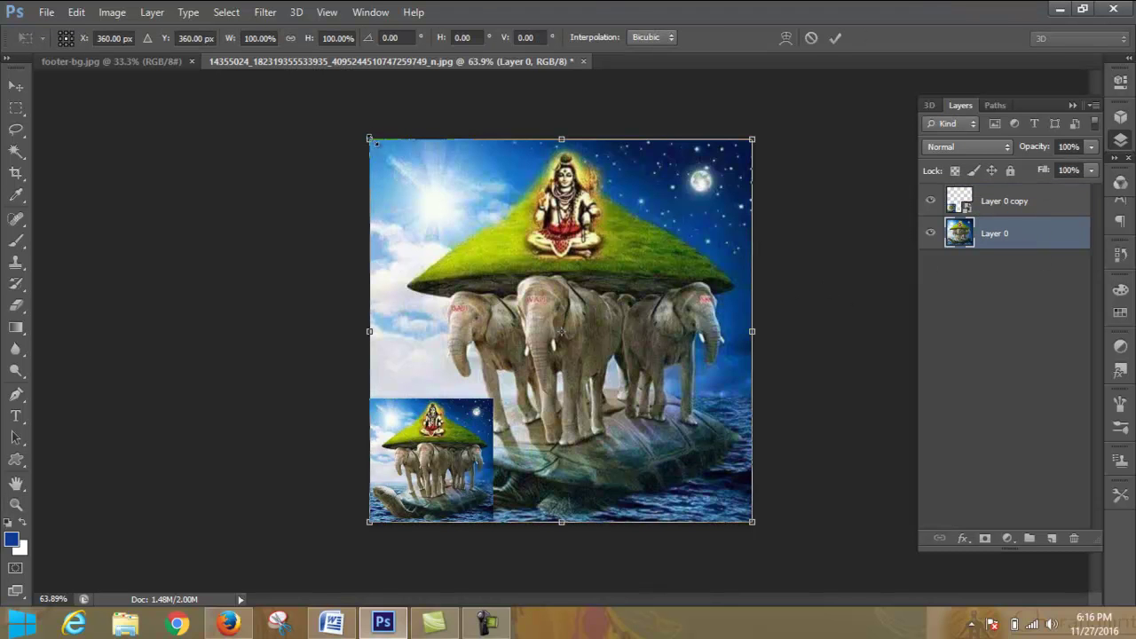
{"action": "left_click_drag", "start_coordinate": [371, 140], "coordinate": [614, 410]}
{"action": "left_click", "coordinate": [835, 37]}
{"action": "key", "text": "z"}
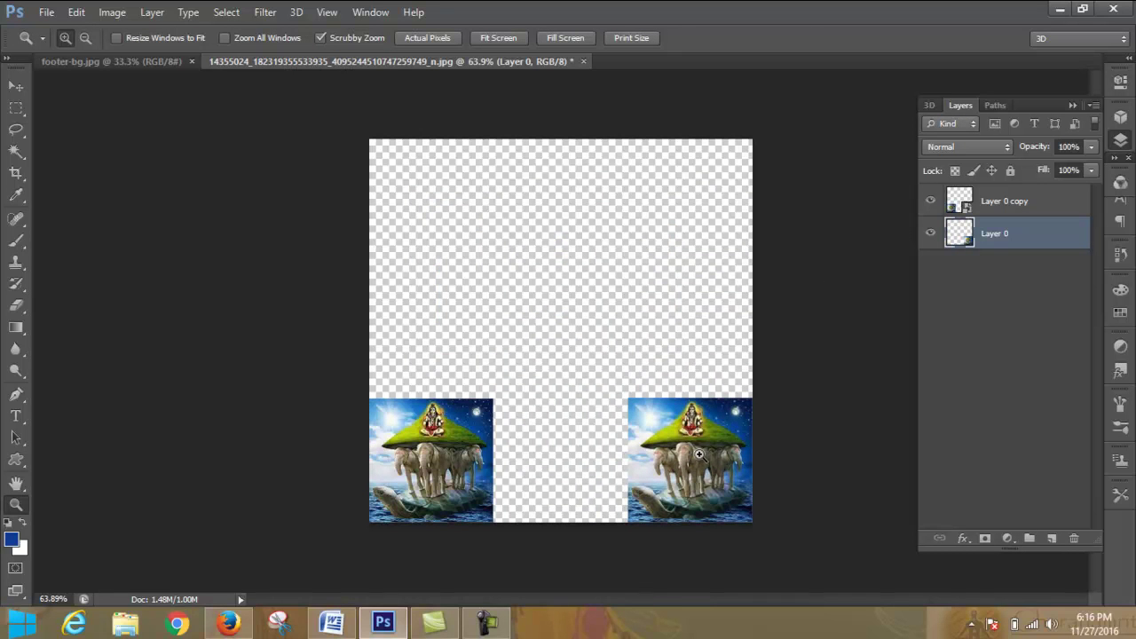
{"action": "left_click", "coordinate": [17, 85]}
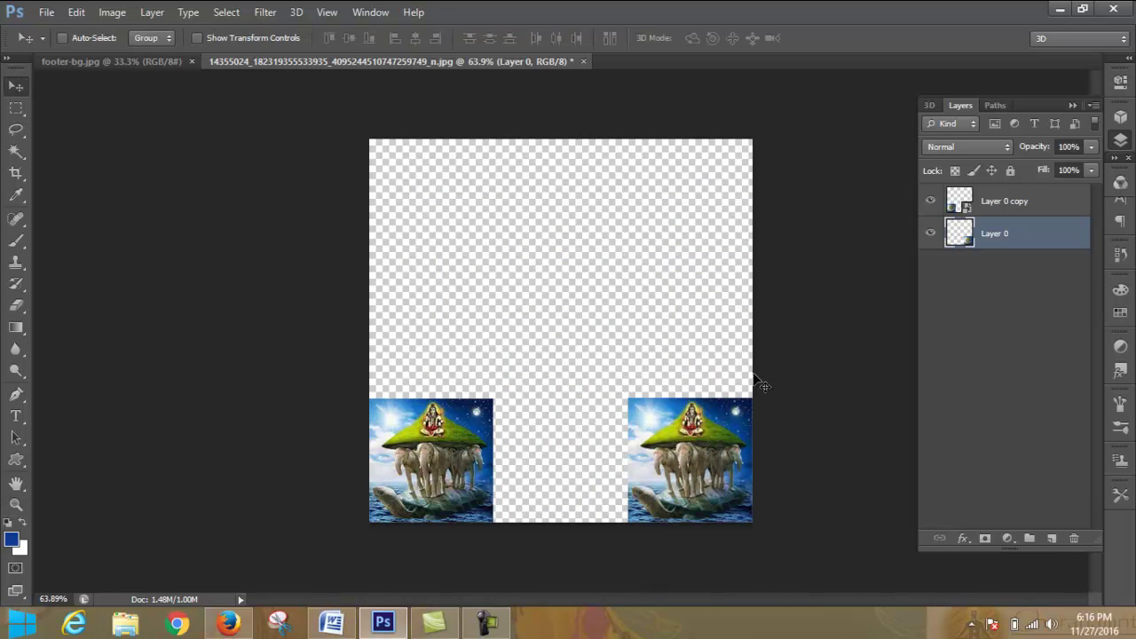
{"action": "left_click_drag", "start_coordinate": [685, 450], "coordinate": [552, 448]}
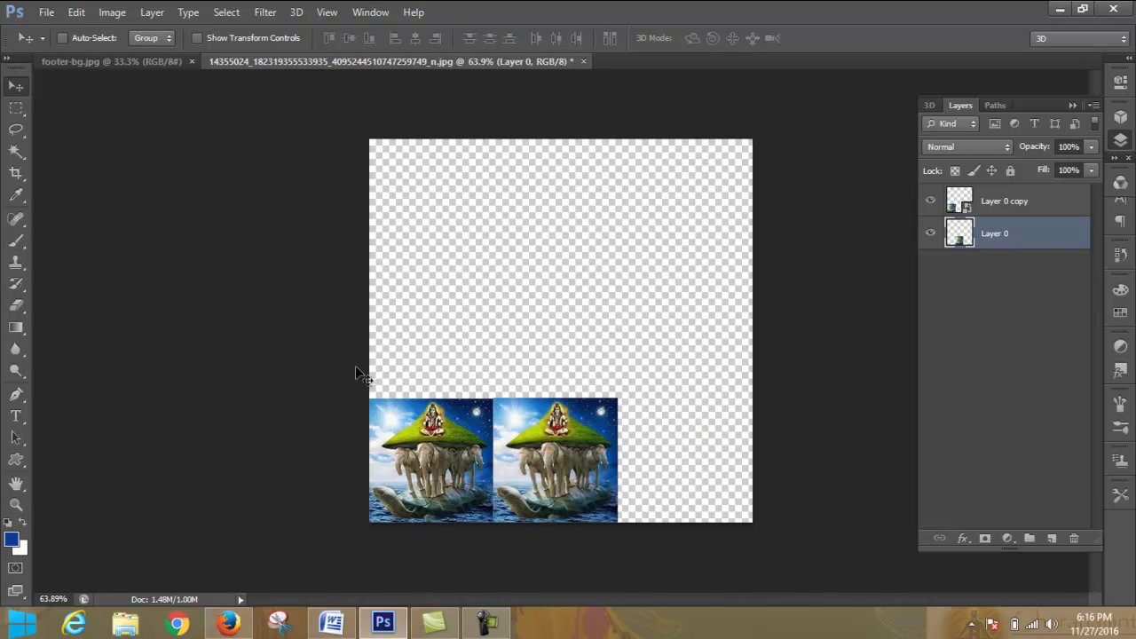
Step: Zoom in on the two scaled images and compare the pixel detail of the smart object with the regular layer
{"action": "left_click", "coordinate": [16, 503]}
{"action": "left_click_drag", "start_coordinate": [402, 382], "coordinate": [501, 395]}
{"action": "scroll", "coordinate": [529, 198], "scroll_direction": "down", "scroll_amount": 6}
{"action": "left_click_drag", "start_coordinate": [586, 601], "coordinate": [679, 611]}
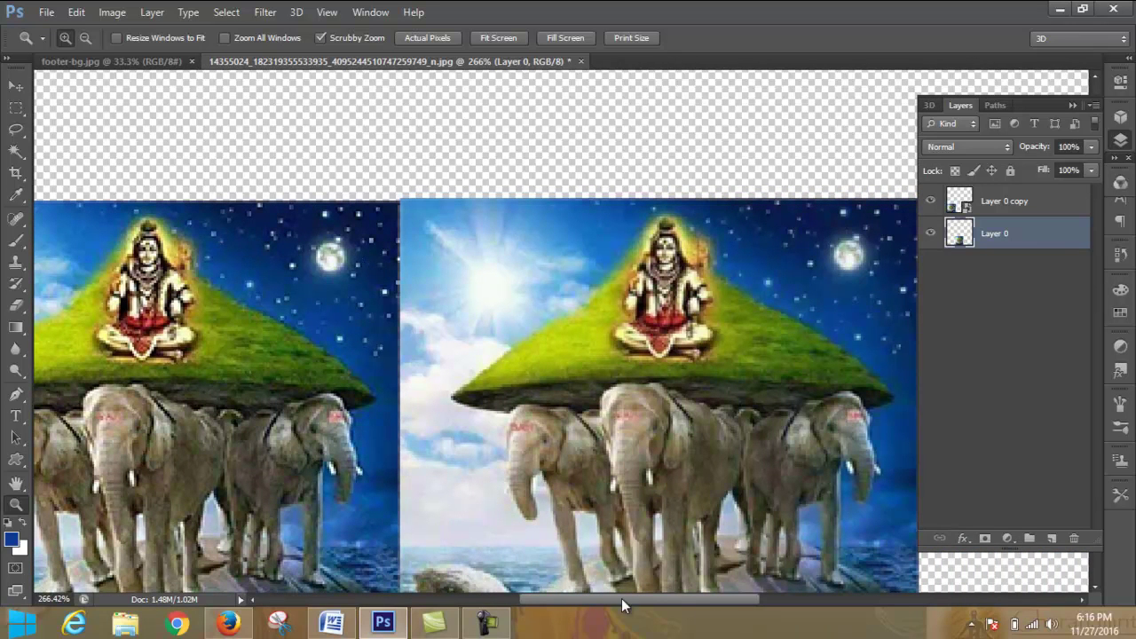
{"action": "left_click_drag", "start_coordinate": [622, 598], "coordinate": [605, 600]}
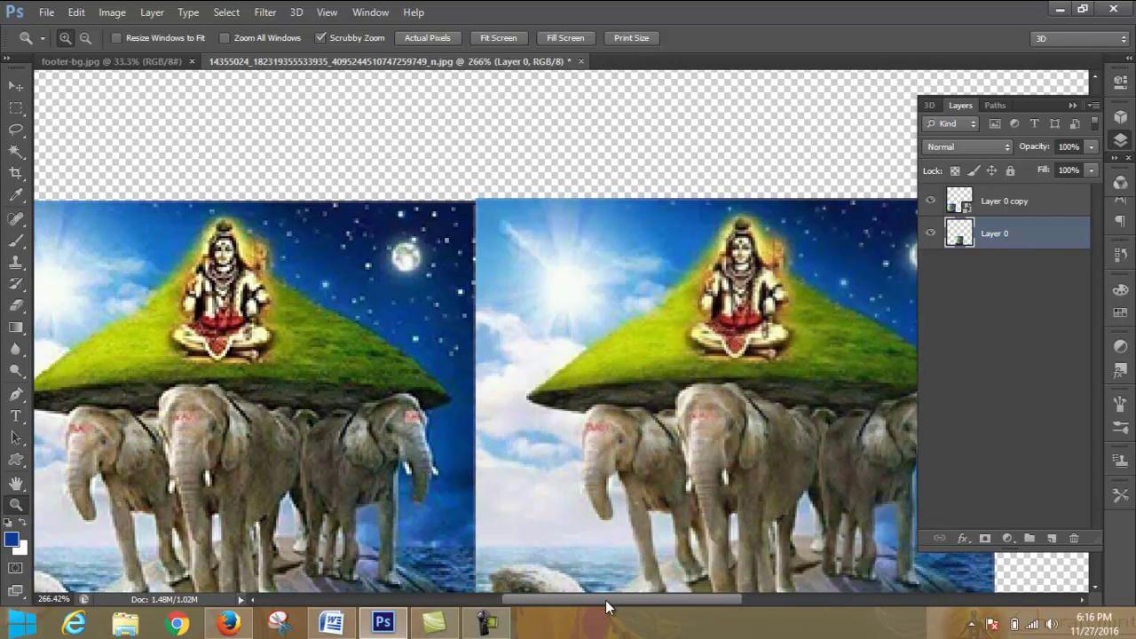
{"action": "left_click_drag", "start_coordinate": [344, 284], "coordinate": [423, 312]}
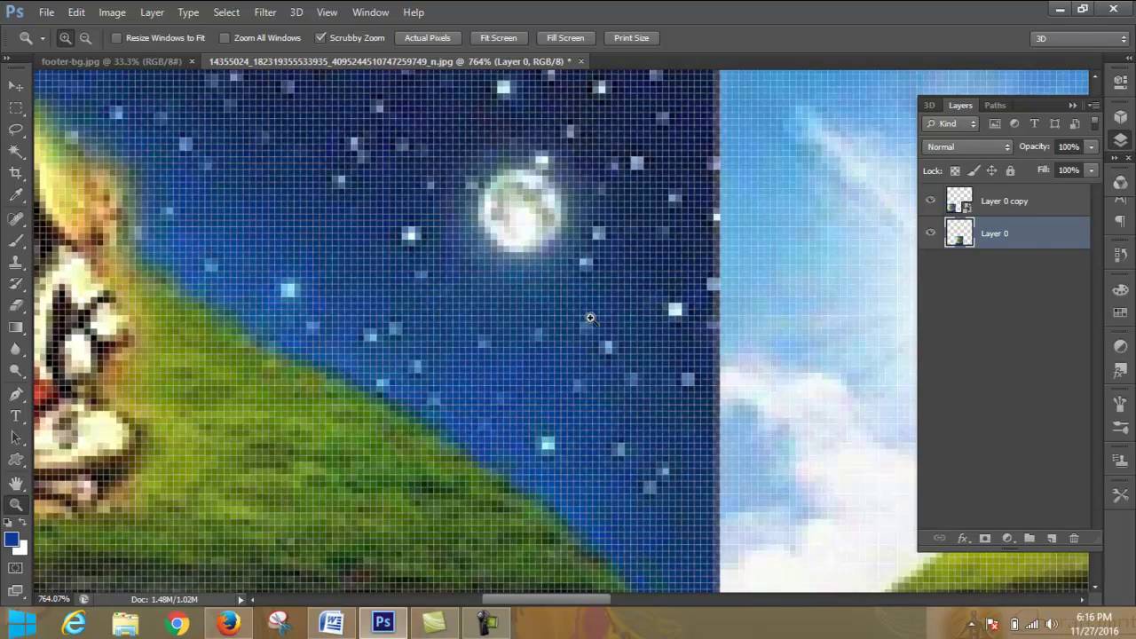
{"action": "left_click_drag", "start_coordinate": [660, 322], "coordinate": [571, 313]}
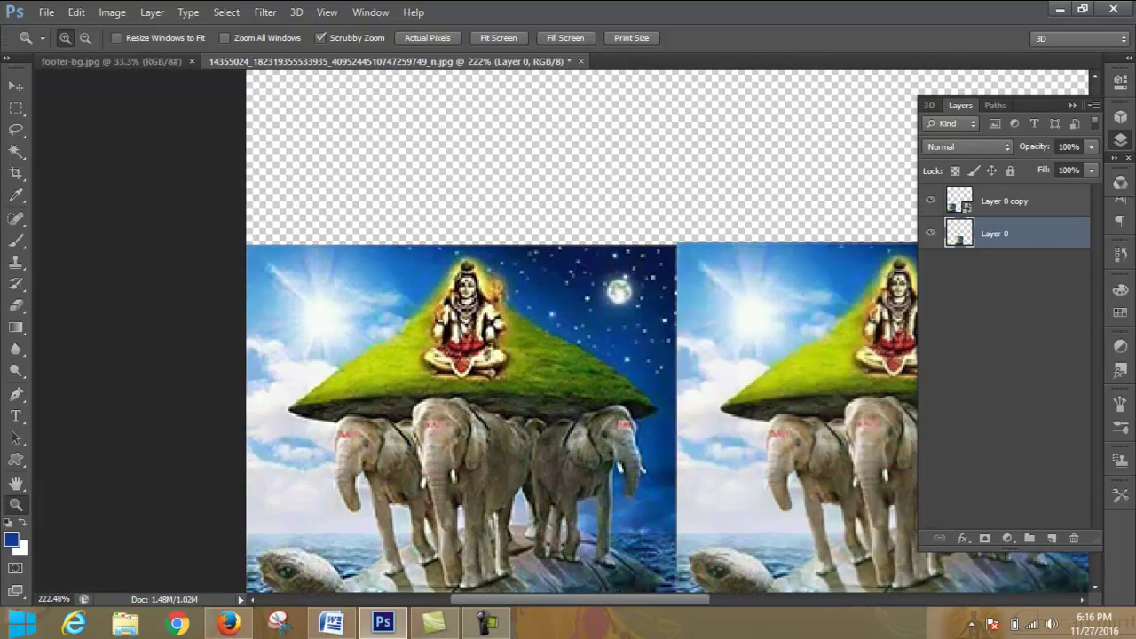
{"action": "left_click_drag", "start_coordinate": [645, 600], "coordinate": [722, 596]}
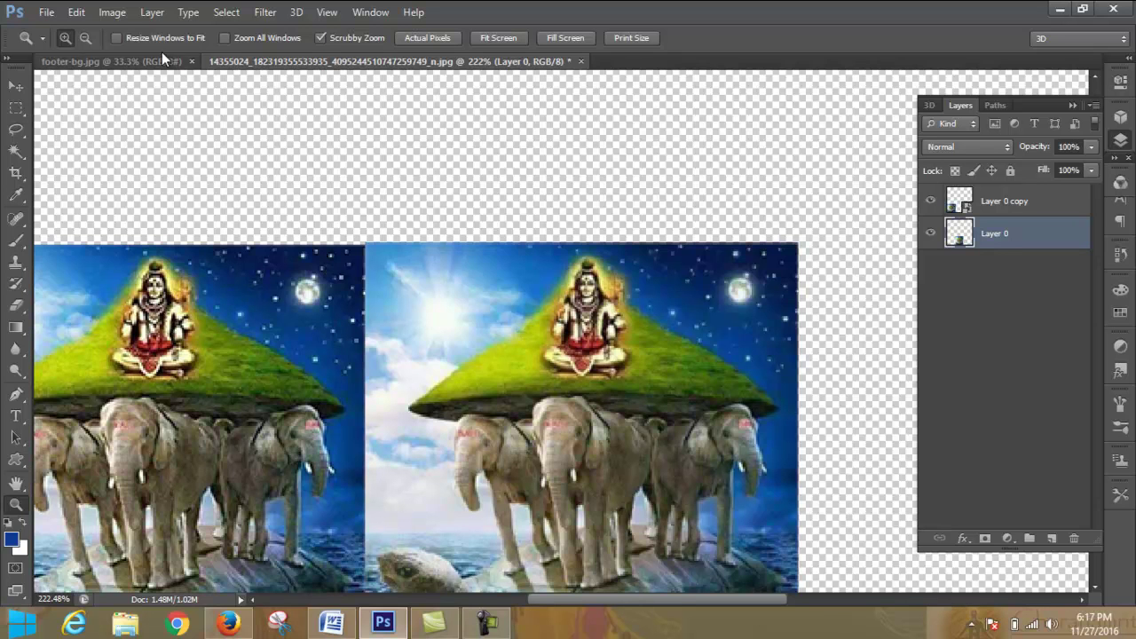
{"action": "left_click", "coordinate": [47, 13]}
{"action": "left_click", "coordinate": [106, 43]}
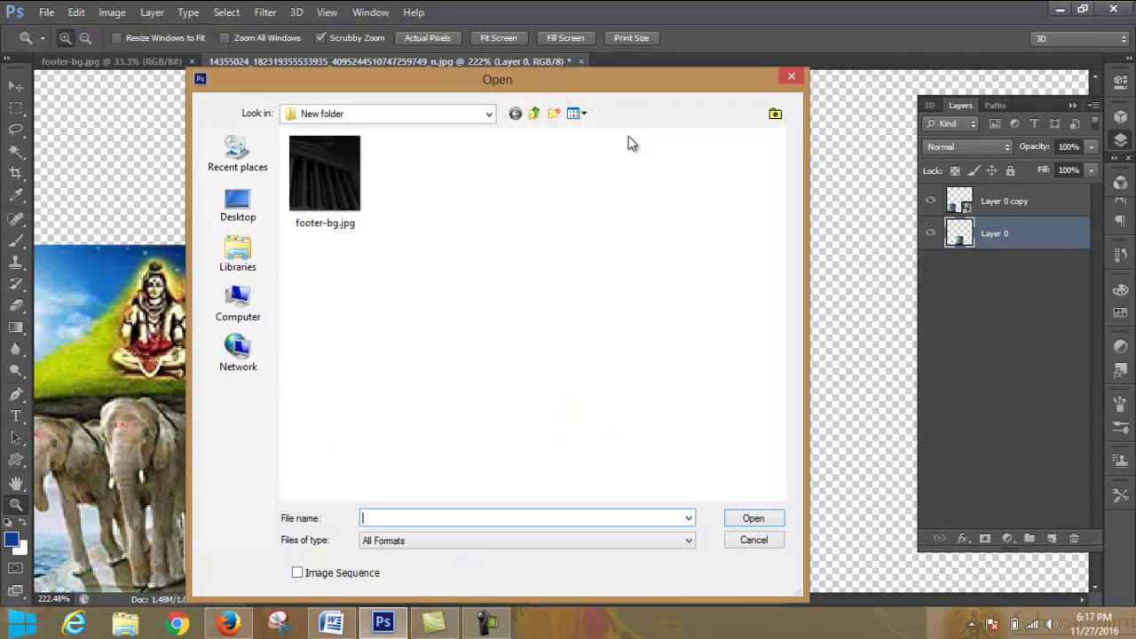
{"action": "left_click", "coordinate": [793, 76]}
Step: Switch to Firefox and save the previewed pebble wallpaper to the Desktop as butterfly-wallpaper.jpeg
{"action": "left_click", "coordinate": [228, 624]}
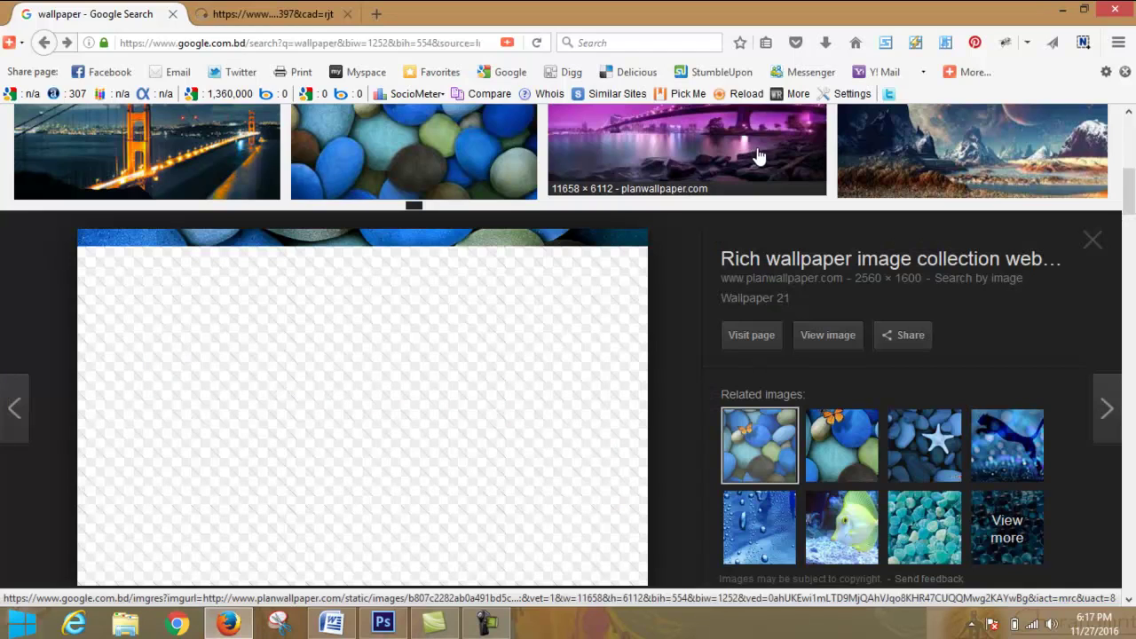
{"action": "right_click", "coordinate": [352, 363]}
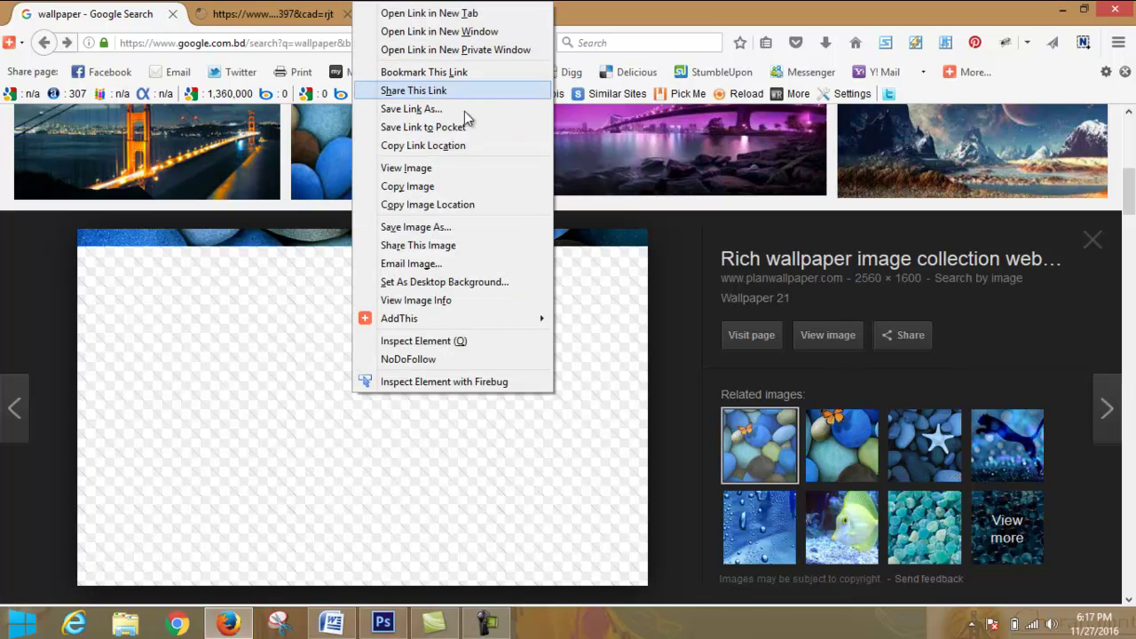
{"action": "left_click", "coordinate": [447, 229]}
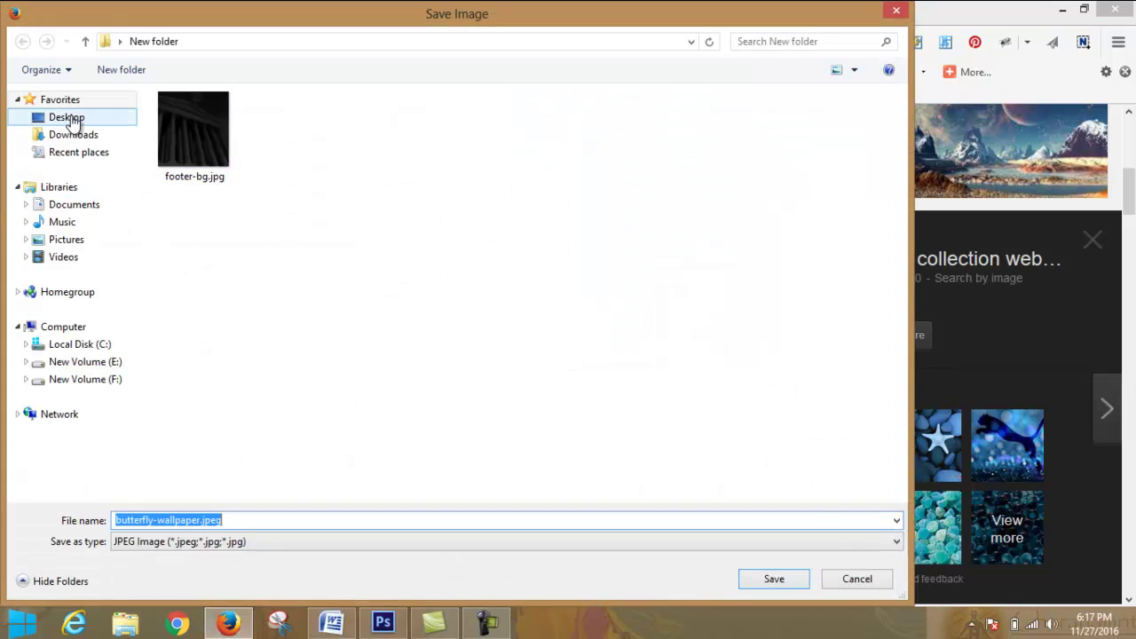
{"action": "left_click", "coordinate": [63, 116]}
{"action": "left_click", "coordinate": [796, 582]}
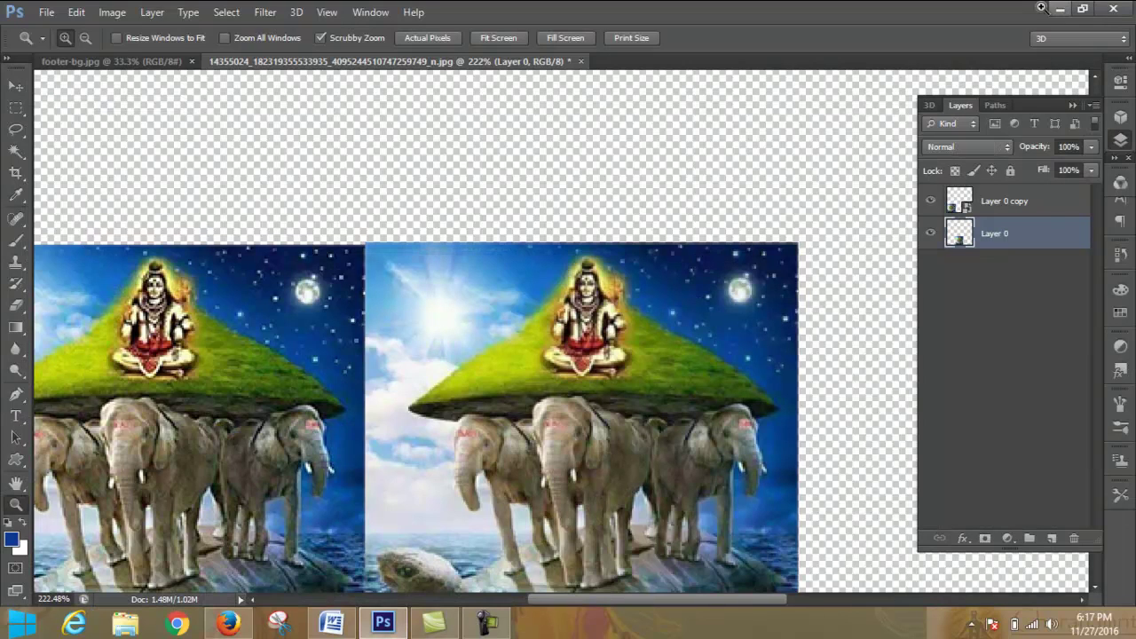
Step: Look for the saved wallpaper among the Desktop files in Photoshop's Open dialog, and close the dialog without opening a file
{"action": "left_click", "coordinate": [46, 11]}
{"action": "left_click", "coordinate": [64, 45]}
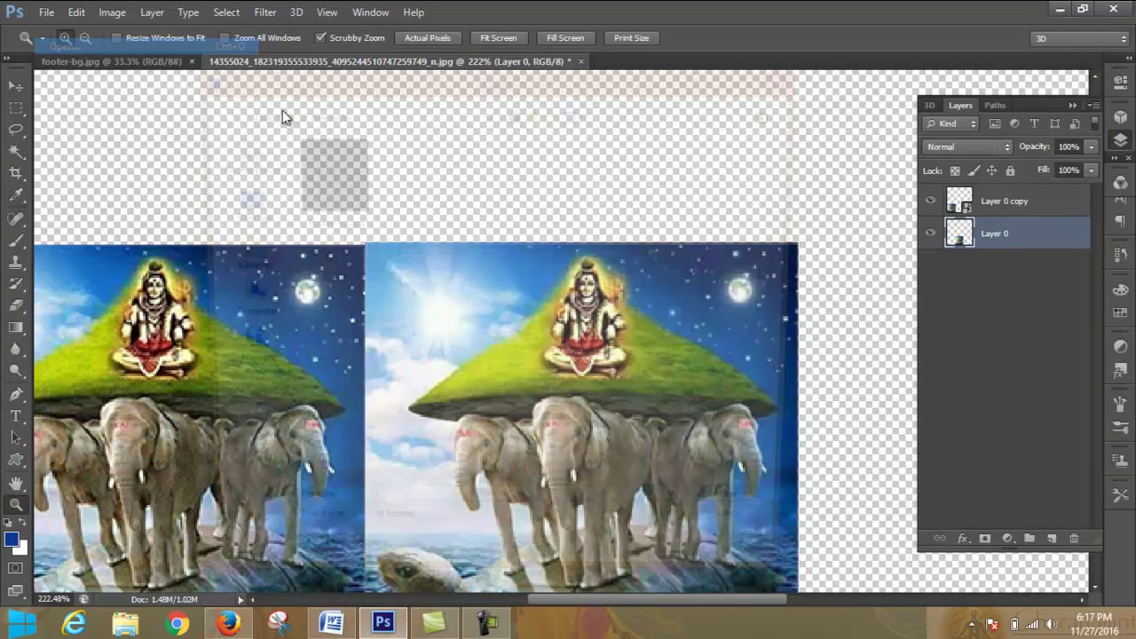
{"action": "left_click", "coordinate": [238, 204]}
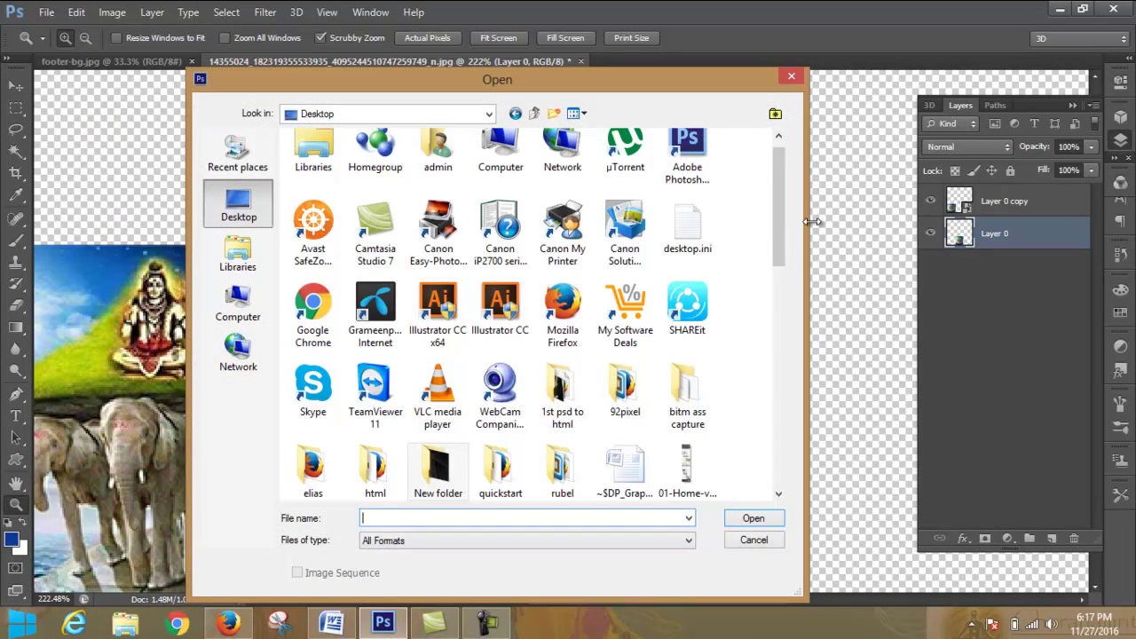
{"action": "left_click_drag", "start_coordinate": [780, 220], "coordinate": [791, 80]}
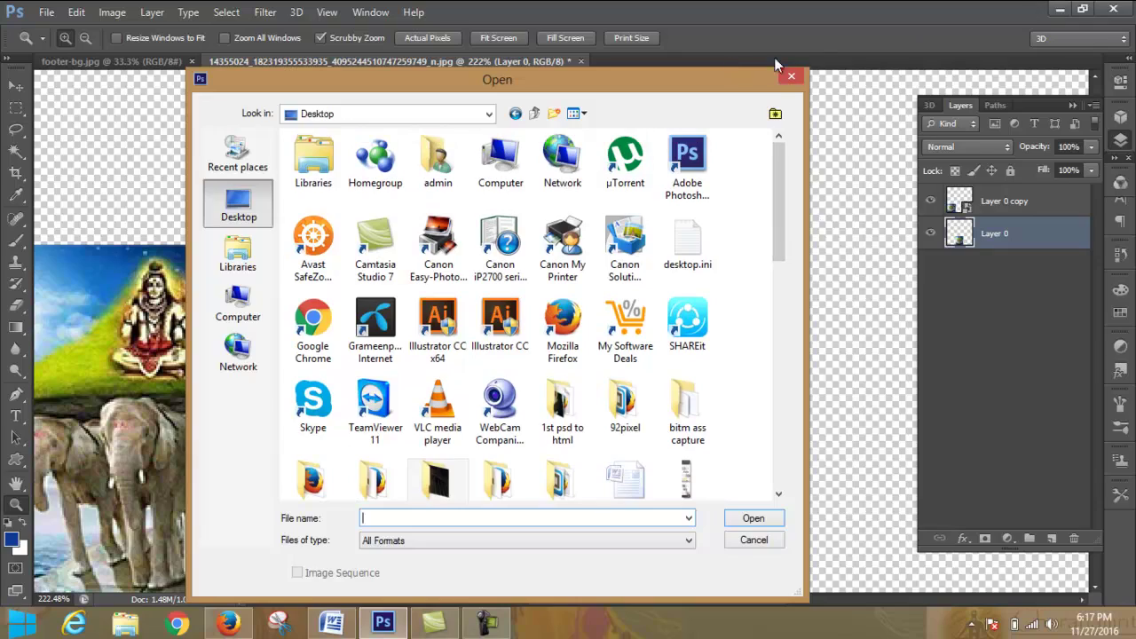
{"action": "left_click", "coordinate": [791, 79]}
Step: Check the desktop for the wallpaper file and its download progress in Firefox, and return to Photoshop
{"action": "left_click", "coordinate": [1059, 11]}
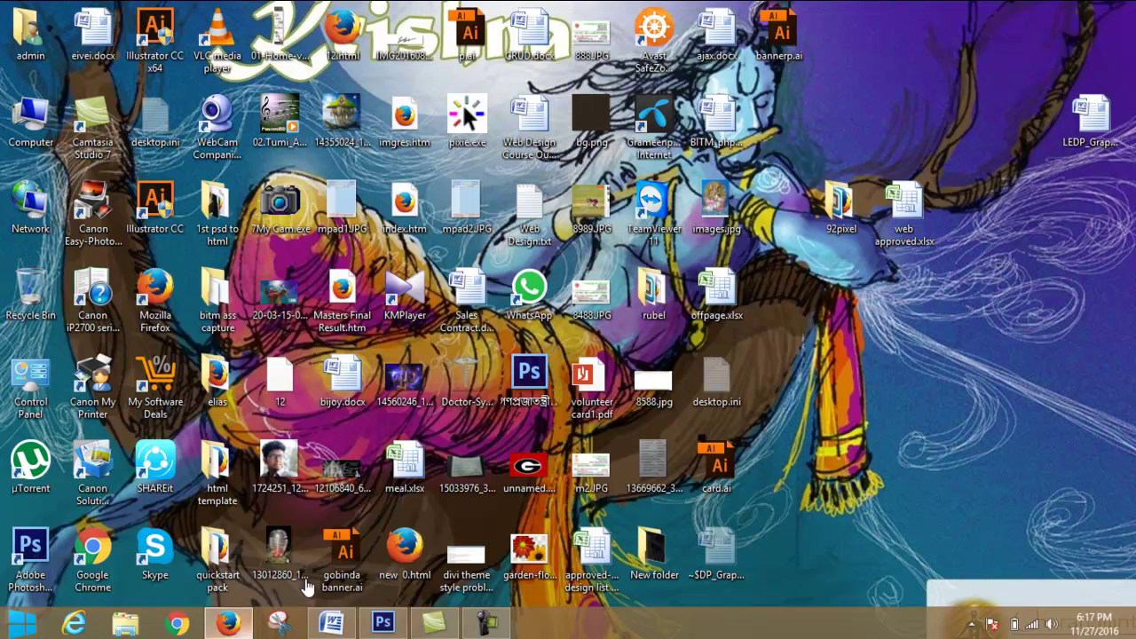
{"action": "left_click", "coordinate": [228, 624]}
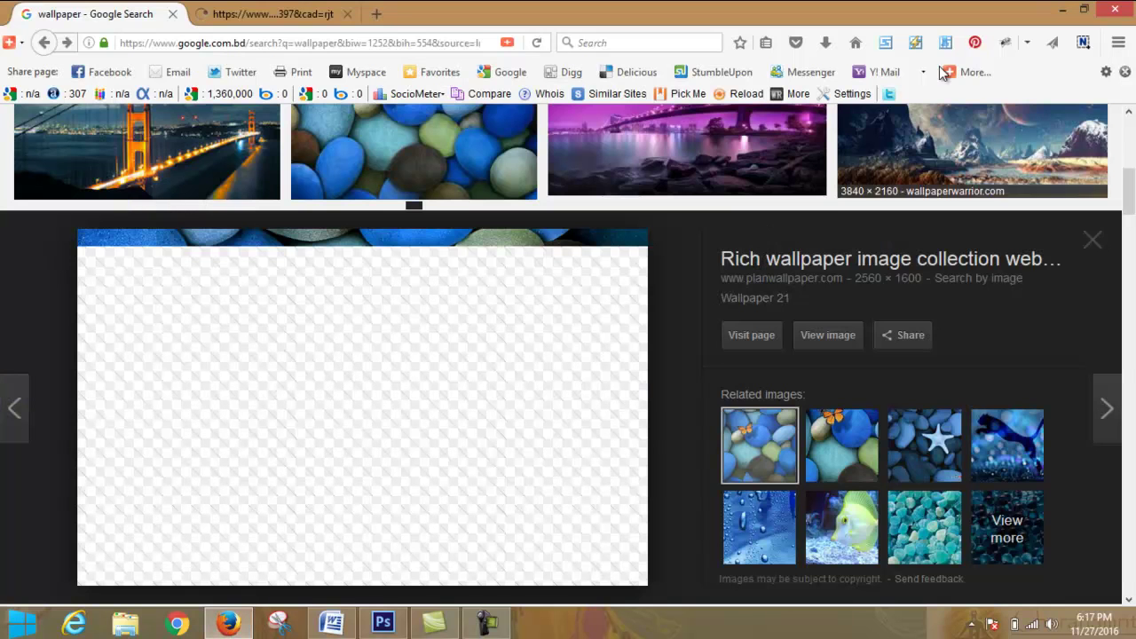
{"action": "left_click", "coordinate": [827, 44]}
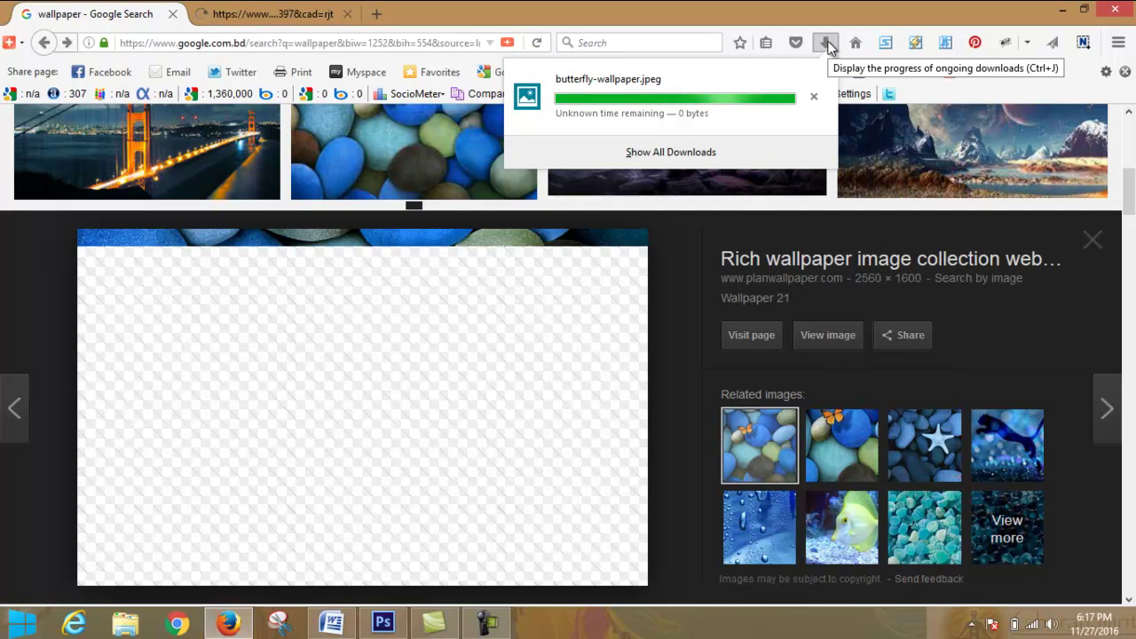
{"action": "left_click", "coordinate": [827, 44]}
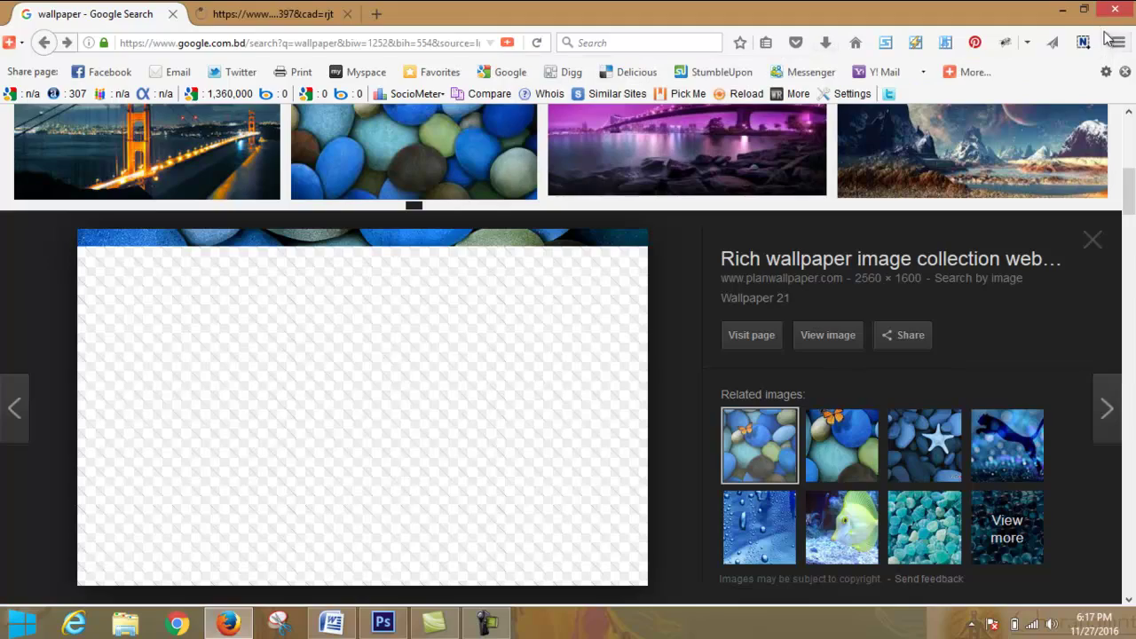
{"action": "left_click", "coordinate": [1062, 9]}
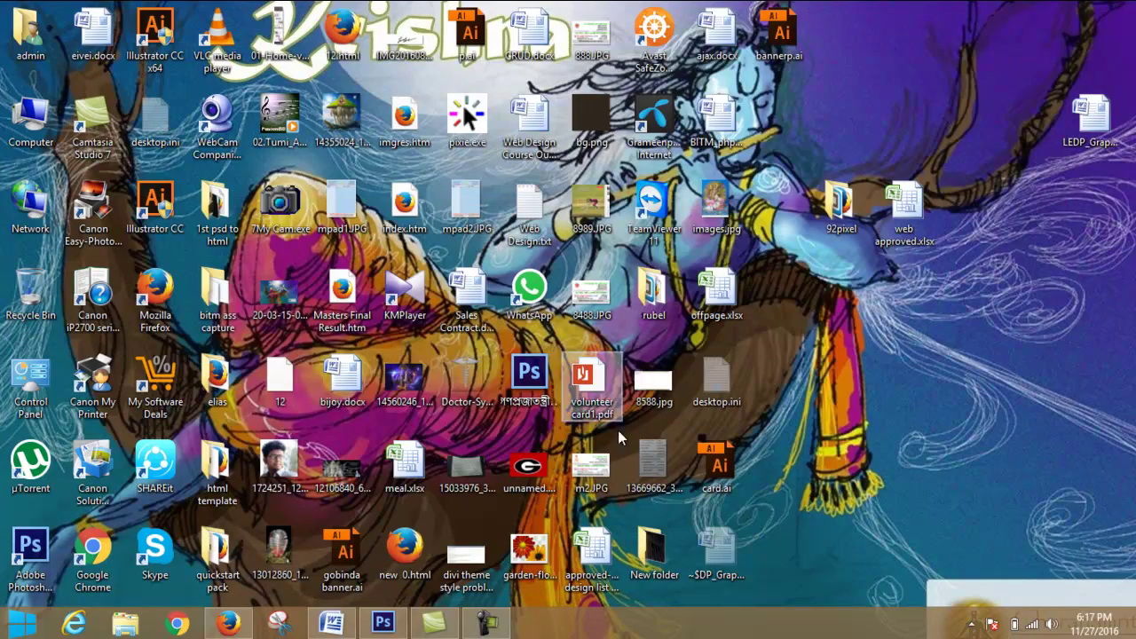
{"action": "left_click", "coordinate": [382, 622]}
Step: View the whole scaled images and the footer-bg.jpg document, and return to the image with the two layers
{"action": "scroll", "coordinate": [885, 213], "scroll_direction": "down", "scroll_amount": 1}
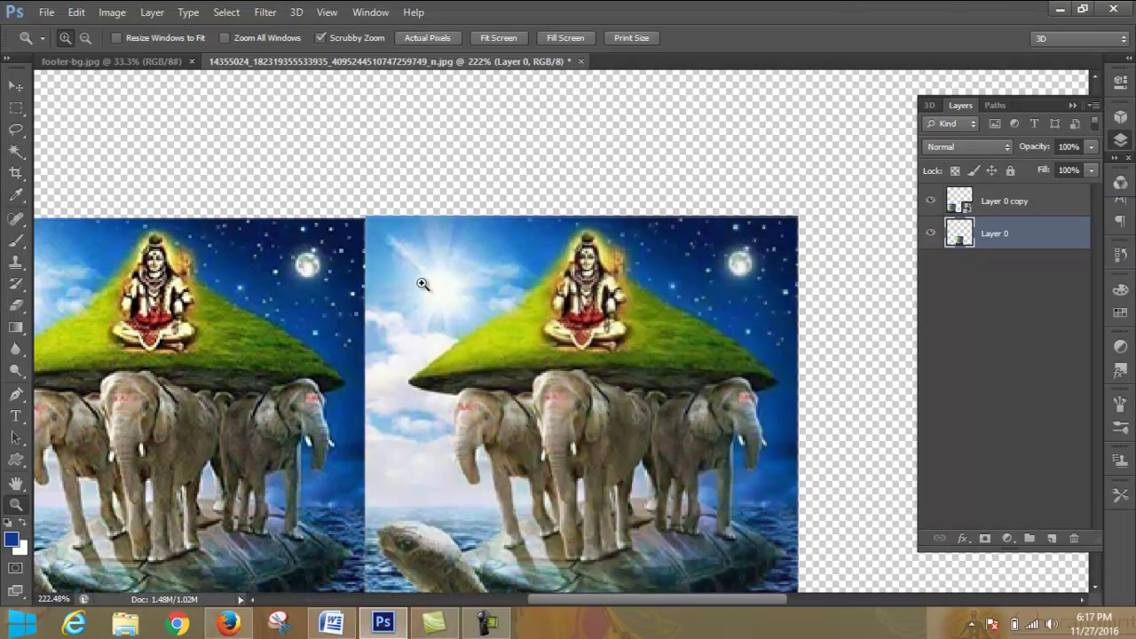
{"action": "scroll", "coordinate": [423, 283], "scroll_direction": "down", "scroll_amount": 2}
{"action": "left_click", "coordinate": [136, 63]}
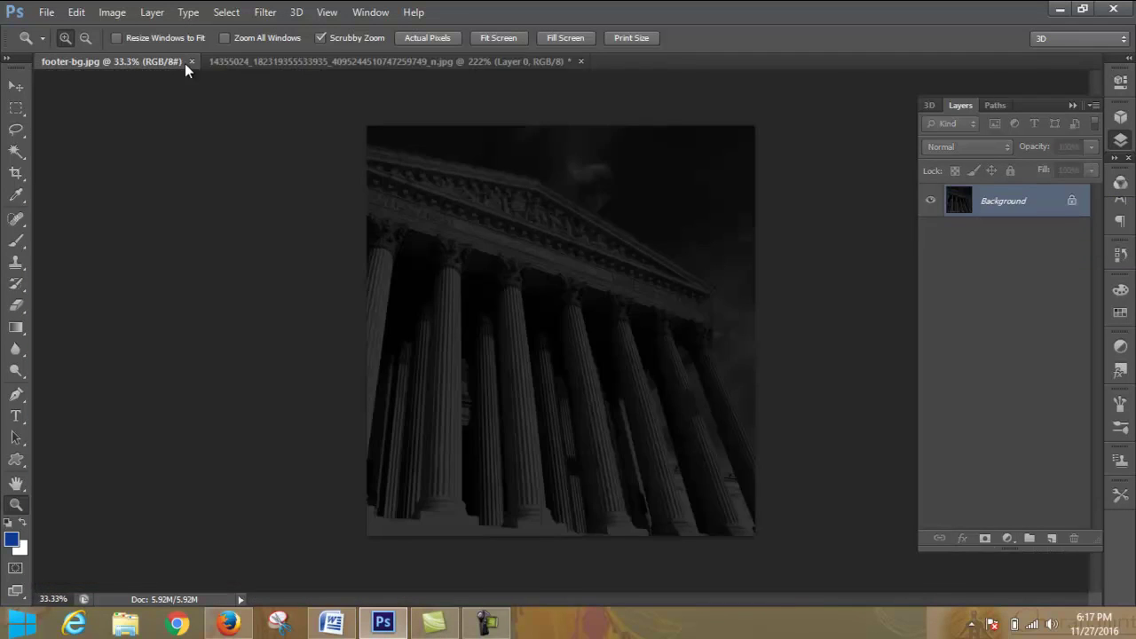
{"action": "left_click", "coordinate": [353, 59]}
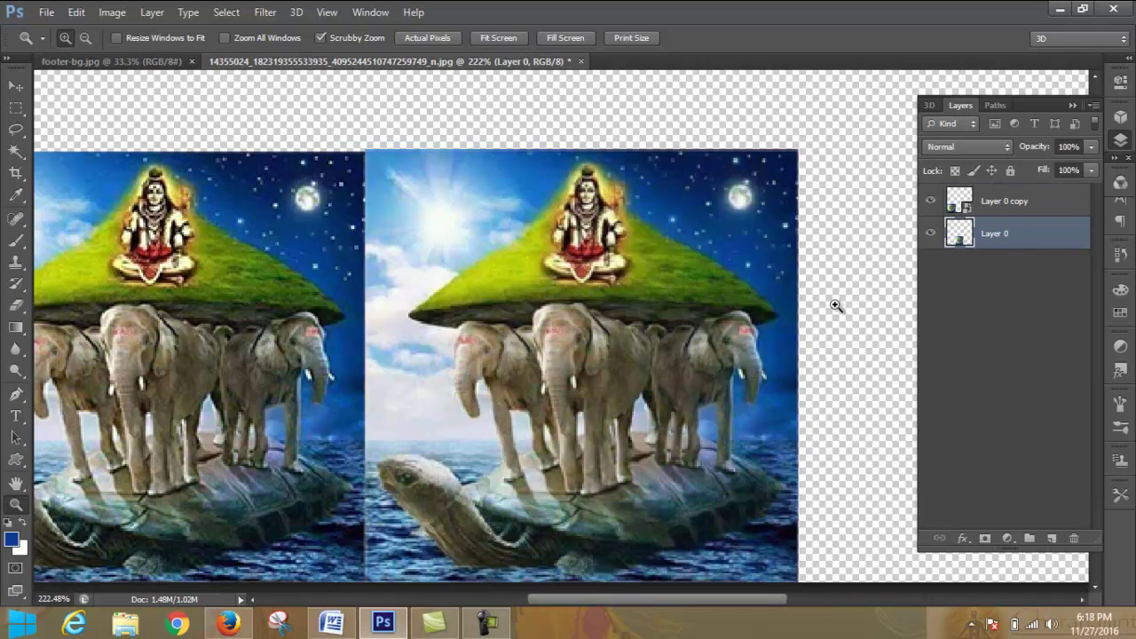
Step: Consult the "Smart Objects vs Normal Layers" outline in Word and return to Photoshop
{"action": "left_click", "coordinate": [344, 623]}
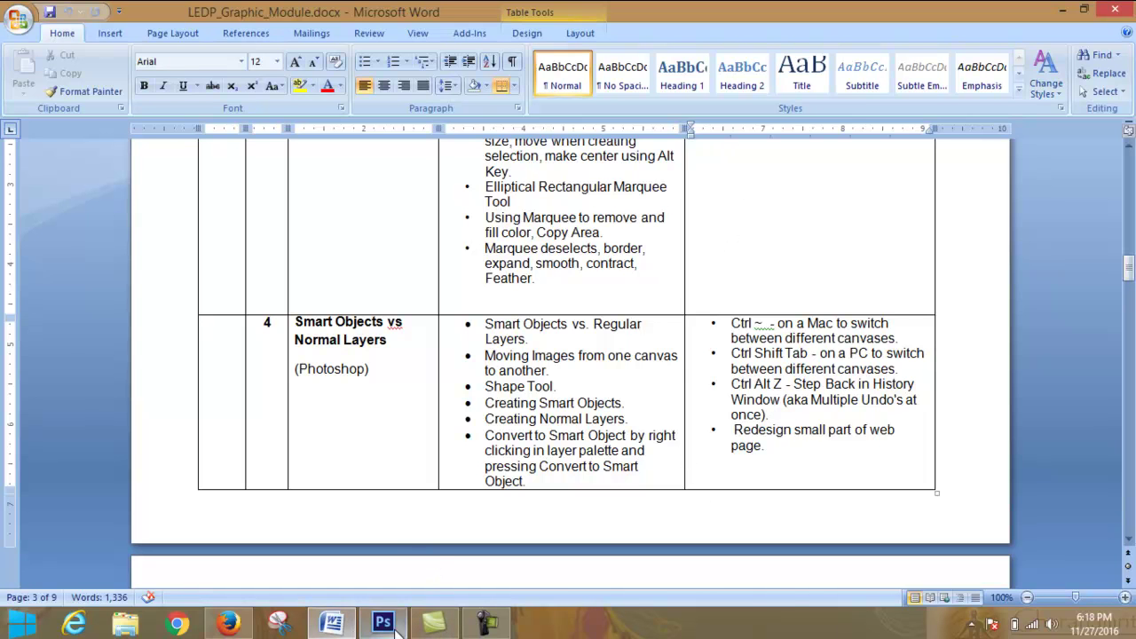
{"action": "key", "text": "alt+Tab"}
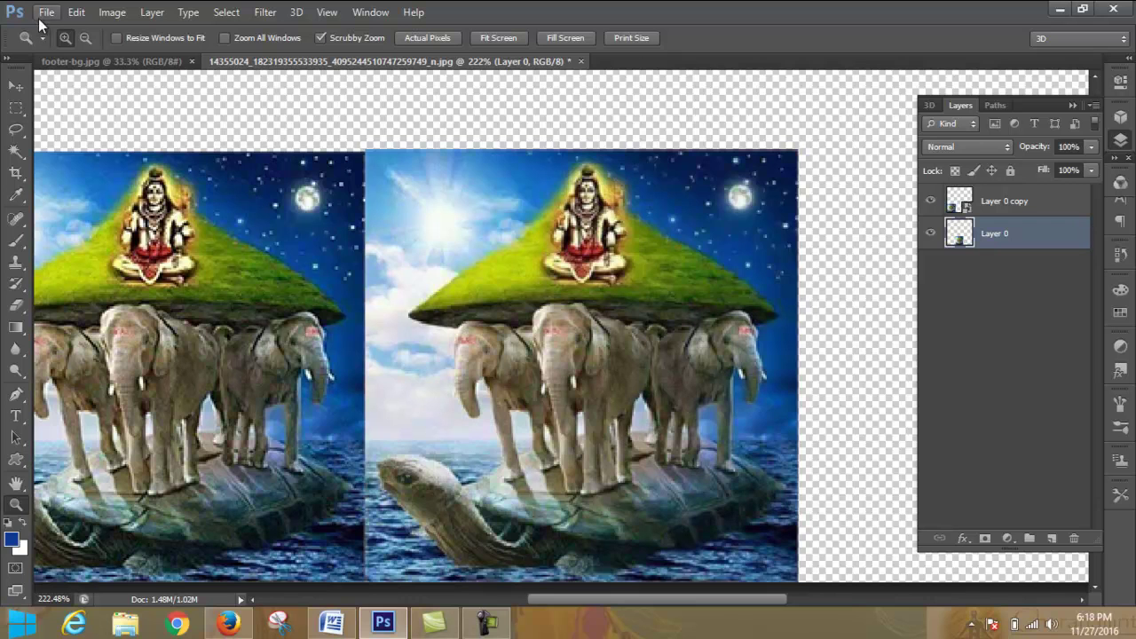
Step: Revert the image with the two scaled layers to its original opened snapshot in the document history
{"action": "left_click", "coordinate": [1072, 105]}
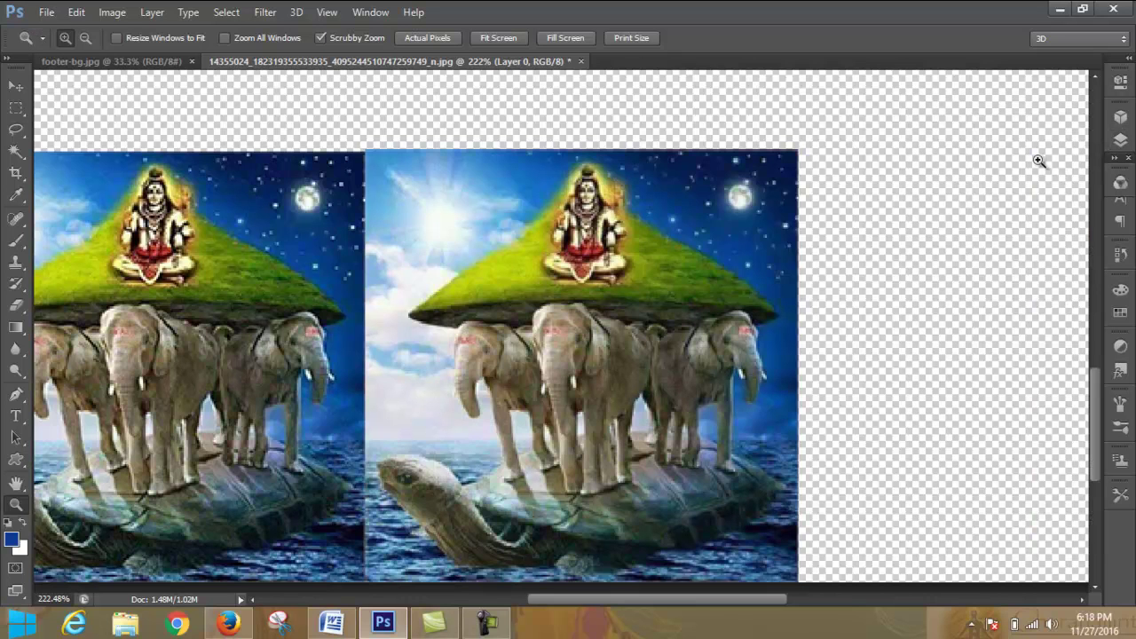
{"action": "mouse_move", "coordinate": [1132, 203]}
{"action": "left_mouse_down"}
{"action": "mouse_move", "coordinate": [1123, 165]}
{"action": "mouse_move", "coordinate": [1125, 191]}
{"action": "left_mouse_up"}
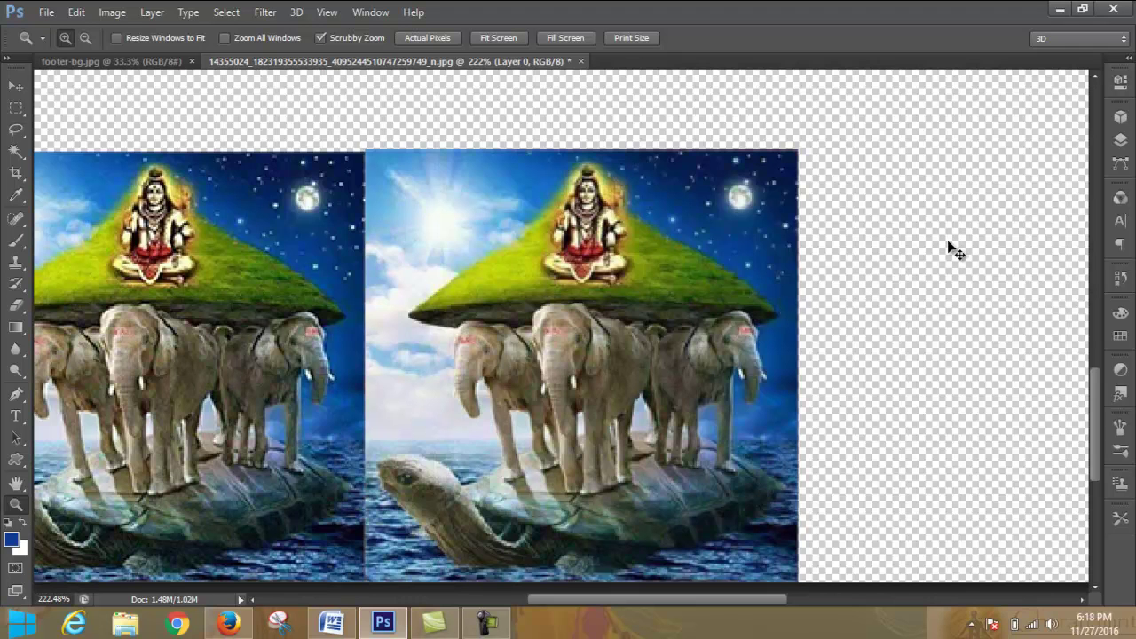
{"action": "key", "text": "ctrl+minus"}
{"action": "key", "text": "ctrl+minus"}
{"action": "key", "text": "ctrl+minus"}
{"action": "key", "text": "ctrl+minus"}
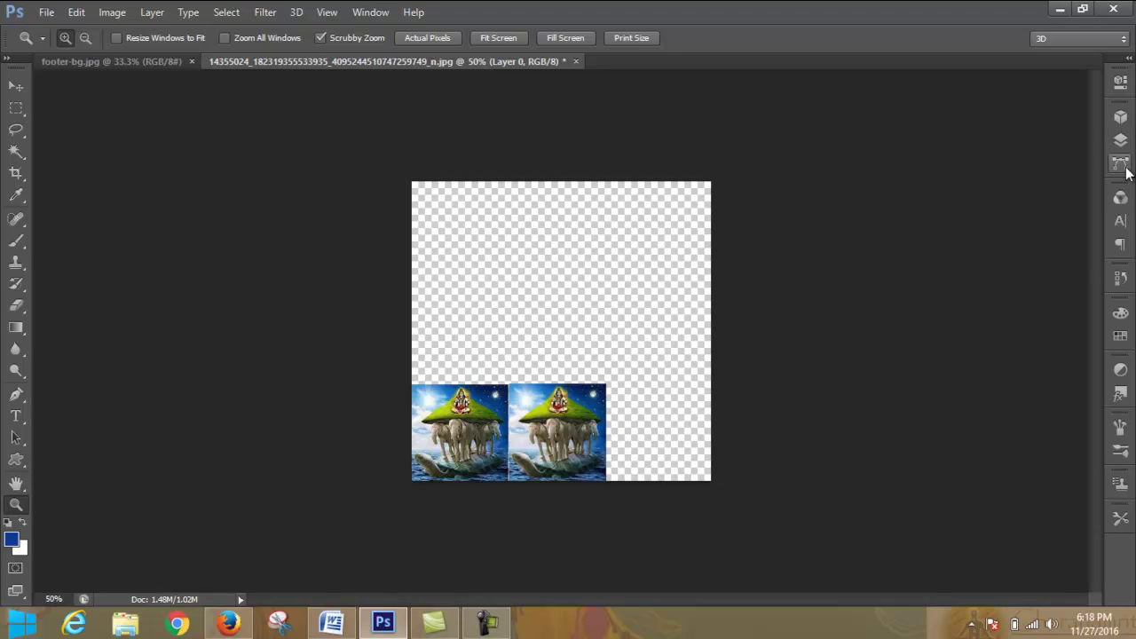
{"action": "left_click", "coordinate": [1119, 277]}
{"action": "left_click", "coordinate": [1028, 235]}
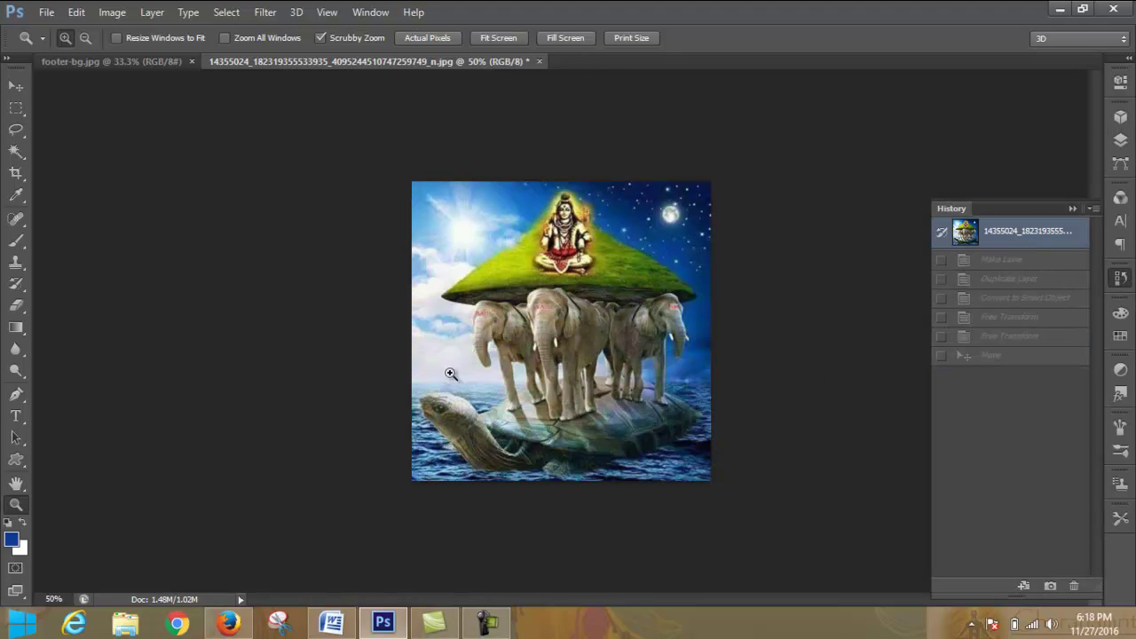
Step: Arrange footer-bg.jpg and the elephant-and-turtle image side by side in a 2-up vertical layout
{"action": "left_click", "coordinate": [82, 62]}
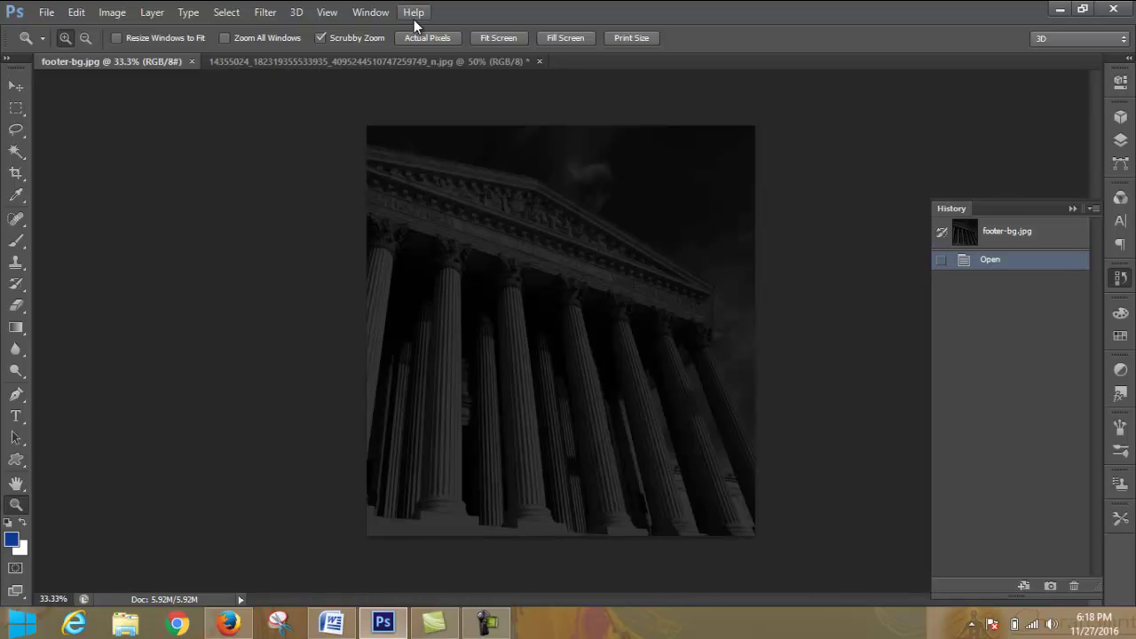
{"action": "left_click", "coordinate": [371, 14]}
{"action": "mouse_move", "coordinate": [403, 33]}
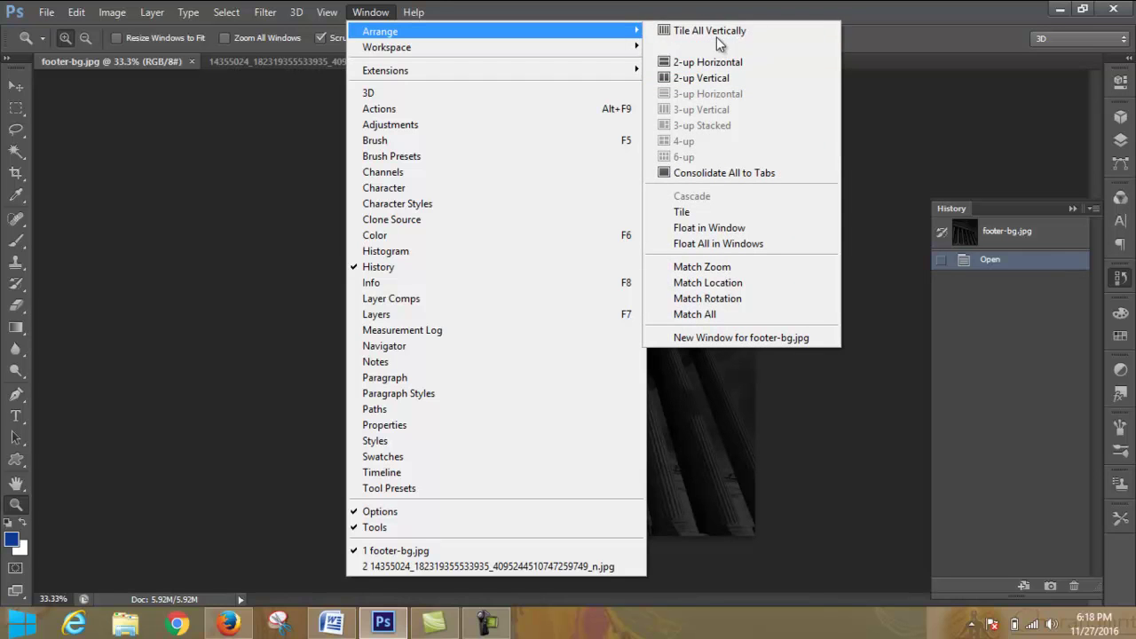
{"action": "left_click", "coordinate": [715, 80]}
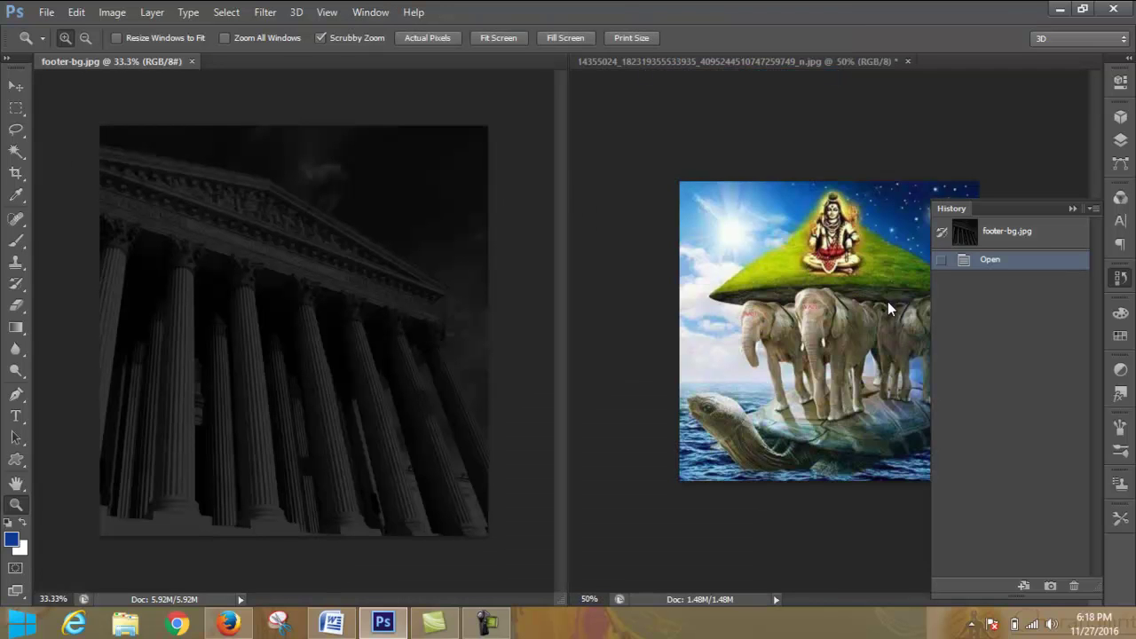
Step: Copy the elephant-and-turtle picture onto the middle of the footer-bg.jpg canvas with the Move tool
{"action": "left_click", "coordinate": [16, 86]}
{"action": "left_click", "coordinate": [851, 293]}
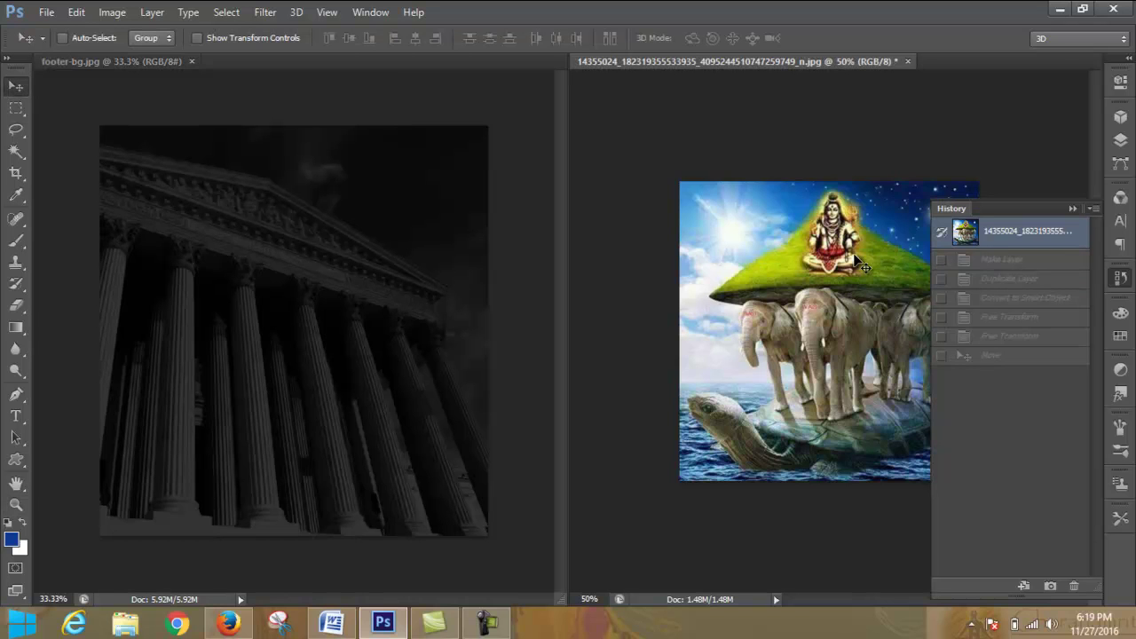
{"action": "left_click_drag", "start_coordinate": [854, 259], "coordinate": [312, 281]}
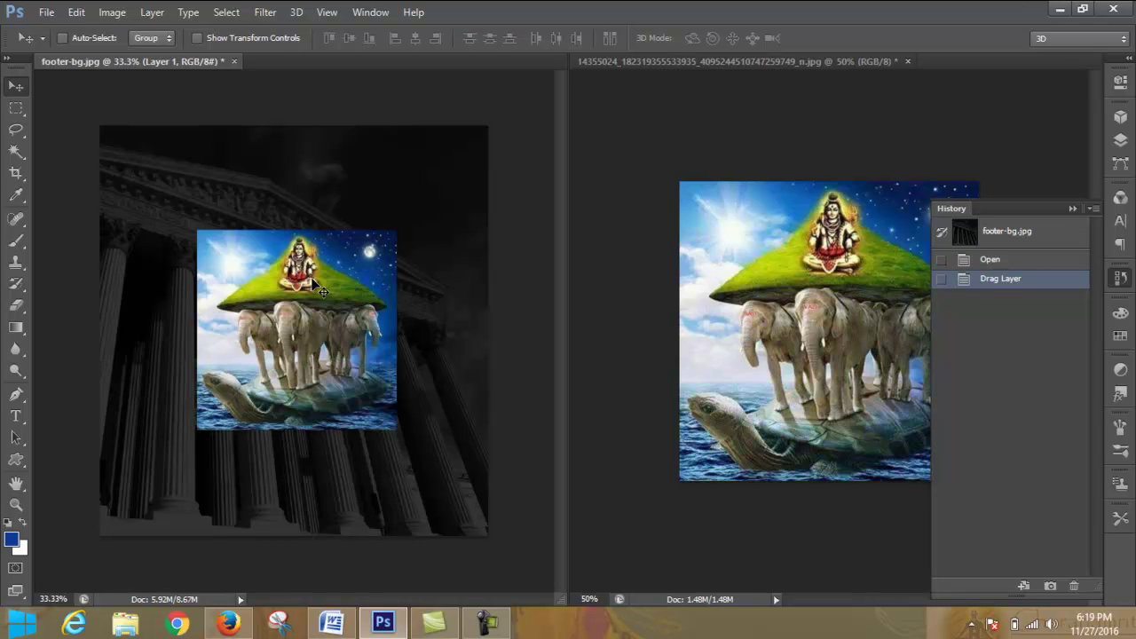
Step: Try to copy the pasted picture layer from footer-bg.jpg back into its source document, and undo the copy
{"action": "left_click_drag", "start_coordinate": [424, 194], "coordinate": [827, 277]}
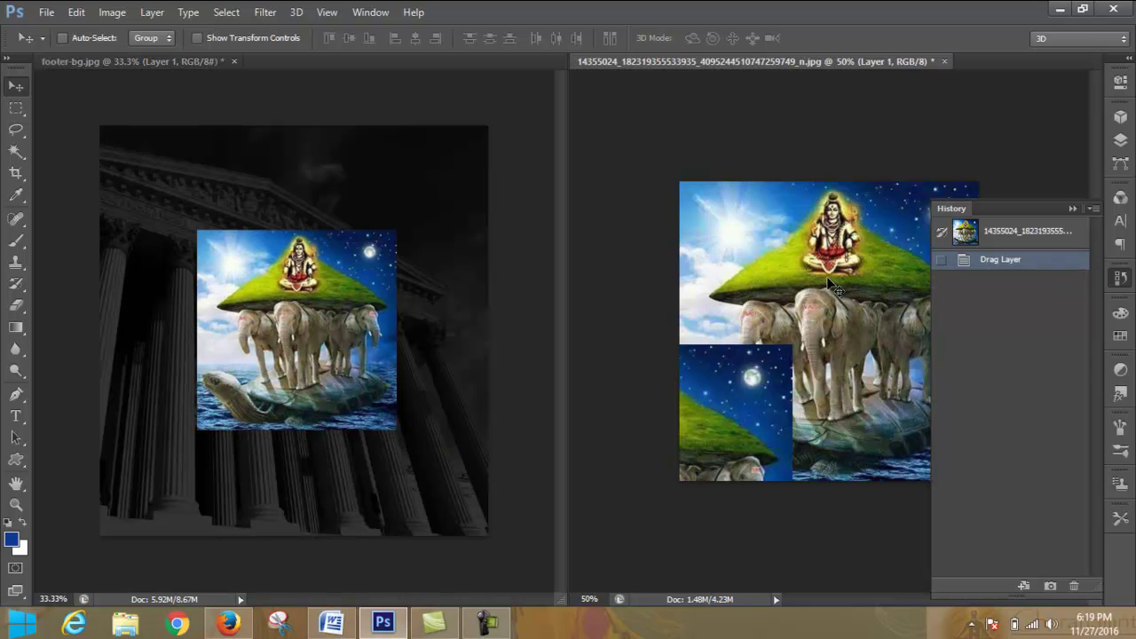
{"action": "key", "text": "ctrl+z"}
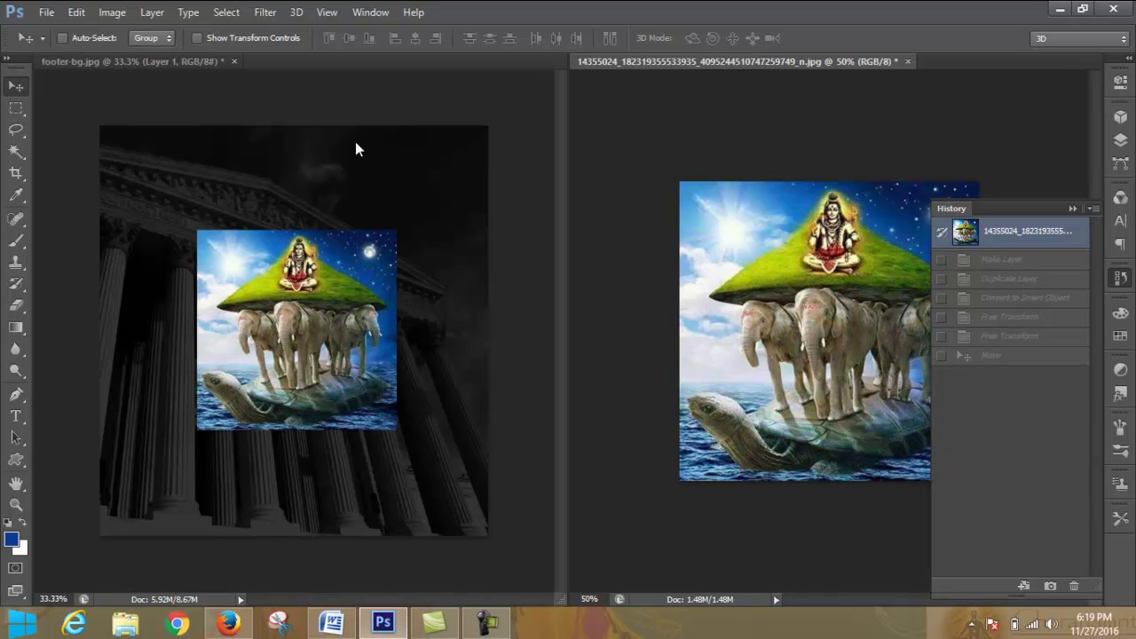
Step: Copy the Background layer of footer-bg.jpg into the elephant-and-turtle document, and consolidate all documents to tabs
{"action": "left_click", "coordinate": [398, 186]}
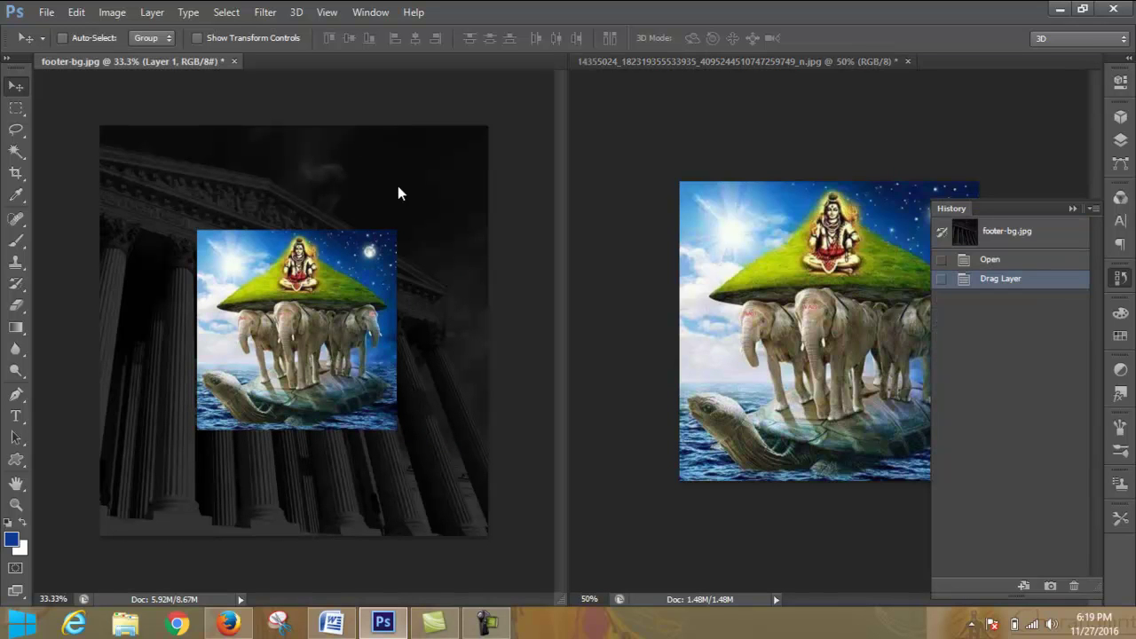
{"action": "left_click", "coordinate": [1120, 140]}
{"action": "left_click_drag", "start_coordinate": [1011, 232], "coordinate": [818, 355]}
{"action": "left_click", "coordinate": [1071, 106]}
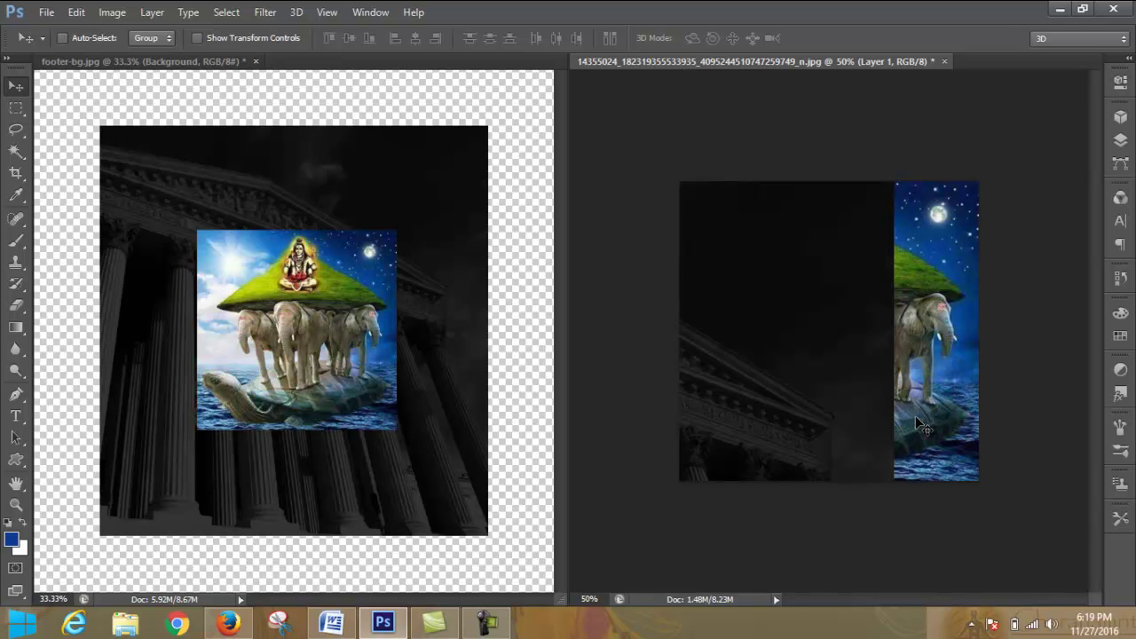
{"action": "left_click", "coordinate": [371, 13]}
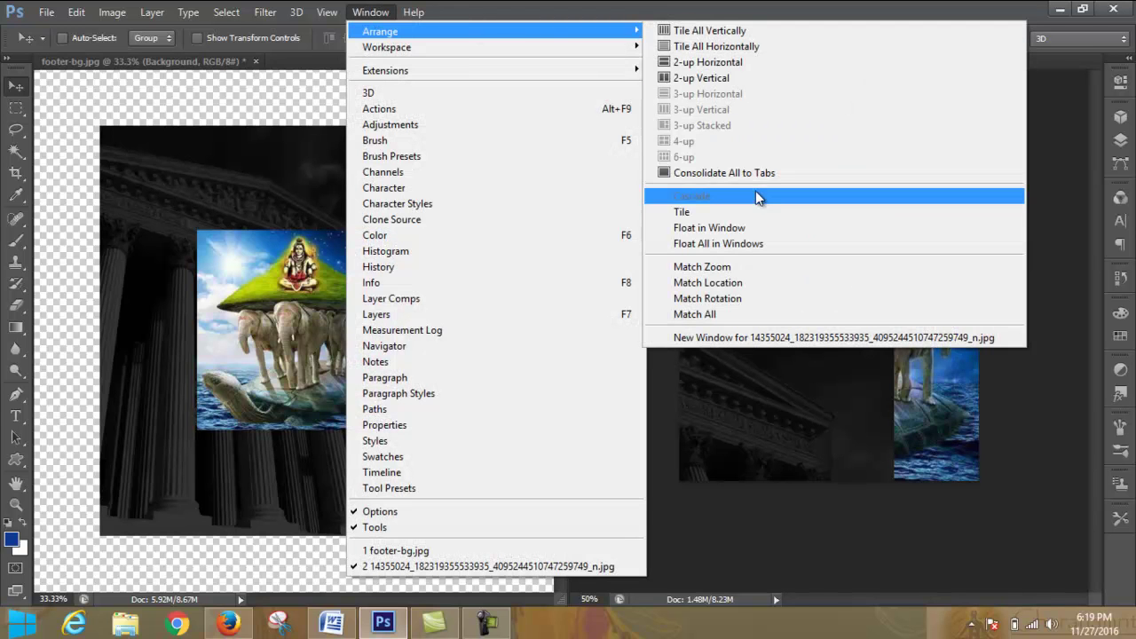
{"action": "left_click", "coordinate": [771, 173]}
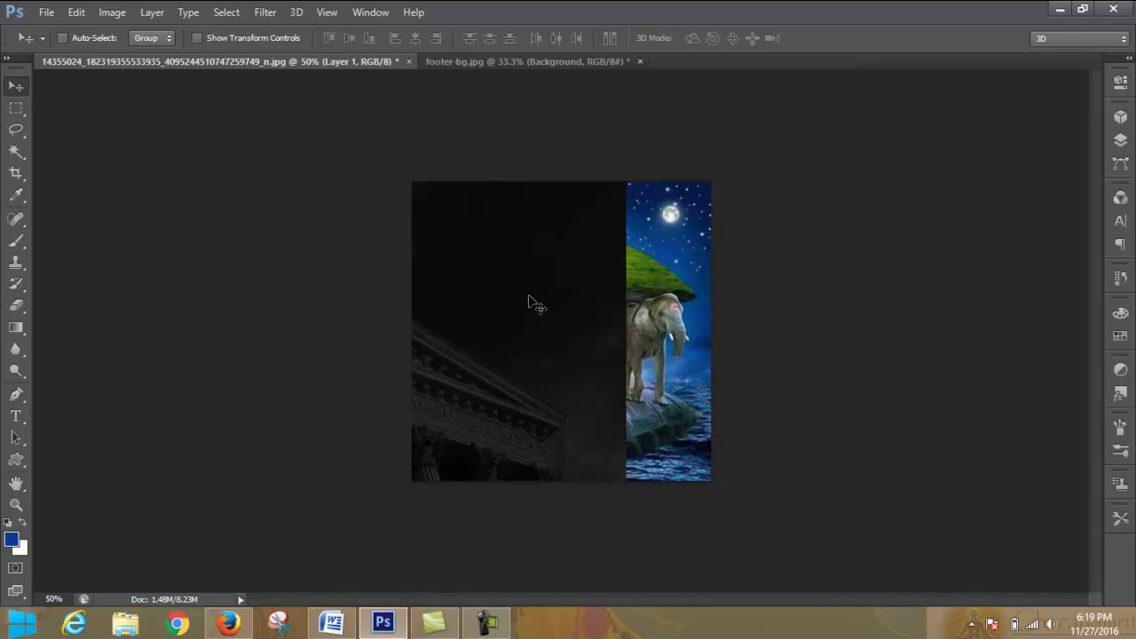
Step: Scale the copied building layer down to about 41% and move it over the middle of the elephant-and-turtle picture
{"action": "key", "text": "ctrl+t"}
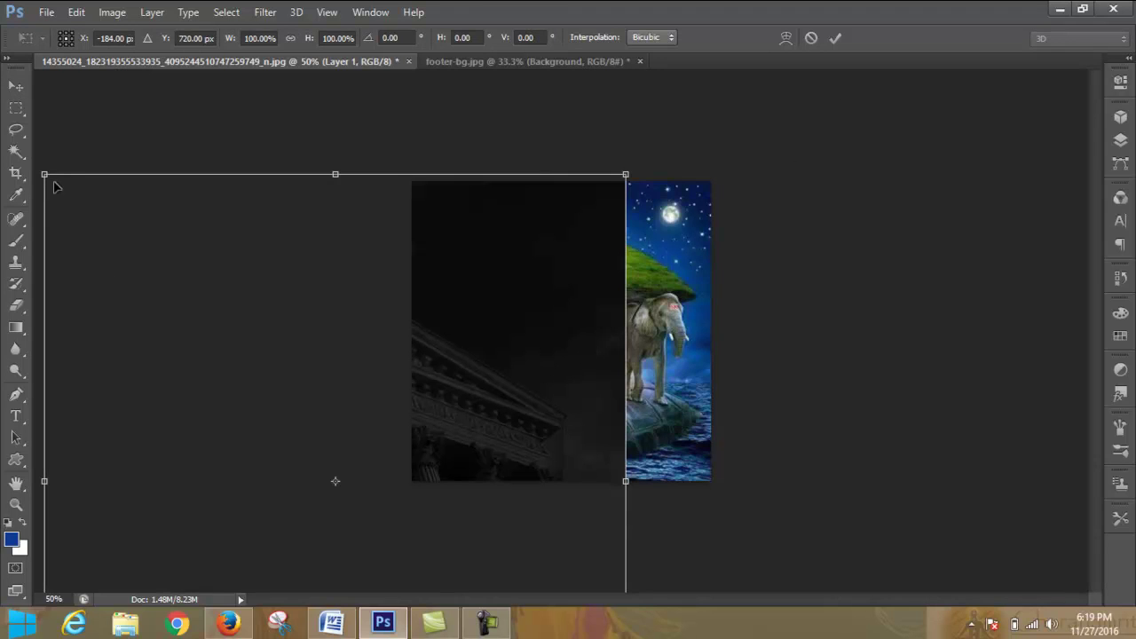
{"action": "left_click_drag", "start_coordinate": [47, 174], "coordinate": [497, 526]}
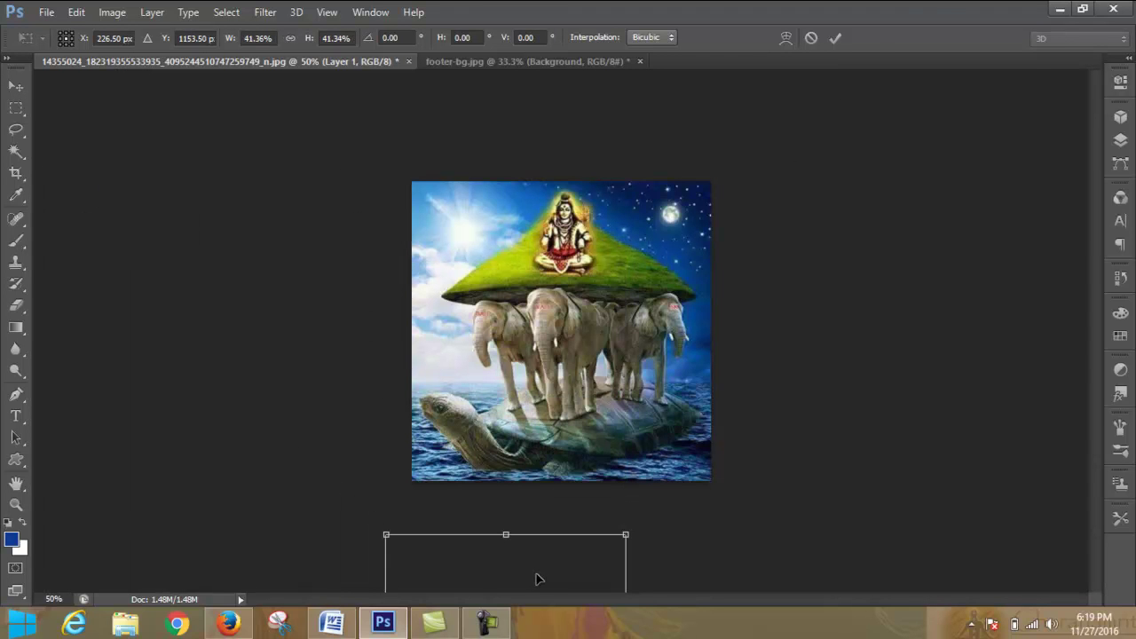
{"action": "left_click", "coordinate": [835, 37]}
{"action": "left_click_drag", "start_coordinate": [550, 562], "coordinate": [635, 279]}
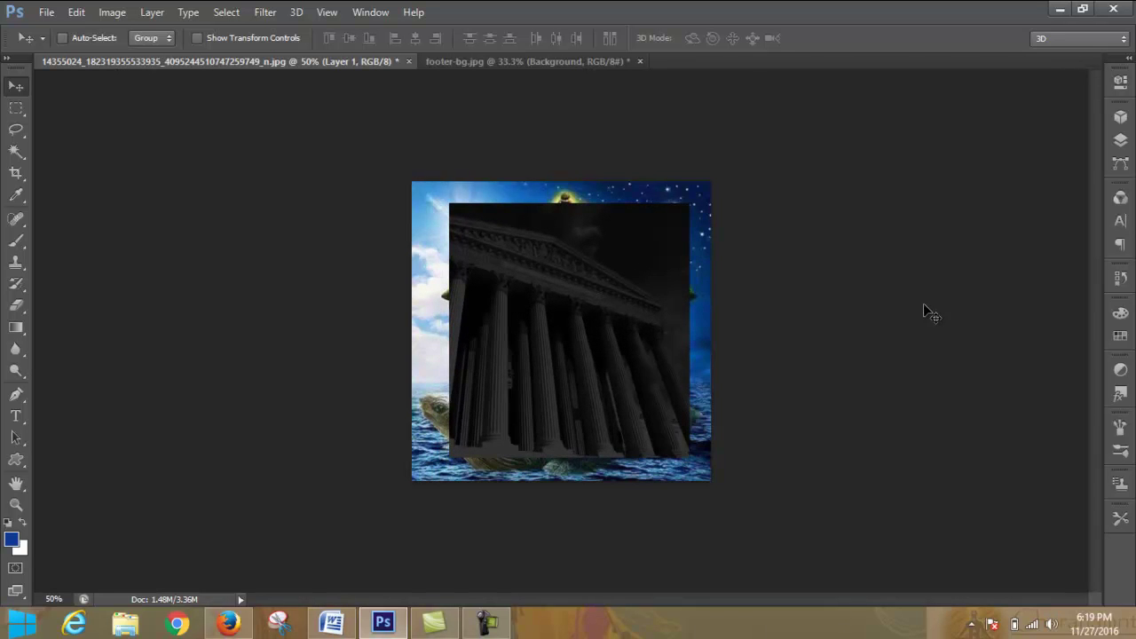
Step: Compare the scaled building layer with footer-bg.jpg, and scale the layer down further to about 64% of its size
{"action": "left_click", "coordinate": [461, 62]}
{"action": "left_click", "coordinate": [382, 60]}
{"action": "left_click", "coordinate": [505, 62]}
{"action": "left_click", "coordinate": [337, 58]}
{"action": "key", "text": "ctrl+t"}
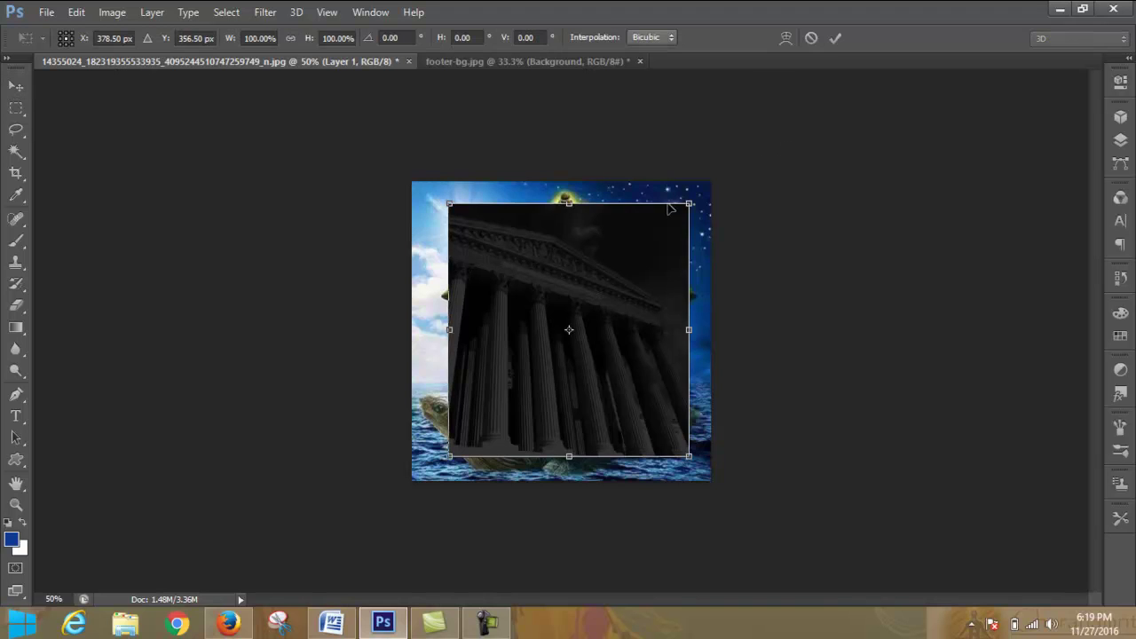
{"action": "left_click_drag", "start_coordinate": [699, 200], "coordinate": [612, 291]}
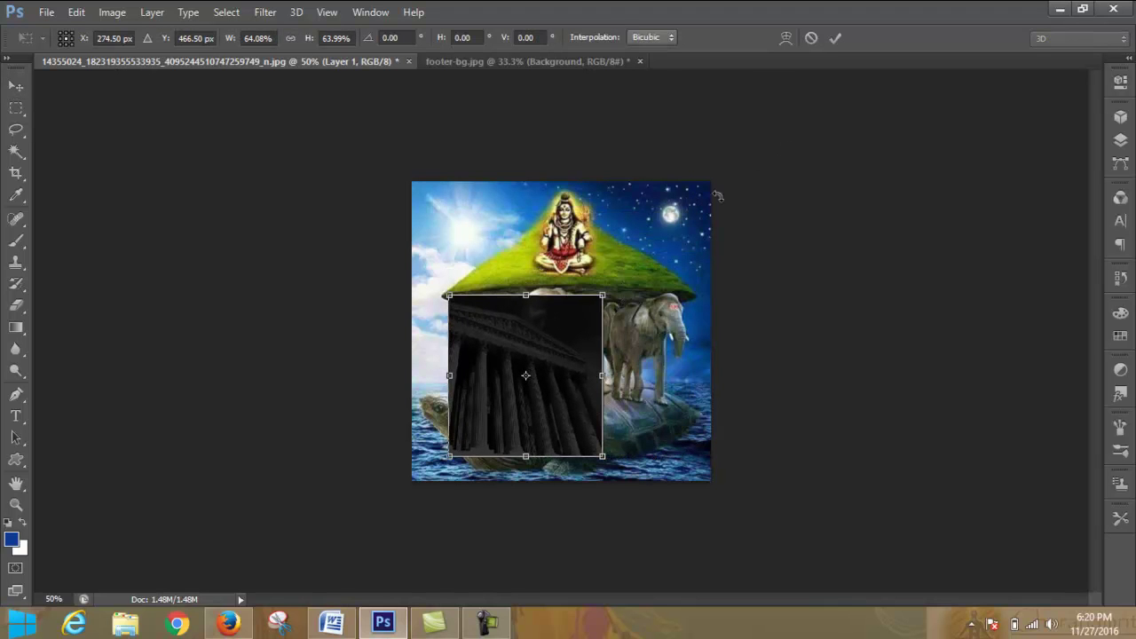
{"action": "left_click", "coordinate": [836, 39]}
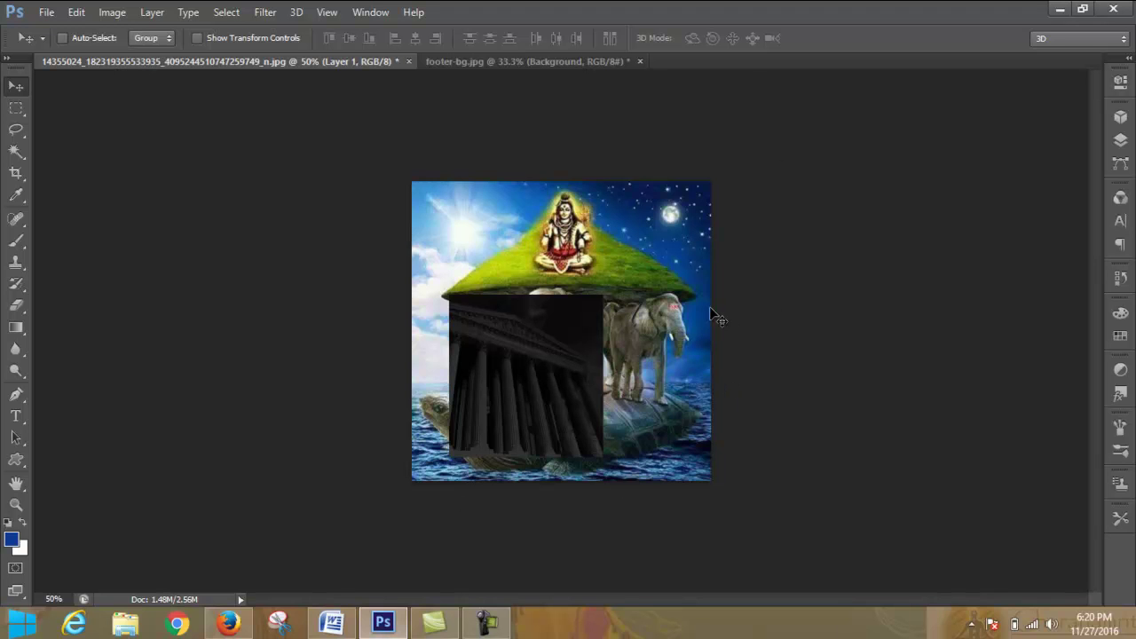
{"action": "left_click", "coordinate": [533, 62]}
{"action": "left_click", "coordinate": [321, 61]}
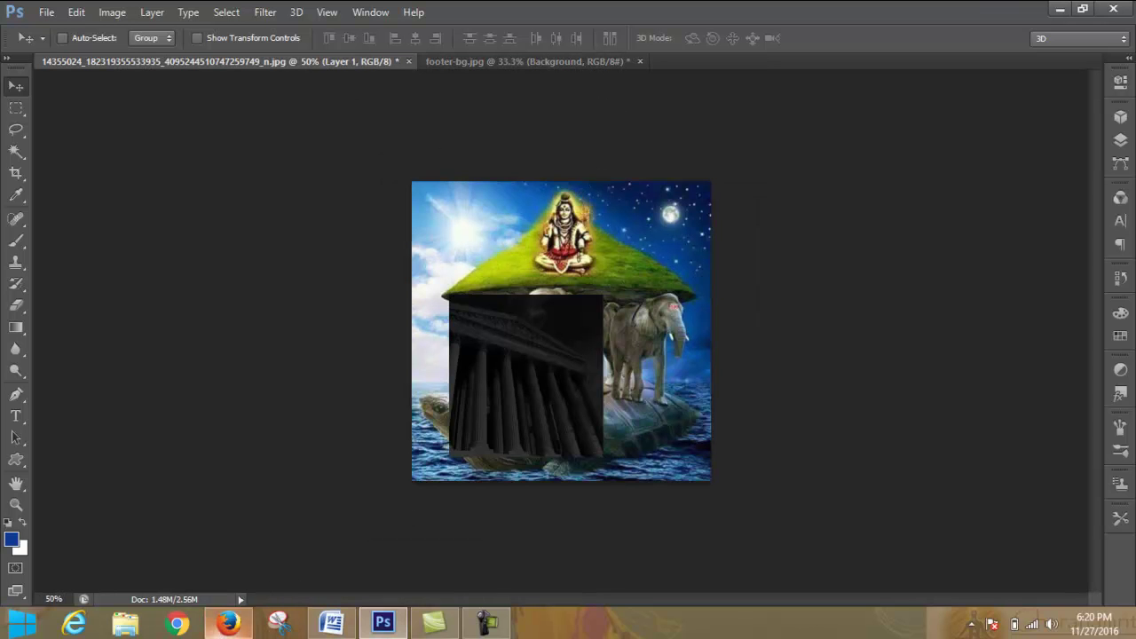
Step: Check the download of butterfly-wallpaper.jpeg in Firefox, consult the Smart Objects outline in Word, and return to the wallpaper page
{"action": "left_click", "coordinate": [228, 623]}
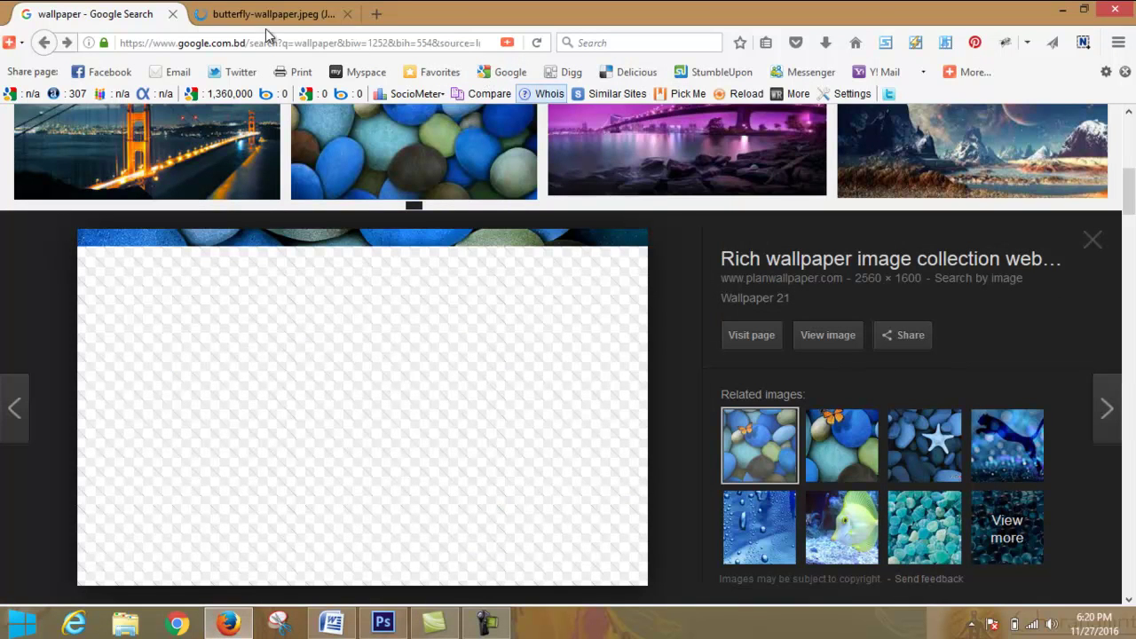
{"action": "left_click", "coordinate": [825, 44]}
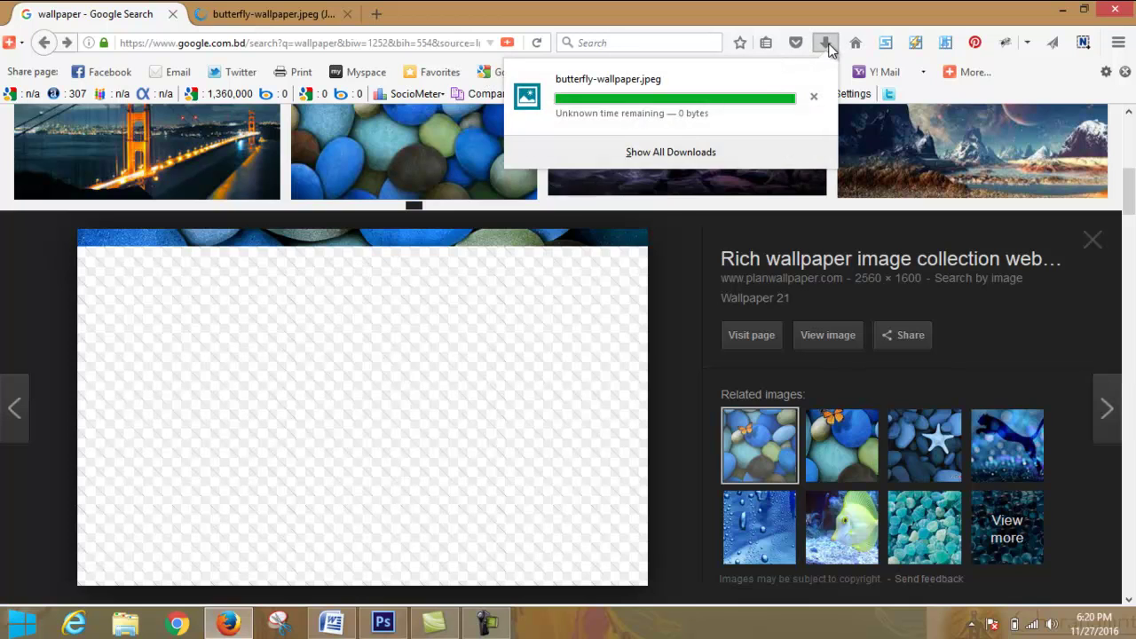
{"action": "left_click", "coordinate": [825, 43]}
{"action": "left_click", "coordinate": [284, 14]}
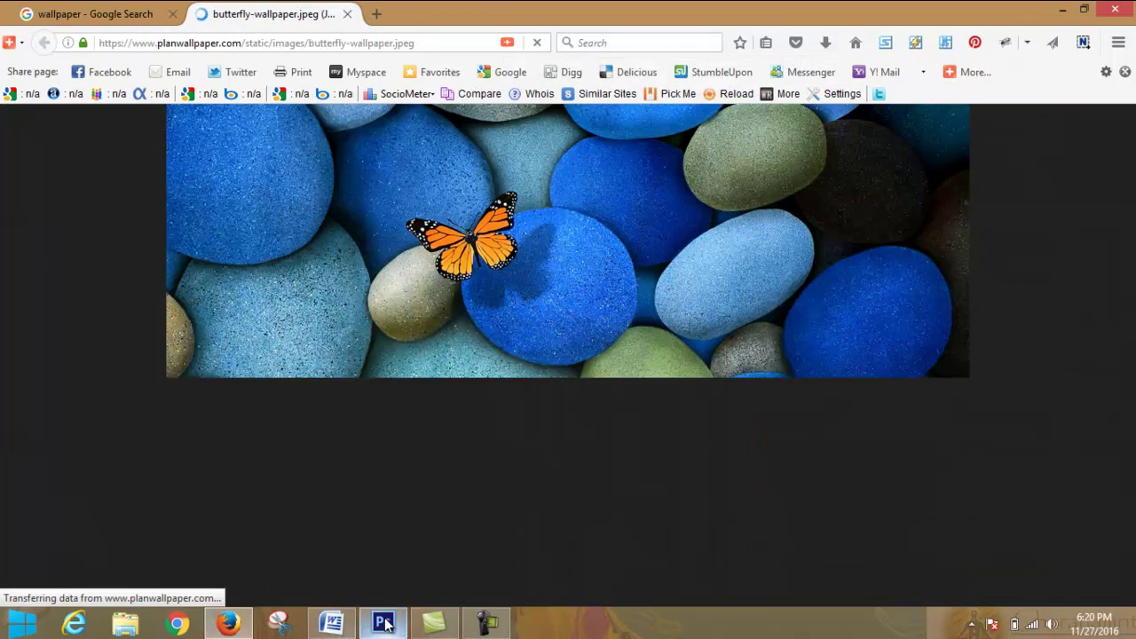
{"action": "left_click", "coordinate": [332, 623]}
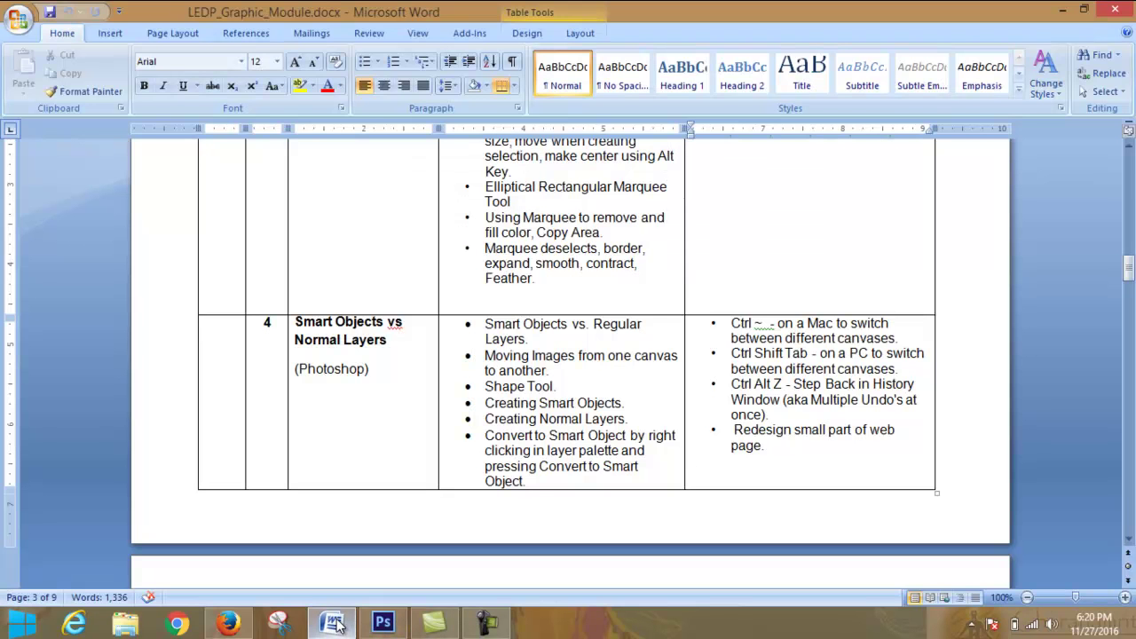
{"action": "left_click", "coordinate": [336, 625]}
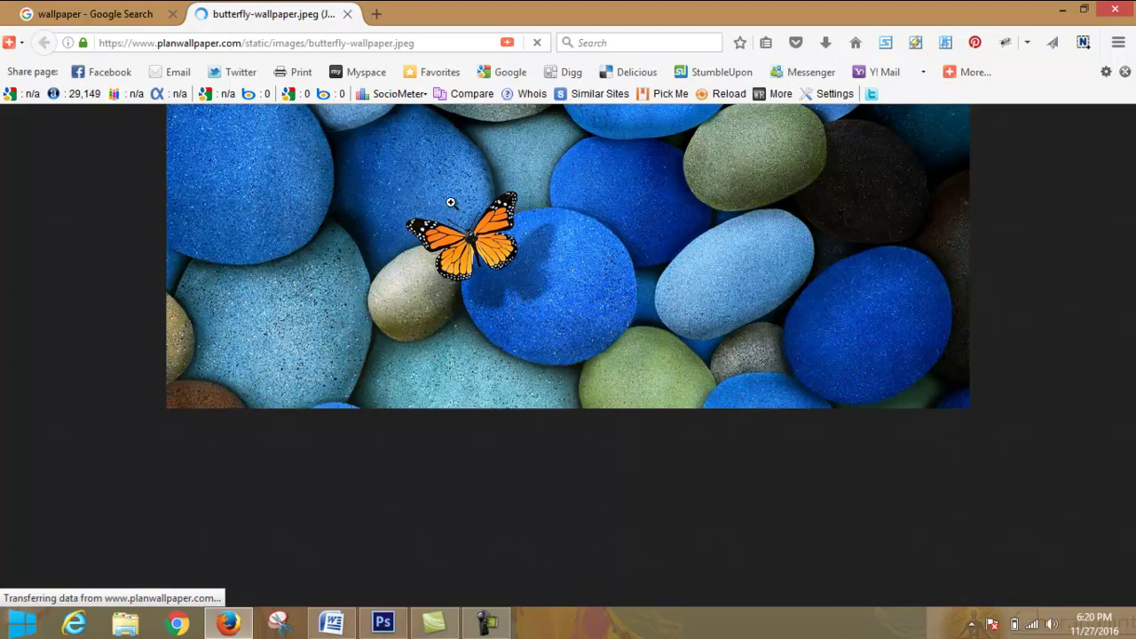
Step: Recheck the wallpaper's download progress and inspect the butterfly image at full size before fitting it back to the window
{"action": "right_click", "coordinate": [481, 165]}
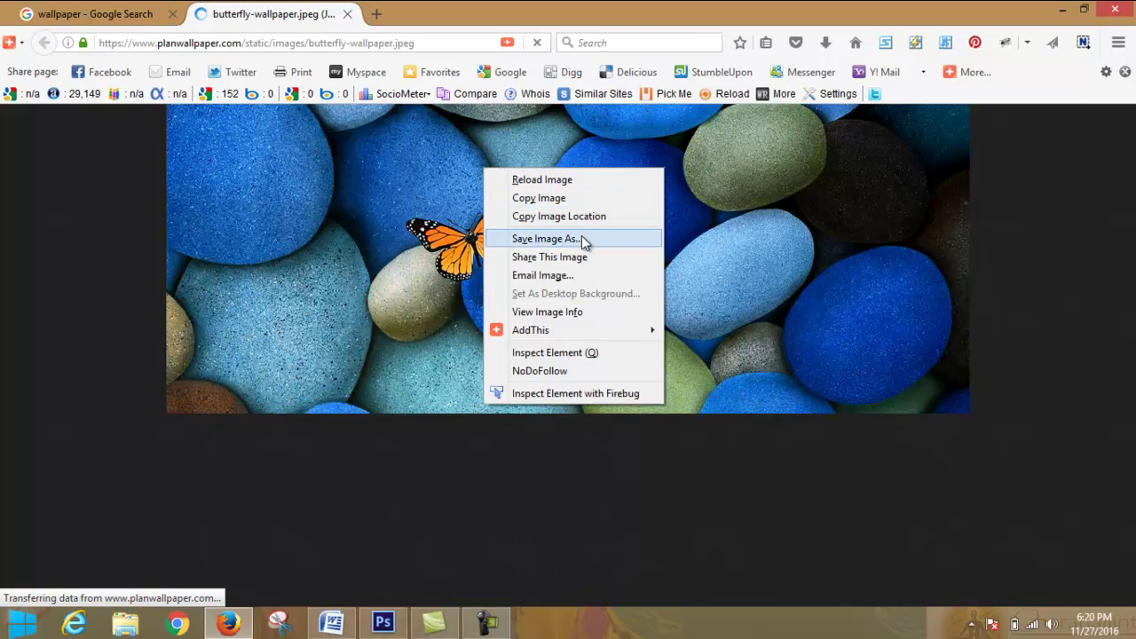
{"action": "key", "text": "v"}
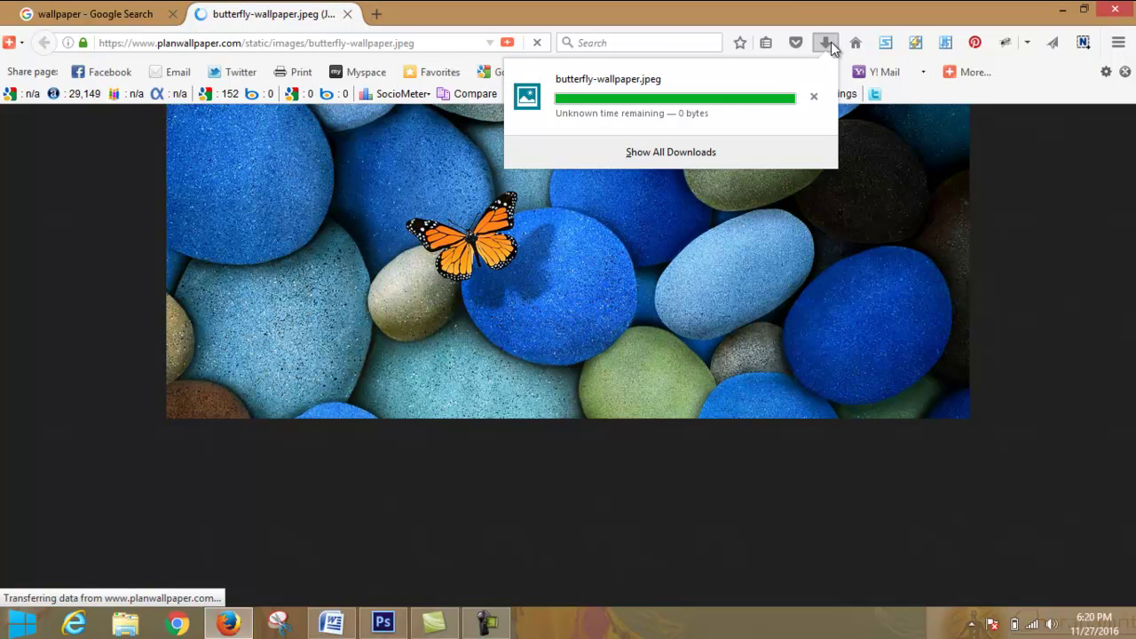
{"action": "left_click", "coordinate": [830, 42]}
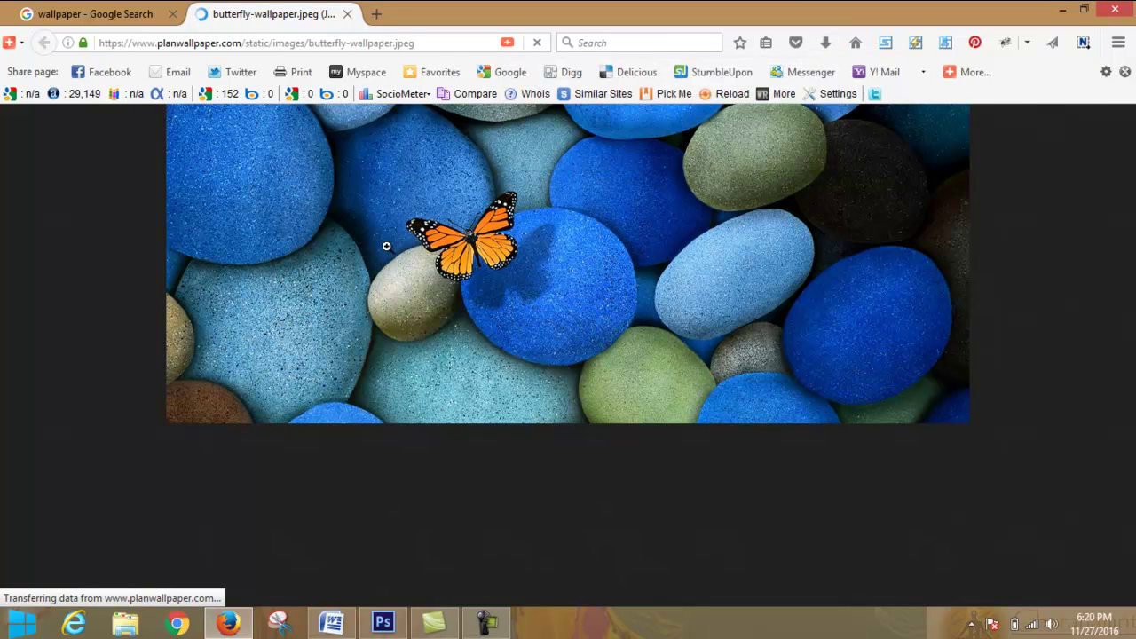
{"action": "left_click", "coordinate": [454, 256]}
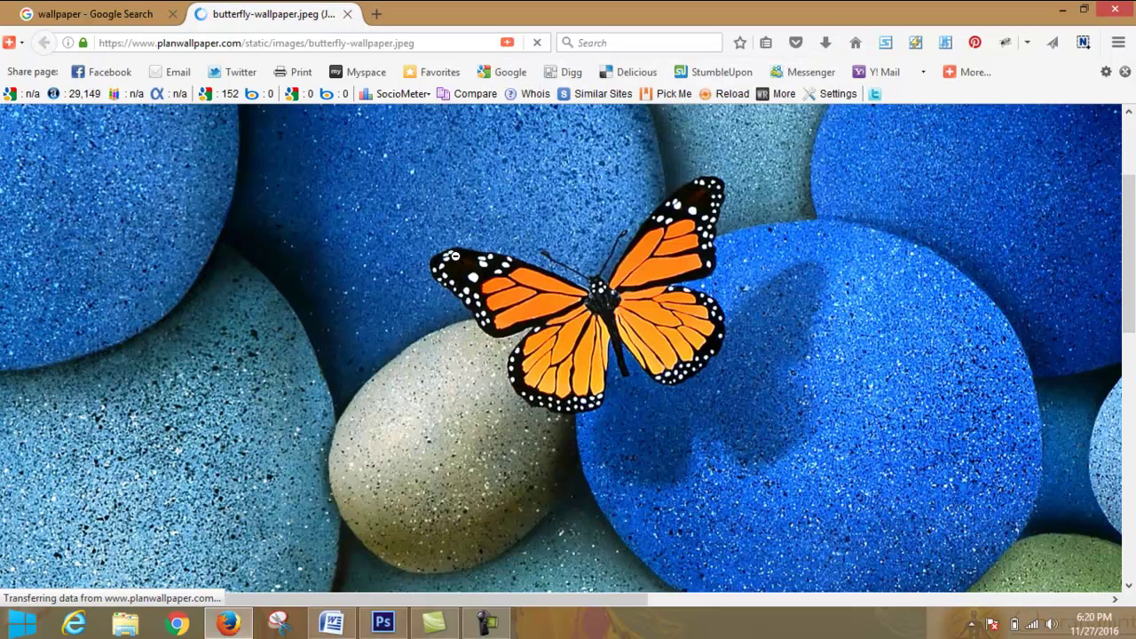
{"action": "left_click", "coordinate": [578, 332]}
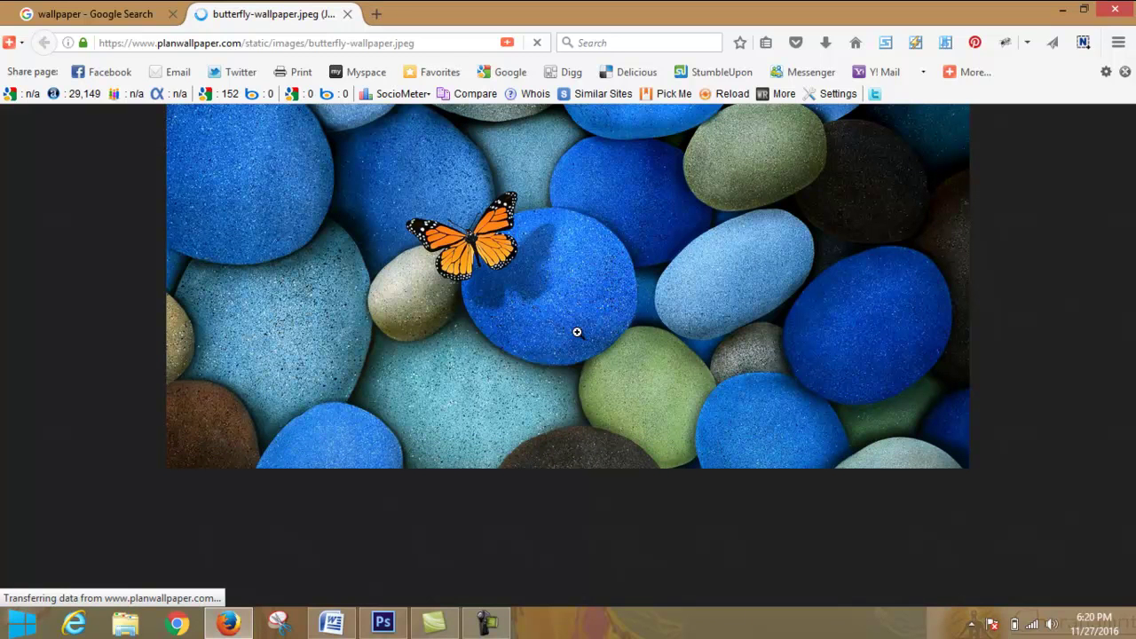
Step: Save the butterfly wallpaper image to the Desktop as butterfly-wallpaper.jpeg in JPEG format
{"action": "right_click", "coordinate": [511, 203]}
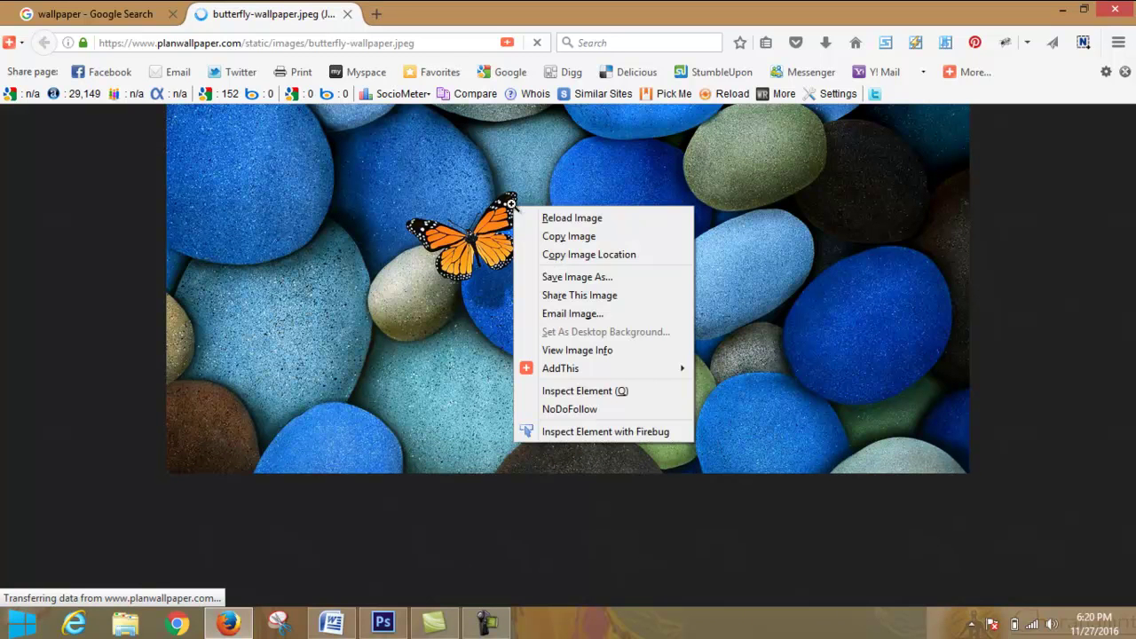
{"action": "left_click", "coordinate": [642, 278]}
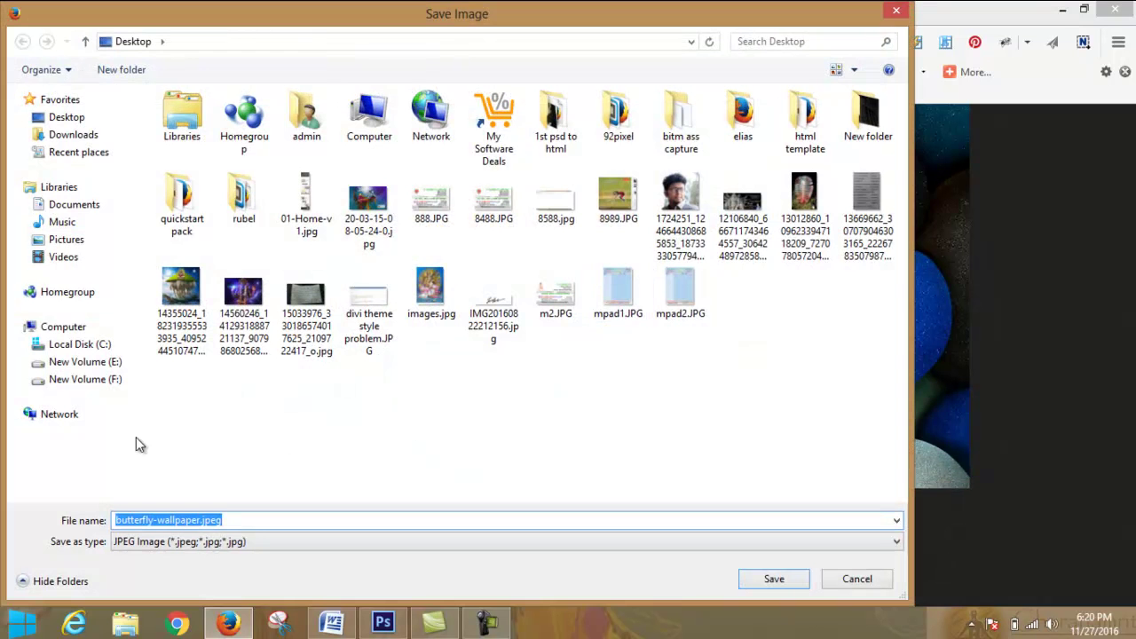
{"action": "left_click", "coordinate": [102, 116]}
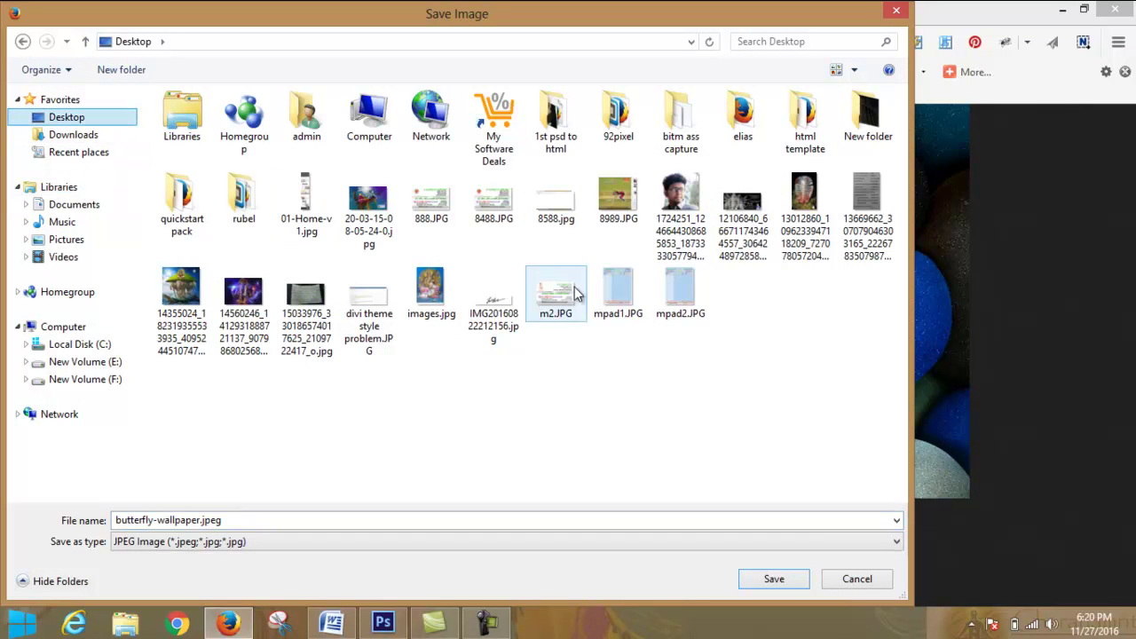
{"action": "left_click", "coordinate": [777, 579]}
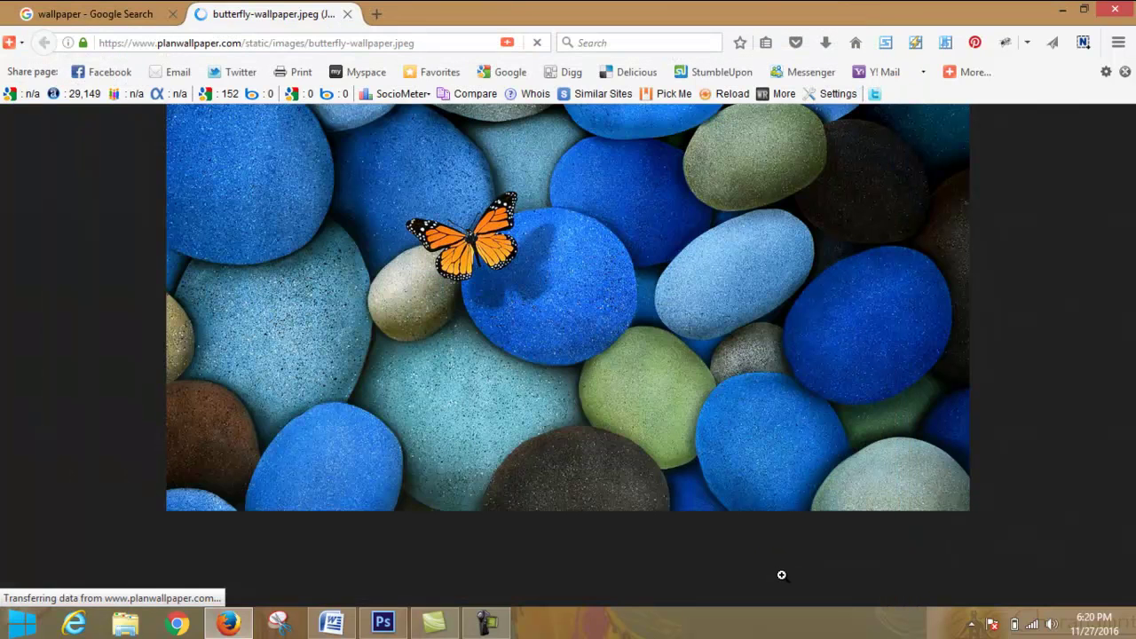
Step: Restart the most recent failed download of butterfly-wallpaper.jpeg from Firefox's download list
{"action": "left_click", "coordinate": [826, 45]}
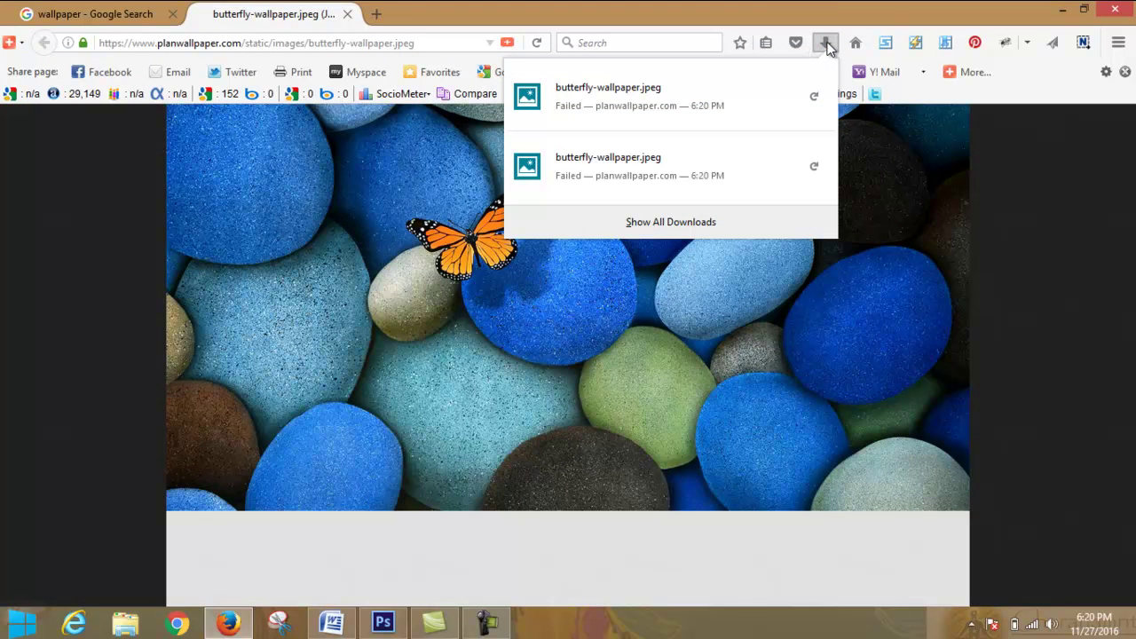
{"action": "left_click", "coordinate": [814, 96]}
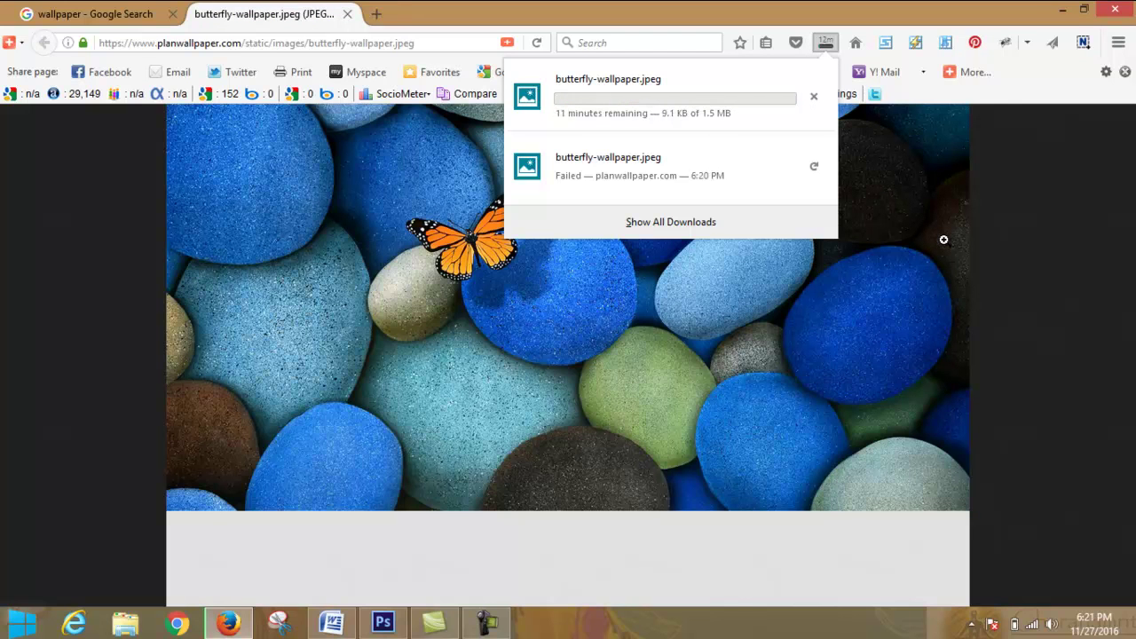
{"action": "left_click", "coordinate": [1015, 221]}
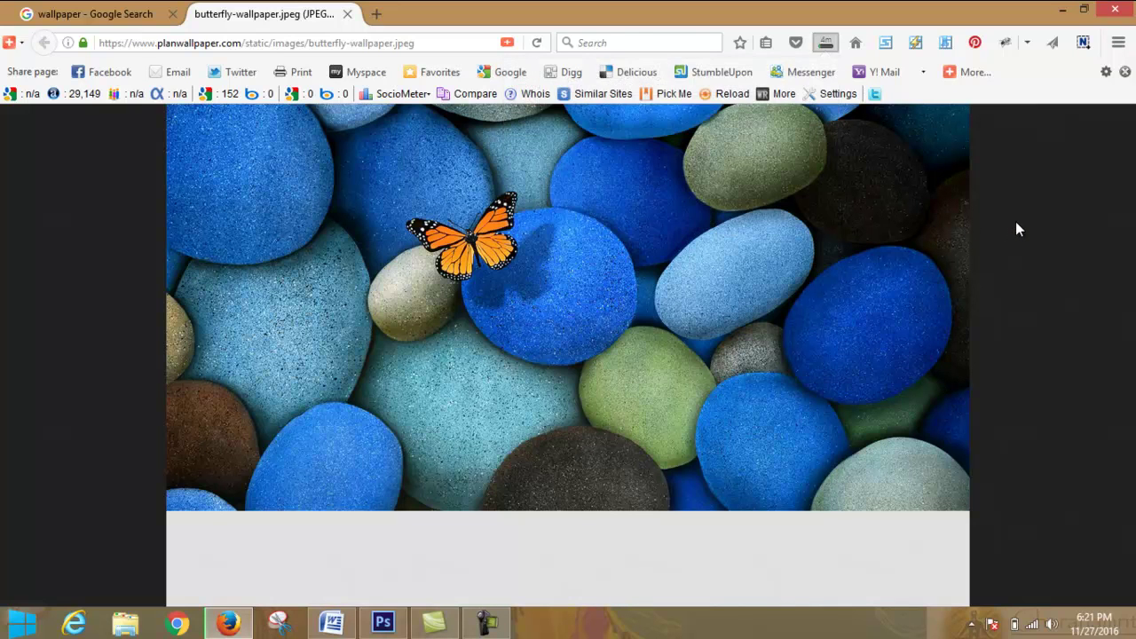
Step: Switch to Photoshop, view the footer-bg.jpg canvas, and consult the Smart Objects outline in Word before returning to Photoshop
{"action": "left_click", "coordinate": [385, 624]}
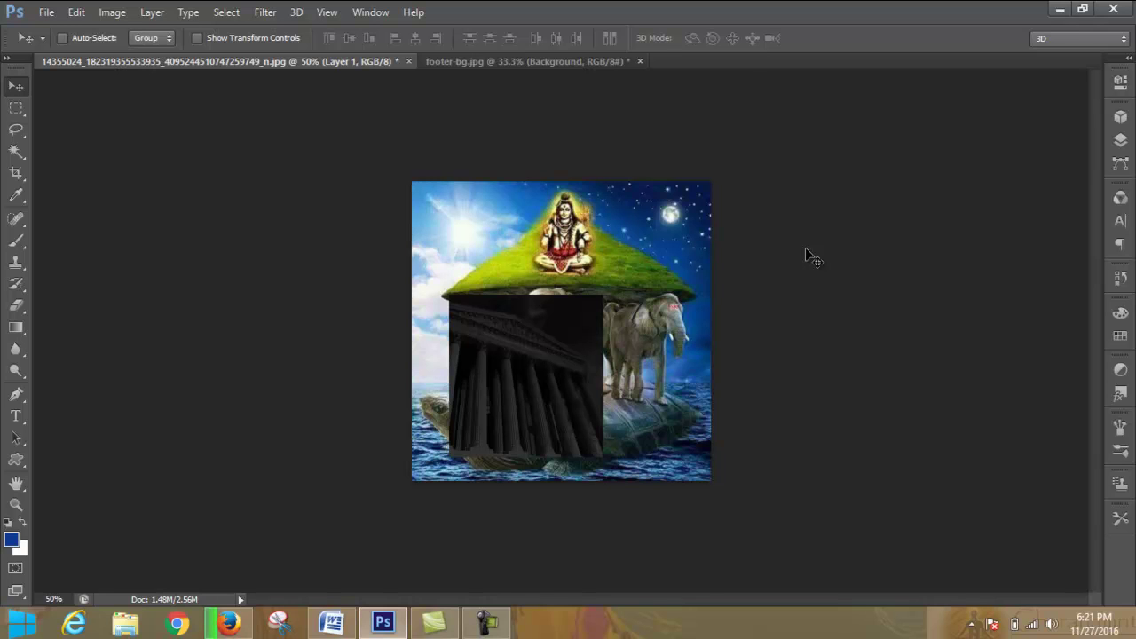
{"action": "left_click", "coordinate": [522, 60]}
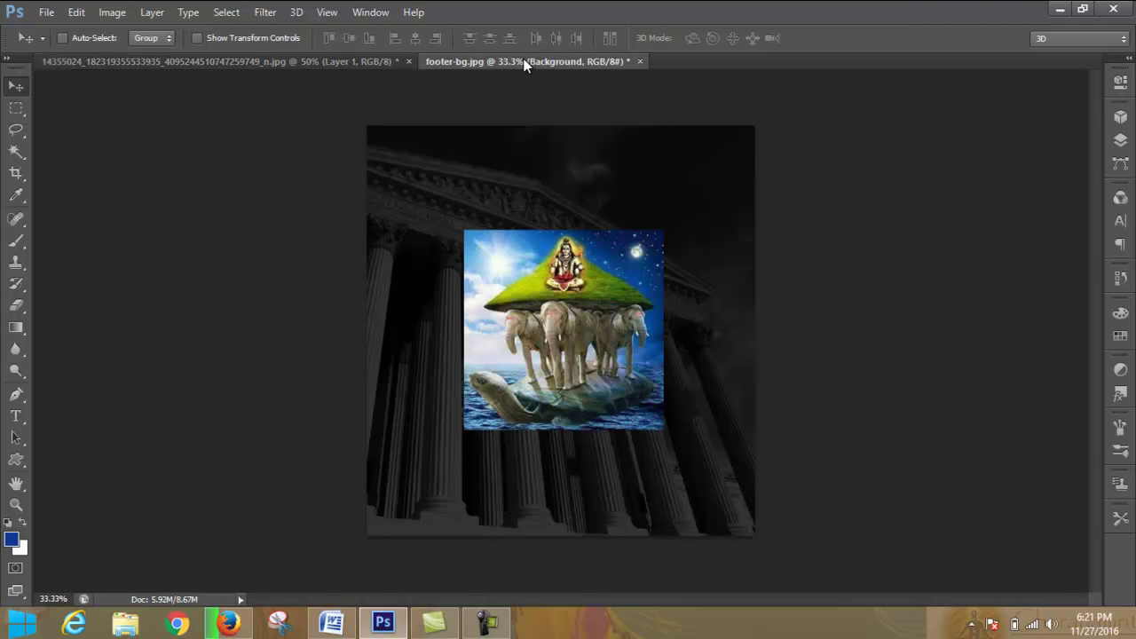
{"action": "left_click", "coordinate": [333, 625]}
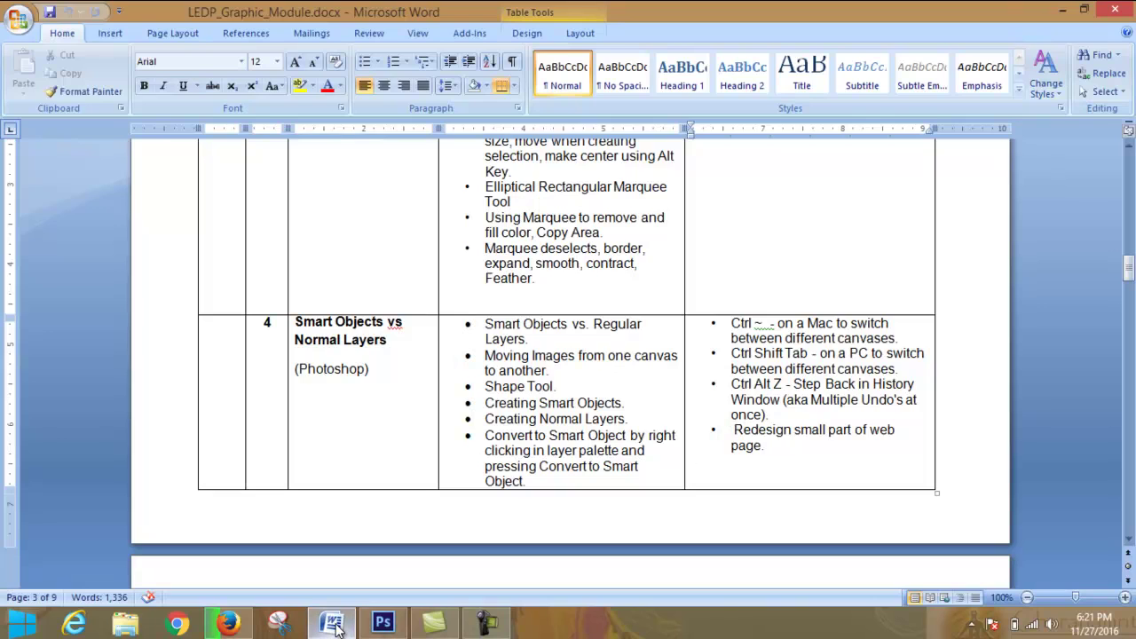
{"action": "left_click", "coordinate": [333, 625]}
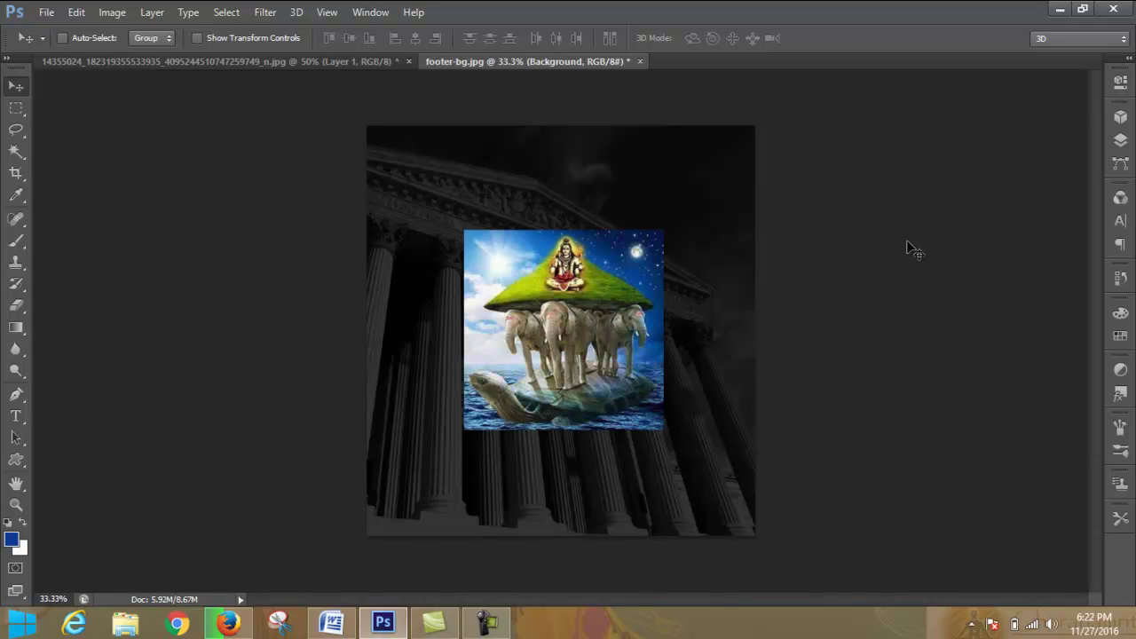
Step: Check the wallpaper's download progress in Firefox and return to the footer-bg.jpg canvas in Photoshop
{"action": "mouse_move", "coordinate": [229, 625]}
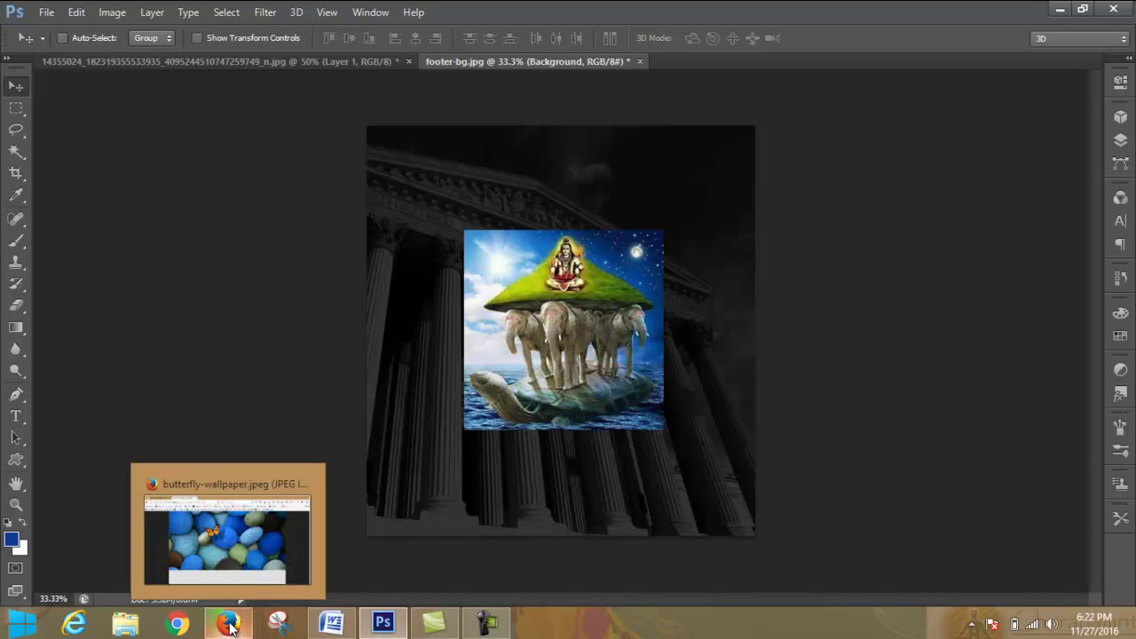
{"action": "left_click", "coordinate": [253, 567]}
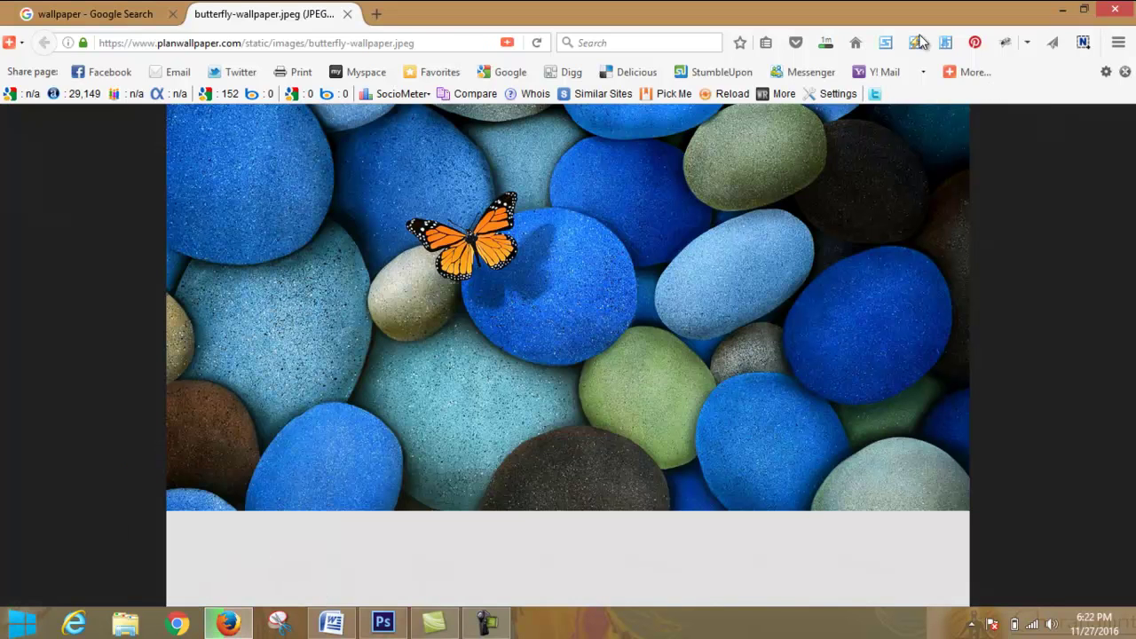
{"action": "left_click", "coordinate": [828, 44]}
{"action": "left_click", "coordinate": [826, 44]}
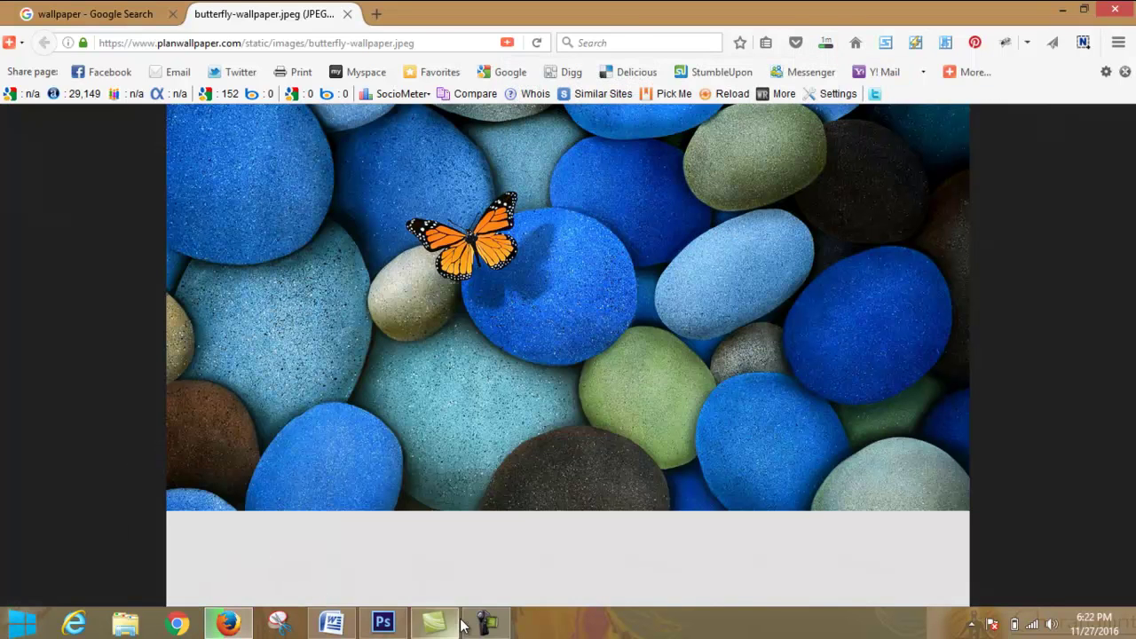
{"action": "left_click", "coordinate": [382, 623]}
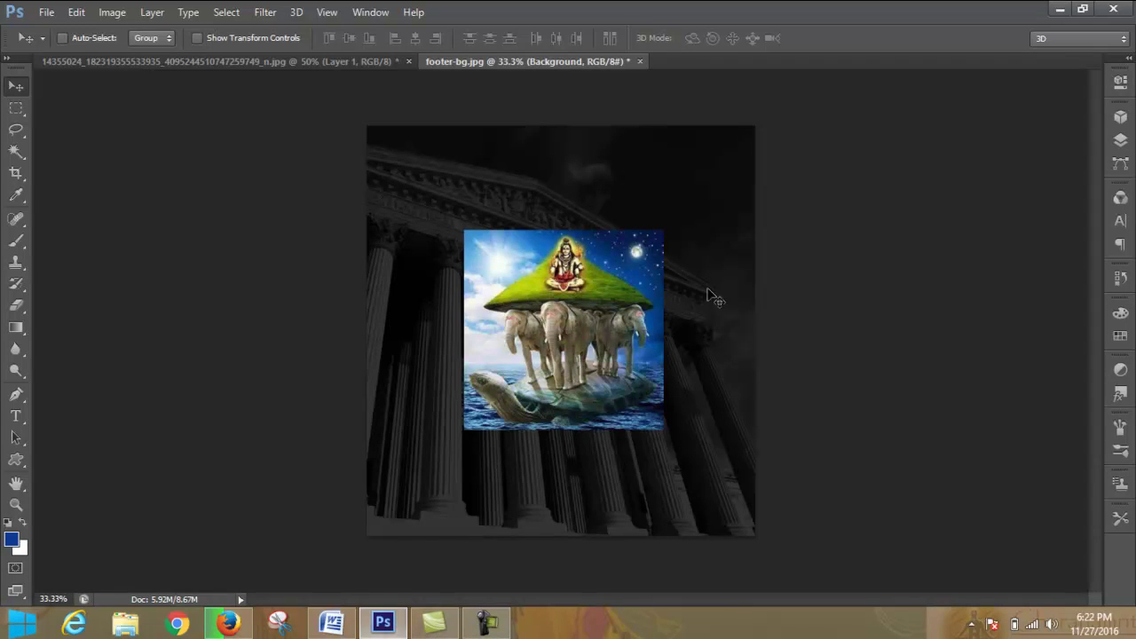
Step: Activate the Custom Shape Tool and enlarge its shape picker enough to view the whole collection, then close the picker
{"action": "left_click", "coordinate": [19, 466]}
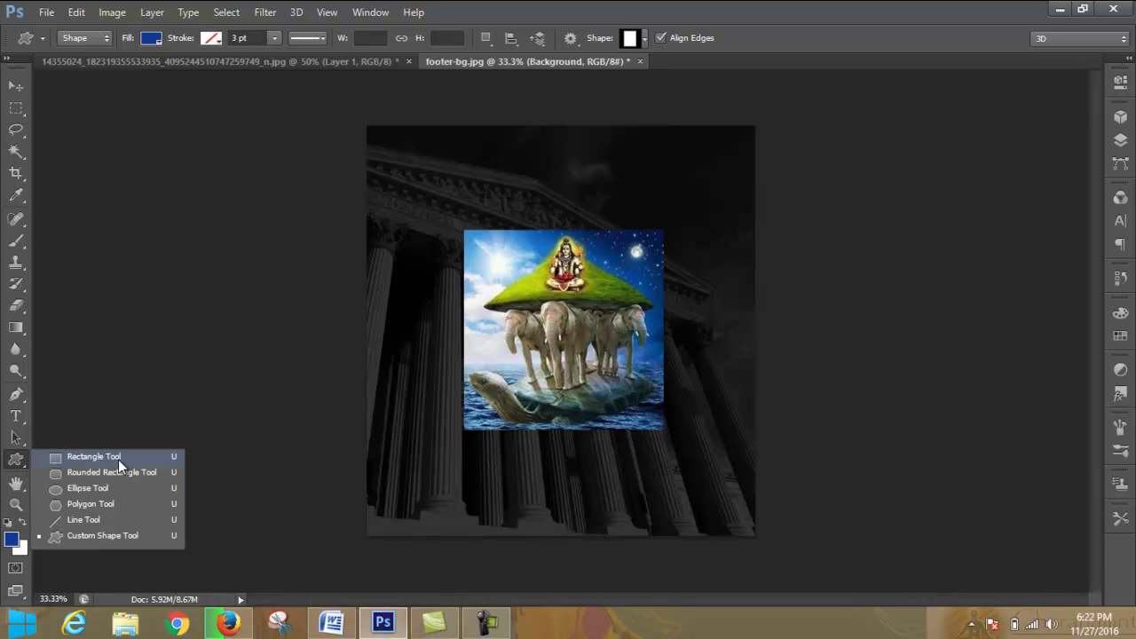
{"action": "left_click", "coordinate": [26, 466]}
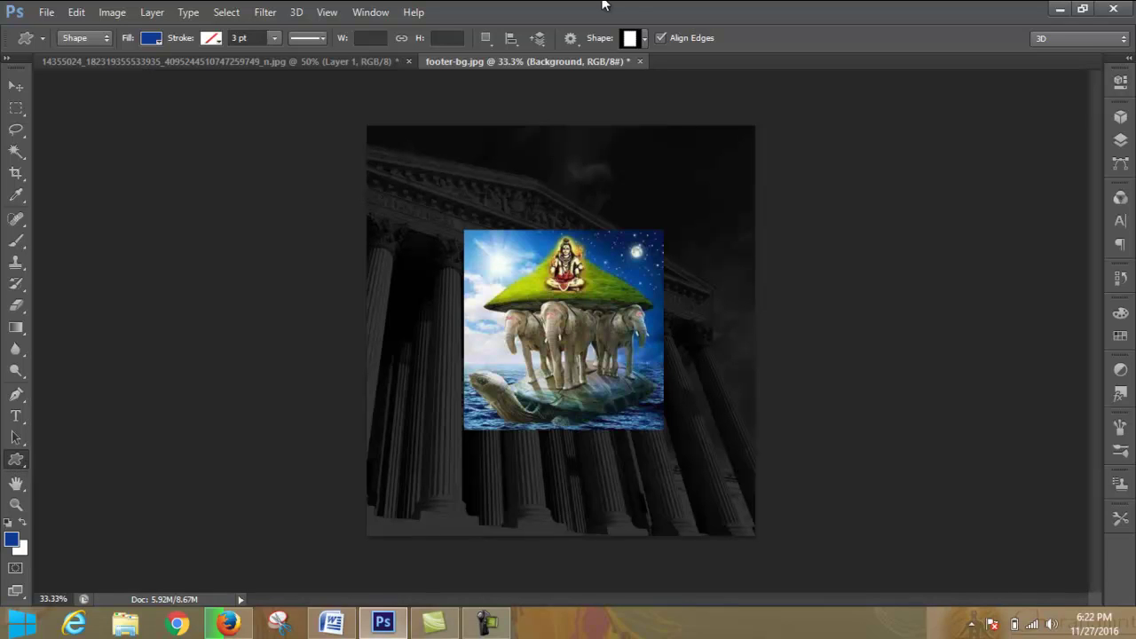
{"action": "left_click", "coordinate": [644, 40]}
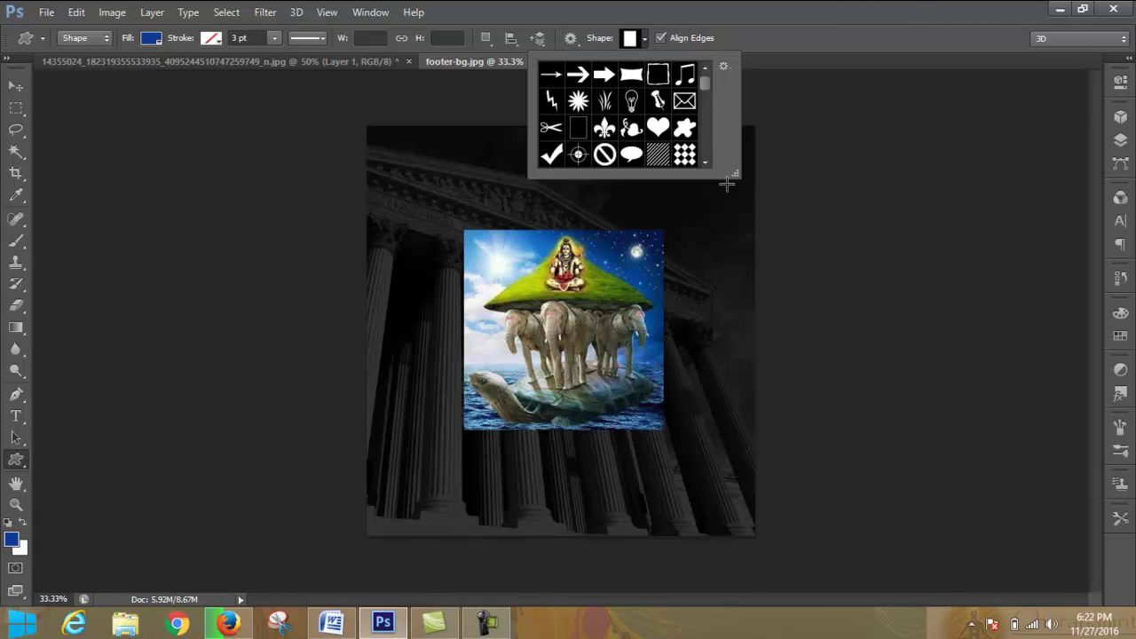
{"action": "left_click_drag", "start_coordinate": [735, 174], "coordinate": [1072, 596]}
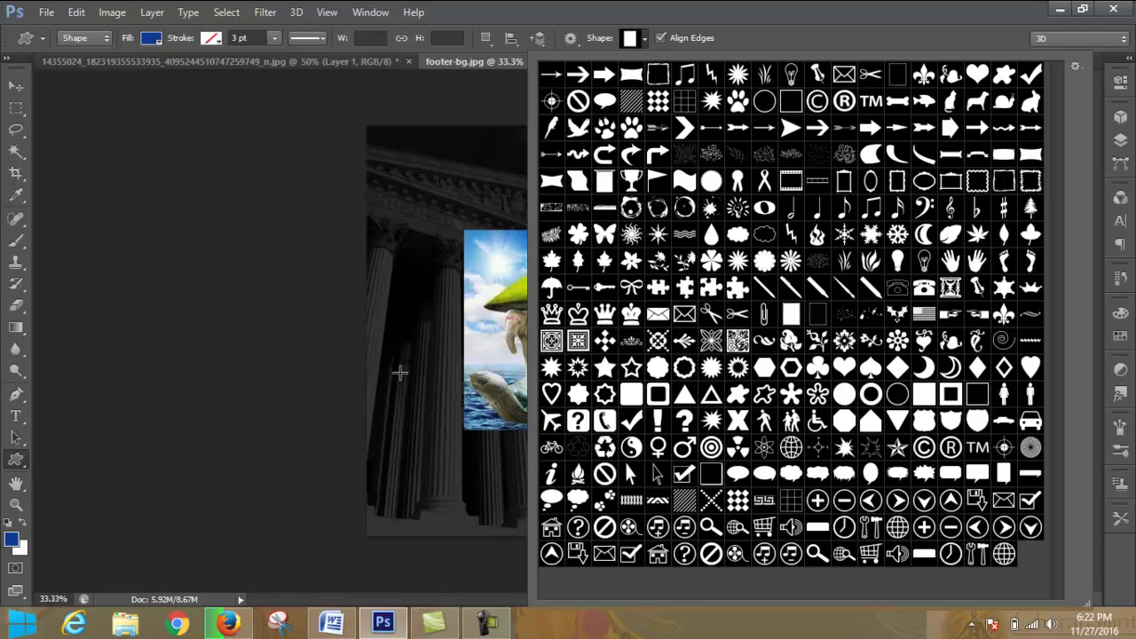
{"action": "left_click", "coordinate": [644, 40]}
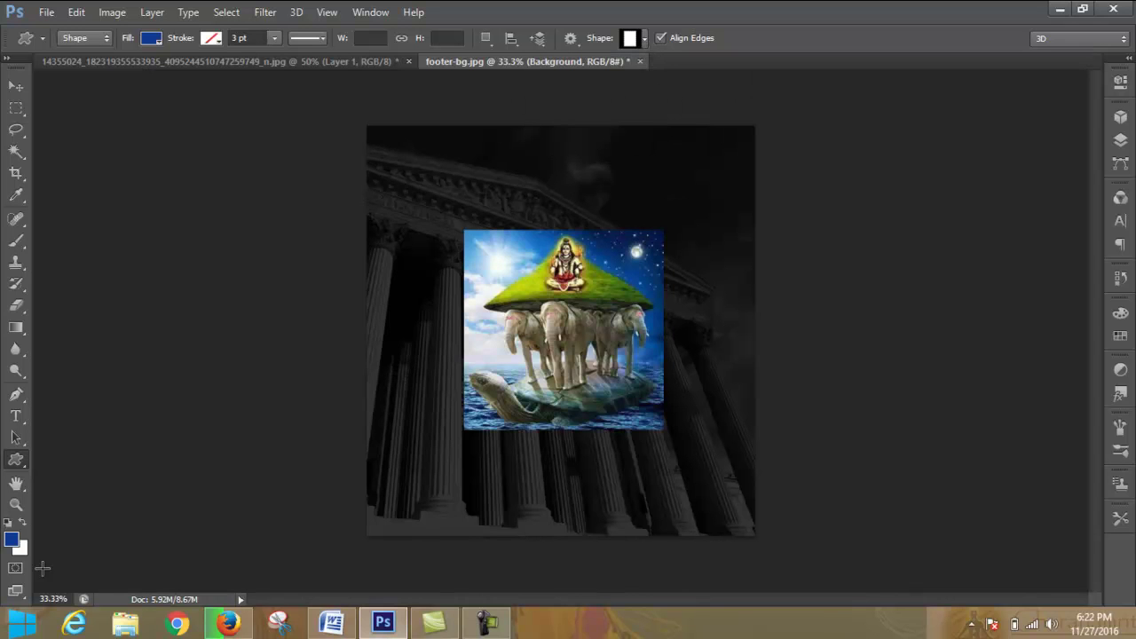
Step: Look through the available shape tools, switching to the Rectangle Tool and back to the Custom Shape Tool
{"action": "left_click", "coordinate": [17, 459]}
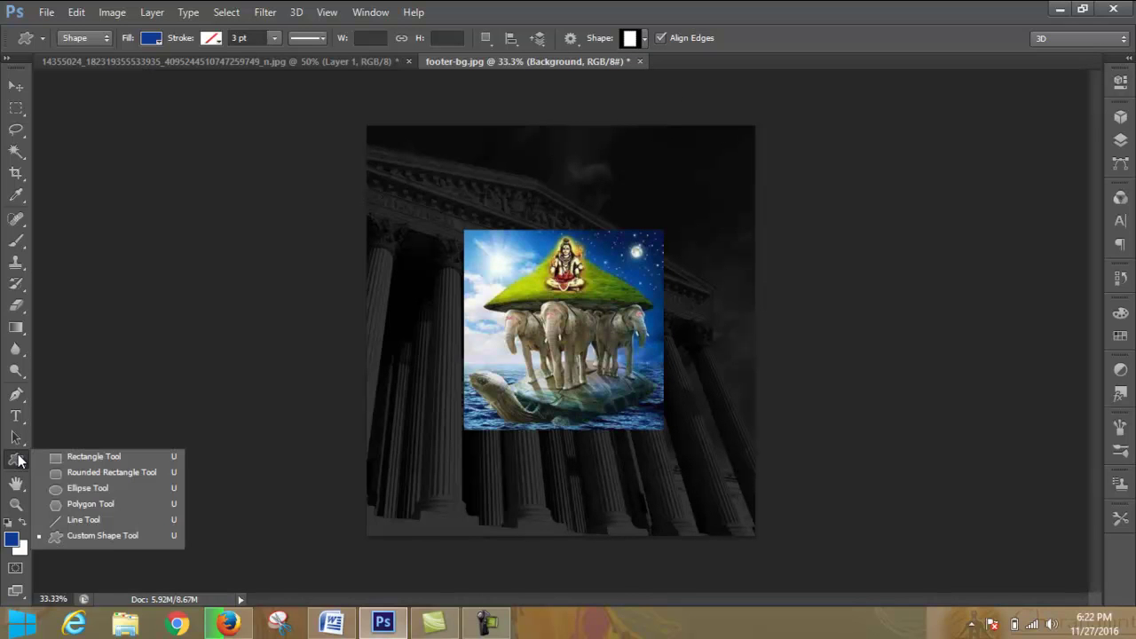
{"action": "left_click", "coordinate": [107, 534]}
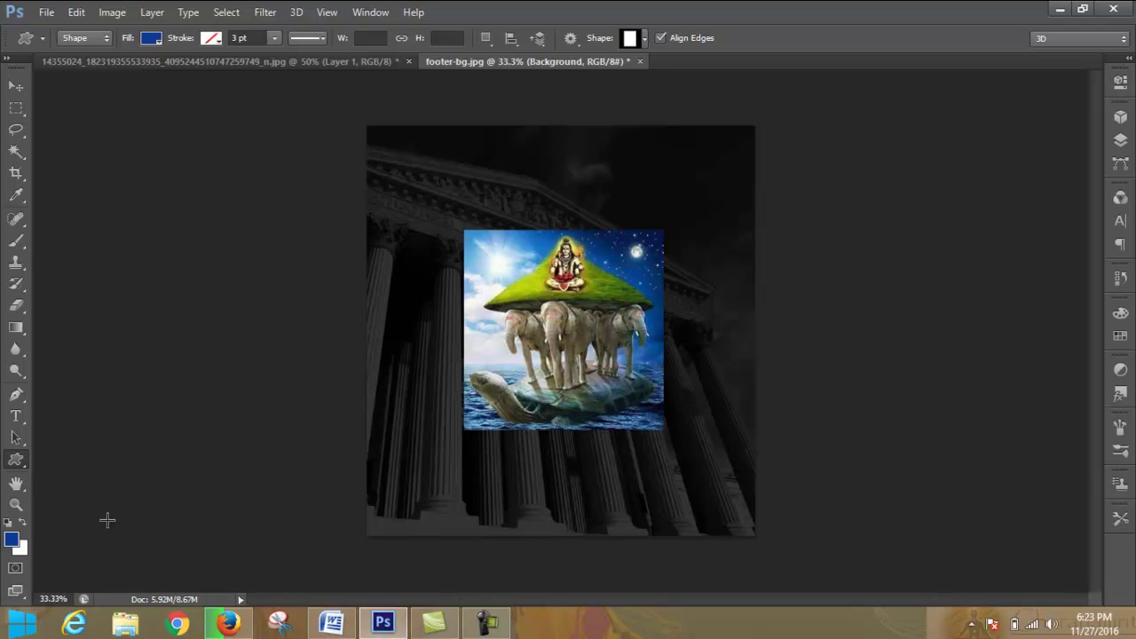
{"action": "left_click", "coordinate": [18, 459]}
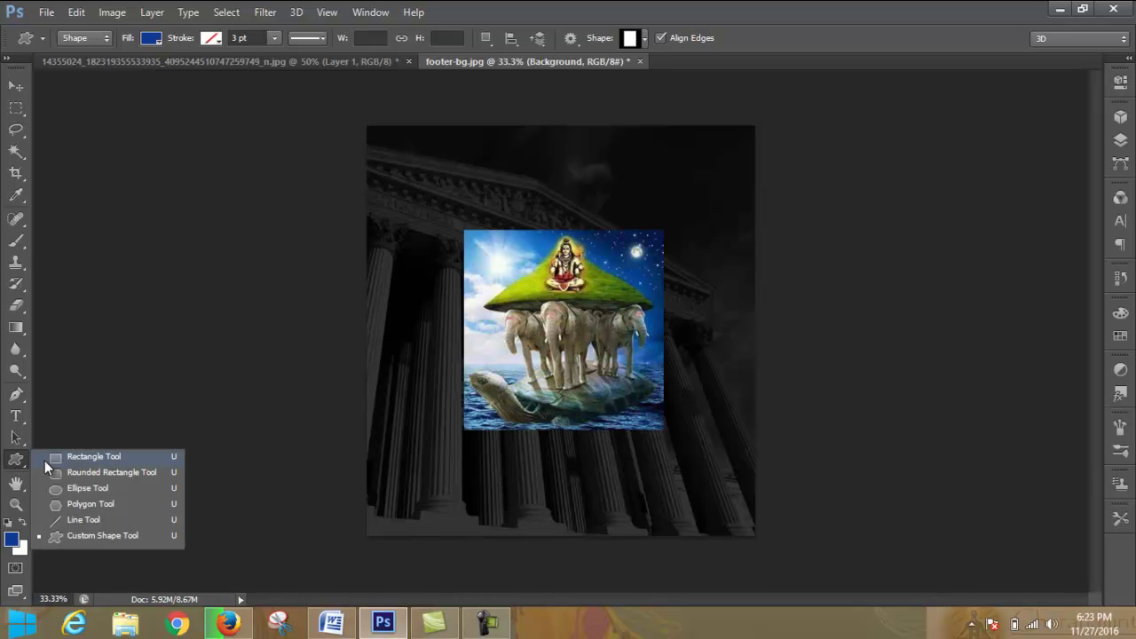
{"action": "left_click", "coordinate": [92, 460]}
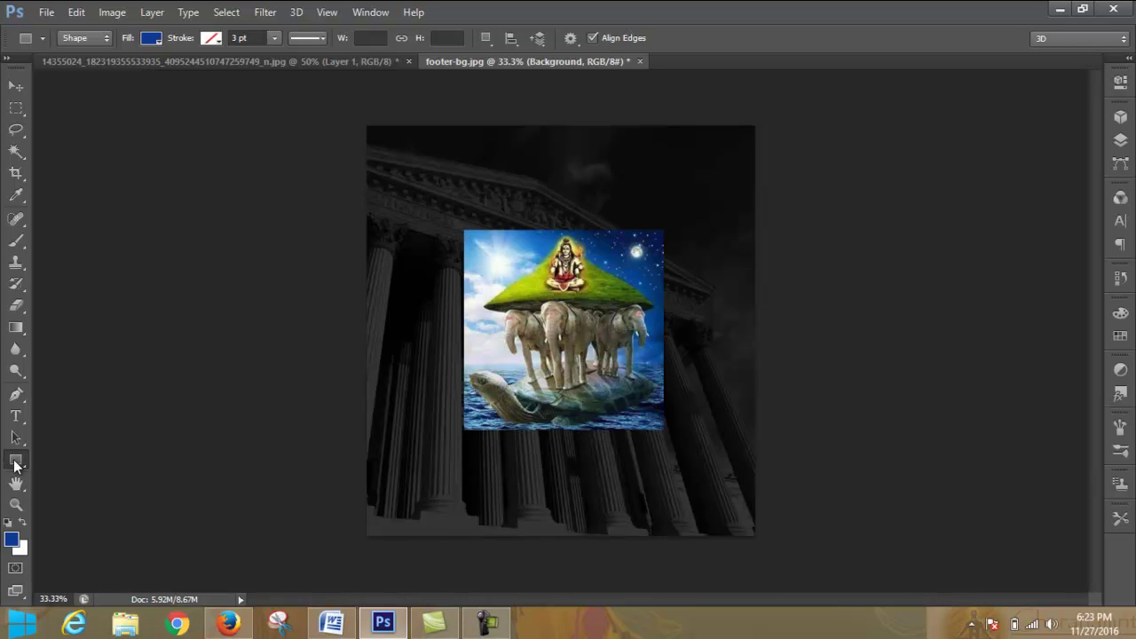
{"action": "left_click", "coordinate": [16, 461]}
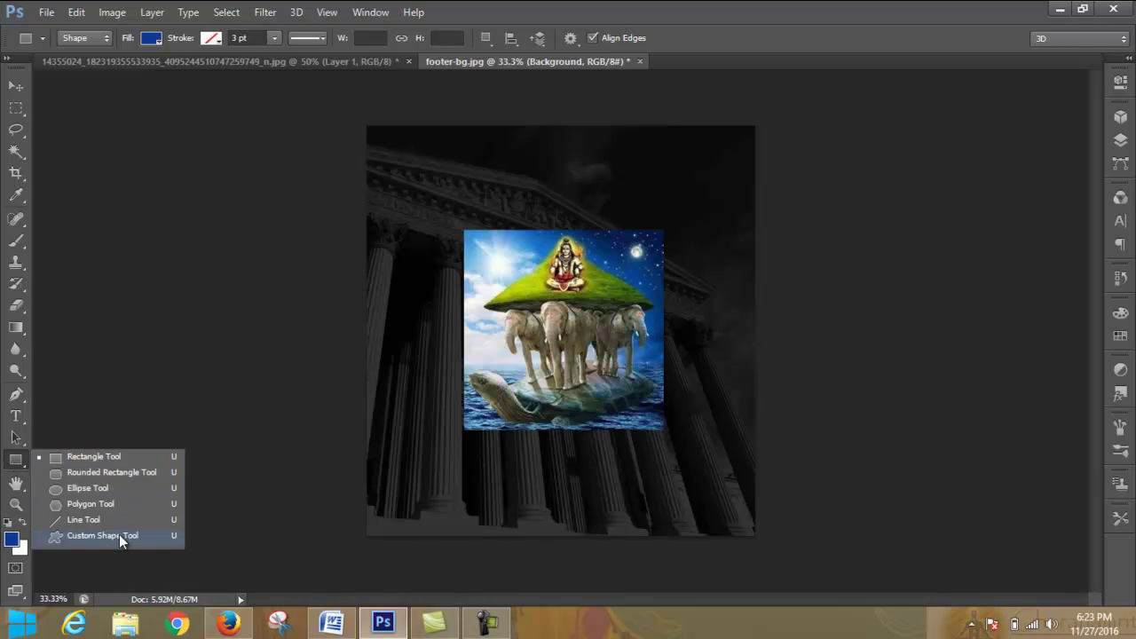
{"action": "left_click", "coordinate": [118, 534]}
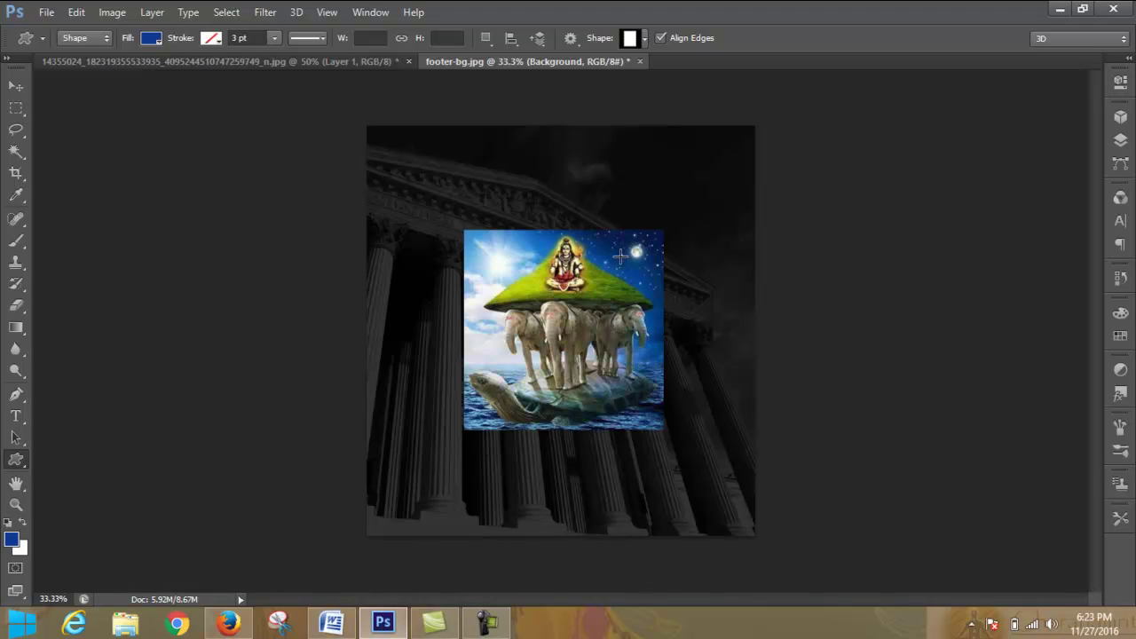
Step: Append the All shape set to the current custom shapes and browse the extended collection
{"action": "left_click", "coordinate": [645, 38]}
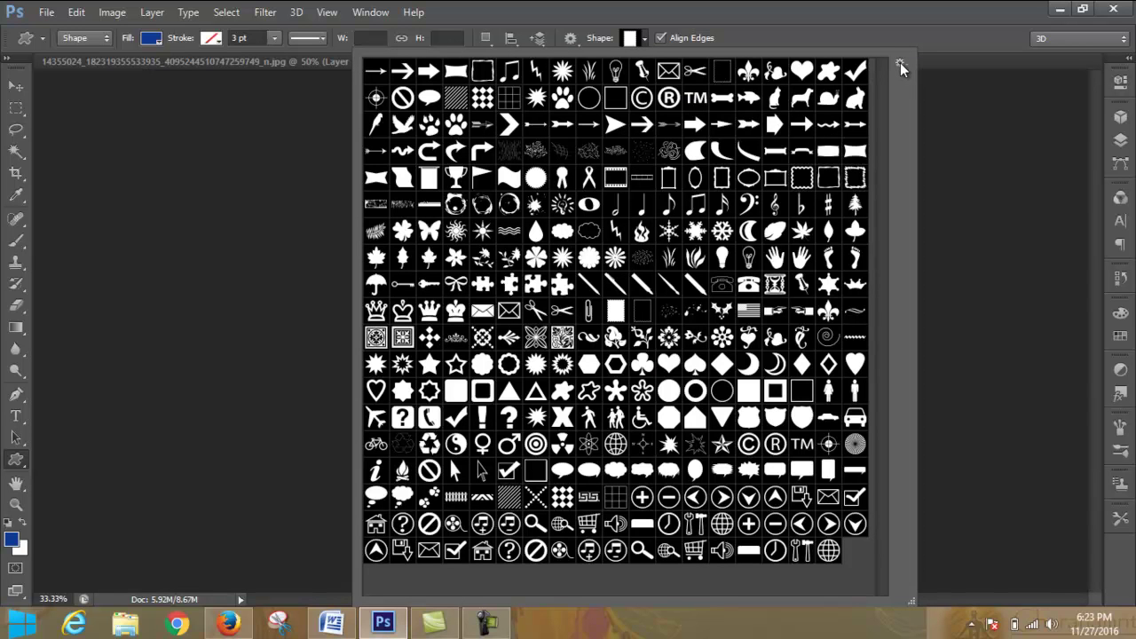
{"action": "left_click", "coordinate": [900, 64]}
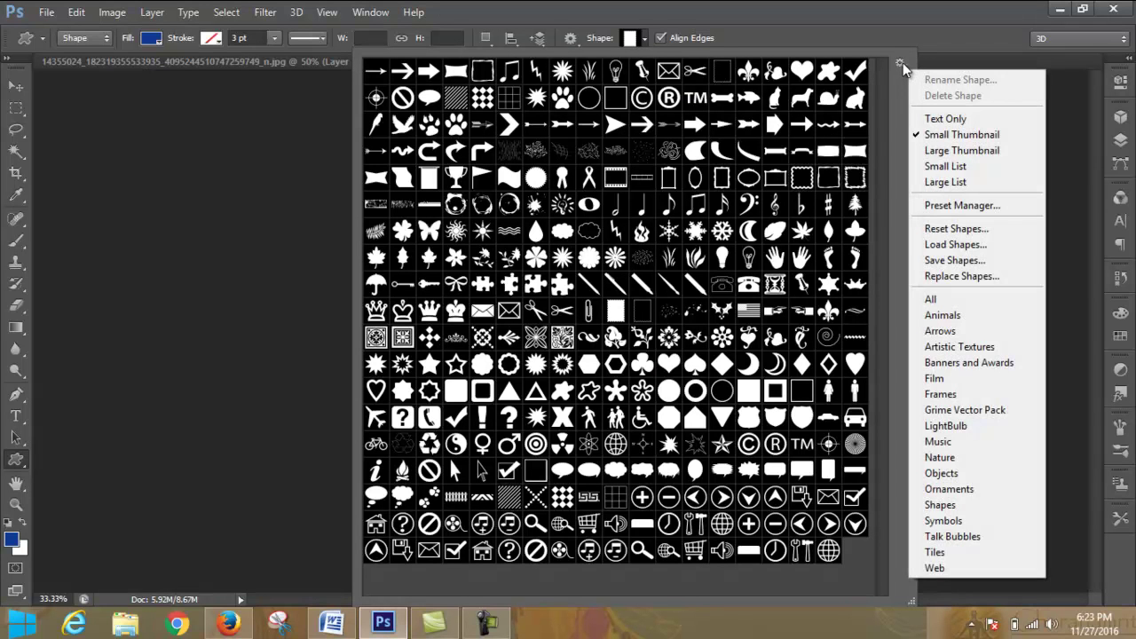
{"action": "left_click", "coordinate": [983, 302]}
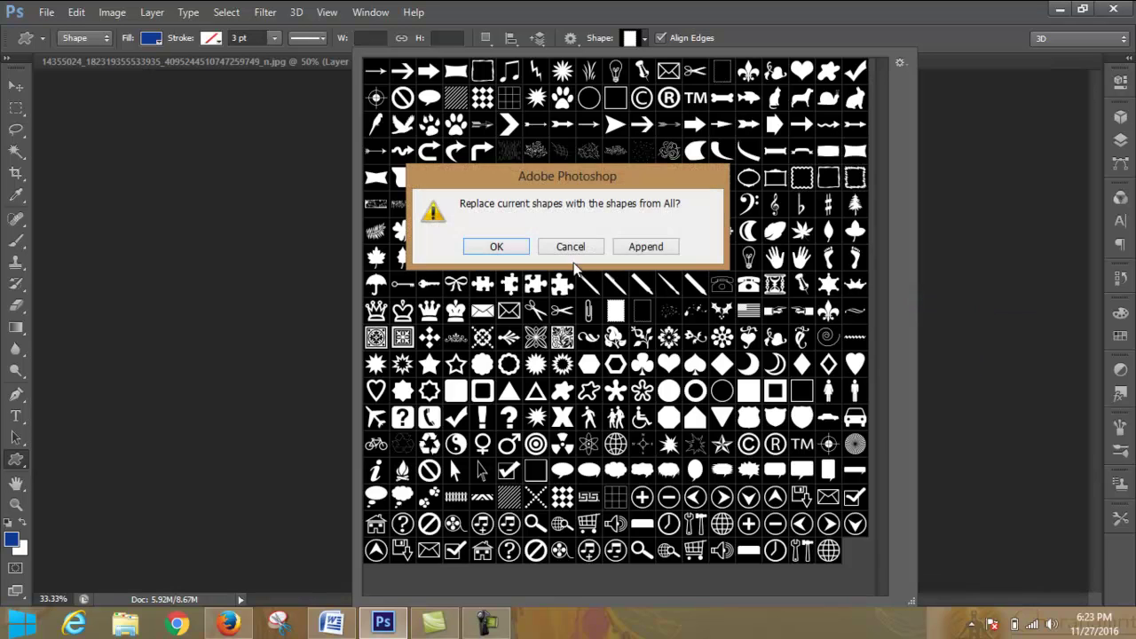
{"action": "left_click", "coordinate": [651, 247]}
{"action": "scroll", "coordinate": [718, 258], "scroll_direction": "down", "scroll_amount": 10}
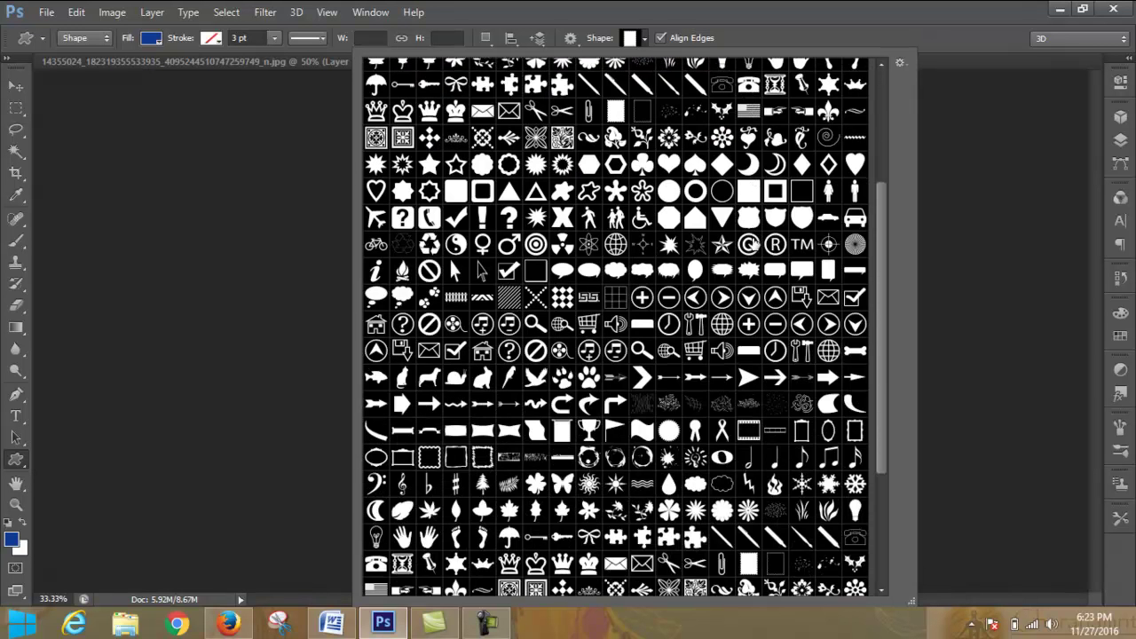
{"action": "scroll", "coordinate": [752, 247], "scroll_direction": "up", "scroll_amount": 6}
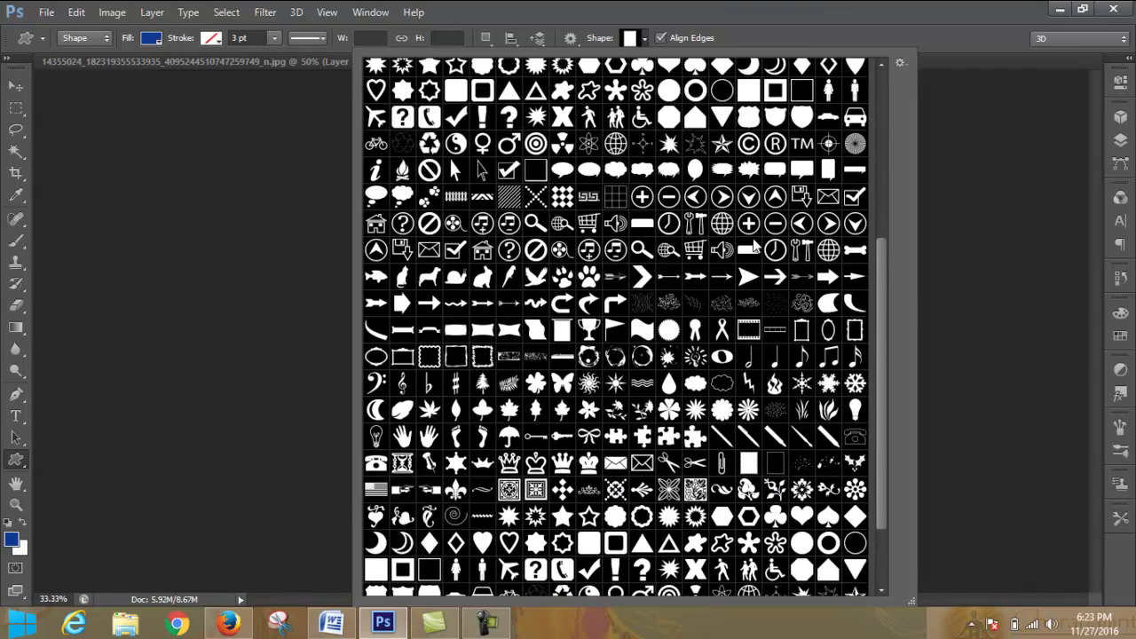
{"action": "scroll", "coordinate": [752, 242], "scroll_direction": "down", "scroll_amount": 6}
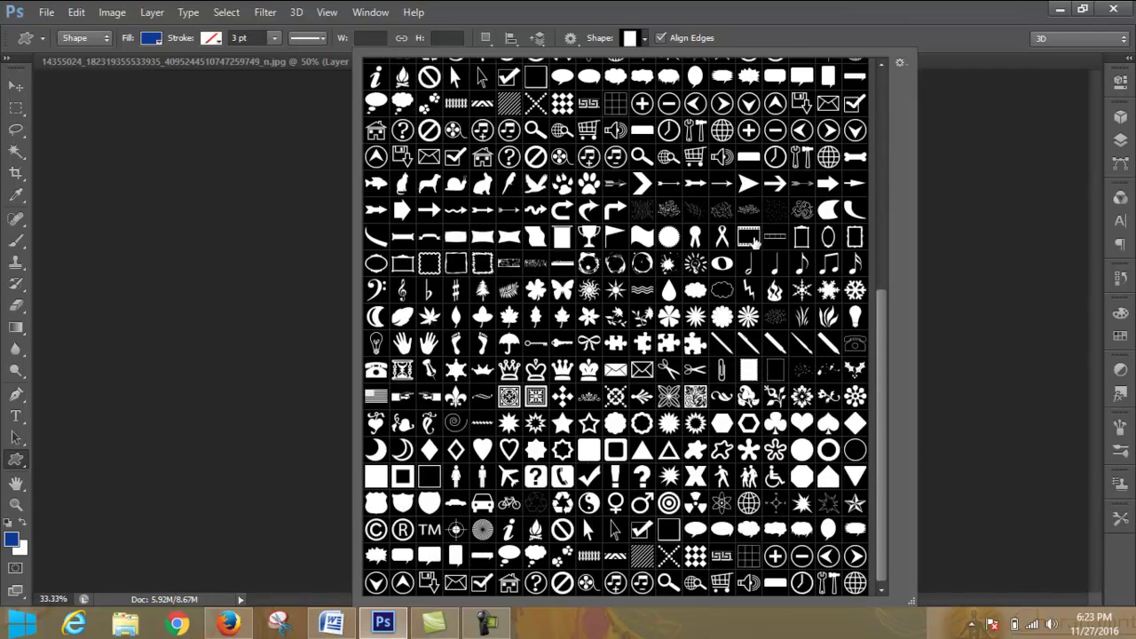
{"action": "scroll", "coordinate": [752, 241], "scroll_direction": "up", "scroll_amount": 8}
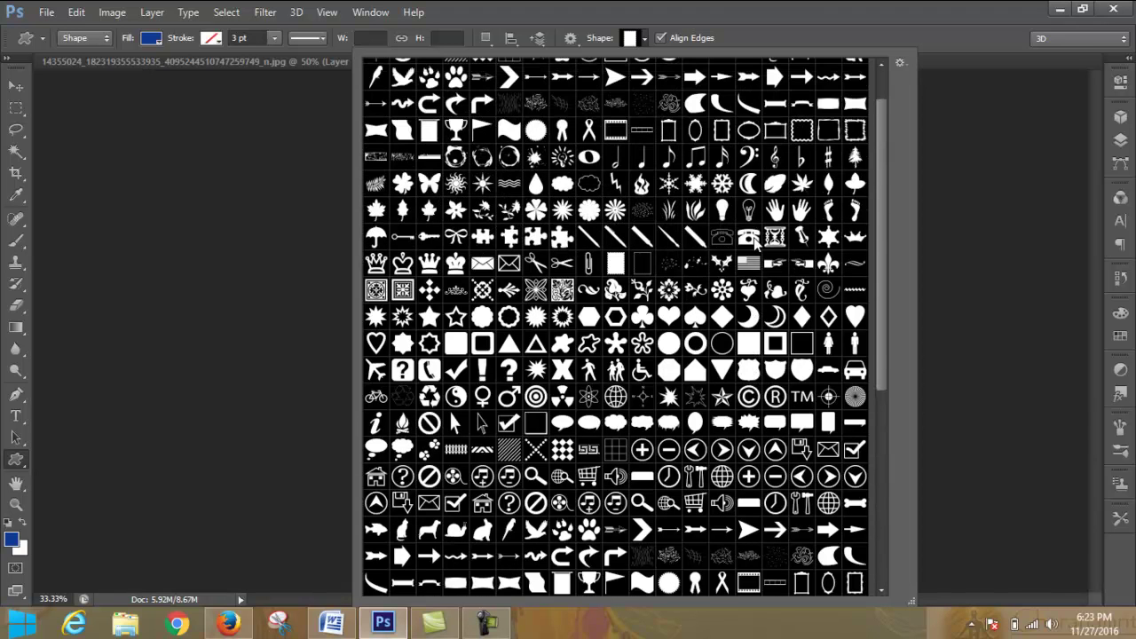
{"action": "scroll", "coordinate": [752, 242], "scroll_direction": "up", "scroll_amount": 1}
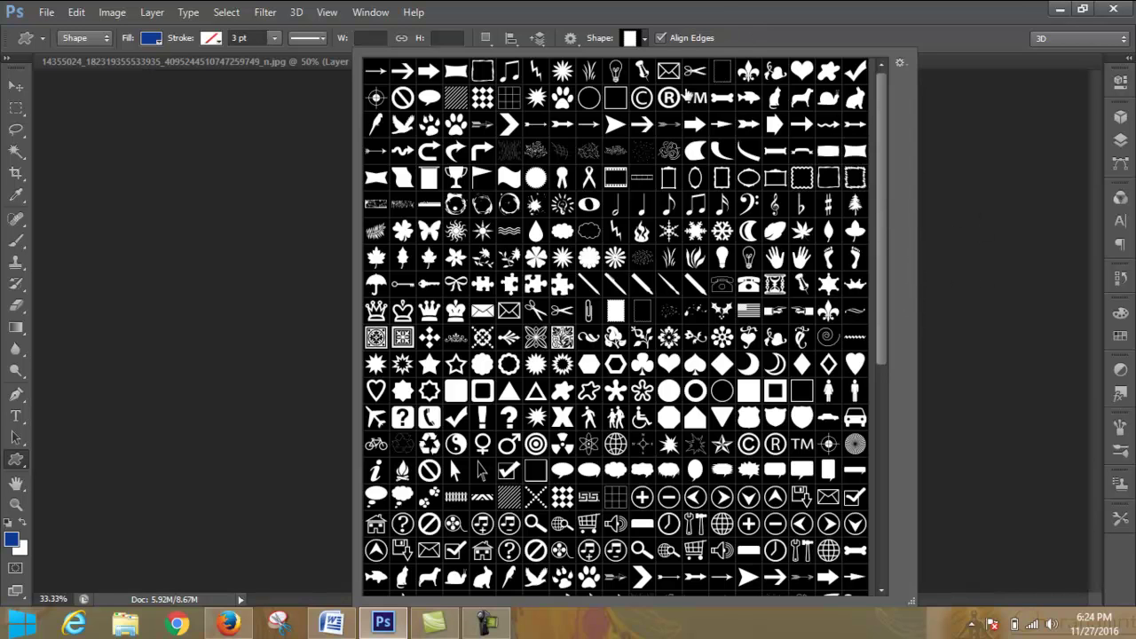
{"action": "left_click", "coordinate": [643, 40]}
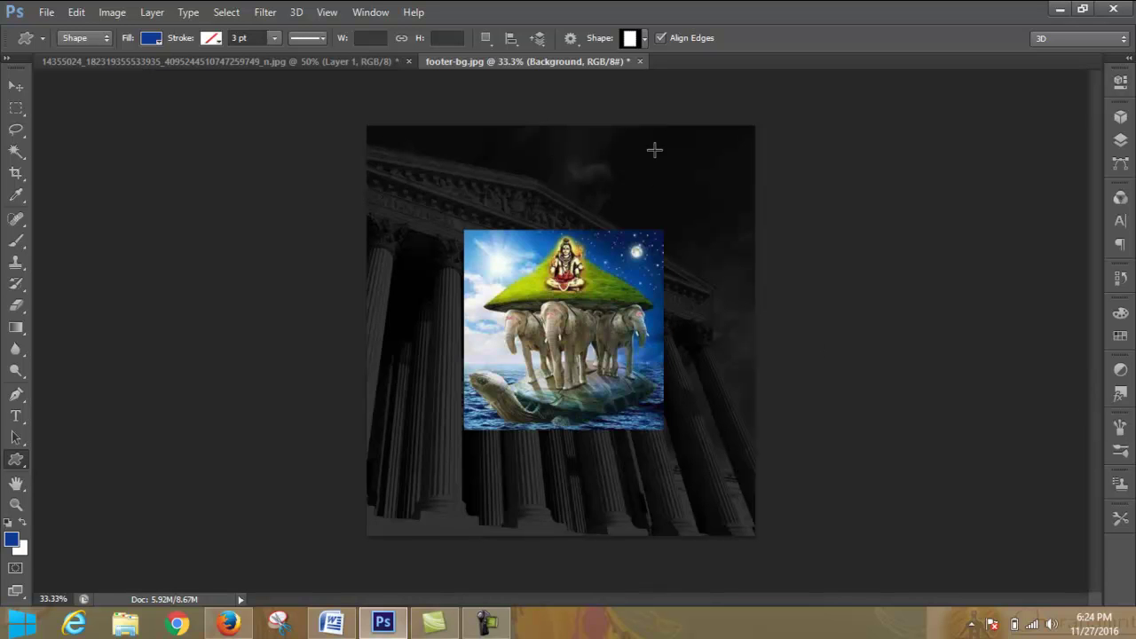
Step: Set up a new document with the International Paper preset at A4 size
{"action": "left_click", "coordinate": [46, 12]}
{"action": "left_click", "coordinate": [56, 32]}
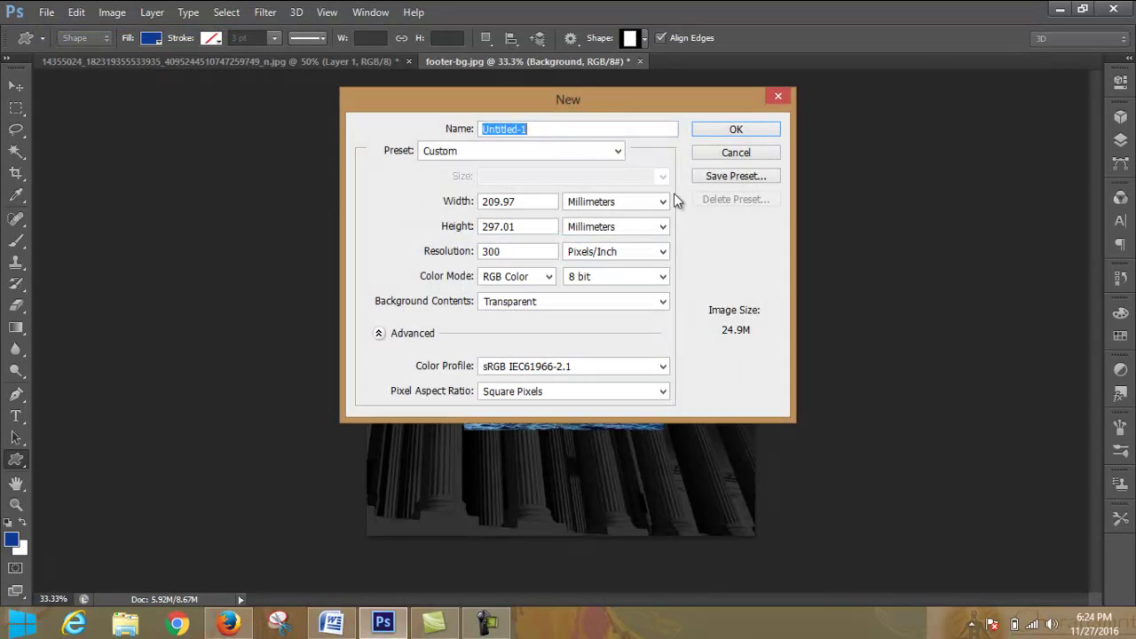
{"action": "left_click", "coordinate": [616, 153]}
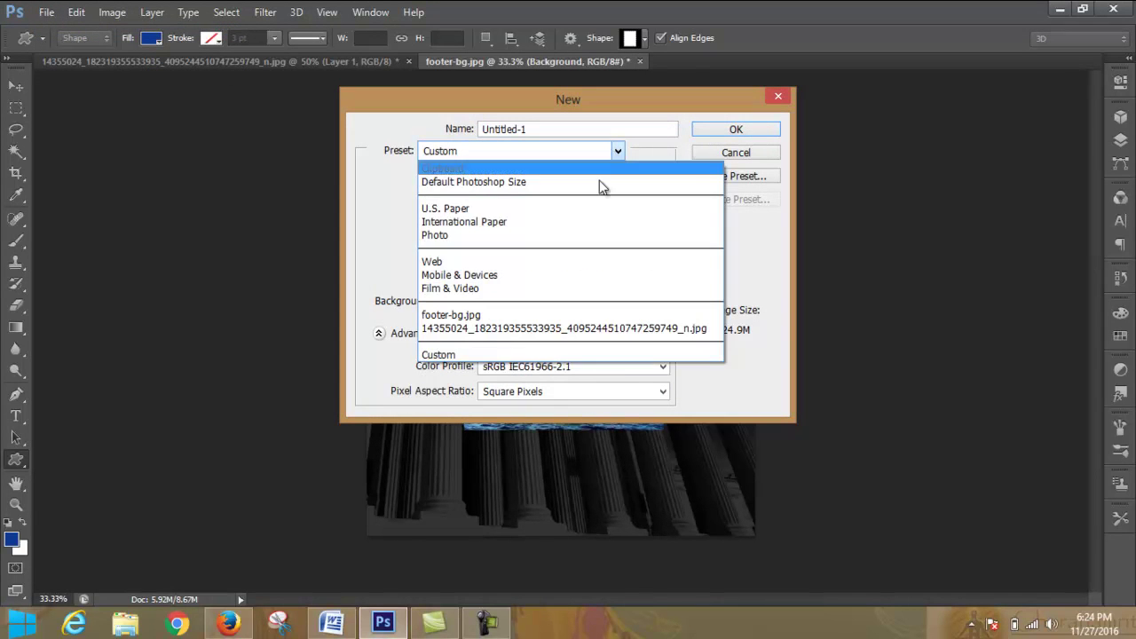
{"action": "left_click", "coordinate": [578, 221]}
{"action": "left_click", "coordinate": [621, 178]}
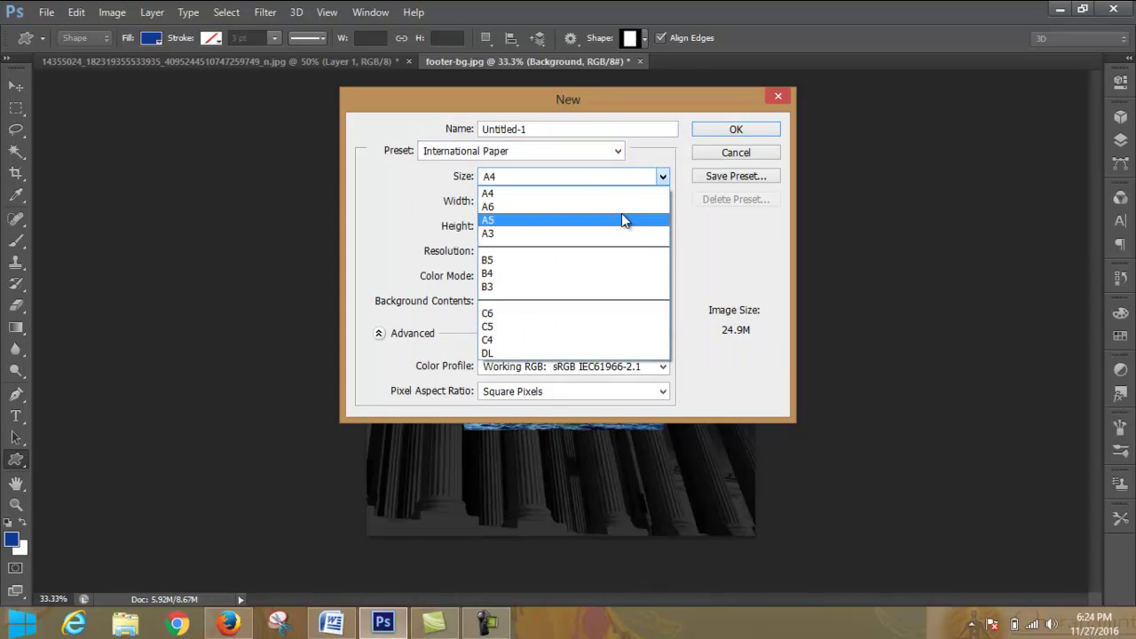
{"action": "left_click", "coordinate": [632, 194]}
{"action": "left_click", "coordinate": [379, 334]}
{"action": "left_click", "coordinate": [379, 334]}
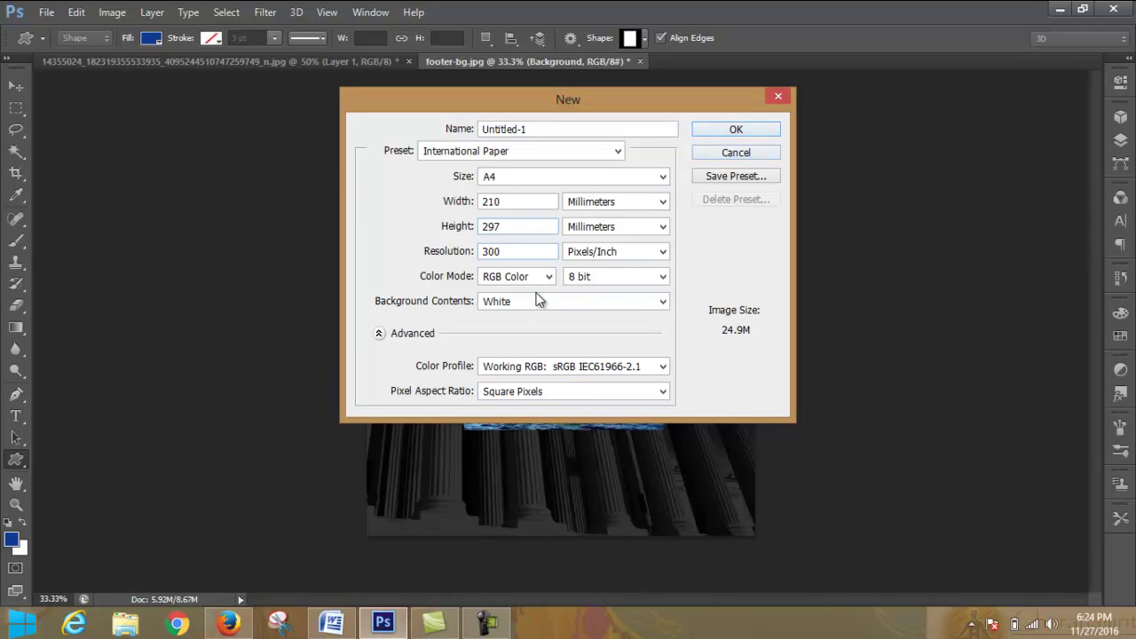
Step: Try the U.S. Paper preset, create the document with the International Paper A4 preset instead, and close the blank canvas
{"action": "left_click", "coordinate": [562, 152]}
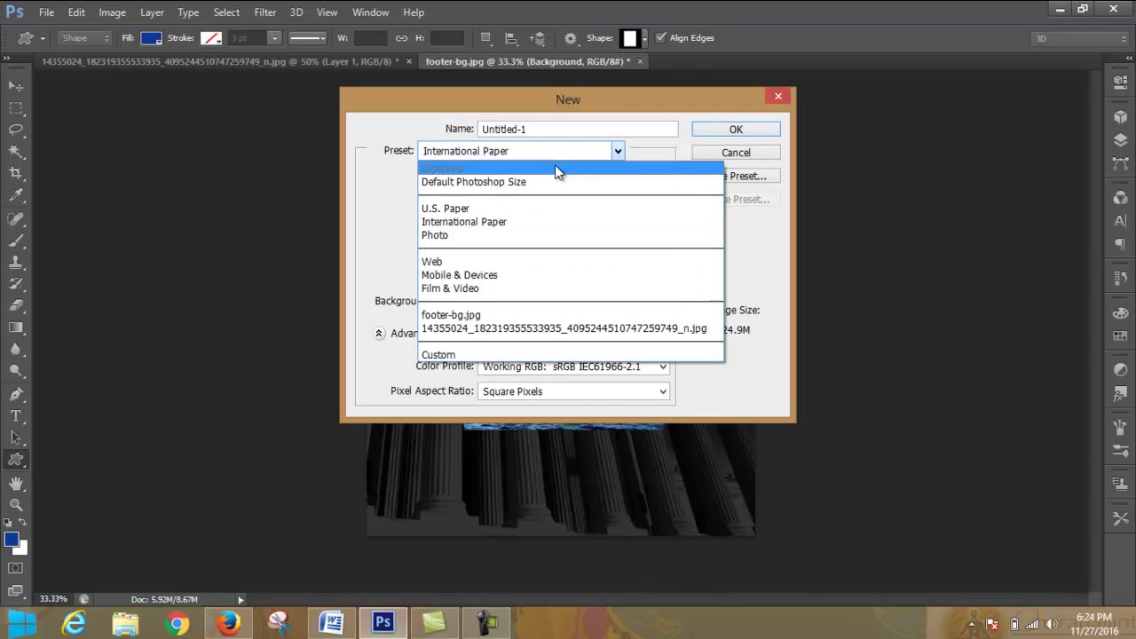
{"action": "left_click", "coordinate": [543, 211]}
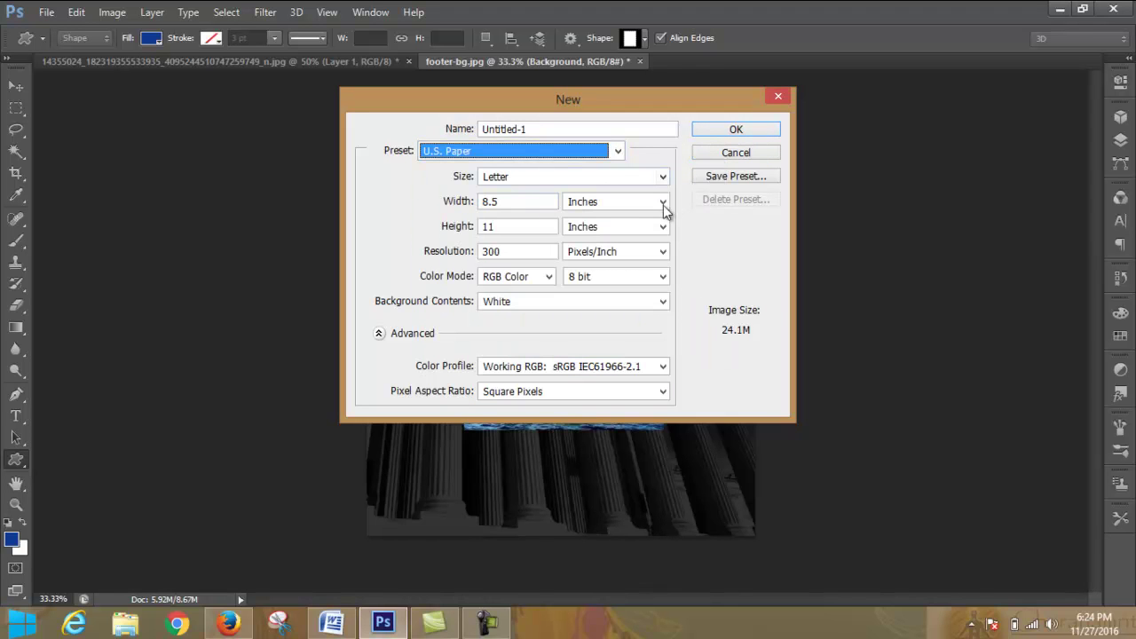
{"action": "left_click", "coordinate": [610, 156]}
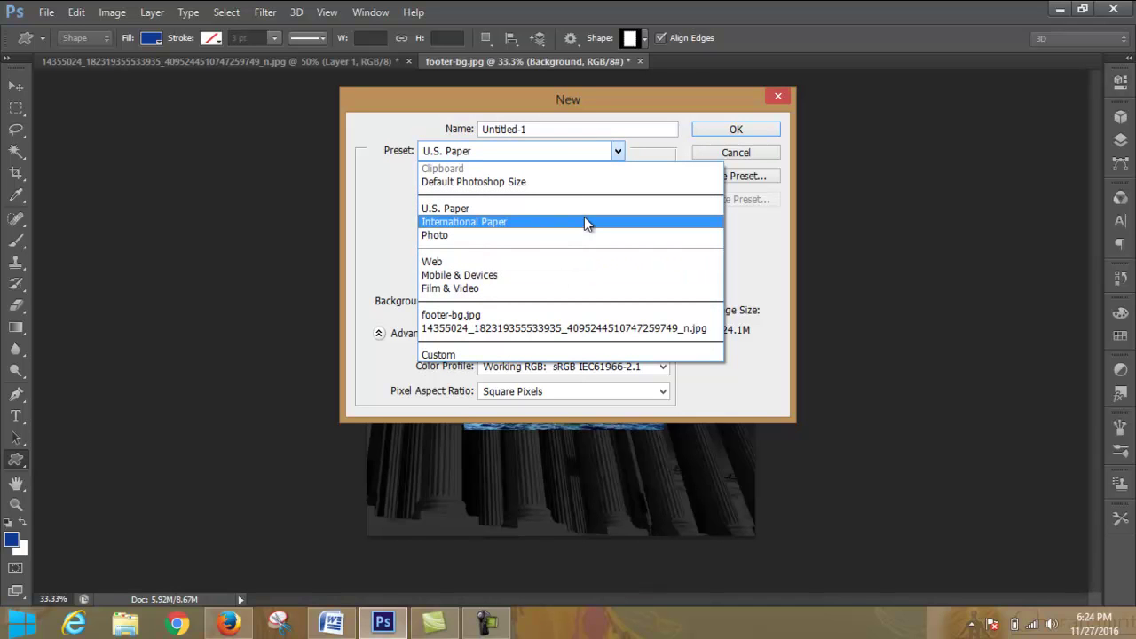
{"action": "left_click", "coordinate": [584, 220]}
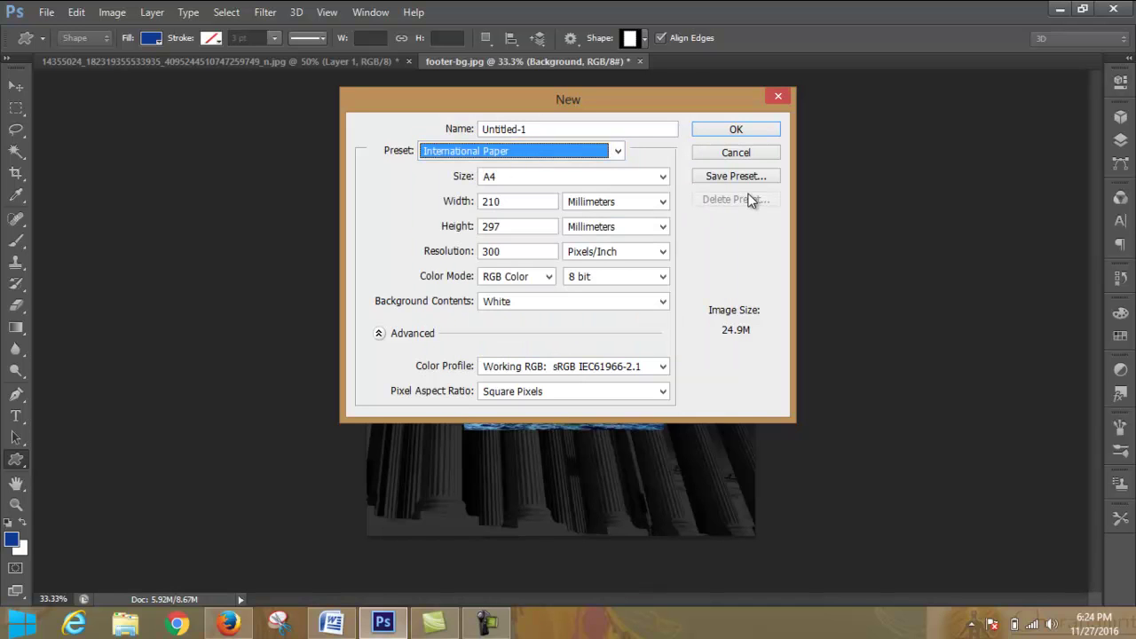
{"action": "left_click", "coordinate": [730, 128]}
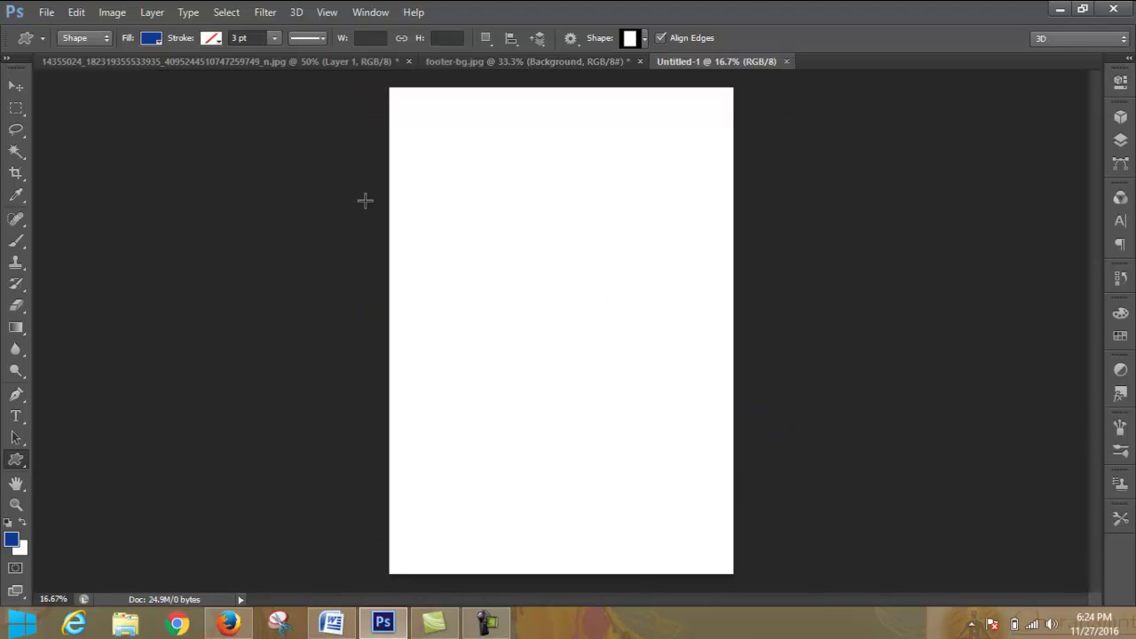
{"action": "left_click", "coordinate": [786, 62]}
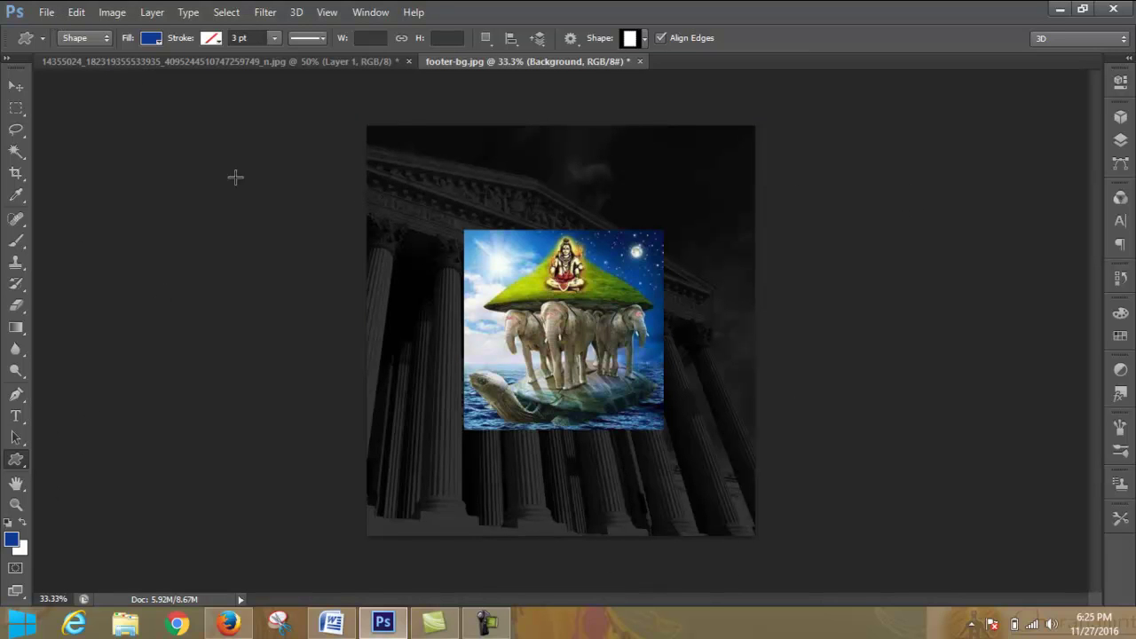
Step: Draw the custom rectangle shape with concave sides, about 934 by 514 px, across the upper middle of the footer-bg.jpg canvas
{"action": "left_click", "coordinate": [643, 42]}
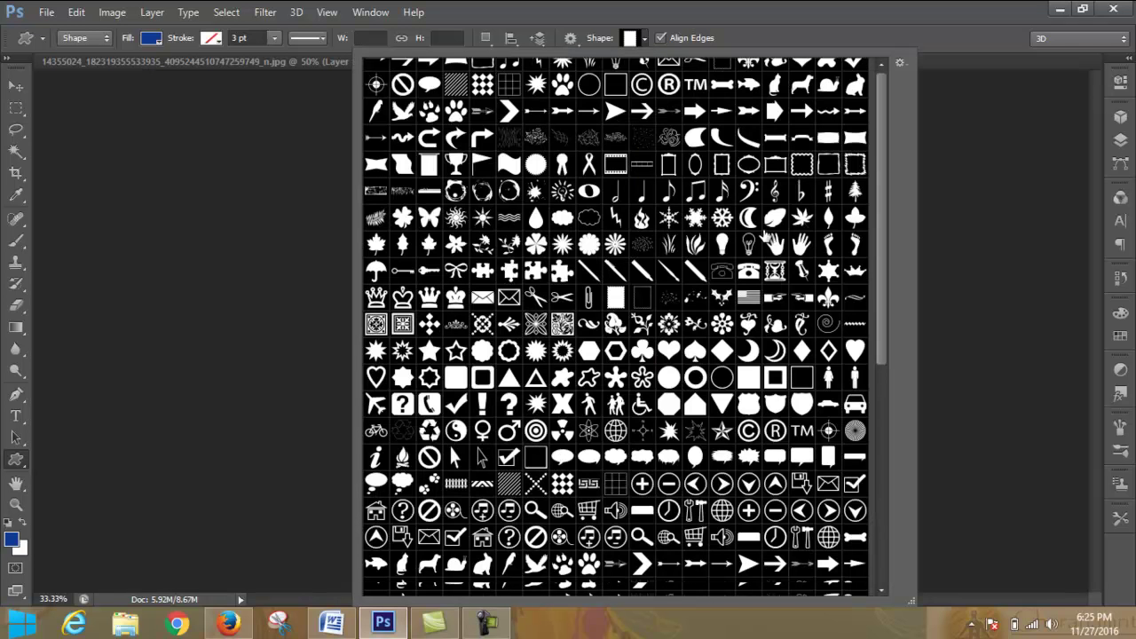
{"action": "left_click", "coordinate": [455, 71]}
{"action": "left_click", "coordinate": [645, 40]}
{"action": "left_click_drag", "start_coordinate": [434, 231], "coordinate": [696, 343]}
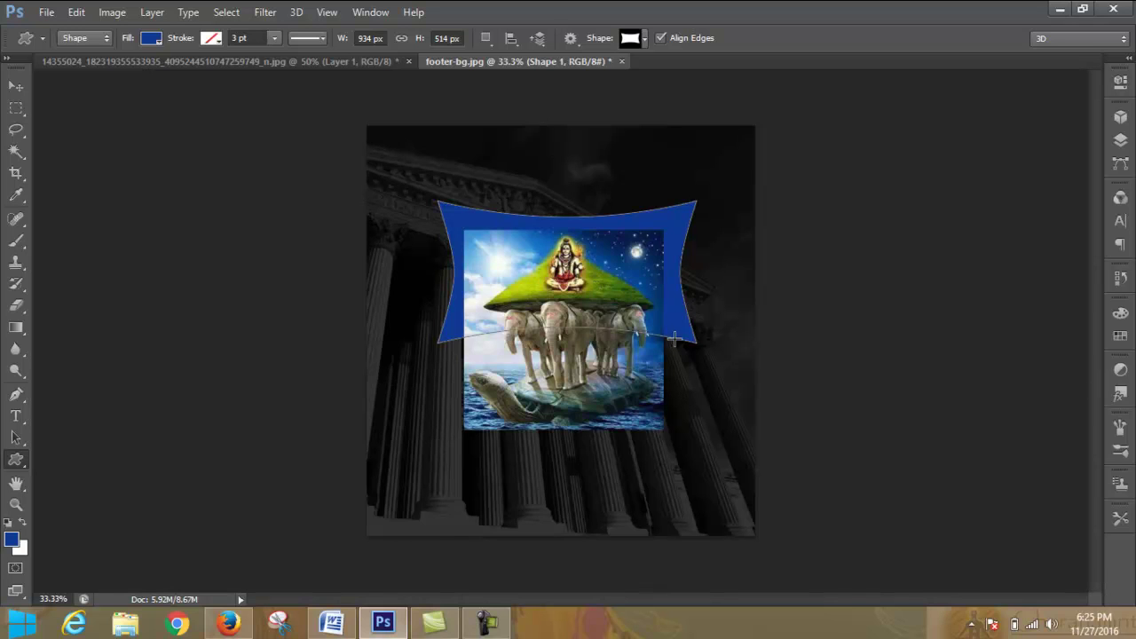
Step: Delete Layer 1 and move the blue shape toward the canvas's upper-left corner
{"action": "left_click", "coordinate": [1119, 140]}
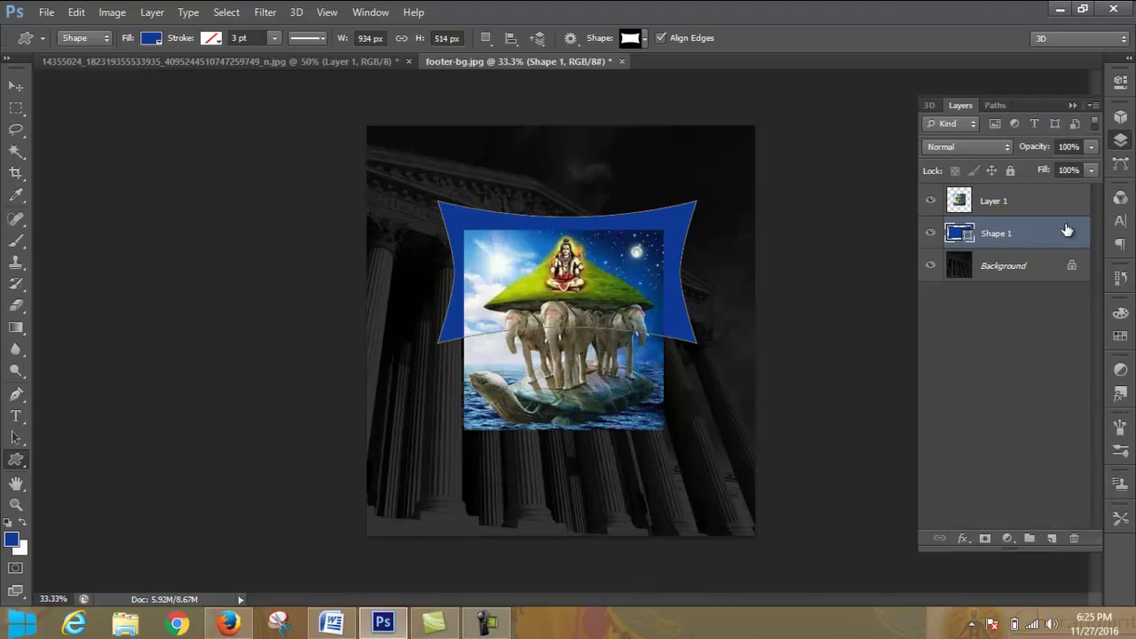
{"action": "left_click", "coordinate": [1035, 201]}
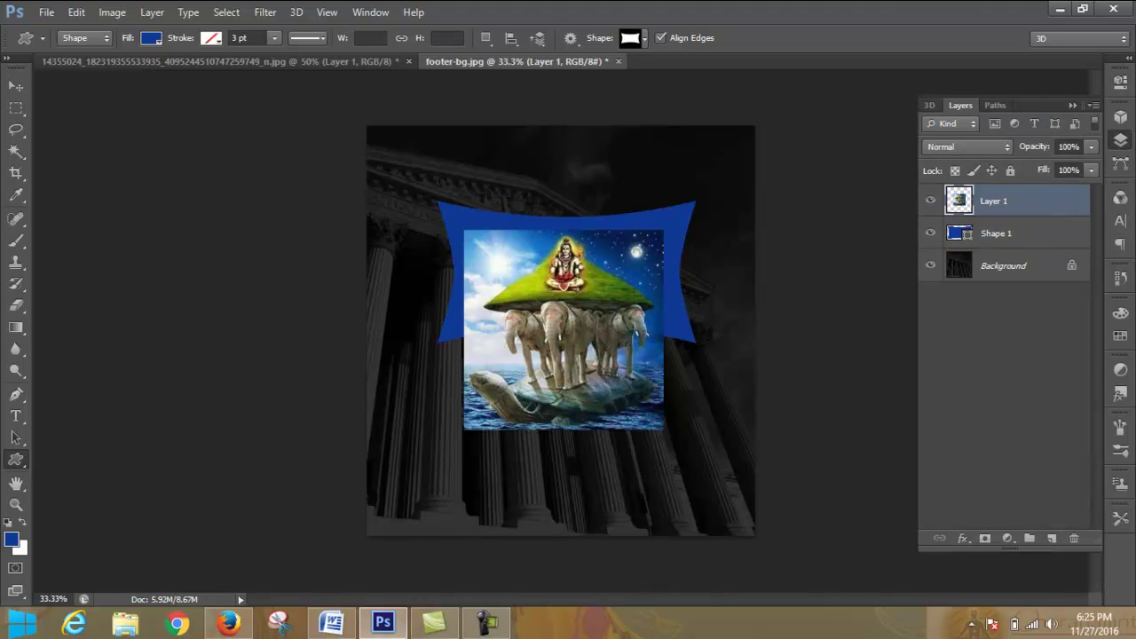
{"action": "left_click", "coordinate": [1073, 538]}
{"action": "left_click", "coordinate": [499, 247]}
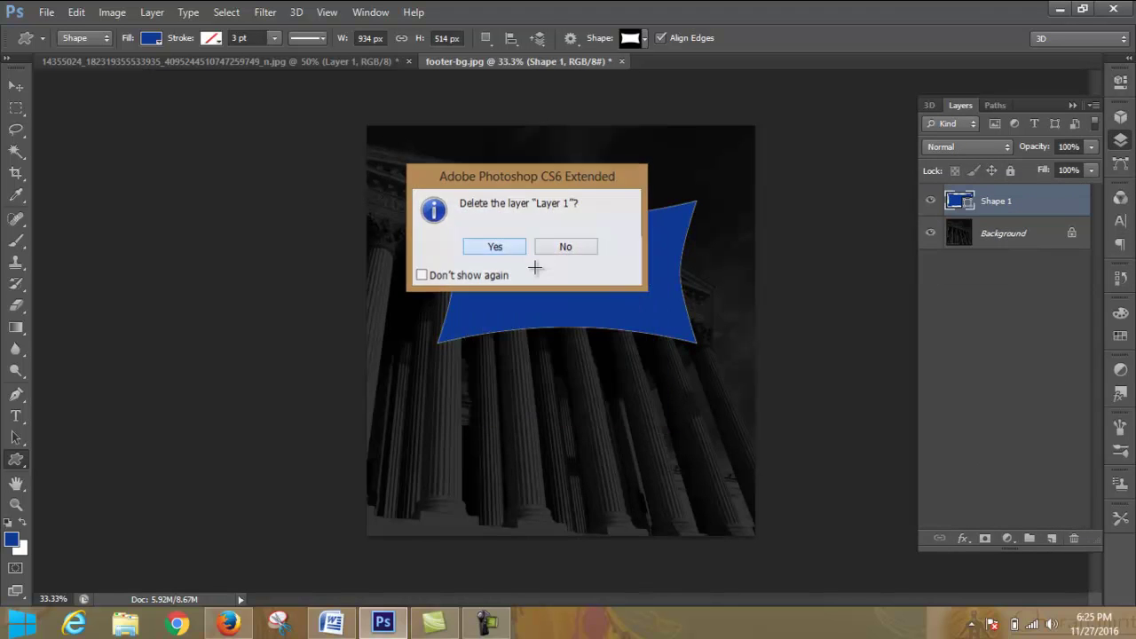
{"action": "left_click", "coordinate": [16, 86]}
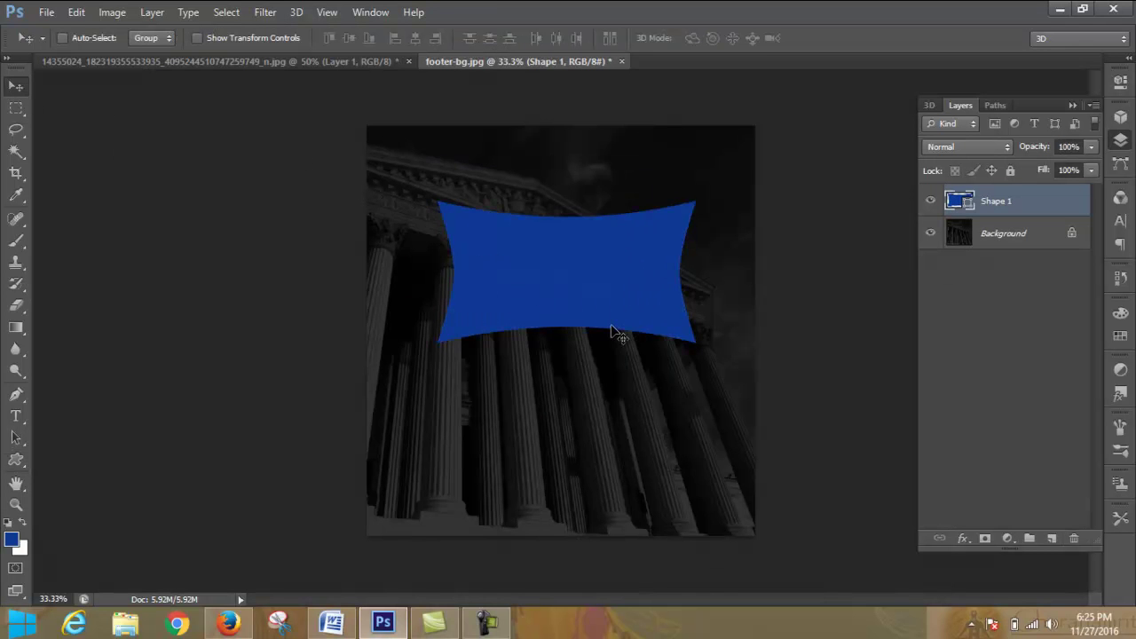
{"action": "left_click_drag", "start_coordinate": [588, 294], "coordinate": [537, 234]}
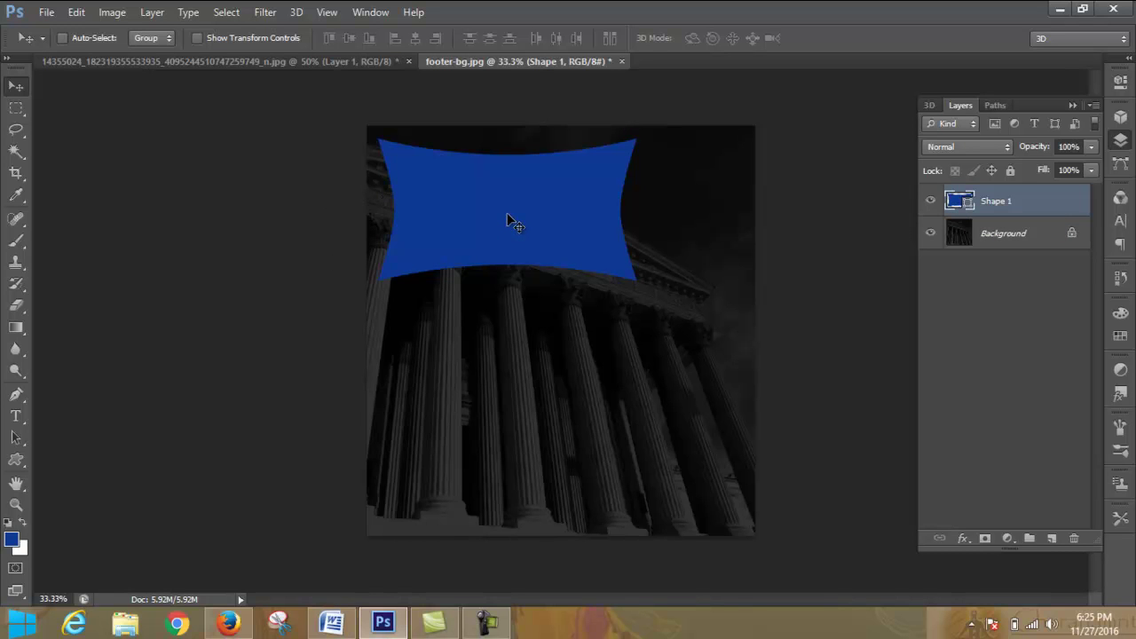
Step: Create a clipping mask for Shape 1 on the Background layer, test moving the shape, and undo the move
{"action": "right_click", "coordinate": [1001, 203]}
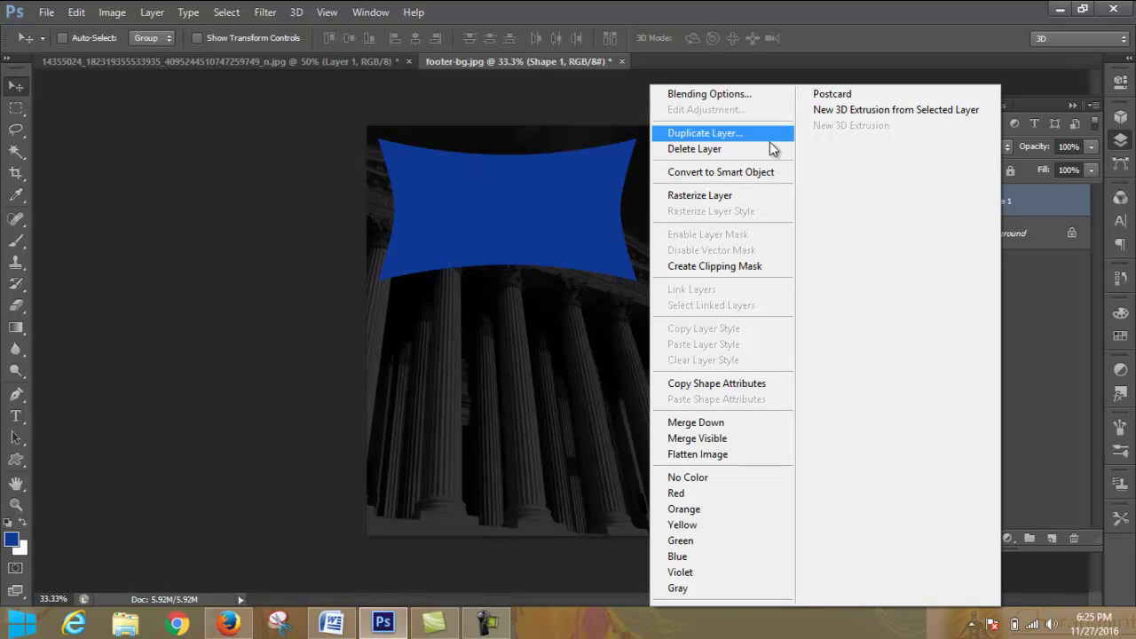
{"action": "left_click", "coordinate": [761, 268]}
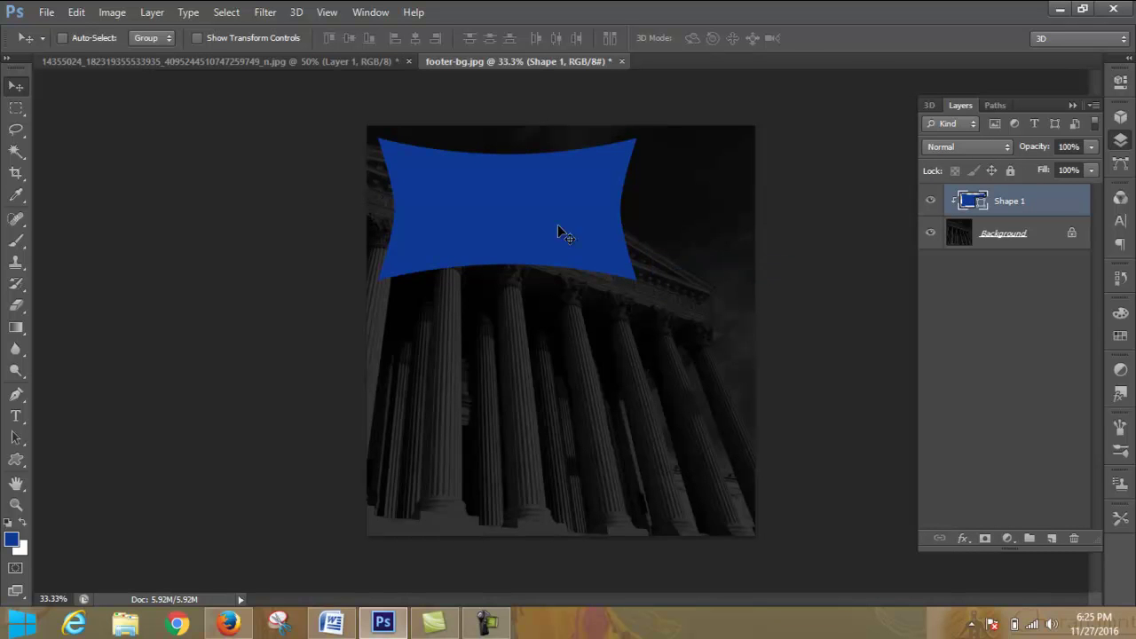
{"action": "left_click_drag", "start_coordinate": [538, 213], "coordinate": [588, 248]}
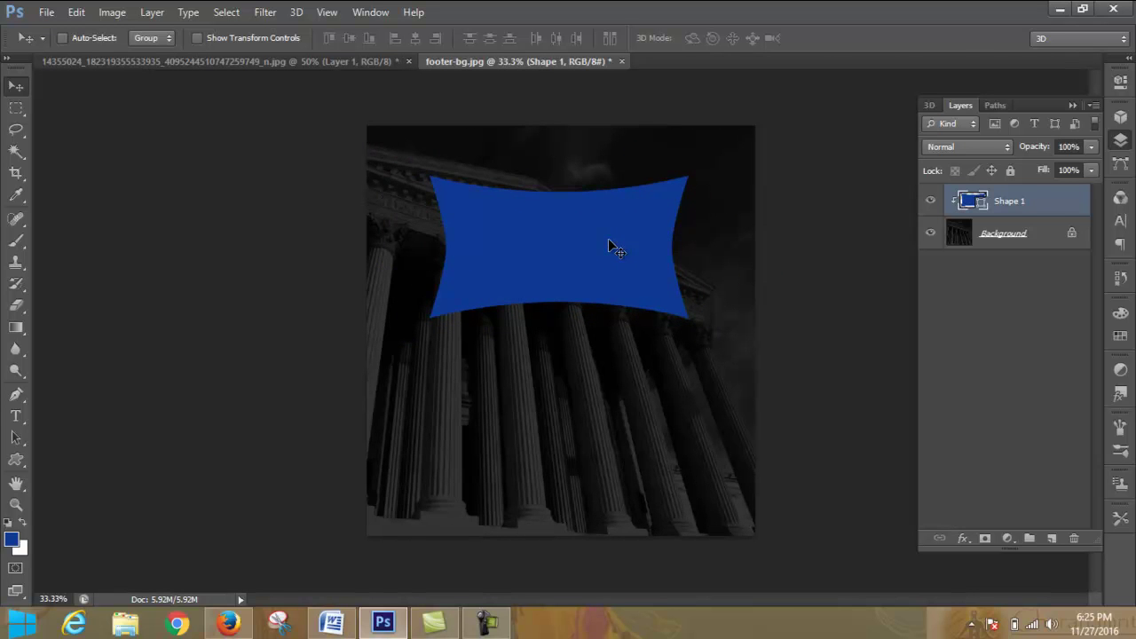
{"action": "key", "text": "ctrl+z"}
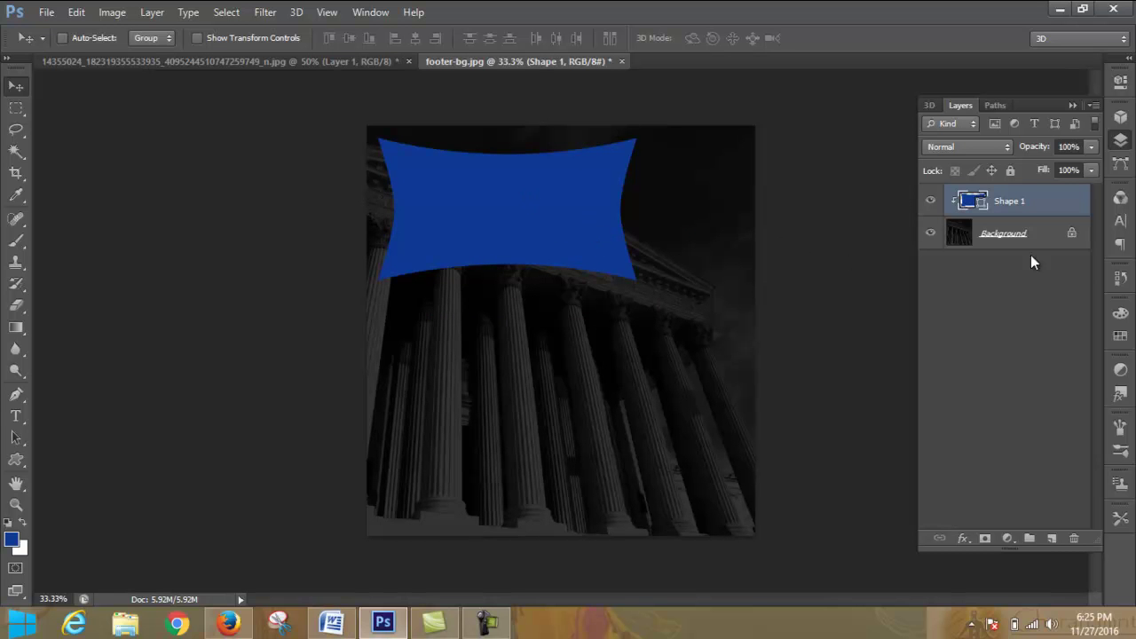
Step: Check Shape 1's fill color and undo the clipping mask by reverting to the Move state in the history
{"action": "double_click", "coordinate": [970, 202]}
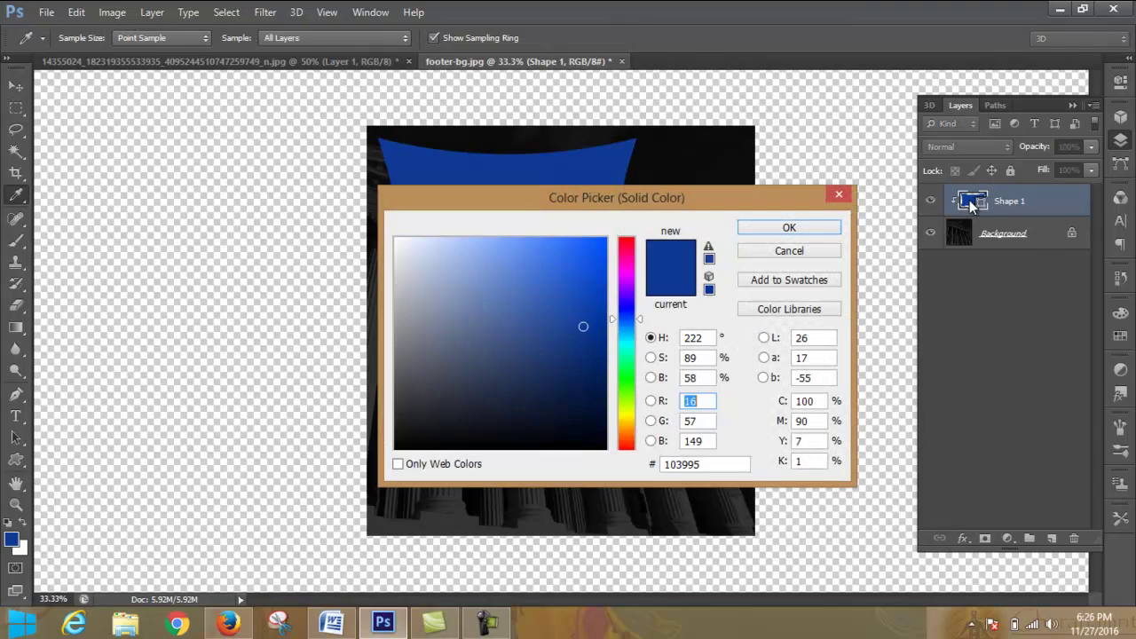
{"action": "left_click", "coordinate": [774, 229]}
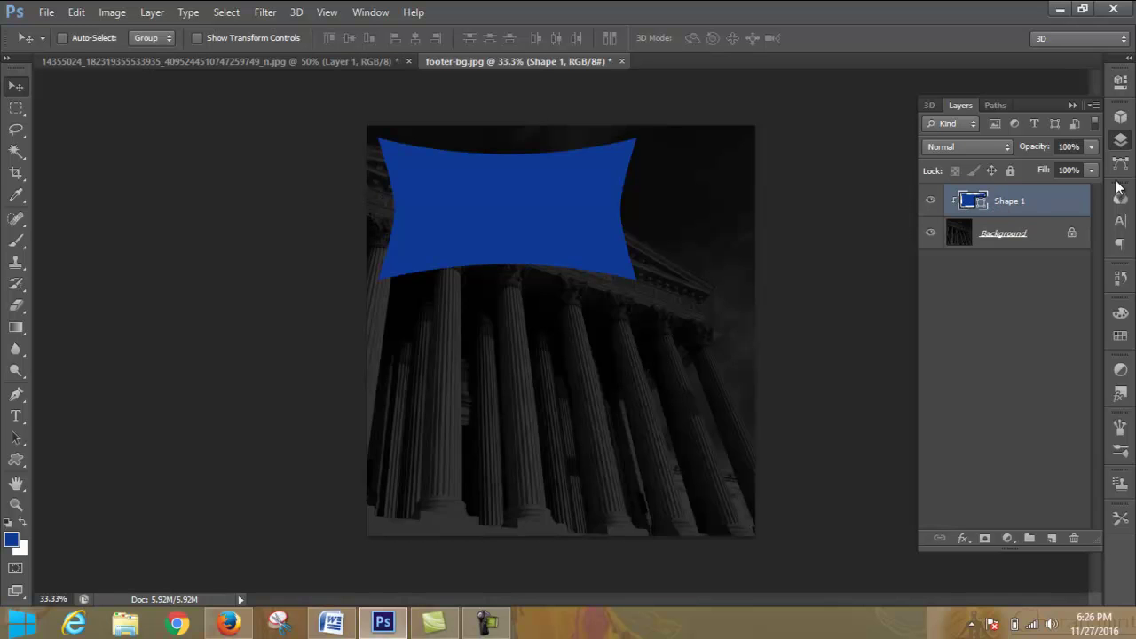
{"action": "left_click", "coordinate": [1119, 277]}
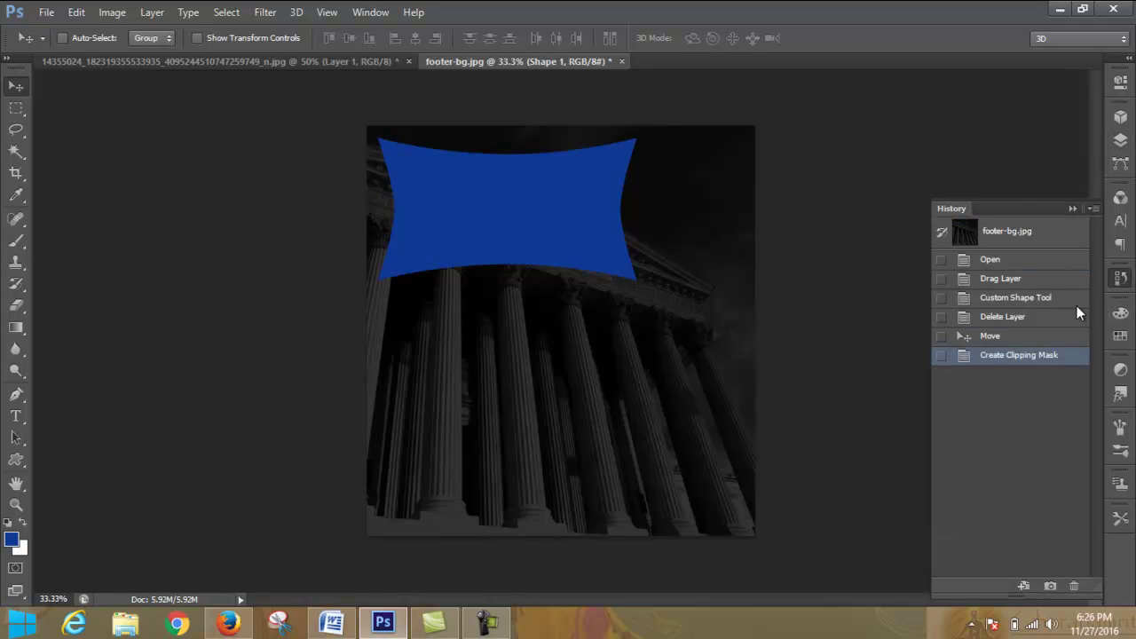
{"action": "left_click", "coordinate": [1012, 337]}
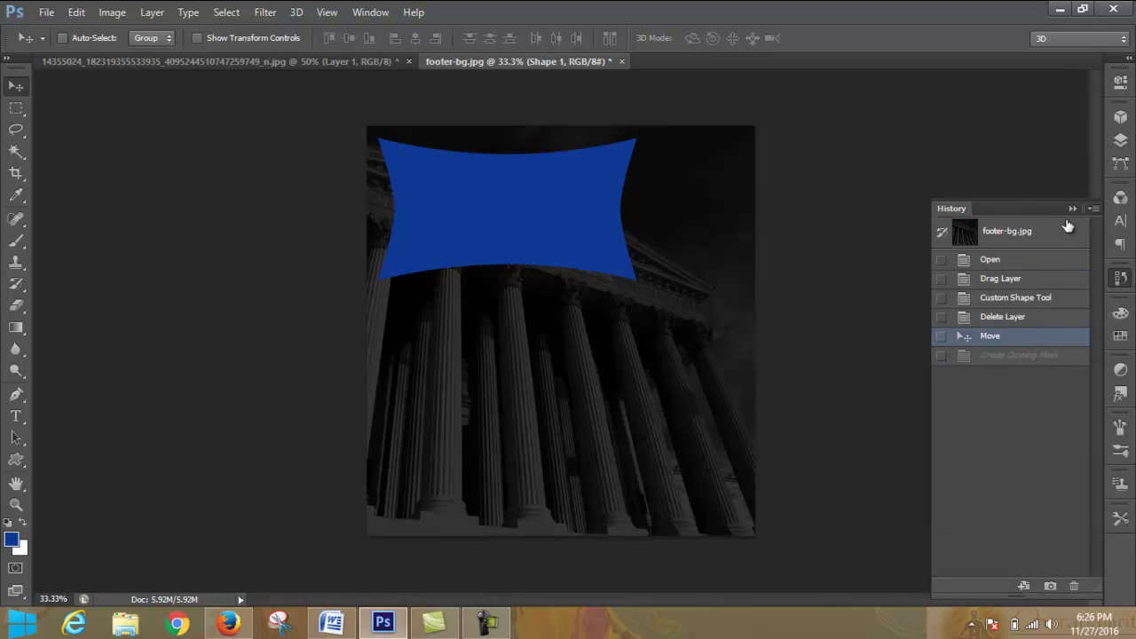
{"action": "left_click", "coordinate": [1072, 209]}
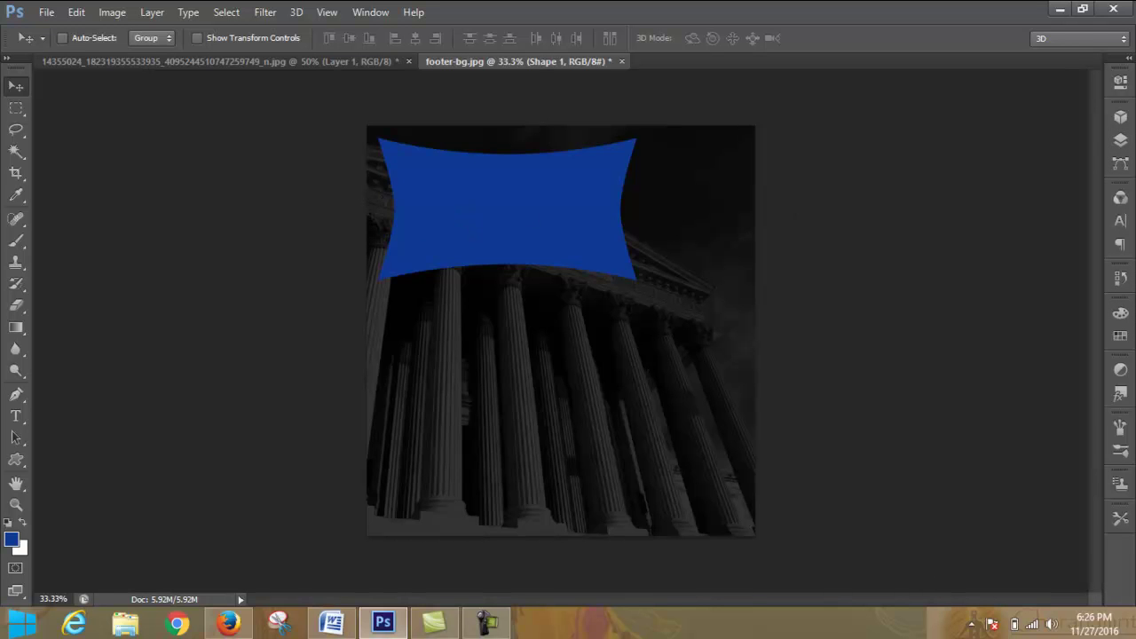
Step: Examine Shape 1's fill color, the selection commands and the layer's blending options without changing any settings
{"action": "left_click", "coordinate": [1120, 139]}
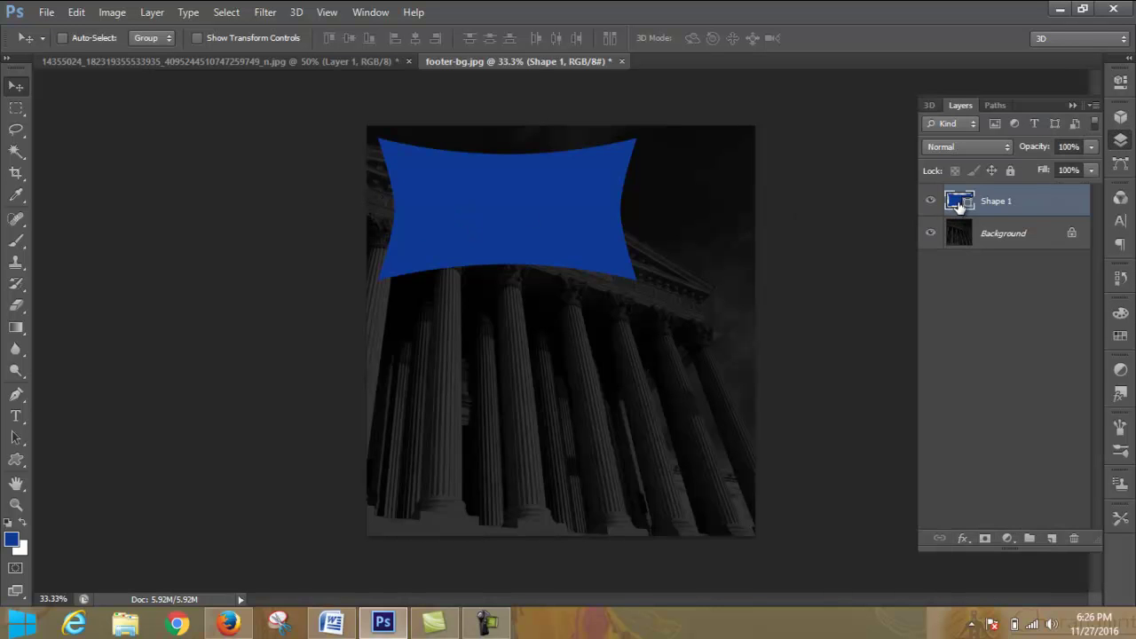
{"action": "double_click", "coordinate": [959, 203]}
{"action": "left_click", "coordinate": [757, 230]}
{"action": "left_click", "coordinate": [222, 13]}
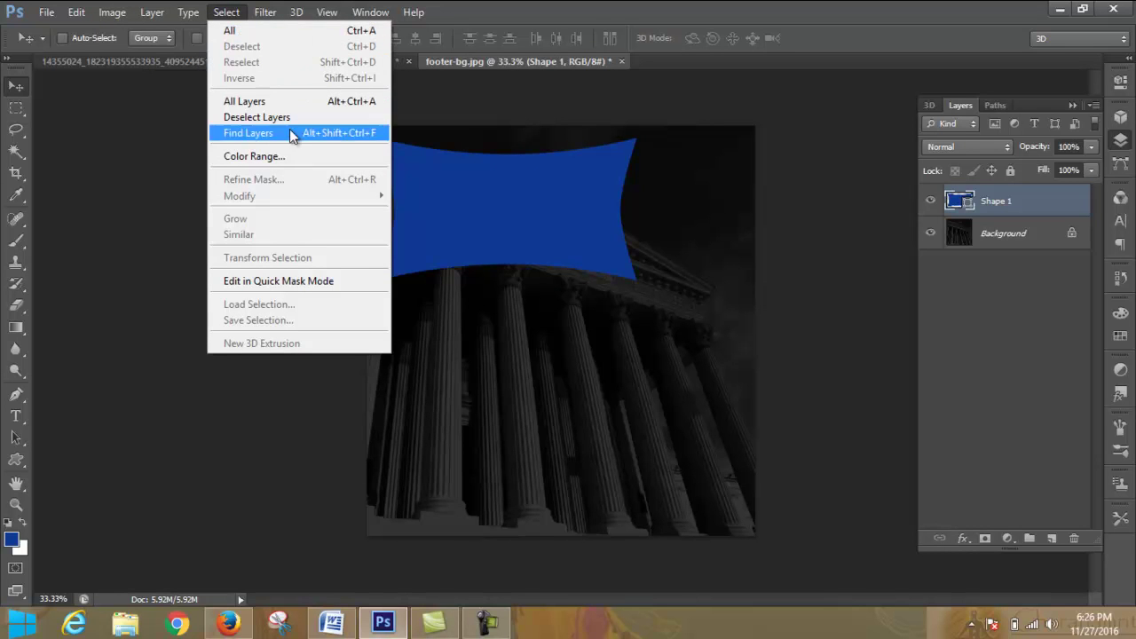
{"action": "left_click", "coordinate": [571, 185]}
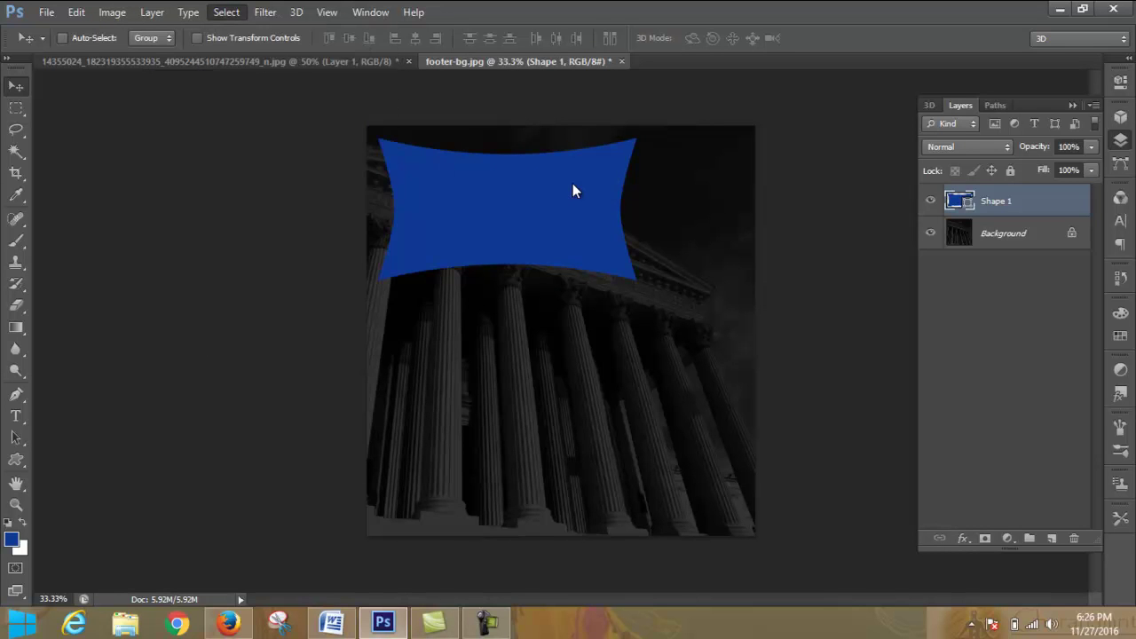
{"action": "right_click", "coordinate": [570, 183]}
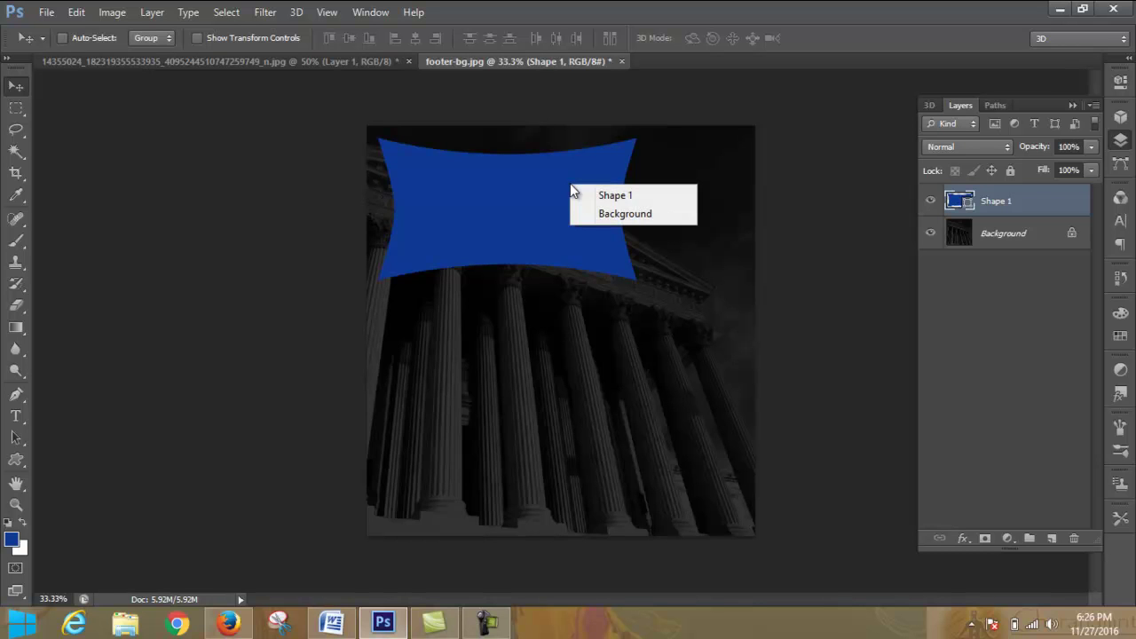
{"action": "left_click", "coordinate": [1025, 203]}
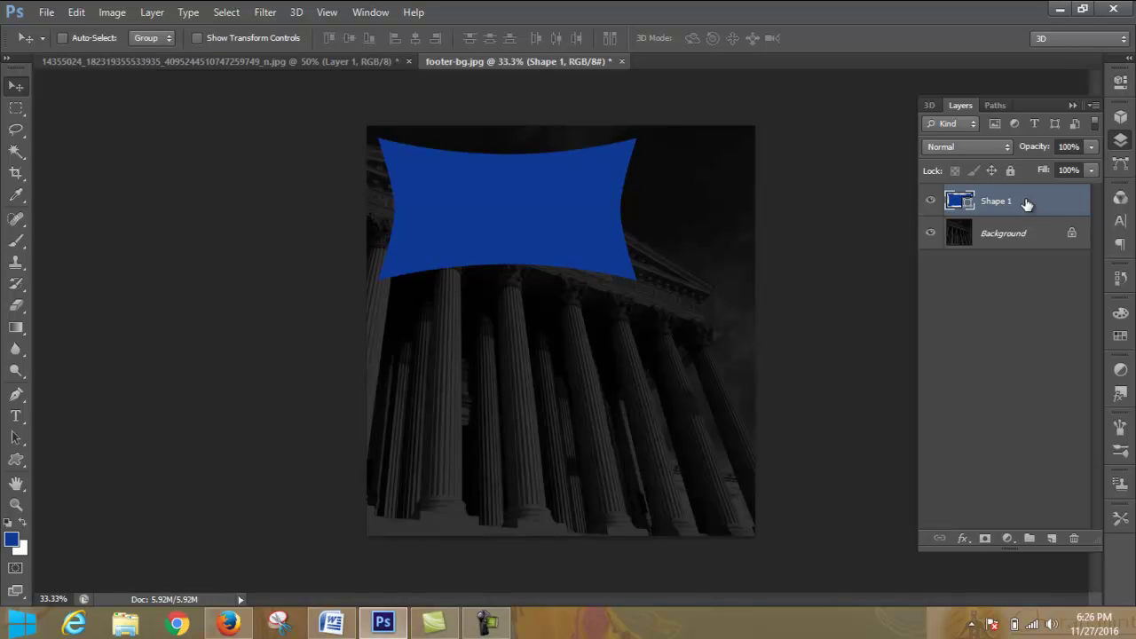
{"action": "double_click", "coordinate": [1026, 203]}
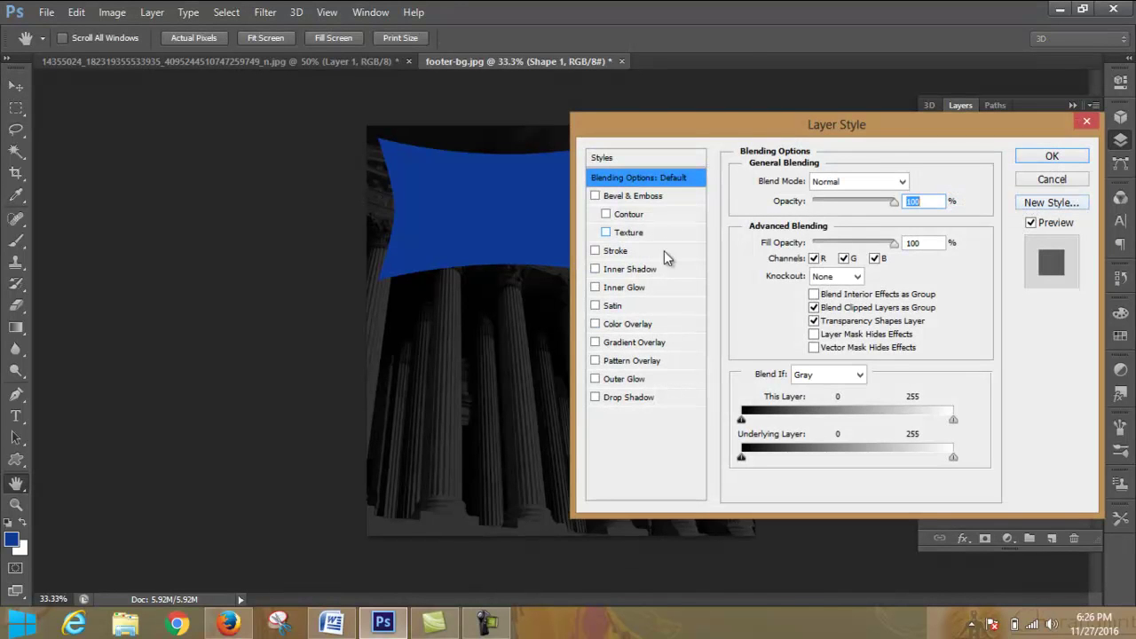
{"action": "left_click", "coordinate": [1063, 157]}
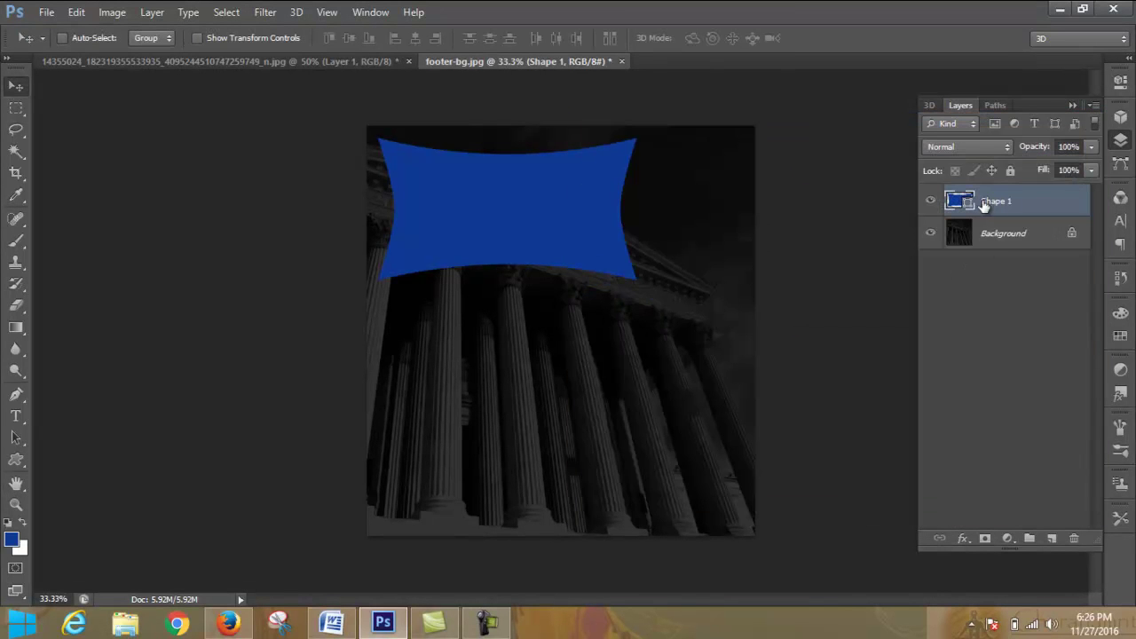
Step: Move the blue shape down toward the canvas's middle and fill it with the brighter blue foreground color 0f56f6
{"action": "left_click_drag", "start_coordinate": [505, 205], "coordinate": [526, 282]}
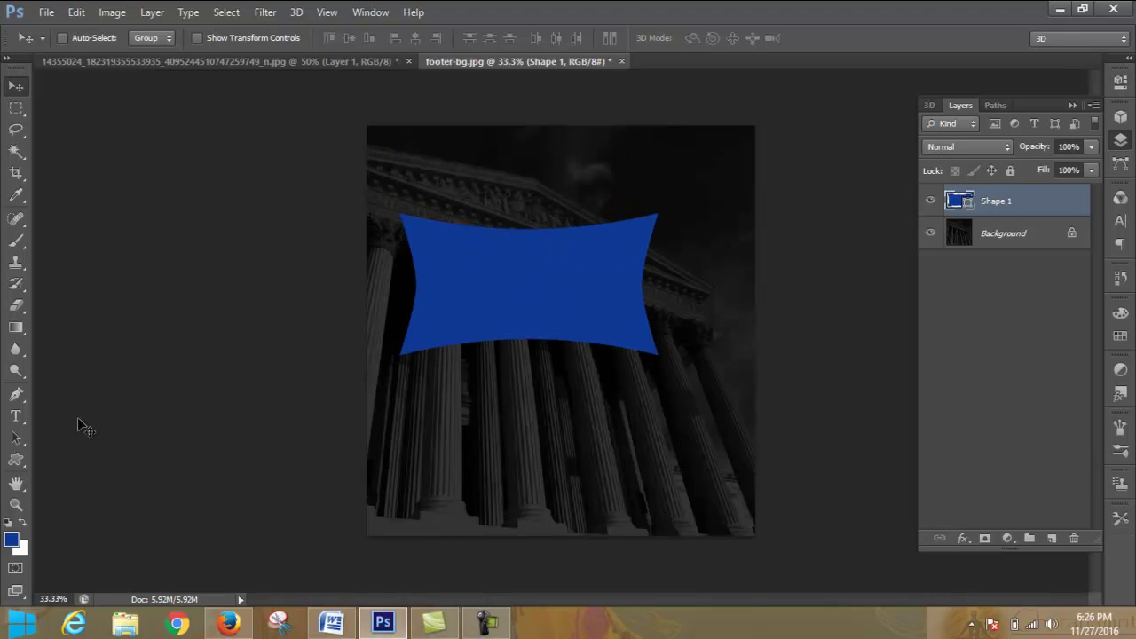
{"action": "left_click", "coordinate": [11, 539]}
{"action": "left_click", "coordinate": [596, 242]}
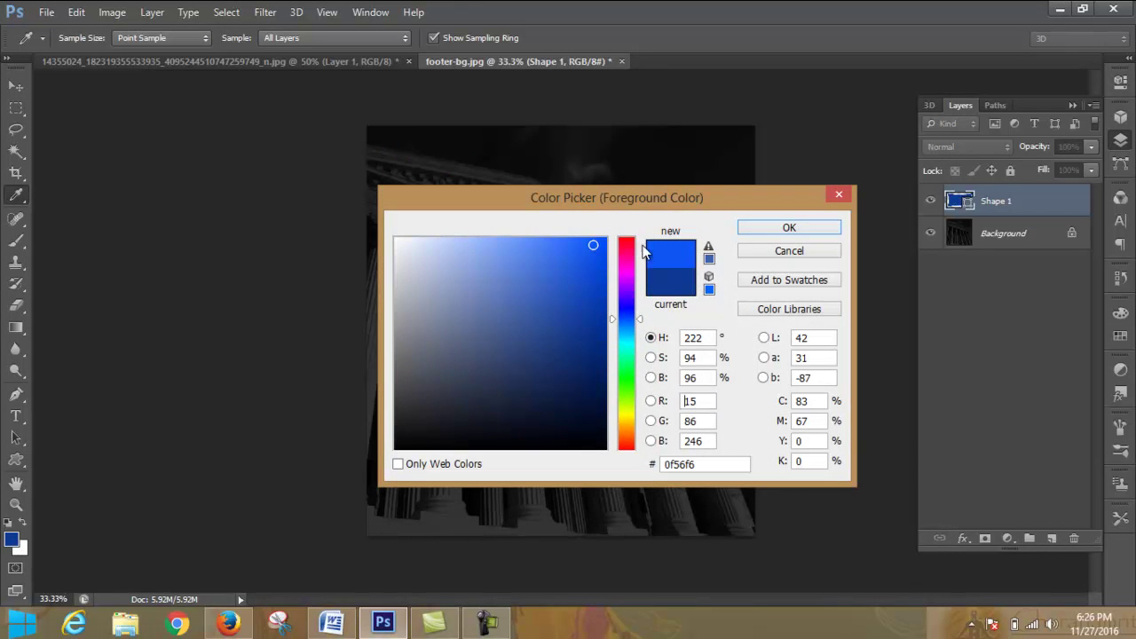
{"action": "left_click", "coordinate": [761, 227]}
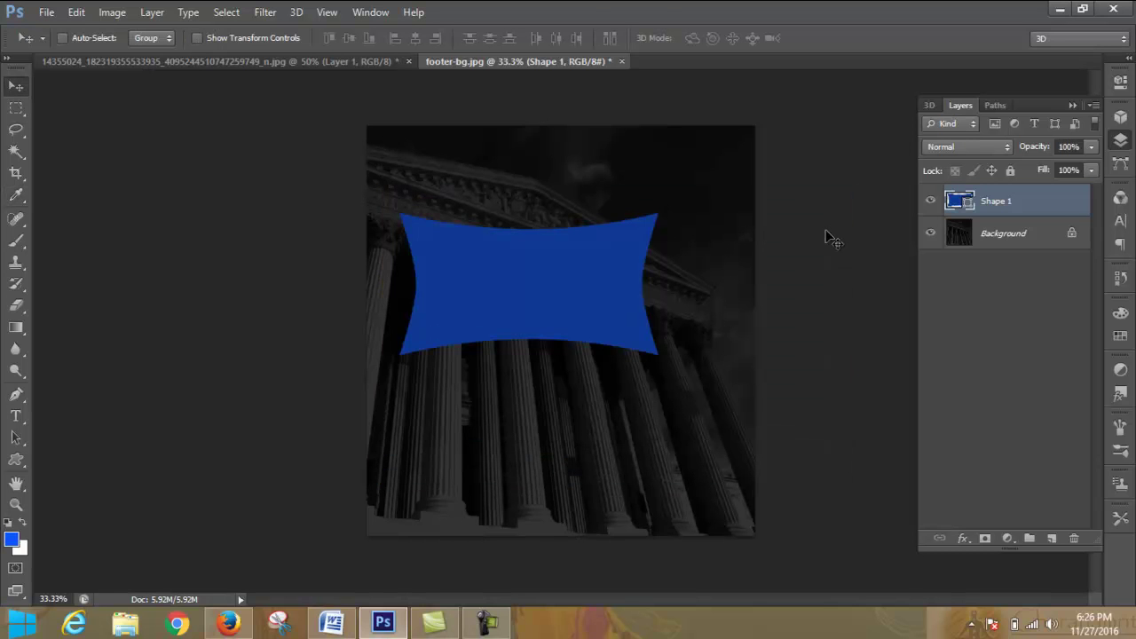
{"action": "key", "text": "alt+BackSpace"}
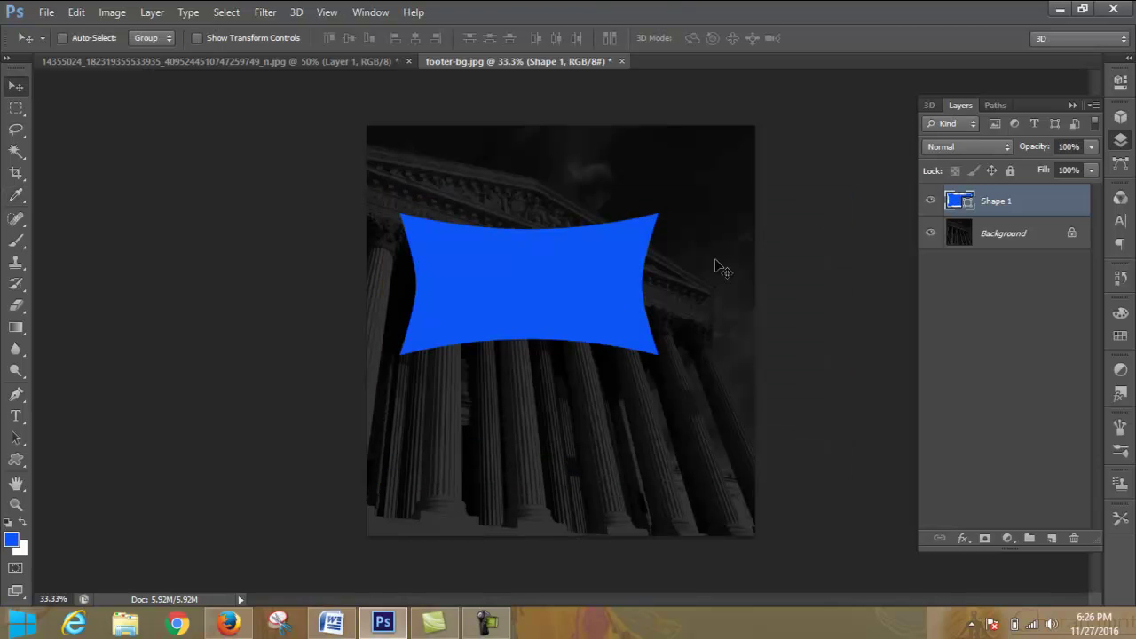
Step: Choose a pale cyan foreground color and fill Shape 1 with it
{"action": "left_click", "coordinate": [13, 541]}
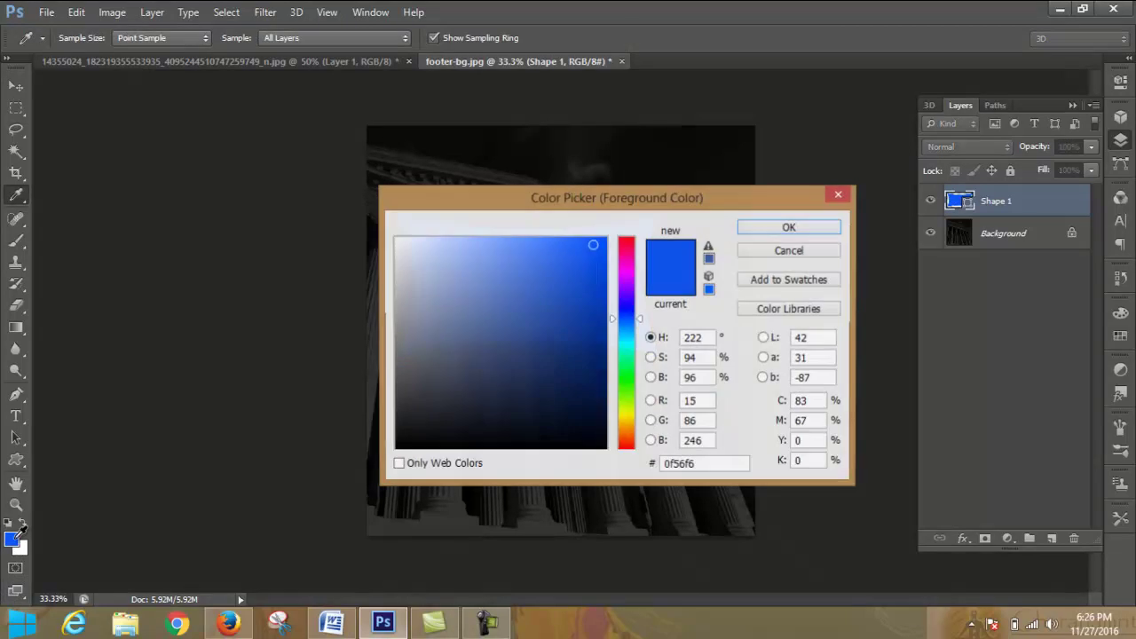
{"action": "left_click_drag", "start_coordinate": [630, 355], "coordinate": [629, 343]}
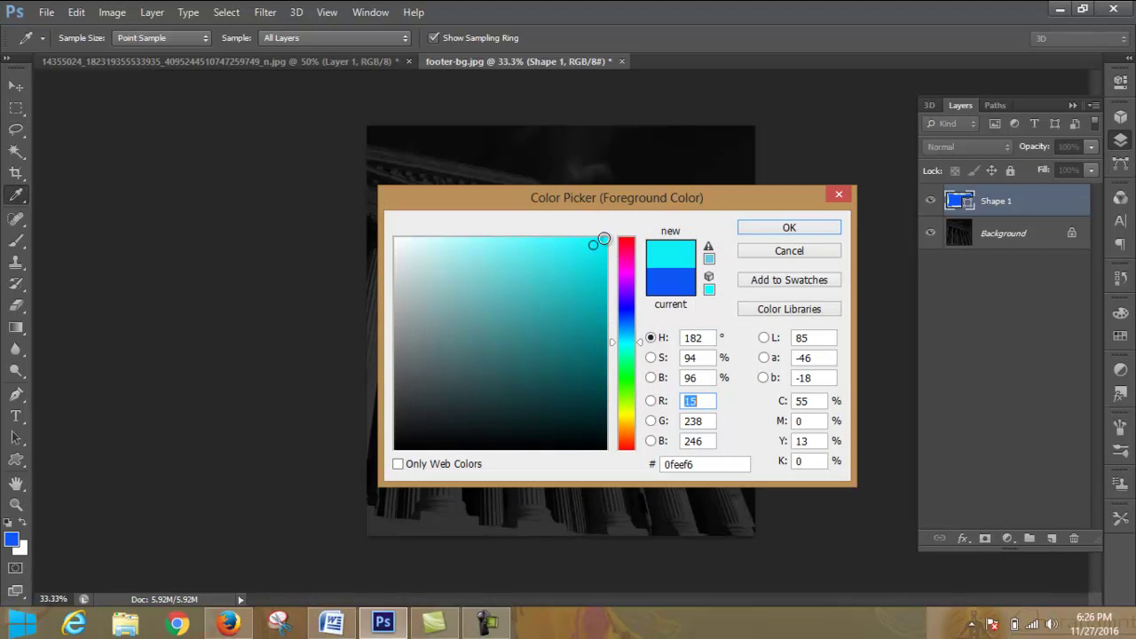
{"action": "left_click", "coordinate": [475, 241]}
{"action": "left_click", "coordinate": [808, 233]}
{"action": "key", "text": "v"}
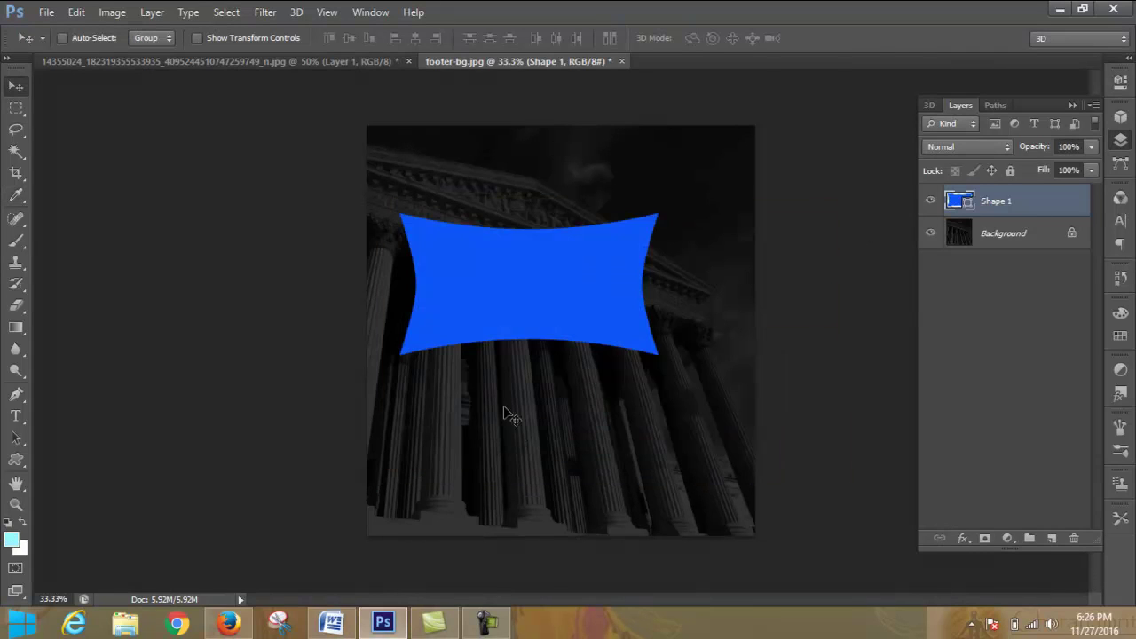
{"action": "key", "text": "alt+BackSpace"}
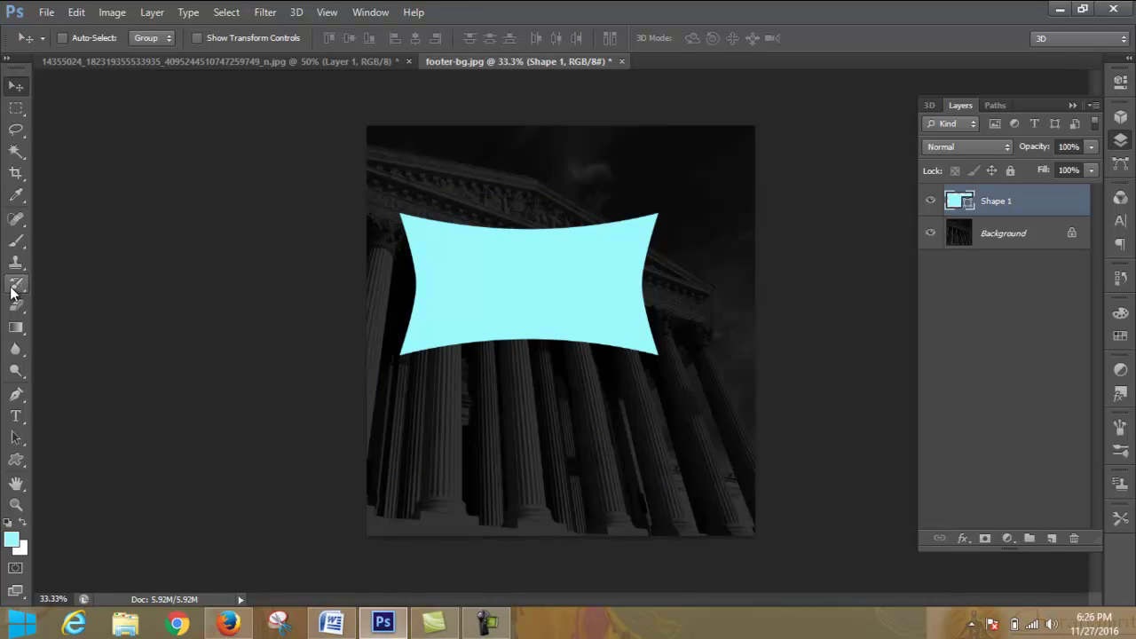
Step: Activate the Gradient tool and test its Transparency option off and on, keeping the blend mode at Normal
{"action": "left_click", "coordinate": [15, 326]}
{"action": "left_click_drag", "start_coordinate": [15, 328], "coordinate": [55, 329]}
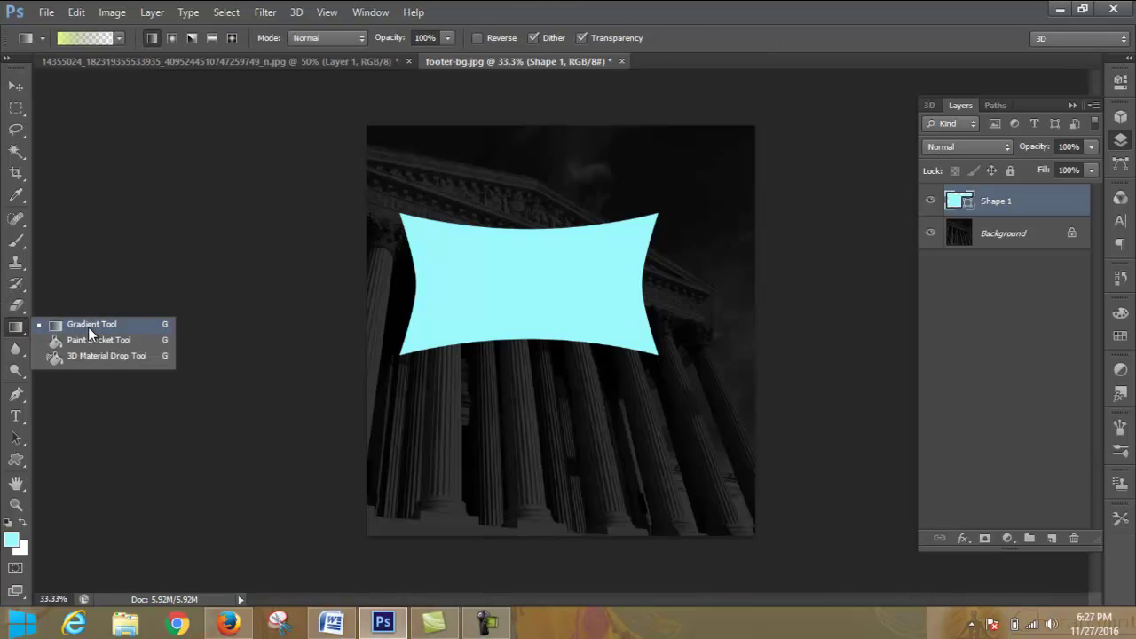
{"action": "left_click", "coordinate": [88, 326]}
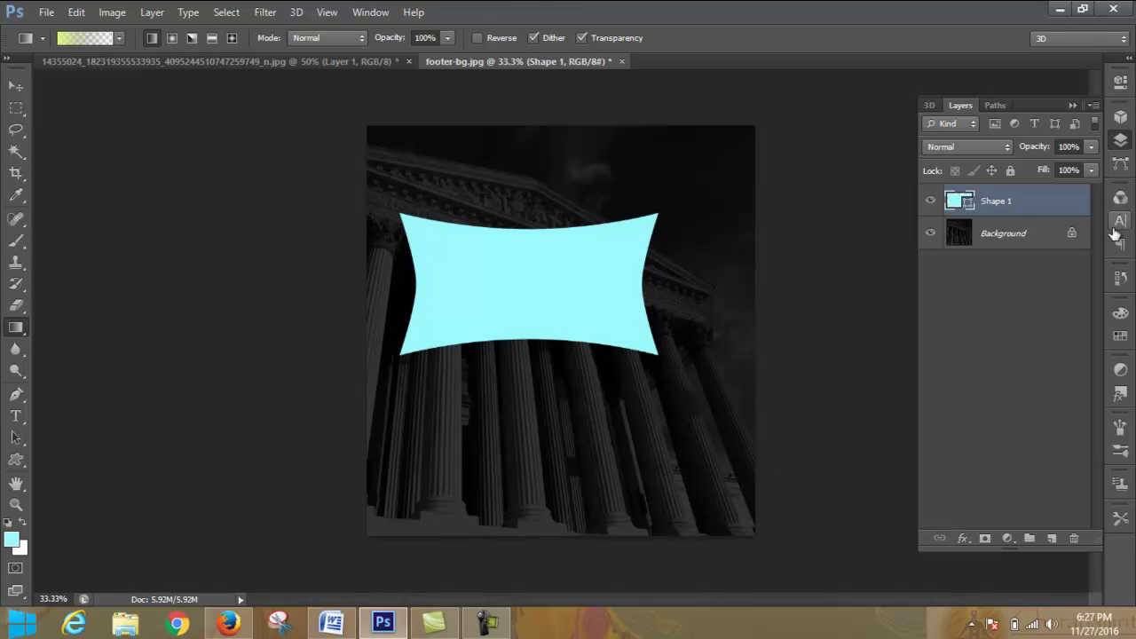
{"action": "left_click", "coordinate": [15, 328]}
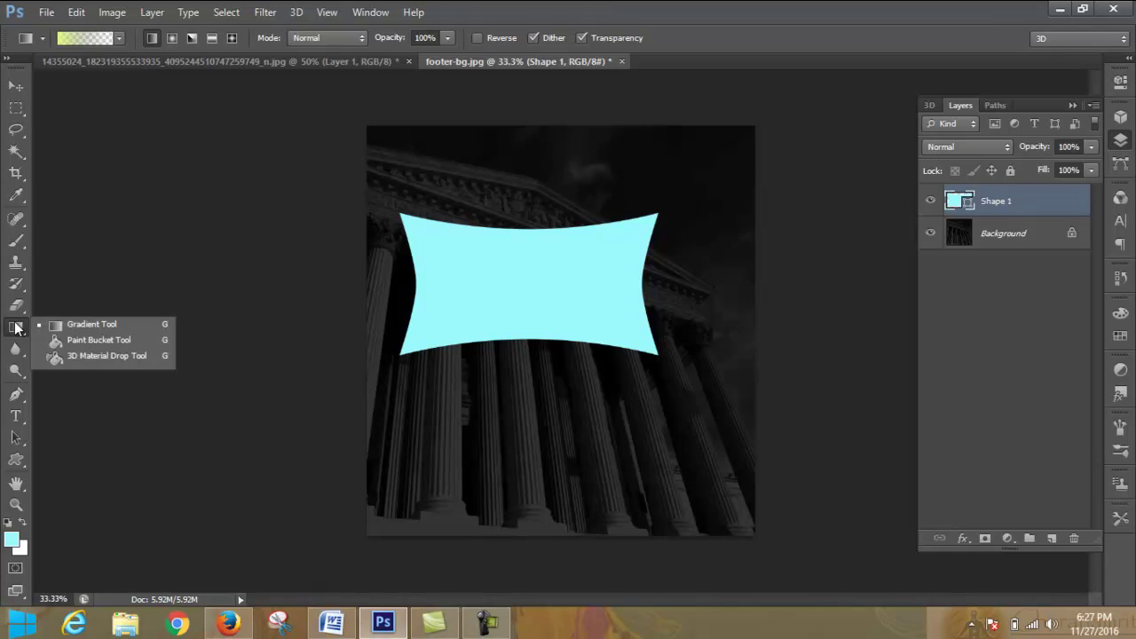
{"action": "left_click", "coordinate": [61, 326]}
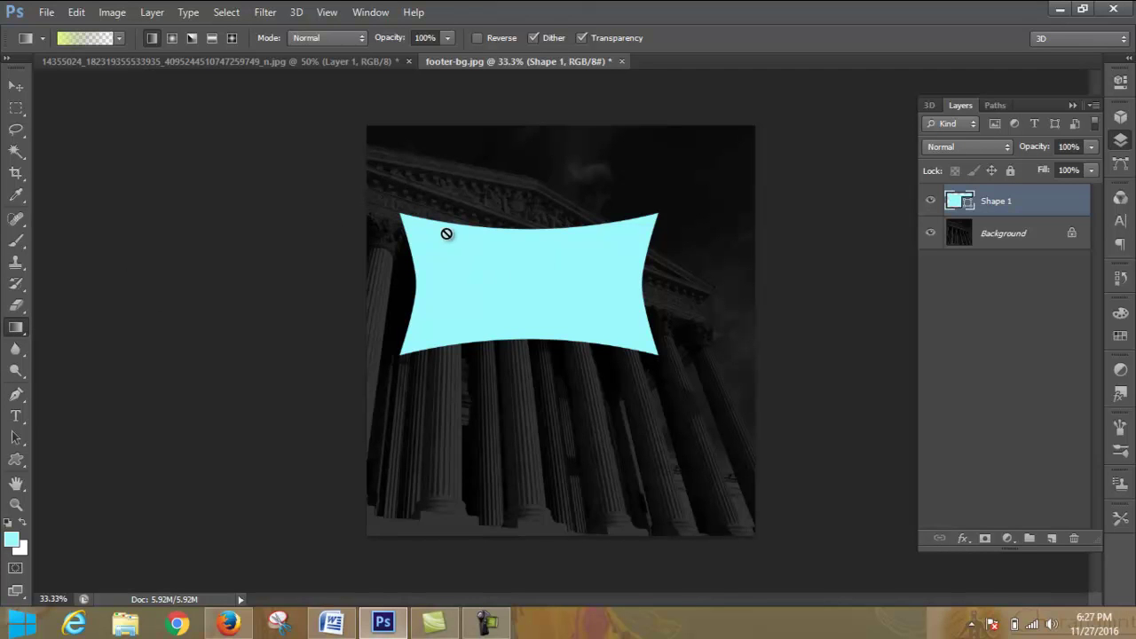
{"action": "left_click", "coordinate": [581, 38]}
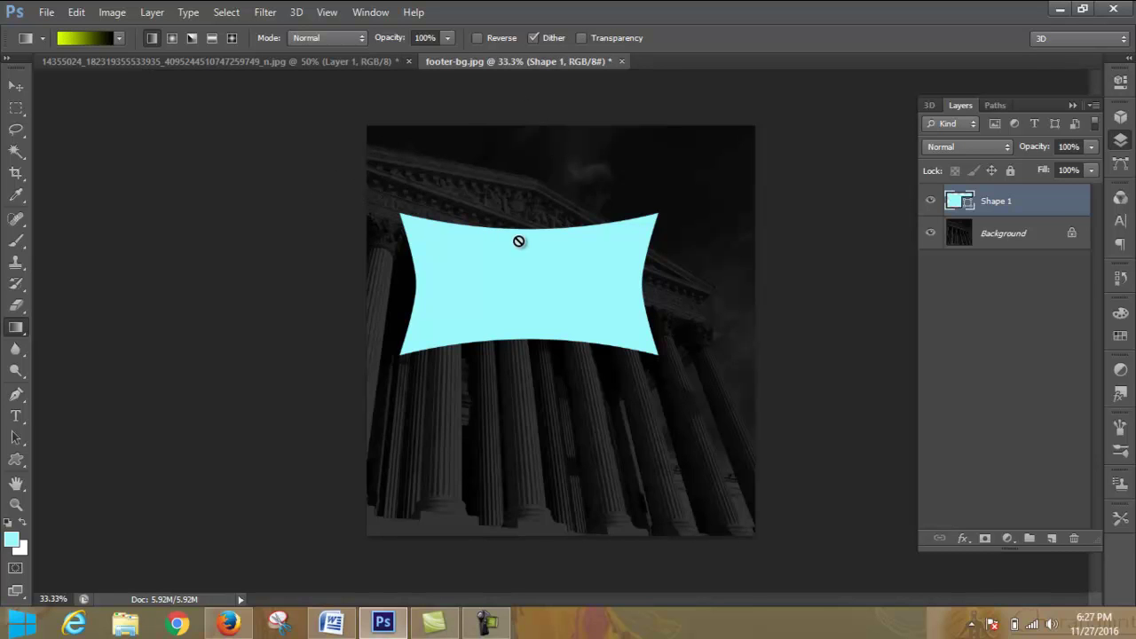
{"action": "left_click", "coordinate": [582, 38]}
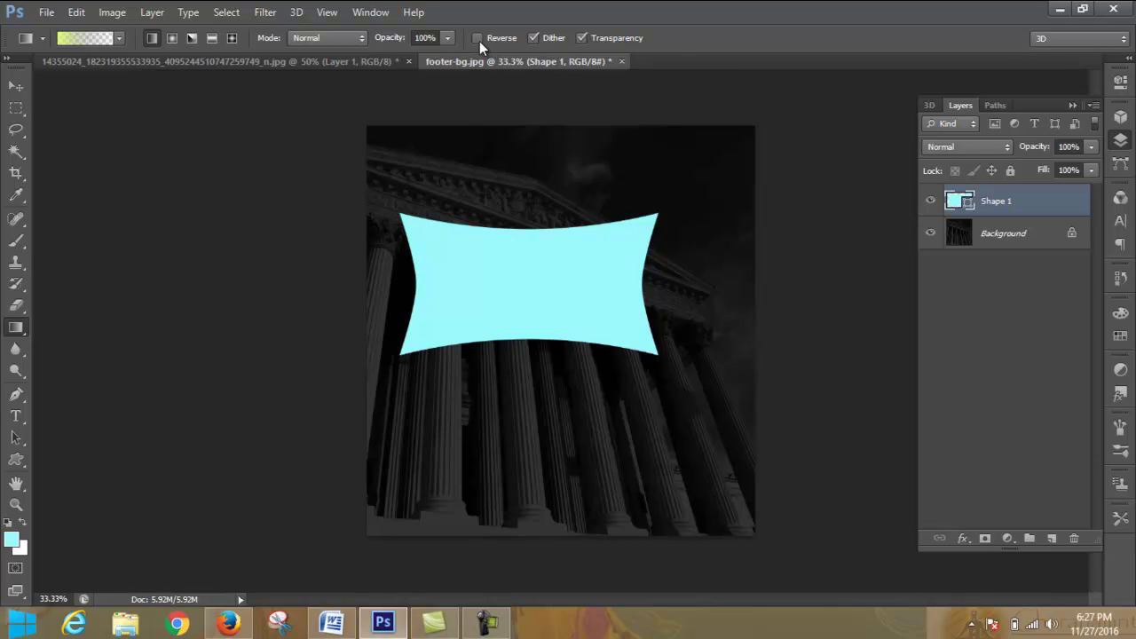
{"action": "left_click", "coordinate": [362, 37]}
{"action": "left_click", "coordinate": [362, 37]}
Step: Try to apply the gradient to Shape 1 with the Gradient tool
{"action": "left_click", "coordinate": [18, 108]}
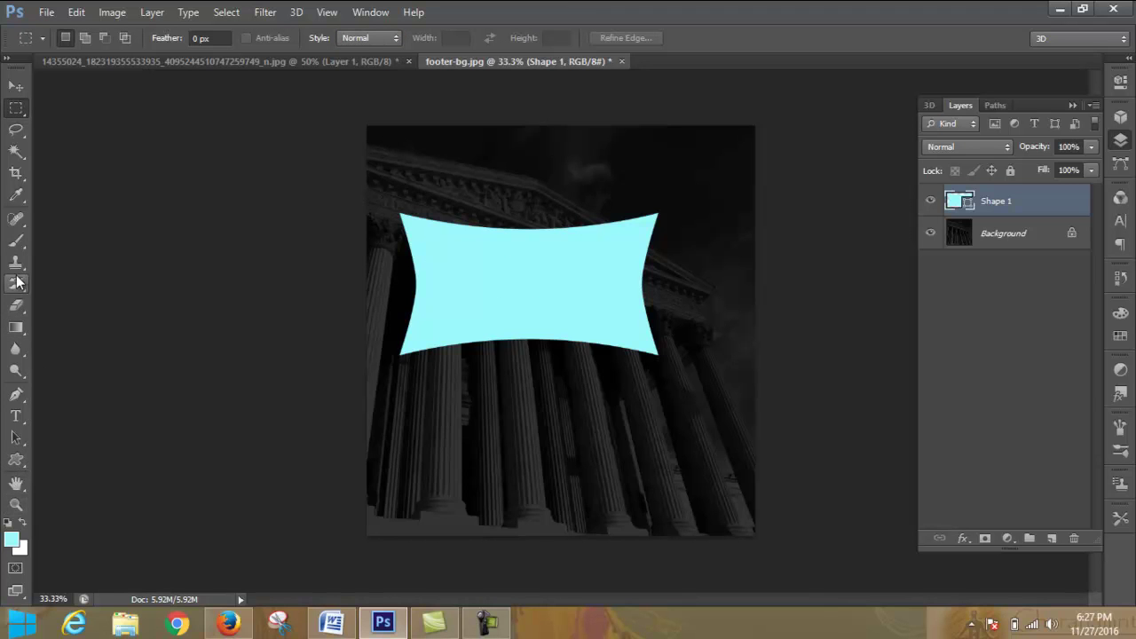
{"action": "left_click", "coordinate": [17, 327]}
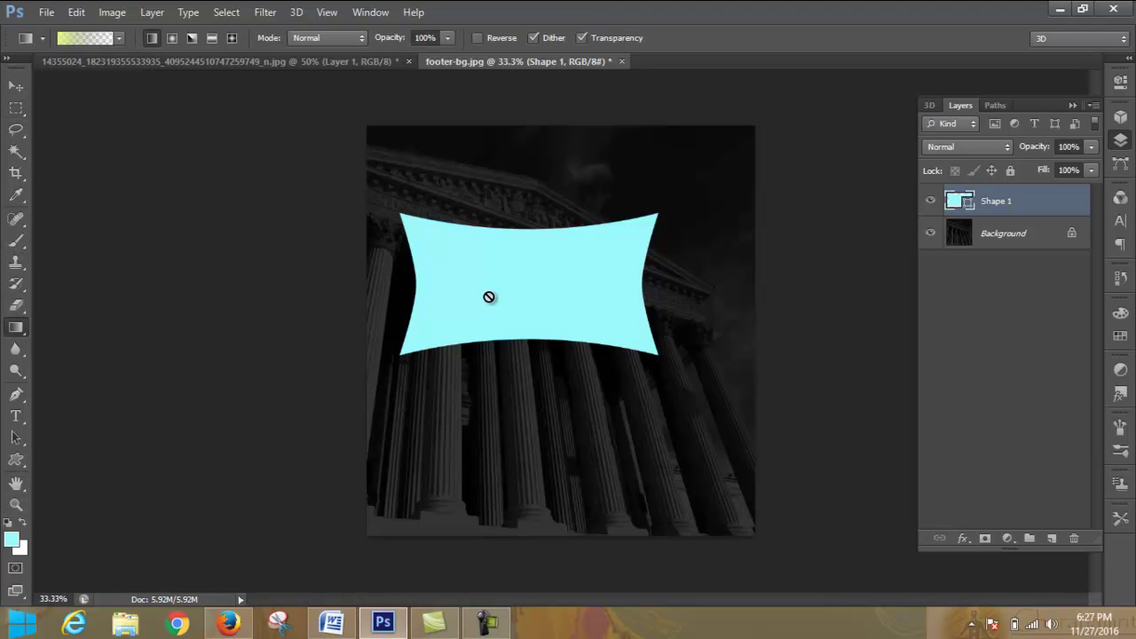
{"action": "left_click", "coordinate": [488, 273]}
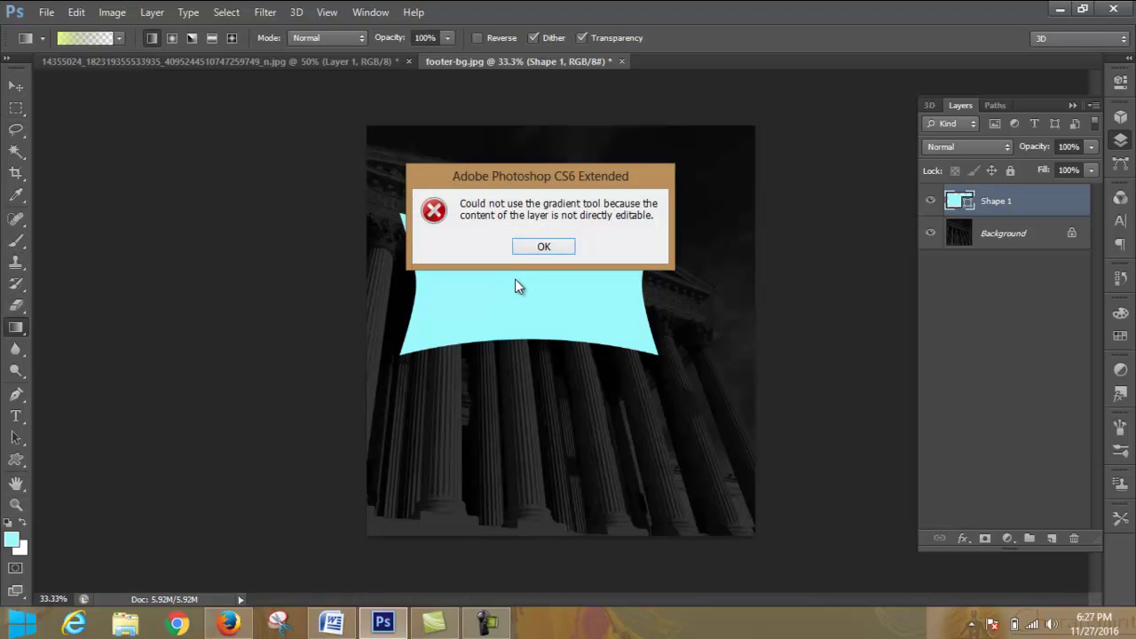
{"action": "left_click", "coordinate": [549, 246]}
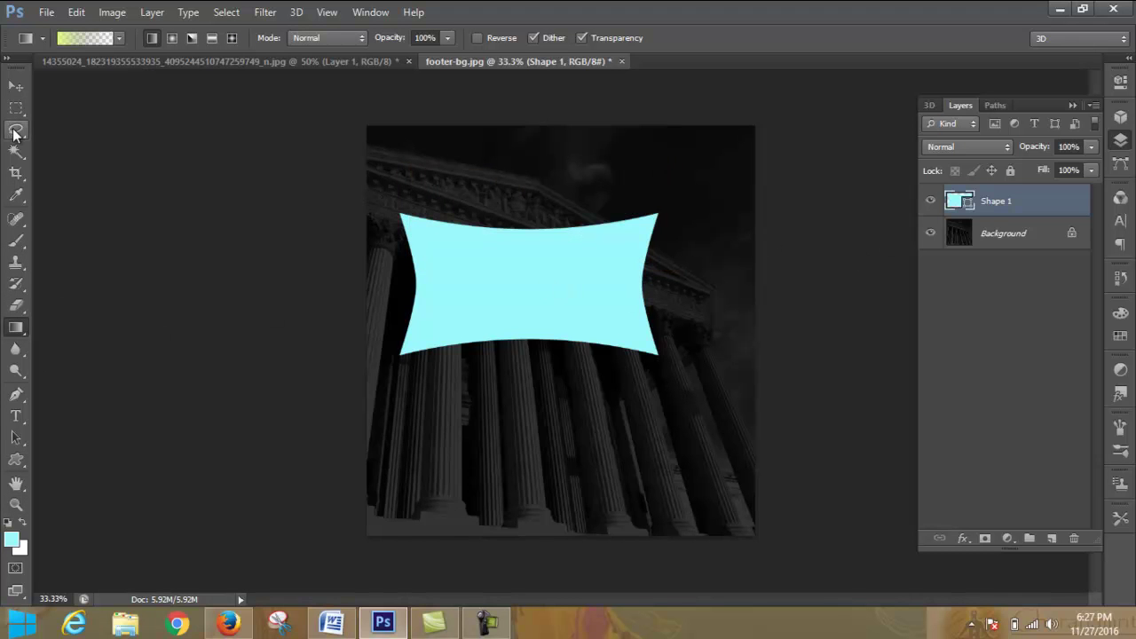
Step: Set the foreground color to yellow fedd02 and fill Shape 1 with it
{"action": "left_click", "coordinate": [14, 540]}
{"action": "left_click_drag", "start_coordinate": [626, 420], "coordinate": [627, 419]}
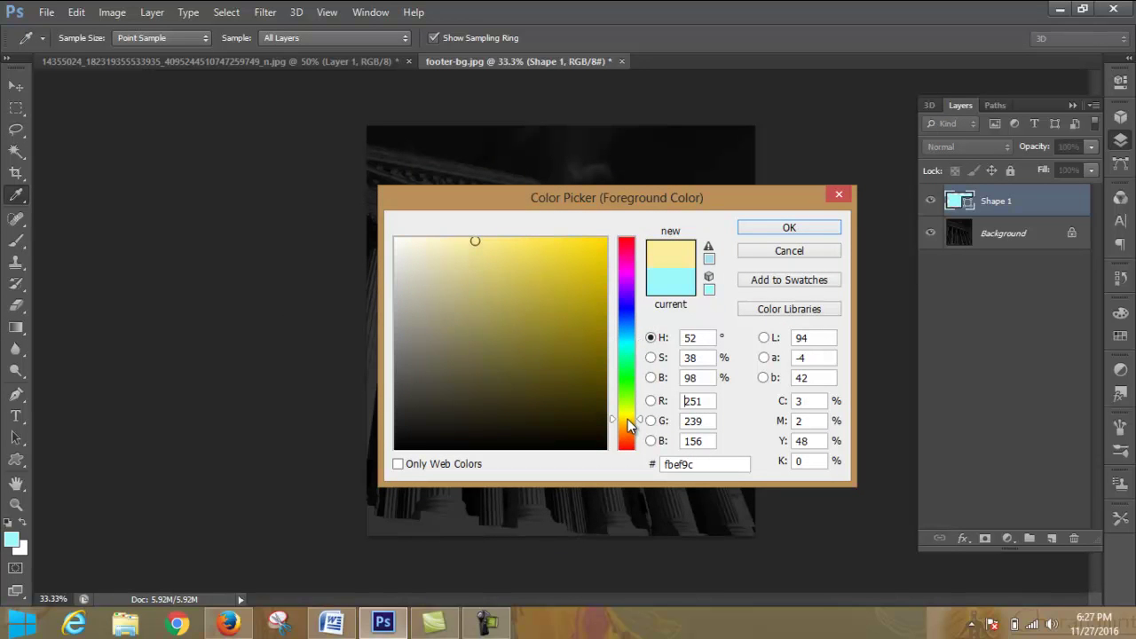
{"action": "left_click", "coordinate": [604, 240]}
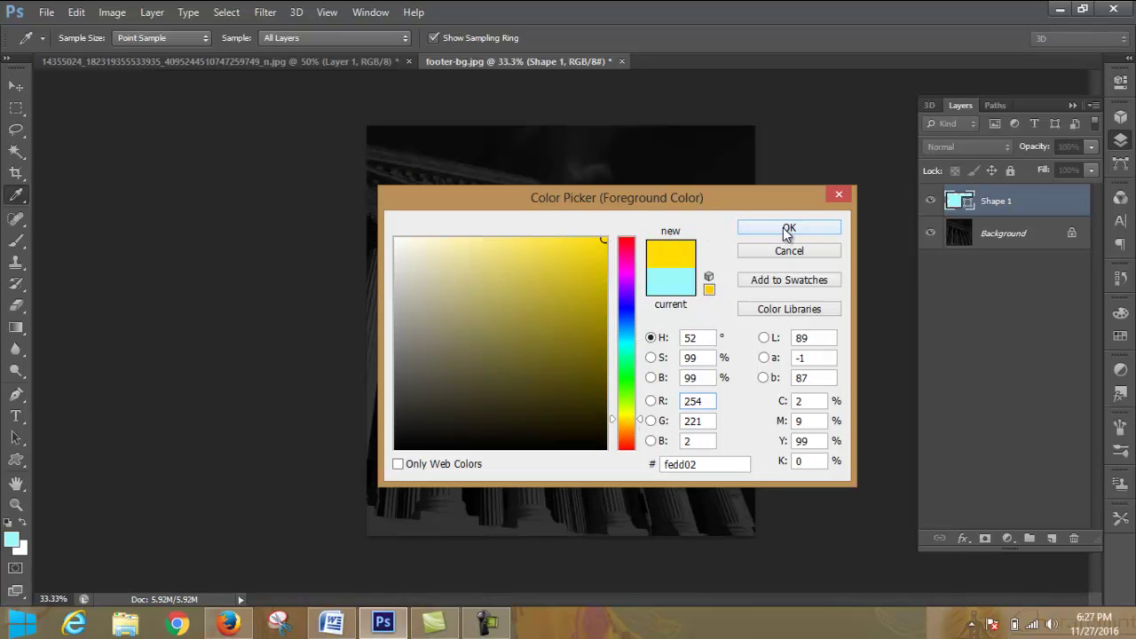
{"action": "left_click", "coordinate": [772, 231]}
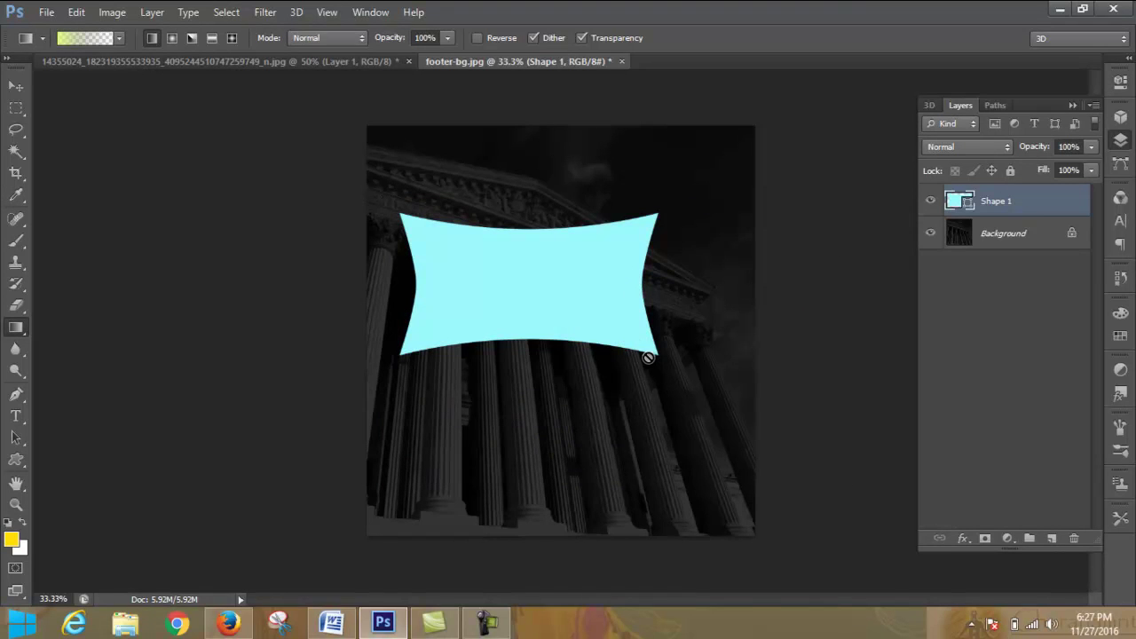
{"action": "key", "text": "alt+BackSpace"}
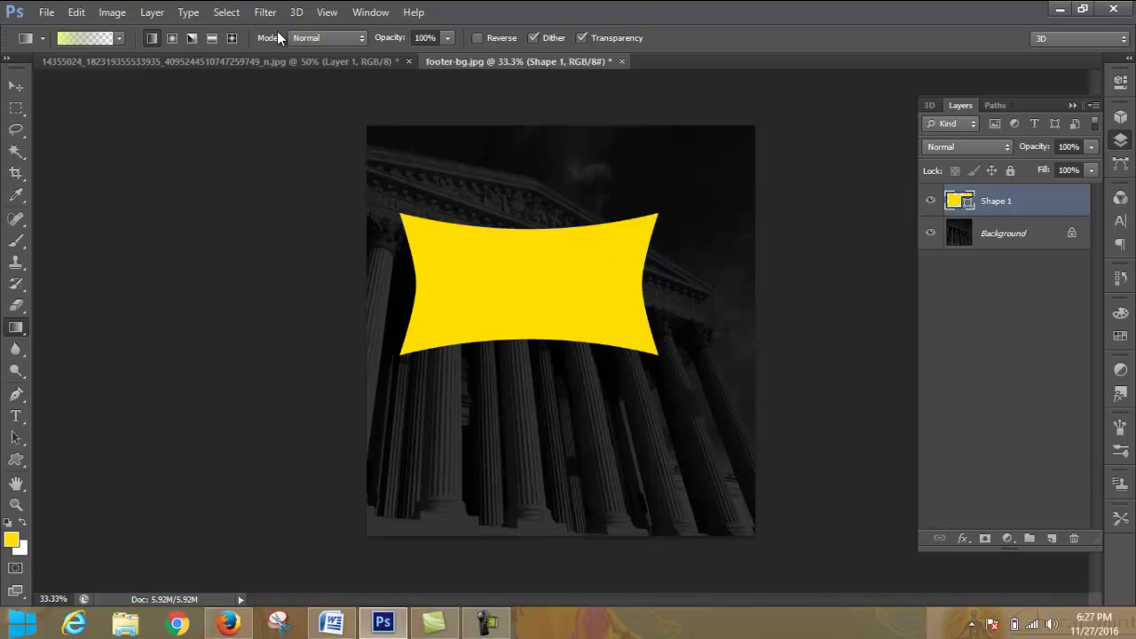
{"action": "left_click", "coordinate": [227, 12]}
{"action": "left_click", "coordinate": [242, 13]}
{"action": "left_click", "coordinate": [242, 13]}
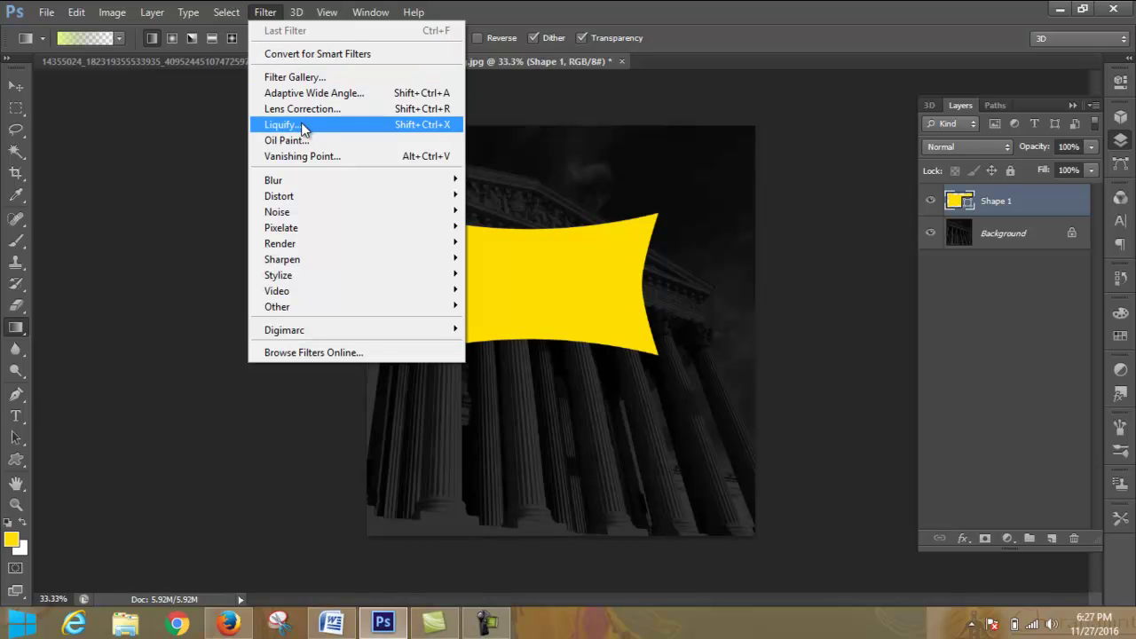
{"action": "left_click", "coordinate": [890, 219]}
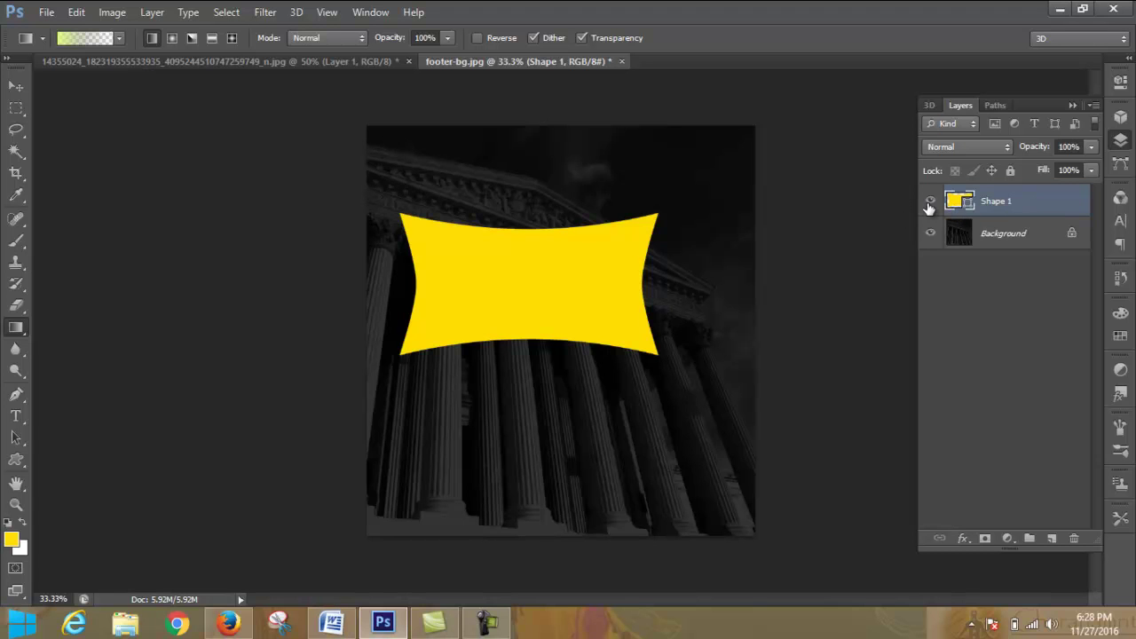
Step: Change Shape 1's solid fill color to bright green 1afe02 from its layer thumbnail
{"action": "double_click", "coordinate": [968, 203]}
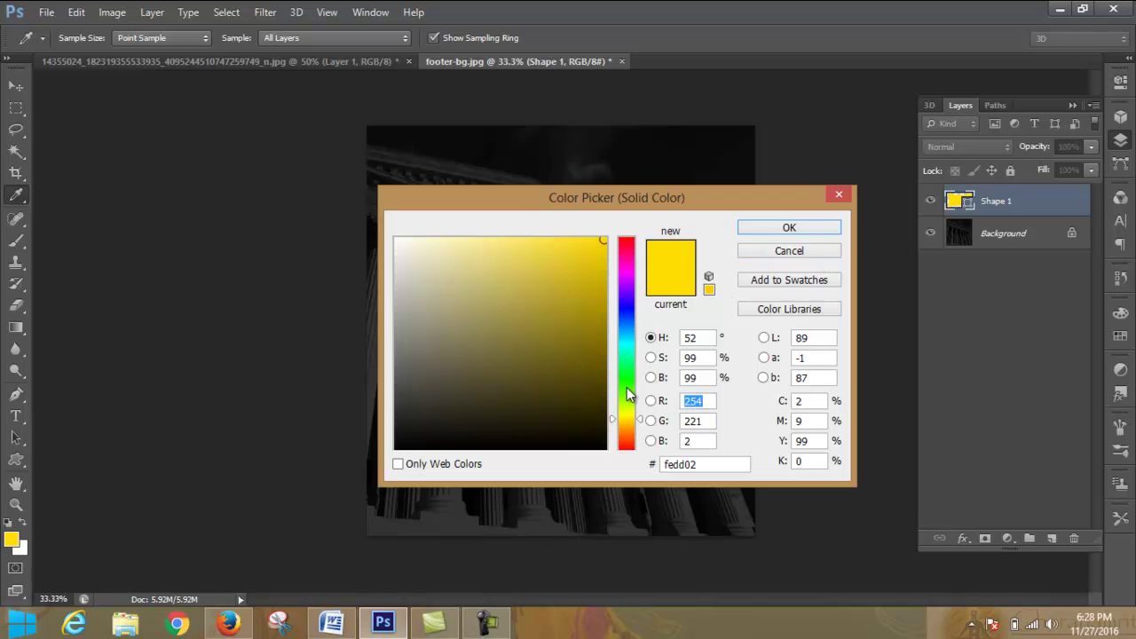
{"action": "left_click_drag", "start_coordinate": [626, 390], "coordinate": [627, 382]}
{"action": "left_click", "coordinate": [788, 228]}
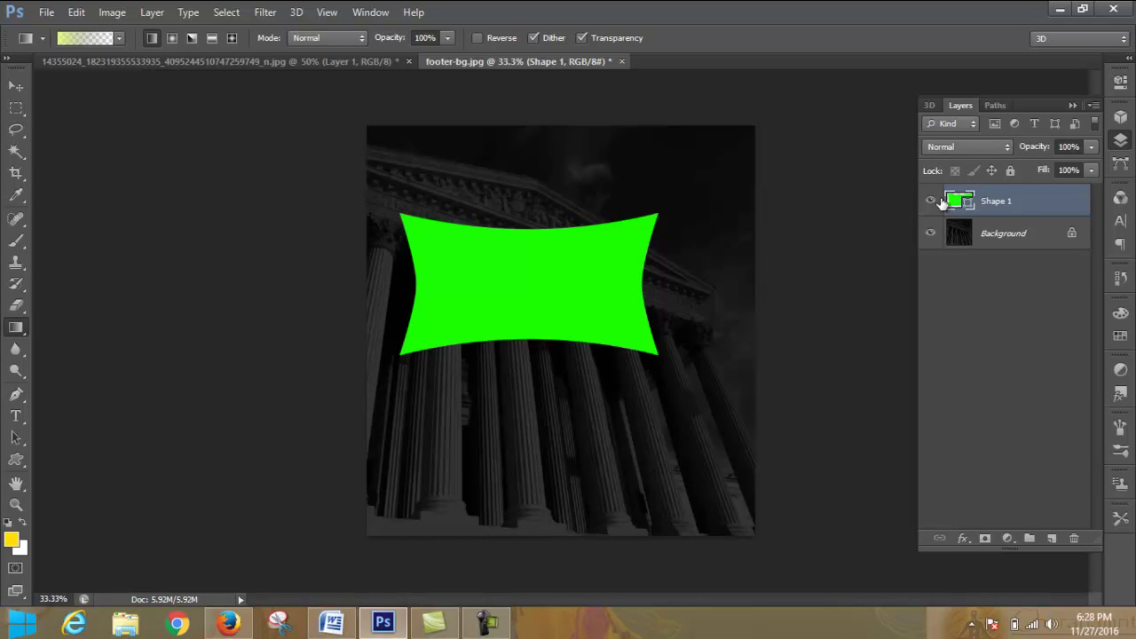
{"action": "double_click", "coordinate": [967, 205]}
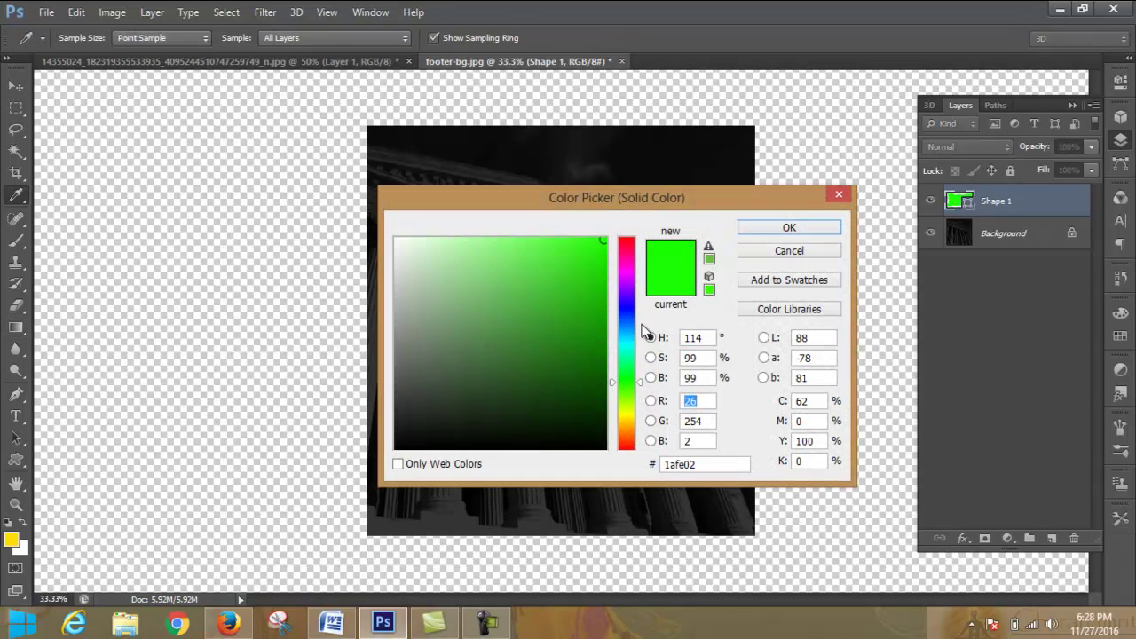
{"action": "left_click", "coordinate": [788, 227]}
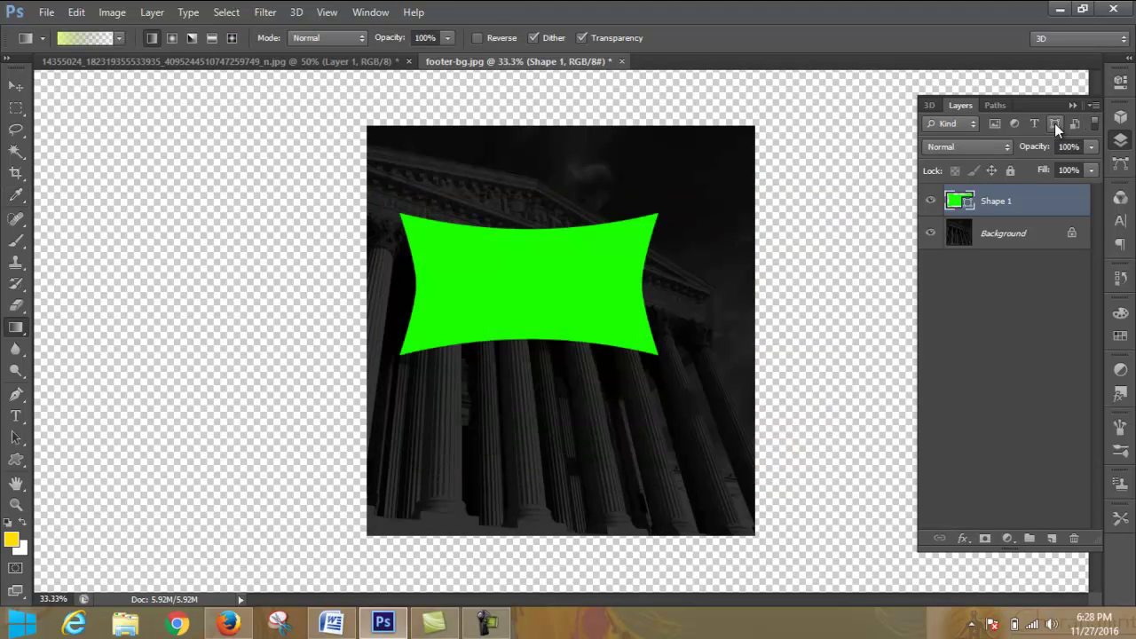
Step: Filter the layer list to shape layers only and remove the filter again
{"action": "left_click", "coordinate": [1054, 124]}
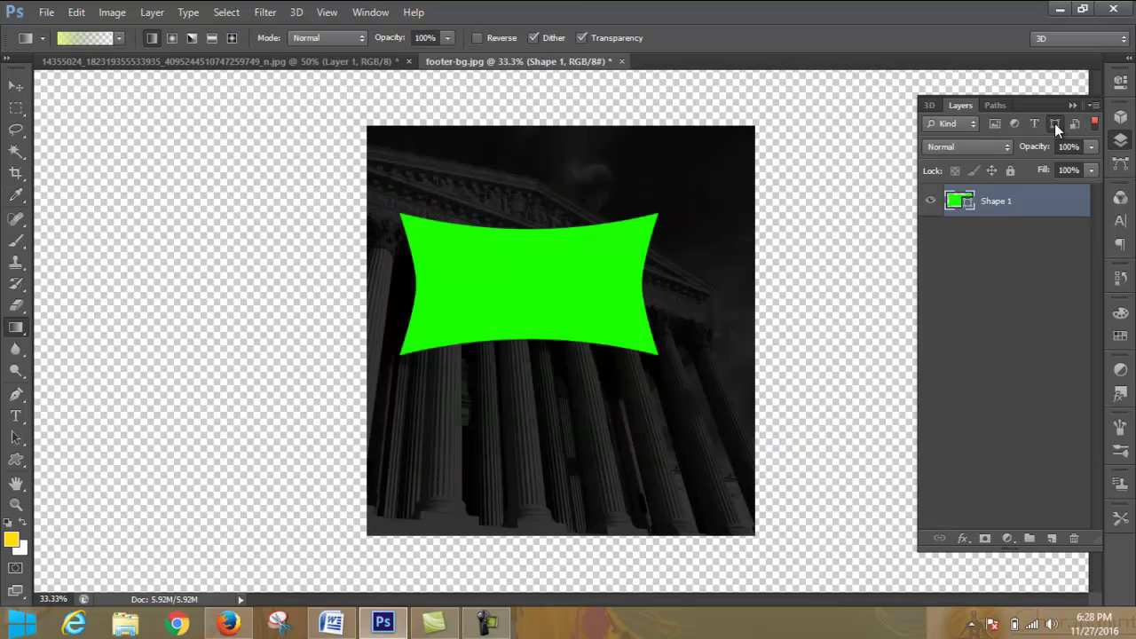
{"action": "left_click", "coordinate": [1054, 123]}
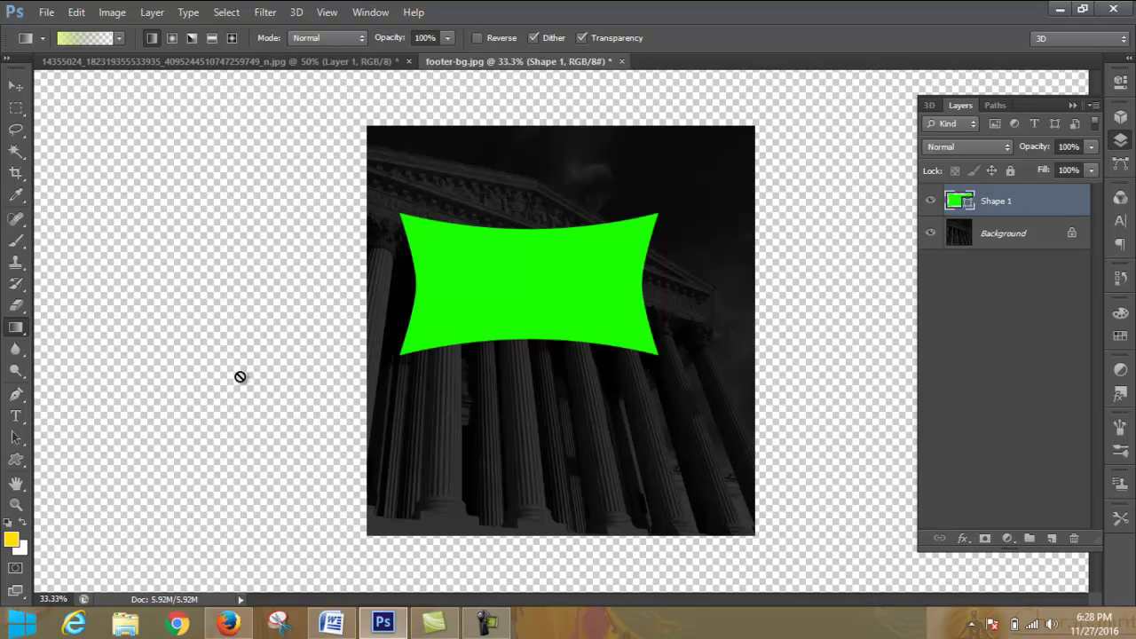
Step: Try to select the green shape's area with the Magic Wand at a tolerance of 32
{"action": "left_click", "coordinate": [15, 153]}
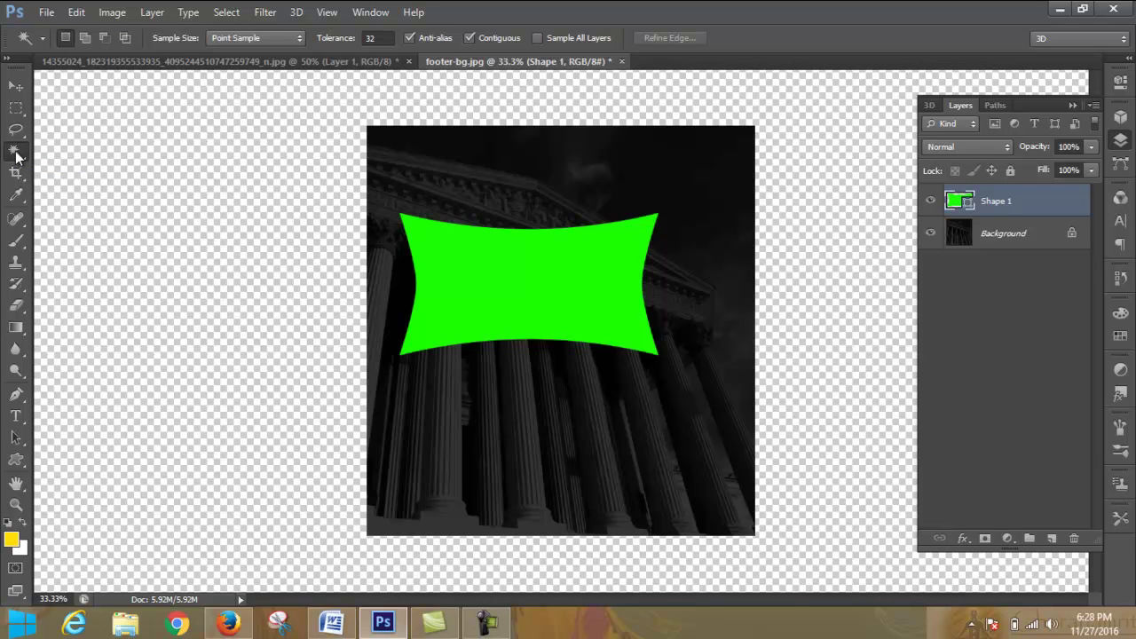
{"action": "left_click", "coordinate": [512, 270]}
{"action": "left_click", "coordinate": [541, 244]}
{"action": "left_click", "coordinate": [123, 11]}
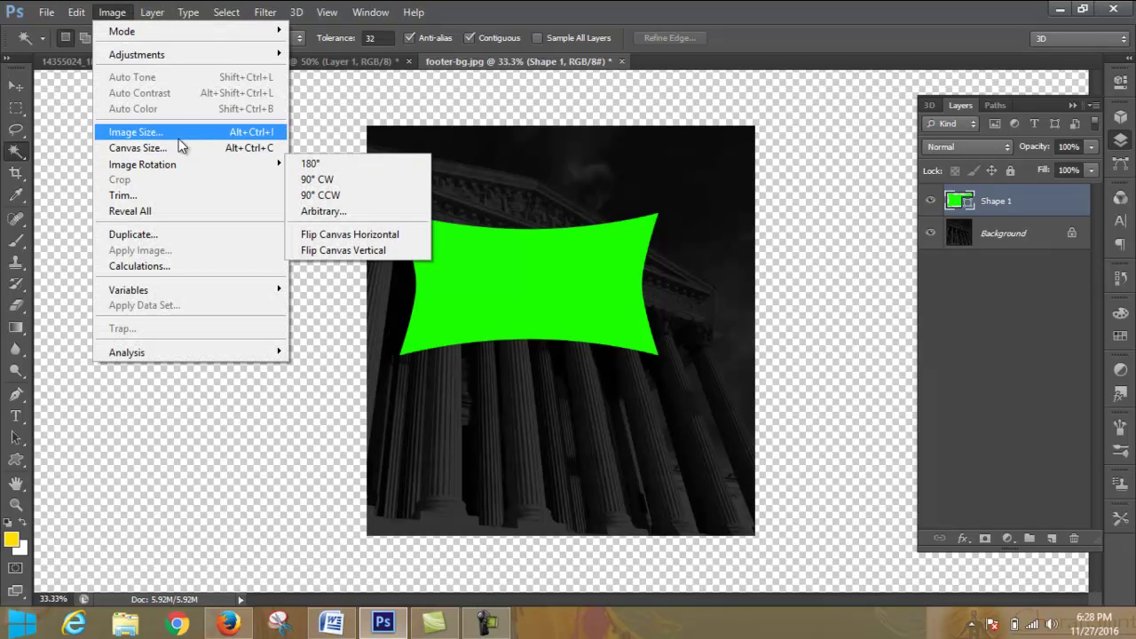
{"action": "mouse_move", "coordinate": [152, 12]}
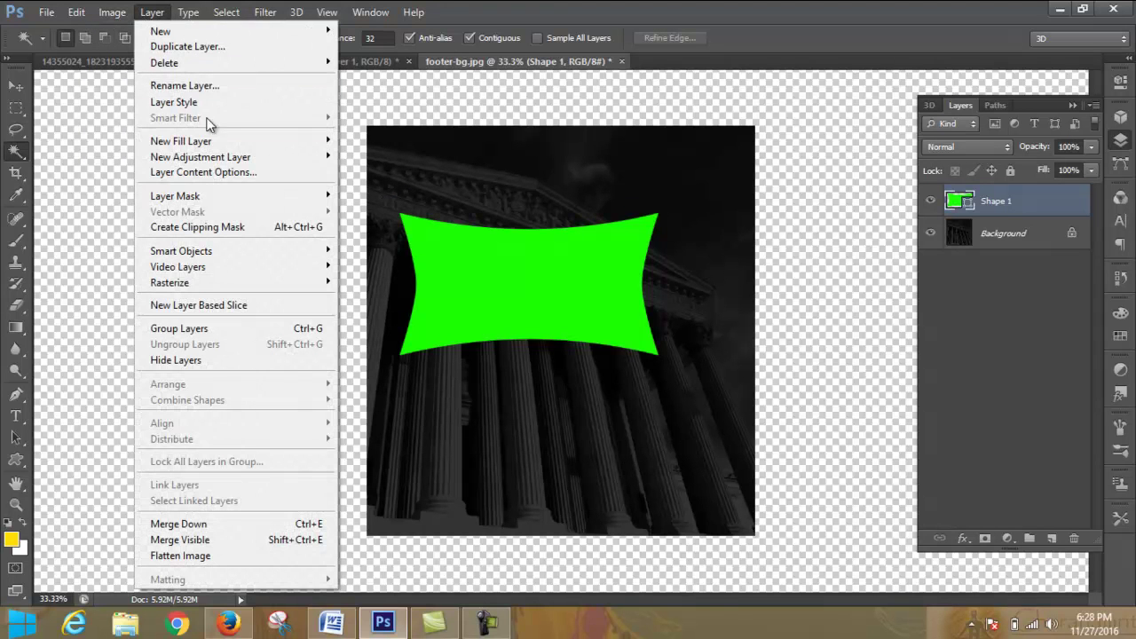
{"action": "left_click", "coordinate": [587, 147]}
{"action": "key", "text": "Return"}
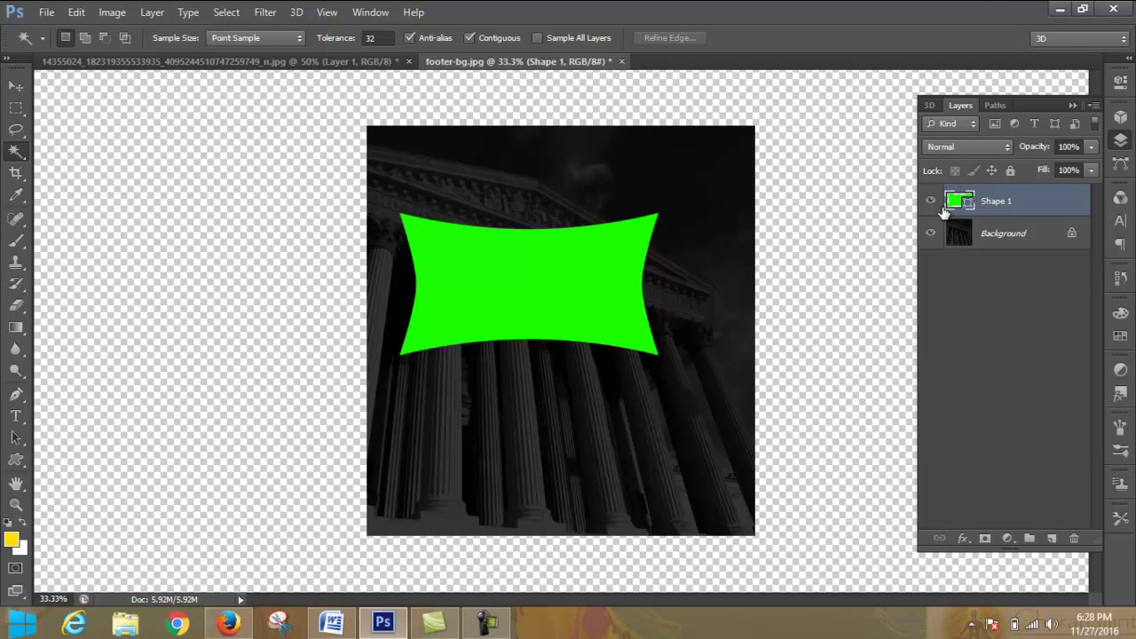
Step: Try a black-to-white linear Gradient Overlay at 90° on Shape 1 and discard the layer style
{"action": "right_click", "coordinate": [984, 202]}
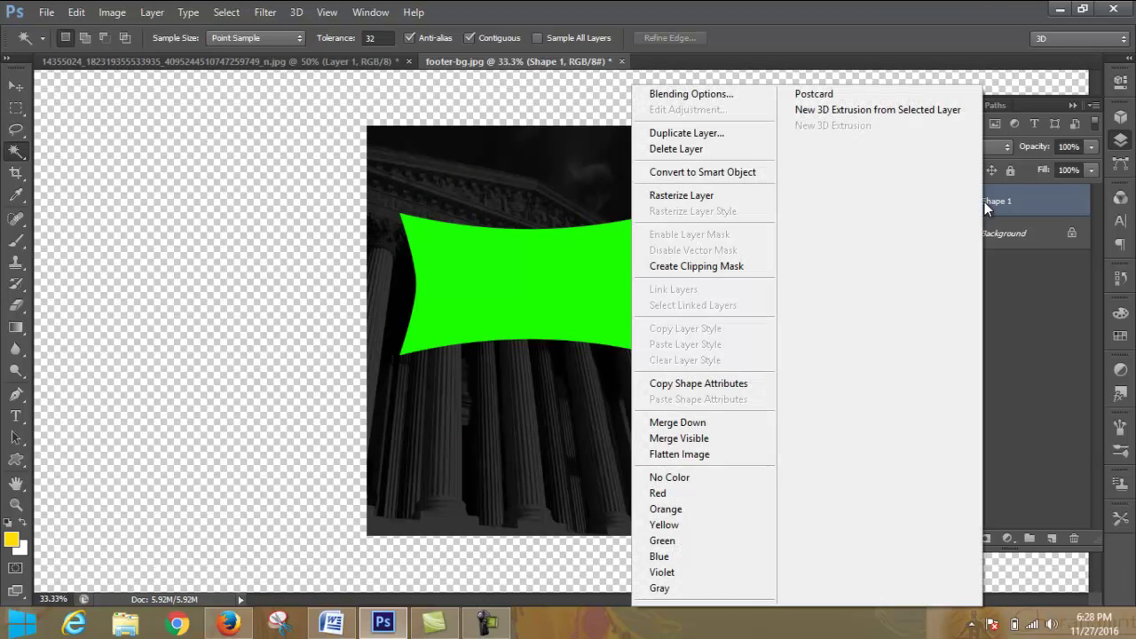
{"action": "left_click", "coordinate": [735, 96]}
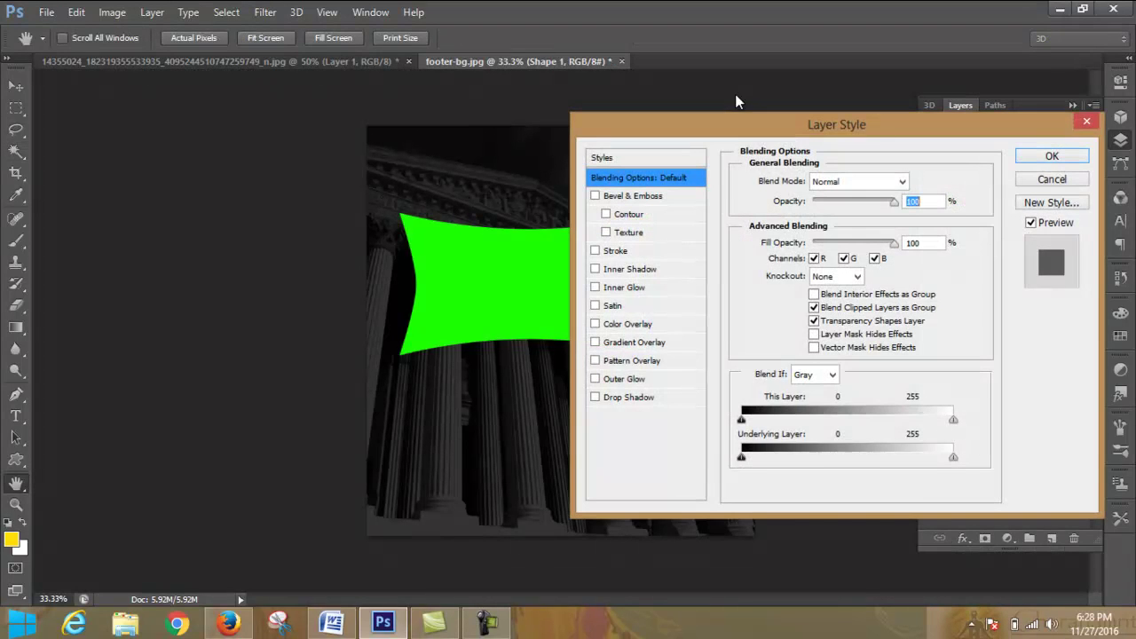
{"action": "left_click_drag", "start_coordinate": [843, 133], "coordinate": [460, 181]}
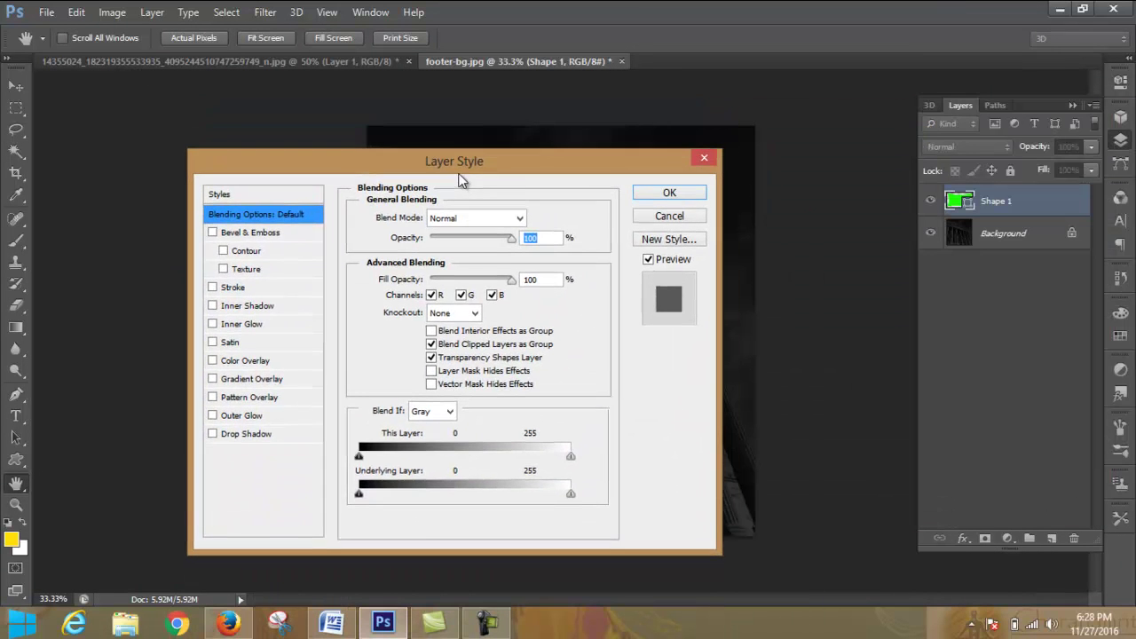
{"action": "left_click", "coordinate": [214, 379]}
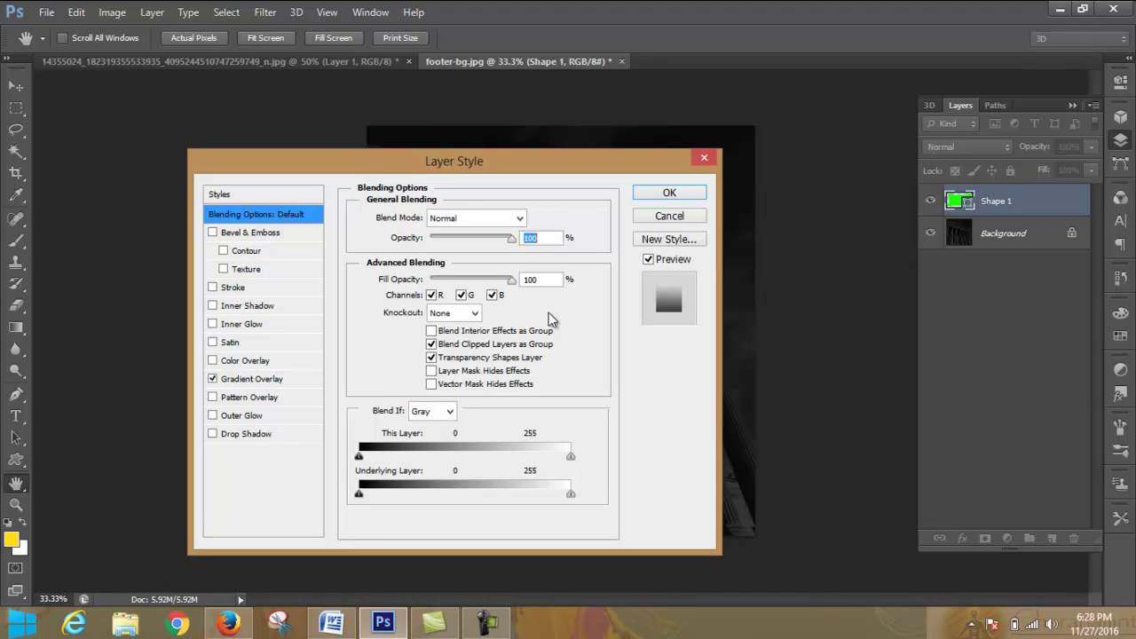
{"action": "left_click", "coordinate": [259, 379]}
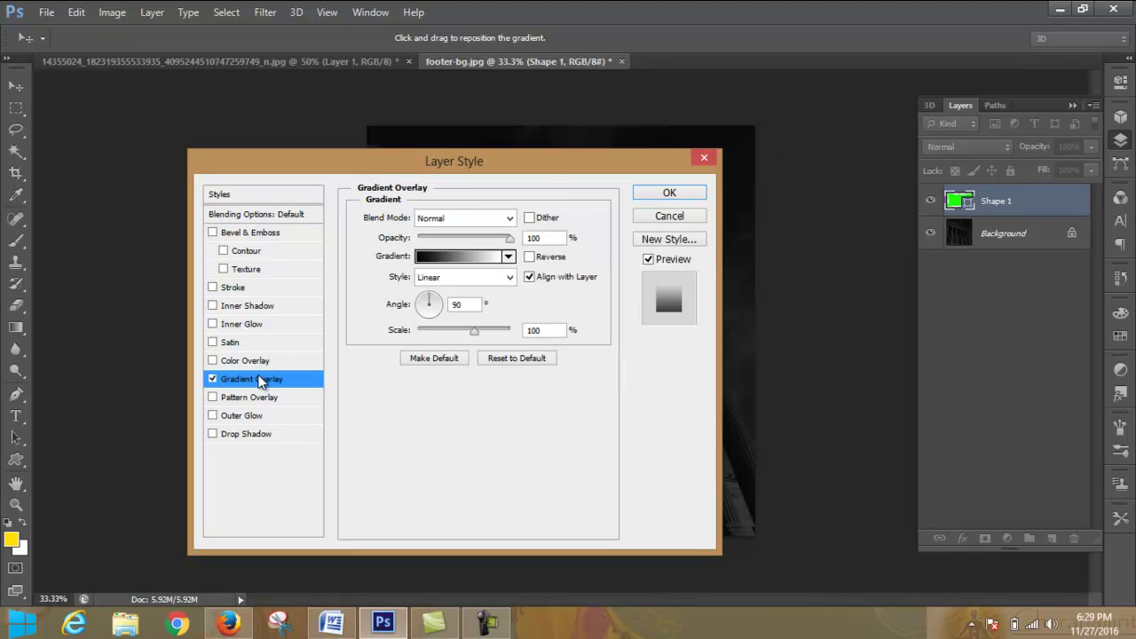
{"action": "left_click_drag", "start_coordinate": [549, 166], "coordinate": [673, 384]}
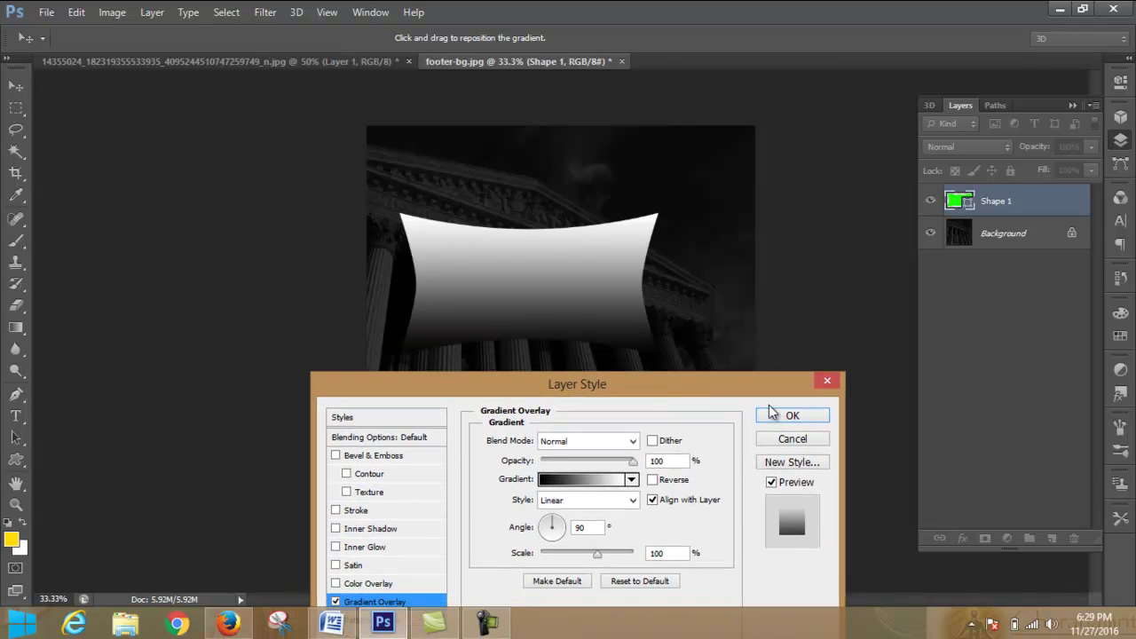
{"action": "left_click", "coordinate": [828, 381]}
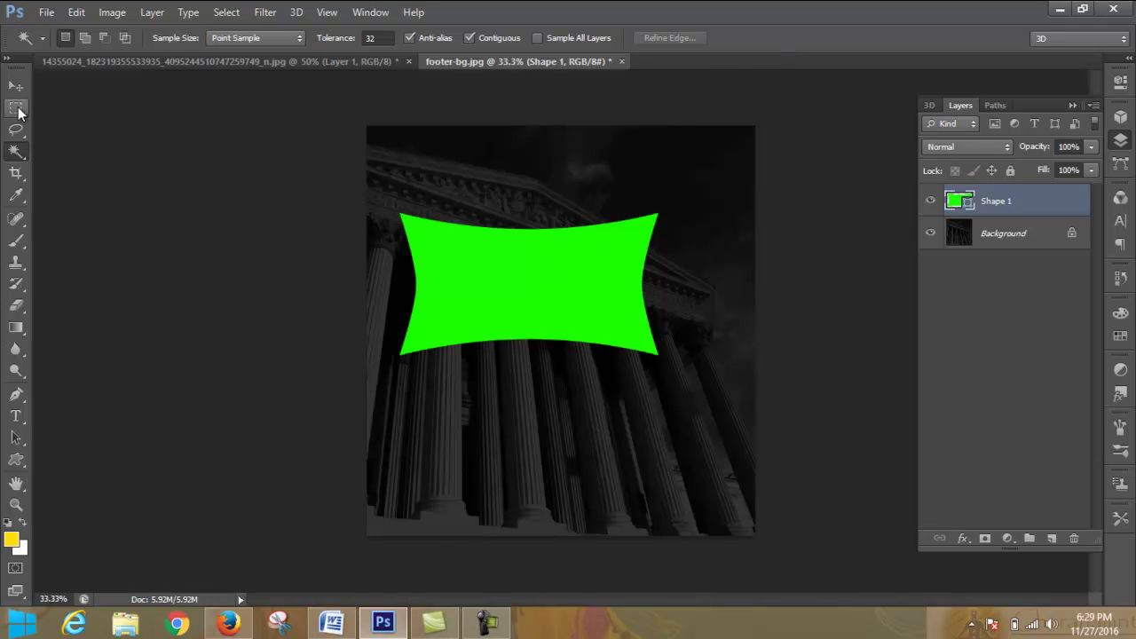
Step: Examine the custom shape library and the stacking-order options for Shape 1
{"action": "left_click", "coordinate": [24, 468]}
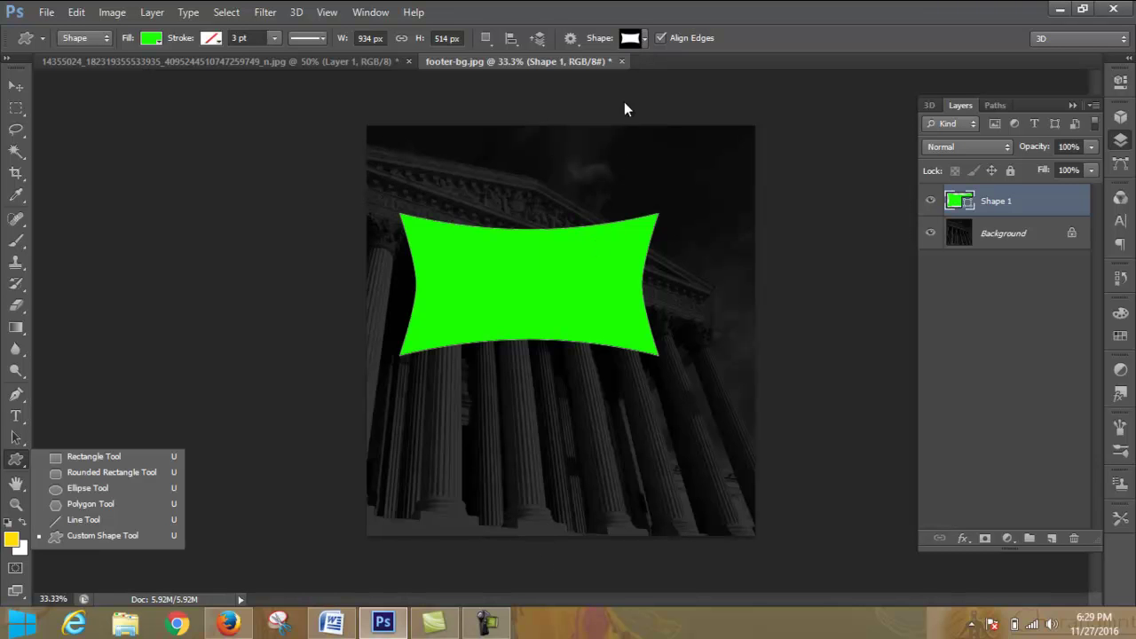
{"action": "left_click", "coordinate": [644, 38]}
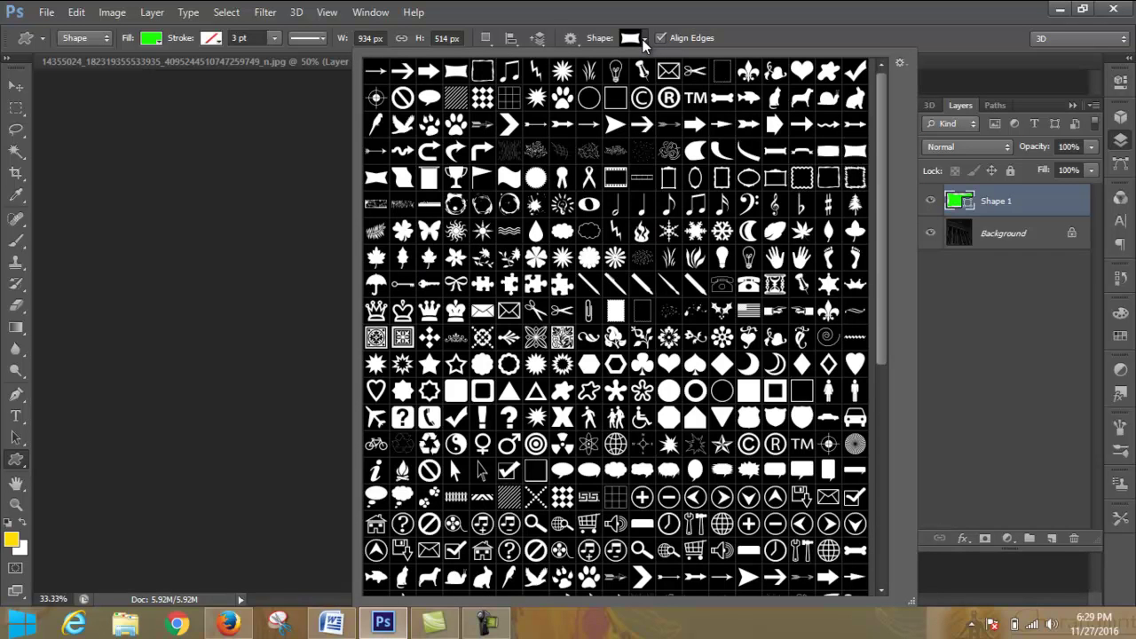
{"action": "left_click", "coordinate": [644, 38]}
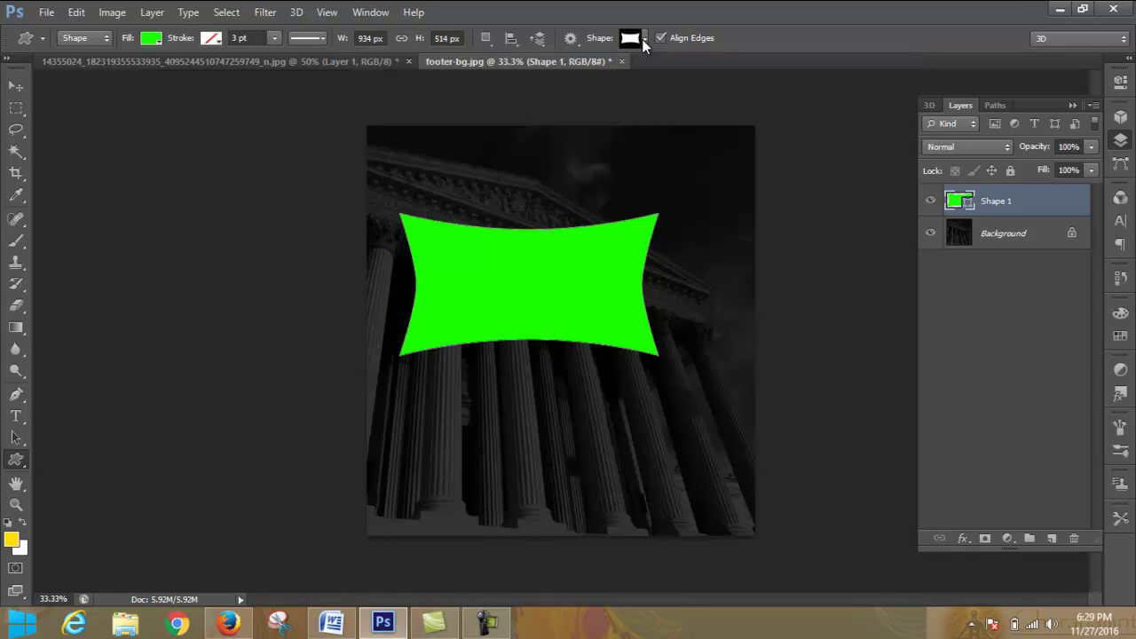
{"action": "left_click", "coordinate": [539, 38]}
{"action": "left_click", "coordinate": [541, 41]}
{"action": "left_click", "coordinate": [541, 42]}
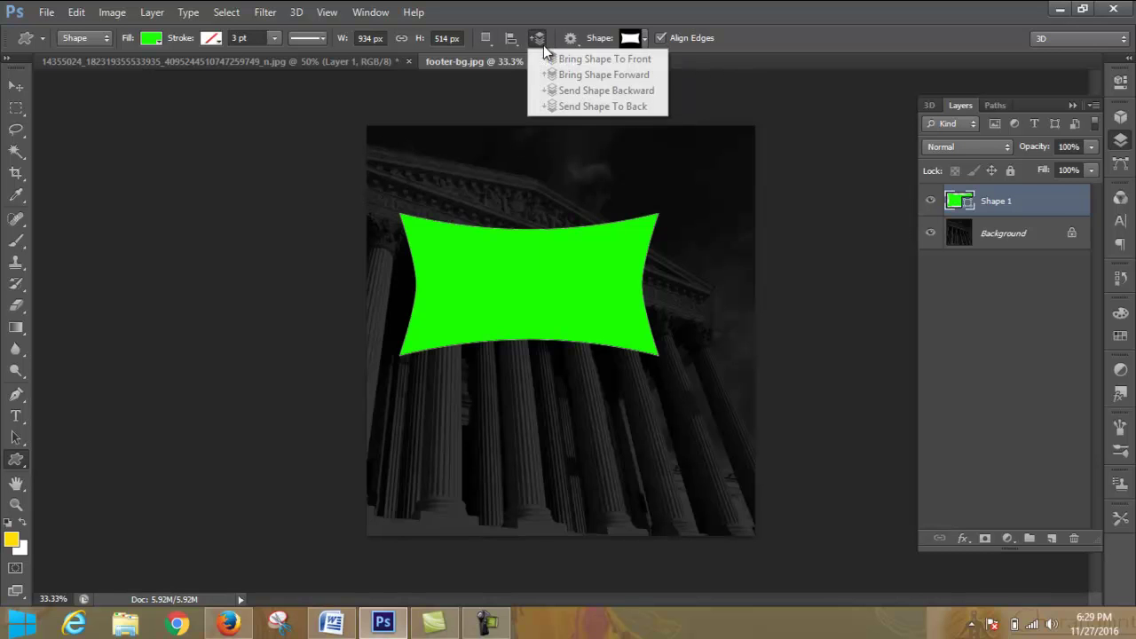
{"action": "left_click", "coordinate": [1010, 197]}
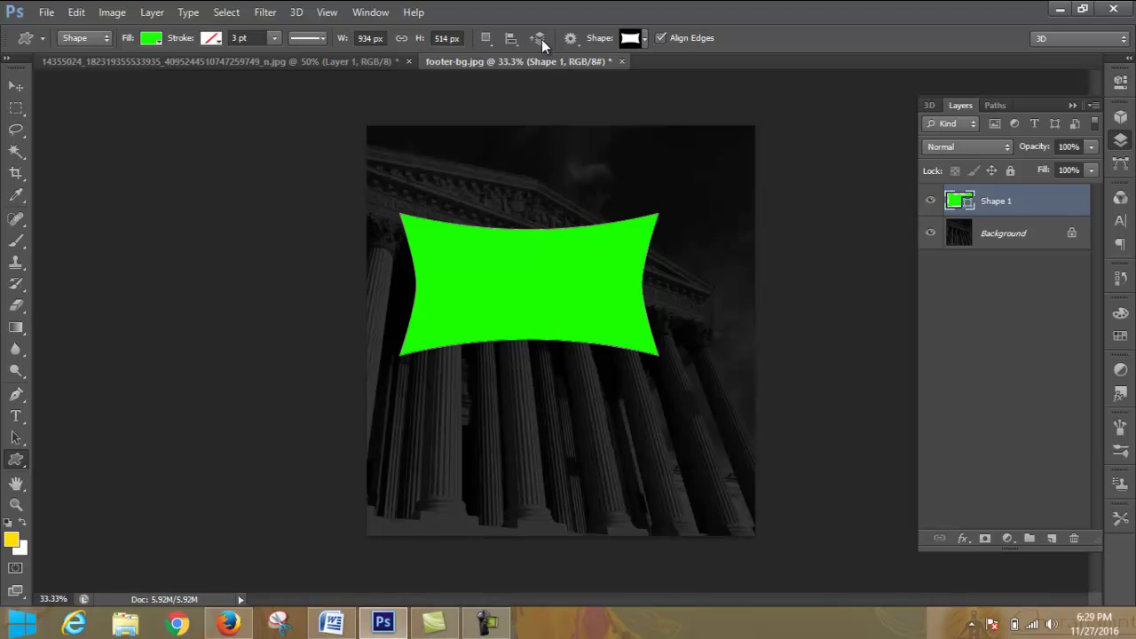
Step: Draw a green crescent-like custom shape about 208 × 211 px above Shape 1
{"action": "left_click", "coordinate": [642, 39]}
{"action": "left_click", "coordinate": [694, 150]}
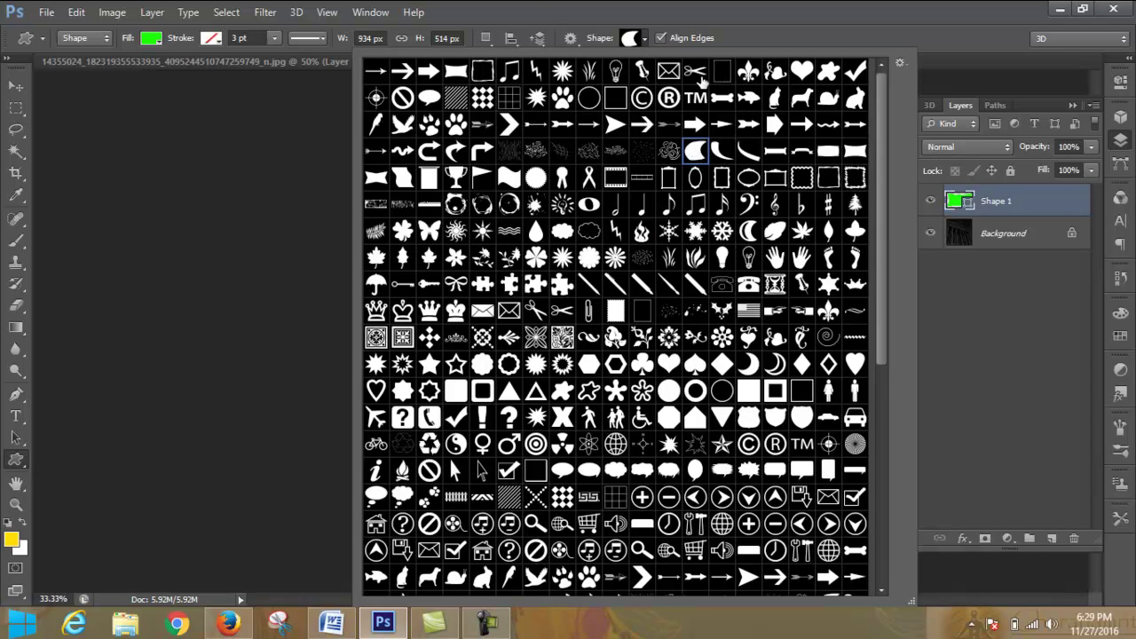
{"action": "left_click", "coordinate": [643, 39]}
{"action": "left_click_drag", "start_coordinate": [471, 149], "coordinate": [530, 210]}
Step: Draw a green curved horn custom shape about 502 × 391 px across the right end of Shape 1
{"action": "left_click", "coordinate": [642, 37]}
{"action": "left_click", "coordinate": [720, 151]}
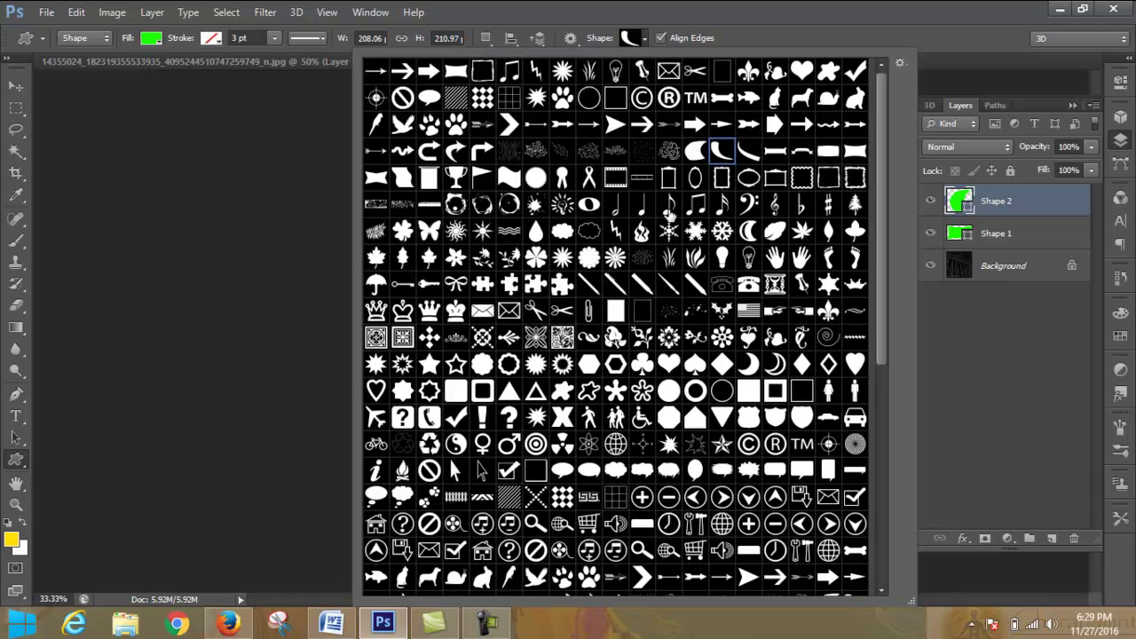
{"action": "left_click", "coordinate": [732, 41]}
{"action": "left_click_drag", "start_coordinate": [581, 201], "coordinate": [708, 309]}
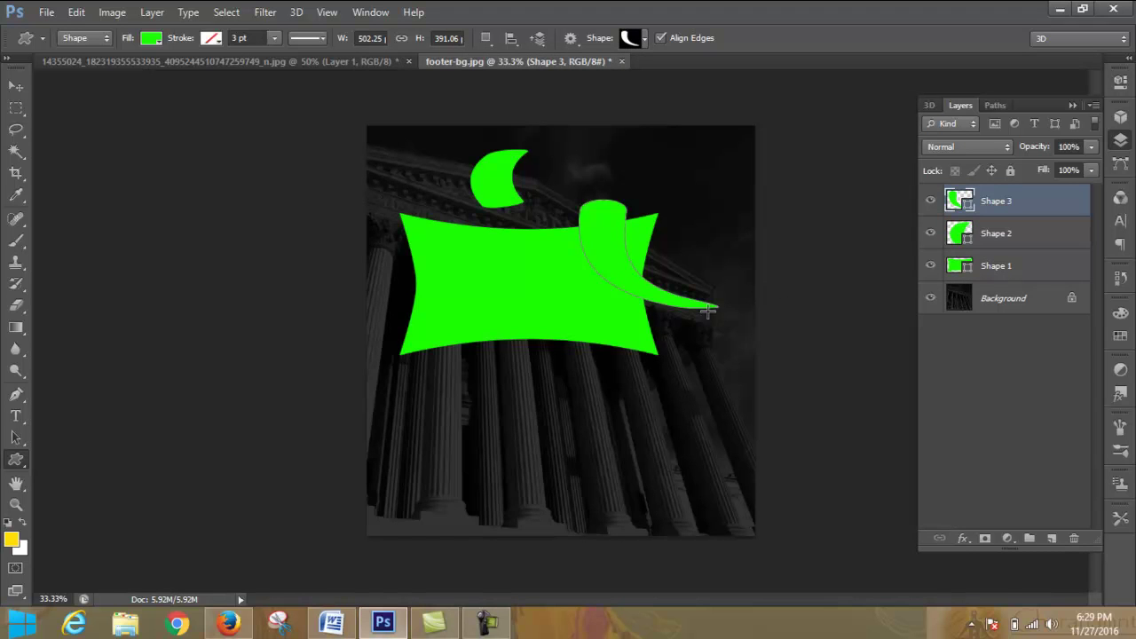
Step: Draw a green arrowhead custom shape about 714 × 654 px below Shape 1 and move it up to overlap Shape 1
{"action": "left_click", "coordinate": [643, 42]}
{"action": "left_click", "coordinate": [616, 124]}
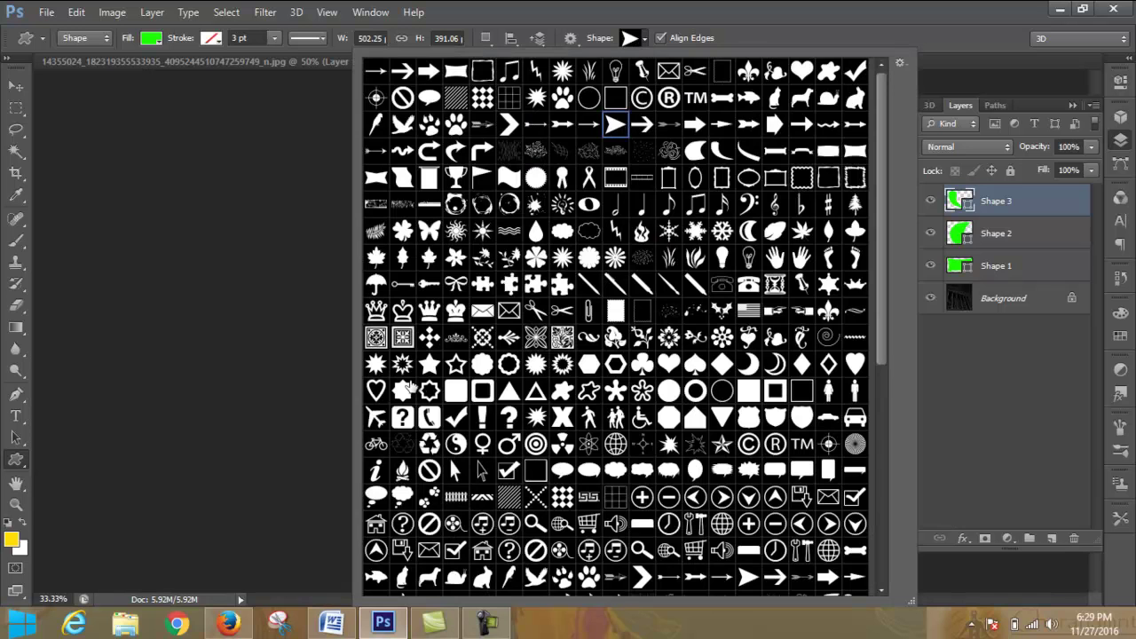
{"action": "left_click", "coordinate": [645, 38]}
{"action": "left_click_drag", "start_coordinate": [435, 350], "coordinate": [628, 528]}
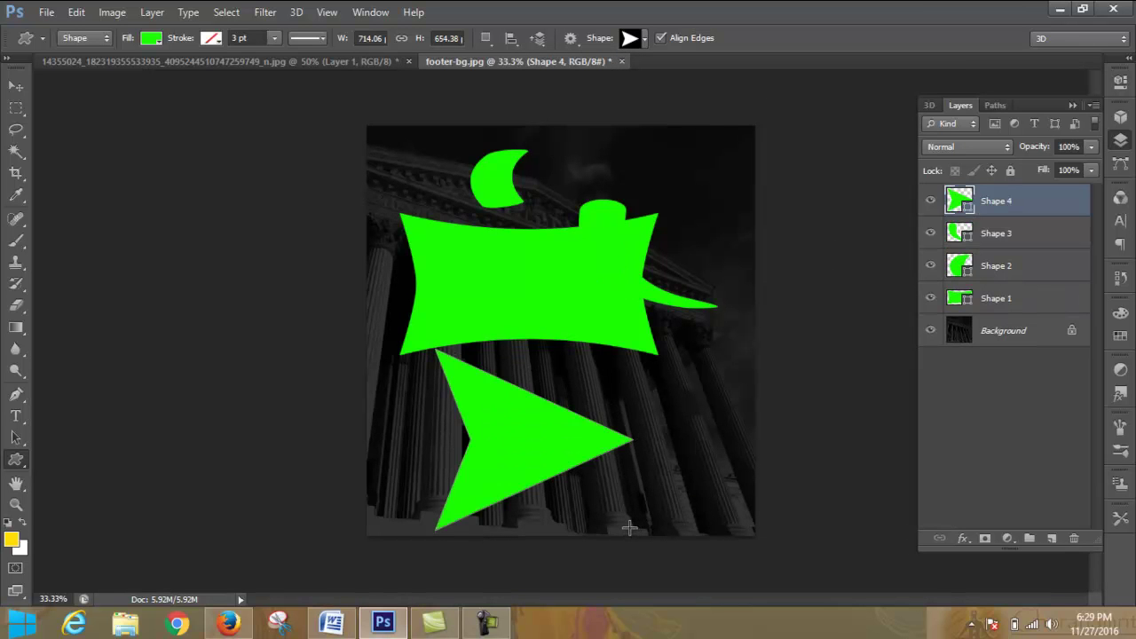
{"action": "left_click", "coordinate": [19, 84]}
{"action": "left_click_drag", "start_coordinate": [550, 450], "coordinate": [549, 370]}
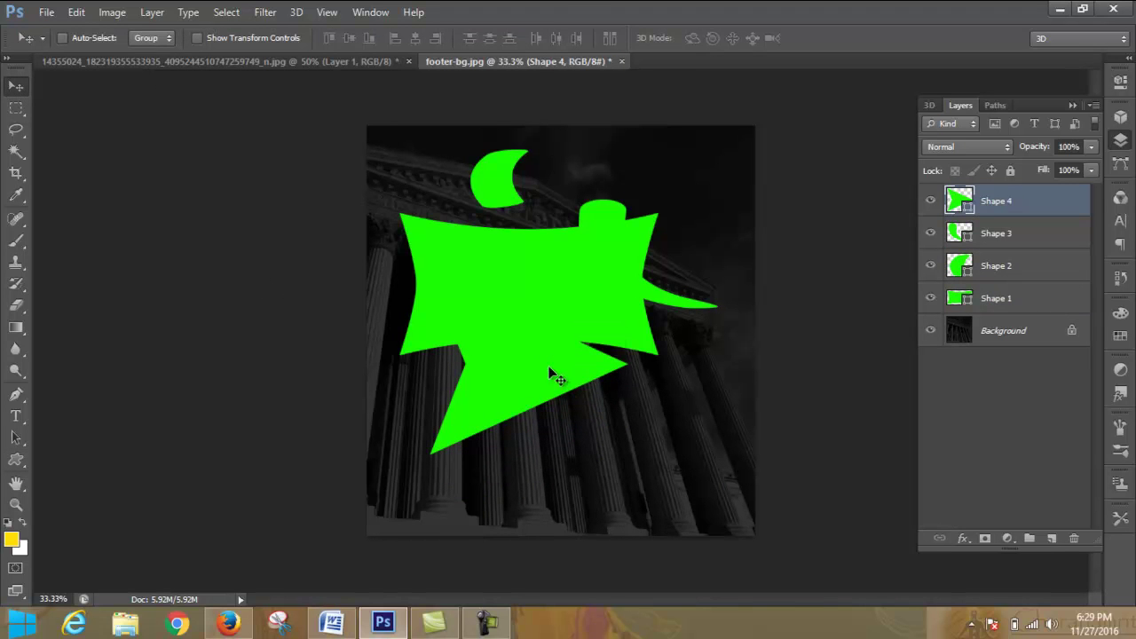
Step: Change the solid fill color of the arrowhead, Shape 4, to brownish orange b85c1e
{"action": "left_click", "coordinate": [971, 240]}
{"action": "double_click", "coordinate": [966, 204]}
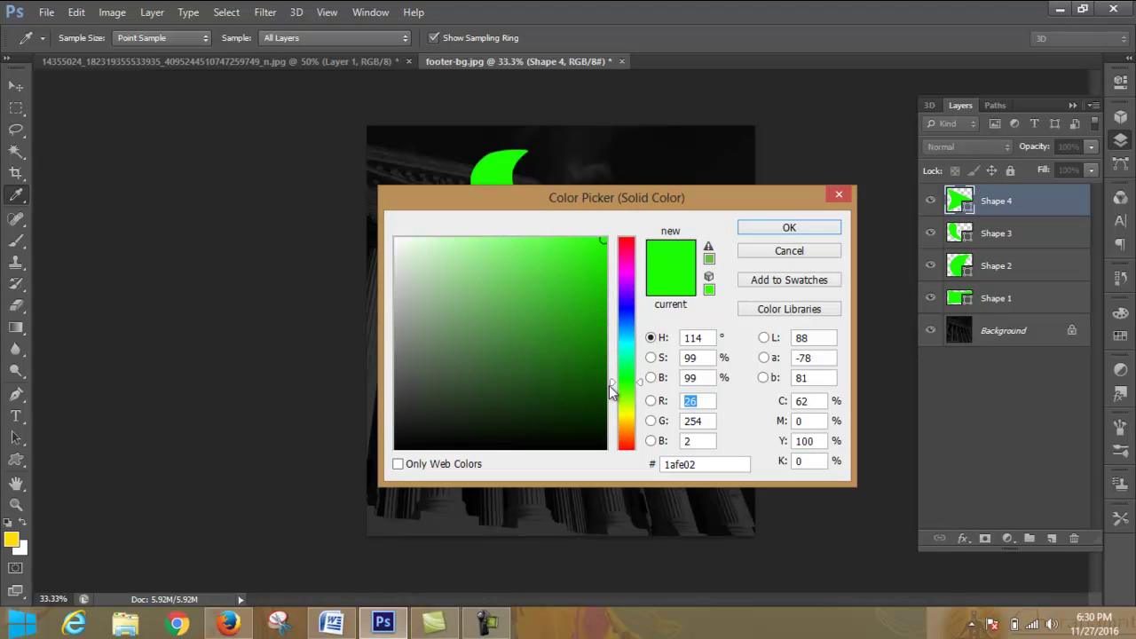
{"action": "left_click", "coordinate": [626, 435]}
{"action": "left_click", "coordinate": [571, 297]}
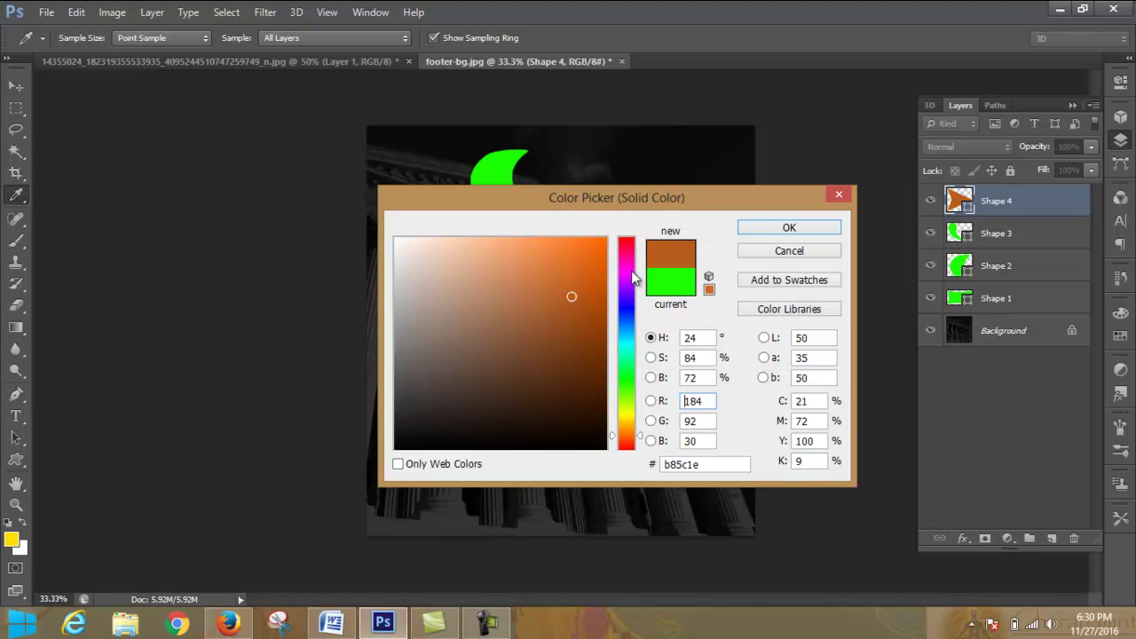
{"action": "left_click", "coordinate": [783, 231]}
Step: Change the solid fill color of the curved horn, Shape 3, to bright cyan
{"action": "left_click", "coordinate": [974, 244]}
{"action": "double_click", "coordinate": [970, 240]}
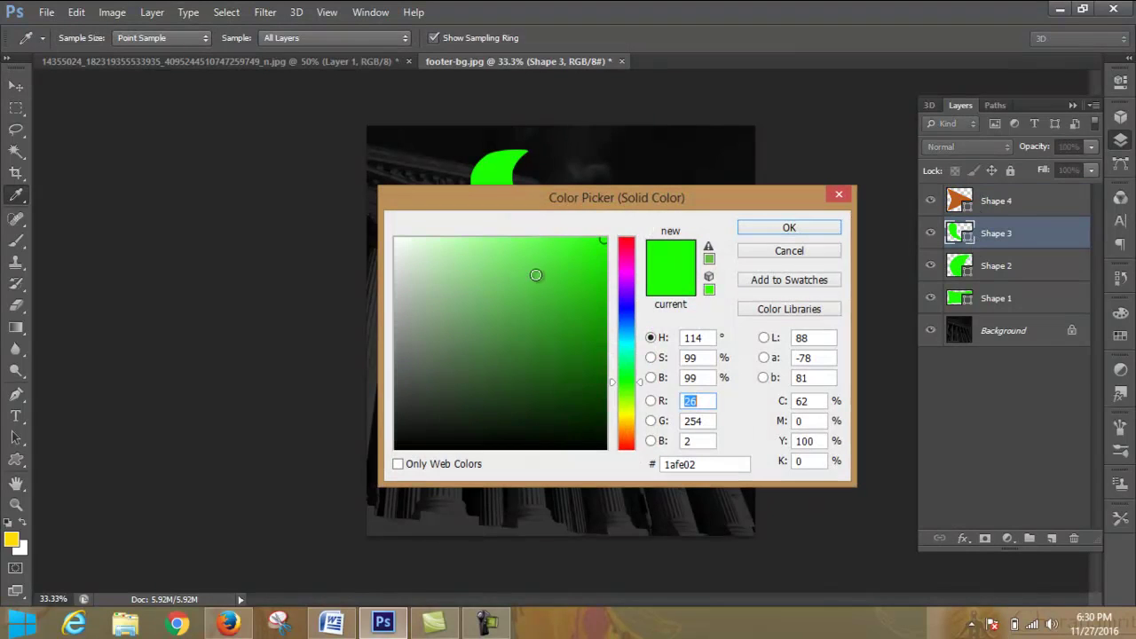
{"action": "left_click", "coordinate": [629, 350]}
{"action": "left_click", "coordinate": [630, 342]}
{"action": "left_click", "coordinate": [598, 256]}
{"action": "left_click", "coordinate": [781, 227]}
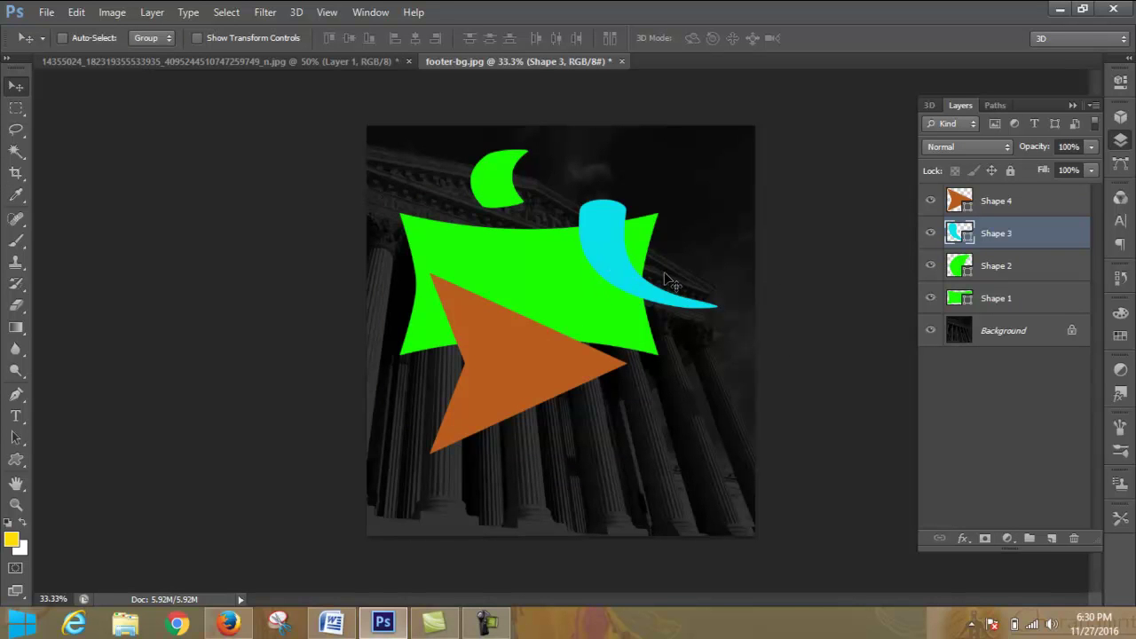
Step: Move Shape 3 below Shape 2 in the layer order and check the shape arrangement options for Shape 2
{"action": "left_click_drag", "start_coordinate": [1035, 233], "coordinate": [1039, 277]}
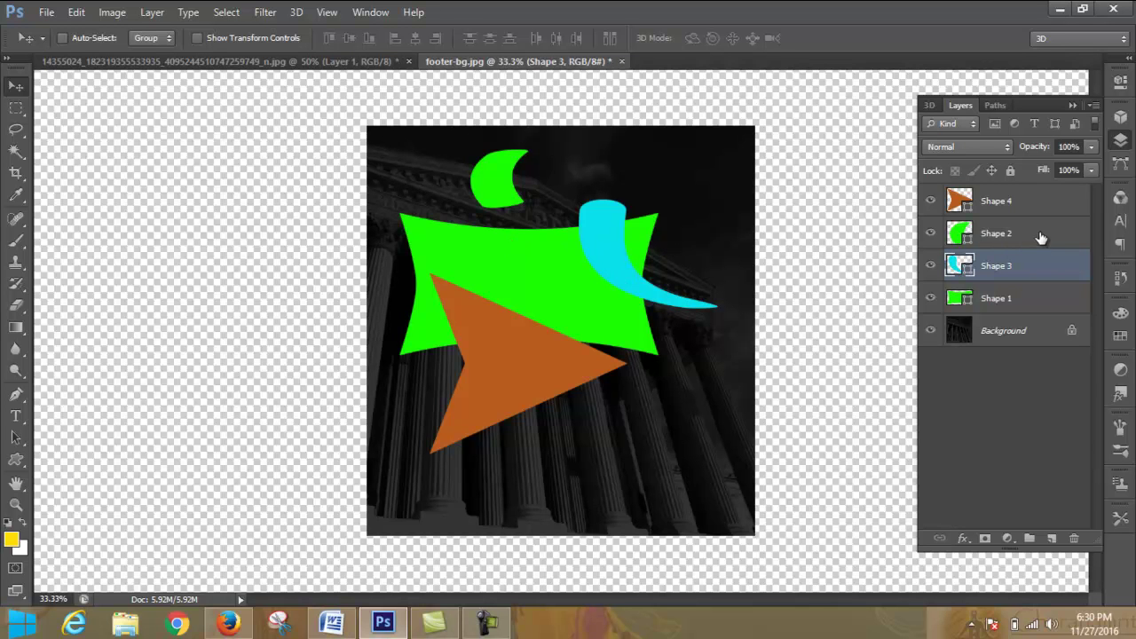
{"action": "left_click", "coordinate": [1038, 232]}
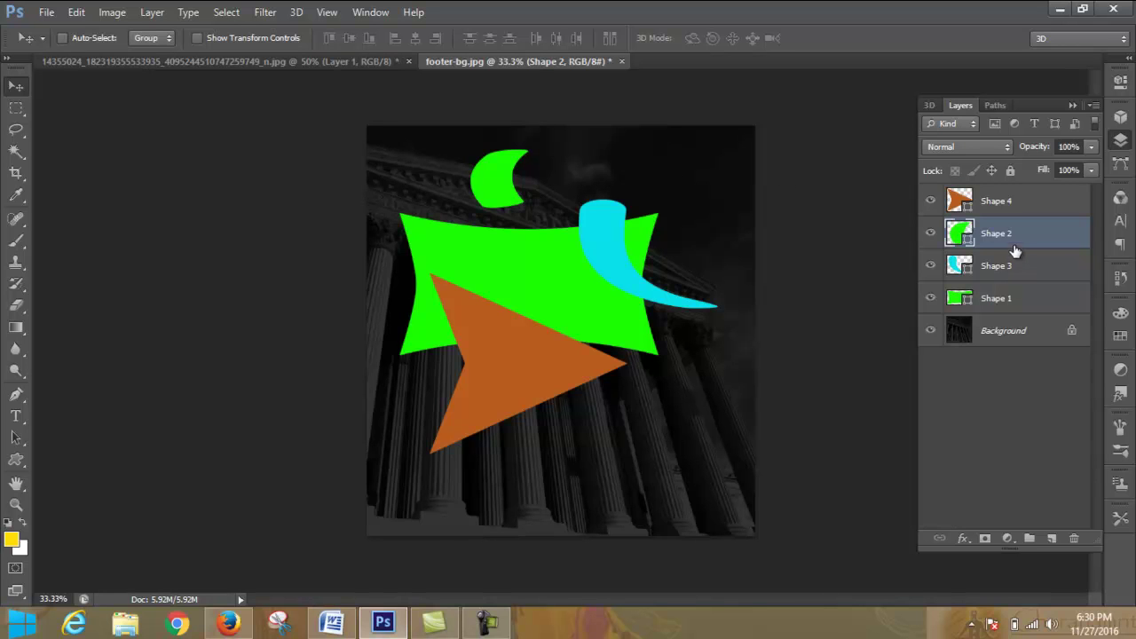
{"action": "left_click", "coordinate": [16, 460]}
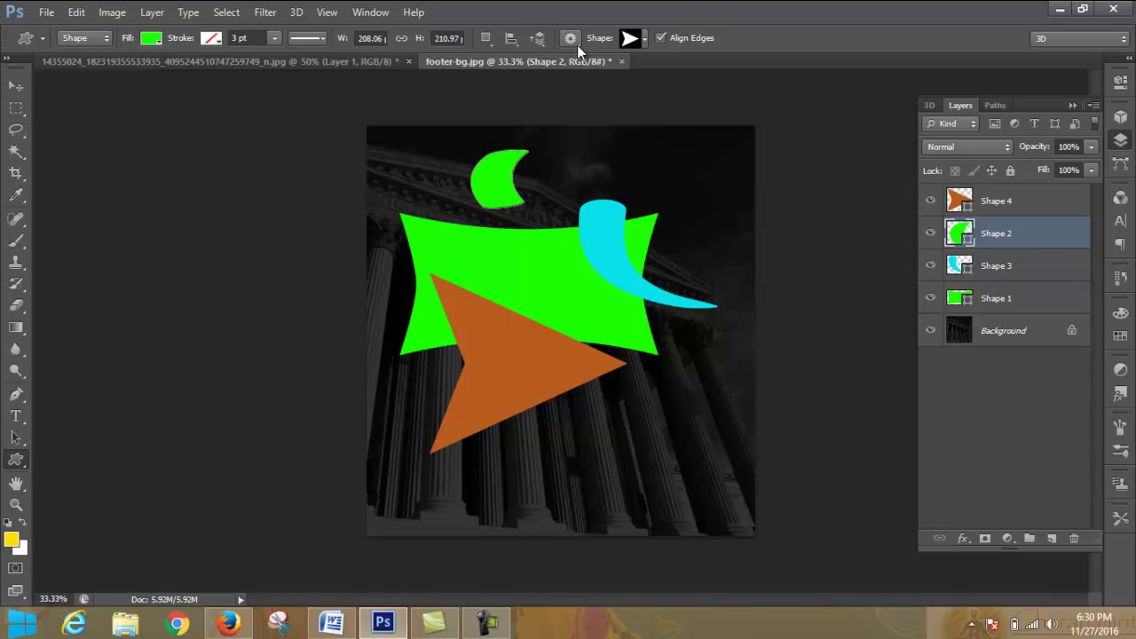
{"action": "left_click", "coordinate": [541, 42]}
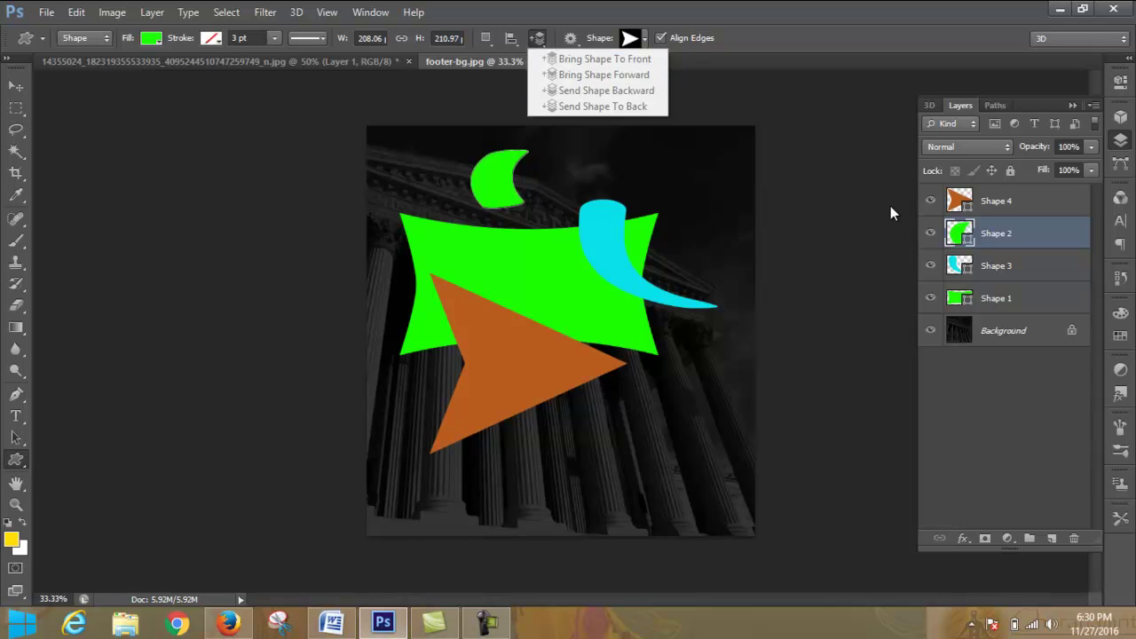
{"action": "left_click", "coordinate": [590, 261]}
Step: Bring Shape 3 to the top of the layer stack and move it left over the green Shape 1
{"action": "left_click", "coordinate": [15, 89]}
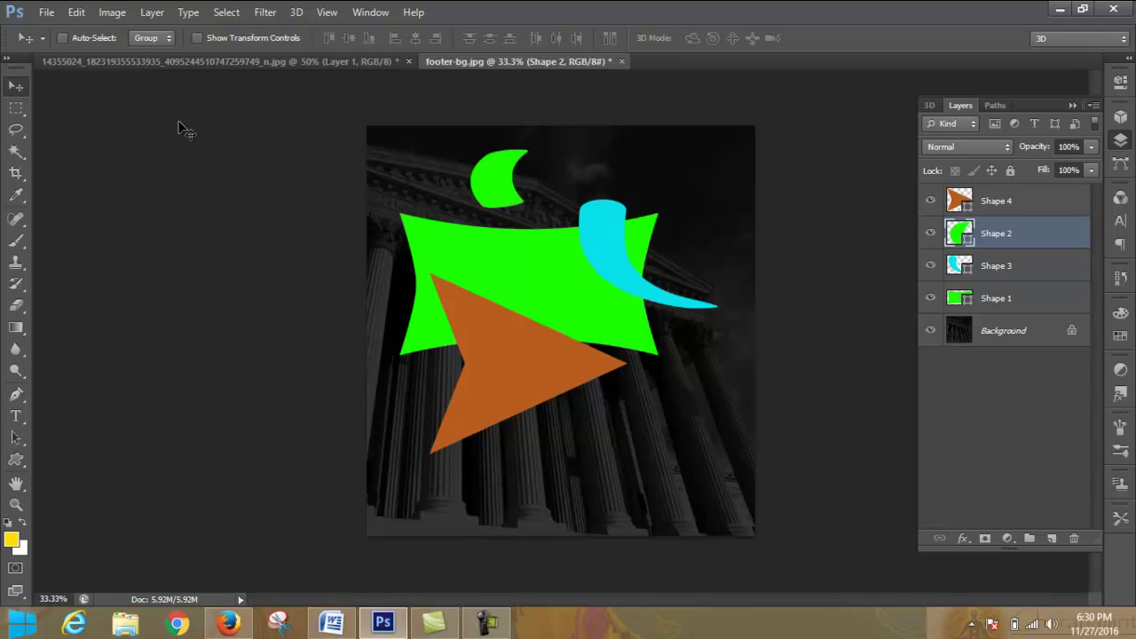
{"action": "right_click", "coordinate": [618, 266]}
{"action": "left_click", "coordinate": [773, 241]}
{"action": "left_click_drag", "start_coordinate": [614, 255], "coordinate": [616, 226]}
{"action": "left_click_drag", "start_coordinate": [1022, 270], "coordinate": [1017, 197]}
{"action": "left_click_drag", "start_coordinate": [612, 257], "coordinate": [582, 272]}
Step: Order the layers as Shape 2, Shape 4 and Shape 3 above Shape 1, and shift the cyan Shape 3 slightly further left
{"action": "left_click_drag", "start_coordinate": [1017, 200], "coordinate": [1012, 249]}
{"action": "mouse_move", "coordinate": [584, 293]}
{"action": "left_mouse_down"}
{"action": "mouse_move", "coordinate": [560, 298]}
{"action": "mouse_move", "coordinate": [546, 330]}
{"action": "mouse_move", "coordinate": [569, 292]}
{"action": "left_mouse_up"}
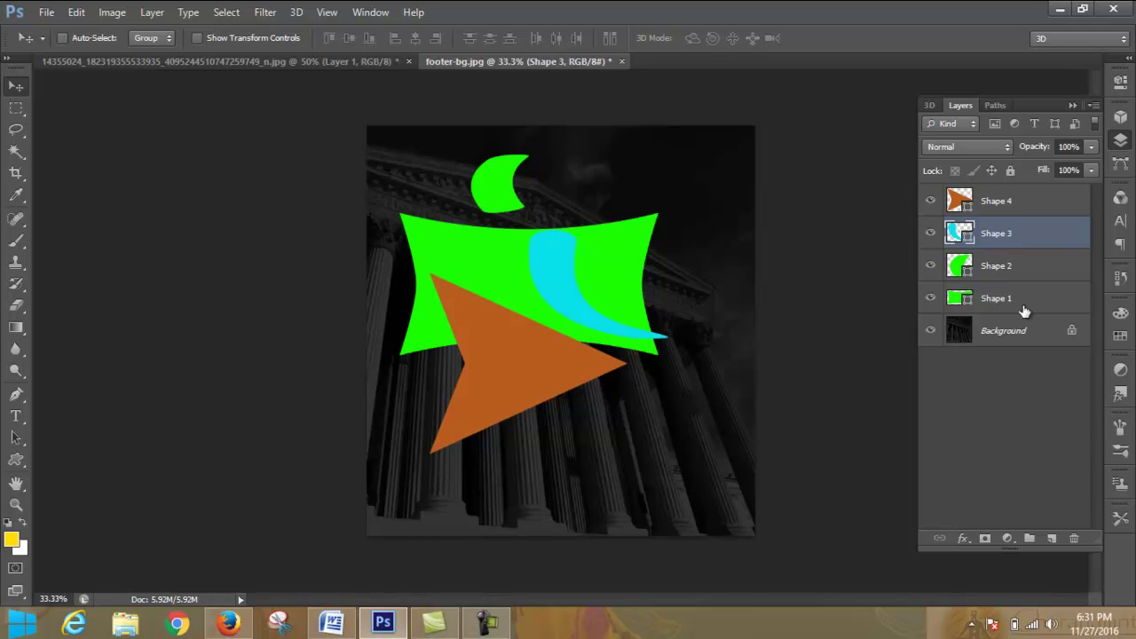
{"action": "left_click_drag", "start_coordinate": [1038, 272], "coordinate": [1040, 203]}
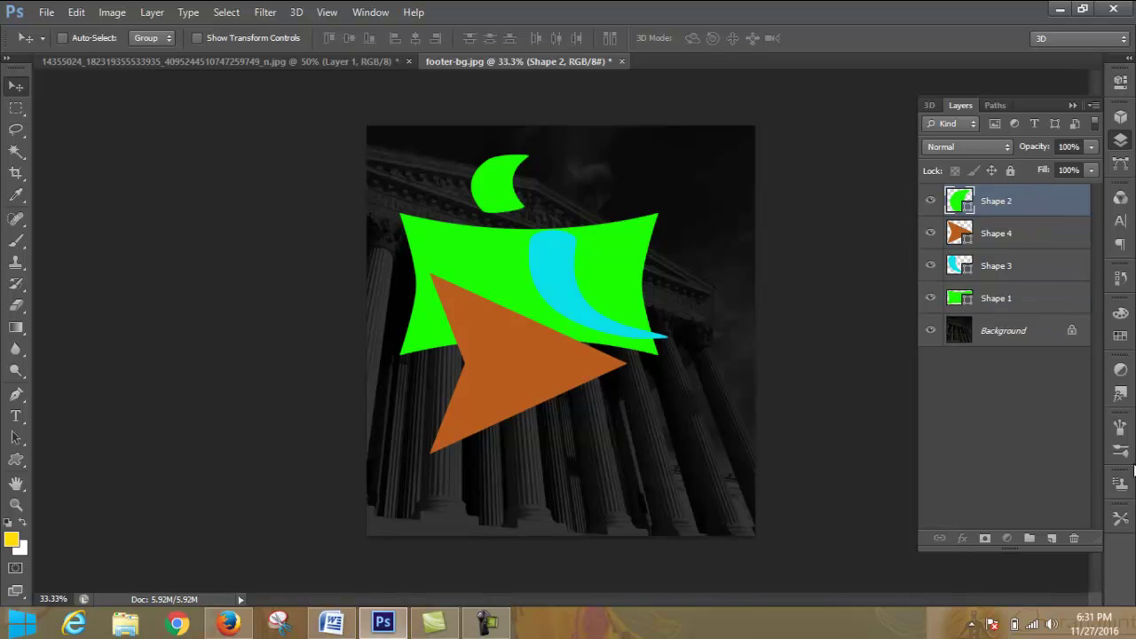
Step: Bring Shape 1 to the top of the layer stack and send it back down to just above the Background
{"action": "left_click", "coordinate": [991, 301]}
{"action": "key", "text": "ctrl+bracketright"}
{"action": "key", "text": "ctrl+bracketright"}
{"action": "key", "text": "ctrl+bracketright"}
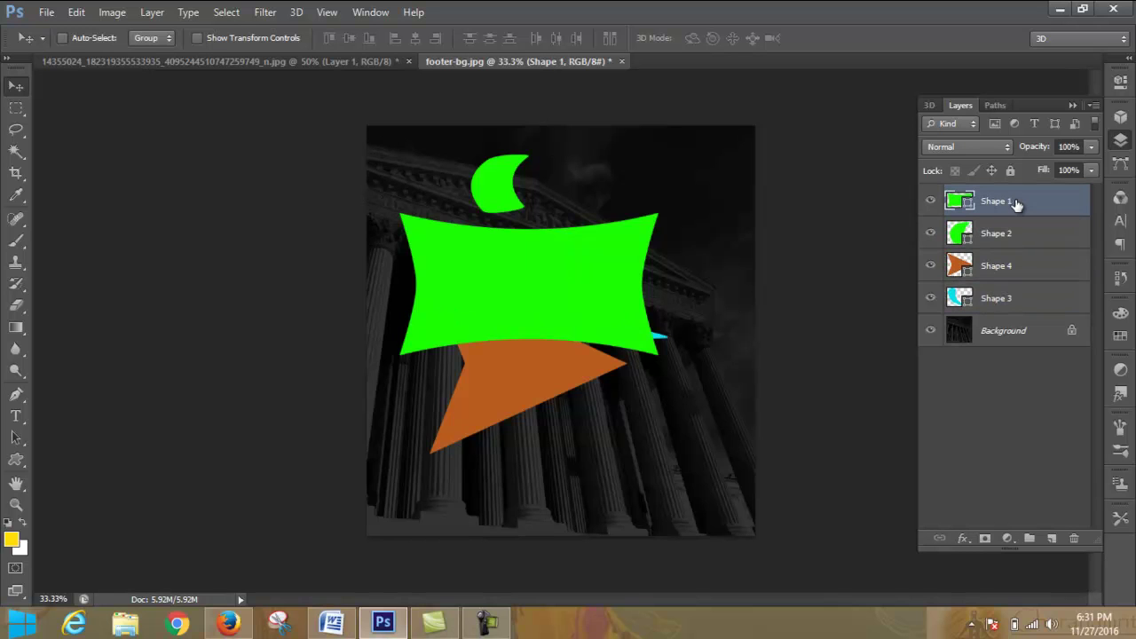
{"action": "key", "text": "ctrl+bracketleft"}
{"action": "key", "text": "ctrl+bracketleft"}
{"action": "key", "text": "ctrl+bracketleft"}
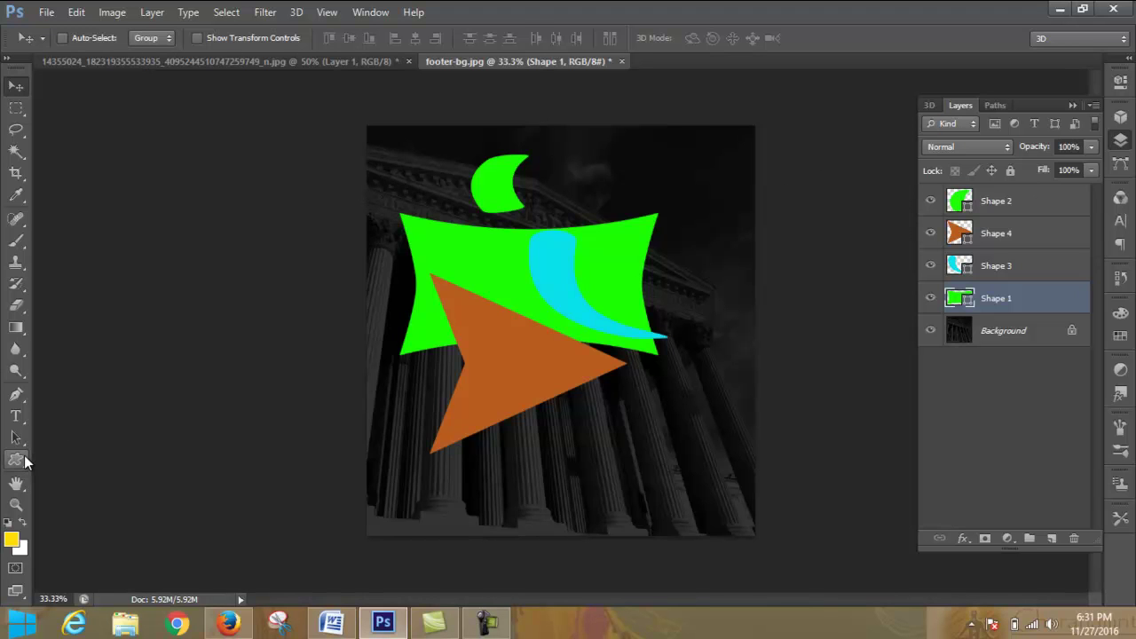
Step: Check the shape alignment options and draw a green rectangle about 357 × 112 px at the canvas's upper-left edge
{"action": "left_click", "coordinate": [19, 460]}
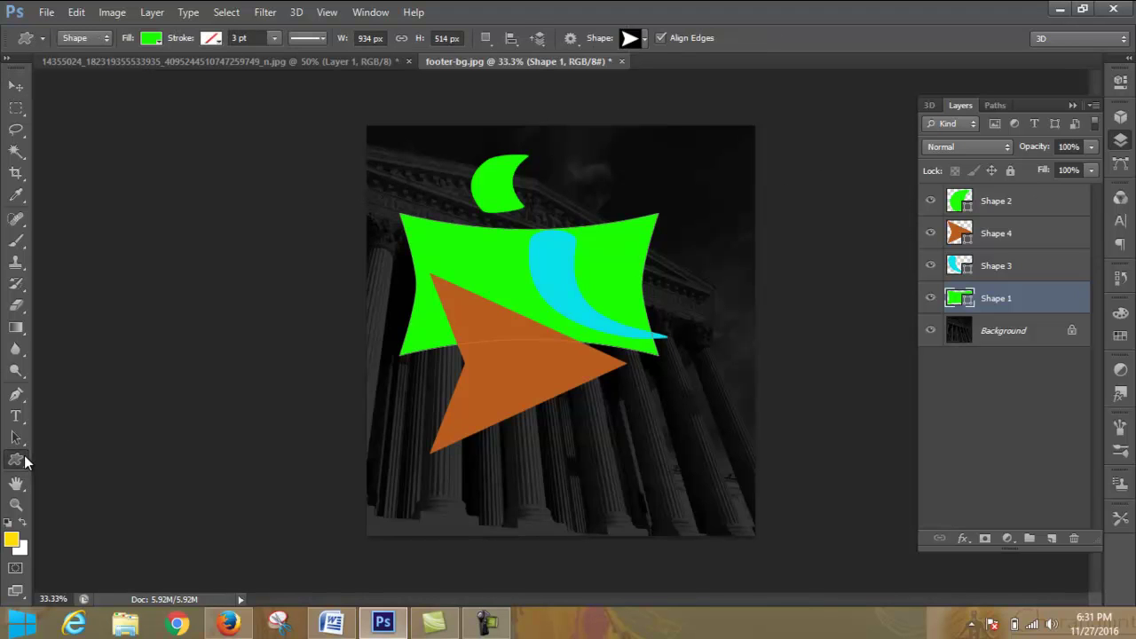
{"action": "left_click", "coordinate": [511, 40]}
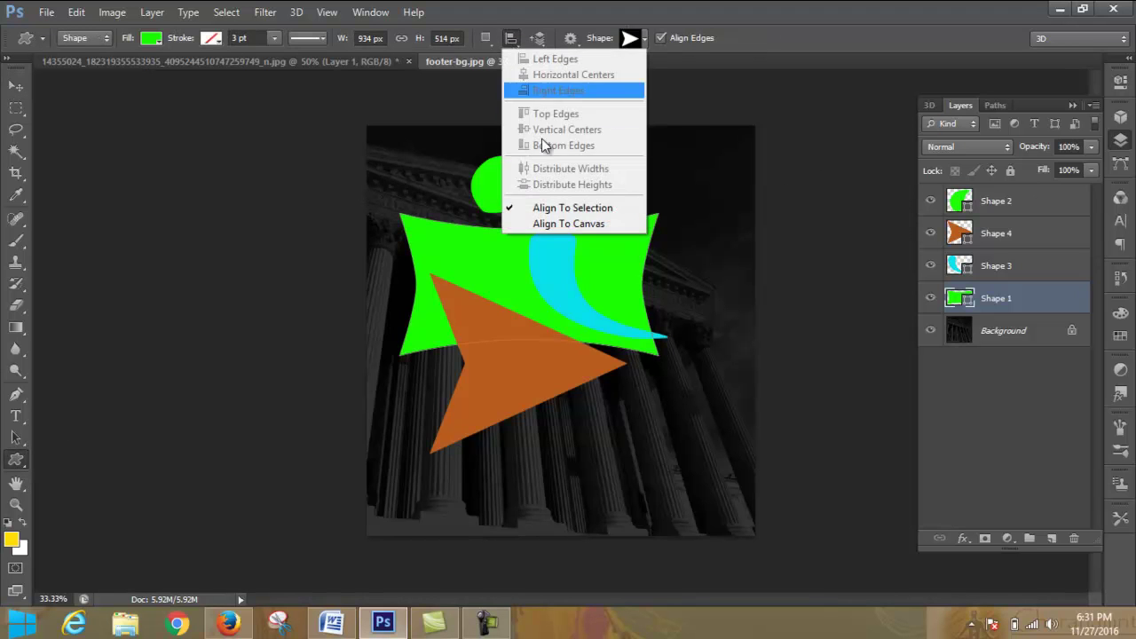
{"action": "left_click", "coordinate": [841, 157]}
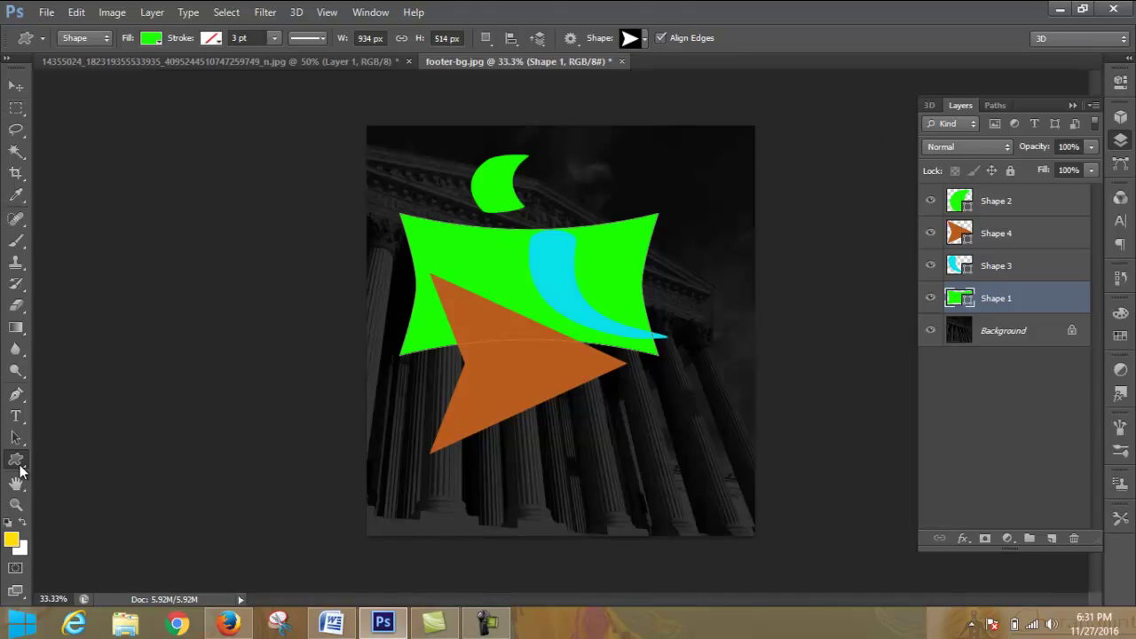
{"action": "right_click", "coordinate": [17, 460]}
{"action": "left_click", "coordinate": [111, 456]}
{"action": "left_click_drag", "start_coordinate": [364, 157], "coordinate": [463, 188]}
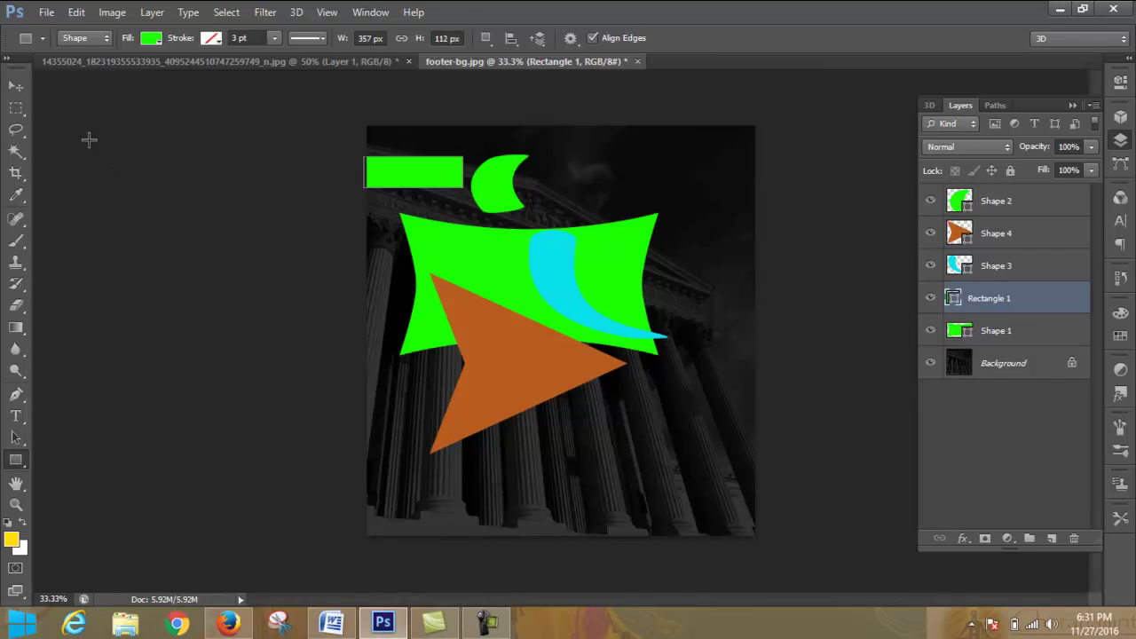
Step: Duplicate the green rectangle three times toward the canvas's right side, placing the last copy lower at the right edge
{"action": "left_click", "coordinate": [15, 88]}
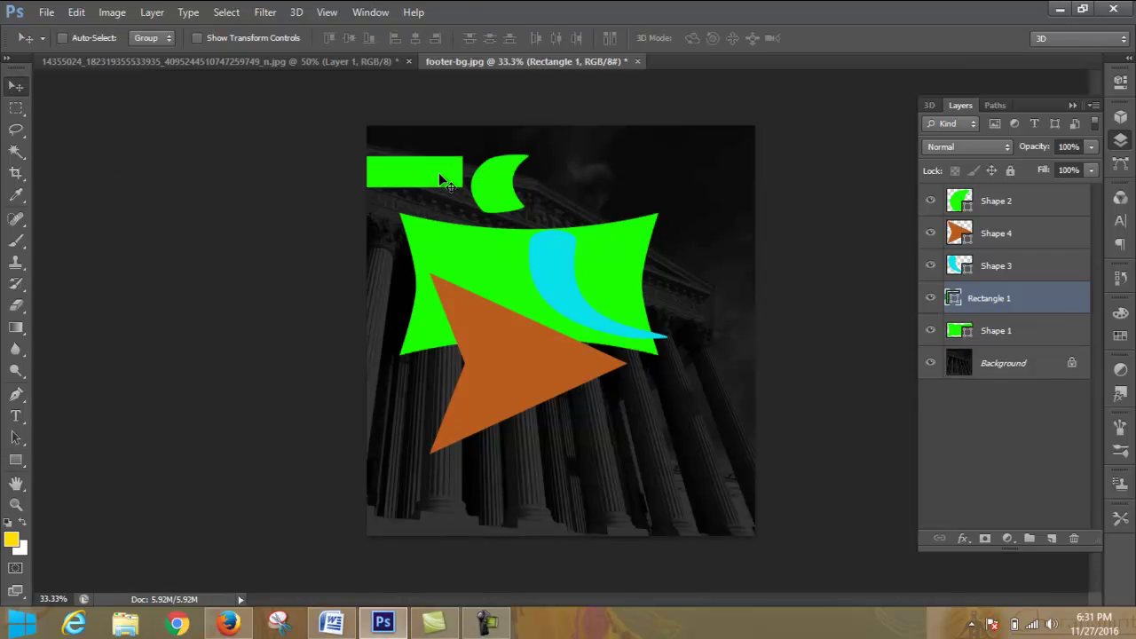
{"action": "left_click_drag", "start_coordinate": [444, 181], "coordinate": [546, 181]}
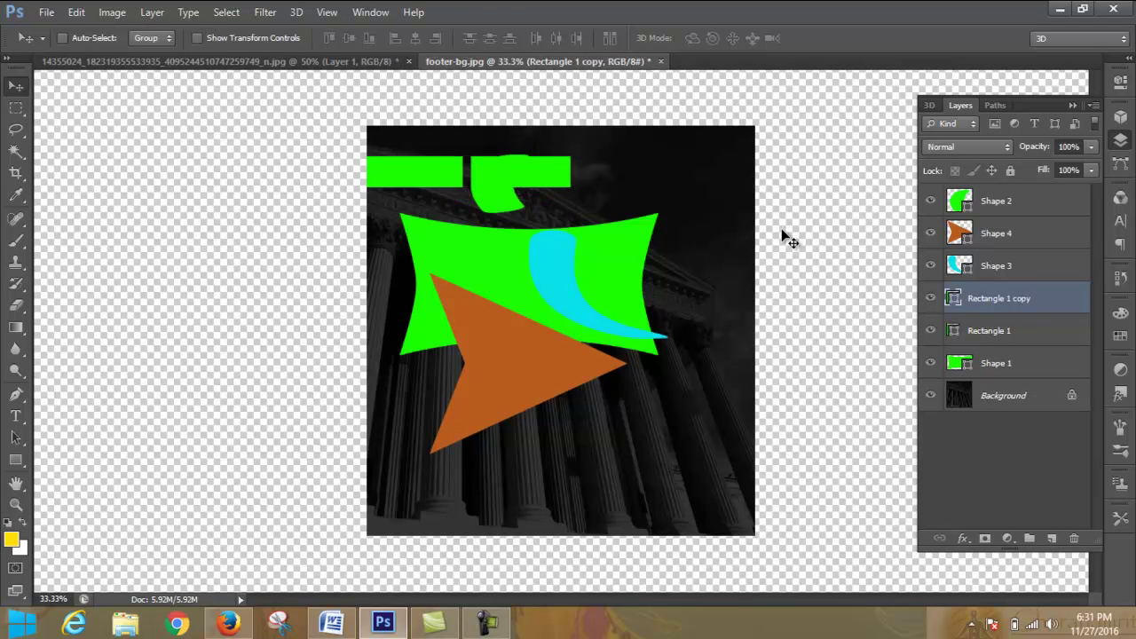
{"action": "left_click_drag", "start_coordinate": [554, 180], "coordinate": [778, 240]}
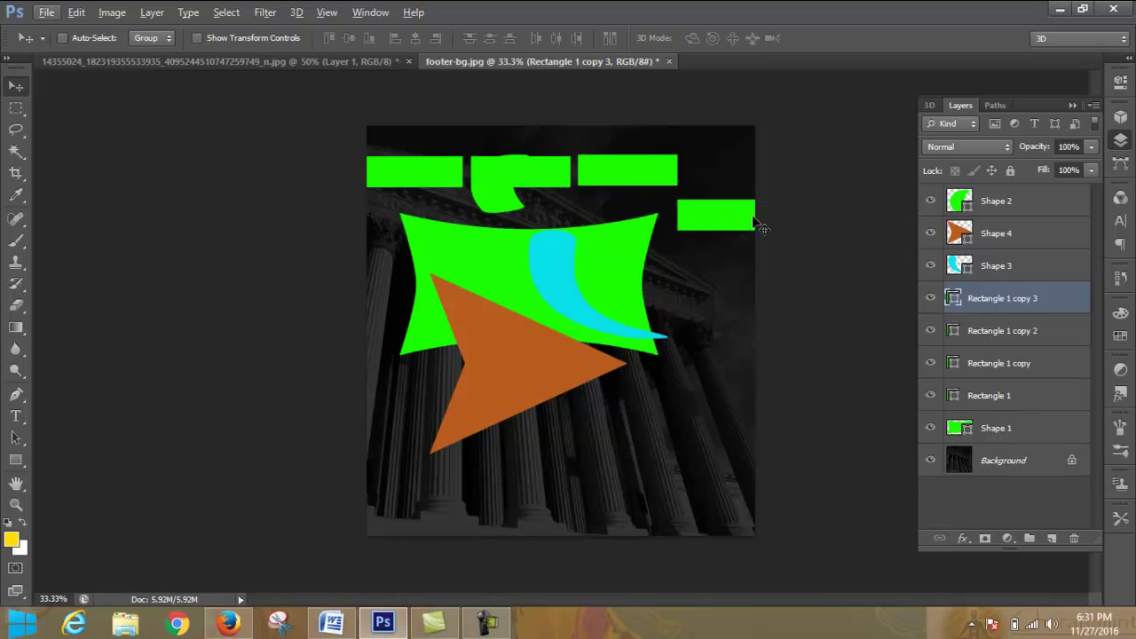
Step: Select all four green rectangles, align them by vertical centers and distribute them evenly by horizontal centers
{"action": "left_click", "coordinate": [1019, 402], "text": "shift"}
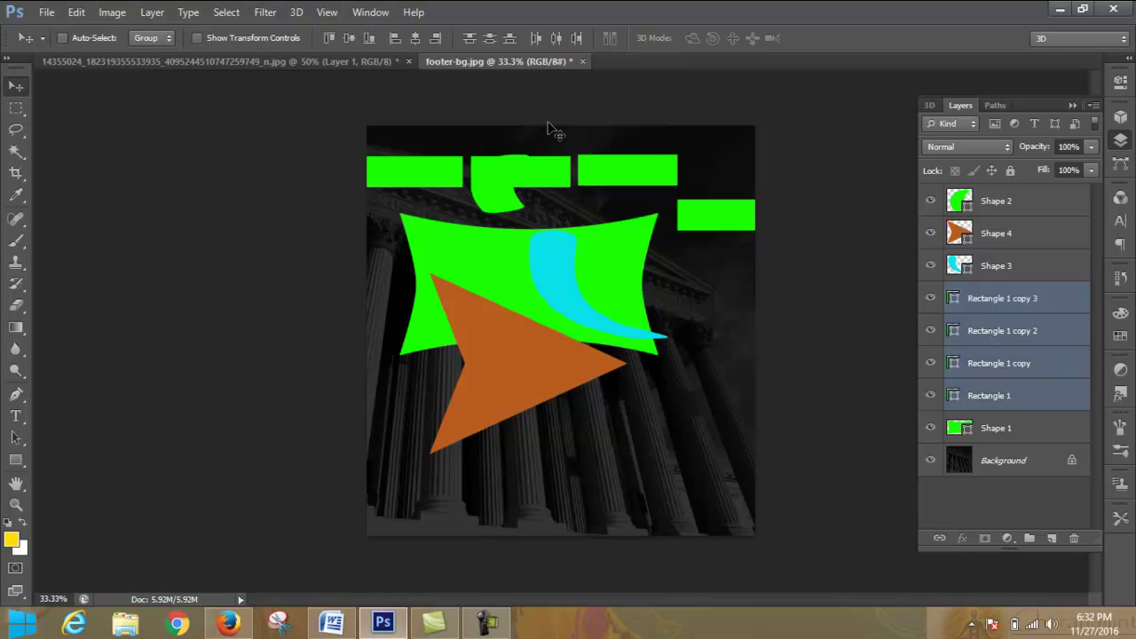
{"action": "left_click", "coordinate": [414, 43]}
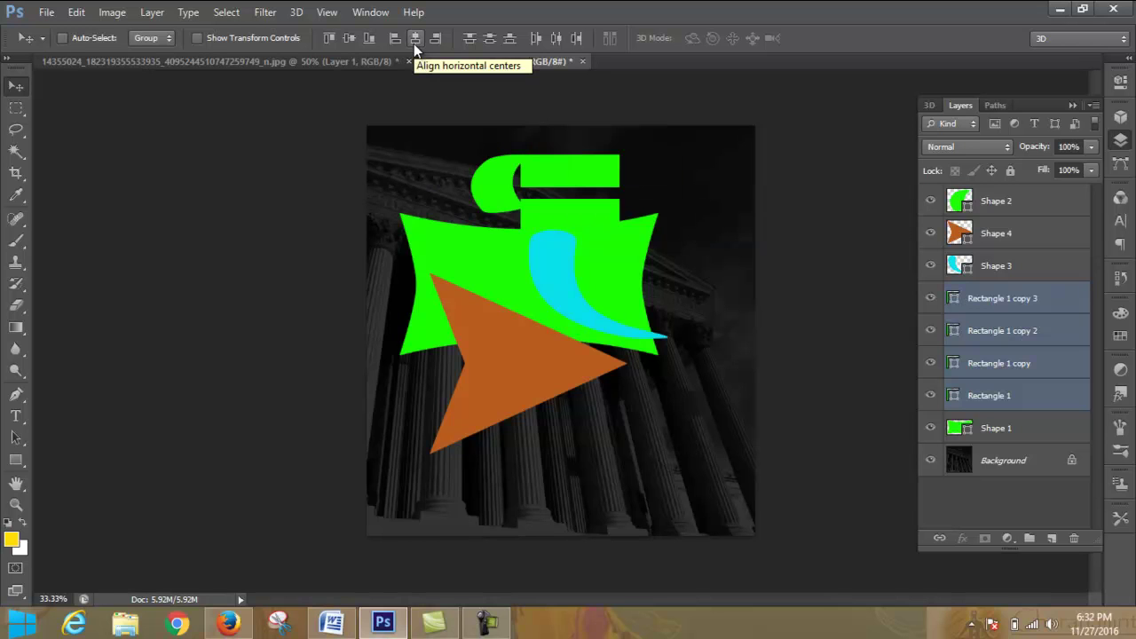
{"action": "key", "text": "ctrl+z"}
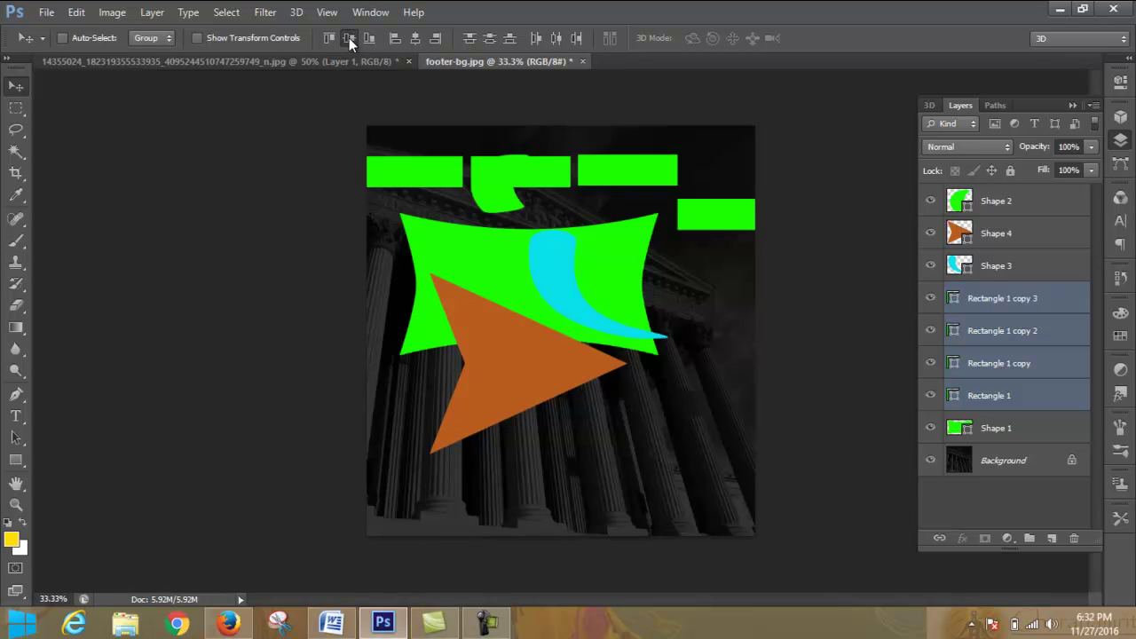
{"action": "left_click", "coordinate": [349, 38]}
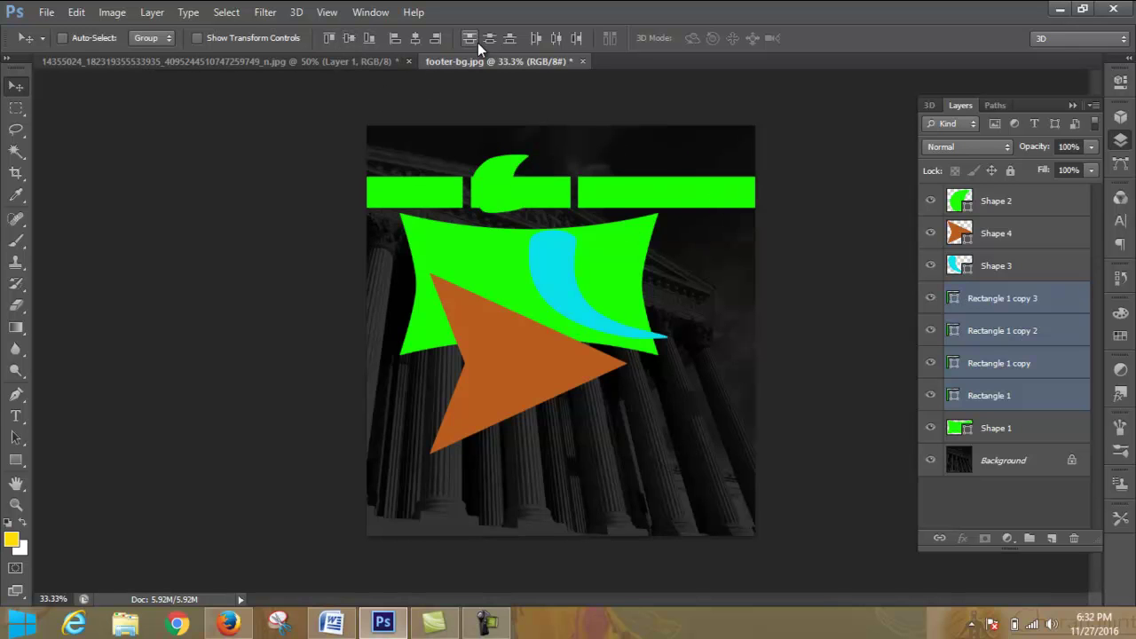
{"action": "left_click", "coordinate": [554, 39]}
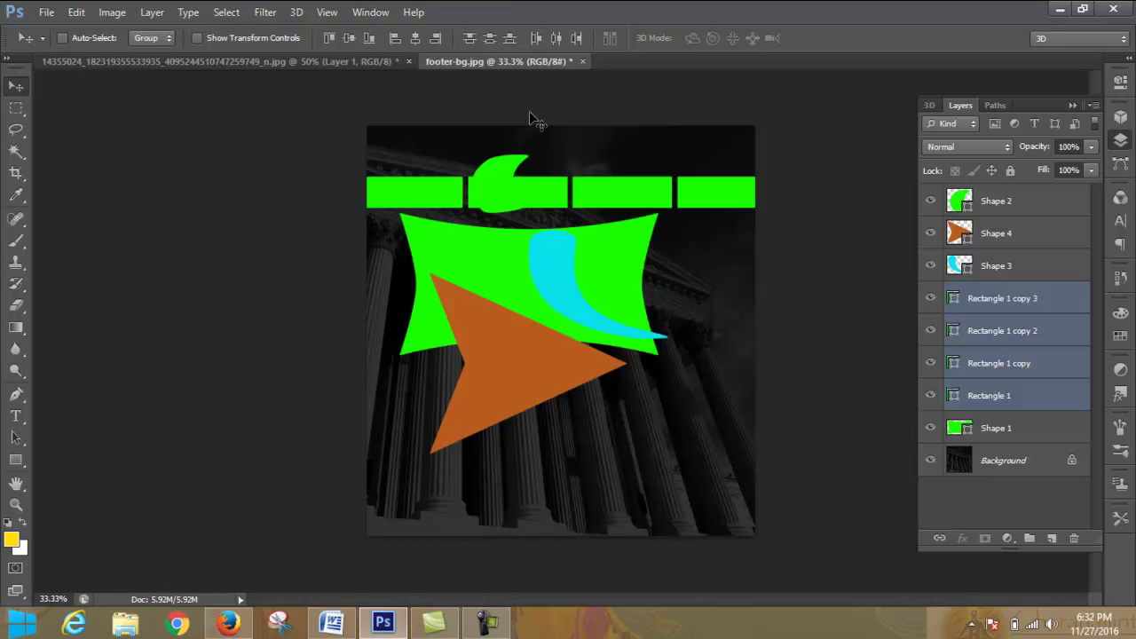
Step: Switch to the Custom Shape tool and apply the dashed stroke style to the four selected rectangles
{"action": "left_click", "coordinate": [21, 459]}
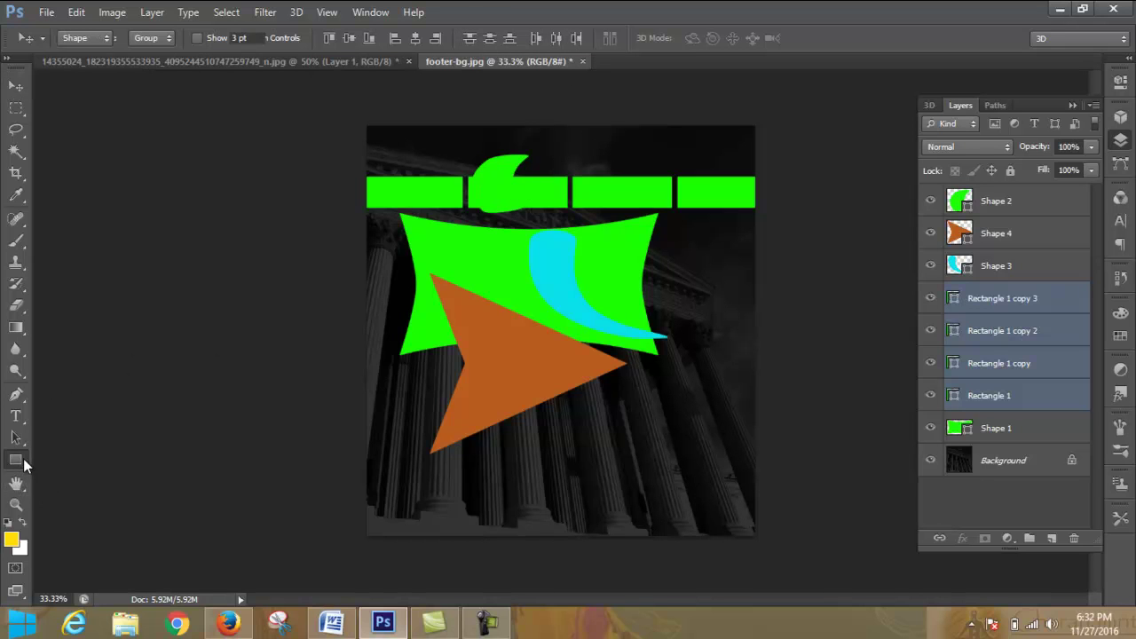
{"action": "right_click", "coordinate": [23, 458]}
{"action": "left_click", "coordinate": [93, 536]}
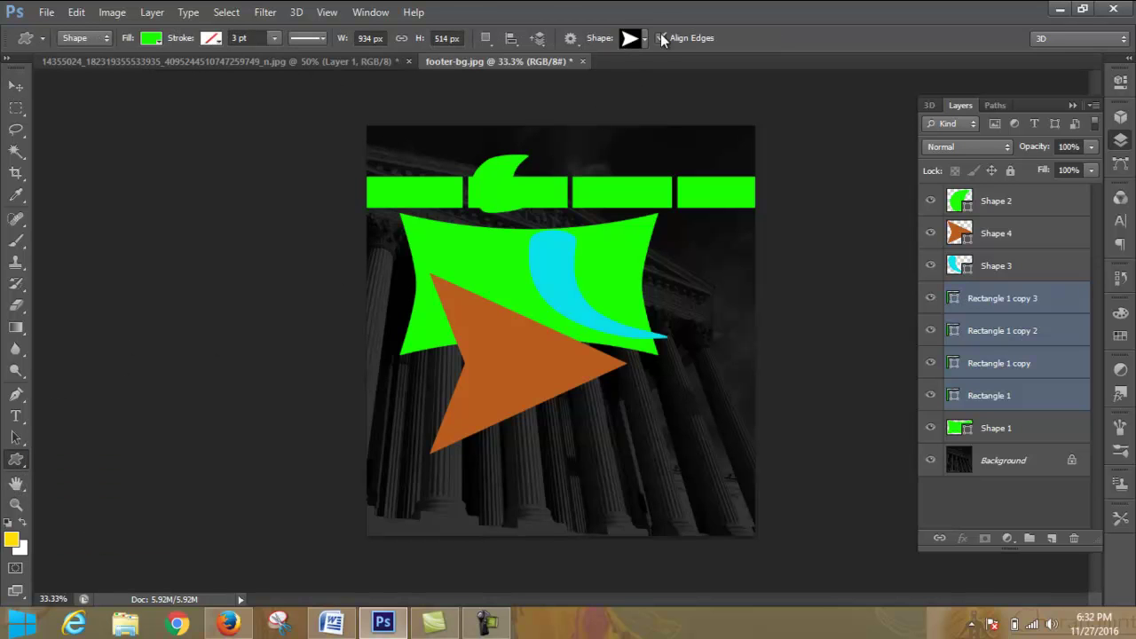
{"action": "left_click", "coordinate": [323, 46]}
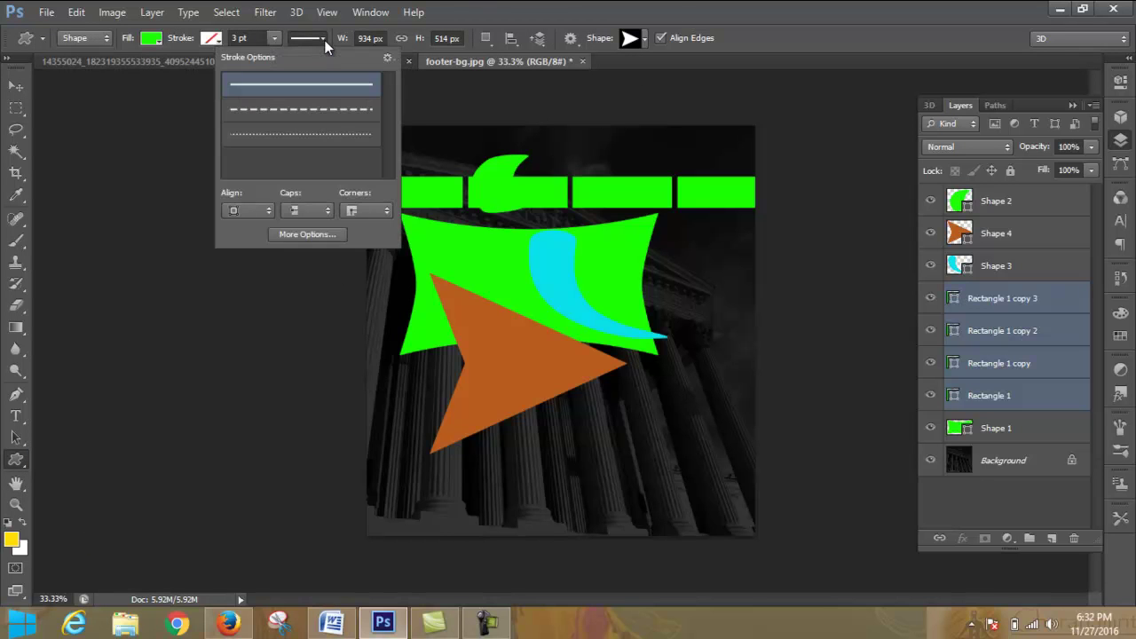
{"action": "left_click", "coordinate": [325, 116]}
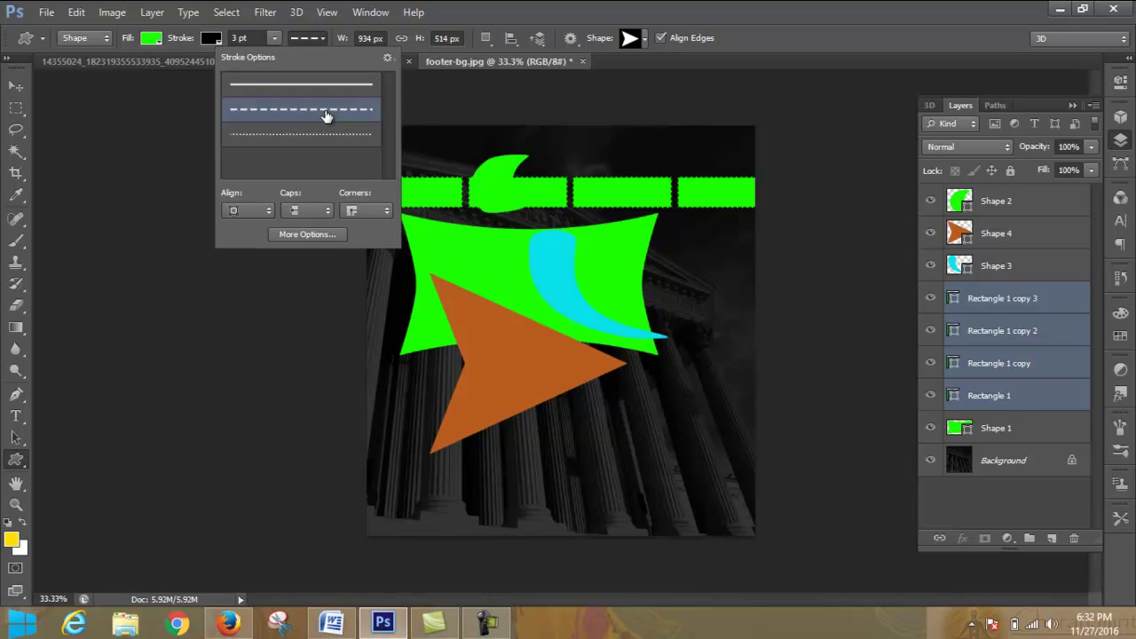
Step: Try round caps on the rectangles' dashed stroke, return to butt caps, and try the stroke alignment choices
{"action": "left_click", "coordinate": [295, 211]}
{"action": "left_click", "coordinate": [302, 240]}
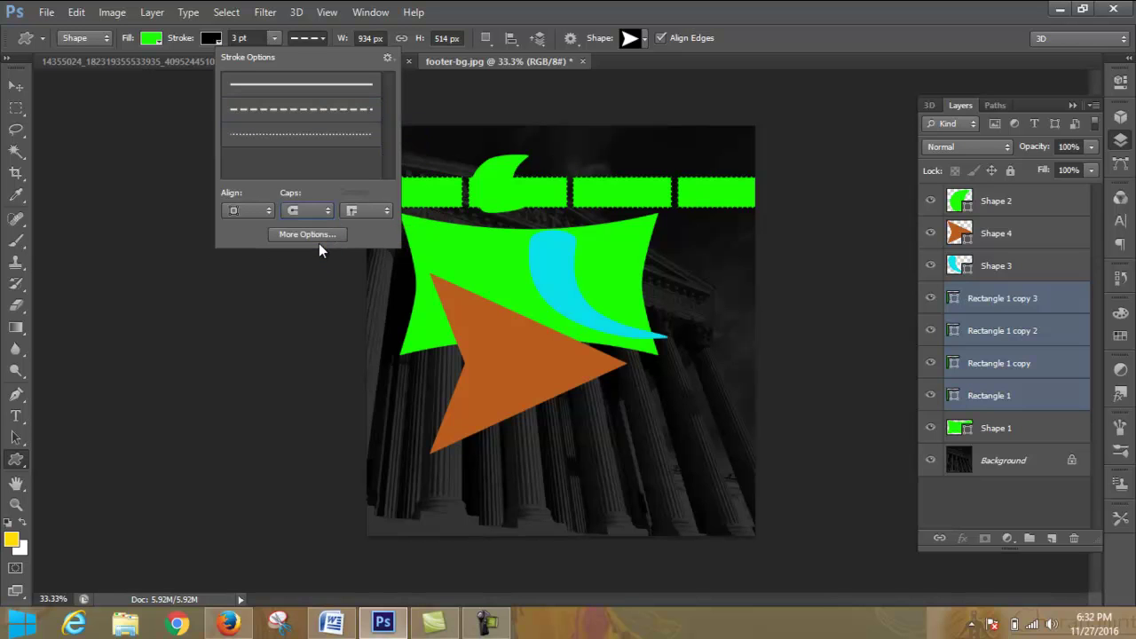
{"action": "left_click", "coordinate": [330, 210]}
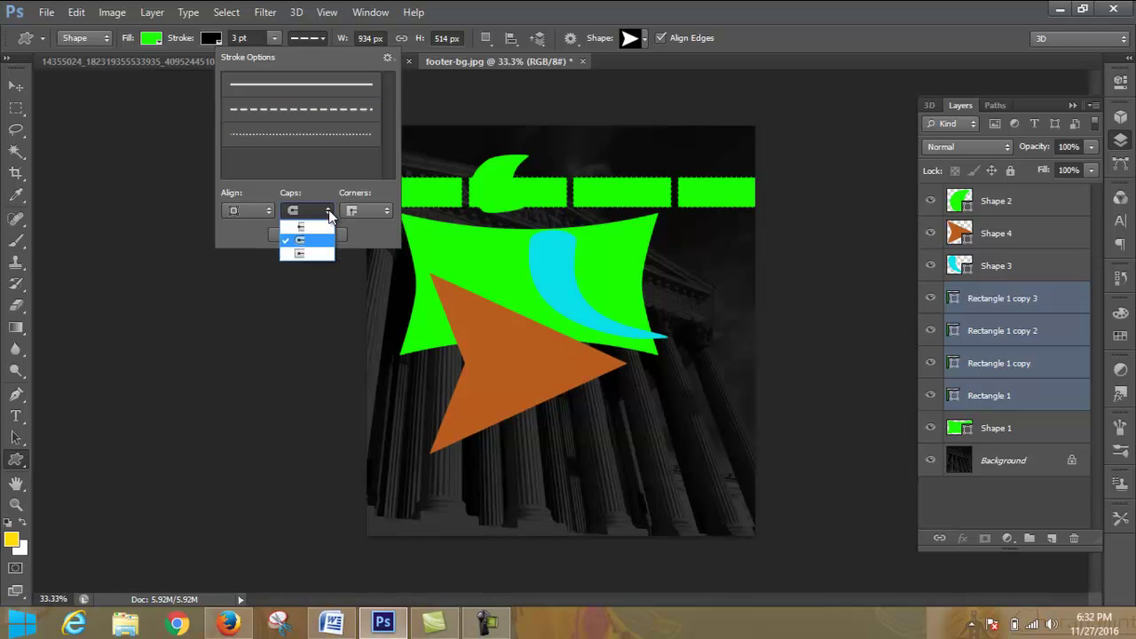
{"action": "left_click", "coordinate": [299, 222]}
{"action": "left_click", "coordinate": [268, 210]}
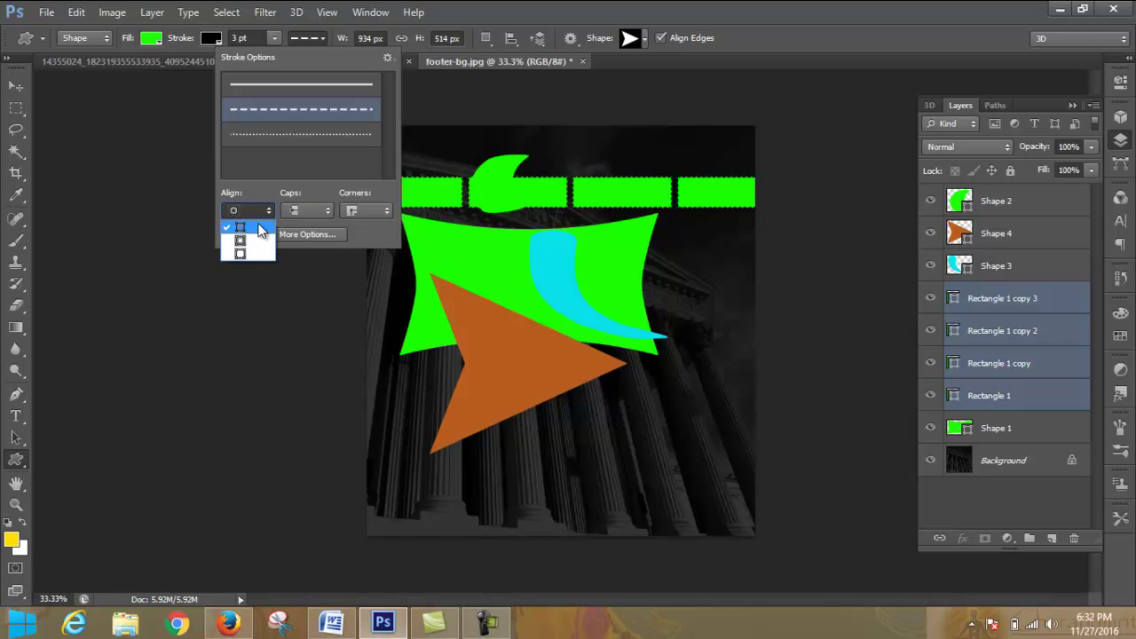
{"action": "left_click", "coordinate": [259, 240]}
Step: Examine the detailed stroke settings, including the alignment choices and the stroke width control, without applying changes
{"action": "left_click", "coordinate": [294, 233]}
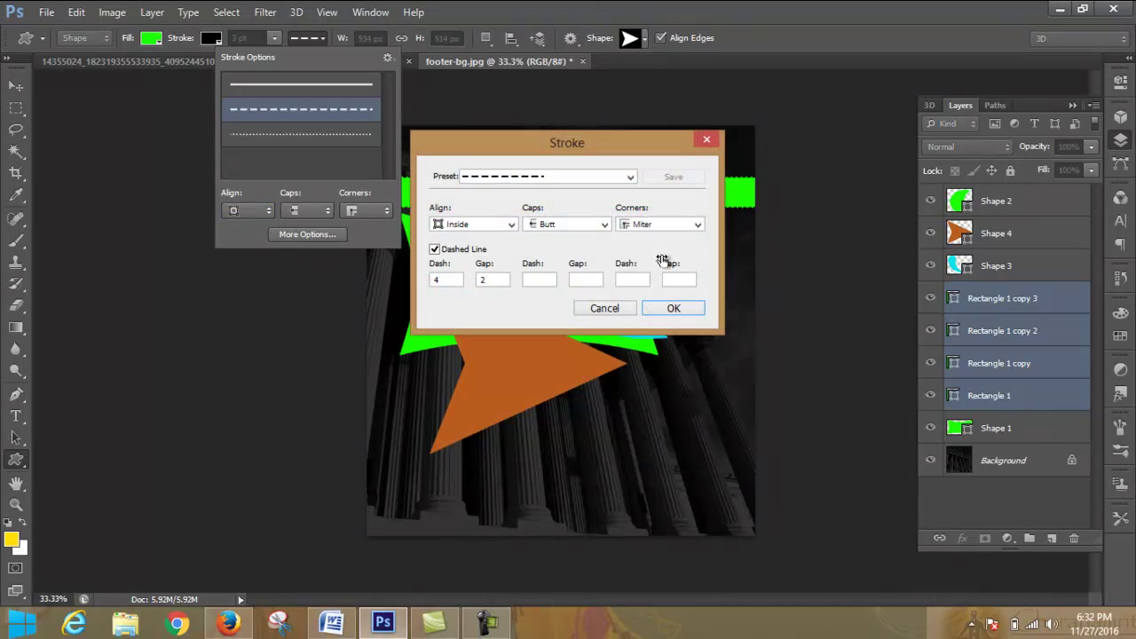
{"action": "left_click", "coordinate": [512, 226]}
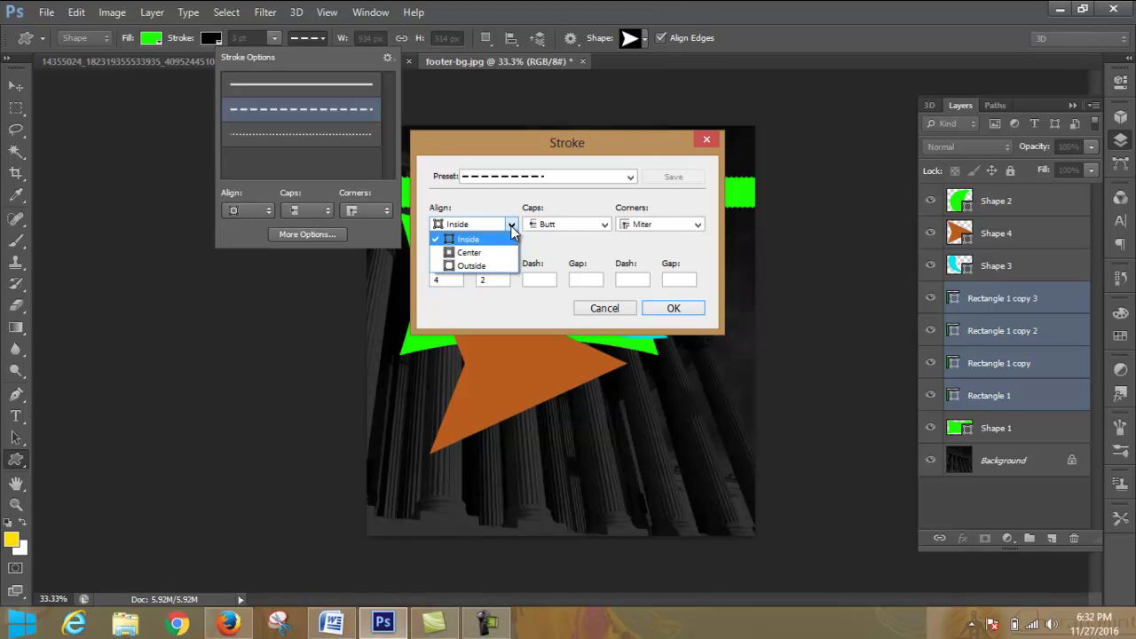
{"action": "left_click", "coordinate": [511, 227]}
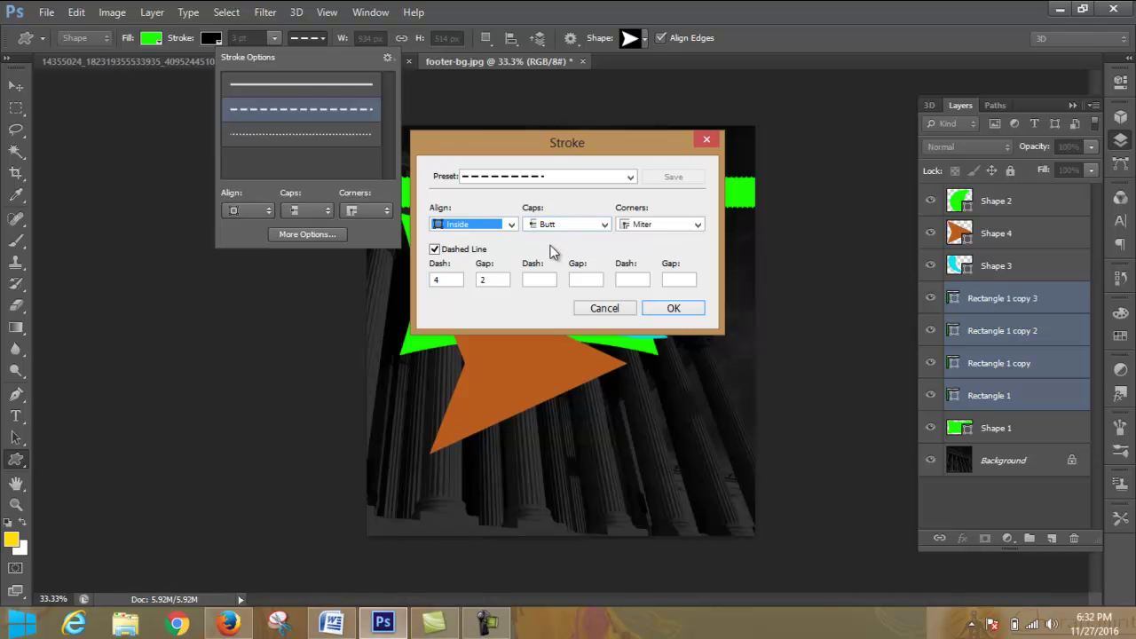
{"action": "left_click", "coordinate": [615, 314]}
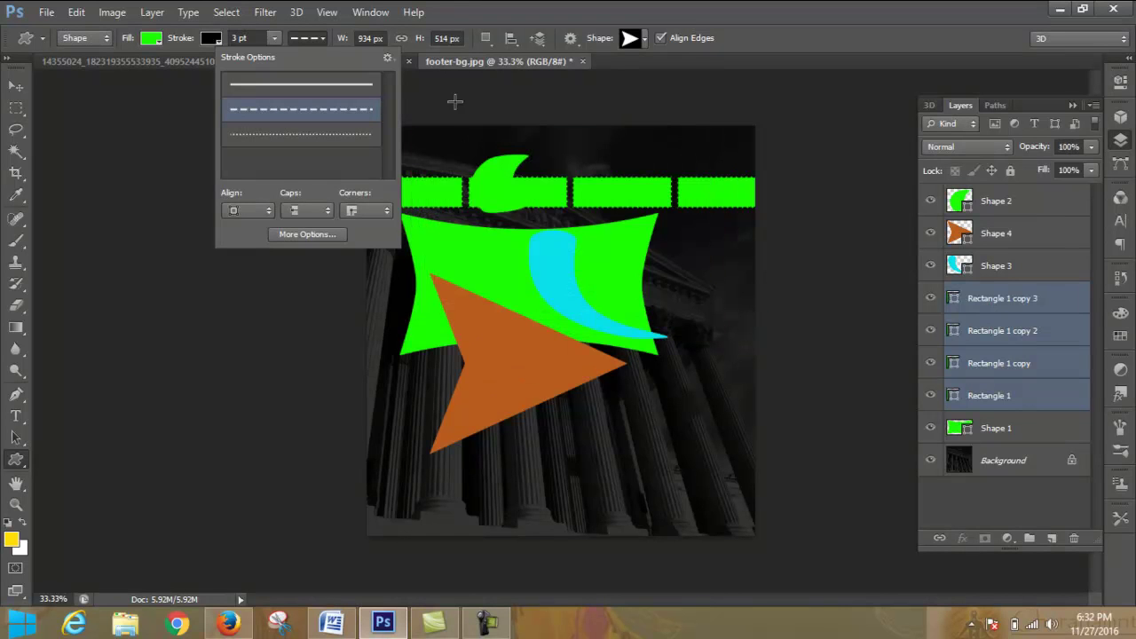
{"action": "left_click", "coordinate": [278, 37]}
{"action": "left_click", "coordinate": [276, 38]}
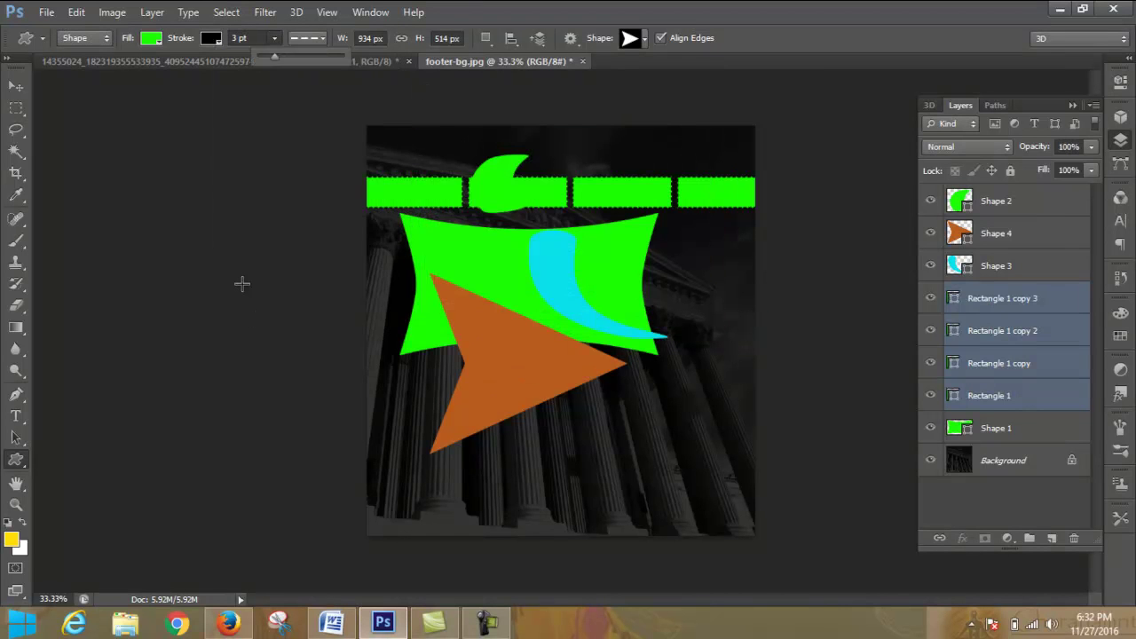
Step: Create a new blank document and draw a blue rectangle about 1846 × 1057 px in its upper half with the Rectangle tool
{"action": "left_click", "coordinate": [18, 463]}
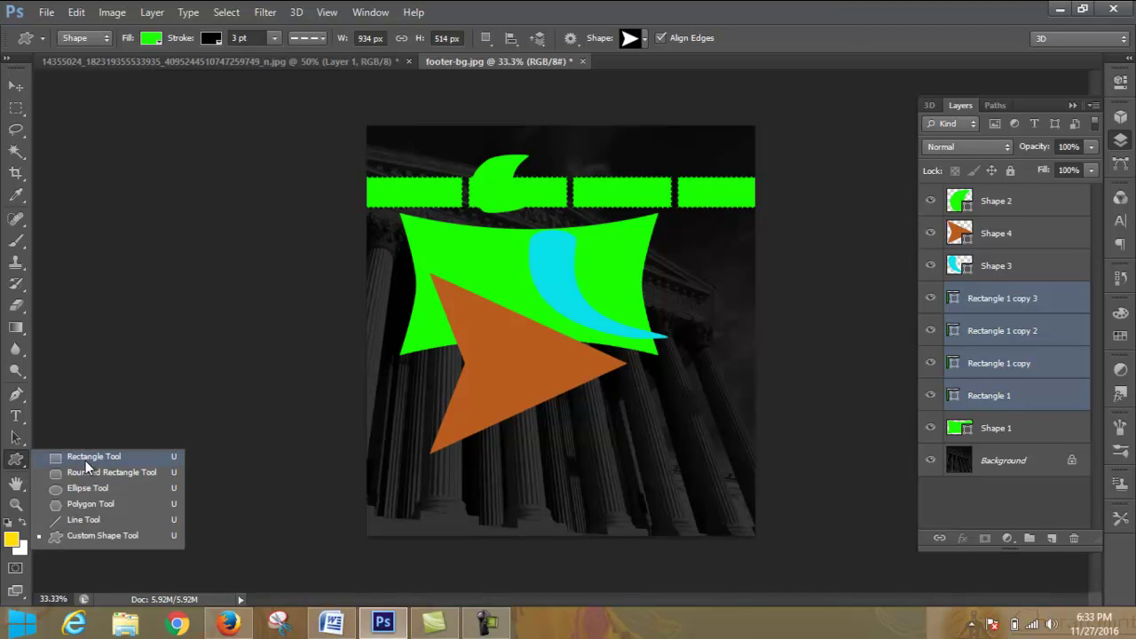
{"action": "left_click", "coordinate": [85, 461]}
{"action": "left_click", "coordinate": [46, 12]}
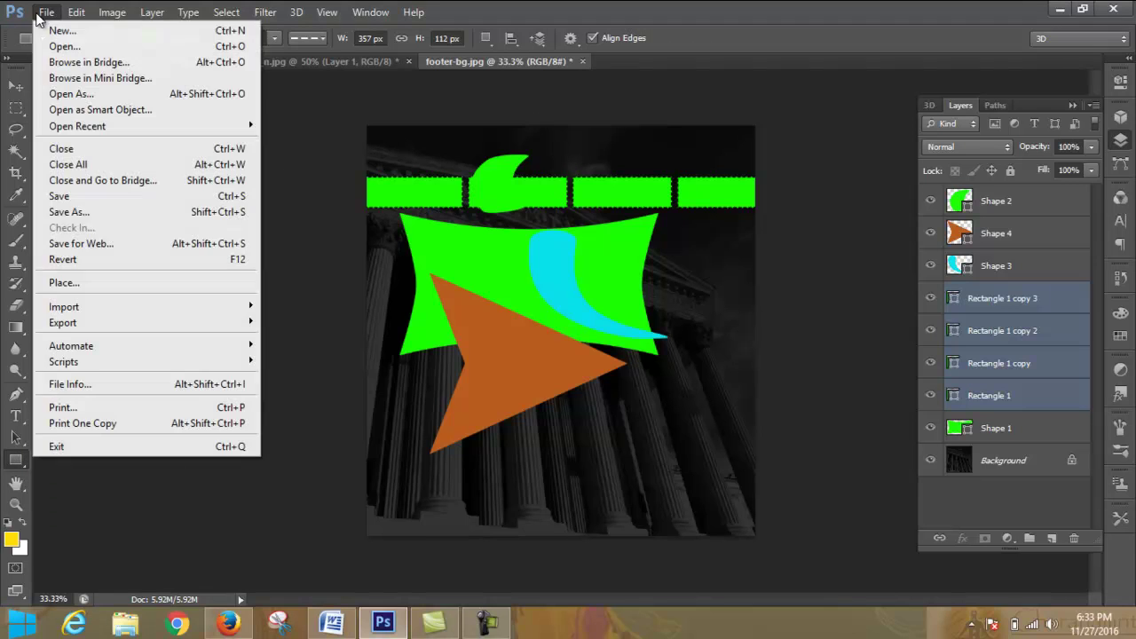
{"action": "left_click", "coordinate": [58, 37]}
{"action": "left_click", "coordinate": [733, 132]}
{"action": "left_click_drag", "start_coordinate": [440, 168], "coordinate": [695, 313]}
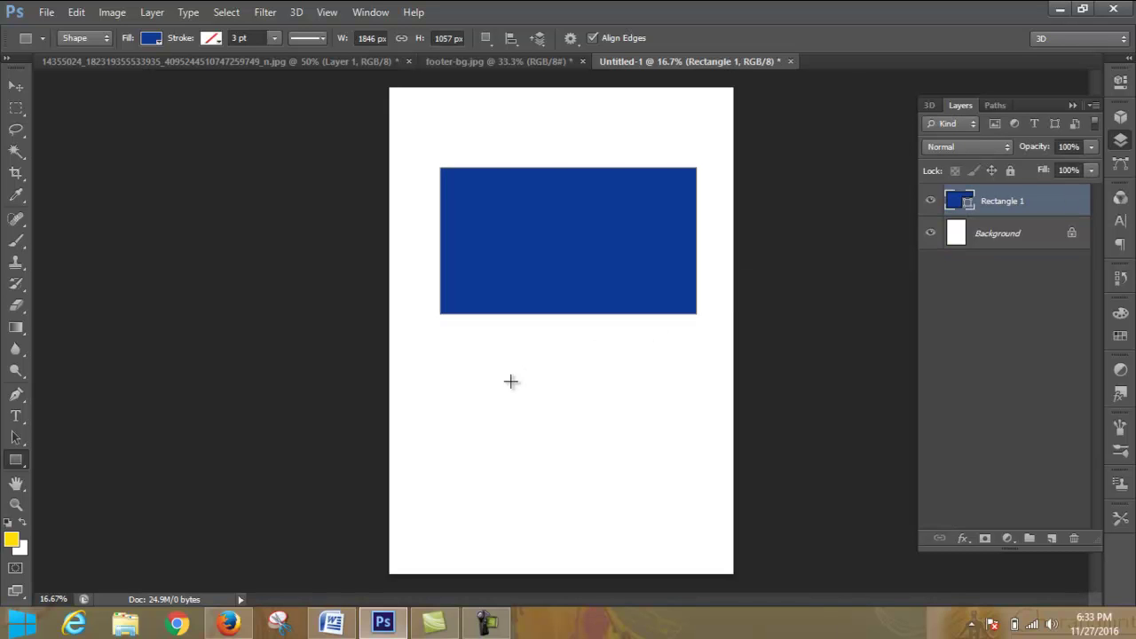
Step: Give the blue rectangle a solid black stroke 9 pt wide
{"action": "left_click", "coordinate": [324, 38]}
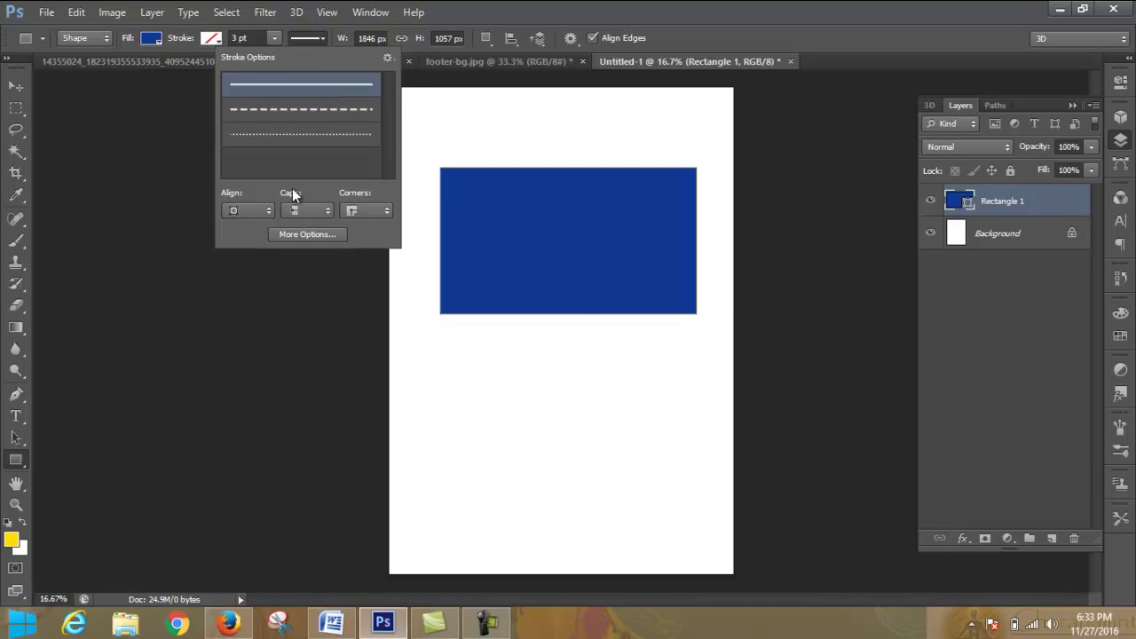
{"action": "left_click", "coordinate": [275, 38]}
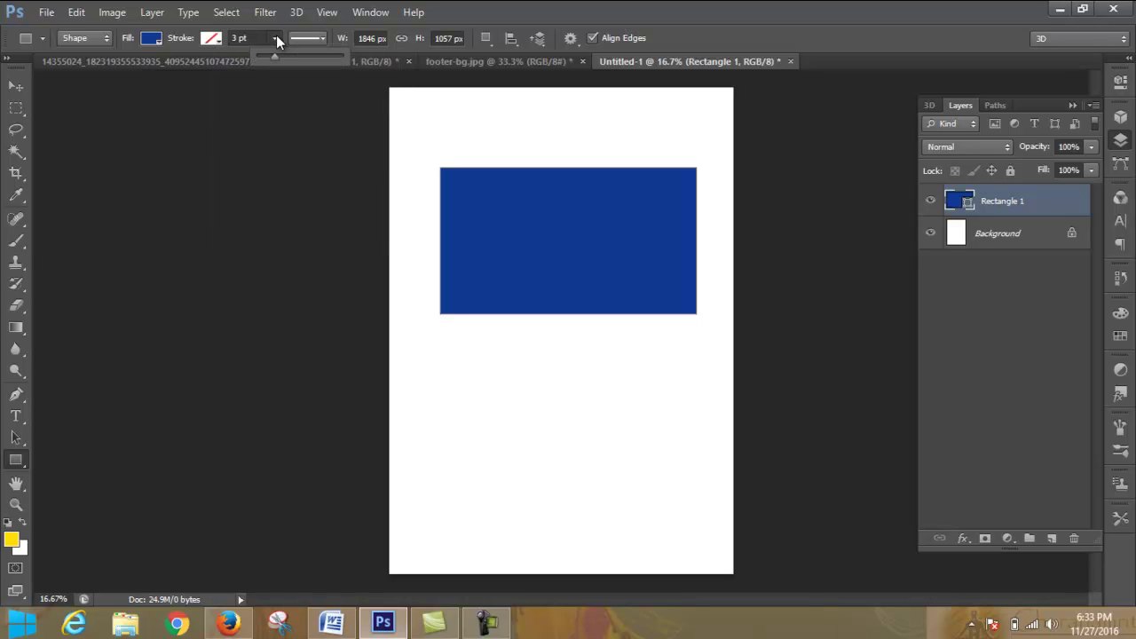
{"action": "mouse_move", "coordinate": [274, 55]}
{"action": "left_mouse_down"}
{"action": "mouse_move", "coordinate": [323, 57]}
{"action": "mouse_move", "coordinate": [264, 58]}
{"action": "mouse_move", "coordinate": [283, 59]}
{"action": "left_mouse_up"}
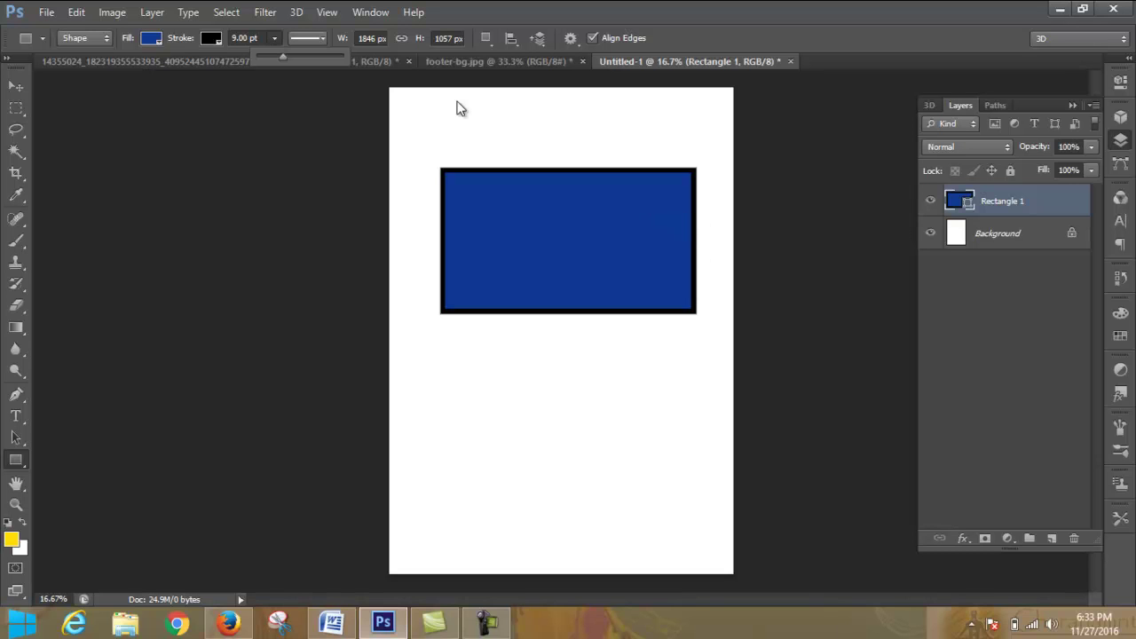
Step: Try the dashed style on the rectangle's stroke and switch it to the dotted style
{"action": "left_click", "coordinate": [323, 38]}
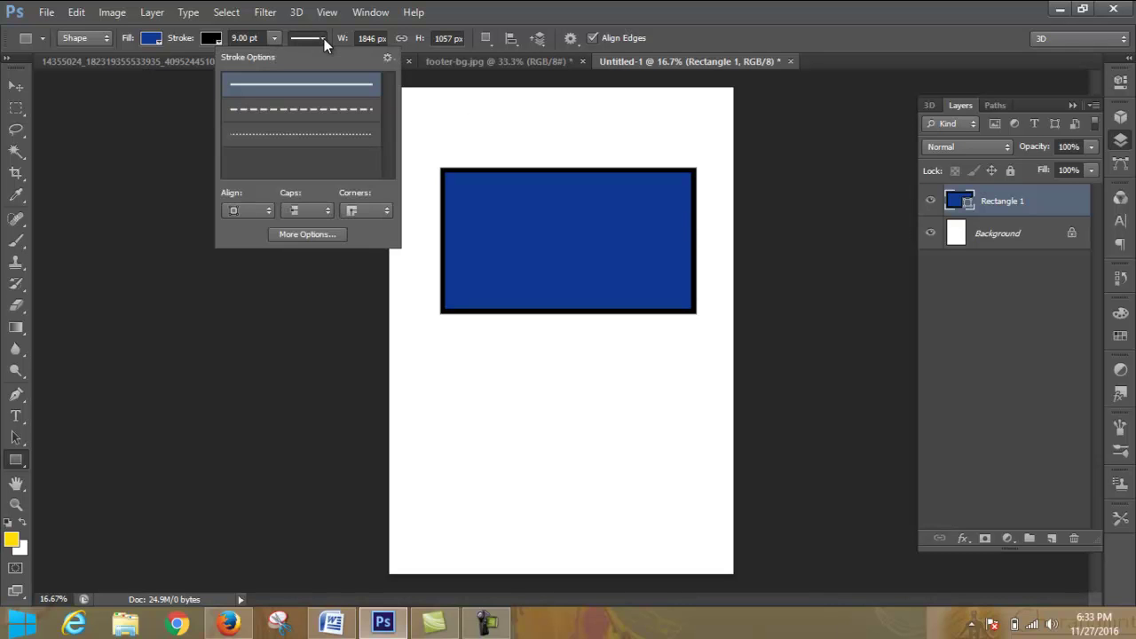
{"action": "left_click", "coordinate": [329, 111]}
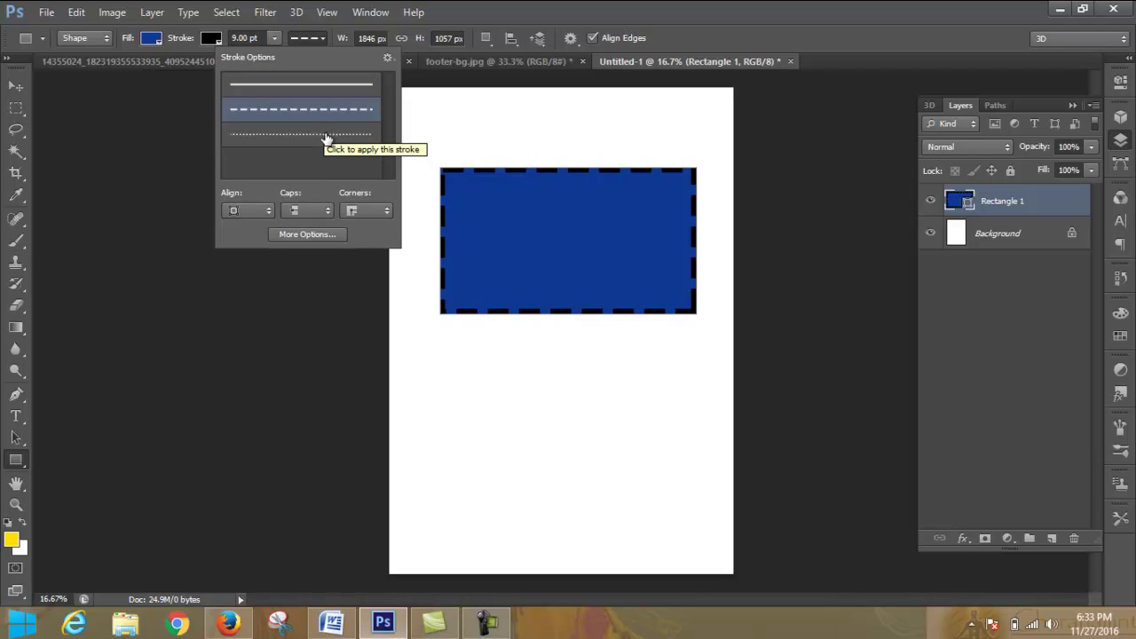
{"action": "left_click", "coordinate": [326, 137]}
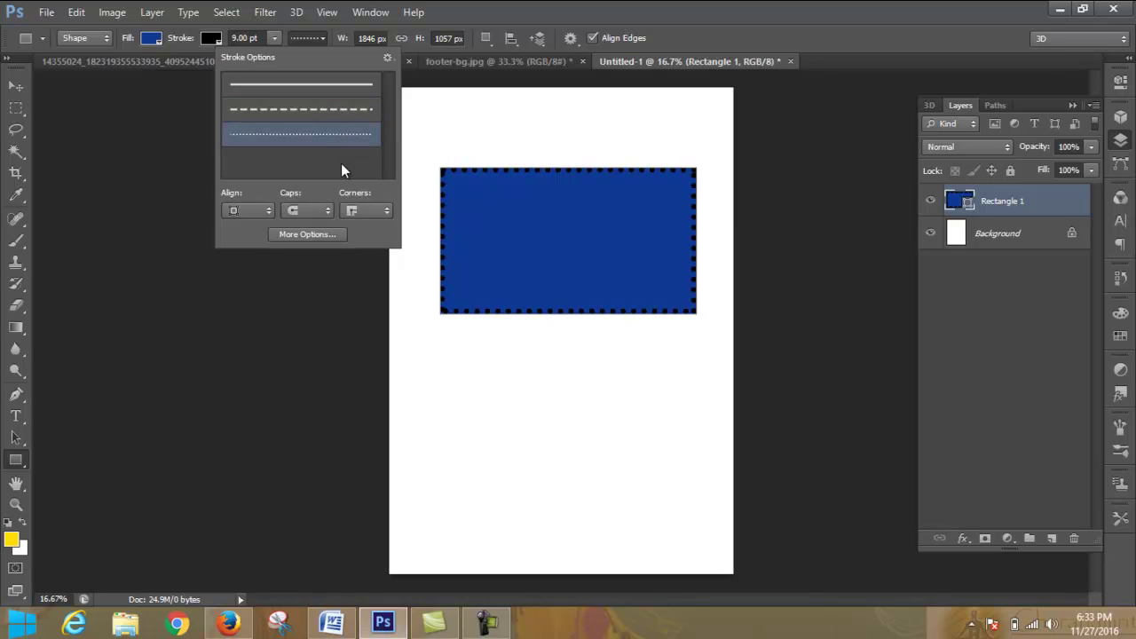
Step: Try butt and round caps on the rectangle's dotted stroke and set the caps to square
{"action": "left_click", "coordinate": [306, 210]}
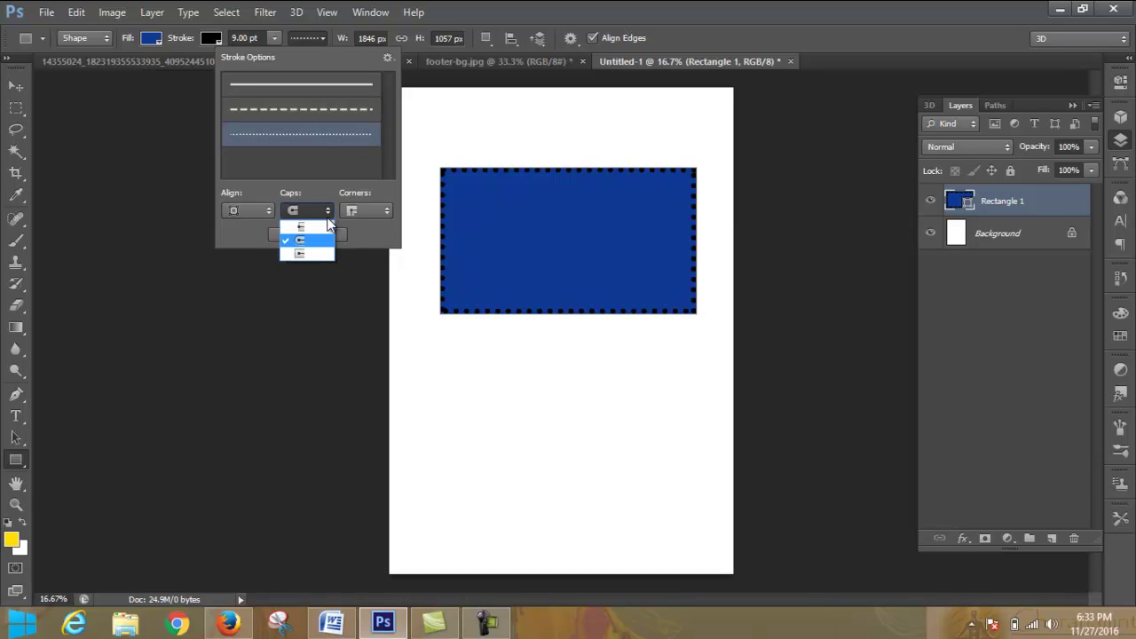
{"action": "left_click", "coordinate": [319, 226]}
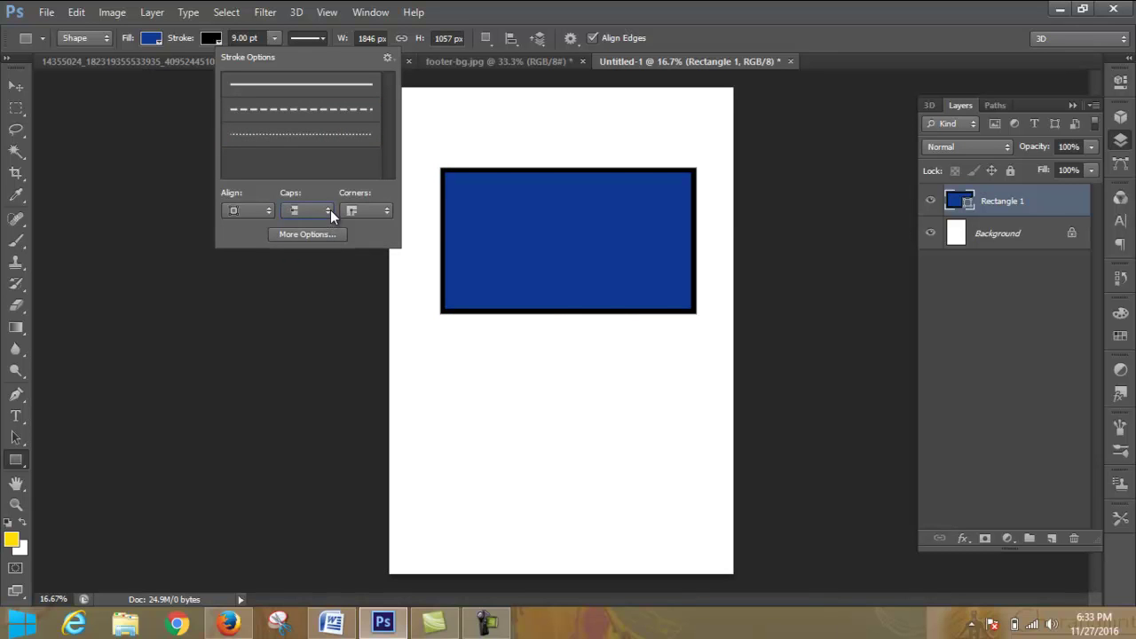
{"action": "left_click", "coordinate": [330, 211]}
{"action": "left_click", "coordinate": [317, 239]}
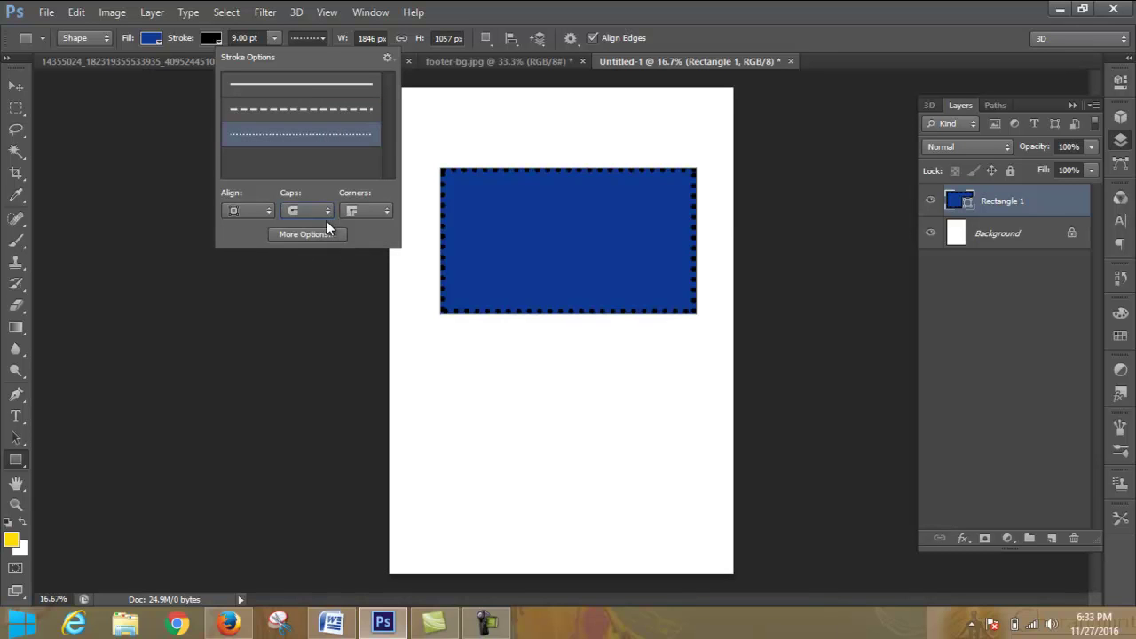
{"action": "left_click", "coordinate": [328, 213]}
{"action": "left_click", "coordinate": [326, 253]}
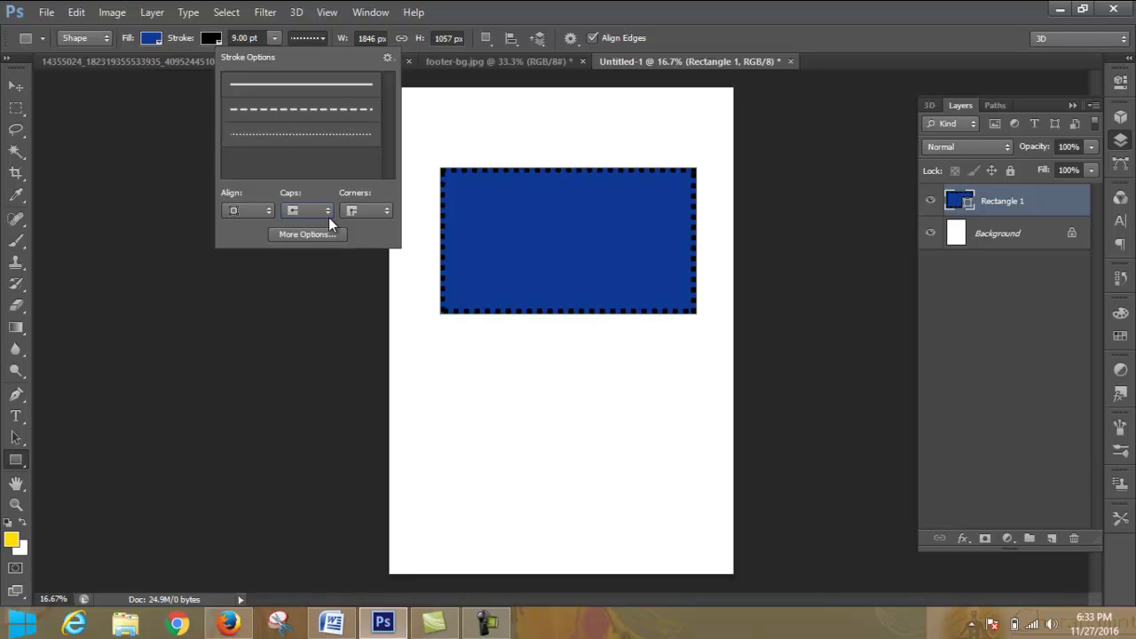
Step: Change the corner style of the rectangle's stroke to the last available option
{"action": "left_click", "coordinate": [382, 214]}
{"action": "left_click", "coordinate": [380, 213]}
{"action": "left_click", "coordinate": [379, 252]}
Step: Fill the rectangle with a pattern, trying several presets and settling on the magenta flower pattern
{"action": "left_click", "coordinate": [273, 37]}
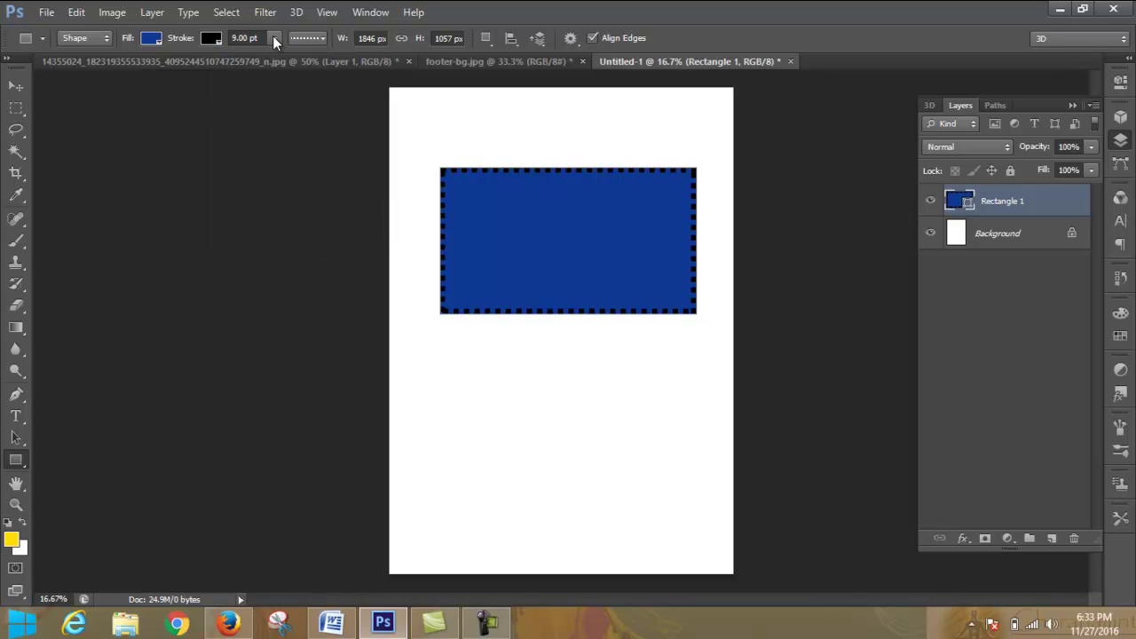
{"action": "left_click", "coordinate": [155, 43]}
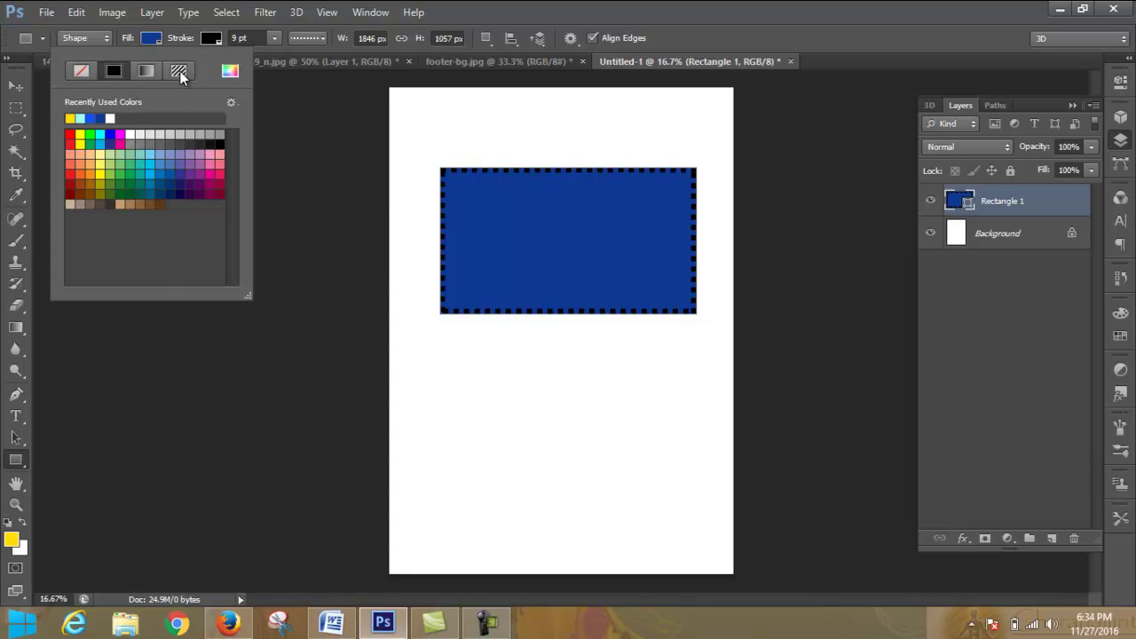
{"action": "left_click", "coordinate": [178, 72]}
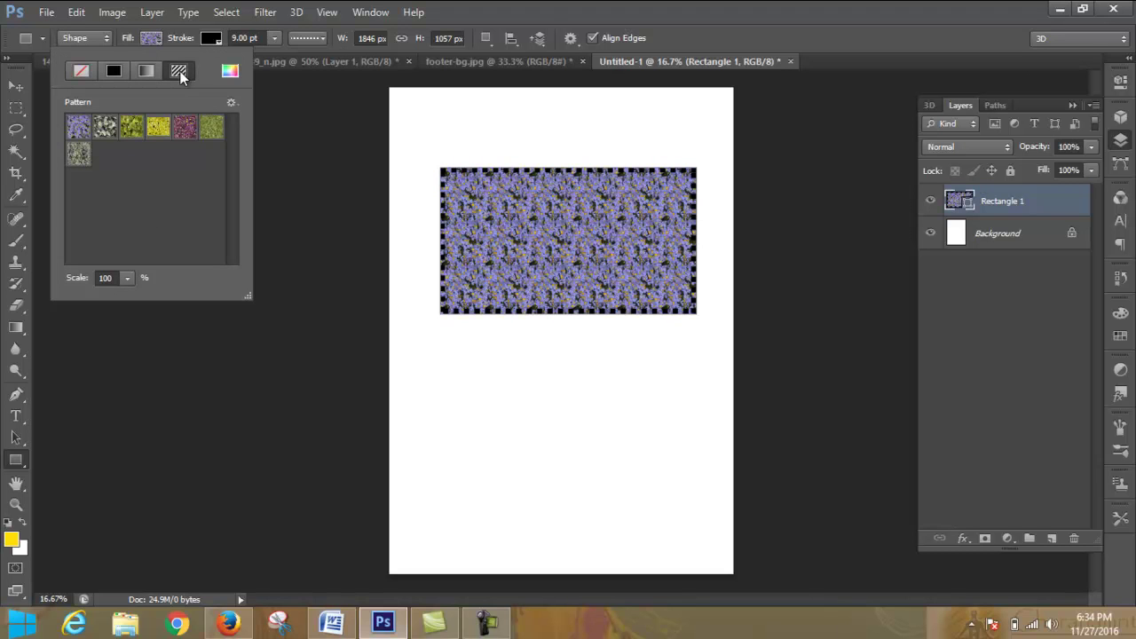
{"action": "left_click", "coordinate": [132, 126]}
{"action": "left_click", "coordinate": [105, 127]}
{"action": "left_click", "coordinate": [184, 129]}
Step: Examine the available patterns in the Preset Manager and close it
{"action": "left_click", "coordinate": [231, 104]}
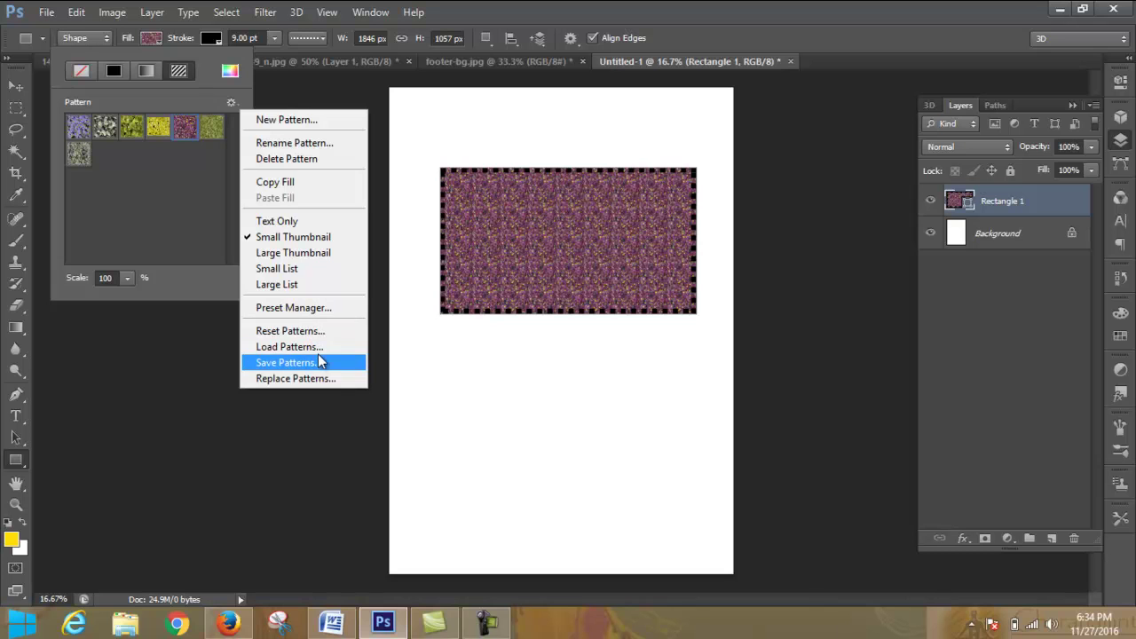
{"action": "left_click", "coordinate": [335, 308]}
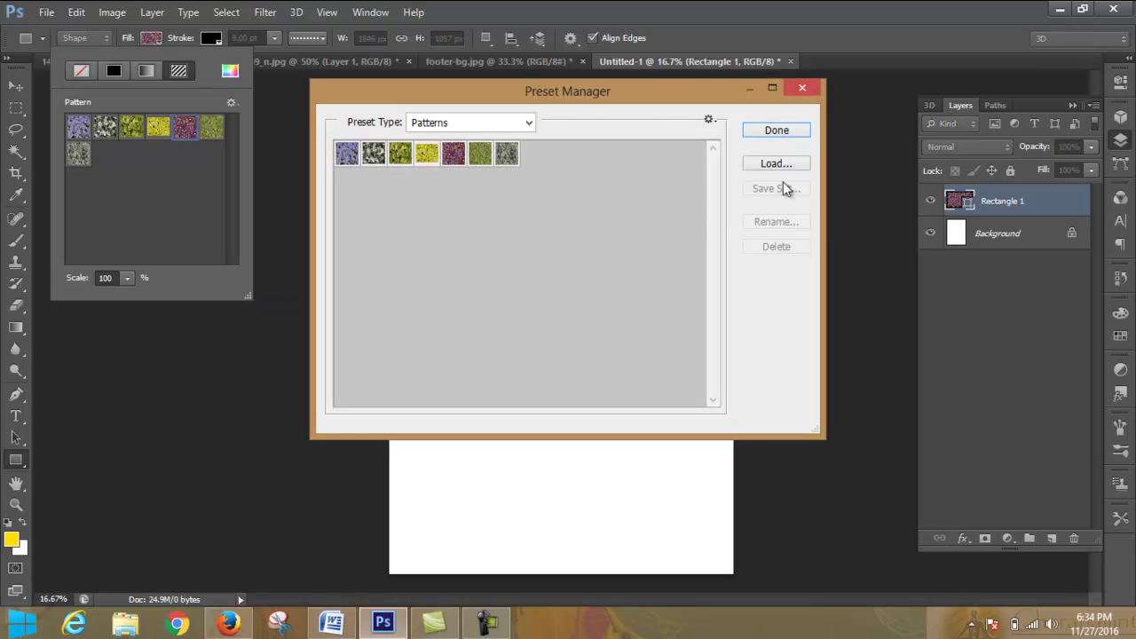
{"action": "left_click", "coordinate": [784, 131]}
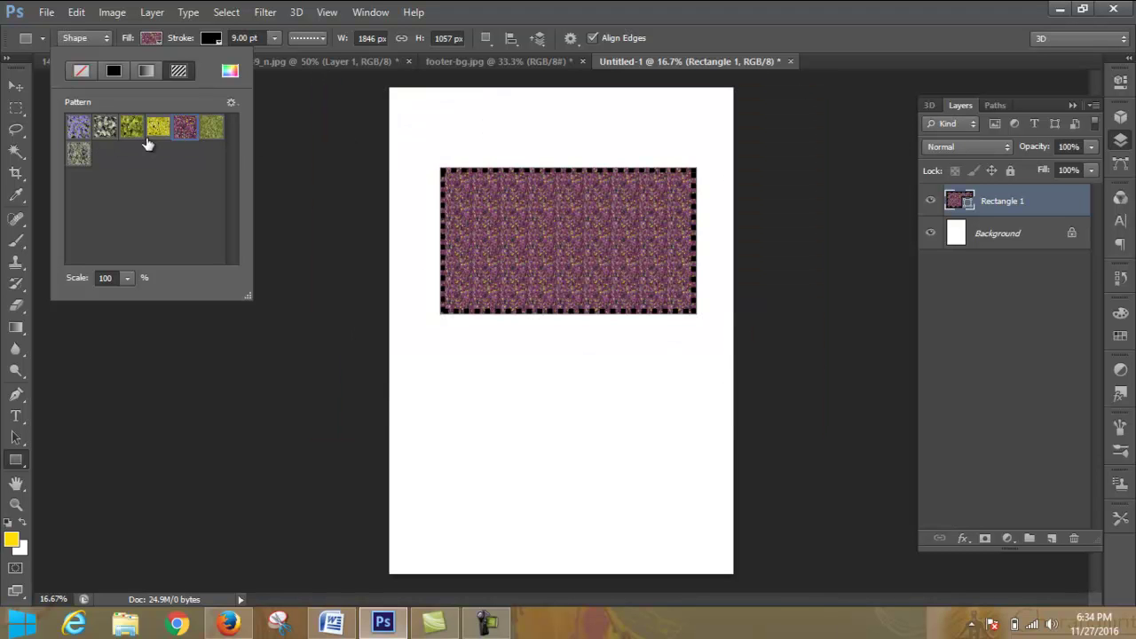
Step: Fill the rectangle with the second pattern preset and reduce the pattern scale to 1%
{"action": "left_click", "coordinate": [104, 126]}
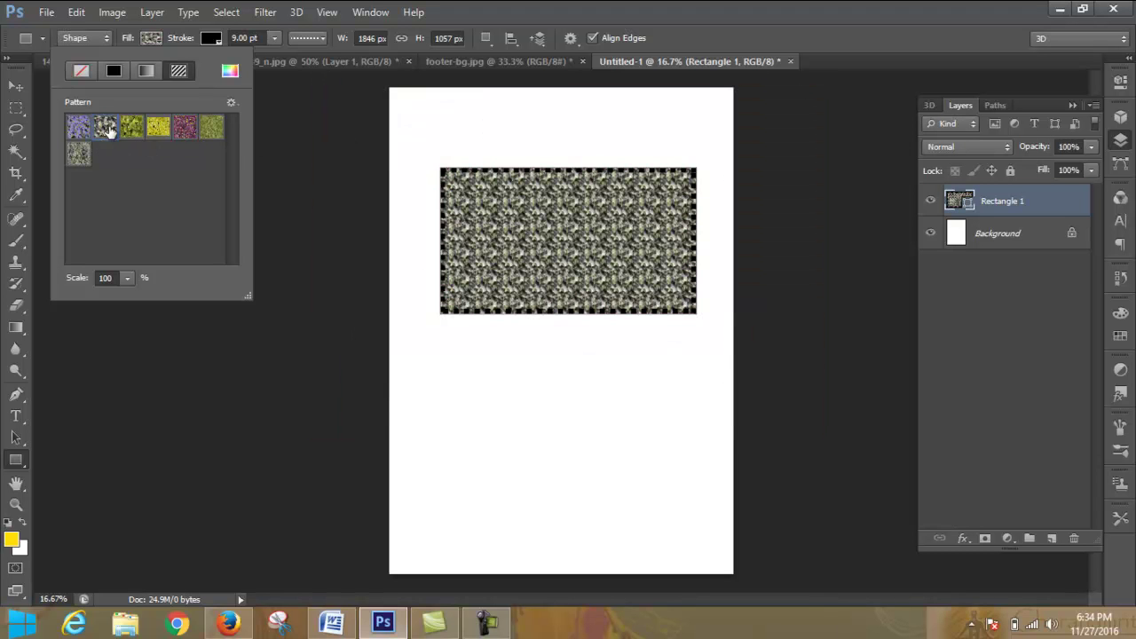
{"action": "left_click", "coordinate": [128, 278]}
{"action": "left_click_drag", "start_coordinate": [129, 293], "coordinate": [120, 325]}
Step: Switch the rectangle's fill to the green ivy leaf pattern and enlarge its scale to 624%
{"action": "left_click", "coordinate": [131, 130]}
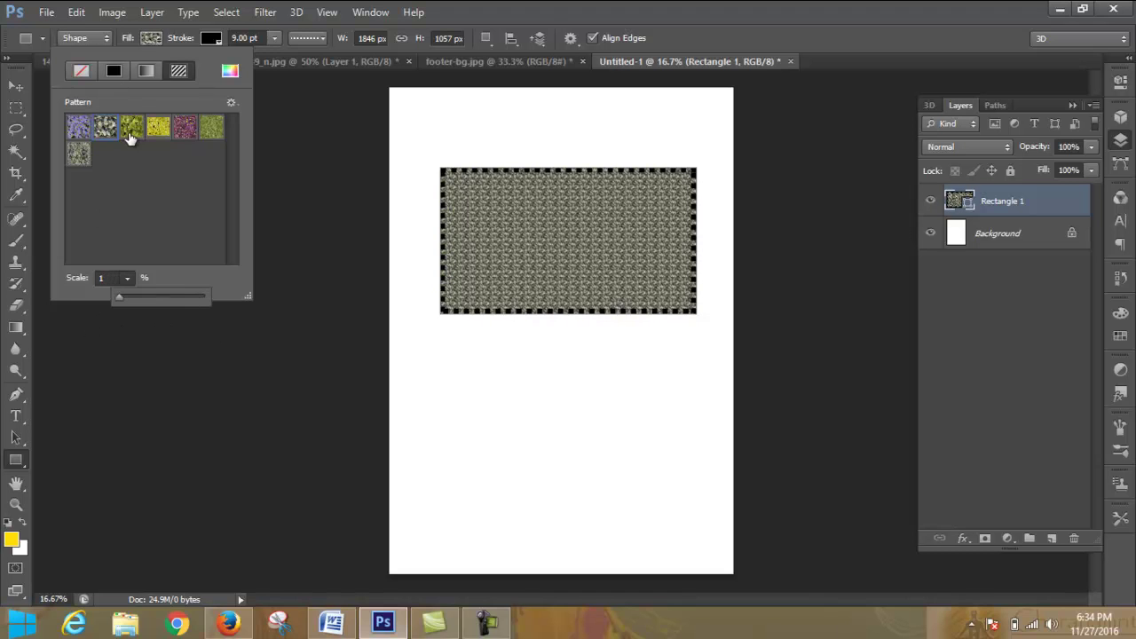
{"action": "left_click", "coordinate": [129, 278]}
{"action": "left_click_drag", "start_coordinate": [125, 290], "coordinate": [179, 298]}
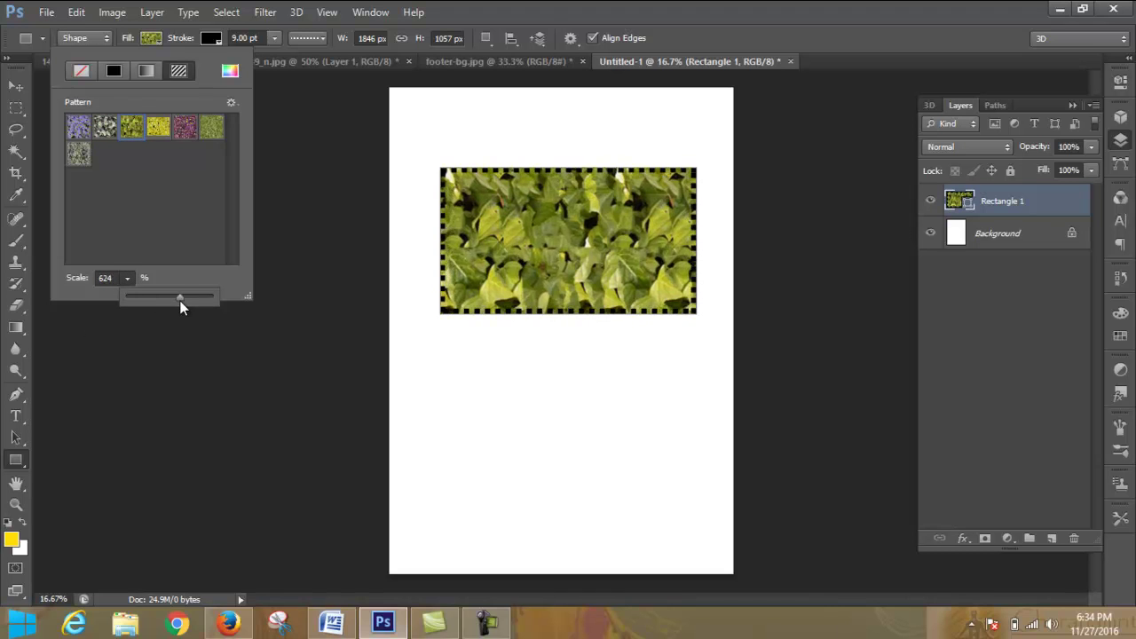
Step: Keep the Rectangle Tool active and replace the rectangle's pattern fill with the yellow-to-transparent linear gradient
{"action": "right_click", "coordinate": [19, 467]}
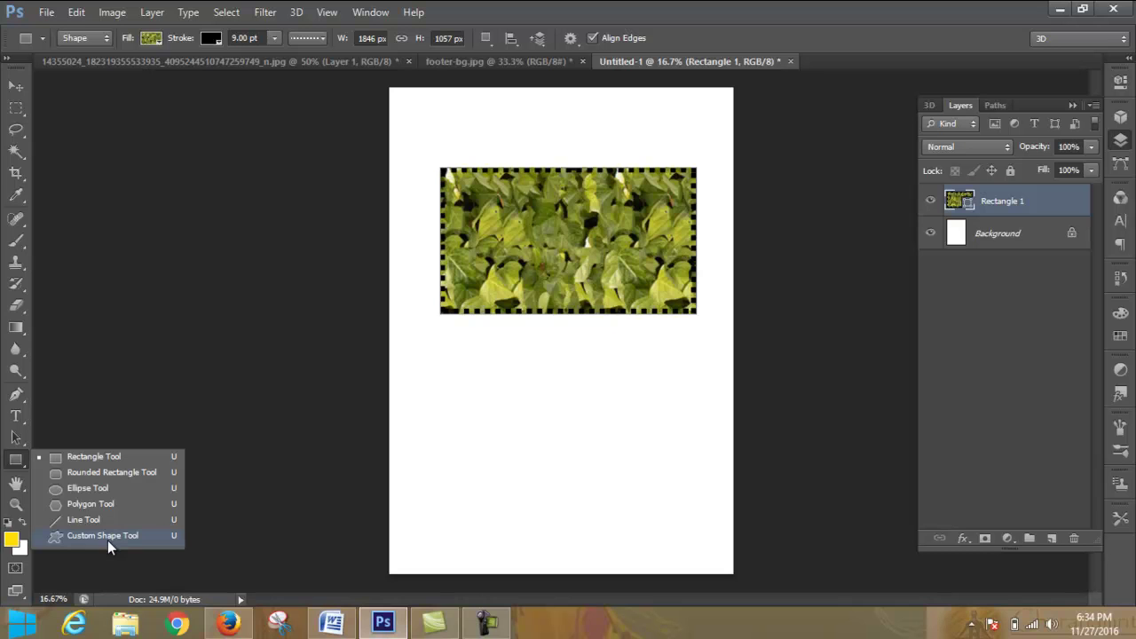
{"action": "left_click", "coordinate": [107, 457]}
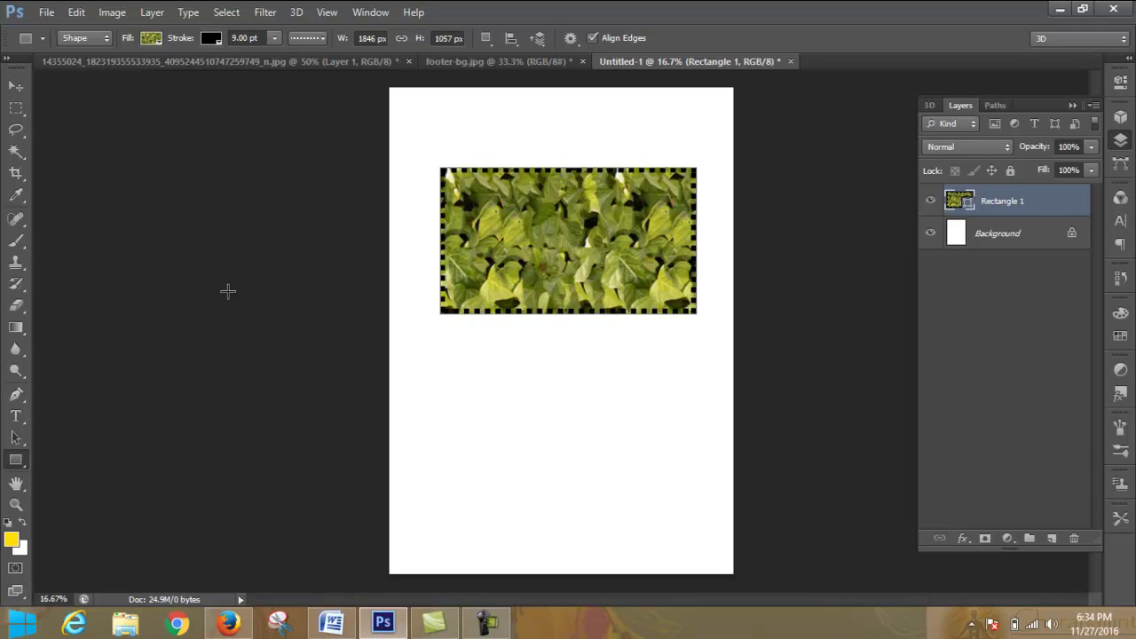
{"action": "left_click", "coordinate": [157, 43]}
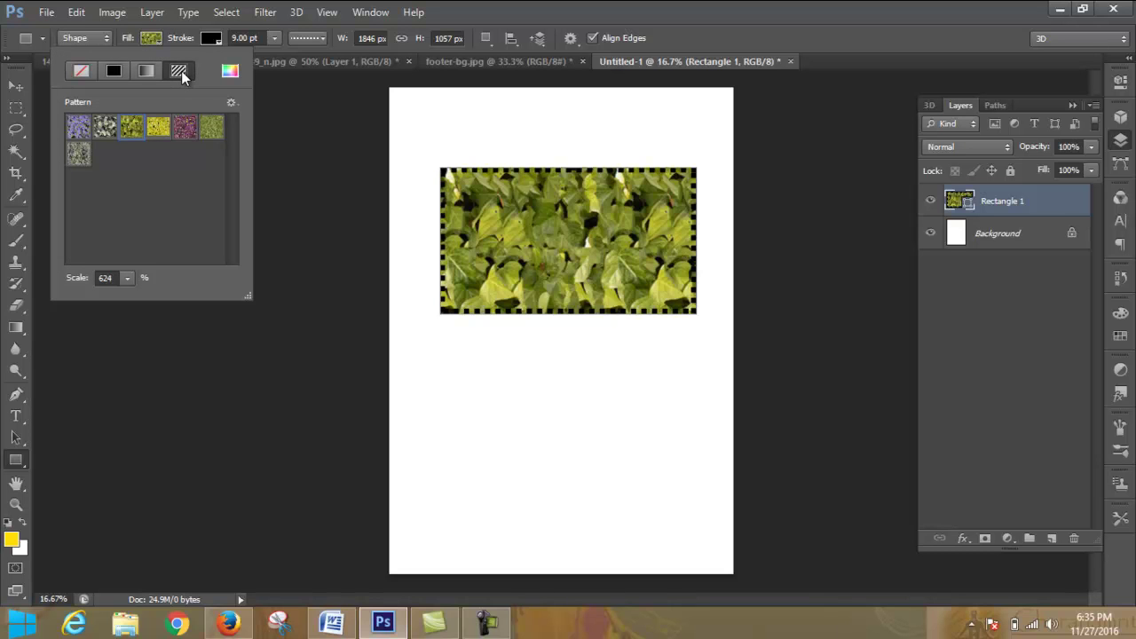
{"action": "left_click", "coordinate": [144, 69]}
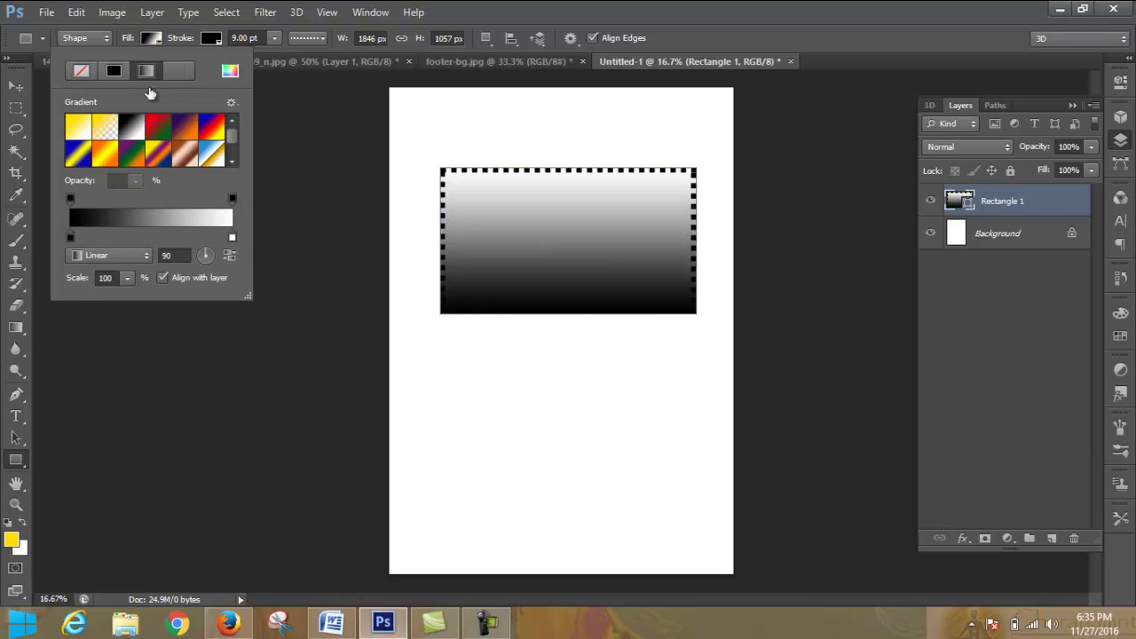
{"action": "left_click", "coordinate": [101, 132]}
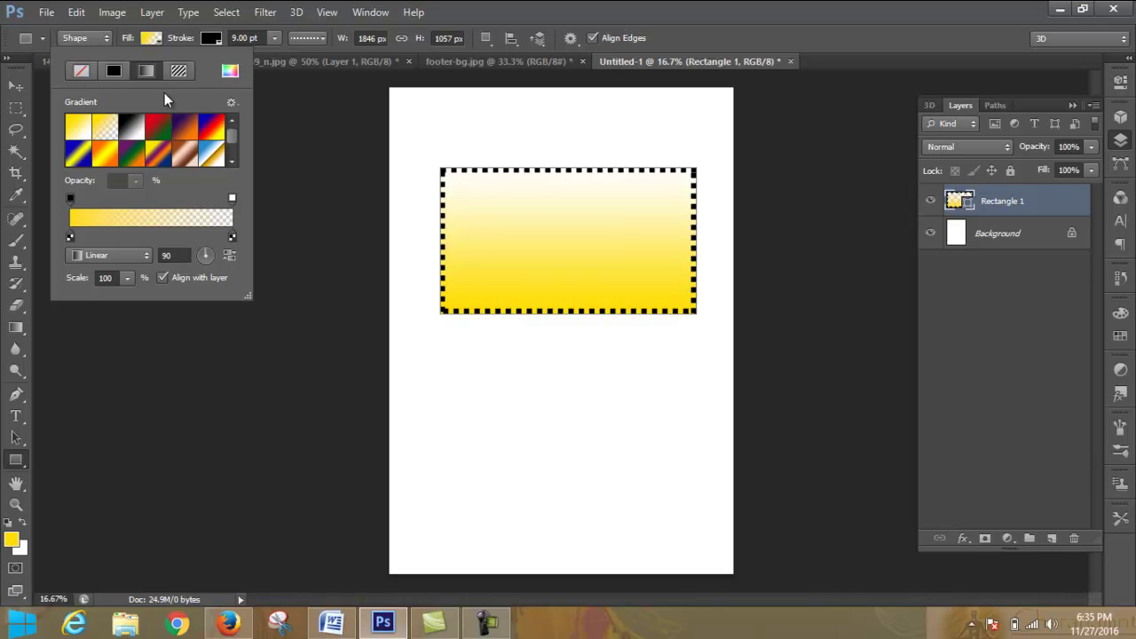
Step: Try the rectangle without a fill, and fill it with the green grass pattern at 347% scale
{"action": "left_click", "coordinate": [183, 71]}
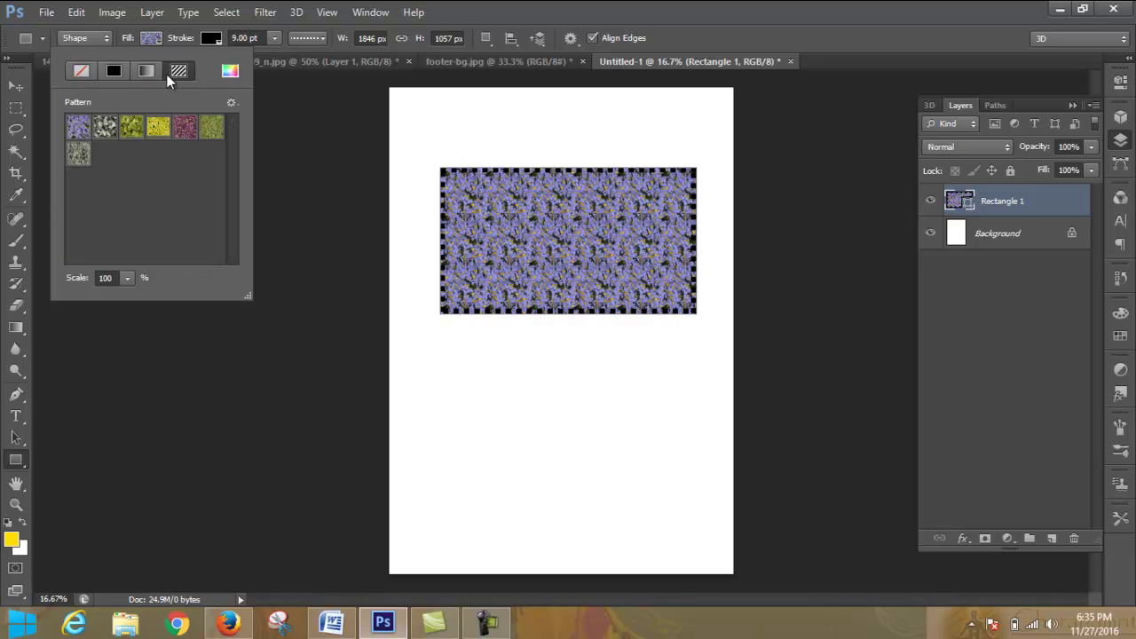
{"action": "left_click", "coordinate": [80, 71]}
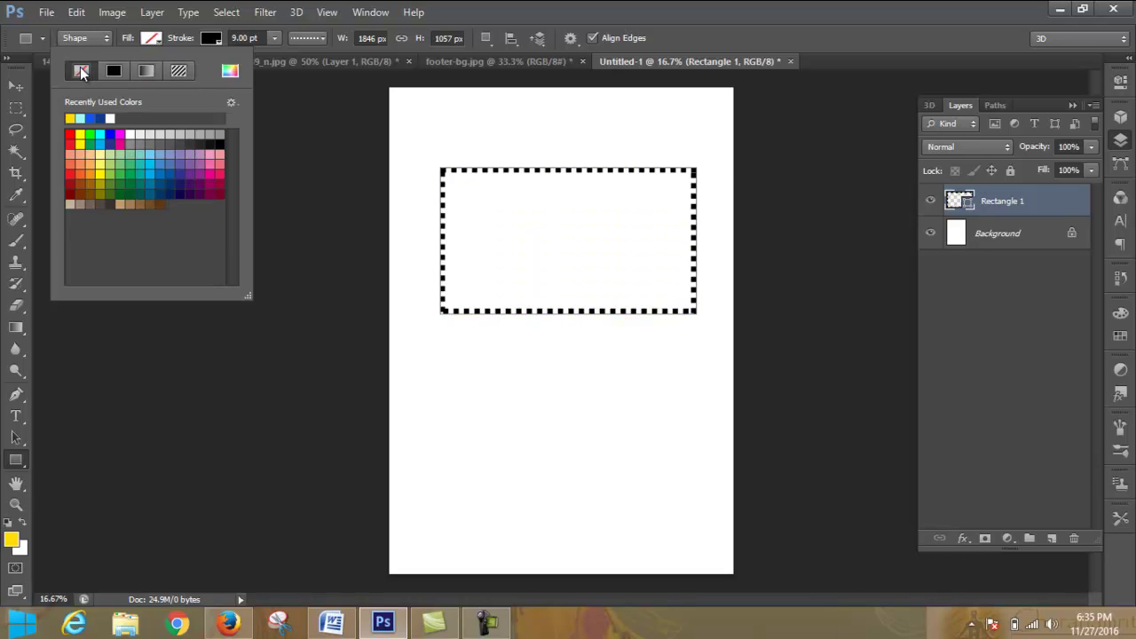
{"action": "left_click", "coordinate": [185, 73]}
{"action": "left_click", "coordinate": [210, 130]}
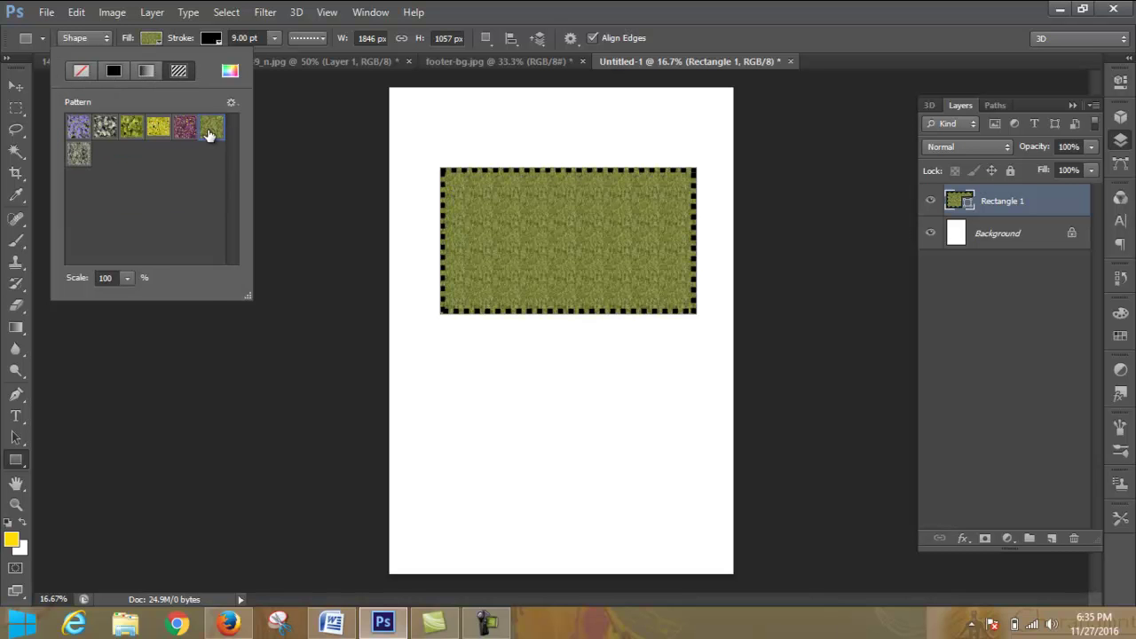
{"action": "left_click", "coordinate": [128, 278]}
{"action": "left_click_drag", "start_coordinate": [124, 299], "coordinate": [198, 314]}
{"action": "mouse_move", "coordinate": [129, 307]}
{"action": "left_mouse_down"}
{"action": "mouse_move", "coordinate": [199, 312]}
{"action": "mouse_move", "coordinate": [150, 312]}
{"action": "mouse_move", "coordinate": [149, 299]}
{"action": "left_mouse_up"}
Step: Change the rectangle's fill to solid black 000000 with the Color Picker
{"action": "left_click", "coordinate": [179, 77]}
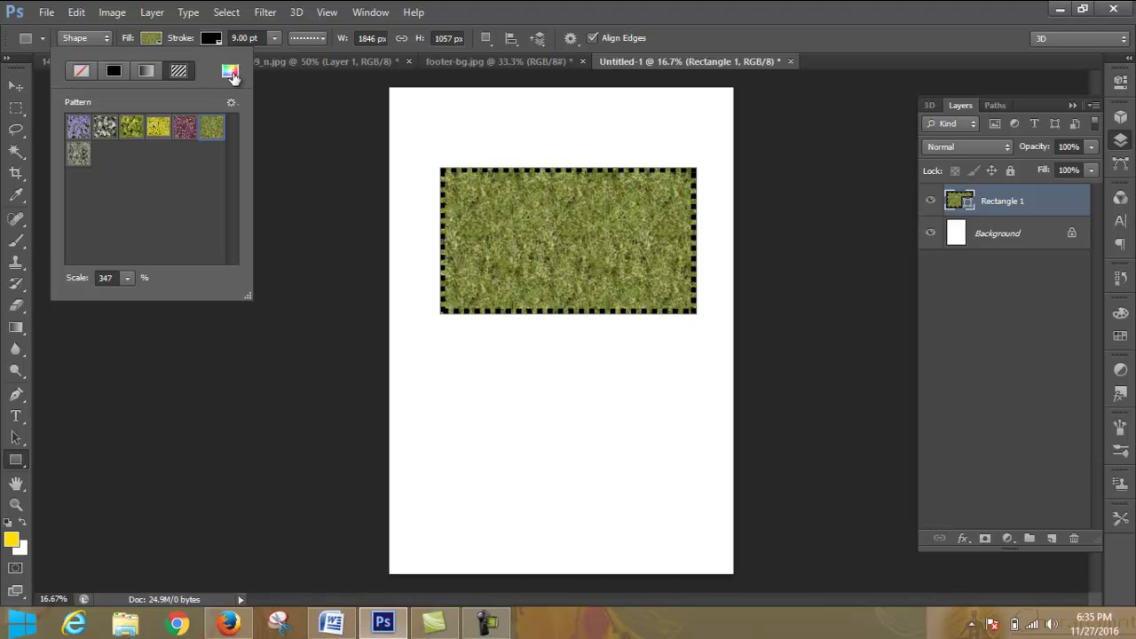
{"action": "left_click", "coordinate": [230, 73]}
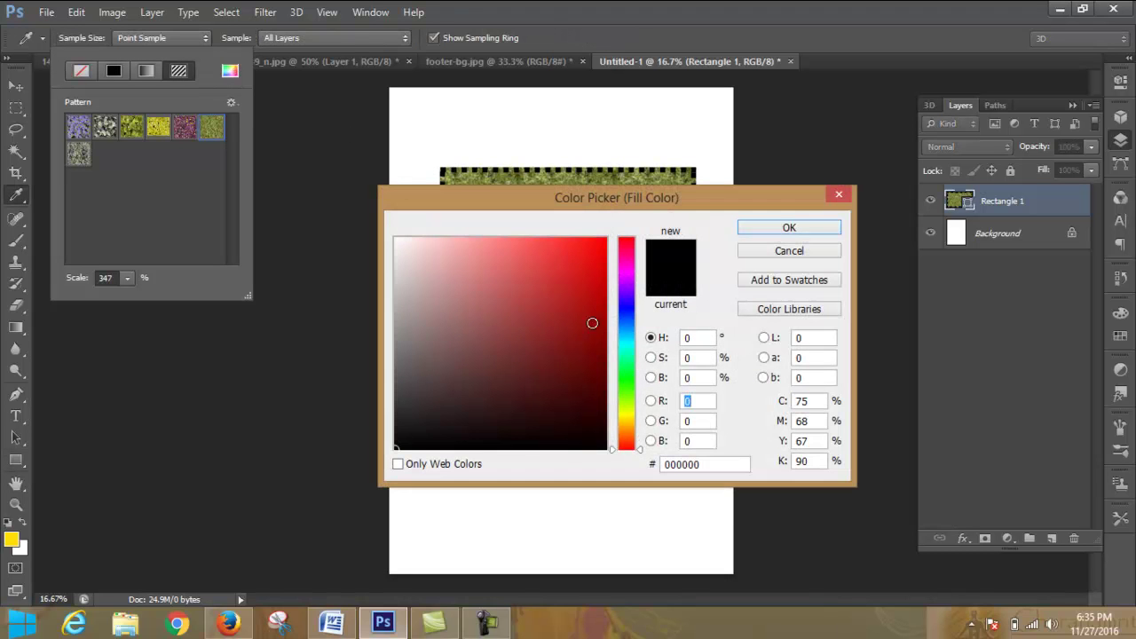
{"action": "left_click", "coordinate": [797, 232]}
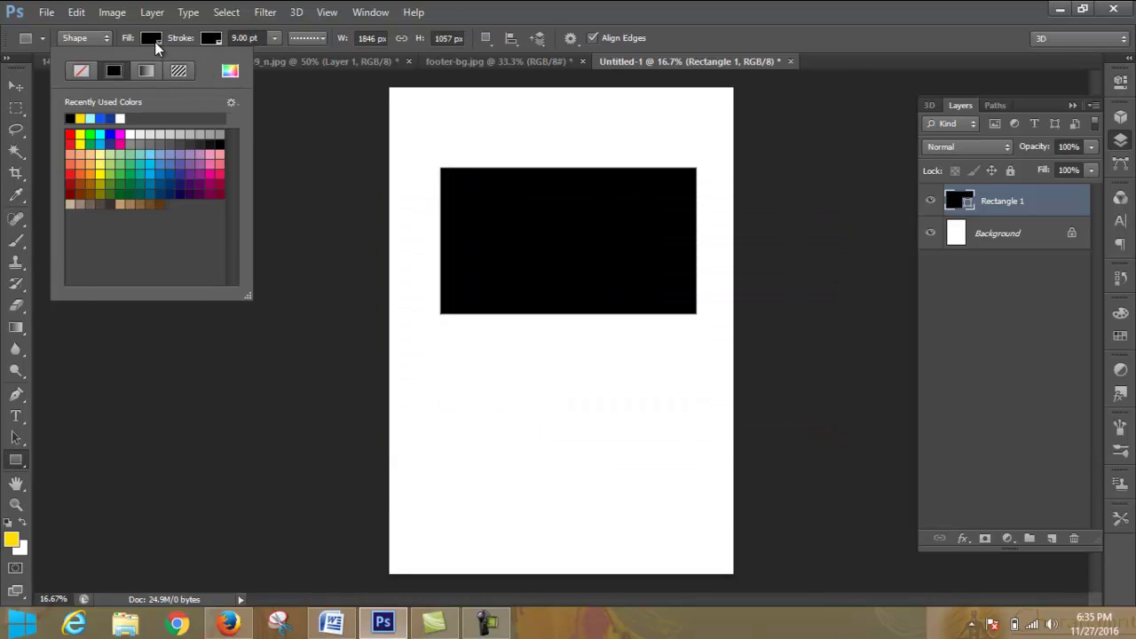
Step: Recolour the rectangle's fill with the bright green swatch
{"action": "left_click", "coordinate": [156, 41]}
{"action": "left_click", "coordinate": [156, 39]}
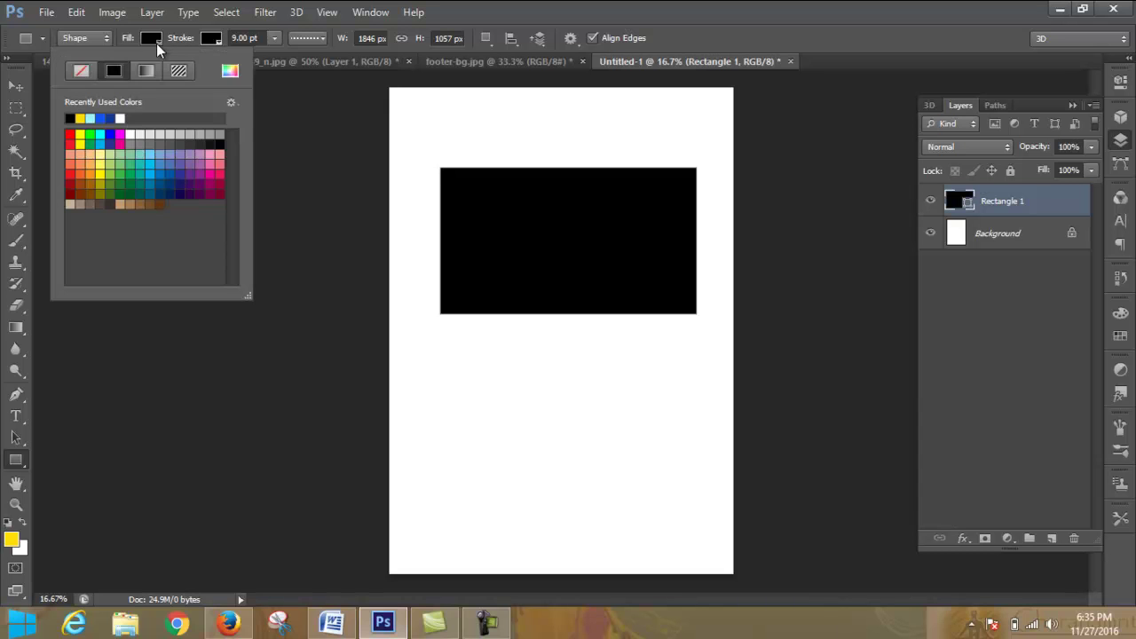
{"action": "left_click", "coordinate": [90, 134]}
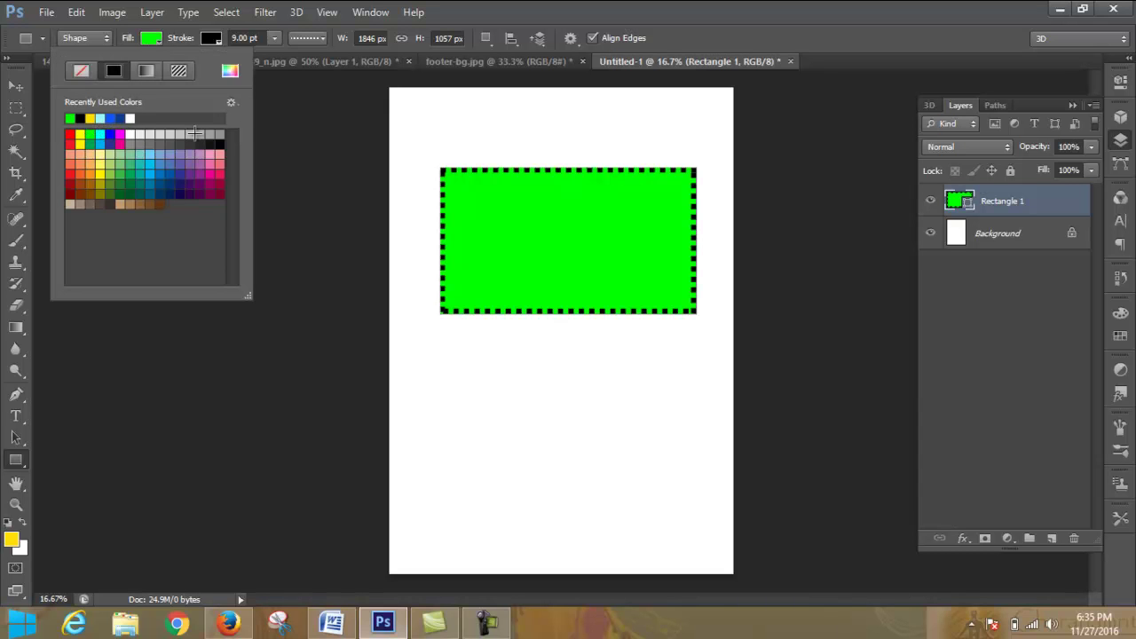
{"action": "left_click", "coordinate": [271, 38]}
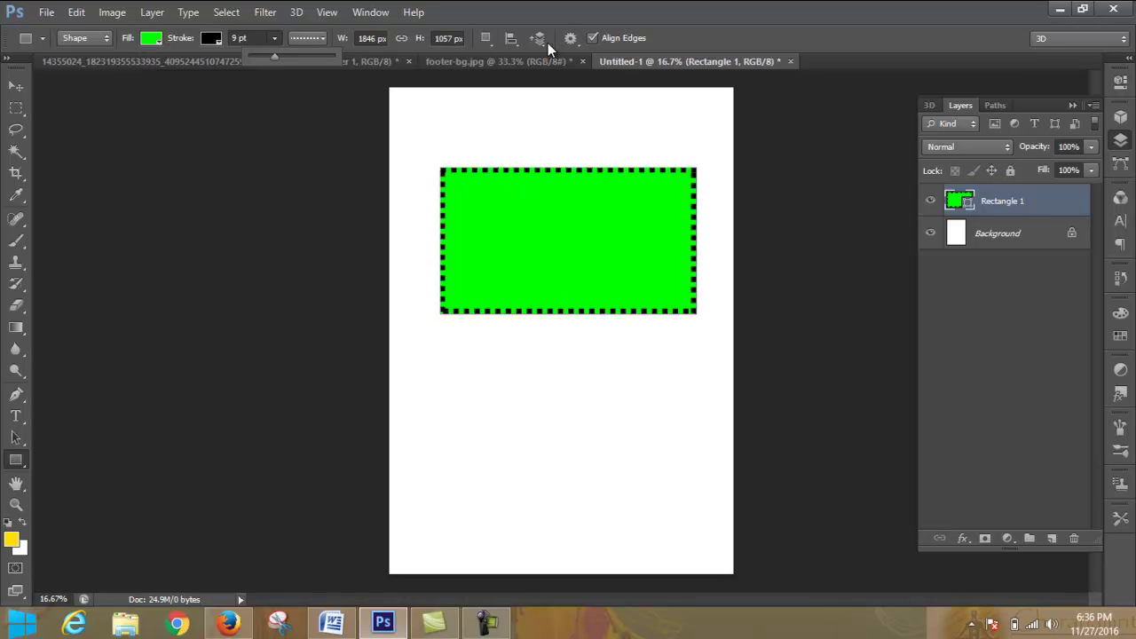
Step: Draw the rough grunge ring custom shape below the rectangle, about 1205 px wide and 1033 px high
{"action": "left_click", "coordinate": [17, 460]}
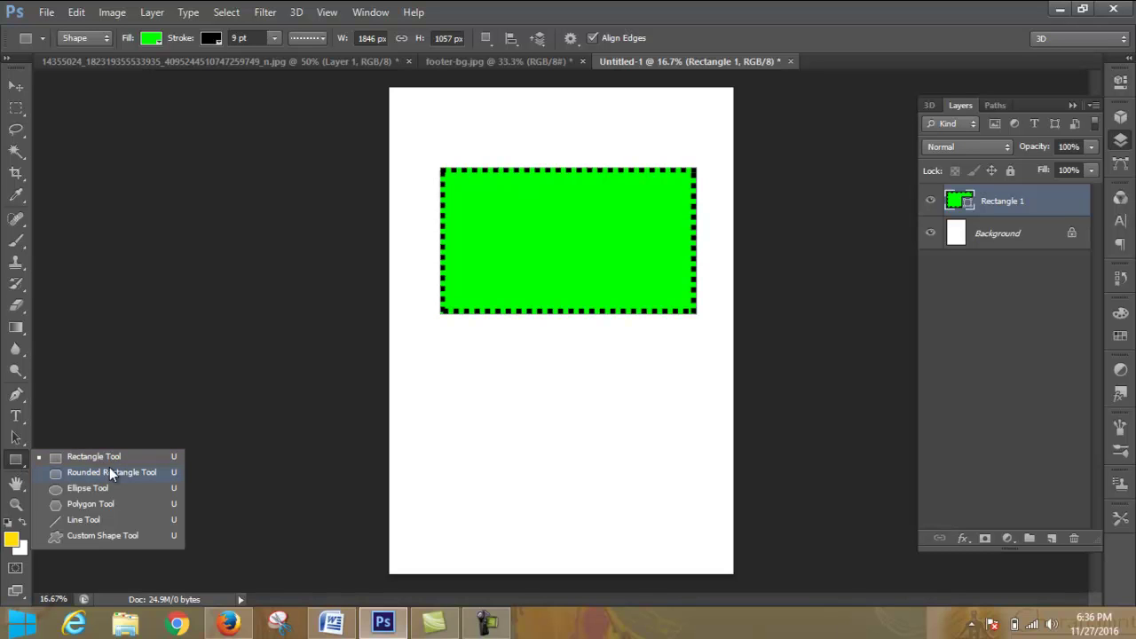
{"action": "left_click", "coordinate": [102, 536]}
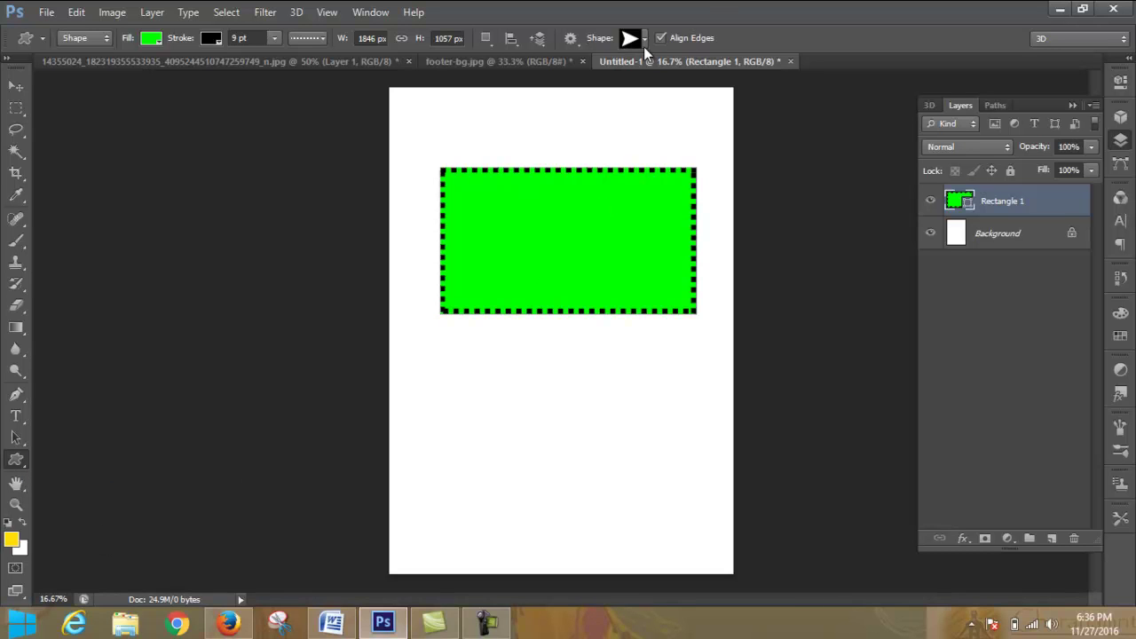
{"action": "left_click", "coordinate": [642, 46]}
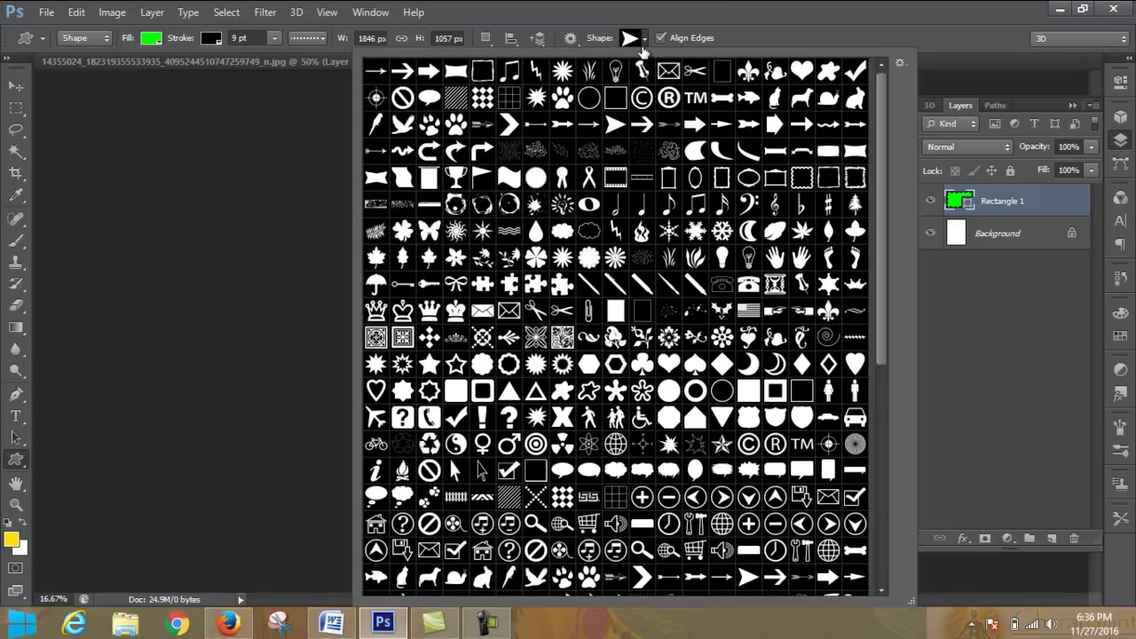
{"action": "scroll", "coordinate": [612, 251], "scroll_direction": "down", "scroll_amount": 1}
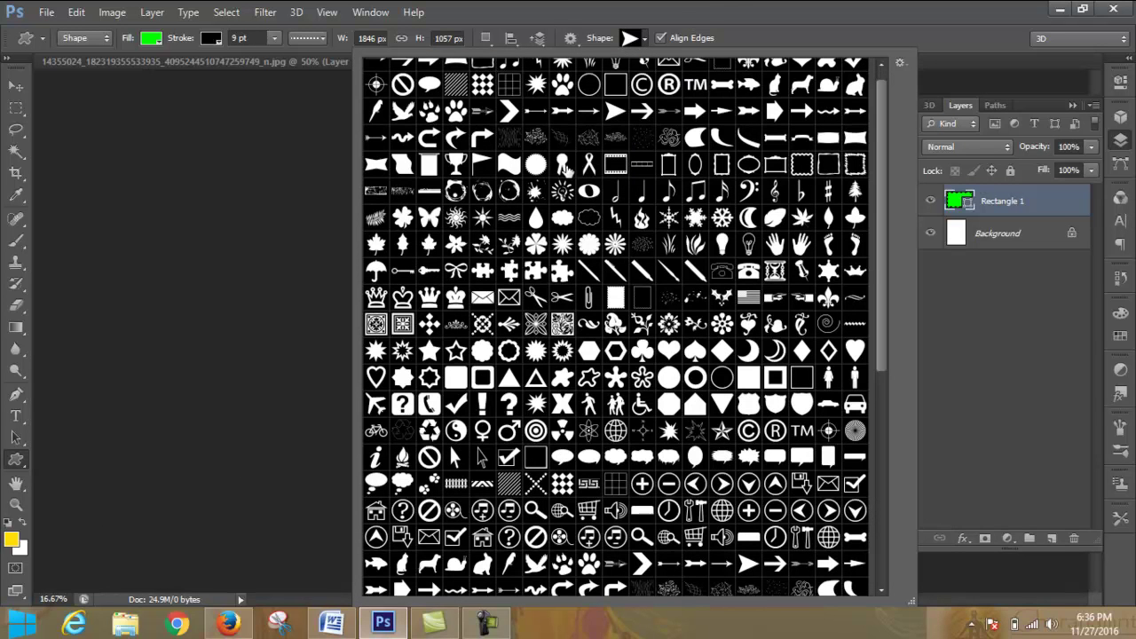
{"action": "left_click", "coordinate": [537, 165]}
{"action": "left_click", "coordinate": [455, 191]}
{"action": "left_click", "coordinate": [647, 39]}
{"action": "left_click_drag", "start_coordinate": [450, 370], "coordinate": [615, 511]}
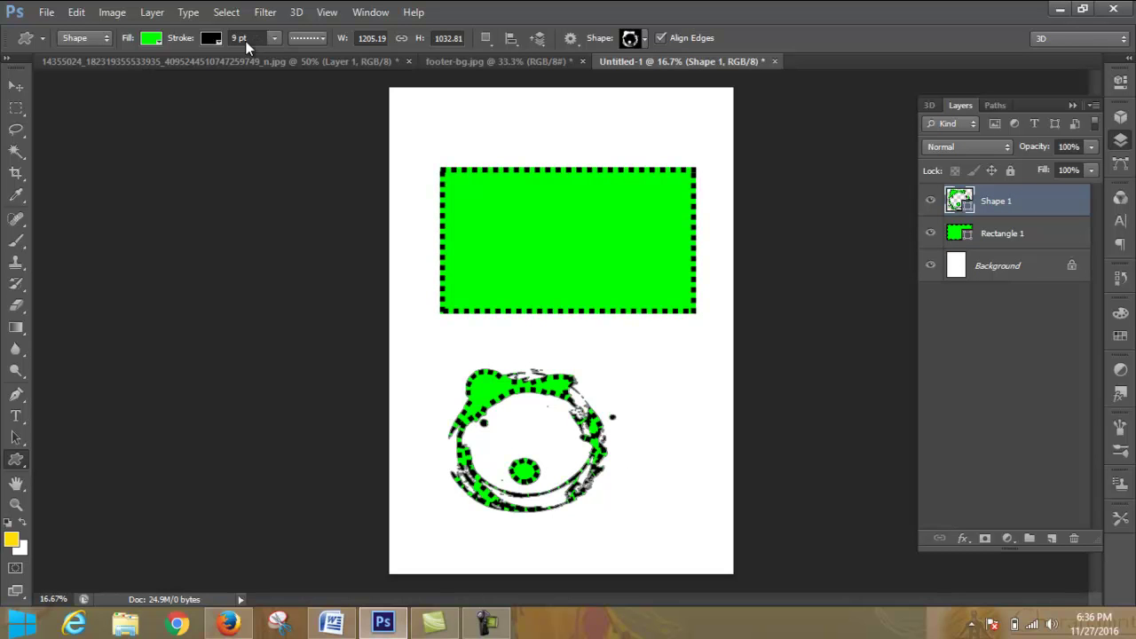
Step: Switch the custom shape's stroke to the solid style and reduce its width to 0 pt
{"action": "left_click", "coordinate": [325, 44]}
{"action": "left_click", "coordinate": [315, 85]}
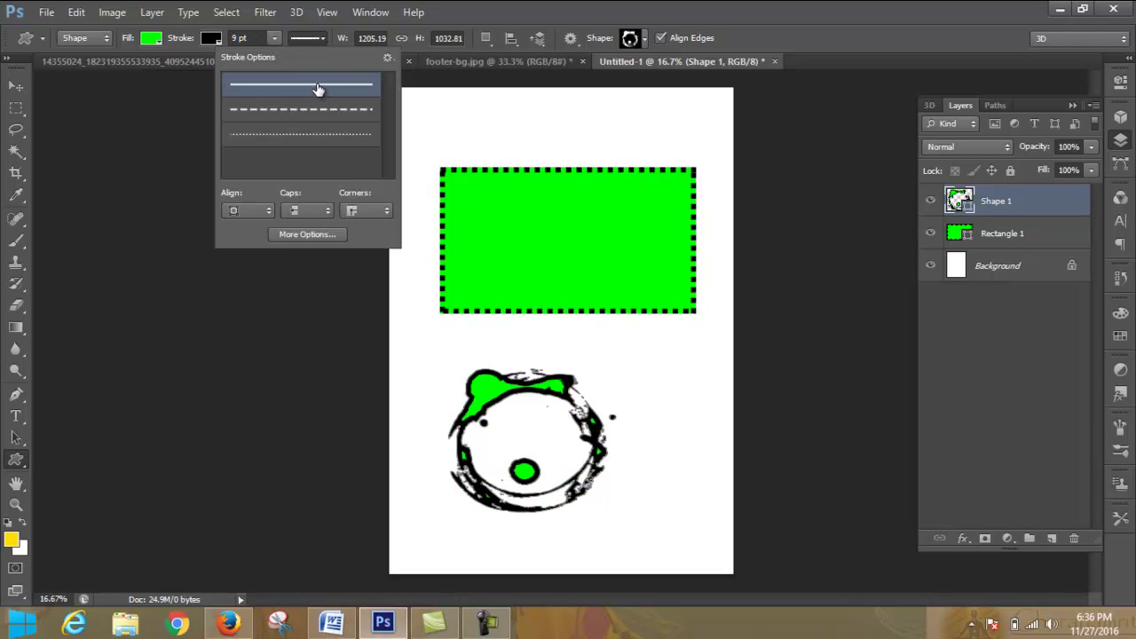
{"action": "left_click", "coordinate": [276, 38]}
{"action": "left_click_drag", "start_coordinate": [272, 52], "coordinate": [196, 58]}
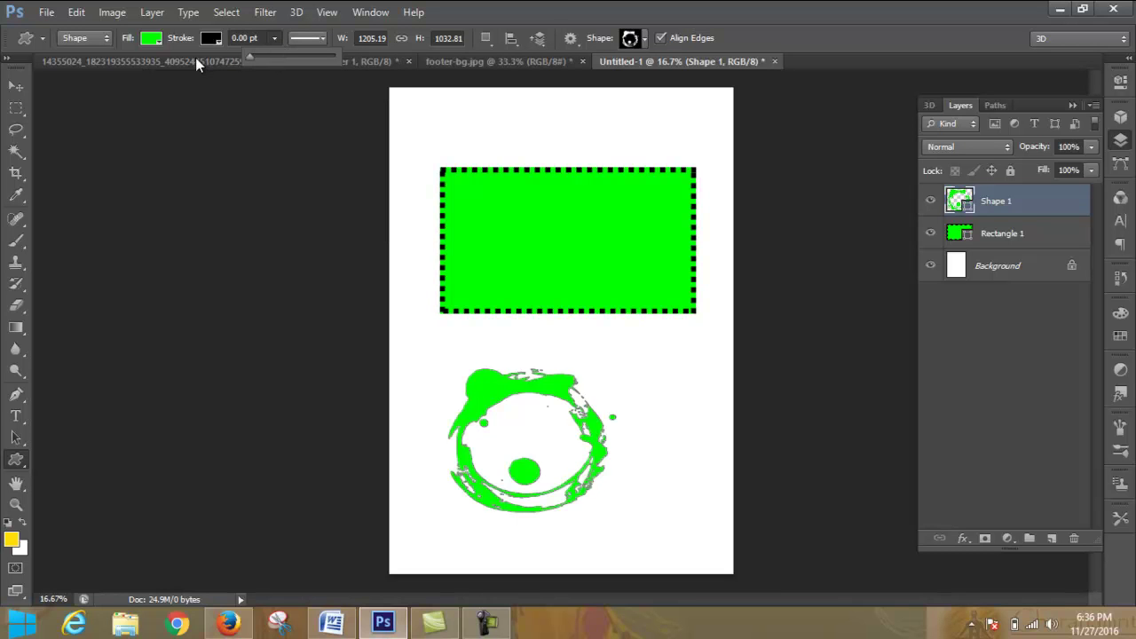
Step: Move the custom shape slightly up and left on the page and set its stroke colour to none
{"action": "left_click", "coordinate": [16, 86]}
{"action": "left_click_drag", "start_coordinate": [509, 399], "coordinate": [500, 378]}
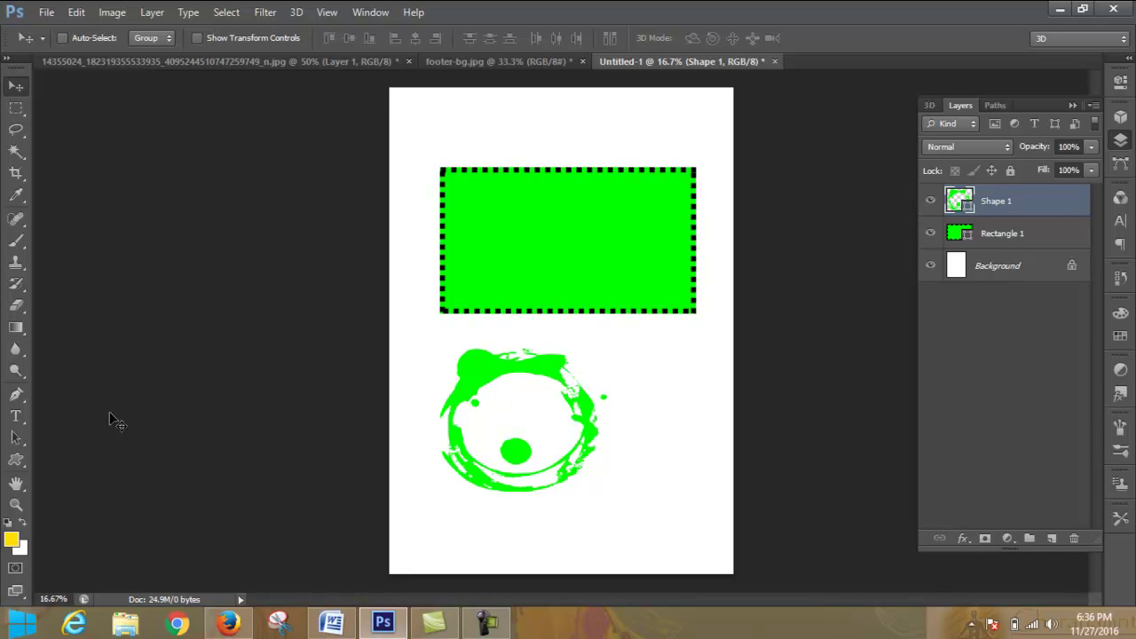
{"action": "left_click", "coordinate": [16, 459]}
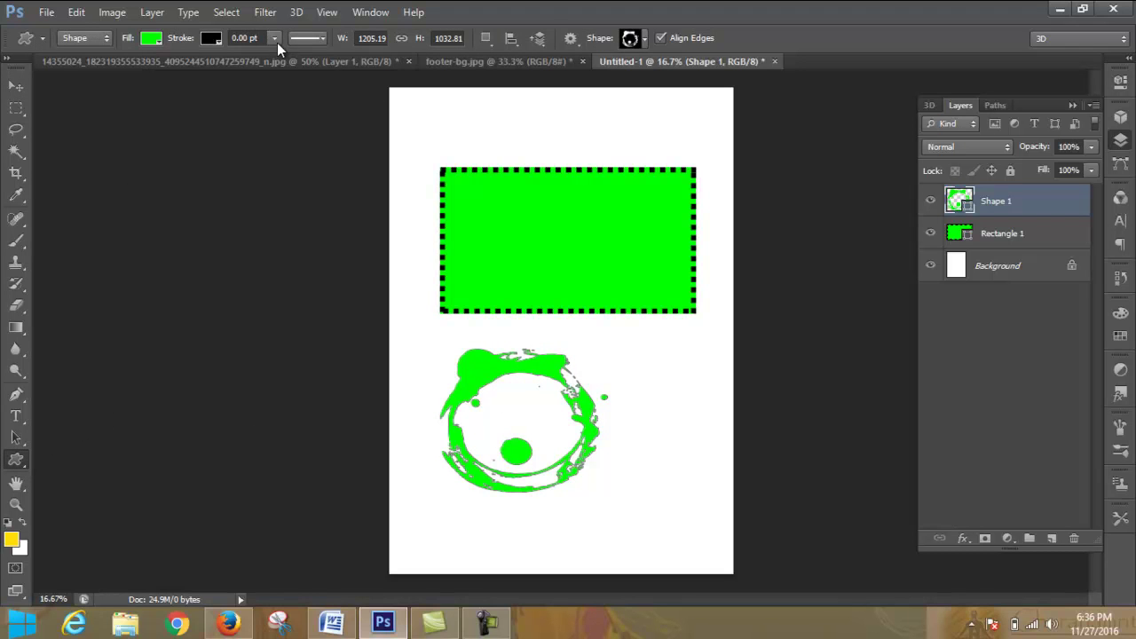
{"action": "left_click", "coordinate": [218, 44]}
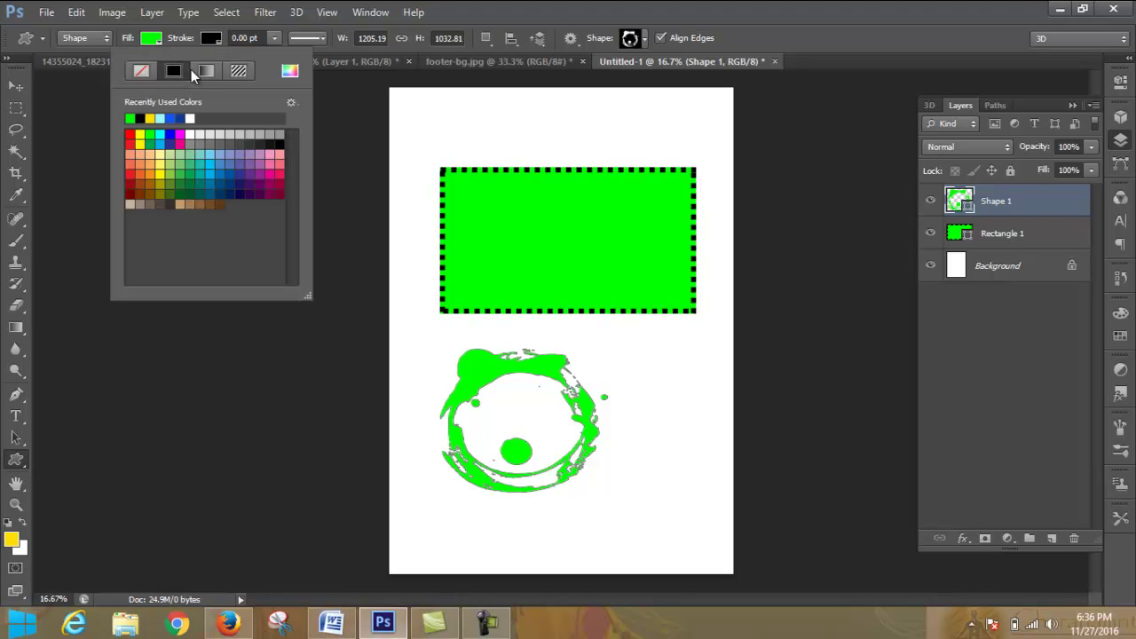
{"action": "left_click", "coordinate": [142, 71]}
Step: Set the ring-shaped custom shape's fill to none
{"action": "left_click", "coordinate": [163, 40]}
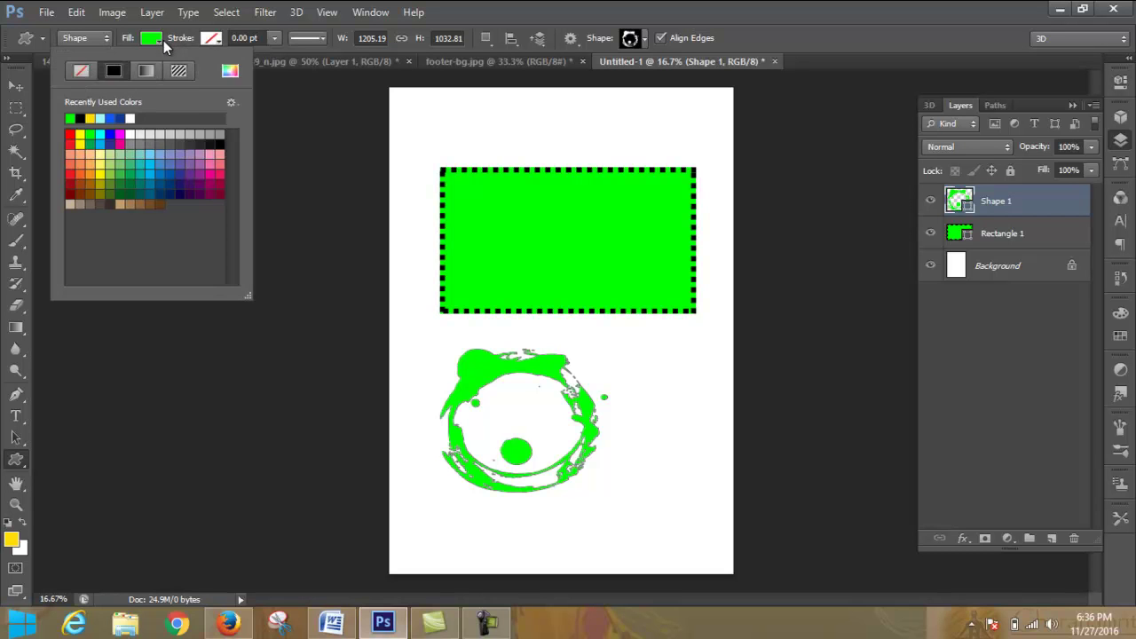
{"action": "left_click", "coordinate": [164, 40]}
{"action": "left_click", "coordinate": [158, 39]}
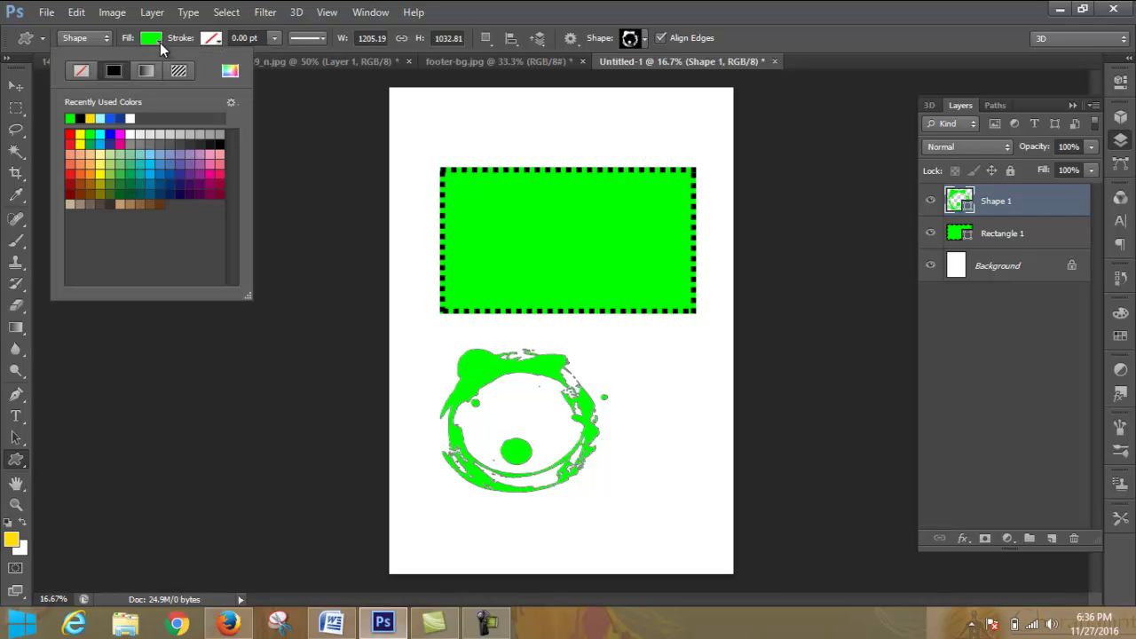
{"action": "left_click", "coordinate": [81, 73]}
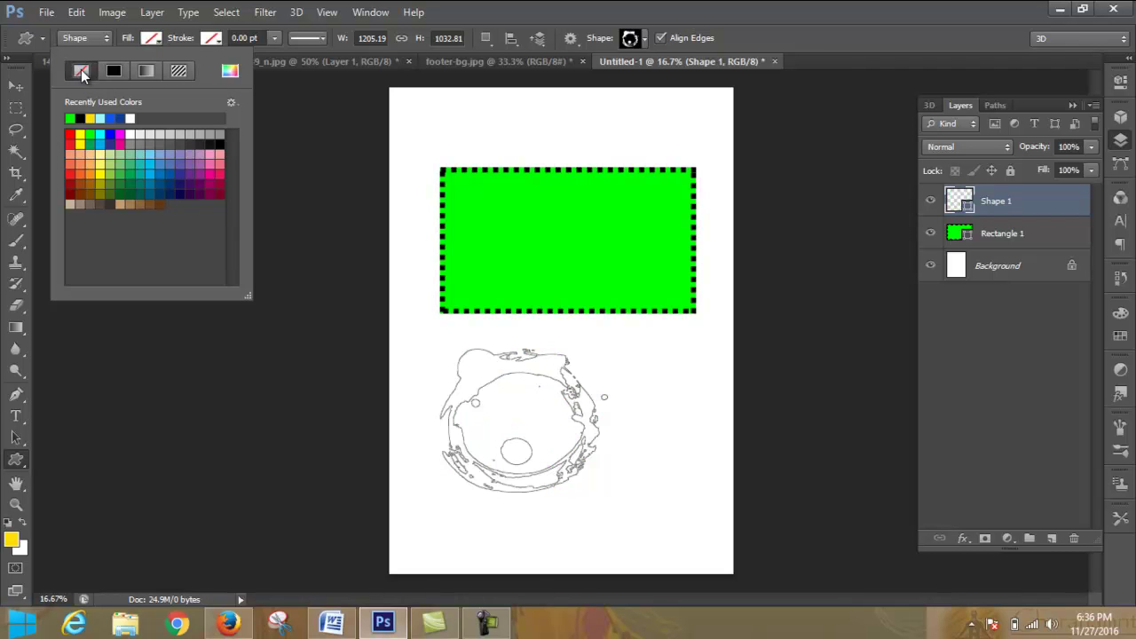
{"action": "left_click", "coordinate": [16, 86]}
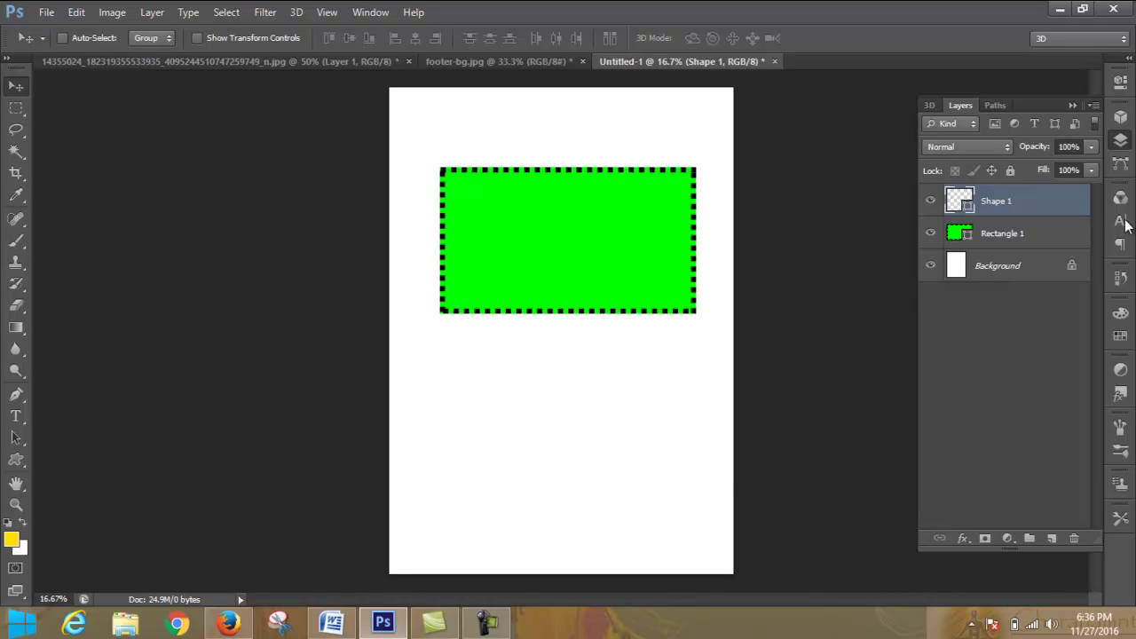
Step: Open the Shape 1 layer's solid fill colour, accept it, and move the unfilled shape slightly right and down on the page
{"action": "key", "text": "i"}
{"action": "double_click", "coordinate": [971, 204]}
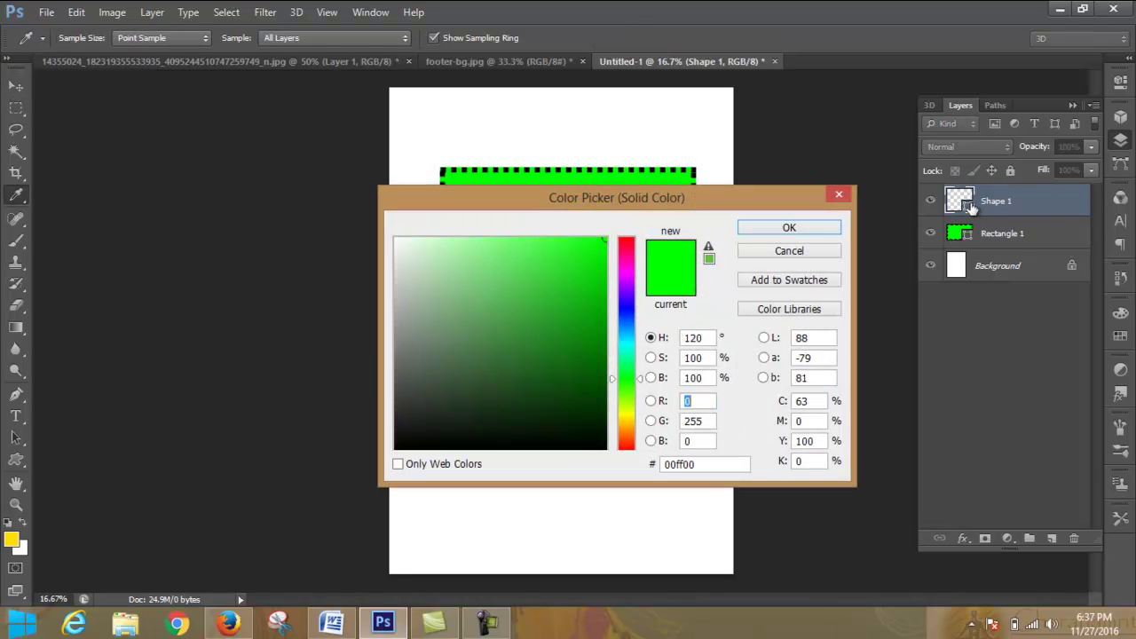
{"action": "left_click", "coordinate": [789, 229]}
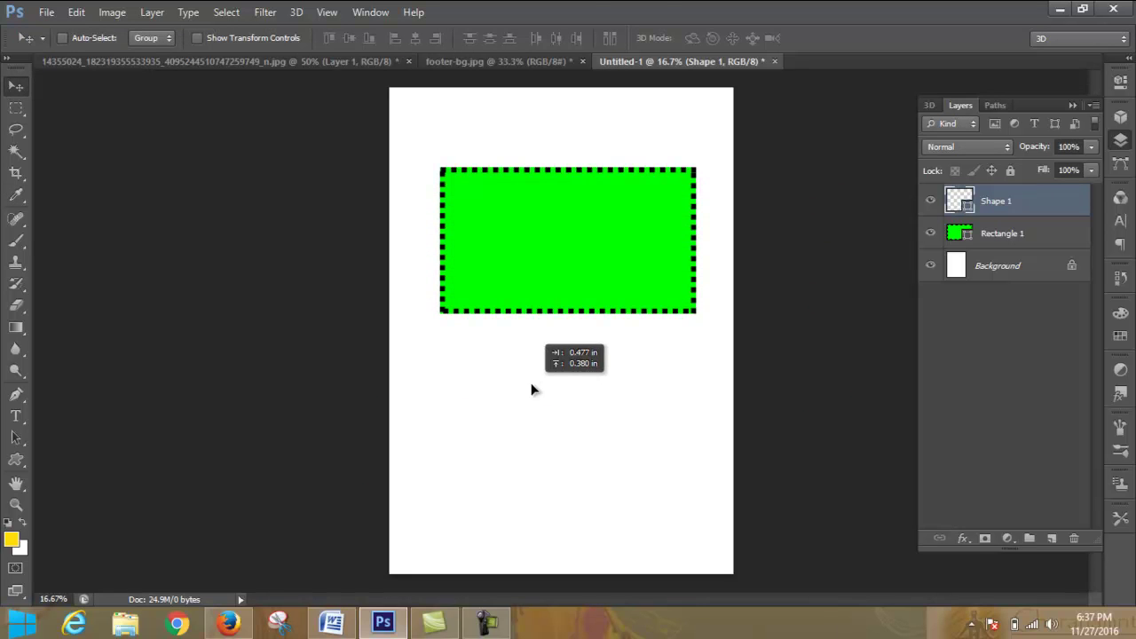
Step: Select the entire canvas and try to invert the selection
{"action": "left_click", "coordinate": [226, 13]}
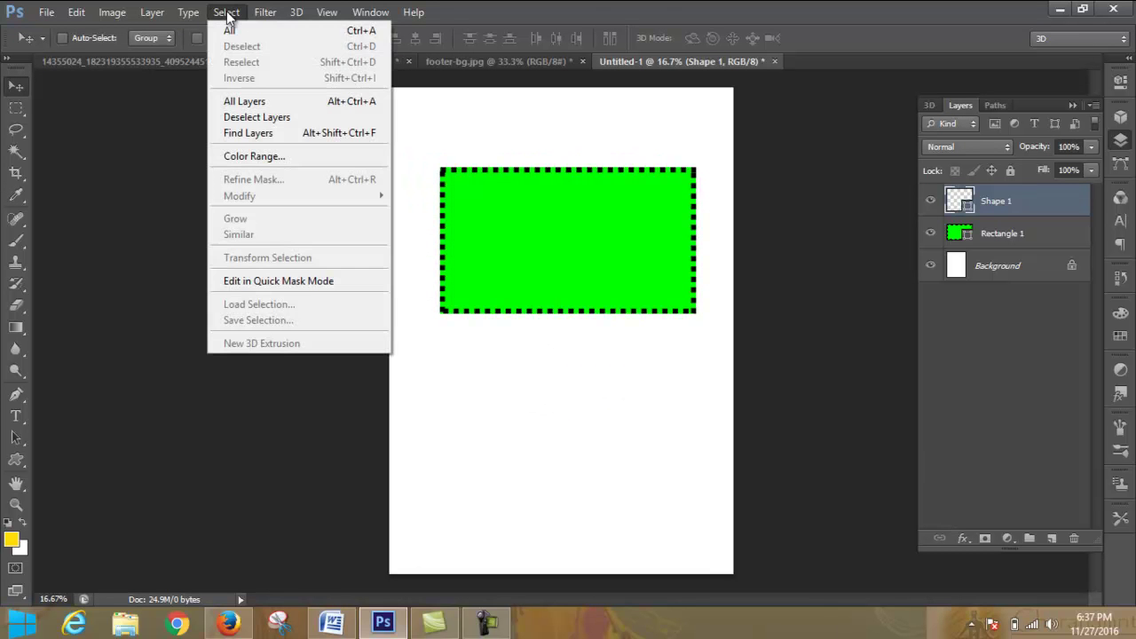
{"action": "left_click", "coordinate": [286, 31]}
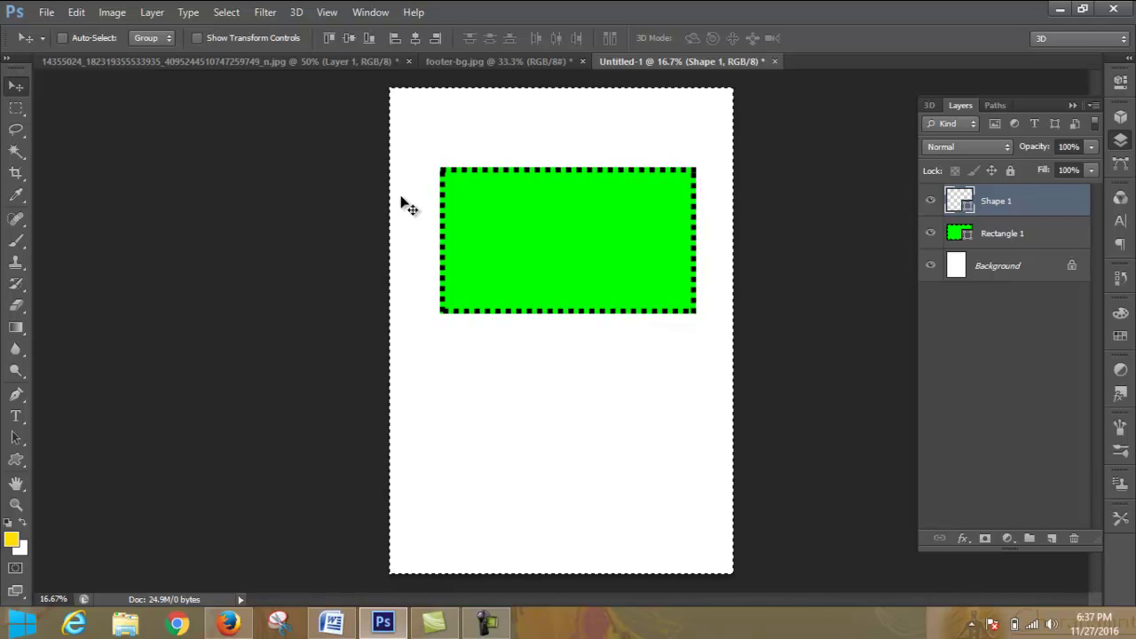
{"action": "left_click", "coordinate": [224, 18]}
{"action": "left_click", "coordinate": [244, 77]}
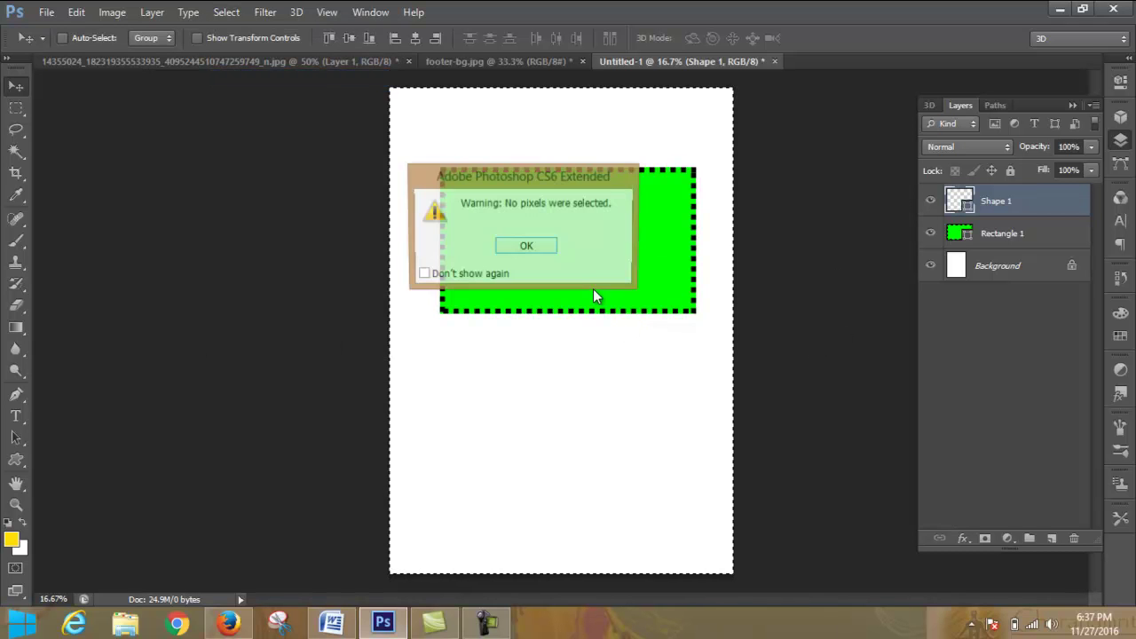
{"action": "left_click", "coordinate": [547, 247]}
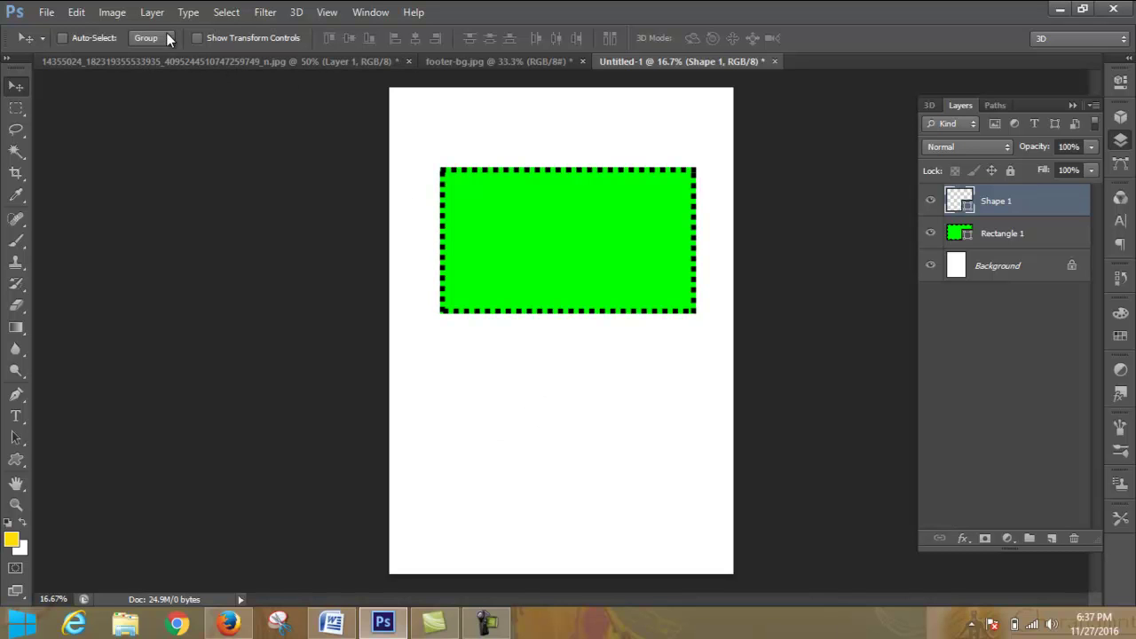
Step: Fill the ring-shaped custom shape with the solid cyan swatch
{"action": "left_click", "coordinate": [16, 459]}
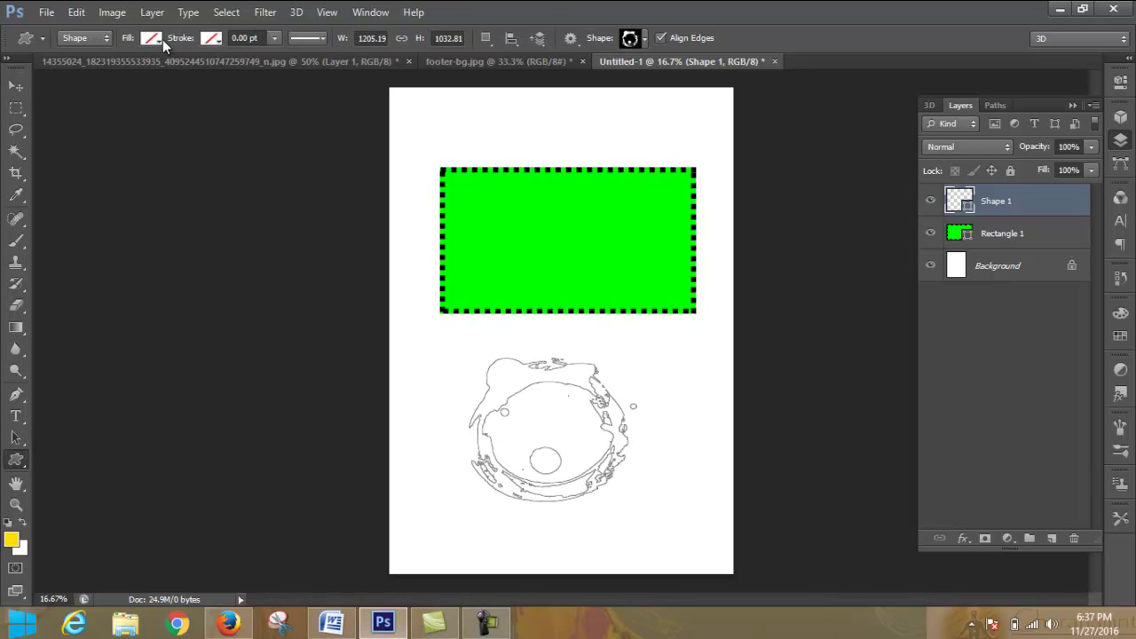
{"action": "left_click", "coordinate": [162, 41]}
{"action": "left_click", "coordinate": [101, 135]}
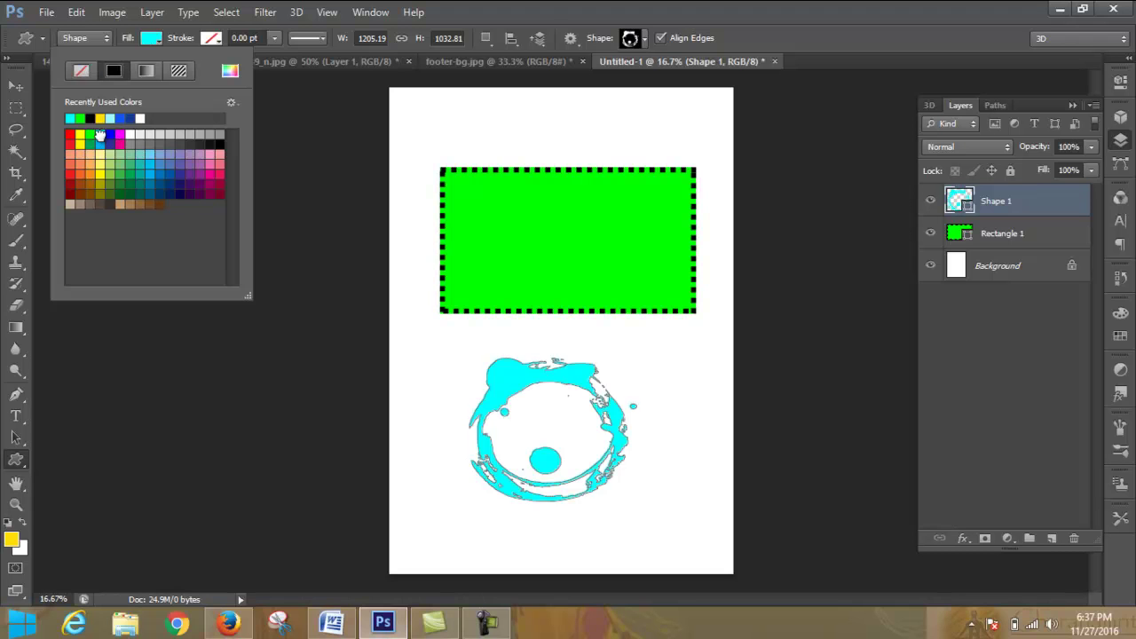
Step: Move the cyan custom shape about 0.16 in left and 0.4 in up, closer to the rectangle
{"action": "left_click", "coordinate": [16, 87]}
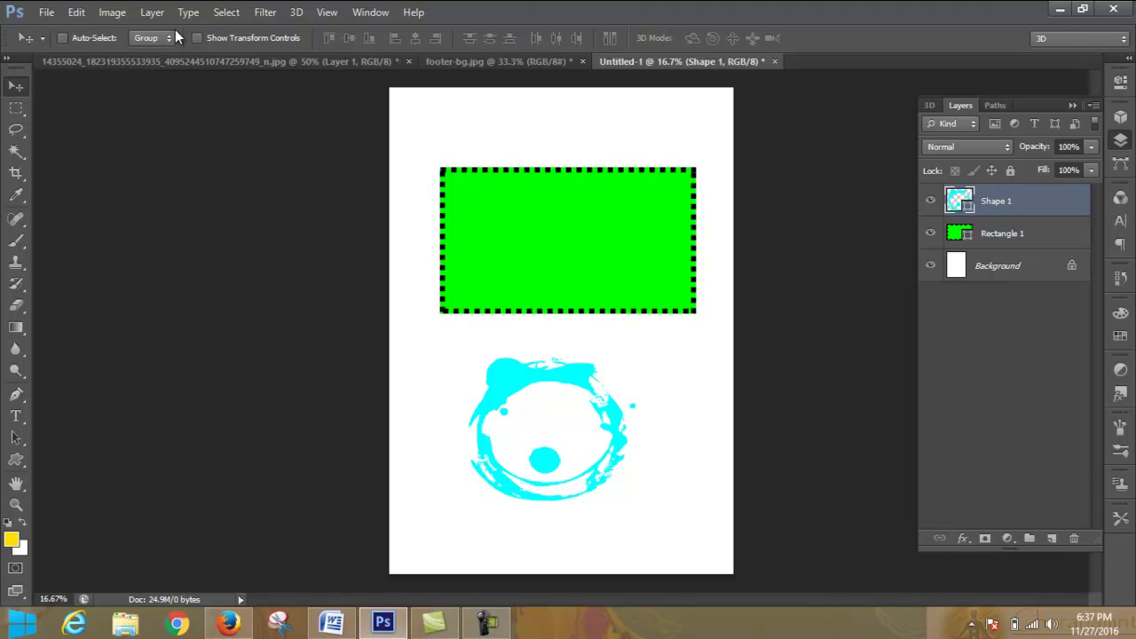
{"action": "left_click", "coordinate": [154, 14]}
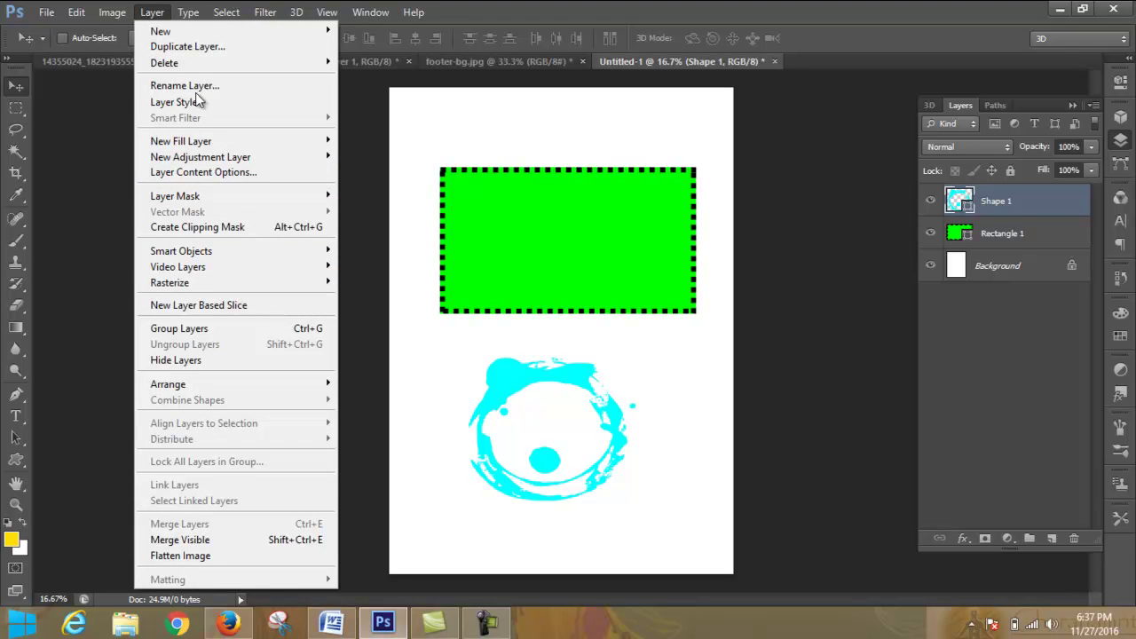
{"action": "mouse_move", "coordinate": [222, 16]}
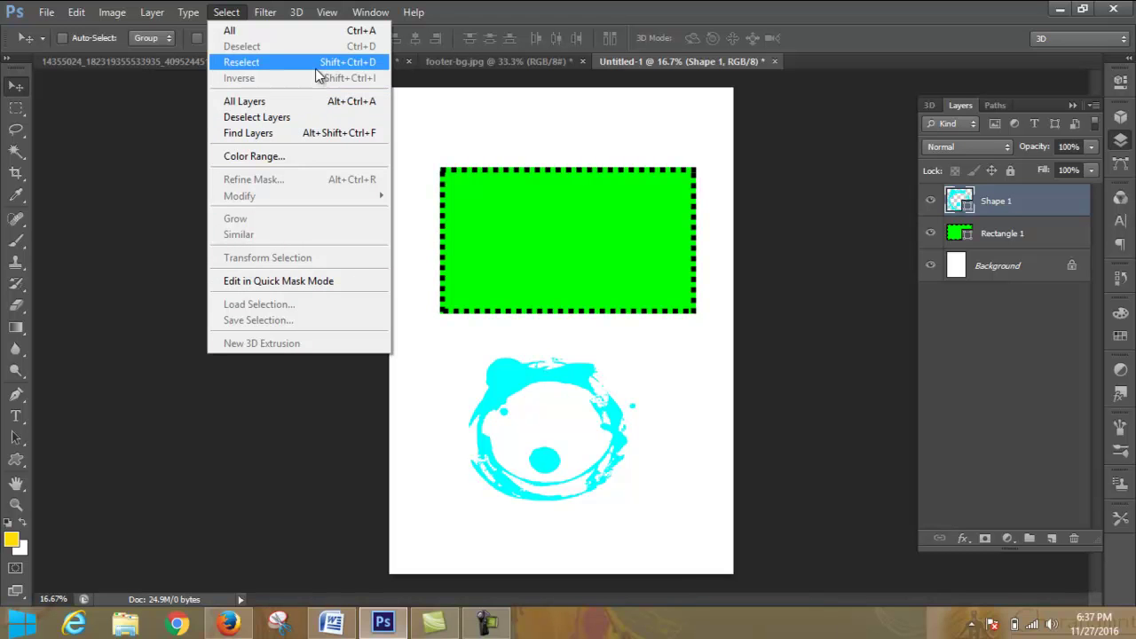
{"action": "left_click", "coordinate": [654, 389]}
{"action": "mouse_move", "coordinate": [540, 371]}
{"action": "left_mouse_down"}
{"action": "mouse_move", "coordinate": [469, 353]}
{"action": "mouse_move", "coordinate": [520, 358]}
{"action": "mouse_move", "coordinate": [543, 272]}
{"action": "mouse_move", "coordinate": [535, 357]}
{"action": "left_mouse_up"}
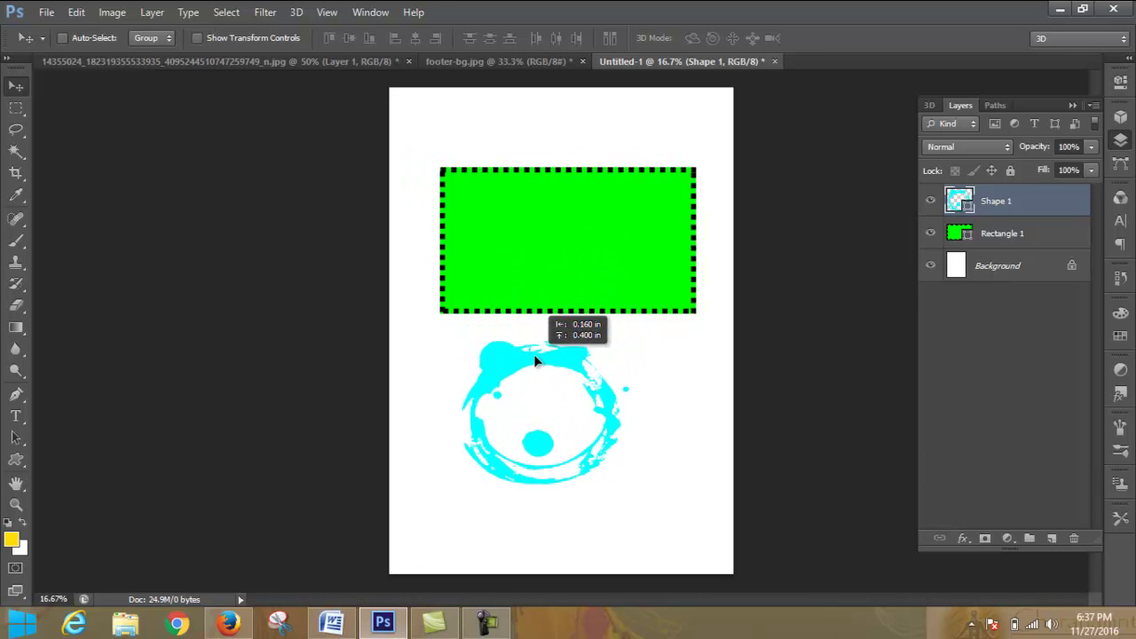
Step: Choose the solid upright banner beside the trophy as the custom shape and open the shape library's list of display options and categories
{"action": "left_click", "coordinate": [17, 461]}
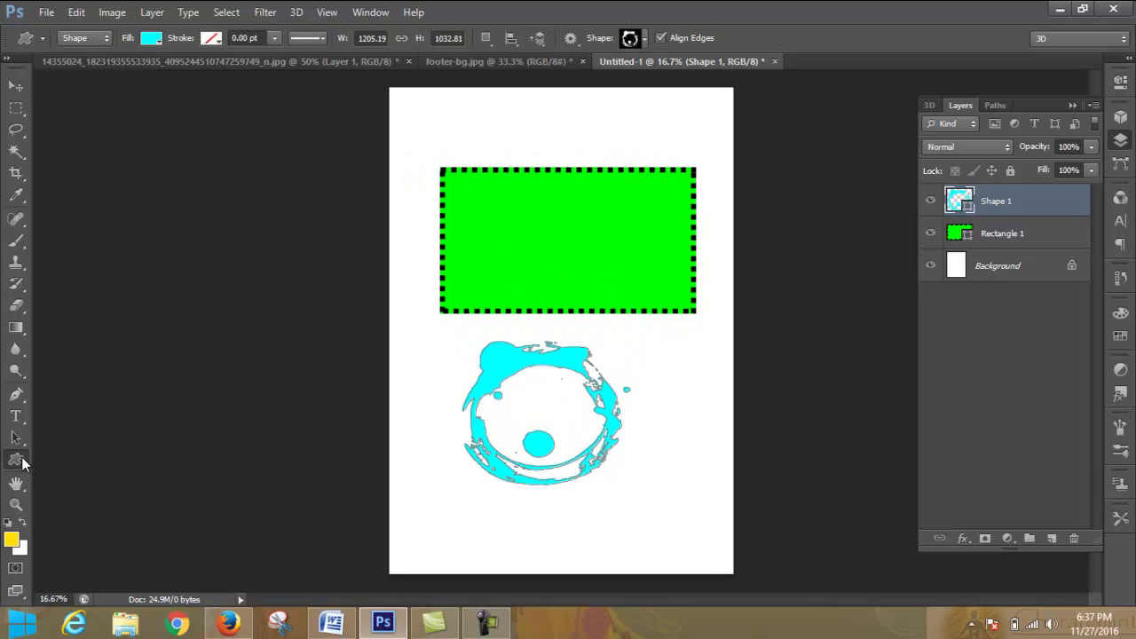
{"action": "left_click", "coordinate": [645, 38]}
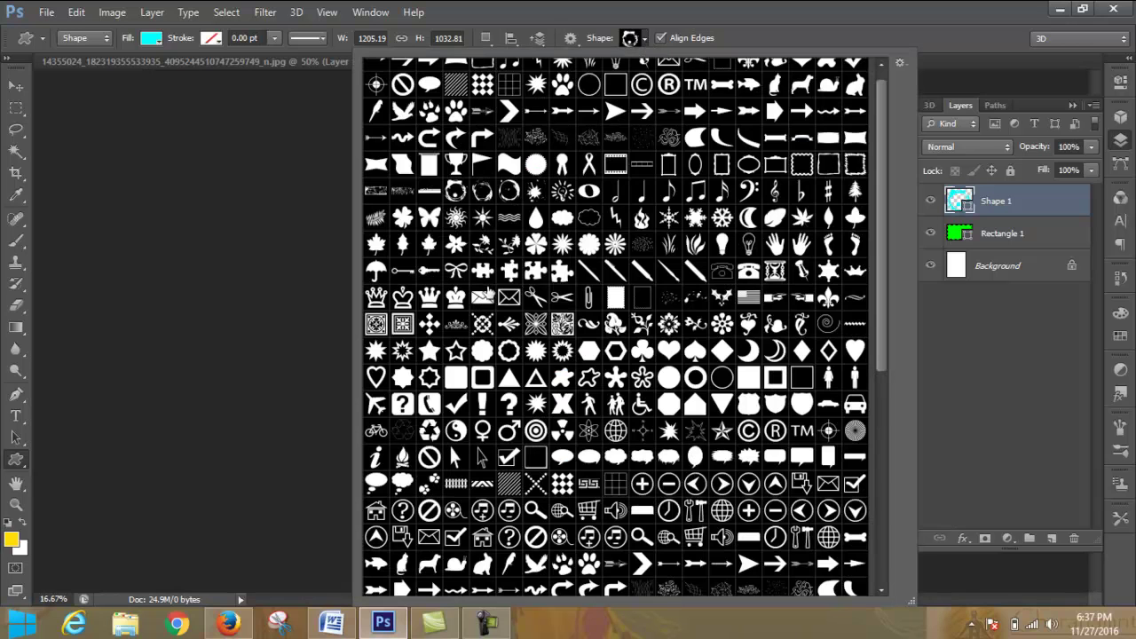
{"action": "left_click", "coordinate": [432, 168]}
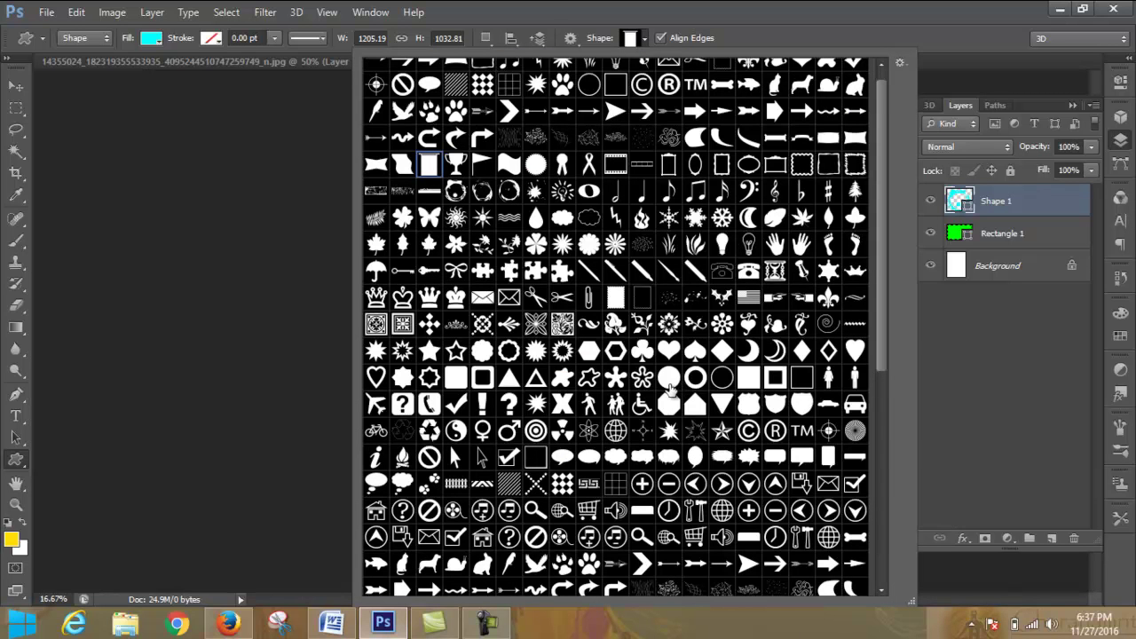
{"action": "left_click", "coordinate": [899, 63]}
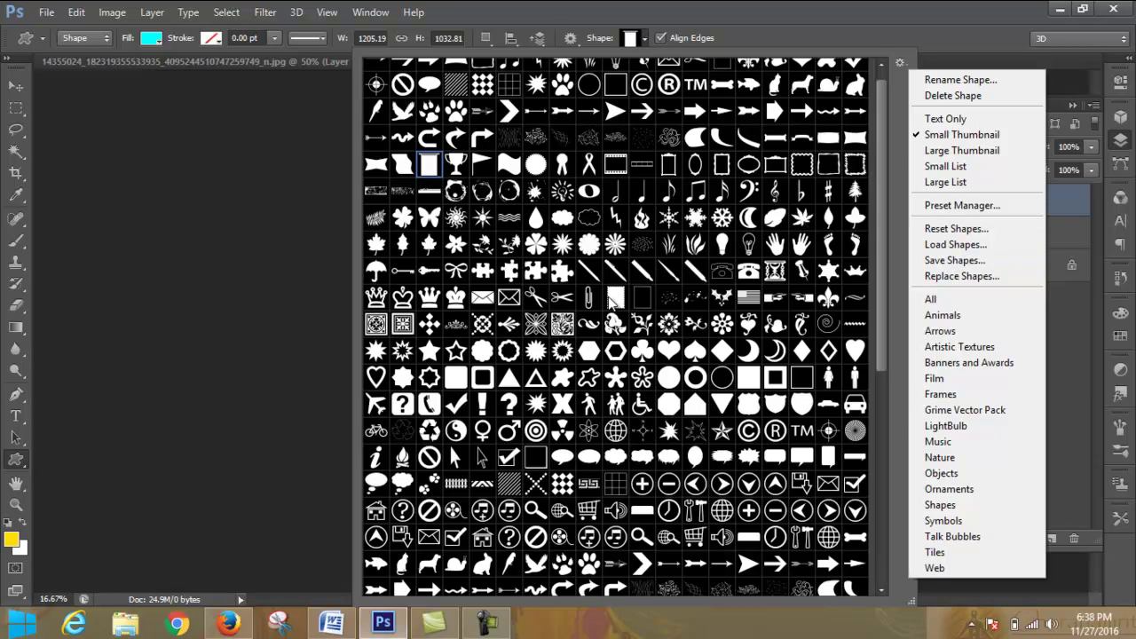
Step: Look through the custom shape library from its first shape to its last, ending on the white page shape
{"action": "left_click", "coordinate": [878, 185]}
{"action": "scroll", "coordinate": [879, 104], "scroll_direction": "up", "scroll_amount": 1}
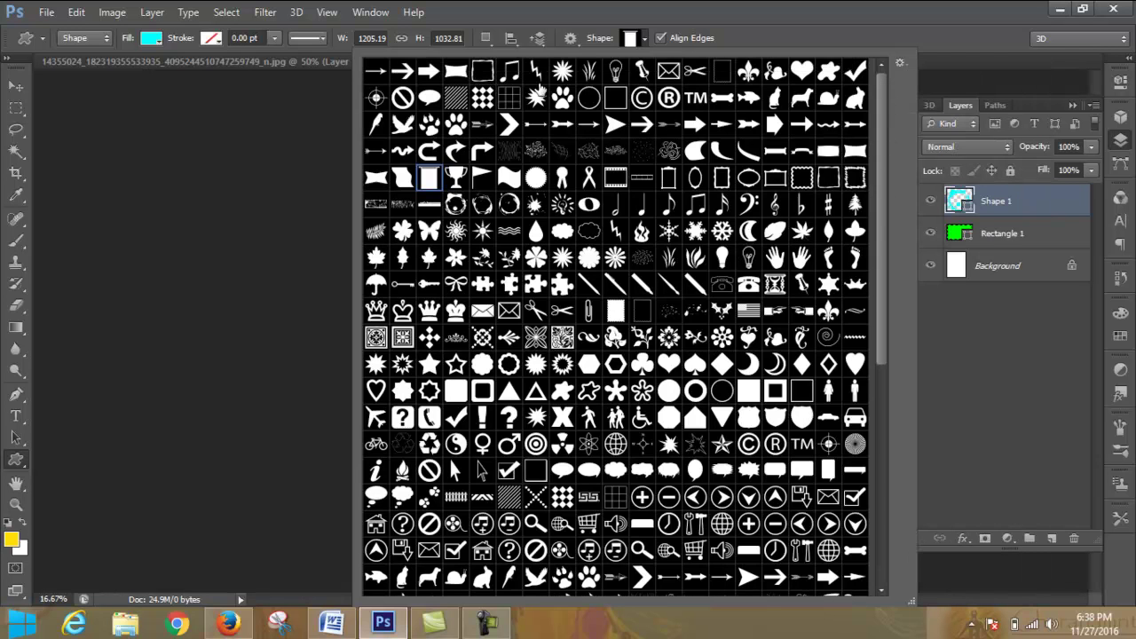
{"action": "left_click", "coordinate": [377, 73]}
{"action": "left_click_drag", "start_coordinate": [881, 284], "coordinate": [902, 531]}
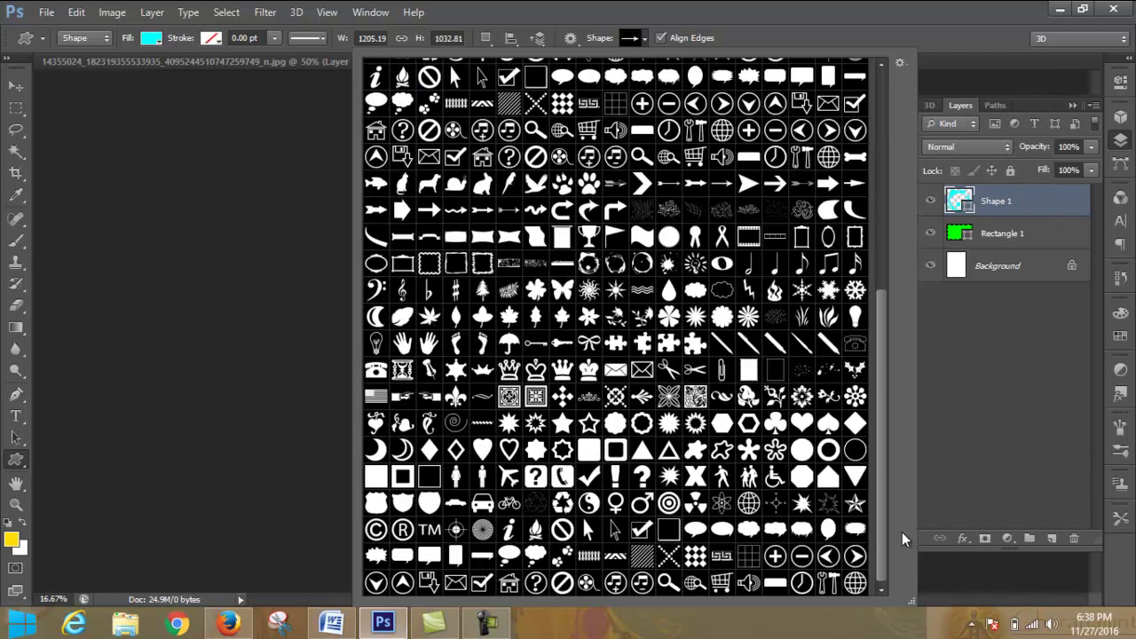
{"action": "left_click", "coordinate": [855, 584]}
{"action": "left_click", "coordinate": [829, 586]}
{"action": "left_click", "coordinate": [564, 237]}
Step: Save the loaded custom shapes as a12 in Custom Shapes (*.CSH) format on the Desktop
{"action": "left_click", "coordinate": [901, 63]}
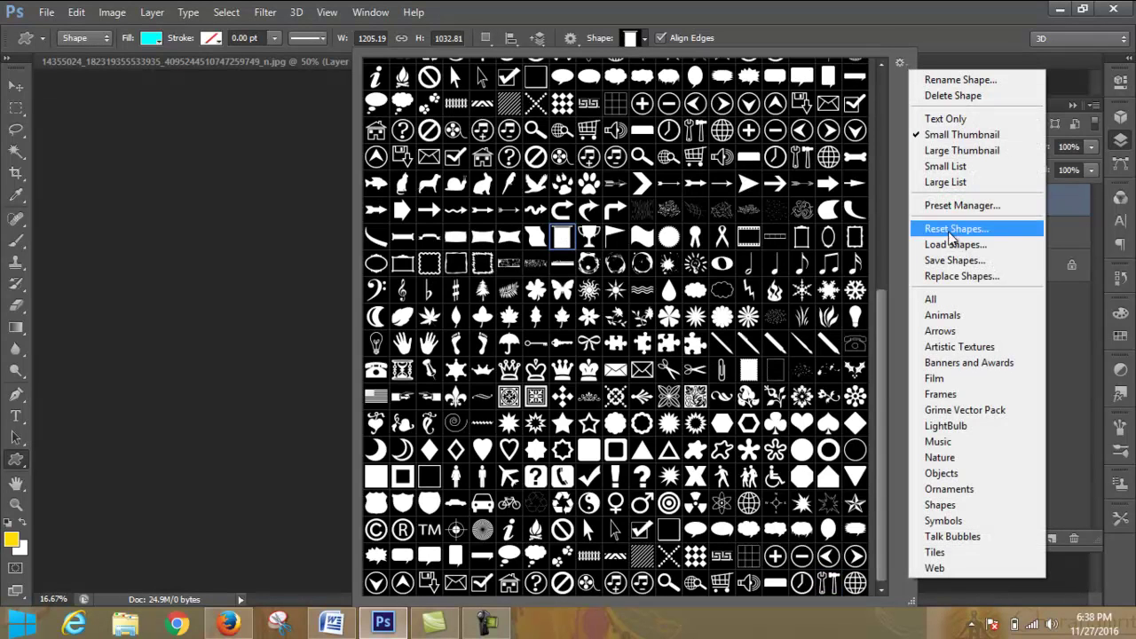
{"action": "left_click", "coordinate": [951, 260]}
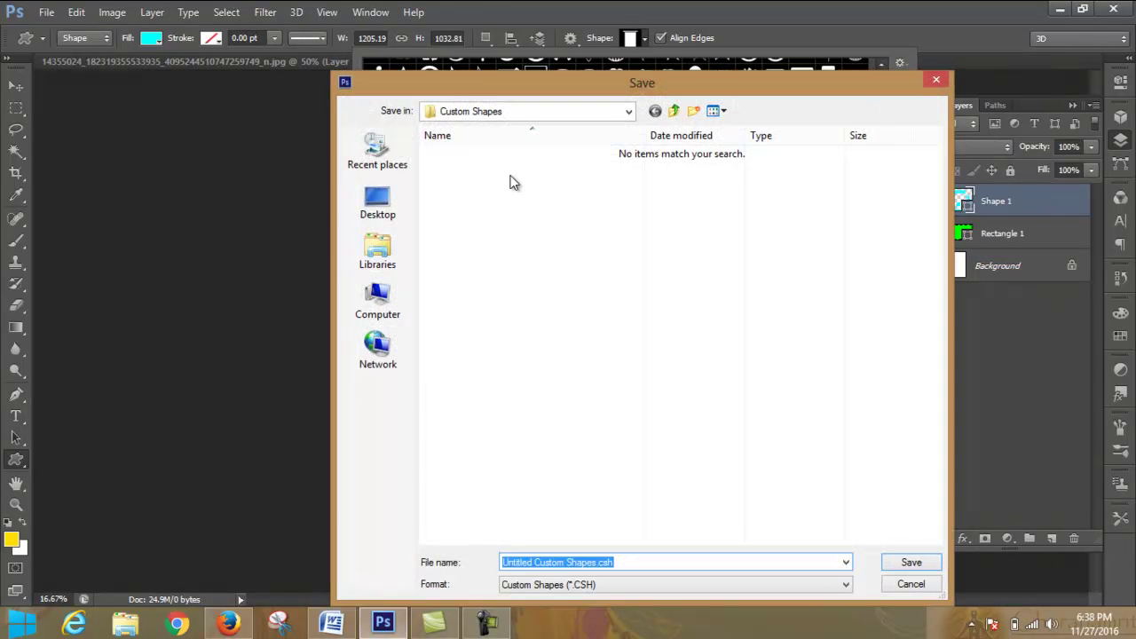
{"action": "left_click", "coordinate": [373, 209]}
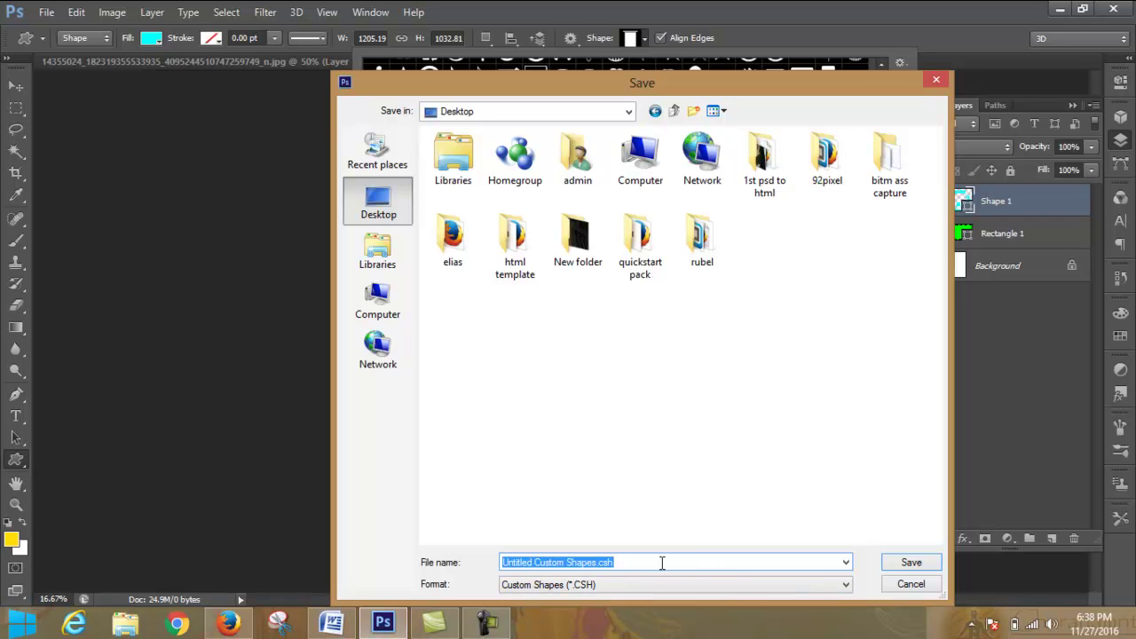
{"action": "type", "text": "a"}
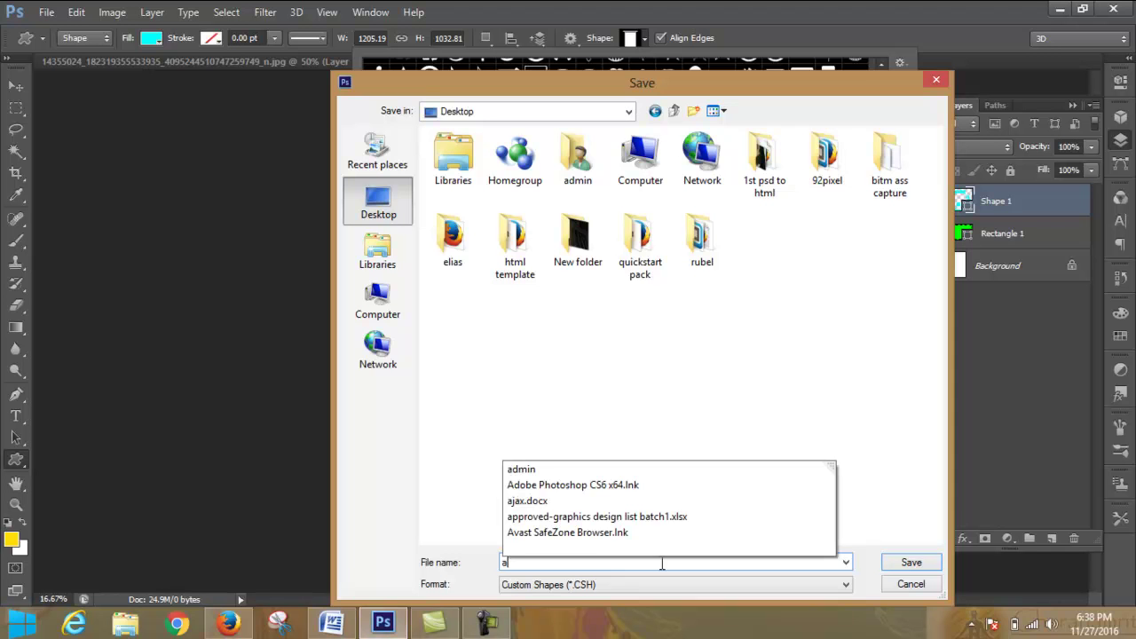
{"action": "type", "text": "12"}
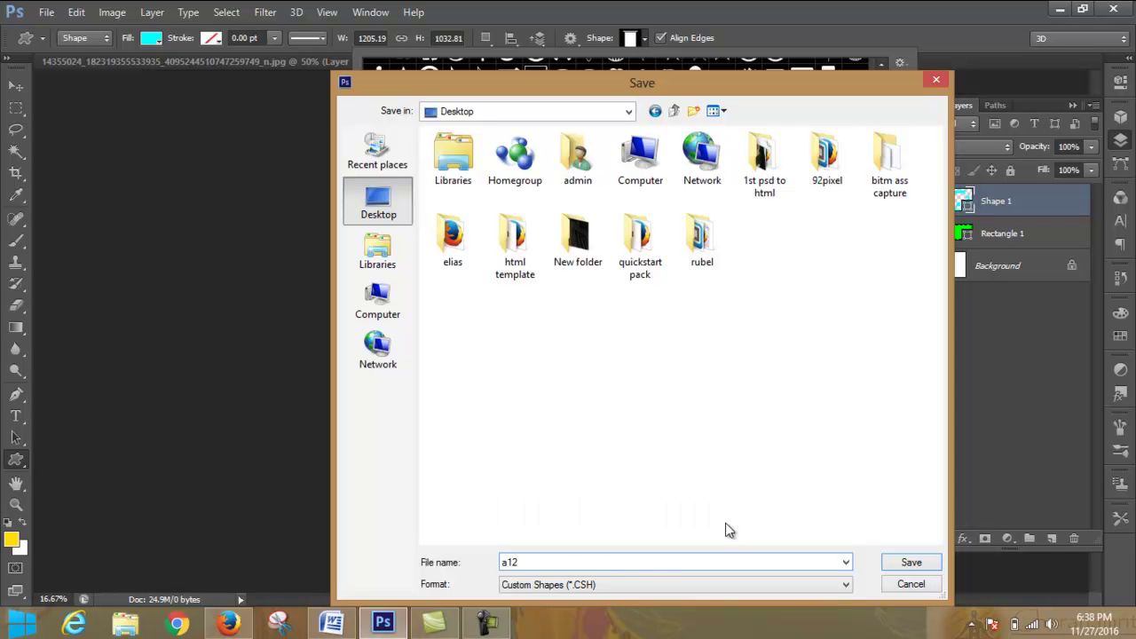
{"action": "left_click", "coordinate": [911, 563]}
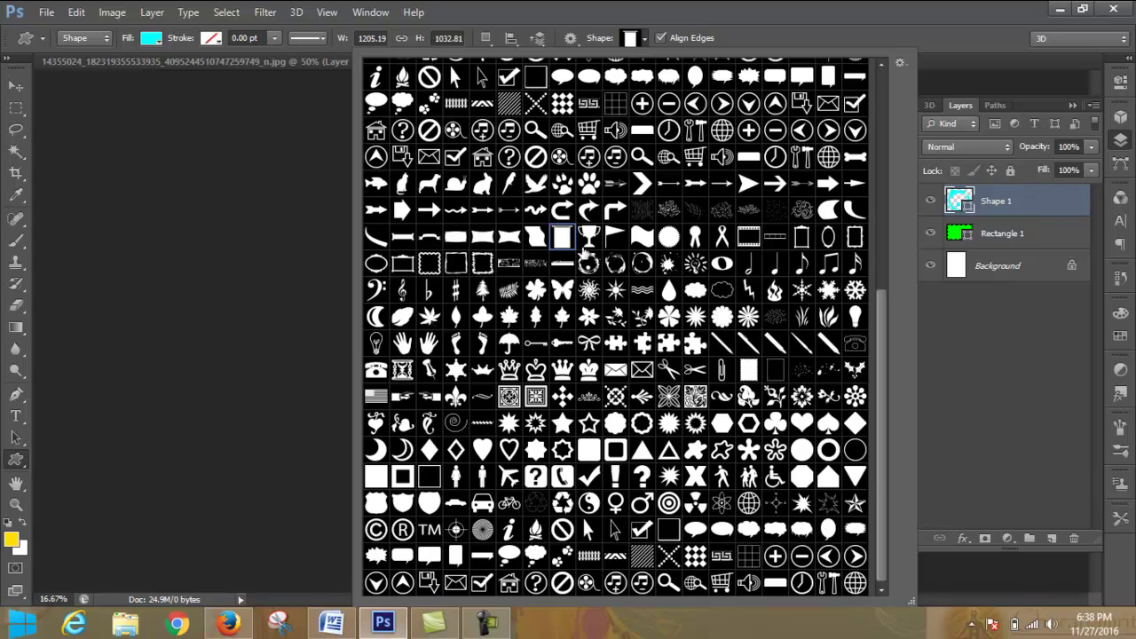
Step: Minimize the open windows and locate the saved a12.csh file on the desktop
{"action": "left_click", "coordinate": [1060, 10]}
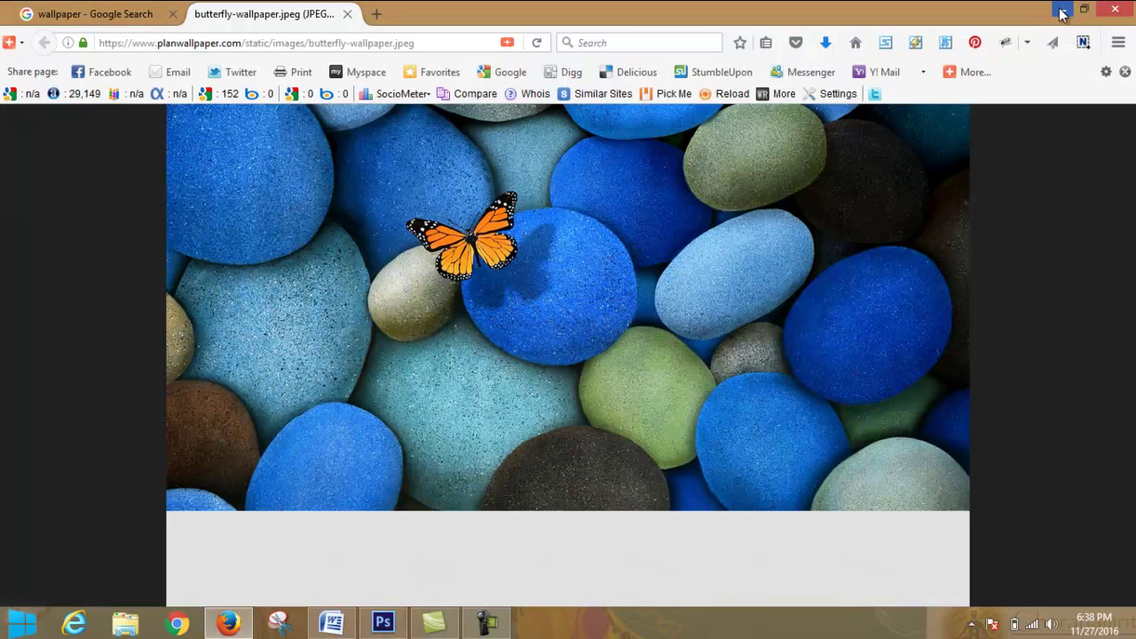
{"action": "left_click", "coordinate": [1060, 10]}
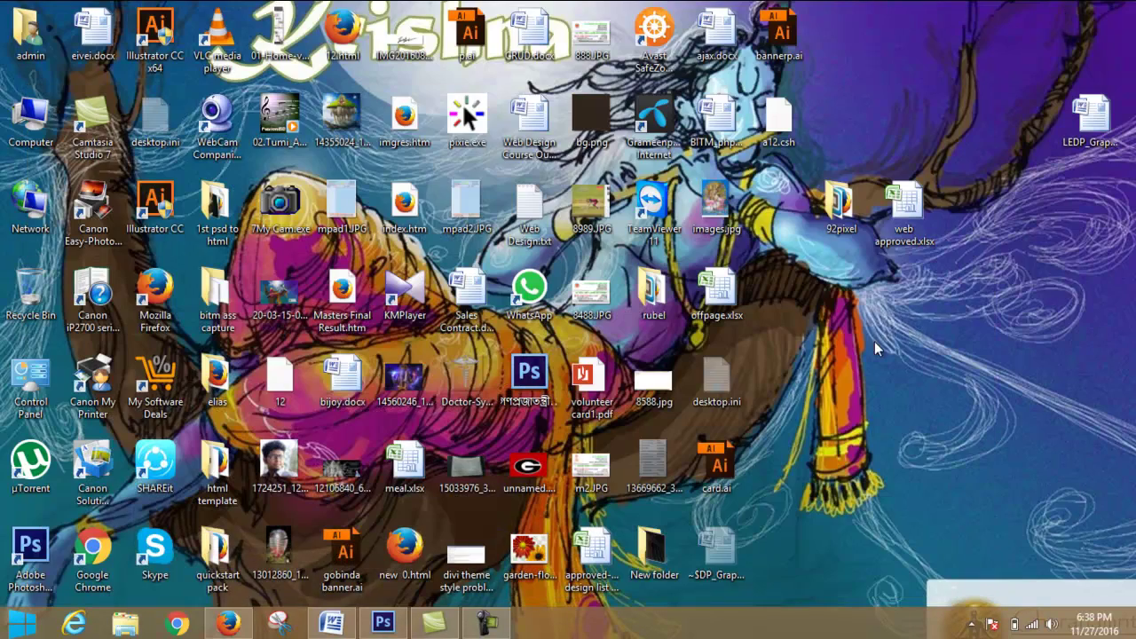
{"action": "left_click", "coordinate": [783, 138]}
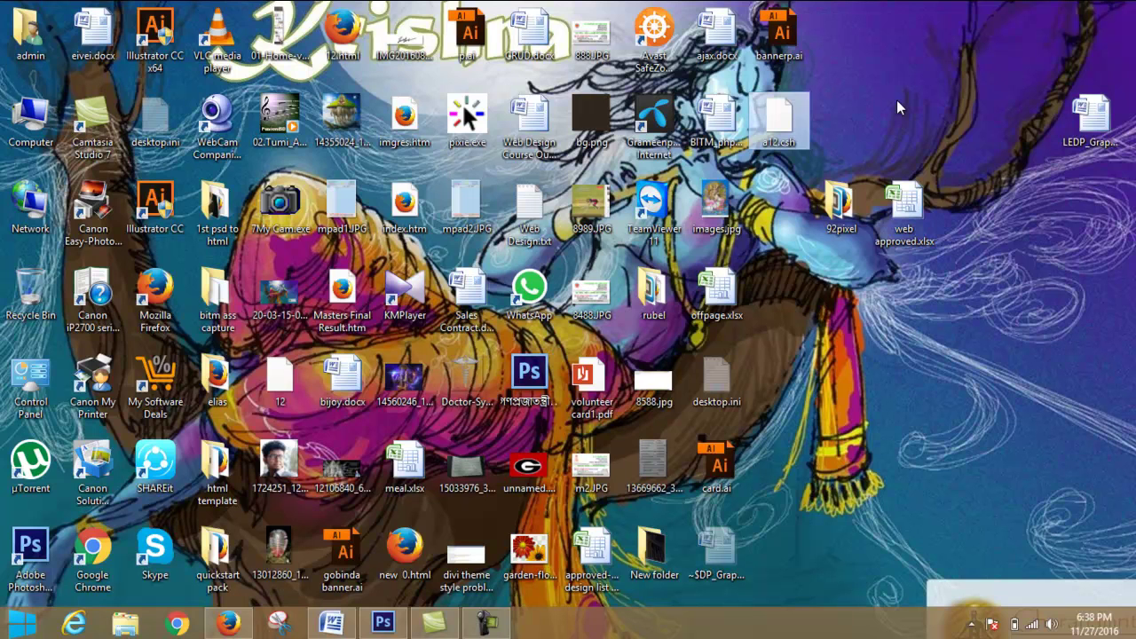
Step: Switch back to Photoshop and select a thin artistic texture shape in the custom shape library
{"action": "left_click", "coordinate": [382, 623]}
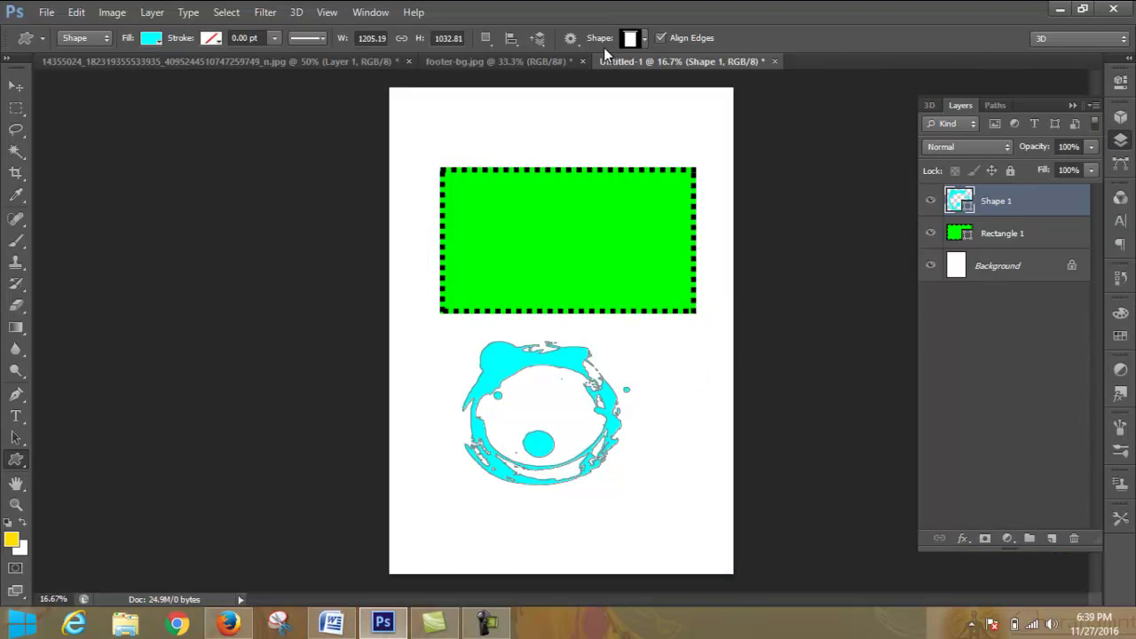
{"action": "left_click", "coordinate": [646, 39]}
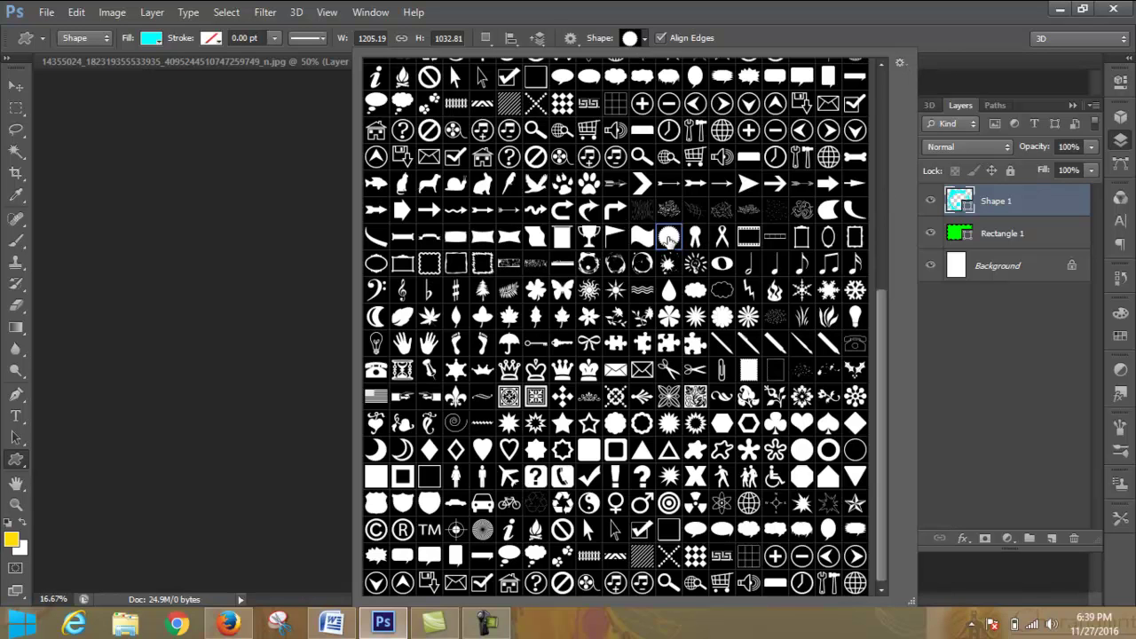
{"action": "left_click", "coordinate": [671, 209]}
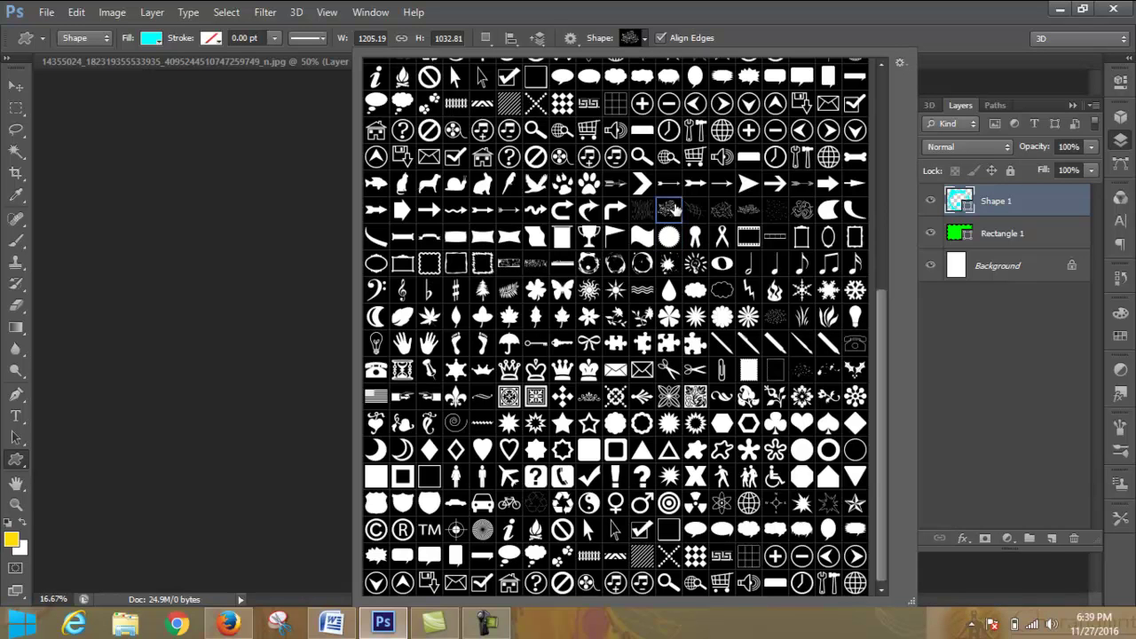
{"action": "left_click", "coordinate": [900, 65]}
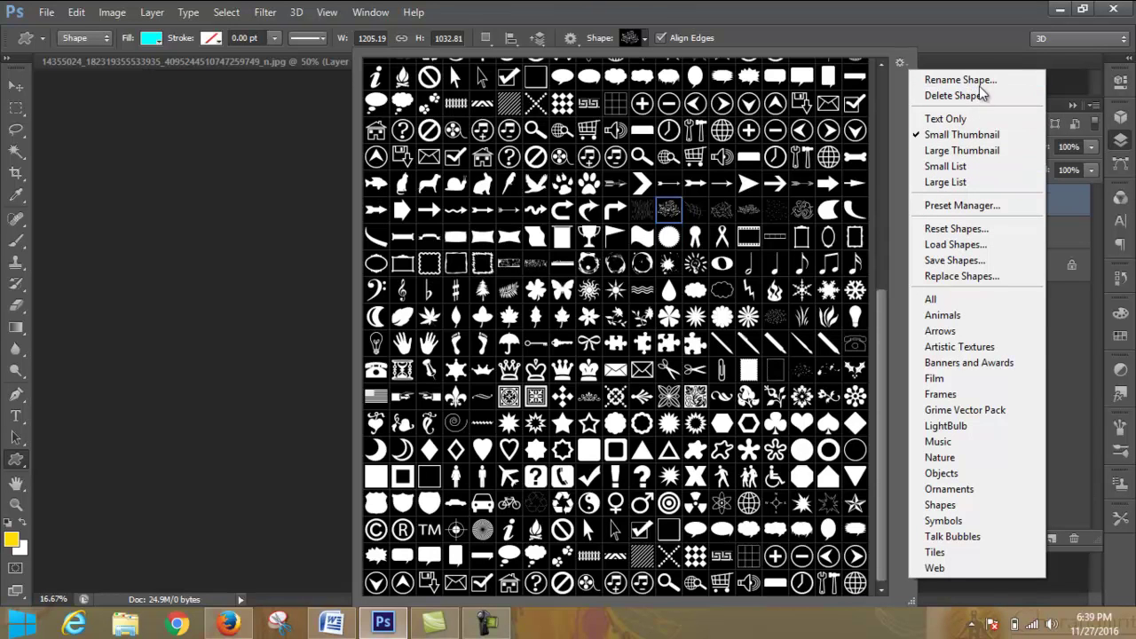
{"action": "left_click", "coordinate": [961, 301]}
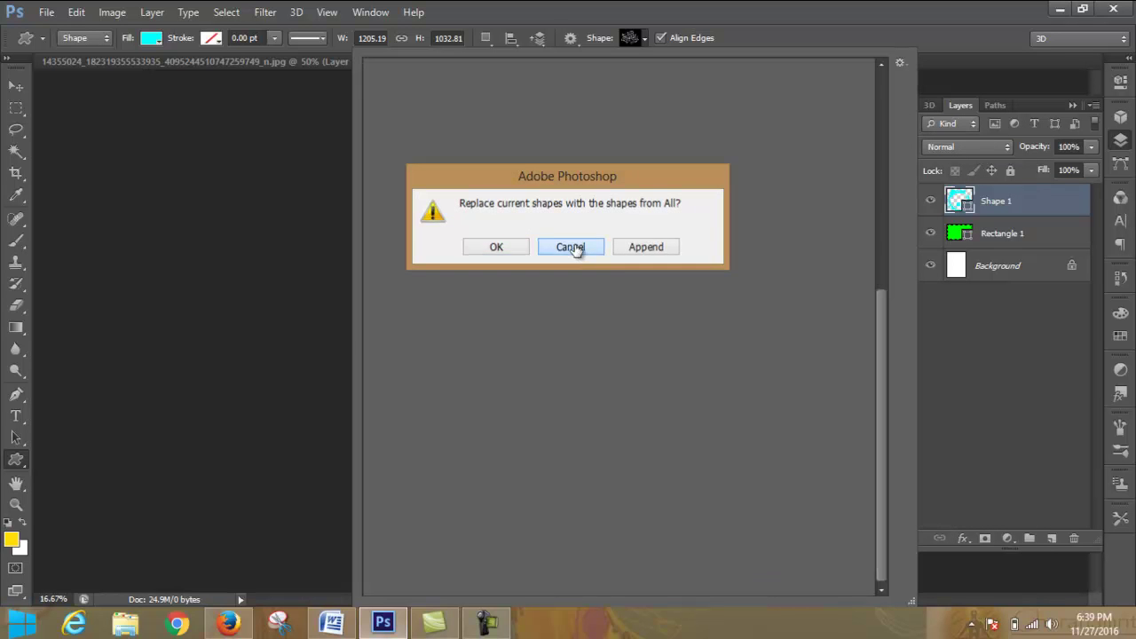
{"action": "left_click", "coordinate": [572, 248]}
Step: Select the solid fish shape in the custom shape library
{"action": "left_click", "coordinate": [387, 180]}
{"action": "left_click_drag", "start_coordinate": [877, 313], "coordinate": [874, 60]}
Step: Return to the desktop and check the file properties of a12.csh
{"action": "left_click", "coordinate": [1061, 11]}
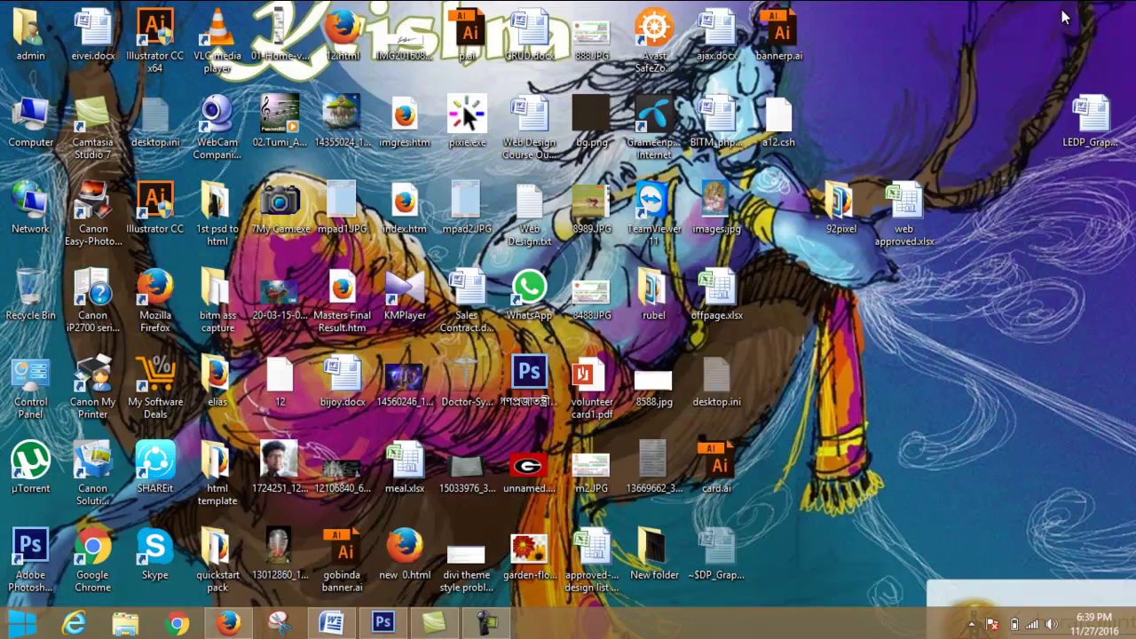
{"action": "right_click", "coordinate": [786, 132]}
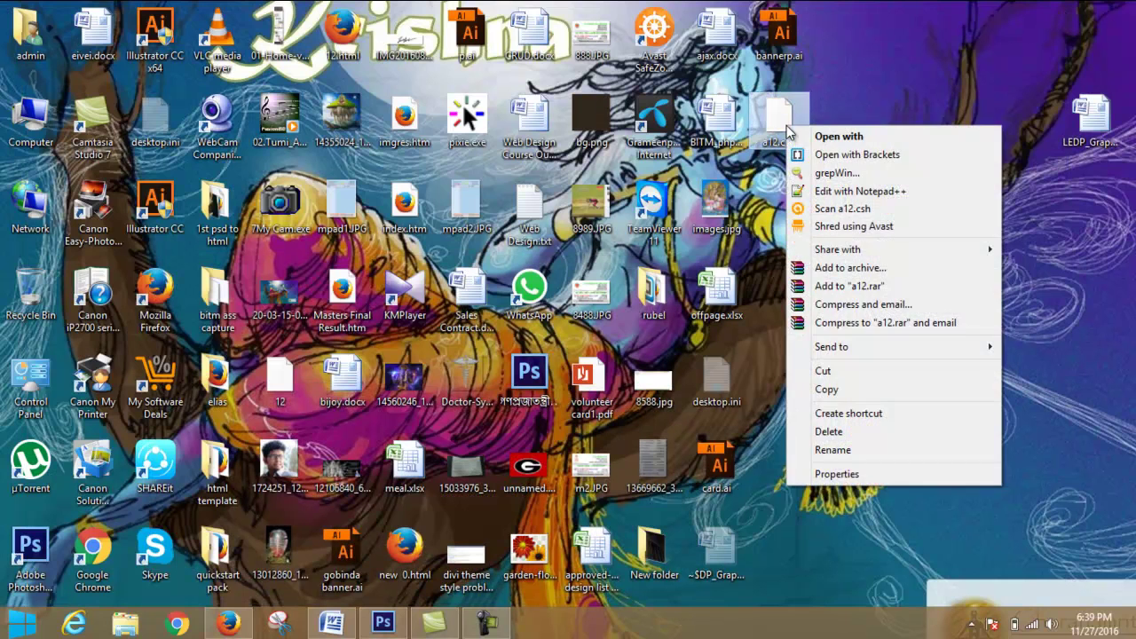
{"action": "left_click", "coordinate": [876, 472]}
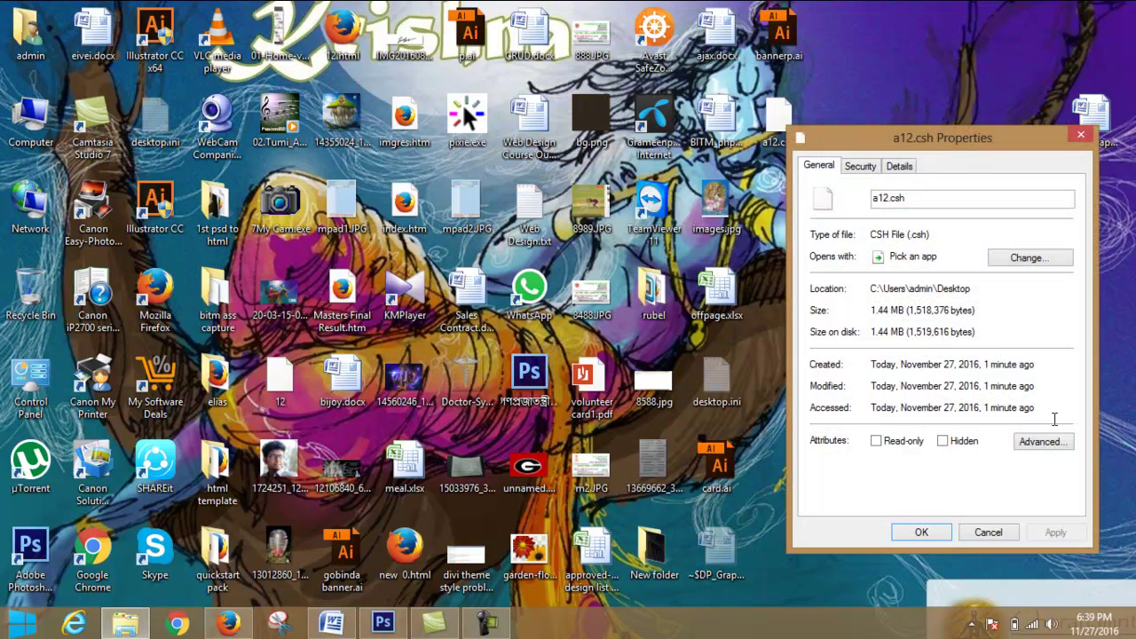
{"action": "left_click", "coordinate": [991, 532]}
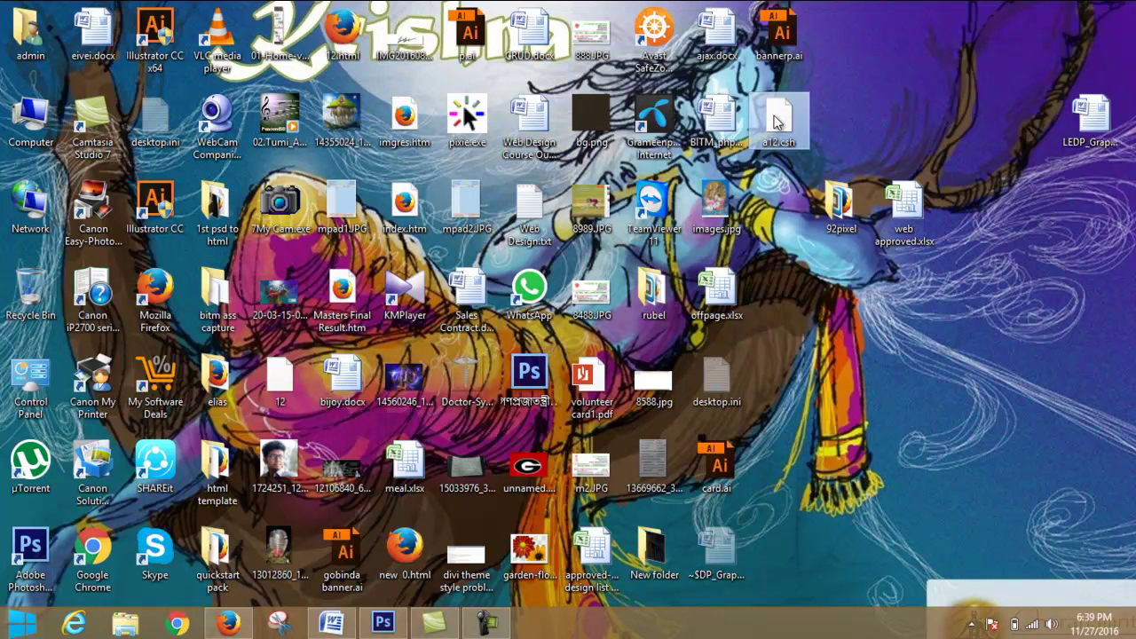
{"action": "mouse_move", "coordinate": [773, 123]}
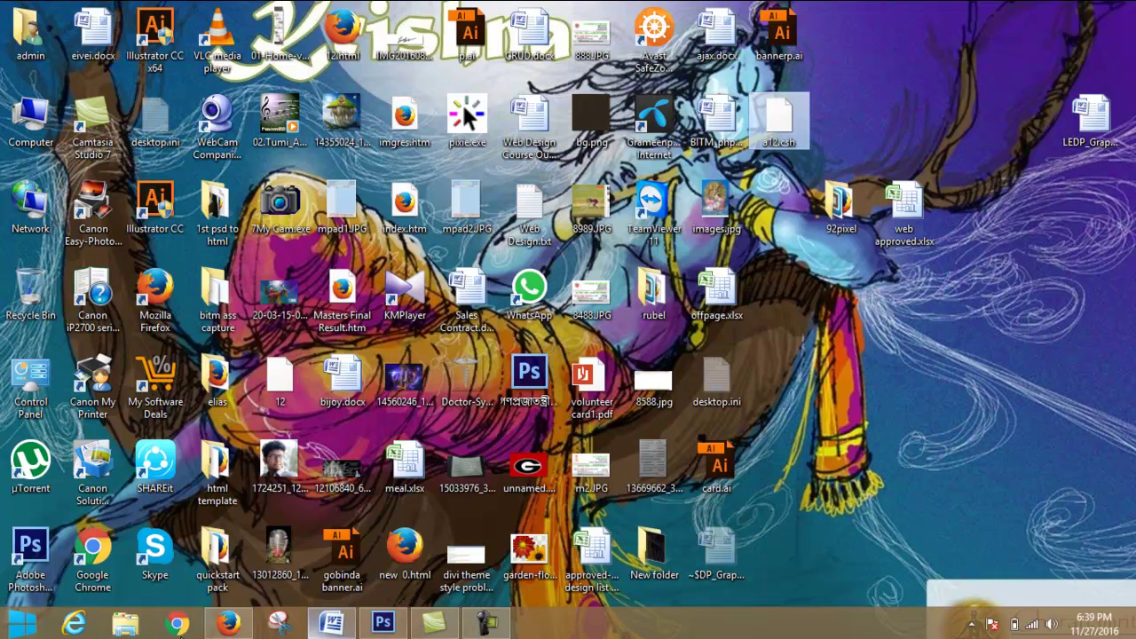
Step: Switch to Firefox and retry the most recent failed download of butterfly-wallpaper.jpeg
{"action": "left_click", "coordinate": [228, 624]}
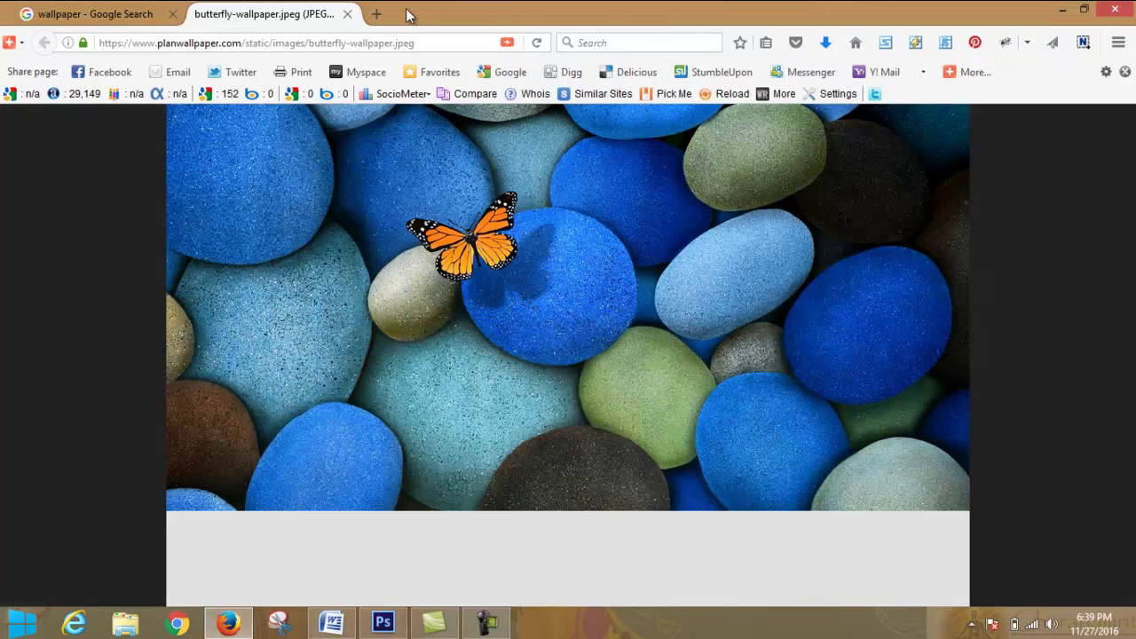
{"action": "left_click", "coordinate": [824, 43]}
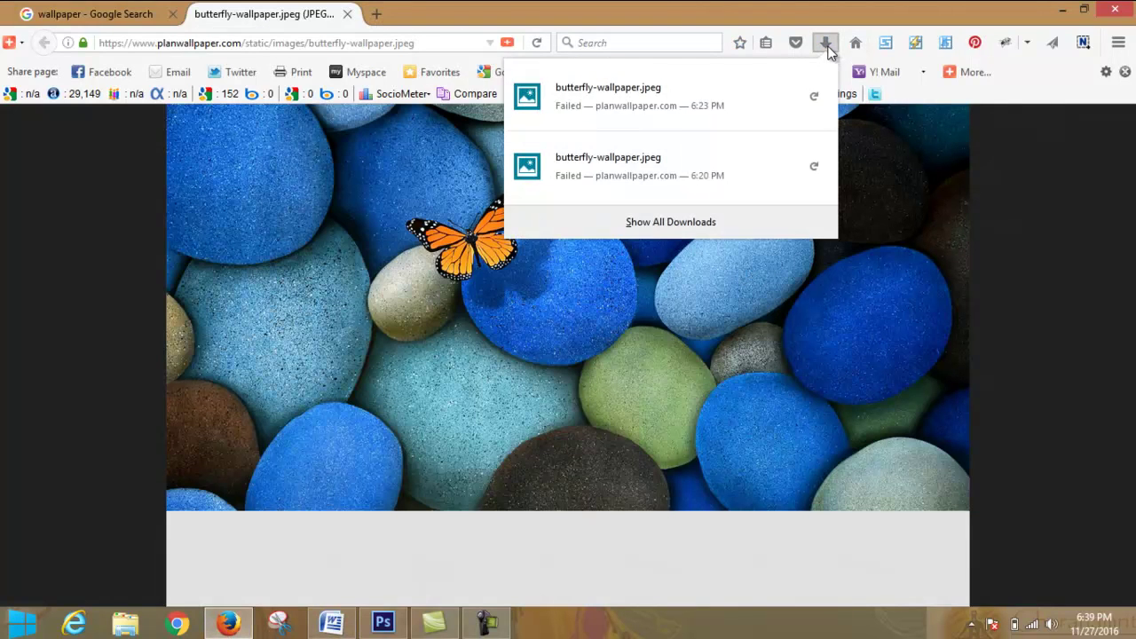
{"action": "left_click", "coordinate": [813, 97]}
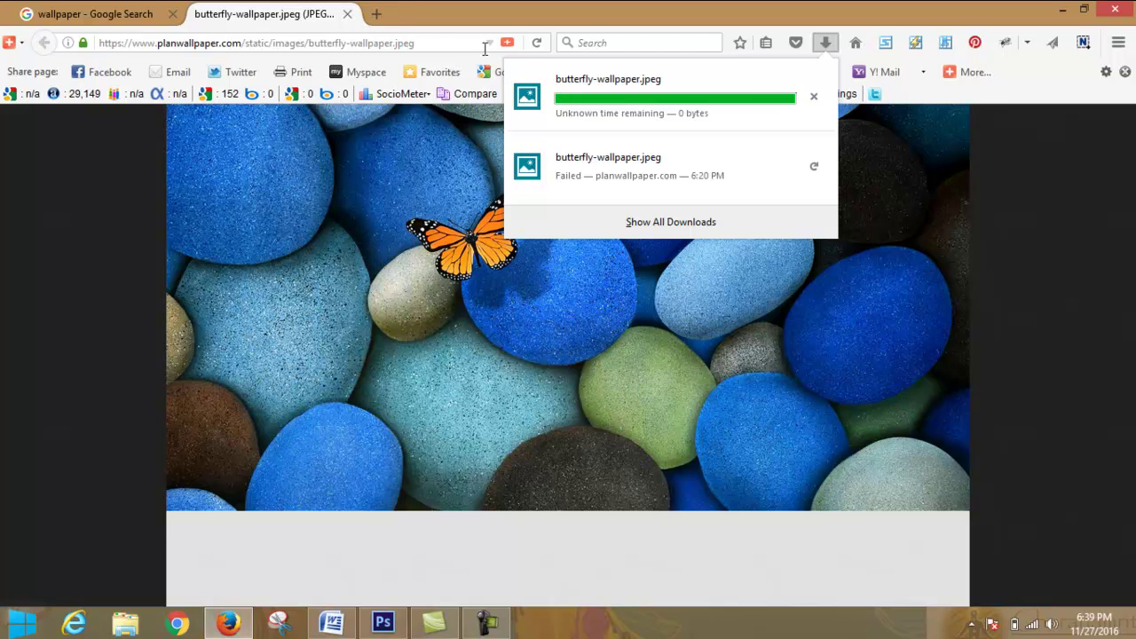
{"action": "left_click", "coordinate": [378, 14]}
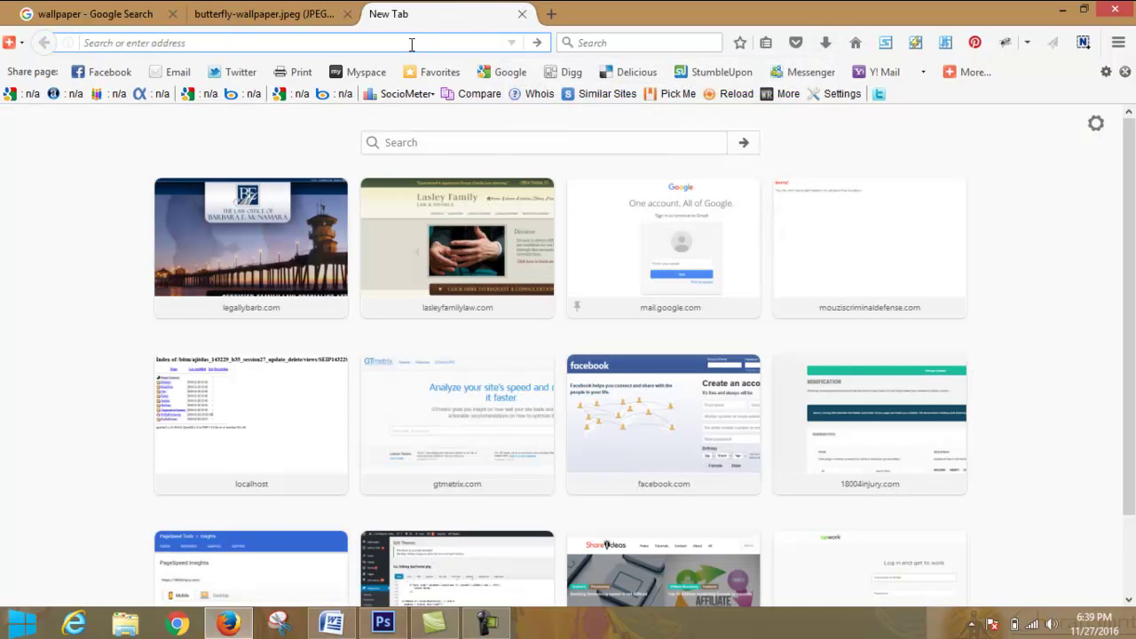
{"action": "type", "text": "fa"}
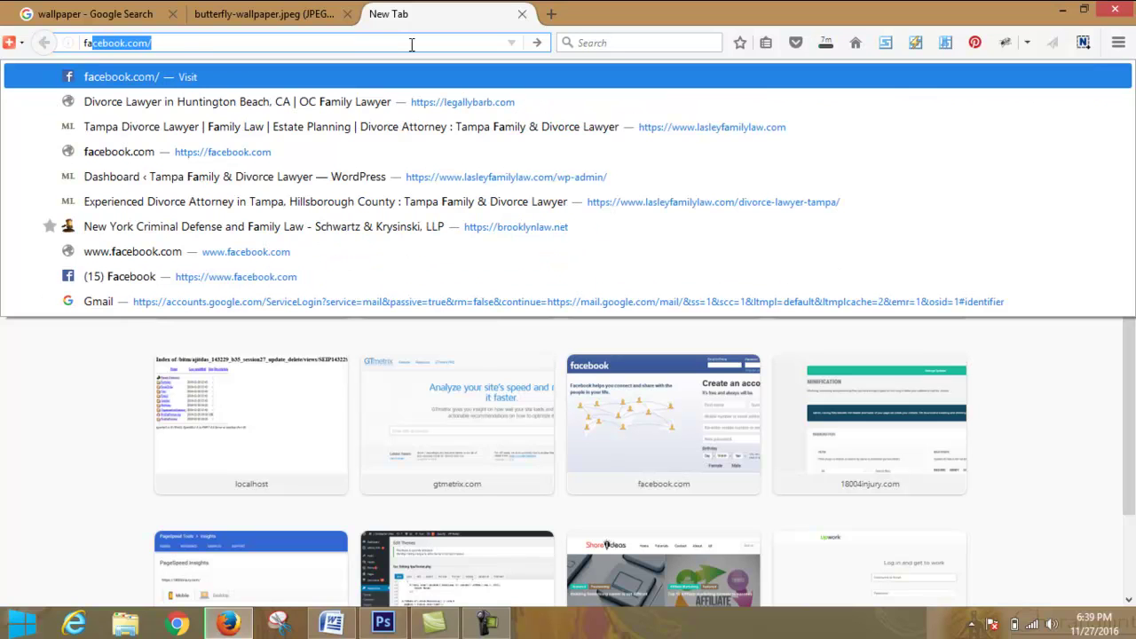
{"action": "key", "text": "BackSpace"}
{"action": "key", "text": "BackSpace"}
{"action": "key", "text": "BackSpace"}
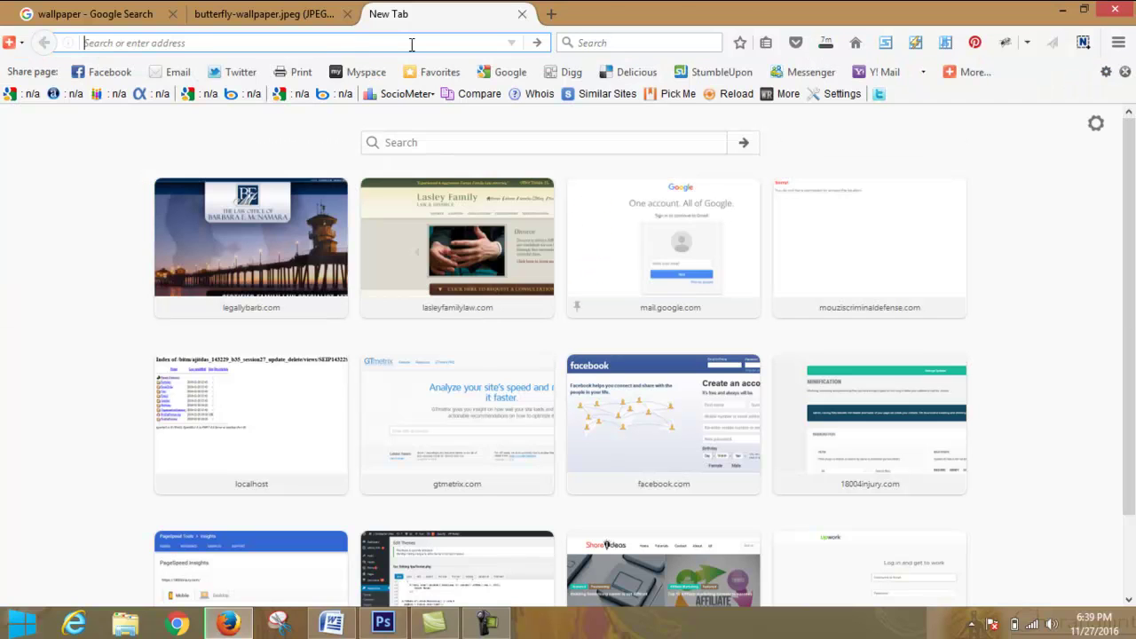
Step: Return to the desktop and send a copy of a12.csh to the removable drive G:
{"action": "left_click", "coordinate": [1062, 11]}
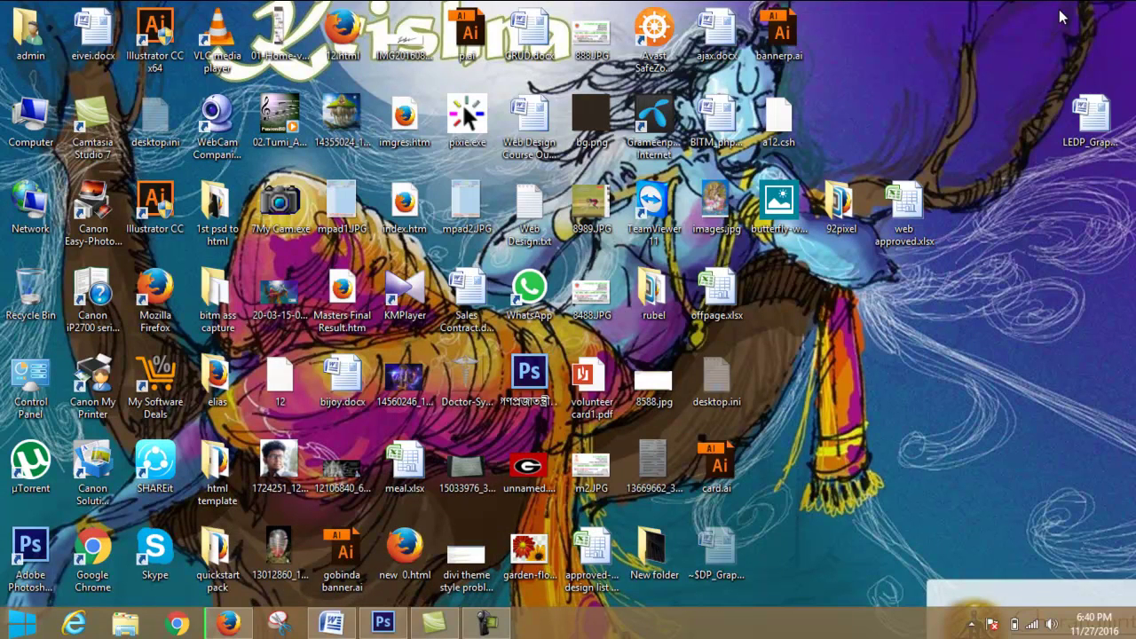
{"action": "left_click", "coordinate": [383, 624]}
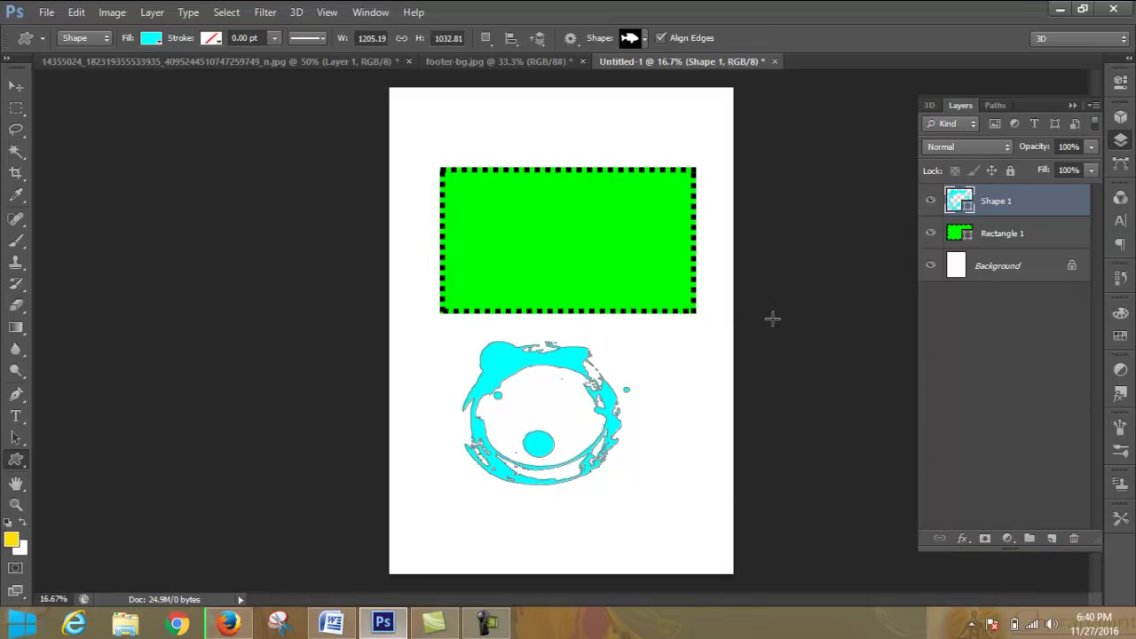
{"action": "left_click", "coordinate": [1058, 11]}
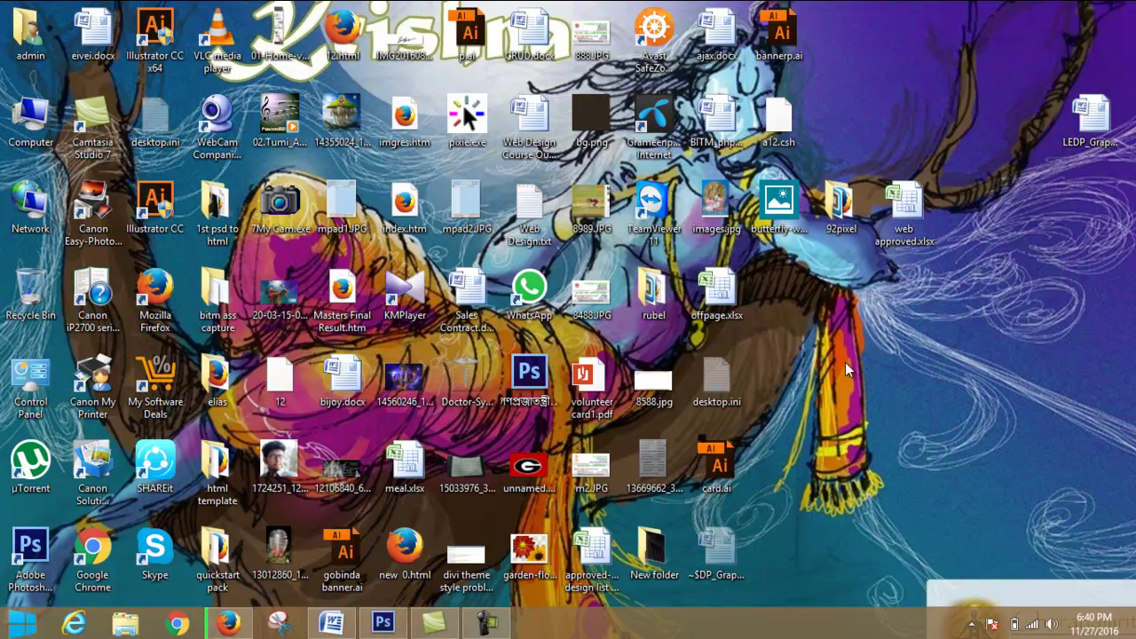
{"action": "right_click", "coordinate": [781, 124]}
{"action": "mouse_move", "coordinate": [911, 344]}
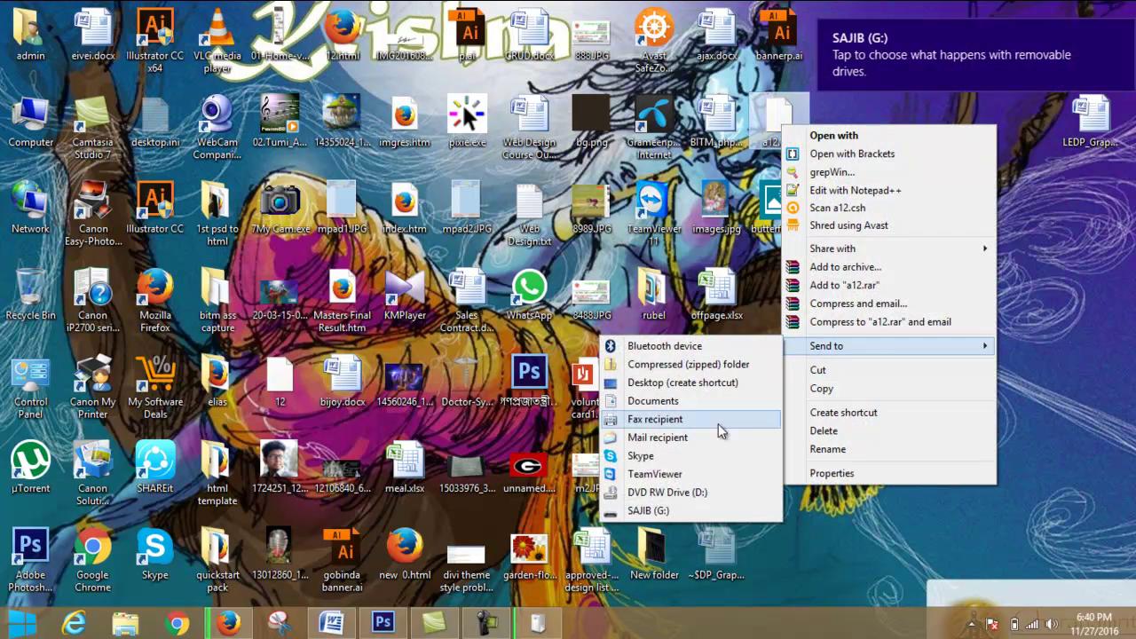
{"action": "left_click", "coordinate": [701, 511]}
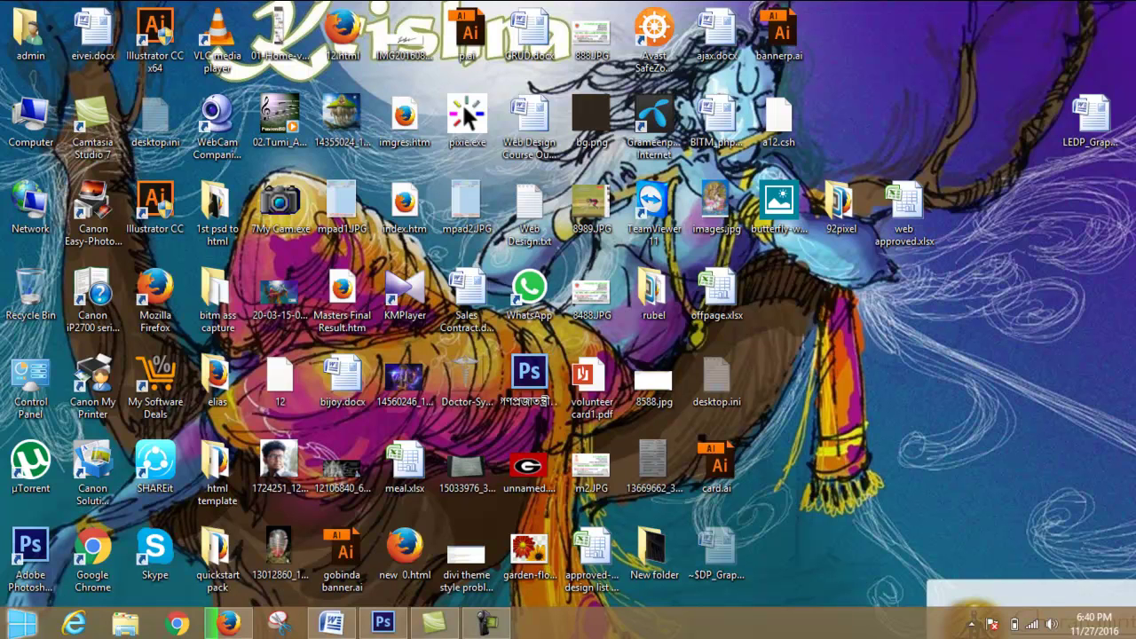
Step: Send another copy of a12.csh to the newly connected second removable drive, also mounted as G:
{"action": "right_click", "coordinate": [792, 133]}
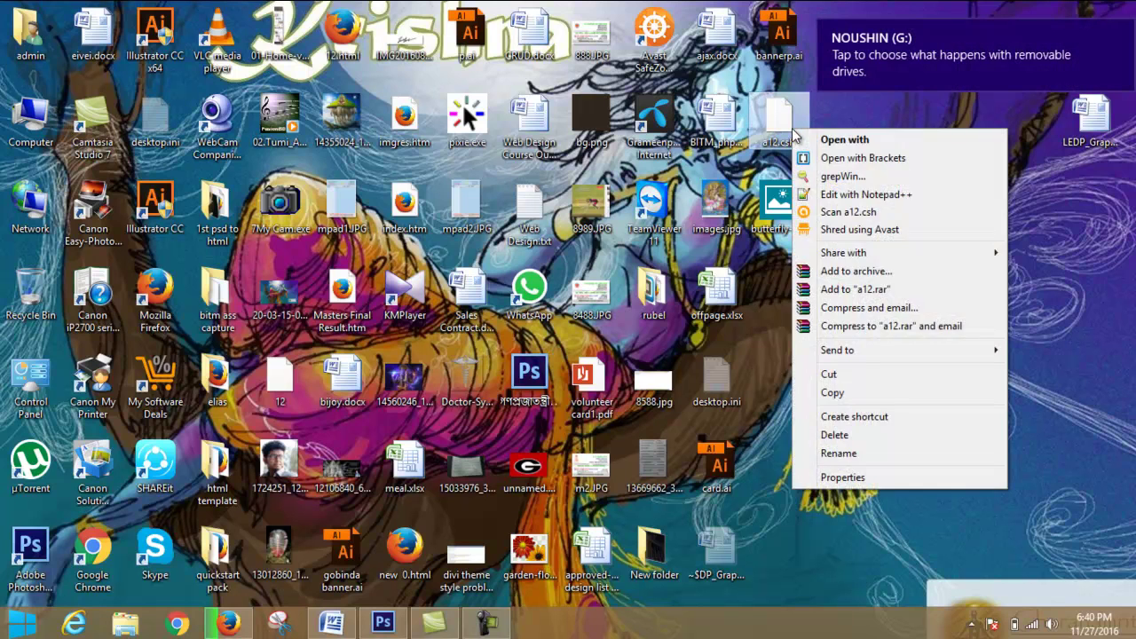
{"action": "mouse_move", "coordinate": [932, 352]}
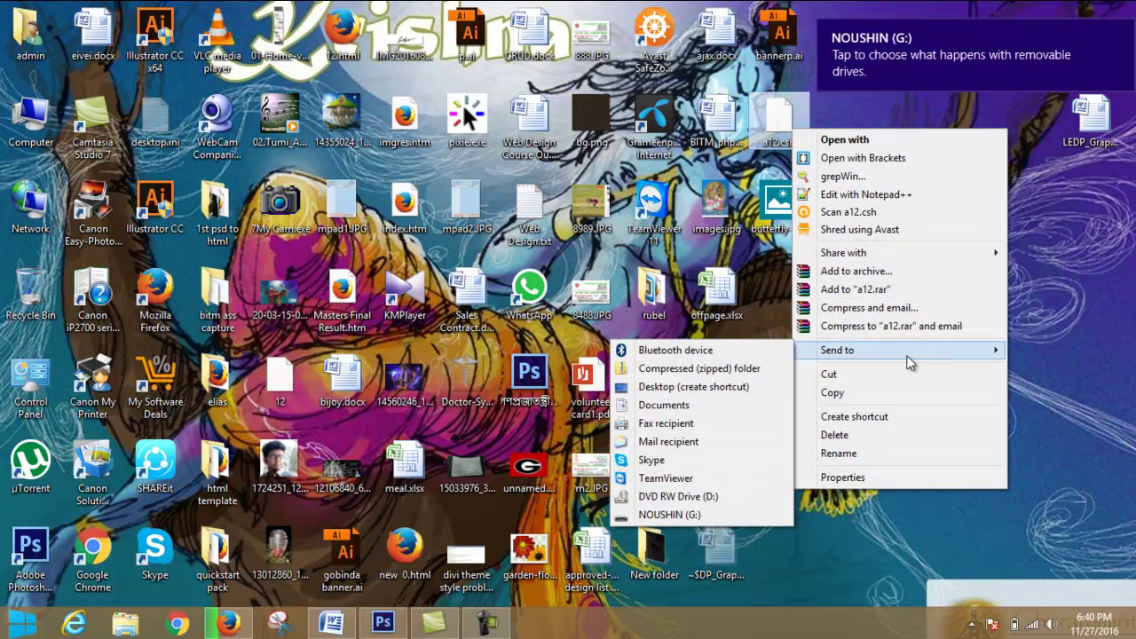
{"action": "left_click", "coordinate": [711, 513]}
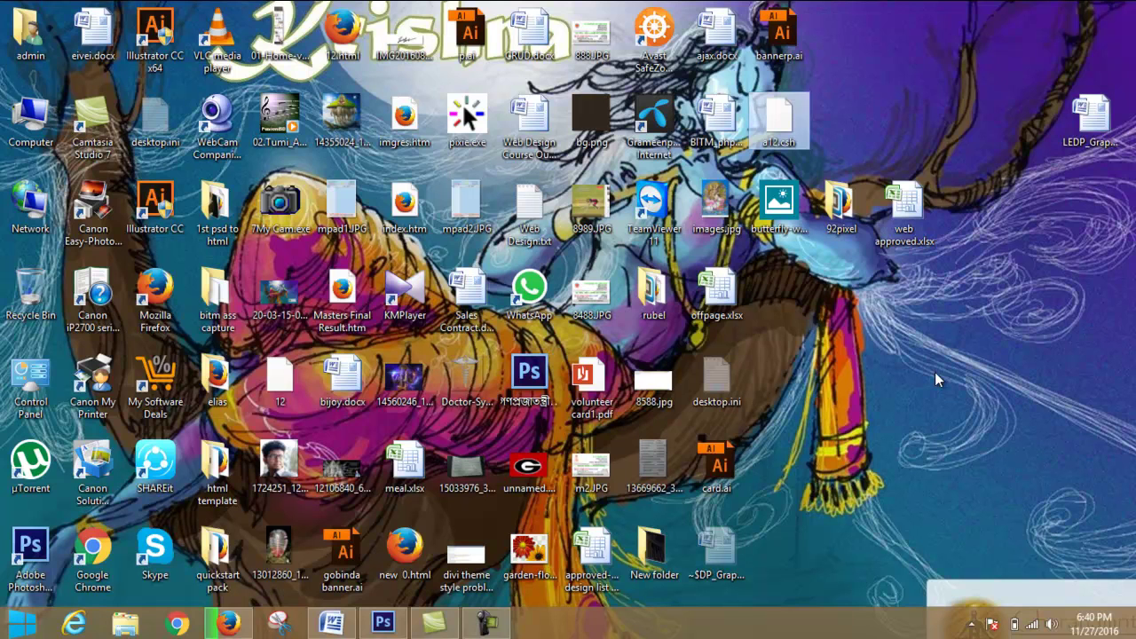
Step: Send a12.csh from the desktop to Removable Disk (G:)
{"action": "right_click", "coordinate": [792, 129]}
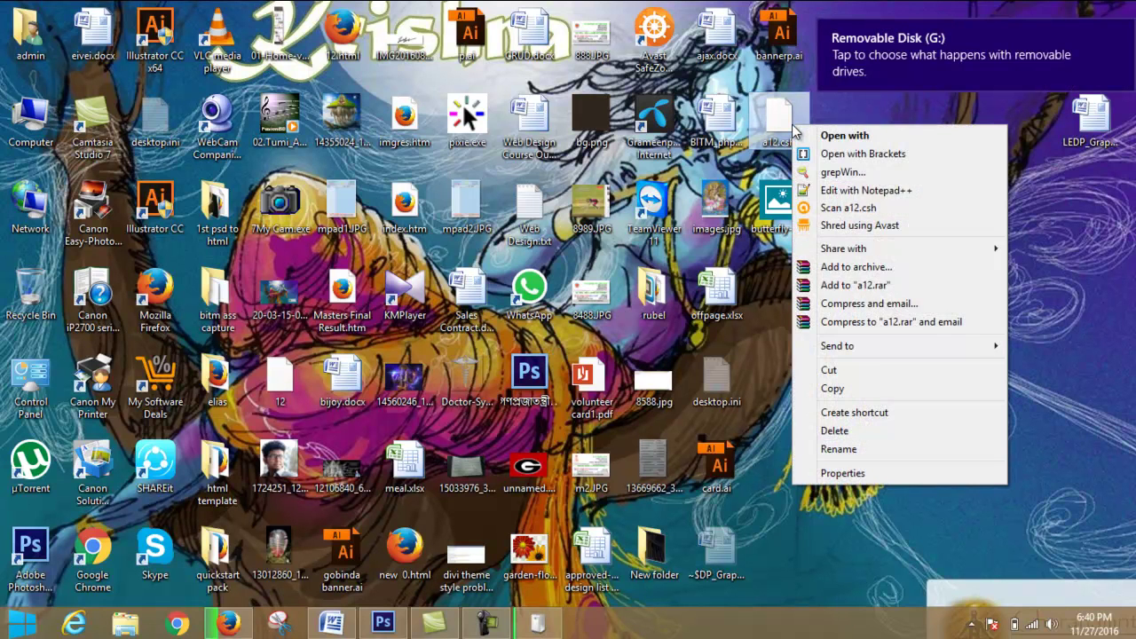
{"action": "mouse_move", "coordinate": [878, 351]}
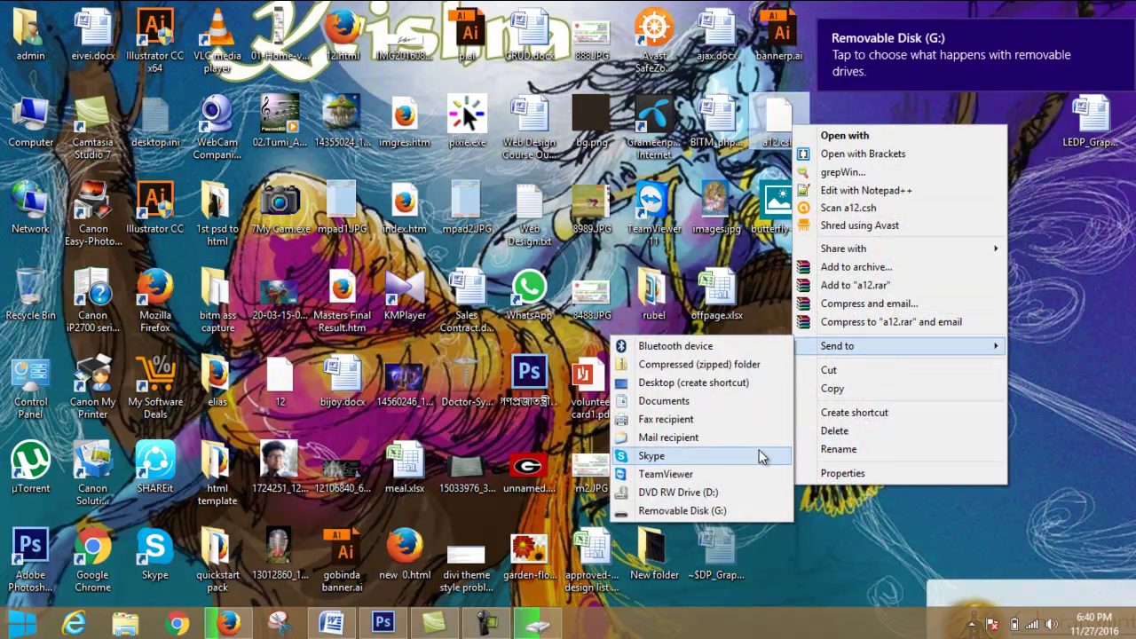
{"action": "left_click", "coordinate": [738, 508]}
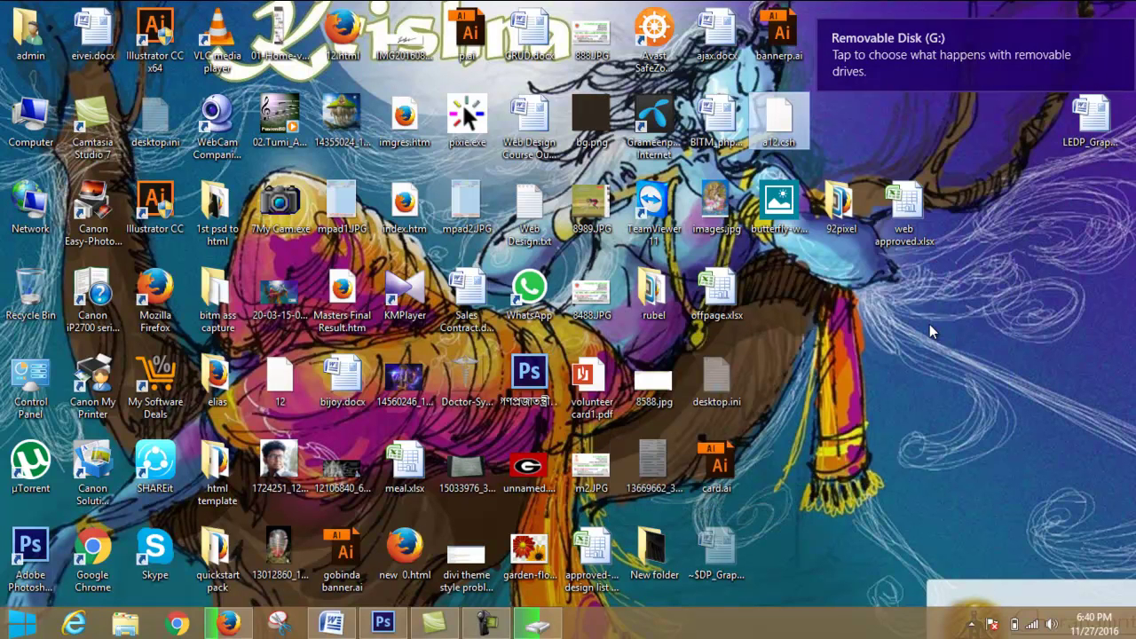
Step: Send a12.csh to Removable Disk (G:) again and replace the file already in the destination
{"action": "right_click", "coordinate": [780, 118]}
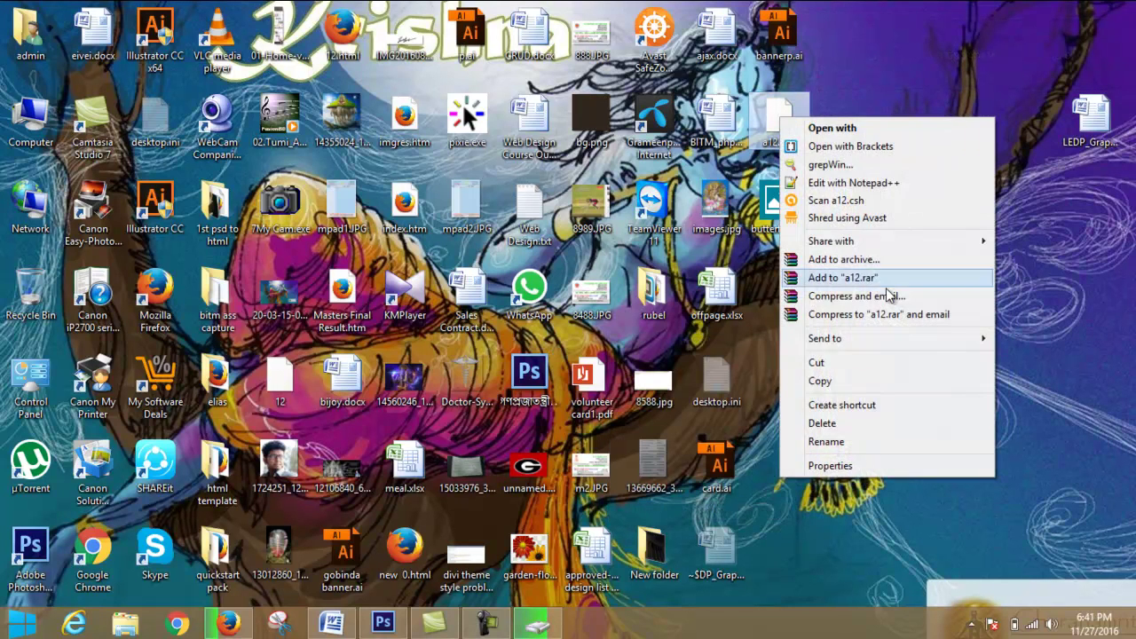
{"action": "mouse_move", "coordinate": [912, 337]}
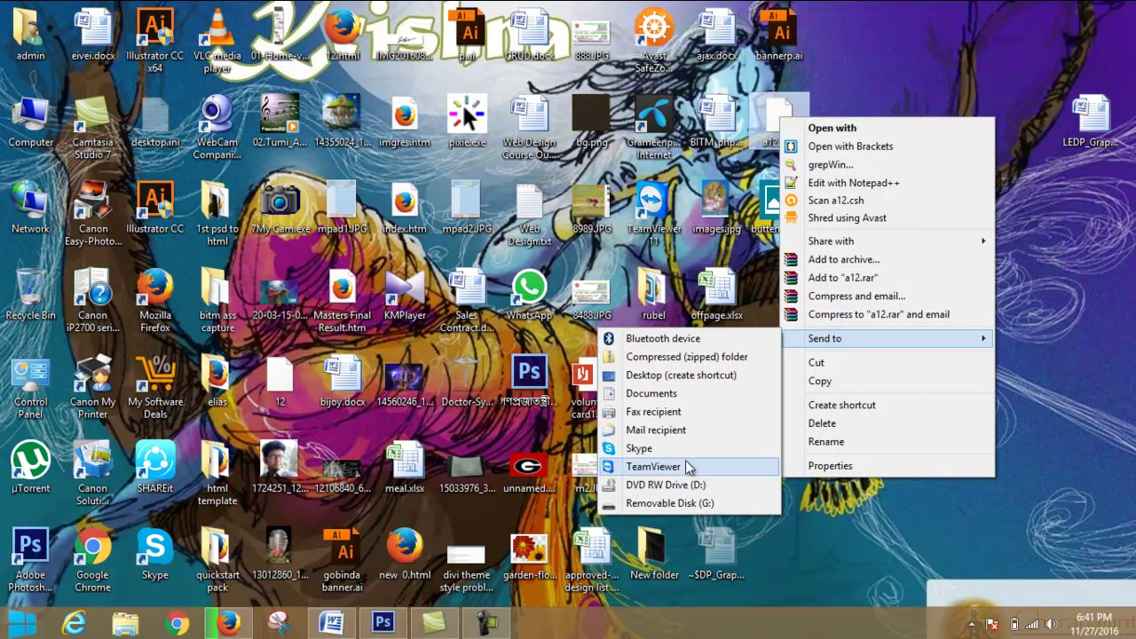
{"action": "left_click", "coordinate": [701, 503]}
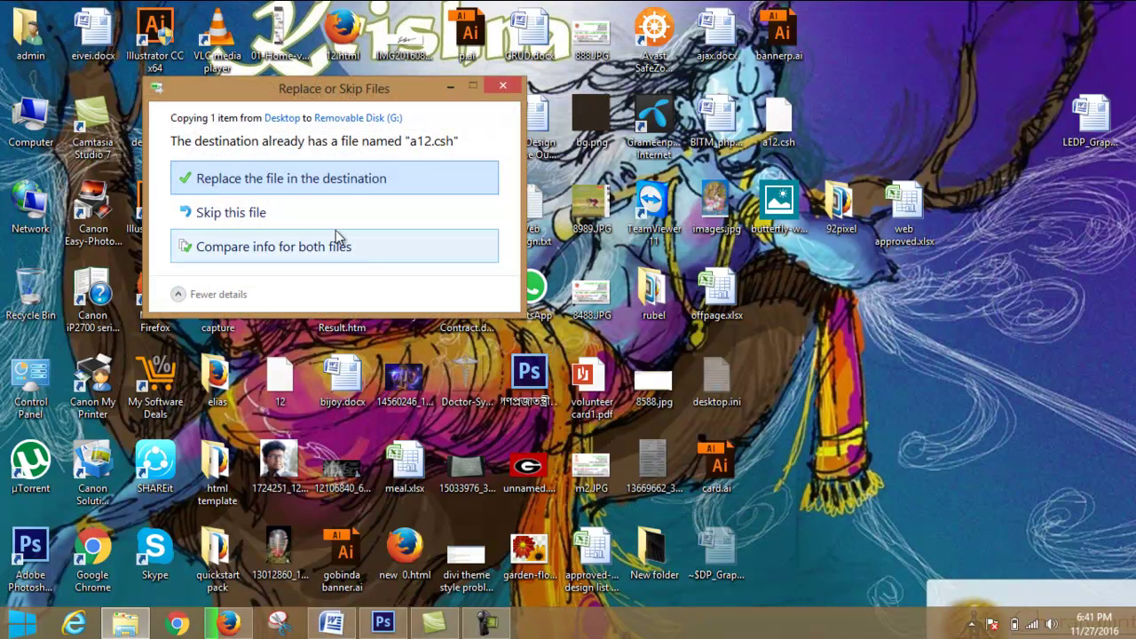
{"action": "left_click", "coordinate": [362, 177]}
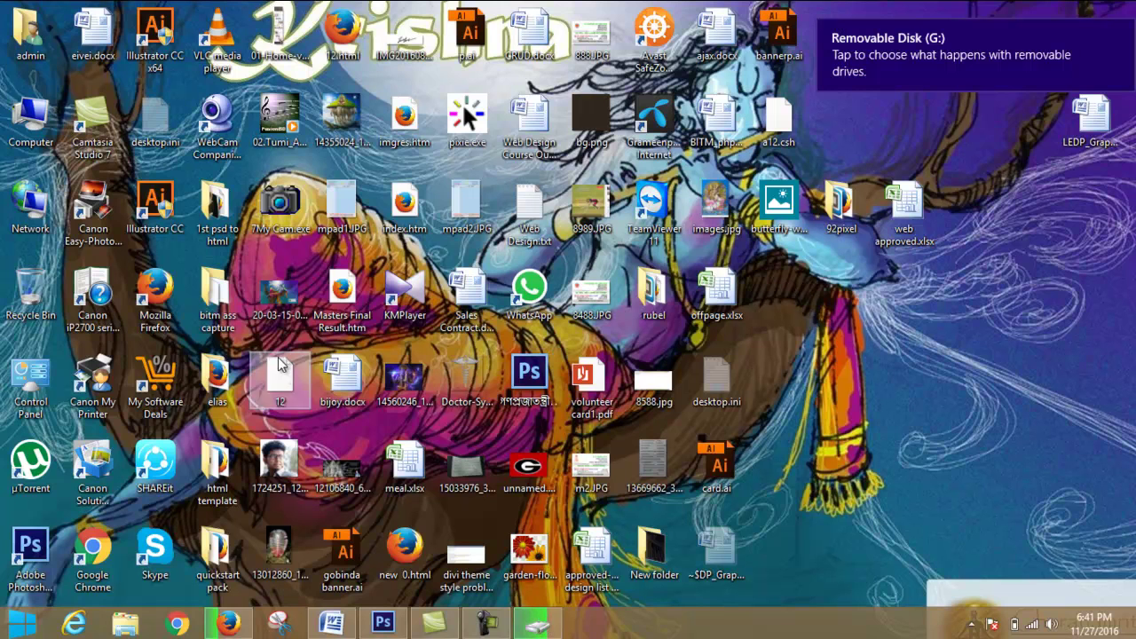
Step: Check the connected drives in Computer, minimize the window, and send a further copy of a12.csh to the removable disk
{"action": "mouse_move", "coordinate": [543, 628]}
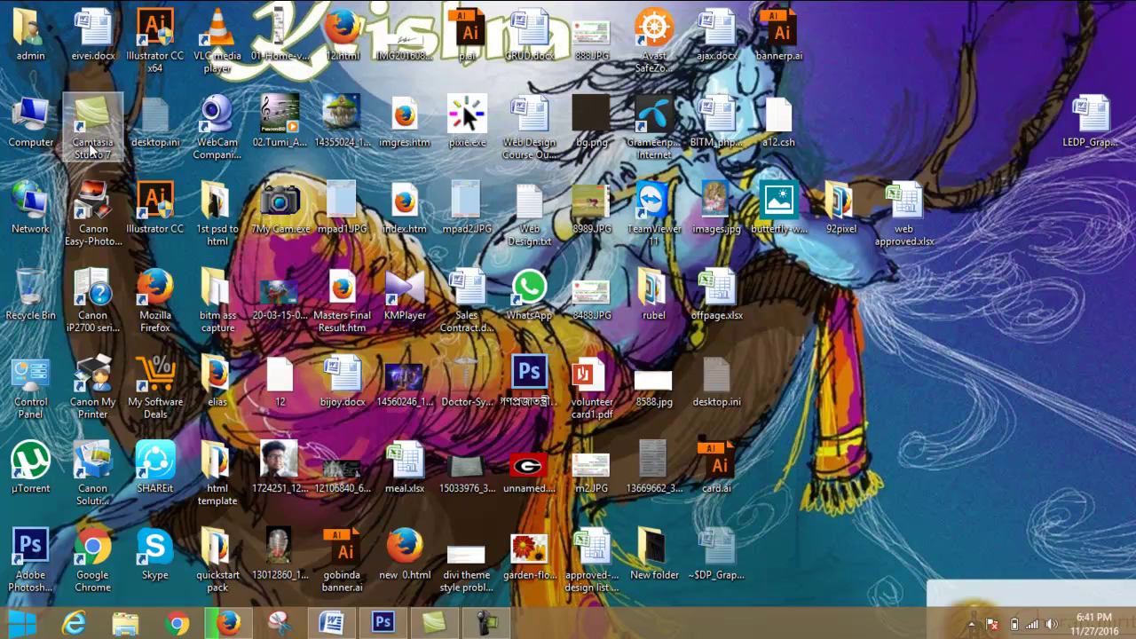
{"action": "double_click", "coordinate": [31, 126]}
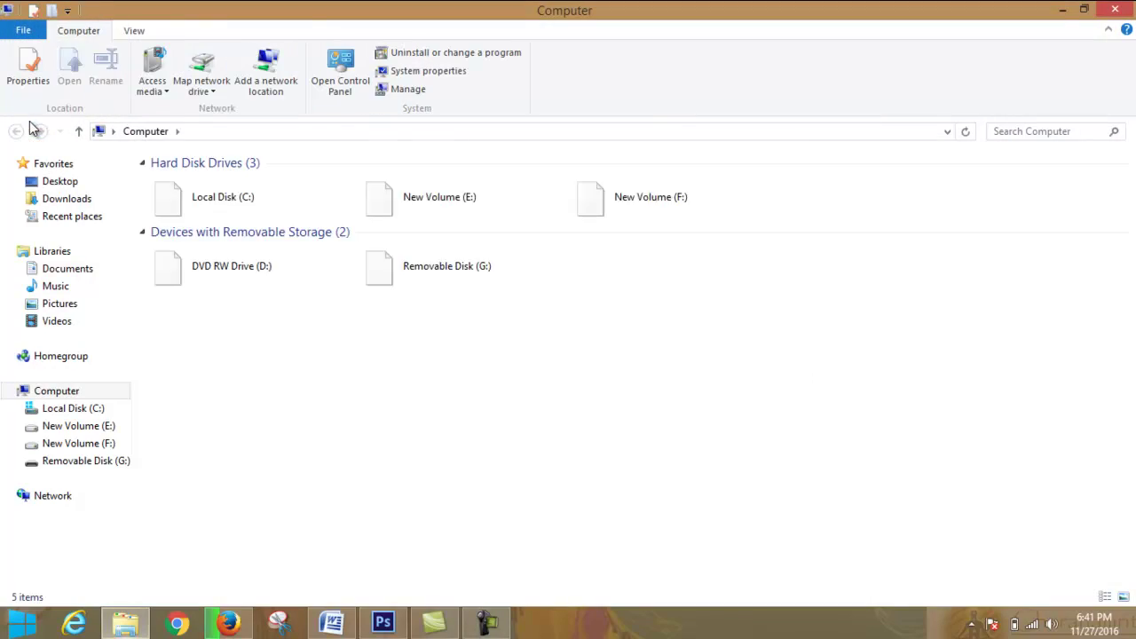
{"action": "left_click", "coordinate": [1063, 10]}
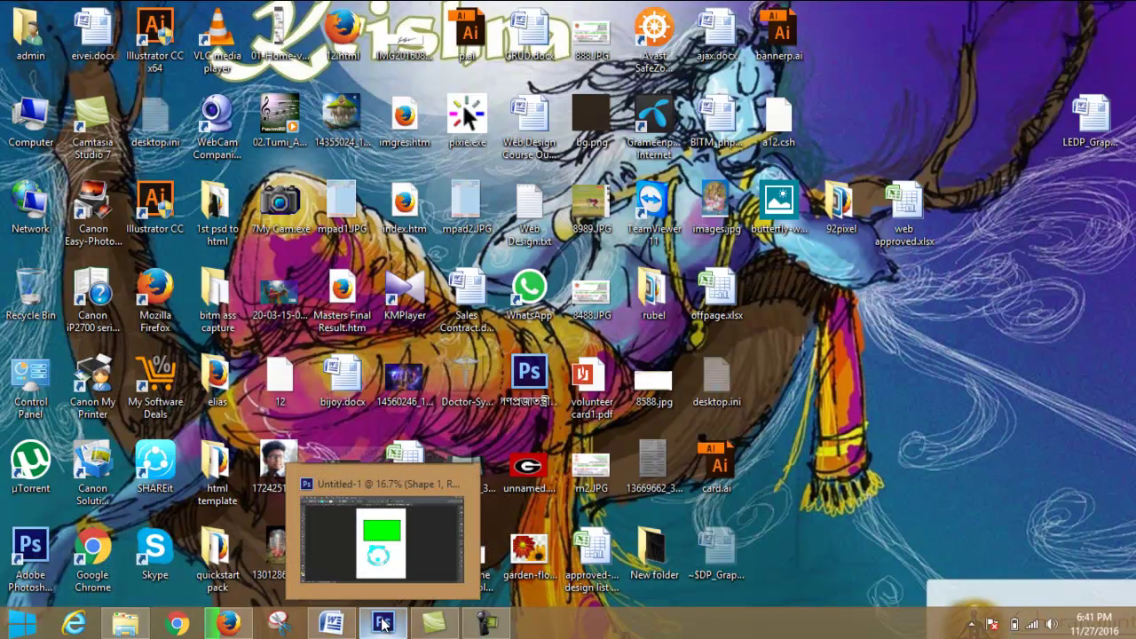
{"action": "right_click", "coordinate": [784, 126]}
{"action": "mouse_move", "coordinate": [924, 345]}
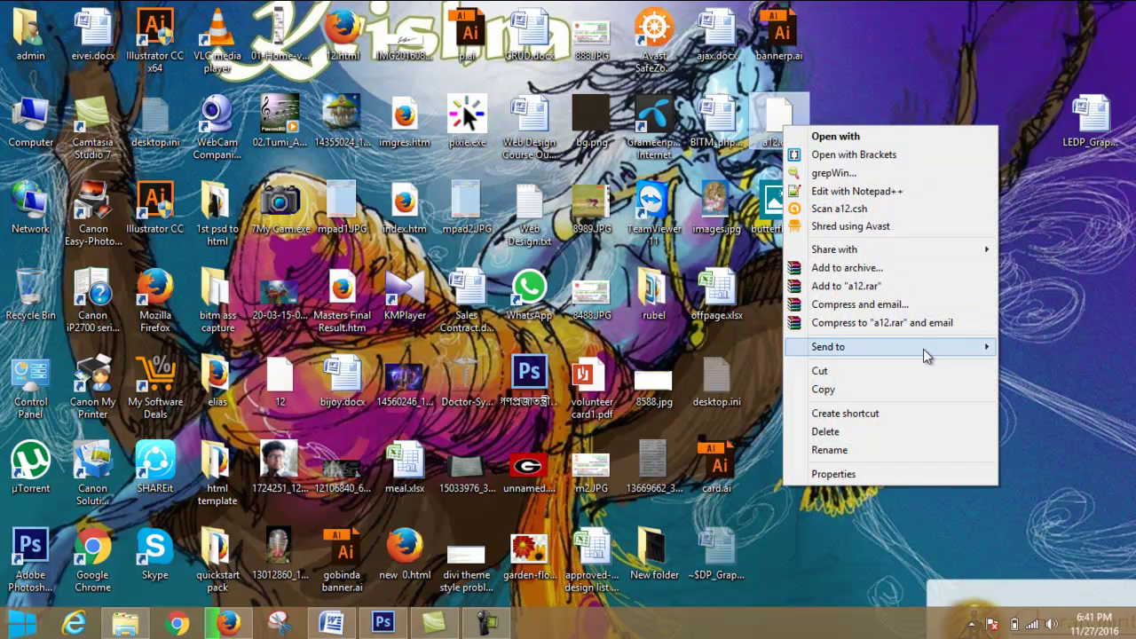
{"action": "left_click", "coordinate": [727, 512]}
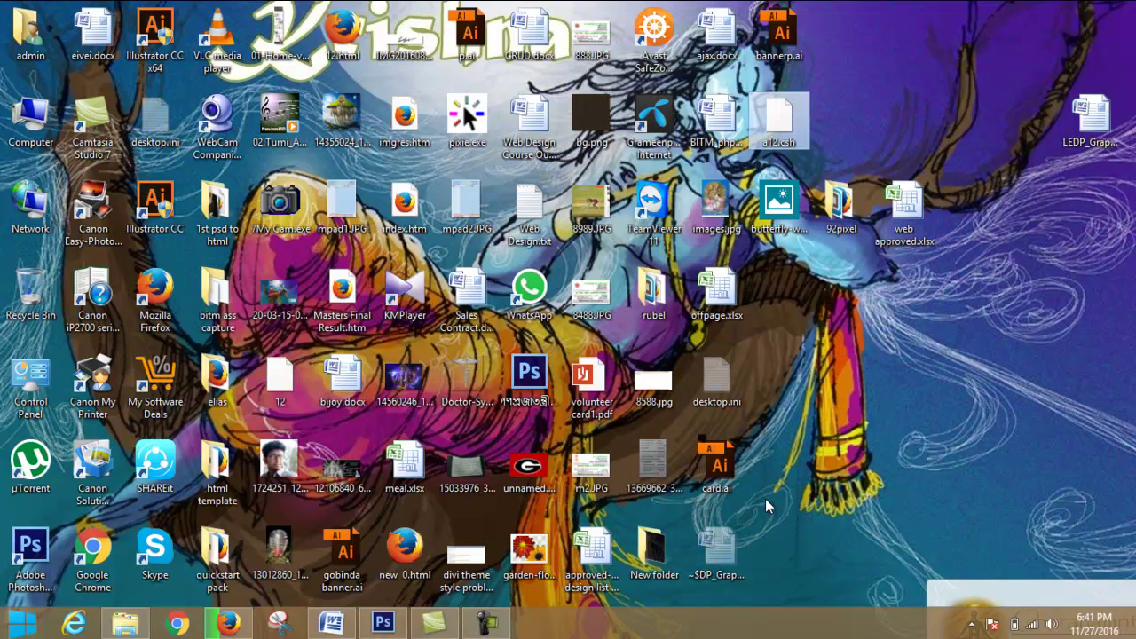
Step: Switch to Photoshop and rasterize the Shape 1 layer as a shape
{"action": "left_click", "coordinate": [380, 623]}
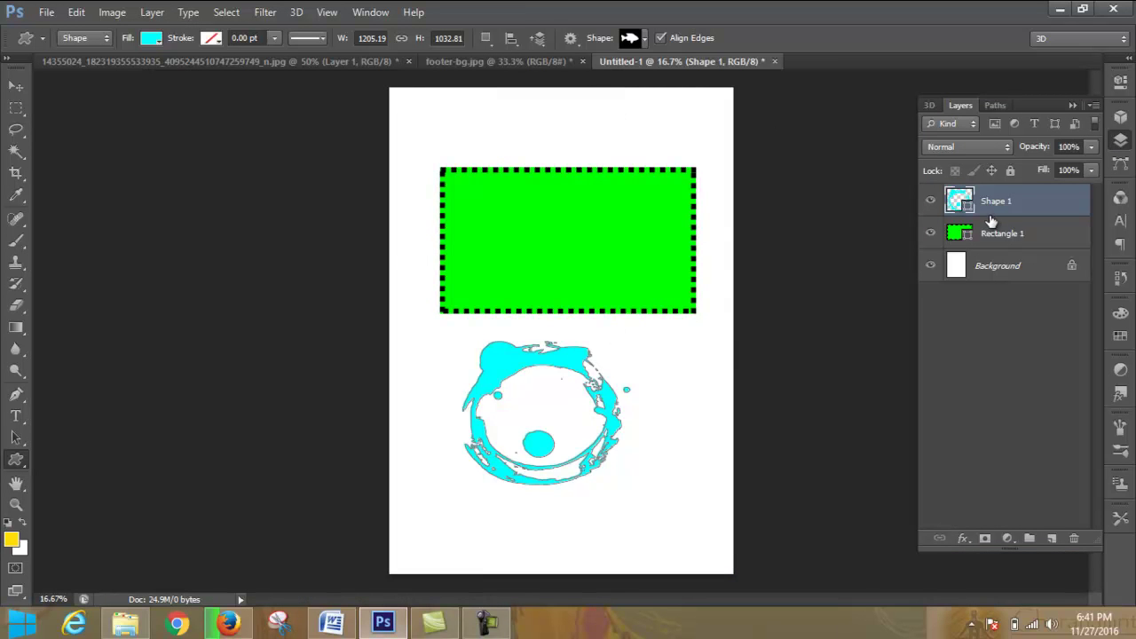
{"action": "left_click", "coordinate": [113, 13]}
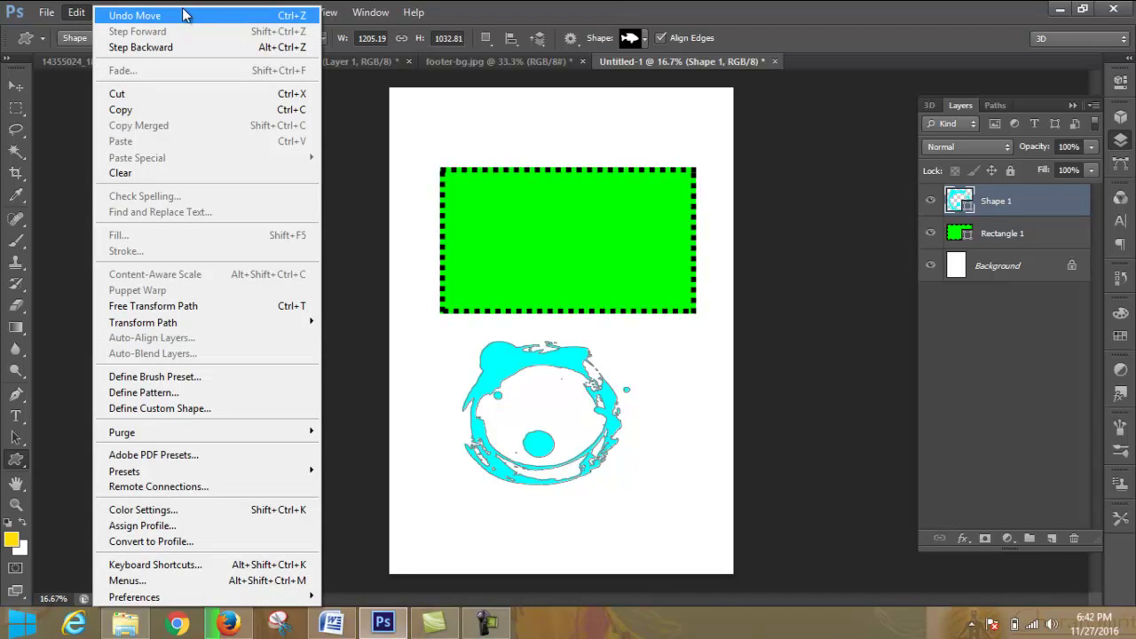
{"action": "left_click", "coordinate": [152, 13]}
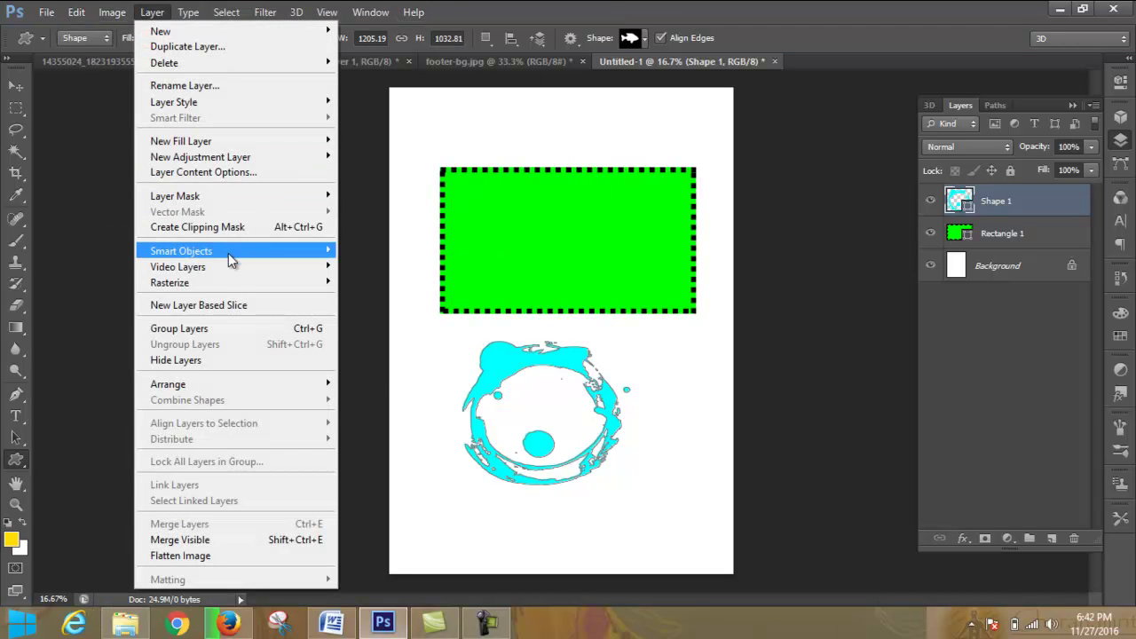
{"action": "mouse_move", "coordinate": [230, 282]}
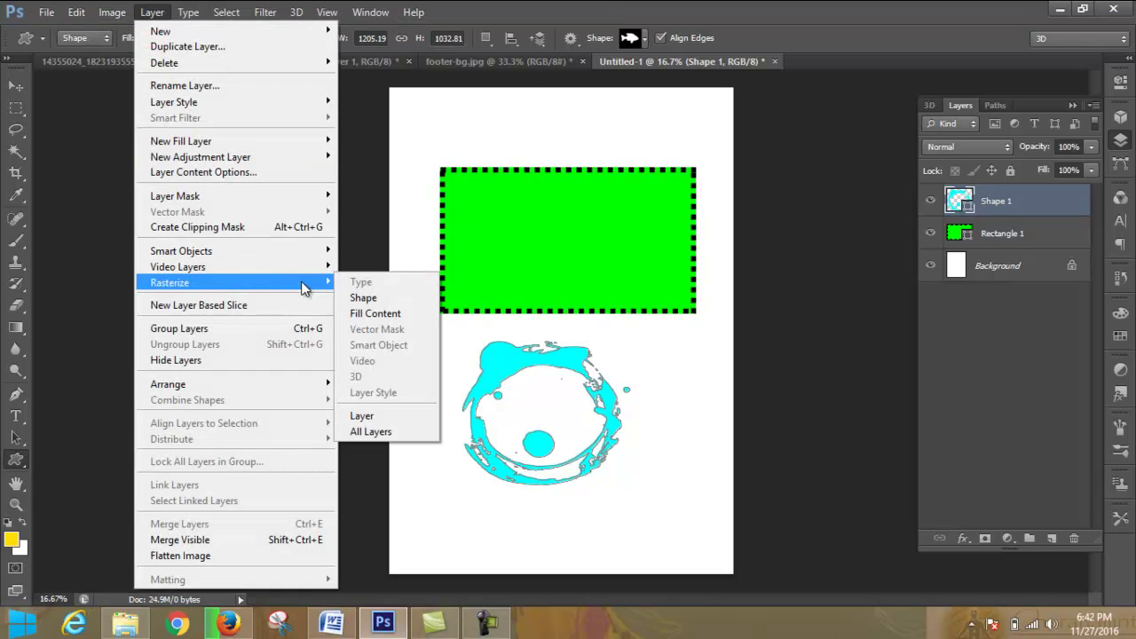
{"action": "left_click", "coordinate": [370, 299]}
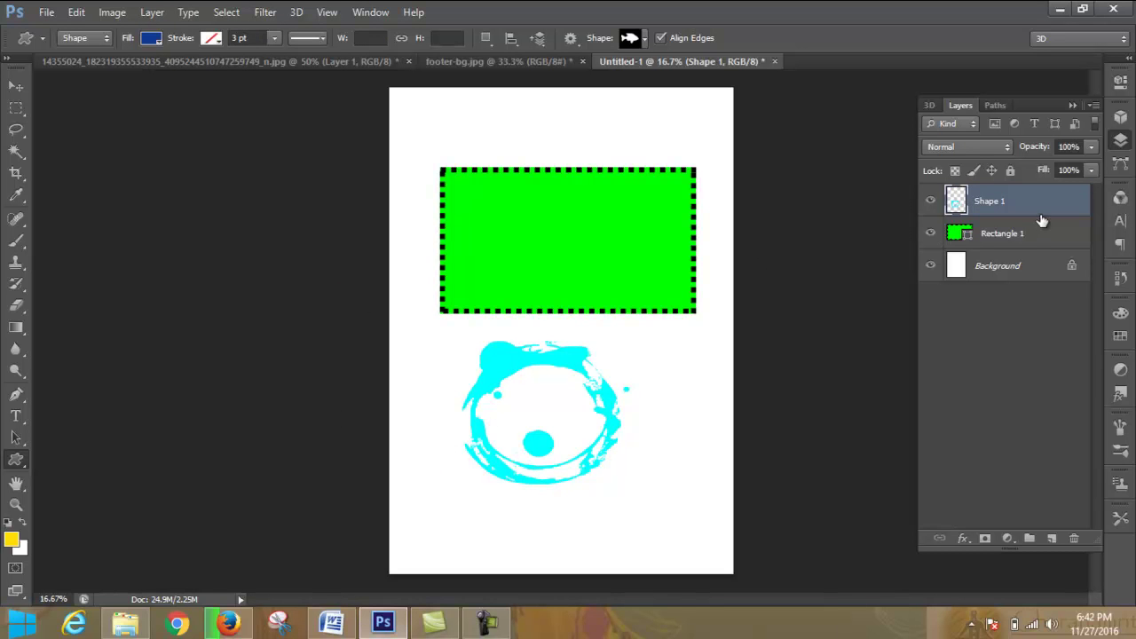
Step: Review the layer style options of Shape 1 without changes, and move the cyan shape up onto the green rectangle
{"action": "double_click", "coordinate": [956, 204]}
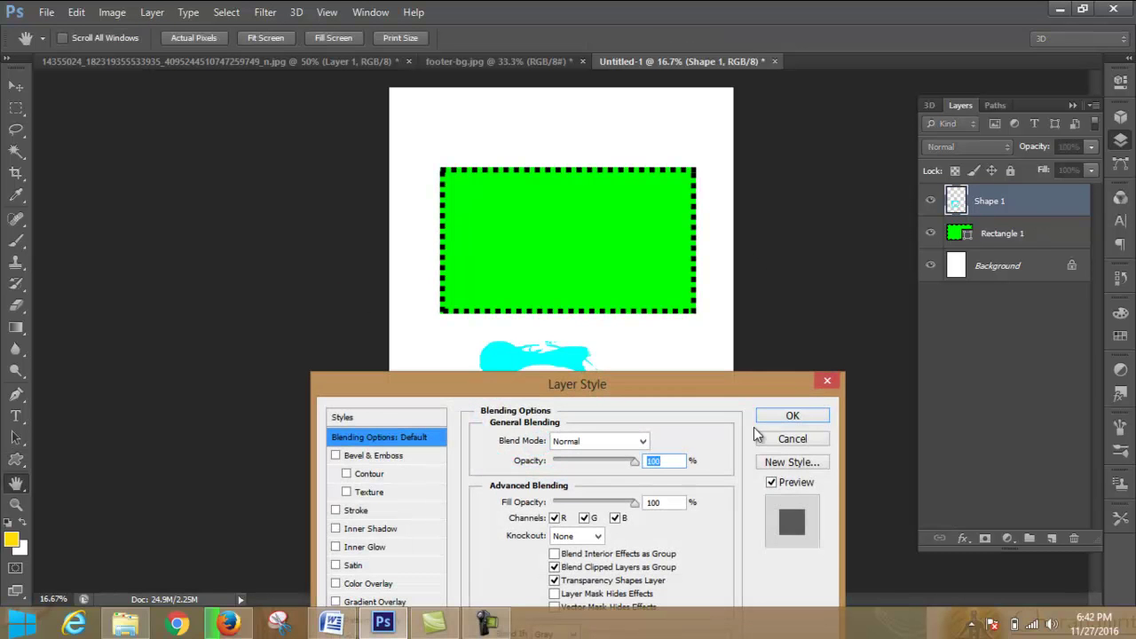
{"action": "left_click_drag", "start_coordinate": [750, 384], "coordinate": [684, 47]}
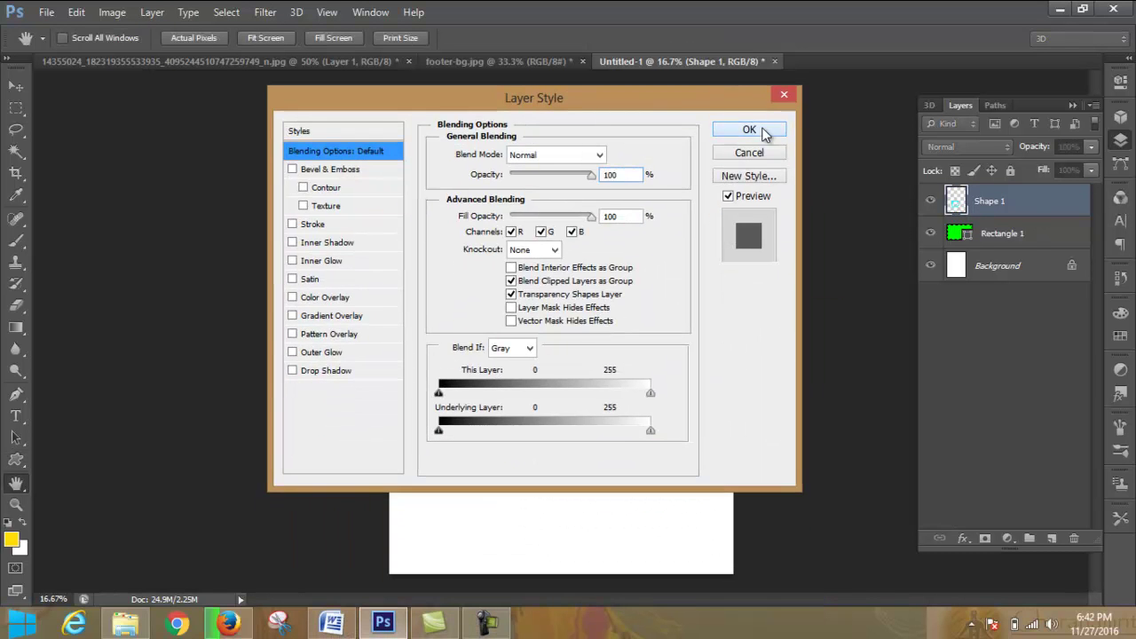
{"action": "left_click", "coordinate": [756, 130]}
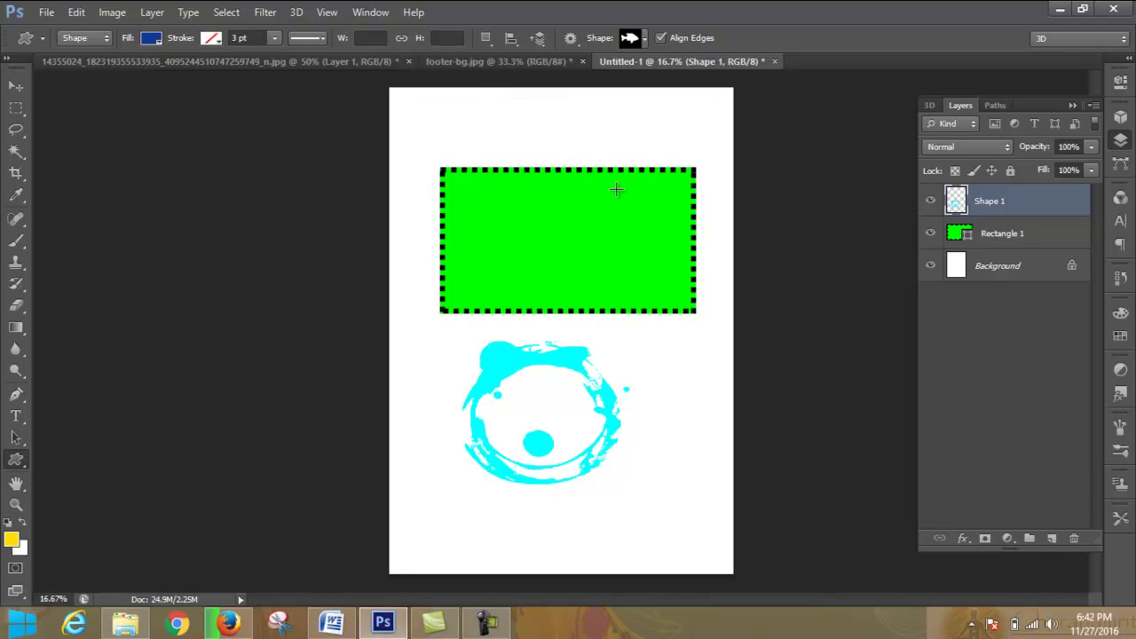
{"action": "left_click", "coordinate": [16, 86]}
{"action": "left_click_drag", "start_coordinate": [517, 373], "coordinate": [510, 208]}
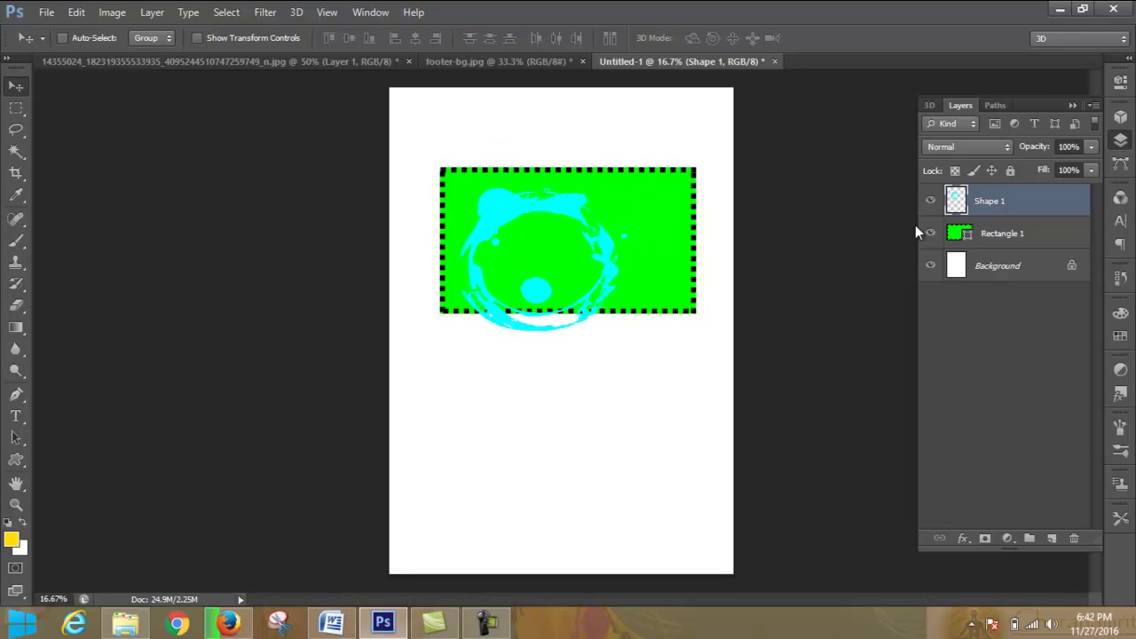
Step: Reopen the blending options of the rasterized Shape 1 layer and accept the default settings
{"action": "right_click", "coordinate": [956, 200]}
{"action": "left_click", "coordinate": [1022, 202]}
{"action": "double_click", "coordinate": [1019, 210]}
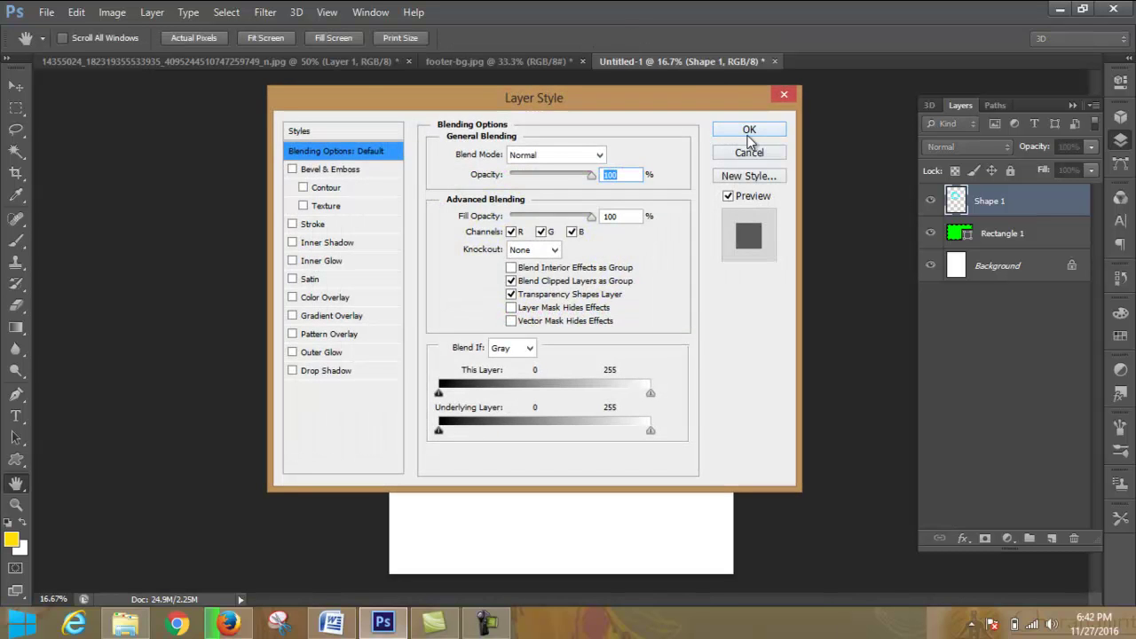
{"action": "left_click", "coordinate": [762, 131]}
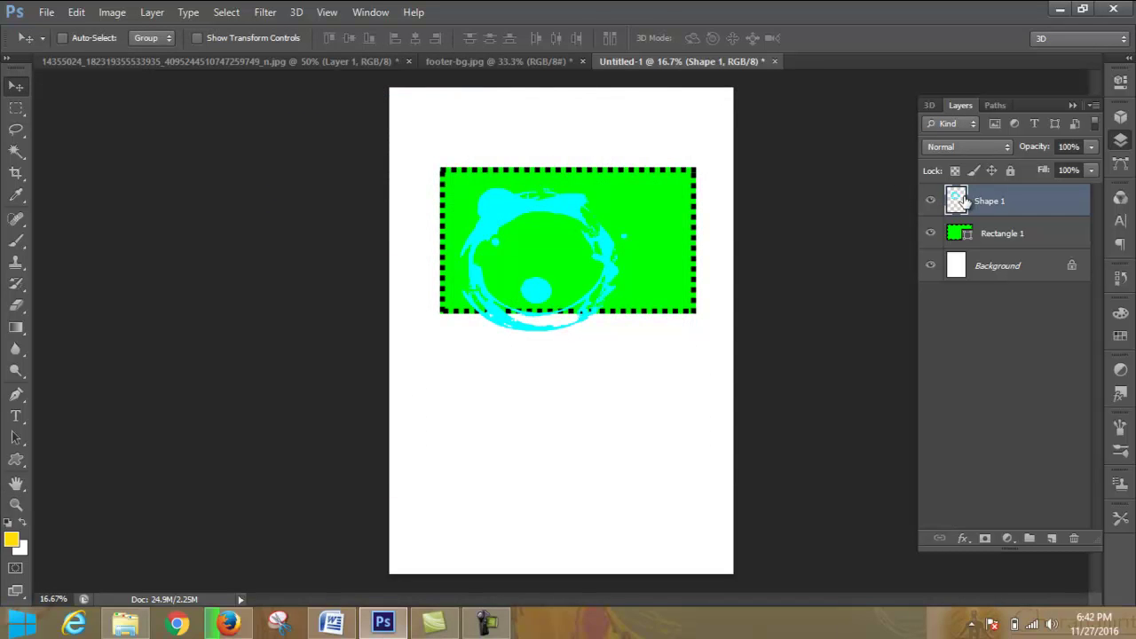
Step: Load the outline of Shape 1 as a selection and move the selected cyan shape slightly right and down
{"action": "double_click", "coordinate": [965, 201]}
{"action": "key", "text": "Escape"}
{"action": "double_click", "coordinate": [955, 201]}
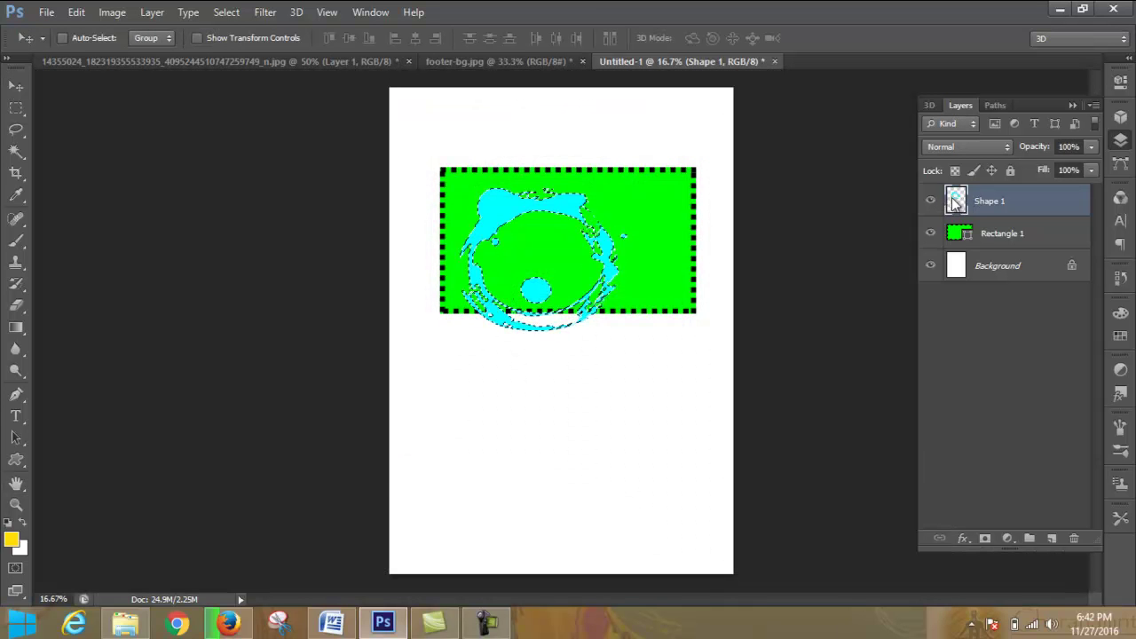
{"action": "left_click", "coordinate": [749, 129]}
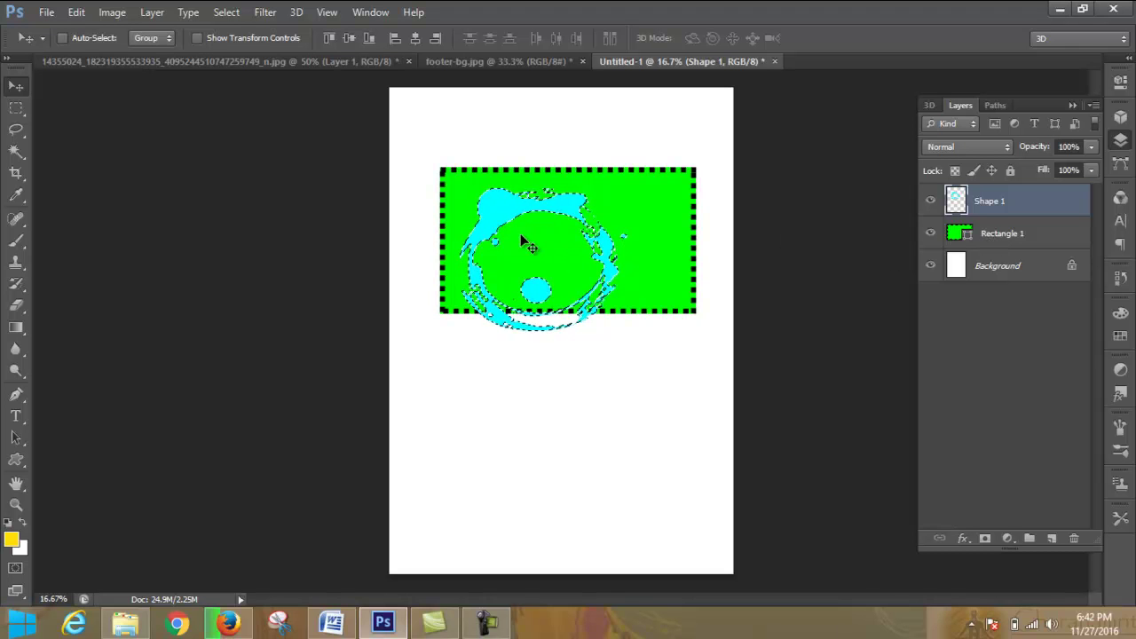
{"action": "left_click_drag", "start_coordinate": [512, 205], "coordinate": [537, 212]}
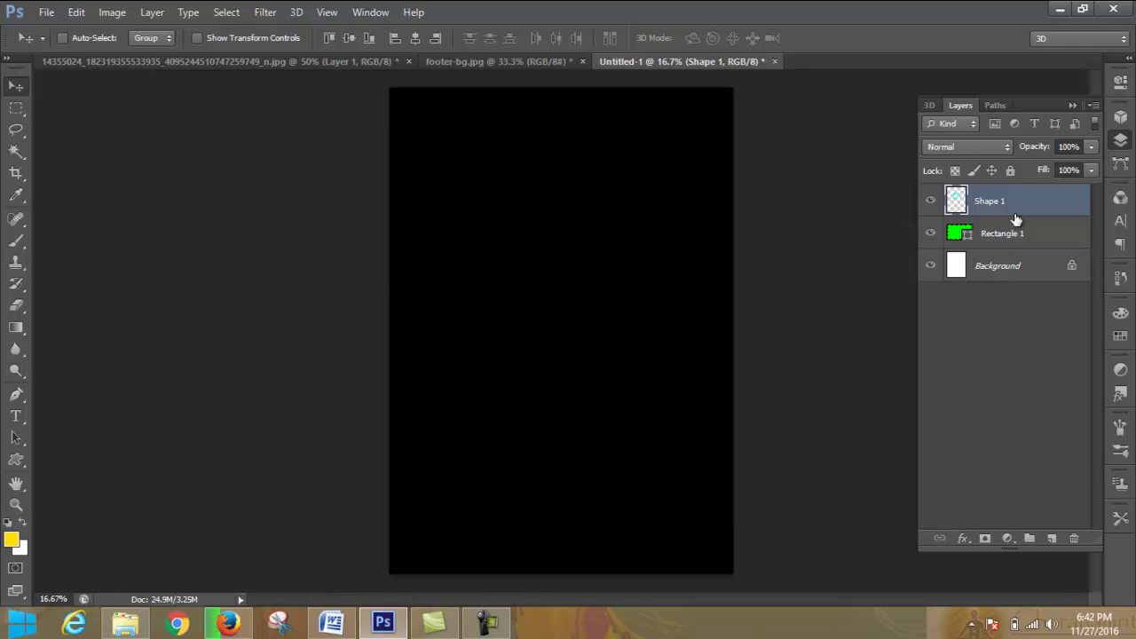
Step: Draw a blue five-armed flower custom shape about 1056 by 901 px below the rectangle, and load its outline as a selection
{"action": "left_click", "coordinate": [16, 459]}
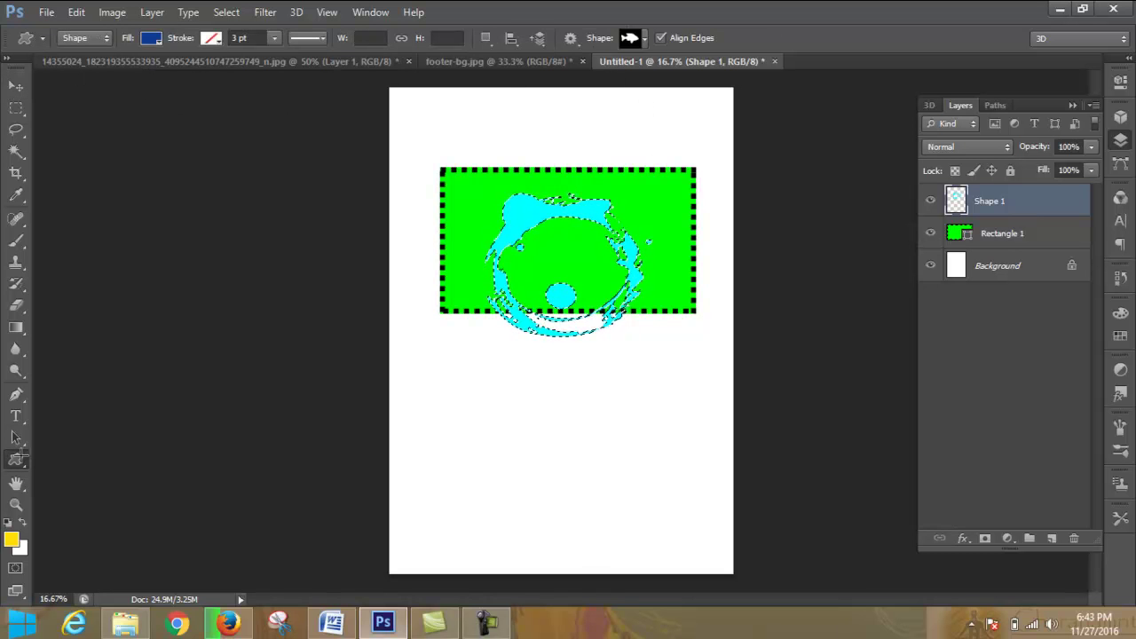
{"action": "left_click", "coordinate": [642, 38]}
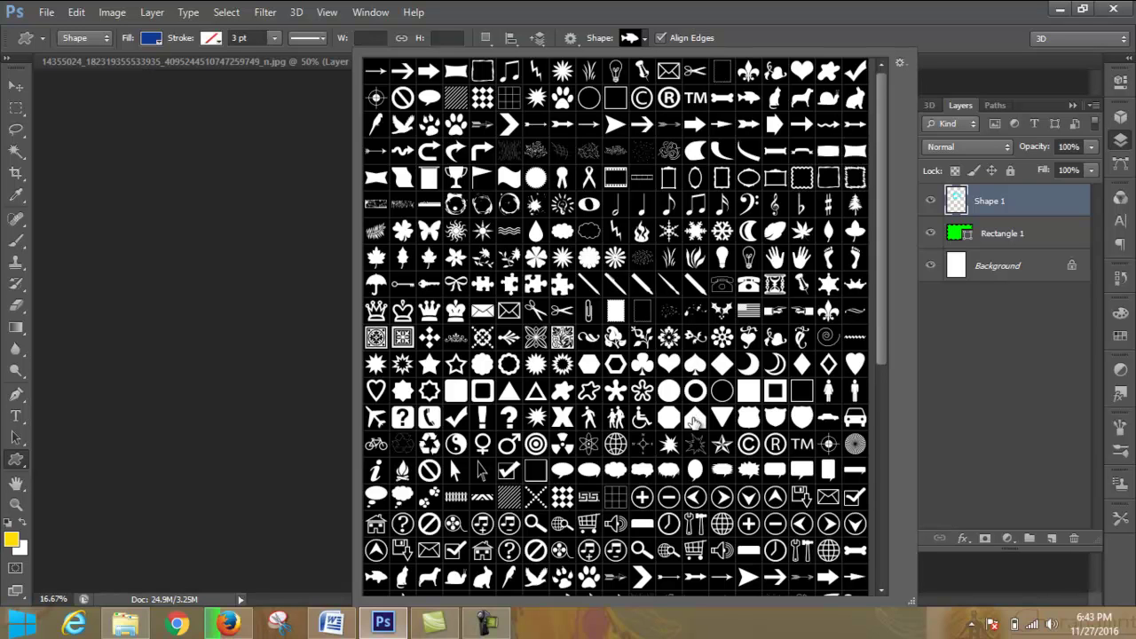
{"action": "left_click", "coordinate": [617, 392]}
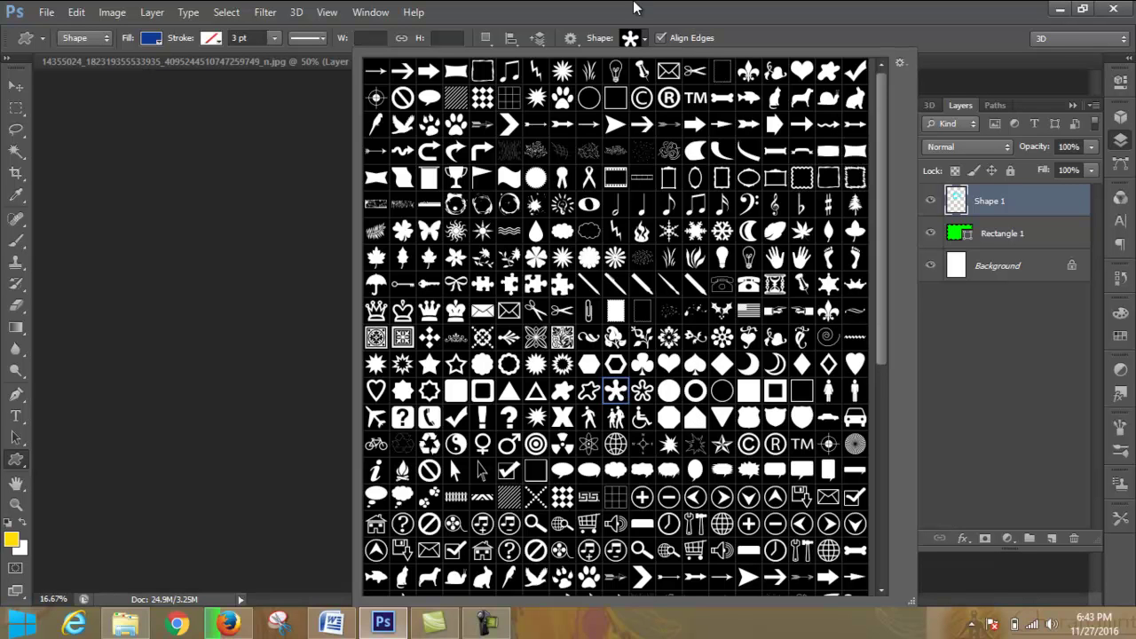
{"action": "left_click", "coordinate": [643, 37]}
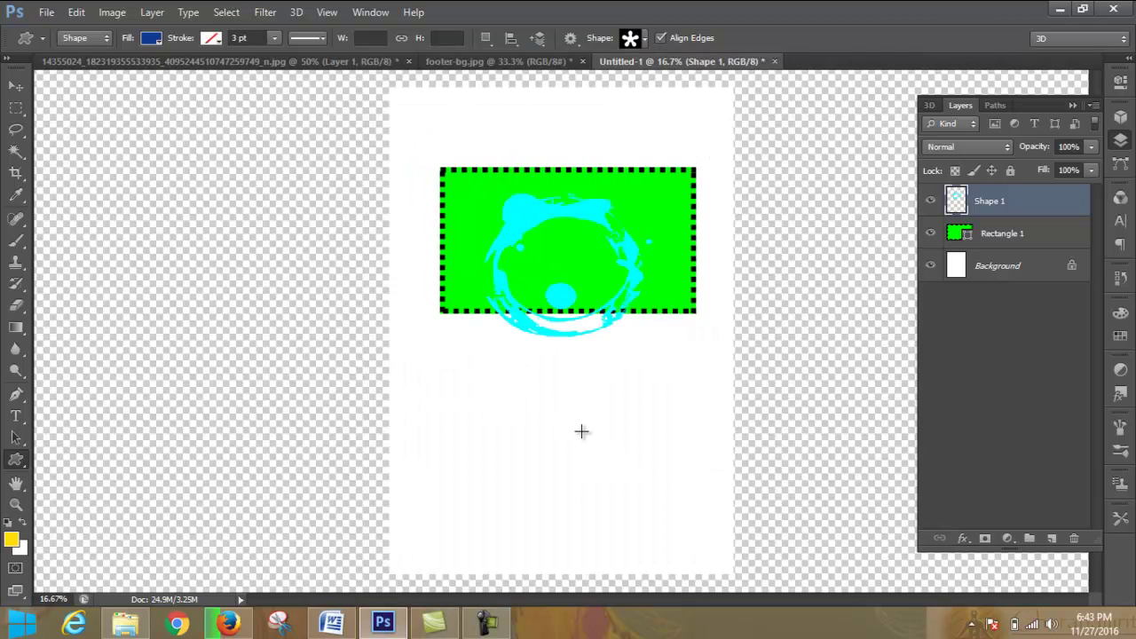
{"action": "left_click_drag", "start_coordinate": [581, 431], "coordinate": [645, 490]}
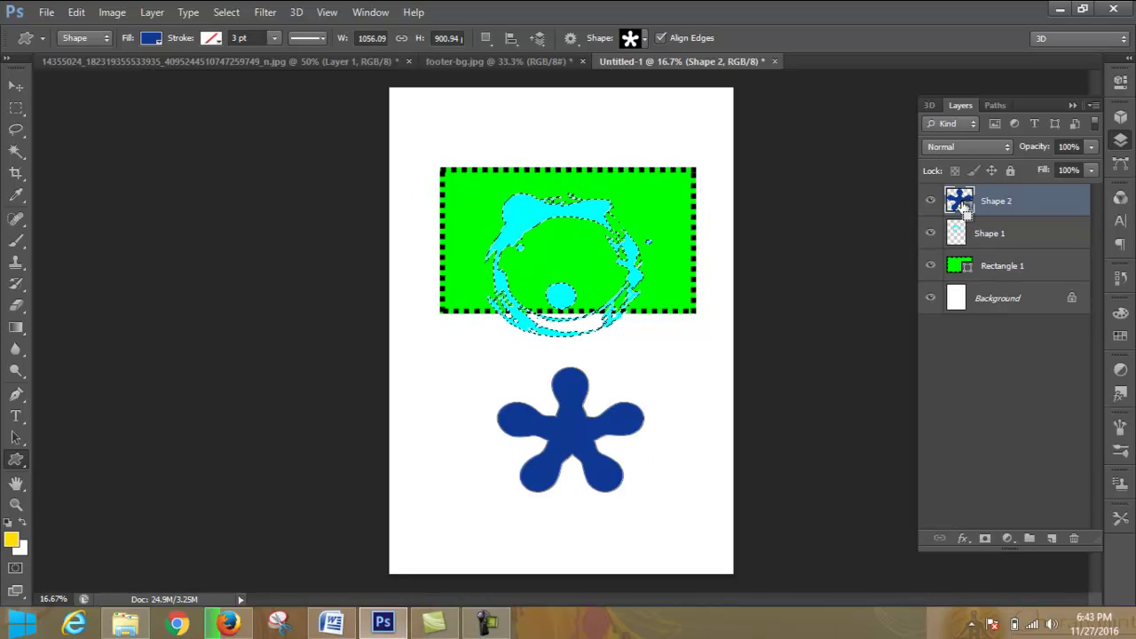
{"action": "double_click", "coordinate": [961, 203]}
{"action": "left_click", "coordinate": [821, 235]}
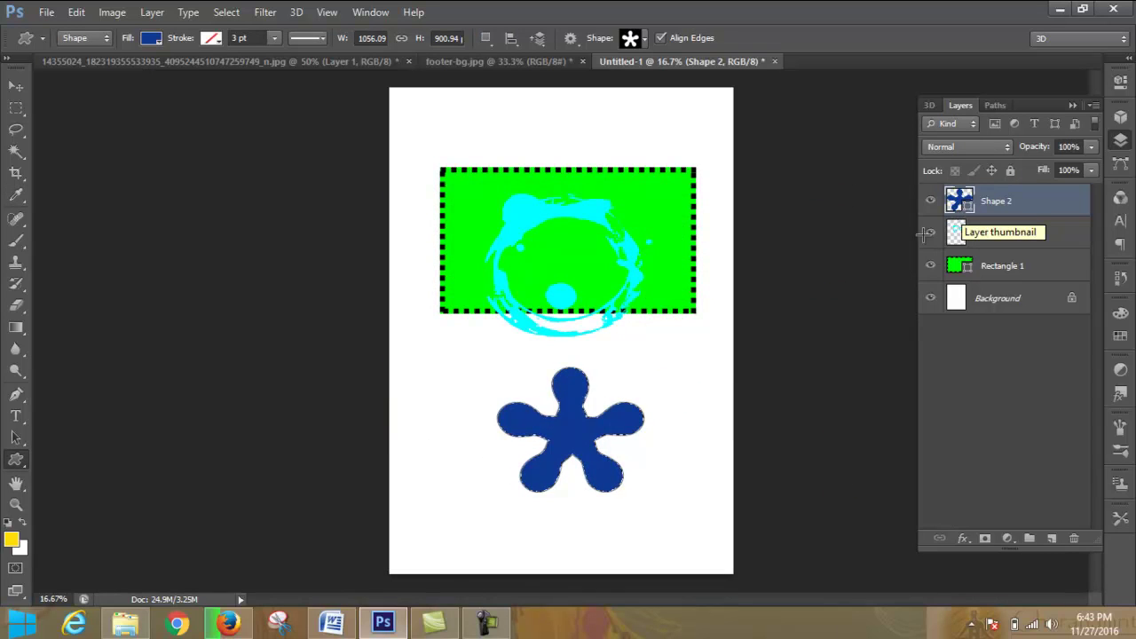
Step: Remove the fill from the flower on the Shape 2 layer and set its stroke width to 0.00 pt
{"action": "left_click", "coordinate": [159, 38]}
{"action": "left_click", "coordinate": [85, 71]}
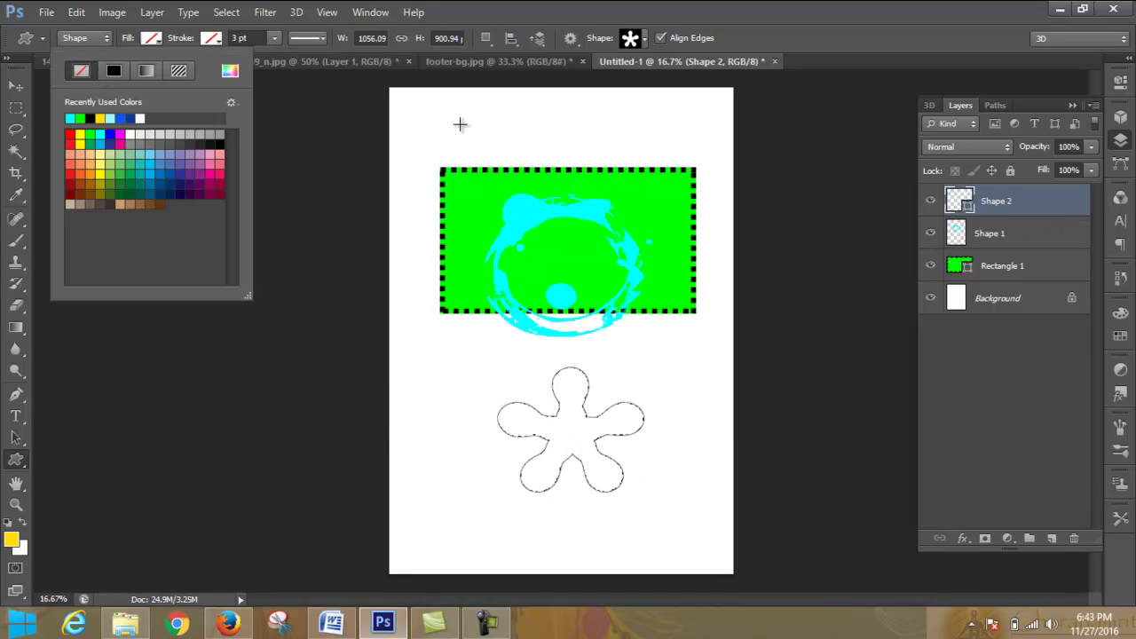
{"action": "left_click", "coordinate": [105, 38]}
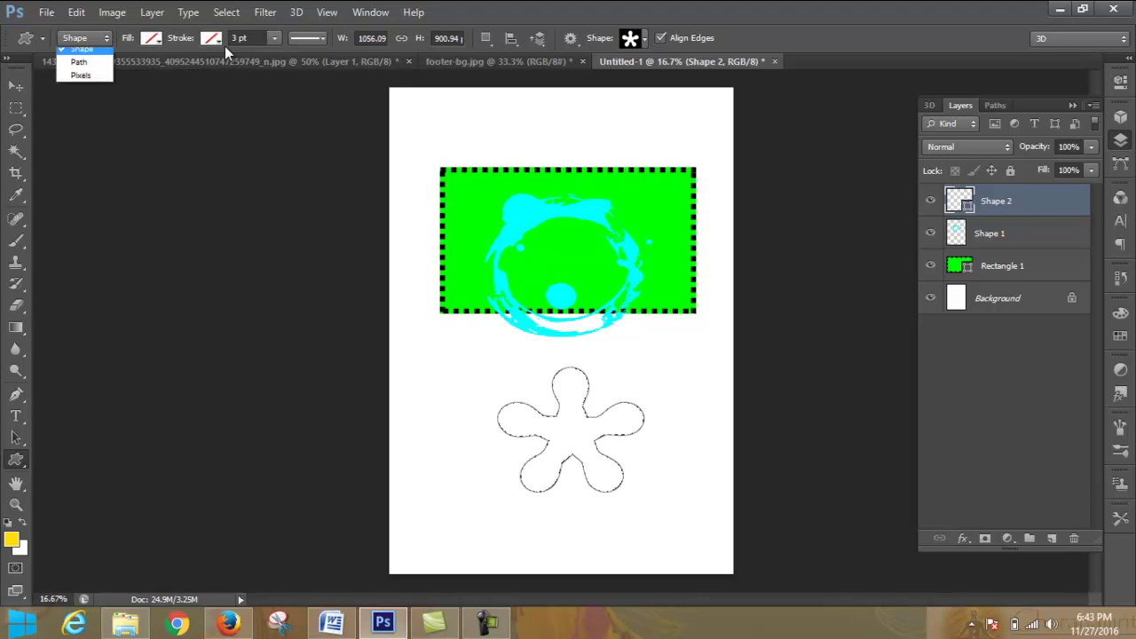
{"action": "left_click", "coordinate": [274, 38]}
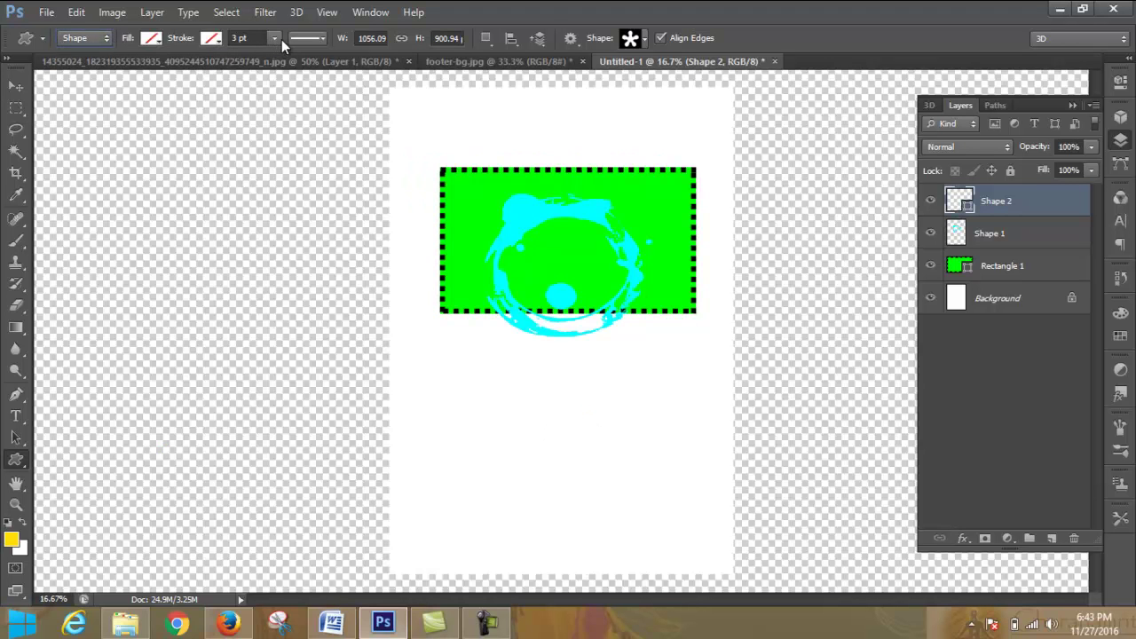
{"action": "left_click_drag", "start_coordinate": [260, 57], "coordinate": [233, 63]}
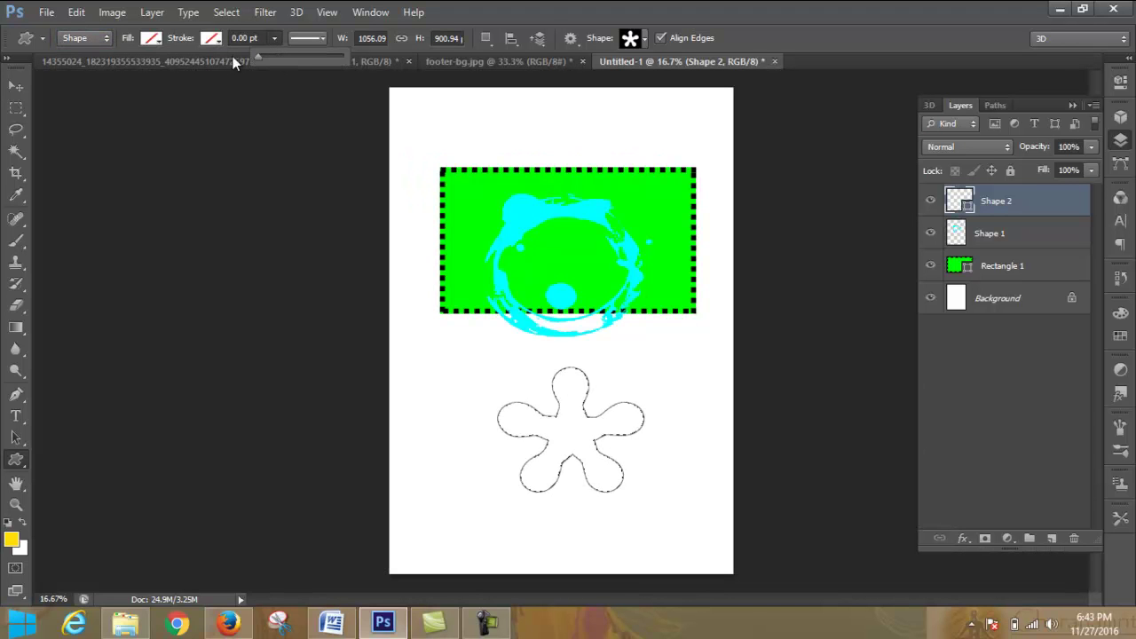
{"action": "left_click", "coordinate": [283, 36]}
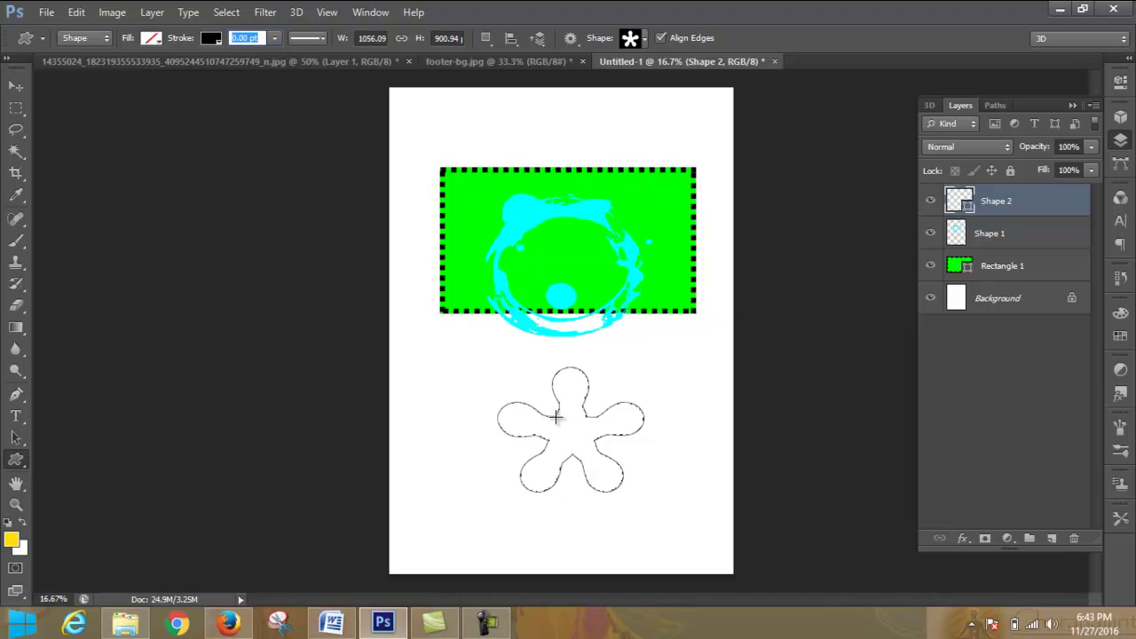
Step: In the turtle-and-elephants image document, delete Layer 1 and convert the Background into a regular layer named Layer 0
{"action": "left_click", "coordinate": [479, 62]}
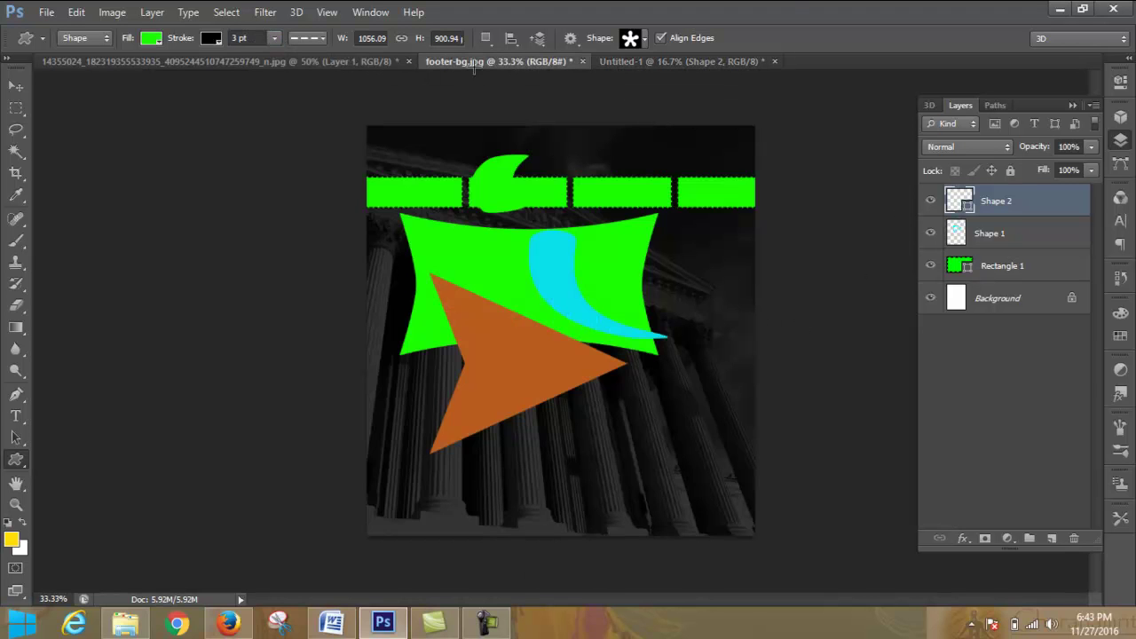
{"action": "left_click", "coordinate": [277, 61]}
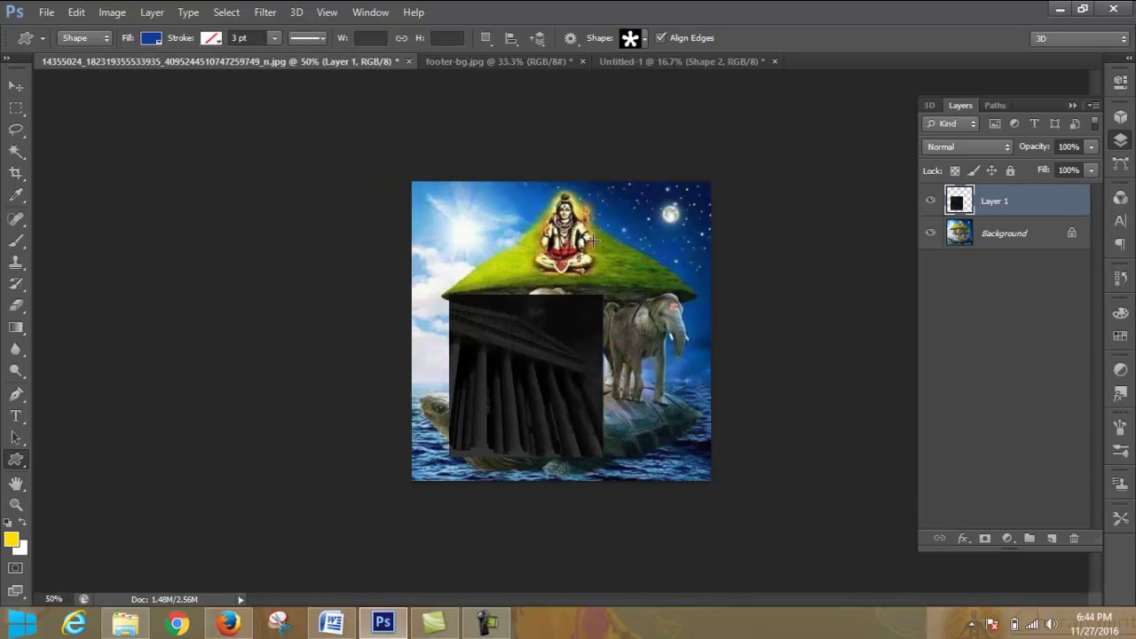
{"action": "left_click", "coordinate": [681, 61]}
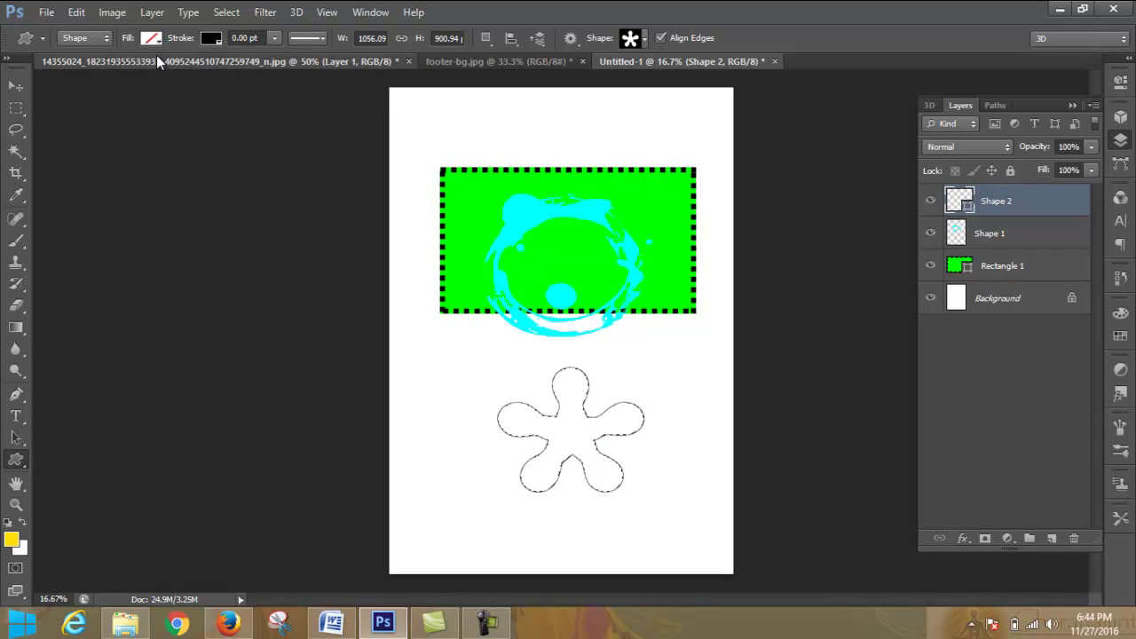
{"action": "left_click", "coordinate": [156, 58]}
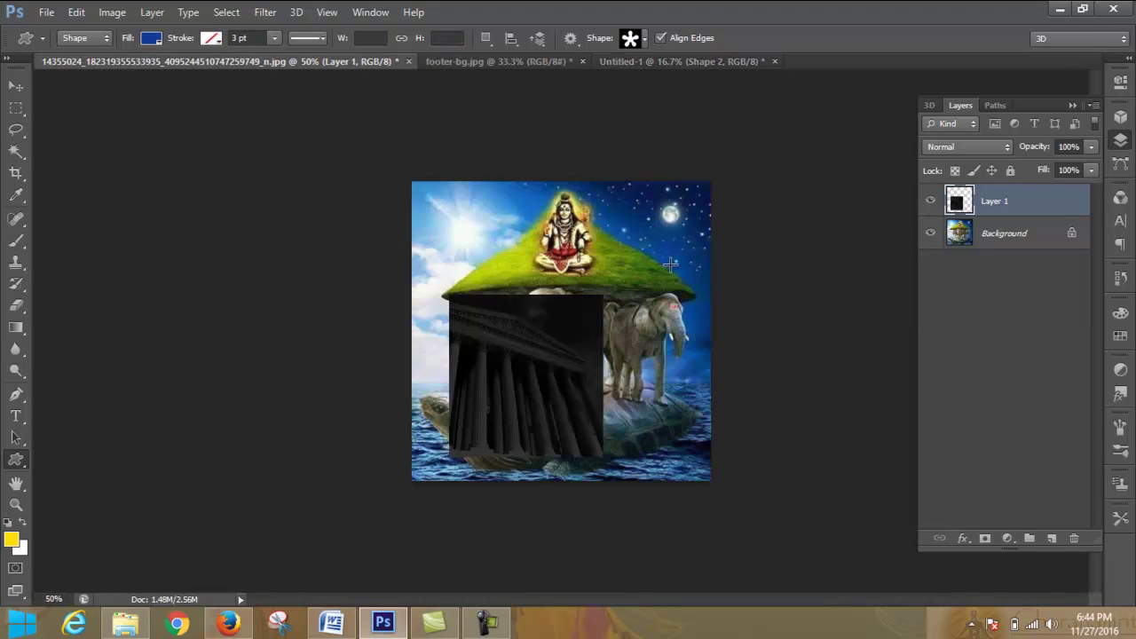
{"action": "left_click_drag", "start_coordinate": [1072, 206], "coordinate": [1075, 539]}
{"action": "right_click", "coordinate": [971, 200]}
{"action": "left_click", "coordinate": [983, 215]}
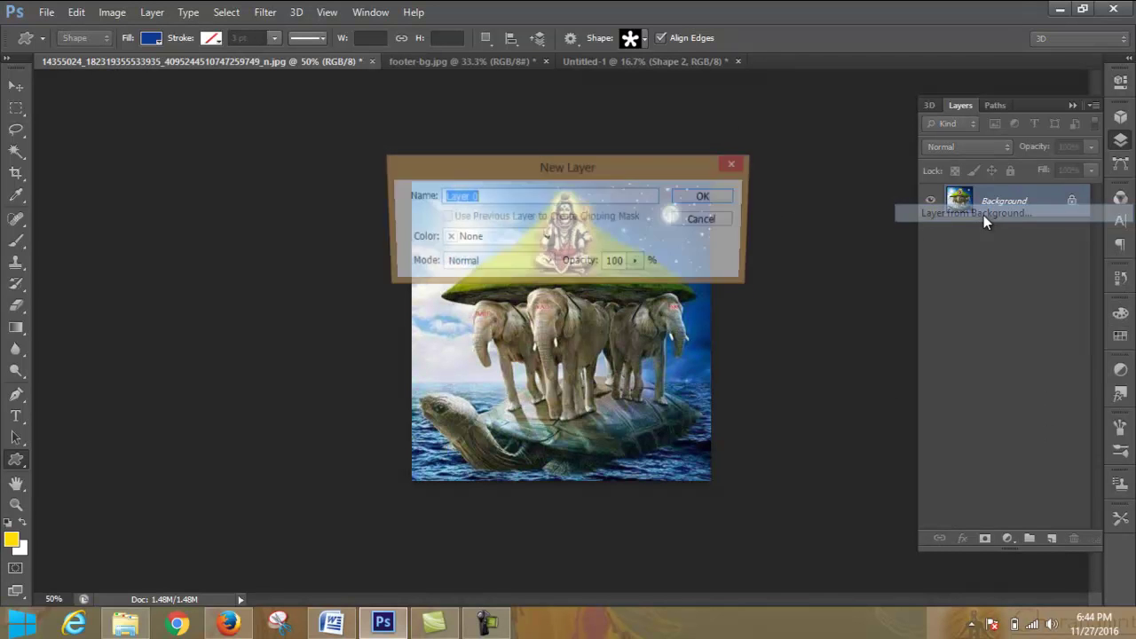
{"action": "left_click", "coordinate": [722, 196]}
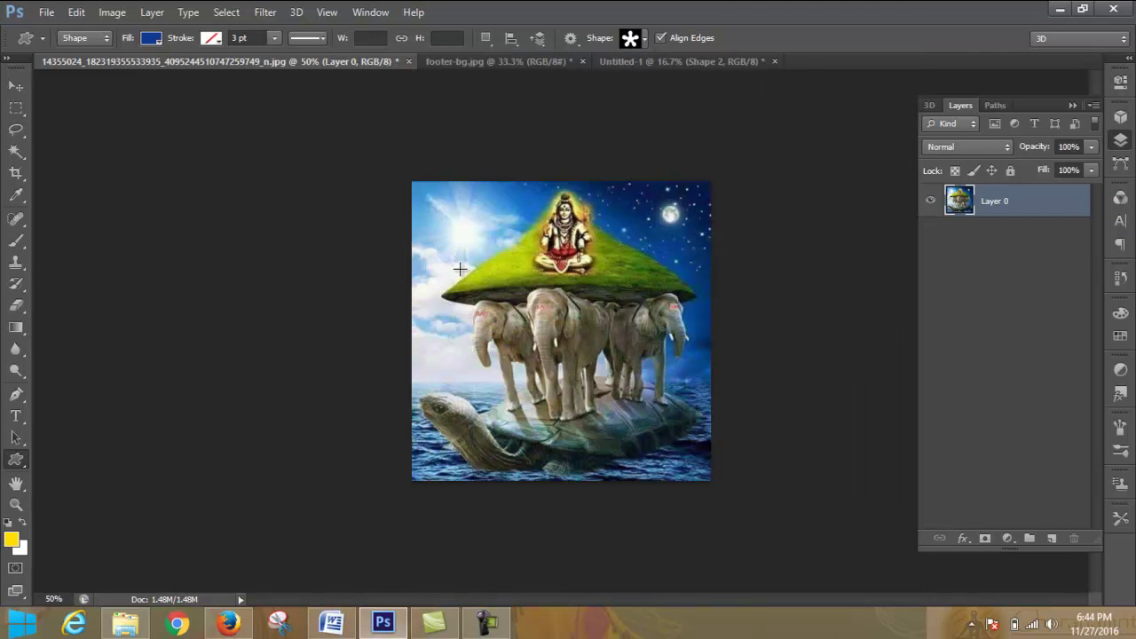
Step: Draw a blue five-armed flower custom shape about 310 by 292 px over the elephants, and load its outline as a selection
{"action": "left_click_drag", "start_coordinate": [458, 265], "coordinate": [604, 375]}
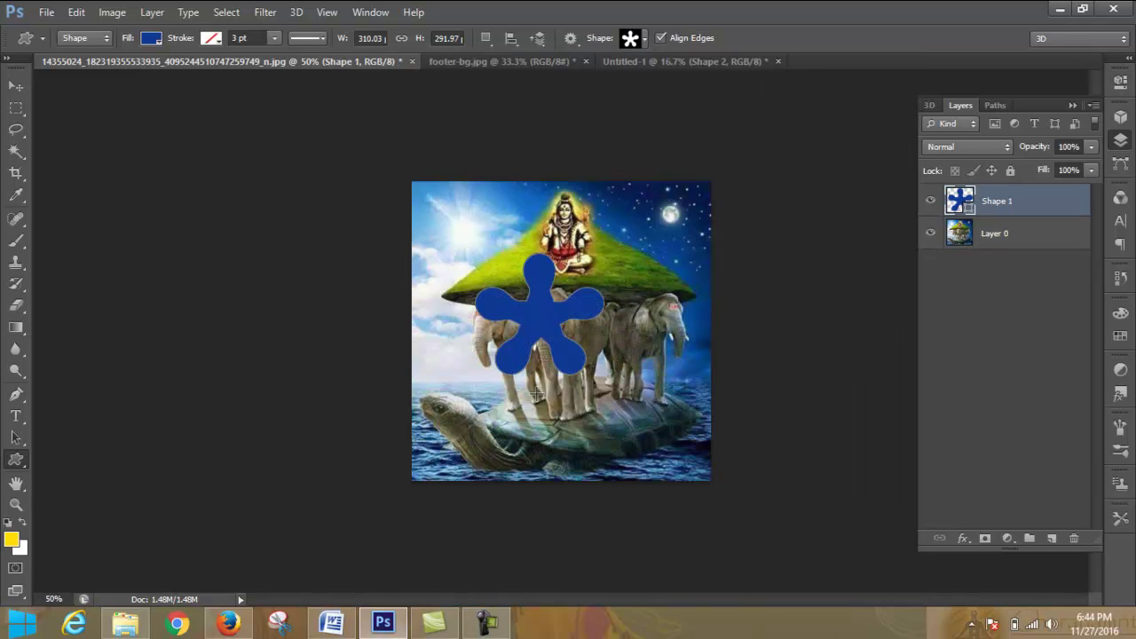
{"action": "double_click", "coordinate": [966, 207]}
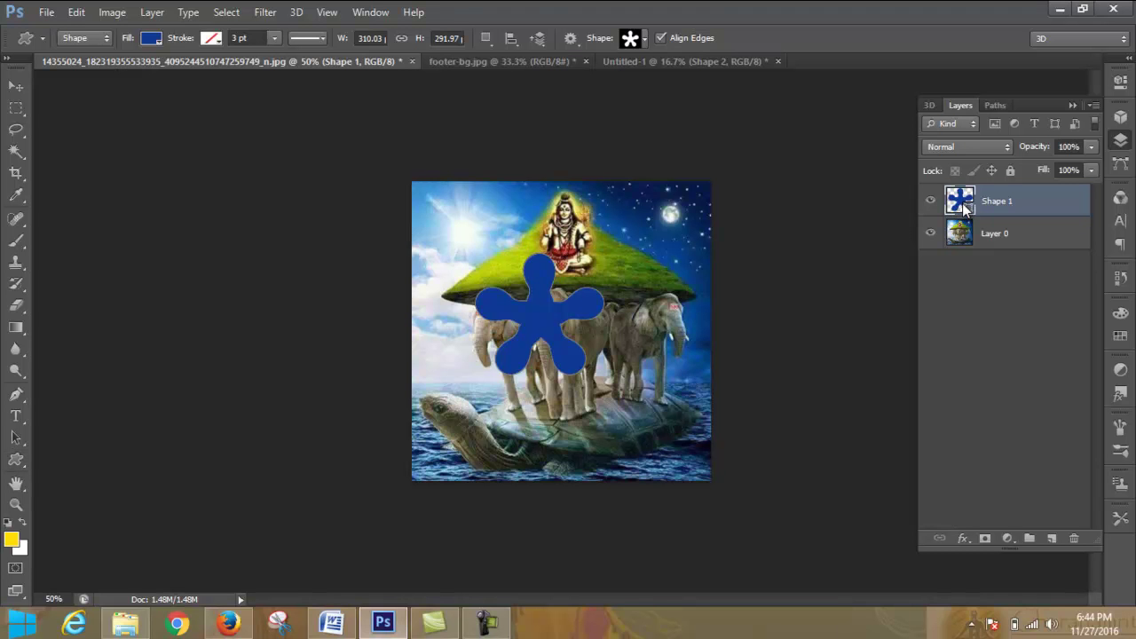
{"action": "left_click", "coordinate": [808, 230]}
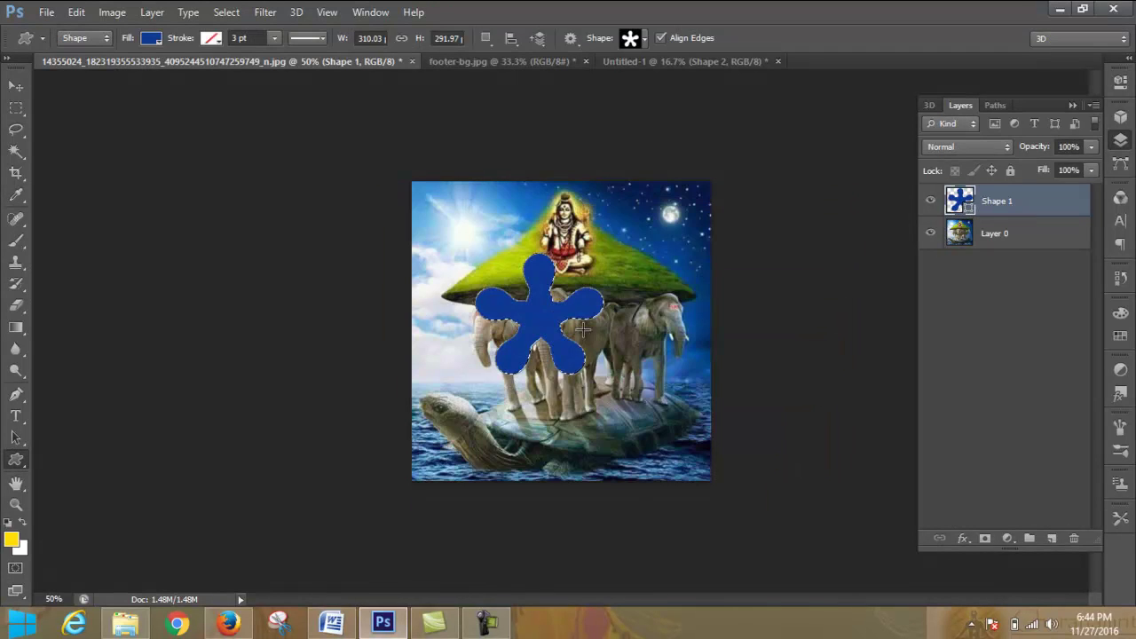
Step: Remove the flower shape's fill and stroke color, and set its stroke width to 0.00 pt
{"action": "left_click", "coordinate": [159, 38]}
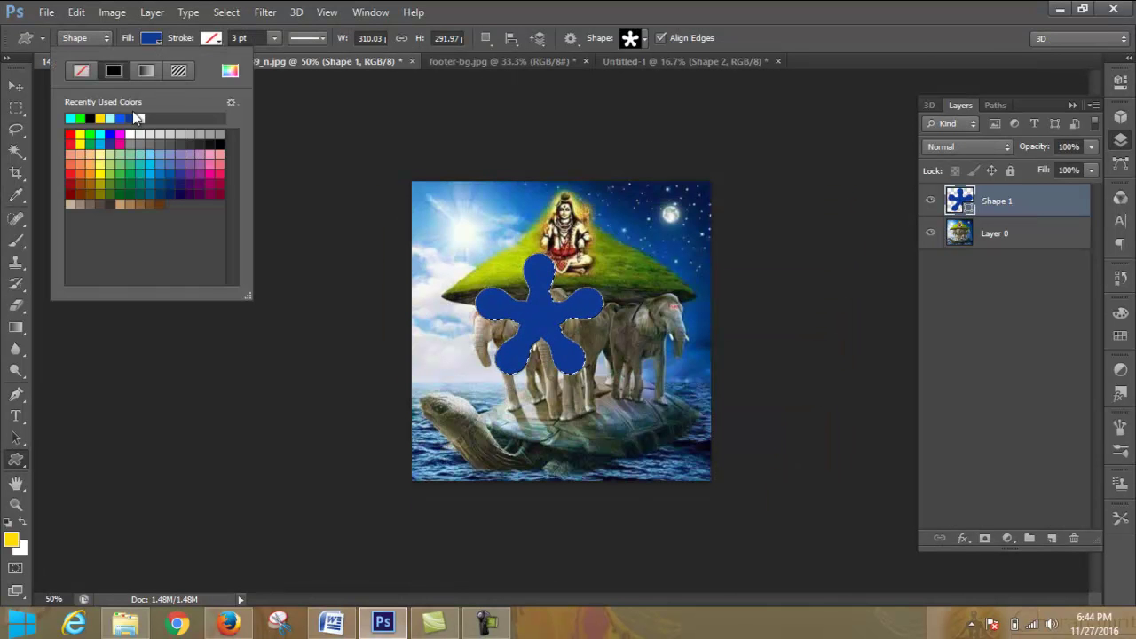
{"action": "left_click", "coordinate": [82, 70]}
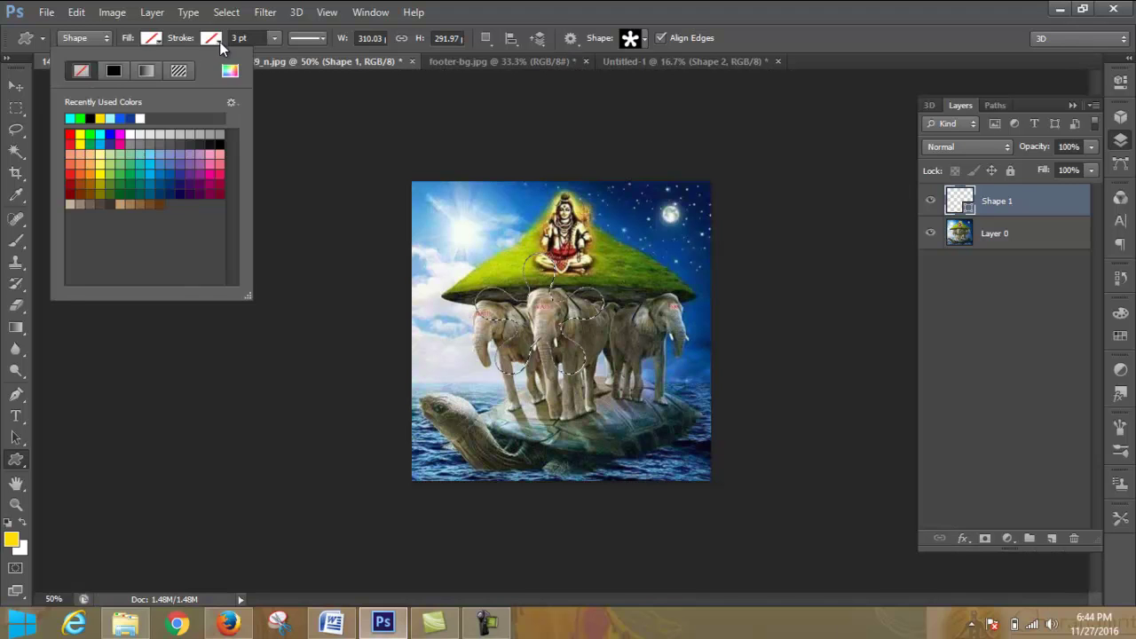
{"action": "left_click", "coordinate": [213, 38]}
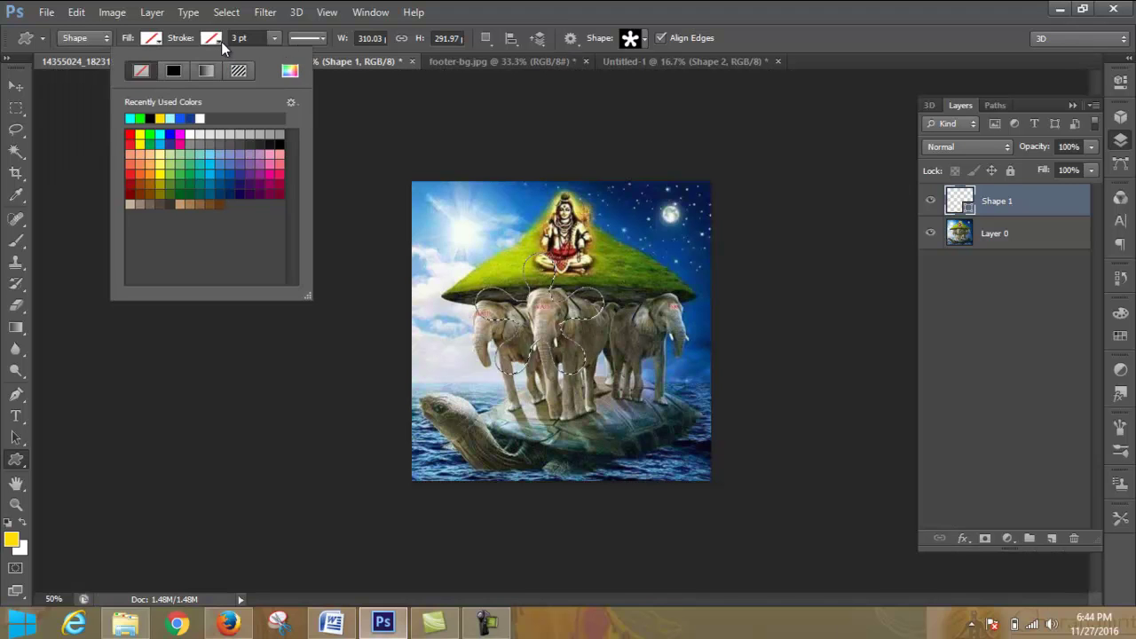
{"action": "left_click", "coordinate": [274, 38]}
{"action": "left_click", "coordinate": [276, 37]}
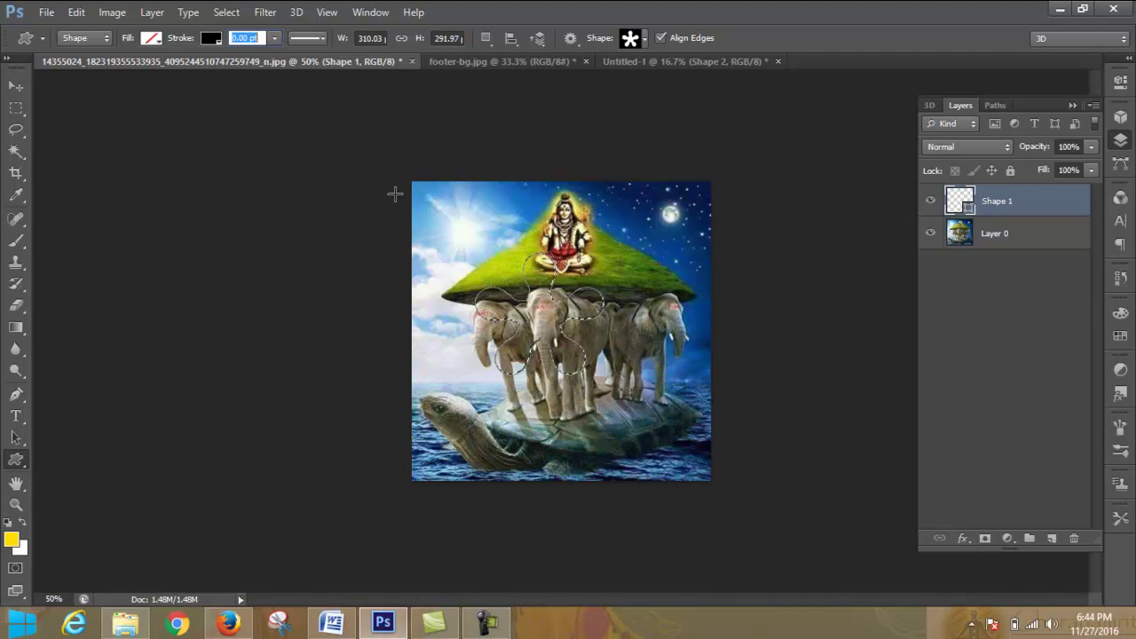
{"action": "left_click", "coordinate": [211, 39]}
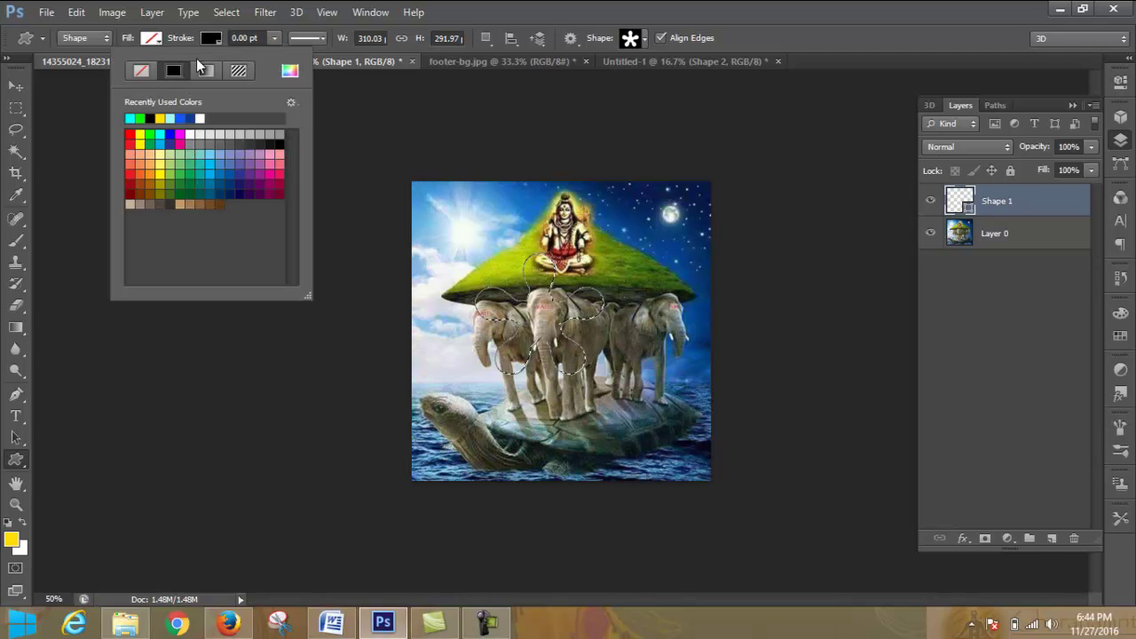
{"action": "left_click", "coordinate": [236, 40]}
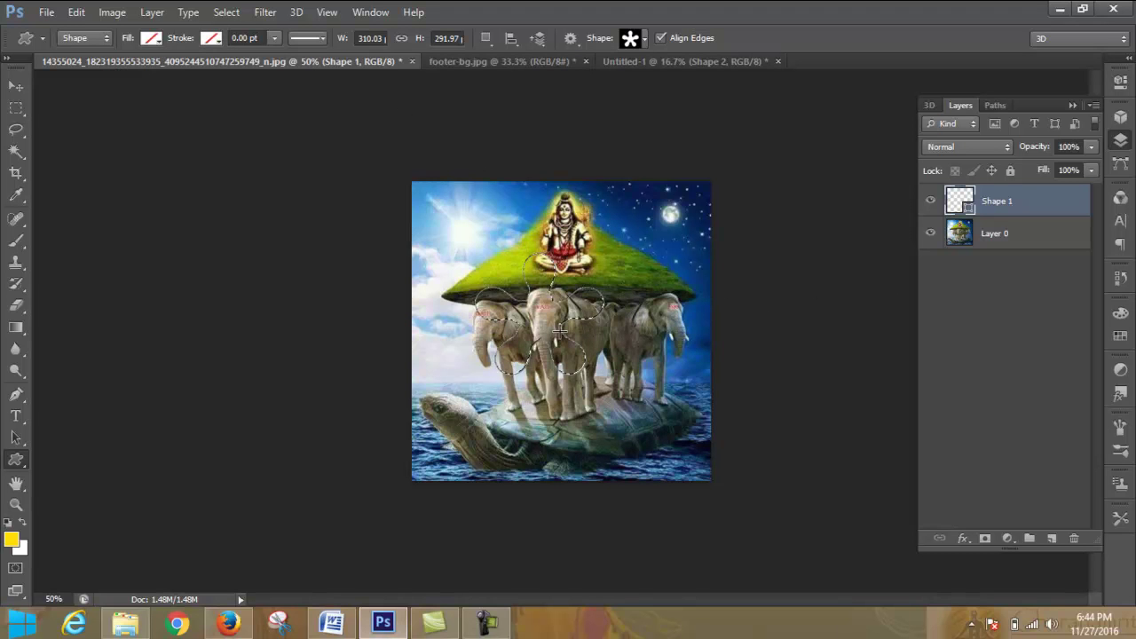
Step: Clip Shape 1 to Layer 0 with a clipping mask, and move the flower shape right and slightly up
{"action": "right_click", "coordinate": [966, 201]}
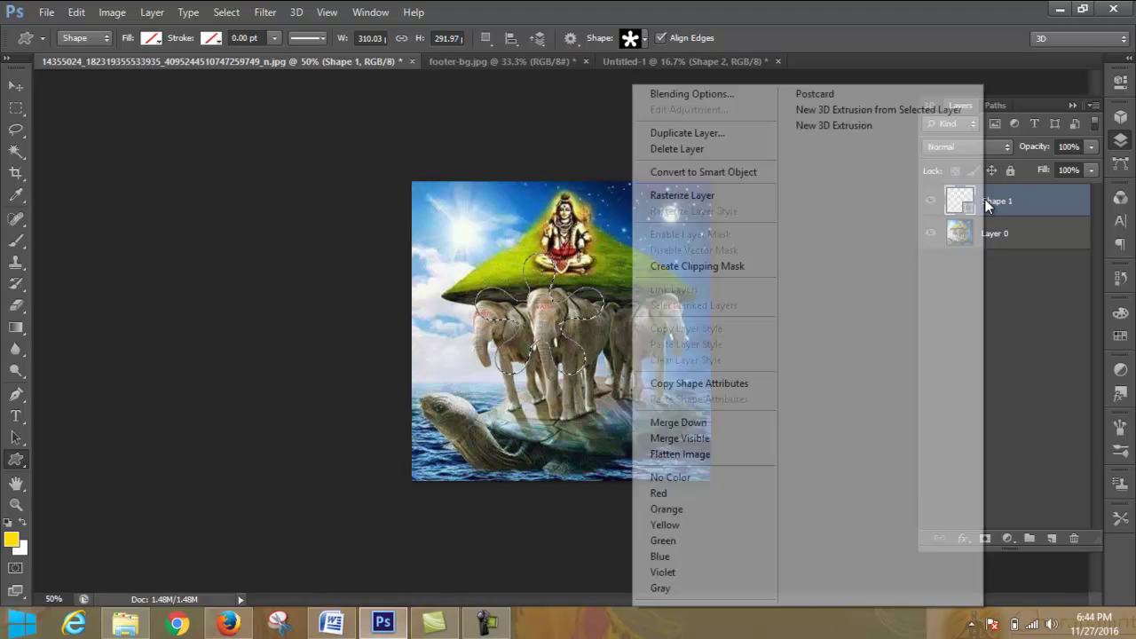
{"action": "left_click", "coordinate": [698, 267]}
{"action": "left_click", "coordinate": [17, 93]}
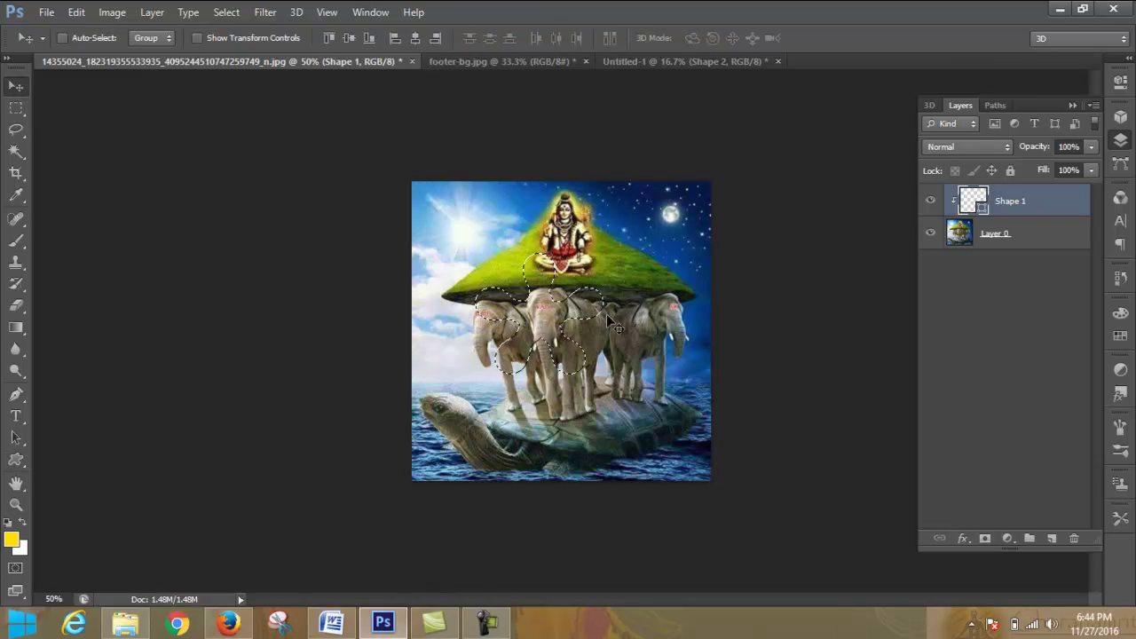
{"action": "left_click_drag", "start_coordinate": [594, 285], "coordinate": [646, 271]}
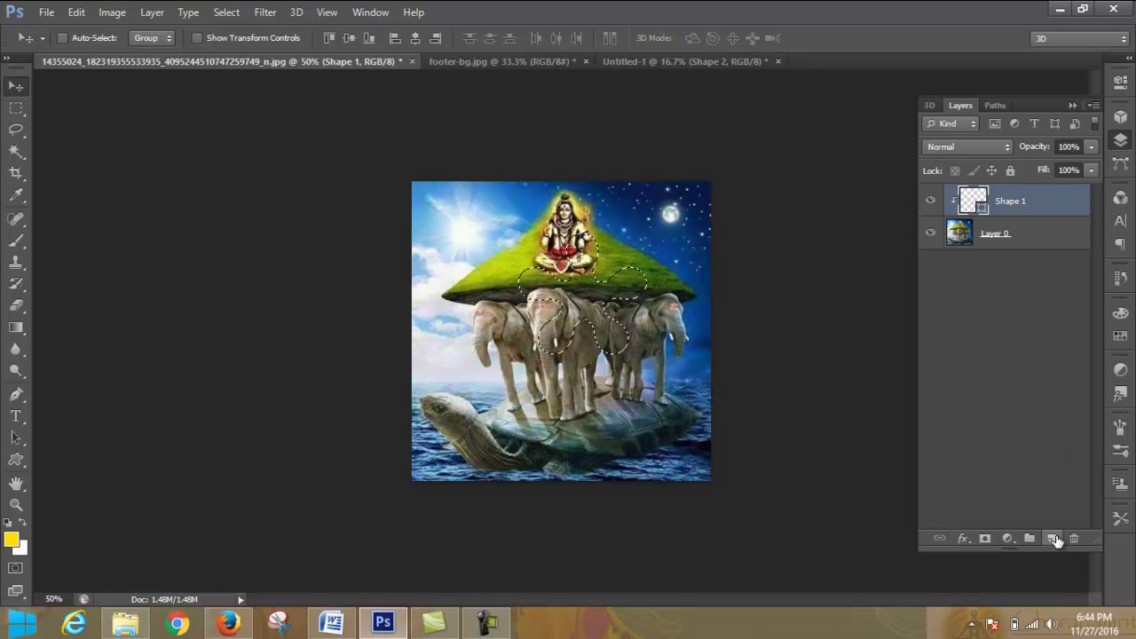
Step: Add a new empty layer above Shape 1
{"action": "left_click", "coordinate": [1052, 537]}
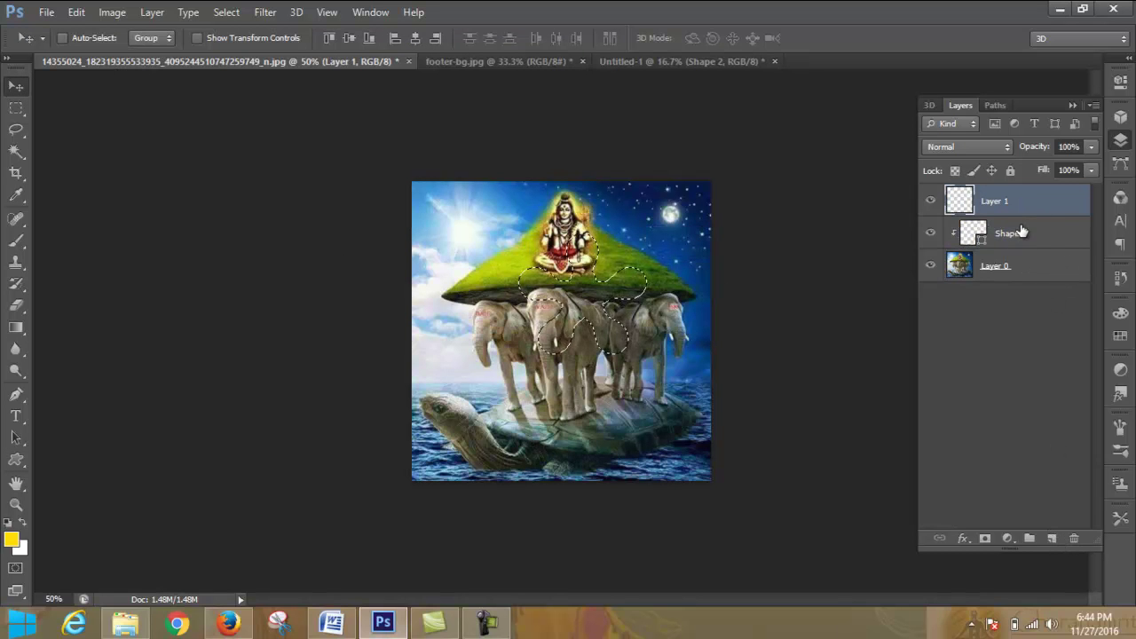
{"action": "left_click", "coordinate": [621, 286]}
{"action": "left_click", "coordinate": [559, 247]}
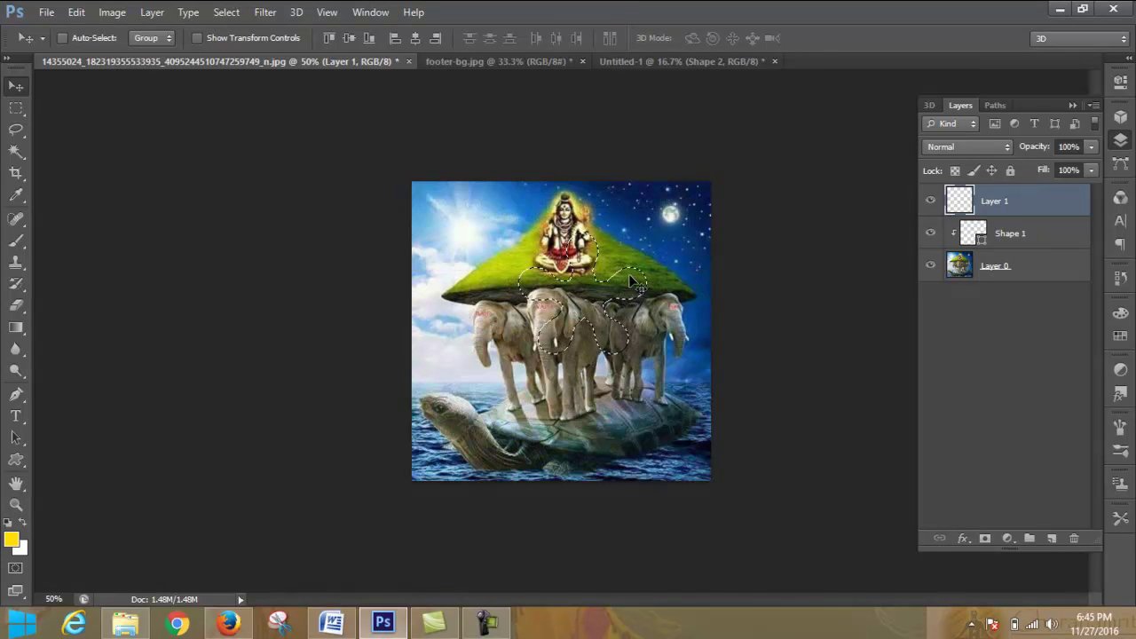
Step: Shift the clipped Shape 1 flower outline slightly left over the elephants, and make Layer 1 the active layer
{"action": "left_click", "coordinate": [1035, 263]}
{"action": "left_click", "coordinate": [1036, 235]}
{"action": "mouse_move", "coordinate": [627, 286]}
{"action": "left_mouse_down"}
{"action": "mouse_move", "coordinate": [606, 279]}
{"action": "mouse_move", "coordinate": [617, 277]}
{"action": "left_mouse_up"}
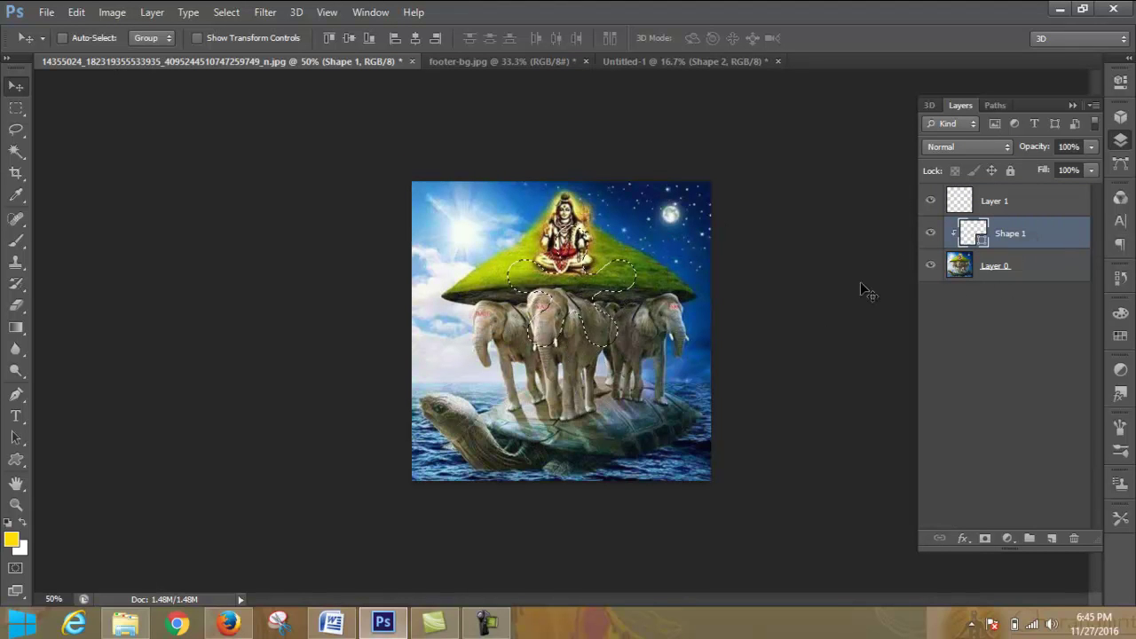
{"action": "mouse_move", "coordinate": [602, 302]}
{"action": "left_mouse_down"}
{"action": "mouse_move", "coordinate": [602, 334]}
{"action": "mouse_move", "coordinate": [609, 317]}
{"action": "mouse_move", "coordinate": [594, 284]}
{"action": "mouse_move", "coordinate": [641, 293]}
{"action": "mouse_move", "coordinate": [612, 302]}
{"action": "left_mouse_up"}
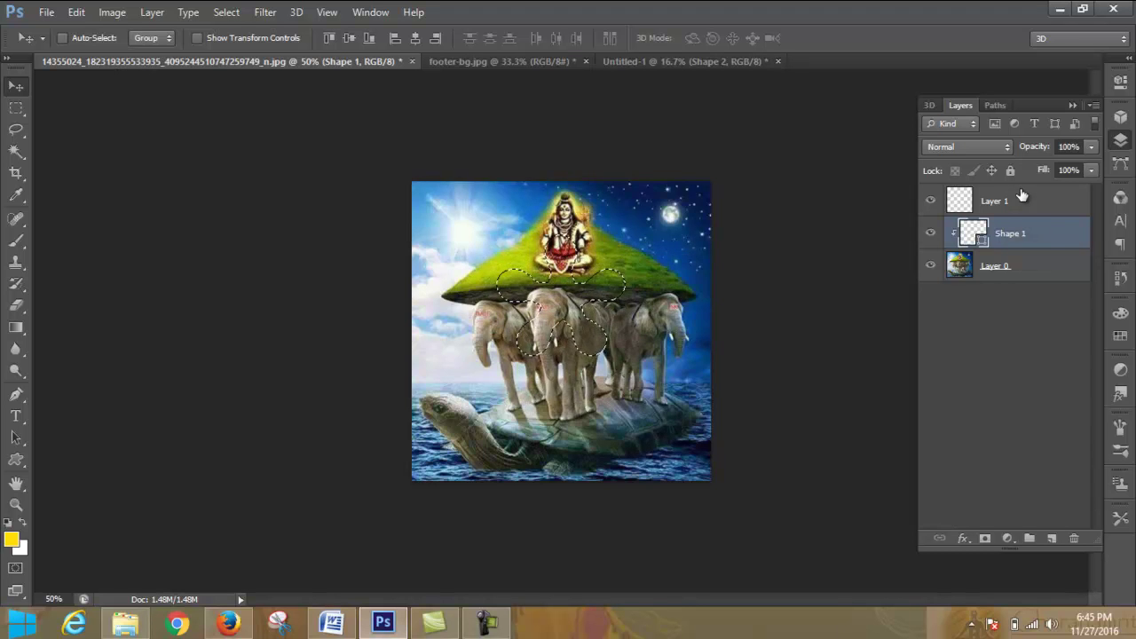
{"action": "left_click", "coordinate": [1021, 199]}
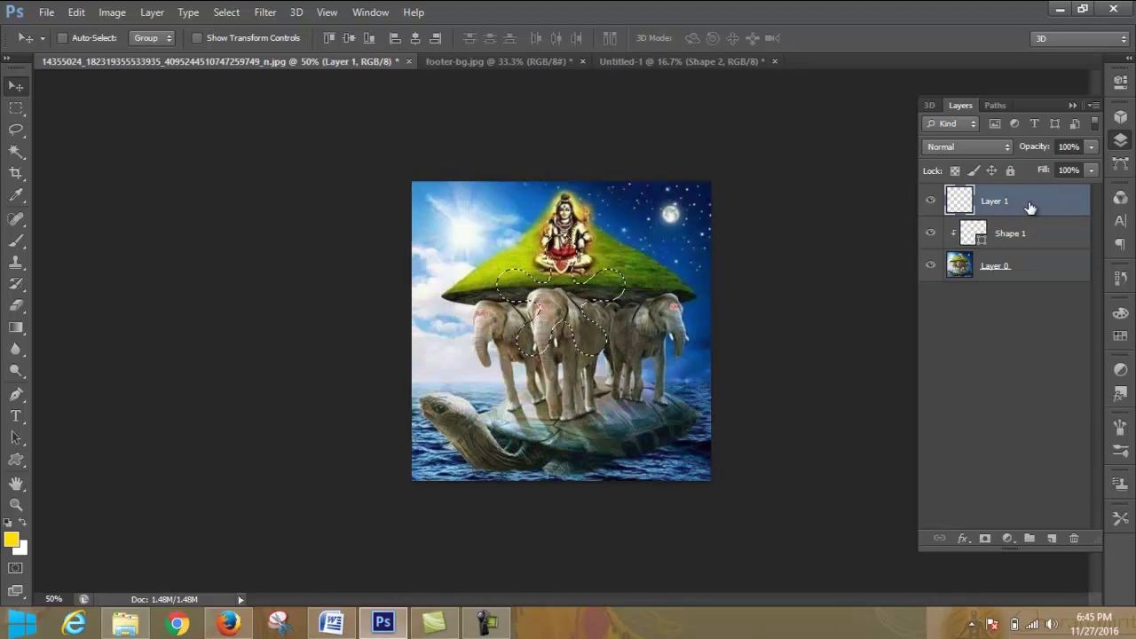
{"action": "left_click", "coordinate": [486, 61]}
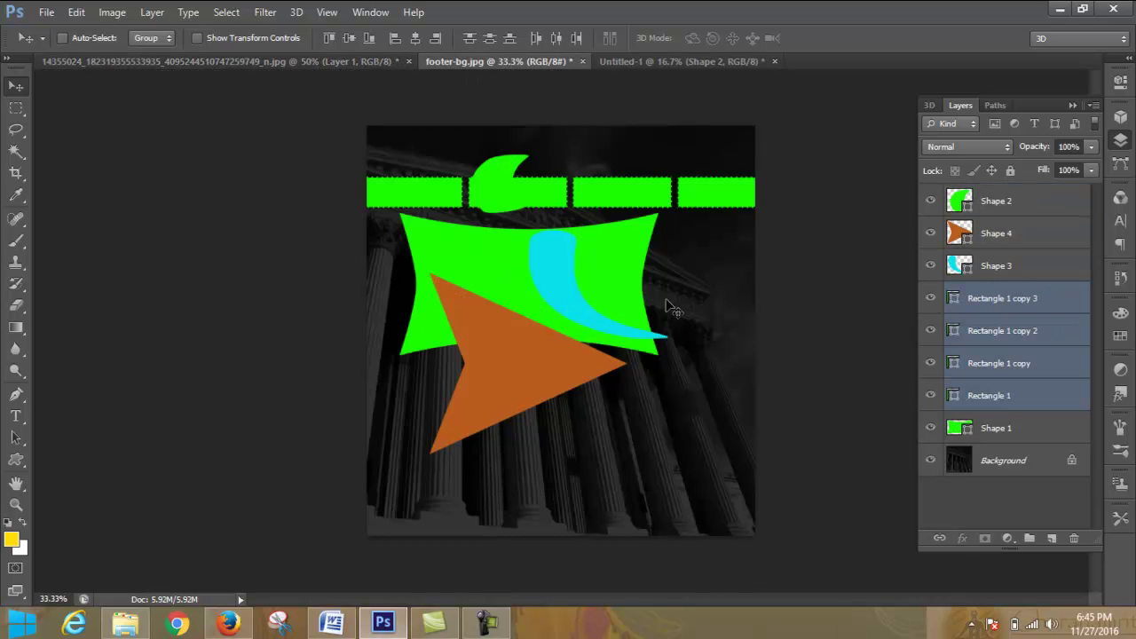
{"action": "left_click", "coordinate": [47, 11]}
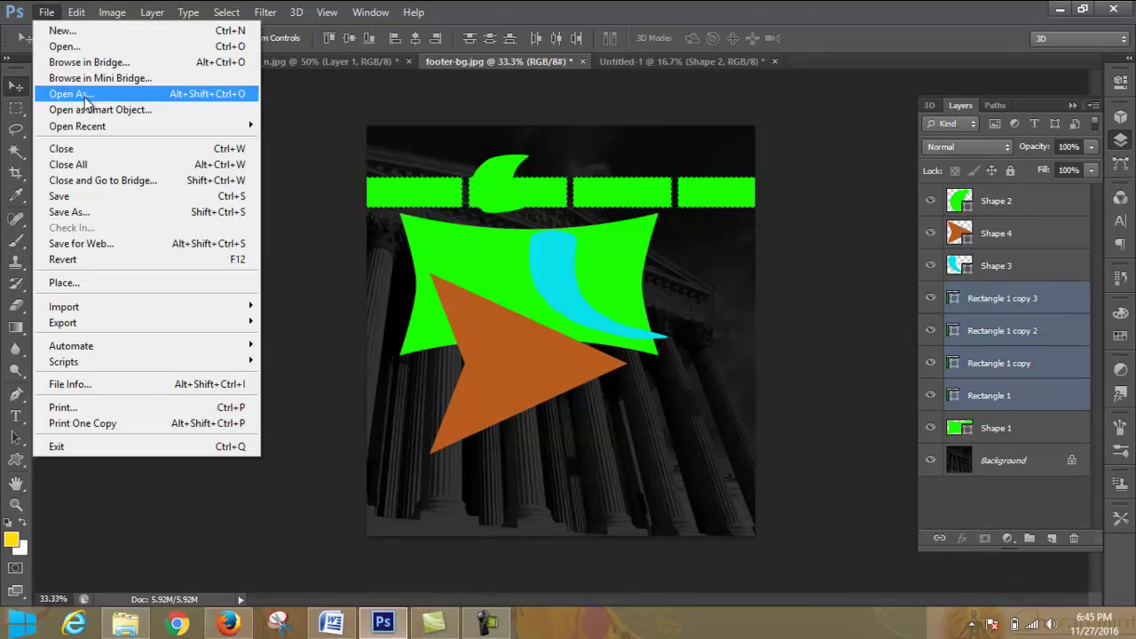
{"action": "left_click", "coordinate": [98, 46]}
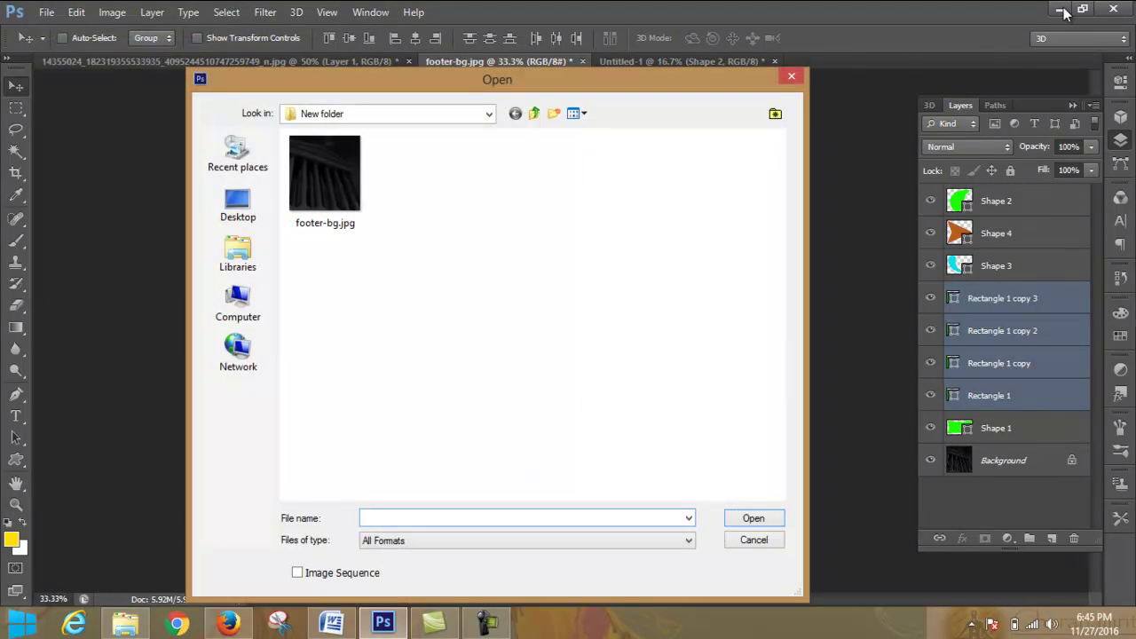
{"action": "left_click", "coordinate": [793, 77]}
{"action": "left_click", "coordinate": [46, 11]}
{"action": "left_click", "coordinate": [64, 46]}
{"action": "left_click", "coordinate": [238, 204]}
{"action": "mouse_move", "coordinate": [779, 188]}
{"action": "left_mouse_down"}
{"action": "mouse_move", "coordinate": [781, 425]}
{"action": "mouse_move", "coordinate": [790, 175]}
{"action": "left_mouse_up"}
{"action": "left_click", "coordinate": [791, 78]}
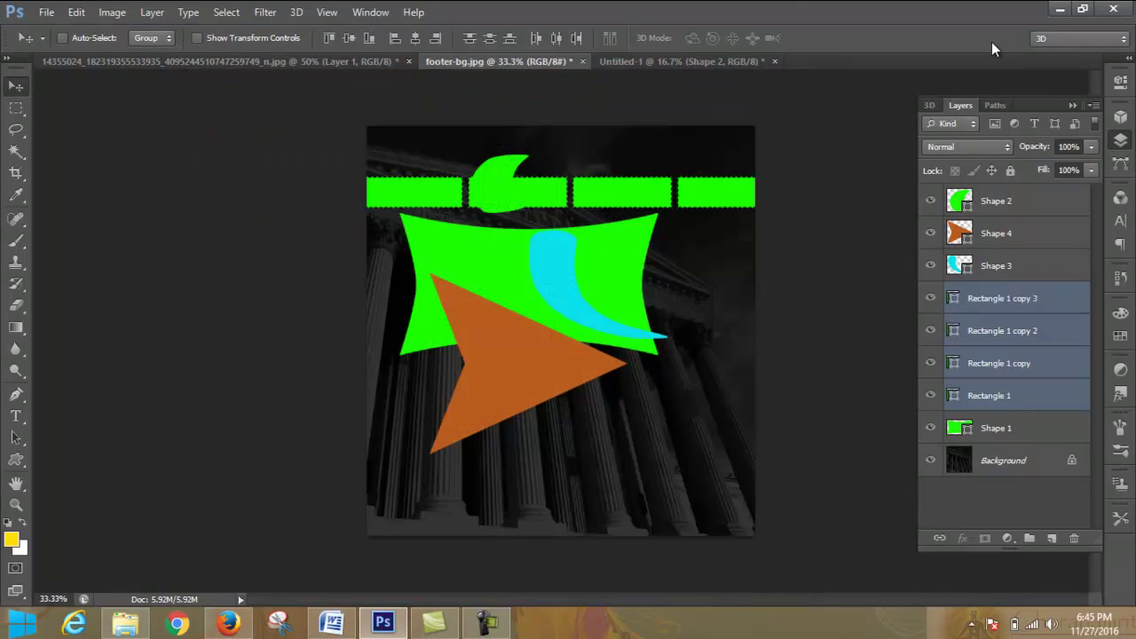
Step: Try to open garden-flowers-png-0.png from the desktop with Adobe Photoshop CS6
{"action": "left_click", "coordinate": [1061, 11]}
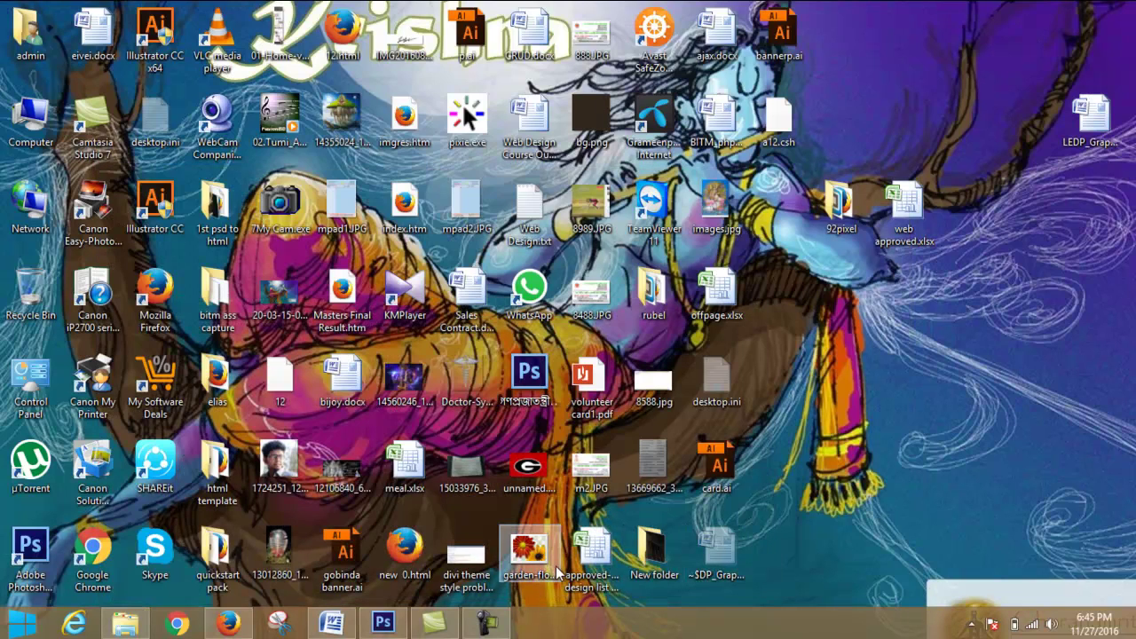
{"action": "right_click", "coordinate": [527, 555]}
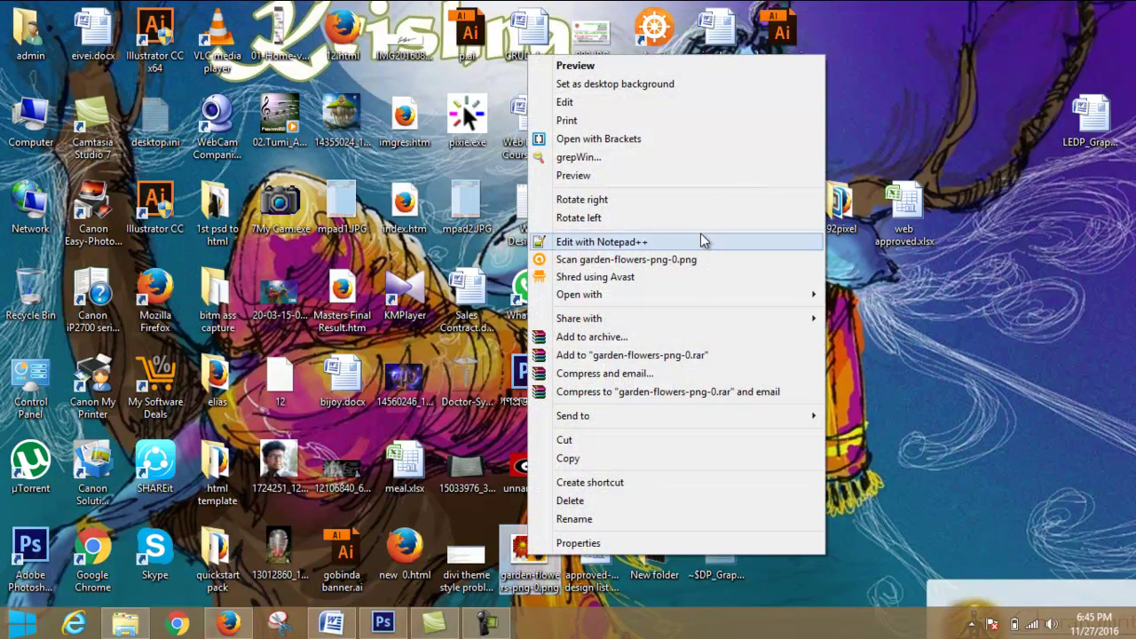
{"action": "mouse_move", "coordinate": [807, 298]}
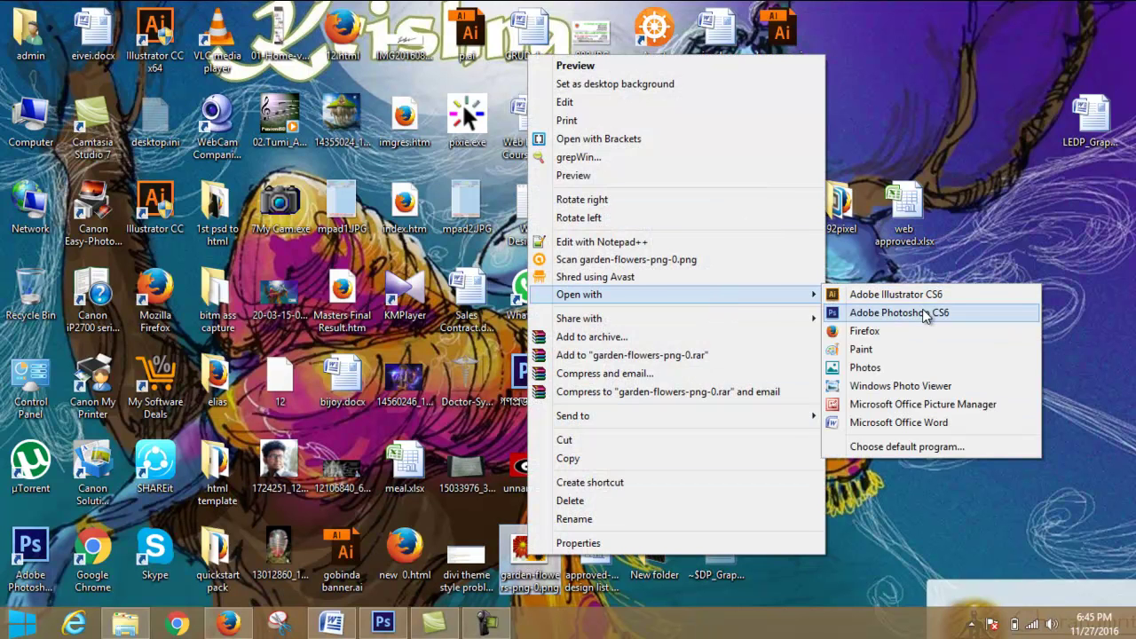
{"action": "left_click", "coordinate": [922, 311]}
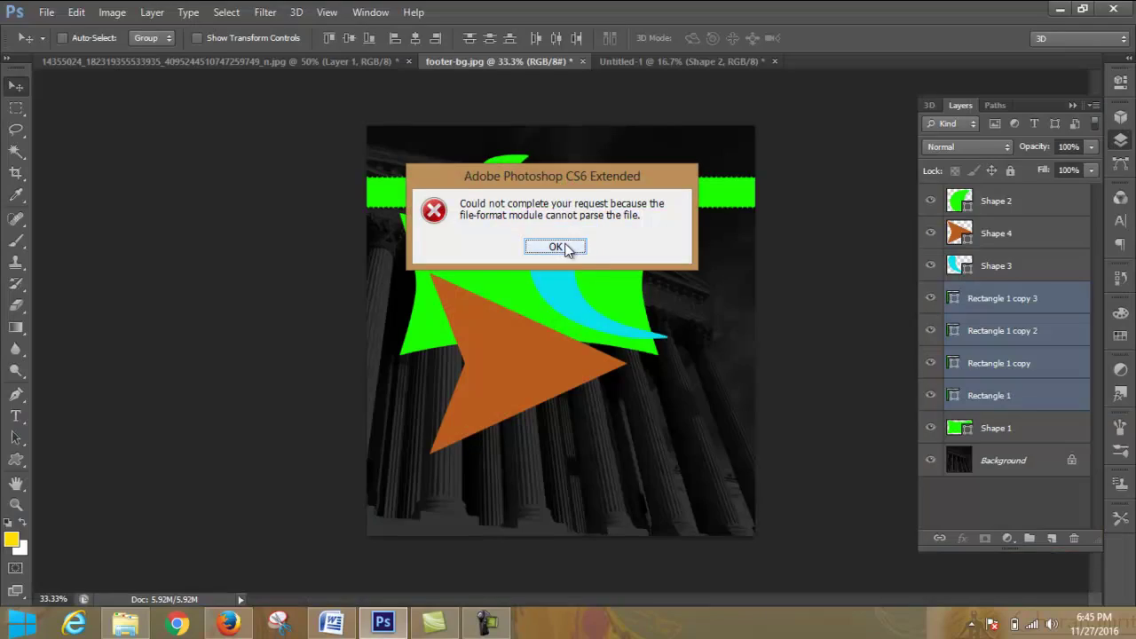
{"action": "left_click", "coordinate": [556, 247]}
Step: Switch to Firefox and restart the butterfly-wallpaper.jpeg download
{"action": "left_click", "coordinate": [1060, 10]}
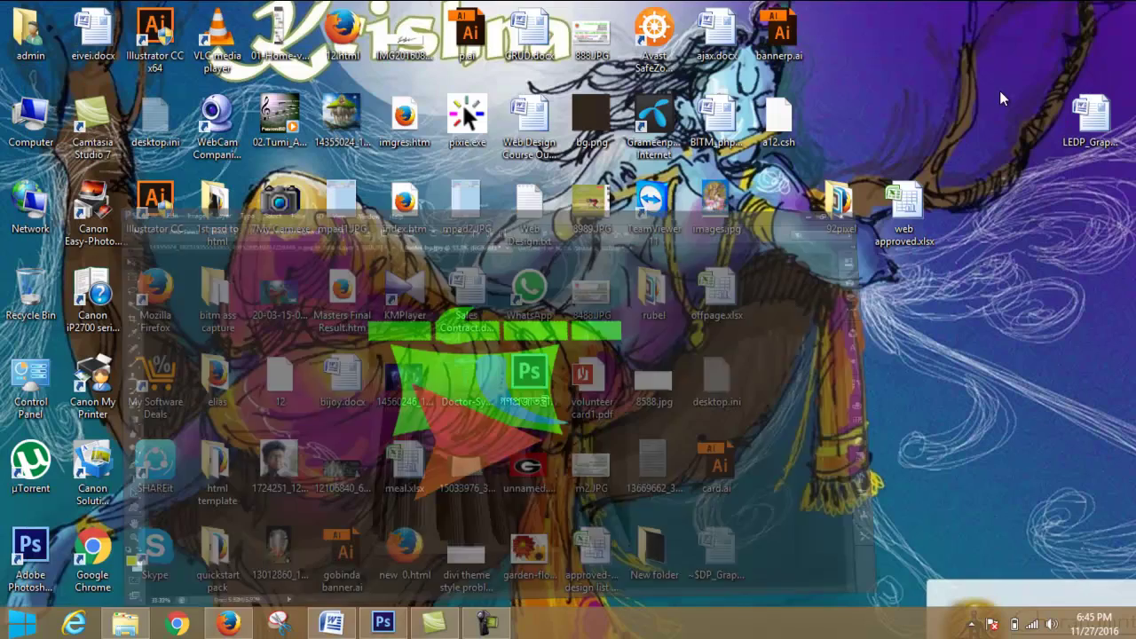
{"action": "left_click", "coordinate": [228, 624]}
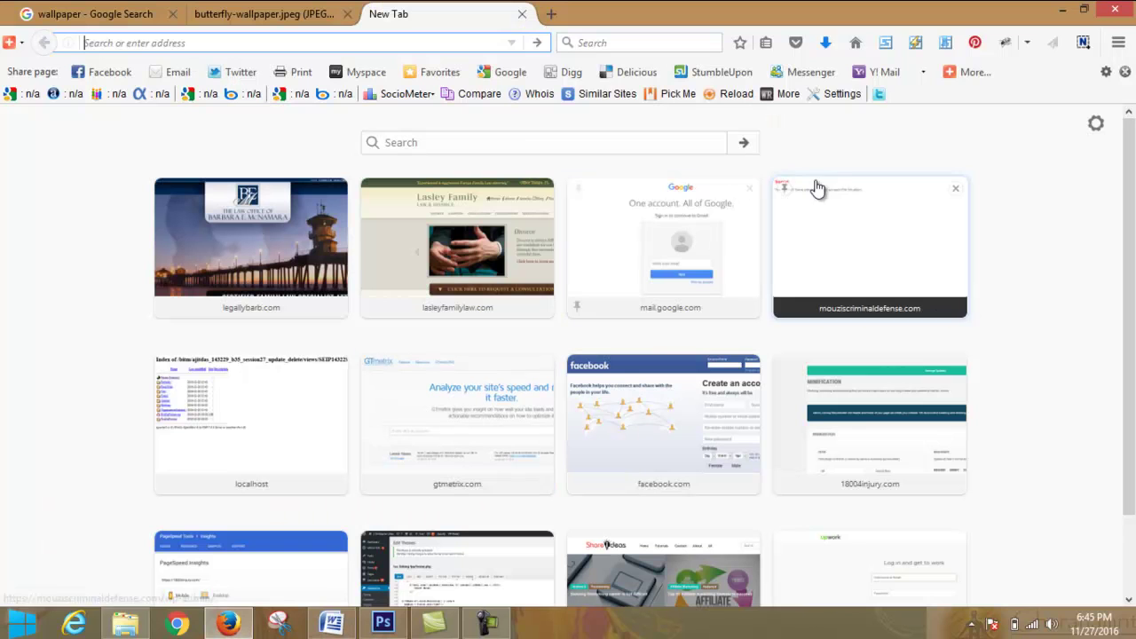
{"action": "left_click", "coordinate": [824, 43]}
{"action": "left_click", "coordinate": [813, 98]}
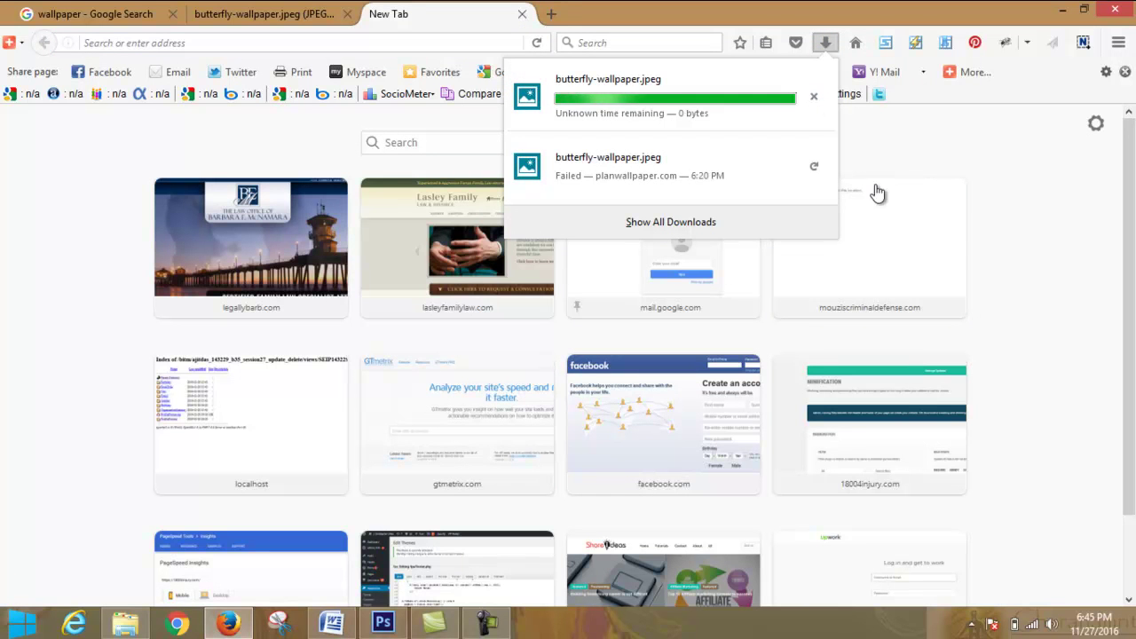
Step: Switch to File Explorer and look through the folders on Local Disk (C:)
{"action": "left_click", "coordinate": [133, 627]}
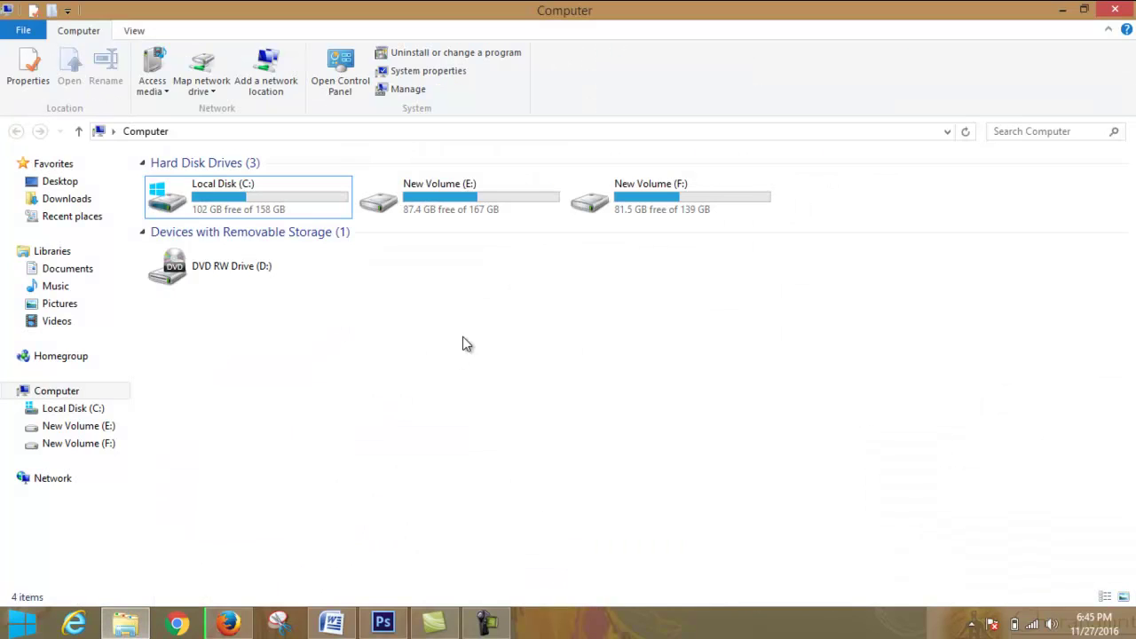
{"action": "double_click", "coordinate": [317, 188]}
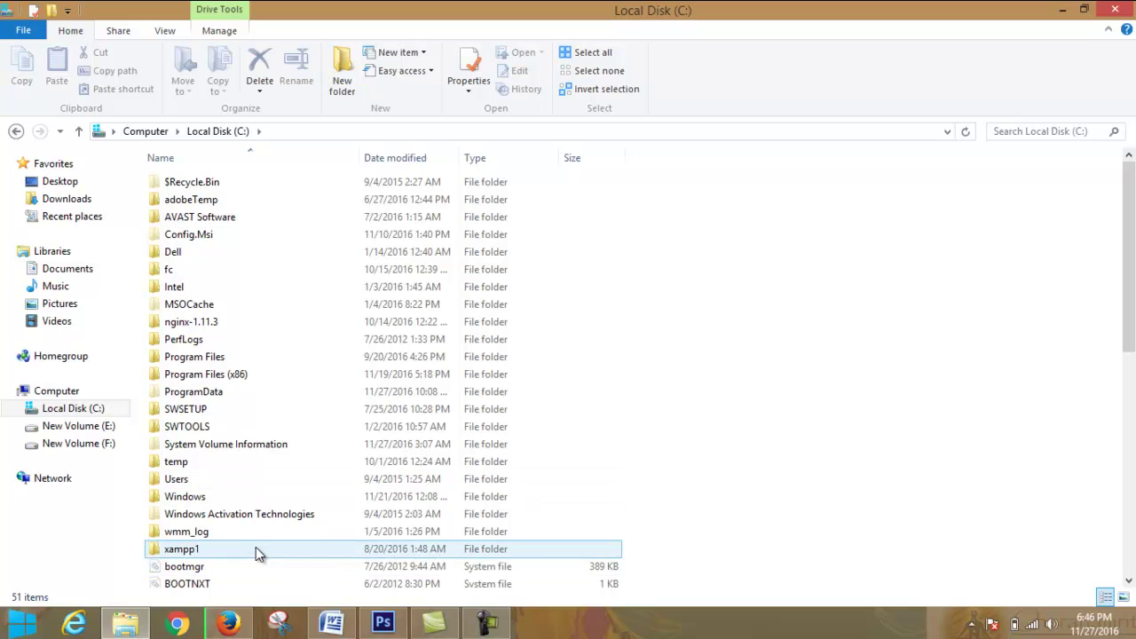
{"action": "mouse_move", "coordinate": [256, 546]}
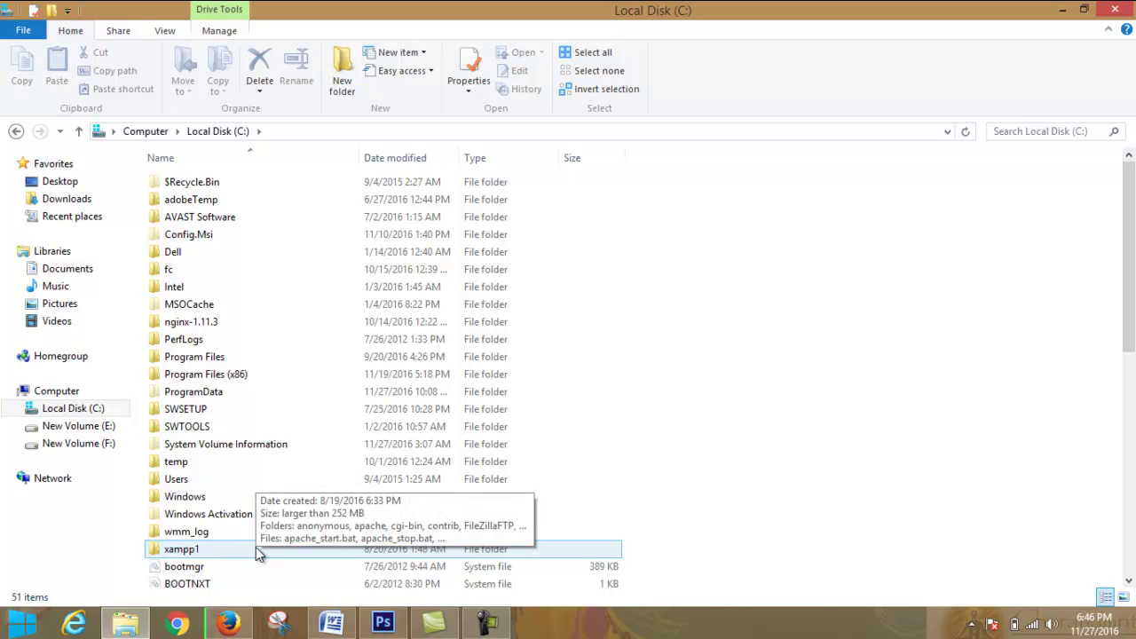
{"action": "scroll", "coordinate": [653, 301], "scroll_direction": "down", "scroll_amount": 1}
{"action": "scroll", "coordinate": [653, 305], "scroll_direction": "up", "scroll_amount": 1}
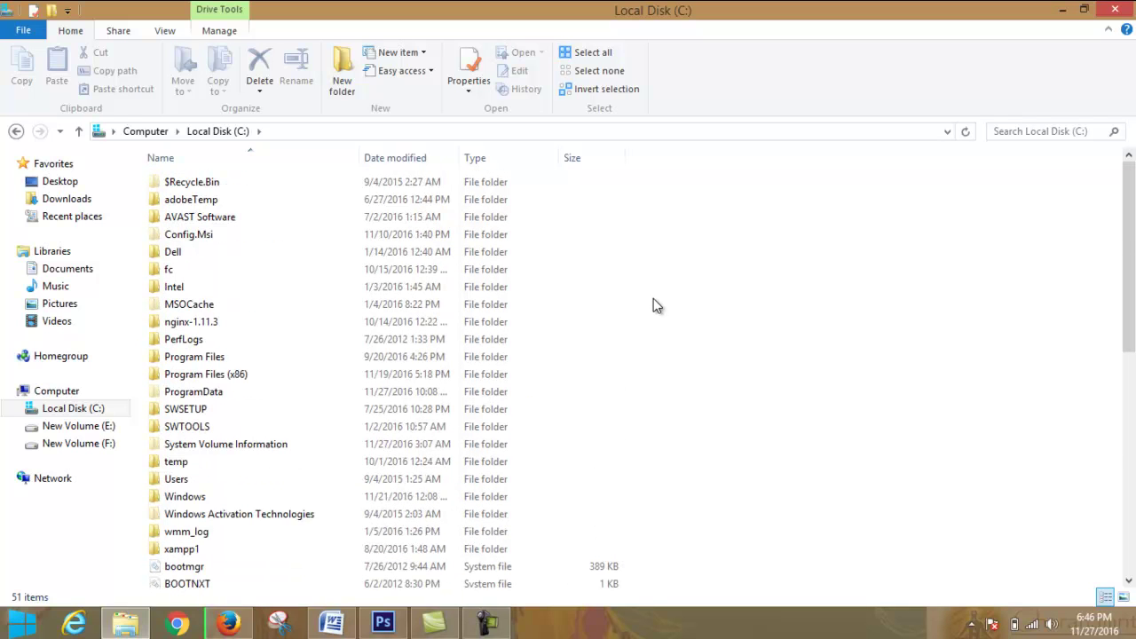
Step: Minimize the Explorer and Firefox windows and return to the elephant picture in Photoshop
{"action": "left_click", "coordinate": [1062, 10]}
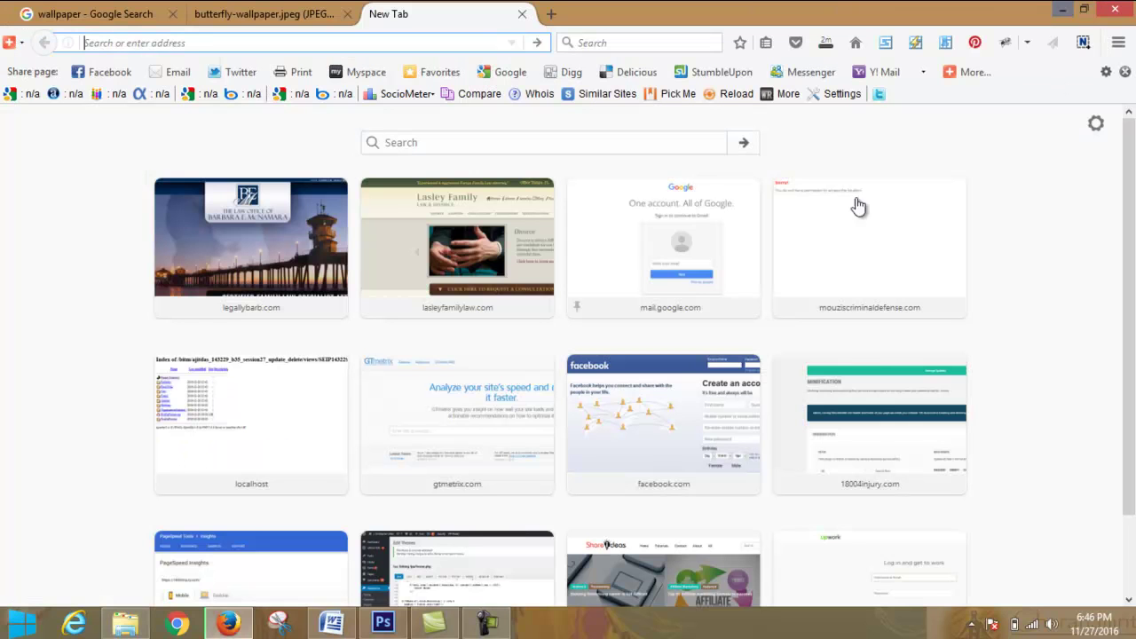
{"action": "left_click", "coordinate": [1063, 11]}
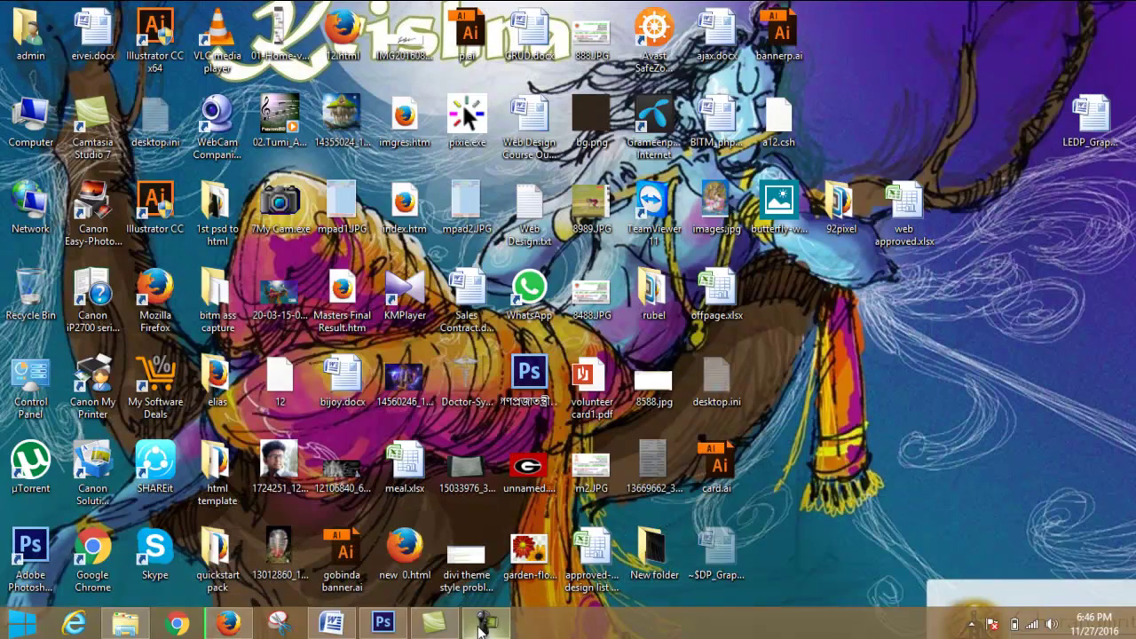
{"action": "left_click", "coordinate": [382, 624]}
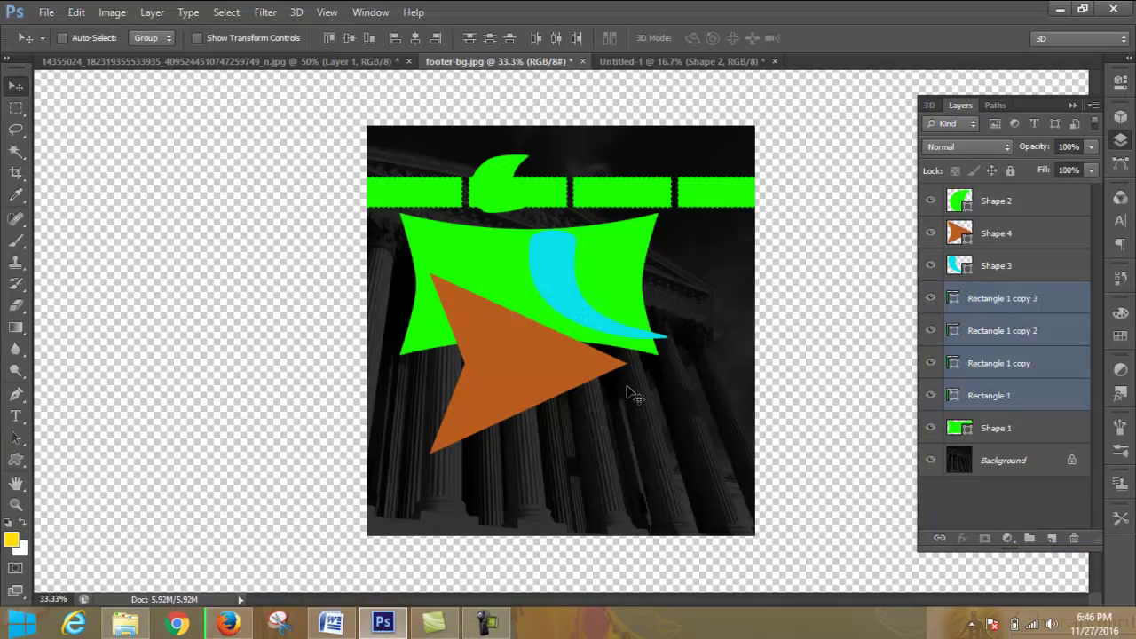
{"action": "left_click", "coordinate": [136, 63]}
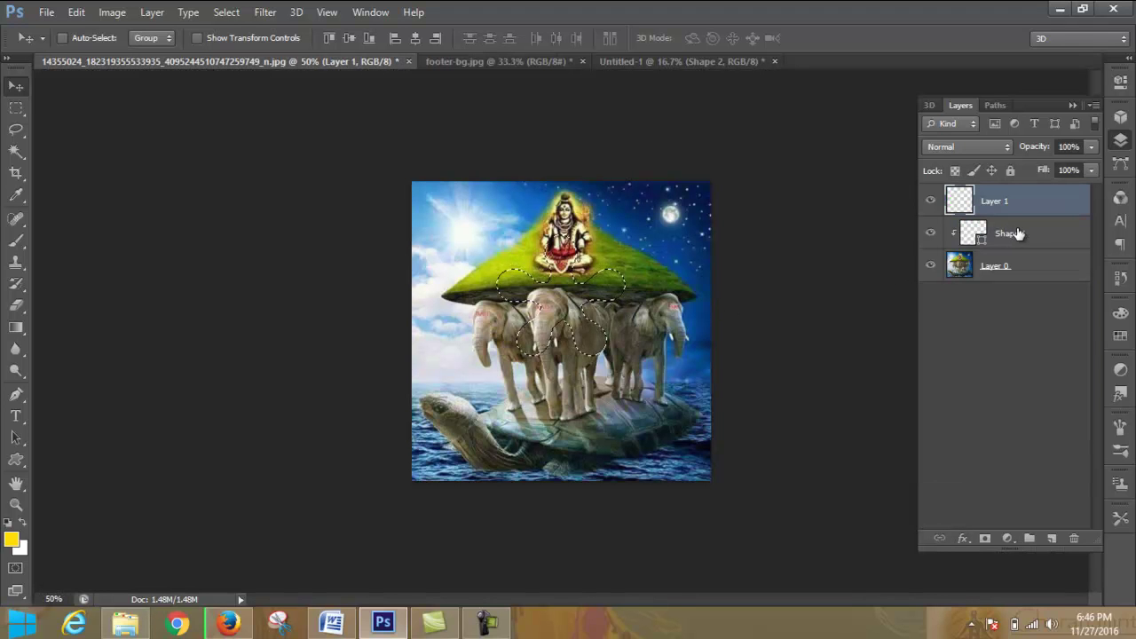
Step: Stack Shape 1 beneath Layer 0, and move its flower outline up and to the right
{"action": "left_click_drag", "start_coordinate": [1018, 234], "coordinate": [1022, 273]}
{"action": "left_click_drag", "start_coordinate": [614, 339], "coordinate": [654, 306]}
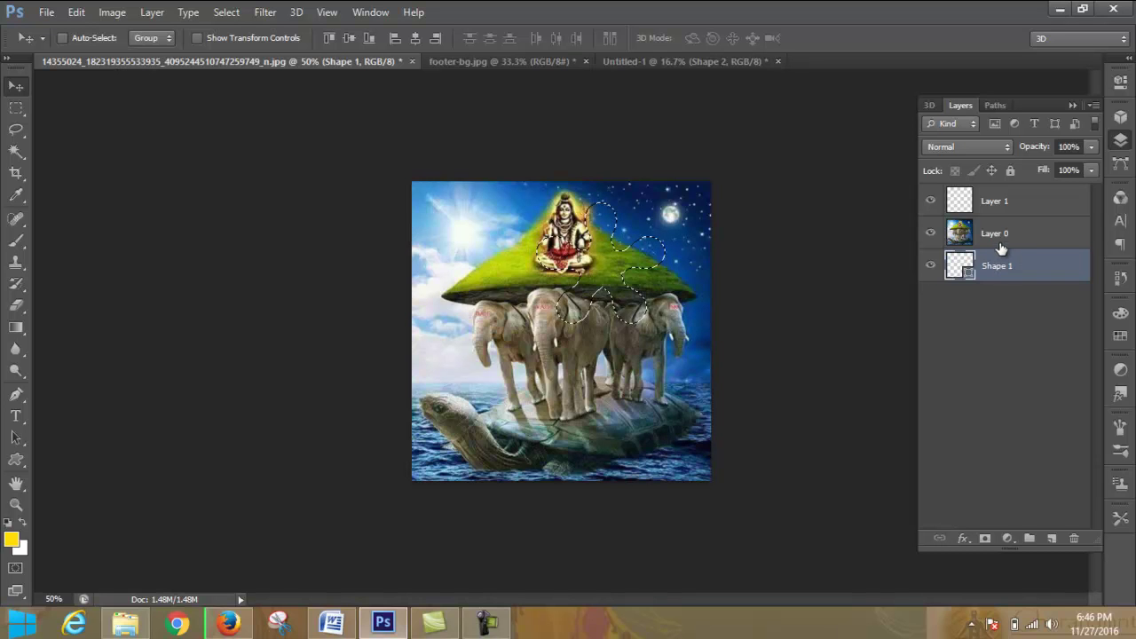
Step: Clip Layer 0 to Shape 1 with a clipping mask, and undo the small trial move of Layer 0
{"action": "left_click", "coordinate": [1007, 236]}
{"action": "right_click", "coordinate": [1007, 235]}
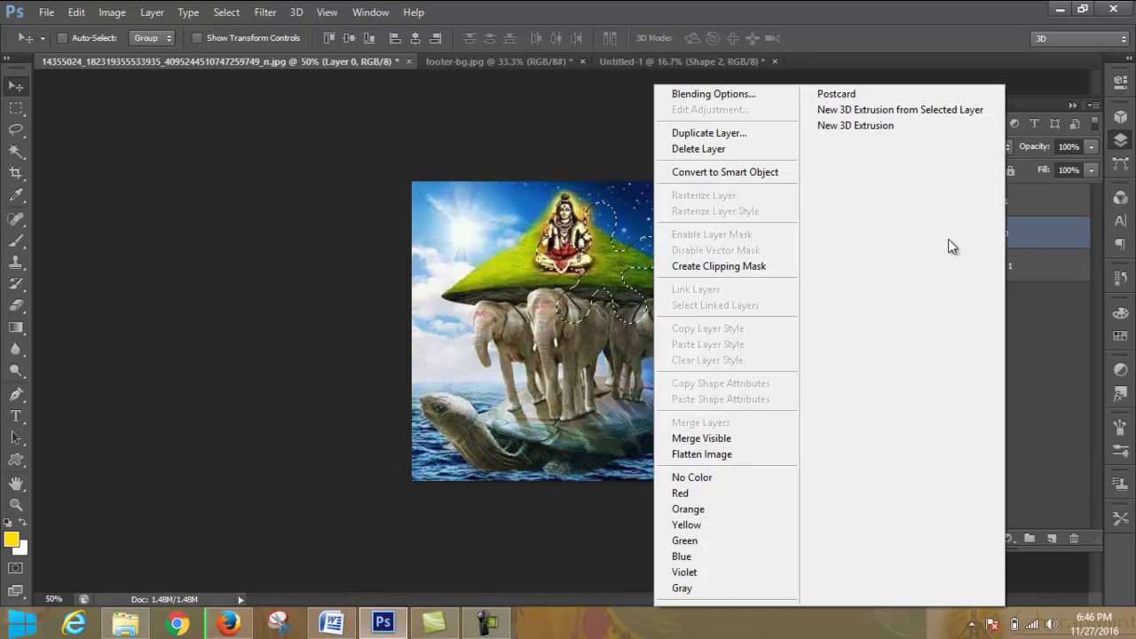
{"action": "left_click", "coordinate": [765, 266]}
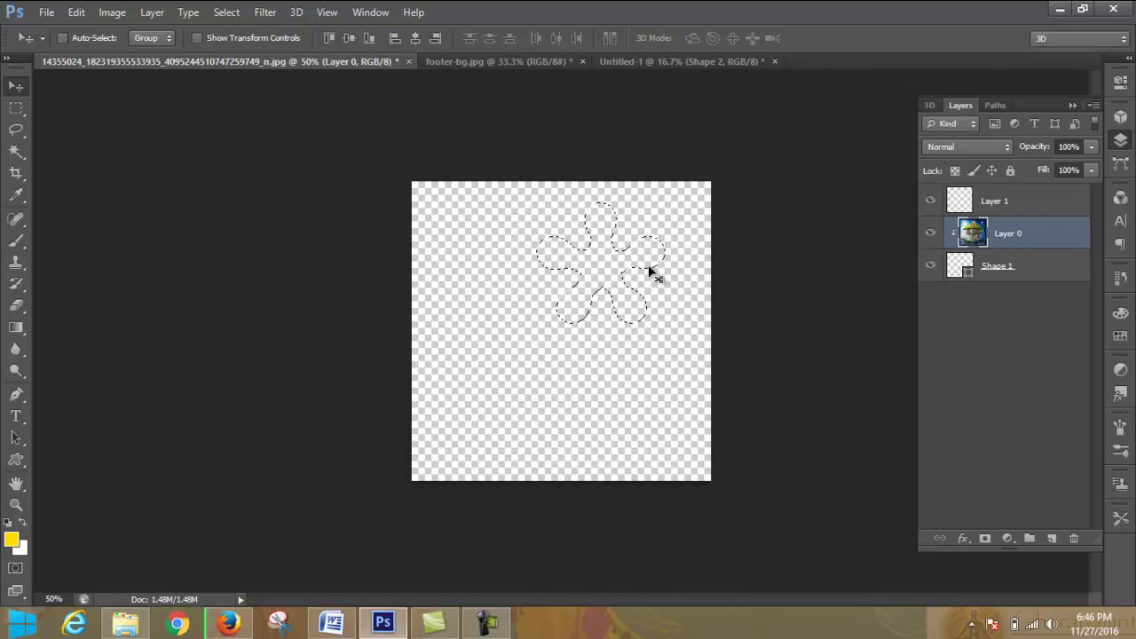
{"action": "mouse_move", "coordinate": [650, 266]}
{"action": "left_mouse_down"}
{"action": "mouse_move", "coordinate": [639, 274]}
{"action": "mouse_move", "coordinate": [654, 243]}
{"action": "mouse_move", "coordinate": [601, 272]}
{"action": "mouse_move", "coordinate": [648, 257]}
{"action": "left_mouse_up"}
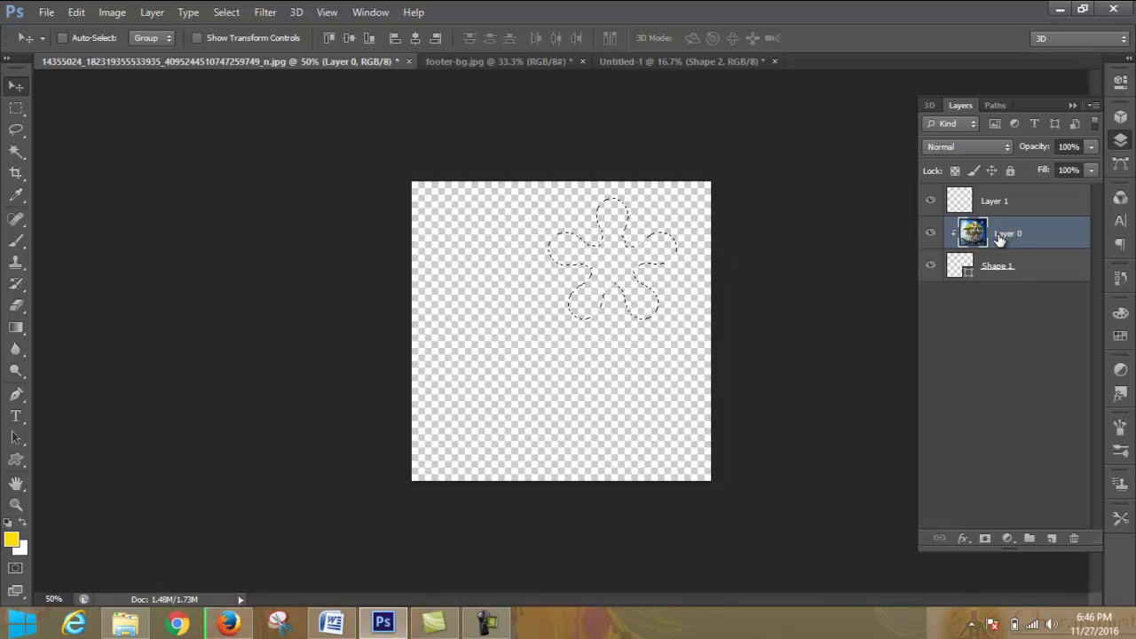
{"action": "key", "text": "ctrl+z"}
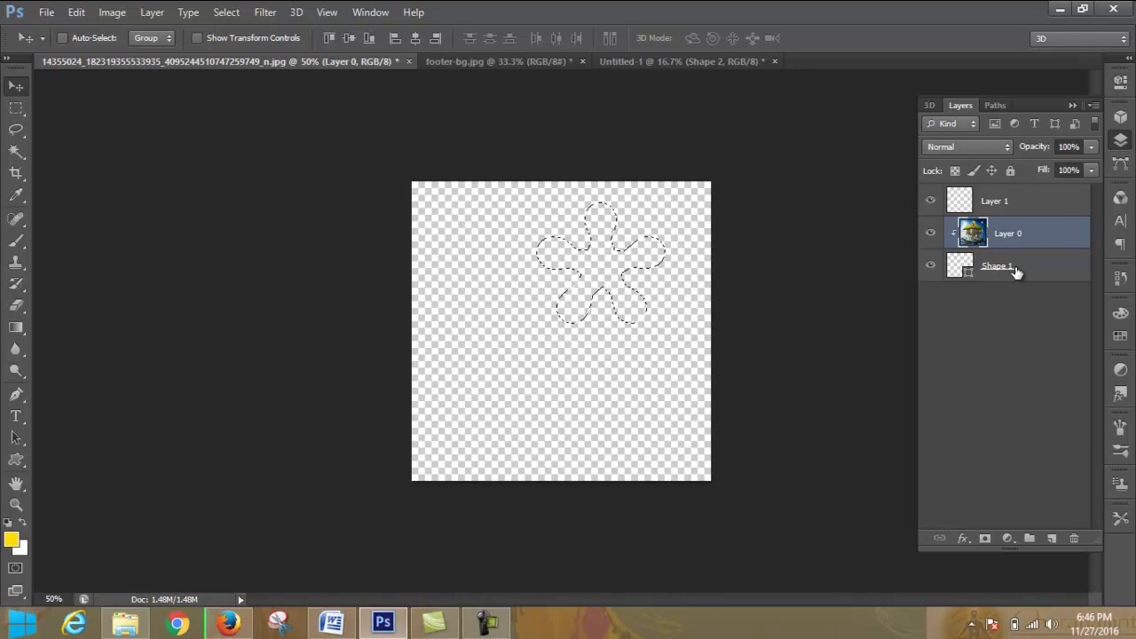
Step: Link Layer 0 and Shape 1 together
{"action": "left_click", "coordinate": [1016, 272], "text": "shift"}
{"action": "right_click", "coordinate": [1014, 246]}
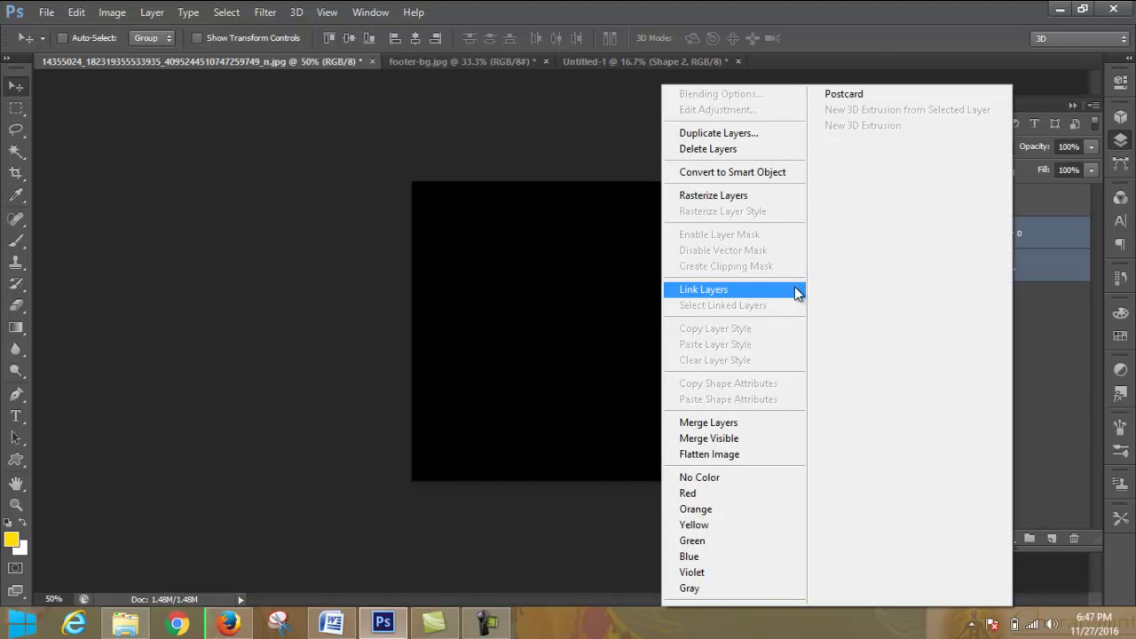
{"action": "left_click", "coordinate": [794, 290]}
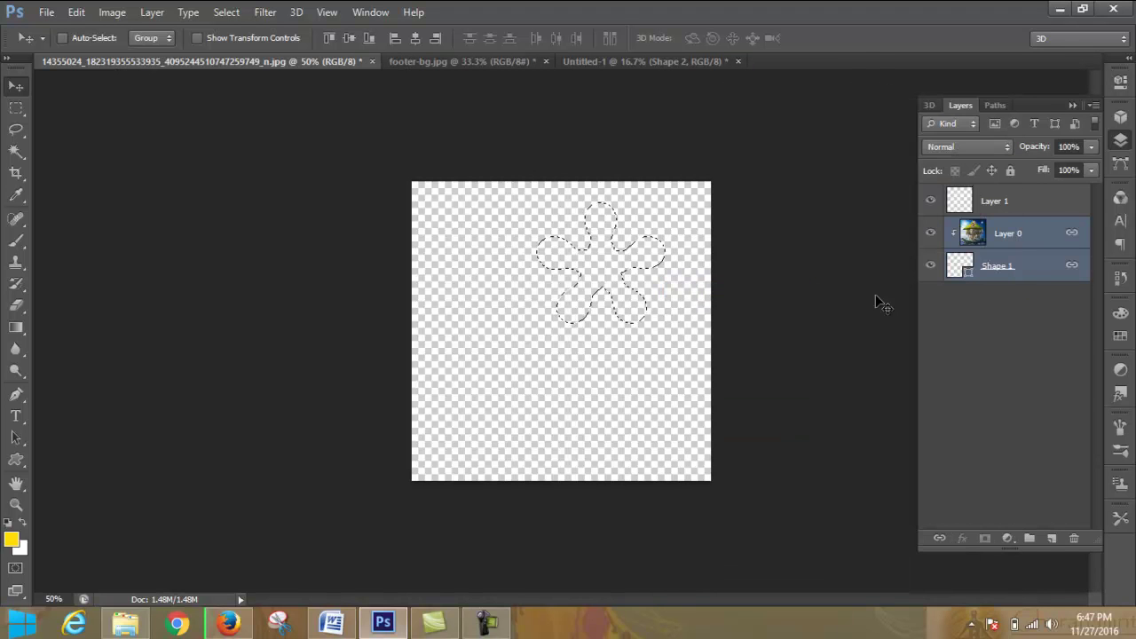
Step: Unlink Shape 1 from Layer 0
{"action": "left_click", "coordinate": [1067, 266]}
{"action": "right_click", "coordinate": [1067, 266]}
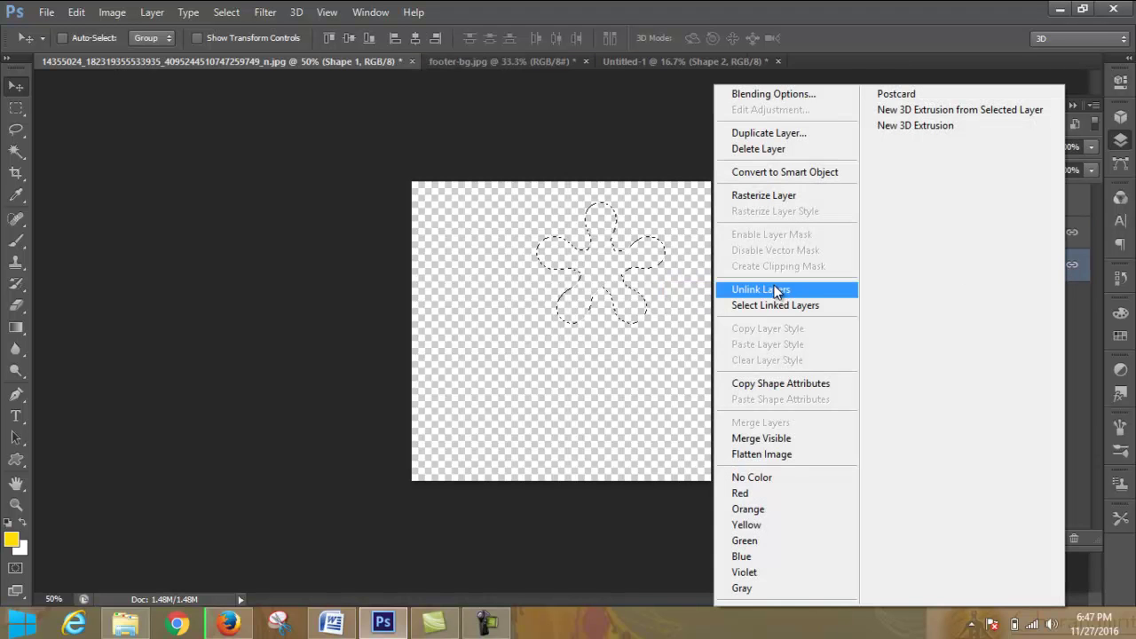
{"action": "left_click", "coordinate": [797, 291]}
Step: Release the clipping mask on Layer 0
{"action": "left_click", "coordinate": [1001, 293]}
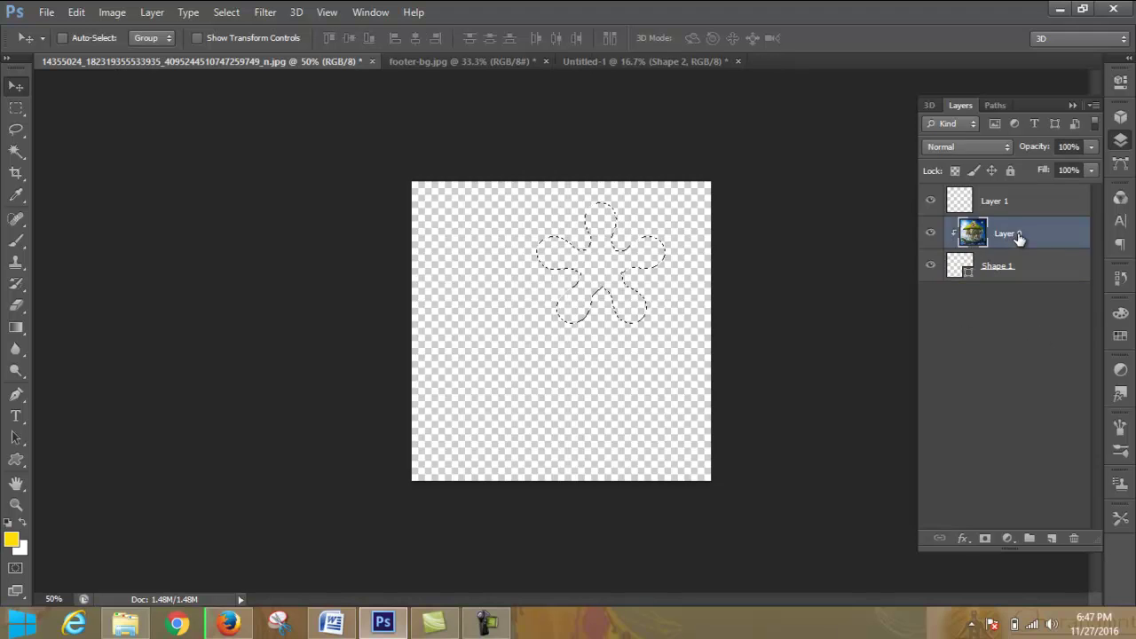
{"action": "right_click", "coordinate": [1018, 235]}
{"action": "left_click", "coordinate": [779, 264]}
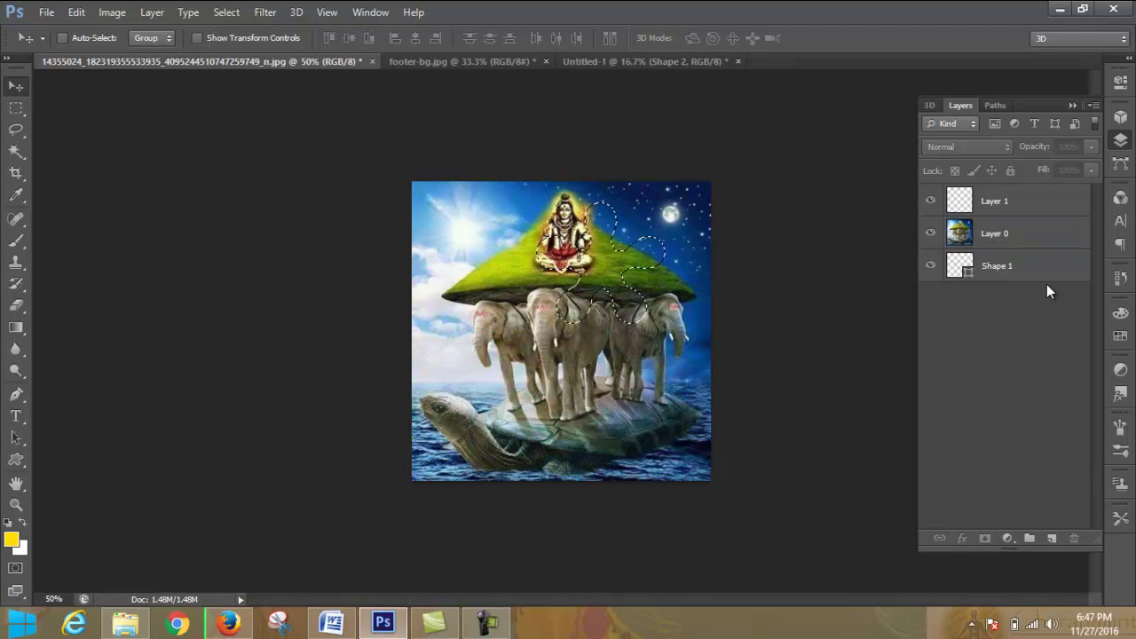
Step: Stack Shape 1 above Layer 0 and clip it to Layer 0, with the flower outline shifted slightly down and left
{"action": "left_click_drag", "start_coordinate": [1034, 267], "coordinate": [1029, 233]}
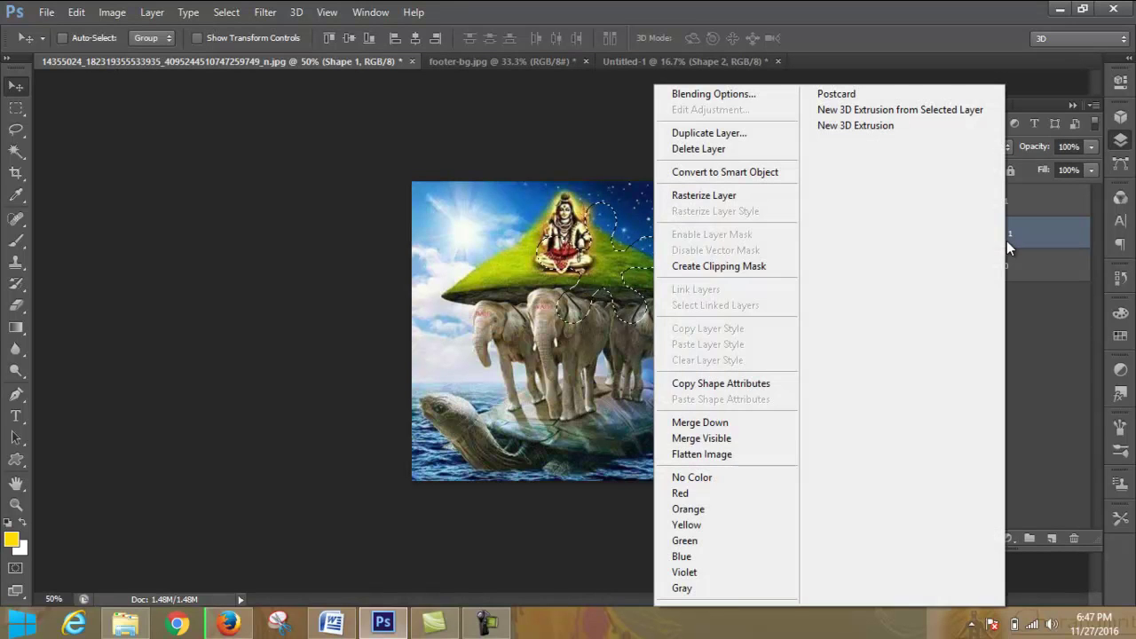
{"action": "left_click", "coordinate": [767, 264]}
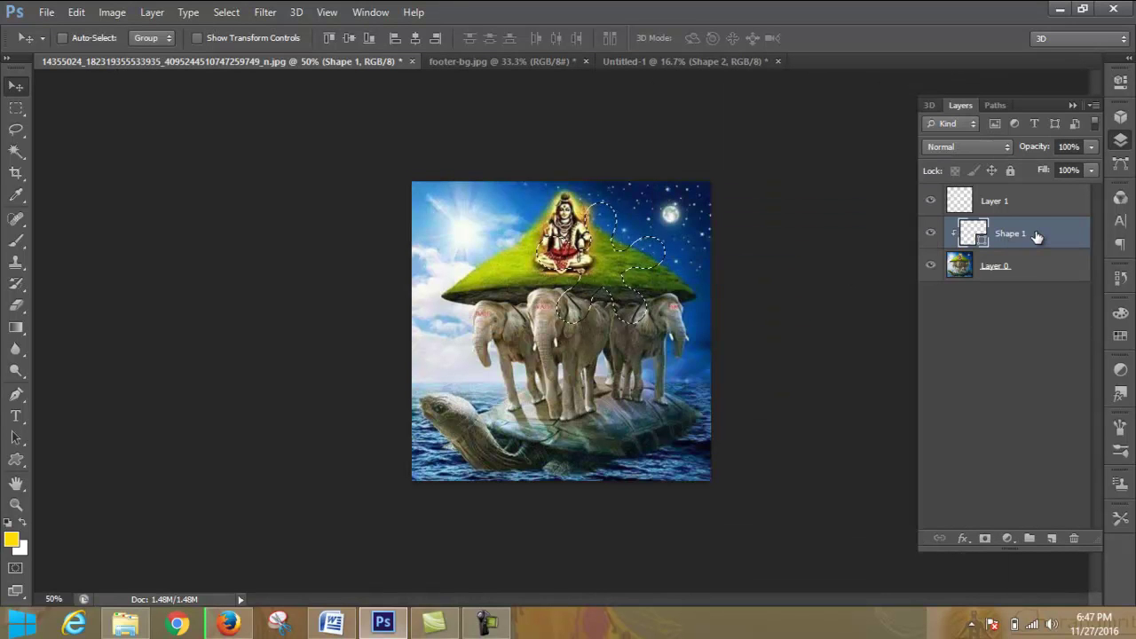
{"action": "mouse_move", "coordinate": [624, 269]}
{"action": "left_mouse_down"}
{"action": "mouse_move", "coordinate": [599, 328]}
{"action": "mouse_move", "coordinate": [612, 299]}
{"action": "mouse_move", "coordinate": [569, 282]}
{"action": "mouse_move", "coordinate": [612, 283]}
{"action": "left_mouse_up"}
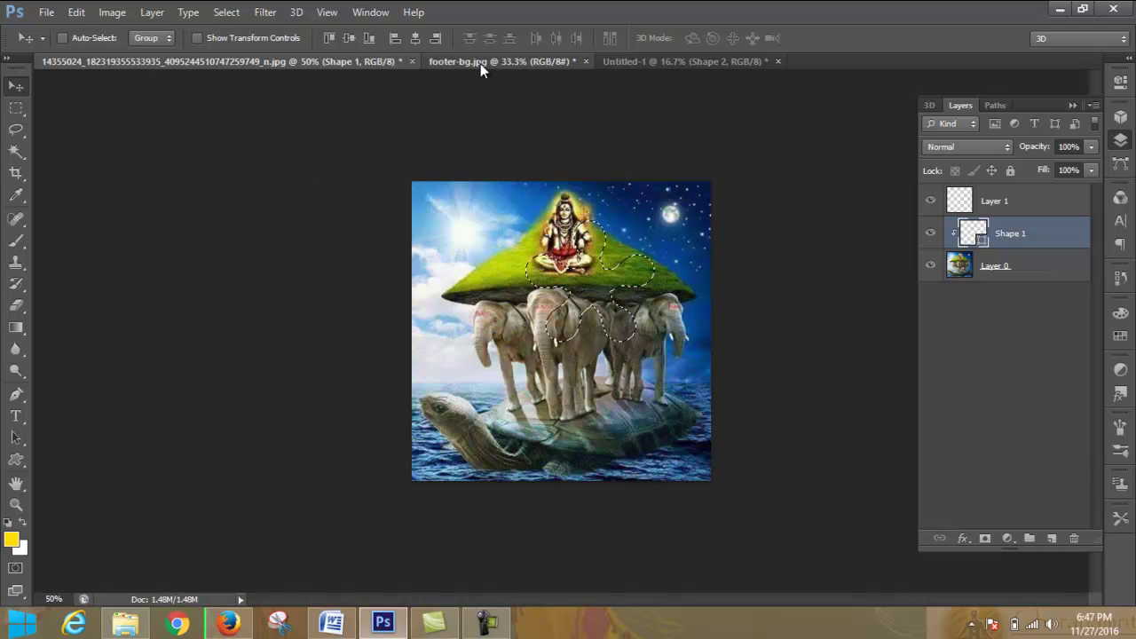
Step: Revert footer-bg.jpg to its originally opened state using its history snapshot
{"action": "left_click", "coordinate": [480, 63]}
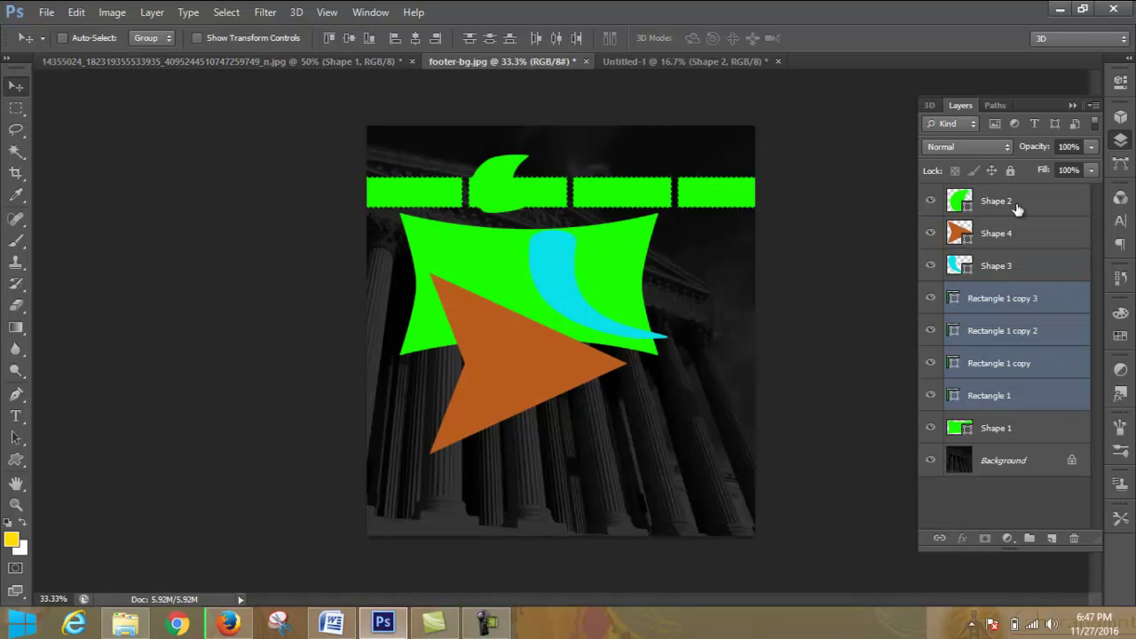
{"action": "left_click", "coordinate": [1120, 277]}
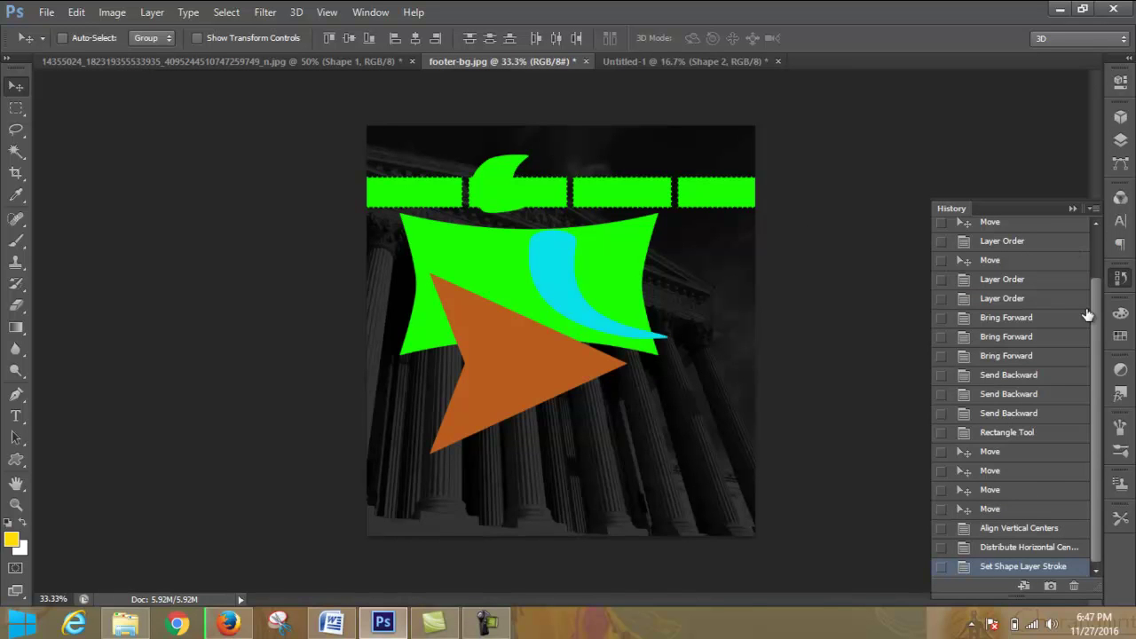
{"action": "scroll", "coordinate": [1093, 284], "scroll_direction": "up", "scroll_amount": 5}
{"action": "left_click", "coordinate": [1020, 232]}
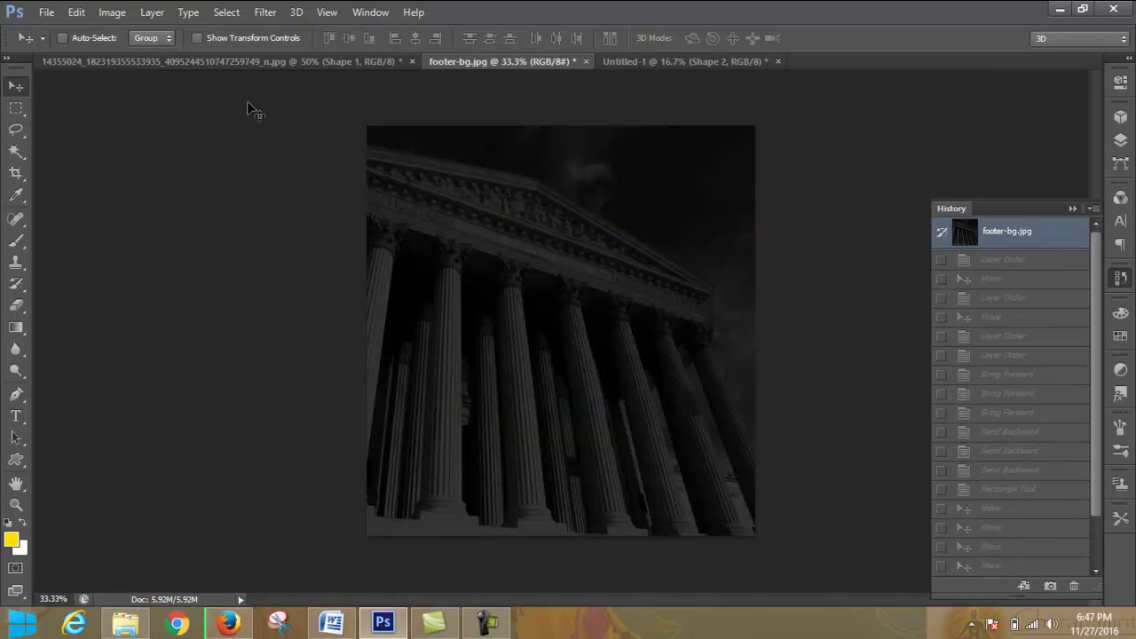
Step: Copy the footer-bg.jpg columns image into the elephant document as a layer and position it over the canvas
{"action": "left_click_drag", "start_coordinate": [284, 69], "coordinate": [652, 263]}
{"action": "left_click_drag", "start_coordinate": [679, 355], "coordinate": [646, 355]}
{"action": "mouse_move", "coordinate": [589, 301]}
{"action": "left_mouse_down"}
{"action": "mouse_move", "coordinate": [603, 351]}
{"action": "mouse_move", "coordinate": [602, 315]}
{"action": "left_mouse_up"}
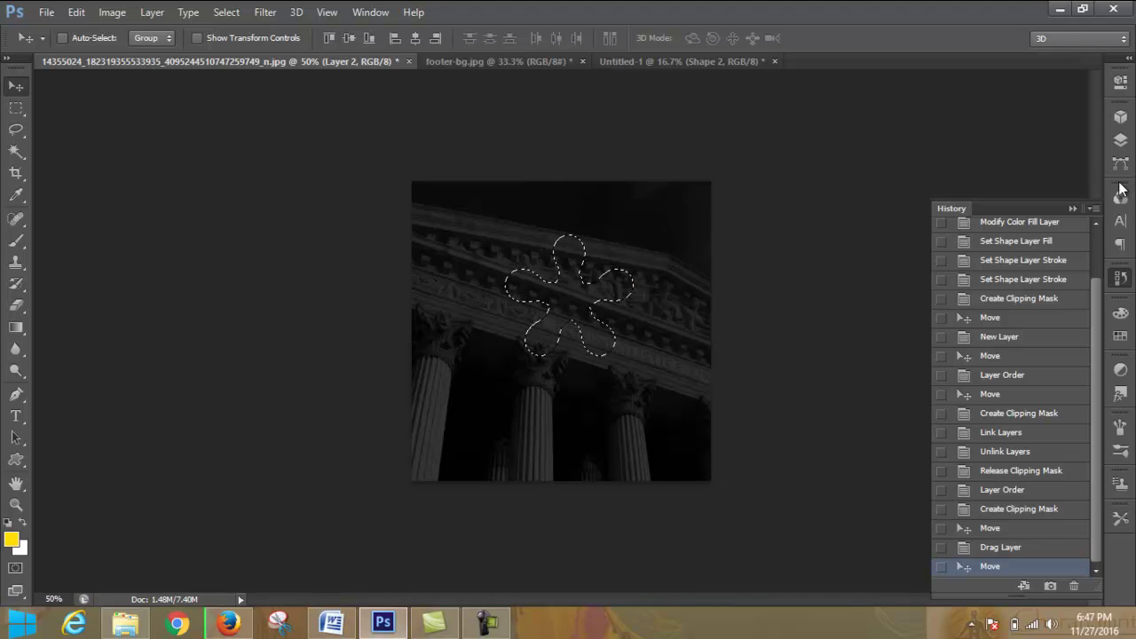
Step: Stack Shape 1 above Layer 2 and clip it to Layer 2 with a clipping mask, with the flower outline shifted slightly
{"action": "left_click", "coordinate": [1119, 139]}
{"action": "left_click_drag", "start_coordinate": [992, 259], "coordinate": [1005, 230]}
{"action": "left_click_drag", "start_coordinate": [598, 290], "coordinate": [584, 308]}
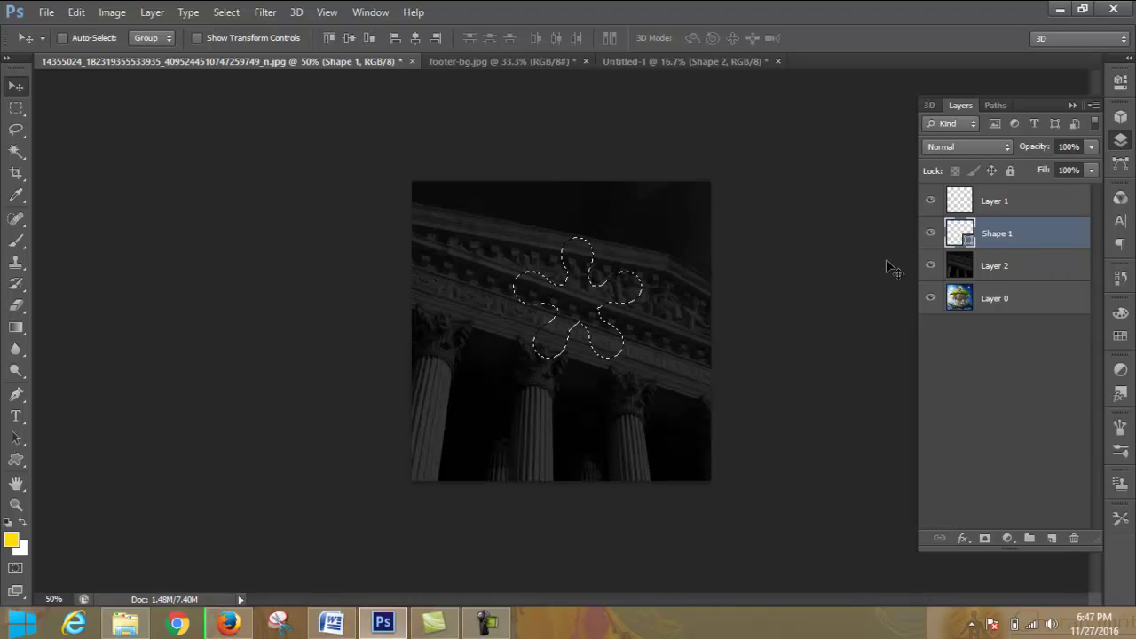
{"action": "right_click", "coordinate": [1006, 232]}
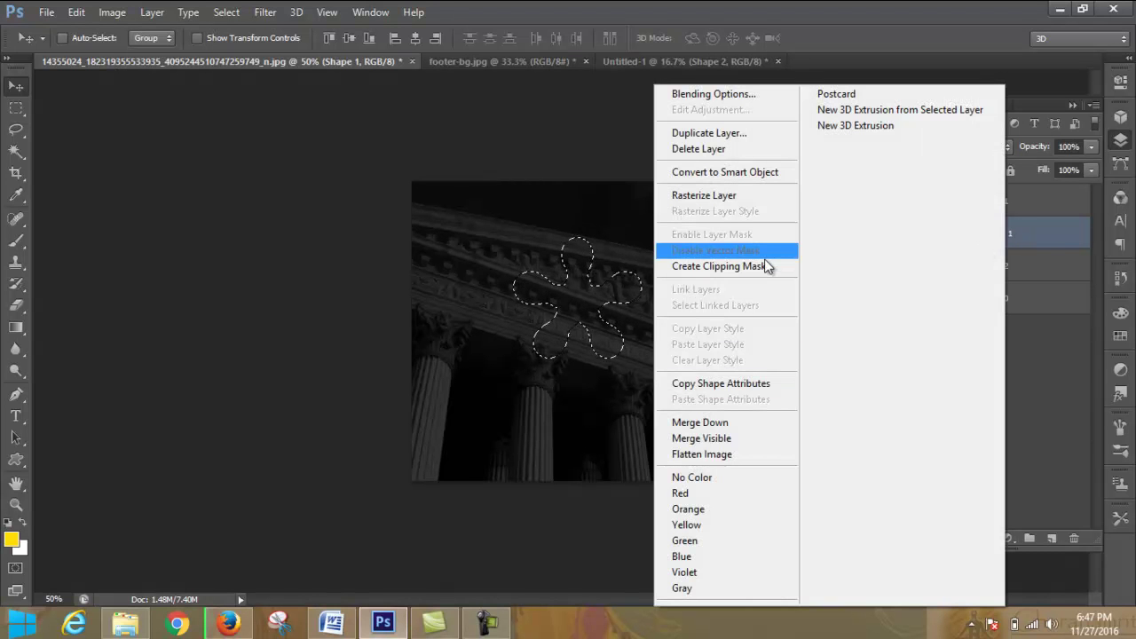
{"action": "left_click", "coordinate": [770, 268]}
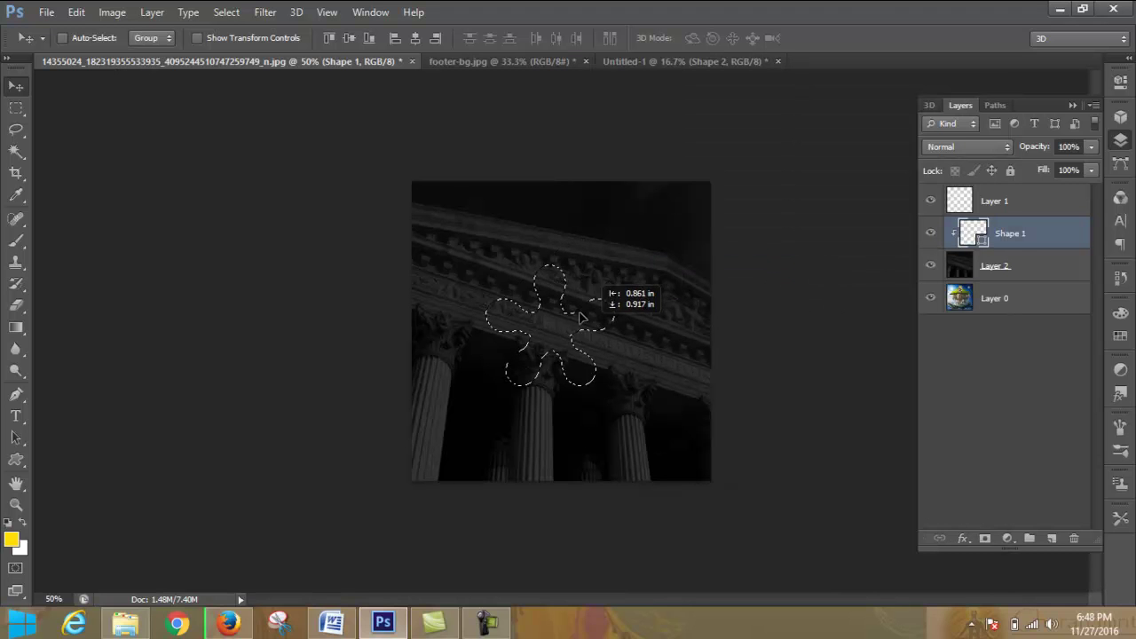
Step: Reposition the Shape 1 flower outline over the pediment of the columns image
{"action": "mouse_move", "coordinate": [593, 304]}
{"action": "left_mouse_down"}
{"action": "mouse_move", "coordinate": [614, 303]}
{"action": "mouse_move", "coordinate": [612, 312]}
{"action": "left_mouse_up"}
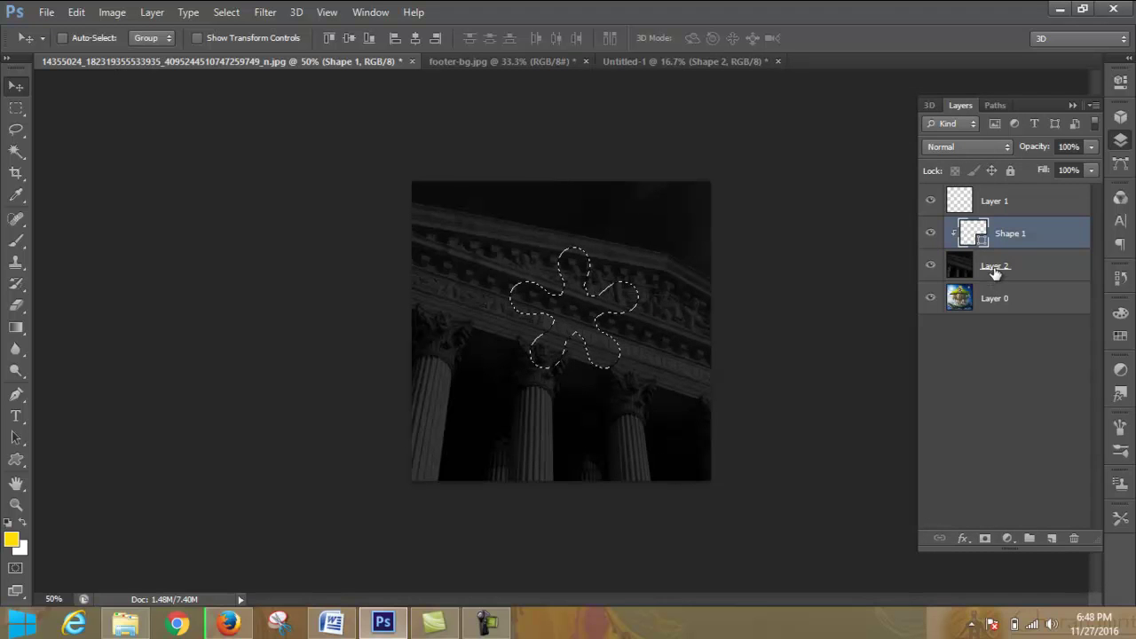
Step: Switch to the Word course module, read the bullet on converting a layer to a Smart Object, and return to Photoshop
{"action": "left_click", "coordinate": [341, 628]}
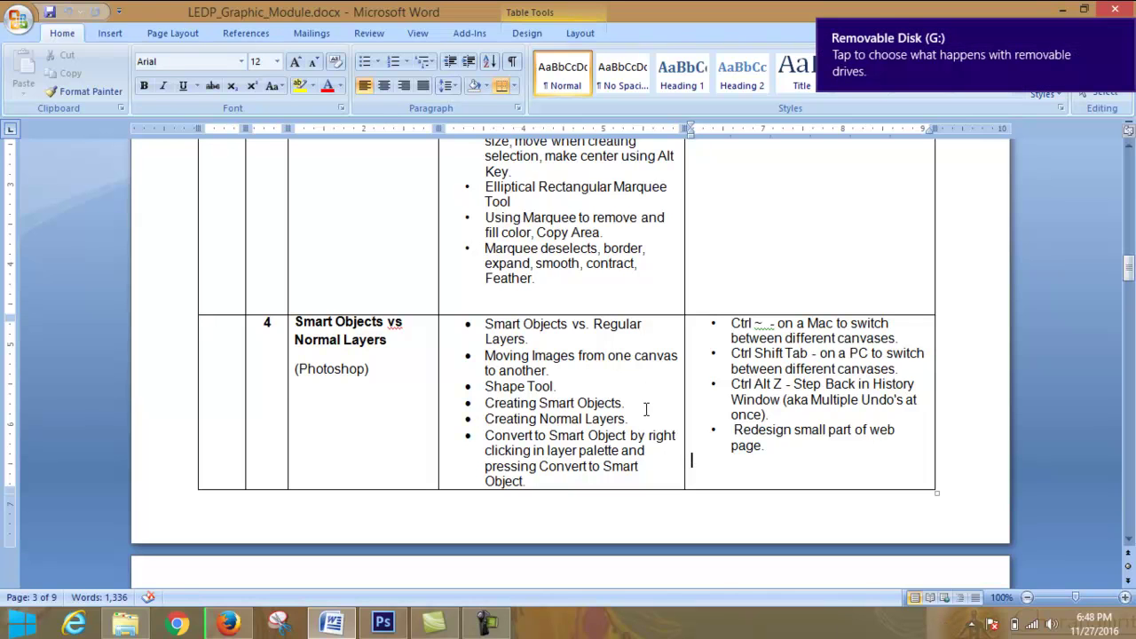
{"action": "left_click_drag", "start_coordinate": [485, 435], "coordinate": [671, 477]}
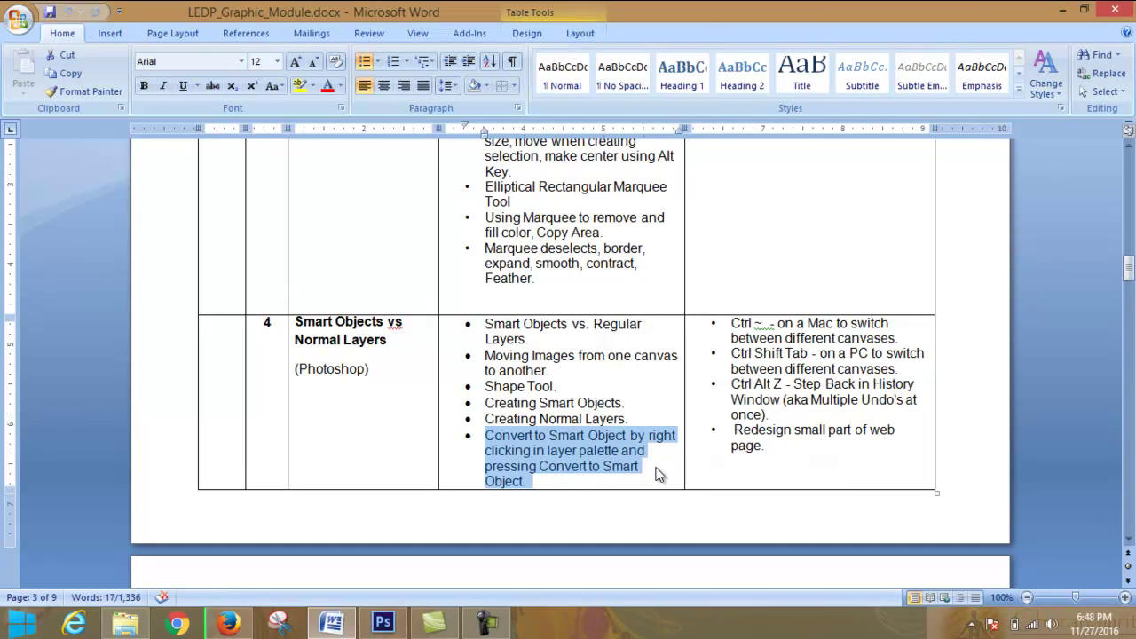
{"action": "left_click", "coordinate": [656, 475]}
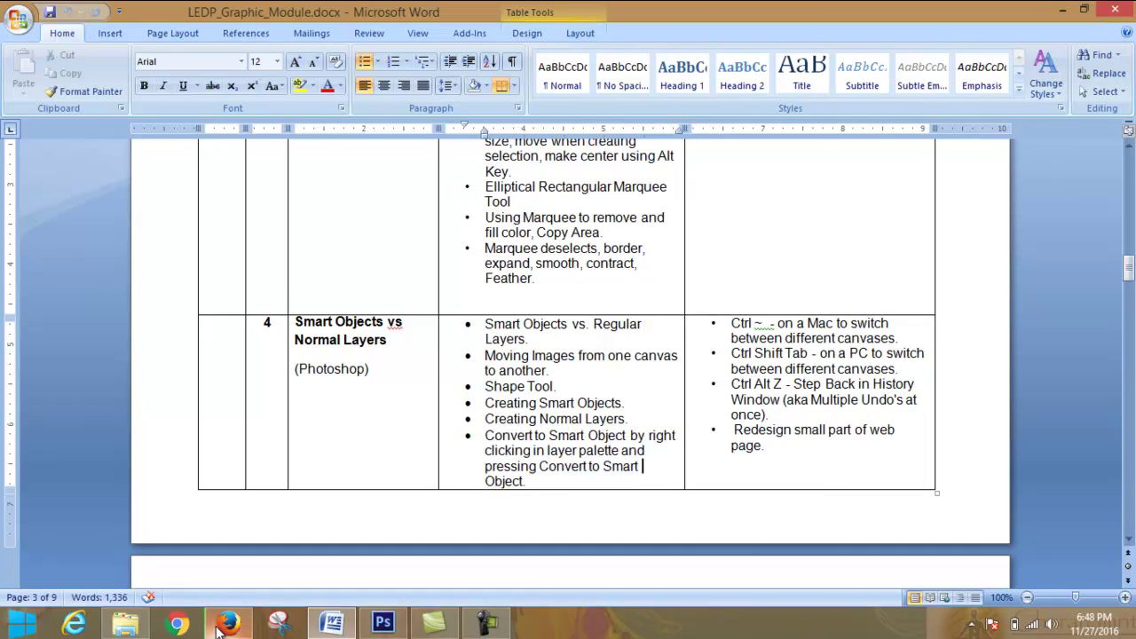
{"action": "left_click", "coordinate": [382, 622]}
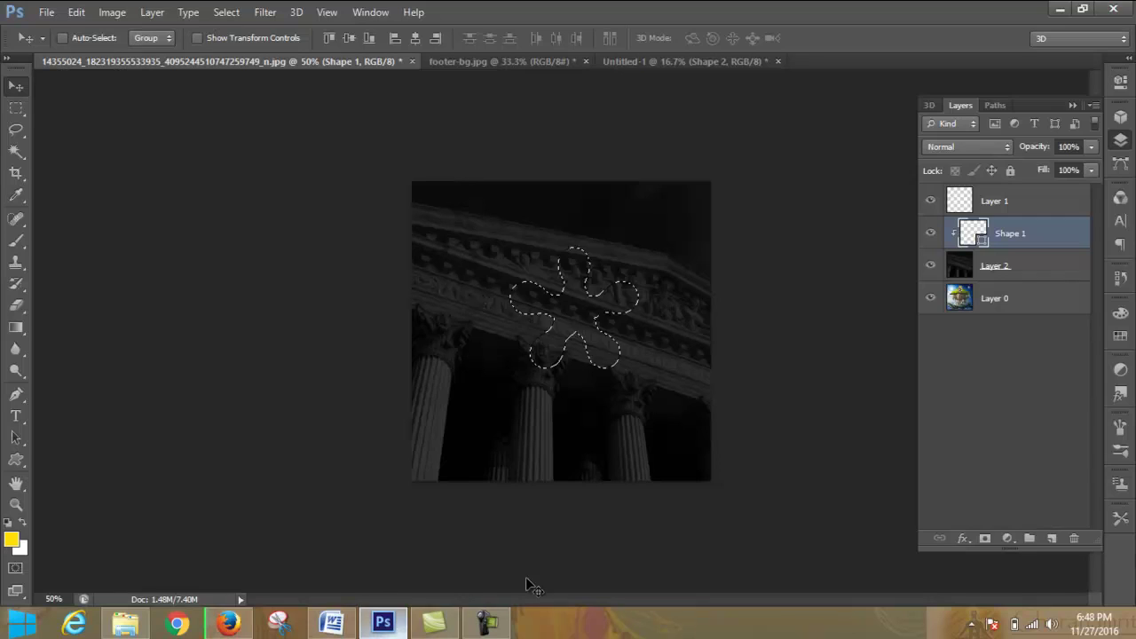
Step: Convert Layer 2, the columns image, to a Smart Object
{"action": "left_click", "coordinate": [1011, 267]}
{"action": "left_click", "coordinate": [1013, 306]}
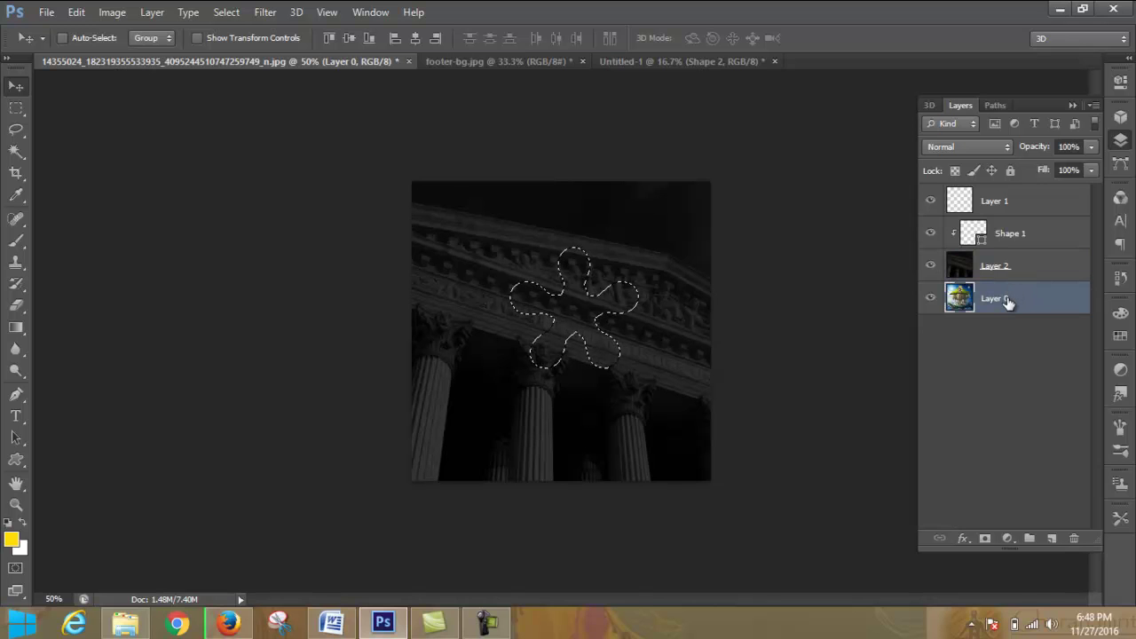
{"action": "left_click", "coordinate": [1014, 271]}
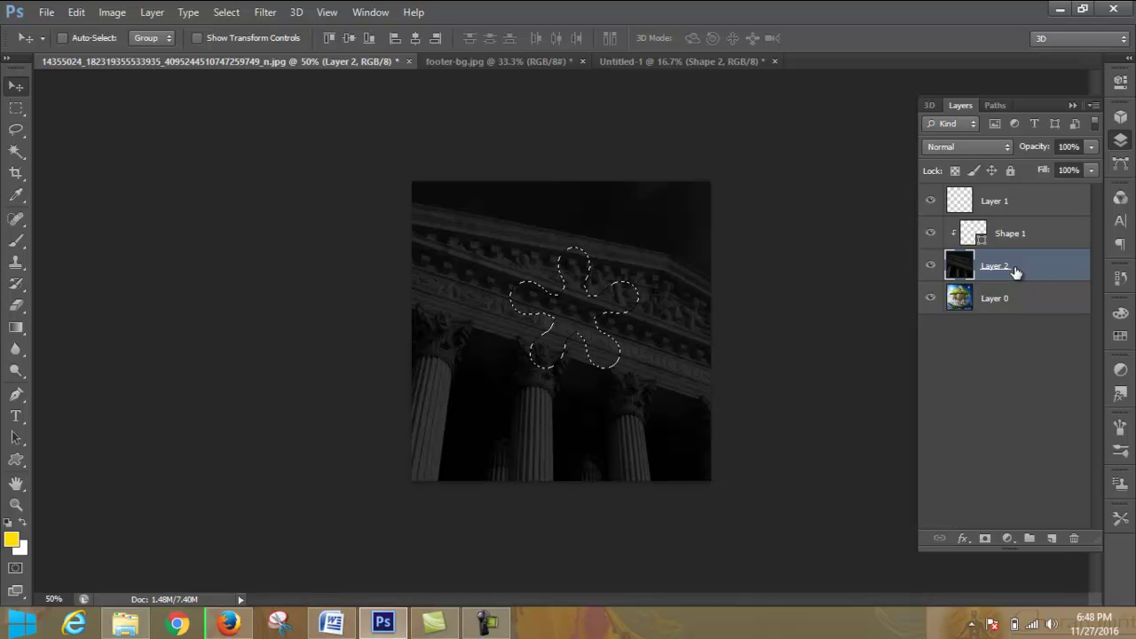
{"action": "right_click", "coordinate": [1014, 269]}
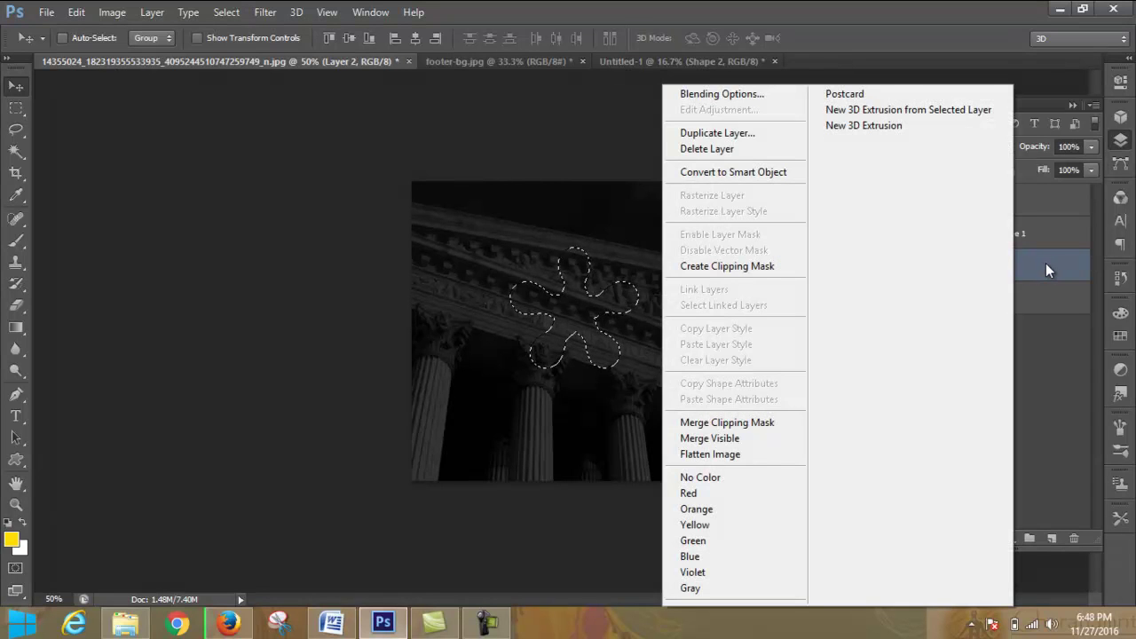
{"action": "left_click", "coordinate": [1047, 263]}
{"action": "right_click", "coordinate": [1022, 267]}
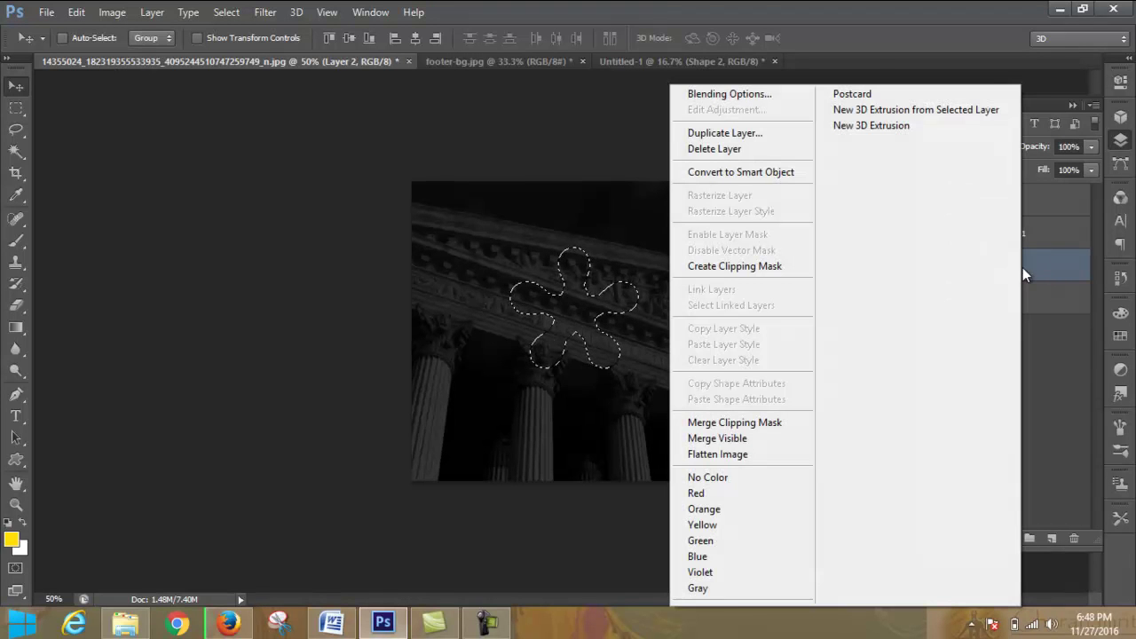
{"action": "left_click", "coordinate": [768, 172]}
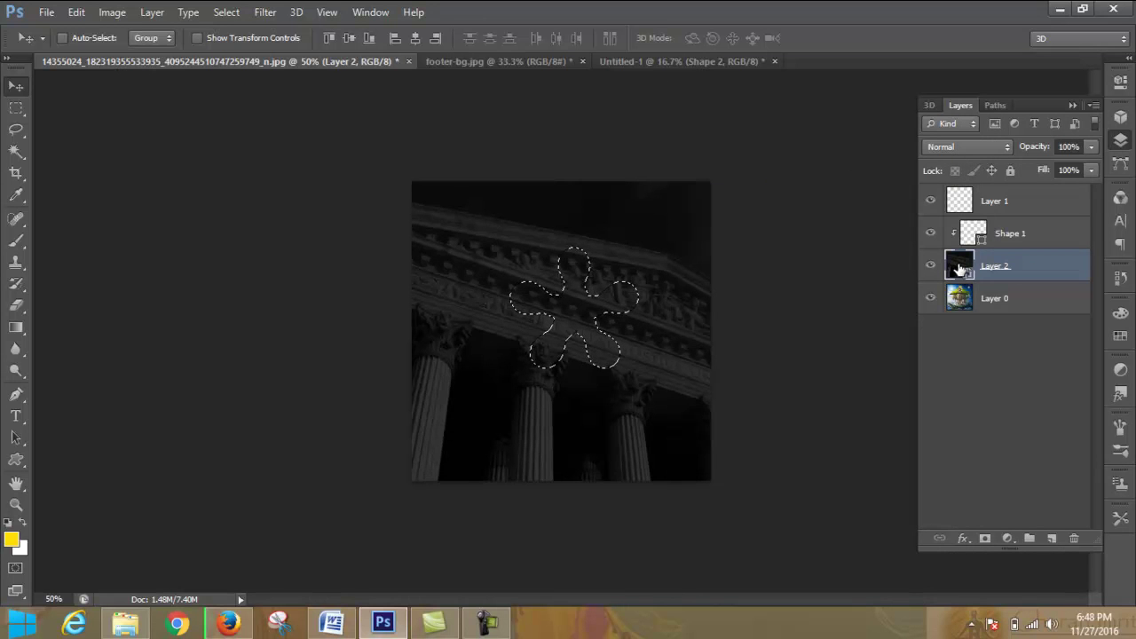
Step: Hide and show Layer 2 and Shape 1 in turn to examine what each contributes to the image
{"action": "left_click", "coordinate": [929, 266]}
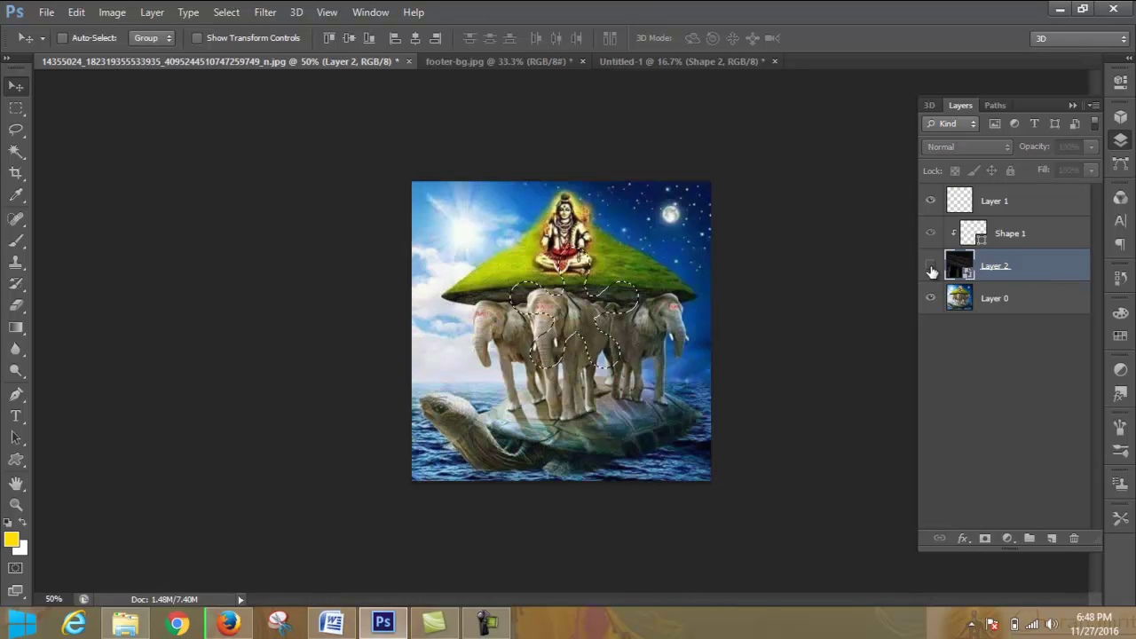
{"action": "left_click", "coordinate": [930, 266]}
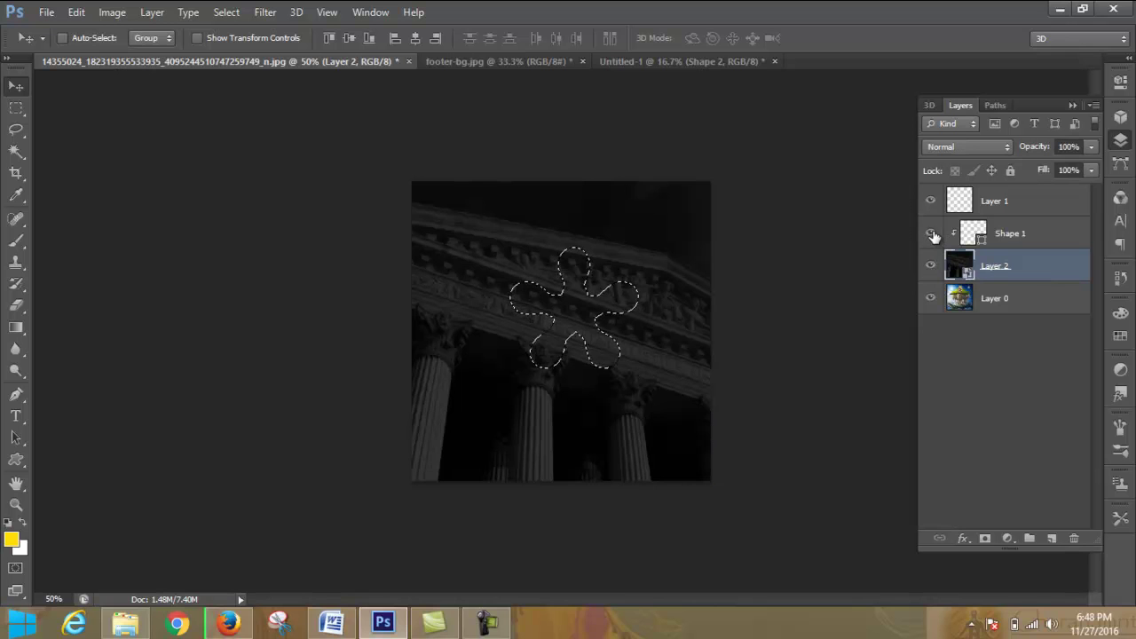
{"action": "left_click", "coordinate": [931, 233]}
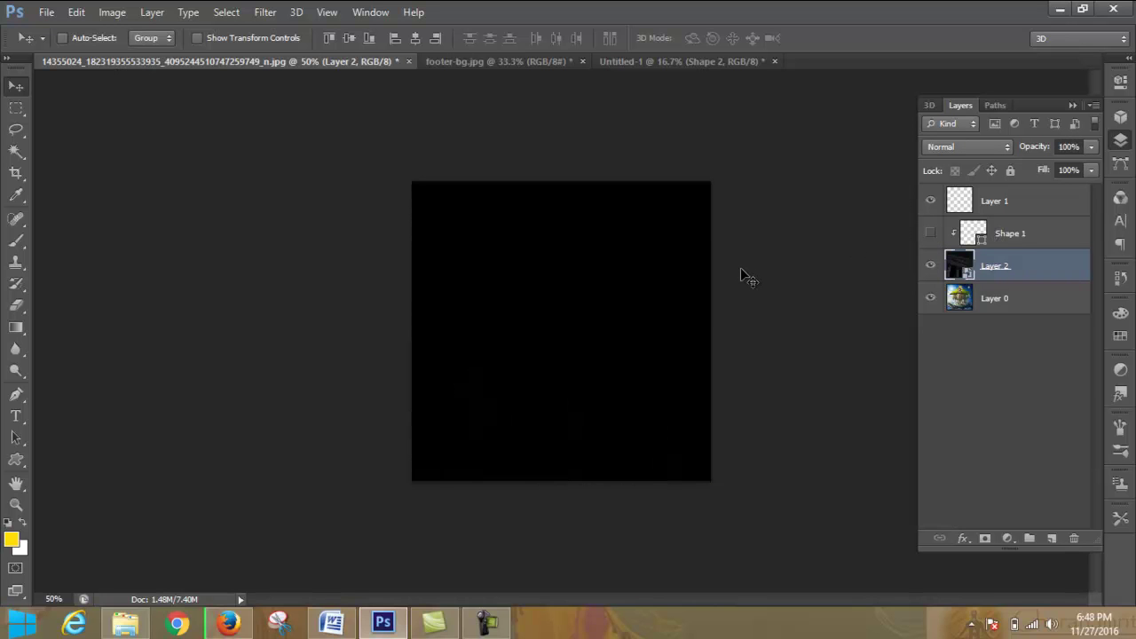
{"action": "key", "text": "ctrl+d"}
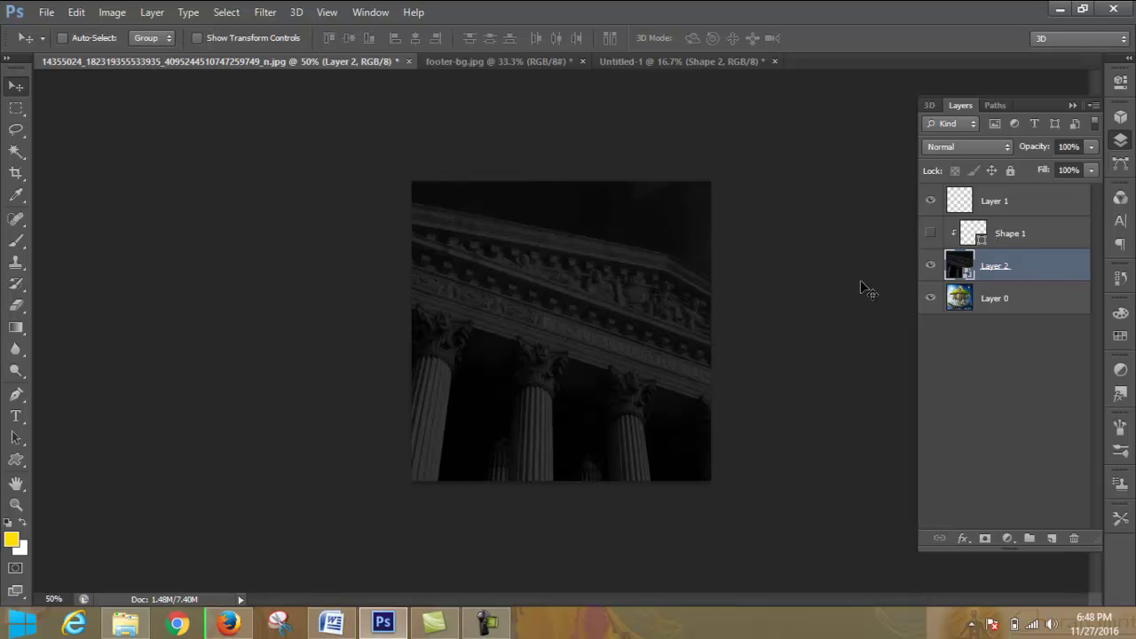
{"action": "left_click", "coordinate": [1002, 237]}
{"action": "left_click", "coordinate": [931, 233]}
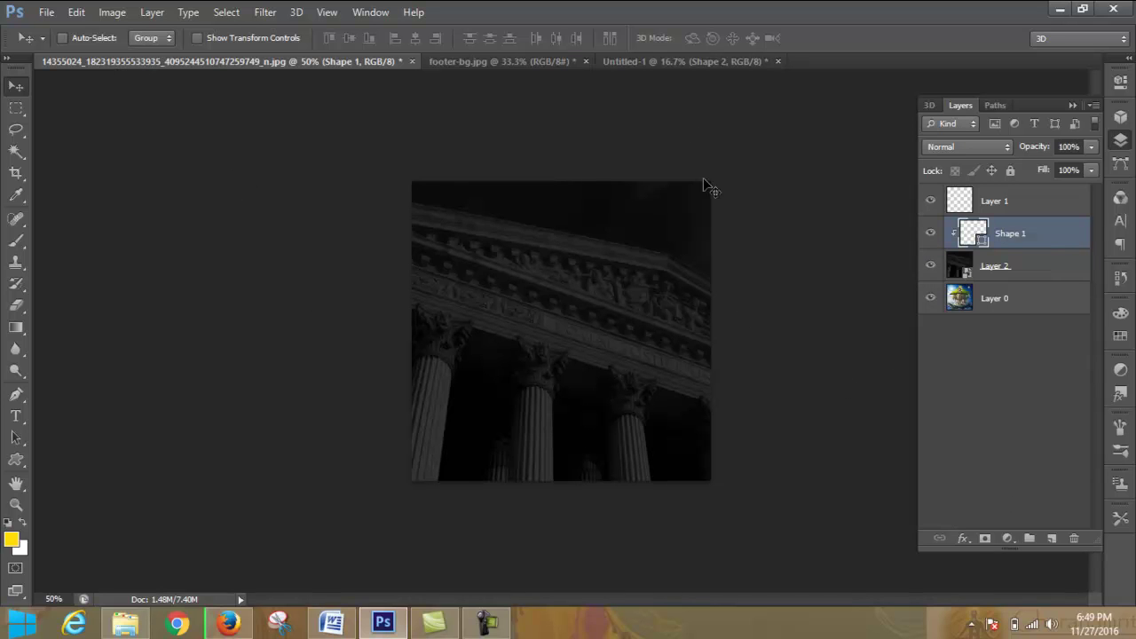
Step: Move Layer 2 above Shape 1 and rasterize it into a normal layer
{"action": "left_click_drag", "start_coordinate": [1024, 269], "coordinate": [1024, 223]}
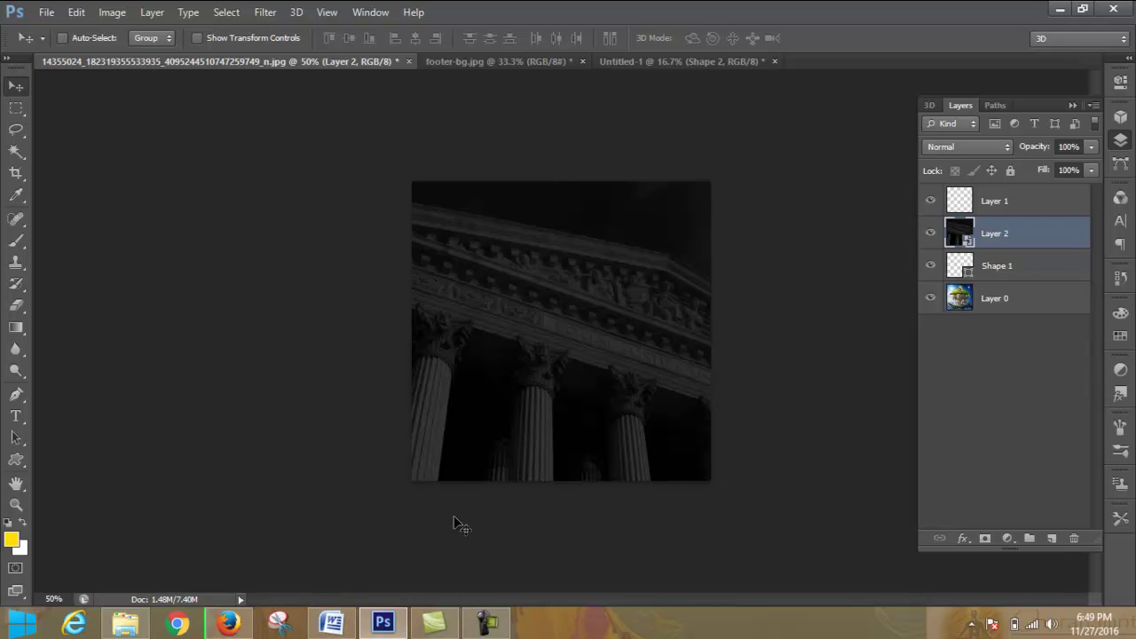
{"action": "left_click", "coordinate": [1017, 274]}
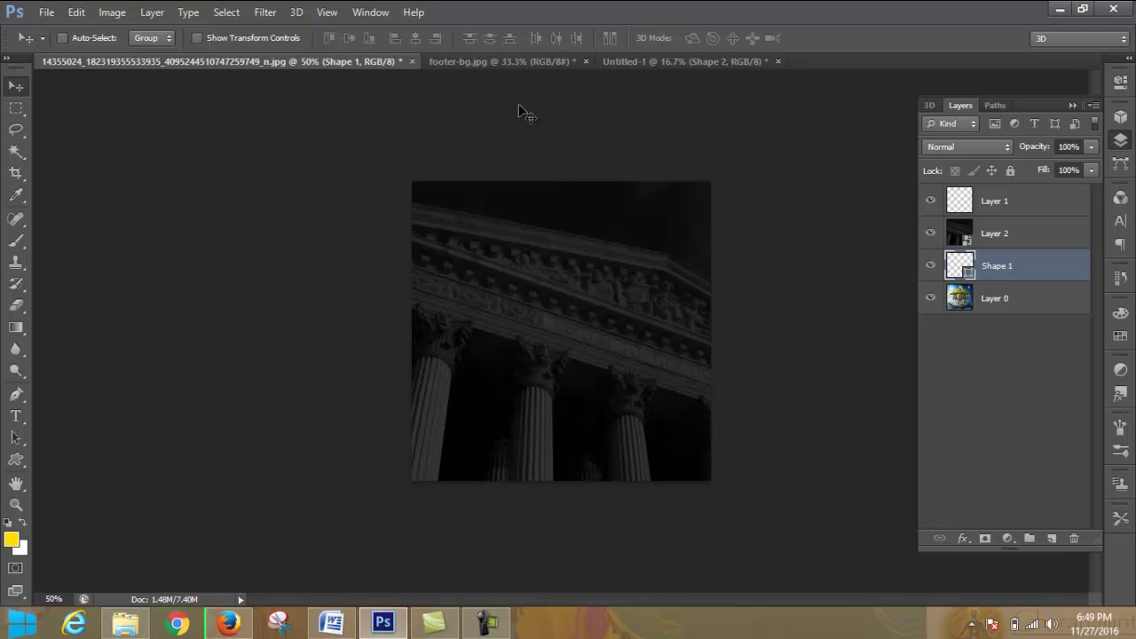
{"action": "left_click", "coordinate": [989, 235]}
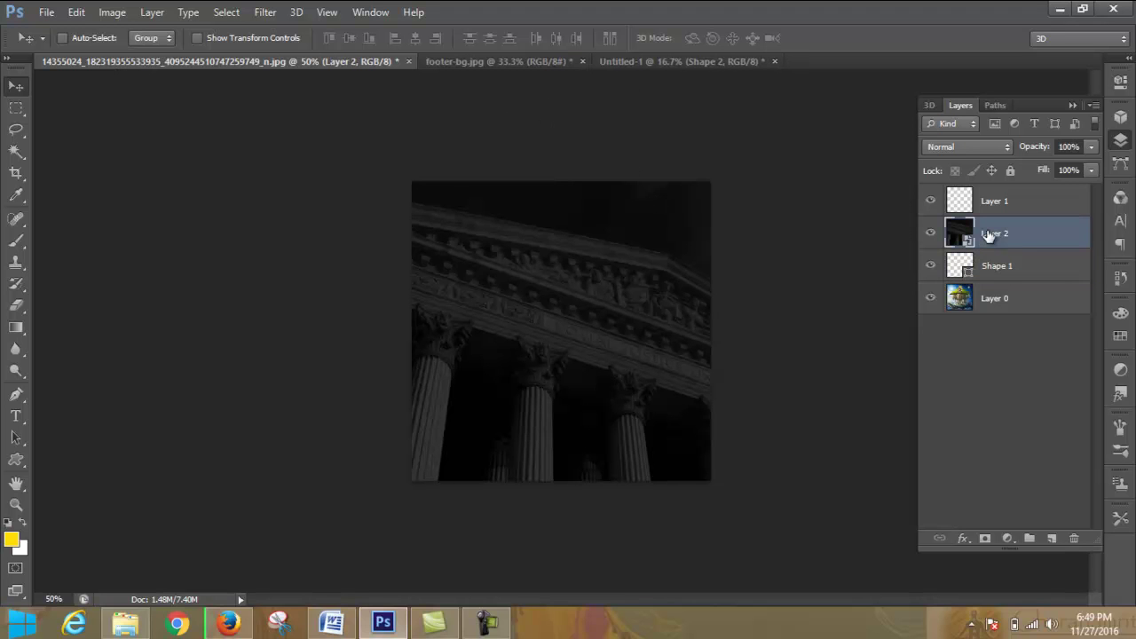
{"action": "right_click", "coordinate": [990, 235]}
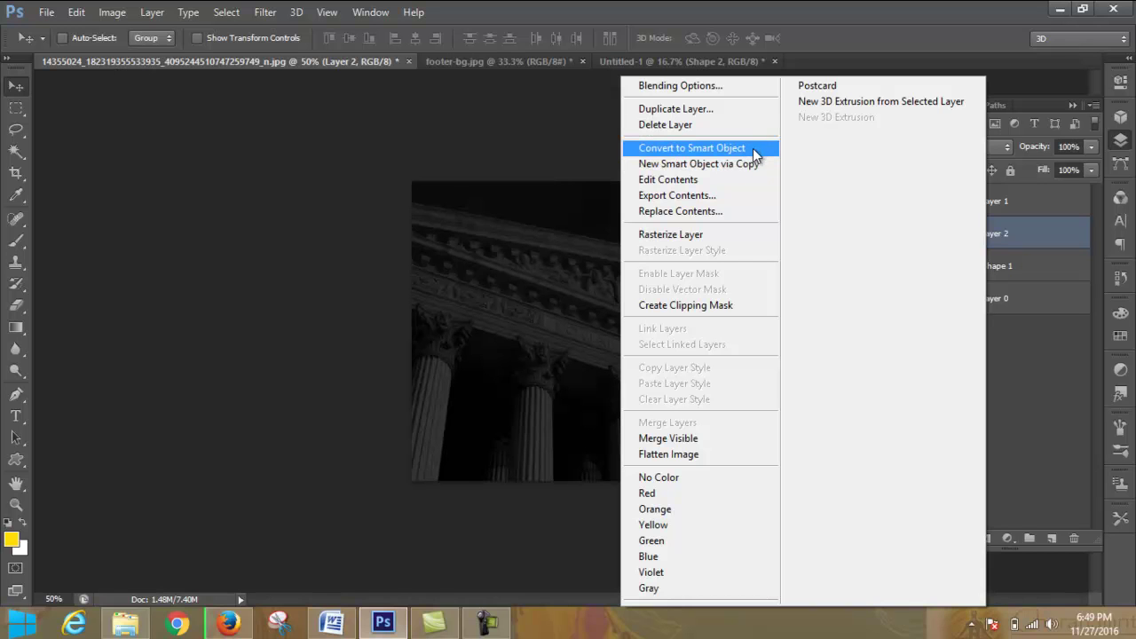
{"action": "left_click", "coordinate": [698, 156]}
{"action": "right_click", "coordinate": [1021, 233]}
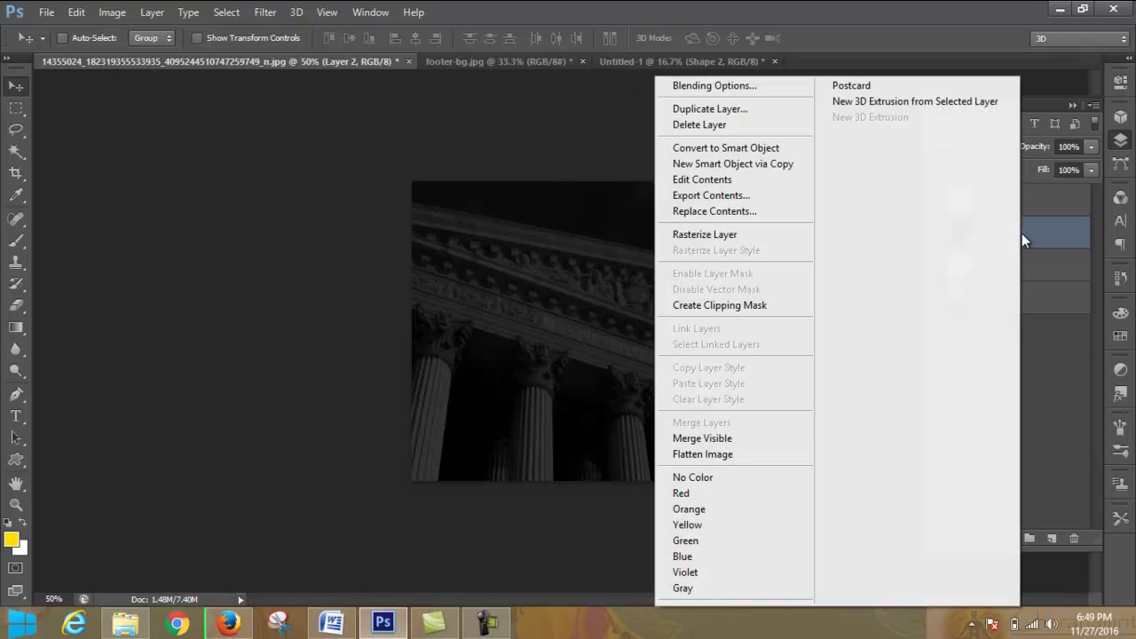
{"action": "left_click", "coordinate": [778, 241]}
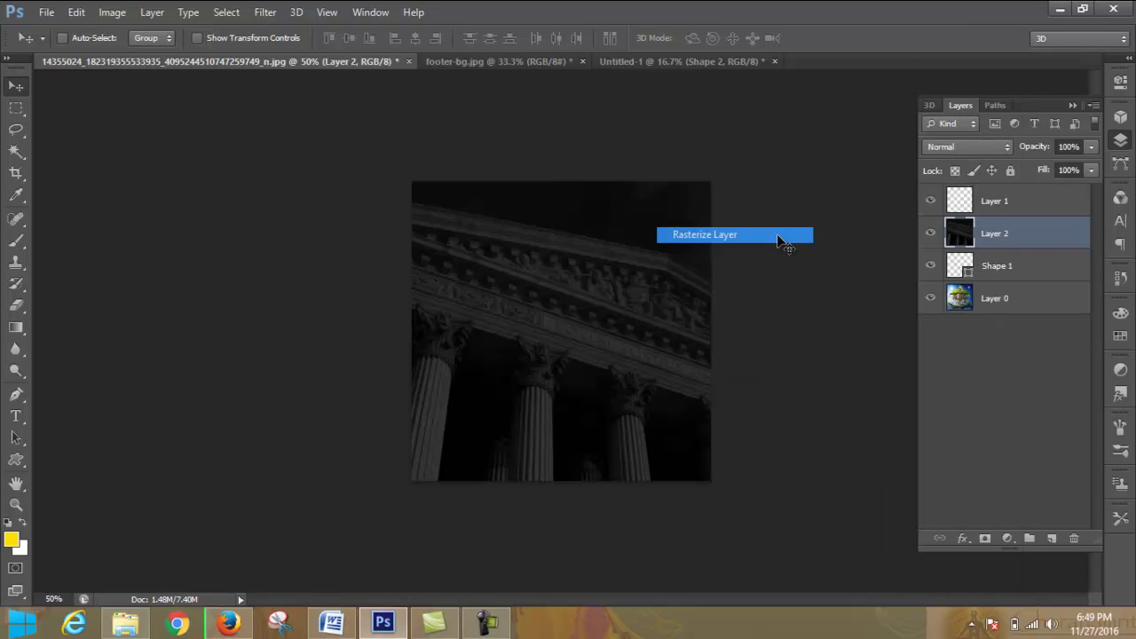
Step: Clip Layer 2 to Shape 1 with a clipping mask
{"action": "right_click", "coordinate": [1020, 234]}
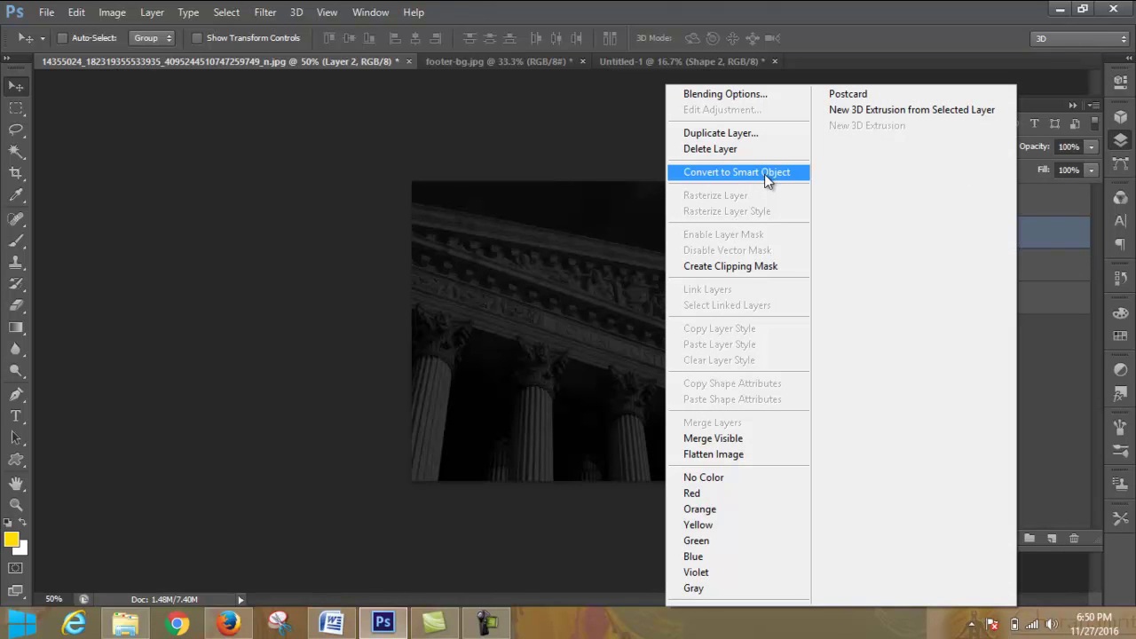
{"action": "left_click", "coordinate": [778, 269]}
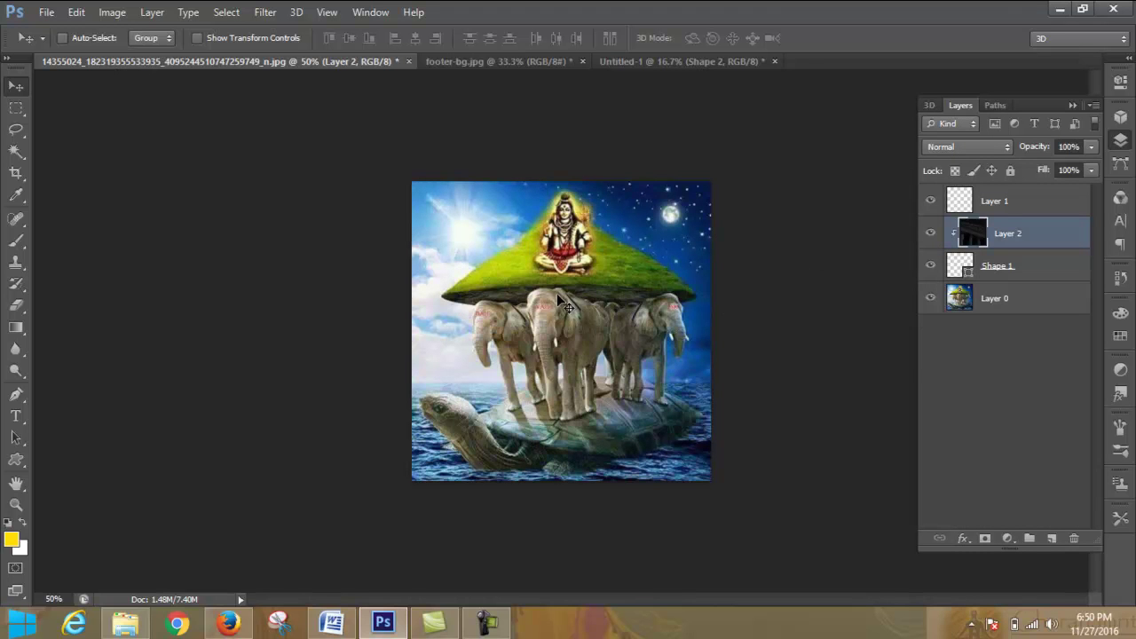
Step: Move Shape 1 above Layer 2, outside the clipping mask, and make Layer 2 the active layer
{"action": "left_click_drag", "start_coordinate": [994, 264], "coordinate": [997, 223]}
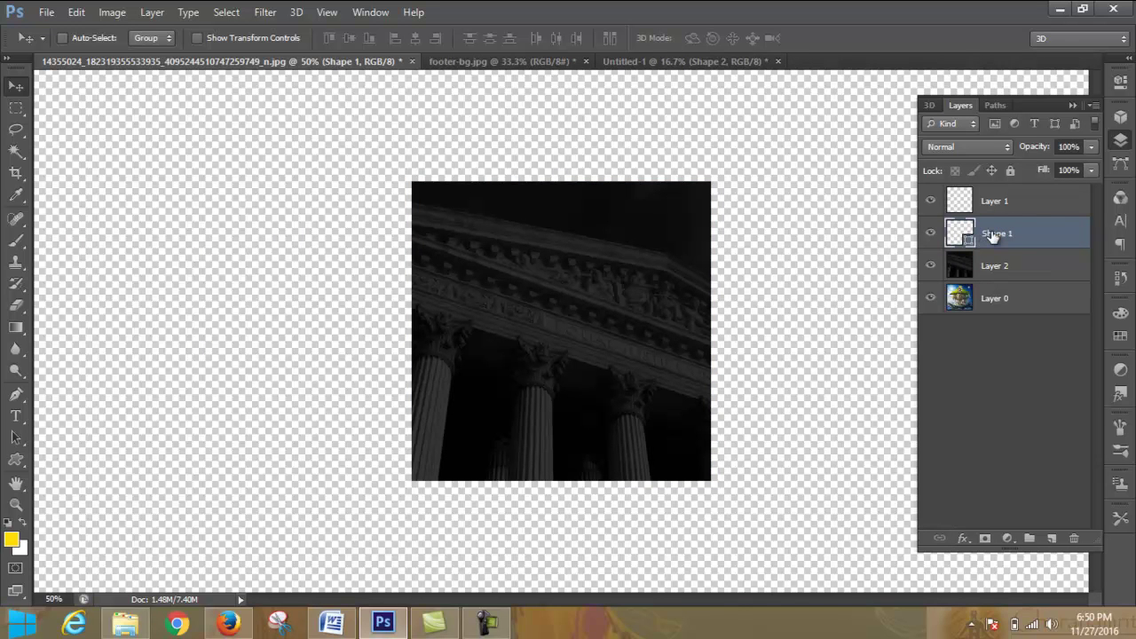
{"action": "right_click", "coordinate": [992, 235]}
{"action": "left_click", "coordinate": [940, 236]}
{"action": "left_click", "coordinate": [1024, 298]}
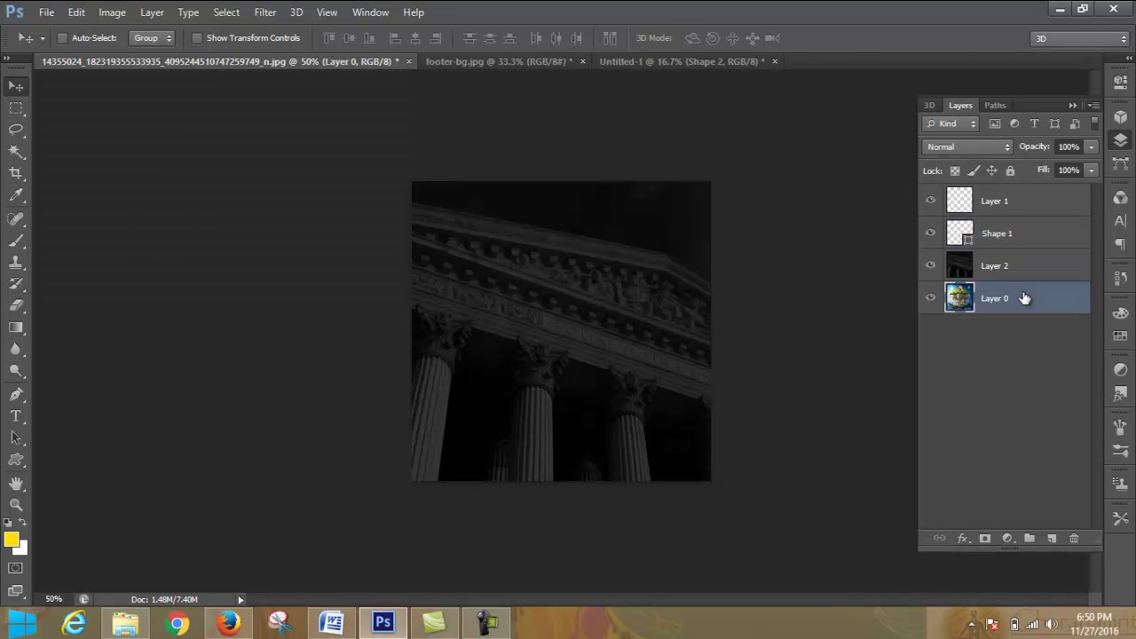
{"action": "left_click", "coordinate": [1037, 265]}
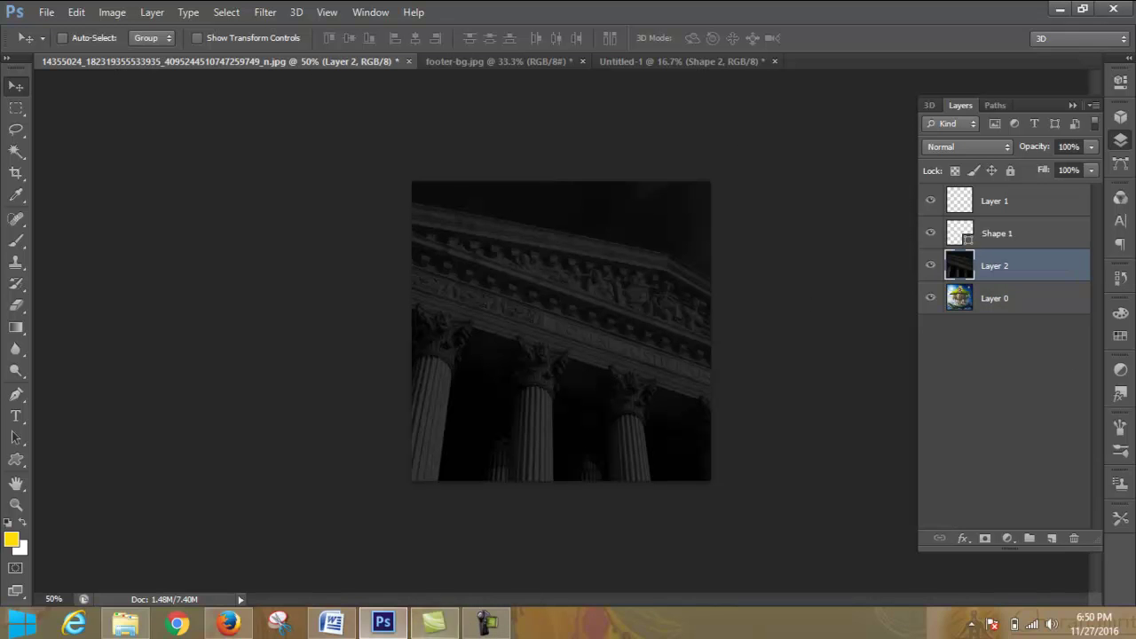
Step: Review the Photoshop shortcuts listed for lesson 4 in the Word course module, then return to Photoshop
{"action": "mouse_move", "coordinate": [125, 624]}
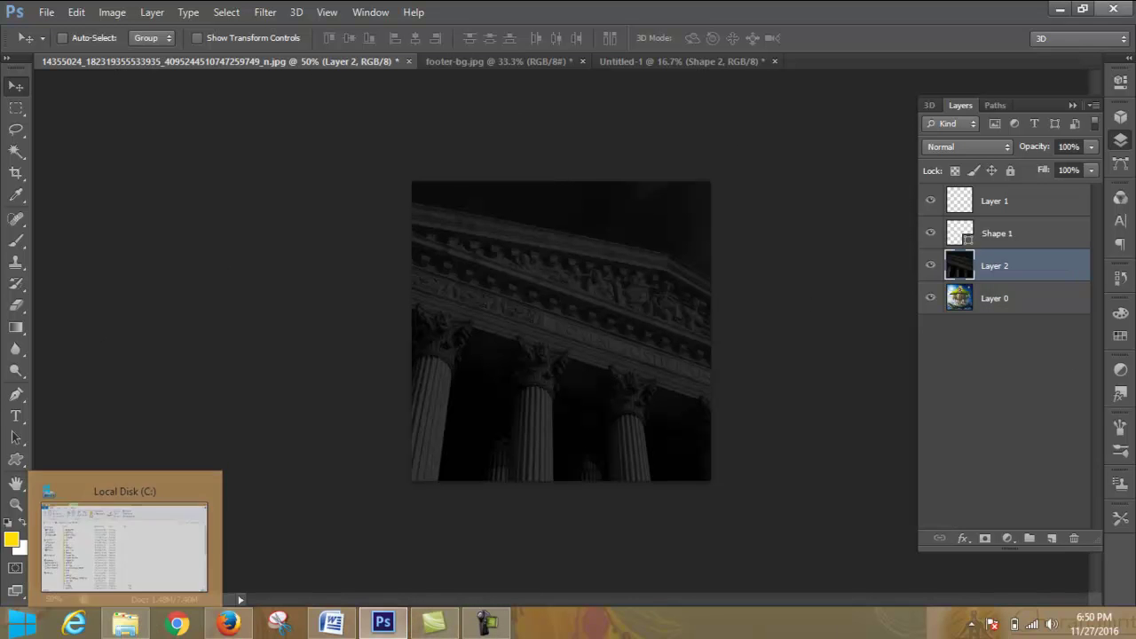
{"action": "left_click", "coordinate": [334, 624]}
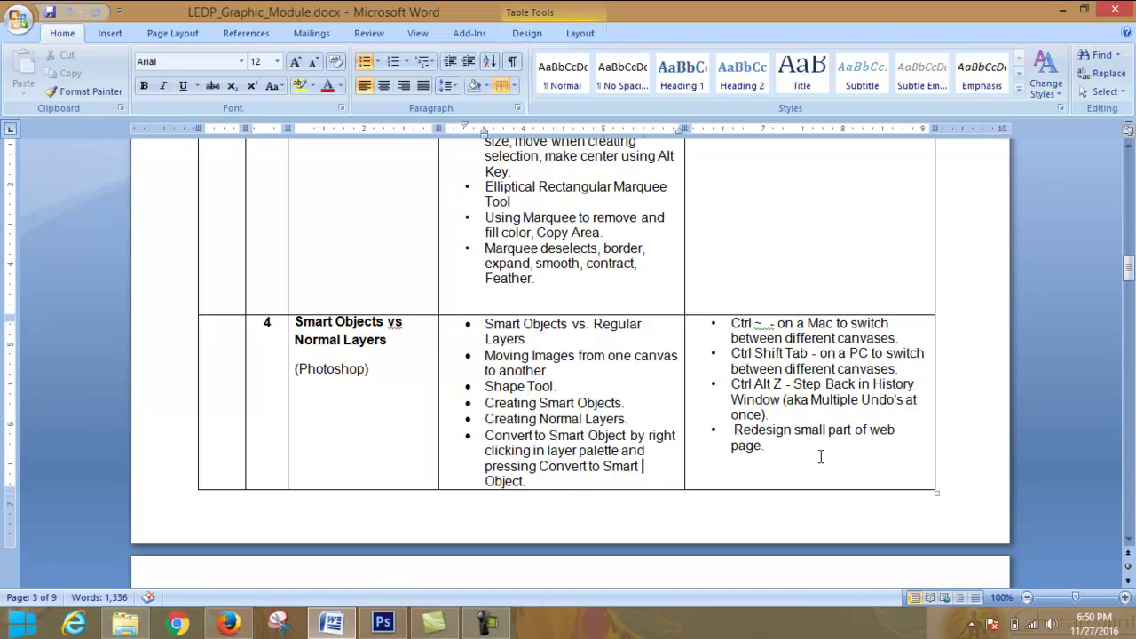
{"action": "left_click", "coordinate": [383, 622]}
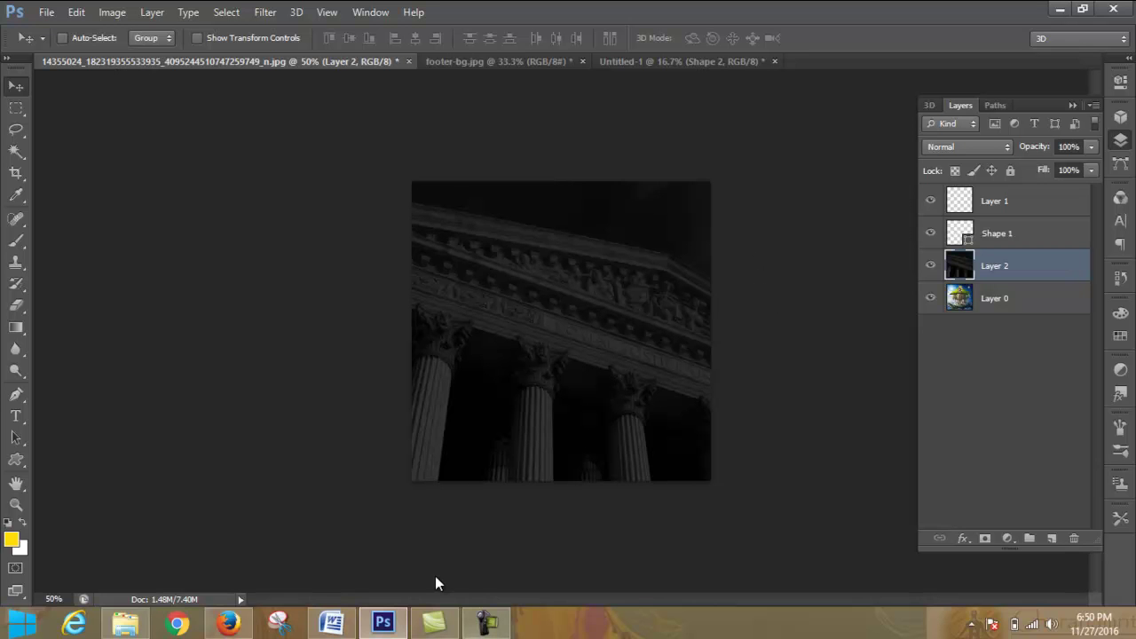
{"action": "left_click", "coordinate": [333, 626]}
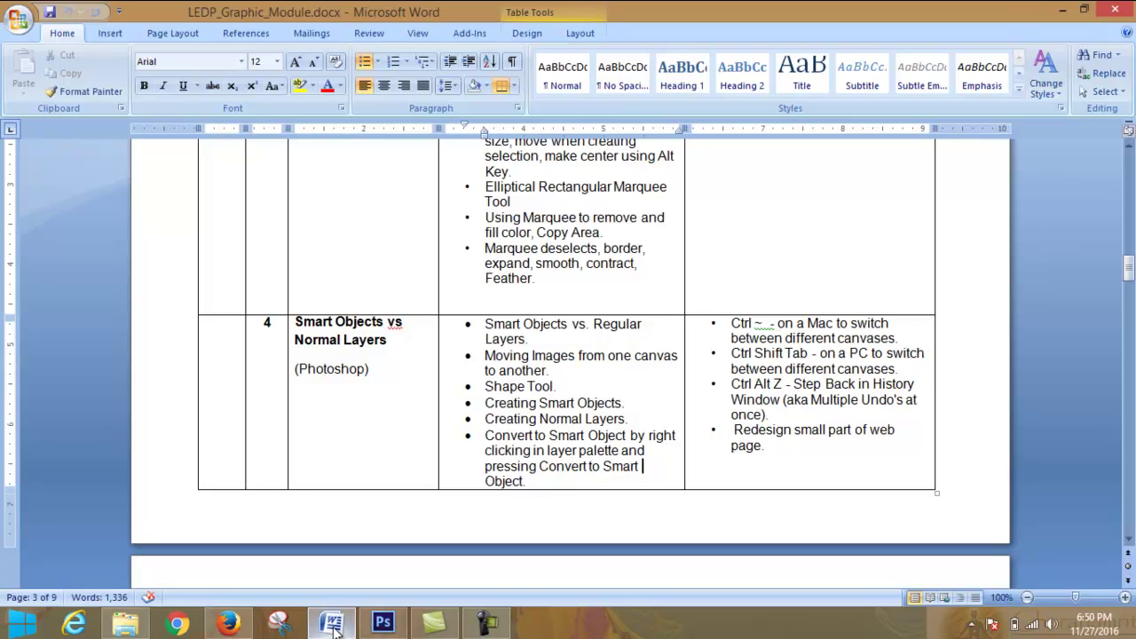
{"action": "left_click", "coordinate": [333, 627]}
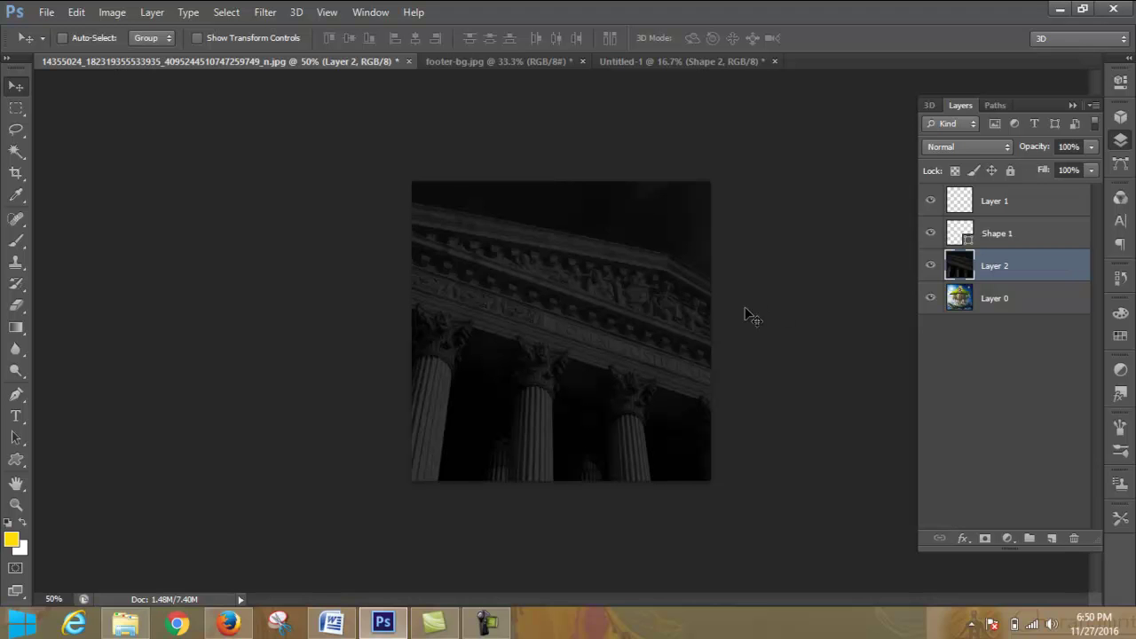
Step: Cycle through the open documents to view each canvas, ending on the elephant document
{"action": "key", "text": "ctrl+Tab"}
{"action": "key", "text": "ctrl+Tab"}
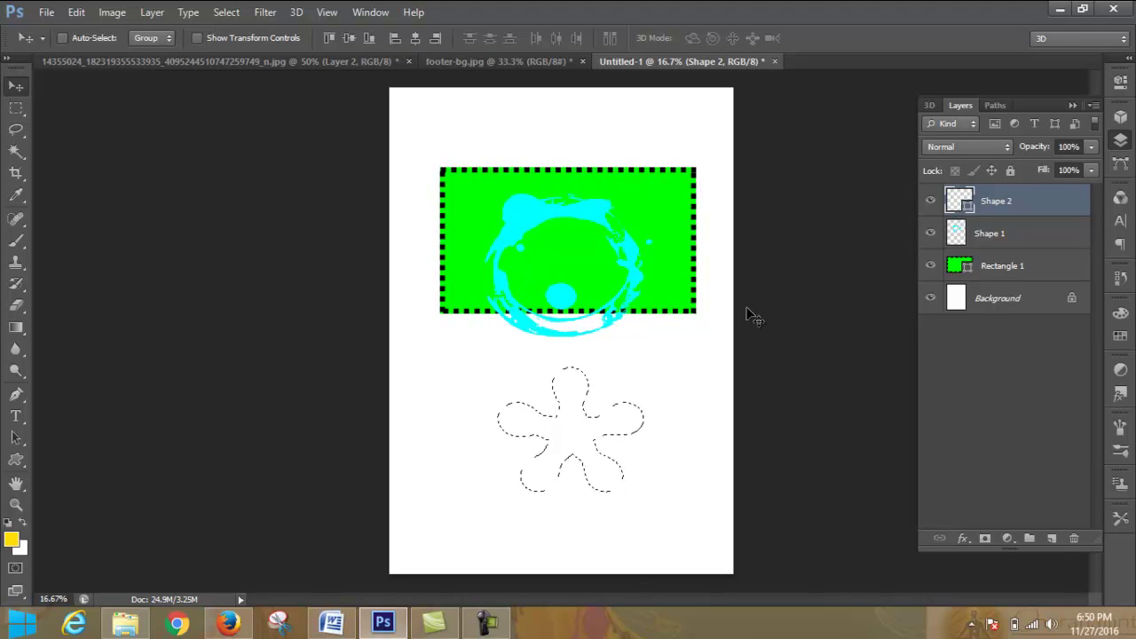
{"action": "key", "text": "ctrl+Tab"}
{"action": "key", "text": "ctrl+Tab"}
{"action": "key", "text": "ctrl+Tab"}
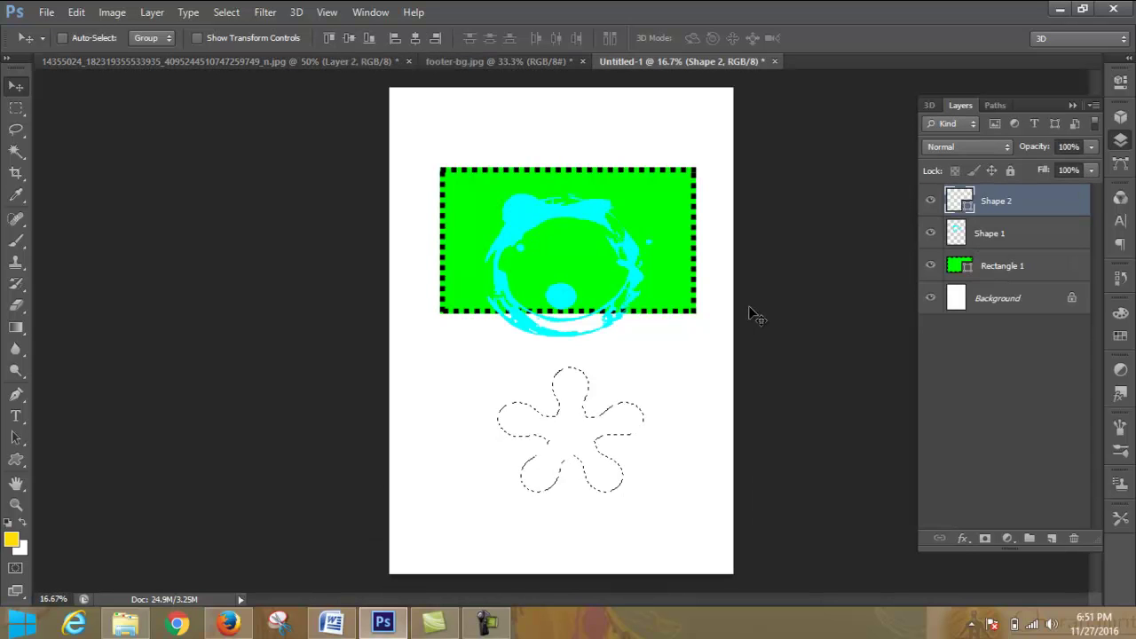
{"action": "key", "text": "ctrl+Tab"}
{"action": "key", "text": "ctrl+Tab"}
{"action": "key", "text": "ctrl+Tab"}
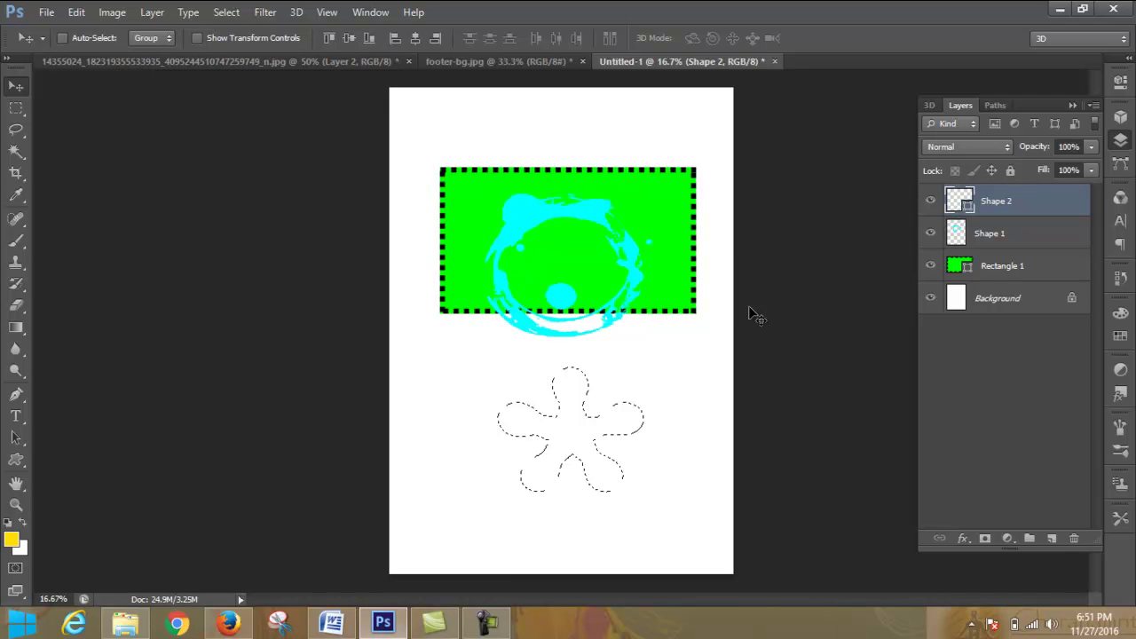
{"action": "key", "text": "ctrl+Tab"}
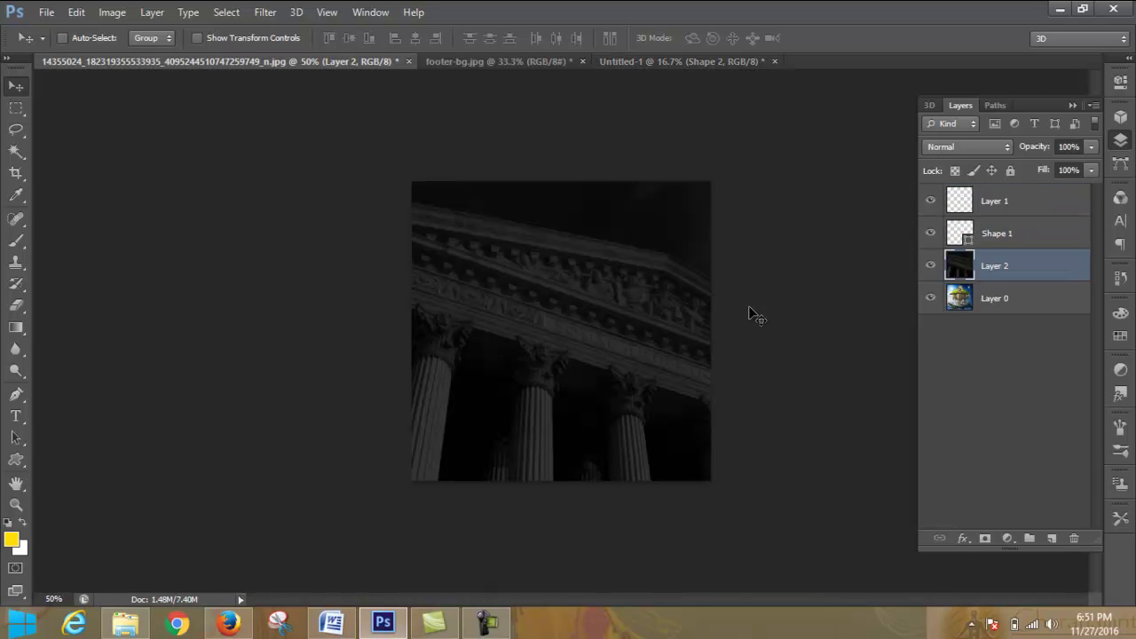
Step: Cycle forward through the open documents to compare their canvases, returning to the elephant document
{"action": "key", "text": "ctrl+Tab"}
{"action": "key", "text": "ctrl+Tab"}
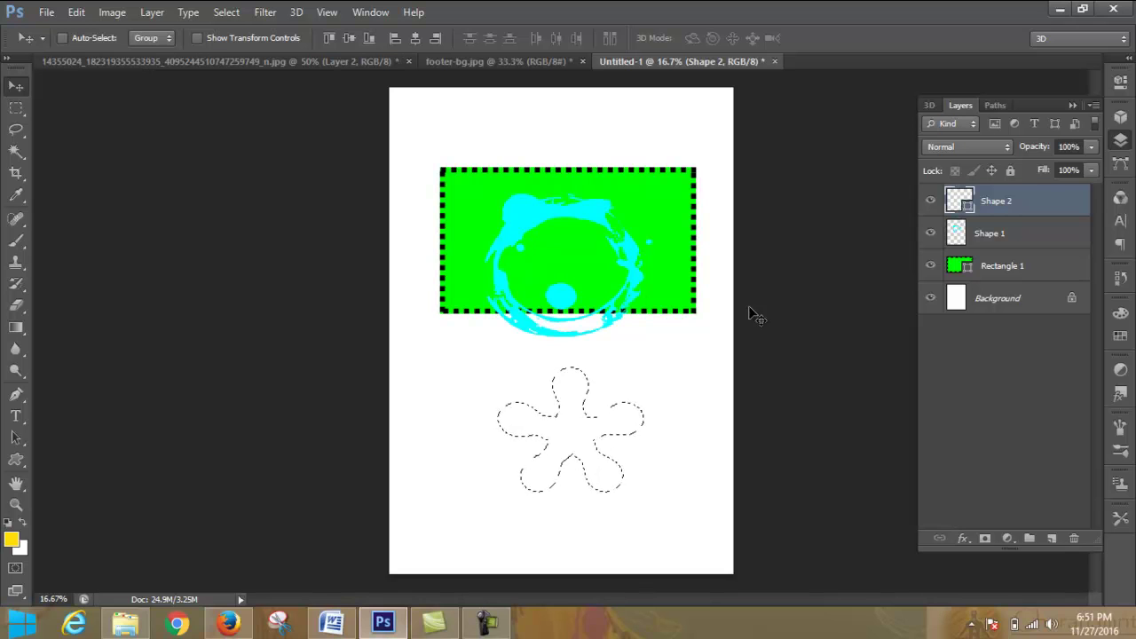
{"action": "key", "text": "ctrl+Tab"}
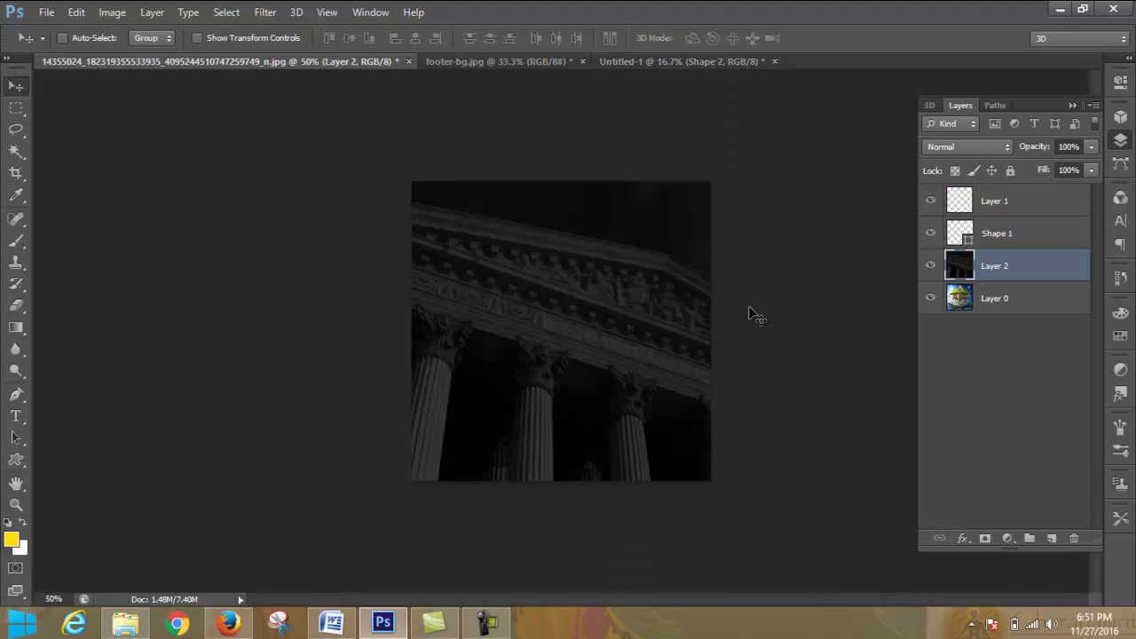
{"action": "key", "text": "ctrl+Tab"}
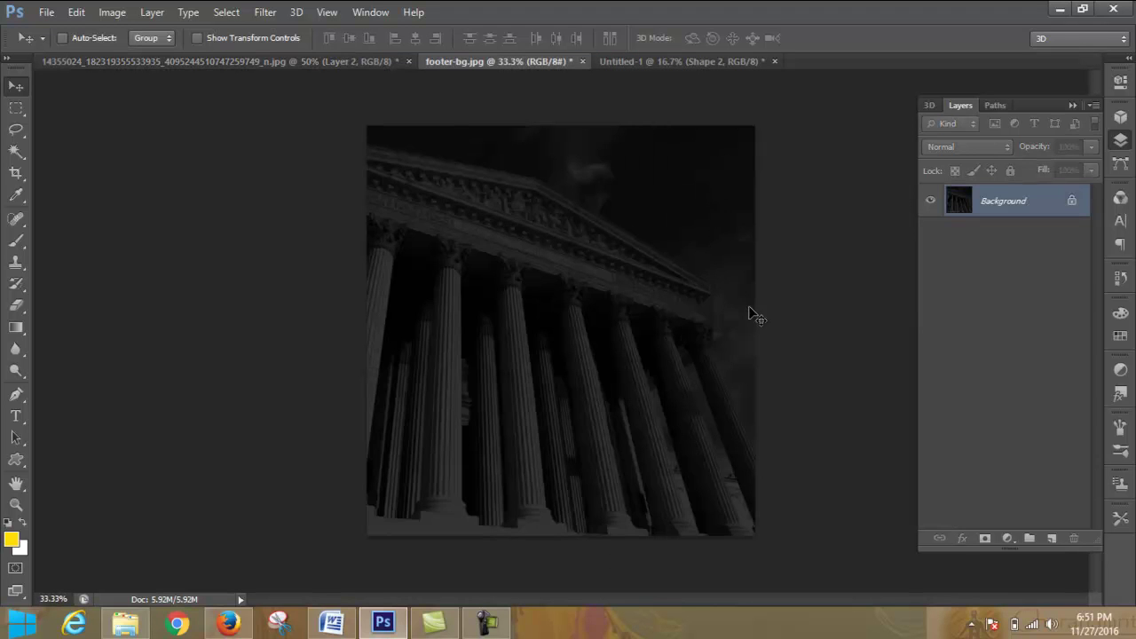
{"action": "key", "text": "ctrl+Tab"}
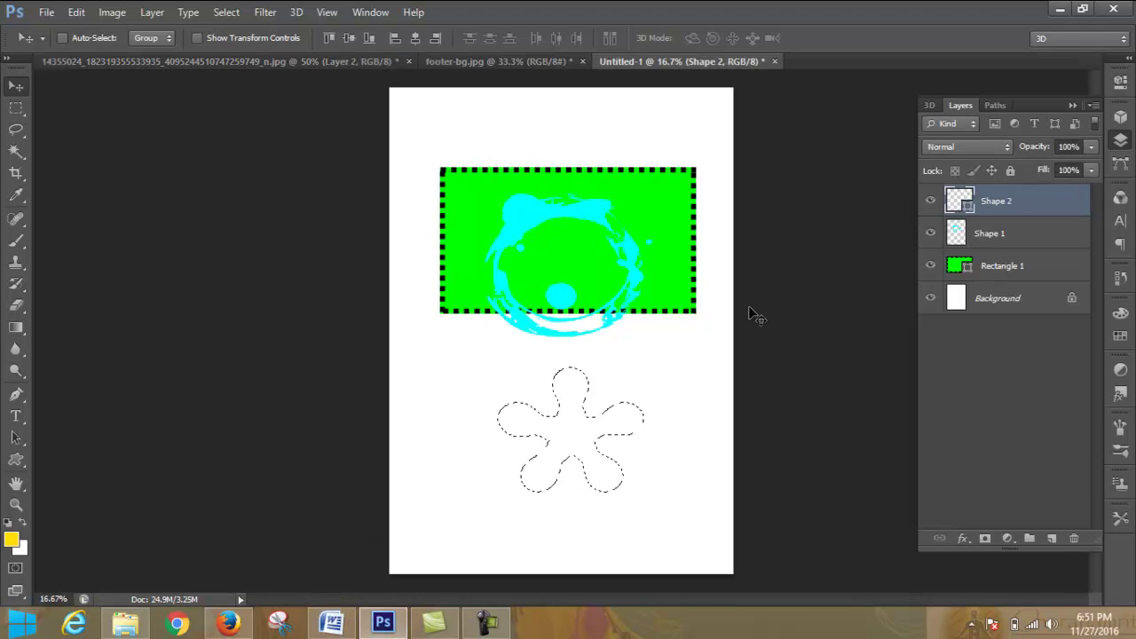
{"action": "key", "text": "ctrl+Tab"}
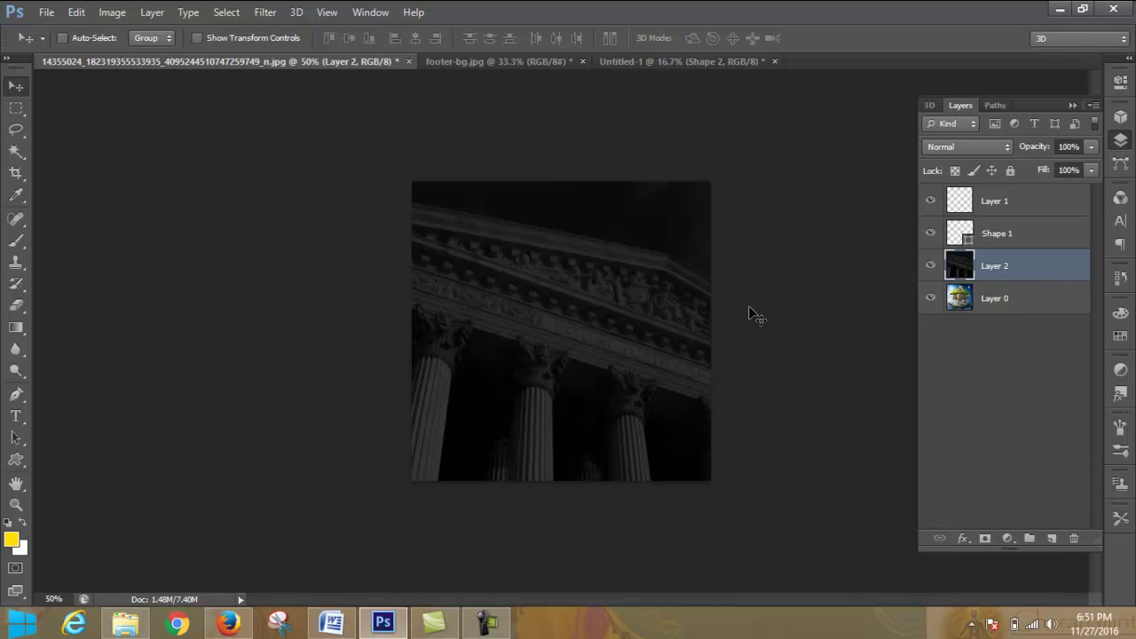
{"action": "key", "text": "ctrl+Tab"}
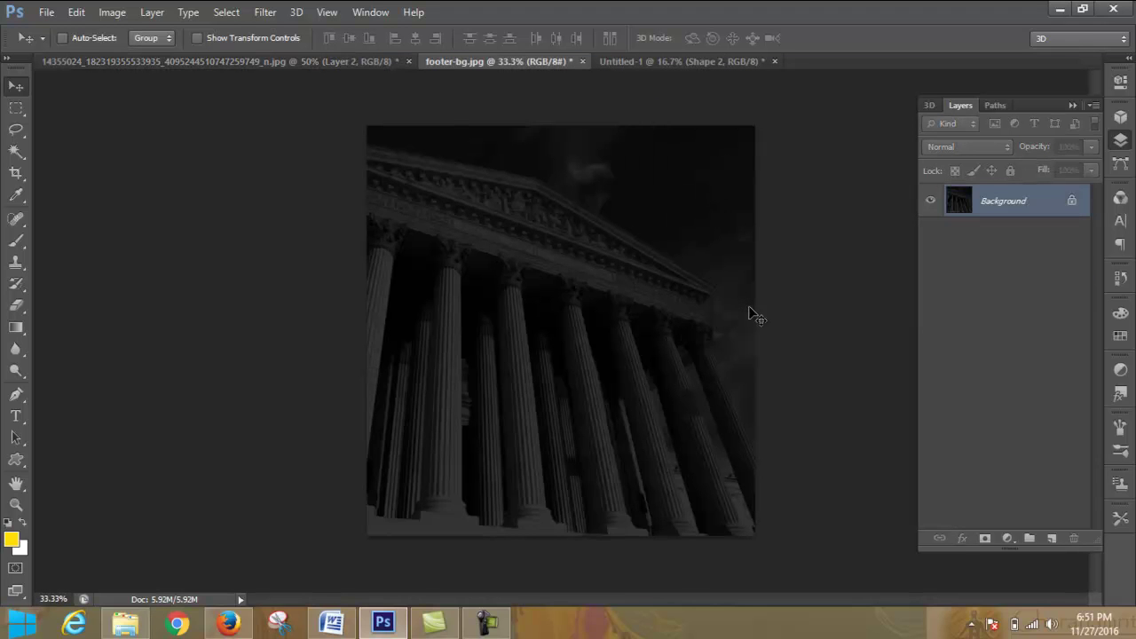
{"action": "key", "text": "ctrl+Tab"}
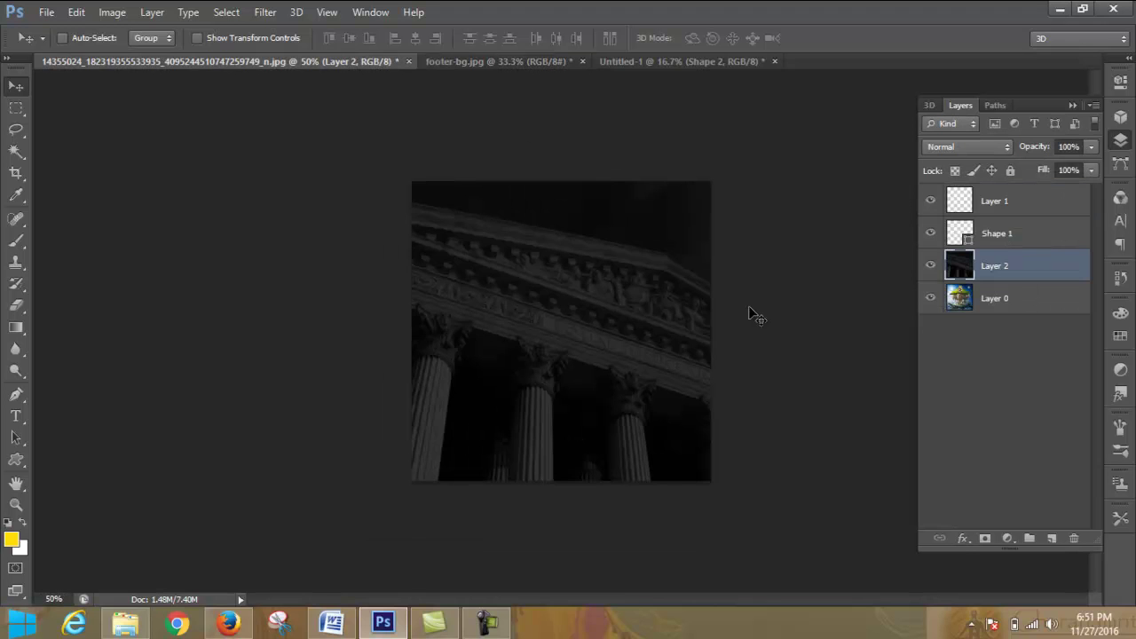
Step: Switch back and forth between the open documents in both directions, ending on footer-bg.jpg
{"action": "key", "text": "ctrl+shift+Tab"}
{"action": "key", "text": "ctrl+shift+Tab"}
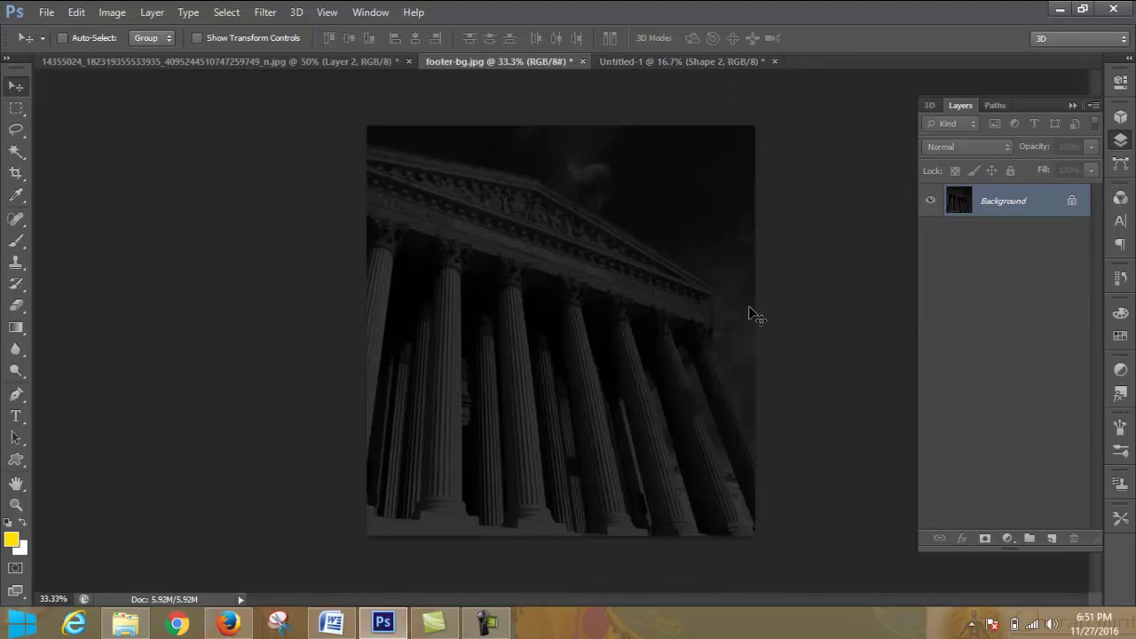
{"action": "key", "text": "ctrl+shift+Tab"}
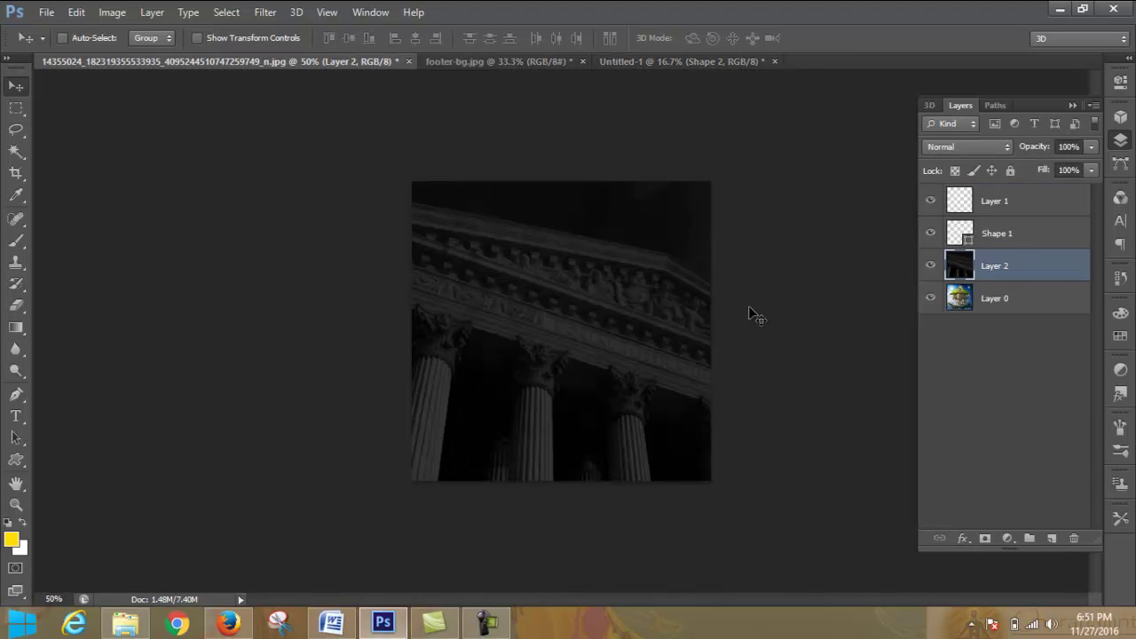
{"action": "key", "text": "ctrl+Tab"}
{"action": "key", "text": "ctrl+Tab"}
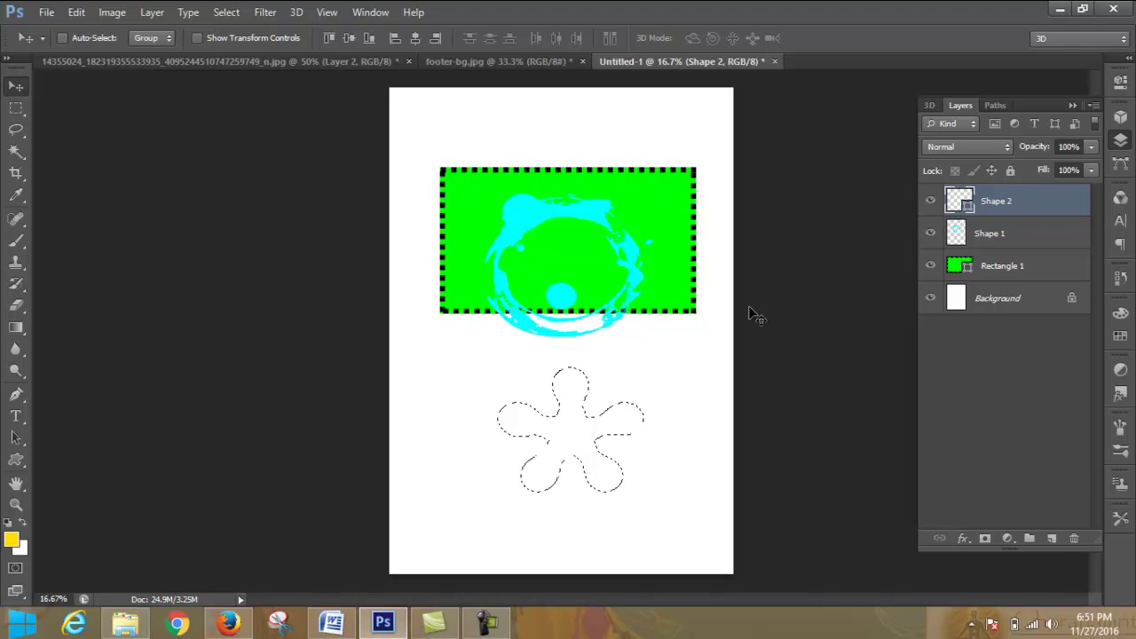
{"action": "key", "text": "ctrl+shift+Tab"}
{"action": "key", "text": "ctrl+shift+Tab"}
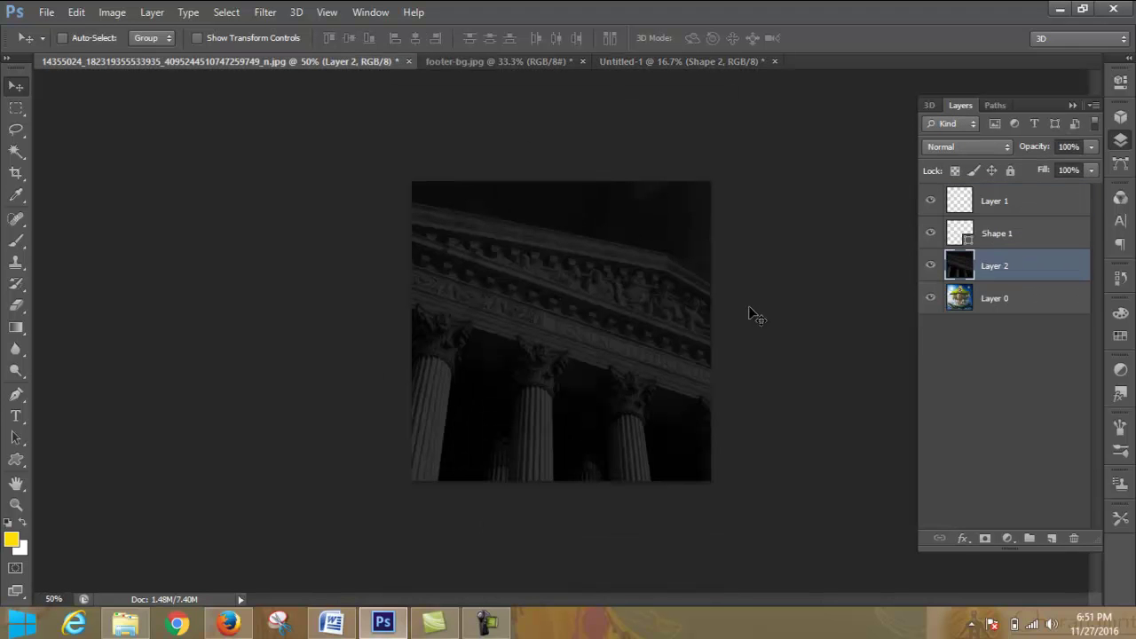
{"action": "key", "text": "ctrl+shift+Tab"}
{"action": "key", "text": "ctrl+shift+Tab"}
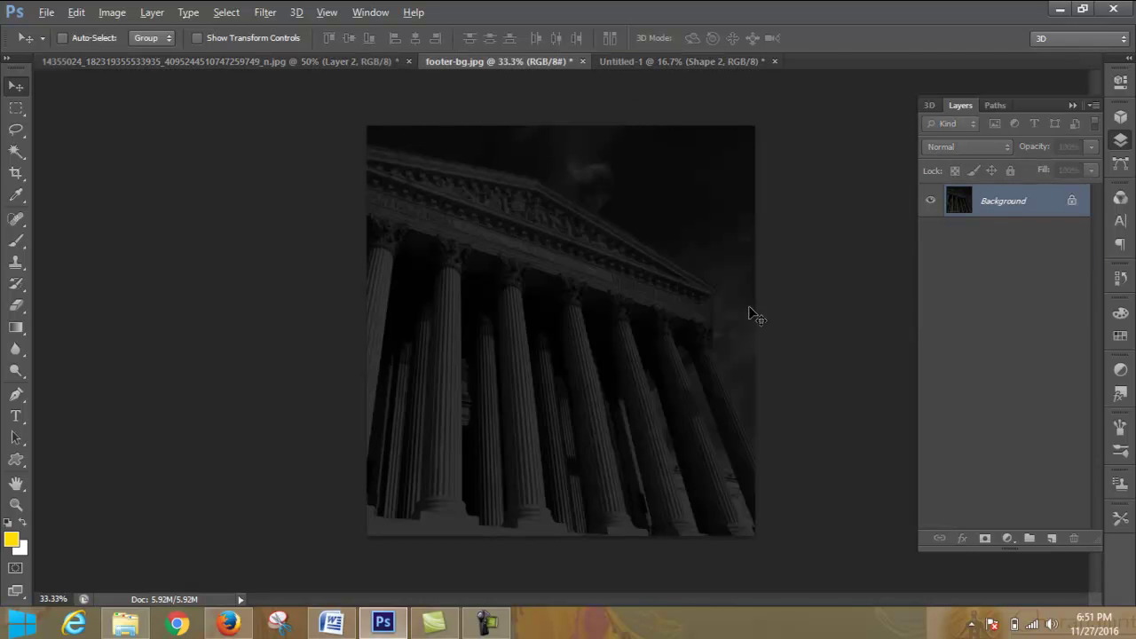
Step: Cycle through the open application windows and return to Photoshop
{"action": "key", "text": "alt+Tab"}
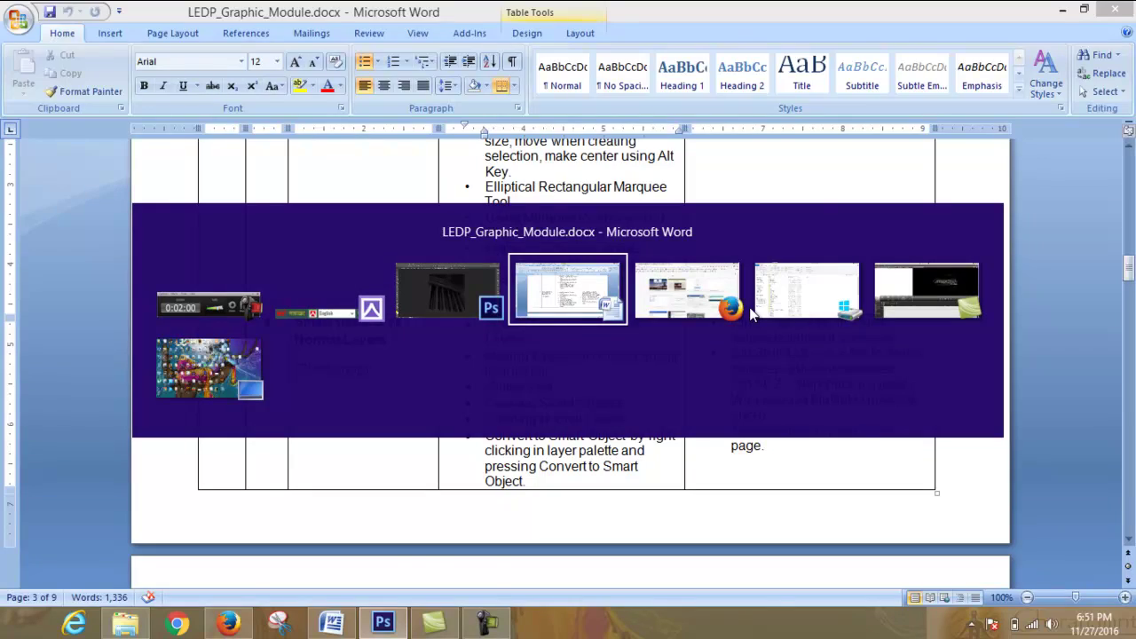
{"action": "key", "text": "alt+Tab"}
{"action": "key", "text": "alt+Tab"}
{"action": "key", "text": "alt+Tab"}
{"action": "key", "text": "alt+Tab"}
{"action": "key", "text": "alt+Tab"}
{"action": "key", "text": "alt+Tab"}
{"action": "key", "text": "alt+Tab"}
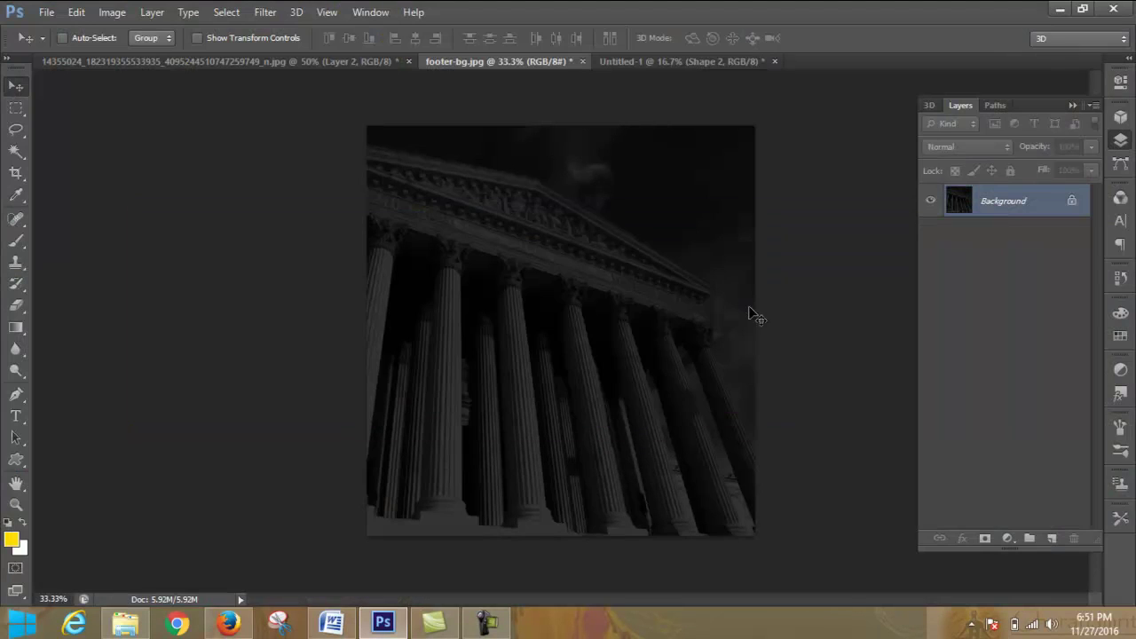
Step: Cycle backward through the open documents to view each canvas, and bring footer-bg.jpg to the front
{"action": "key", "text": "ctrl+shift+Tab"}
{"action": "key", "text": "ctrl+shift+Tab"}
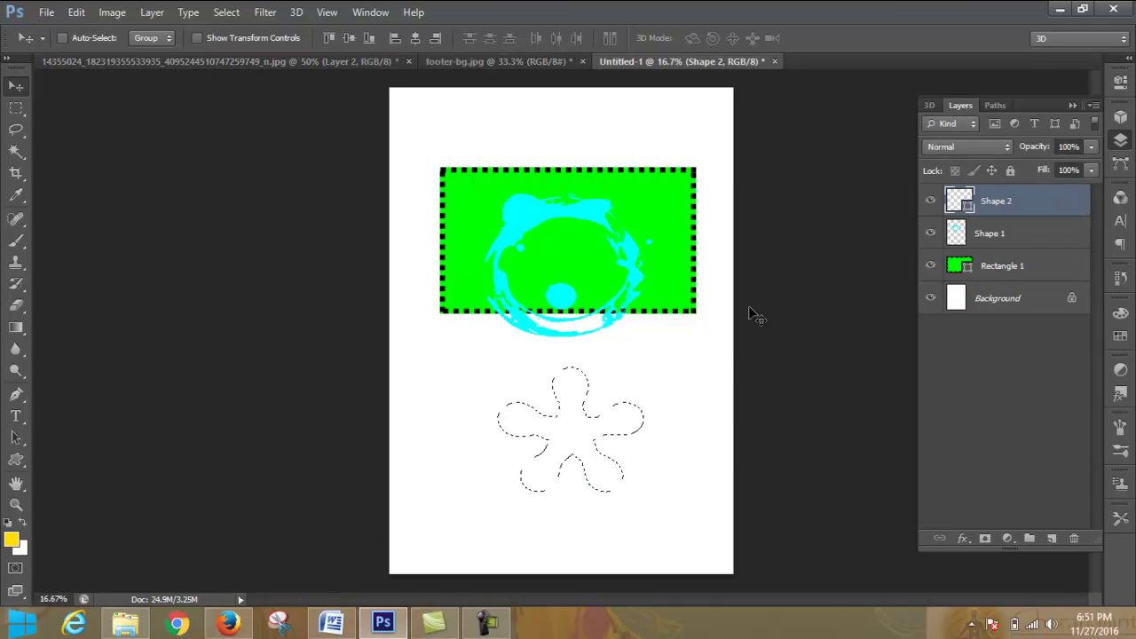
{"action": "key", "text": "ctrl+shift+Tab"}
{"action": "key", "text": "ctrl+shift+Tab"}
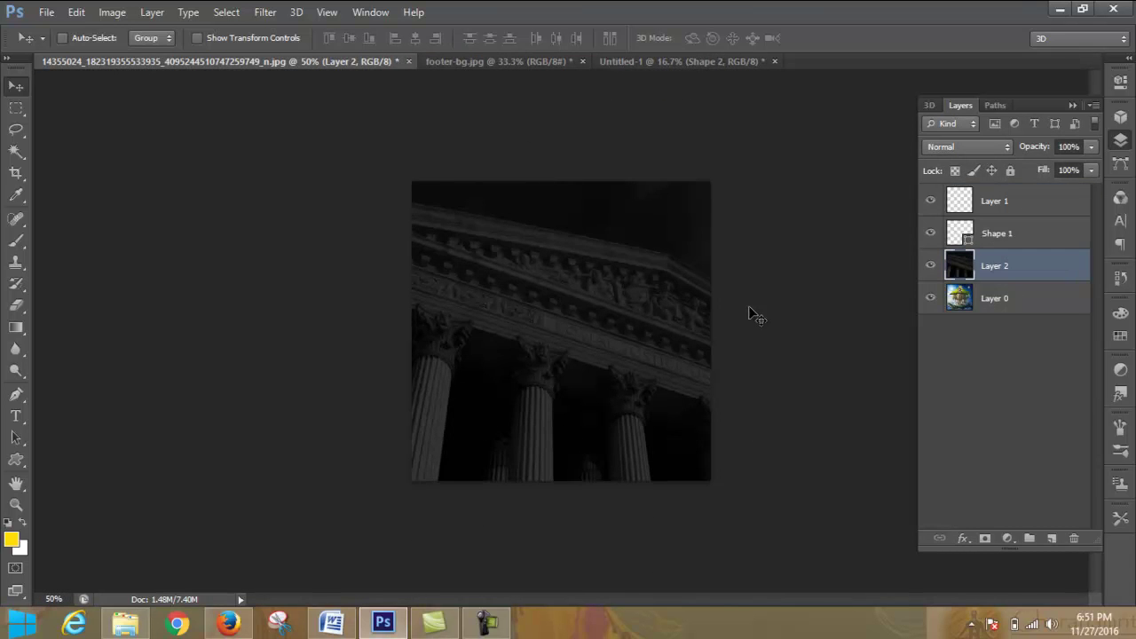
{"action": "key", "text": "ctrl+shift+Tab"}
{"action": "key", "text": "ctrl+shift+Tab"}
{"action": "key", "text": "ctrl+shift+Tab"}
{"action": "key", "text": "ctrl+shift+Tab"}
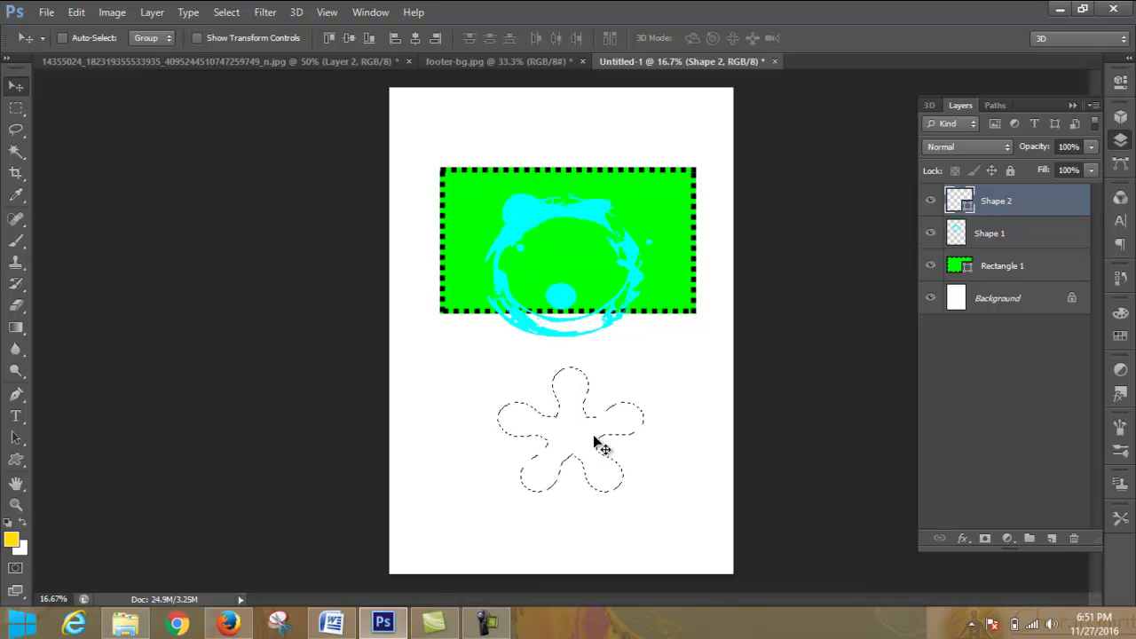
{"action": "left_click", "coordinate": [506, 56]}
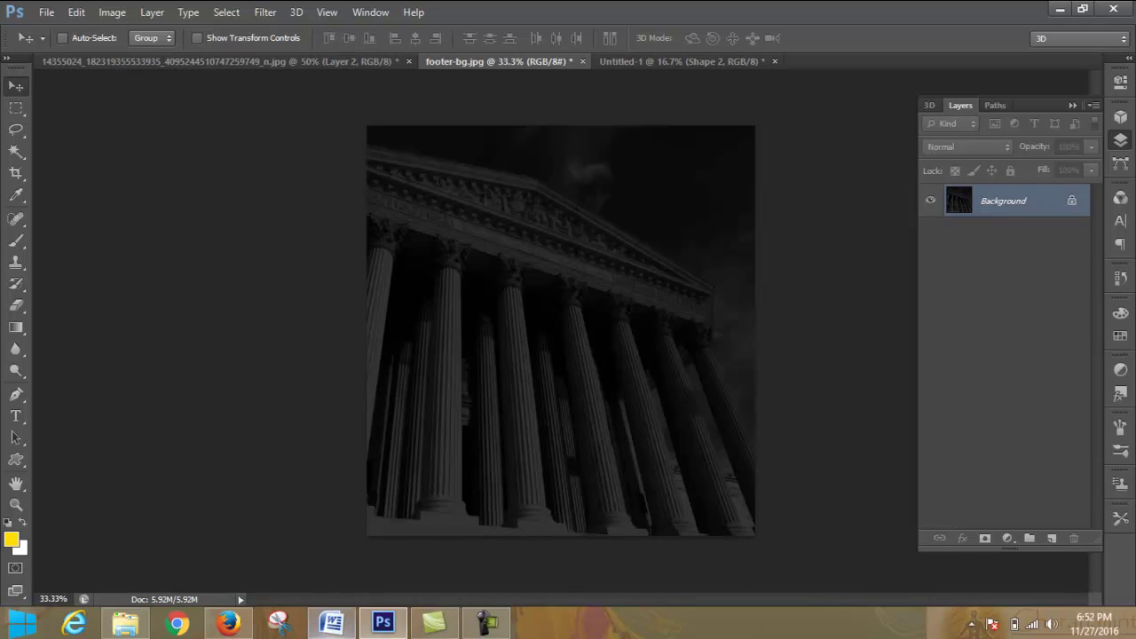
Step: Highlight the "Step Back in History" shortcut in lesson 4 of the Word module, clear the highlight, and return to Photoshop
{"action": "left_click", "coordinate": [332, 624]}
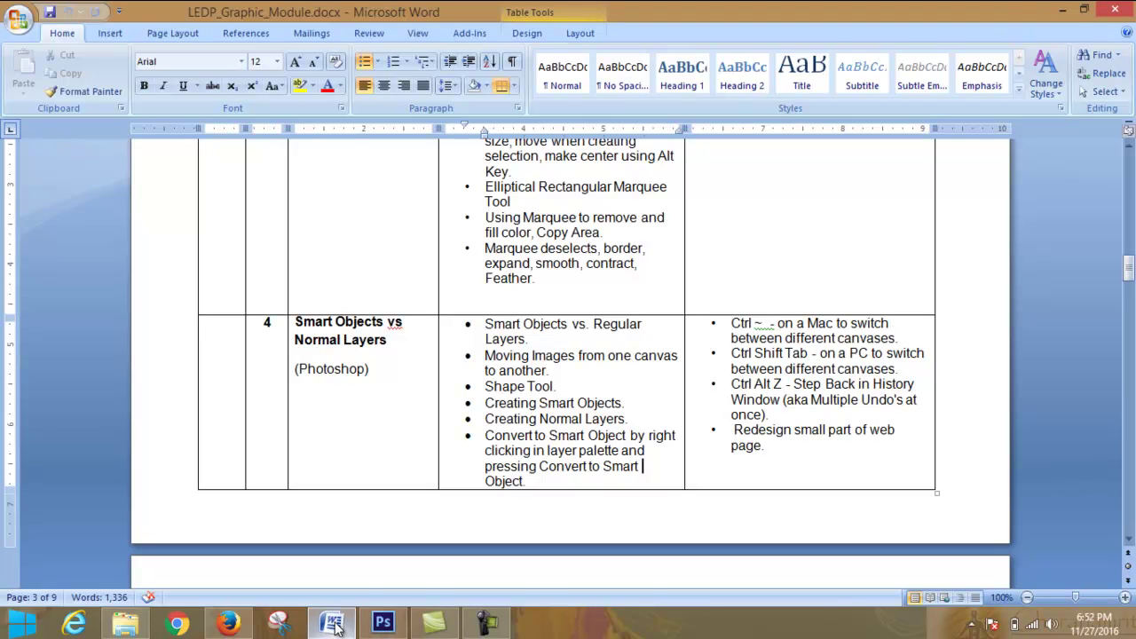
{"action": "left_click_drag", "start_coordinate": [730, 384], "coordinate": [807, 416]}
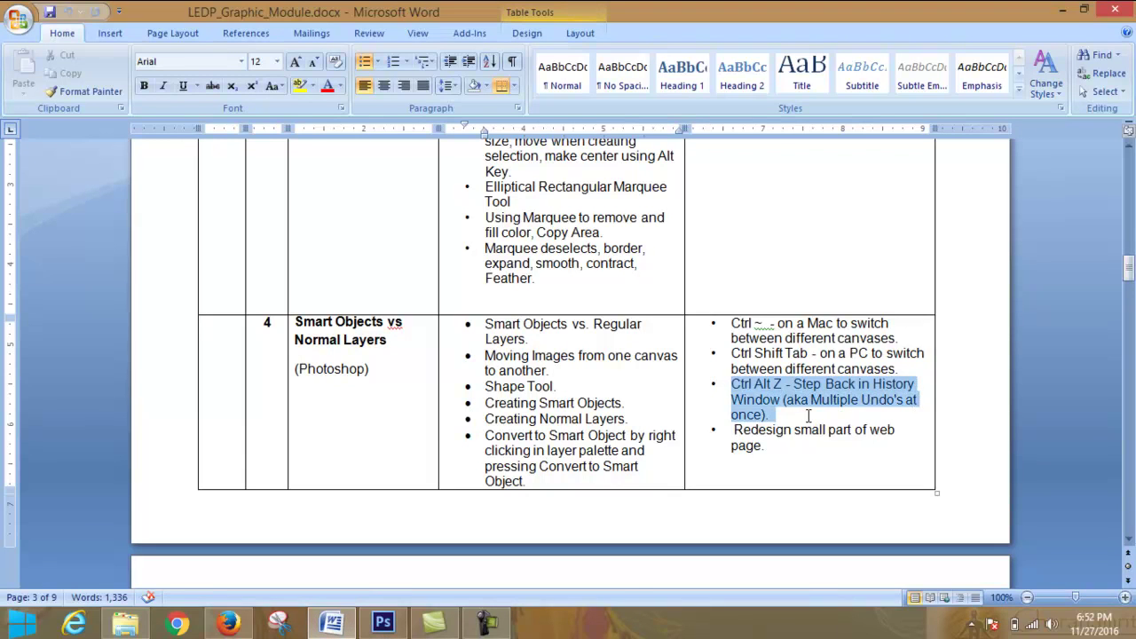
{"action": "left_click", "coordinate": [846, 423]}
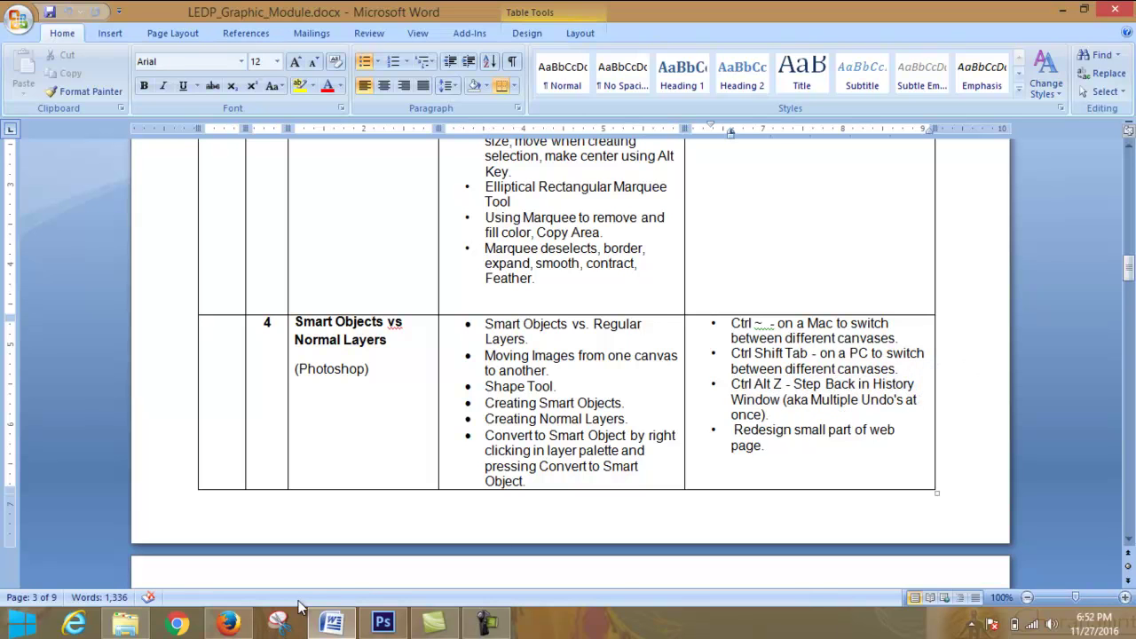
{"action": "left_click", "coordinate": [229, 625]}
{"action": "left_click", "coordinate": [384, 626]}
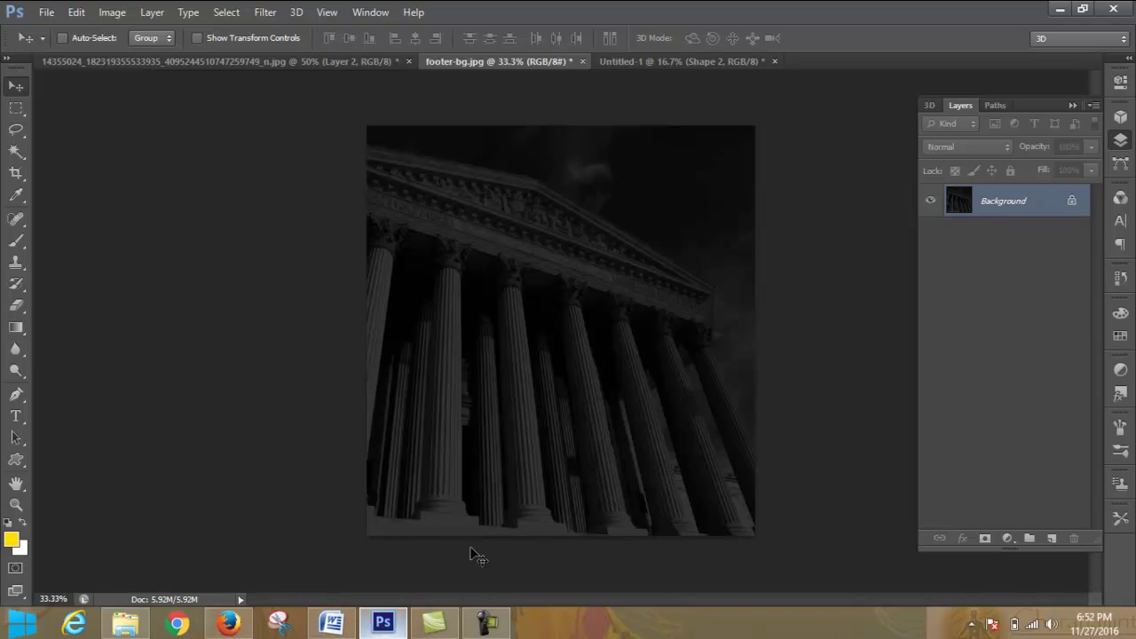
Step: Show the history of footer-bg.jpg, restore its Set Shape Layer Stroke state, and undo the stroke
{"action": "left_click", "coordinate": [1123, 282]}
{"action": "scroll", "coordinate": [1104, 371], "scroll_direction": "up", "scroll_amount": 1}
{"action": "scroll", "coordinate": [1093, 344], "scroll_direction": "down", "scroll_amount": 1}
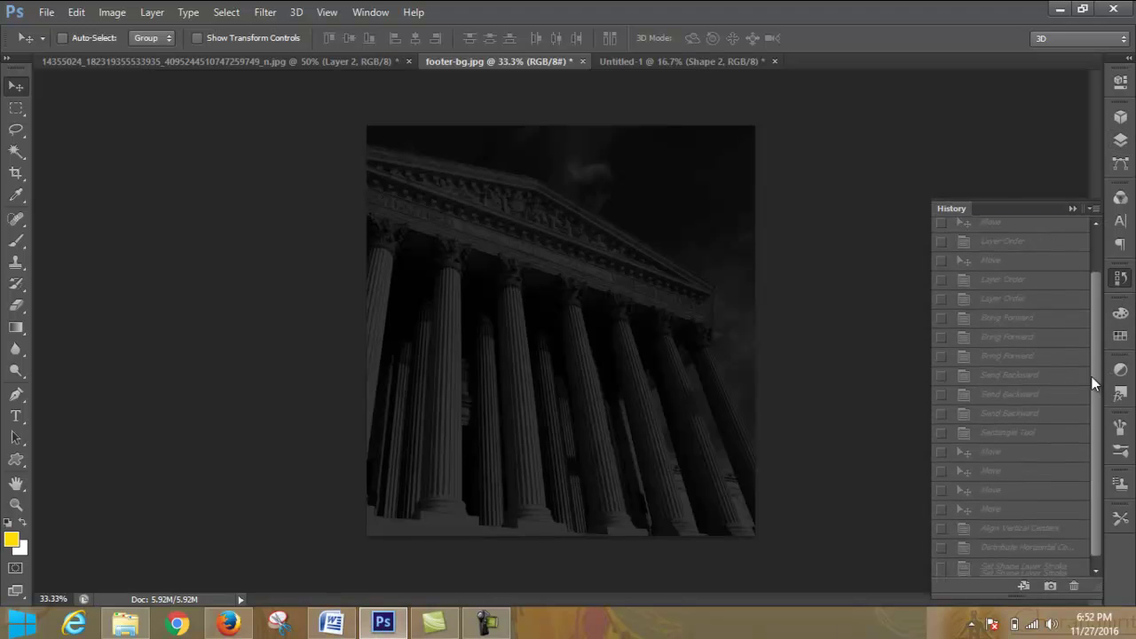
{"action": "left_click", "coordinate": [1023, 566]}
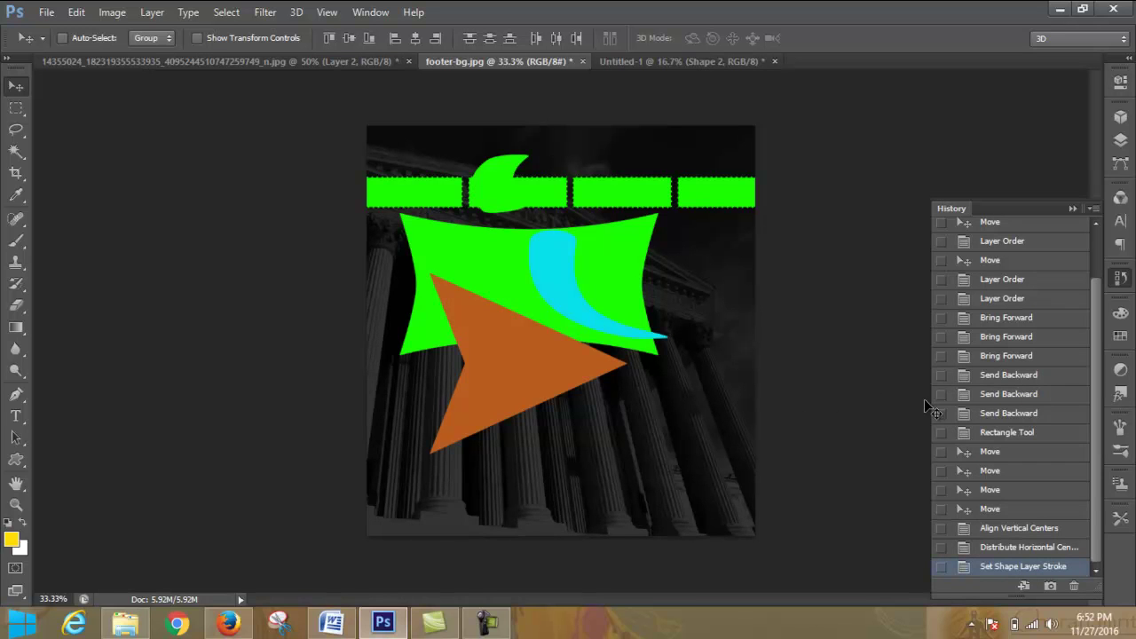
{"action": "key", "text": "ctrl+z"}
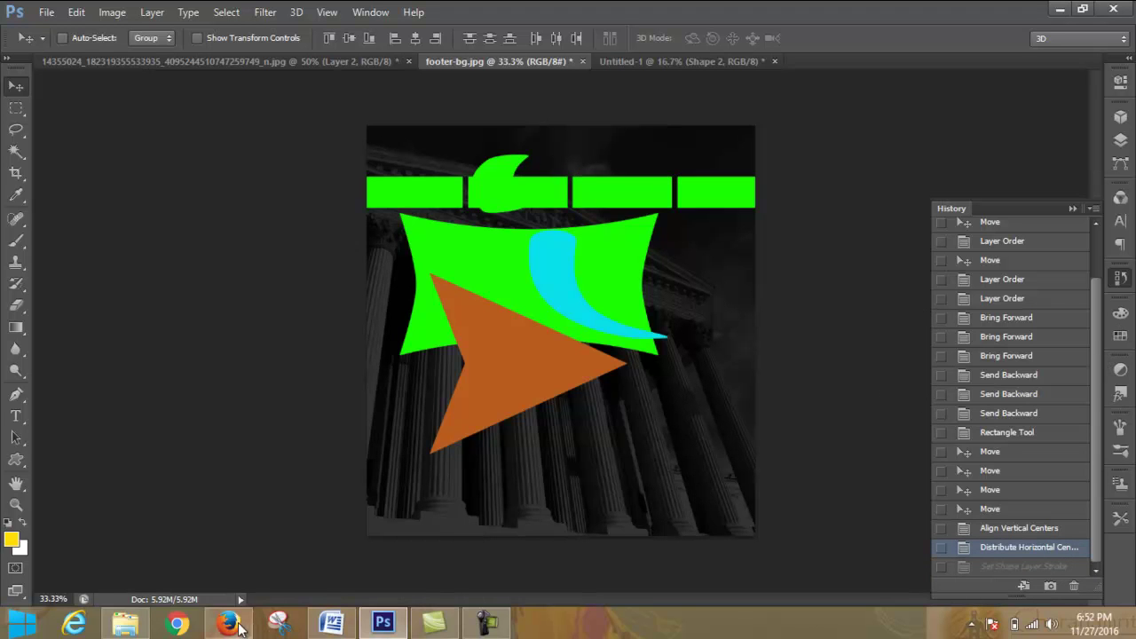
Step: Check the history shortcut in Word, reapply and undo Set Shape Layer Stroke in Photoshop, and revert footer-bg.jpg to its opened state
{"action": "left_click", "coordinate": [331, 624]}
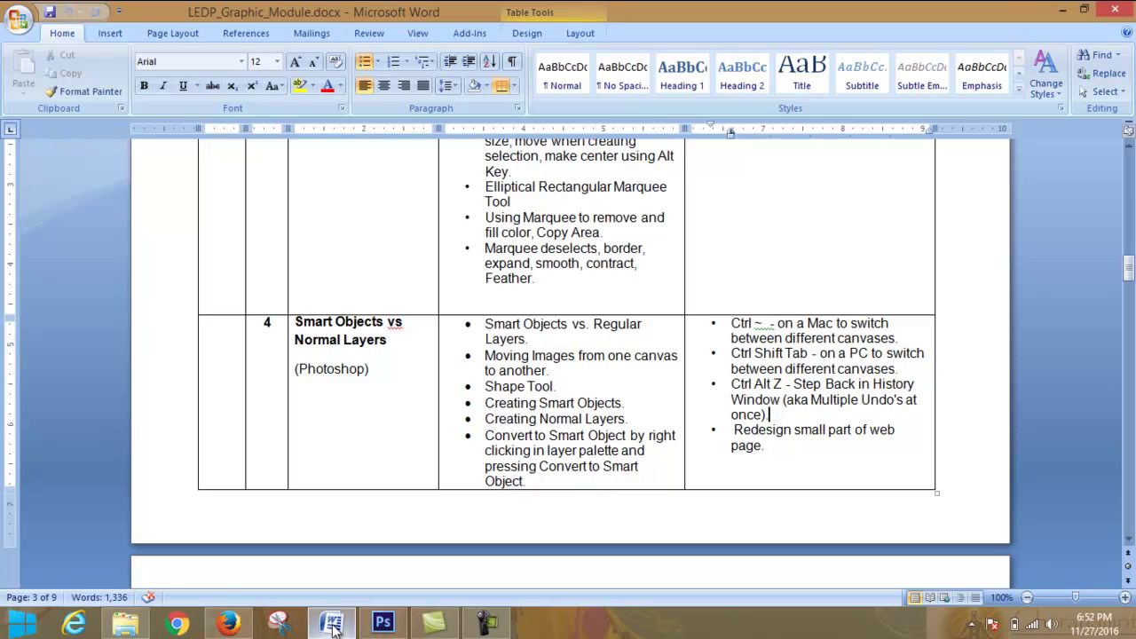
{"action": "left_click", "coordinate": [331, 624]}
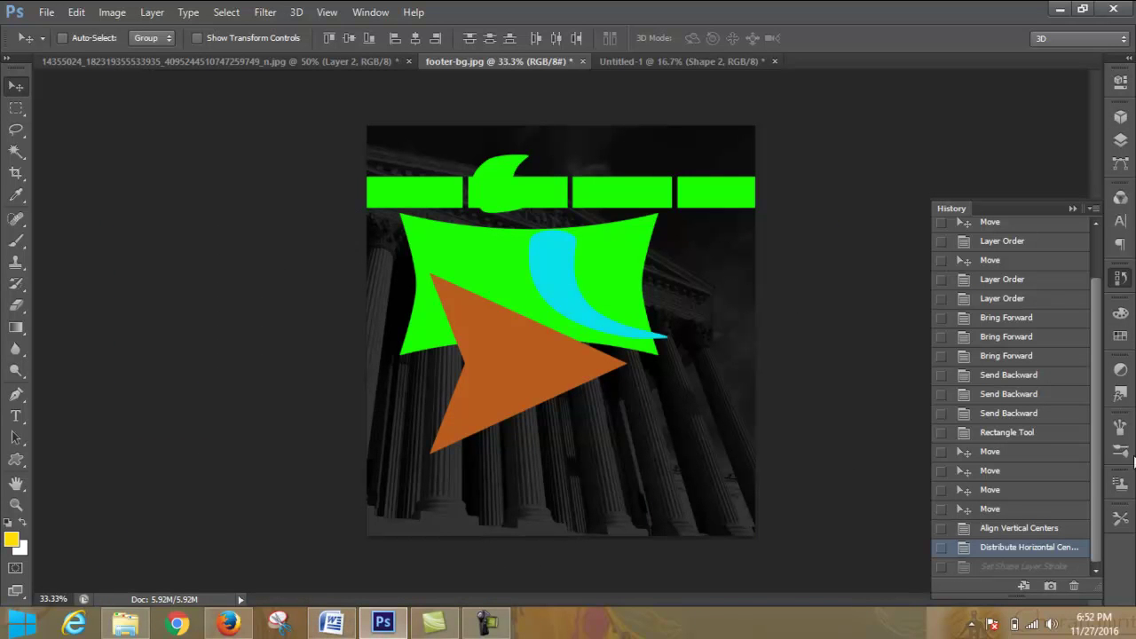
{"action": "left_click", "coordinate": [1040, 568]}
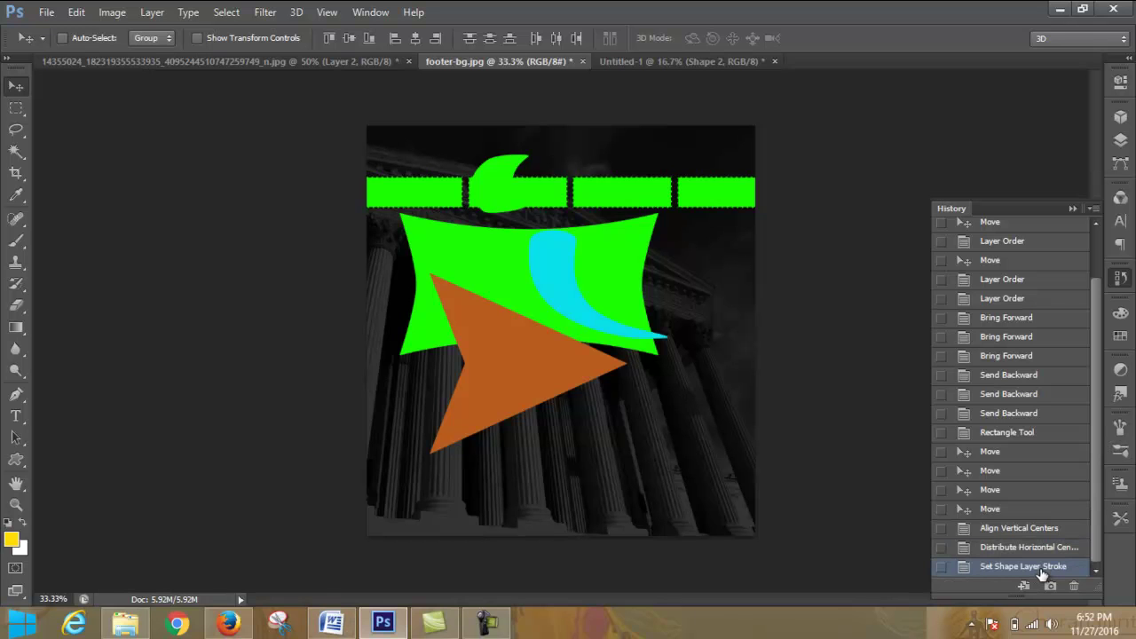
{"action": "key", "text": "ctrl+z"}
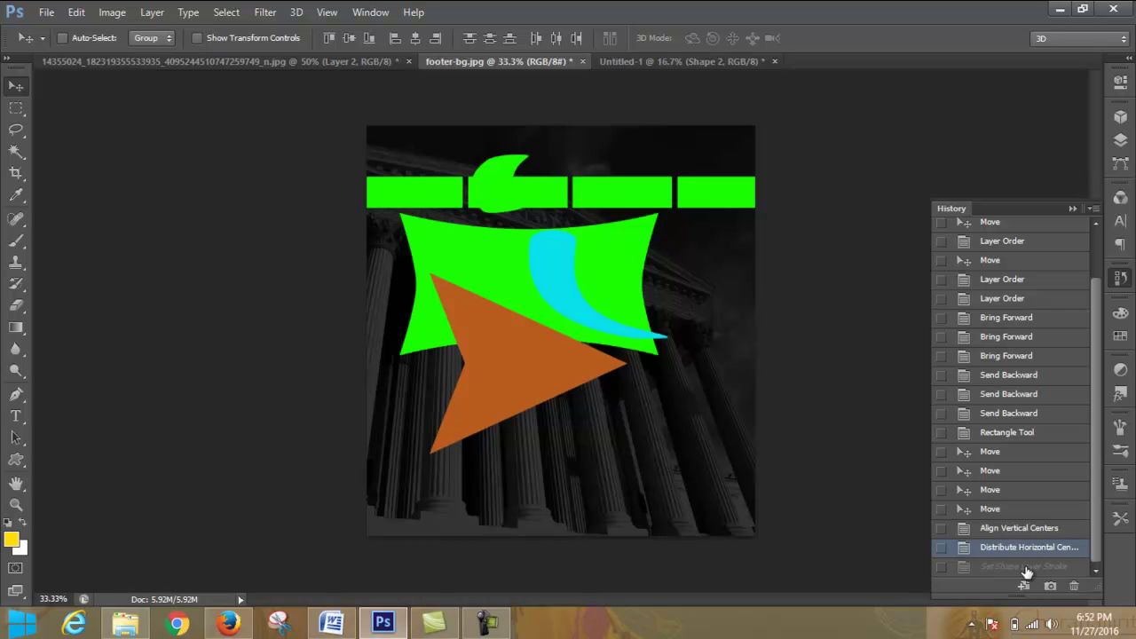
{"action": "key", "text": "F12"}
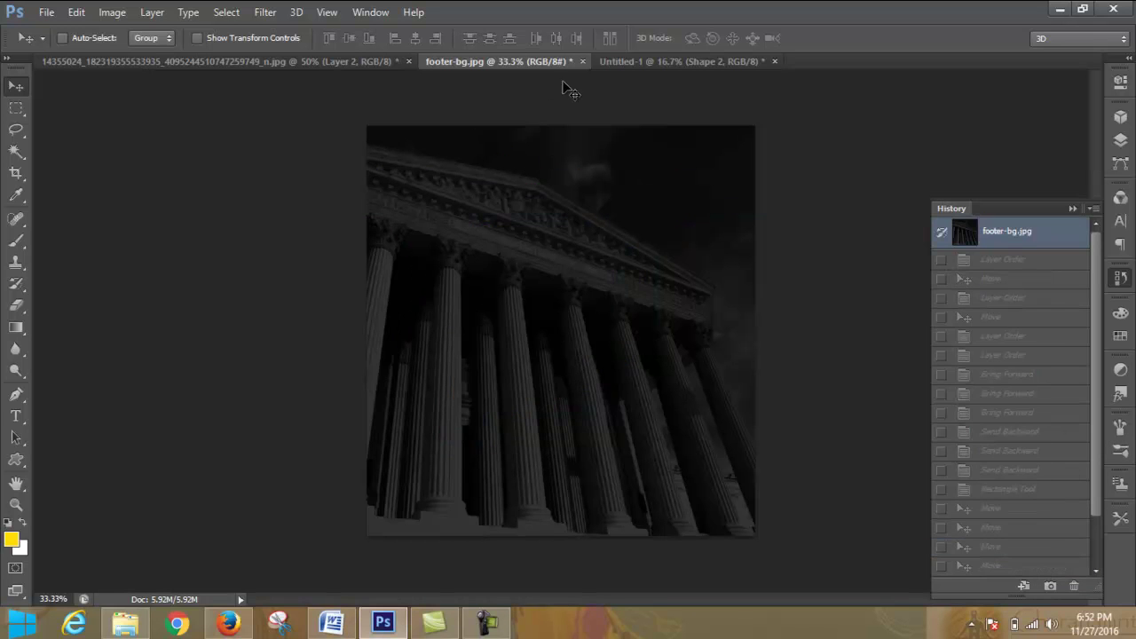
Step: In the elephant document's history, undo the last Layer Order change and restore that state
{"action": "left_click", "coordinate": [310, 61]}
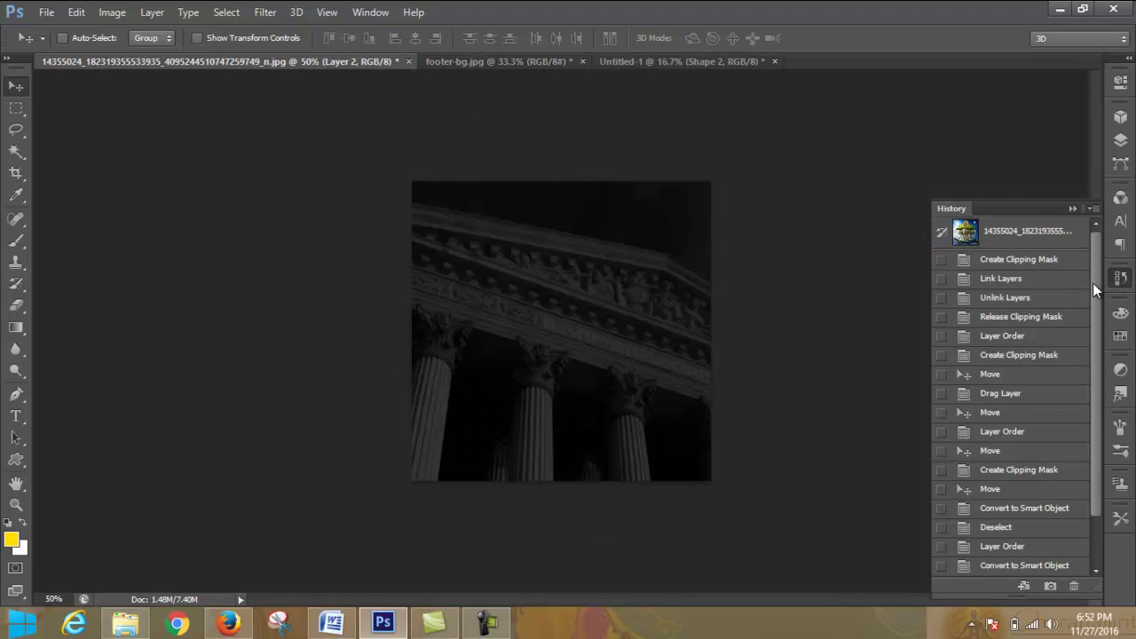
{"action": "left_click_drag", "start_coordinate": [1094, 282], "coordinate": [1098, 372]}
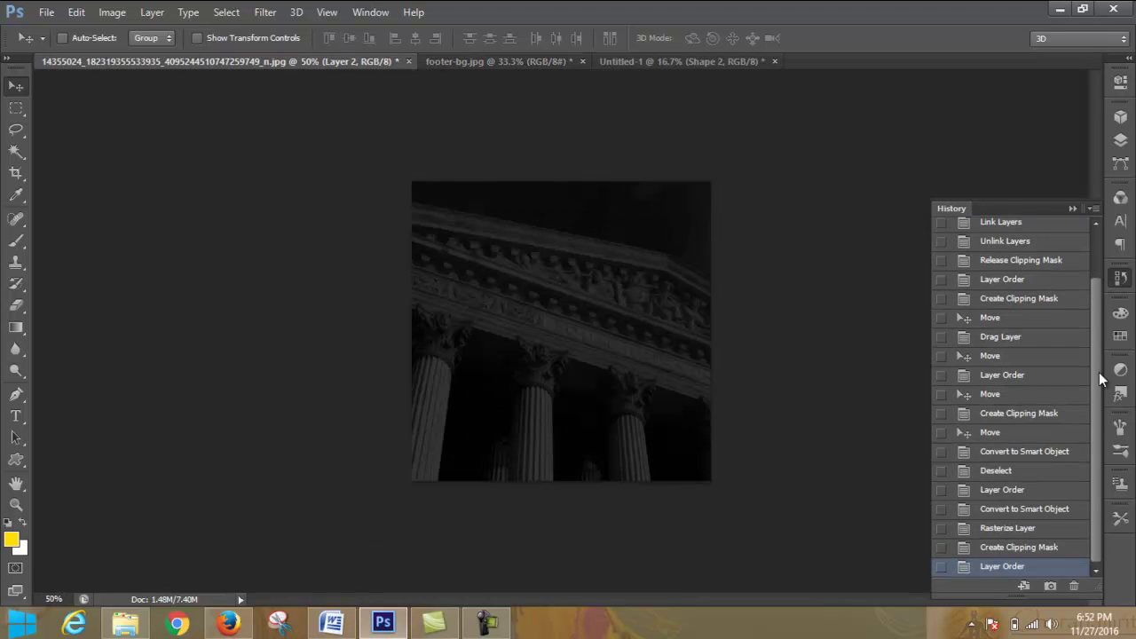
{"action": "left_click", "coordinate": [1033, 567]}
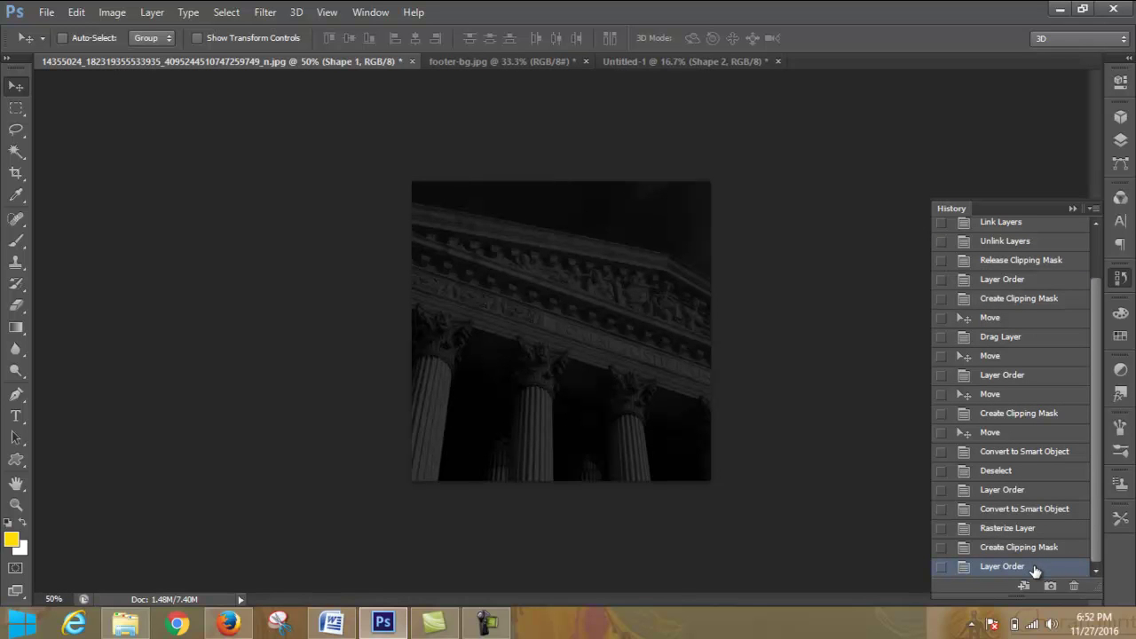
{"action": "key", "text": "ctrl+z"}
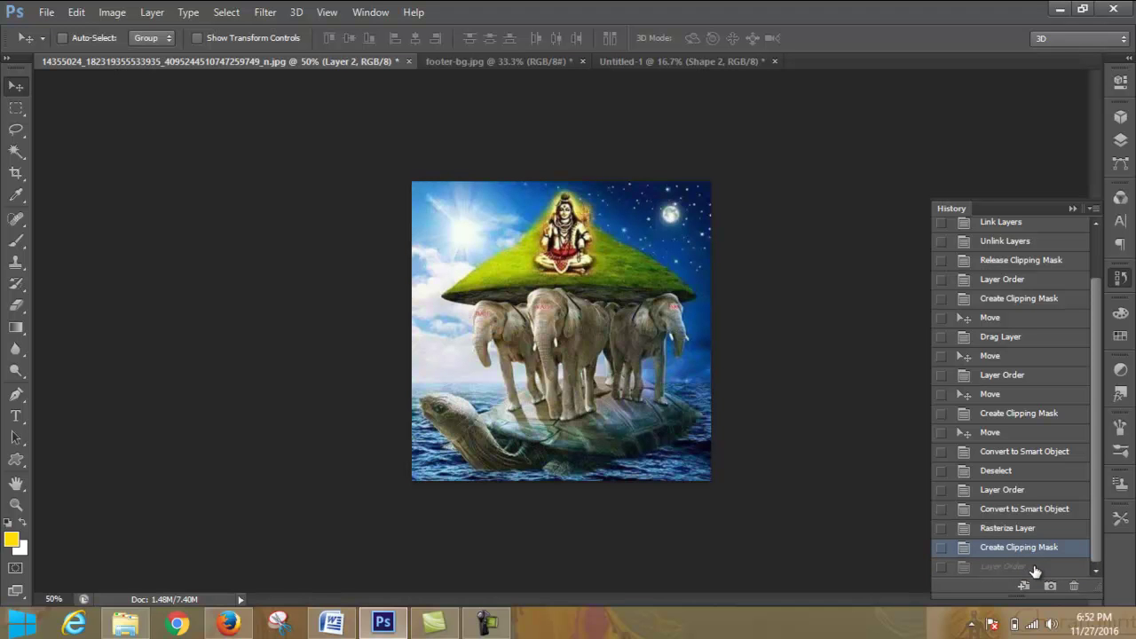
{"action": "left_click", "coordinate": [1035, 572]}
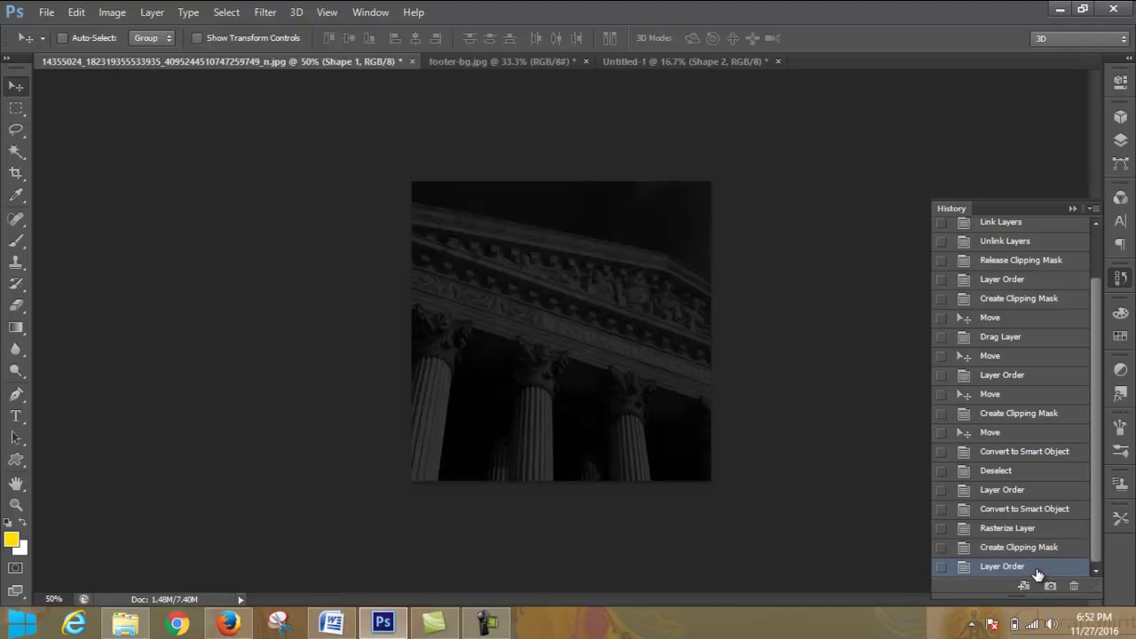
Step: Step the elephant document back to its last Create Clipping Mask state, and revert it to its opened snapshot
{"action": "left_click", "coordinate": [1047, 547]}
{"action": "left_click", "coordinate": [1045, 563]}
{"action": "left_click", "coordinate": [1048, 547]}
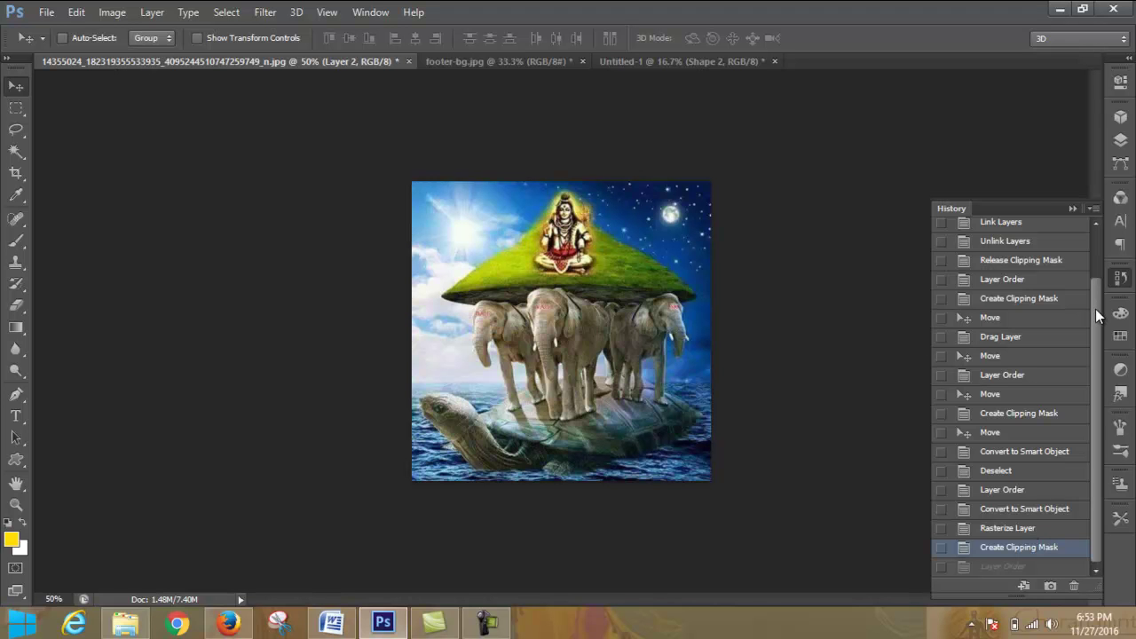
{"action": "left_click_drag", "start_coordinate": [1095, 309], "coordinate": [1090, 216]}
{"action": "left_click", "coordinate": [1009, 236]}
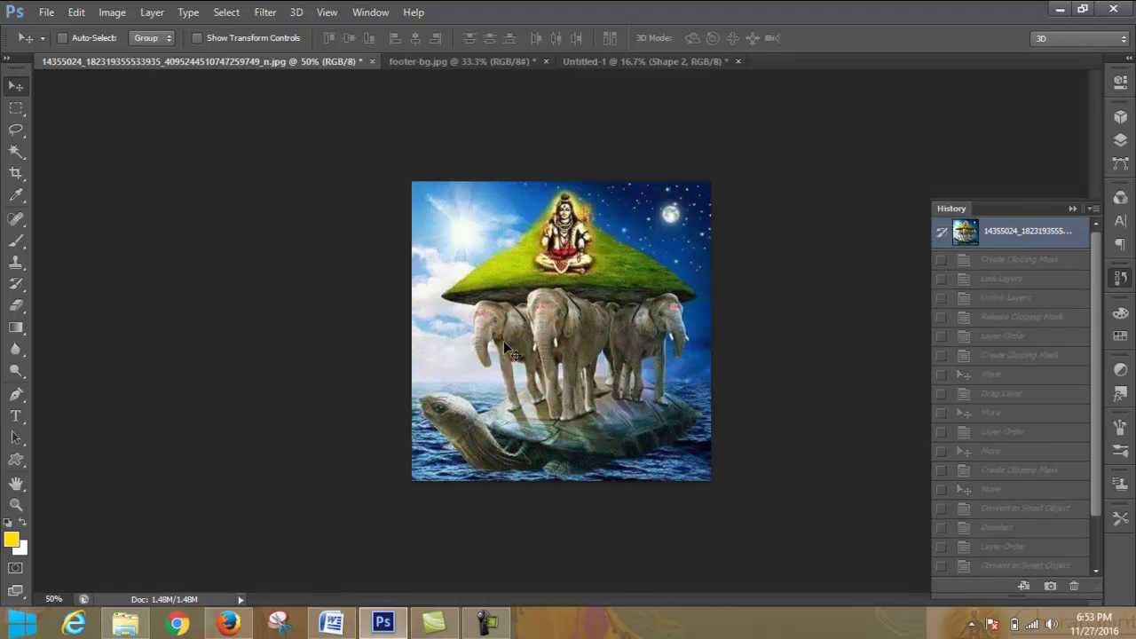
Step: Review lesson 4's shortcuts and web page redesign task in the Word module, and minimise the open windows to reach the desktop
{"action": "left_click", "coordinate": [331, 623]}
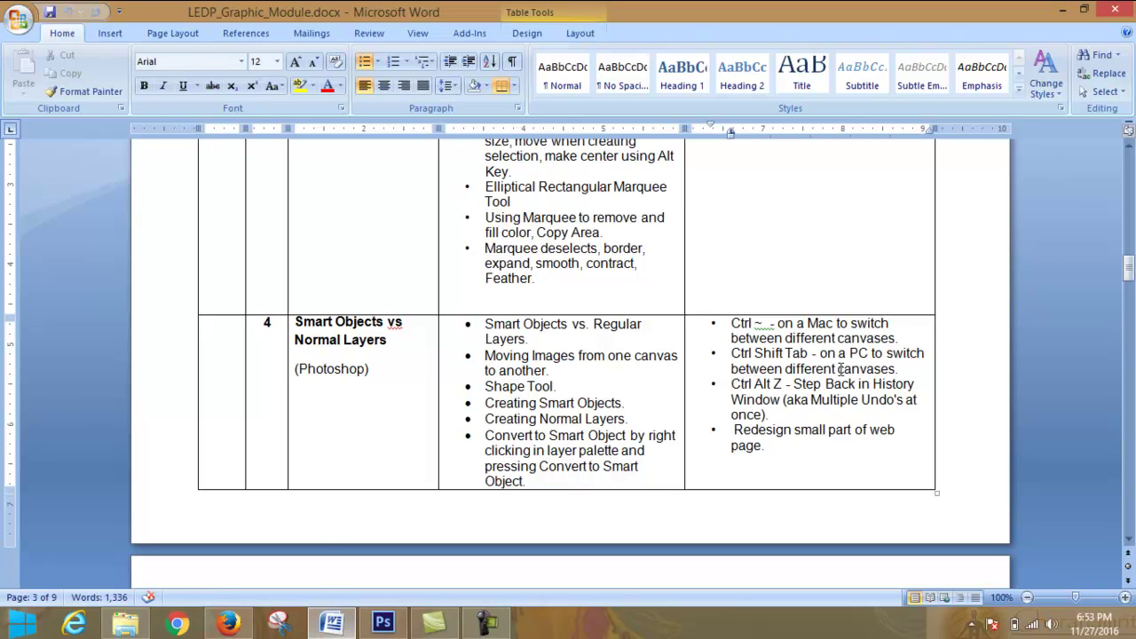
{"action": "mouse_move", "coordinate": [251, 619]}
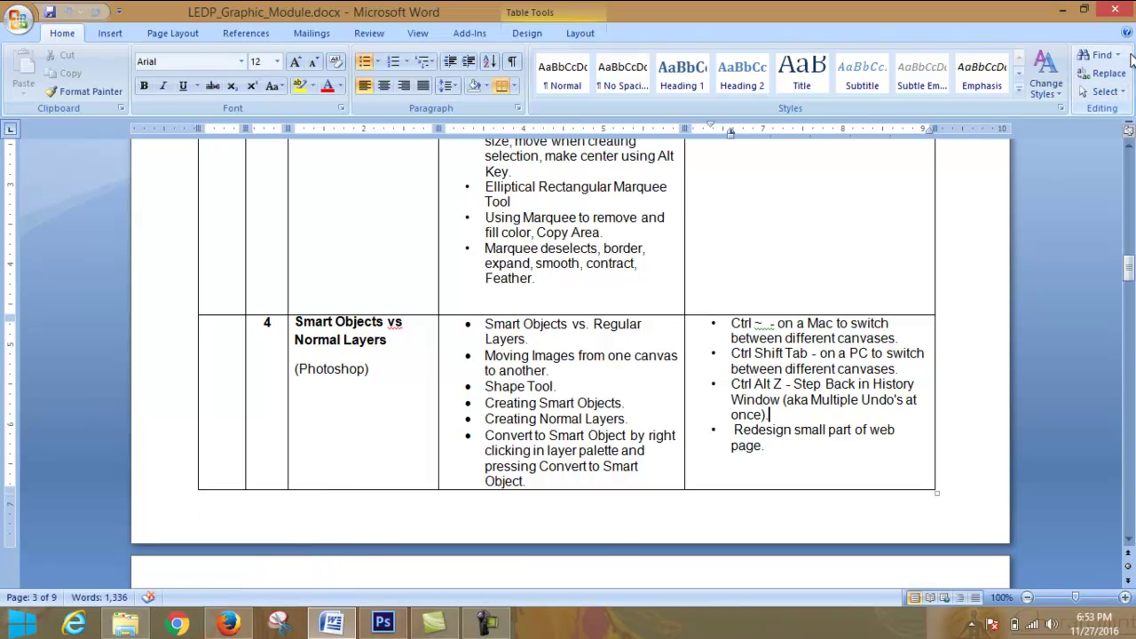
{"action": "left_click", "coordinate": [1060, 11]}
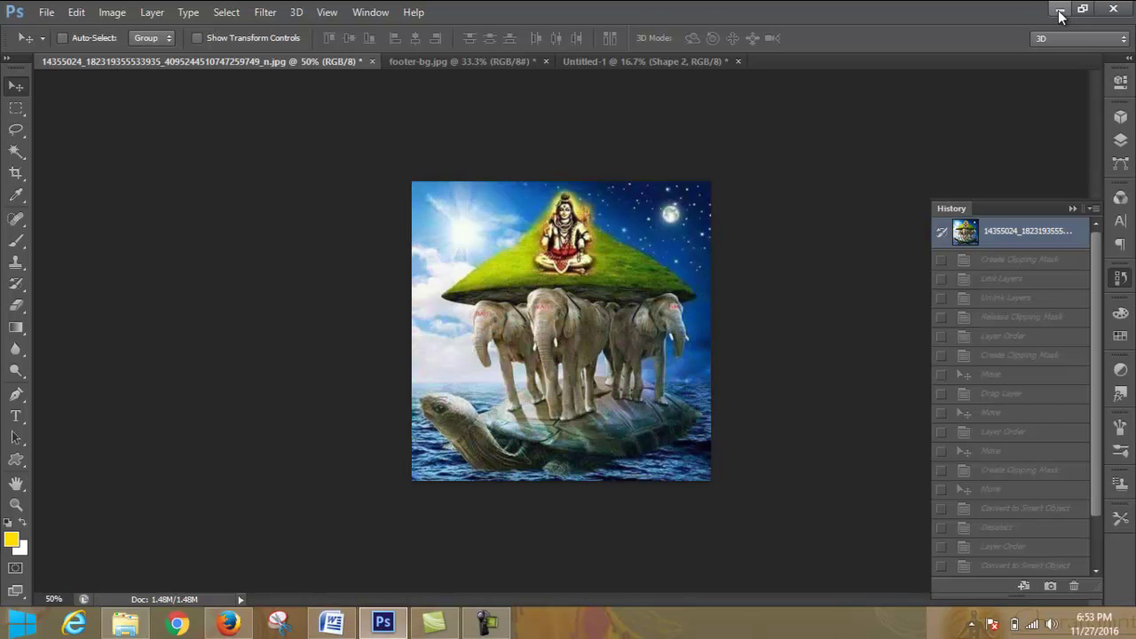
{"action": "left_click", "coordinate": [1060, 11]}
{"action": "left_click", "coordinate": [1061, 11]}
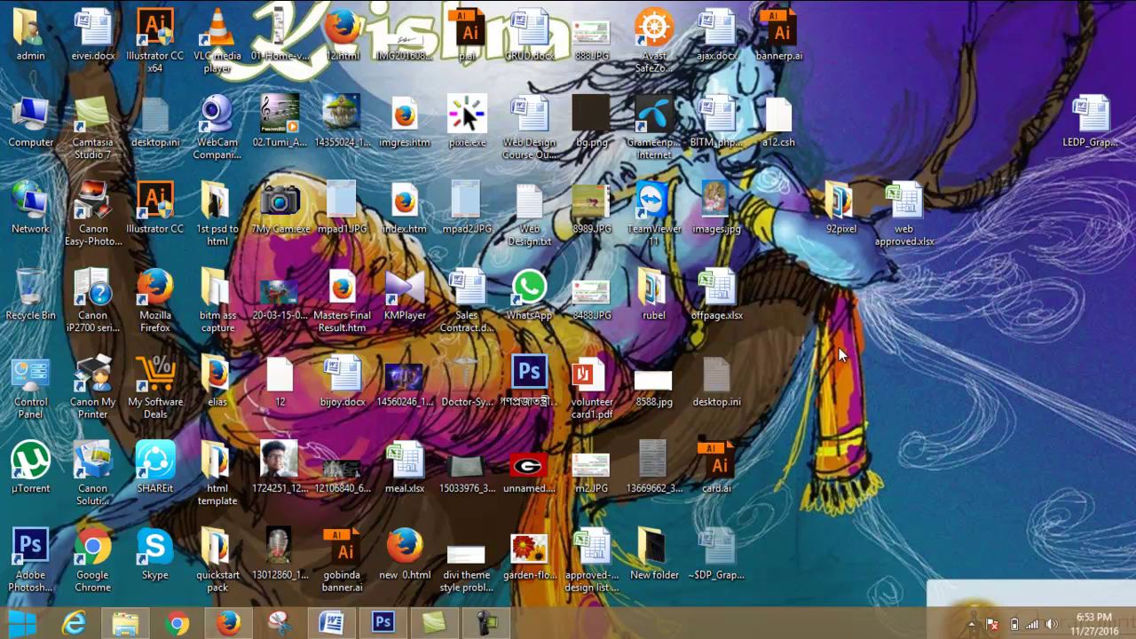
Step: Copy the "natural pic" folder from Removable Disk (G:) into New Volume (F:) and minimise the file window
{"action": "double_click", "coordinate": [27, 120]}
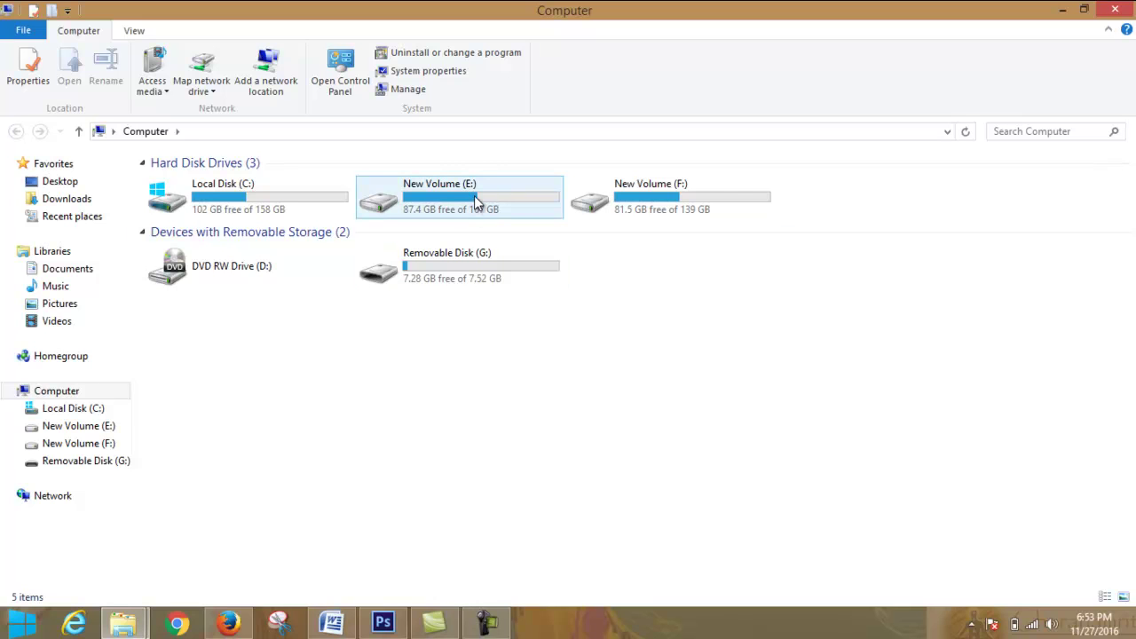
{"action": "left_click", "coordinate": [88, 461]}
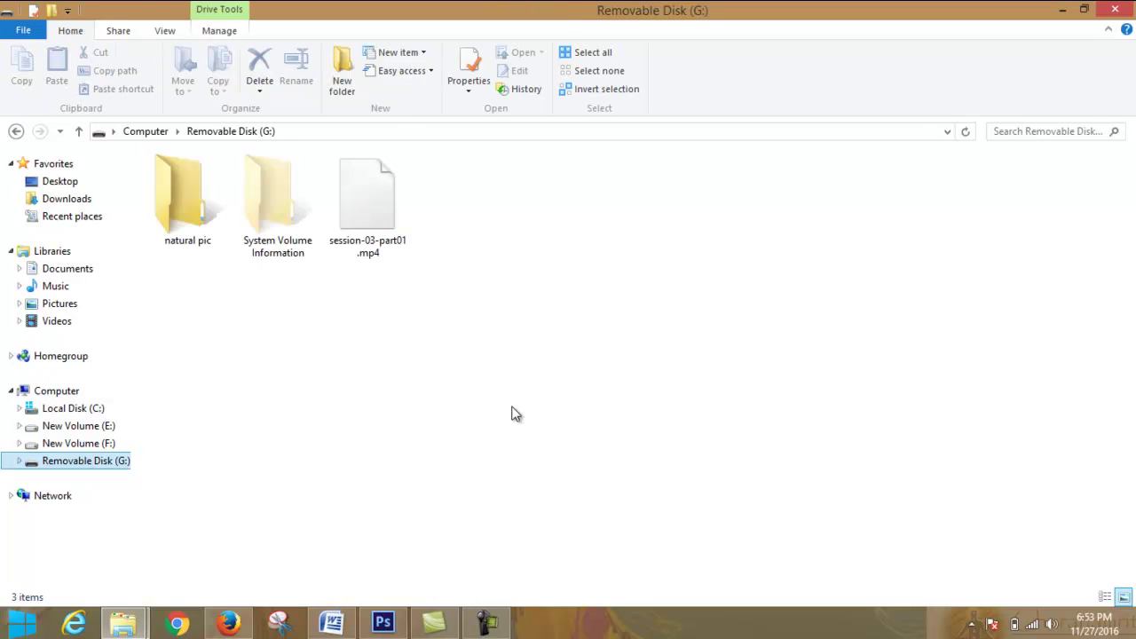
{"action": "left_click", "coordinate": [186, 235]}
{"action": "right_click", "coordinate": [186, 235]}
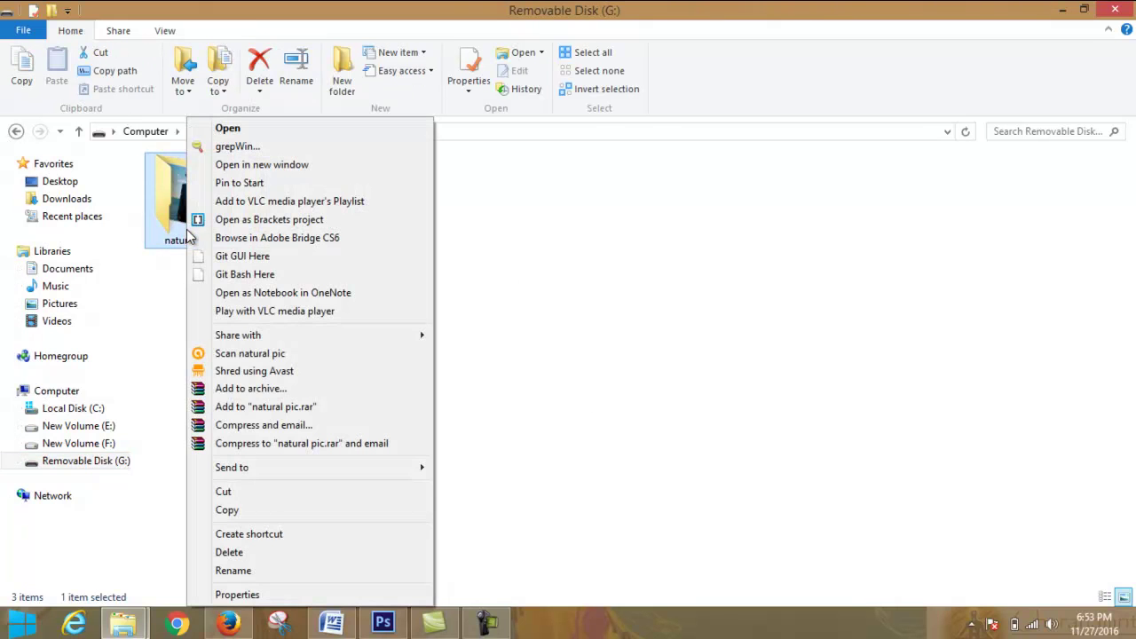
{"action": "left_click", "coordinate": [250, 508]}
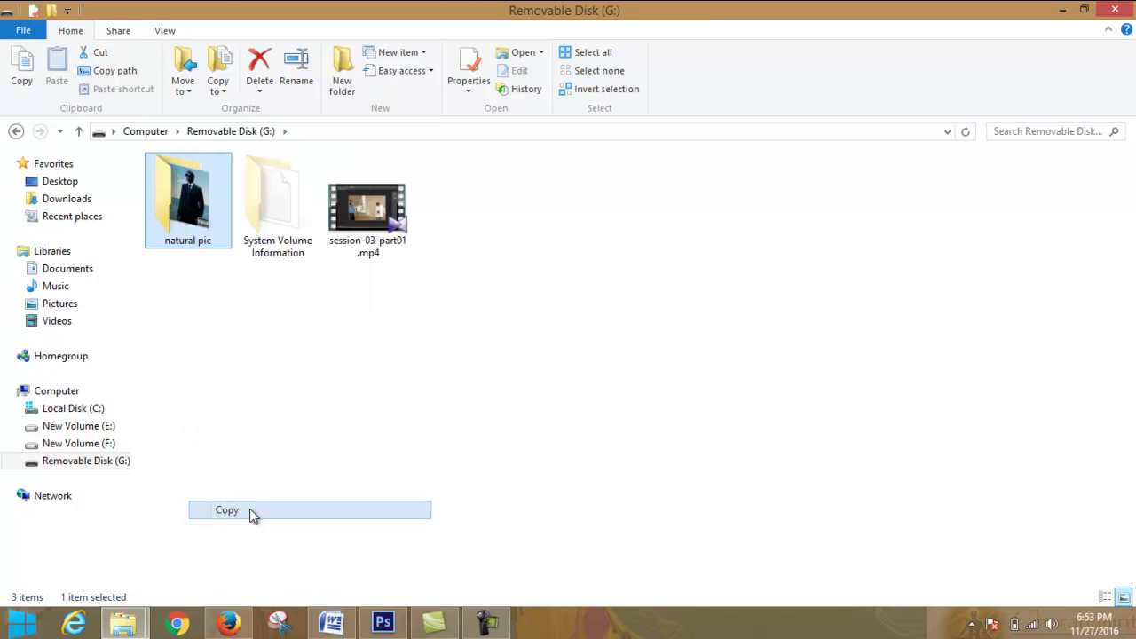
{"action": "left_click", "coordinate": [115, 446]}
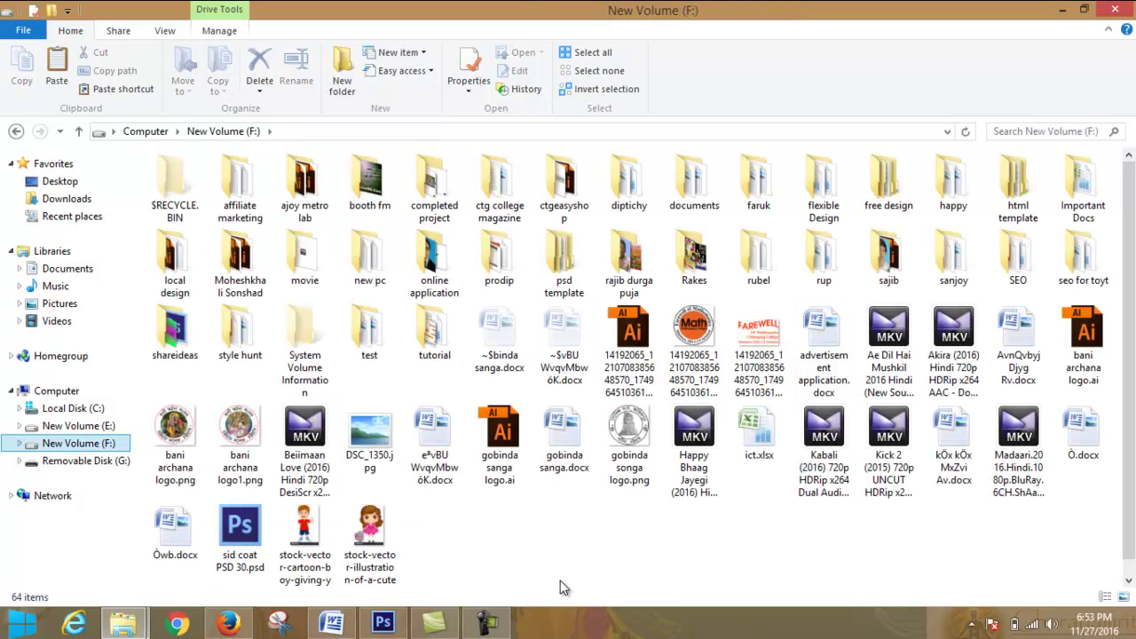
{"action": "right_click", "coordinate": [575, 538]}
{"action": "left_click", "coordinate": [613, 361]}
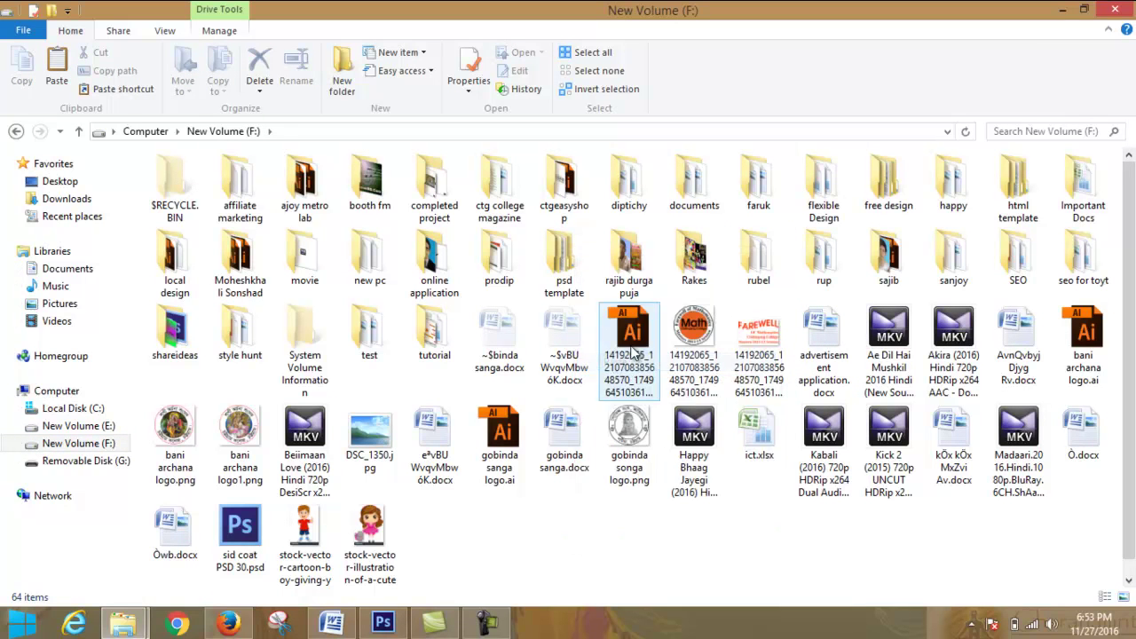
{"action": "left_click", "coordinate": [1062, 9]}
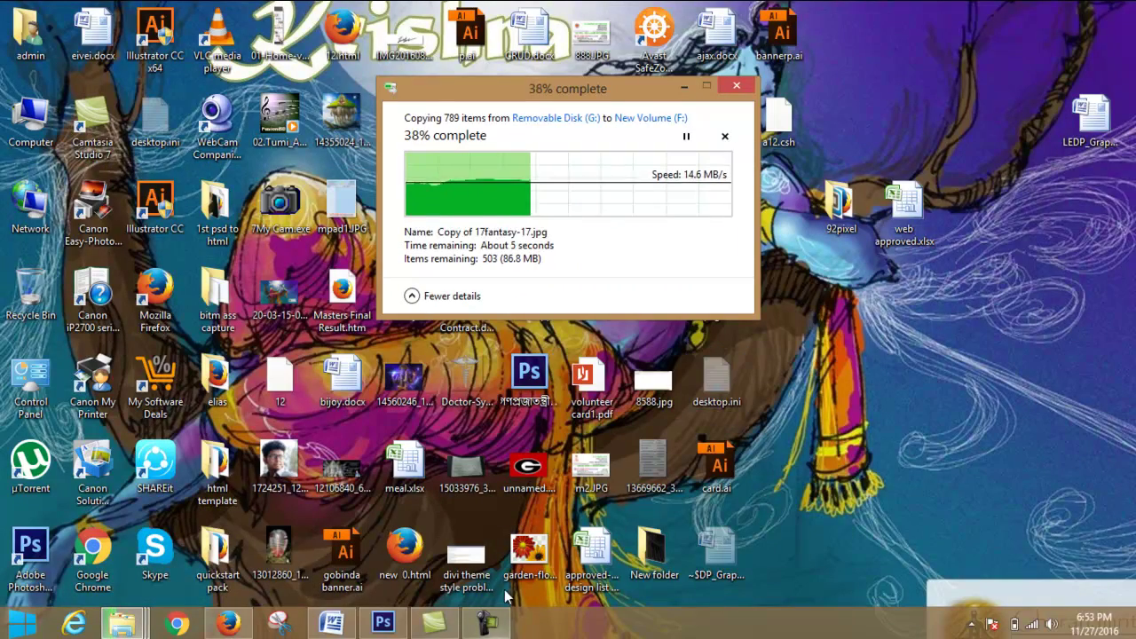
Step: Switch to Photoshop and start a new document measured in pixels, with width 1170 and height 1200
{"action": "left_click", "coordinate": [383, 623]}
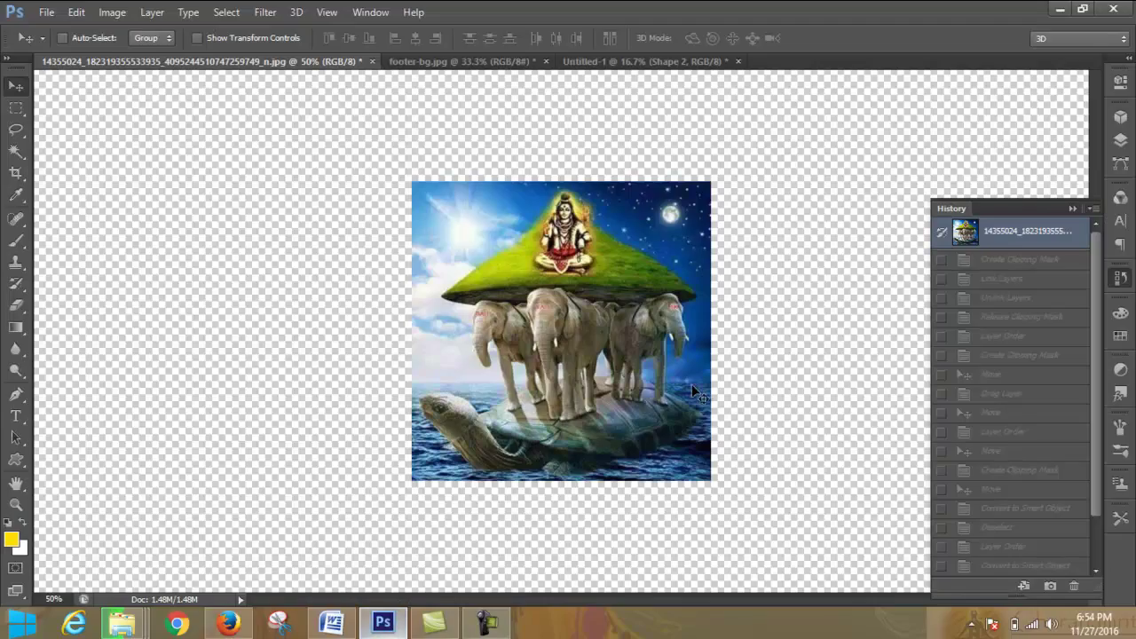
{"action": "left_click", "coordinate": [229, 624]}
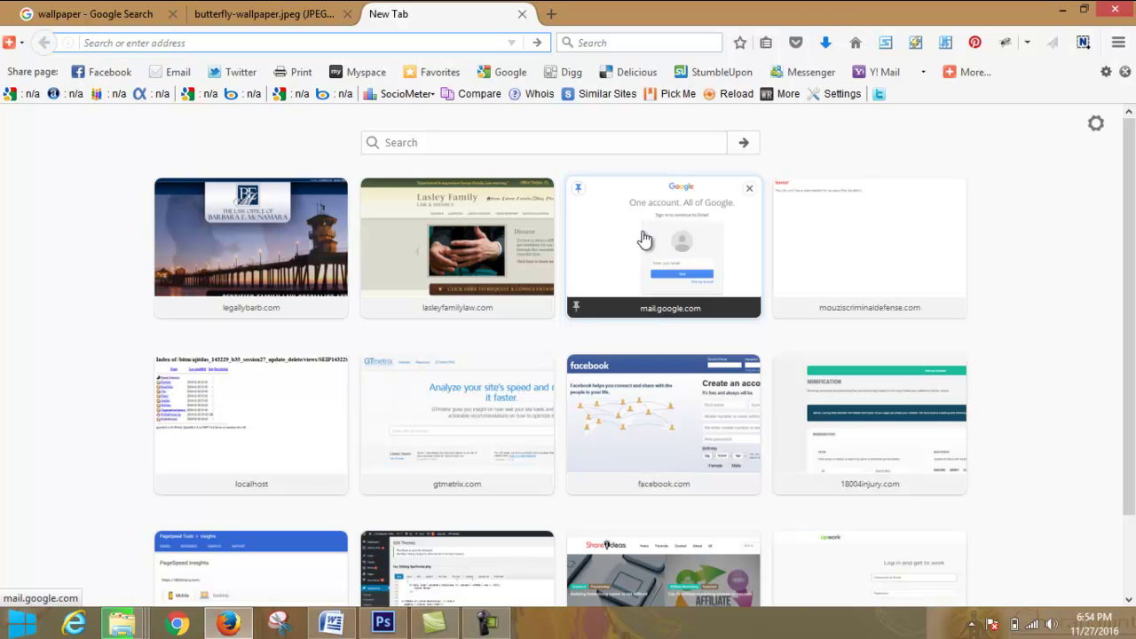
{"action": "left_click", "coordinate": [388, 623]}
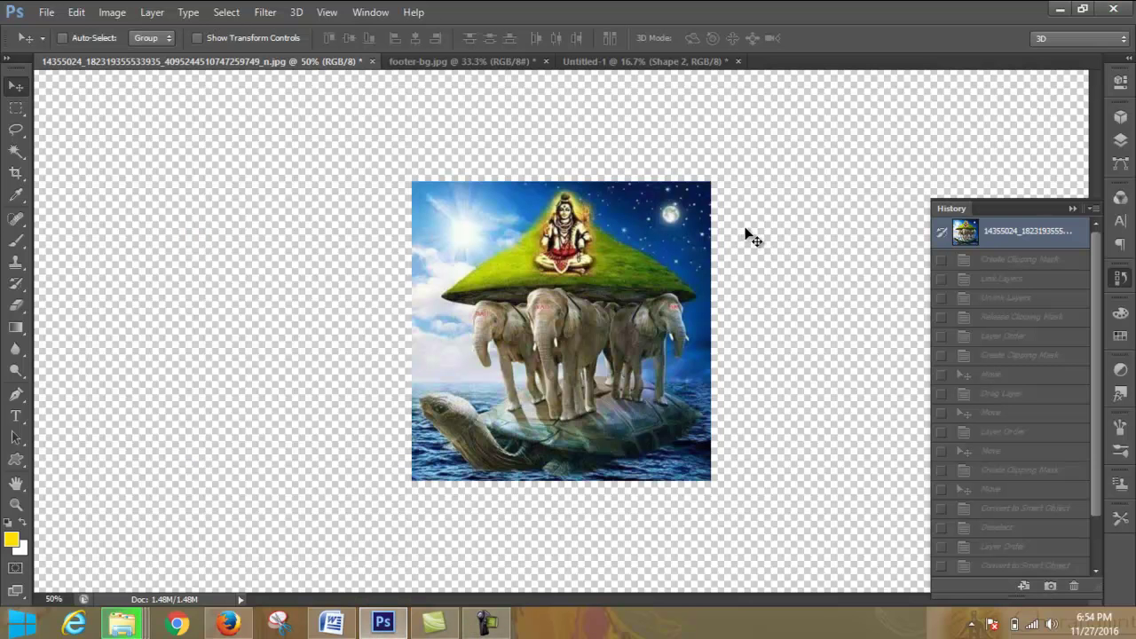
{"action": "left_click", "coordinate": [49, 13]}
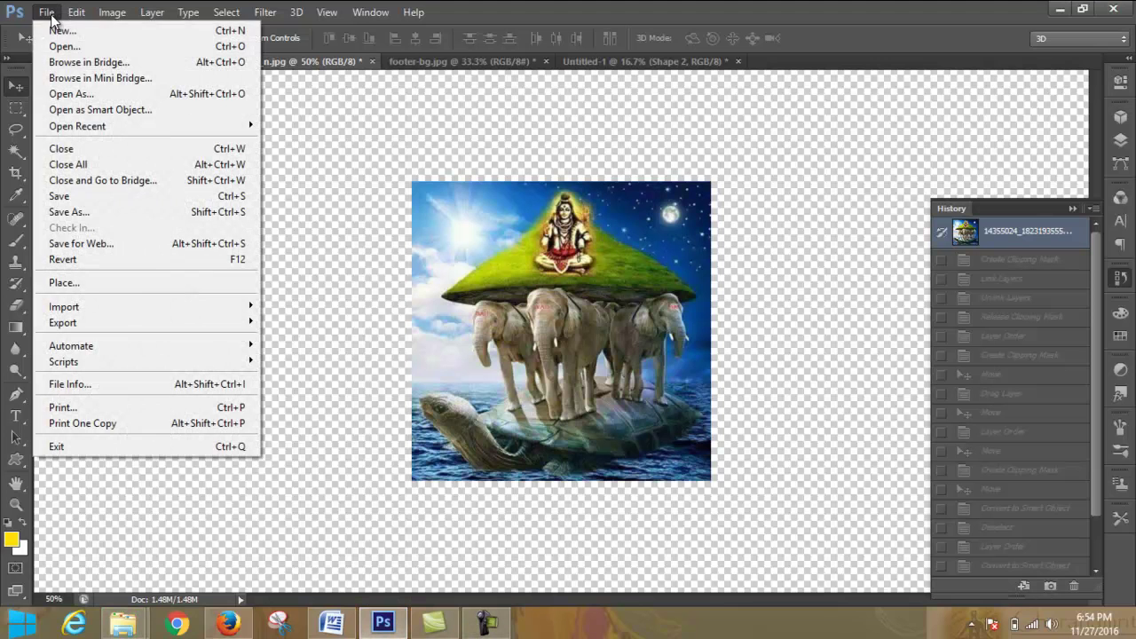
{"action": "left_click", "coordinate": [73, 28]}
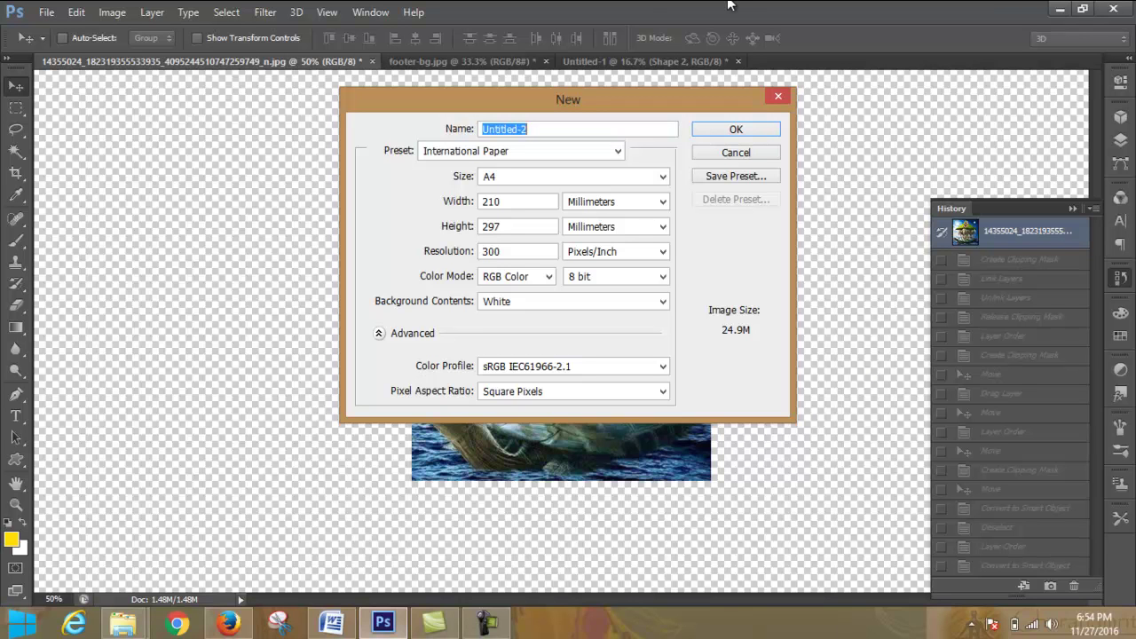
{"action": "left_click", "coordinate": [660, 202]}
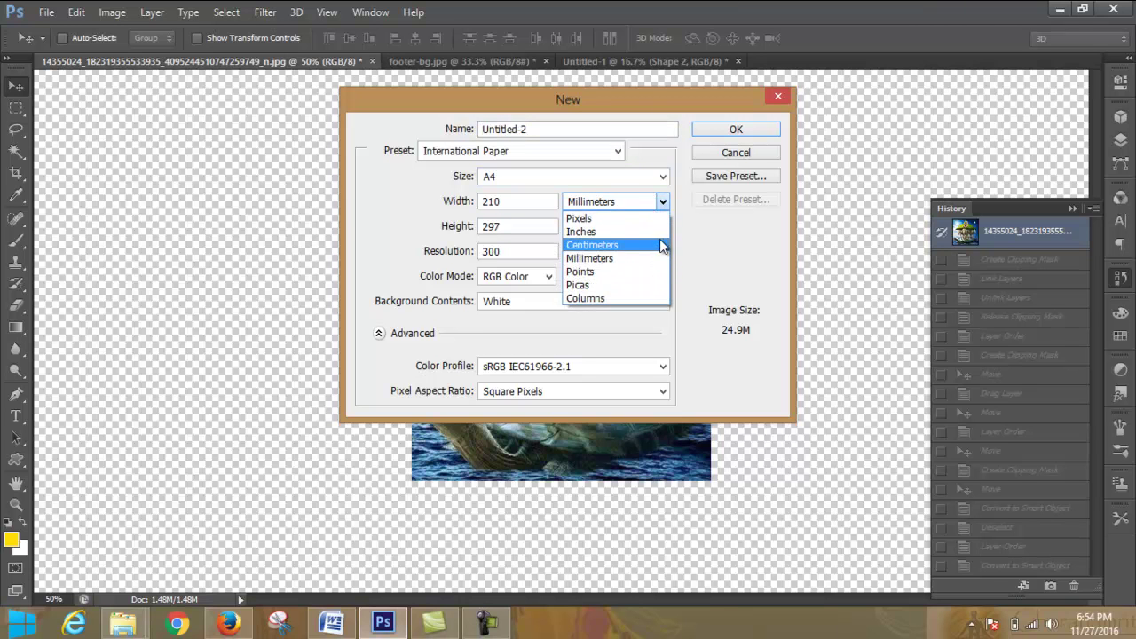
{"action": "left_click", "coordinate": [665, 222]}
{"action": "left_click_drag", "start_coordinate": [530, 202], "coordinate": [425, 226]}
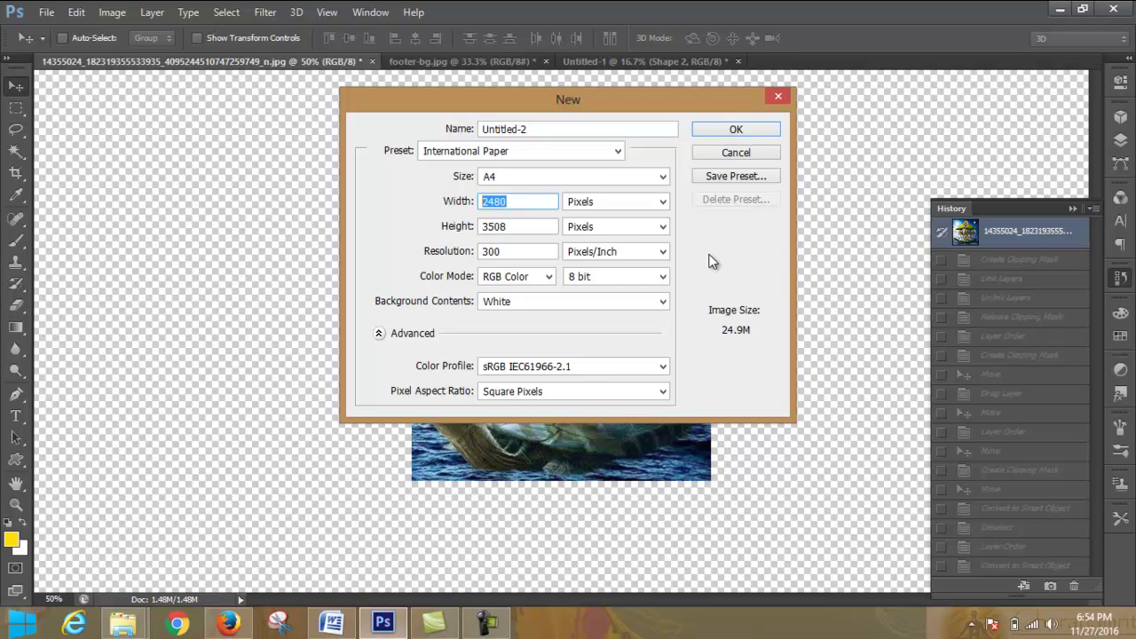
{"action": "type", "text": "11"}
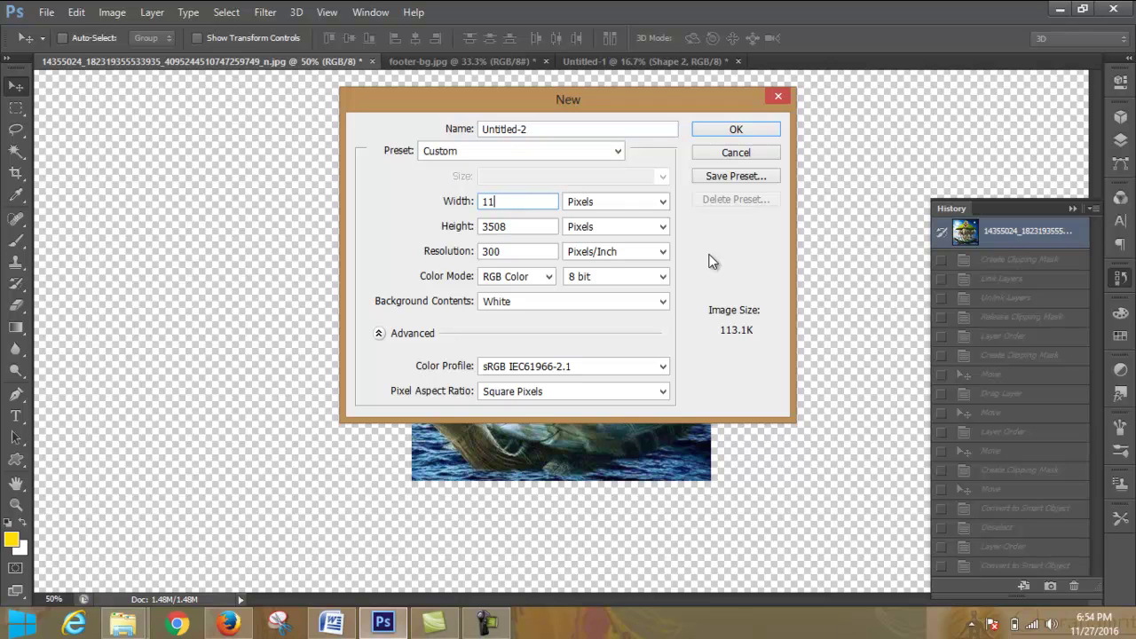
{"action": "type", "text": "70"}
{"action": "double_click", "coordinate": [522, 232]}
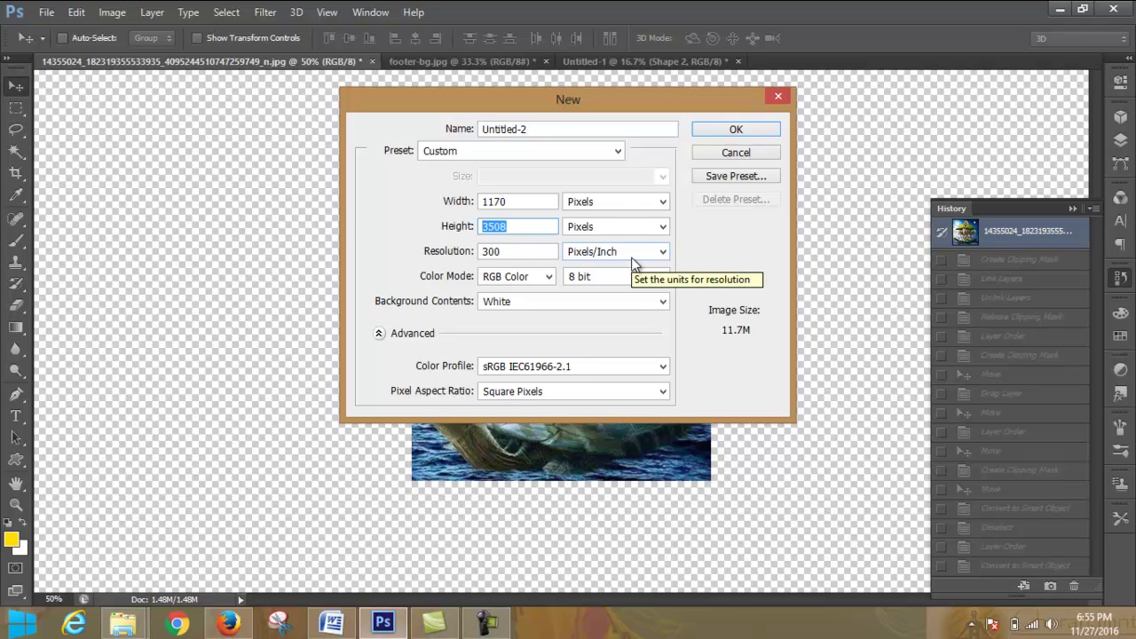
{"action": "type", "text": "1200"}
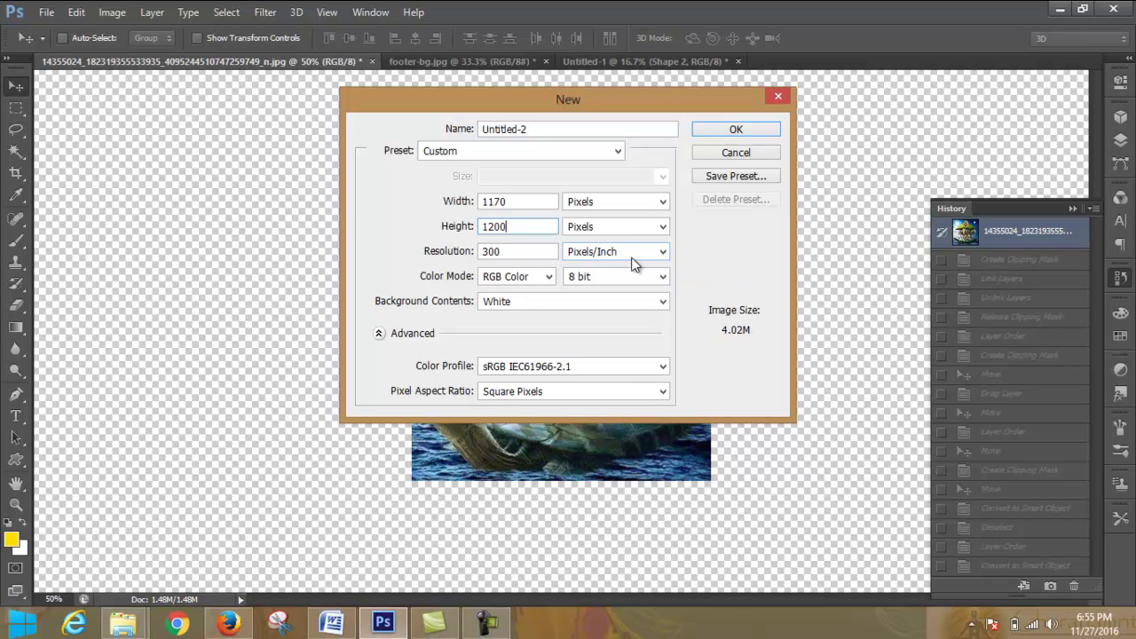
Step: Give the new document transparent background contents and a resolution of 72 pixels/inch, and create it
{"action": "left_click", "coordinate": [564, 311]}
{"action": "left_click", "coordinate": [577, 340]}
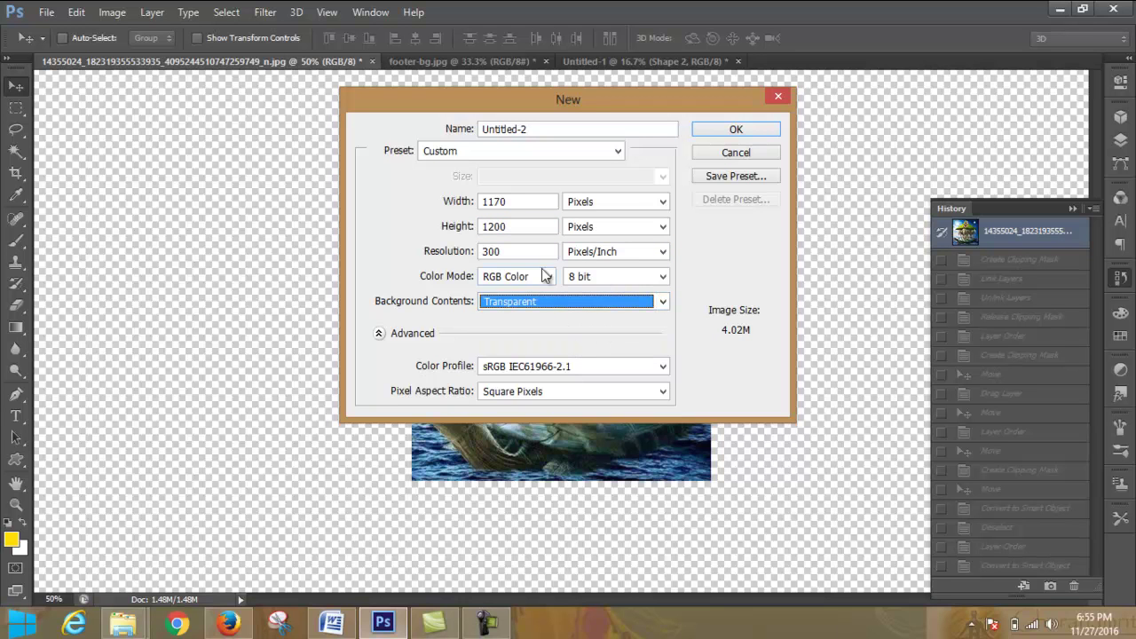
{"action": "left_click_drag", "start_coordinate": [516, 251], "coordinate": [483, 252]}
{"action": "type", "text": "72"}
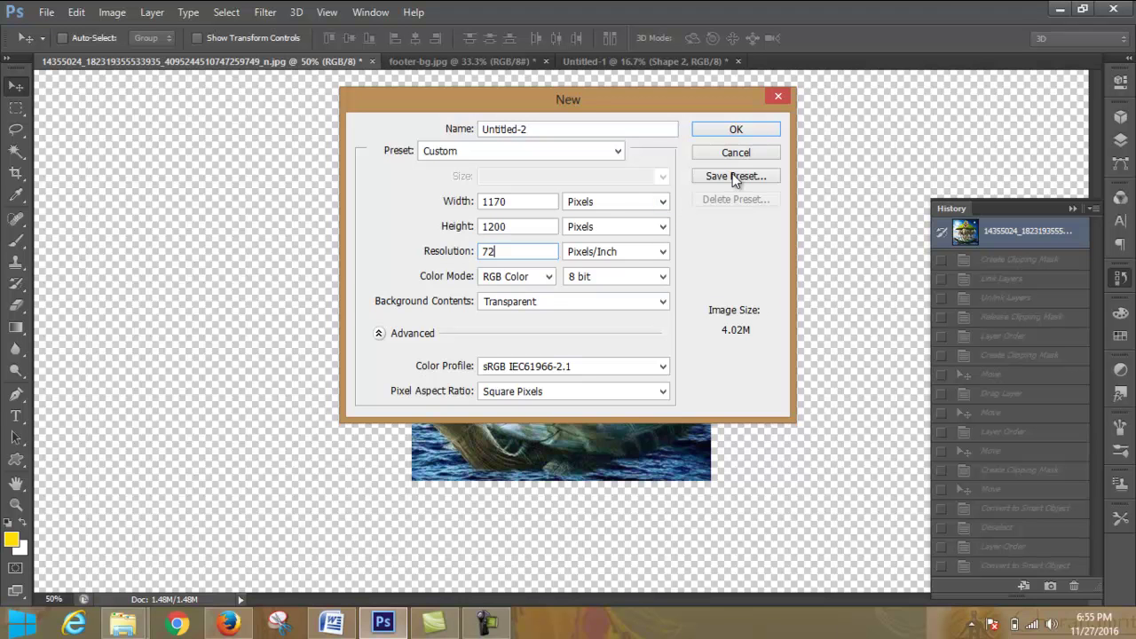
{"action": "left_click", "coordinate": [736, 129]}
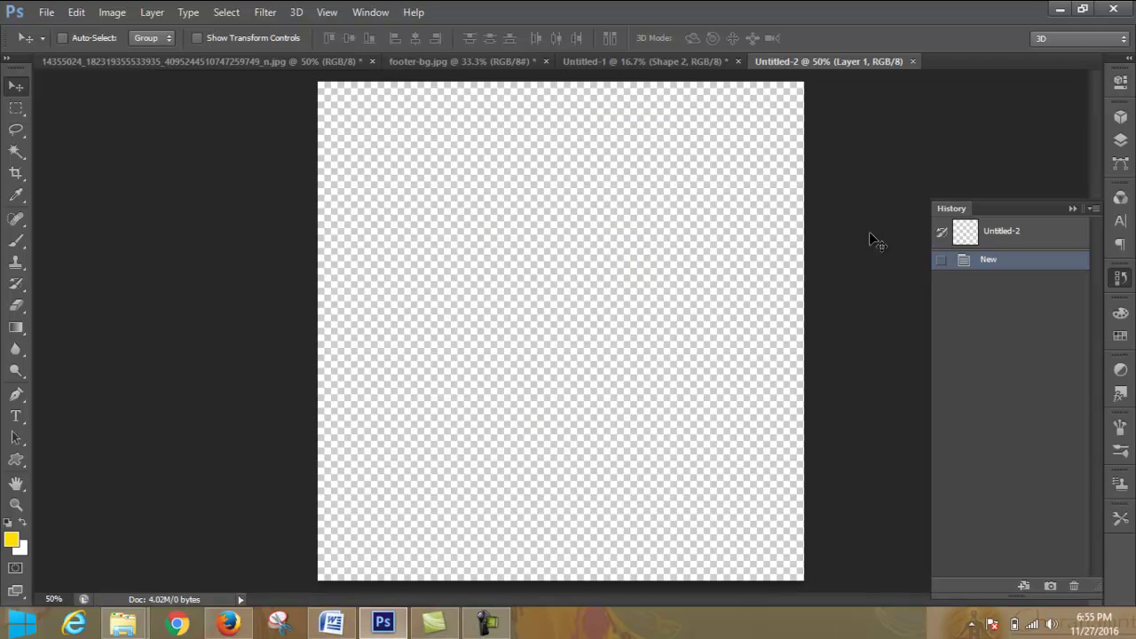
Step: Draw a blue rectangle shape about 1174 px wide and 142 px high across the canvas's upper edge
{"action": "left_click", "coordinate": [16, 109]}
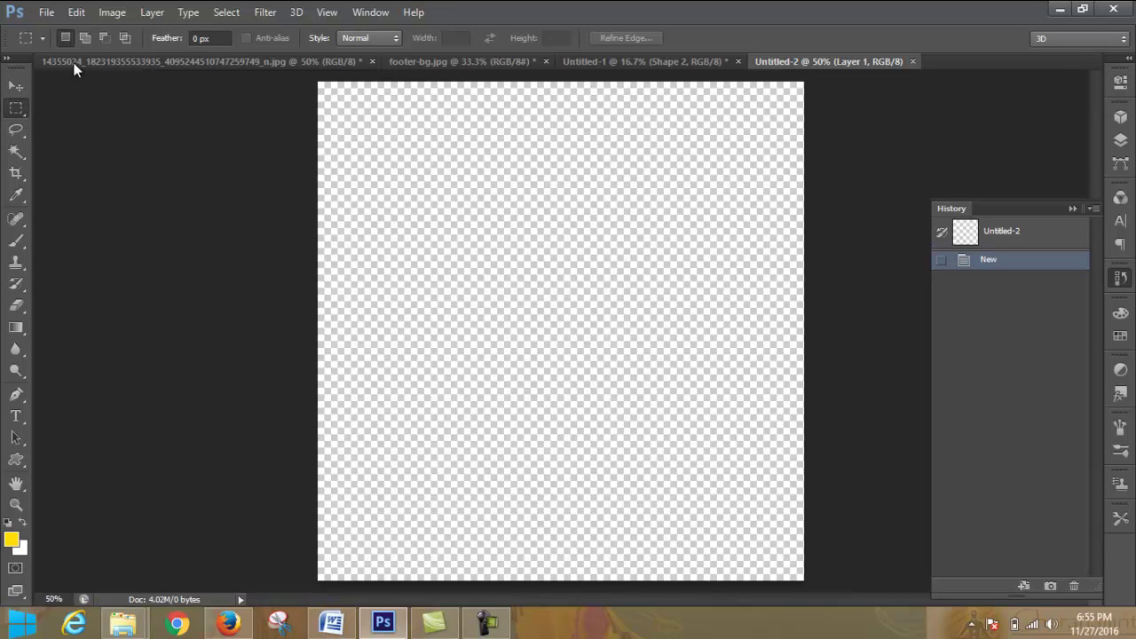
{"action": "left_click", "coordinate": [25, 460]}
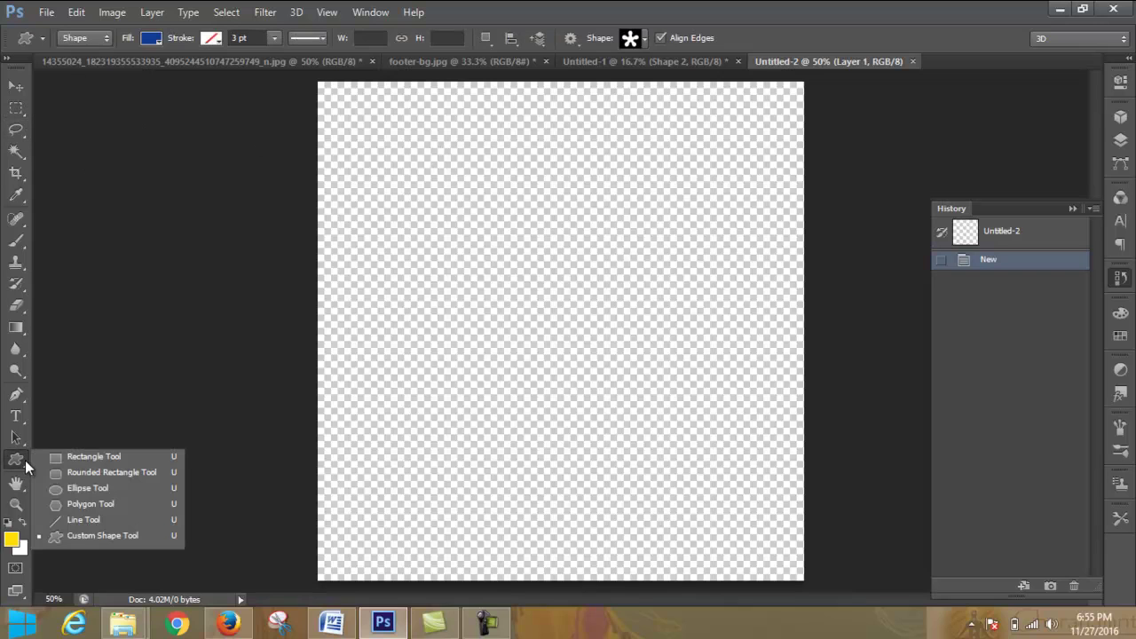
{"action": "left_click", "coordinate": [88, 459]}
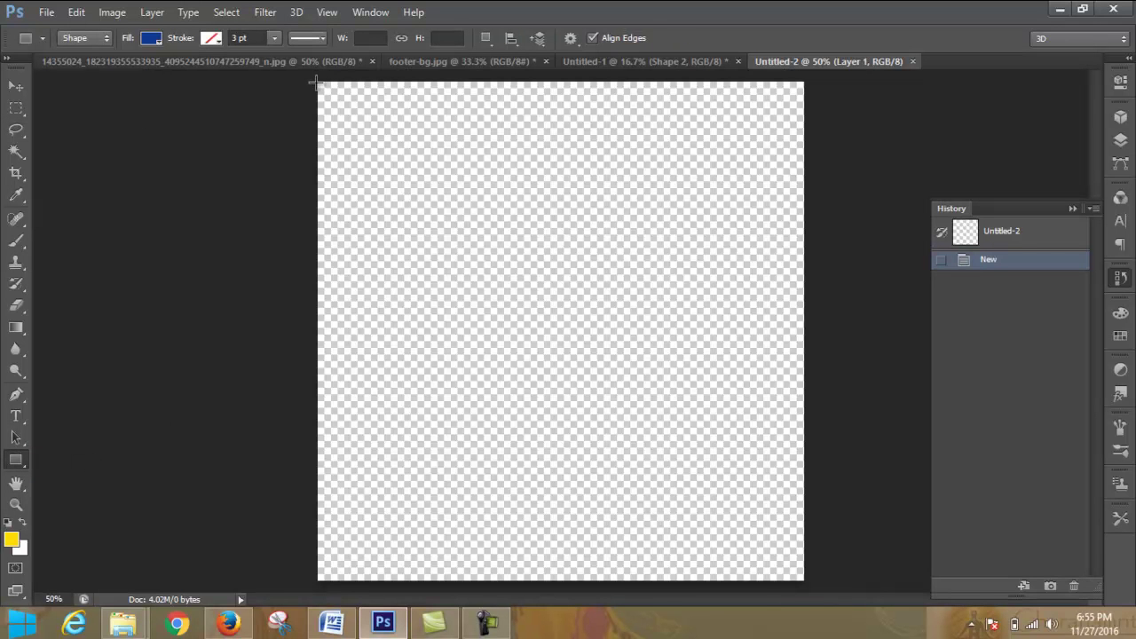
{"action": "left_click_drag", "start_coordinate": [316, 81], "coordinate": [804, 142]}
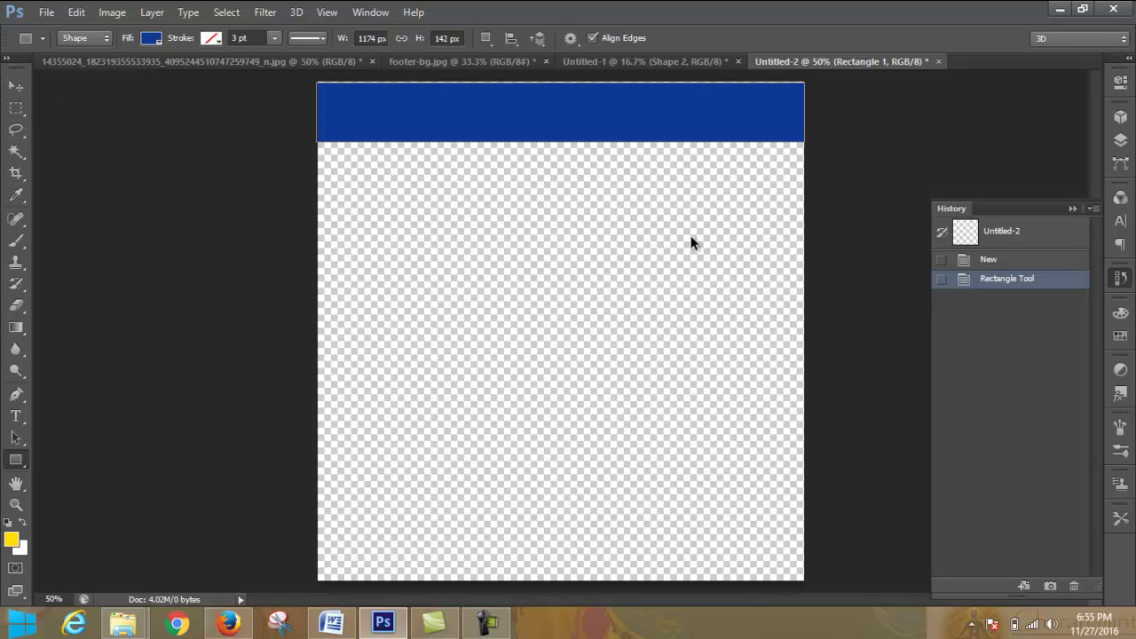
Step: Free-transform the blue rectangle to fit the canvas's left and upper edges, making it 1170 × 144 px
{"action": "key", "text": "ctrl+t"}
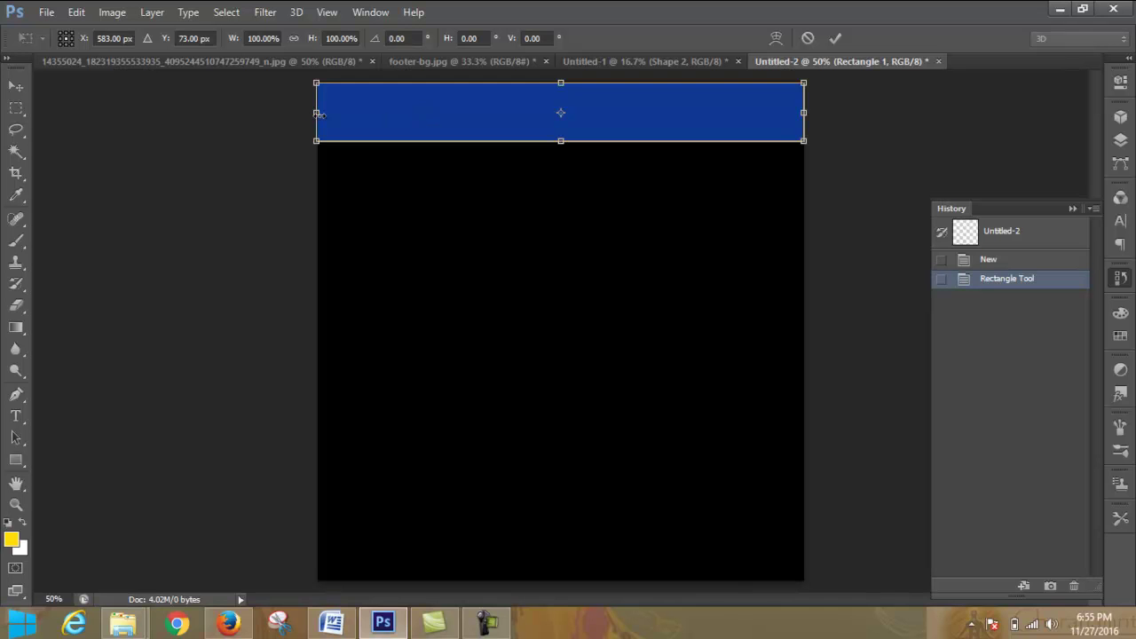
{"action": "left_click_drag", "start_coordinate": [320, 114], "coordinate": [321, 114]}
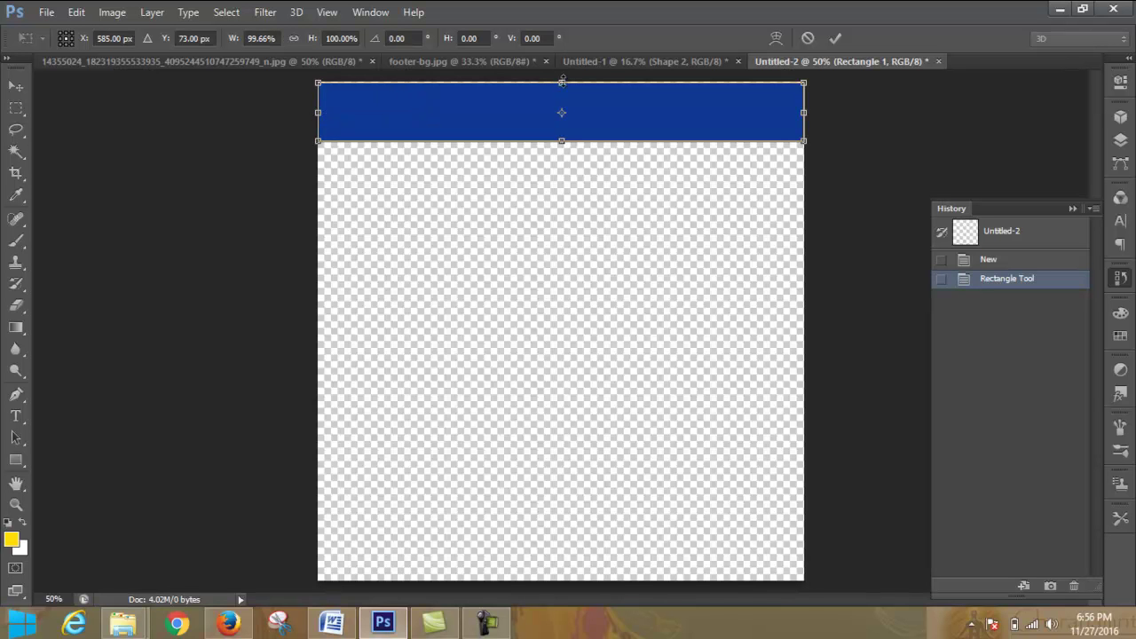
{"action": "left_click_drag", "start_coordinate": [561, 84], "coordinate": [561, 80]}
{"action": "left_click", "coordinate": [835, 37]}
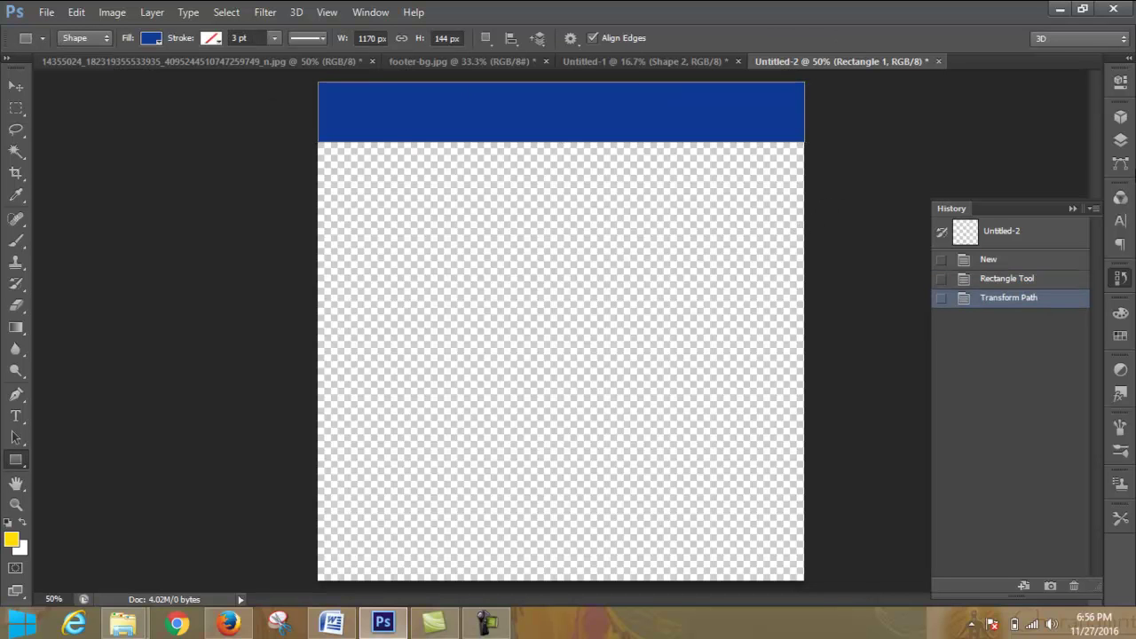
Step: Show the document's layers and add a new layer group above the Rectangle 1 layer
{"action": "left_click", "coordinate": [1120, 140]}
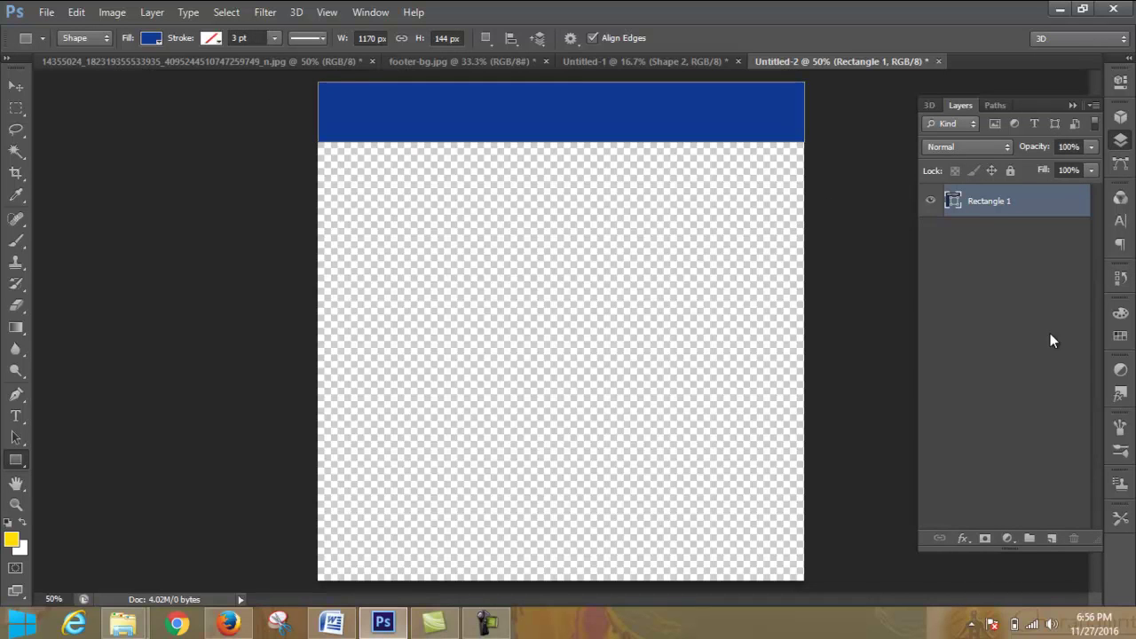
{"action": "left_click", "coordinate": [1028, 538]}
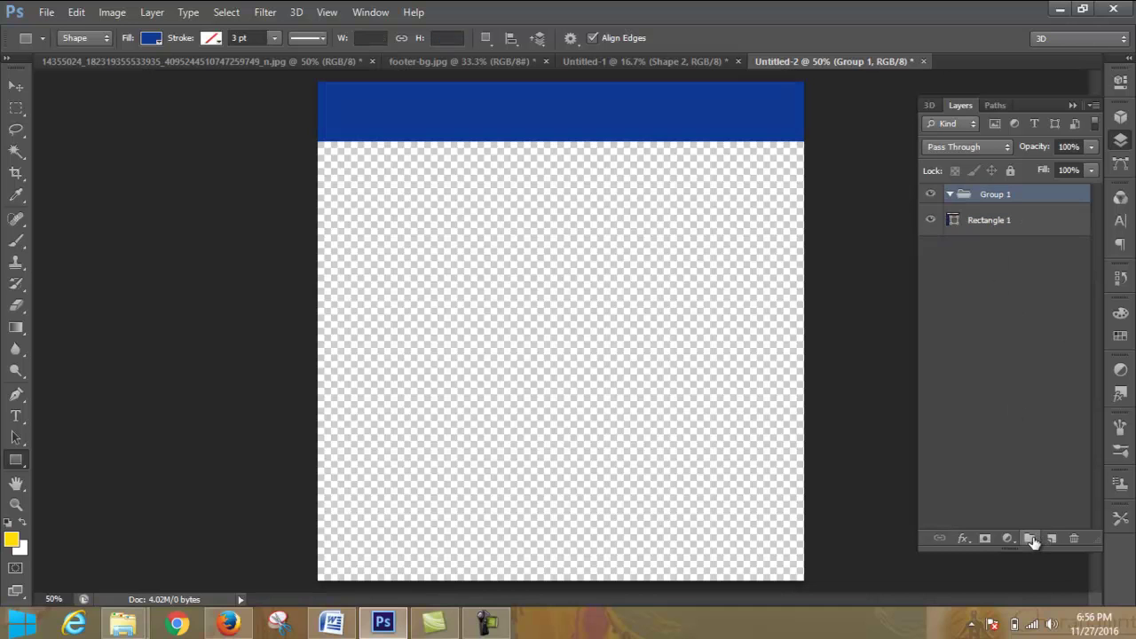
Step: Rename the new layer group as header
{"action": "double_click", "coordinate": [997, 195]}
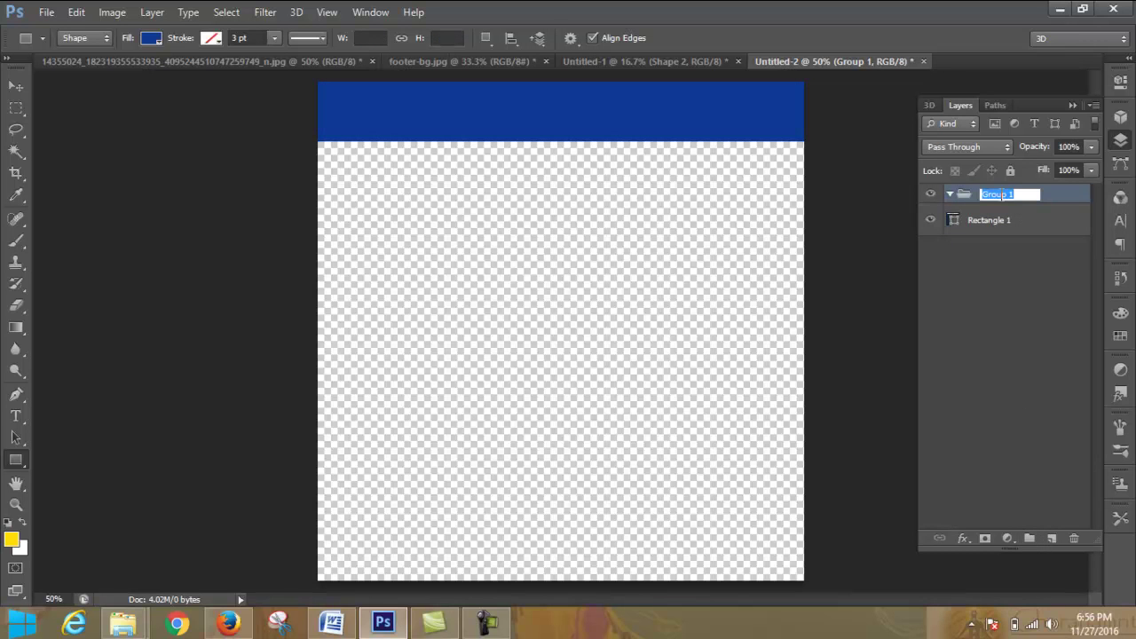
{"action": "type", "text": "header"}
{"action": "key", "text": "Return"}
Step: Draw a custom shape of five diamonds in a cross, about 110 × 100 px, near the blue header's left end
{"action": "left_click", "coordinate": [16, 107]}
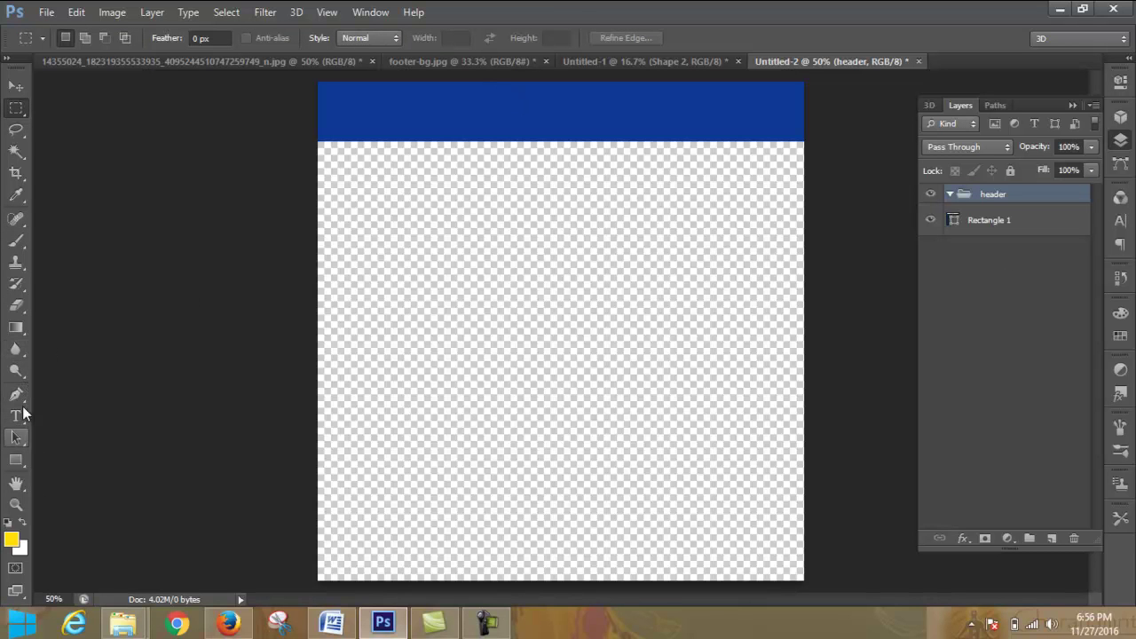
{"action": "left_click", "coordinate": [16, 482]}
{"action": "left_click_drag", "start_coordinate": [15, 459], "coordinate": [64, 458]}
{"action": "left_click", "coordinate": [85, 535]}
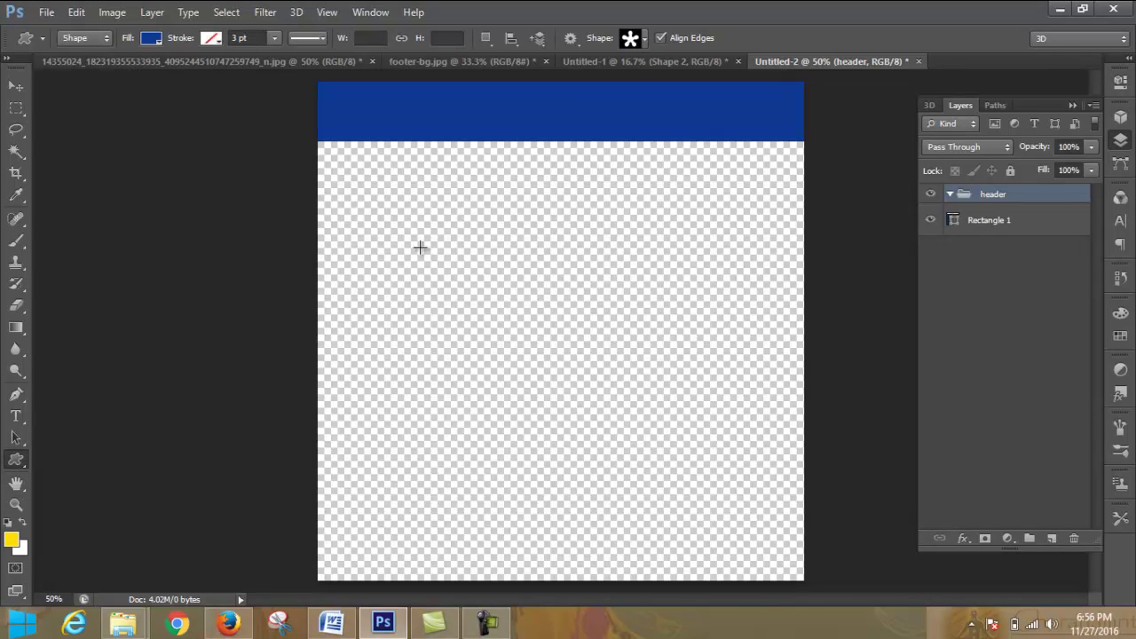
{"action": "left_click", "coordinate": [644, 40]}
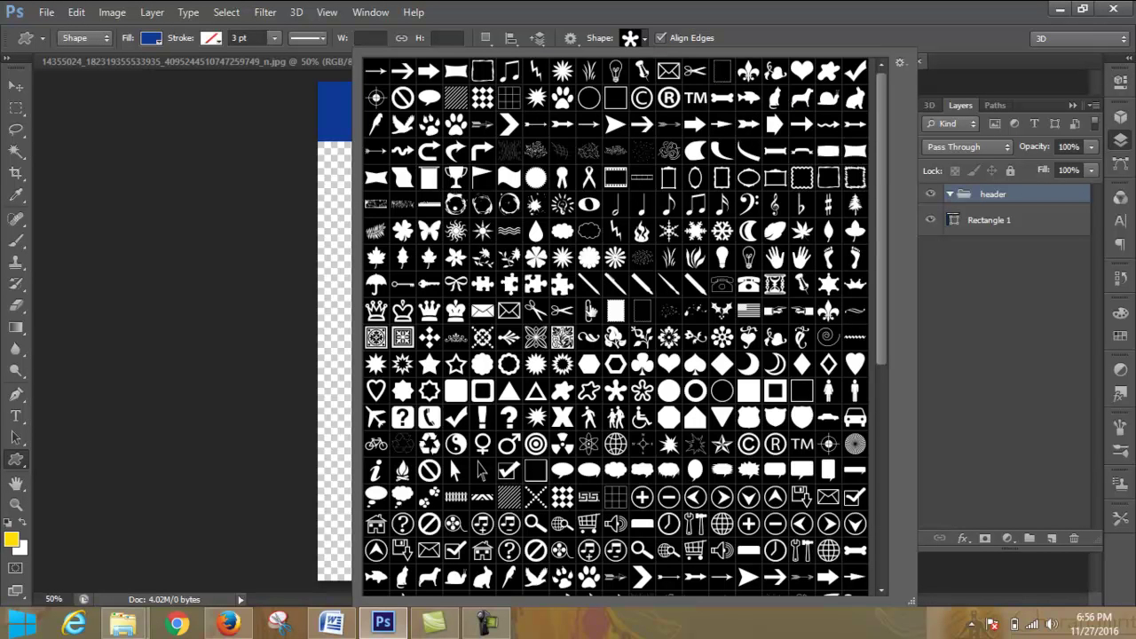
{"action": "scroll", "coordinate": [785, 319], "scroll_direction": "down", "scroll_amount": 1}
{"action": "scroll", "coordinate": [790, 318], "scroll_direction": "down", "scroll_amount": 10}
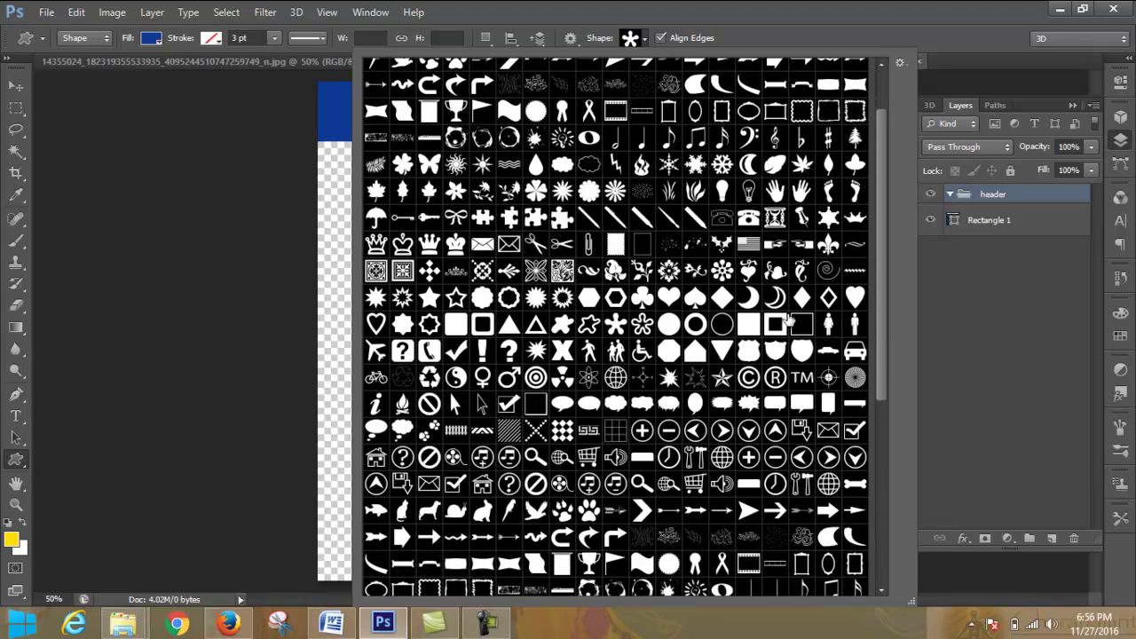
{"action": "scroll", "coordinate": [615, 265], "scroll_direction": "down", "scroll_amount": 1}
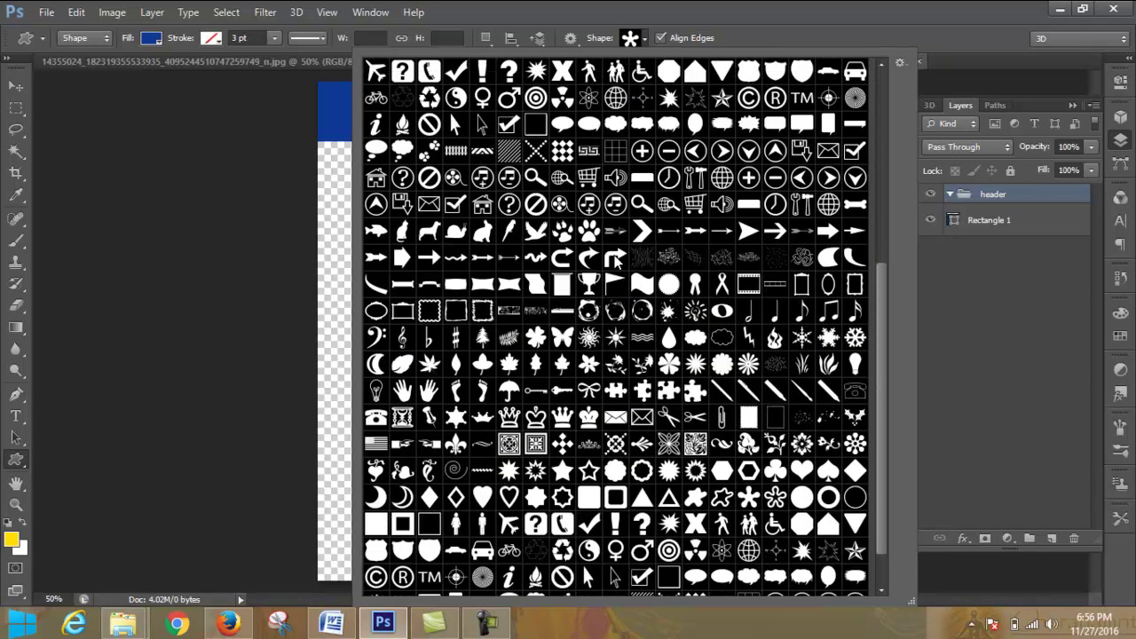
{"action": "scroll", "coordinate": [616, 259], "scroll_direction": "down", "scroll_amount": 2}
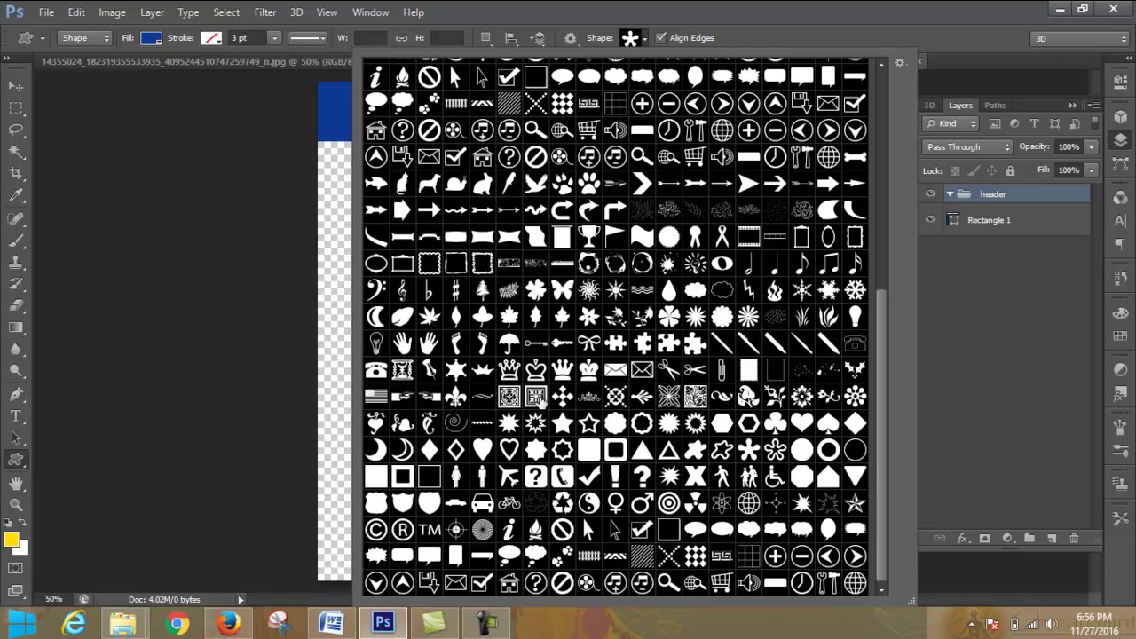
{"action": "left_click", "coordinate": [563, 398]}
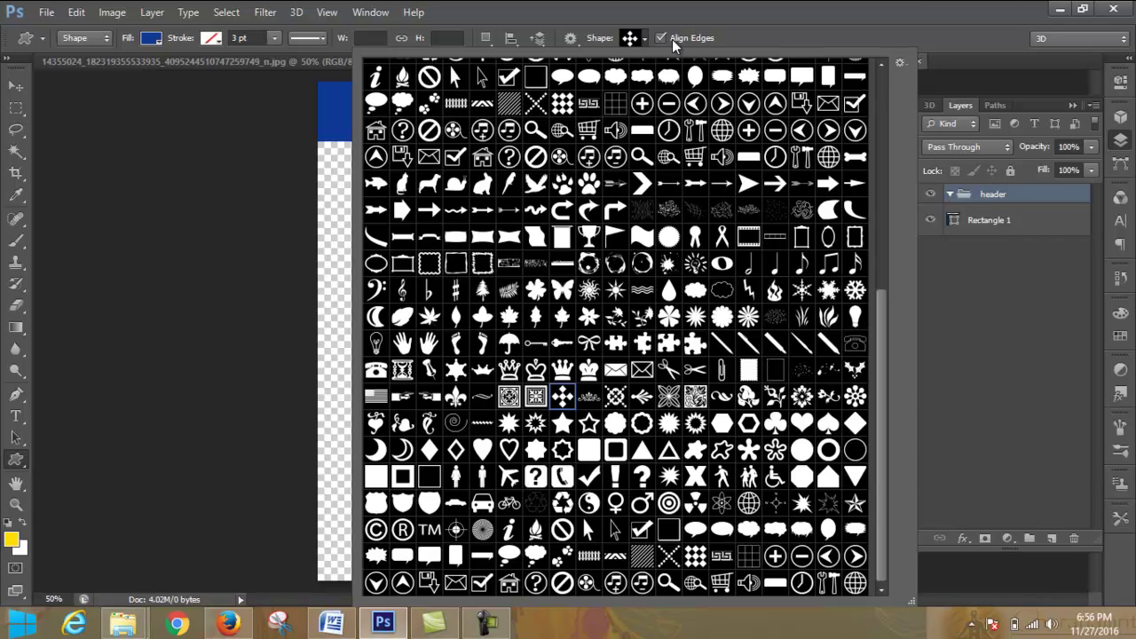
{"action": "left_click", "coordinate": [645, 40]}
{"action": "left_click_drag", "start_coordinate": [348, 97], "coordinate": [393, 137]}
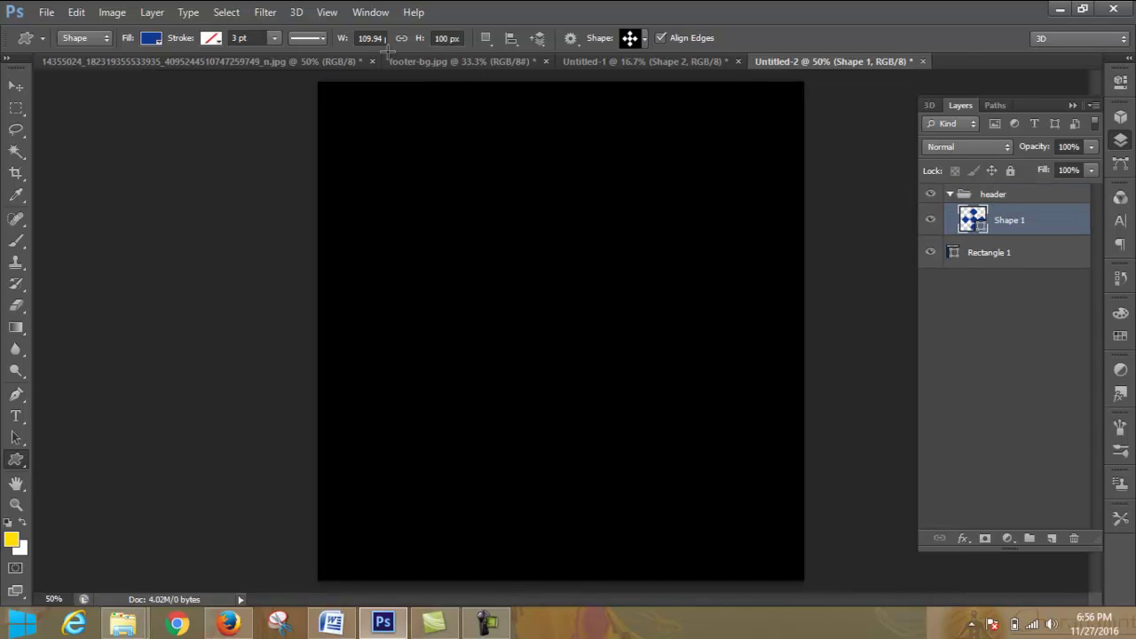
Step: Change the diamond-cross shape's fill to the magenta-pink swatch
{"action": "left_click", "coordinate": [17, 85]}
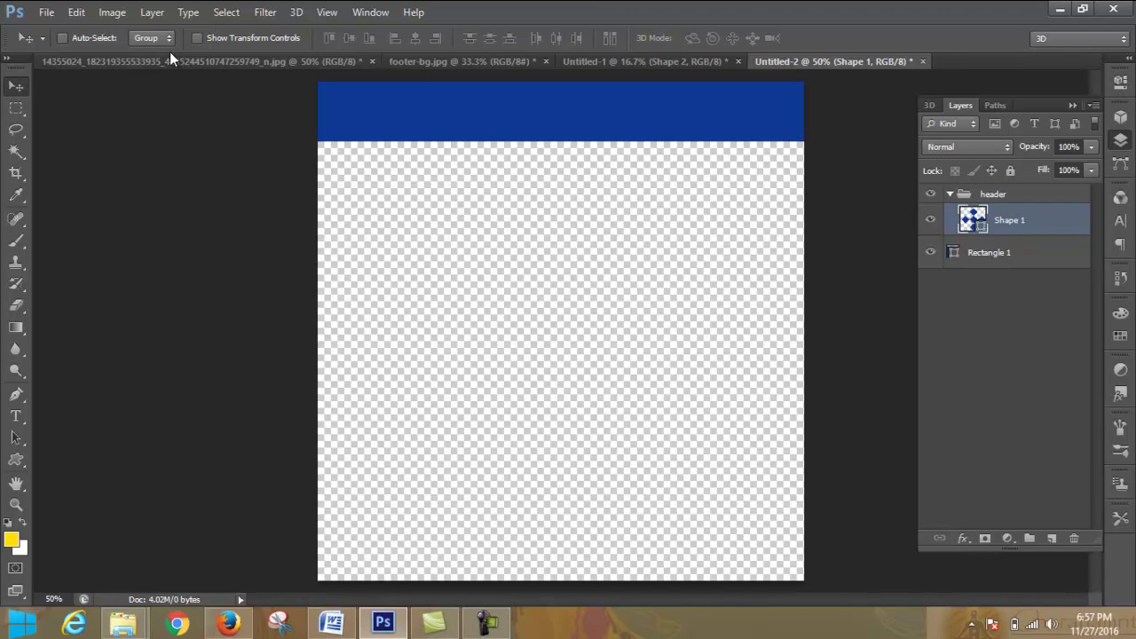
{"action": "left_click", "coordinate": [16, 460]}
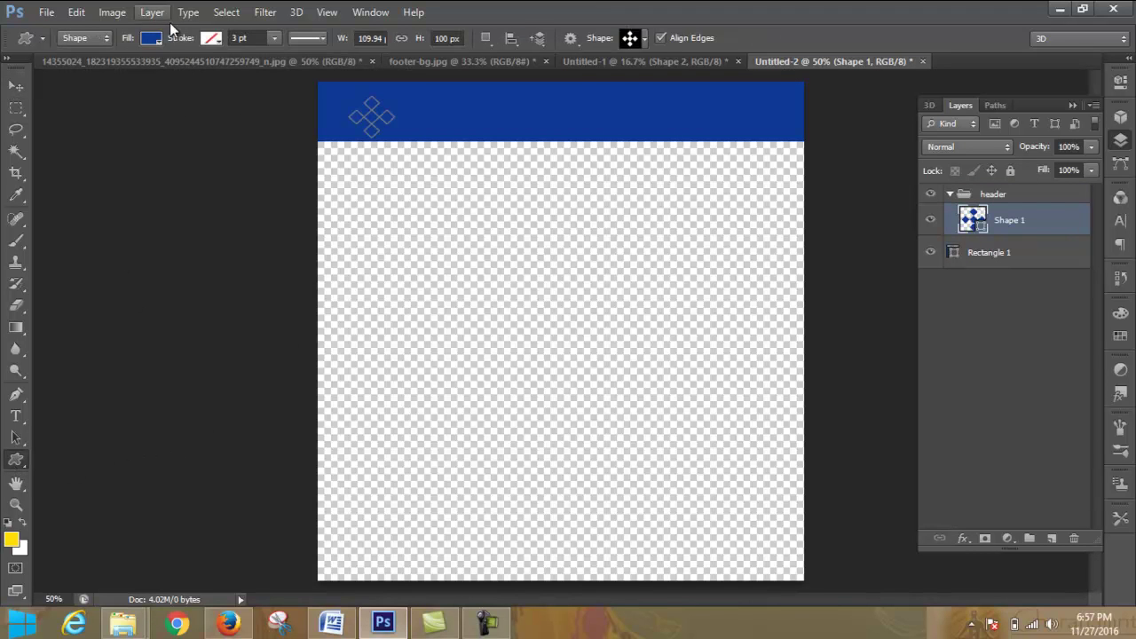
{"action": "left_click", "coordinate": [152, 39]}
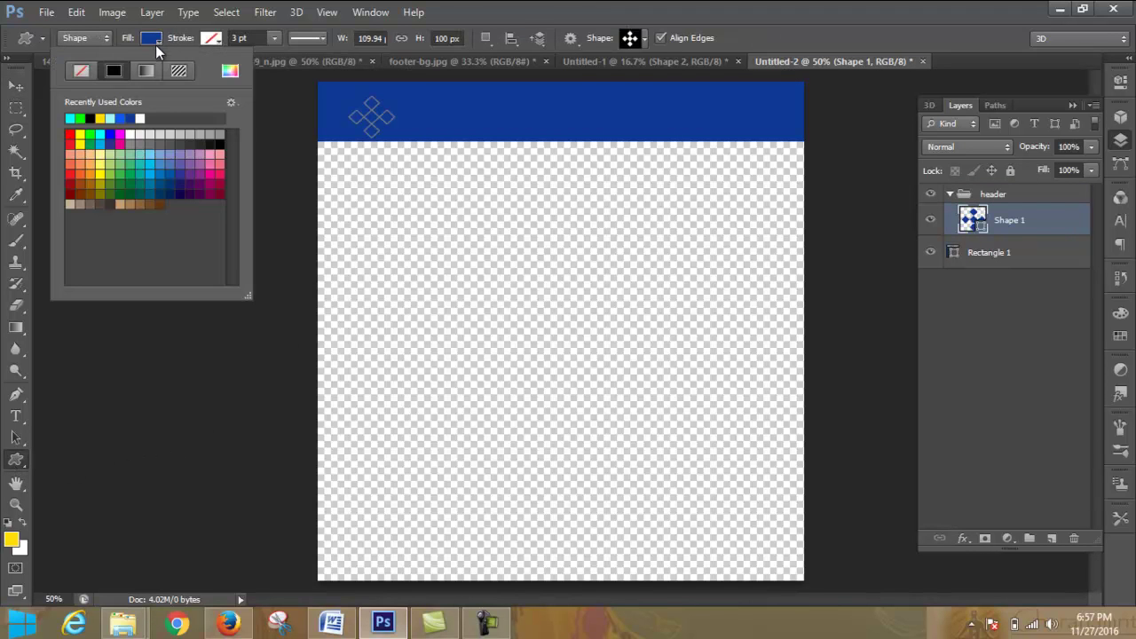
{"action": "left_click", "coordinate": [119, 136]}
{"action": "left_click", "coordinate": [269, 107]}
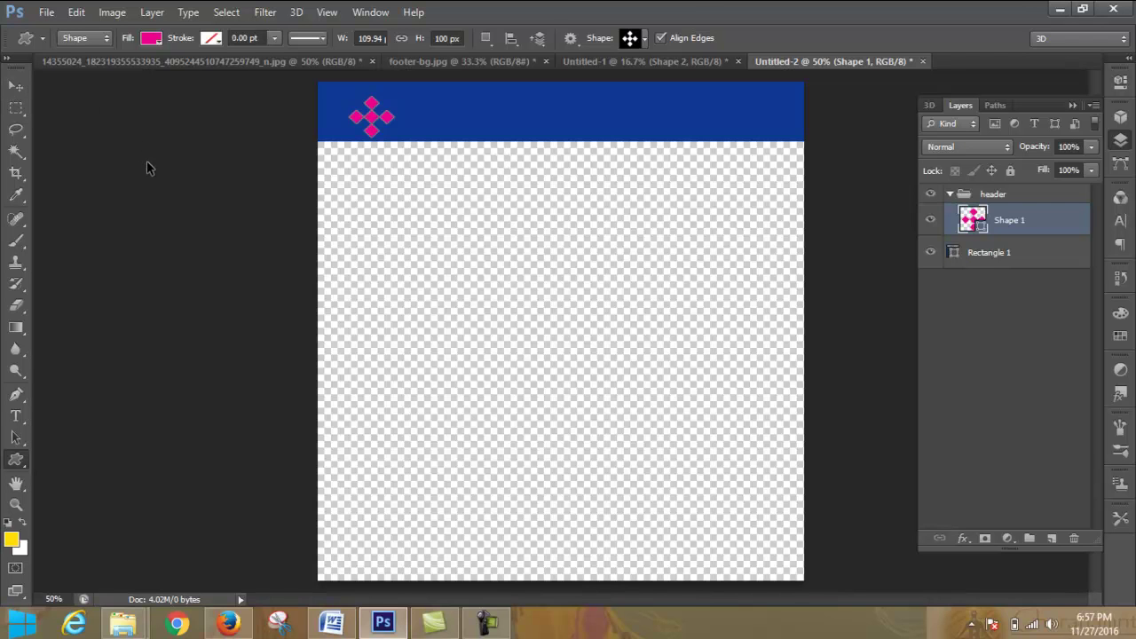
Step: Free-transform the pink diamond-cross shape down to about 79% and apply the transformation
{"action": "key", "text": "ctrl+t"}
{"action": "left_click_drag", "start_coordinate": [395, 139], "coordinate": [386, 128]}
{"action": "left_click", "coordinate": [21, 91]}
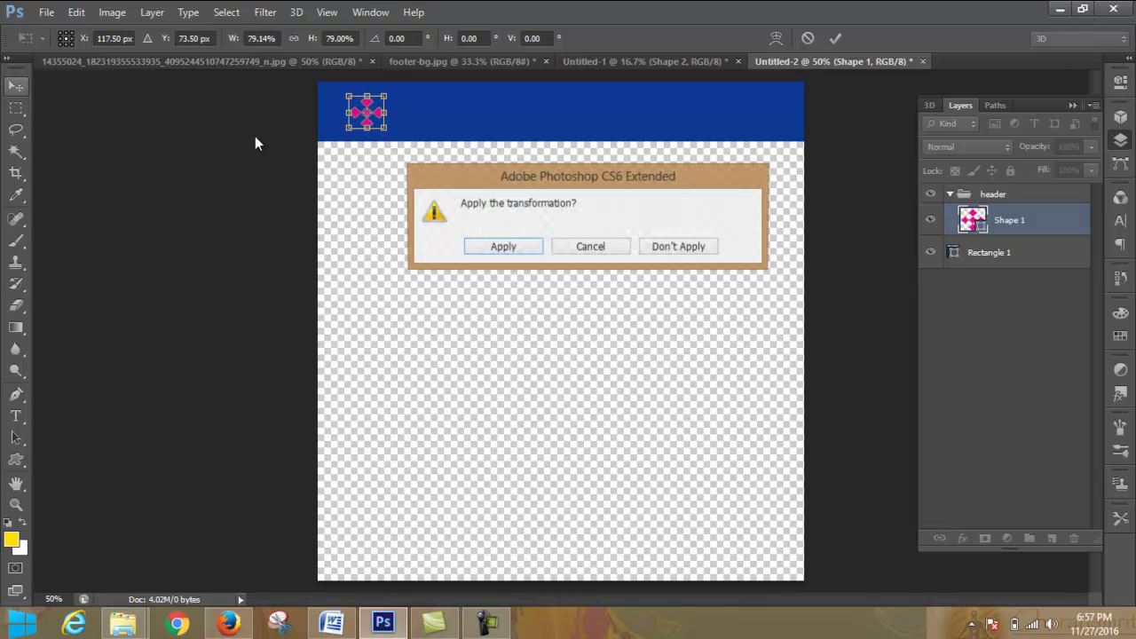
{"action": "left_click", "coordinate": [502, 247]}
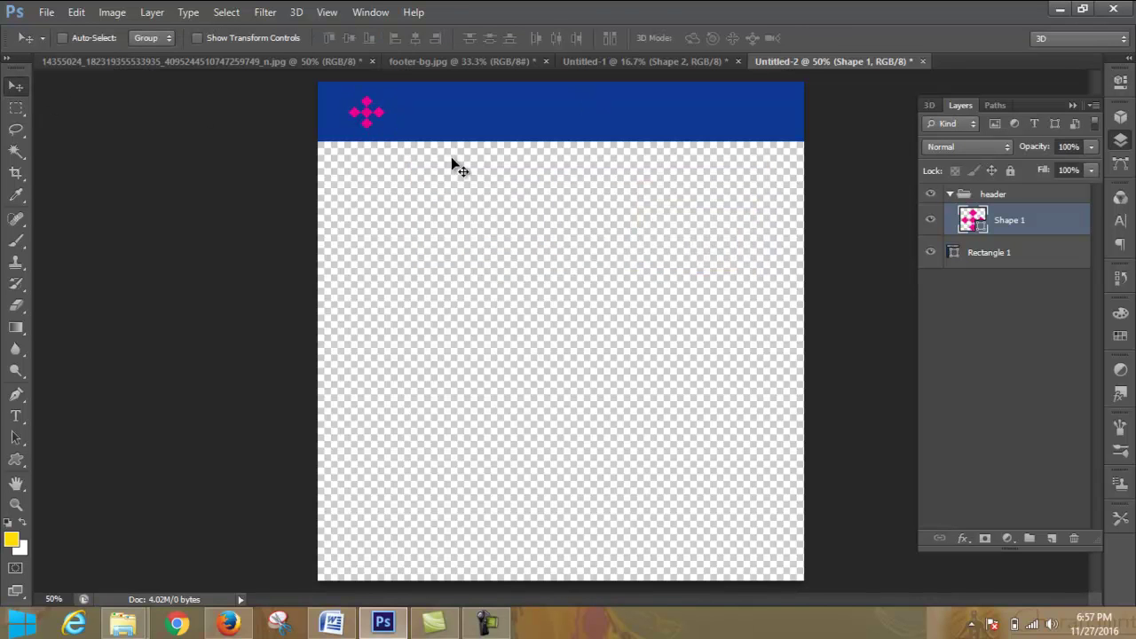
Step: Add the text Logo beside the diamond-cross shape and colour it with the shape's pink, ec008c
{"action": "left_click", "coordinate": [15, 415]}
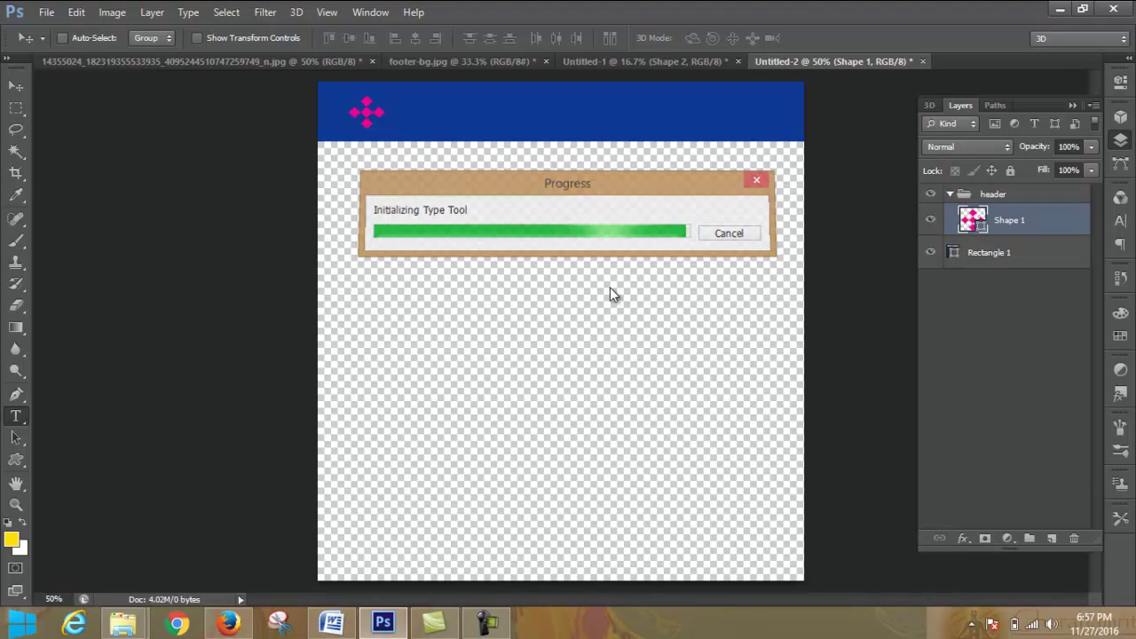
{"action": "left_click", "coordinate": [398, 109]}
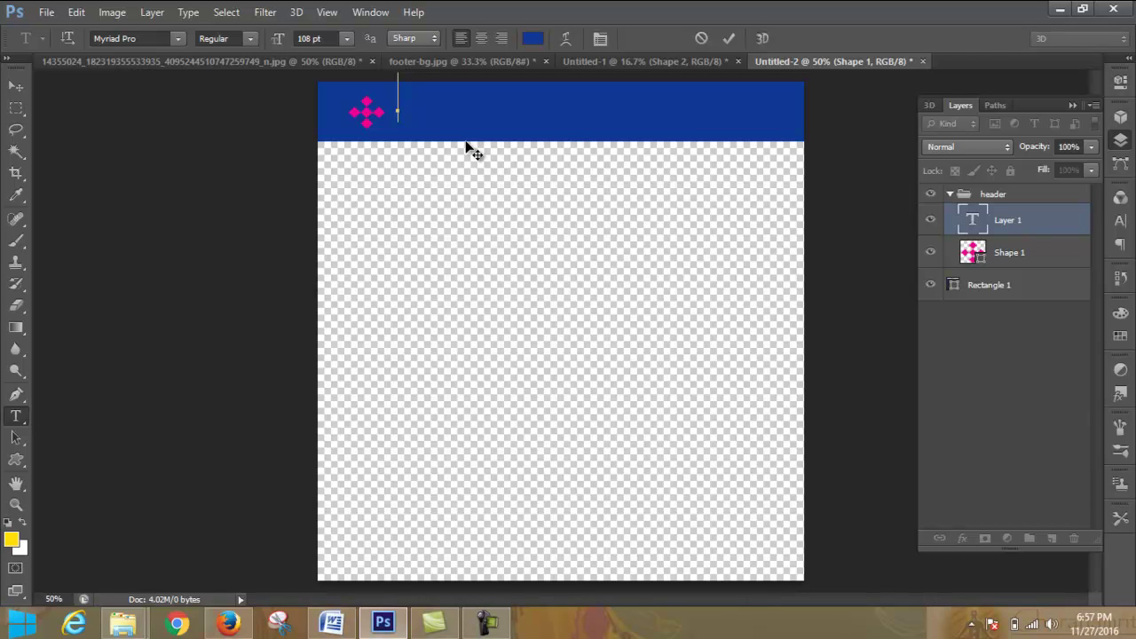
{"action": "type", "text": "Com"}
{"action": "key", "text": "ctrl+a"}
{"action": "left_click", "coordinate": [533, 38]}
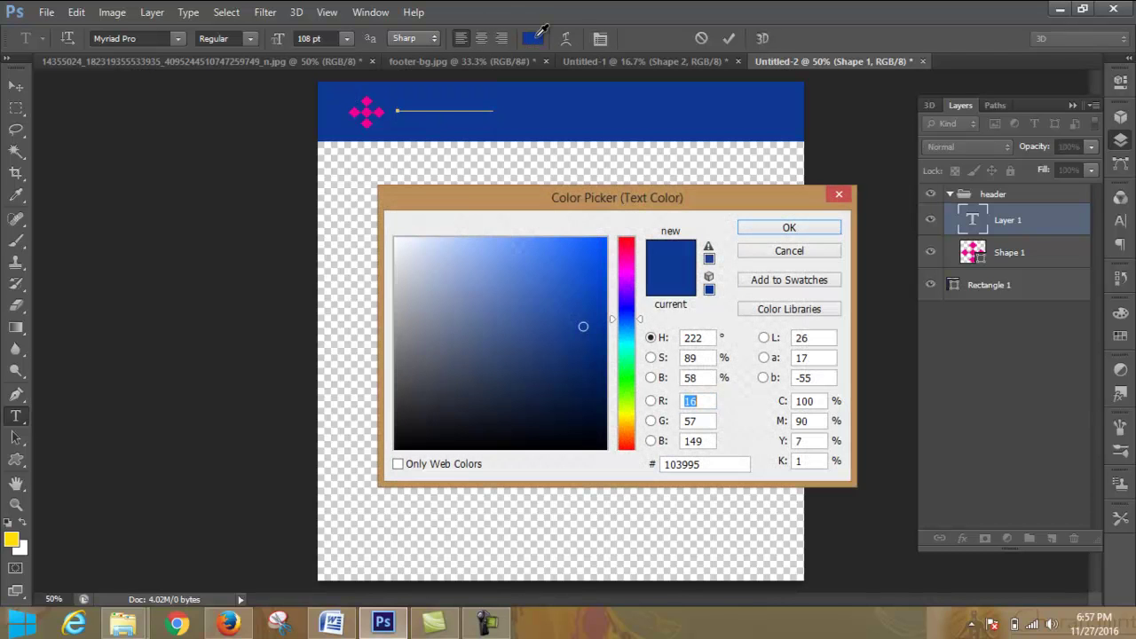
{"action": "left_click", "coordinate": [369, 111]}
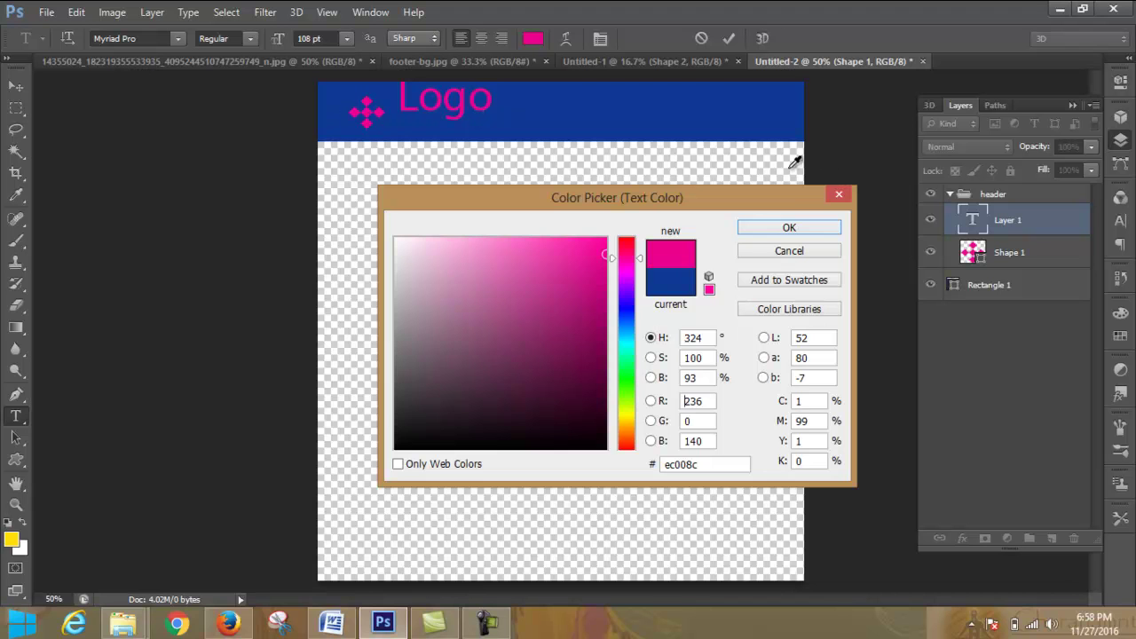
{"action": "left_click", "coordinate": [791, 229]}
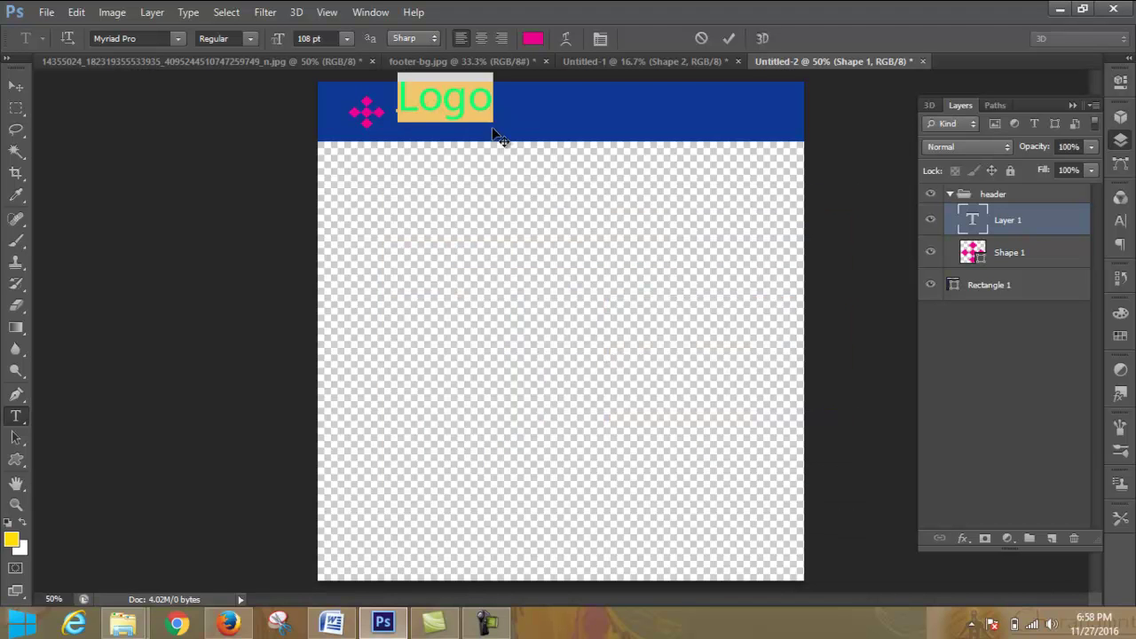
Step: Set the Logo text's font to ExxPresleySH and commit the text
{"action": "left_click", "coordinate": [177, 39]}
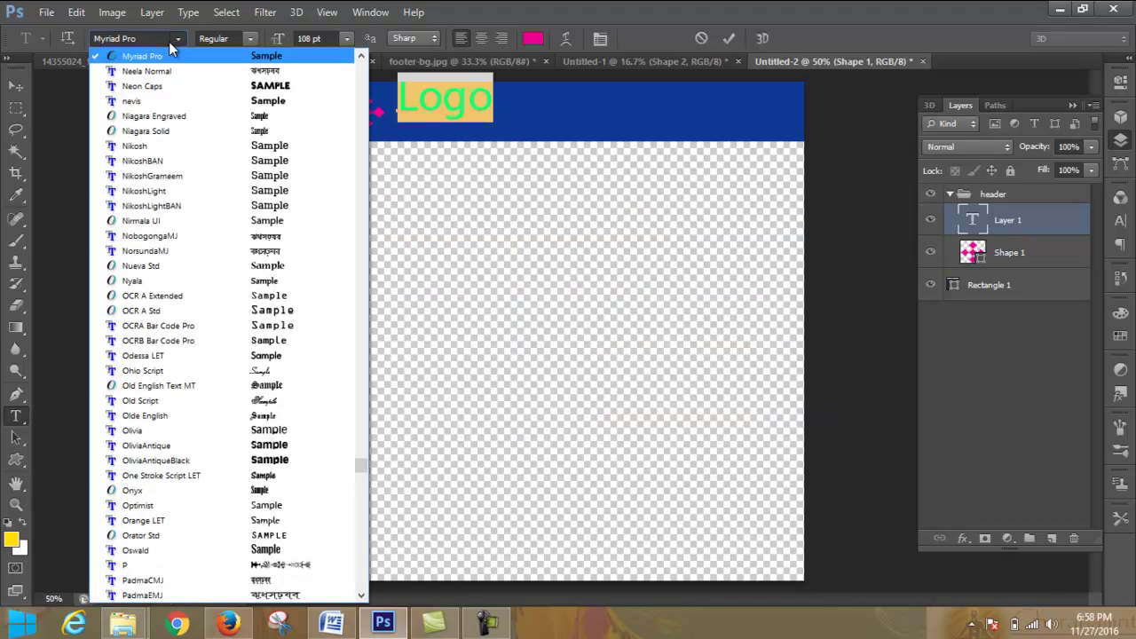
{"action": "left_click", "coordinate": [150, 39]}
{"action": "left_click", "coordinate": [151, 39]}
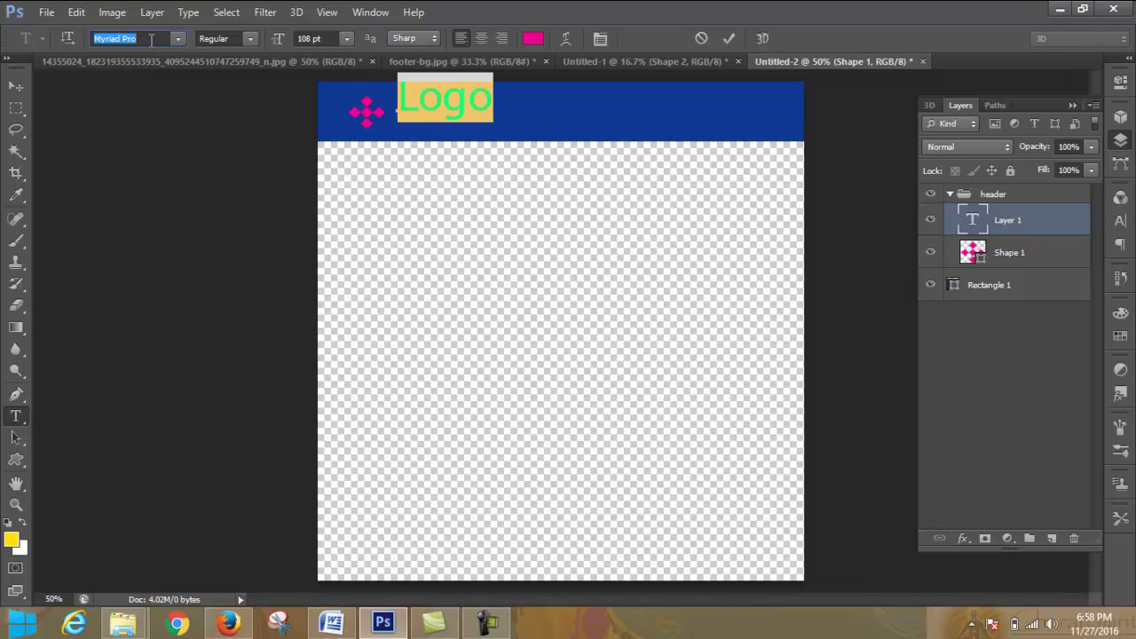
{"action": "type", "text": "ExxPresleySH"}
{"action": "key", "text": "Return"}
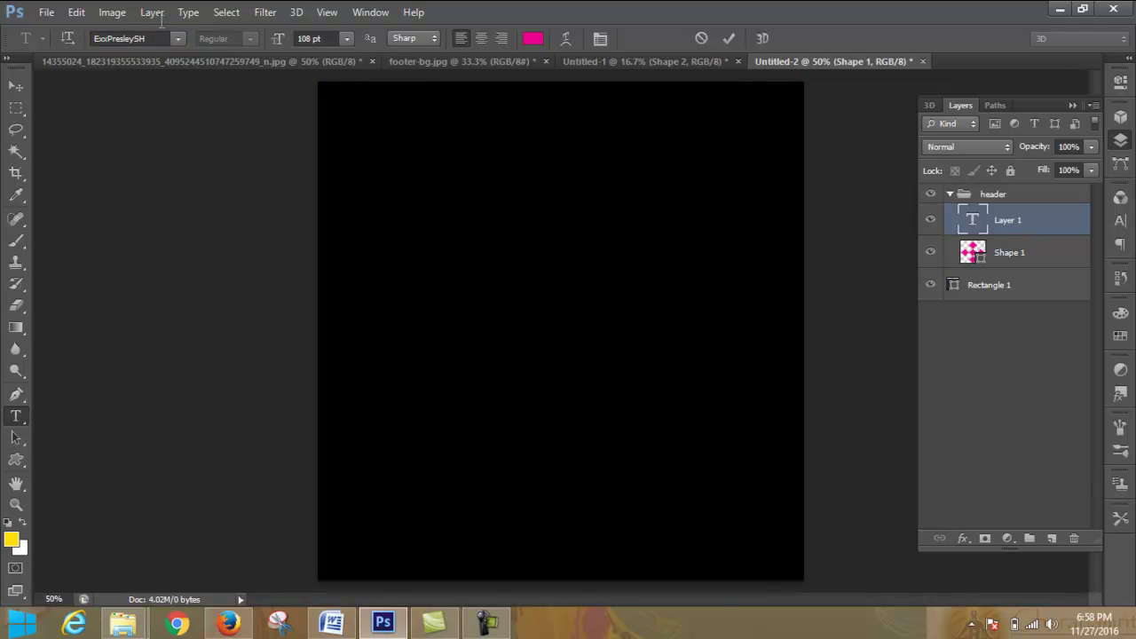
{"action": "left_click", "coordinate": [728, 39]}
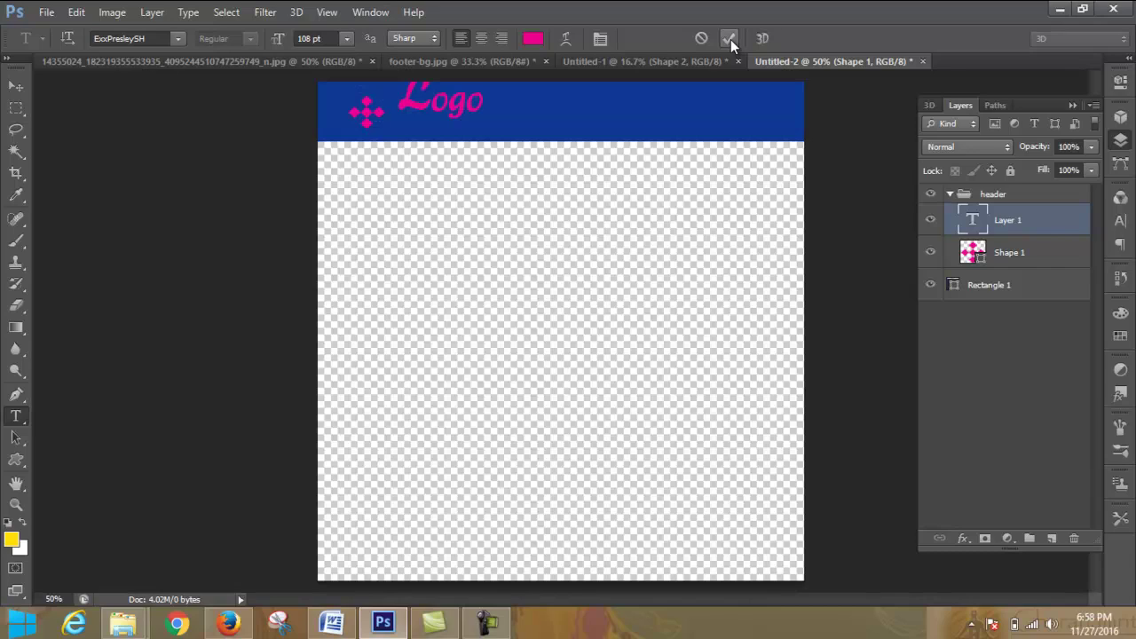
Step: Move the Logo text right next to the diamond-cross shape and scale it down to roughly the shape's height
{"action": "left_click", "coordinate": [16, 86]}
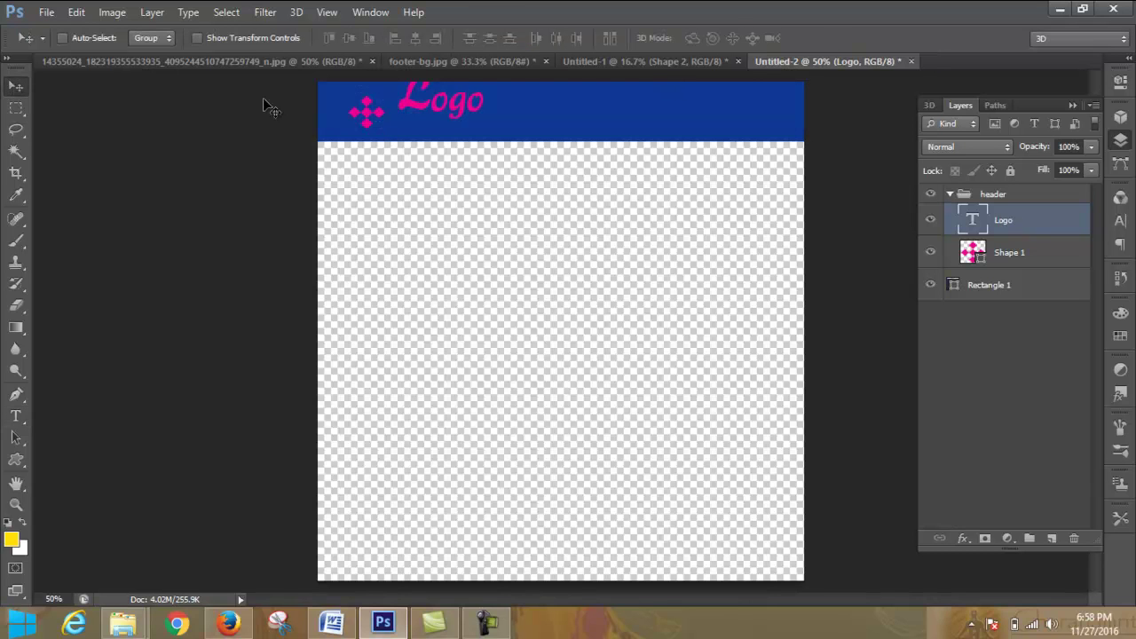
{"action": "left_click_drag", "start_coordinate": [426, 106], "coordinate": [412, 122]}
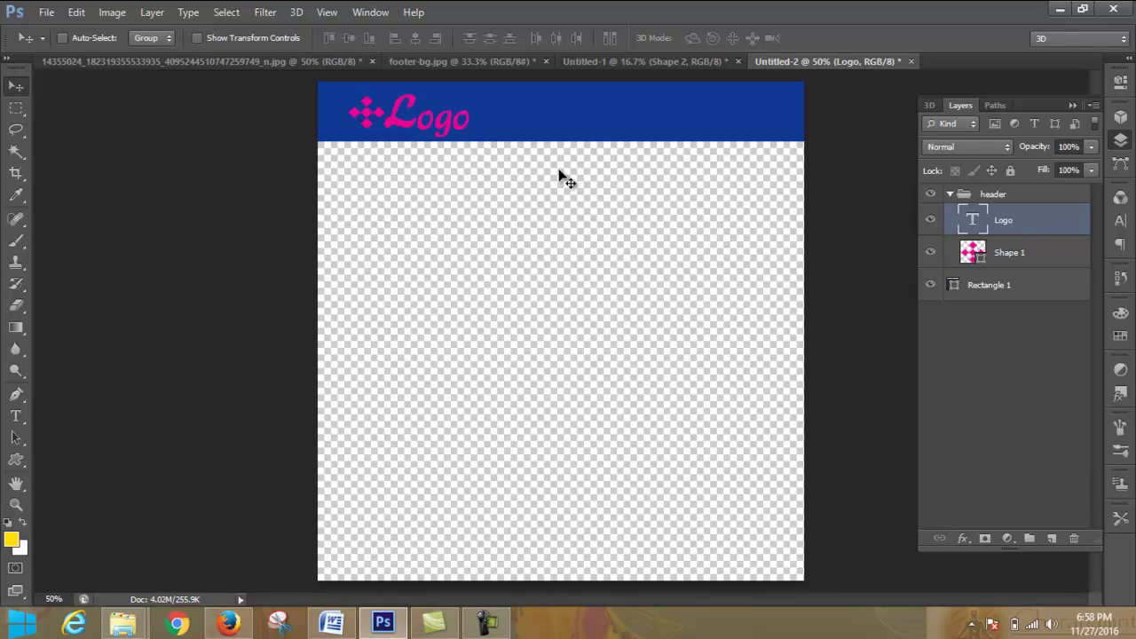
{"action": "key", "text": "ctrl+t"}
{"action": "left_click_drag", "start_coordinate": [465, 139], "coordinate": [403, 118]}
{"action": "left_click", "coordinate": [834, 38]}
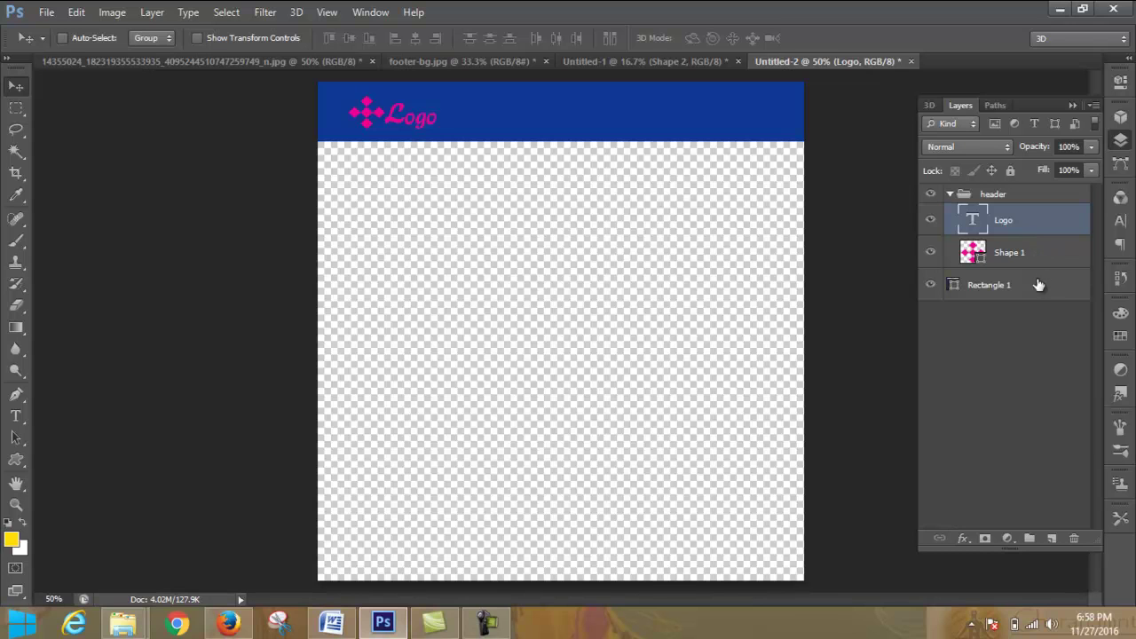
Step: Add a layer group inside the header group and name it logo
{"action": "left_click", "coordinate": [1029, 538]}
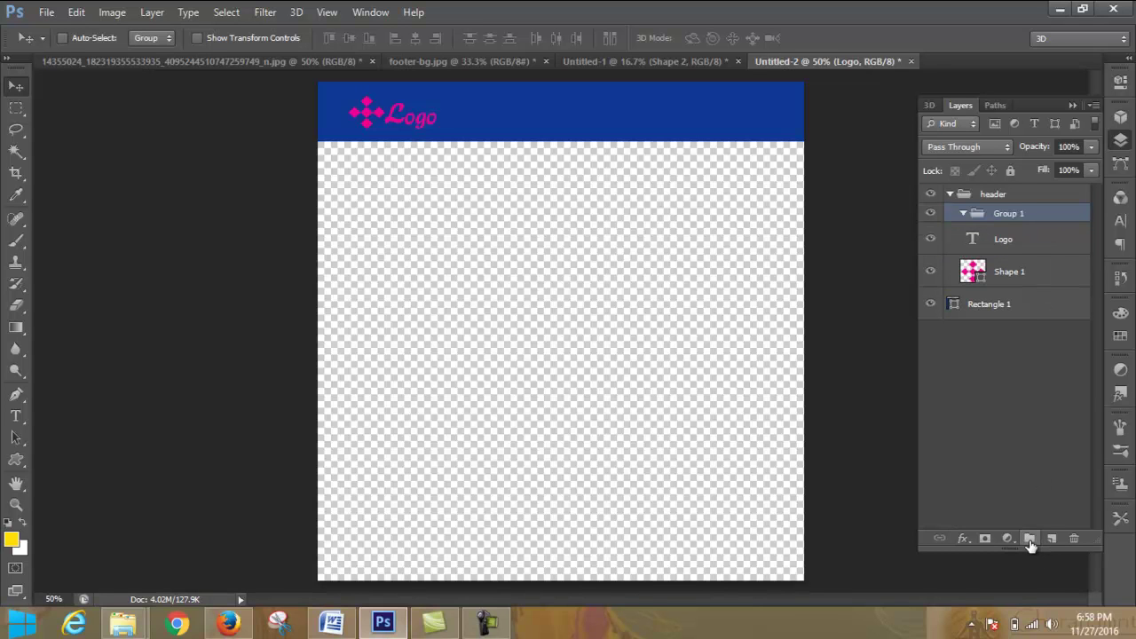
{"action": "double_click", "coordinate": [1015, 219]}
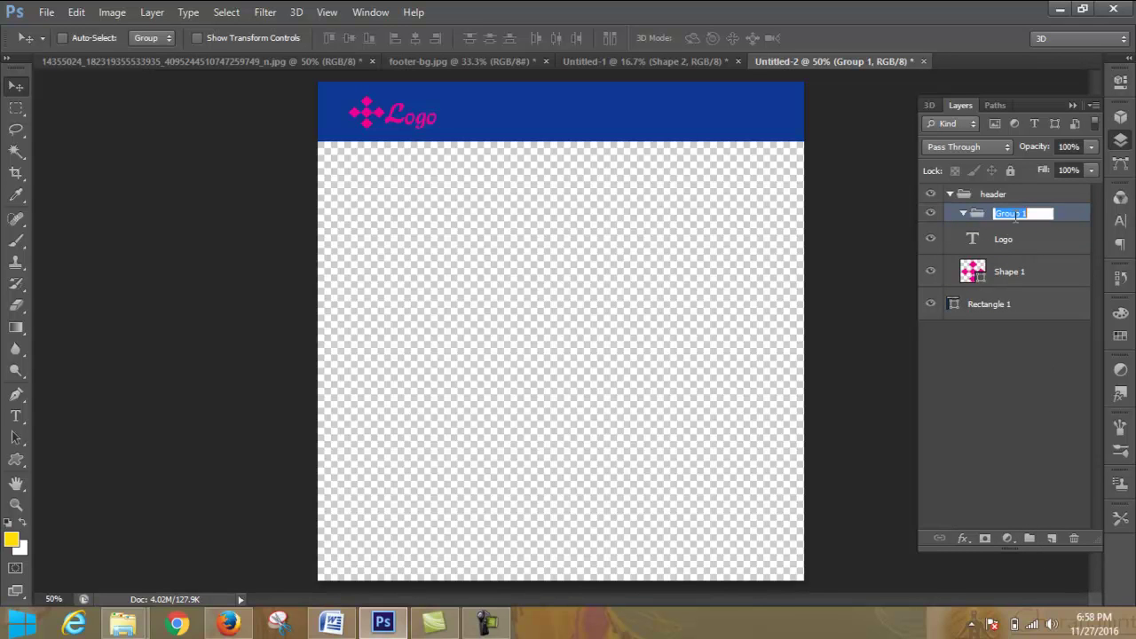
{"action": "type", "text": "logo"}
{"action": "key", "text": "Return"}
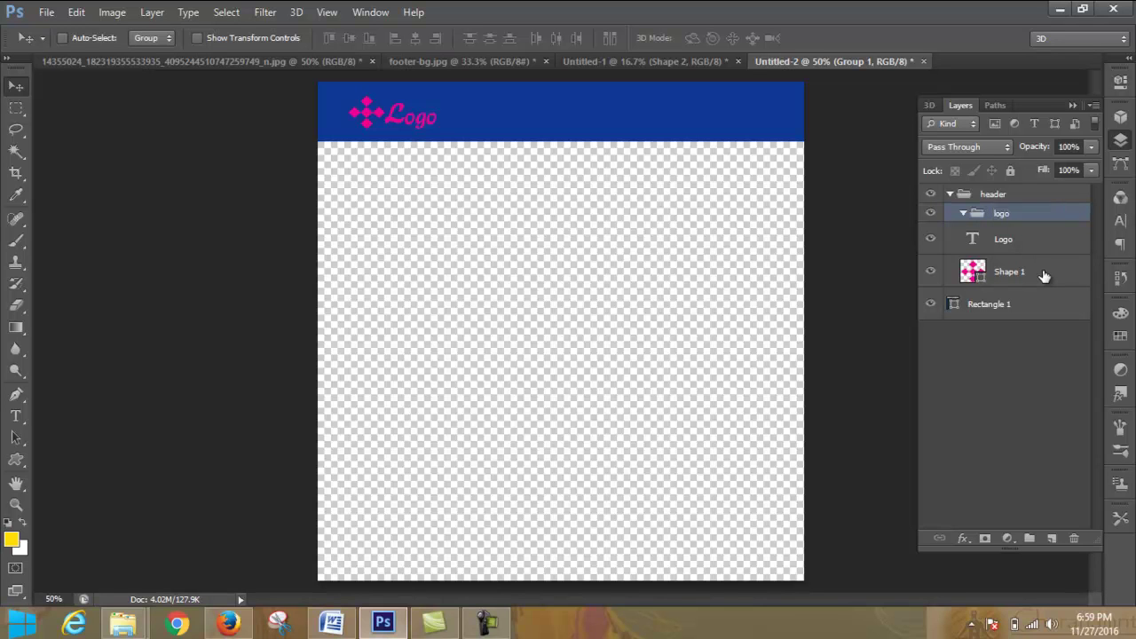
Step: Move the Logo text and Shape 1 layers into the logo group, and collapse the group
{"action": "left_click", "coordinate": [1047, 269]}
{"action": "left_click", "coordinate": [1047, 244]}
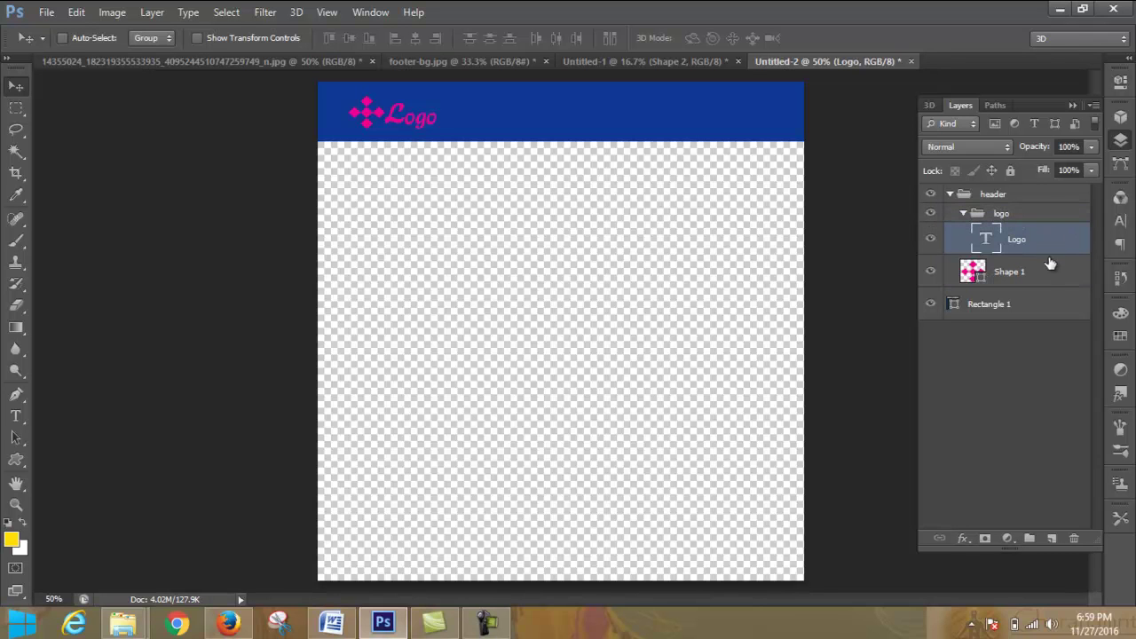
{"action": "left_click_drag", "start_coordinate": [1045, 275], "coordinate": [1045, 243]}
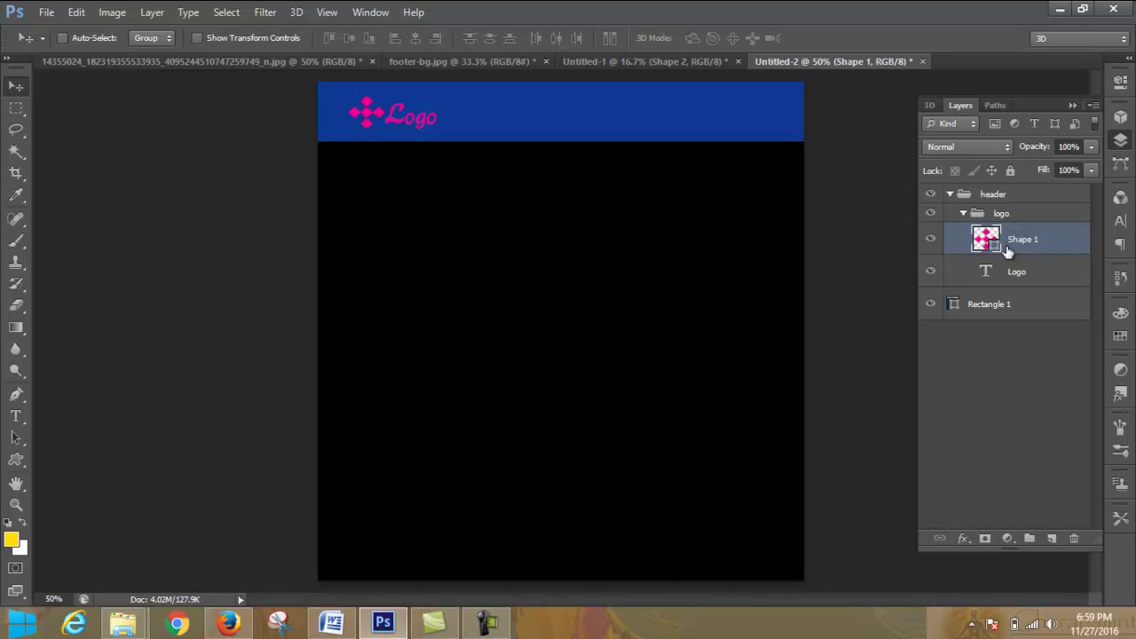
{"action": "left_click", "coordinate": [964, 215]}
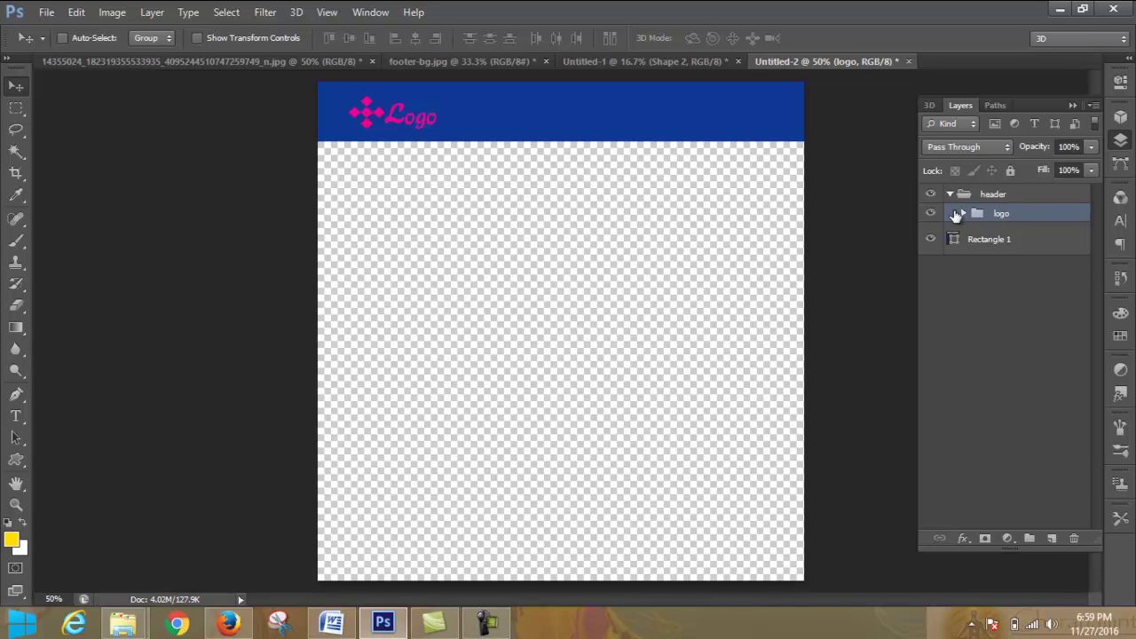
Step: Toggle the logo group's visibility off and on to check which artwork it contains
{"action": "left_click", "coordinate": [930, 214]}
{"action": "left_click", "coordinate": [930, 214]}
{"action": "left_click", "coordinate": [930, 214]}
{"action": "left_click", "coordinate": [930, 214]}
{"action": "left_click", "coordinate": [930, 213]}
{"action": "left_click", "coordinate": [930, 214]}
Step: Add a layer group above the logo group inside the header group and name it menugroup
{"action": "left_click", "coordinate": [16, 416]}
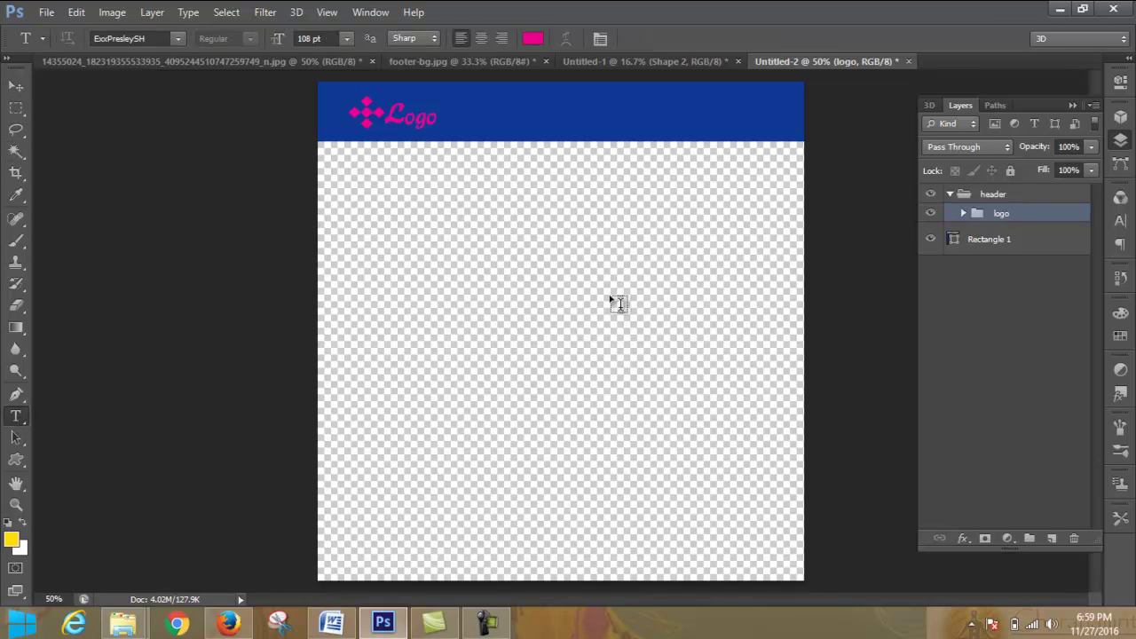
{"action": "left_click", "coordinate": [1029, 538]}
{"action": "right_click", "coordinate": [1011, 216]}
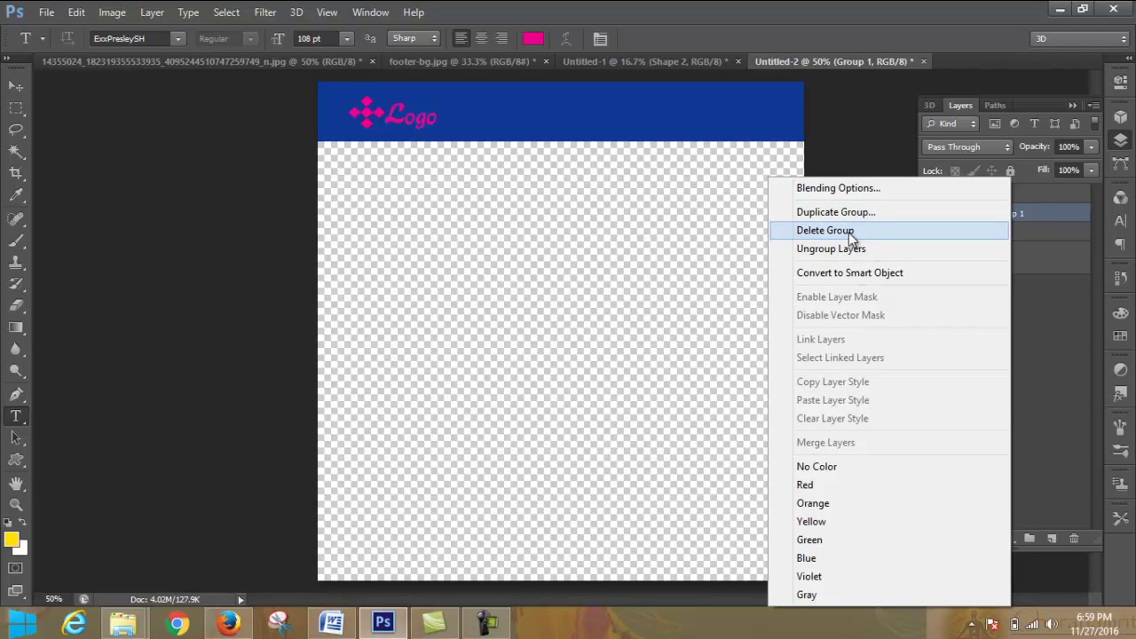
{"action": "left_click", "coordinate": [1055, 210]}
{"action": "double_click", "coordinate": [1013, 214]}
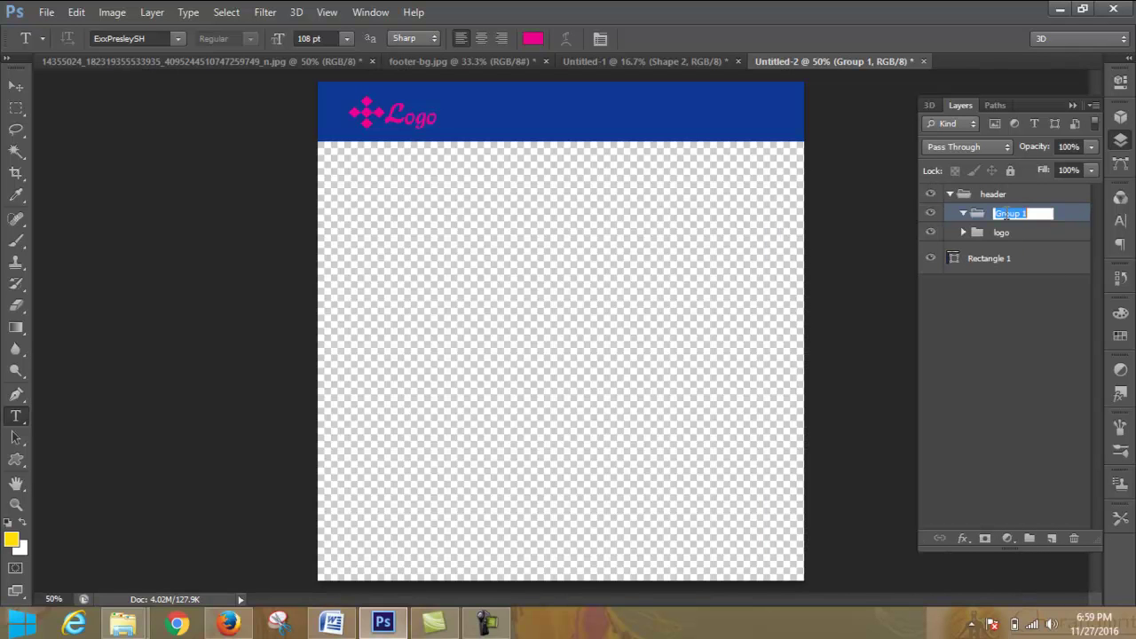
{"action": "type", "text": "menug"}
{"action": "key", "text": "Return"}
{"action": "double_click", "coordinate": [1017, 221]}
{"action": "left_click", "coordinate": [1050, 214]}
{"action": "key", "text": "BackSpace"}
{"action": "type", "text": "p"}
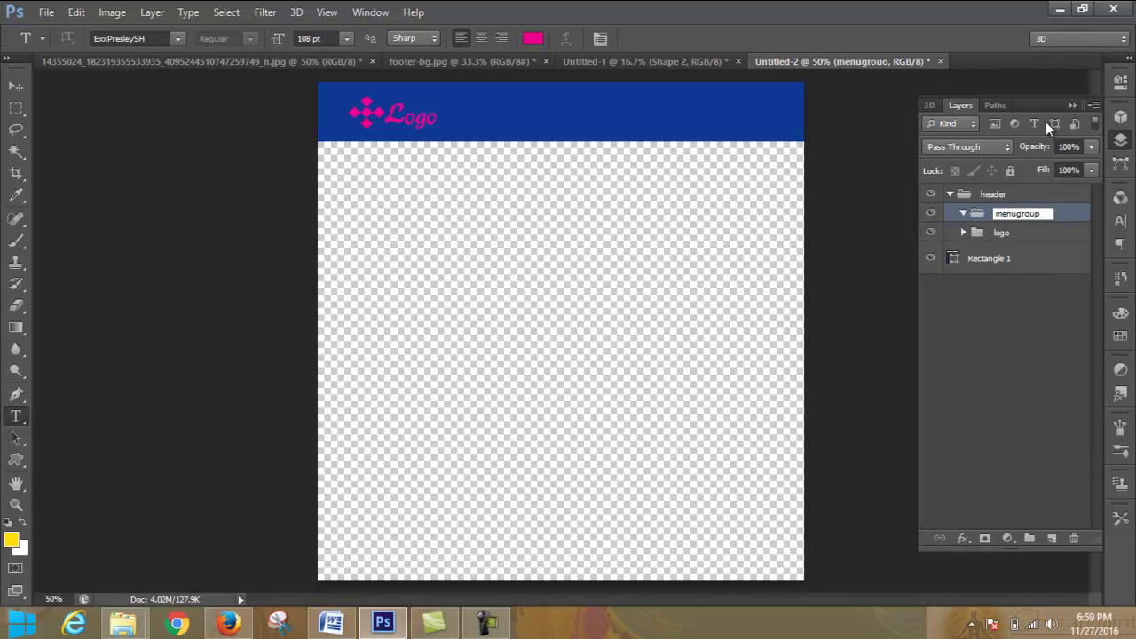
{"action": "left_click", "coordinate": [1071, 236]}
Step: Add the text Home in Arial to the blue header, inside the menugroup group
{"action": "left_click", "coordinate": [1034, 215]}
{"action": "left_click", "coordinate": [531, 109]}
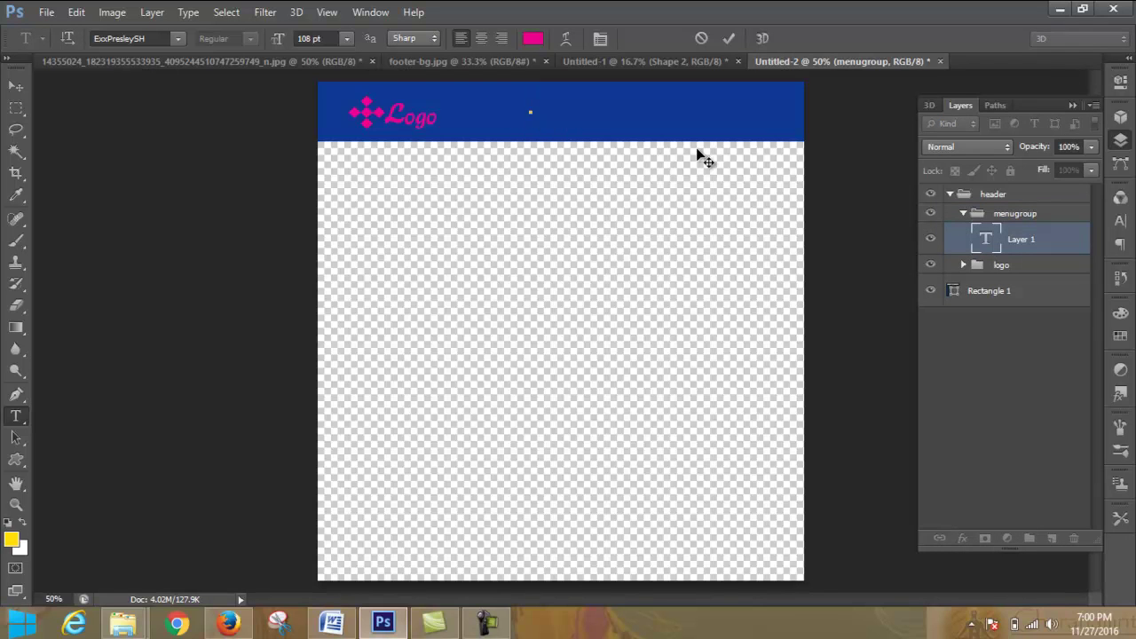
{"action": "left_click", "coordinate": [142, 38]}
{"action": "type", "text": "Arial"}
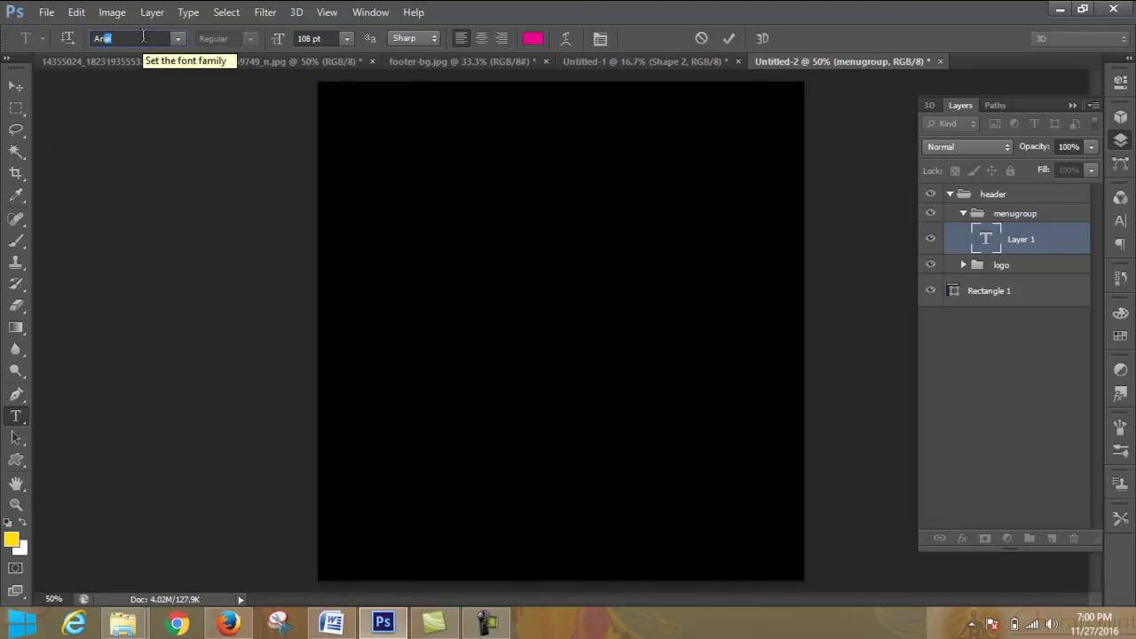
{"action": "key", "text": "Return"}
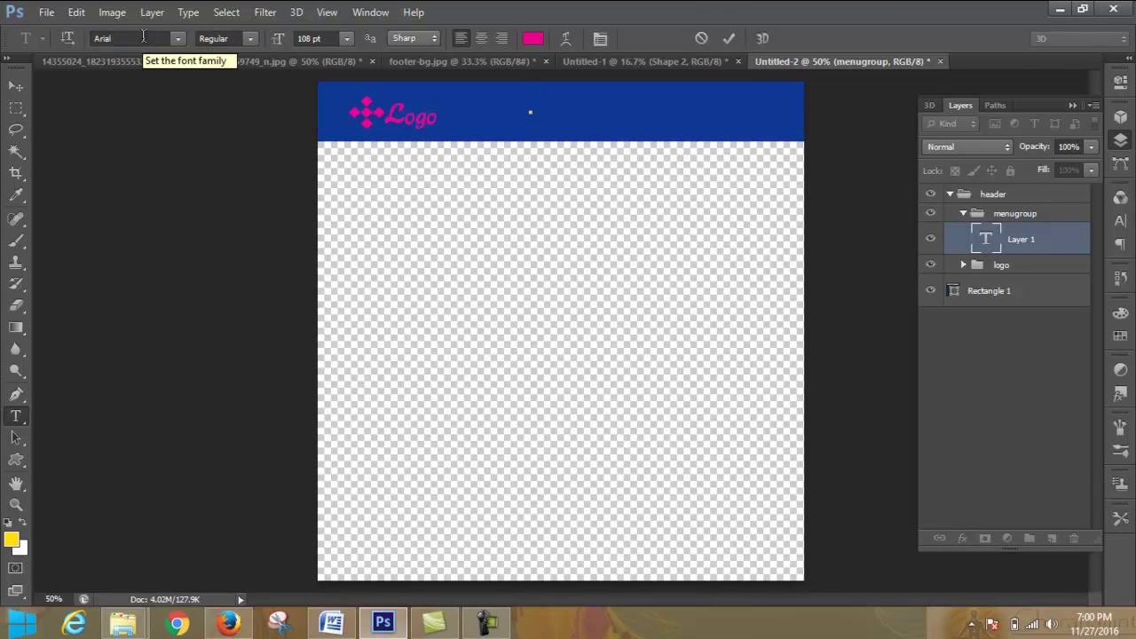
{"action": "type", "text": "Home"}
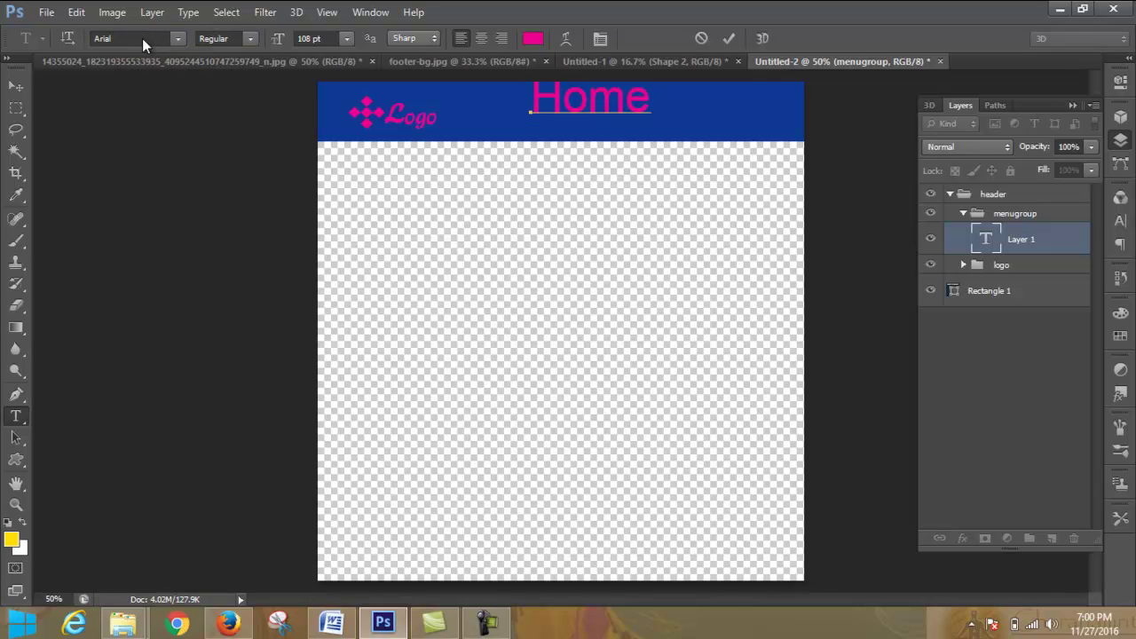
Step: Shift the Home text slightly down and toward the logo, and reduce its font size to 48 pt
{"action": "left_click_drag", "start_coordinate": [671, 106], "coordinate": [383, 102]}
{"action": "left_click_drag", "start_coordinate": [279, 43], "coordinate": [246, 51]}
{"action": "left_click_drag", "start_coordinate": [545, 141], "coordinate": [590, 153]}
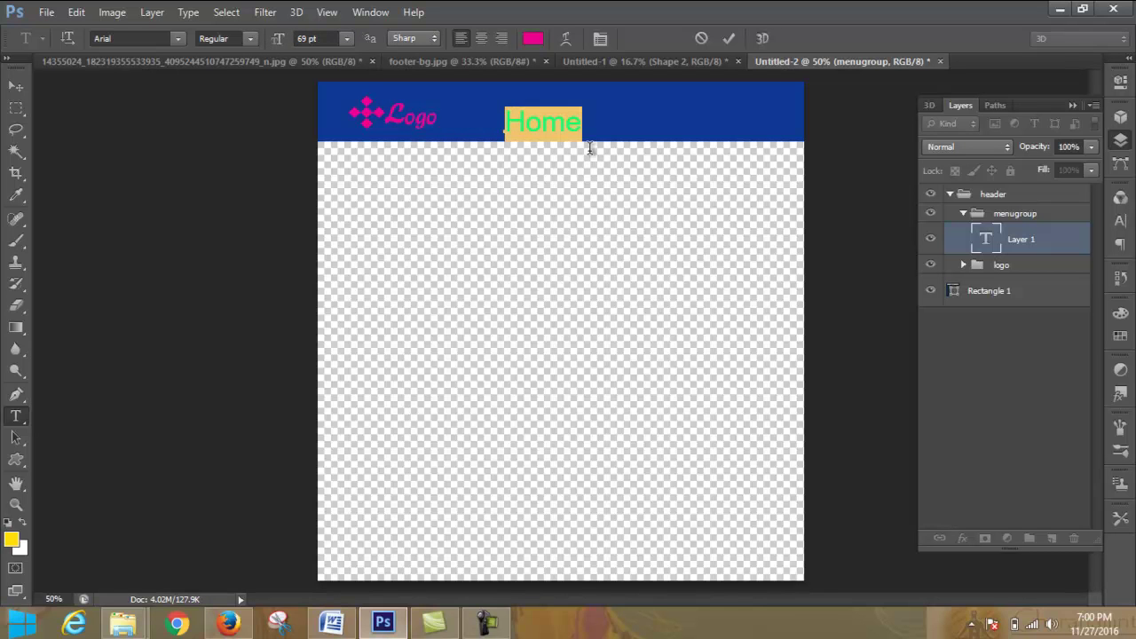
{"action": "left_click_drag", "start_coordinate": [281, 44], "coordinate": [263, 51]}
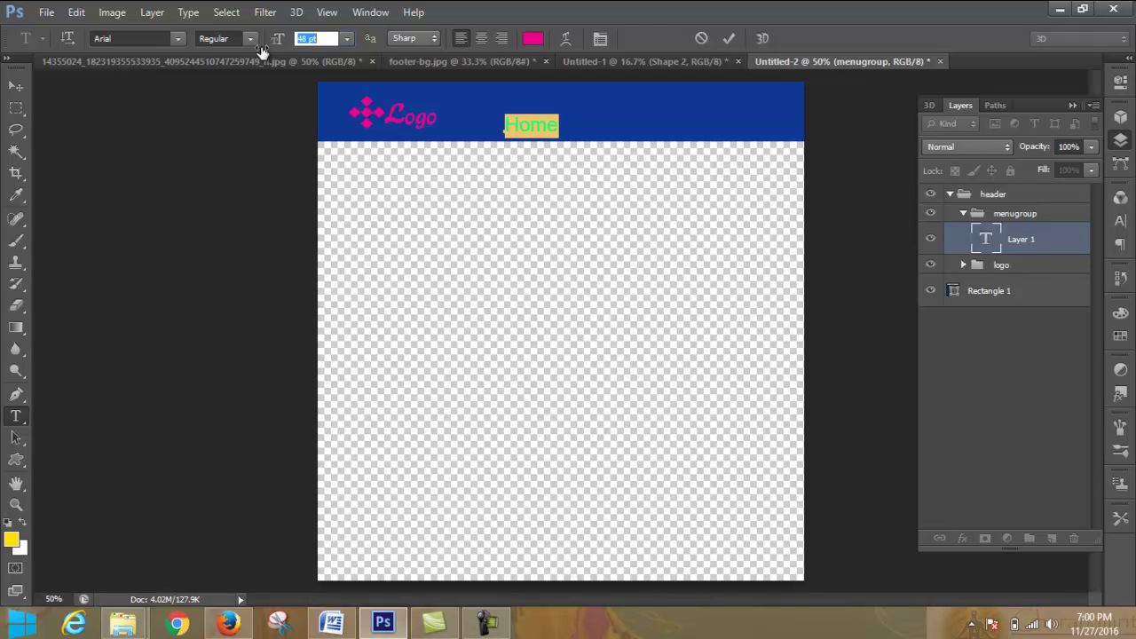
{"action": "left_click", "coordinate": [729, 38]}
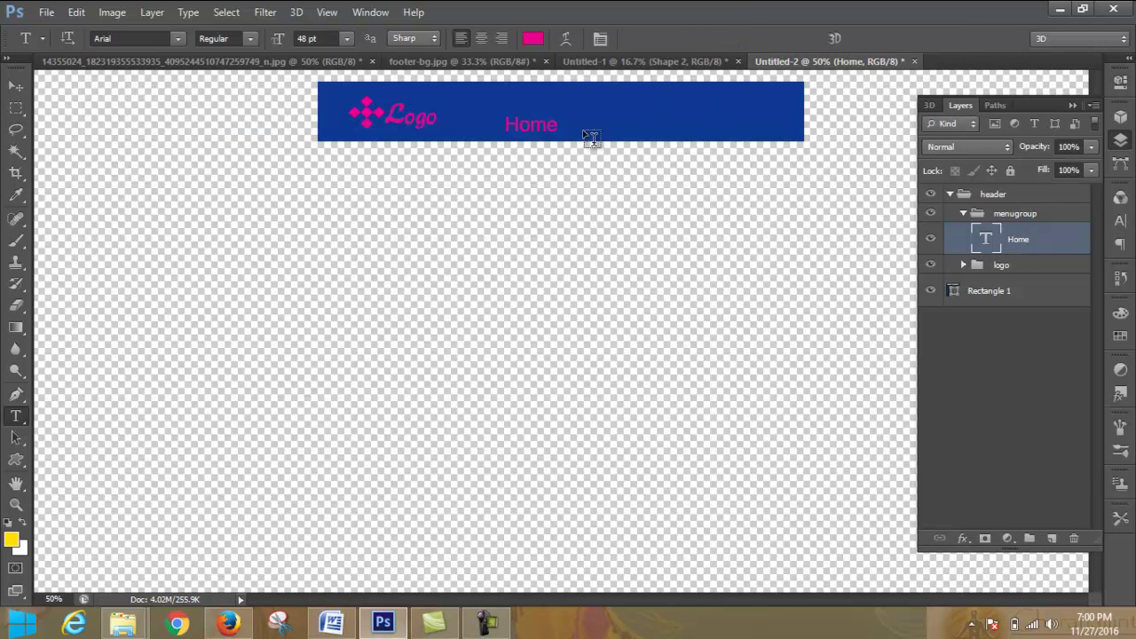
Step: Duplicate the Home text layer twice and move the topmost copy to the right of the original Home text
{"action": "right_click", "coordinate": [1042, 243]}
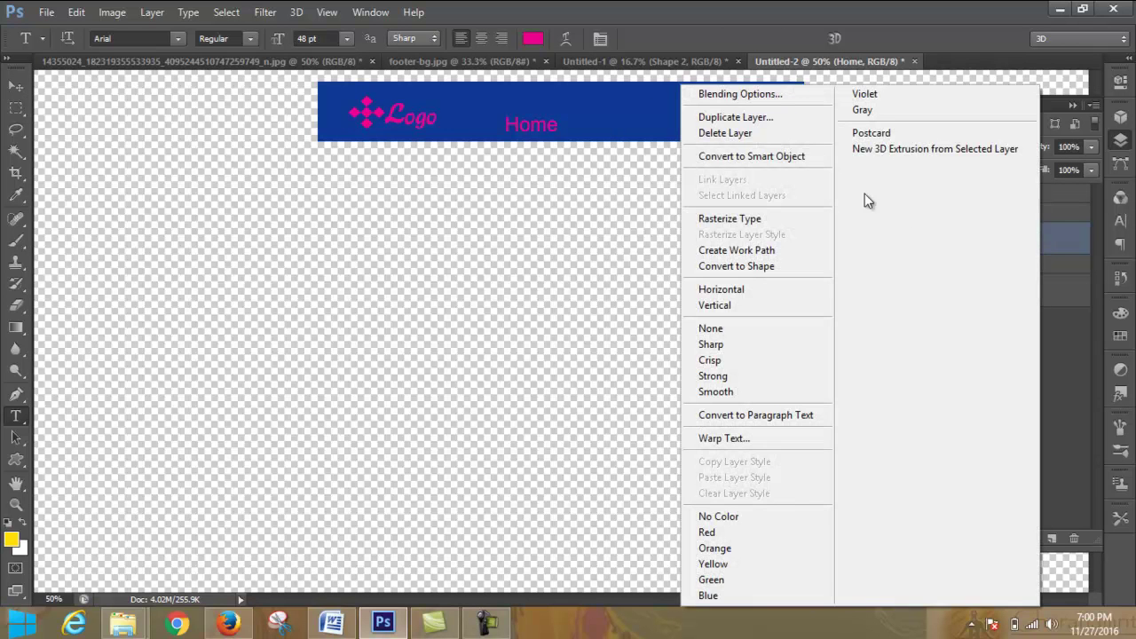
{"action": "left_click", "coordinate": [778, 124]}
{"action": "left_click", "coordinate": [732, 188]}
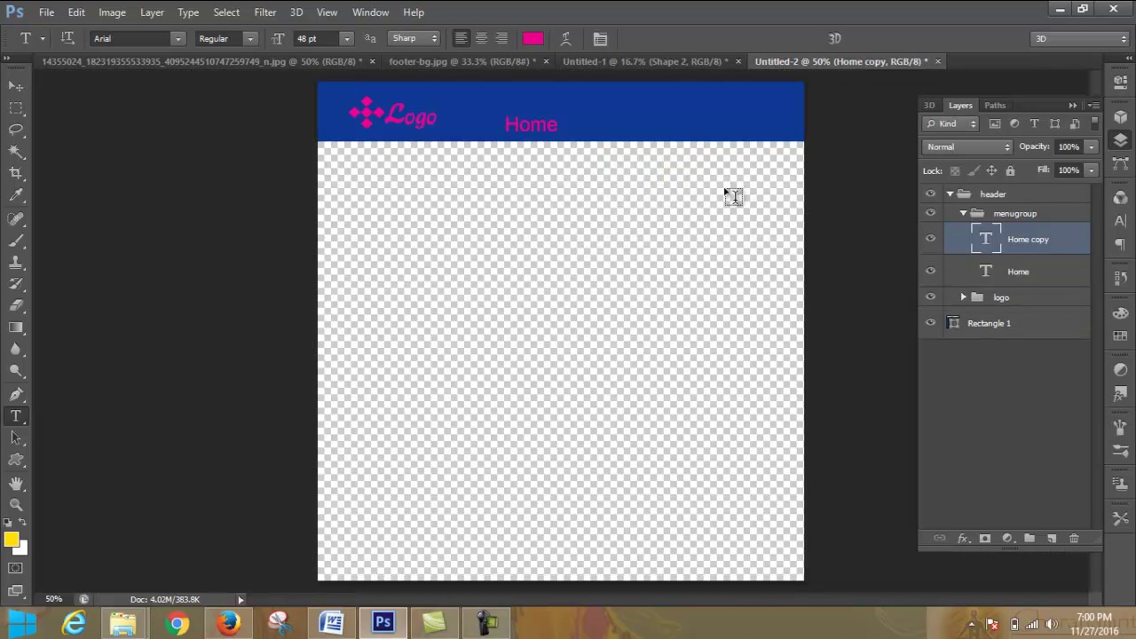
{"action": "right_click", "coordinate": [1050, 247]}
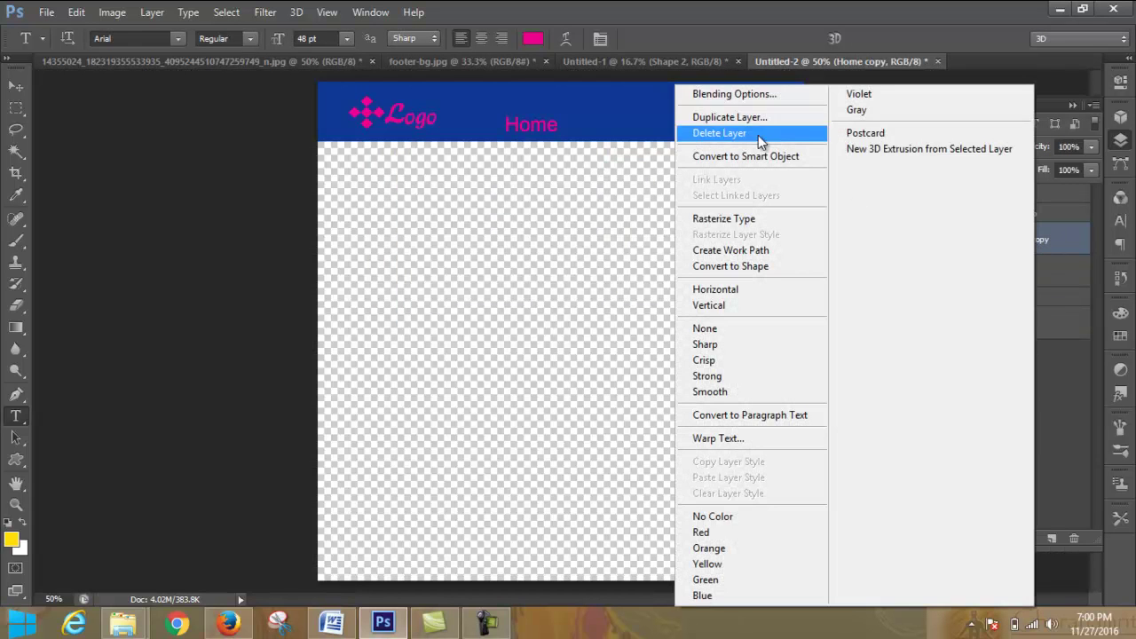
{"action": "left_click", "coordinate": [778, 124]}
{"action": "left_click", "coordinate": [716, 187]}
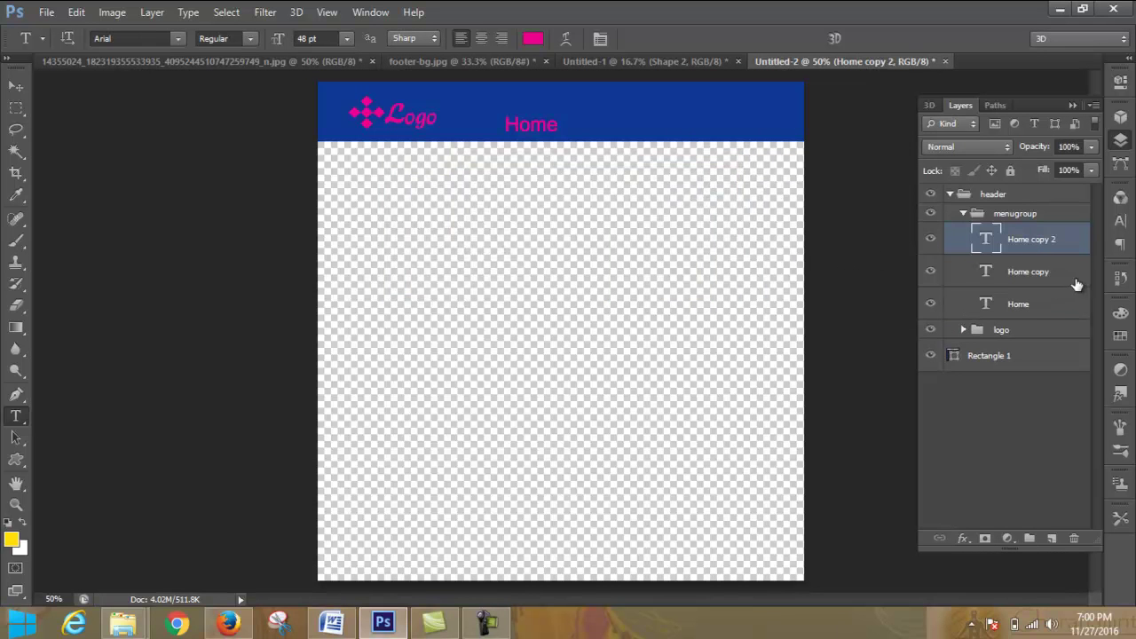
{"action": "key", "text": "v"}
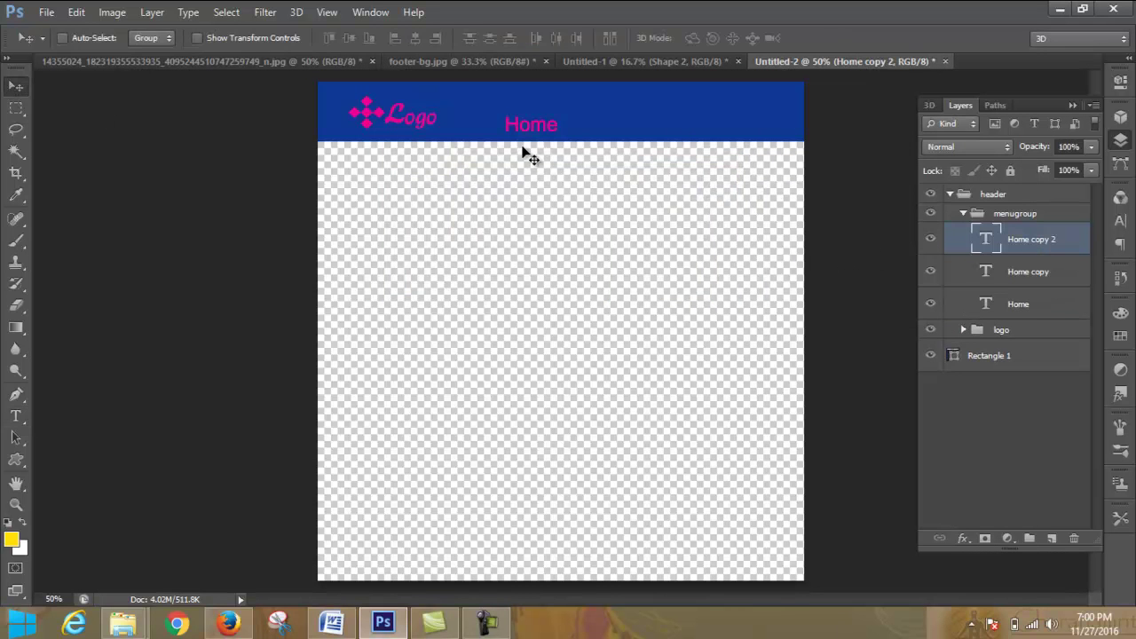
{"action": "left_click_drag", "start_coordinate": [541, 138], "coordinate": [605, 133]}
Step: Set the font size of the Home copy text that overlaps the original to 24 pt
{"action": "left_click", "coordinate": [18, 415]}
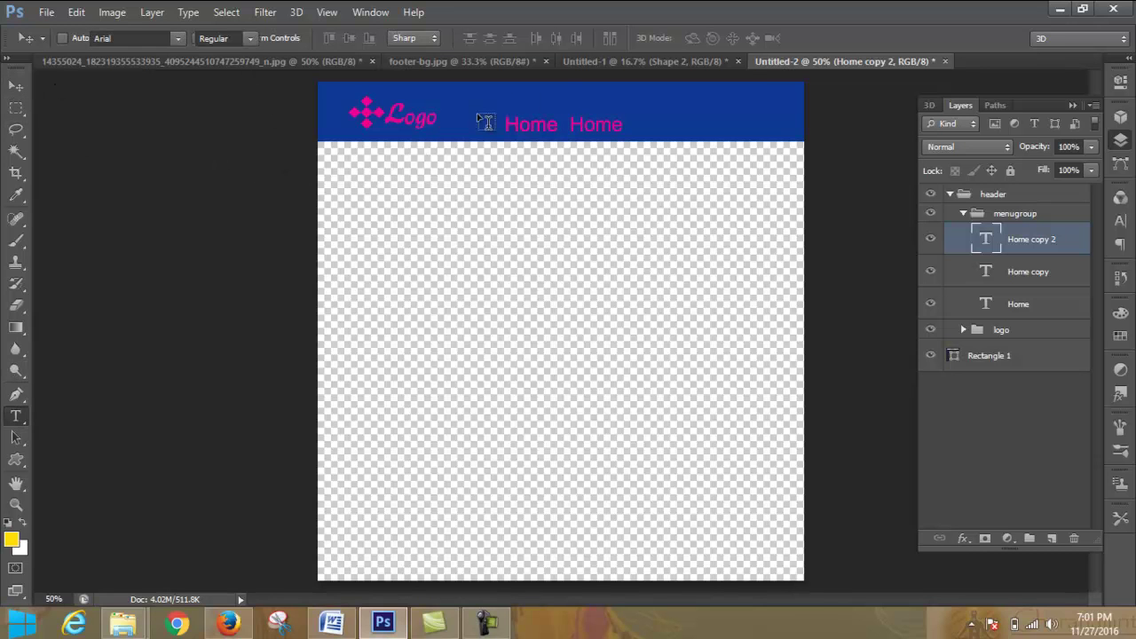
{"action": "left_click", "coordinate": [527, 124]}
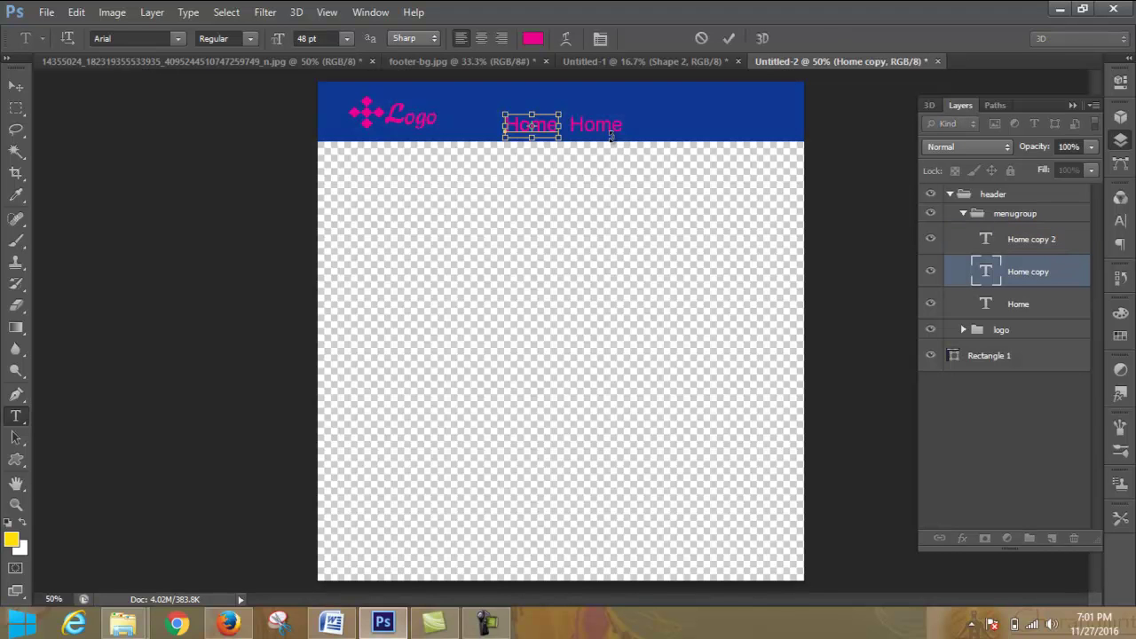
{"action": "key", "text": "ctrl+a"}
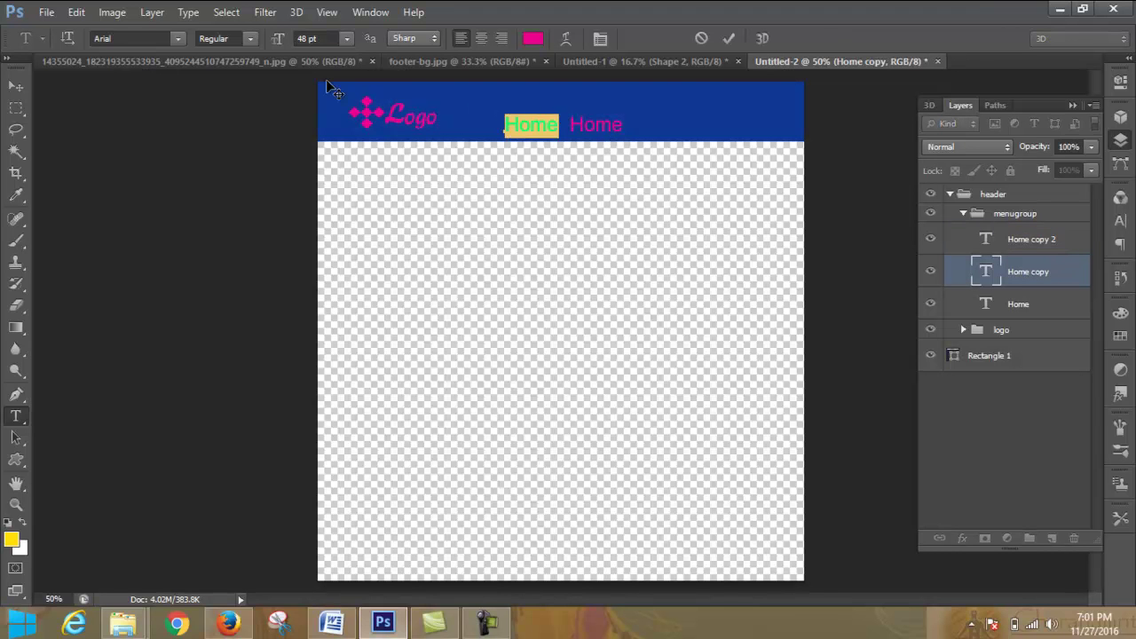
{"action": "left_click", "coordinate": [266, 41]}
{"action": "left_click_drag", "start_coordinate": [267, 41], "coordinate": [252, 49]}
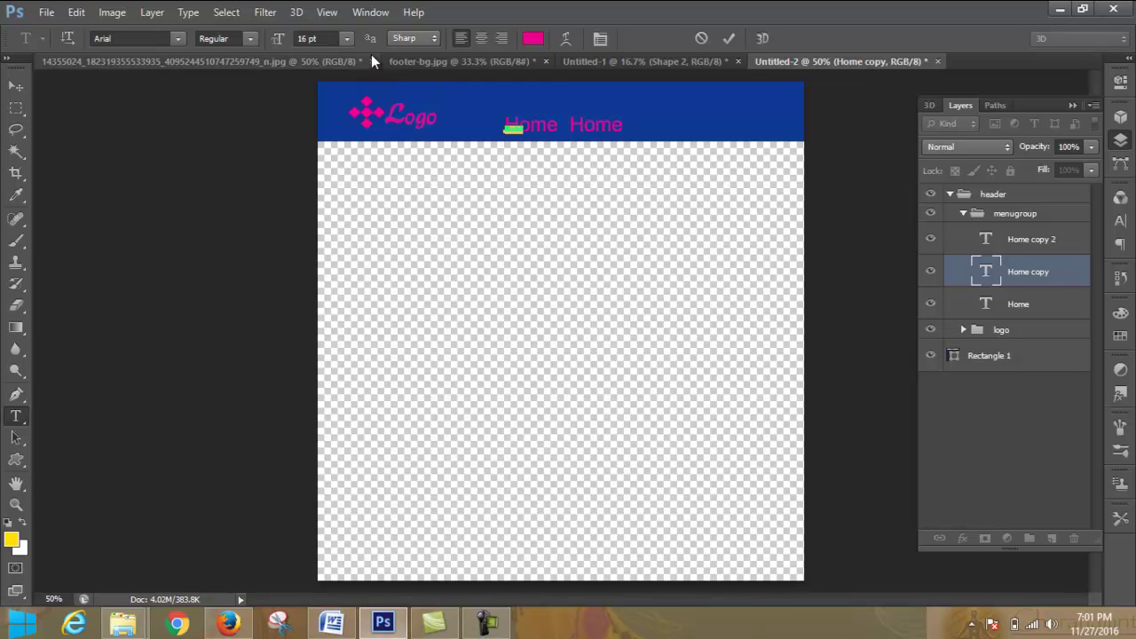
{"action": "left_click_drag", "start_coordinate": [280, 40], "coordinate": [282, 42]}
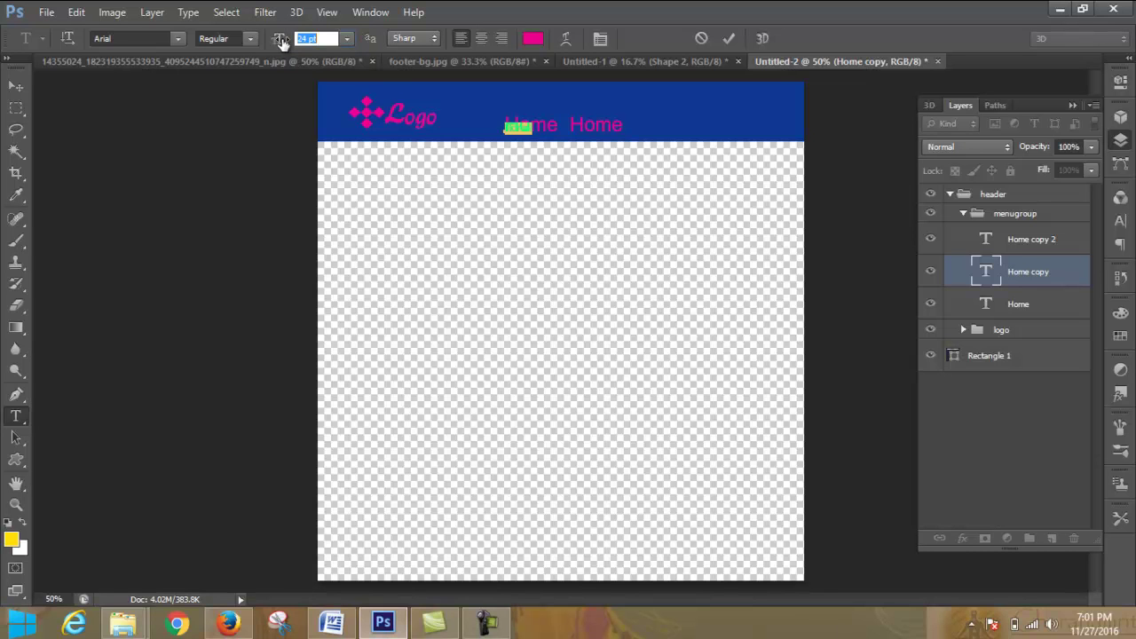
{"action": "left_click", "coordinate": [729, 39]}
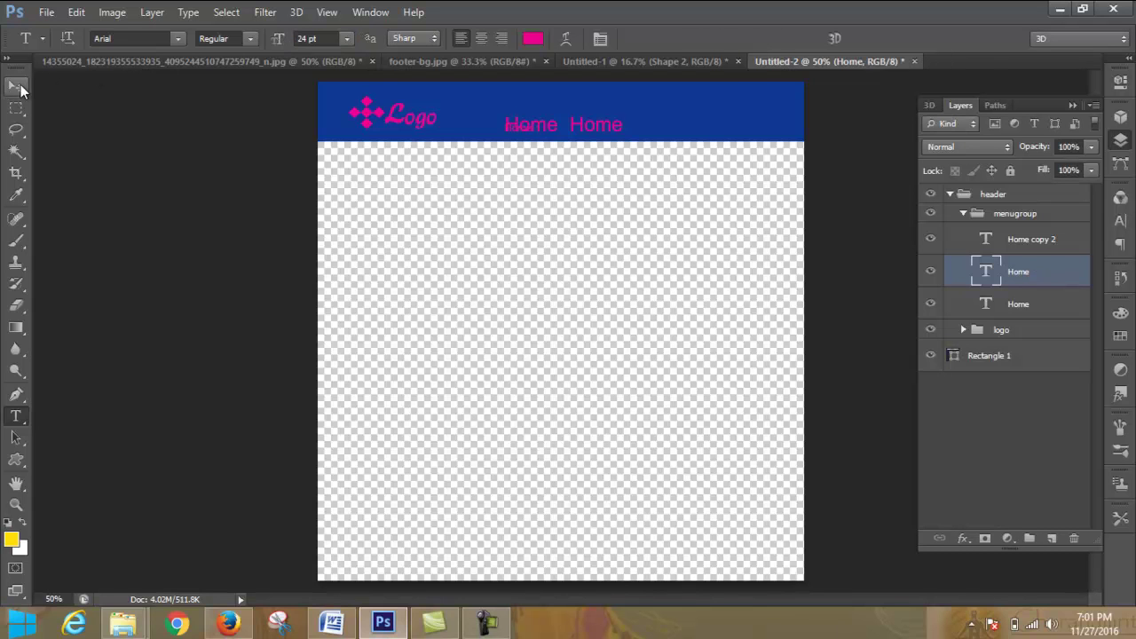
Step: Delete the two larger 48 pt Home text layers from the menugroup group
{"action": "left_click", "coordinate": [18, 86]}
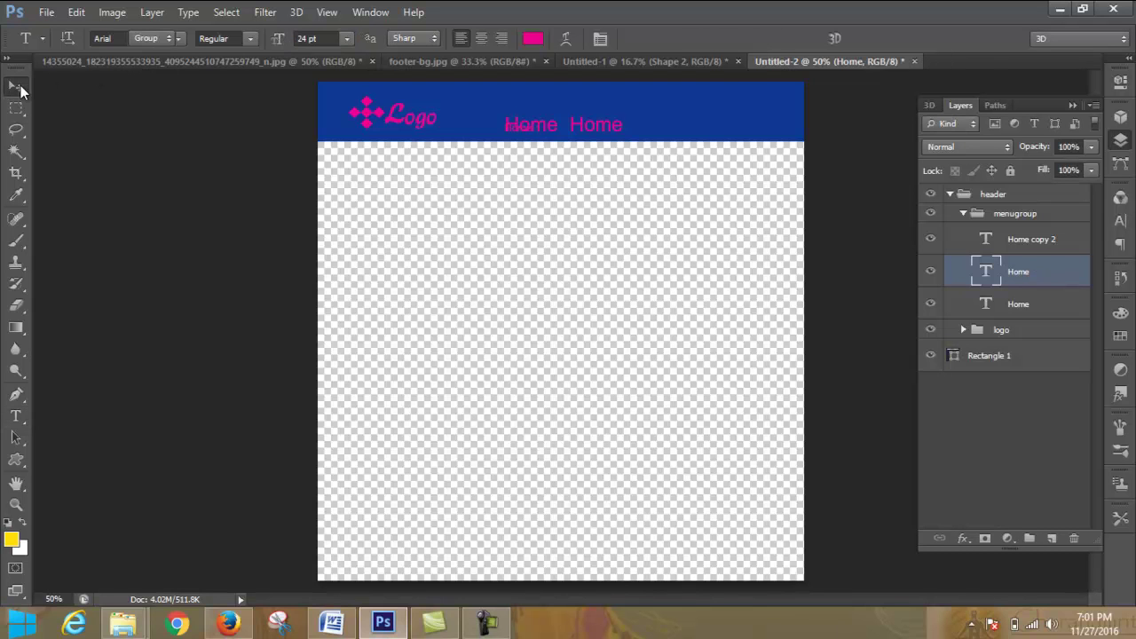
{"action": "left_click", "coordinate": [1052, 316]}
{"action": "left_click_drag", "start_coordinate": [1075, 302], "coordinate": [1074, 538]}
{"action": "left_click", "coordinate": [1063, 239]}
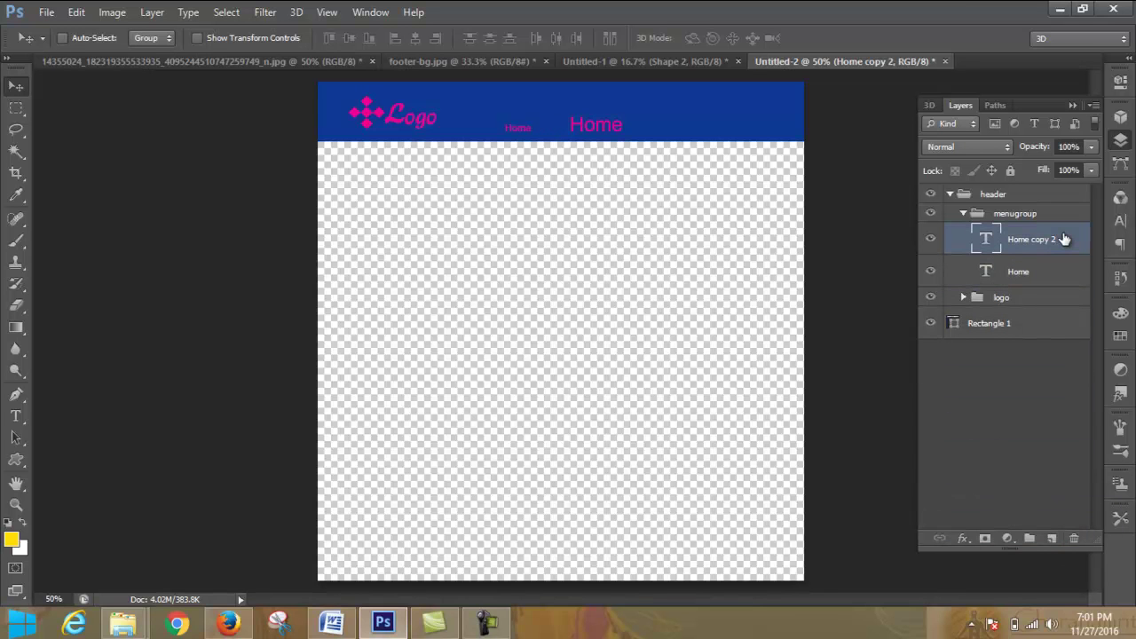
{"action": "left_click_drag", "start_coordinate": [1064, 239], "coordinate": [1074, 538]}
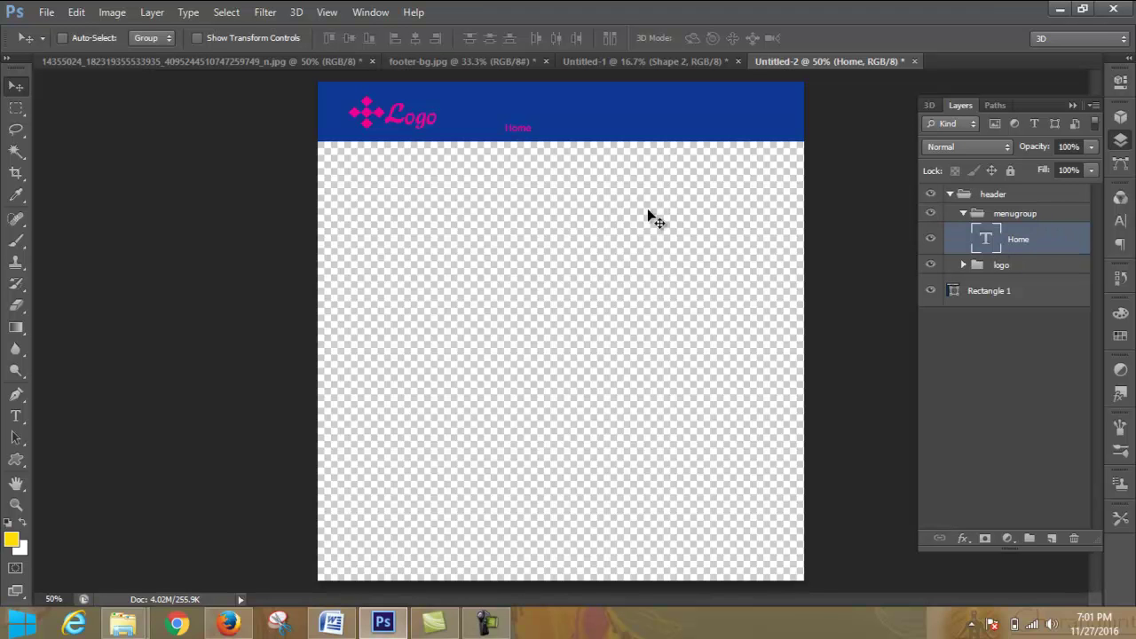
Step: Duplicate the 24 pt Home text layer and place the copy just to the right of Home
{"action": "right_click", "coordinate": [1062, 243]}
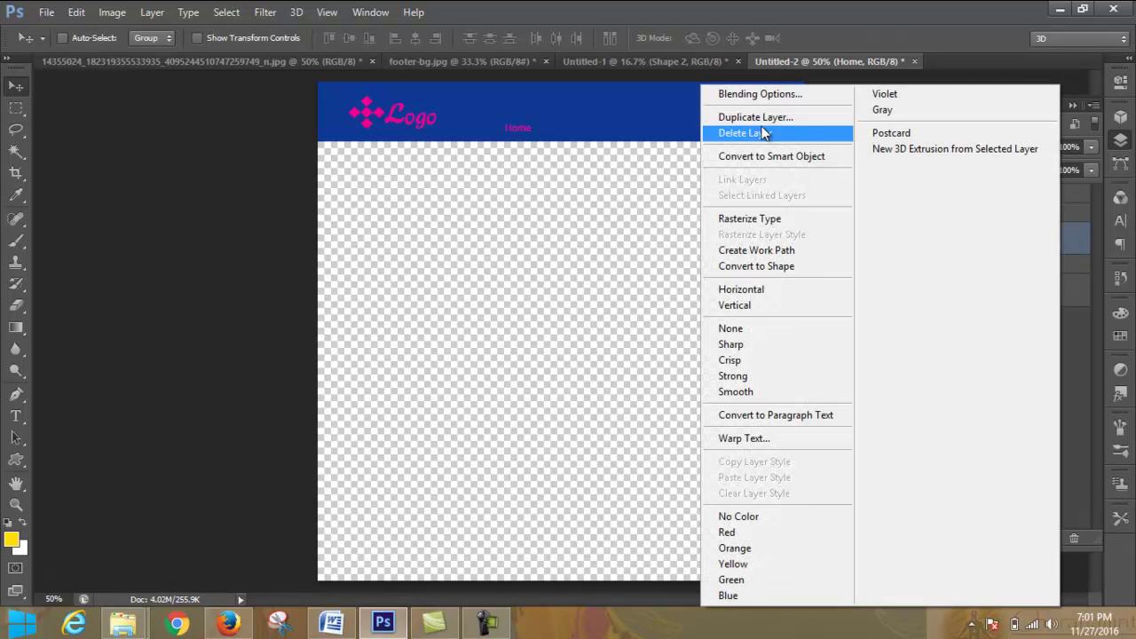
{"action": "left_click", "coordinate": [786, 116]}
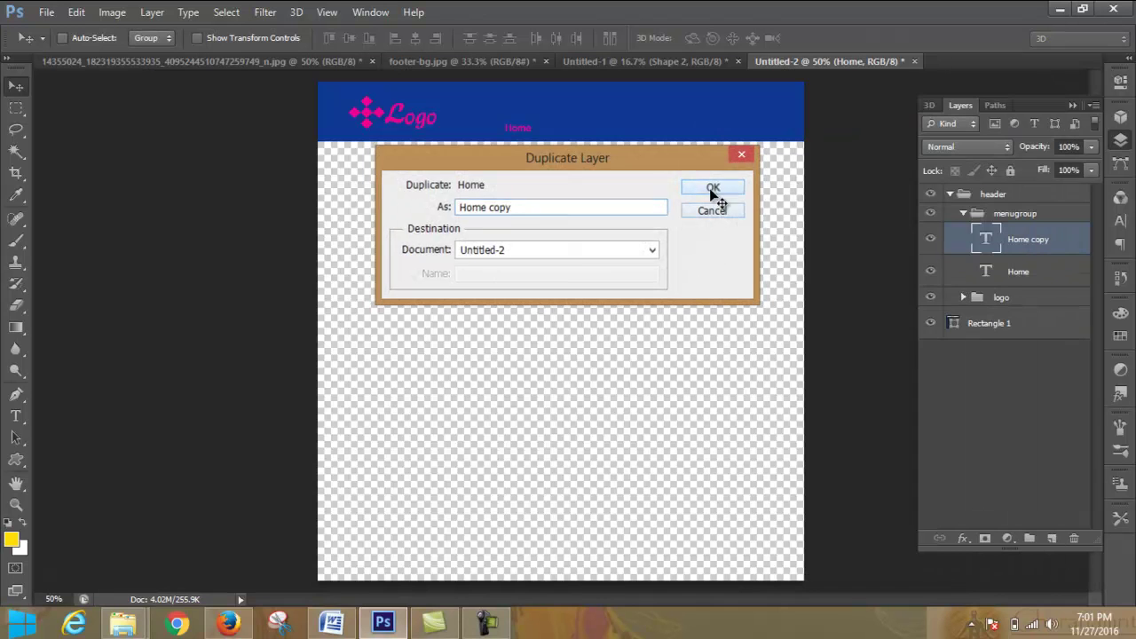
{"action": "left_click", "coordinate": [722, 189]}
{"action": "left_click_drag", "start_coordinate": [523, 137], "coordinate": [565, 135]}
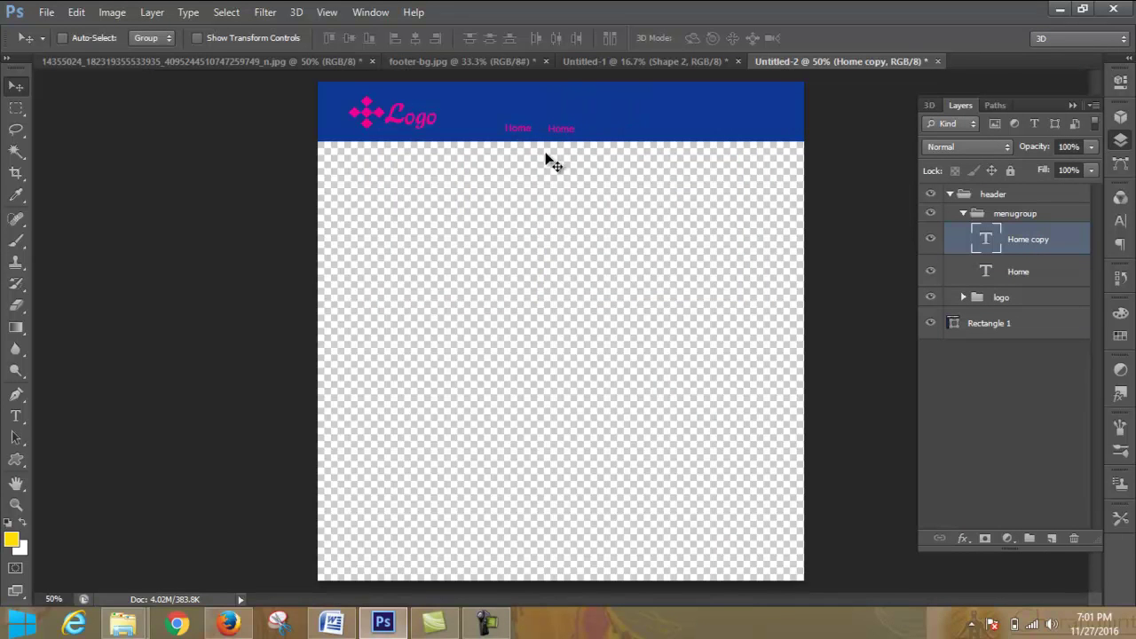
Step: Change the wording of the copied Home text to About
{"action": "left_click", "coordinate": [15, 415]}
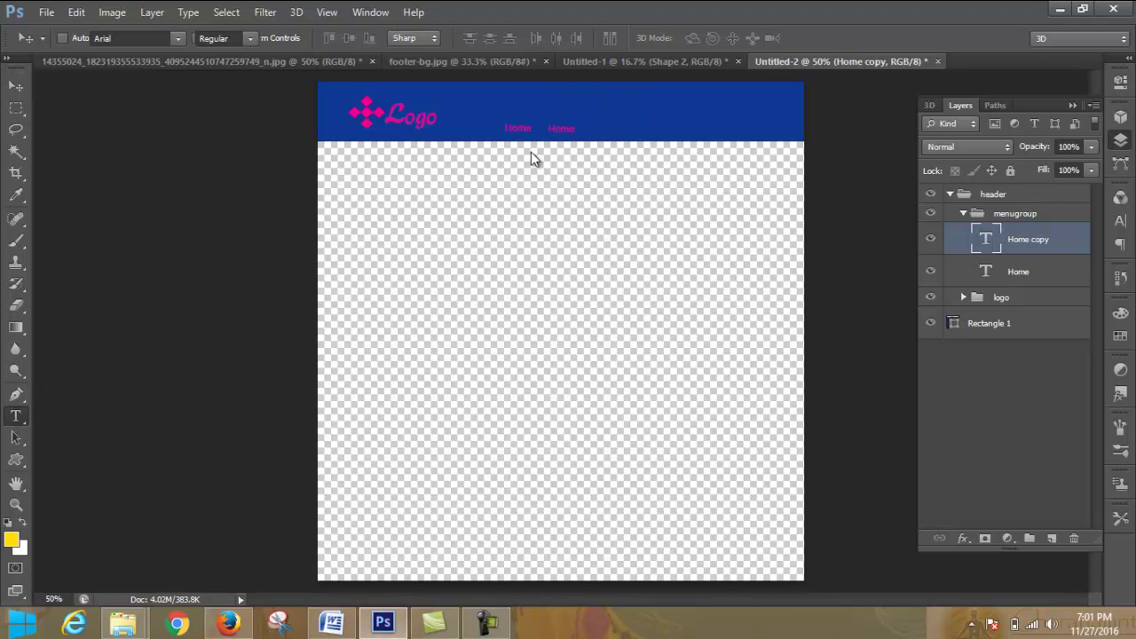
{"action": "left_click", "coordinate": [563, 131]}
{"action": "key", "text": "ctrl+a"}
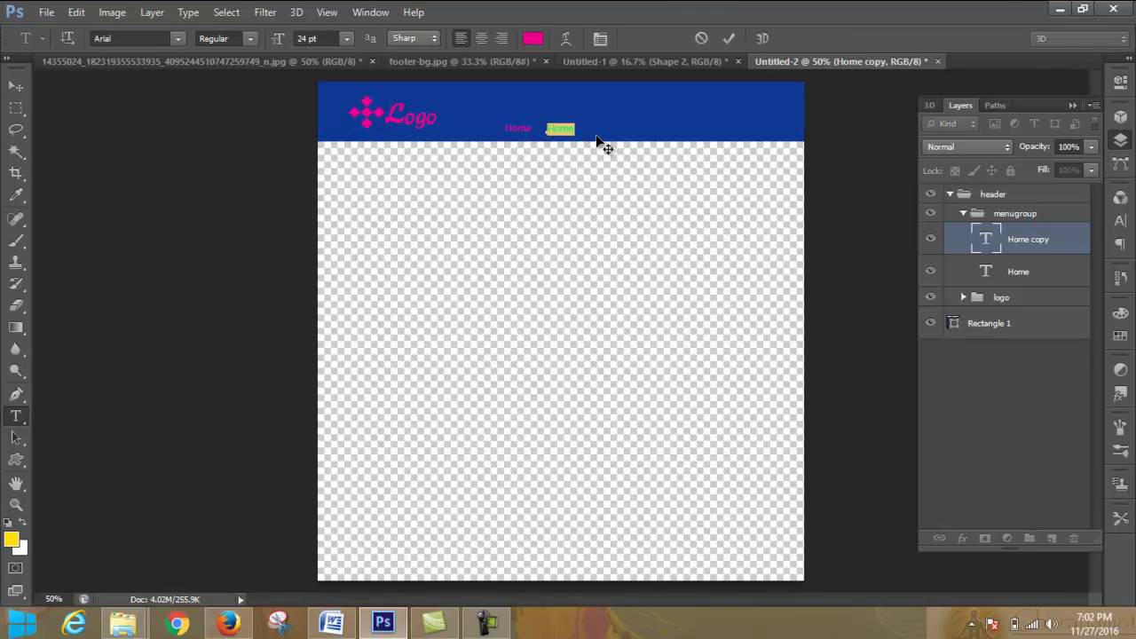
{"action": "type", "text": "About"}
{"action": "left_click", "coordinate": [728, 39]}
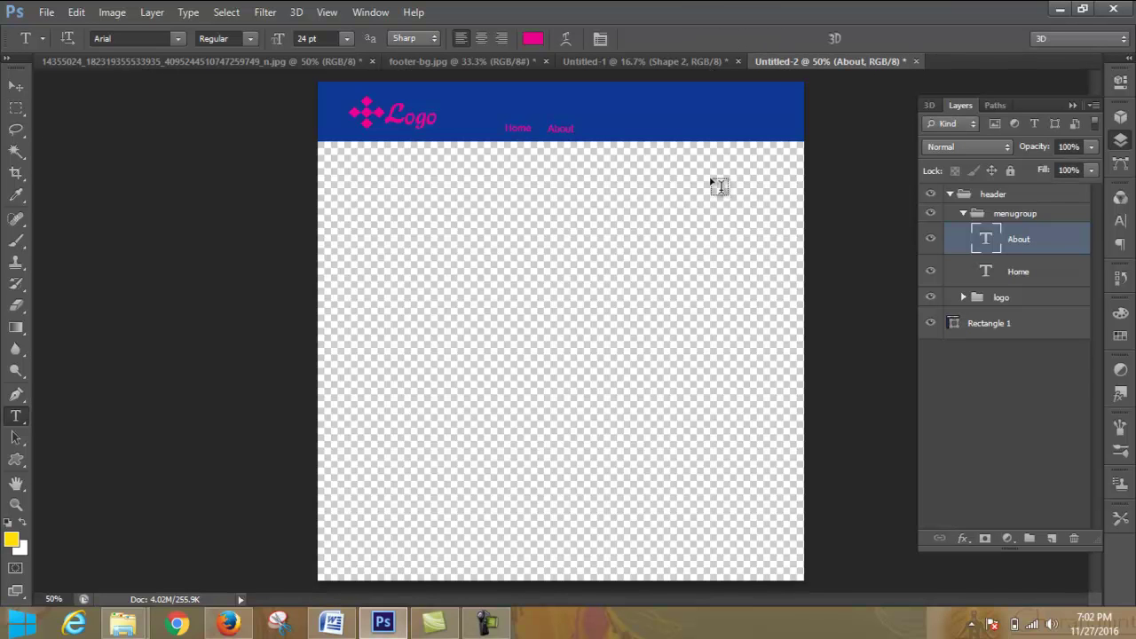
Step: Duplicate the About text layer and place the copy to the right of About in the header
{"action": "right_click", "coordinate": [1033, 245]}
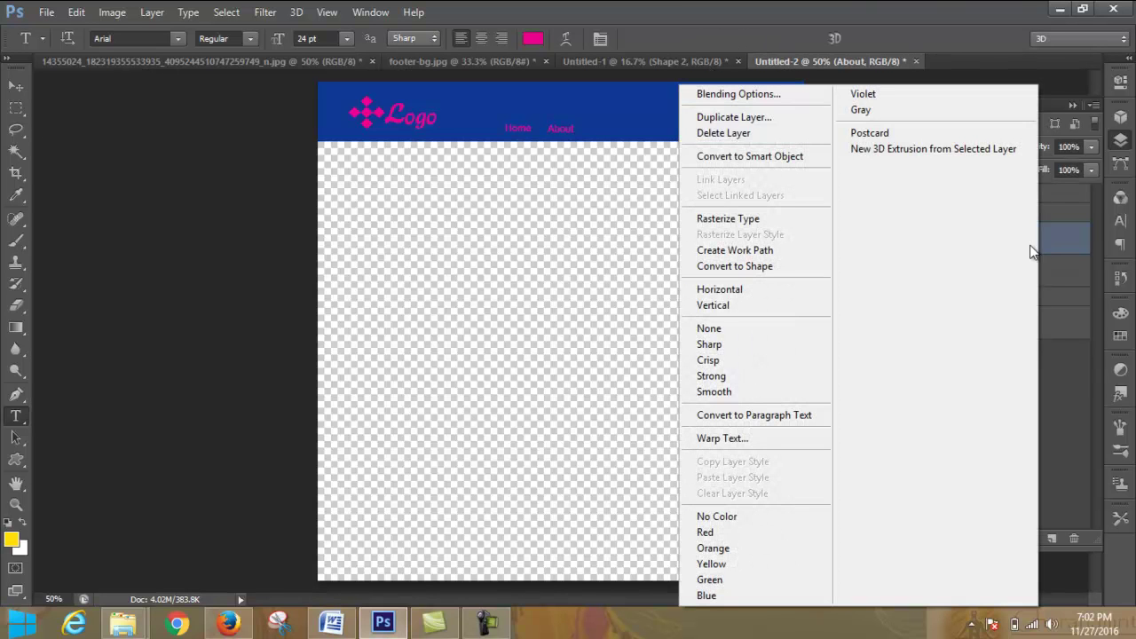
{"action": "left_click", "coordinate": [733, 117]}
{"action": "left_click", "coordinate": [703, 191]}
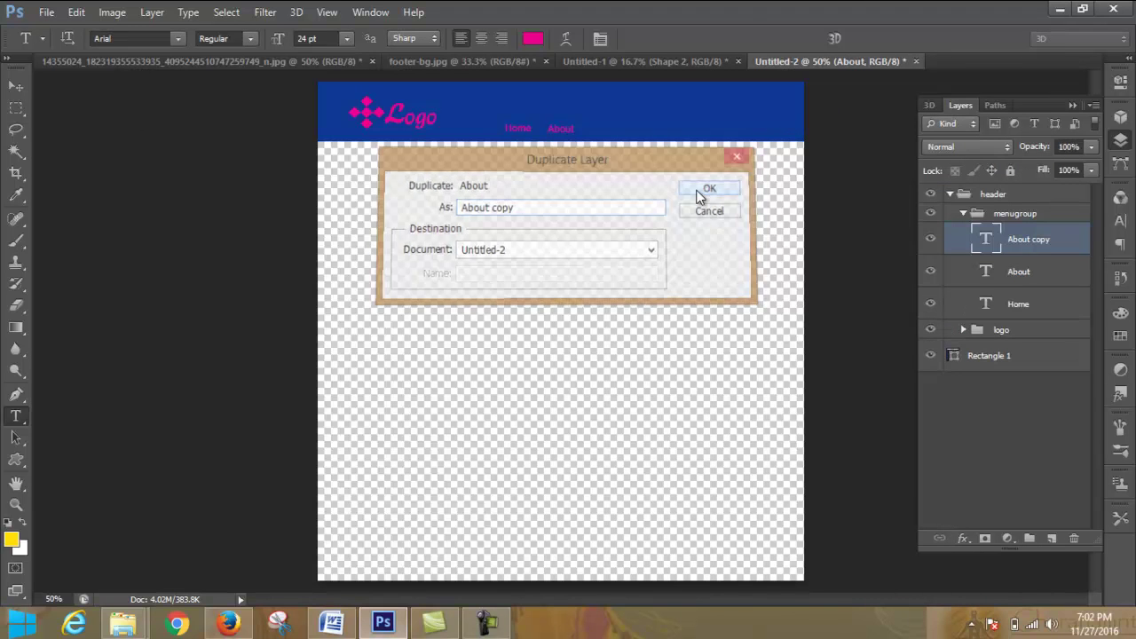
{"action": "left_click", "coordinate": [14, 87]}
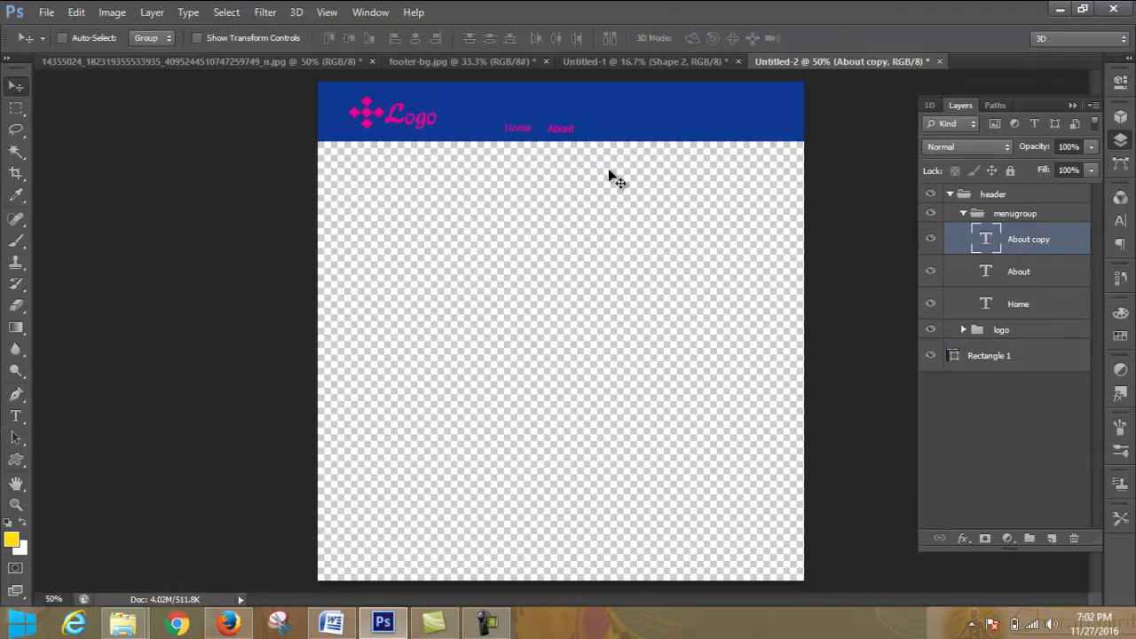
{"action": "left_click_drag", "start_coordinate": [570, 148], "coordinate": [617, 150]}
{"action": "left_click", "coordinate": [14, 417]}
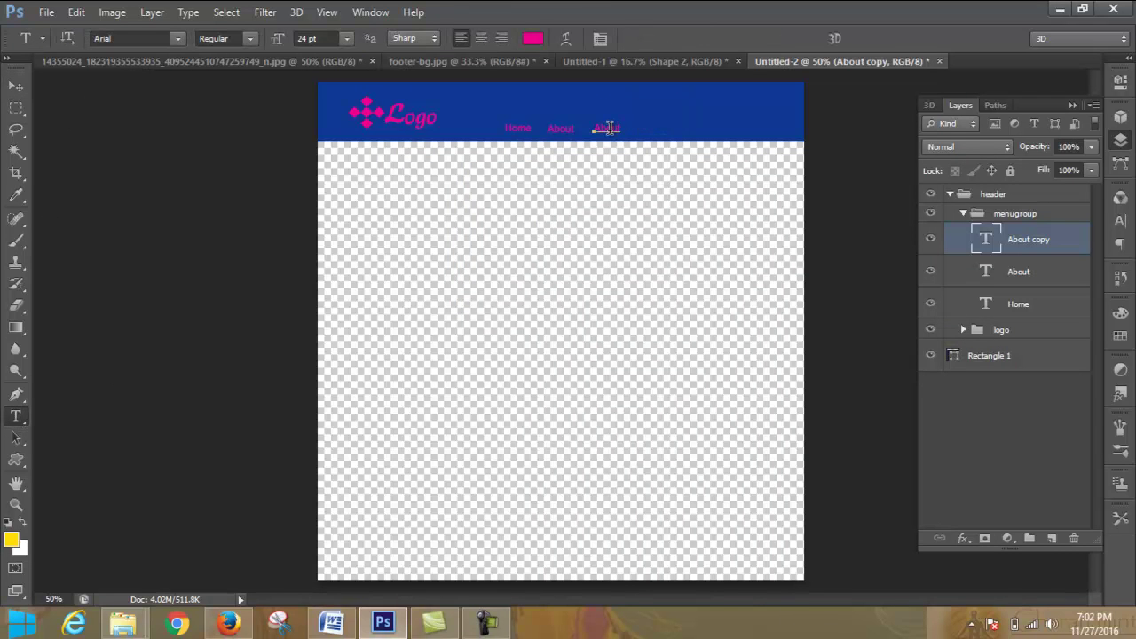
Step: Change the wording of the copied About text to Contact
{"action": "left_click", "coordinate": [609, 128]}
{"action": "double_click", "coordinate": [605, 127]}
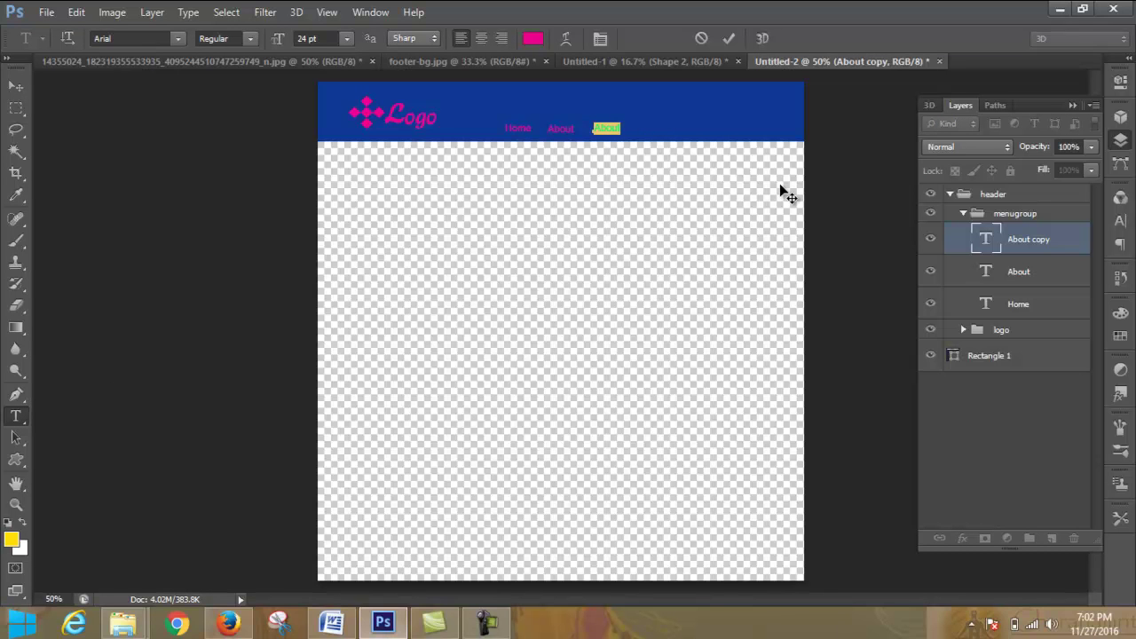
{"action": "type", "text": "Contact"}
{"action": "left_click", "coordinate": [729, 39]}
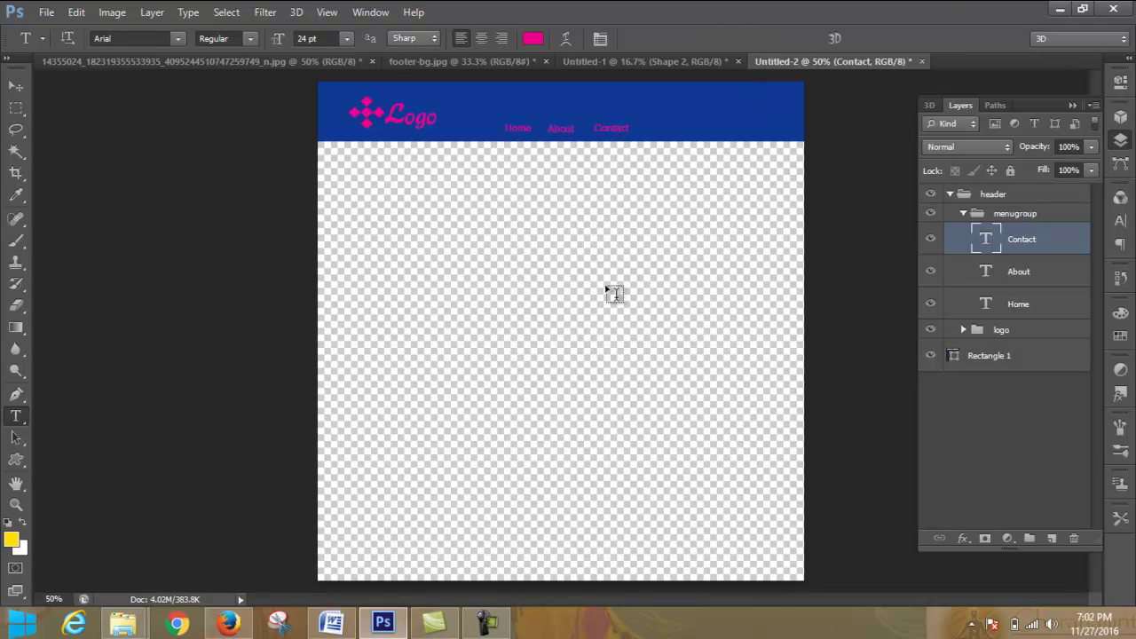
Step: Duplicate the Contact text layer and place the copy to the right of Contact in the header
{"action": "right_click", "coordinate": [1069, 245]}
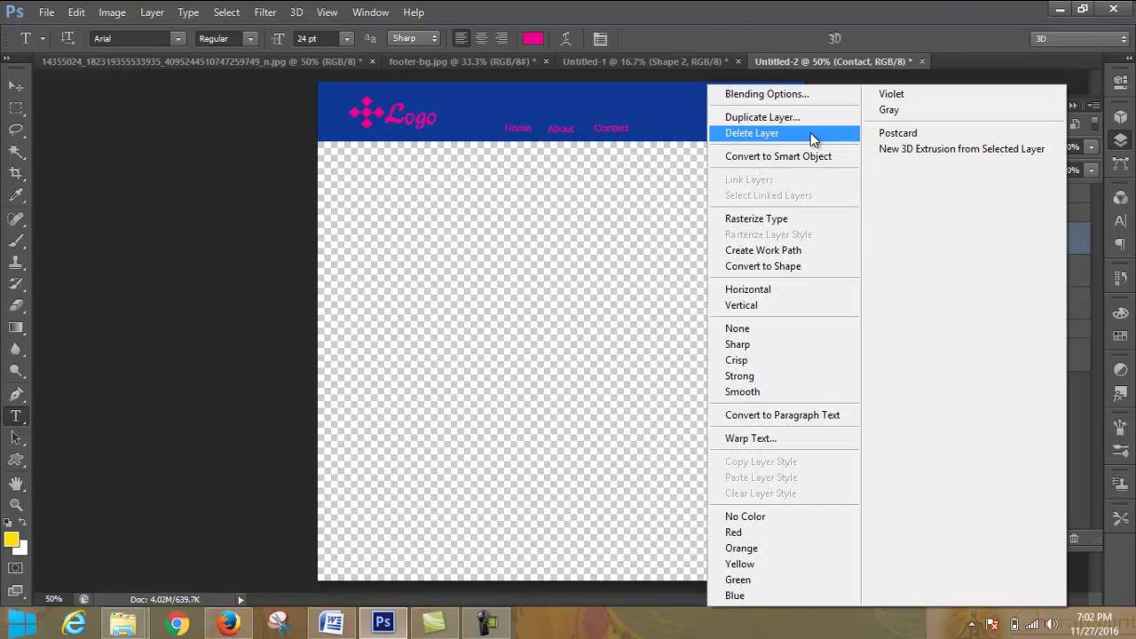
{"action": "left_click", "coordinate": [761, 117]}
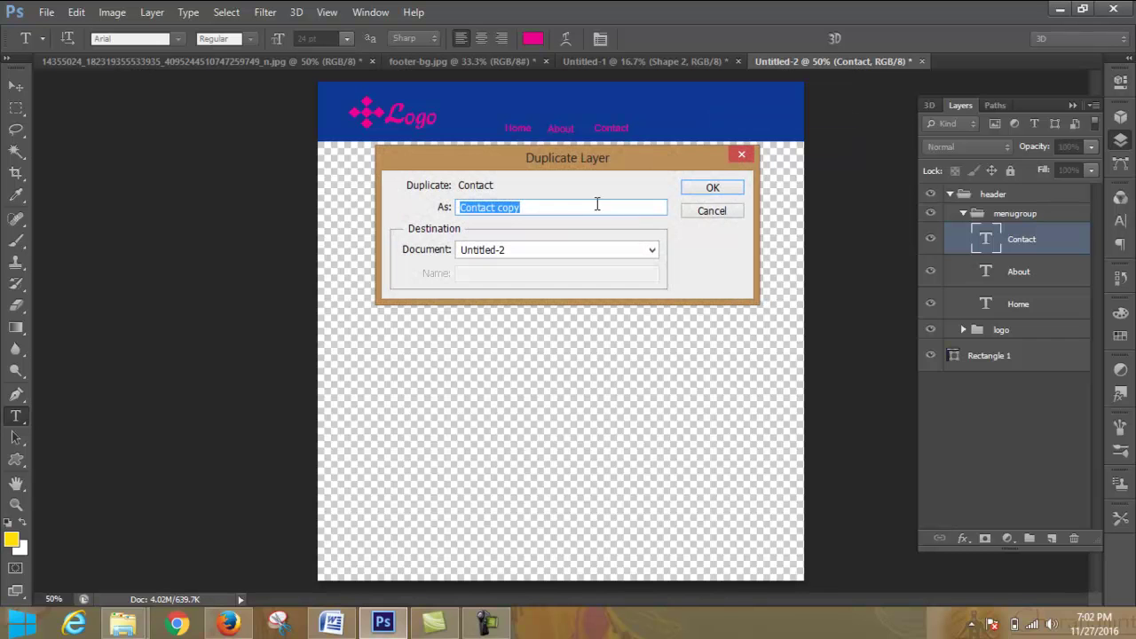
{"action": "left_click", "coordinate": [739, 191]}
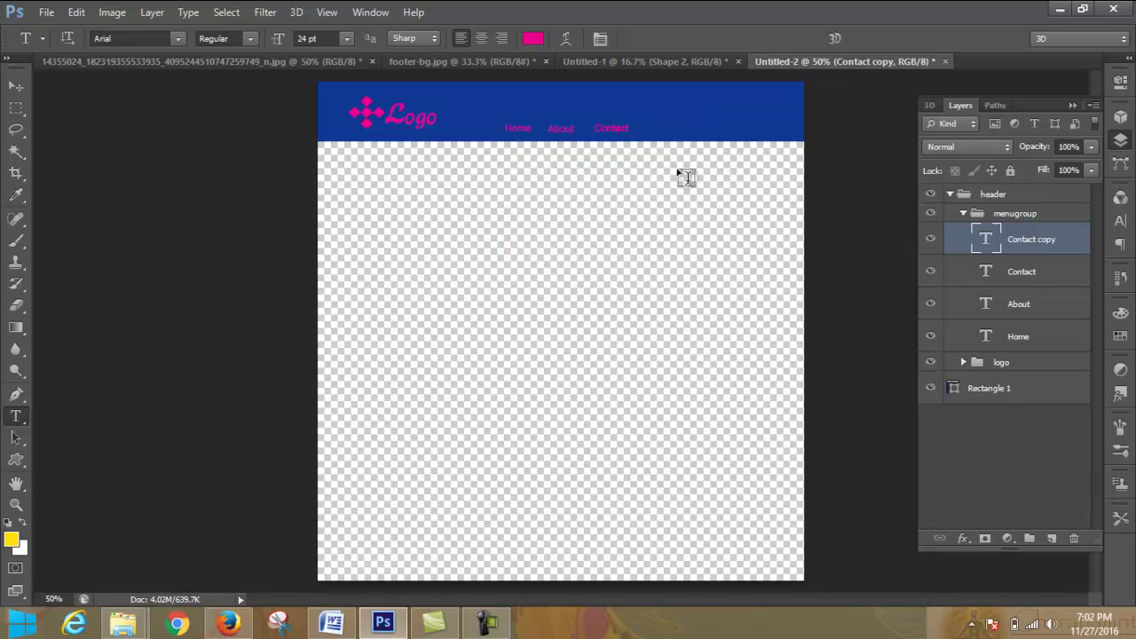
{"action": "left_click", "coordinate": [16, 86]}
{"action": "left_click_drag", "start_coordinate": [613, 140], "coordinate": [667, 141]}
Step: Change the wording of the copied Contact text to Service
{"action": "left_click", "coordinate": [16, 417]}
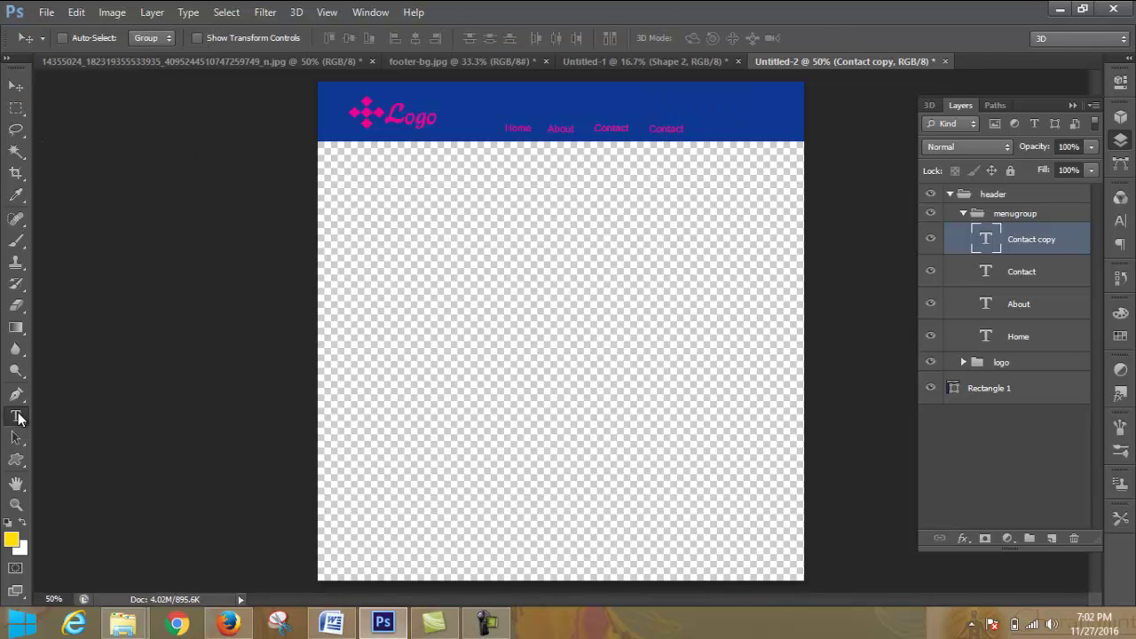
{"action": "double_click", "coordinate": [659, 129]}
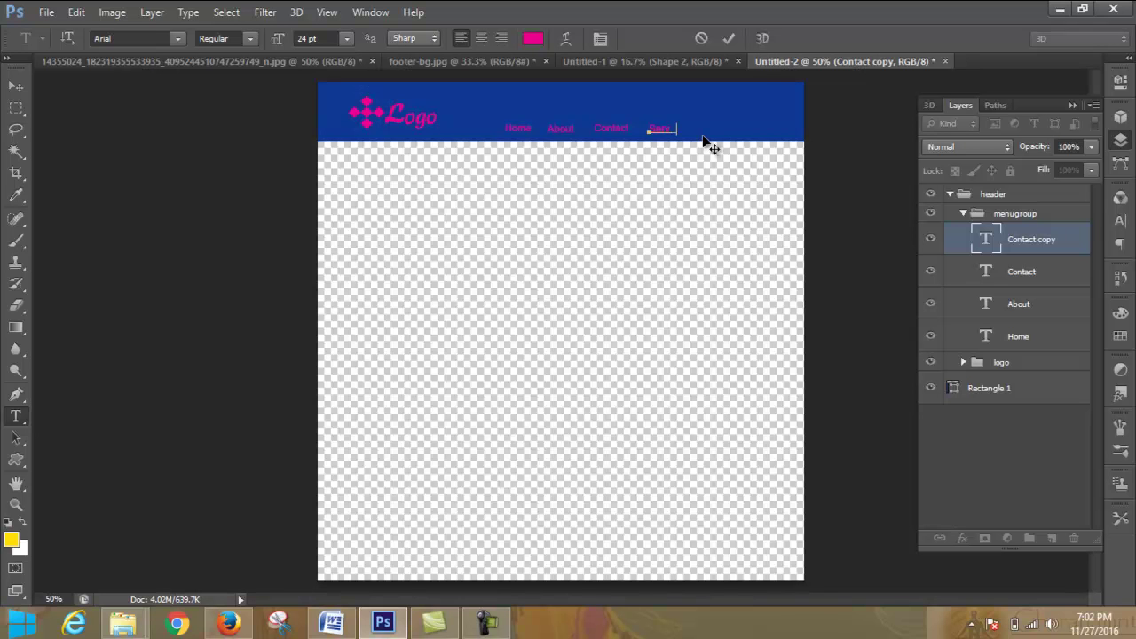
{"action": "left_click", "coordinate": [731, 37]}
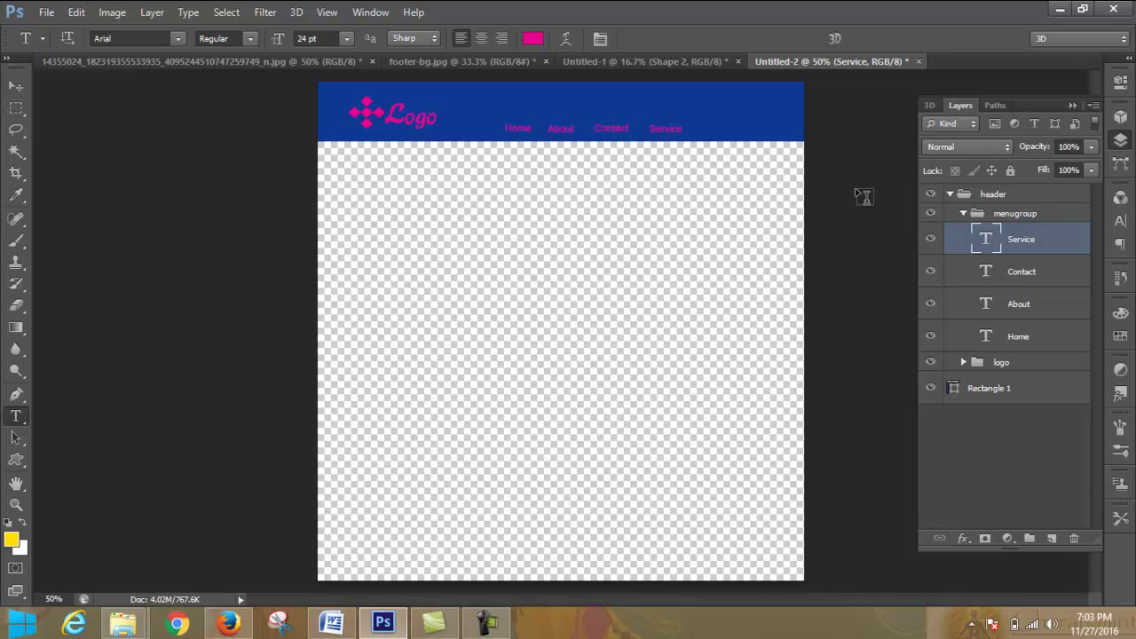
Step: Duplicate the Service text layer and place the copy to the right of Service in the header
{"action": "right_click", "coordinate": [1049, 245]}
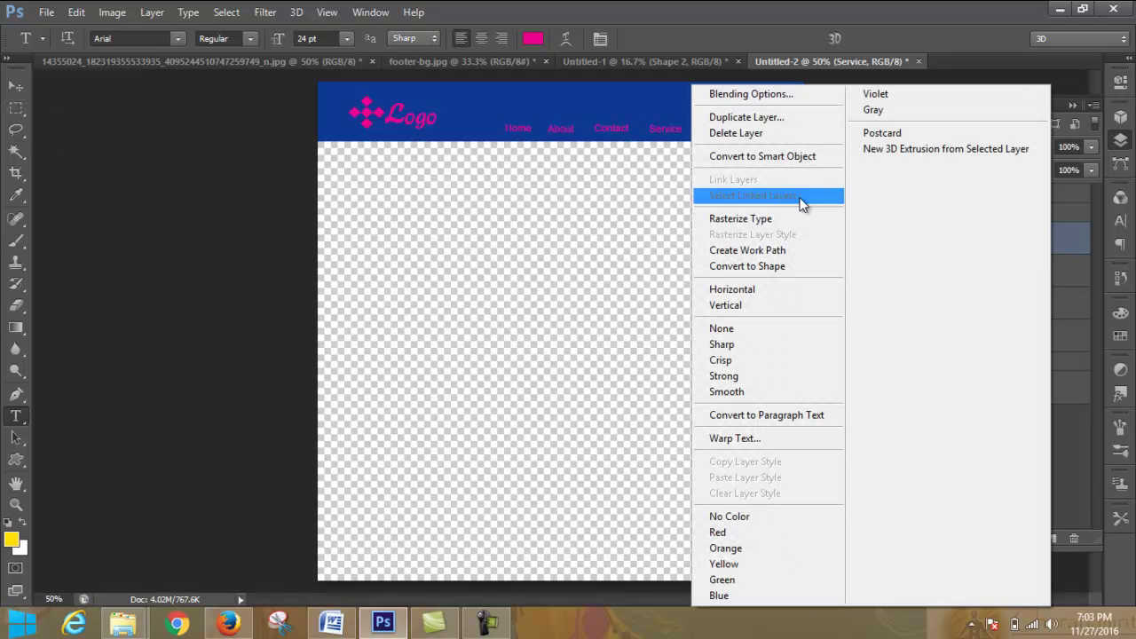
{"action": "left_click", "coordinate": [805, 117]}
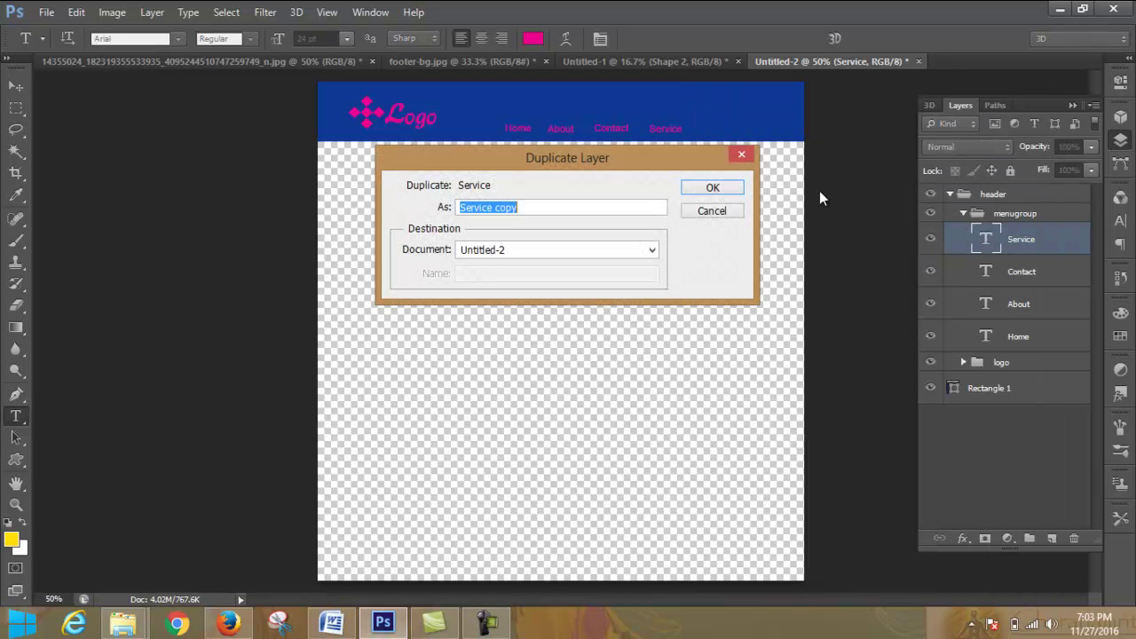
{"action": "left_click", "coordinate": [707, 185]}
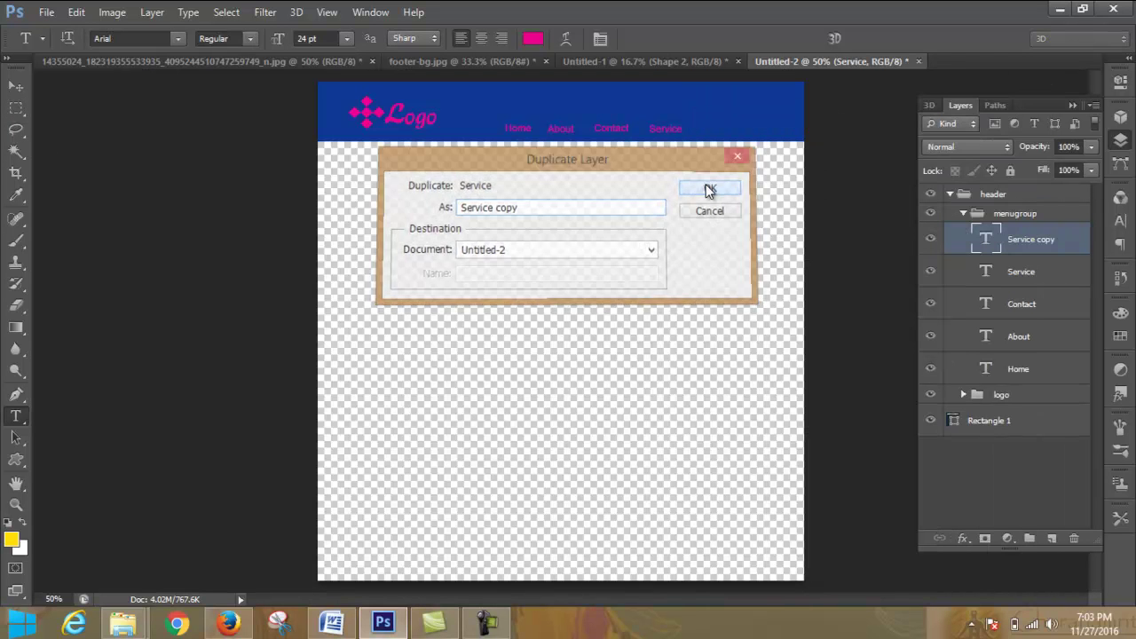
{"action": "double_click", "coordinate": [1025, 240]}
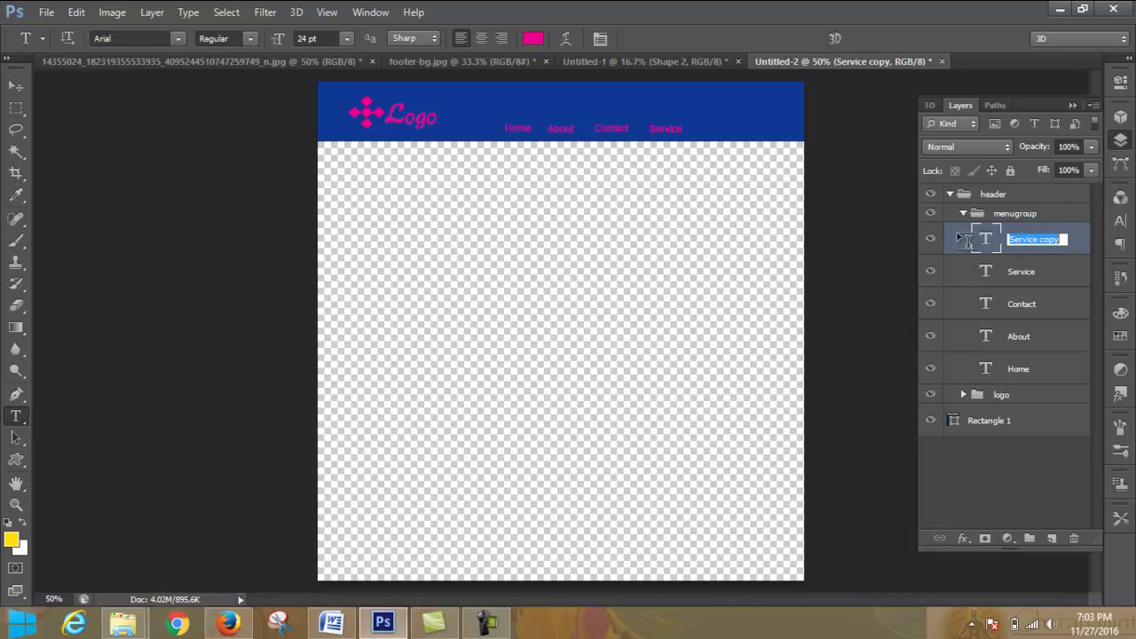
{"action": "left_click", "coordinate": [653, 129]}
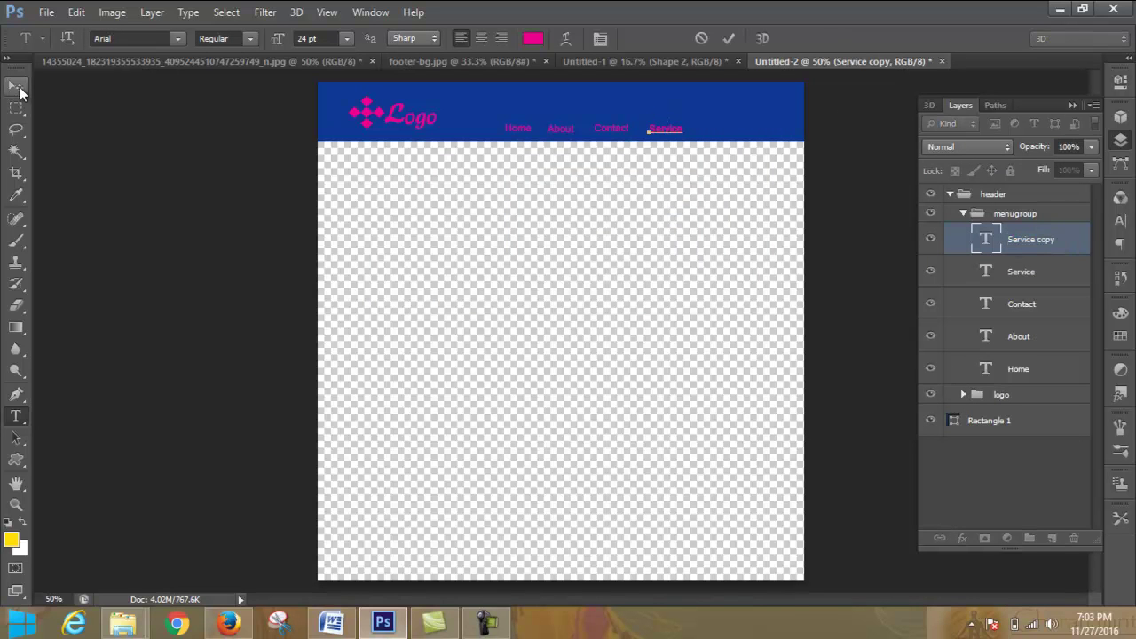
{"action": "left_click", "coordinate": [18, 89]}
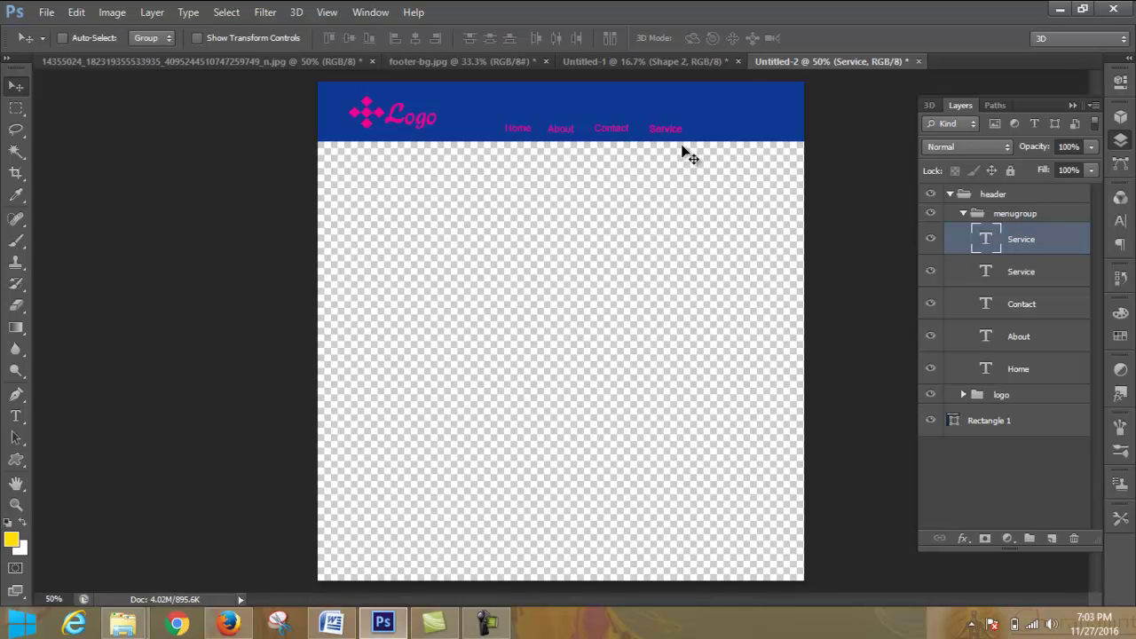
{"action": "left_click_drag", "start_coordinate": [673, 138], "coordinate": [728, 137]}
Step: Change the wording of the copied Service text to Support
{"action": "left_click", "coordinate": [16, 416]}
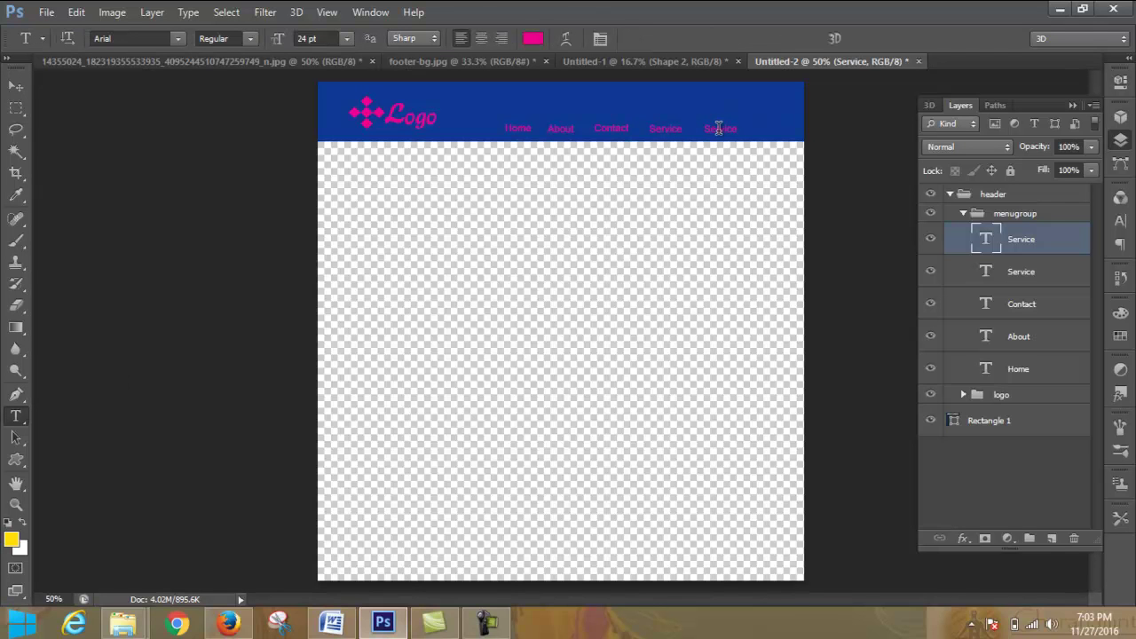
{"action": "key", "text": "ctrl+a"}
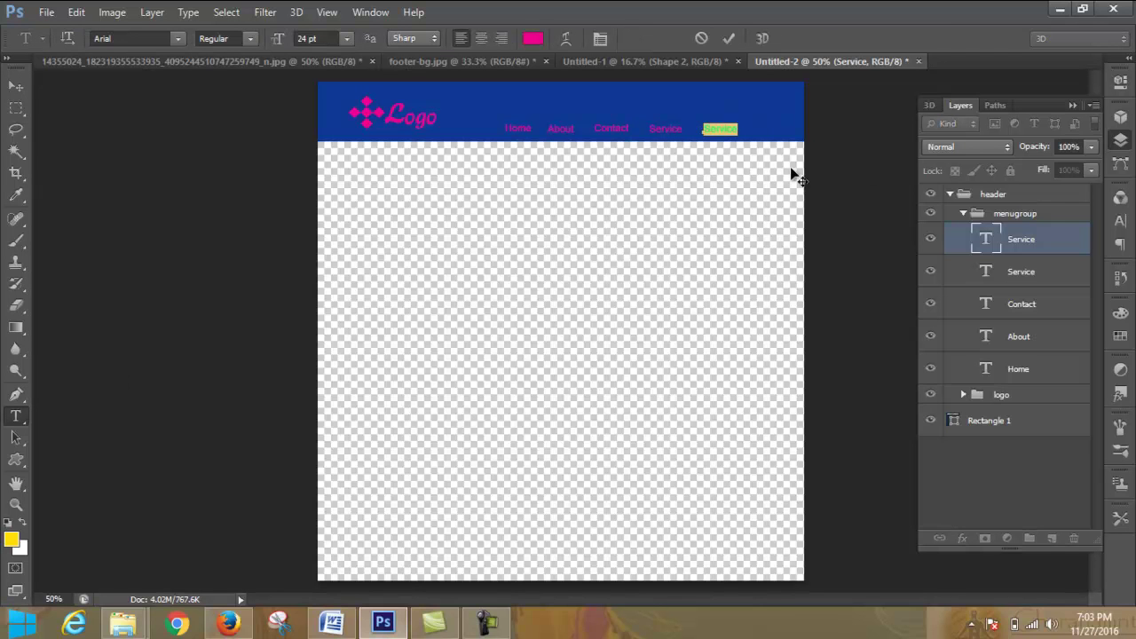
{"action": "type", "text": "Support"}
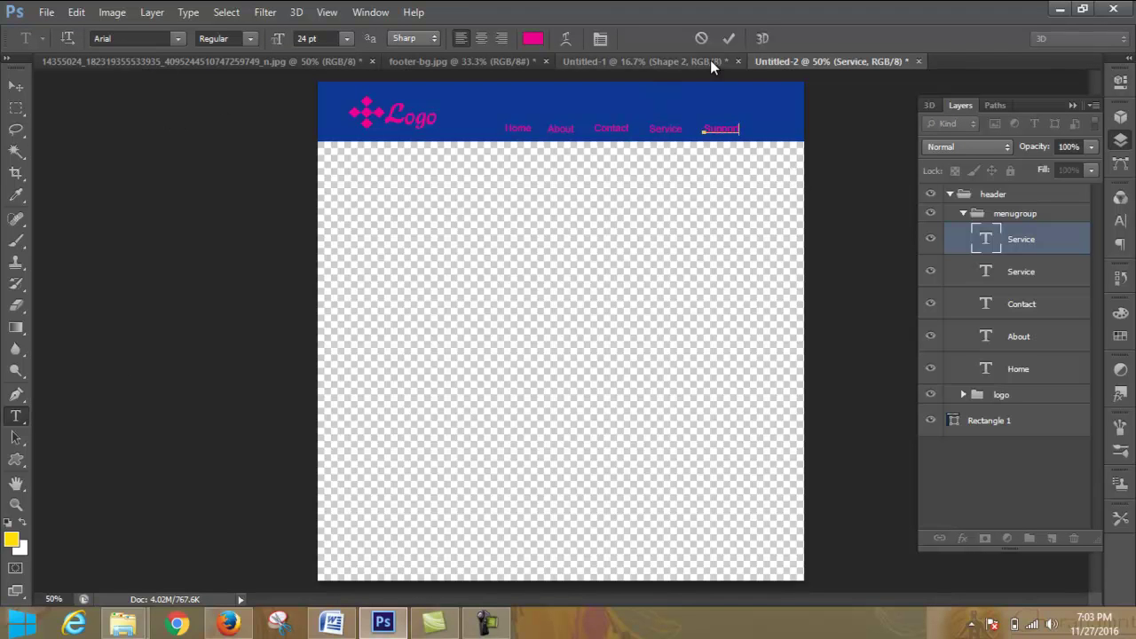
{"action": "left_click", "coordinate": [728, 38]}
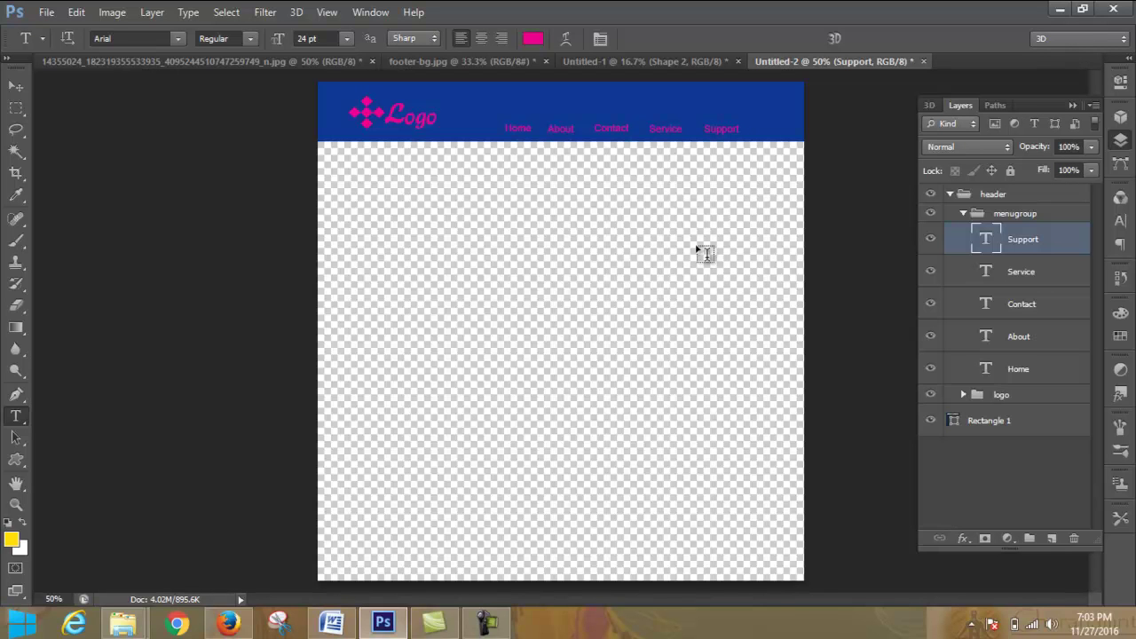
Step: Set the font style of all five menu text layers, from Support to Home, to Bold
{"action": "left_click", "coordinate": [1046, 378], "text": "shift"}
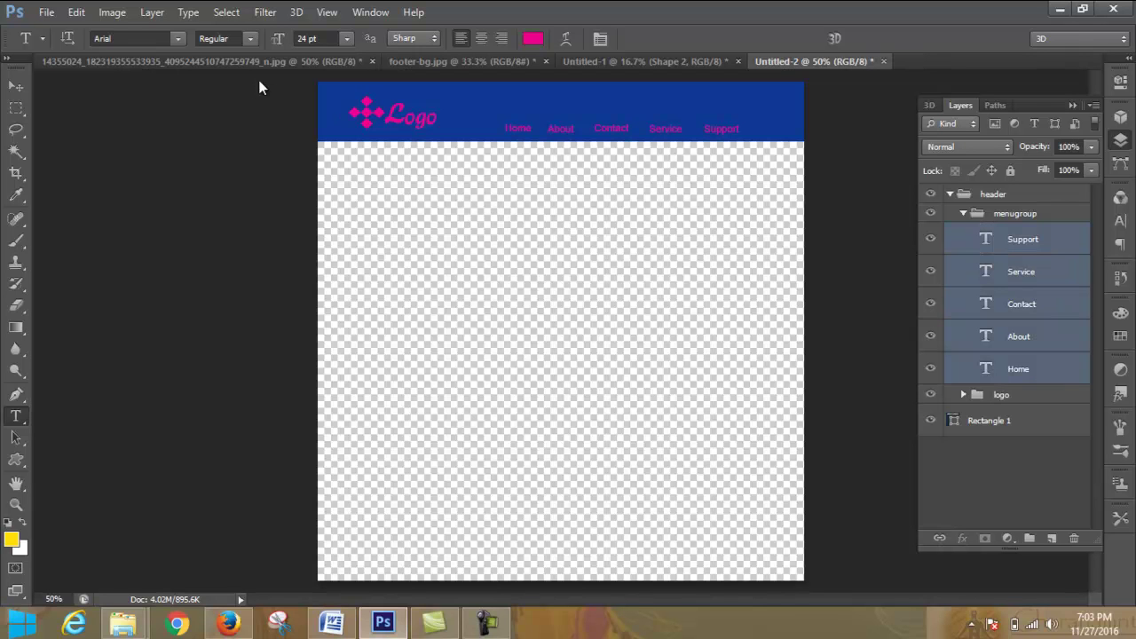
{"action": "left_click", "coordinate": [422, 40]}
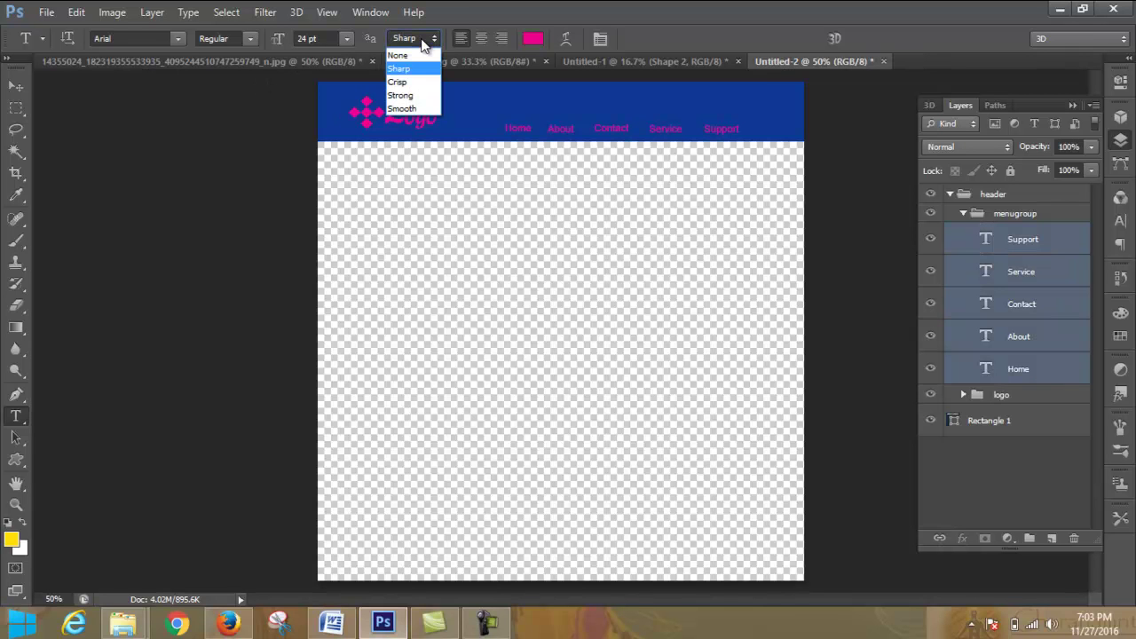
{"action": "left_click", "coordinate": [252, 39]}
{"action": "left_click", "coordinate": [252, 38]}
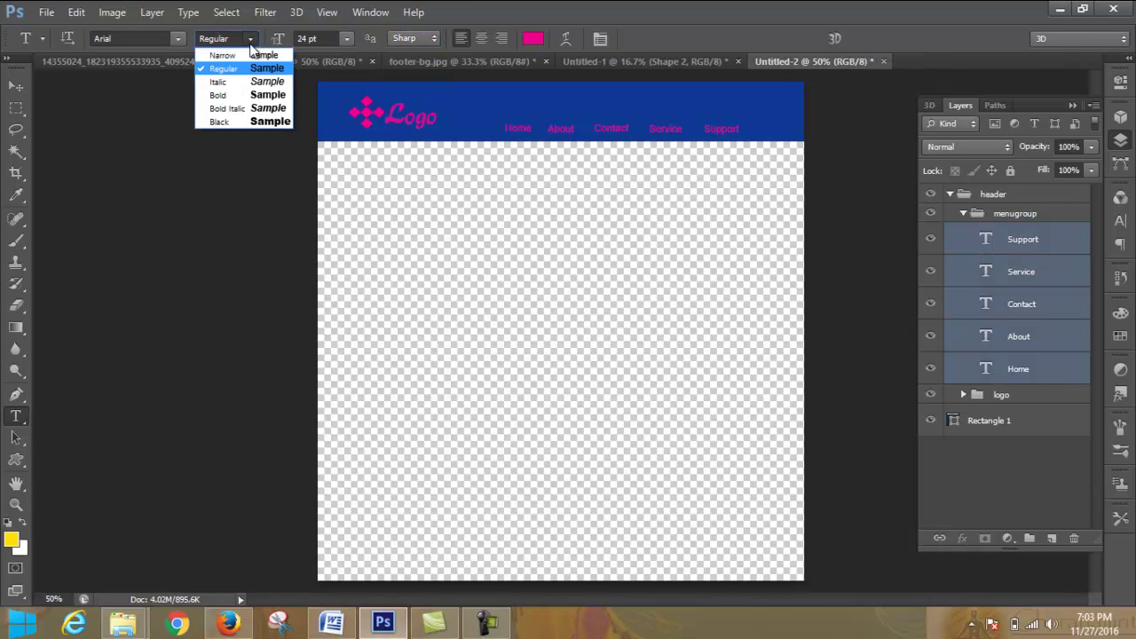
{"action": "left_click", "coordinate": [246, 95]}
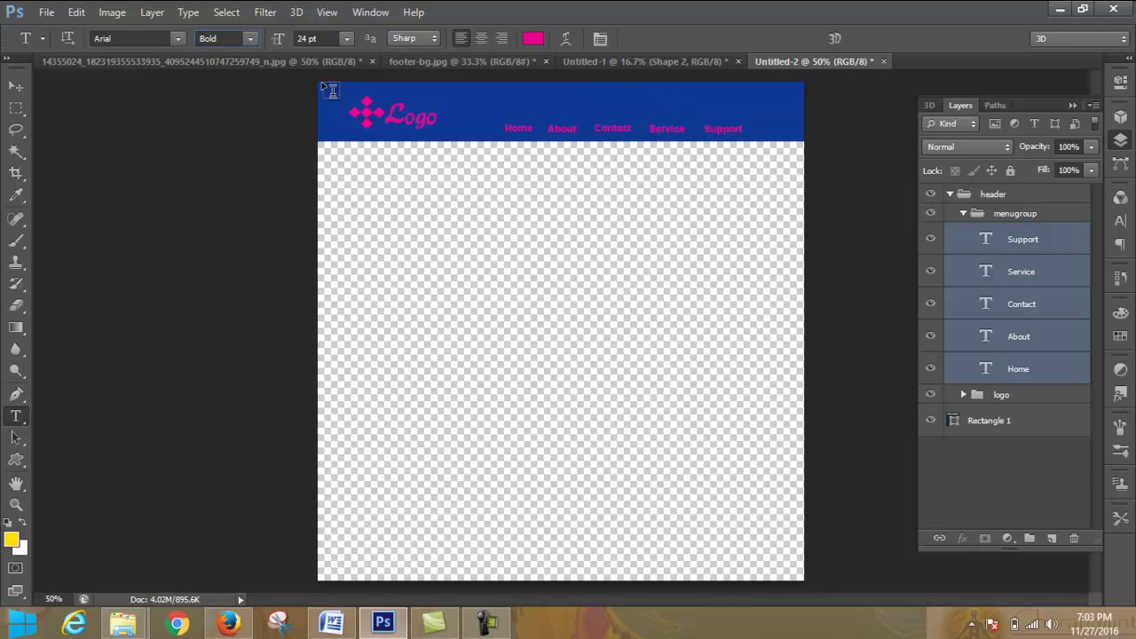
{"action": "left_click", "coordinate": [18, 108]}
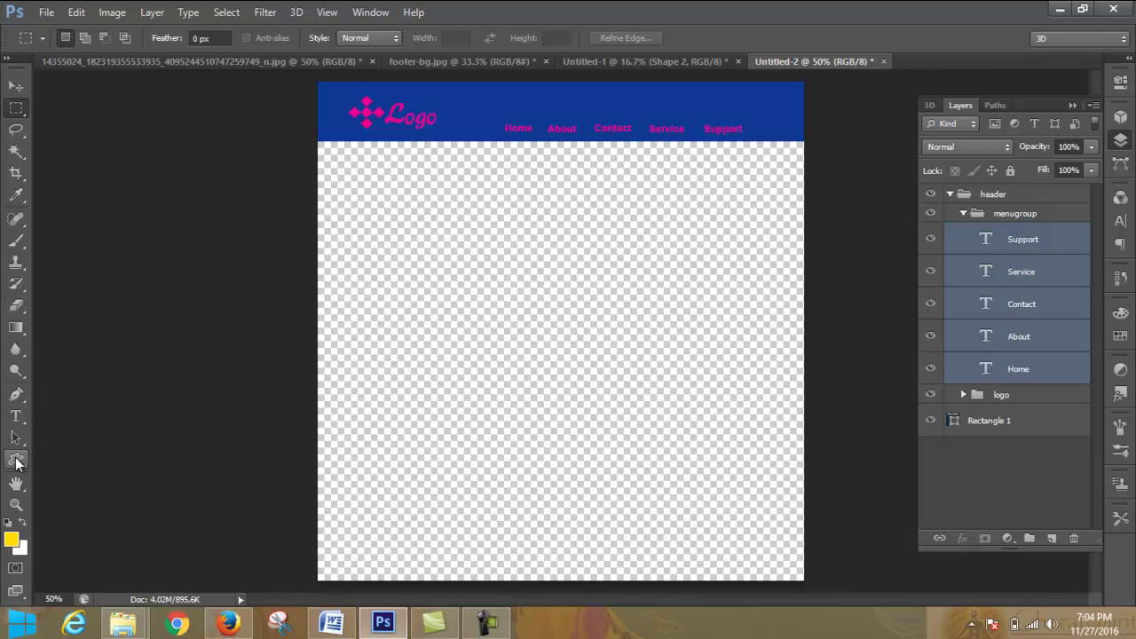
{"action": "left_click", "coordinate": [17, 461]}
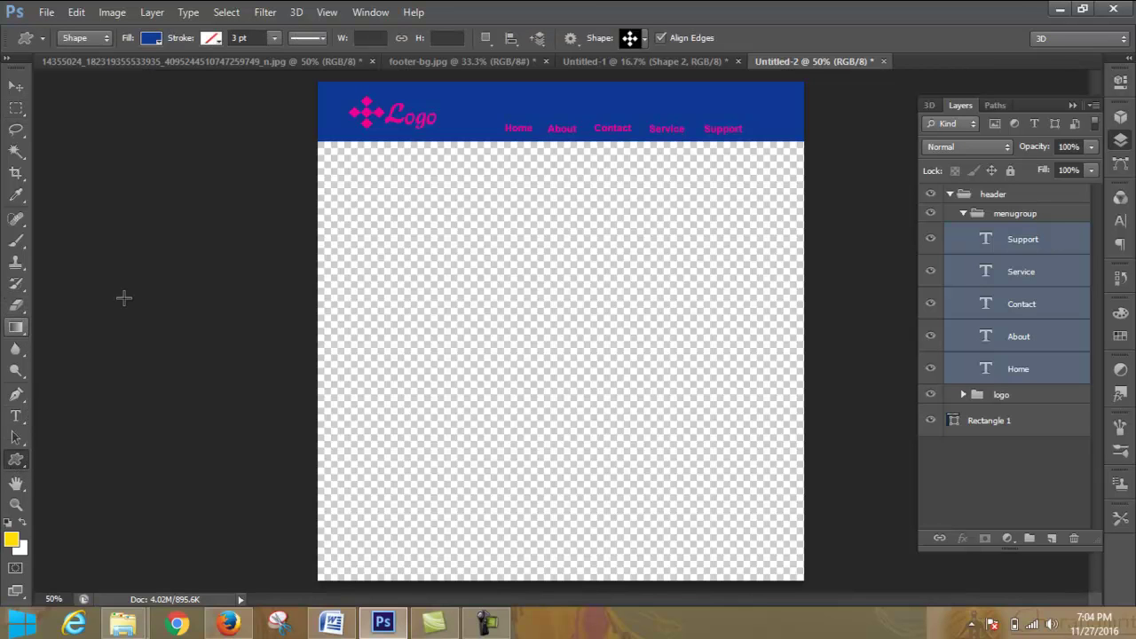
{"action": "left_click", "coordinate": [511, 39]}
{"action": "left_click", "coordinate": [38, 372]}
{"action": "left_click", "coordinate": [20, 350]}
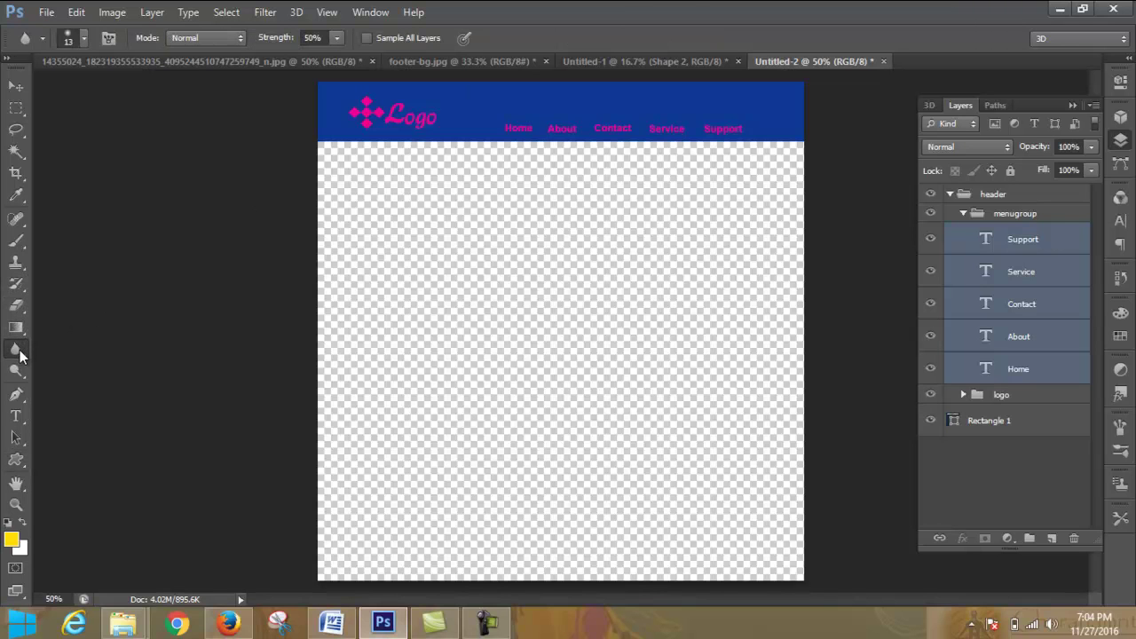
Step: Align the five menu text layers by their vertical centers and distribute them evenly by their horizontal centers
{"action": "left_click", "coordinate": [16, 86]}
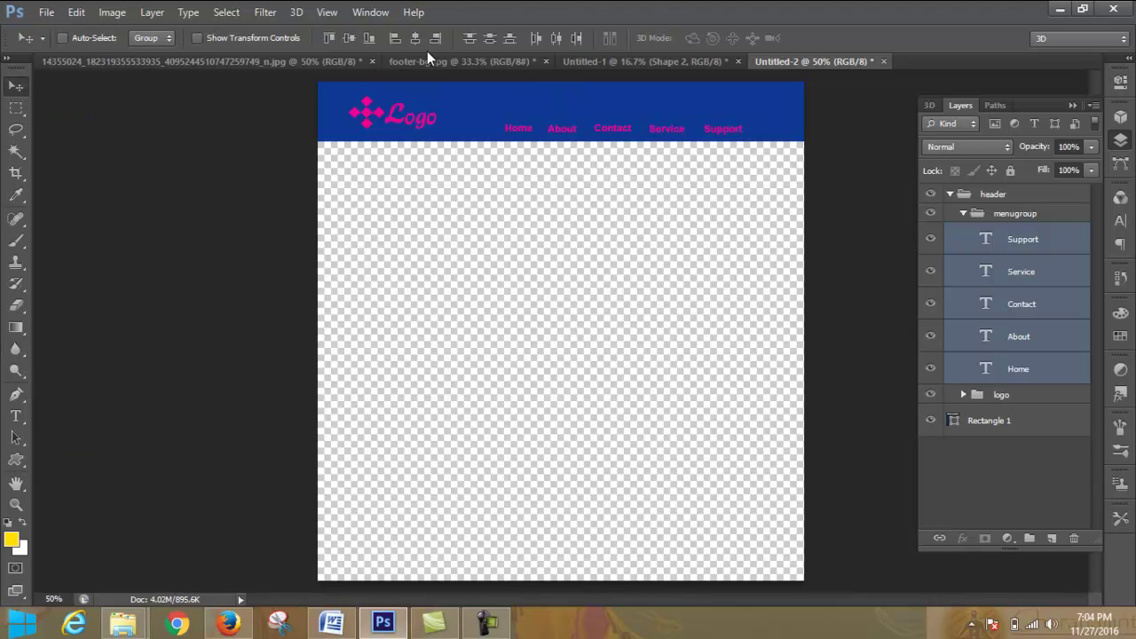
{"action": "left_click", "coordinate": [348, 39]}
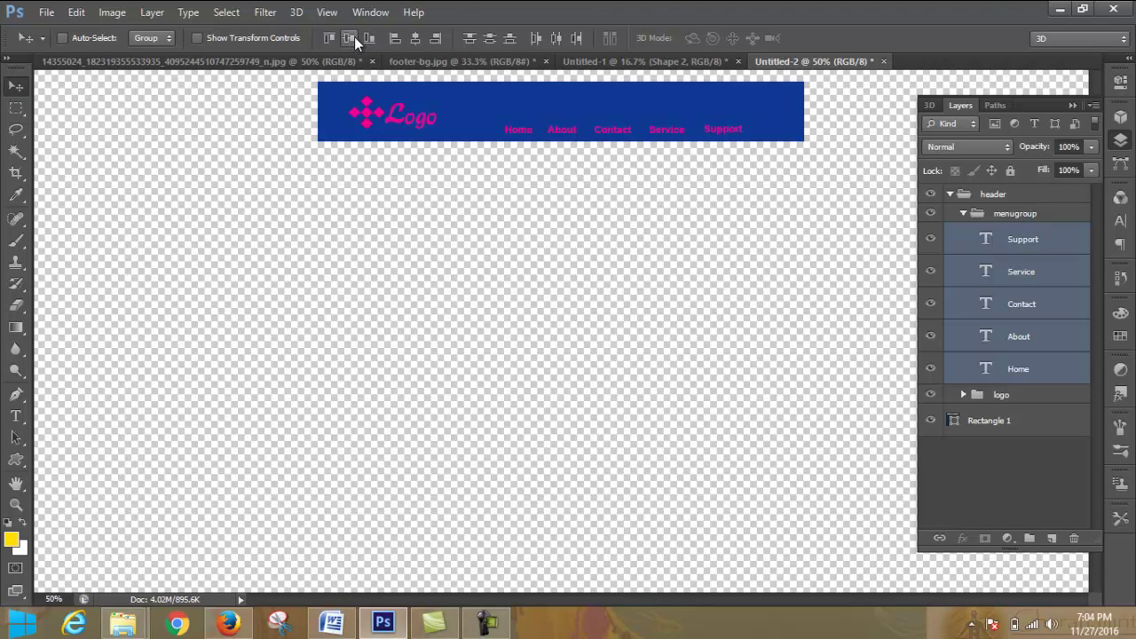
{"action": "left_click", "coordinate": [556, 38]}
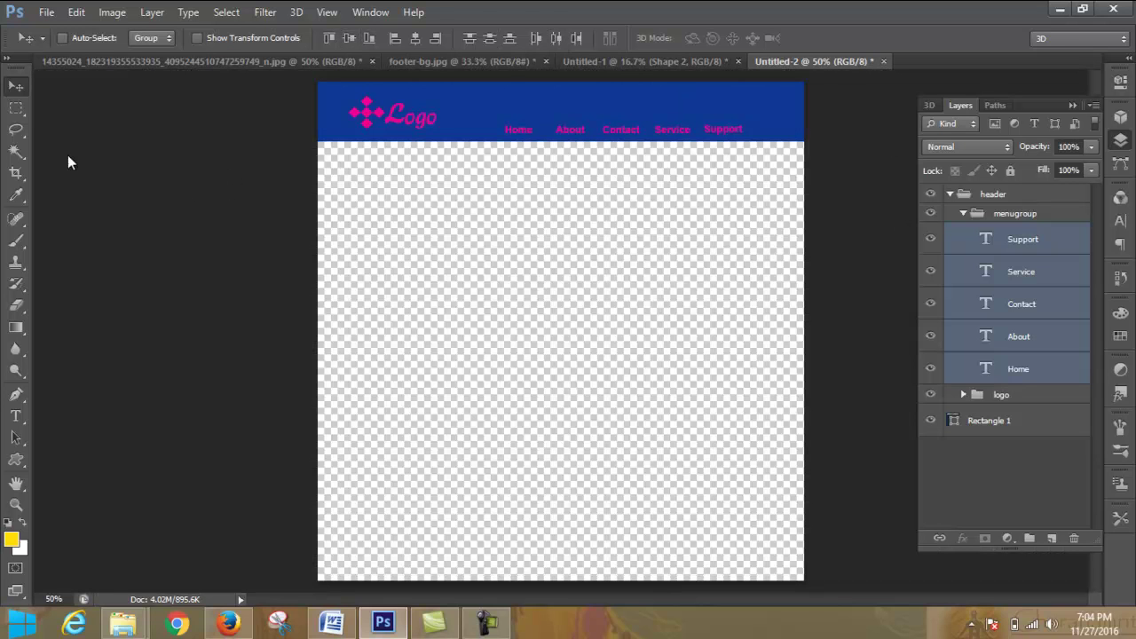
Step: Select only the Support text layer in the menu group and check the Rectangle tool's geometry options
{"action": "left_click", "coordinate": [16, 107]}
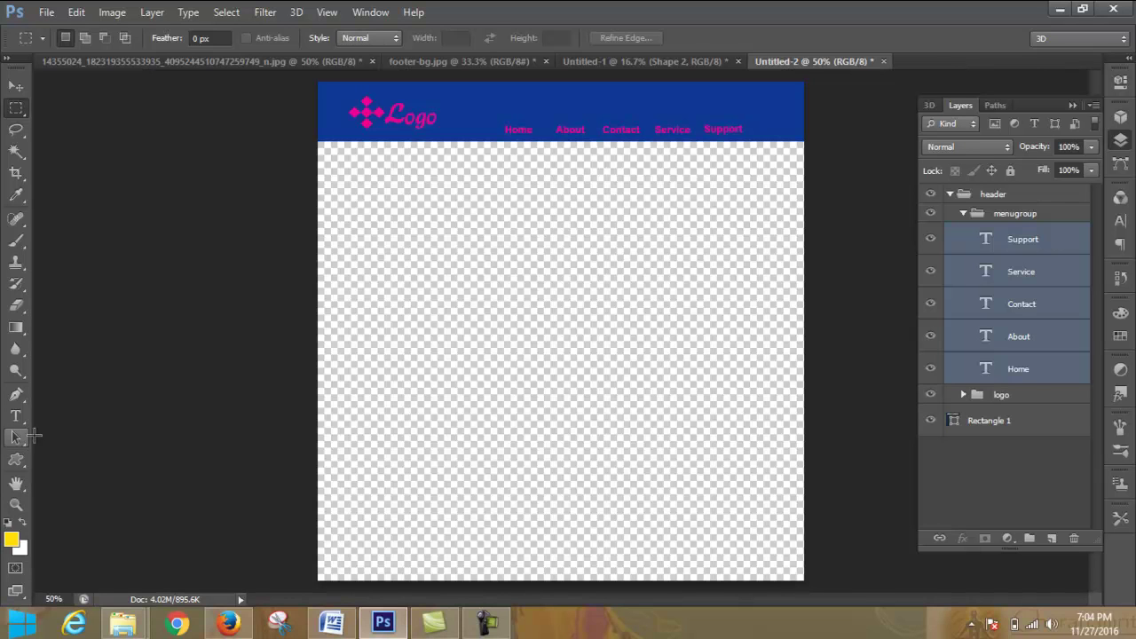
{"action": "left_click", "coordinate": [1050, 248]}
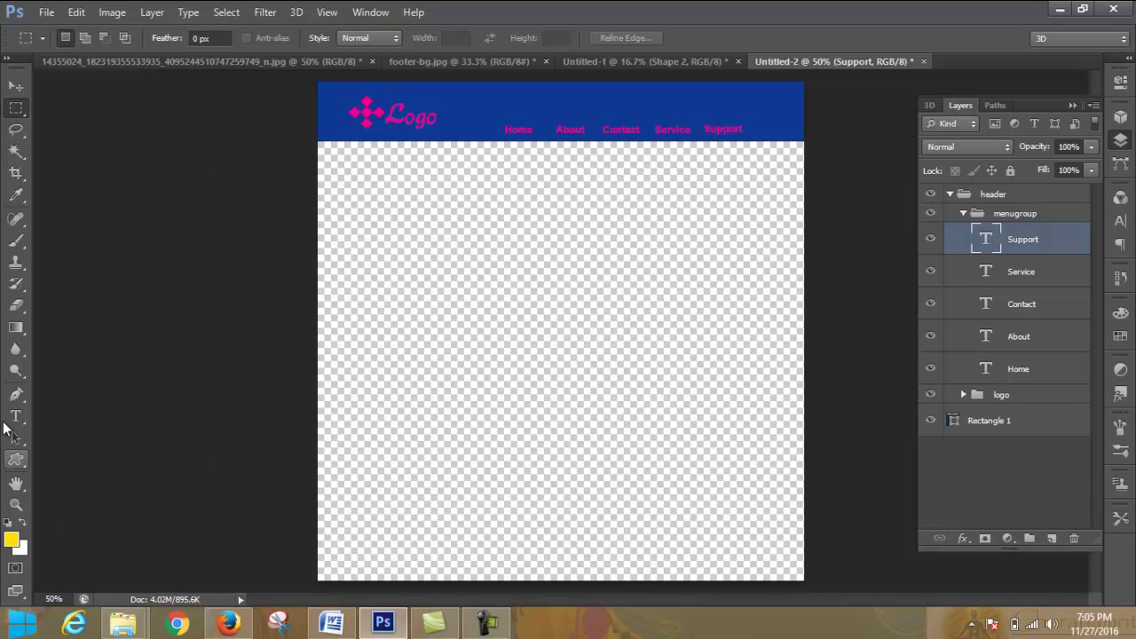
{"action": "left_click", "coordinate": [18, 330]}
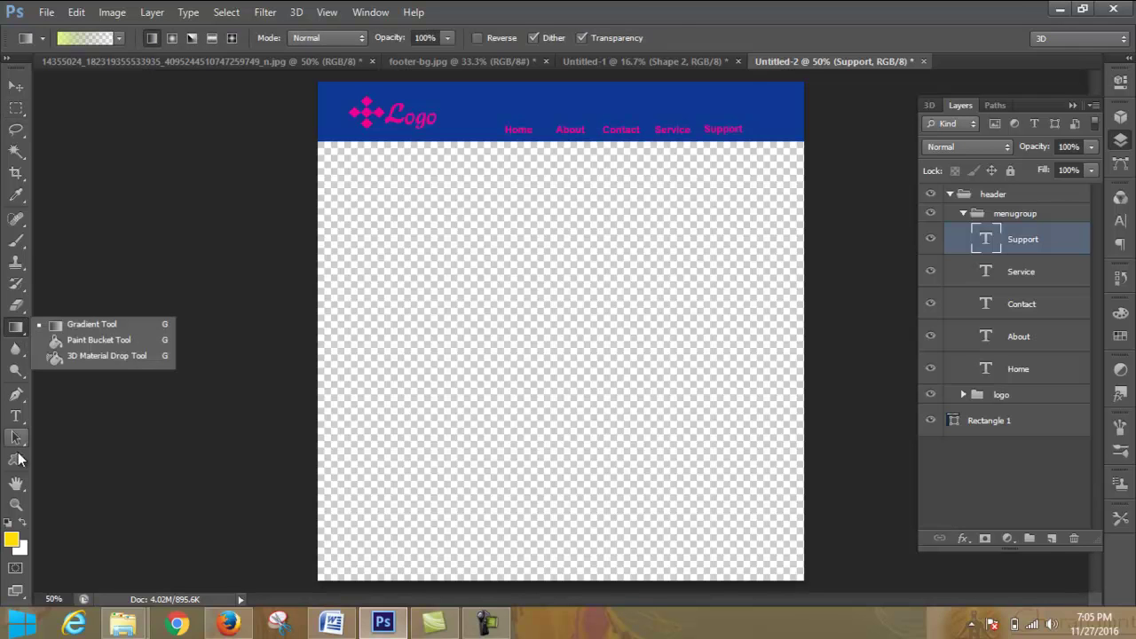
{"action": "left_click", "coordinate": [16, 459]}
{"action": "left_click", "coordinate": [74, 457]}
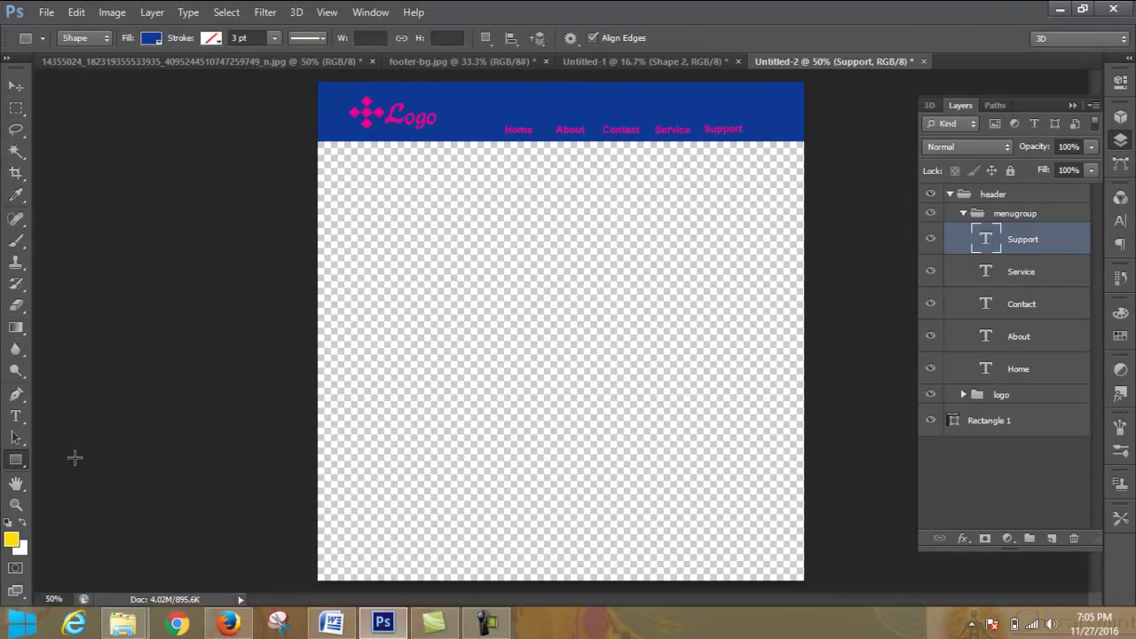
{"action": "left_click", "coordinate": [569, 38]}
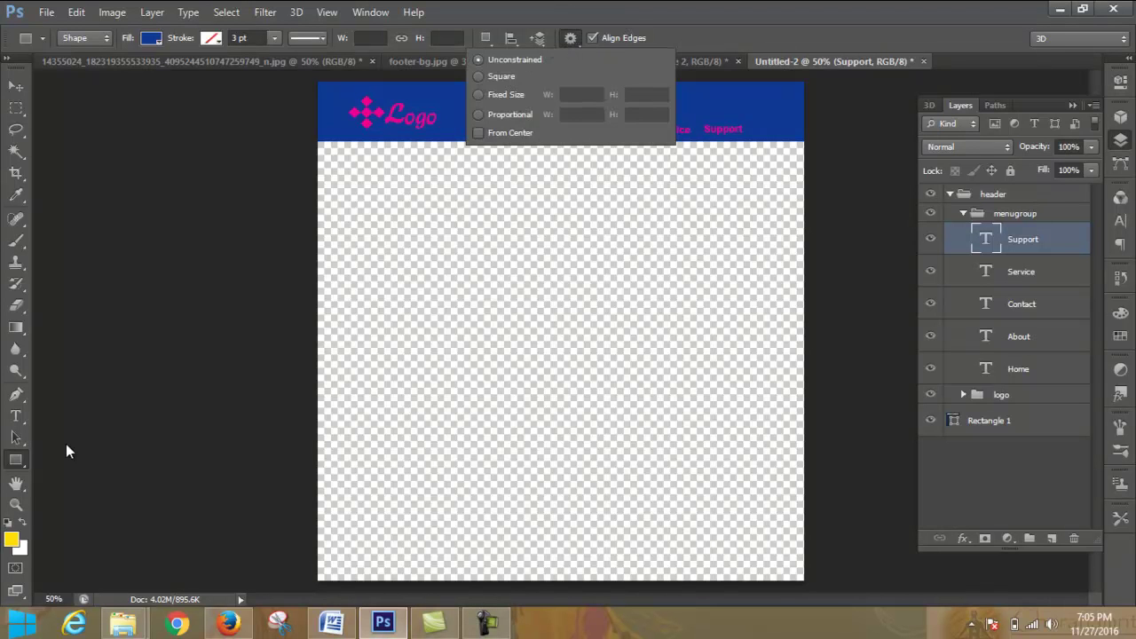
Step: Browse the Custom Shape tool's shape library to see which shapes are available
{"action": "left_click", "coordinate": [18, 460]}
{"action": "left_click", "coordinate": [97, 529]}
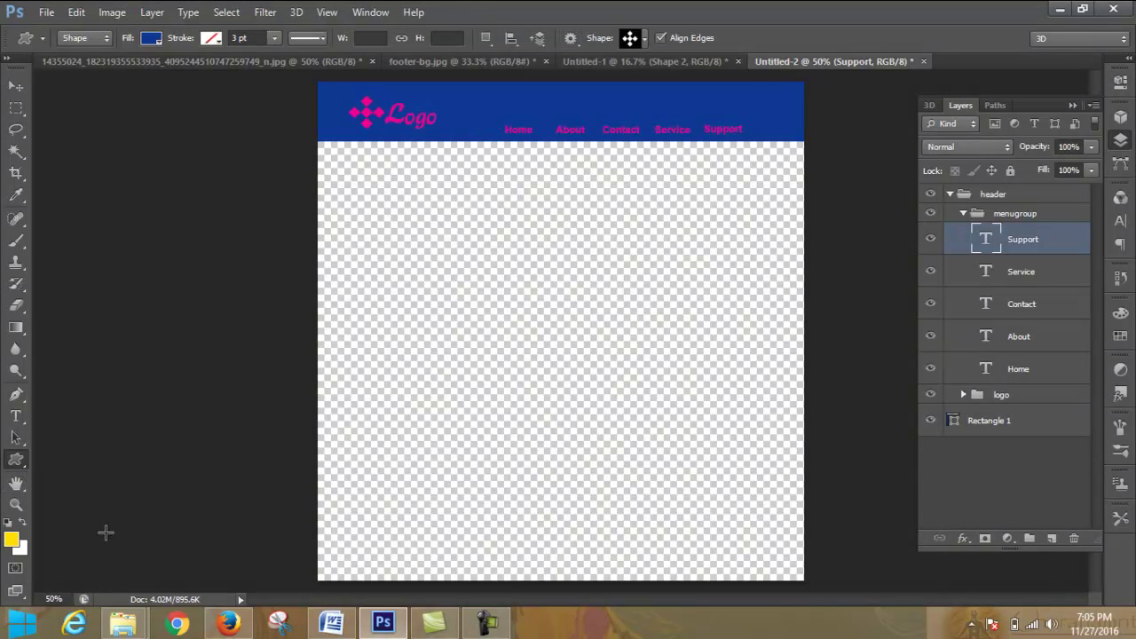
{"action": "left_click", "coordinate": [646, 38]}
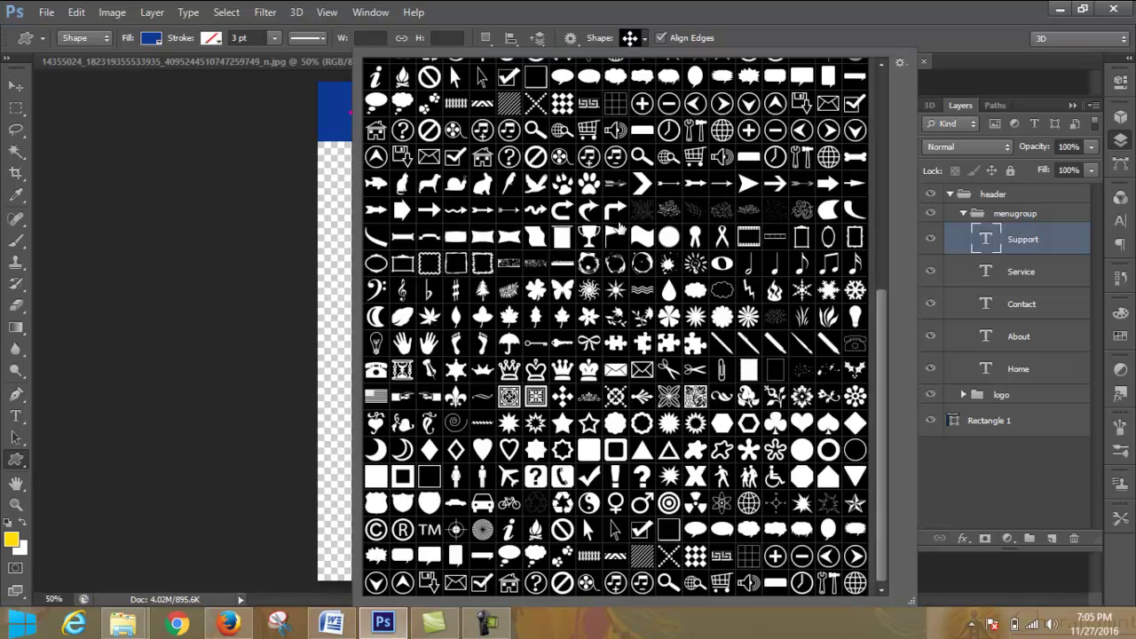
{"action": "scroll", "coordinate": [645, 165], "scroll_direction": "up", "scroll_amount": 5}
{"action": "scroll", "coordinate": [645, 165], "scroll_direction": "up", "scroll_amount": 5}
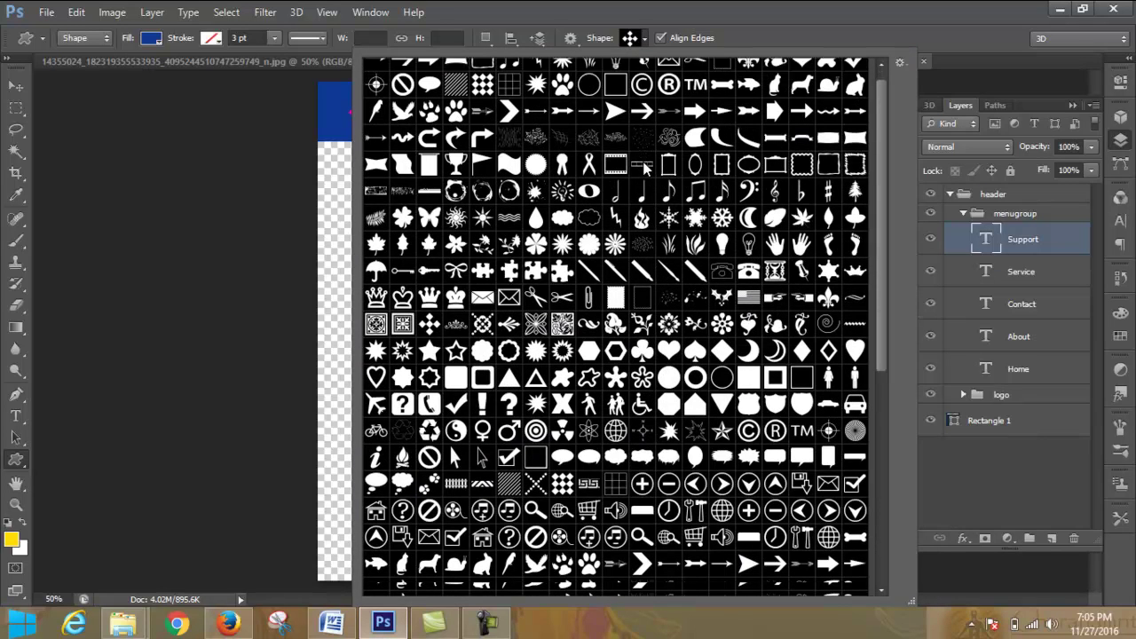
{"action": "scroll", "coordinate": [645, 165], "scroll_direction": "down", "scroll_amount": 3}
{"action": "scroll", "coordinate": [645, 168], "scroll_direction": "down", "scroll_amount": 4}
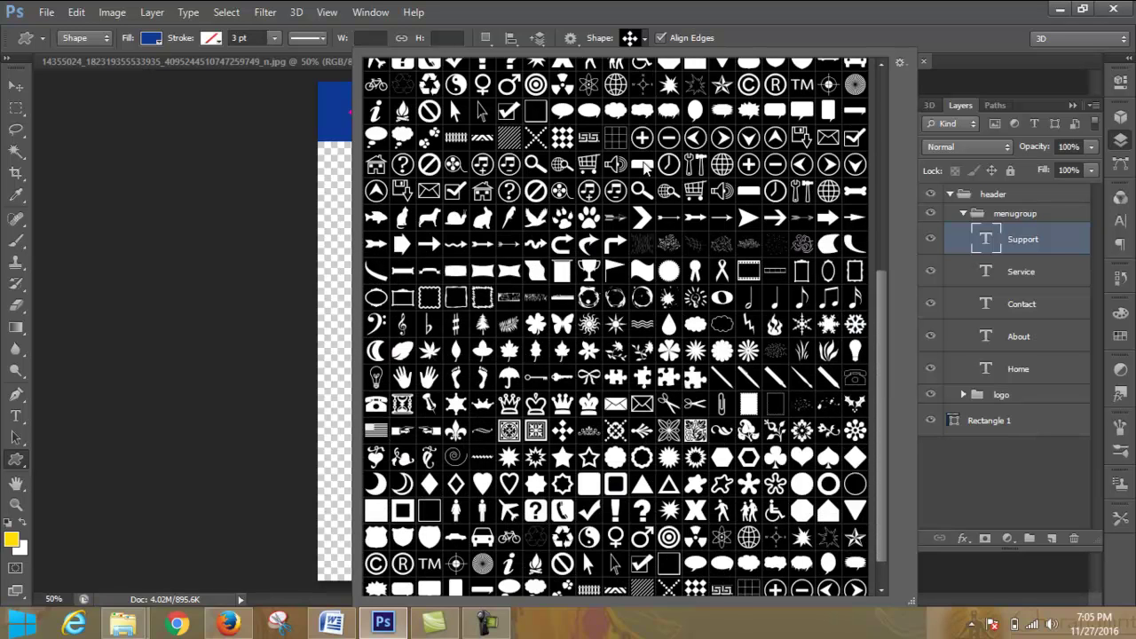
{"action": "scroll", "coordinate": [645, 168], "scroll_direction": "down", "scroll_amount": 1}
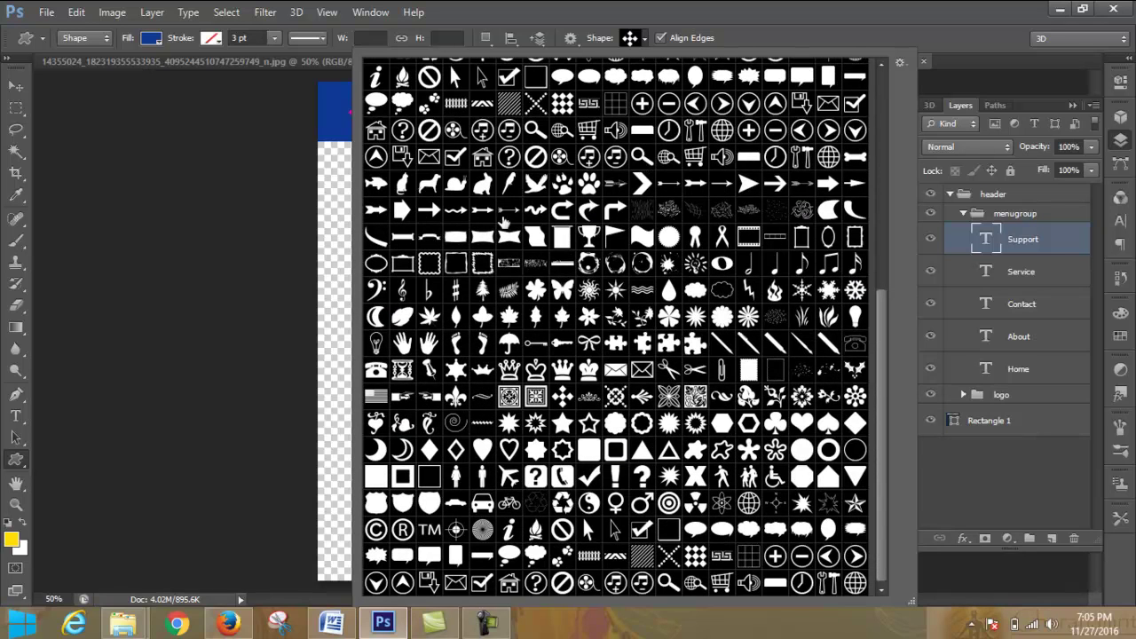
{"action": "left_click", "coordinate": [757, 44]}
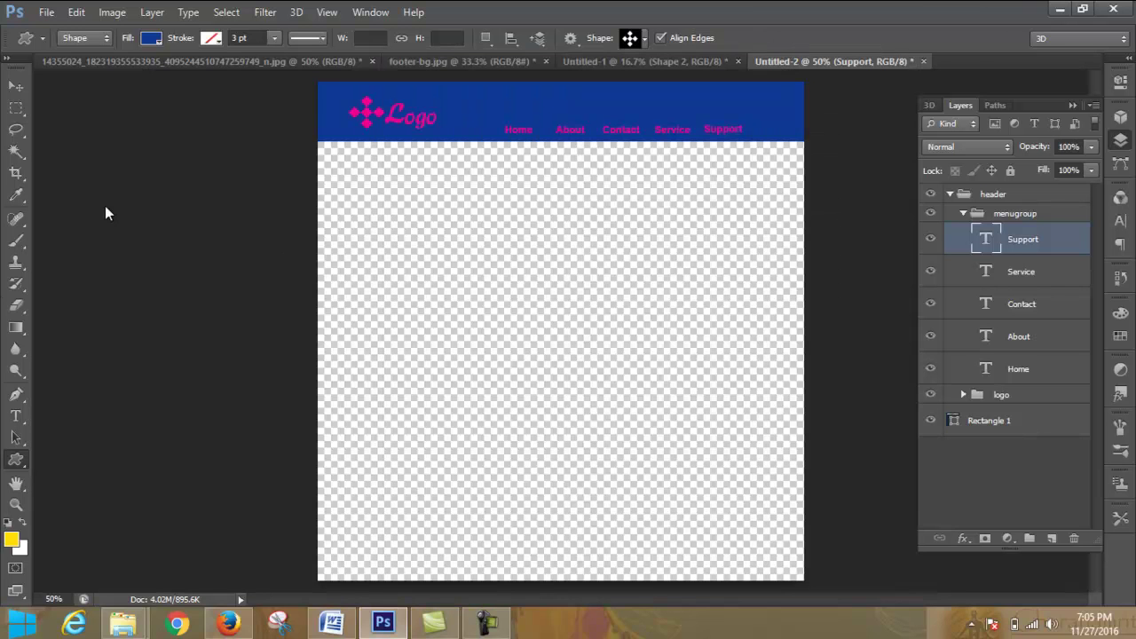
Step: Draw a rounded rectangle about 88 by 36 px with a 10 px corner radius over the Home menu text
{"action": "right_click", "coordinate": [16, 459]}
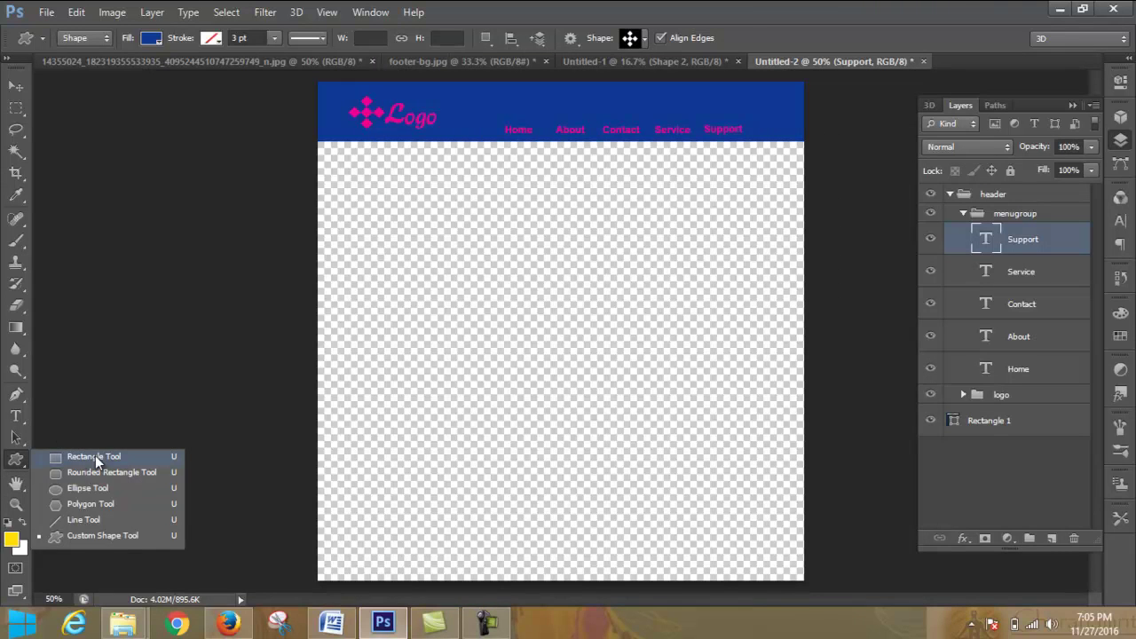
{"action": "left_click", "coordinate": [95, 455]}
{"action": "right_click", "coordinate": [18, 462]}
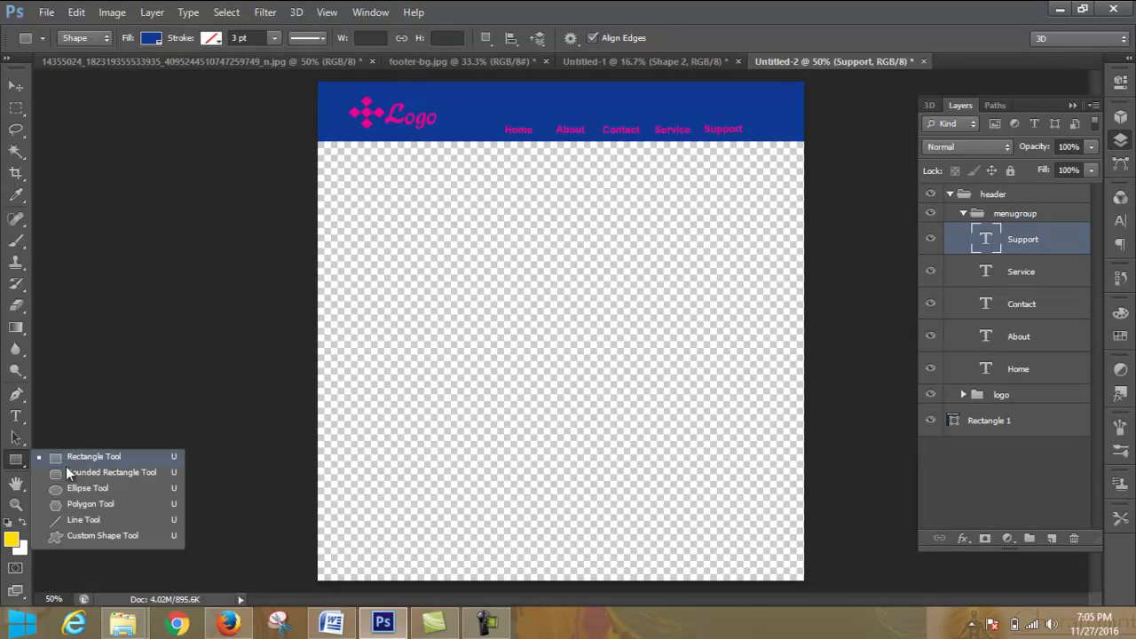
{"action": "left_click", "coordinate": [88, 472]}
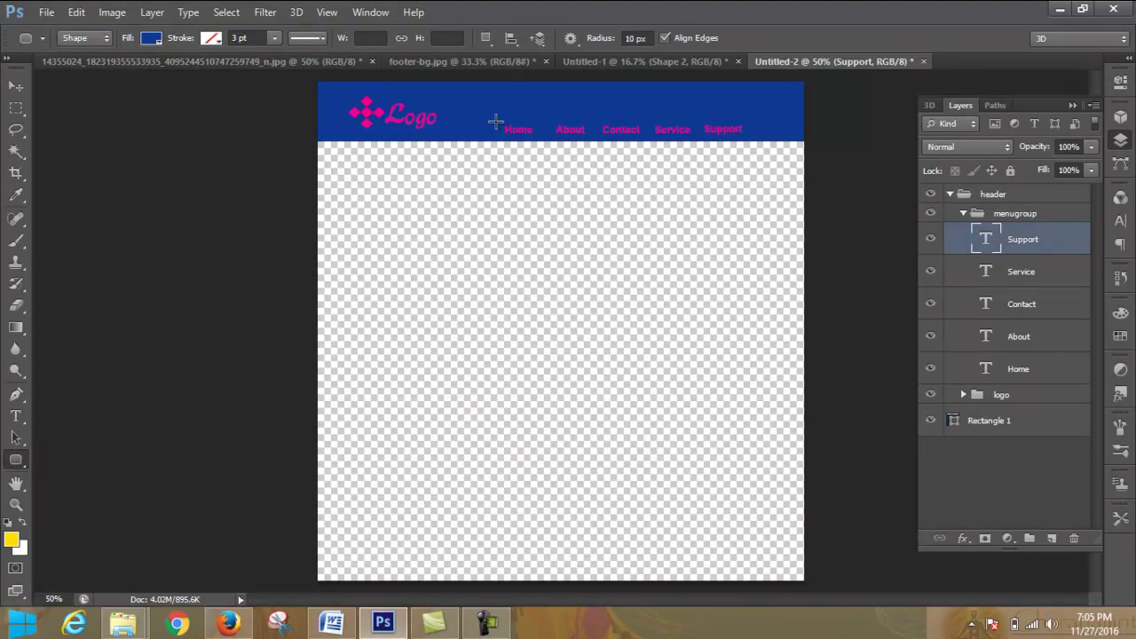
{"action": "left_click_drag", "start_coordinate": [499, 123], "coordinate": [536, 135]}
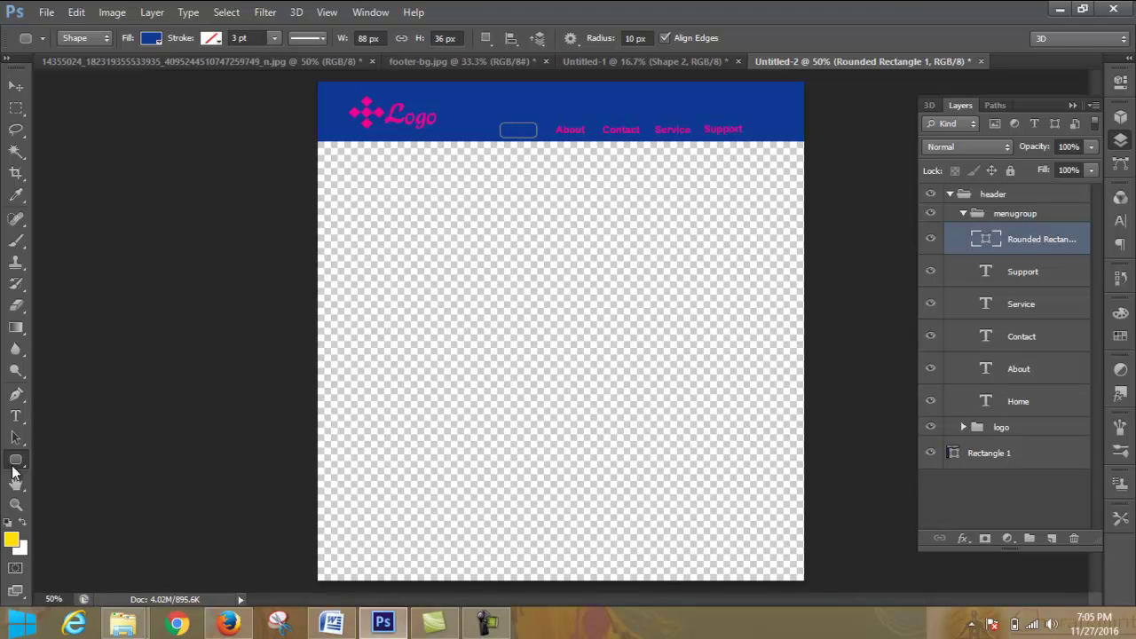
Step: Set the foreground color to the dark purple 8f0594
{"action": "left_click", "coordinate": [13, 537]}
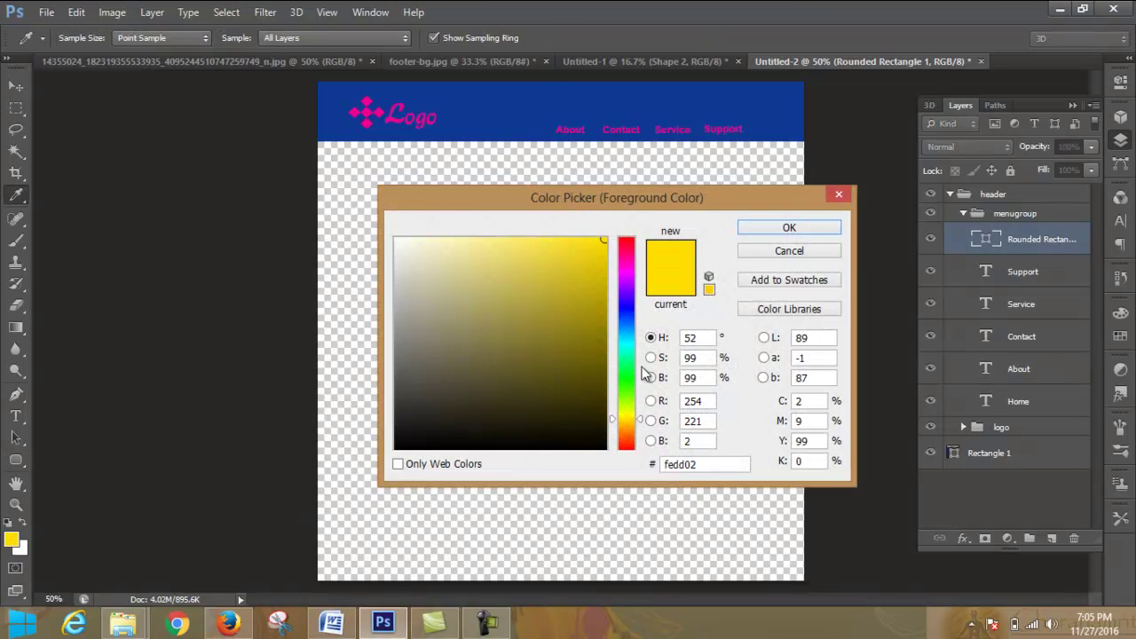
{"action": "left_click_drag", "start_coordinate": [625, 369], "coordinate": [630, 281]}
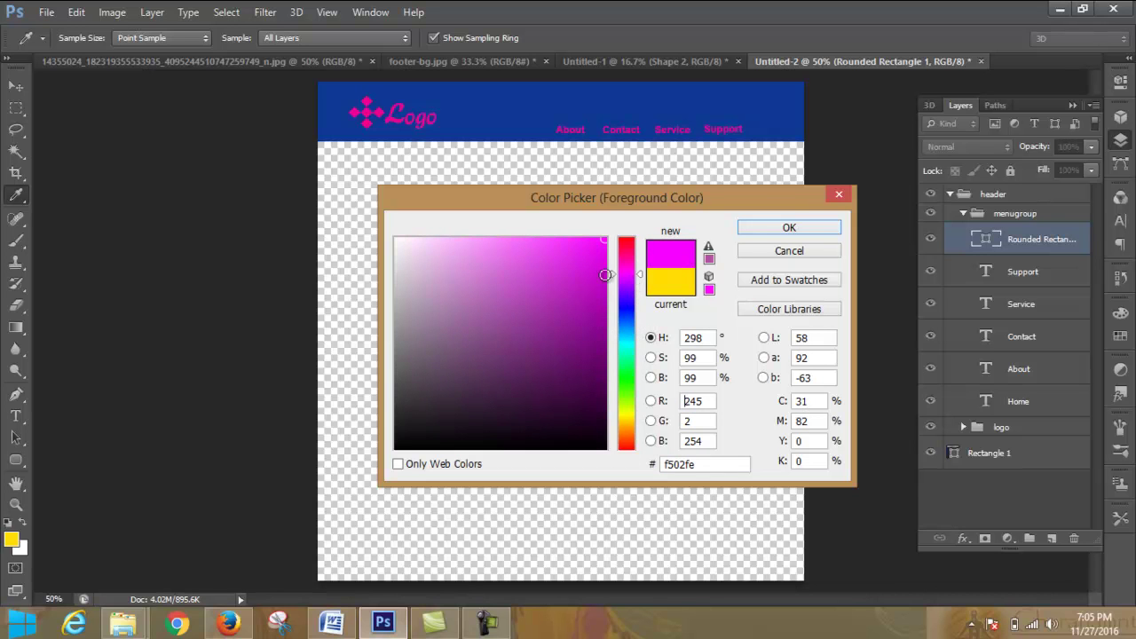
{"action": "left_click_drag", "start_coordinate": [598, 290], "coordinate": [599, 326]}
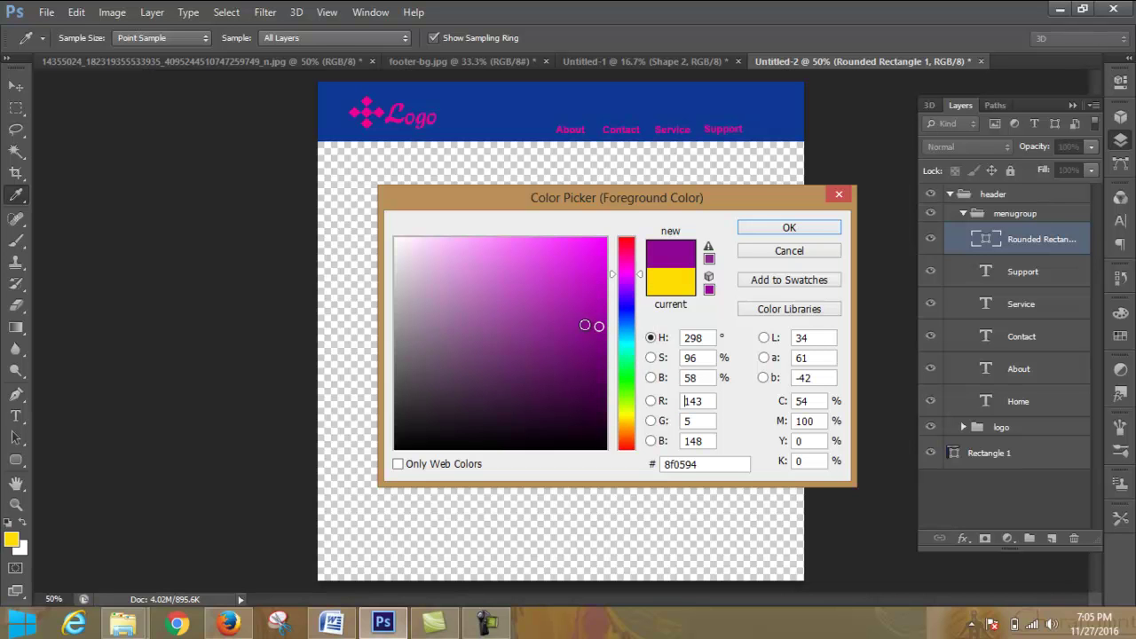
{"action": "left_click", "coordinate": [777, 230]}
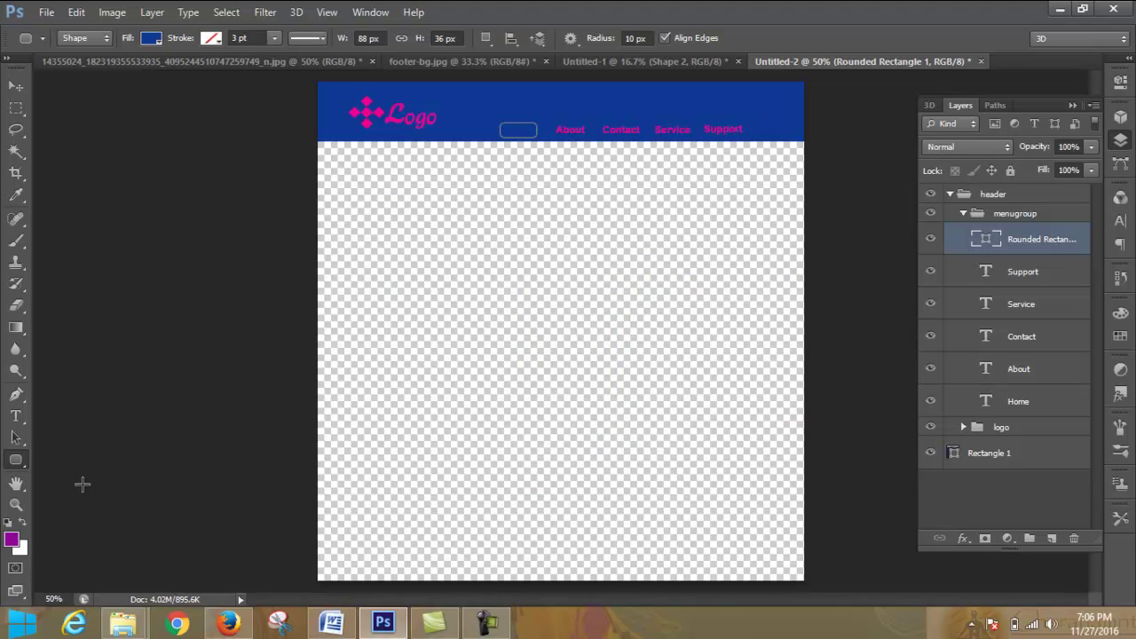
Step: Fill the rounded rectangle with yellow and move its layer directly below the Home text layer
{"action": "left_click", "coordinate": [160, 39]}
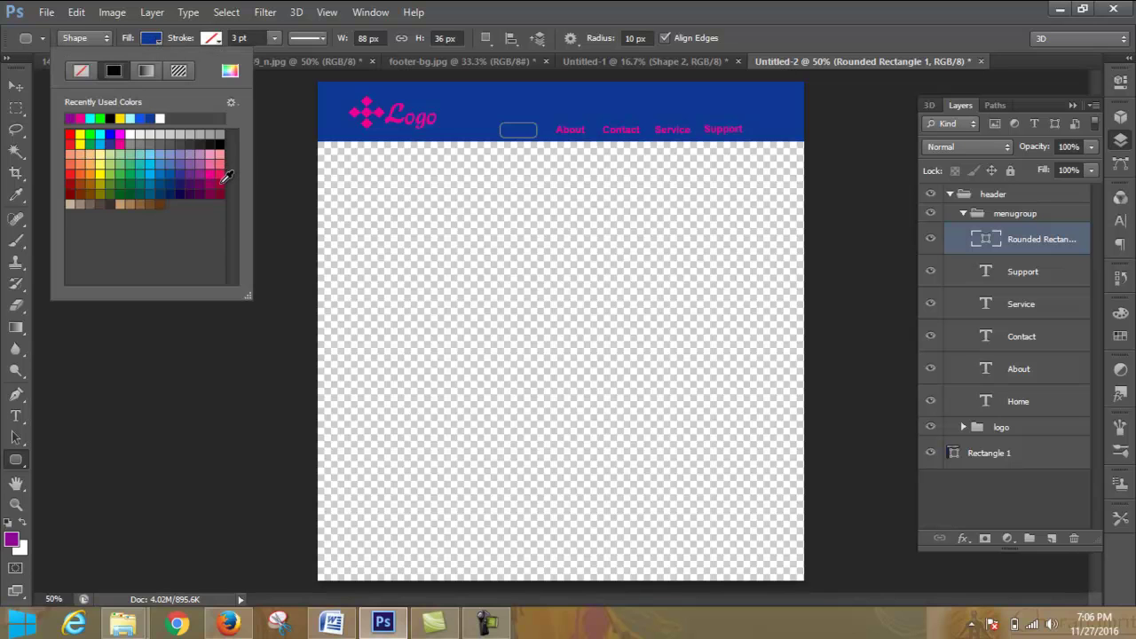
{"action": "left_click", "coordinate": [100, 168]}
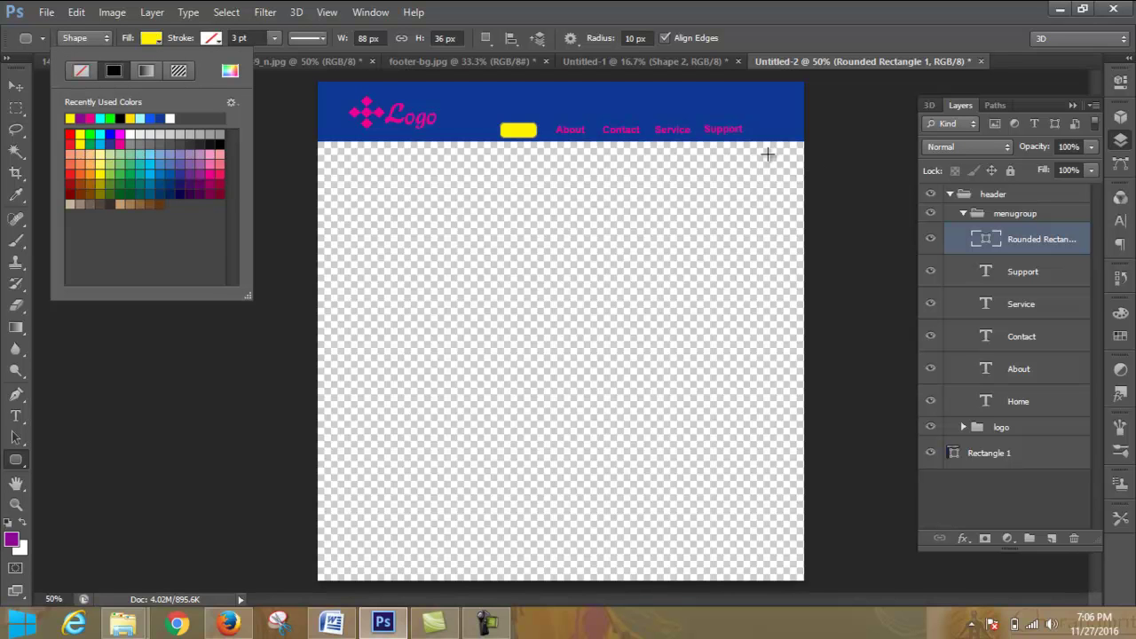
{"action": "left_click", "coordinate": [1042, 241]}
{"action": "left_click_drag", "start_coordinate": [1042, 242], "coordinate": [1041, 408]}
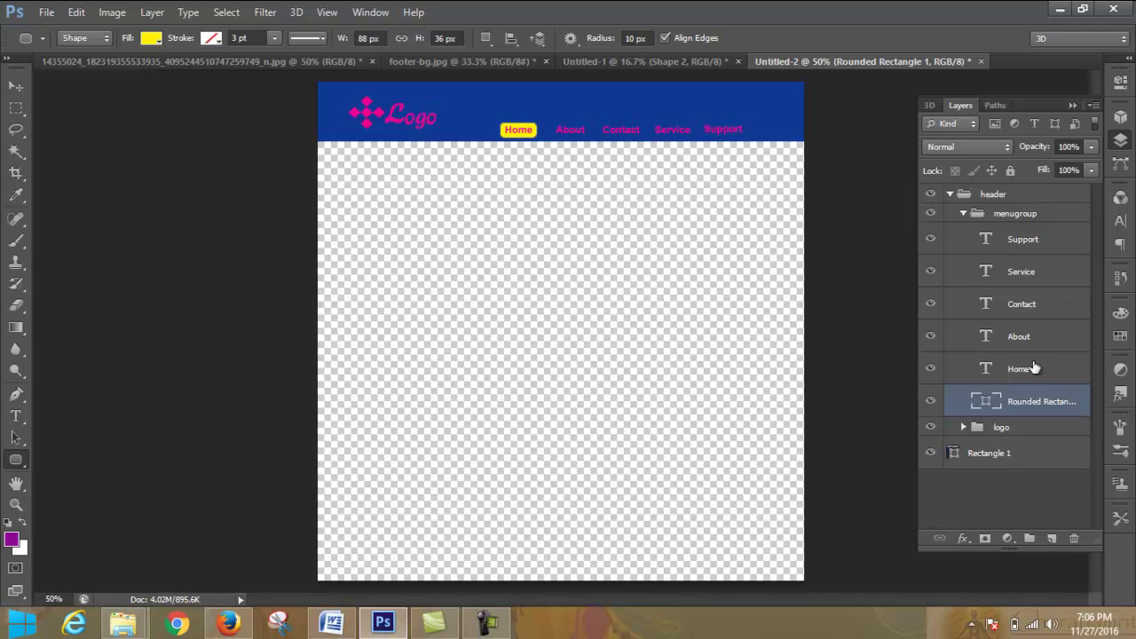
{"action": "left_click", "coordinate": [967, 371], "text": "shift"}
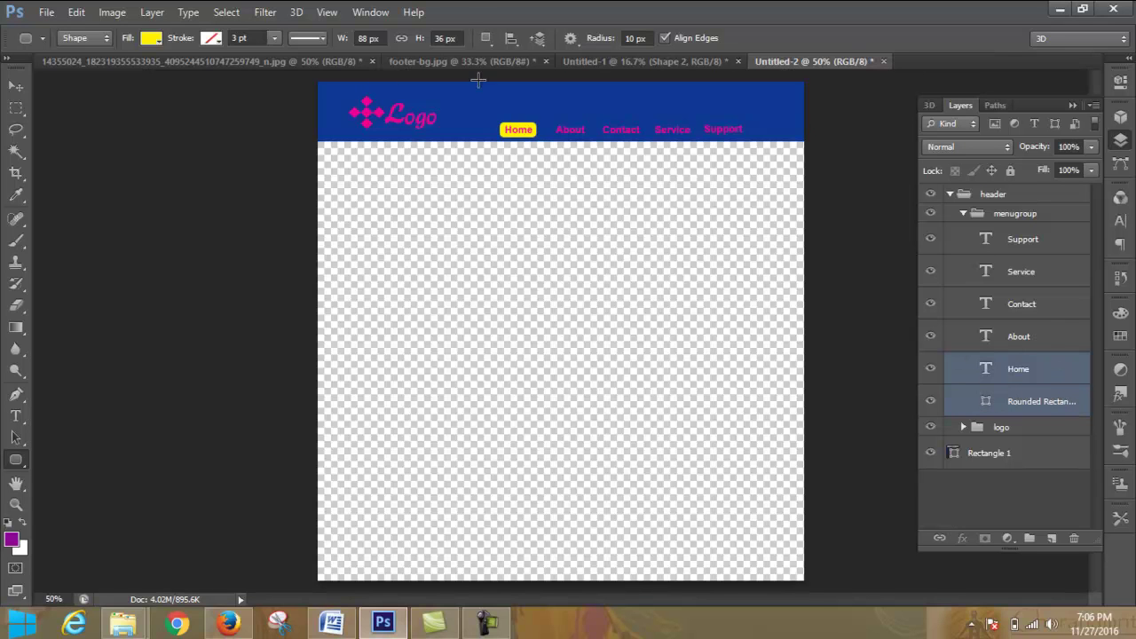
{"action": "left_click", "coordinate": [152, 13]}
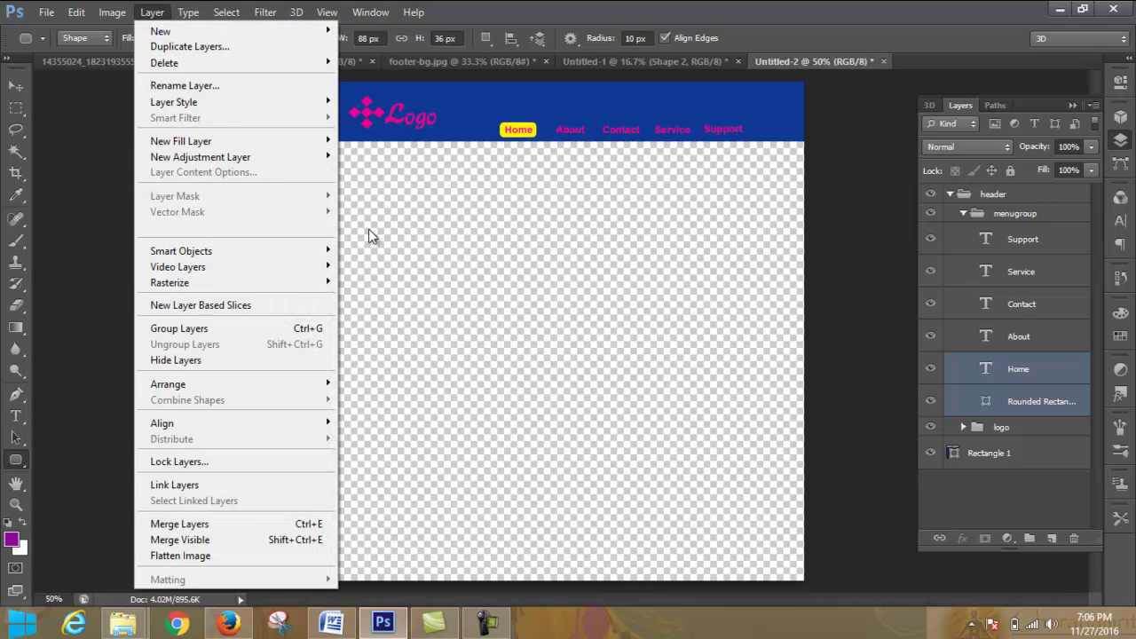
{"action": "left_click", "coordinate": [1027, 400]}
{"action": "left_click", "coordinate": [1027, 401]}
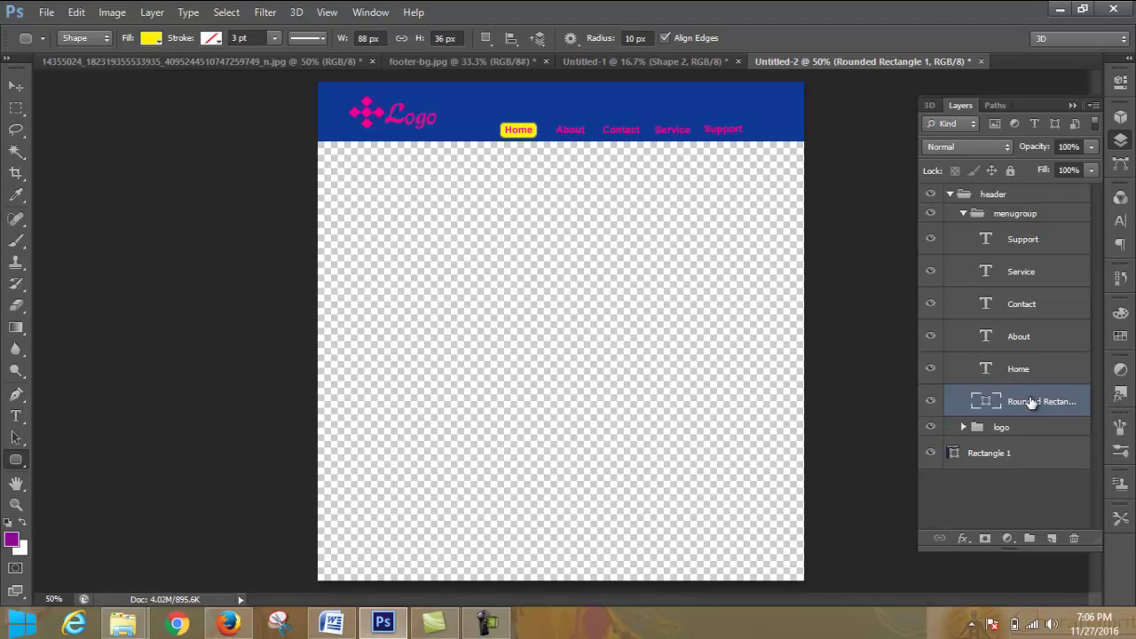
{"action": "left_click", "coordinate": [1038, 372]}
{"action": "right_click", "coordinate": [1038, 372]}
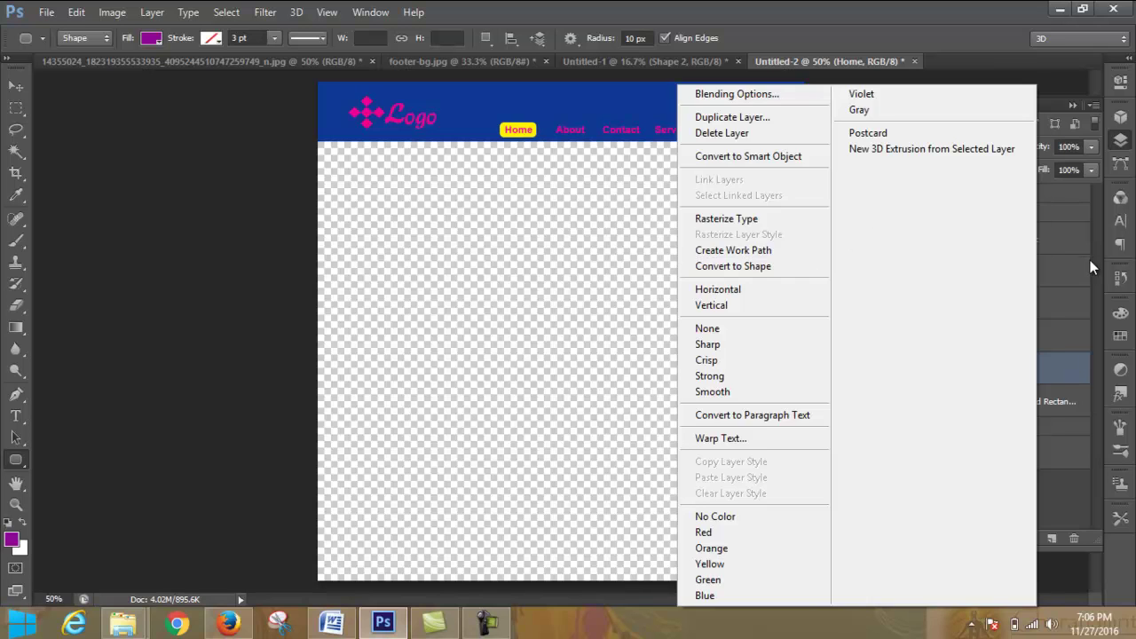
{"action": "key", "text": "Escape"}
Step: Move the rounded rectangle layer above the Home text layer, and return it below Home
{"action": "left_click_drag", "start_coordinate": [1013, 401], "coordinate": [1016, 364]}
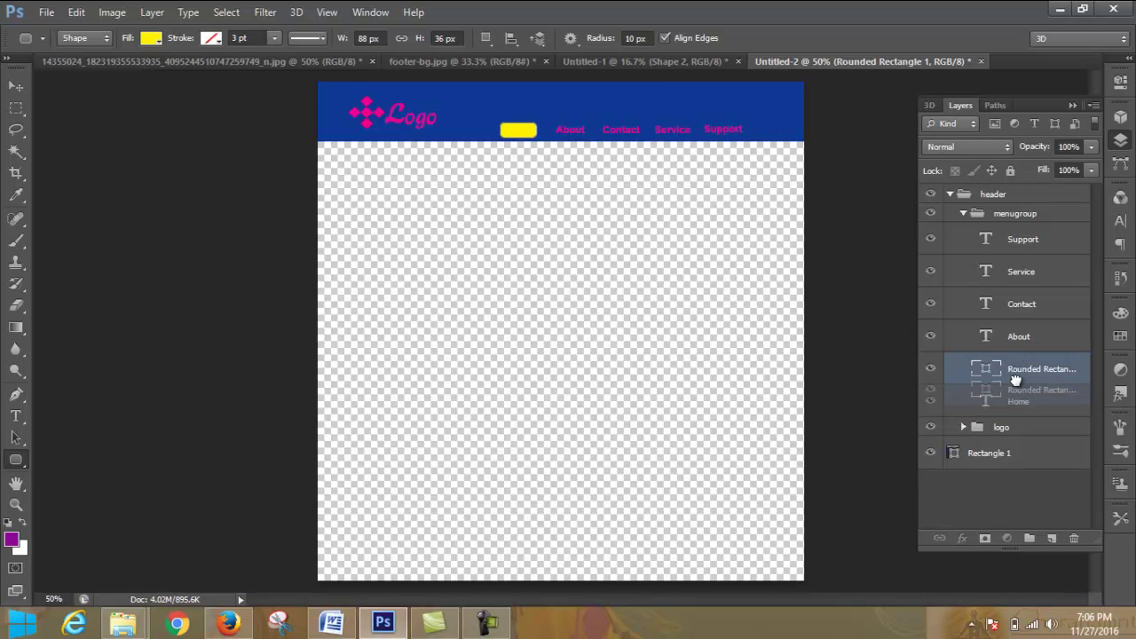
{"action": "left_click_drag", "start_coordinate": [1023, 401], "coordinate": [1023, 367]}
{"action": "left_click", "coordinate": [1029, 410]}
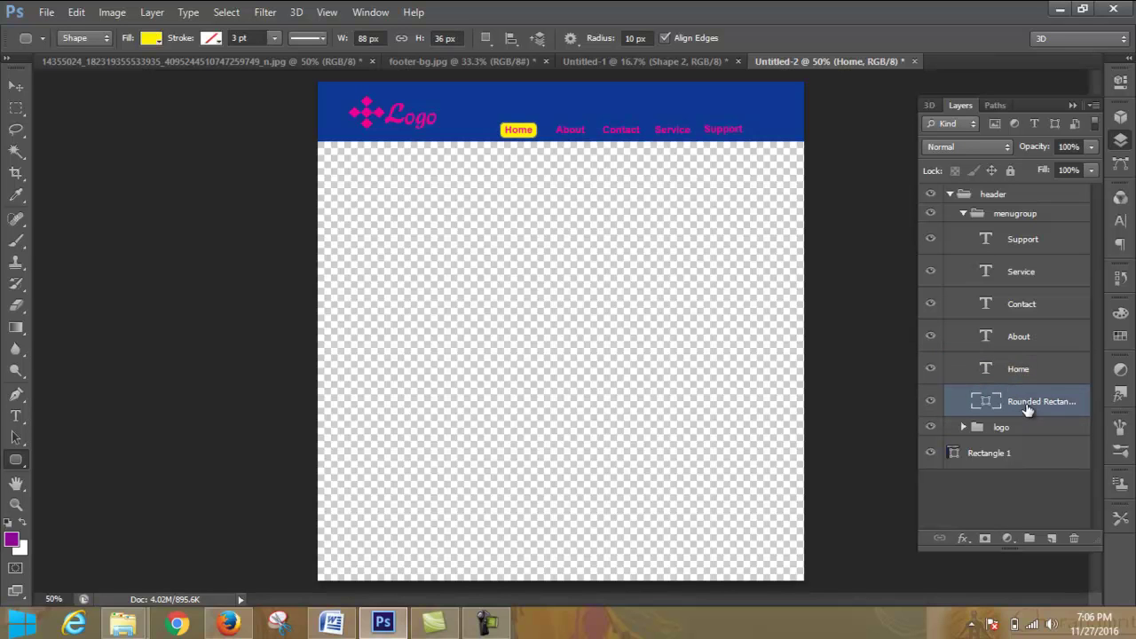
{"action": "left_click", "coordinate": [152, 13]}
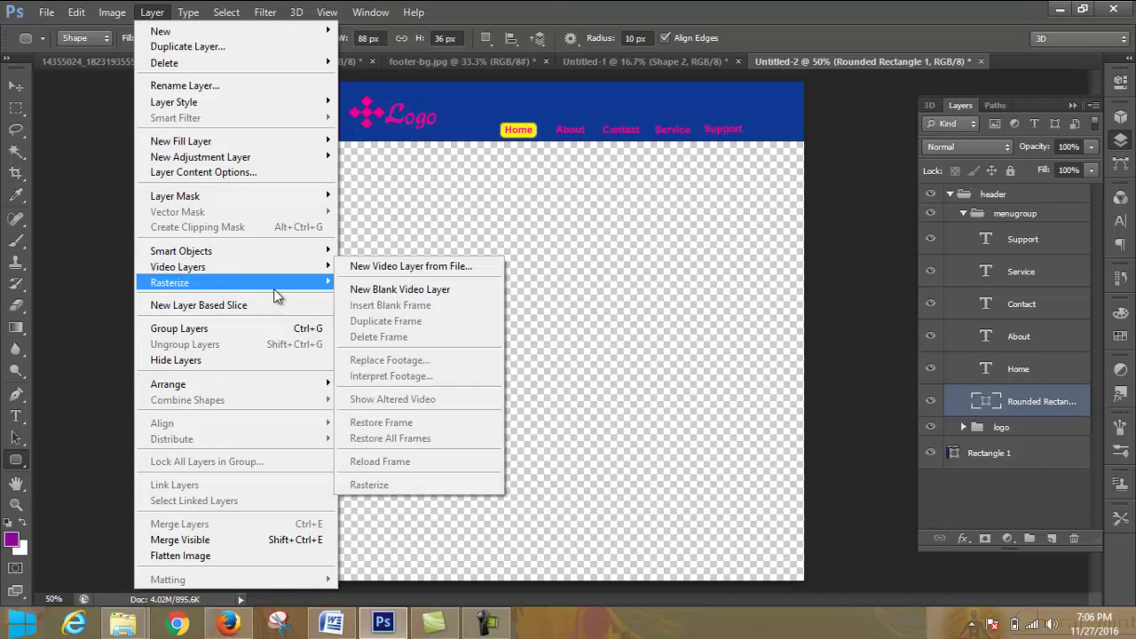
{"action": "mouse_move", "coordinate": [288, 255]}
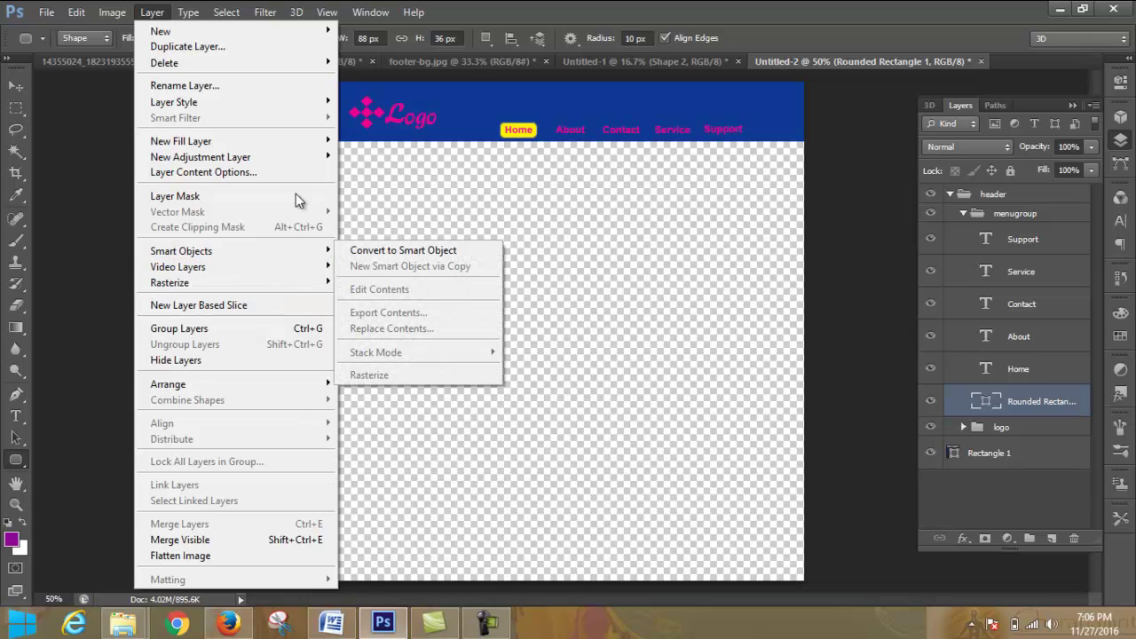
{"action": "mouse_move", "coordinate": [226, 10]}
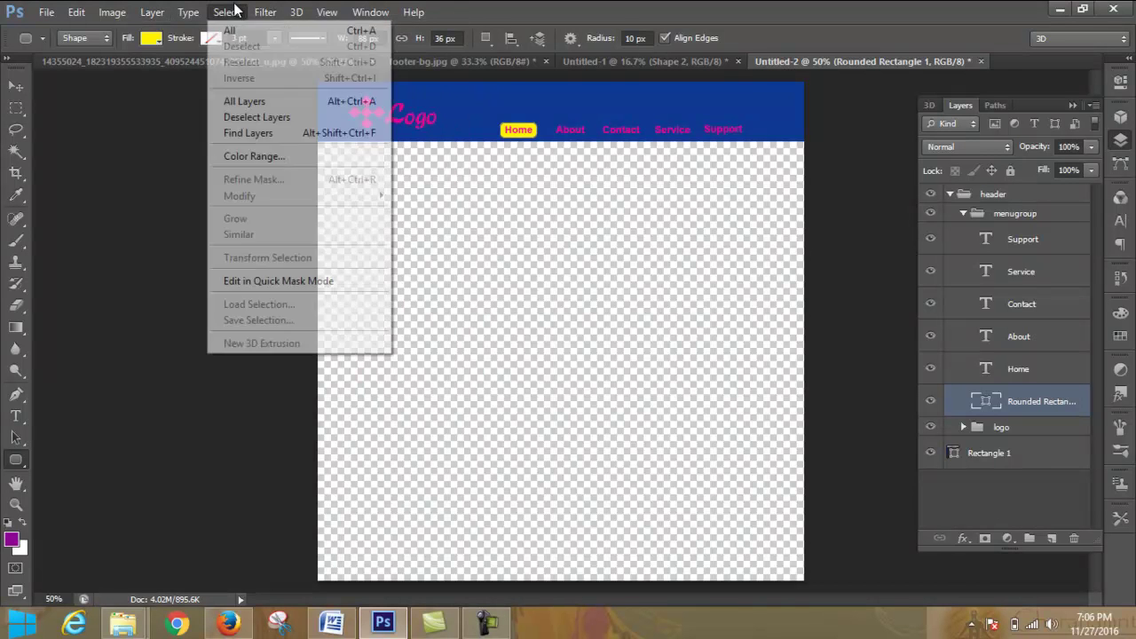
{"action": "right_click", "coordinate": [1011, 400]}
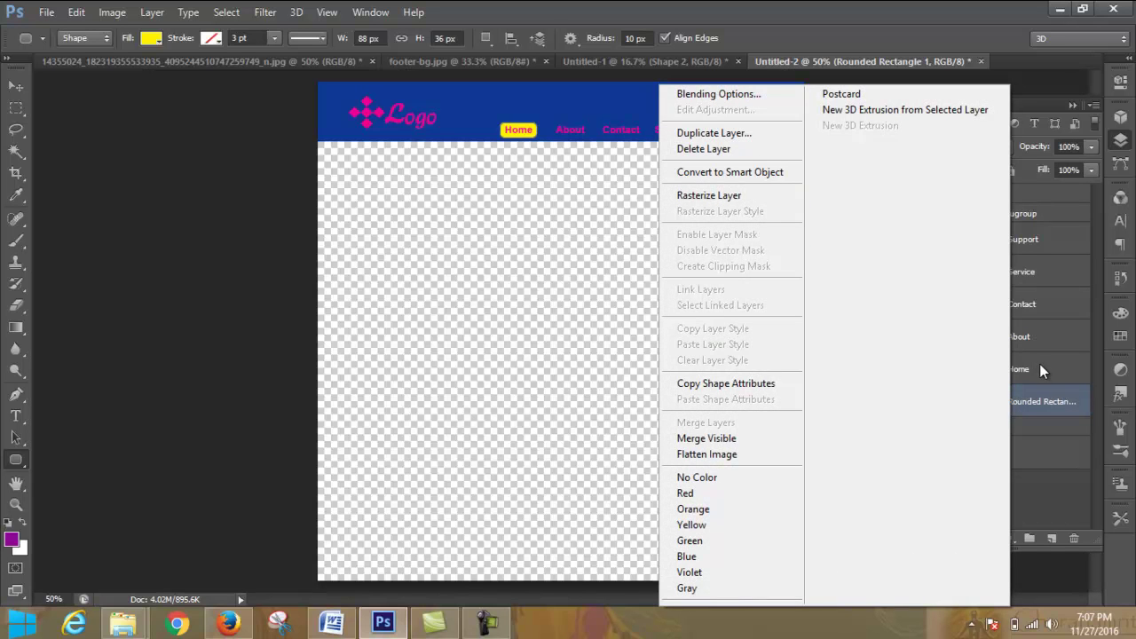
{"action": "left_click", "coordinate": [1043, 401]}
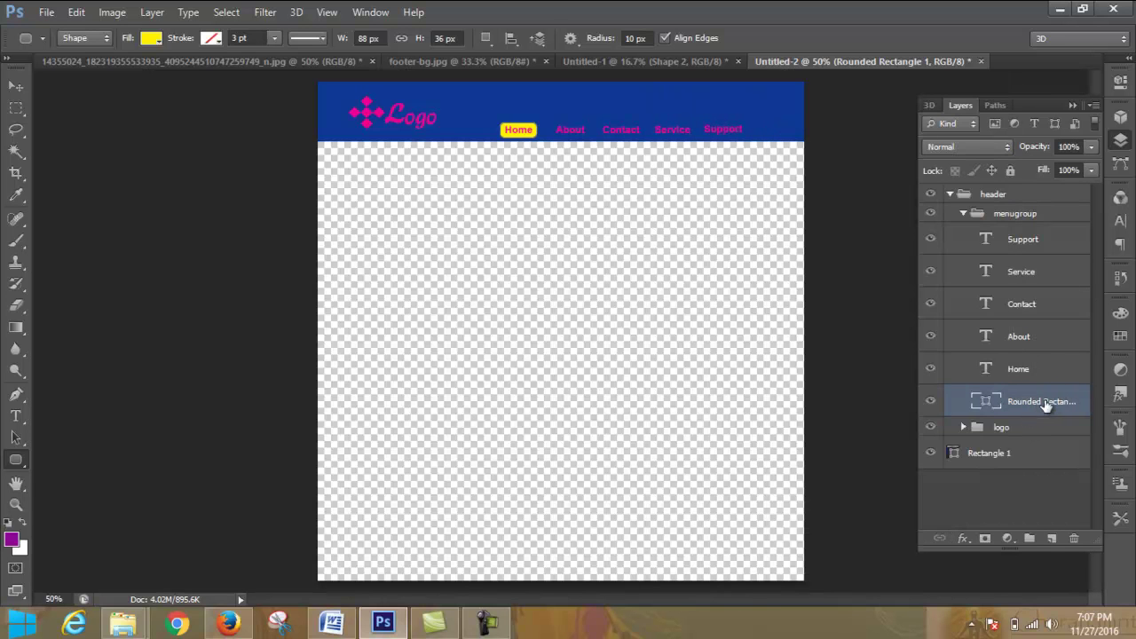
{"action": "right_click", "coordinate": [995, 403]}
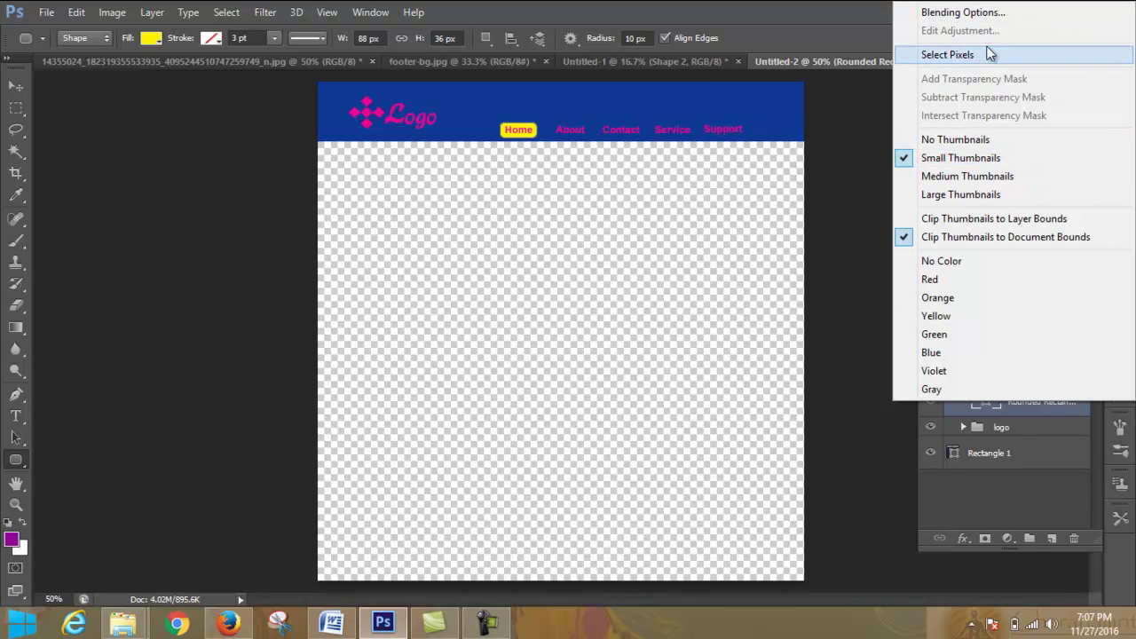
{"action": "left_click", "coordinate": [1083, 421]}
Step: Place the rounded rectangle layer above the Home text layer and clip it to the text with a clipping mask
{"action": "left_click_drag", "start_coordinate": [1038, 401], "coordinate": [1005, 370]}
{"action": "right_click", "coordinate": [1005, 371]}
{"action": "left_click", "coordinate": [1054, 372]}
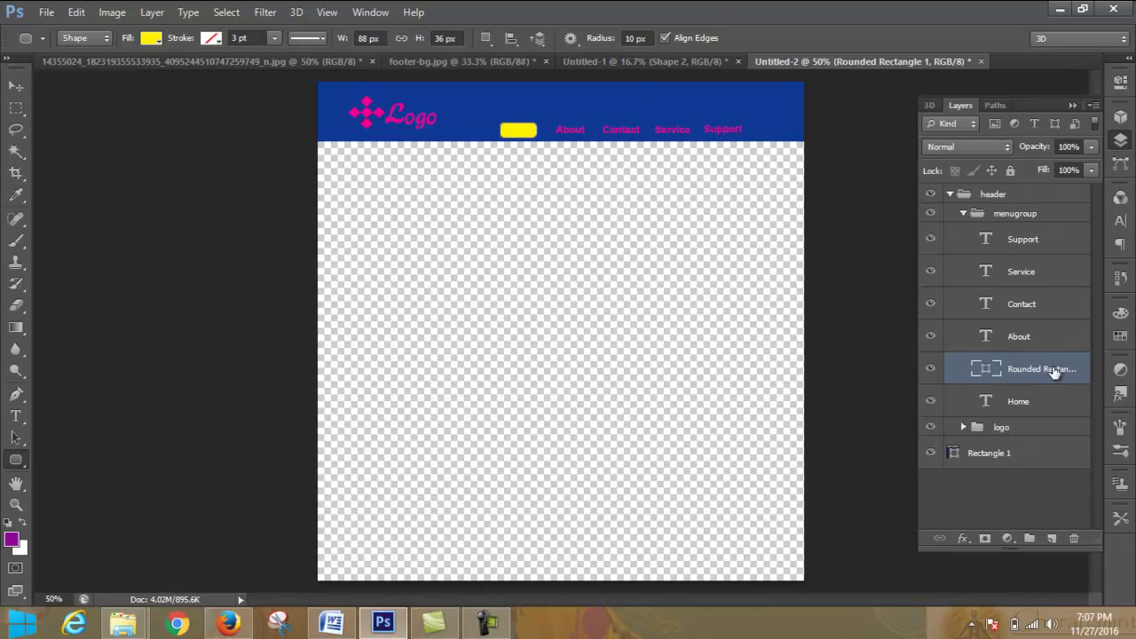
{"action": "left_click", "coordinate": [257, 13]}
{"action": "mouse_move", "coordinate": [229, 13]}
{"action": "mouse_move", "coordinate": [158, 14]}
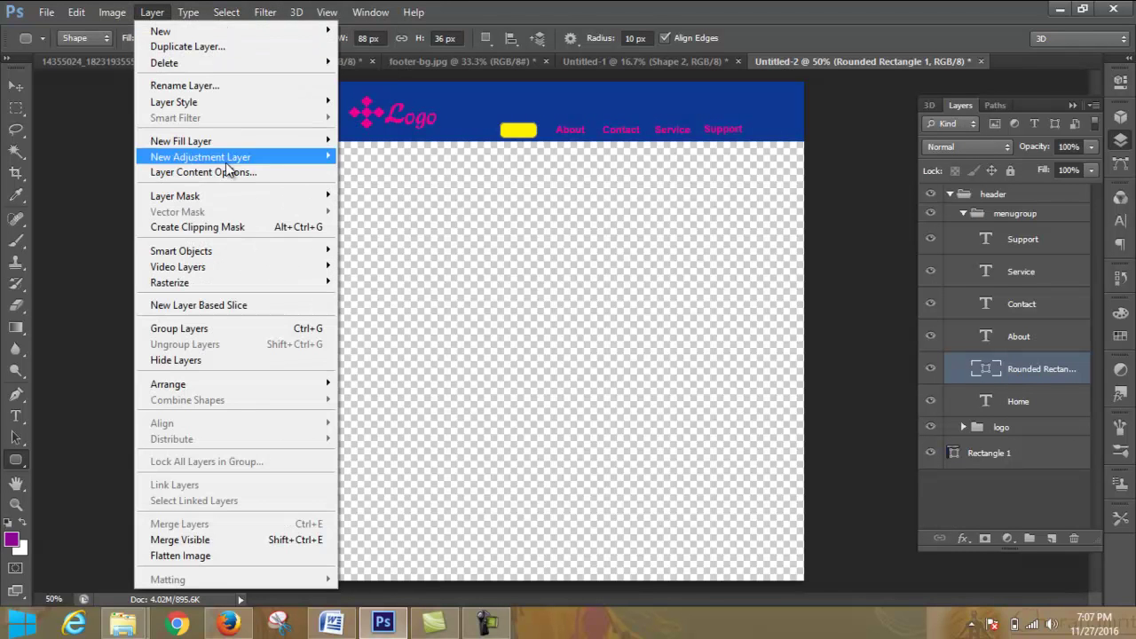
{"action": "left_click", "coordinate": [269, 230]}
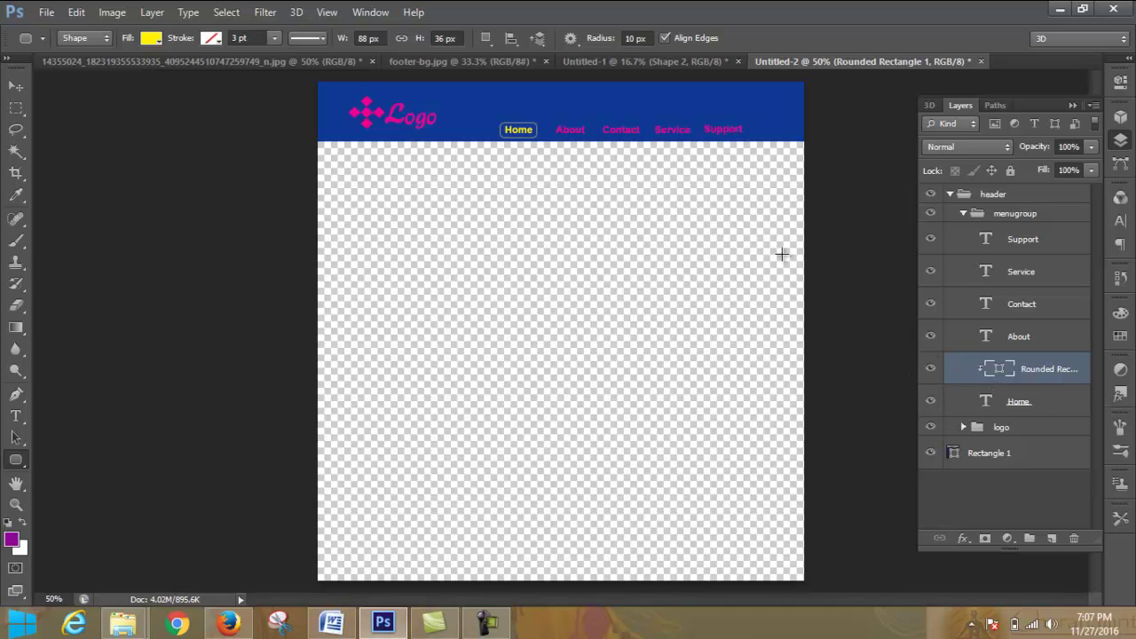
Step: Release the rounded rectangle's clipping mask and move its layer back below the Home text layer
{"action": "left_click", "coordinate": [16, 86]}
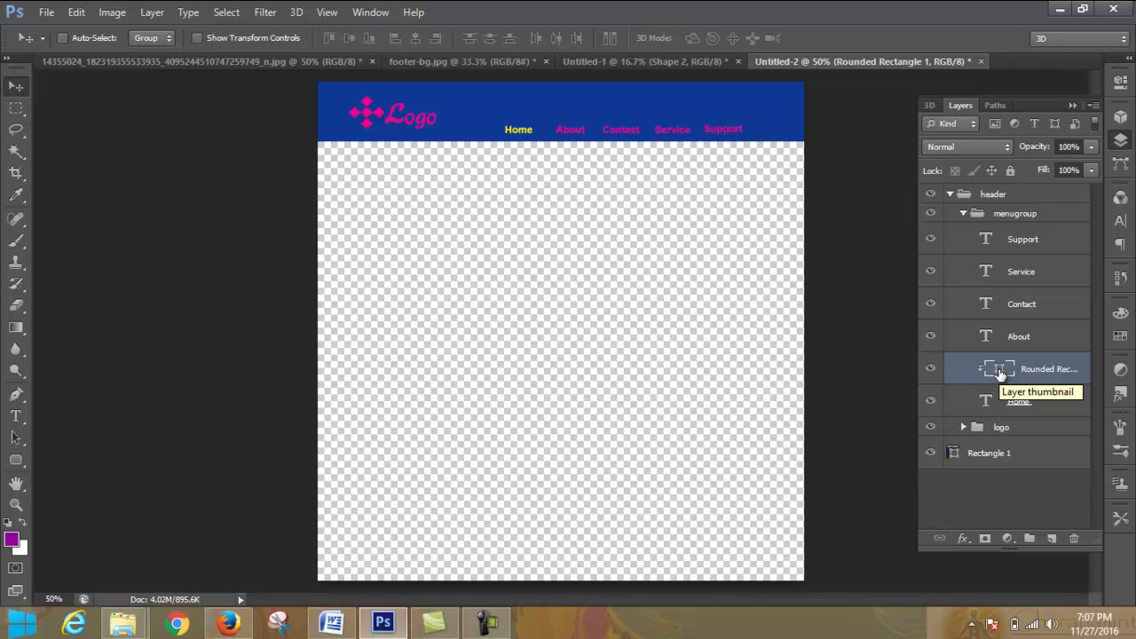
{"action": "left_click_drag", "start_coordinate": [999, 372], "coordinate": [1000, 375]}
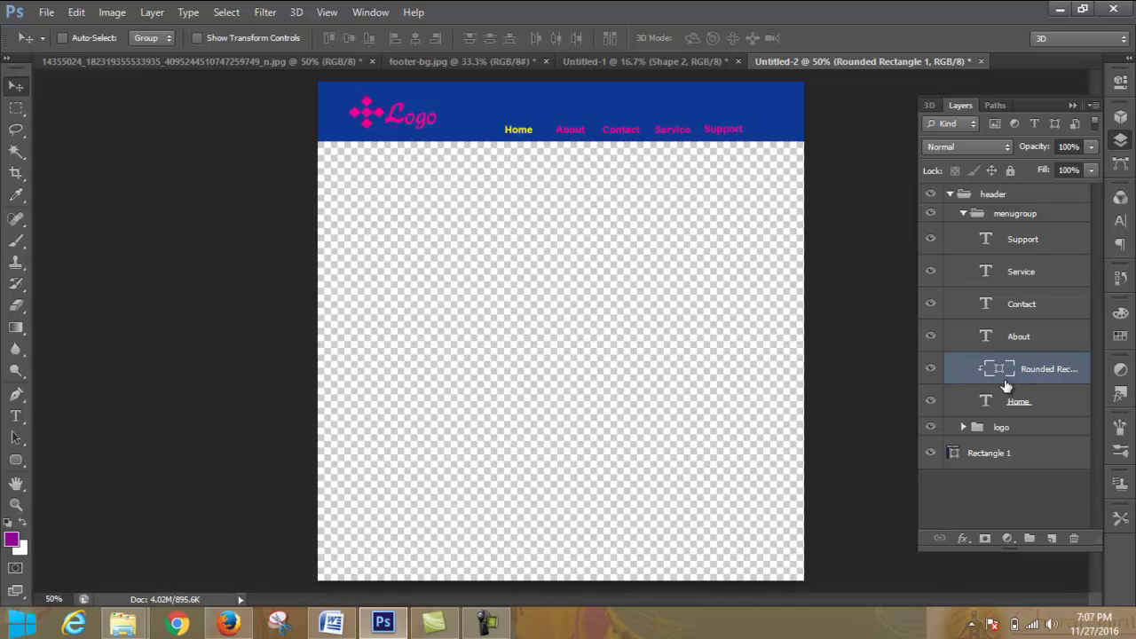
{"action": "right_click", "coordinate": [1012, 371]}
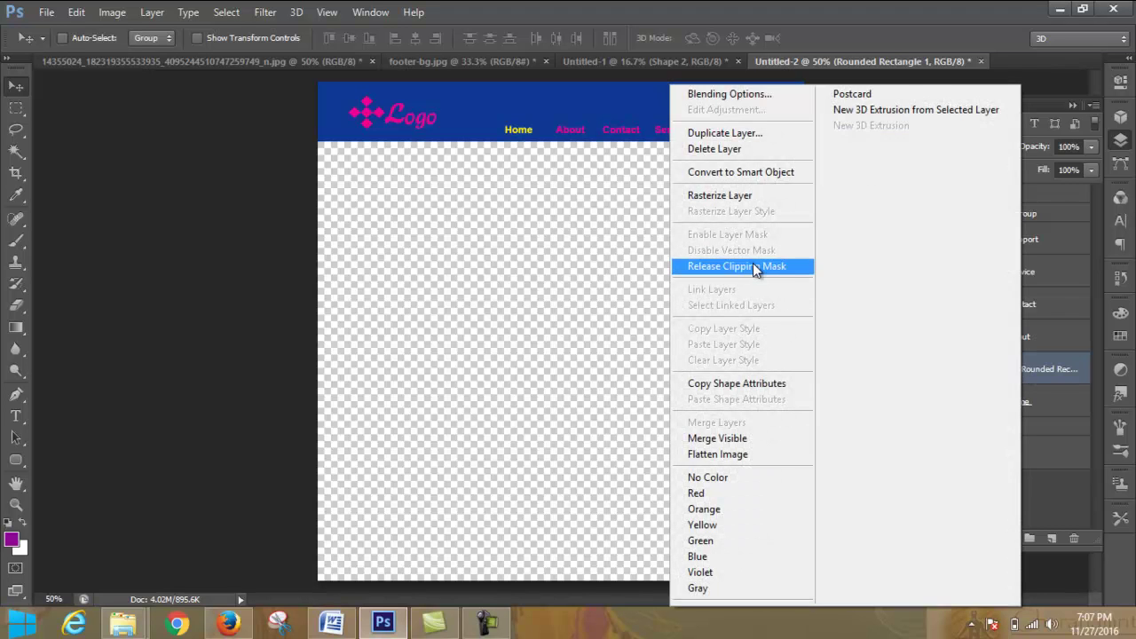
{"action": "left_click", "coordinate": [753, 261]}
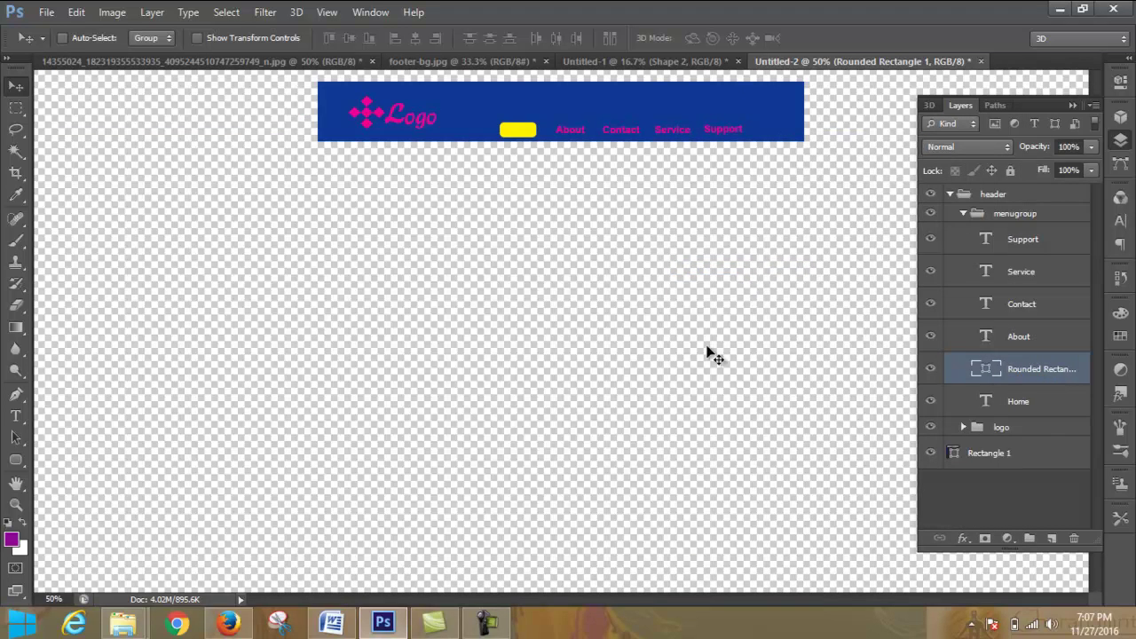
{"action": "left_click_drag", "start_coordinate": [1035, 370], "coordinate": [1032, 418]}
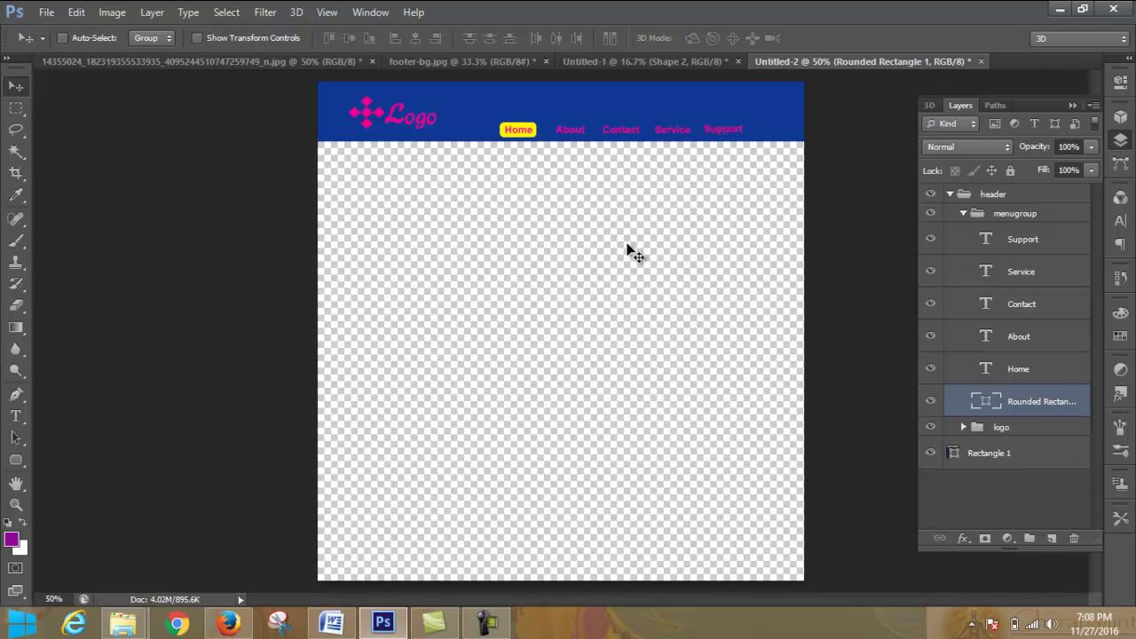
Step: Nudge the yellow rounded rectangle 6 px down and 6 px back up with Free Transform, and commit the transform
{"action": "key", "text": "ctrl+t"}
{"action": "key", "text": "Down"}
{"action": "key", "text": "Down"}
{"action": "key", "text": "Down"}
{"action": "key", "text": "Down"}
{"action": "key", "text": "Down"}
{"action": "key", "text": "Down"}
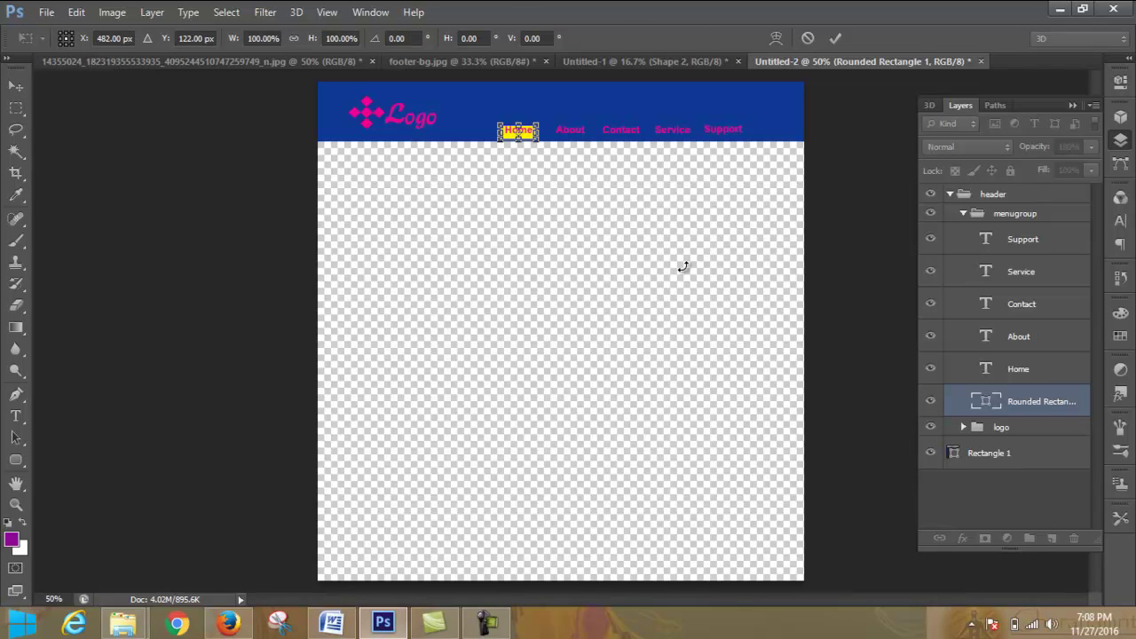
{"action": "key", "text": "Up"}
{"action": "key", "text": "Up"}
{"action": "key", "text": "Up"}
{"action": "key", "text": "Up"}
{"action": "key", "text": "Up"}
{"action": "key", "text": "Up"}
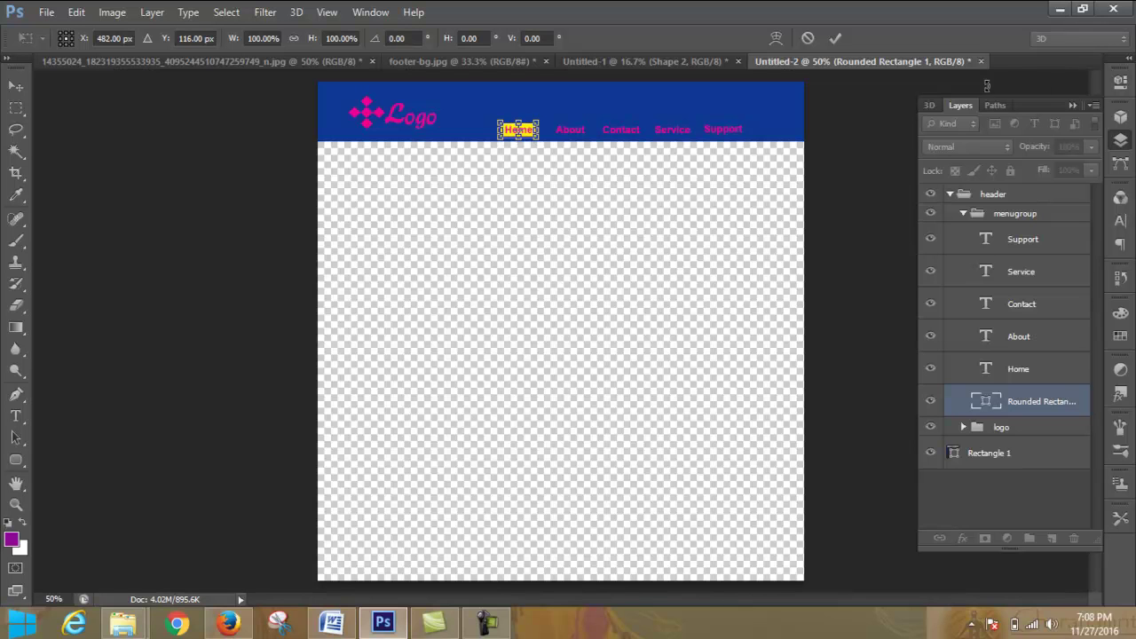
{"action": "left_click", "coordinate": [834, 38]}
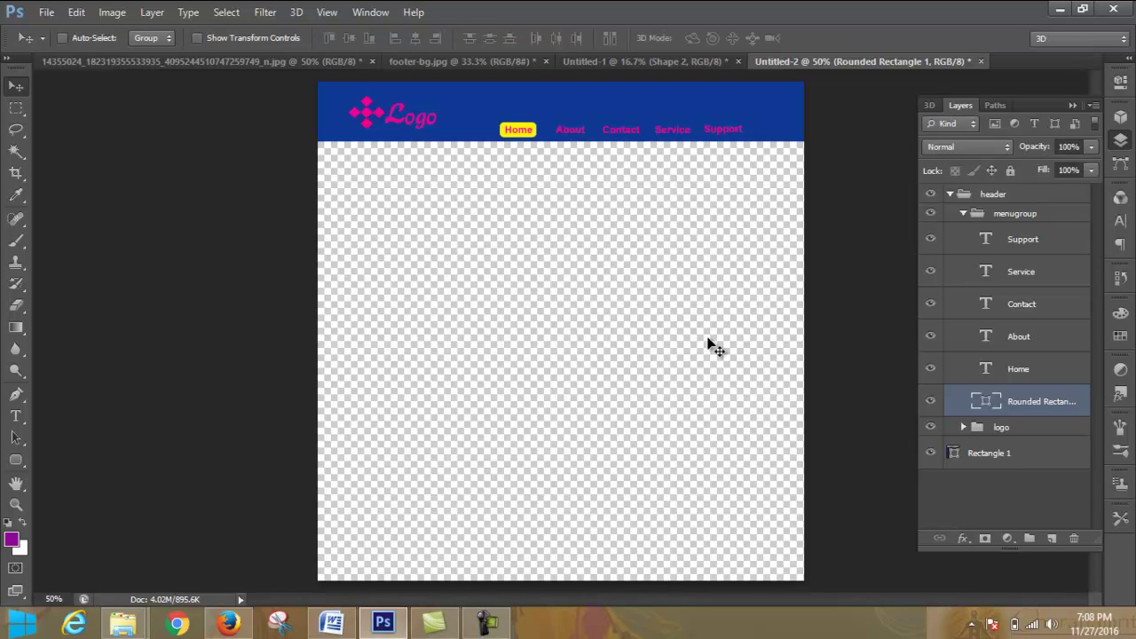
Step: Check the layers inside the header and logo groups, leaving the header group collapsed
{"action": "left_click", "coordinate": [949, 193]}
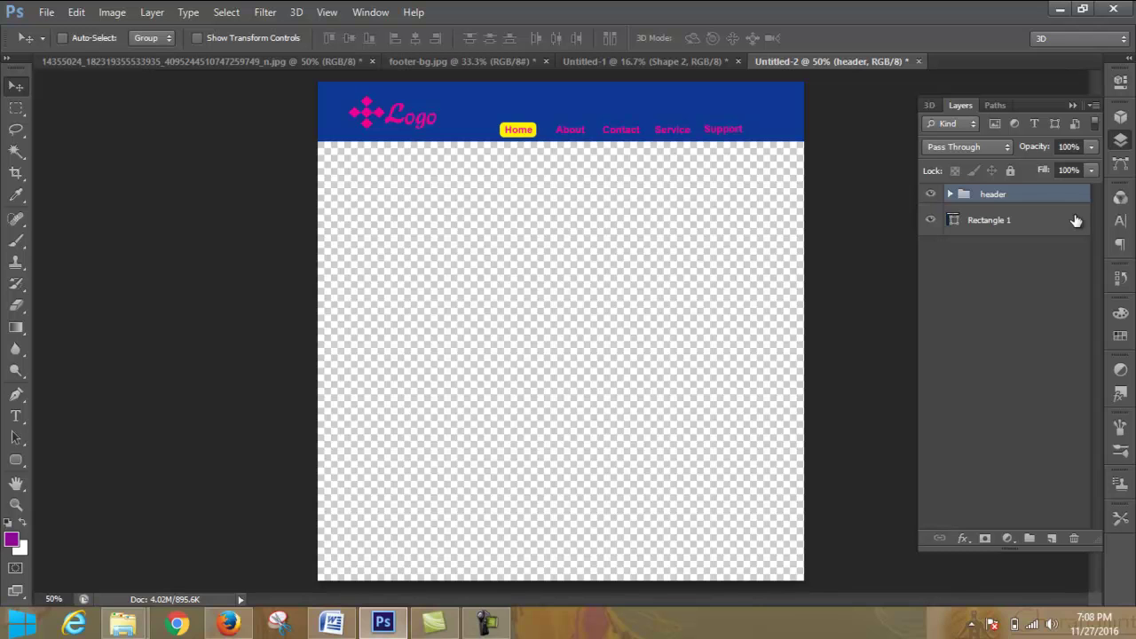
{"action": "left_click", "coordinate": [950, 194]}
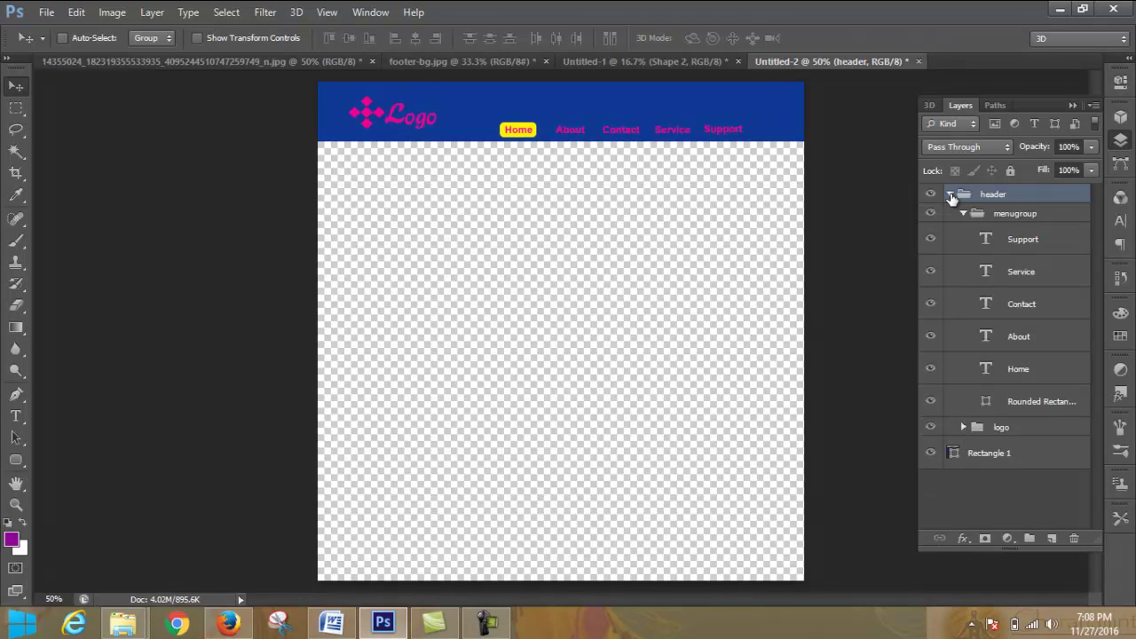
{"action": "left_click", "coordinate": [964, 427]}
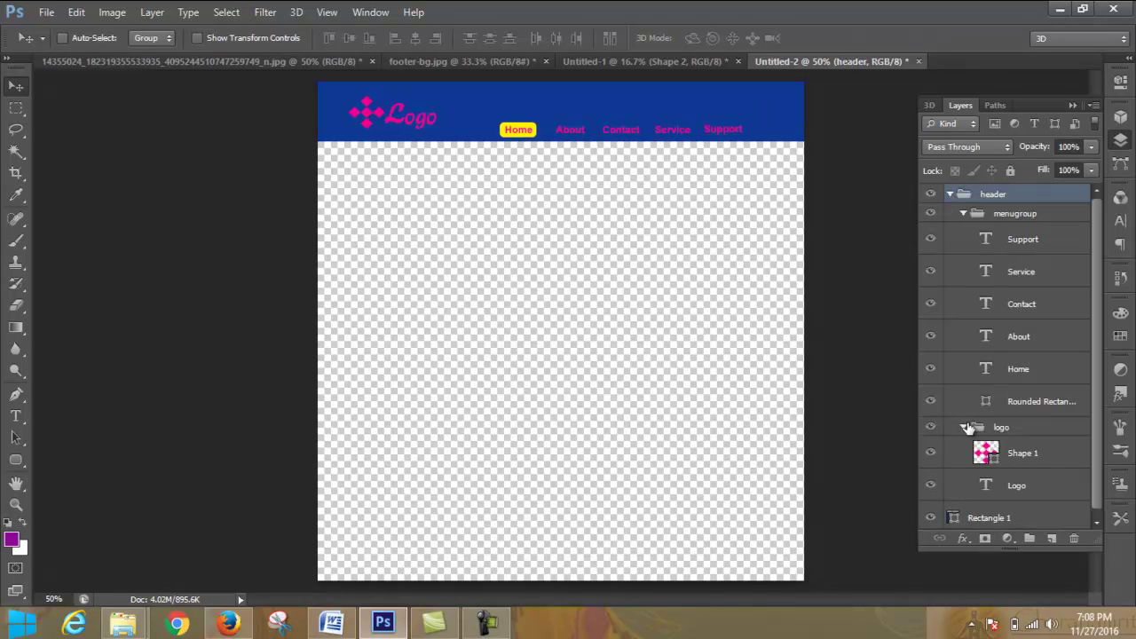
{"action": "left_click", "coordinate": [965, 427]}
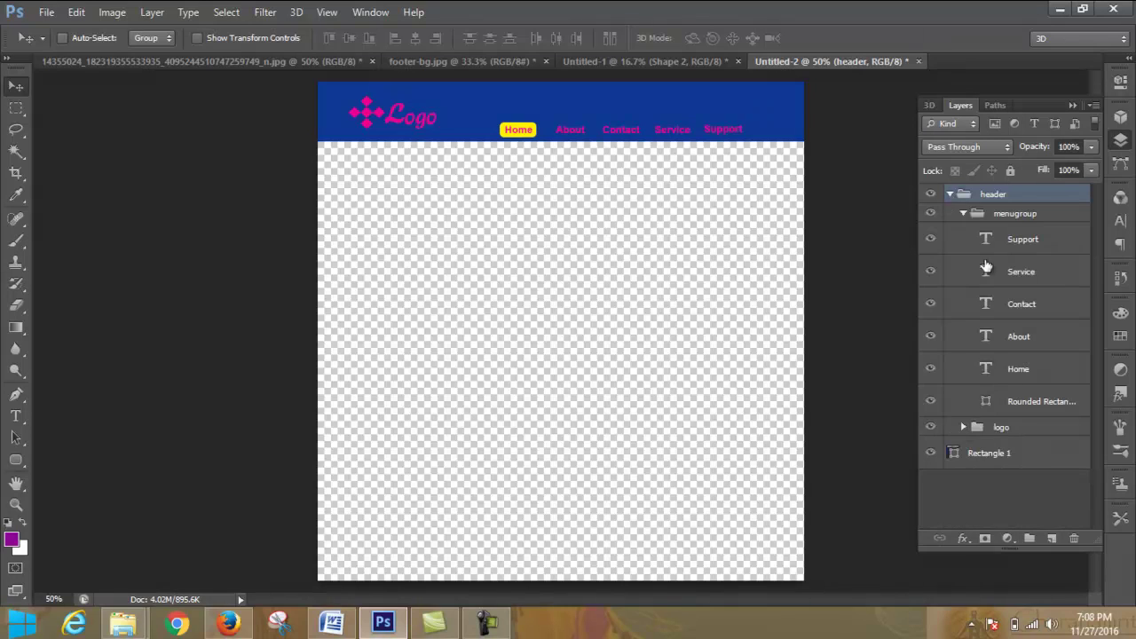
{"action": "left_click", "coordinate": [949, 193]}
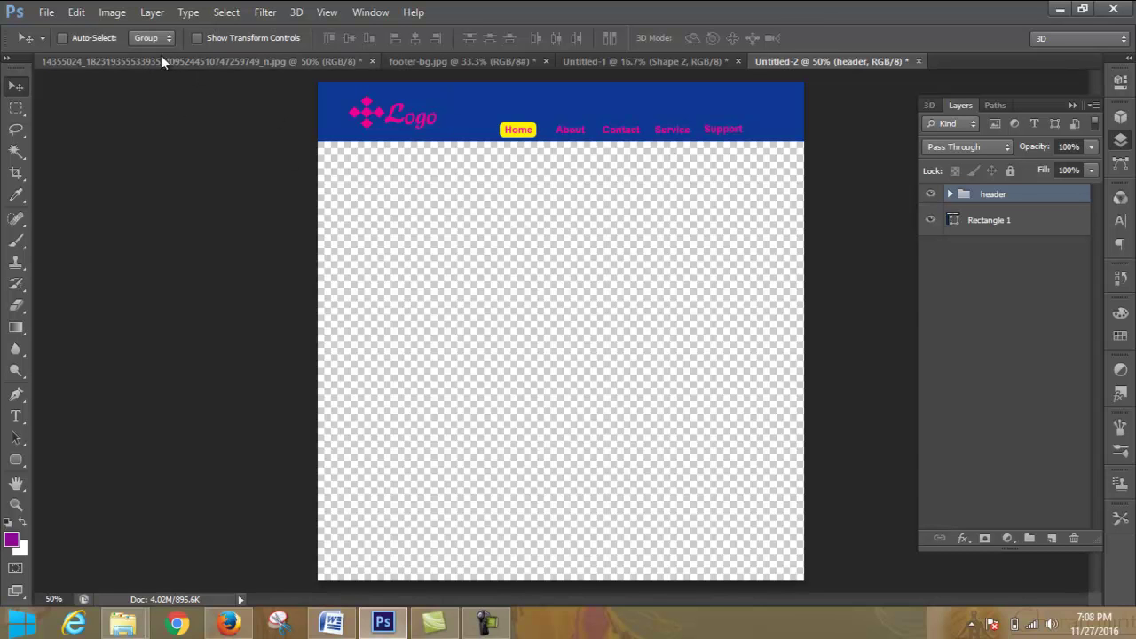
{"action": "left_click", "coordinate": [228, 623]}
{"action": "left_click", "coordinate": [825, 45]}
{"action": "left_click", "coordinate": [328, 508]}
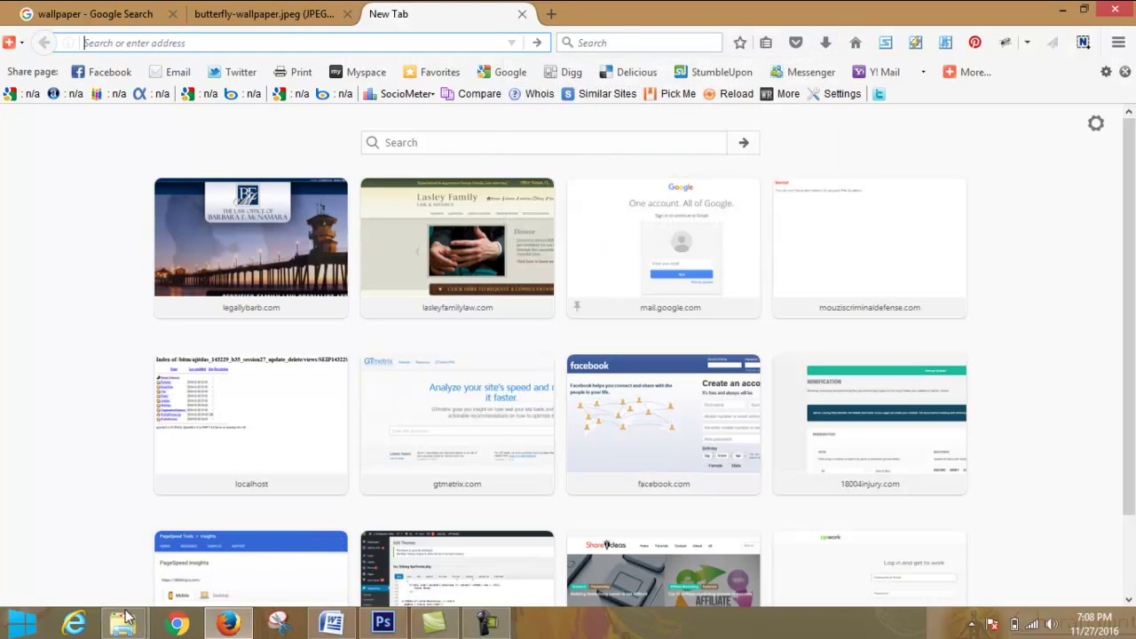
Step: Switch to File Explorer, open the natural pic folder on New Volume (F:), and browse its images
{"action": "mouse_move", "coordinate": [130, 630]}
{"action": "left_click", "coordinate": [293, 541]}
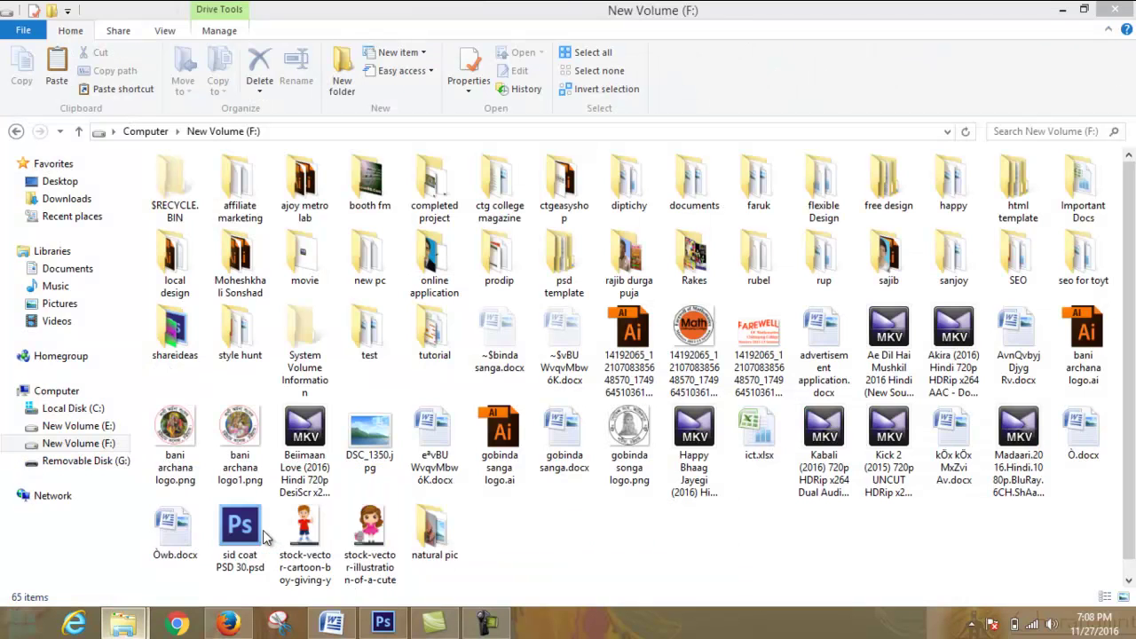
{"action": "double_click", "coordinate": [440, 523]}
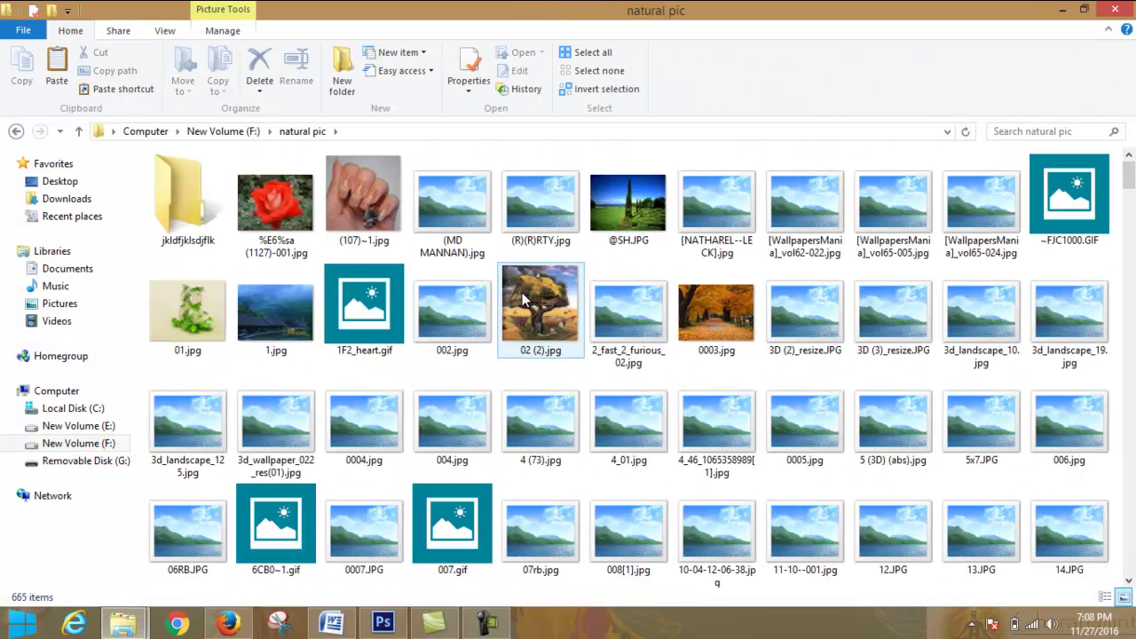
{"action": "scroll", "coordinate": [790, 346], "scroll_direction": "down", "scroll_amount": 5}
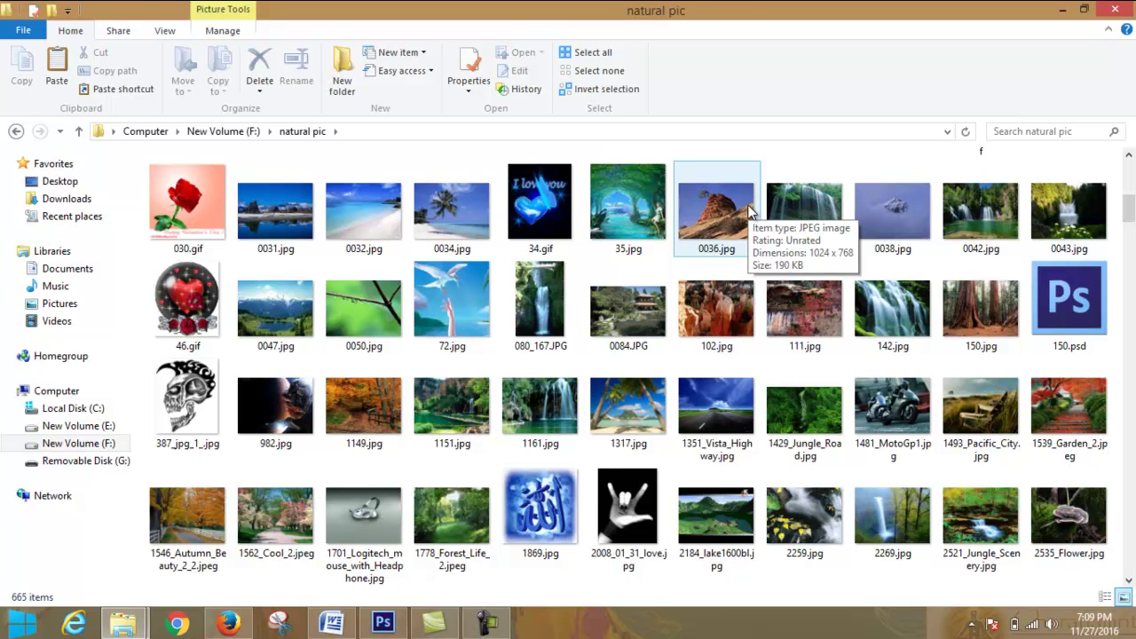
Step: Open the canyon image 102.jpg from the natural pic folder in Adobe Photoshop CS6
{"action": "left_click", "coordinate": [727, 311]}
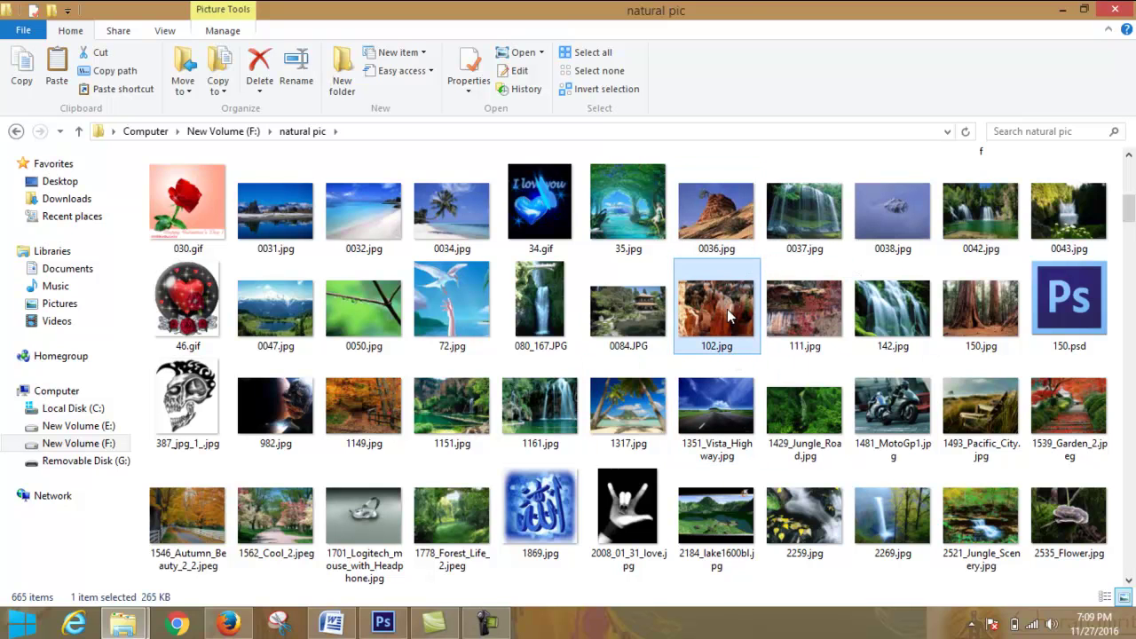
{"action": "right_click", "coordinate": [726, 309]}
{"action": "mouse_move", "coordinate": [883, 372]}
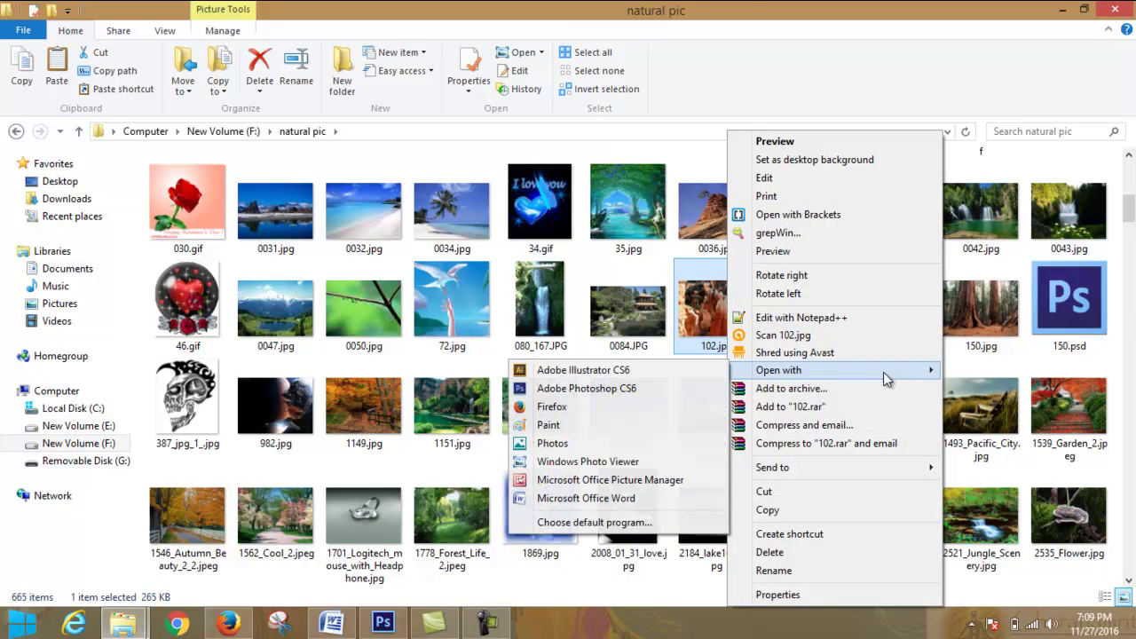
{"action": "left_click", "coordinate": [661, 389]}
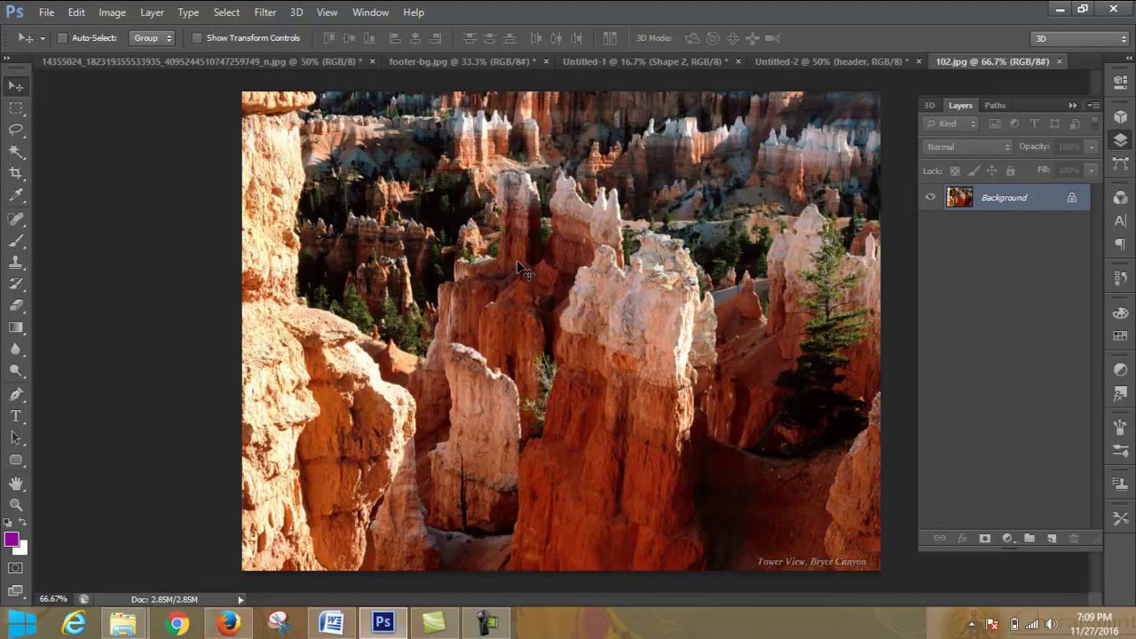
Step: Bring the canyon photo from 102.jpg into Untitled-2 and position it directly below the header, flush with the page's right edge
{"action": "left_click", "coordinate": [768, 62]}
{"action": "left_click_drag", "start_coordinate": [681, 229], "coordinate": [568, 277]}
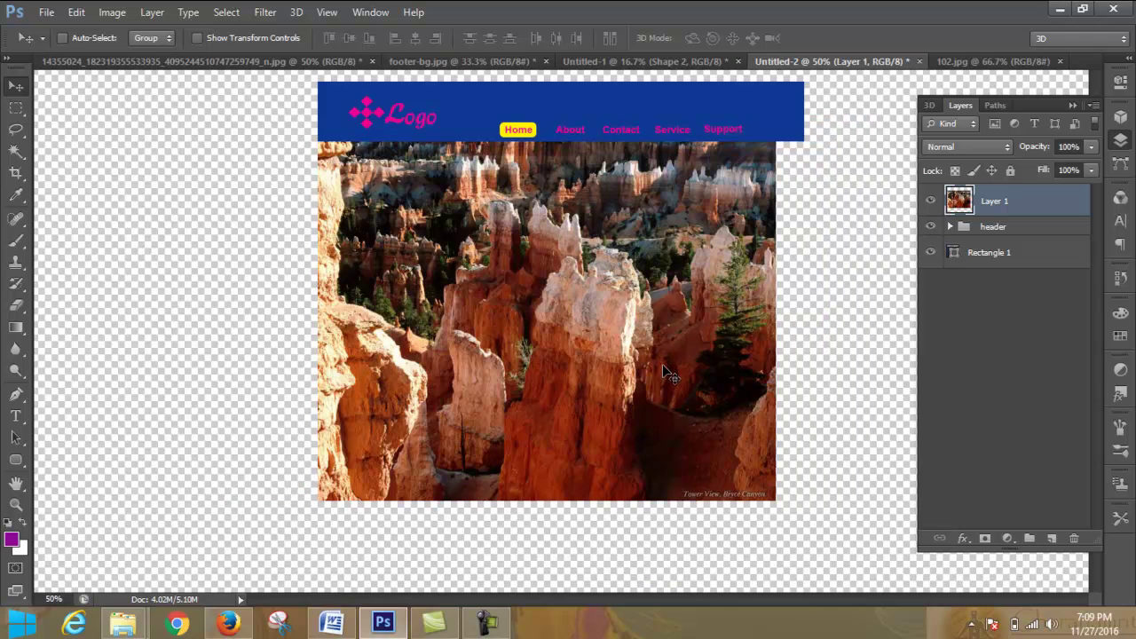
{"action": "key", "text": "ctrl+t"}
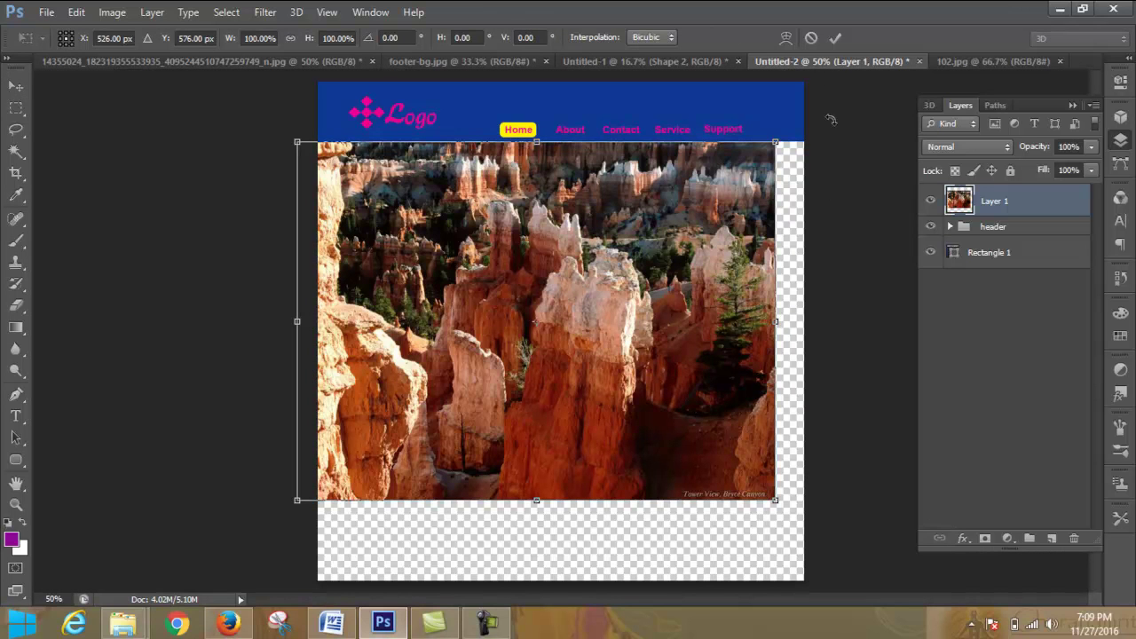
{"action": "left_click", "coordinate": [833, 39]}
{"action": "left_click_drag", "start_coordinate": [587, 256], "coordinate": [617, 257]}
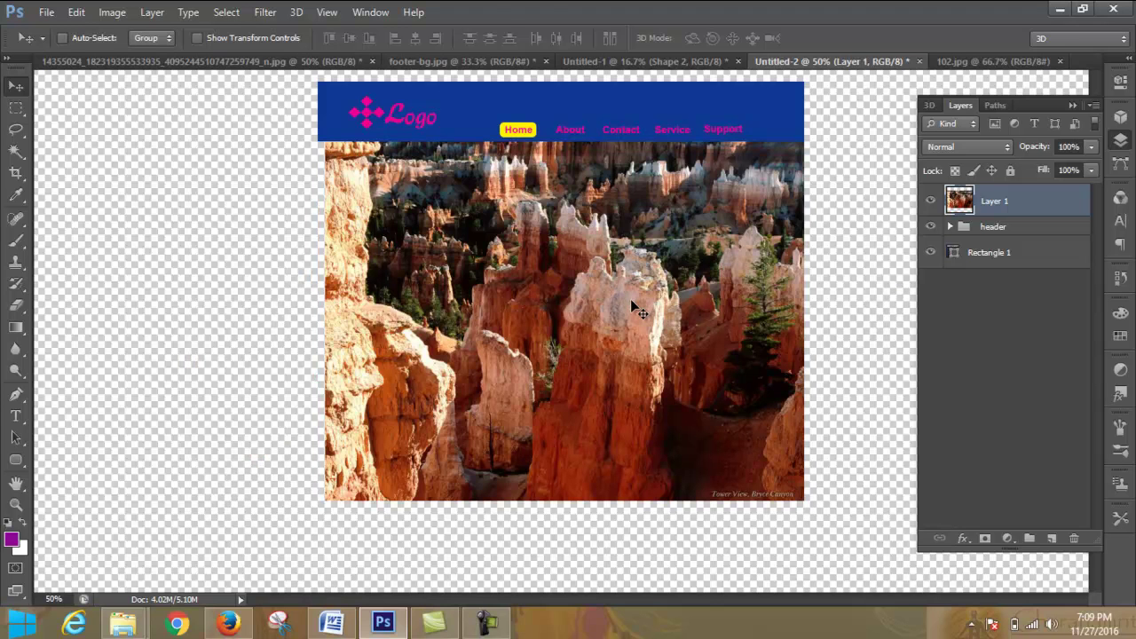
Step: Scale the canyon photo to about 102% with Free Transform so it spans the full page width, and commit it
{"action": "key", "text": "ctrl+t"}
{"action": "left_click_drag", "start_coordinate": [325, 502], "coordinate": [316, 504]}
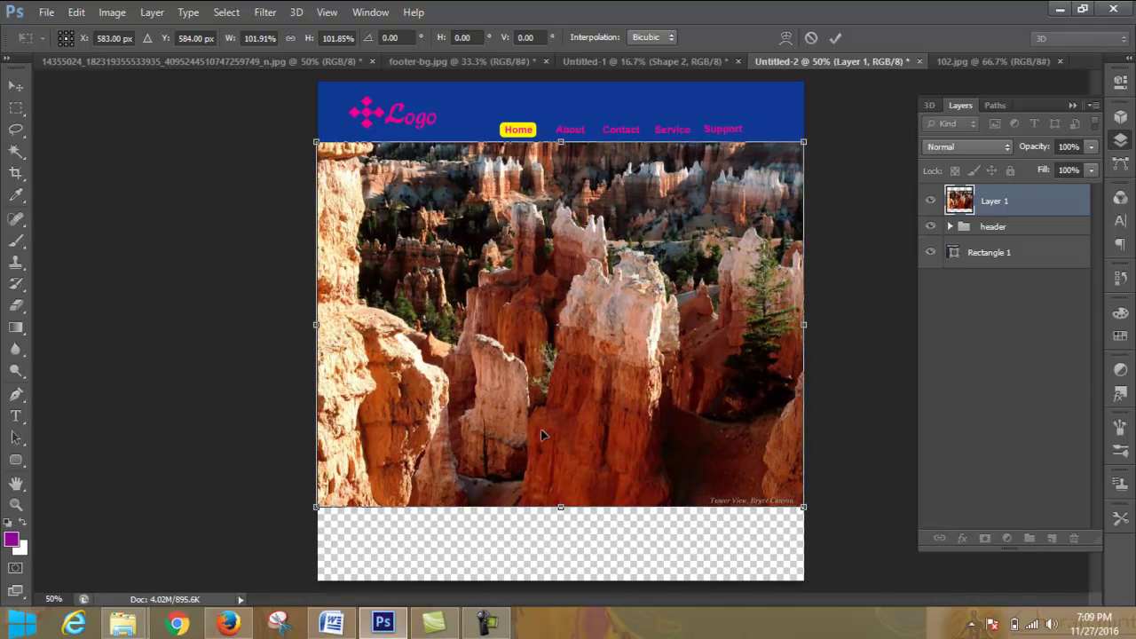
{"action": "left_click", "coordinate": [834, 38]}
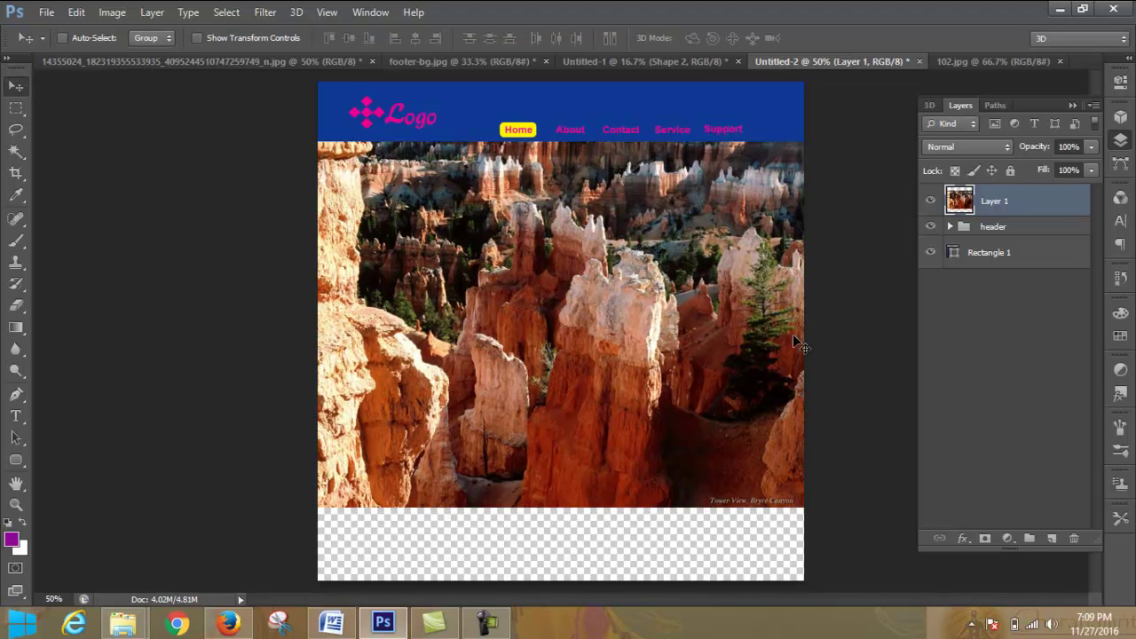
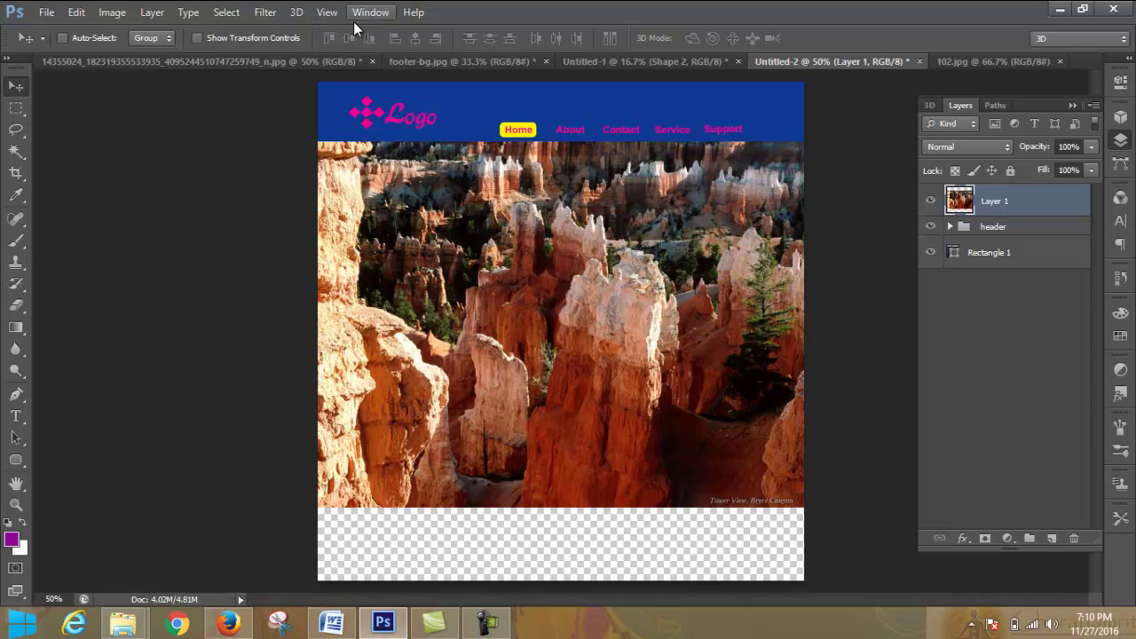
Step: Draw a rectangle shape about 1168 × 418 px over the photo's upper part below the header, and give it no fill
{"action": "left_click_drag", "start_coordinate": [13, 451], "coordinate": [56, 457]}
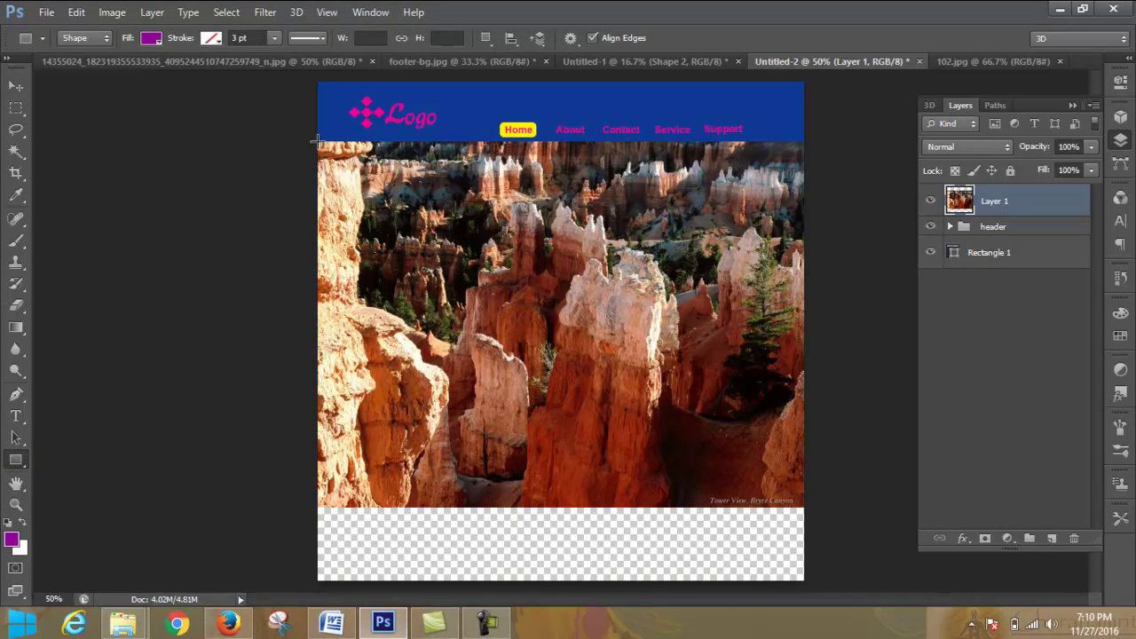
{"action": "left_click_drag", "start_coordinate": [316, 140], "coordinate": [805, 311]}
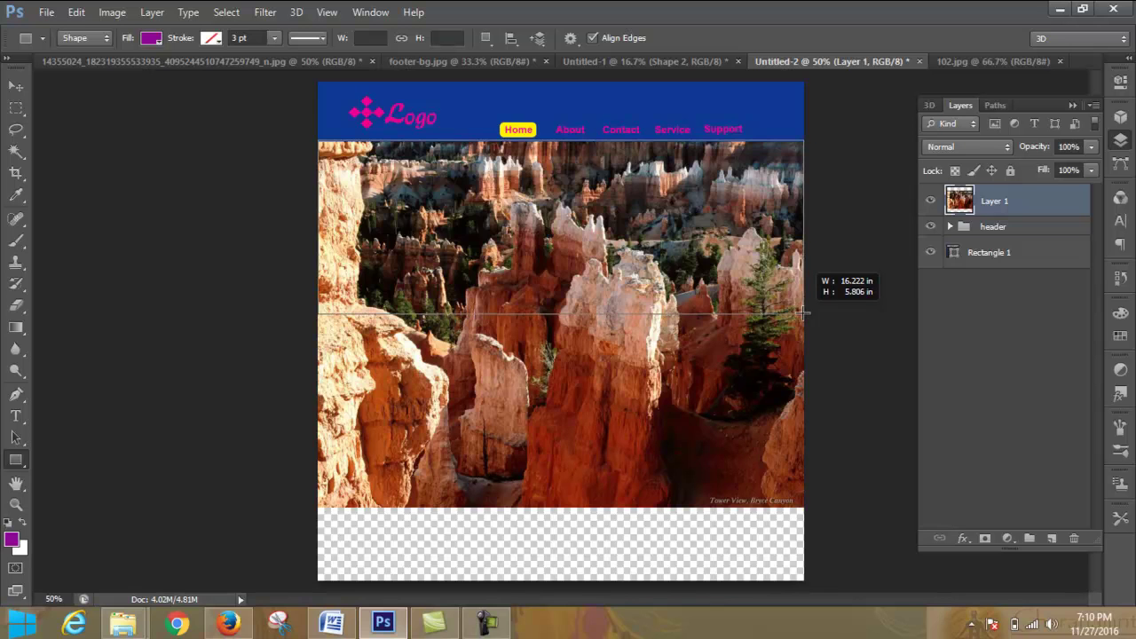
{"action": "left_click_drag", "start_coordinate": [802, 313], "coordinate": [801, 313]}
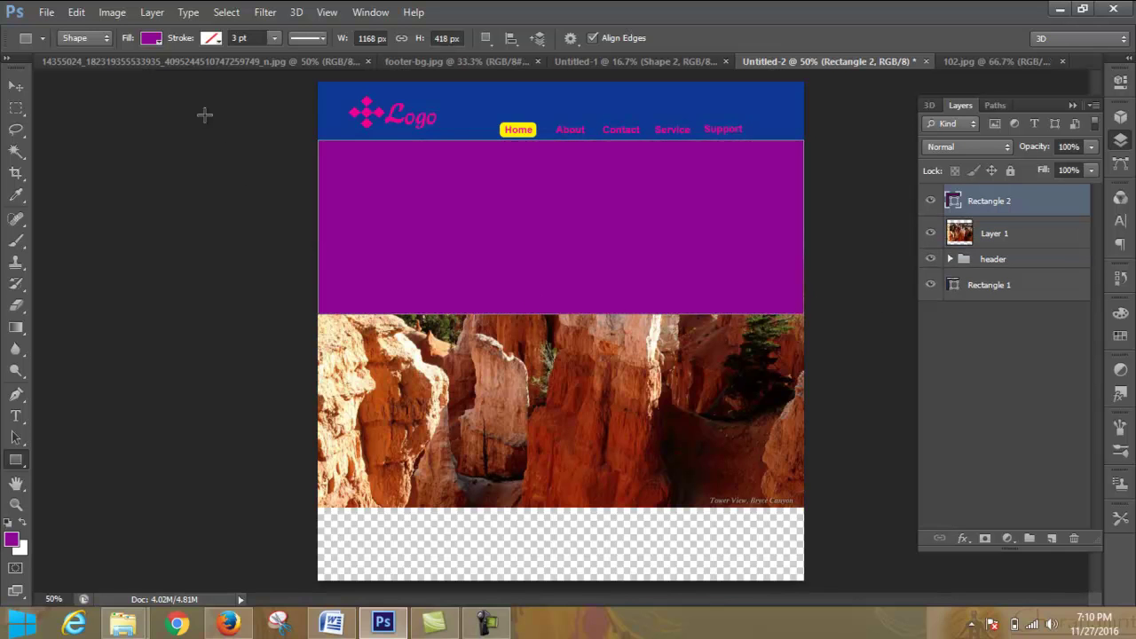
{"action": "left_click", "coordinate": [158, 41]}
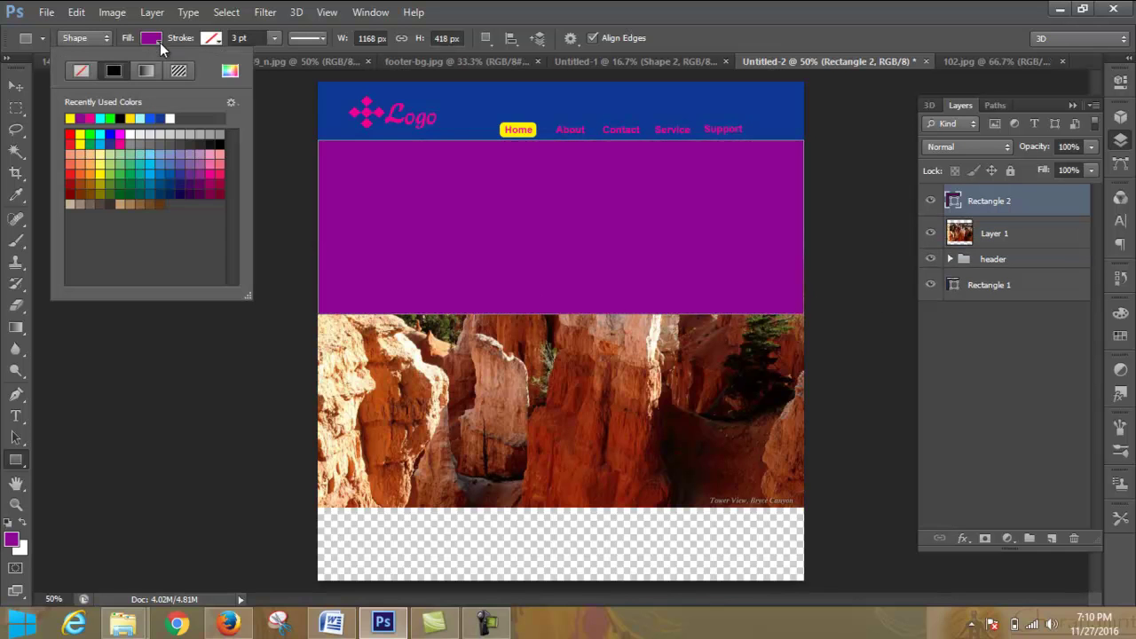
{"action": "left_click", "coordinate": [80, 71]}
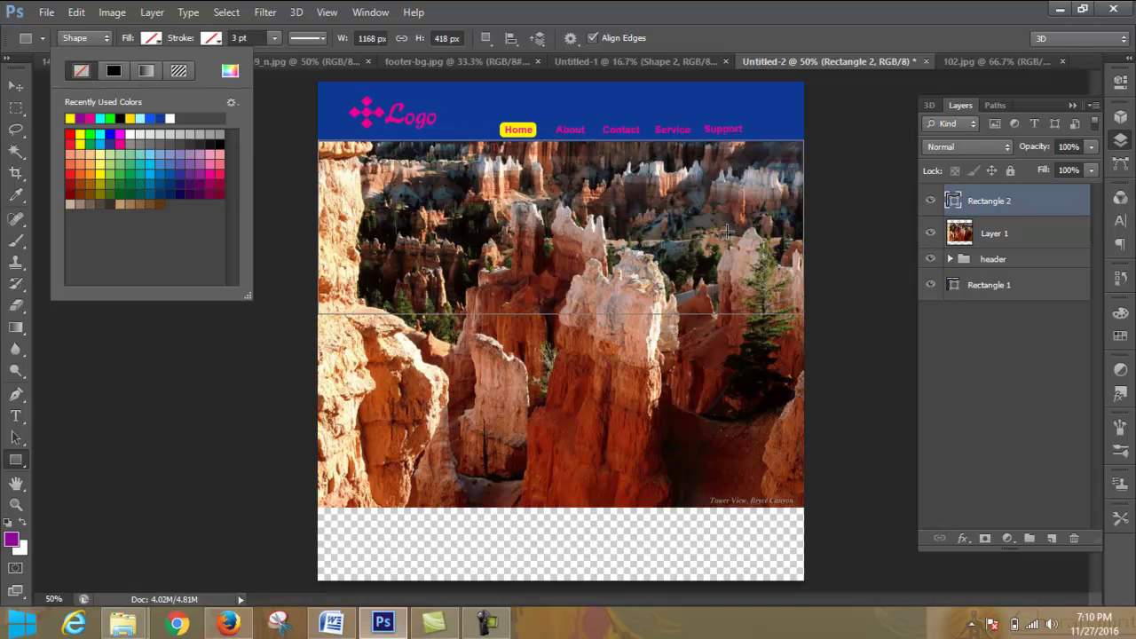
Step: Try to create a clipping mask from the Rectangle 2 layer onto Layer 1
{"action": "left_click", "coordinate": [1031, 207]}
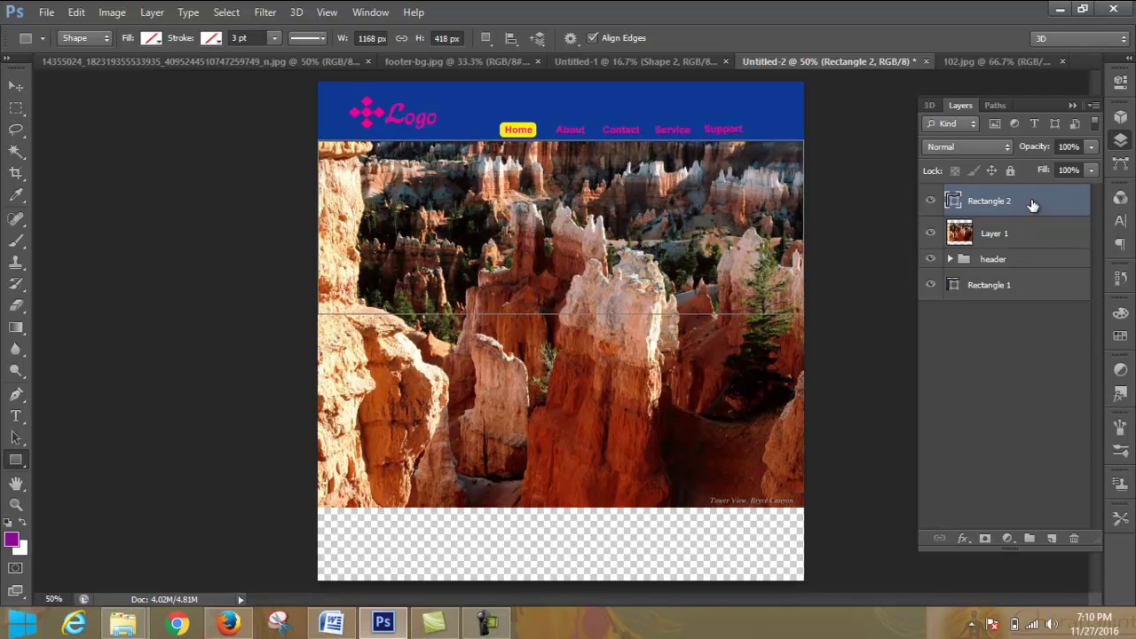
{"action": "right_click", "coordinate": [1031, 203]}
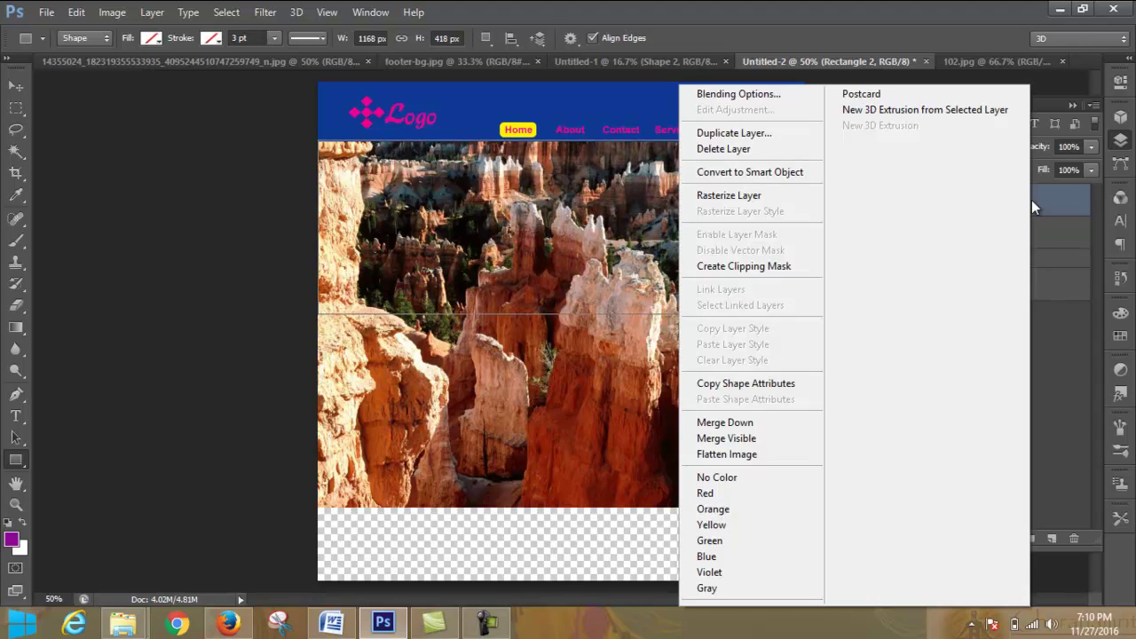
{"action": "left_click", "coordinate": [790, 270]}
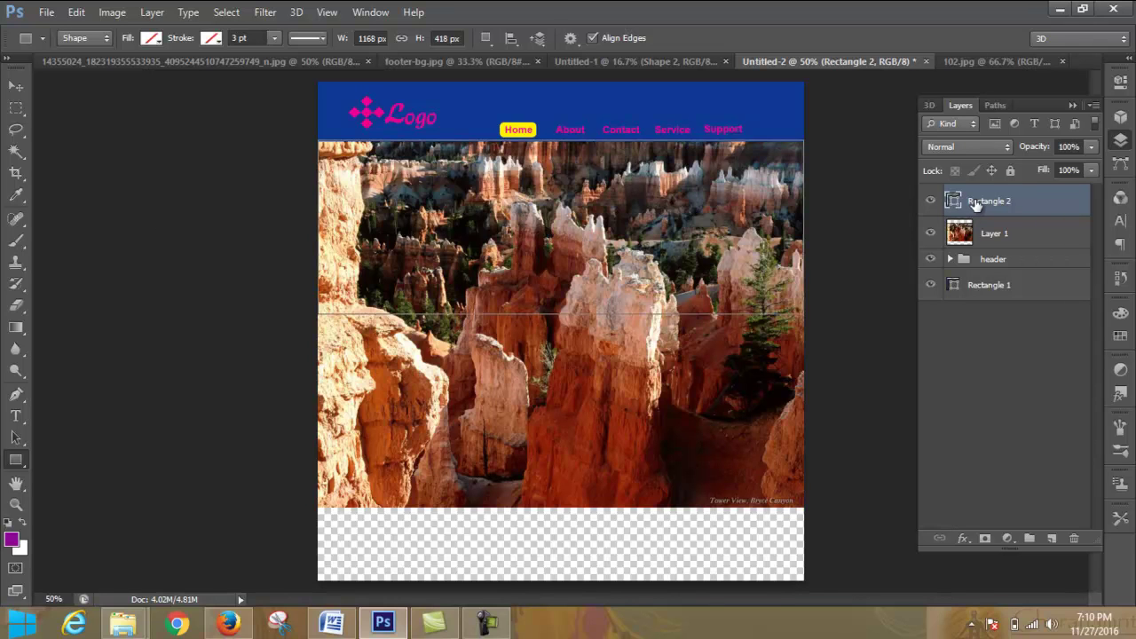
Step: Move Layer 1 above Rectangle 2, try clipping the photo to the rectangle, and undo the clipping mask
{"action": "left_click_drag", "start_coordinate": [1023, 234], "coordinate": [1026, 188]}
{"action": "left_click", "coordinate": [1031, 196]}
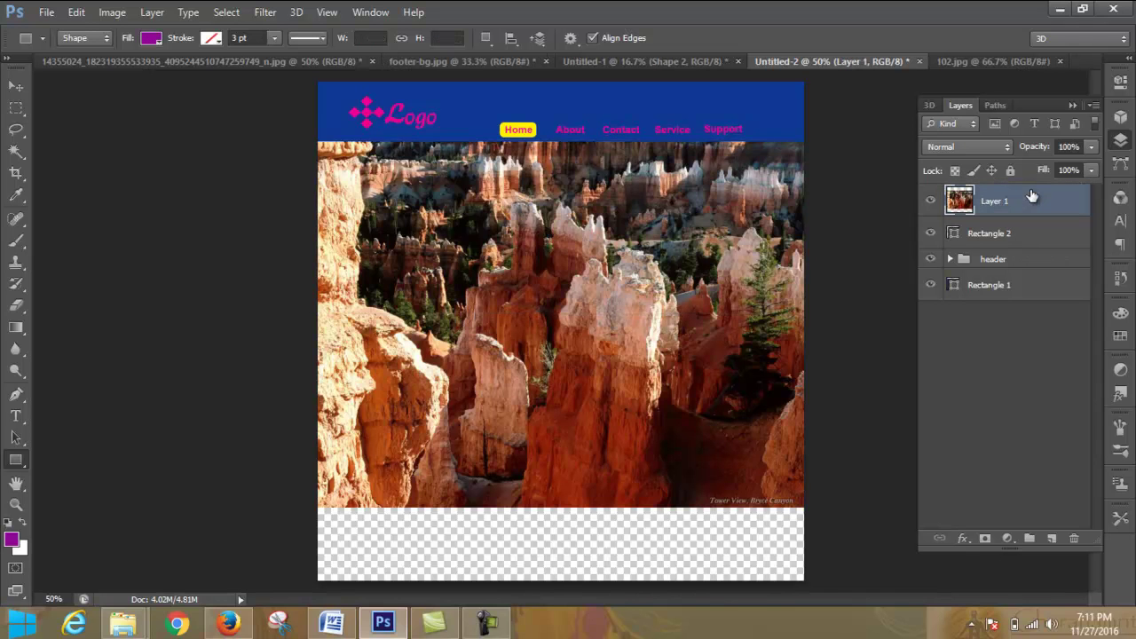
{"action": "right_click", "coordinate": [1005, 203]}
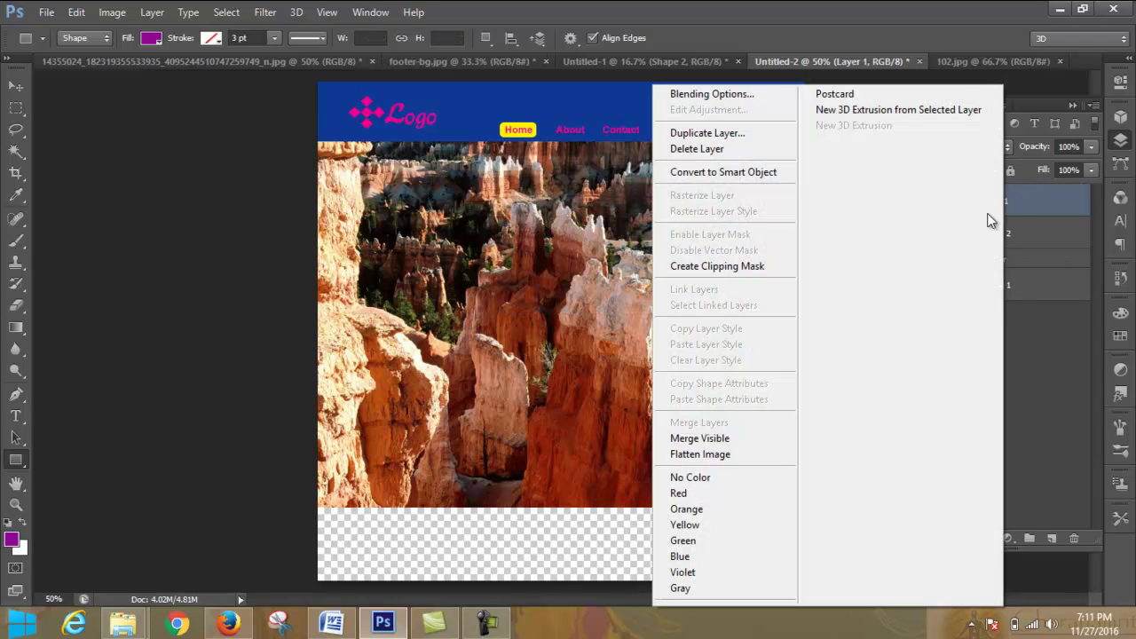
{"action": "left_click", "coordinate": [752, 264]}
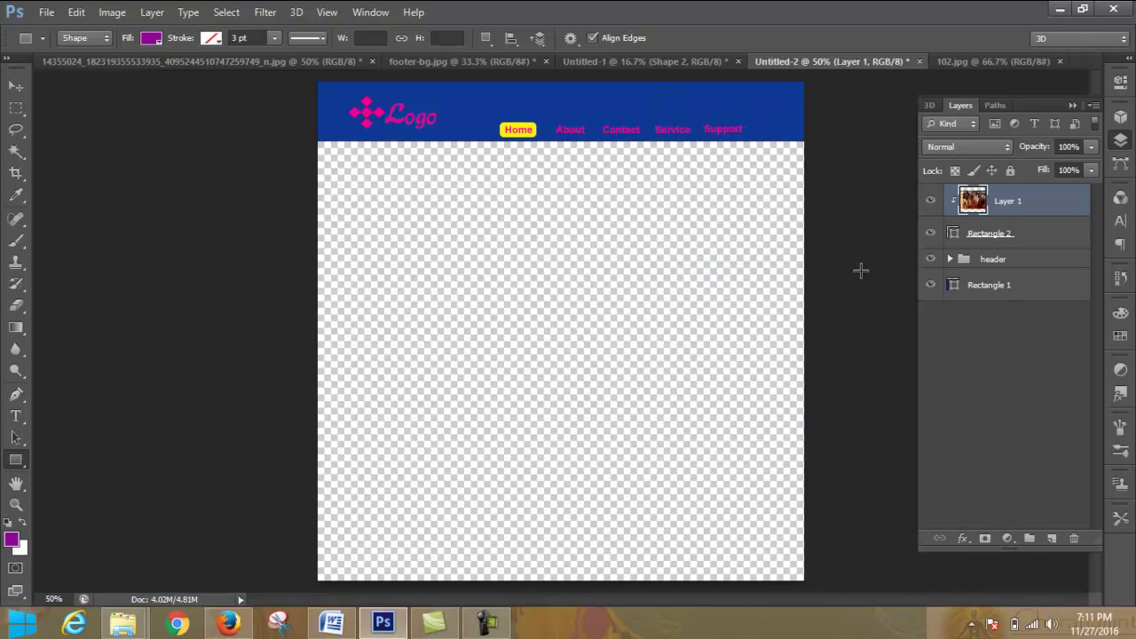
{"action": "key", "text": "ctrl+z"}
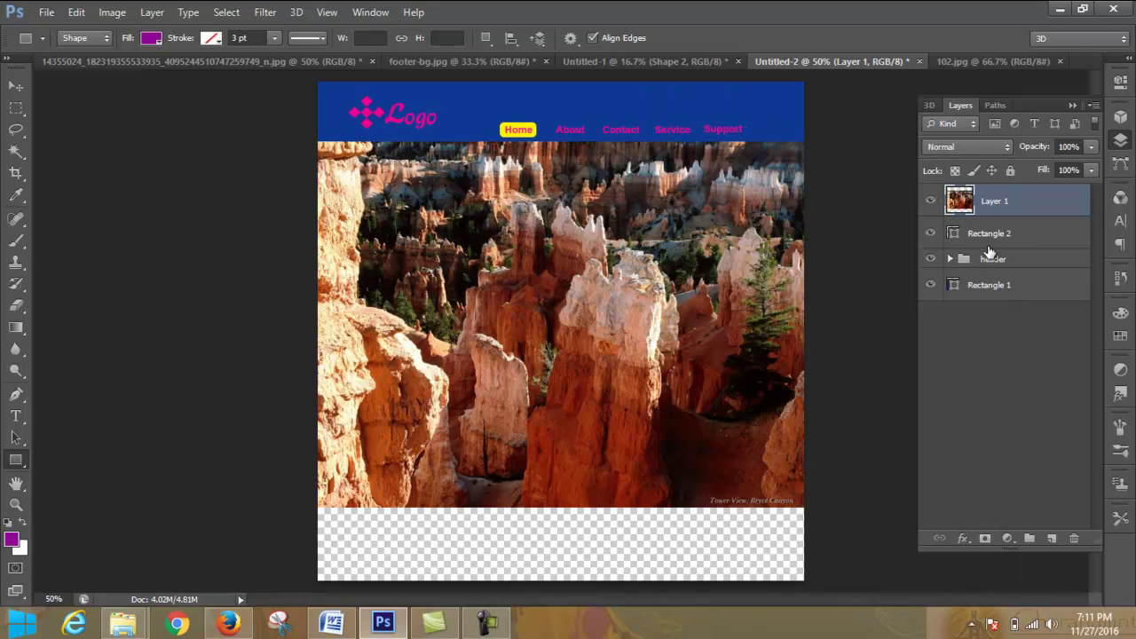
Step: Move Rectangle 2 back above Layer 1, try a clipping mask with both layers selected, and undo it
{"action": "left_click_drag", "start_coordinate": [1003, 236], "coordinate": [1020, 196]}
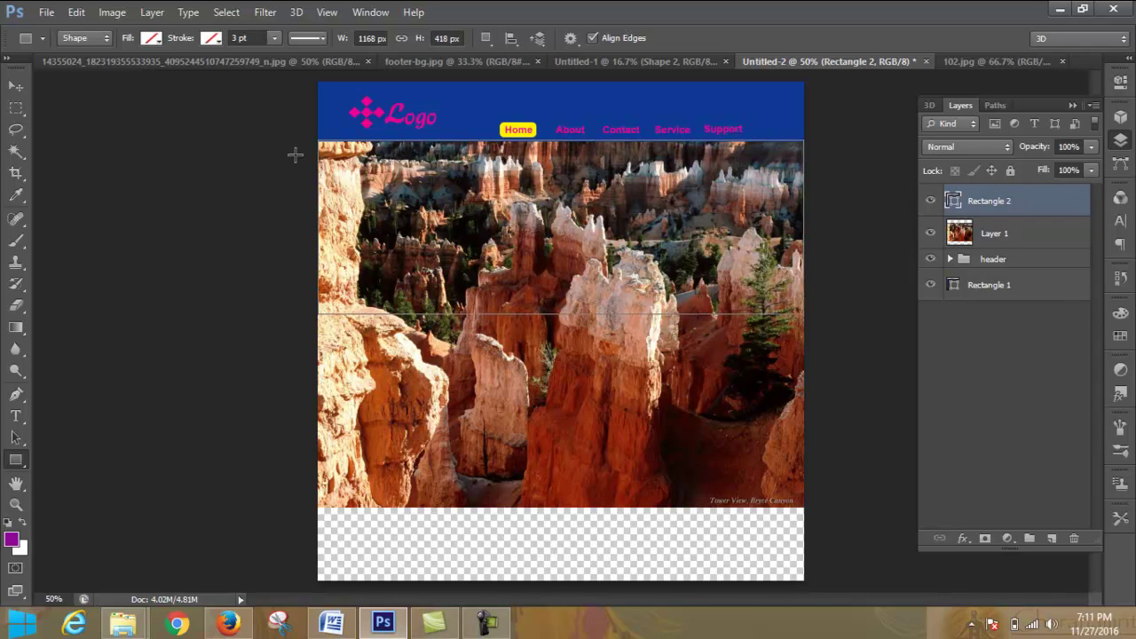
{"action": "left_click", "coordinate": [999, 230], "text": "shift"}
{"action": "right_click", "coordinate": [1001, 229]}
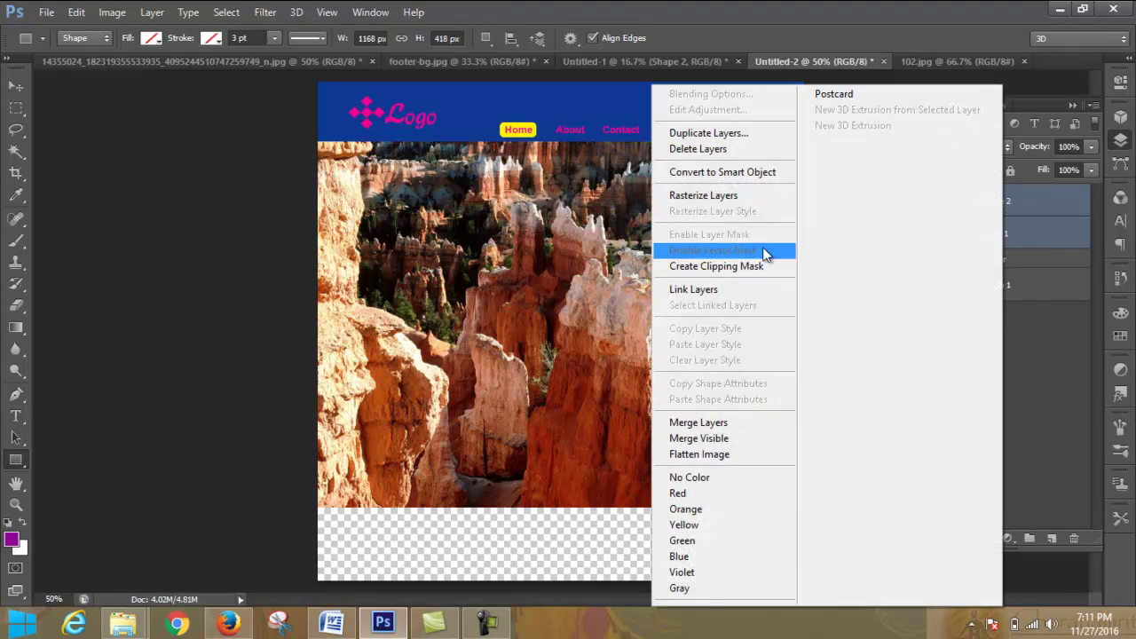
{"action": "left_click", "coordinate": [760, 263]}
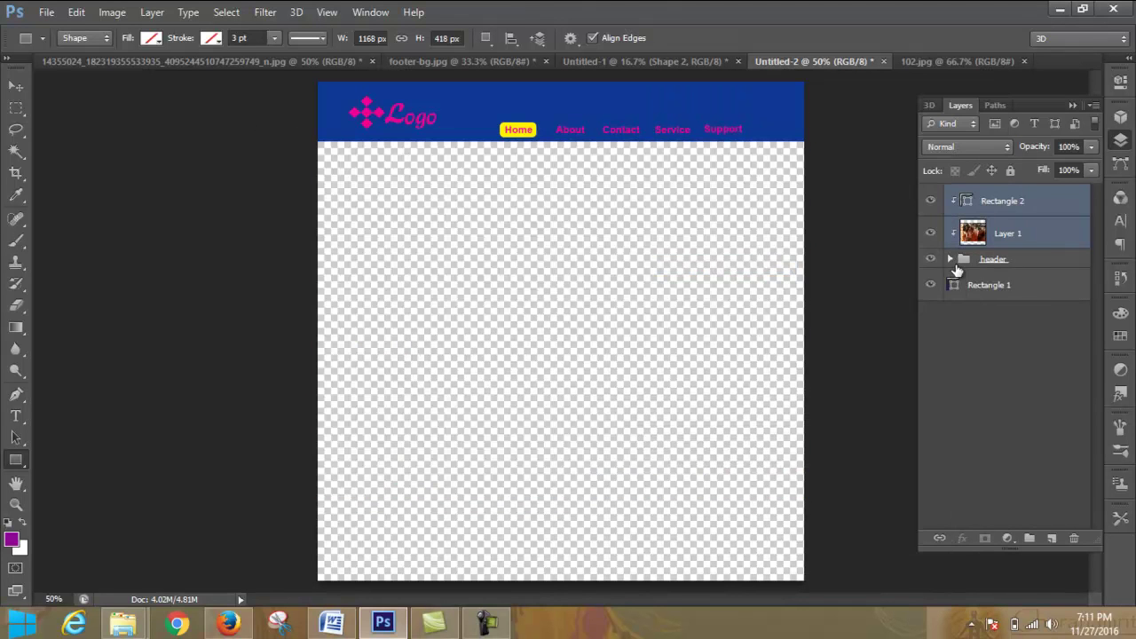
{"action": "key", "text": "ctrl+z"}
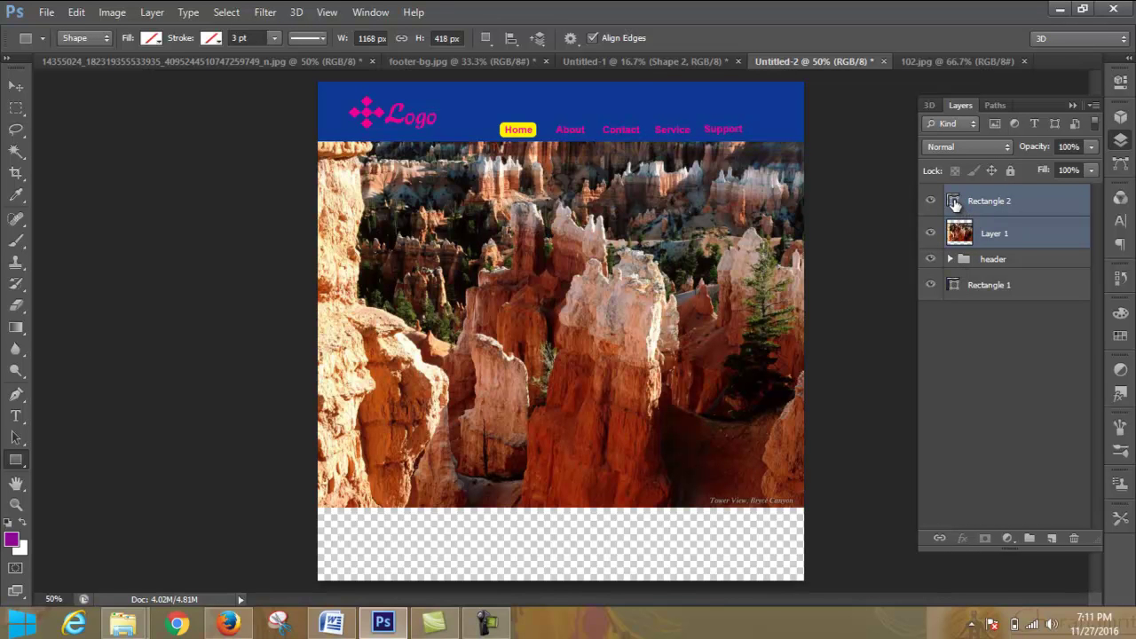
Step: Load the Rectangle 2 outline as a selection, keeping its fill colour settings, and clip the Rectangle 2 layer to Layer 1
{"action": "double_click", "coordinate": [956, 204]}
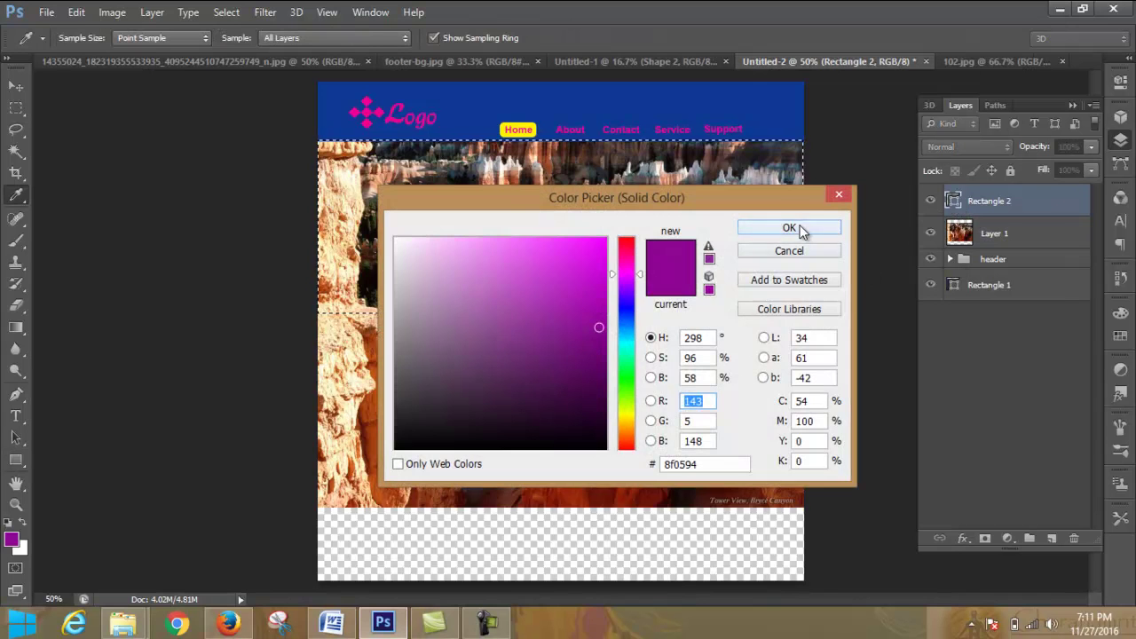
{"action": "left_click", "coordinate": [786, 228]}
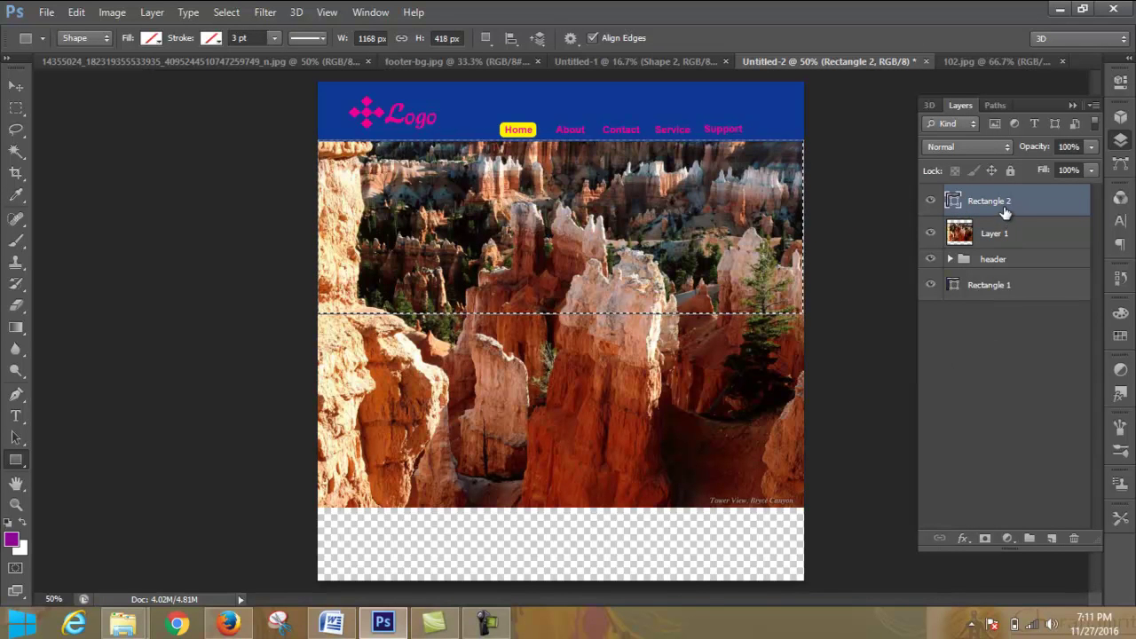
{"action": "right_click", "coordinate": [967, 205]}
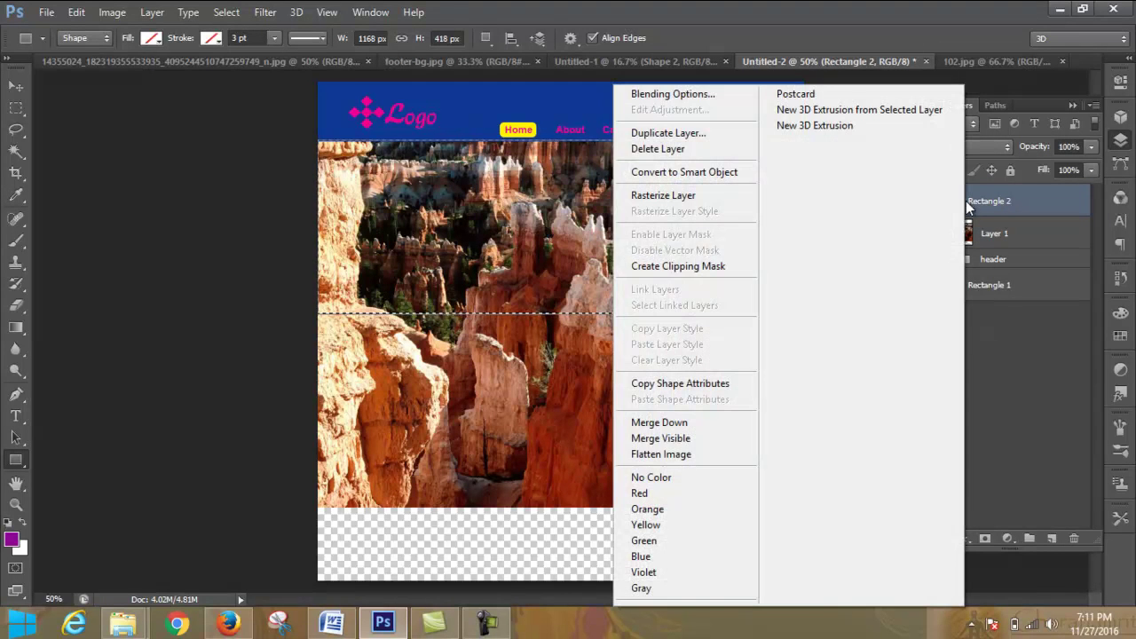
{"action": "left_click", "coordinate": [695, 269]}
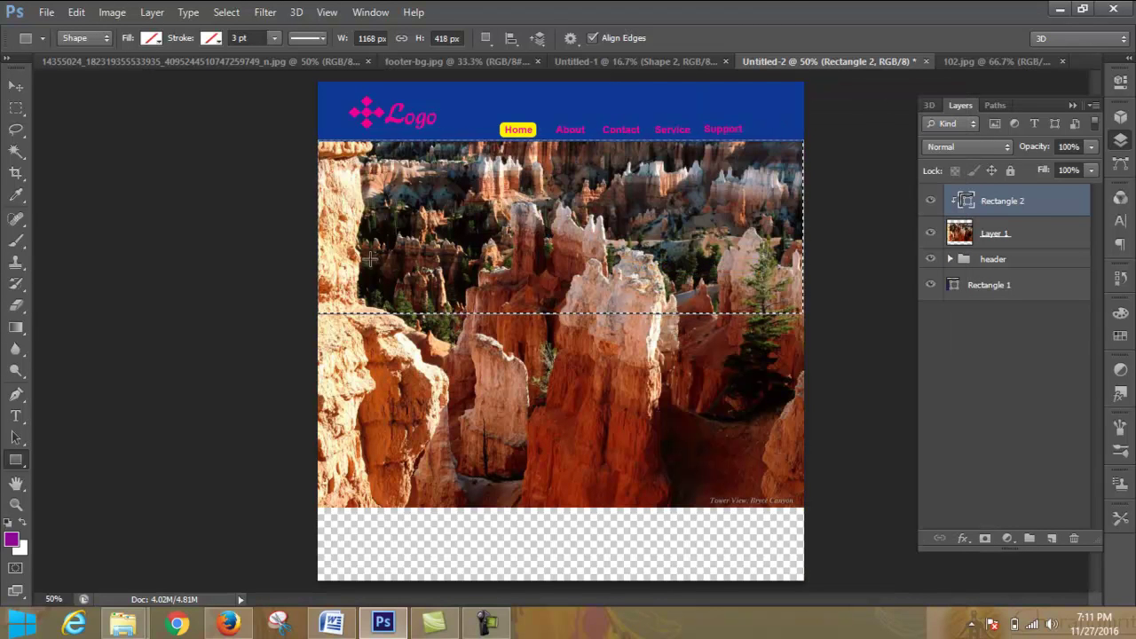
Step: Check the clipped result by toggling Layer 1's visibility, and release the clipping mask on Rectangle 2
{"action": "left_click", "coordinate": [15, 86]}
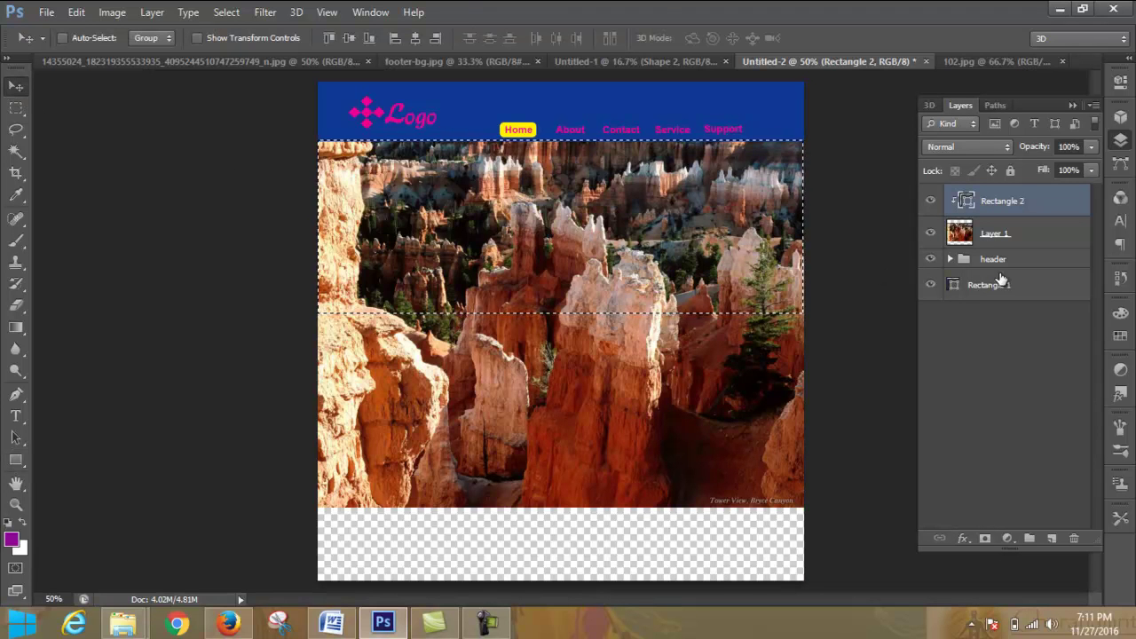
{"action": "left_click", "coordinate": [932, 236]}
{"action": "left_click", "coordinate": [932, 236]}
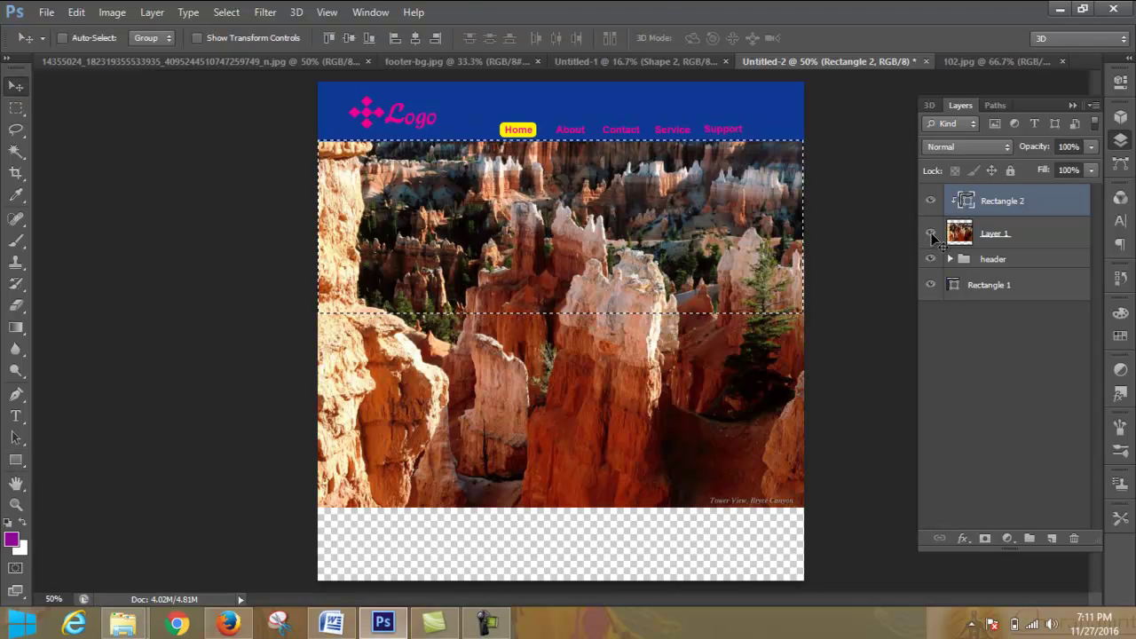
{"action": "left_click", "coordinate": [931, 236]}
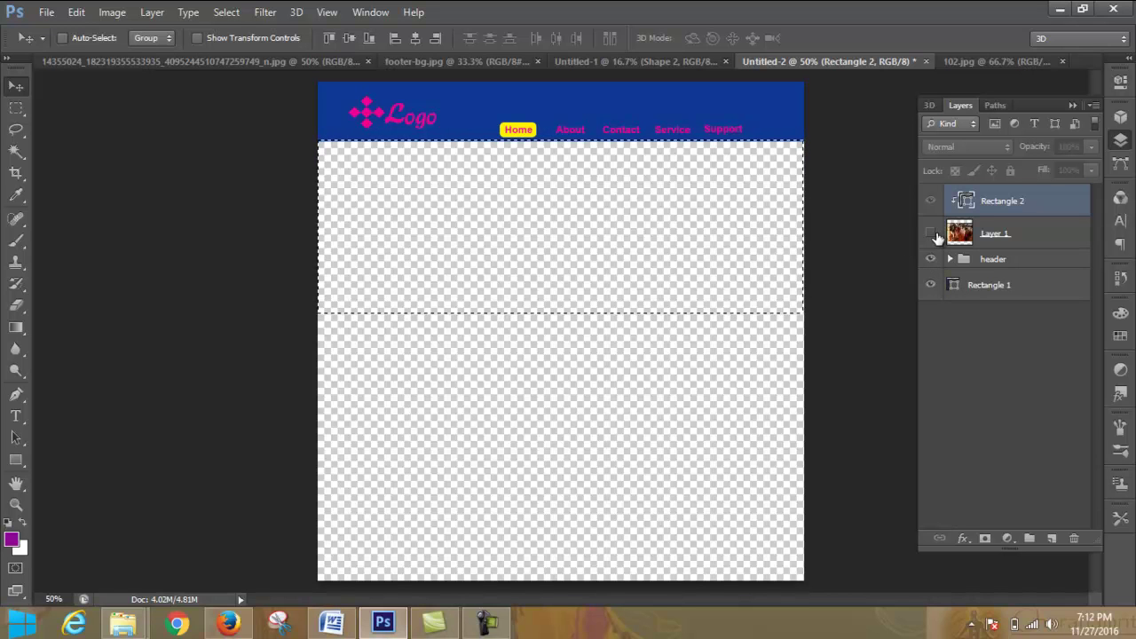
{"action": "left_click", "coordinate": [930, 233]}
{"action": "right_click", "coordinate": [1031, 201]}
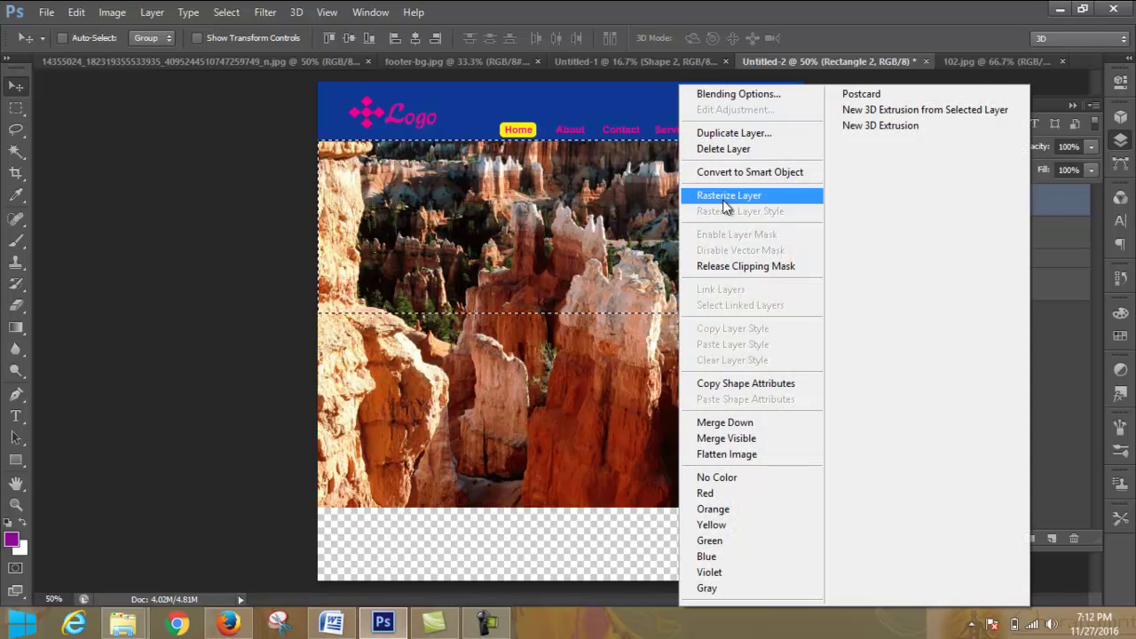
{"action": "left_click", "coordinate": [760, 276]}
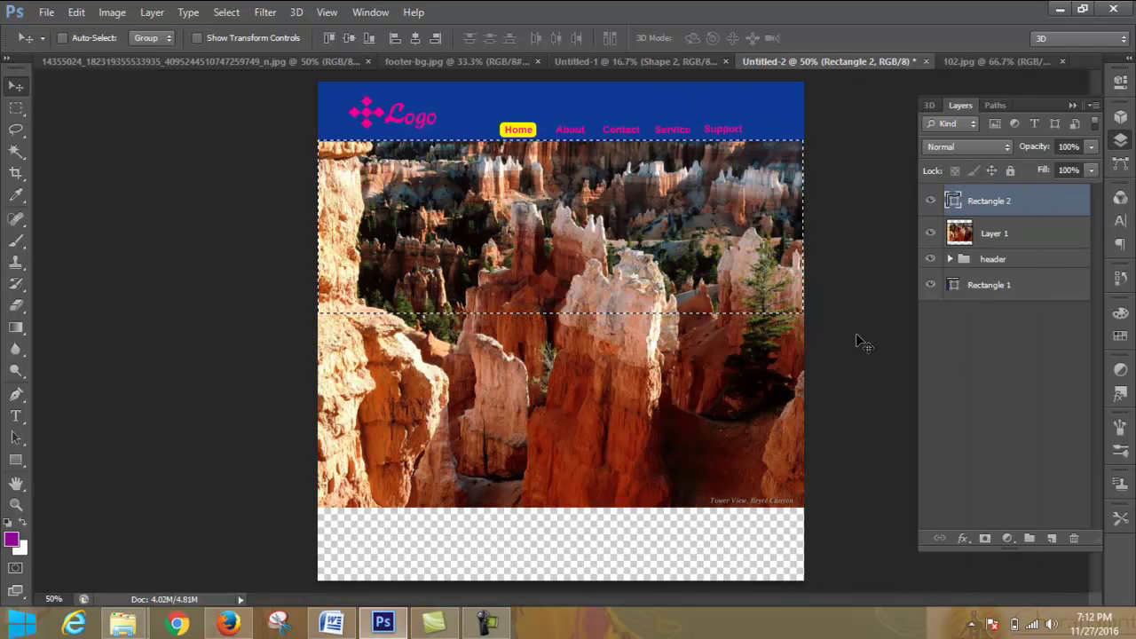
Step: Shift Rectangle 2 slightly down to the header's lower edge and reorder its layer to sit directly beneath Layer 1
{"action": "left_click_drag", "start_coordinate": [622, 264], "coordinate": [626, 266]}
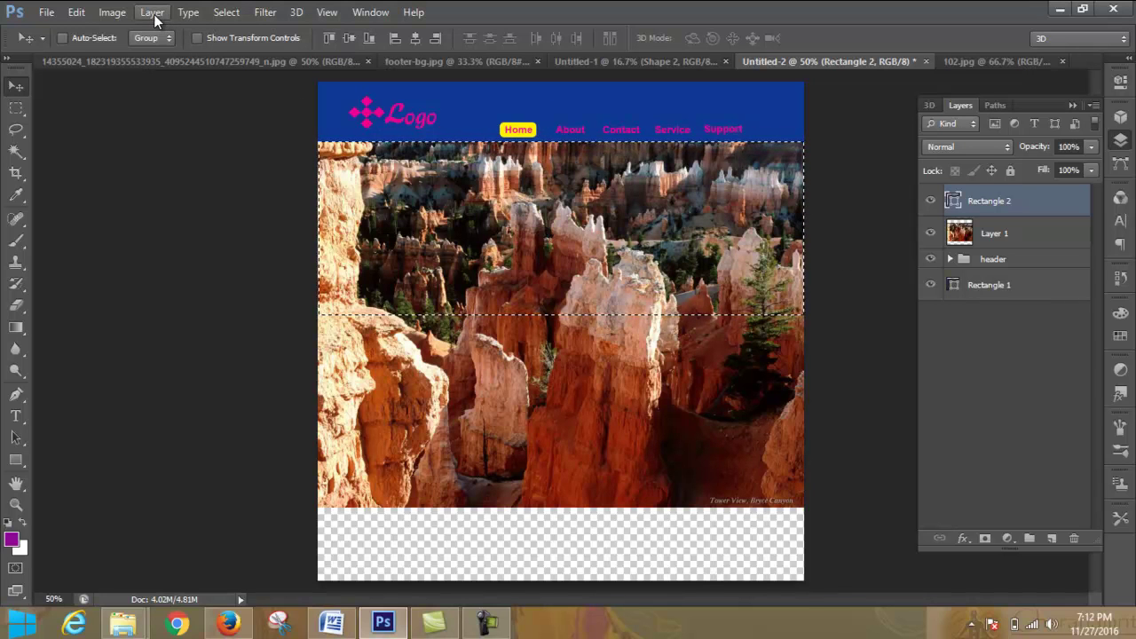
{"action": "mouse_move", "coordinate": [1021, 231]}
{"action": "left_mouse_down"}
{"action": "mouse_move", "coordinate": [1024, 196]}
{"action": "mouse_move", "coordinate": [1032, 240]}
{"action": "left_mouse_up"}
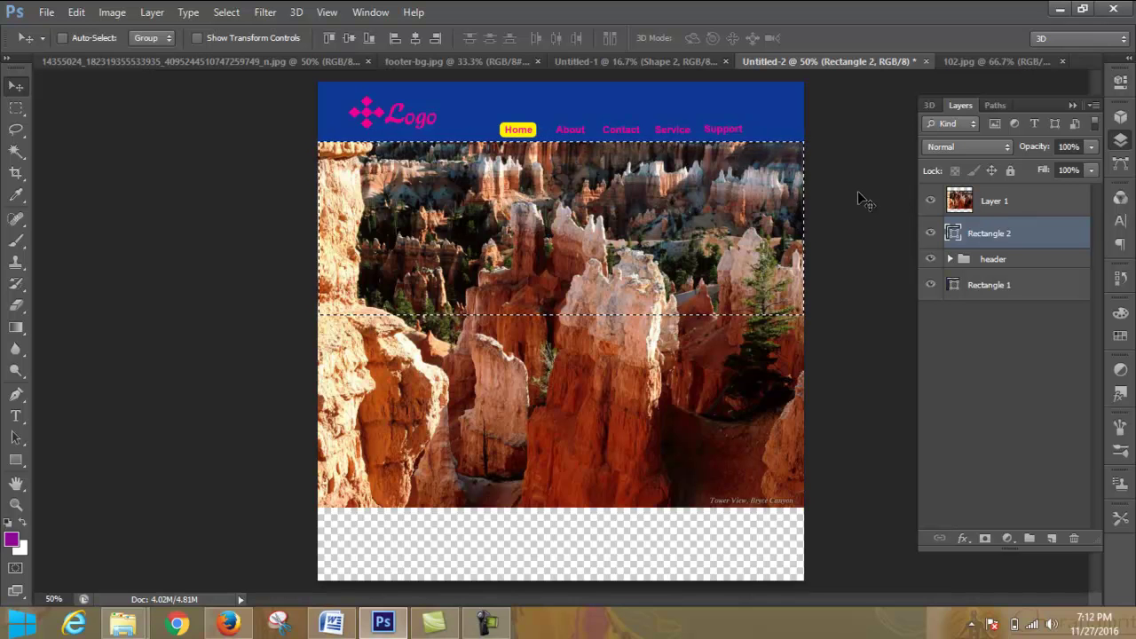
{"action": "left_click_drag", "start_coordinate": [1026, 236], "coordinate": [1027, 205]}
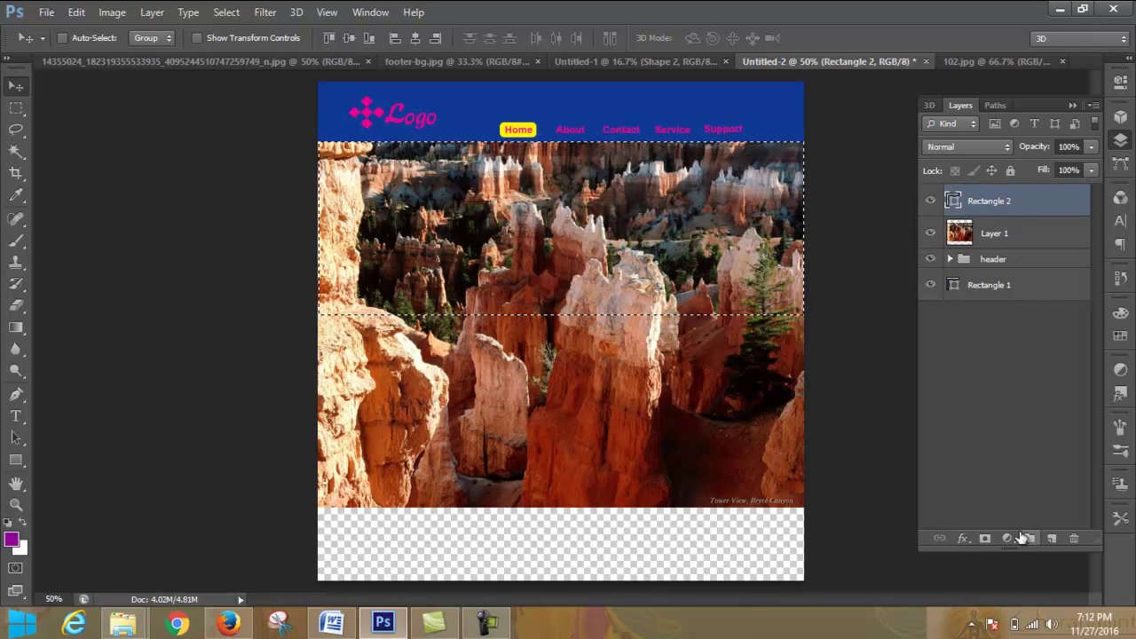
{"action": "left_click_drag", "start_coordinate": [1024, 205], "coordinate": [1024, 245]}
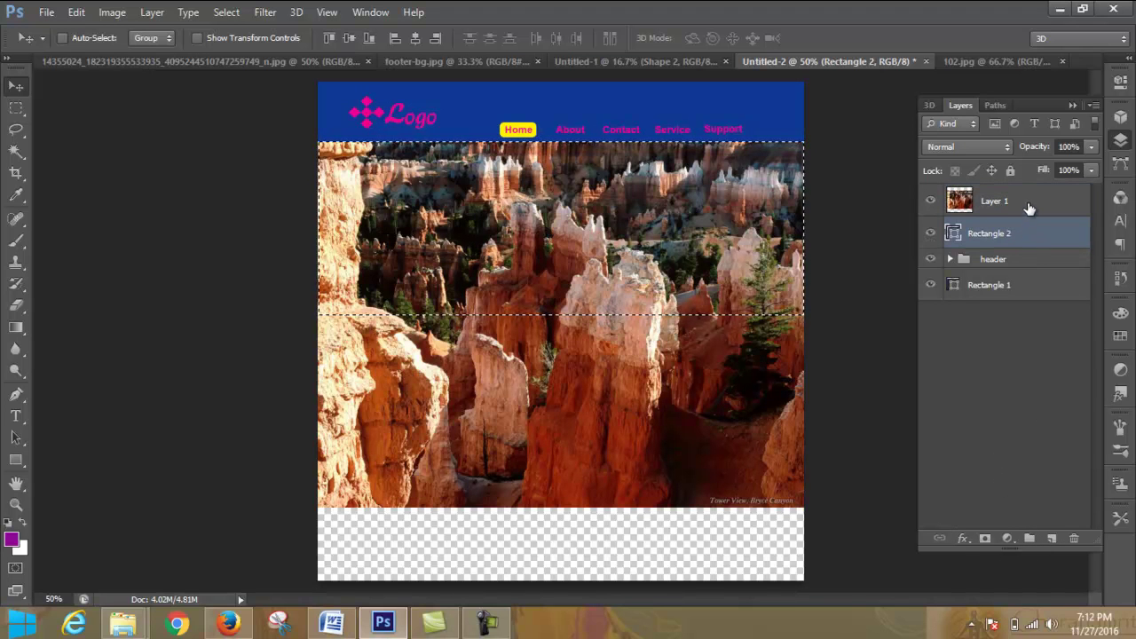
Step: Add a layer mask to Layer 1 from the rectangular selection below the header
{"action": "left_click", "coordinate": [1027, 206]}
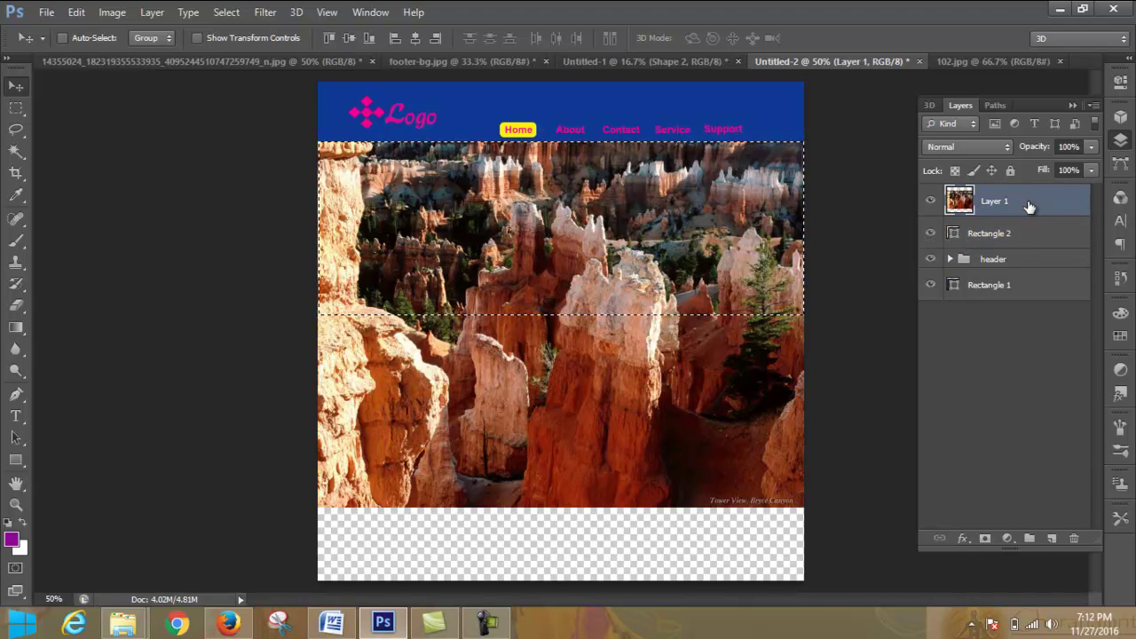
{"action": "left_click", "coordinate": [986, 539]}
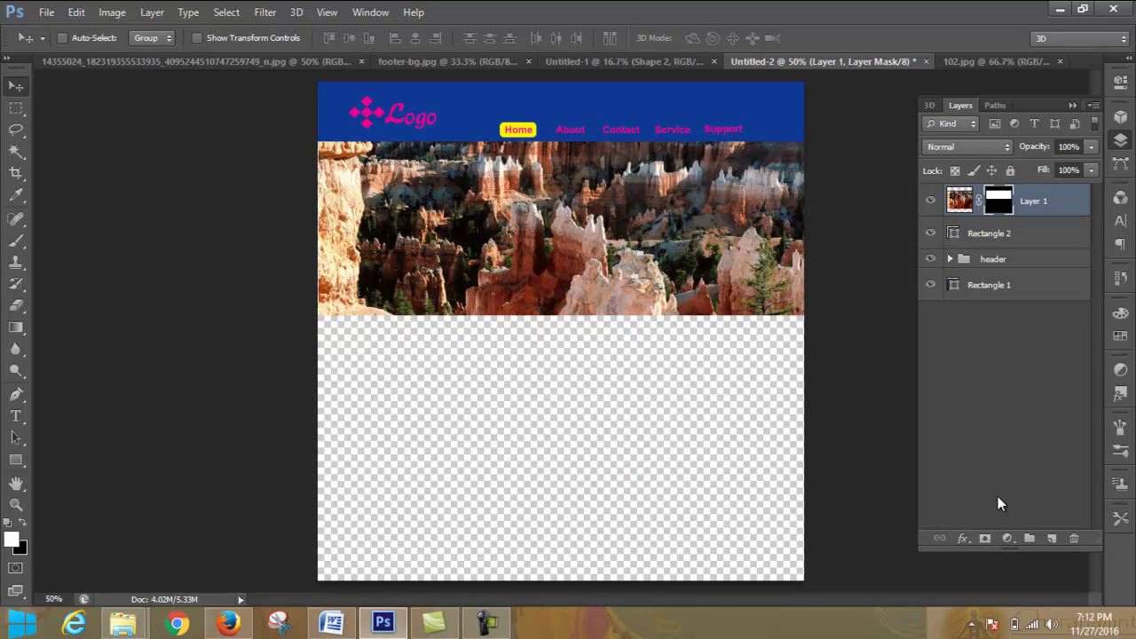
{"action": "left_click", "coordinate": [930, 234]}
{"action": "right_click", "coordinate": [997, 200]}
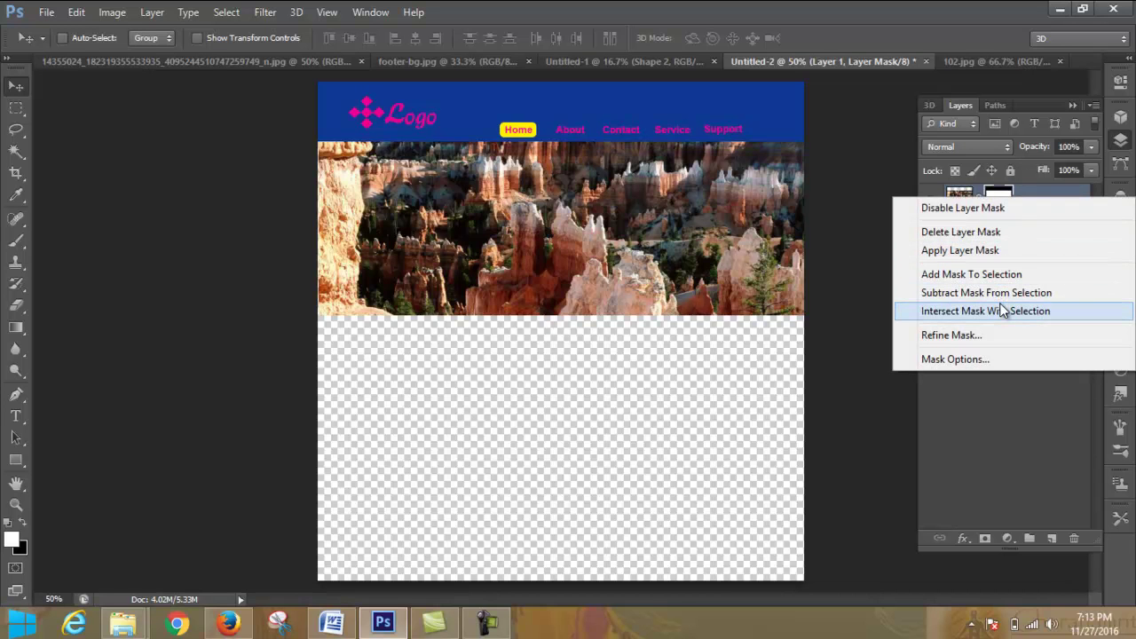
{"action": "left_click", "coordinate": [1018, 415]}
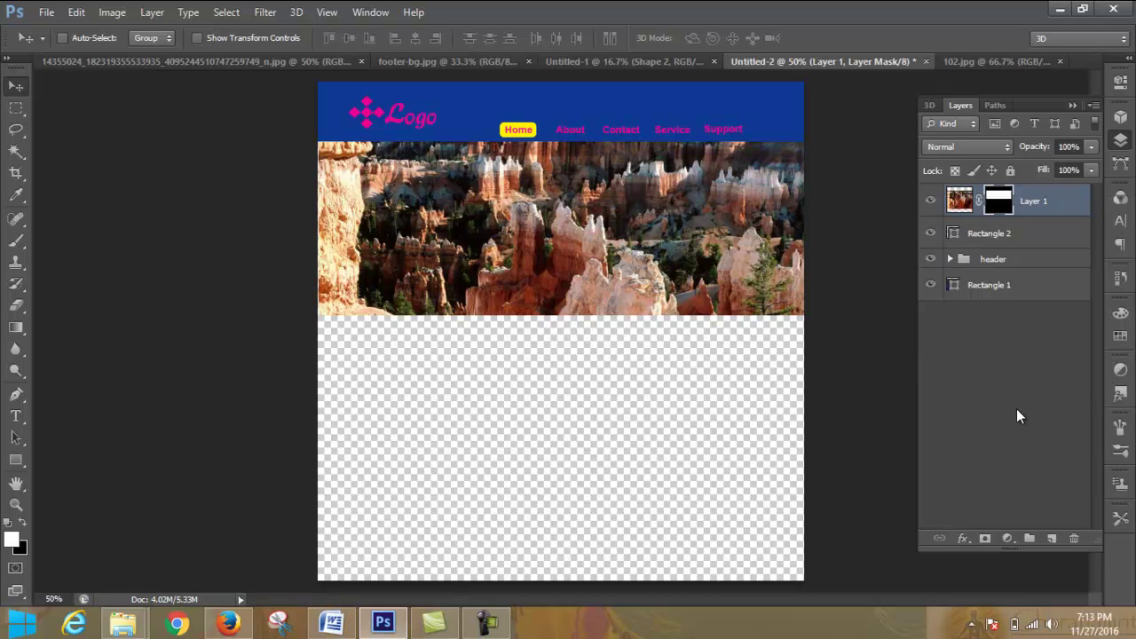
Step: Disable Layer 1's layer mask and enable it again
{"action": "right_click", "coordinate": [980, 203]}
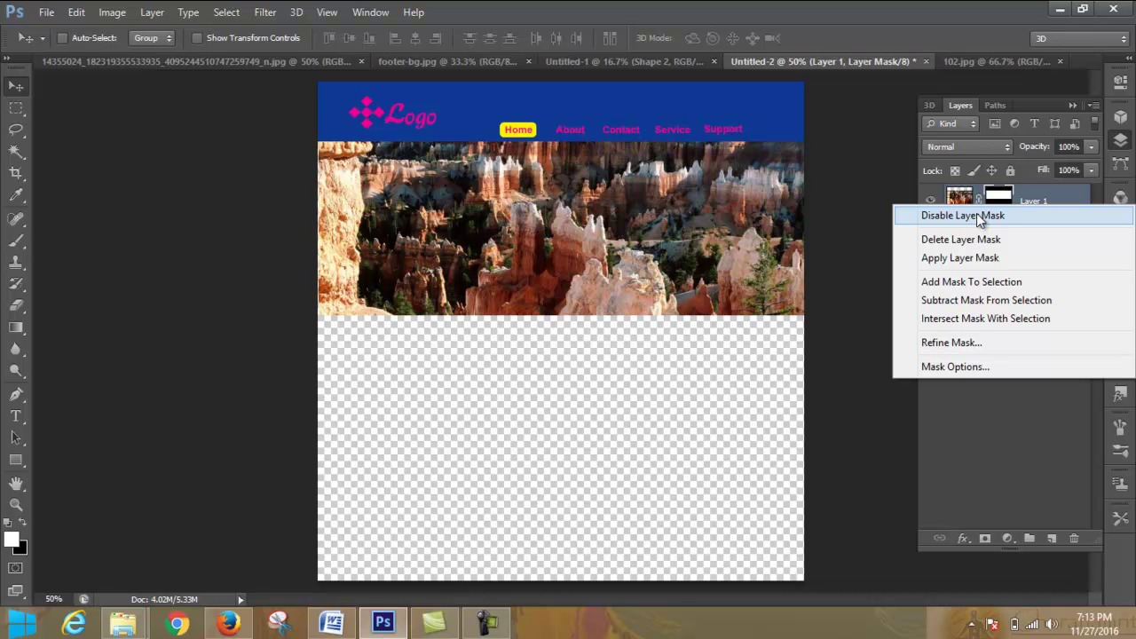
{"action": "left_click", "coordinate": [976, 215]}
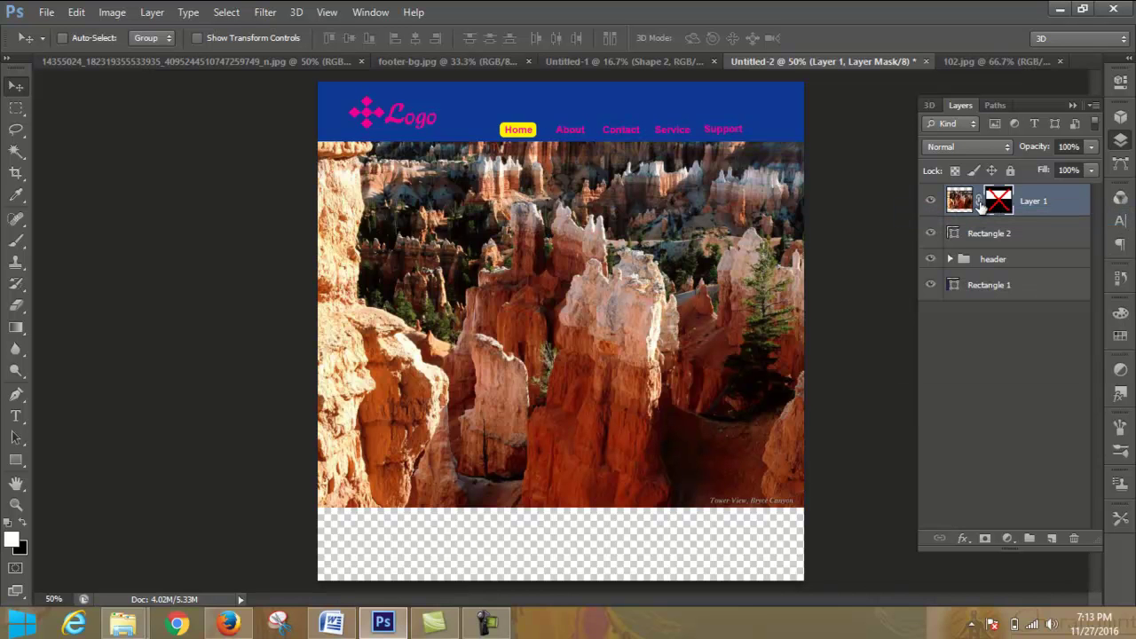
{"action": "right_click", "coordinate": [980, 204]}
{"action": "left_click", "coordinate": [987, 216]}
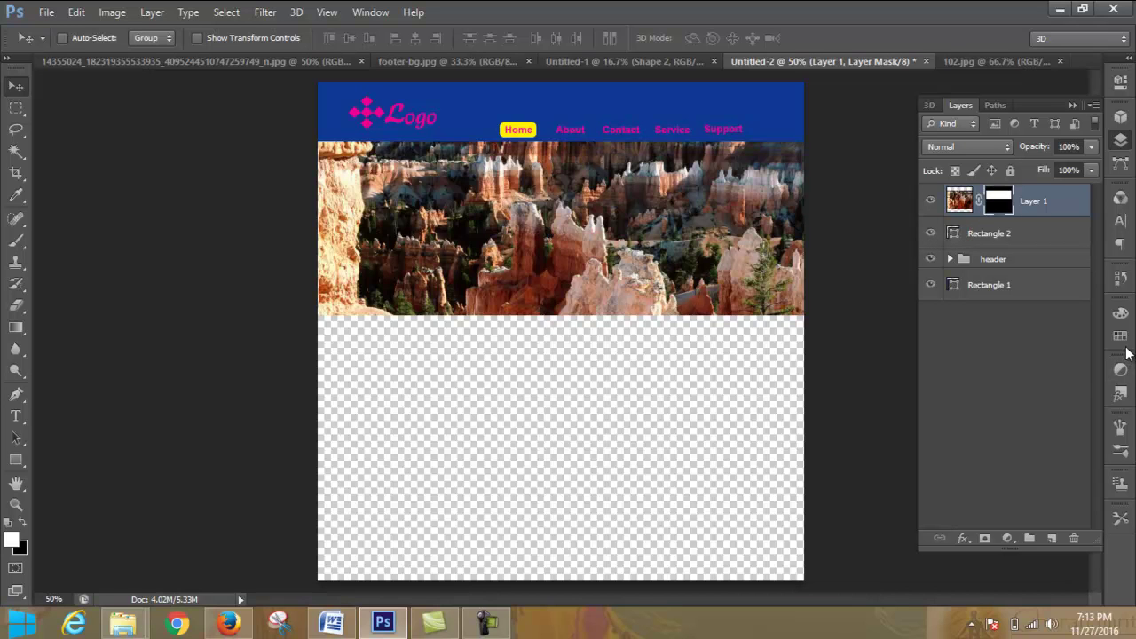
Step: Step back through the history to the state before the layer mask was added to Layer 1
{"action": "left_click", "coordinate": [1120, 278]}
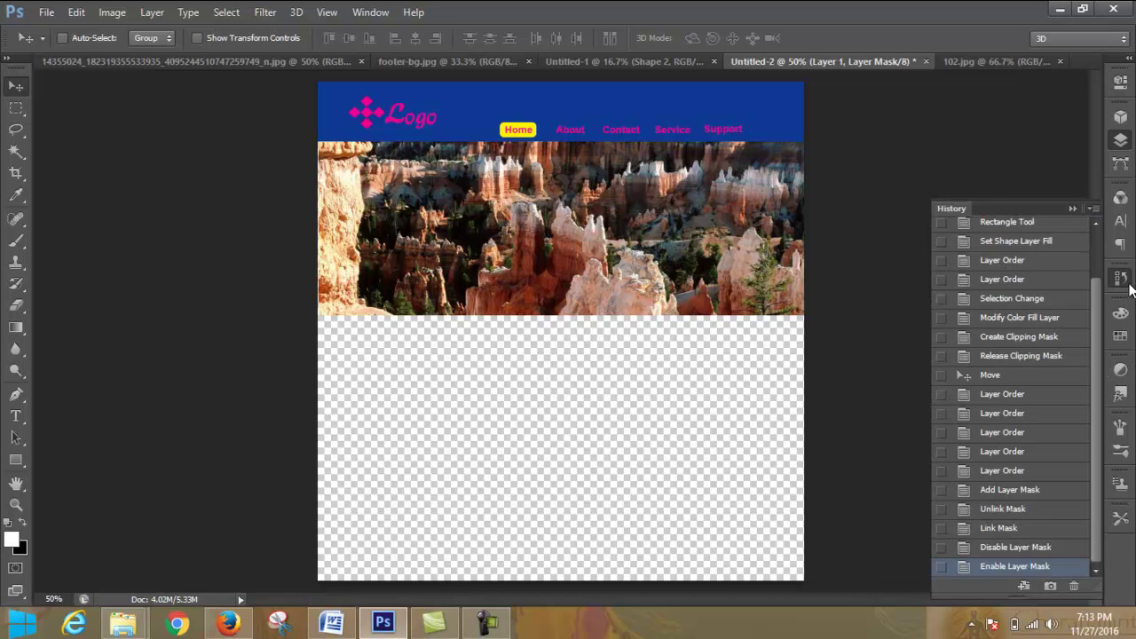
{"action": "left_click", "coordinate": [1029, 547]}
{"action": "left_click", "coordinate": [1031, 530]}
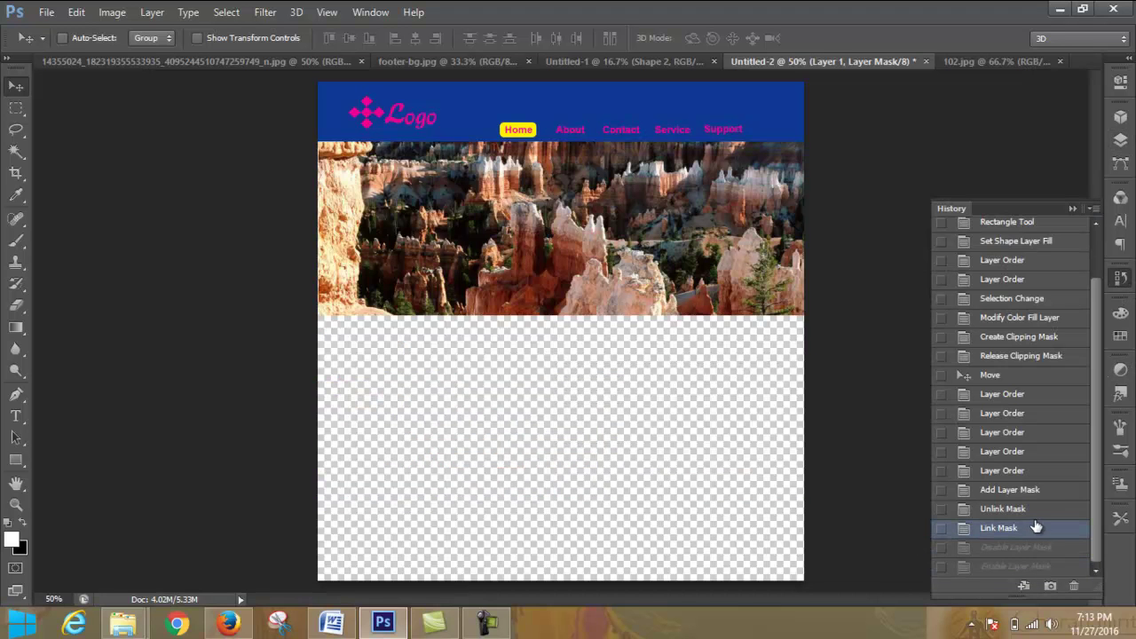
{"action": "left_click", "coordinate": [1040, 511]}
{"action": "left_click", "coordinate": [1051, 493]}
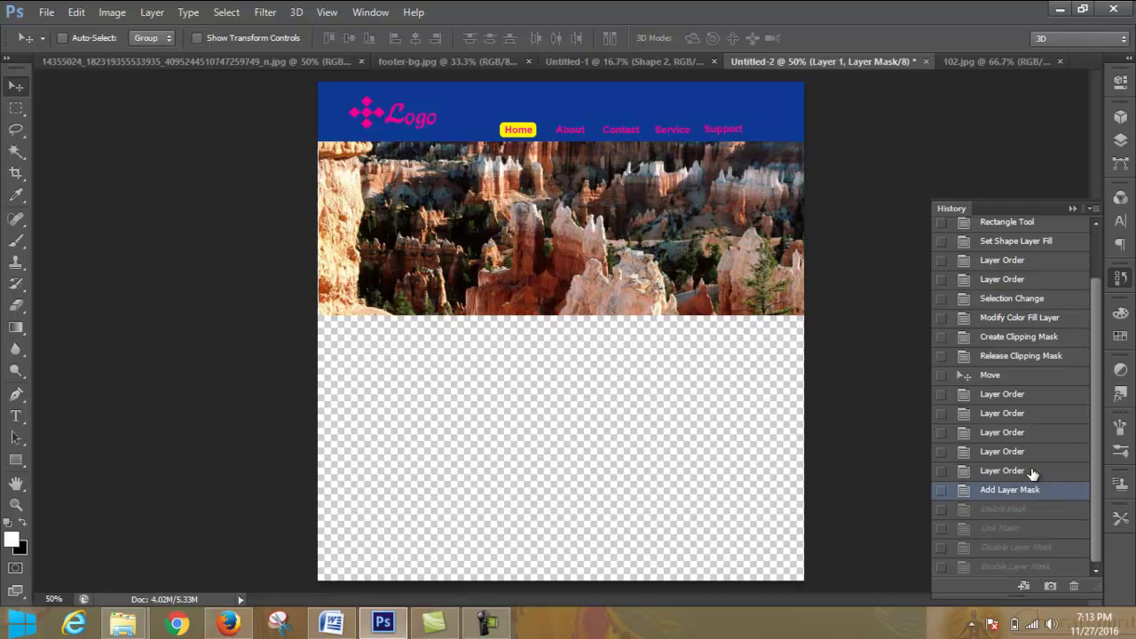
{"action": "left_click", "coordinate": [1032, 471]}
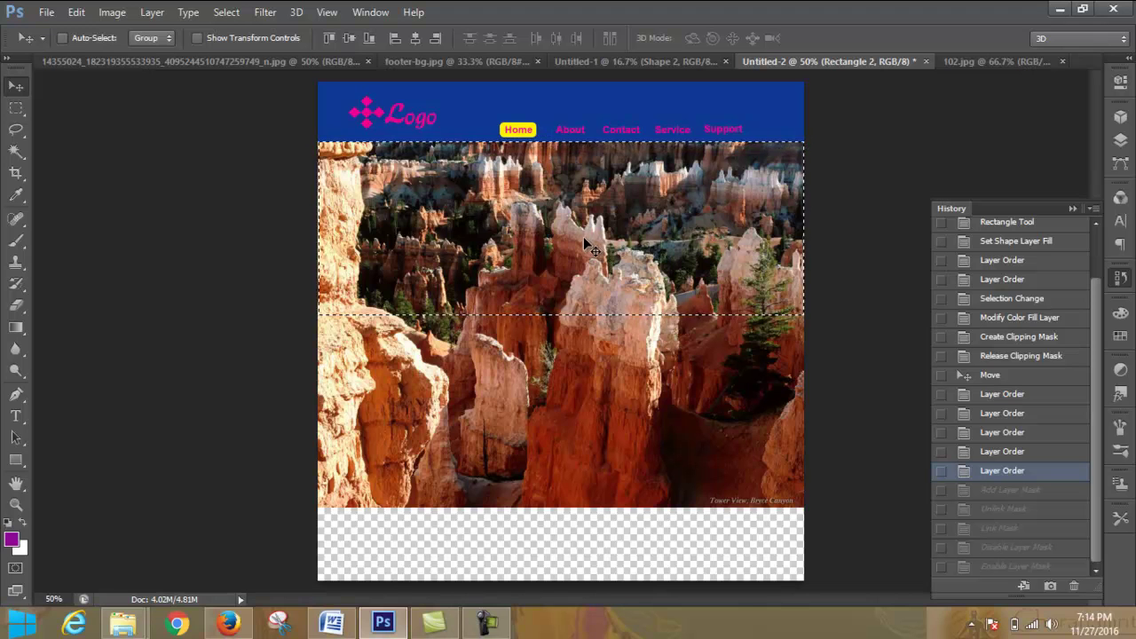
{"action": "left_click", "coordinate": [16, 108]}
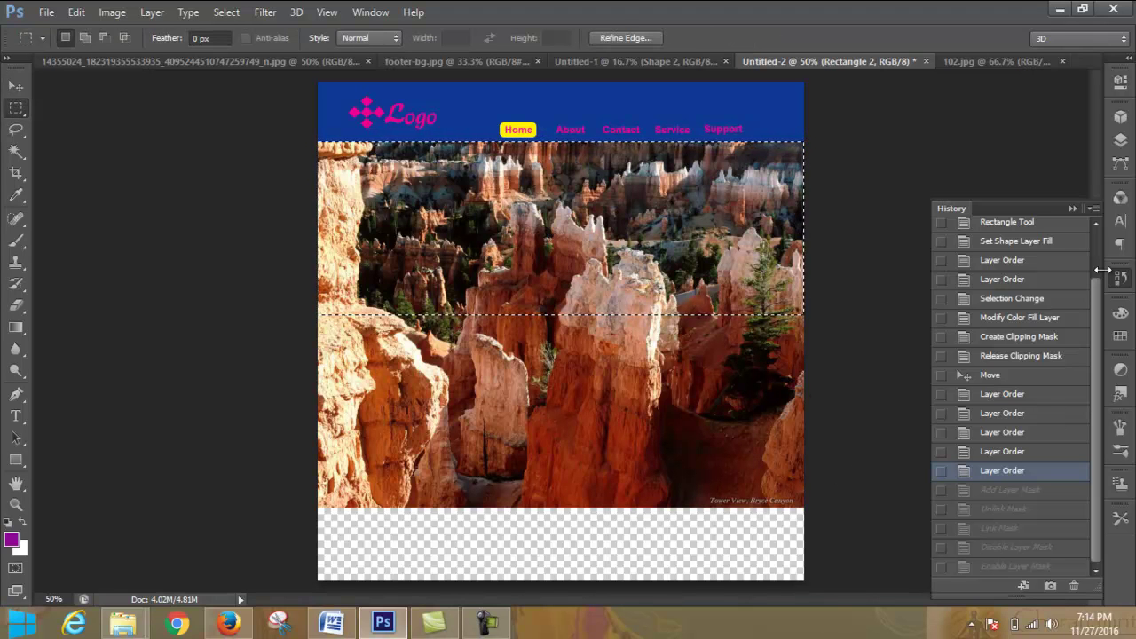
{"action": "left_click", "coordinate": [1120, 139]}
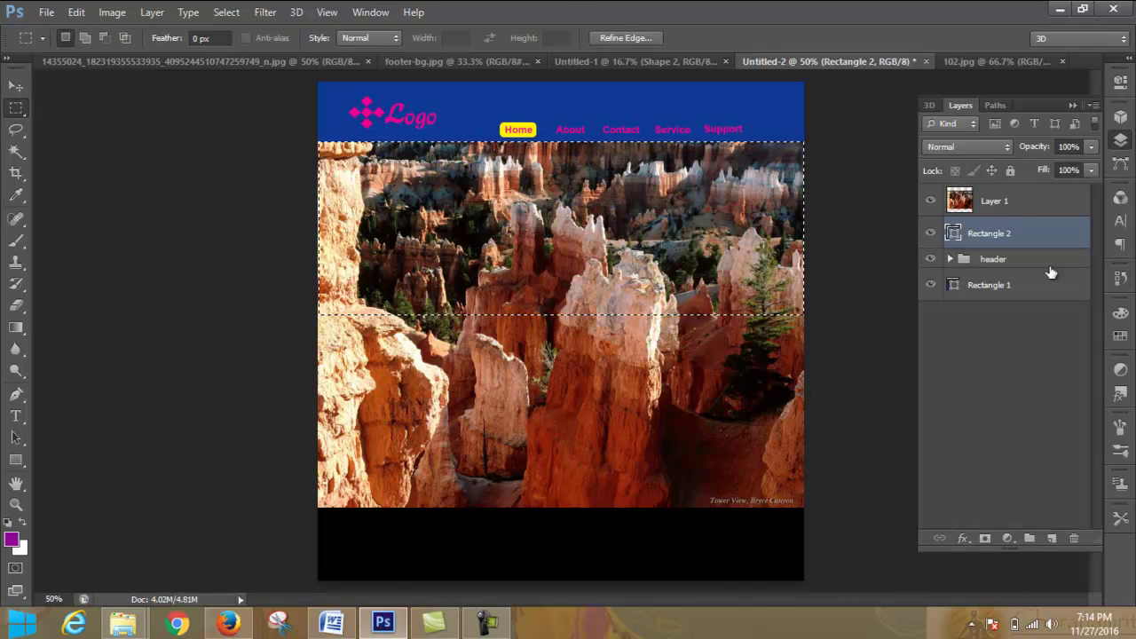
{"action": "left_click", "coordinate": [1010, 202]}
{"action": "key", "text": "ctrl+t"}
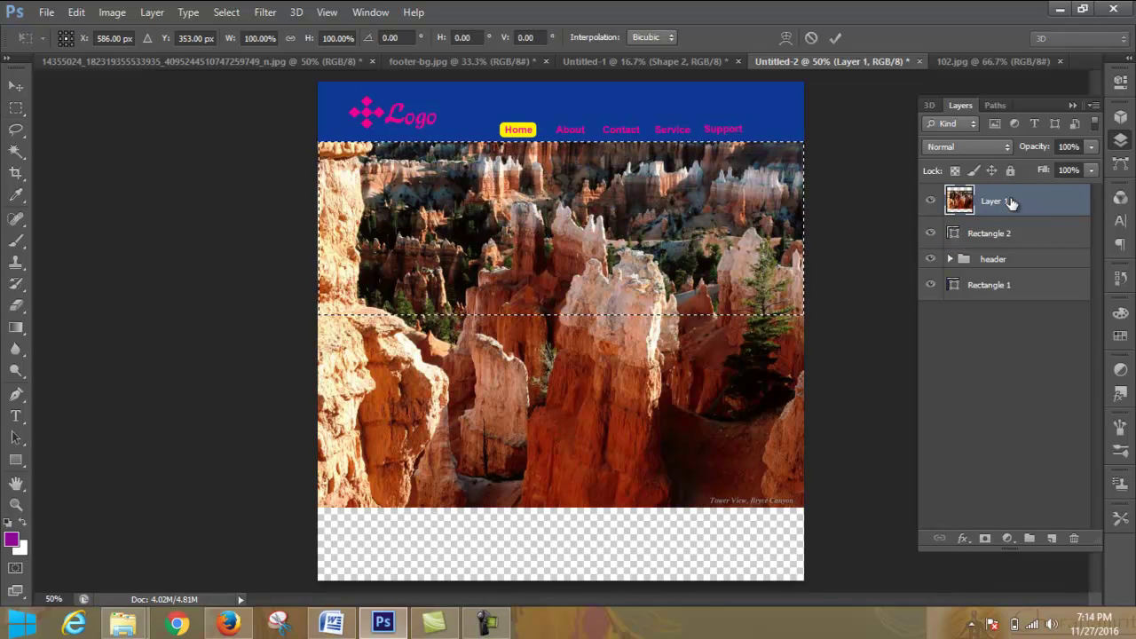
{"action": "left_click", "coordinate": [814, 39]}
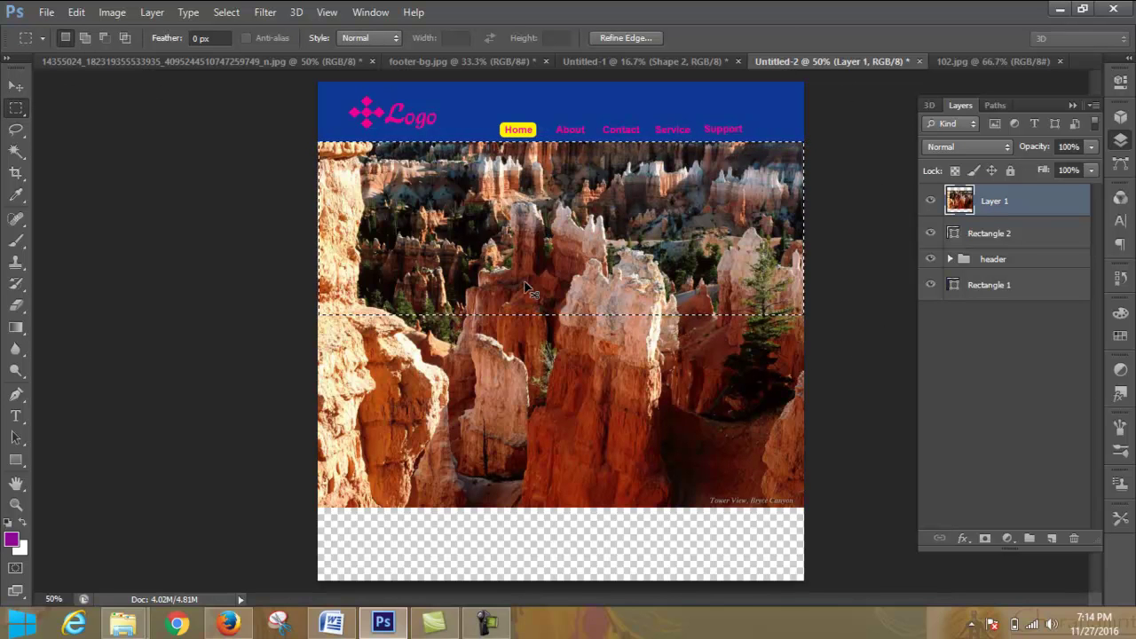
{"action": "key", "text": "ctrl+t"}
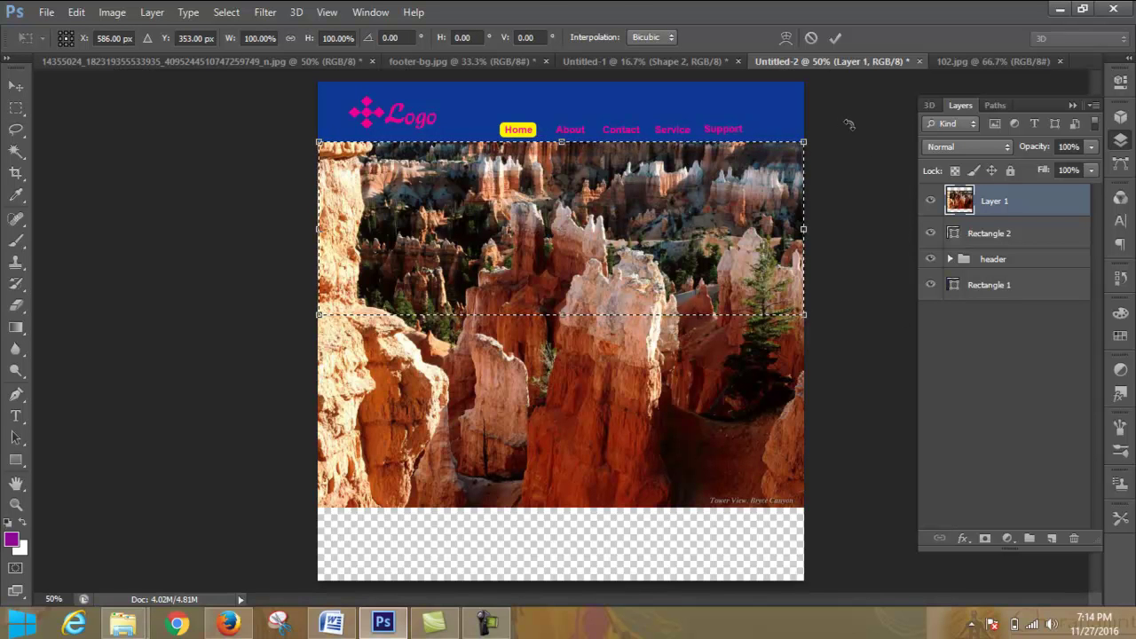
{"action": "left_click", "coordinate": [833, 37]}
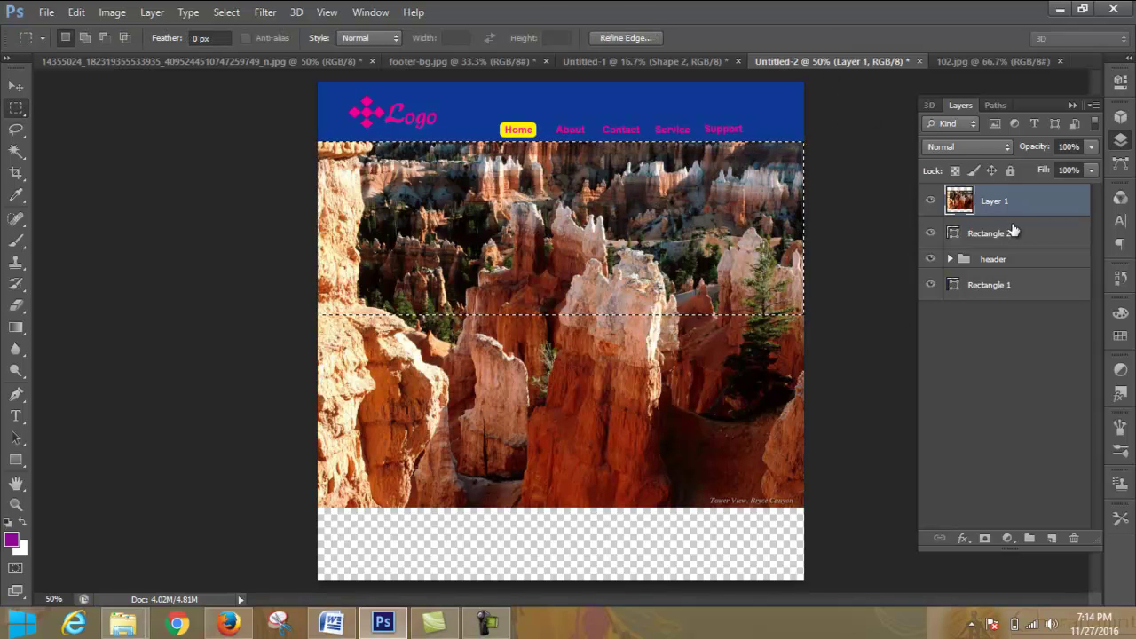
Step: Delete the Rectangle 2 layer beneath the canyon photo
{"action": "left_click", "coordinate": [995, 232]}
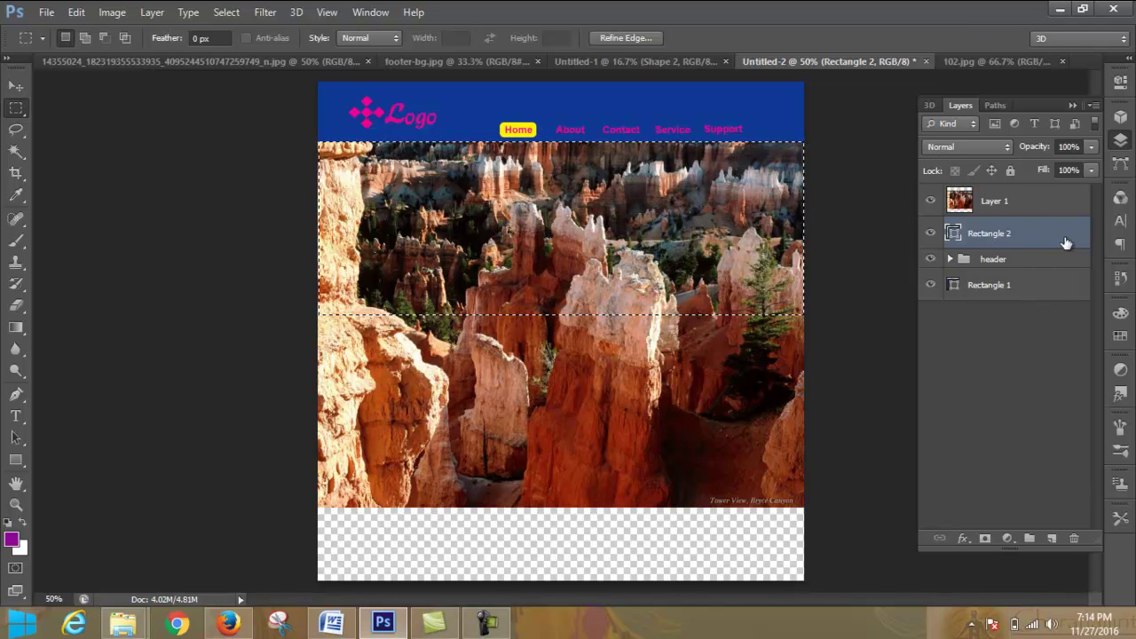
{"action": "left_click", "coordinate": [1074, 541]}
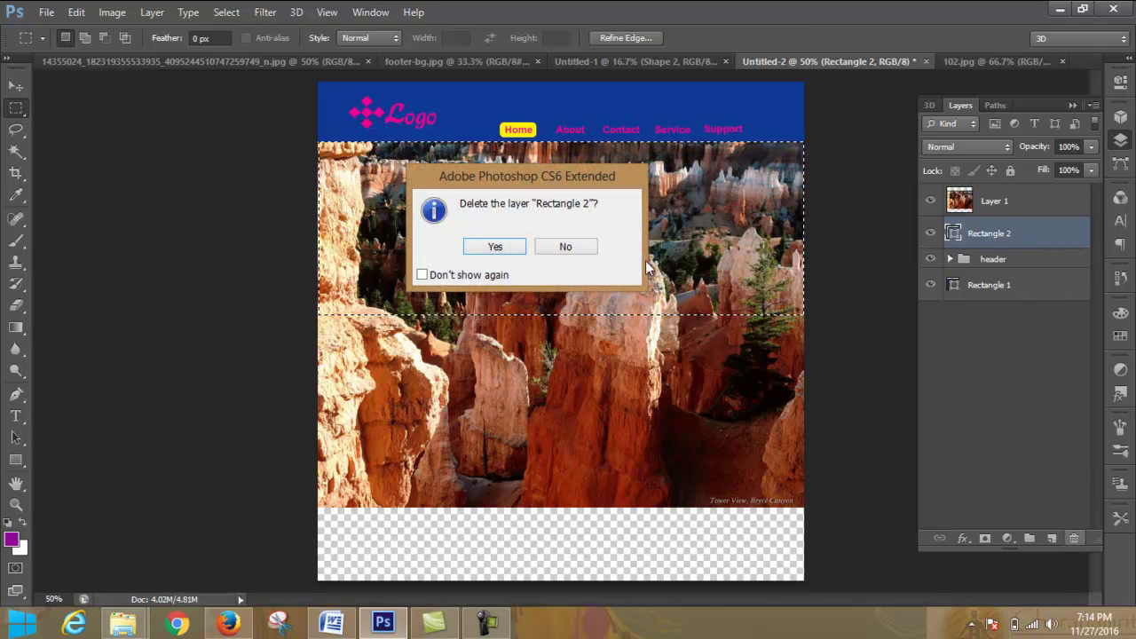
{"action": "left_click", "coordinate": [512, 244]}
Step: Draw a rectangle of about 1172 × 418 px over the photo's upper part, directly below the header, and set its fill to none
{"action": "left_click", "coordinate": [1011, 202]}
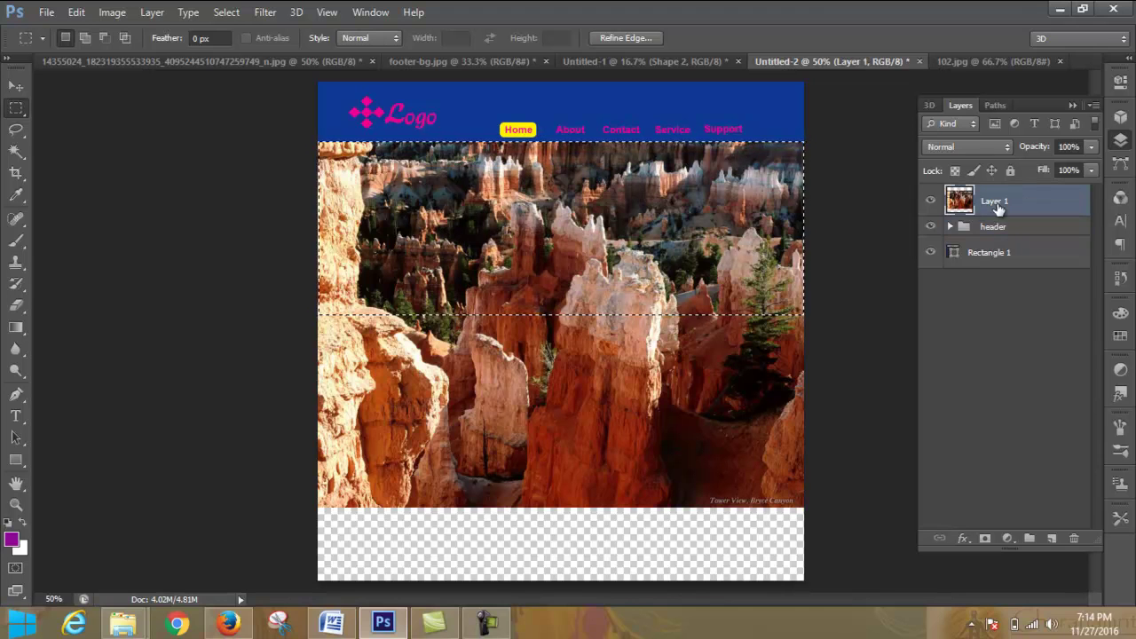
{"action": "left_click_drag", "start_coordinate": [15, 459], "coordinate": [71, 458]}
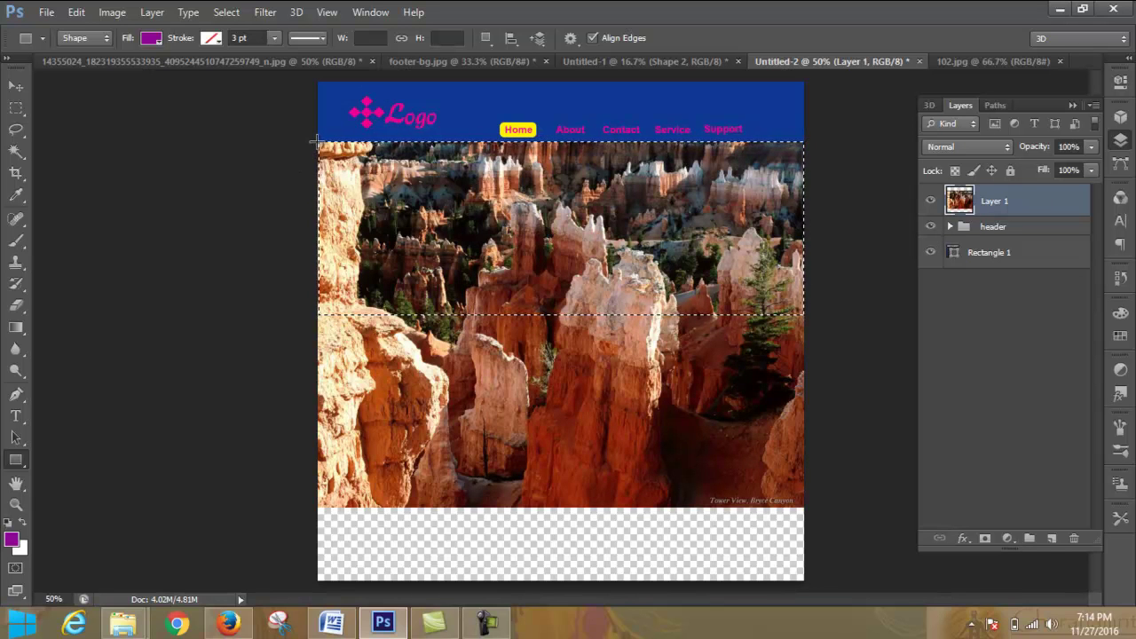
{"action": "left_click_drag", "start_coordinate": [348, 162], "coordinate": [804, 314]}
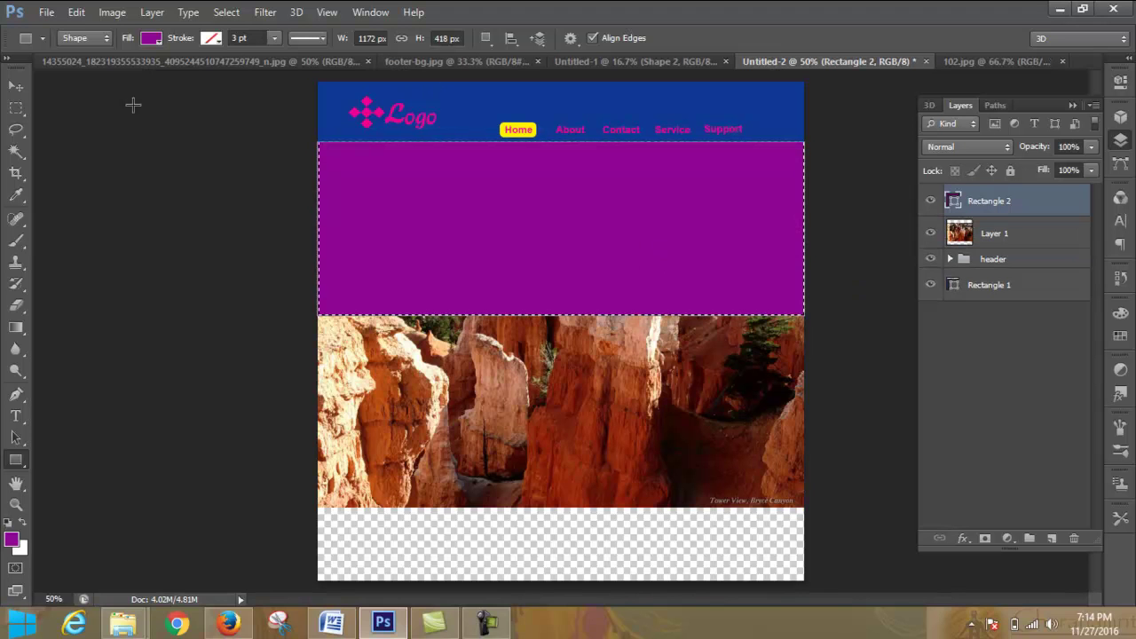
{"action": "left_click", "coordinate": [158, 43]}
{"action": "left_click", "coordinate": [81, 70]}
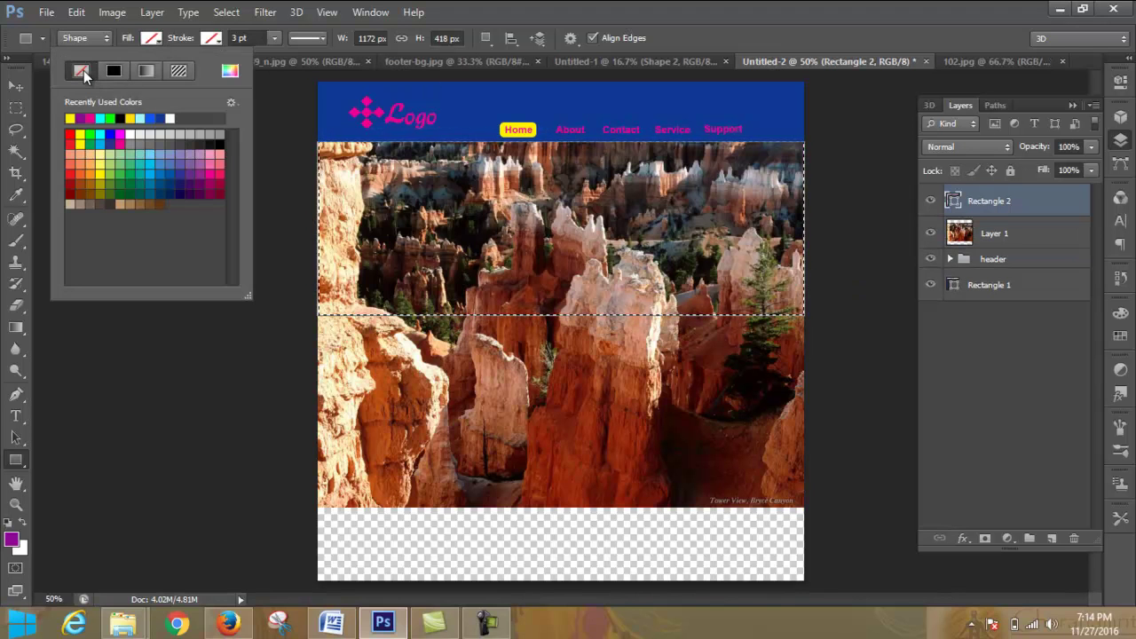
{"action": "left_click", "coordinate": [160, 40]}
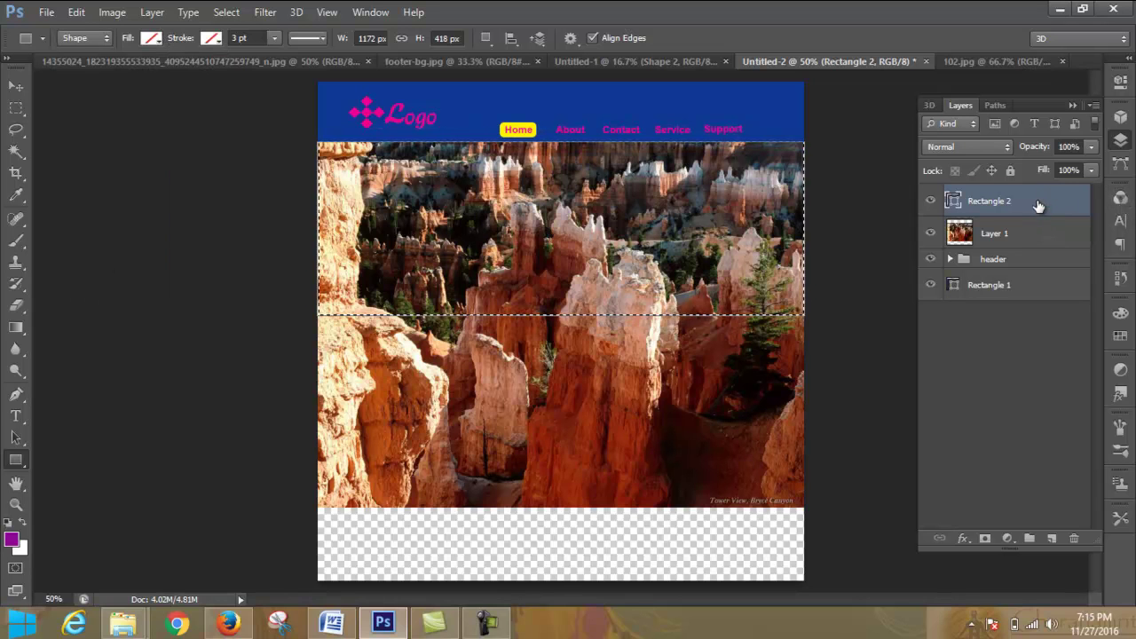
Step: Move Layer 1 above the new Rectangle 2 and mask the photo to the rectangle's outline
{"action": "double_click", "coordinate": [964, 203]}
{"action": "left_click", "coordinate": [752, 232]}
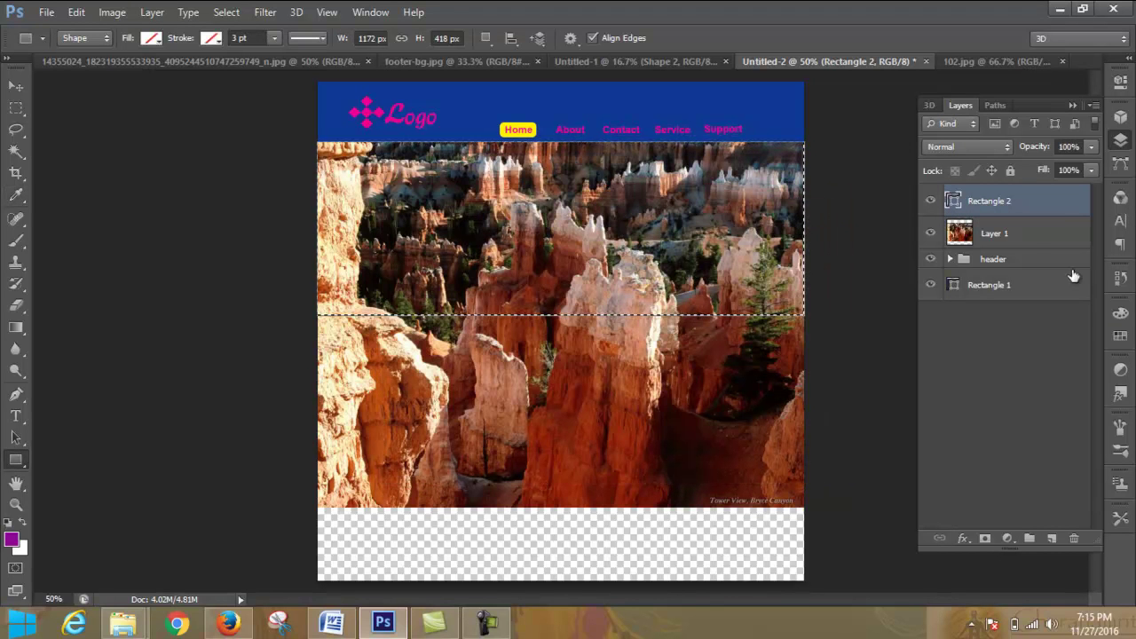
{"action": "left_click_drag", "start_coordinate": [1029, 234], "coordinate": [1031, 199]}
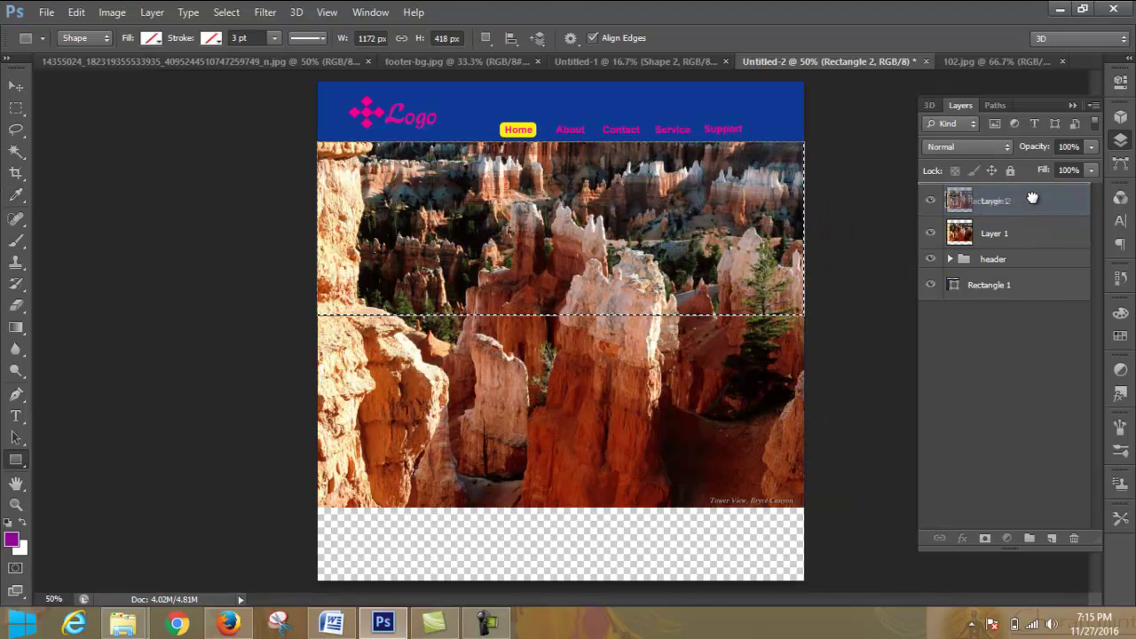
{"action": "left_click", "coordinate": [984, 538]}
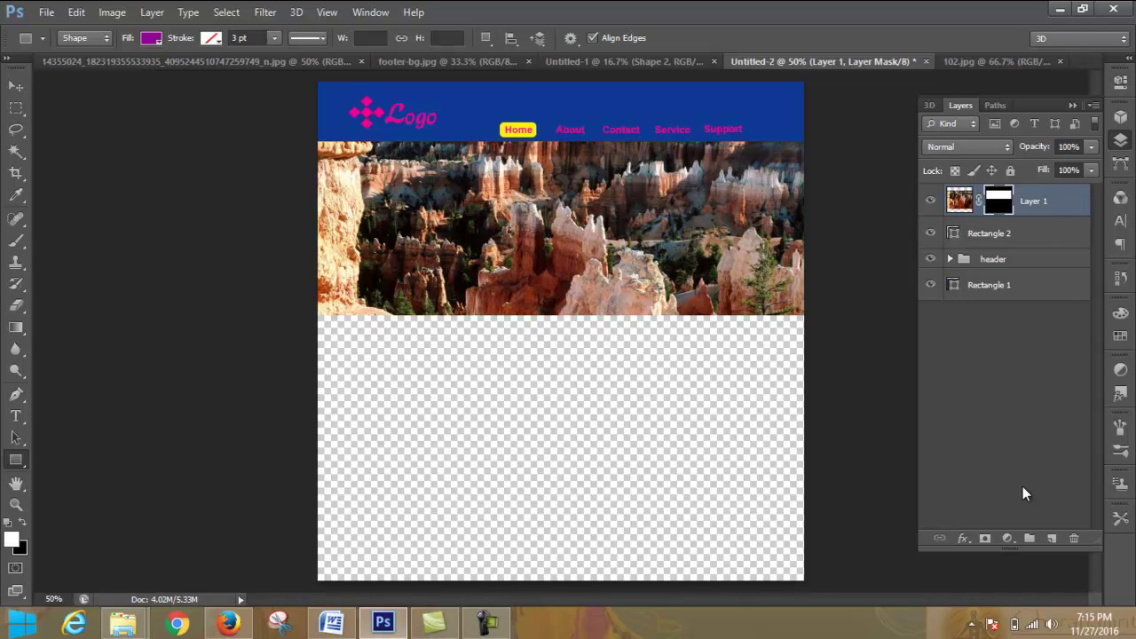
Step: Step back through the history to the Layer Order state before Rectangle 2 was deleted and redrawn
{"action": "left_click", "coordinate": [1123, 280]}
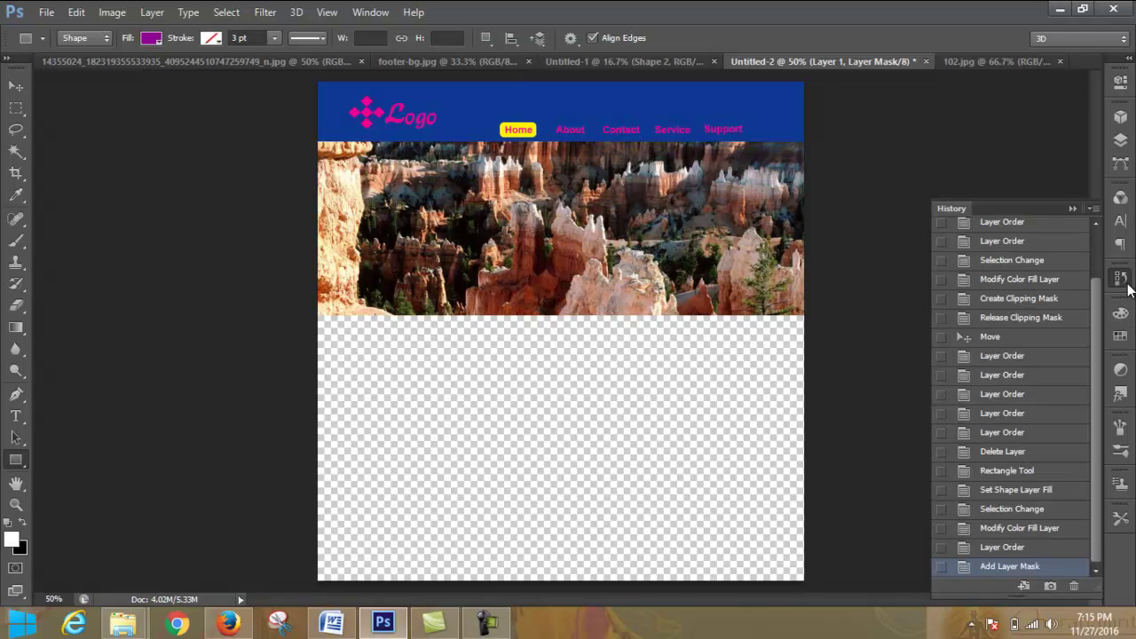
{"action": "left_click", "coordinate": [1016, 452]}
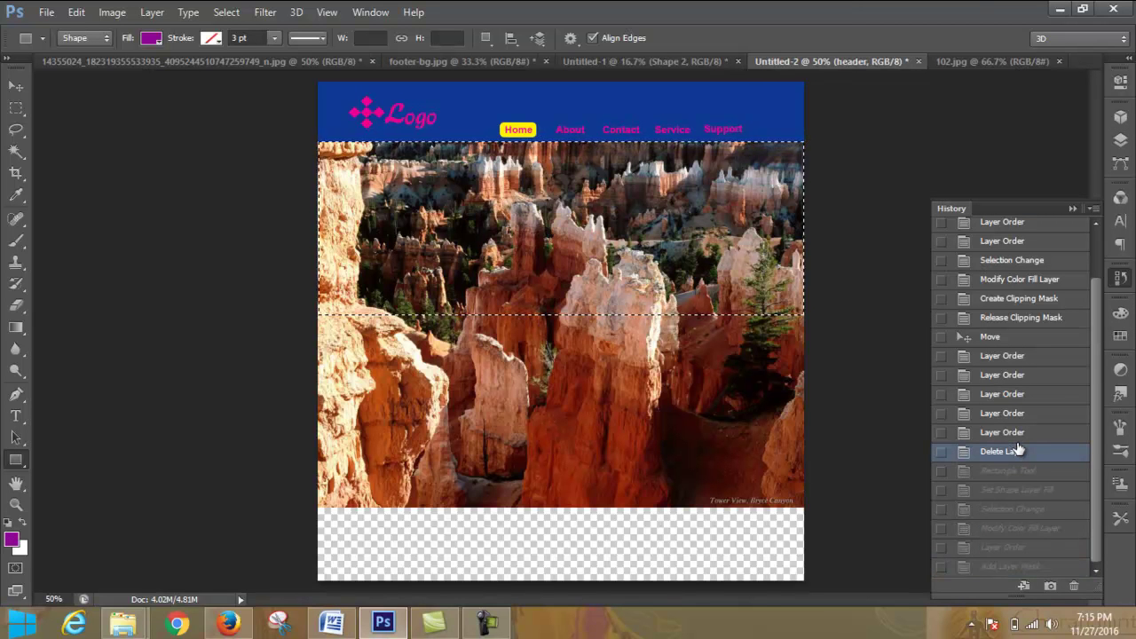
{"action": "left_click", "coordinate": [1027, 473]}
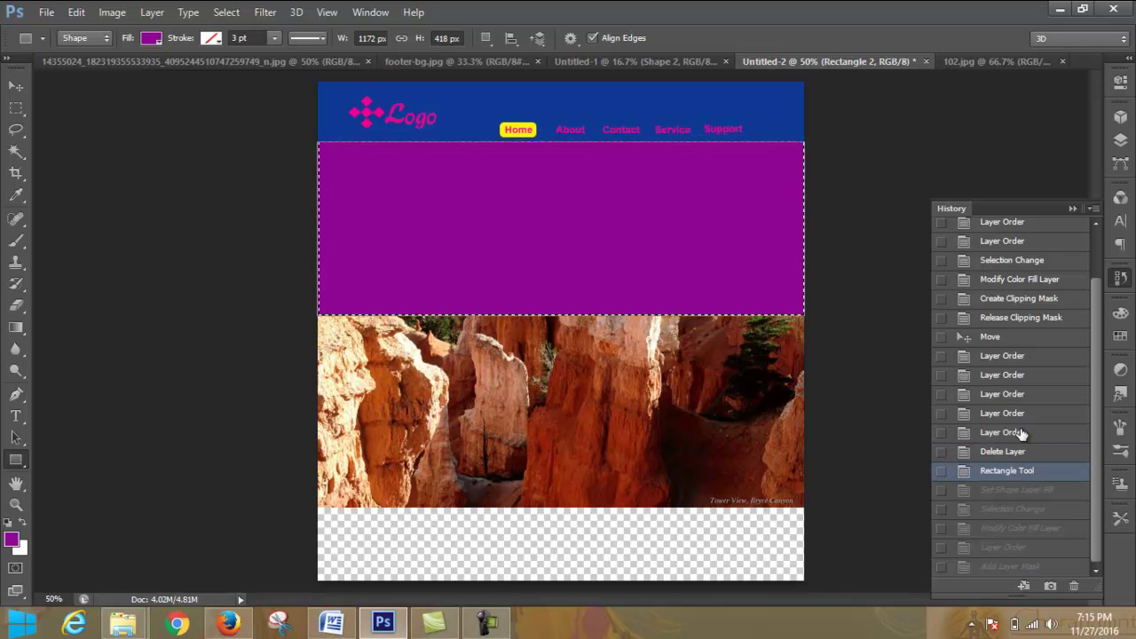
{"action": "left_click", "coordinate": [1021, 432]}
{"action": "left_click", "coordinate": [1120, 278]}
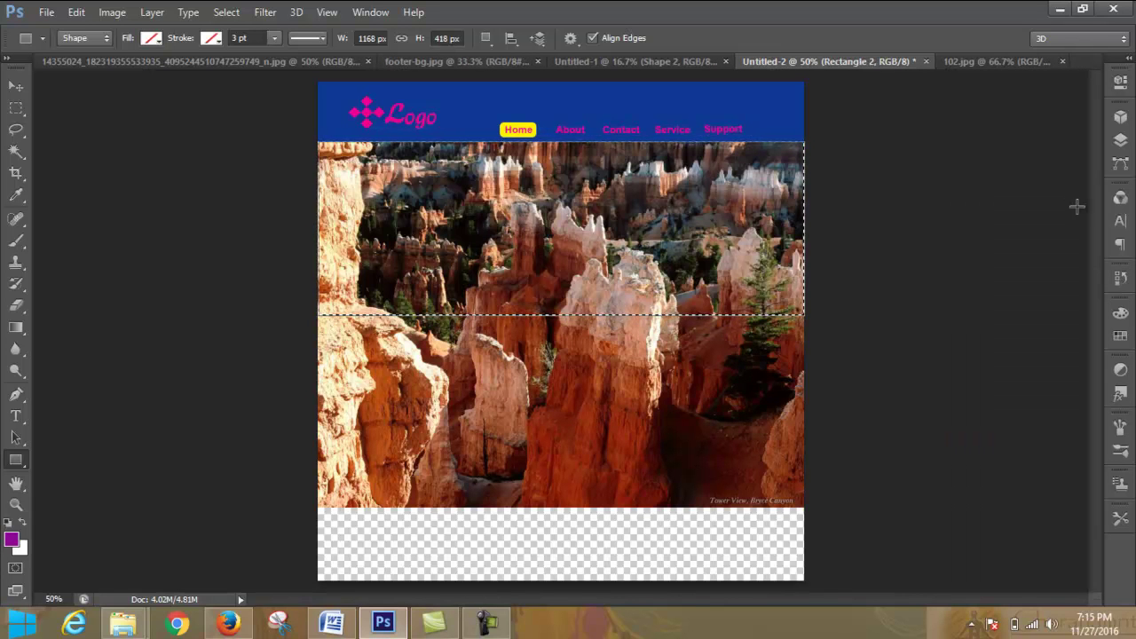
Step: Clear the selection and delete the Rectangle 2 layer beneath the canyon photo
{"action": "key", "text": "ctrl+d"}
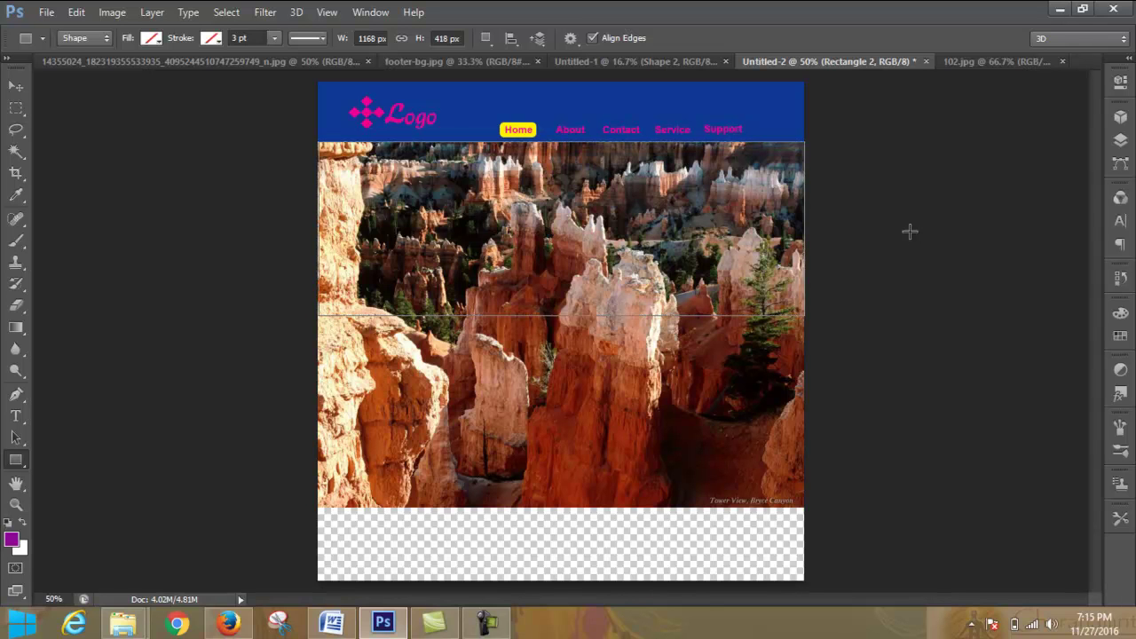
{"action": "left_click", "coordinate": [16, 86]}
{"action": "left_click_drag", "start_coordinate": [644, 430], "coordinate": [672, 486]}
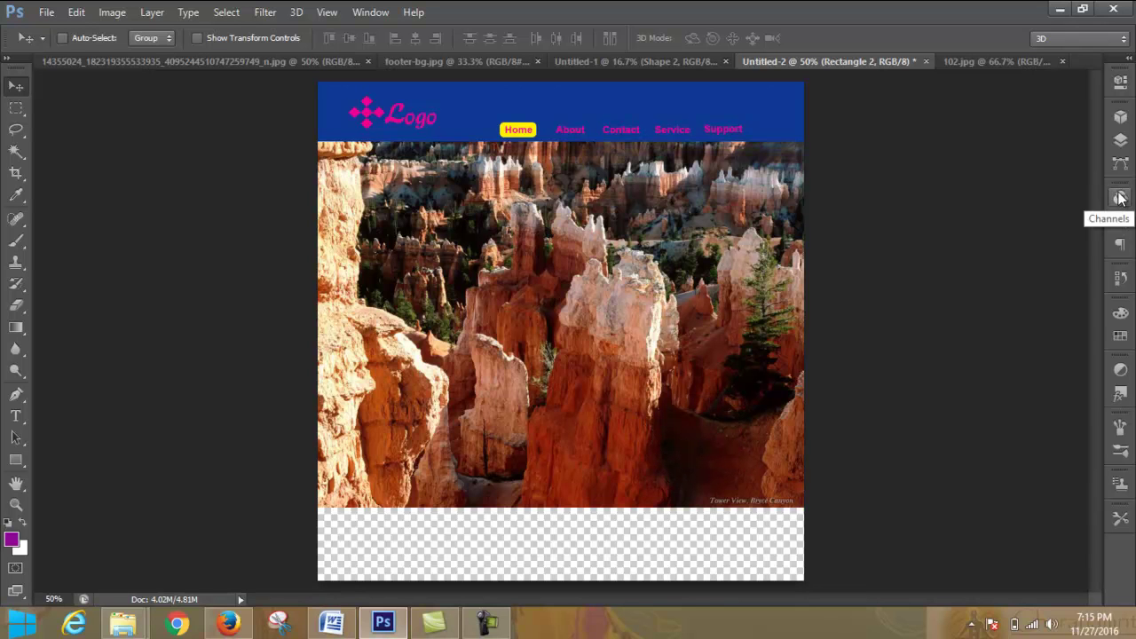
{"action": "left_click", "coordinate": [1119, 140]}
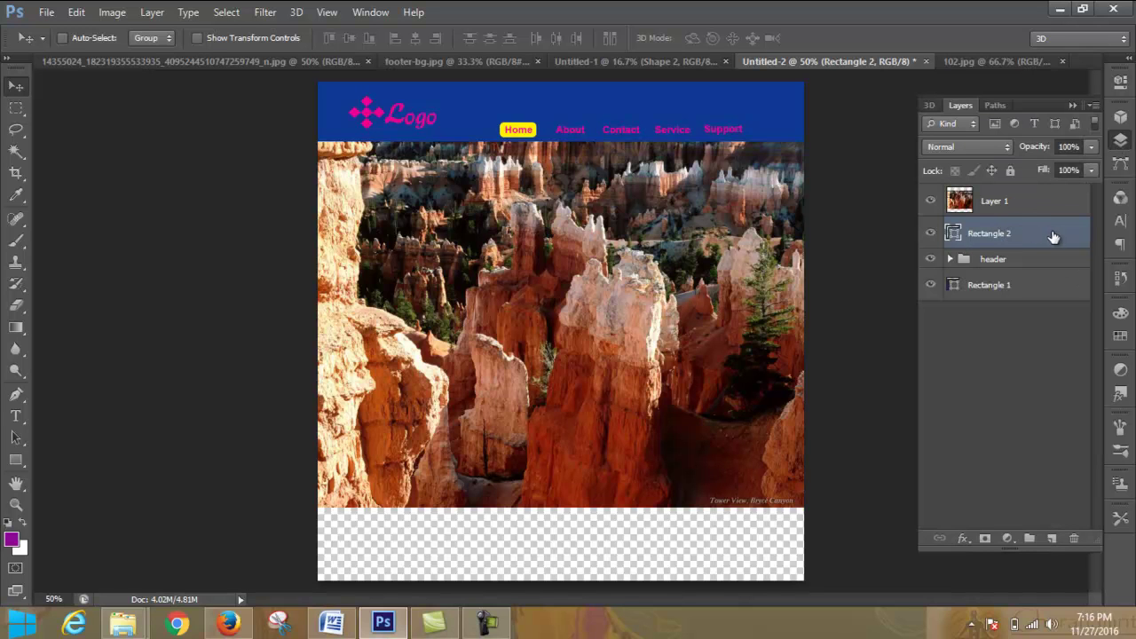
{"action": "left_click", "coordinate": [1073, 537]}
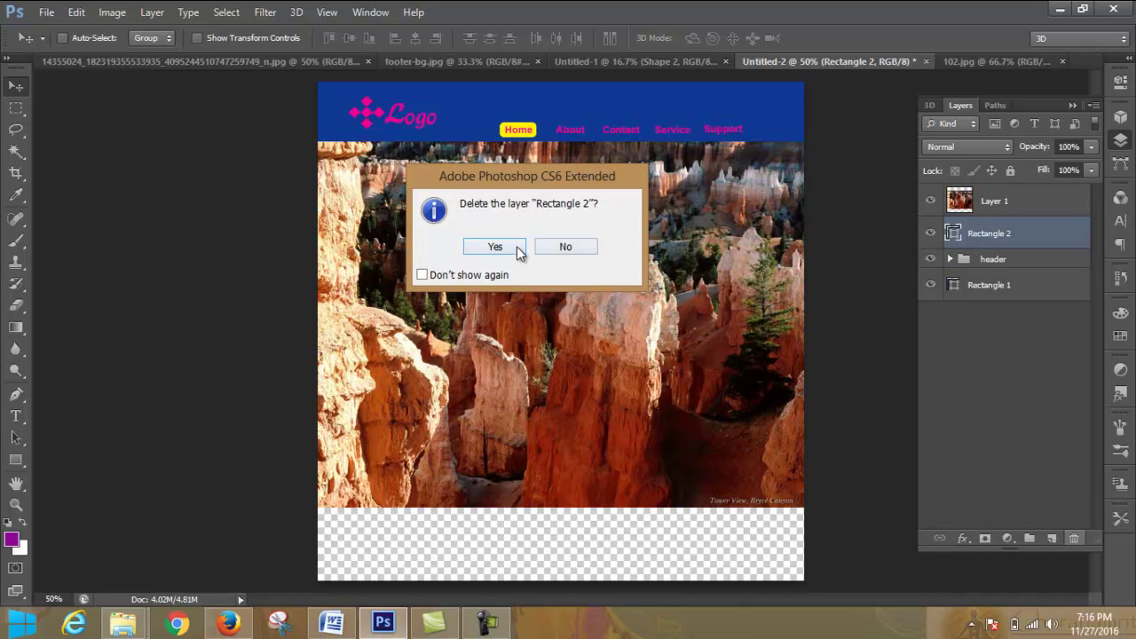
{"action": "left_click", "coordinate": [517, 248]}
Step: Draw a rectangle across the photo's upper part, directly below the header, and stretch its left side to make it about 1168 × 416 px
{"action": "left_click", "coordinate": [1020, 201]}
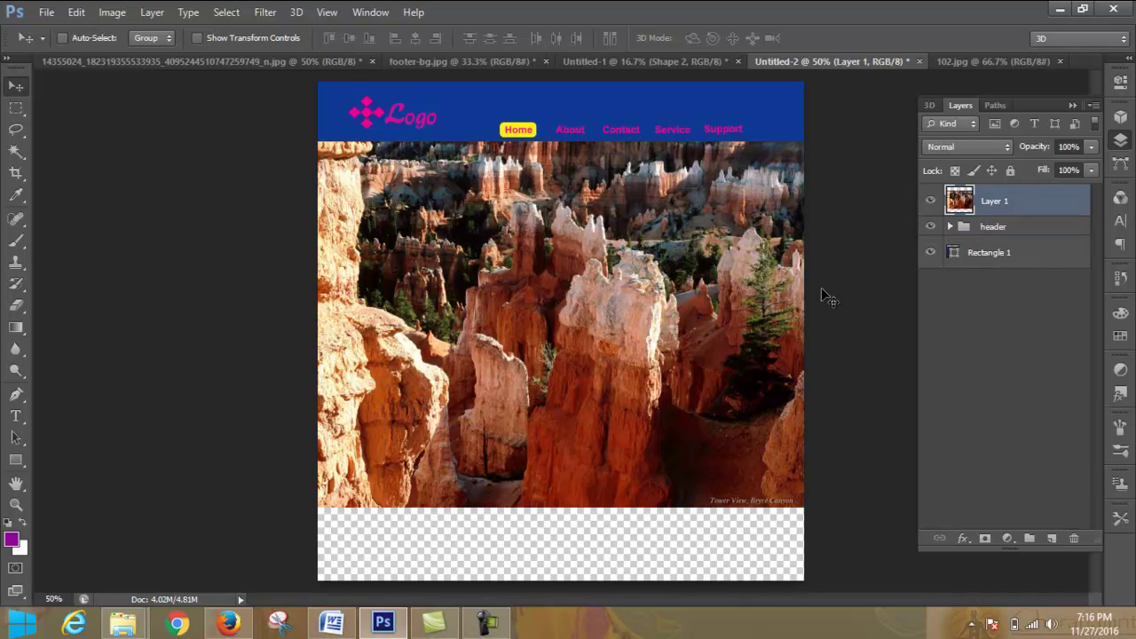
{"action": "left_click", "coordinate": [16, 459]}
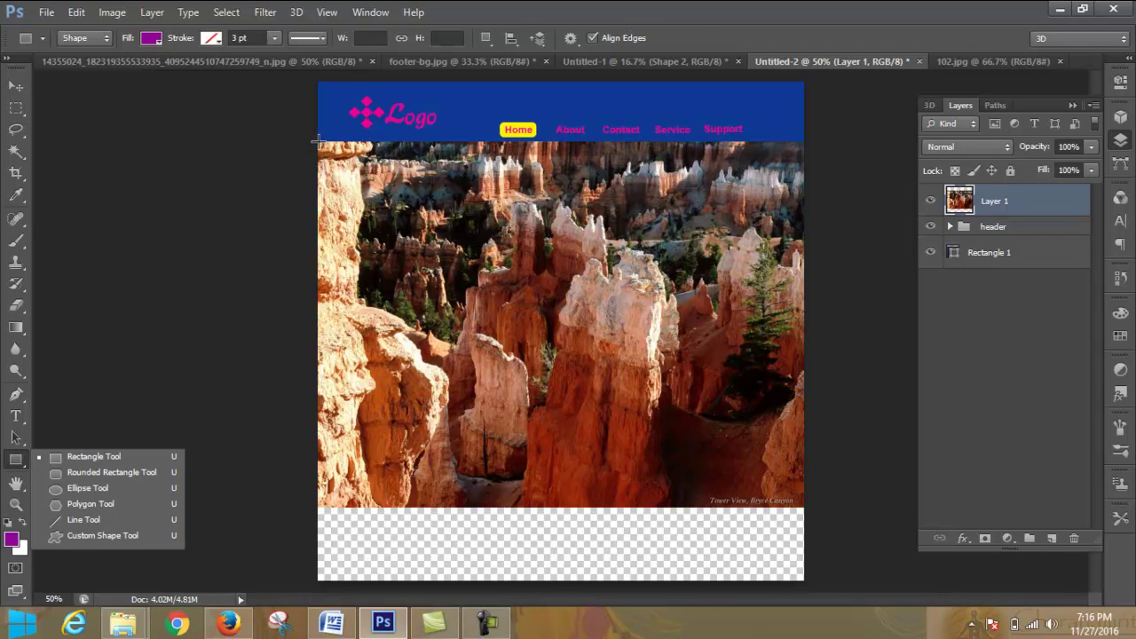
{"action": "left_click_drag", "start_coordinate": [317, 140], "coordinate": [803, 315]}
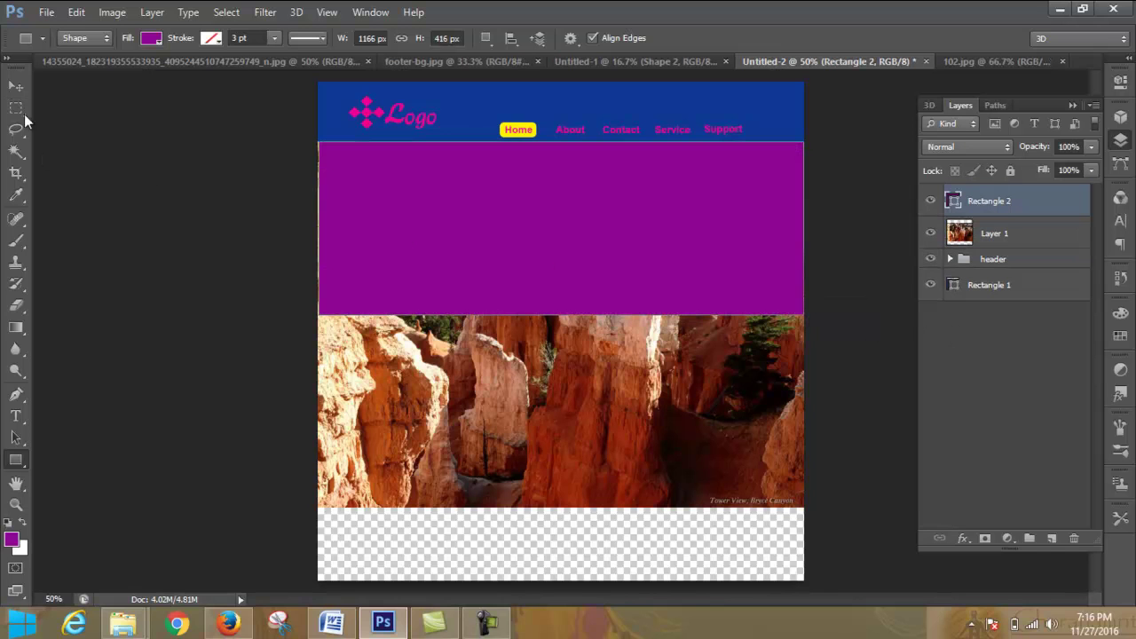
{"action": "key", "text": "ctrl+t"}
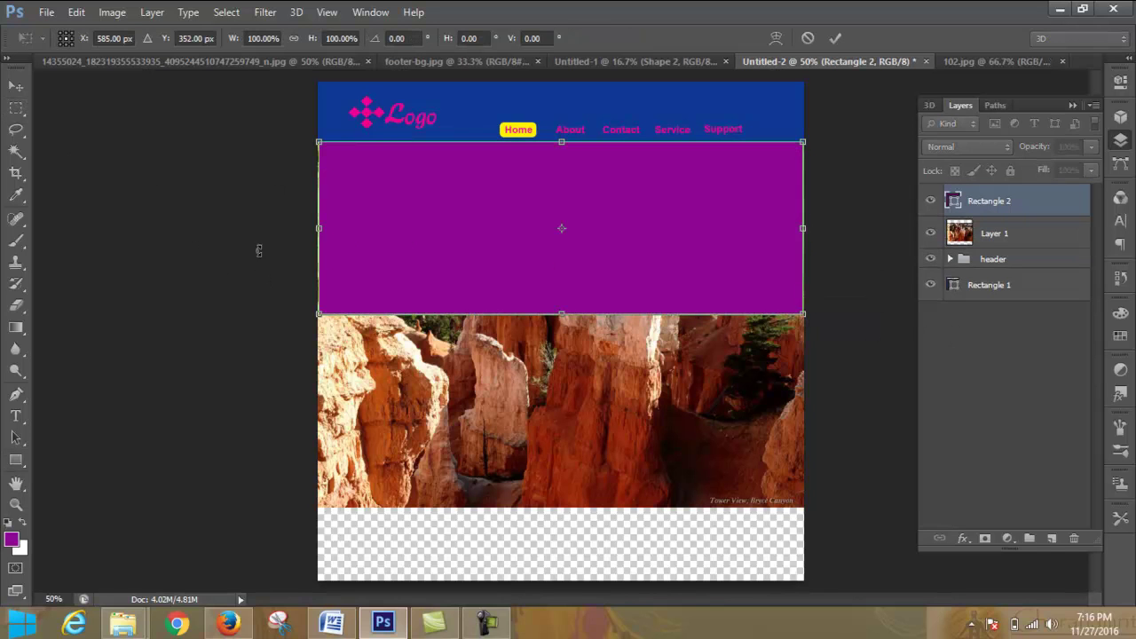
{"action": "left_click_drag", "start_coordinate": [323, 228], "coordinate": [320, 228]}
{"action": "left_click", "coordinate": [835, 39]}
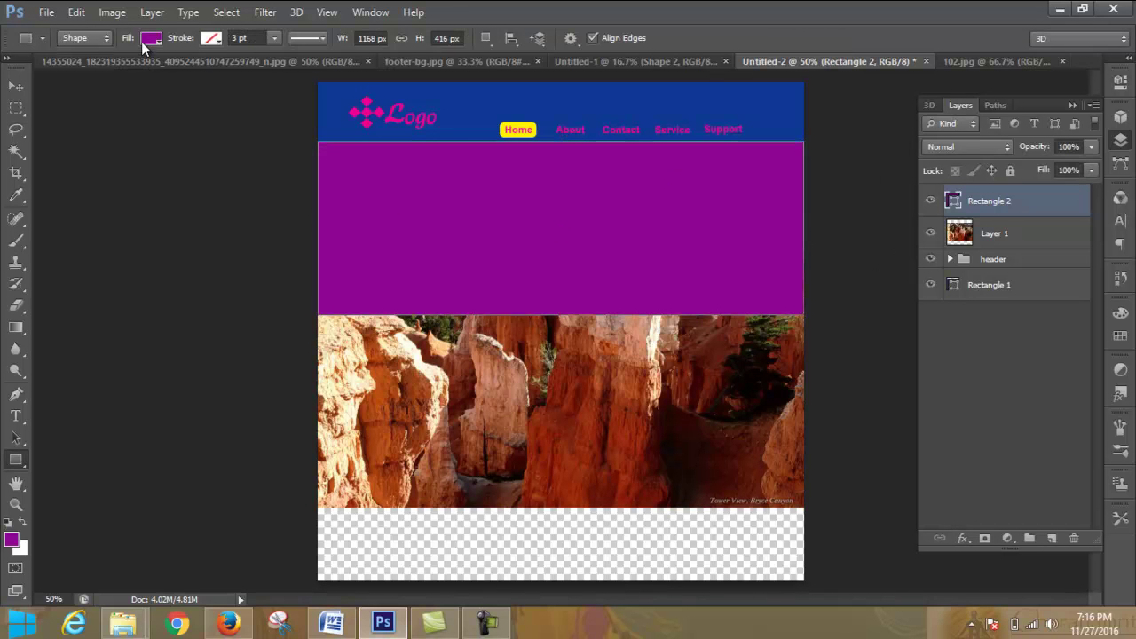
Step: Set the new rectangle's fill to none and move Layer 1 above Rectangle 2
{"action": "left_click", "coordinate": [158, 42]}
{"action": "left_click", "coordinate": [81, 70]}
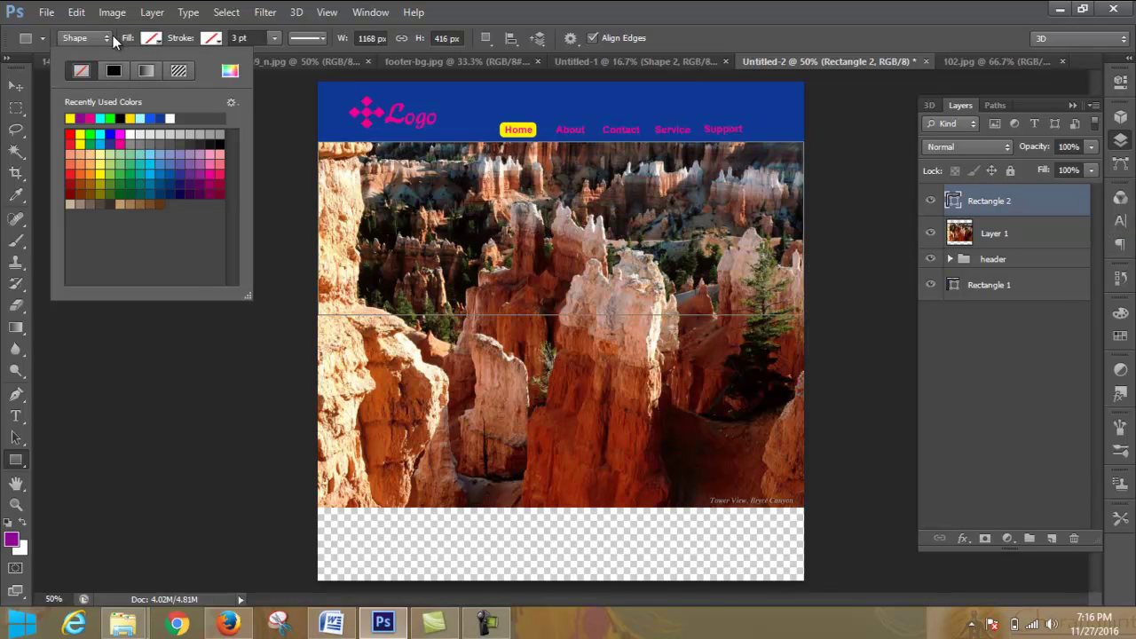
{"action": "left_click", "coordinate": [112, 38]}
{"action": "left_click", "coordinate": [1026, 237]}
{"action": "left_click_drag", "start_coordinate": [1026, 238], "coordinate": [1024, 190]}
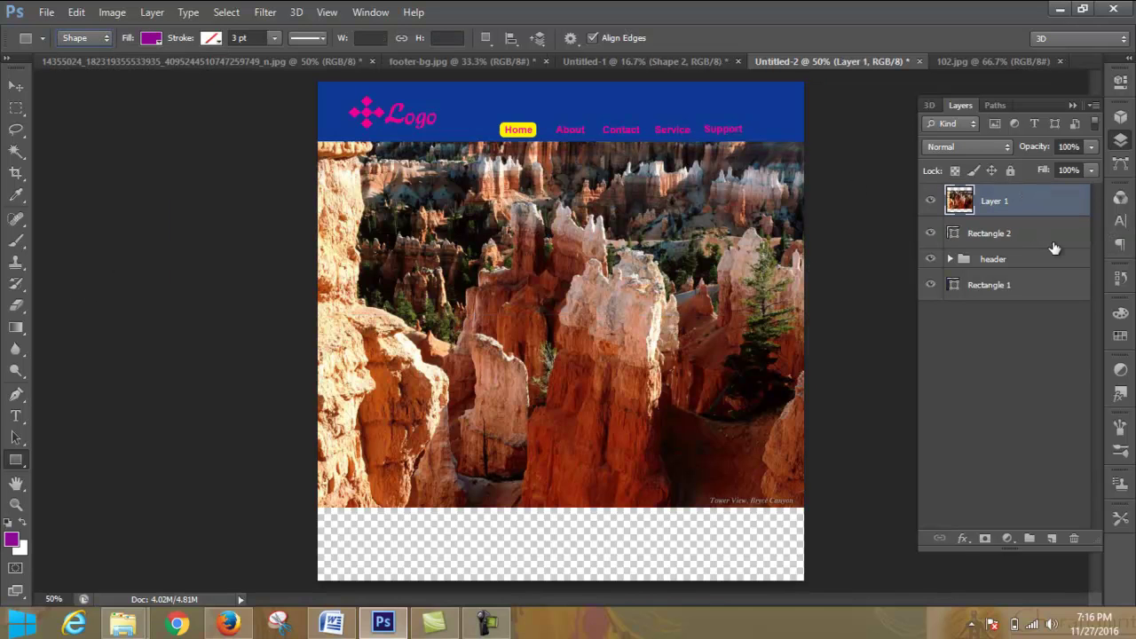
Step: Load Rectangle 2's outline as a selection and add a layer mask to Layer 1 from it
{"action": "left_click", "coordinate": [984, 540]}
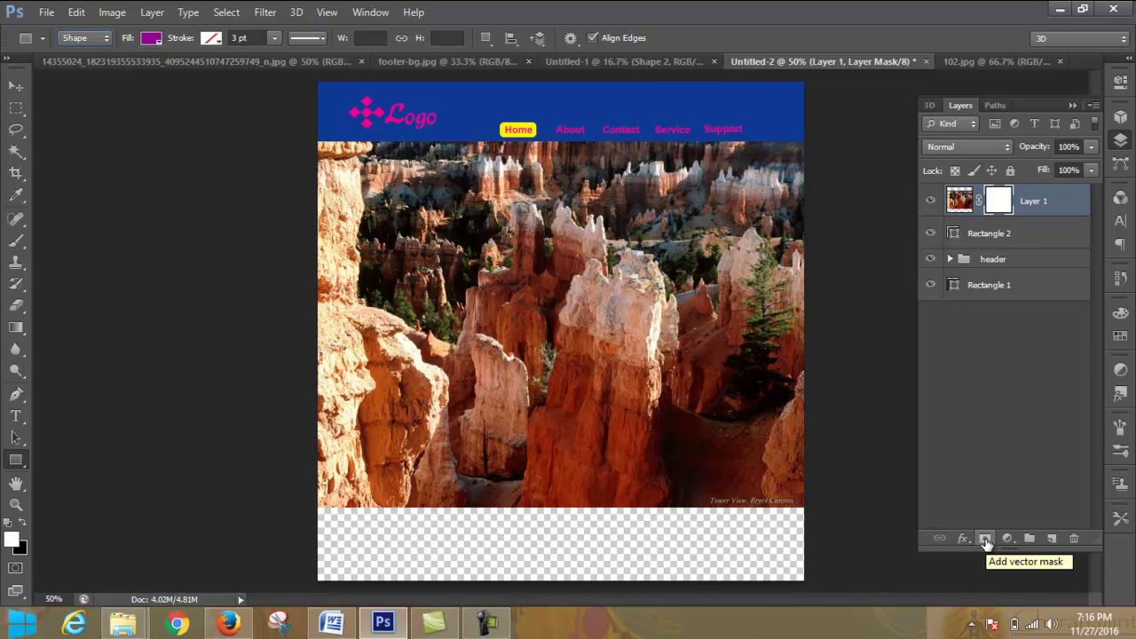
{"action": "key", "text": "ctrl+z"}
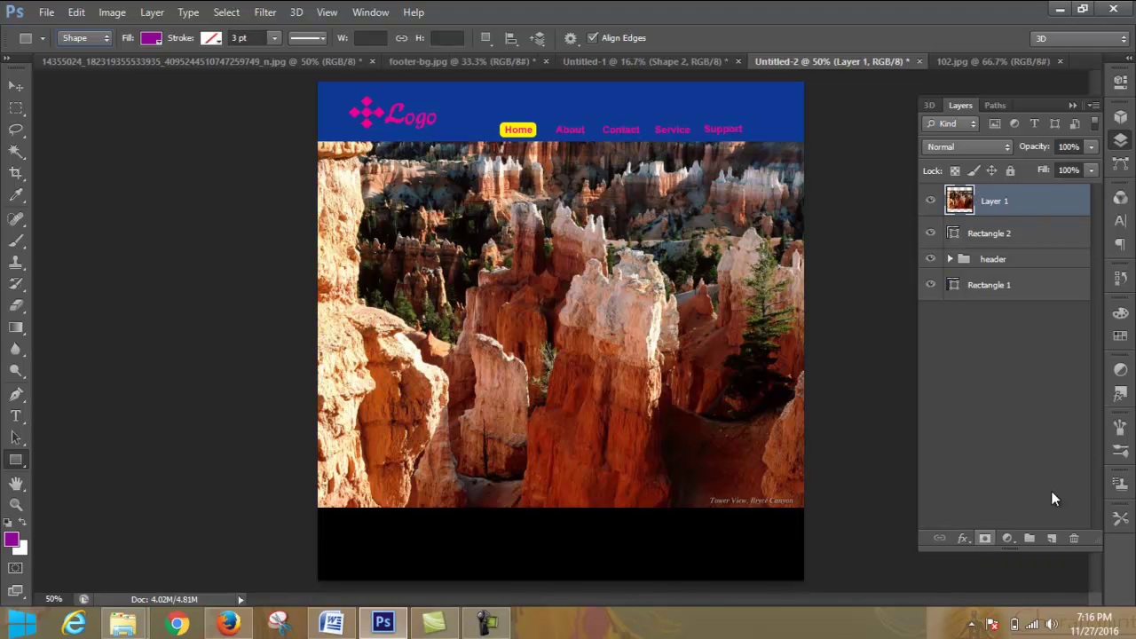
{"action": "double_click", "coordinate": [954, 234]}
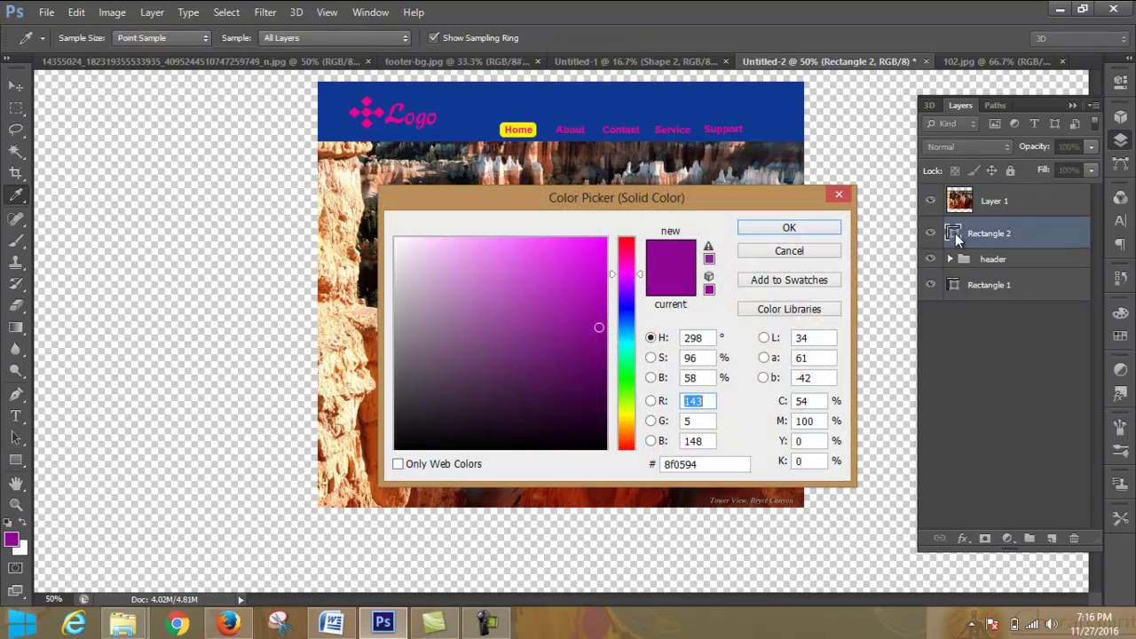
{"action": "left_click", "coordinate": [825, 232]}
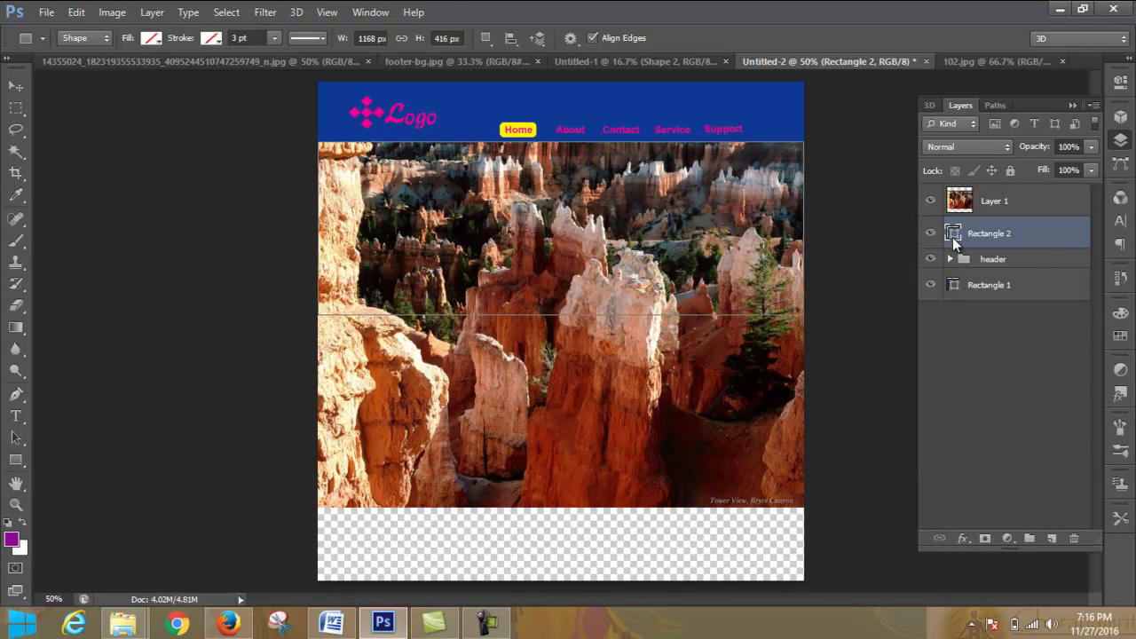
{"action": "double_click", "coordinate": [955, 234]}
{"action": "left_click", "coordinate": [789, 228]}
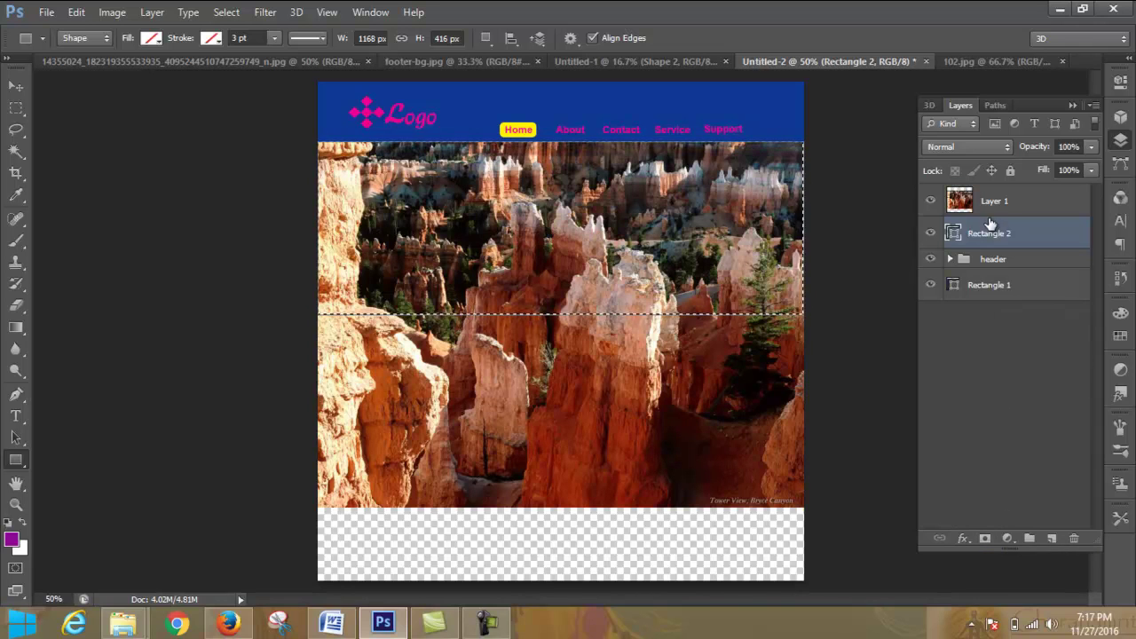
{"action": "left_click", "coordinate": [1002, 203]}
{"action": "left_click", "coordinate": [984, 539]}
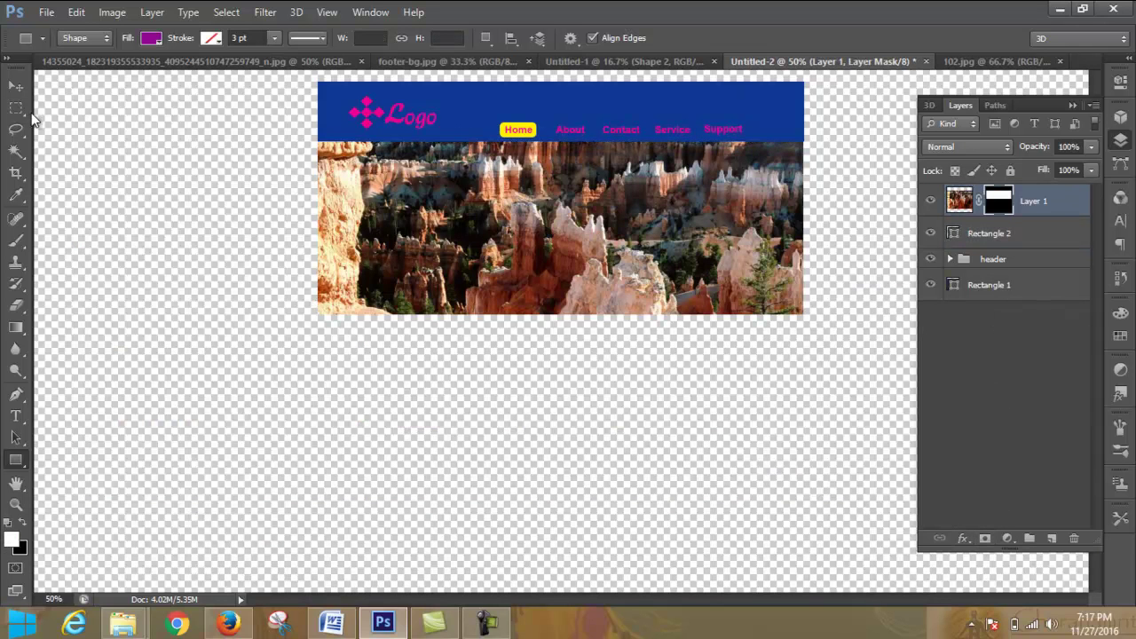
Step: Step back through the history to the Transform Path state before Rectangle 2's fill was removed
{"action": "left_click", "coordinate": [18, 86]}
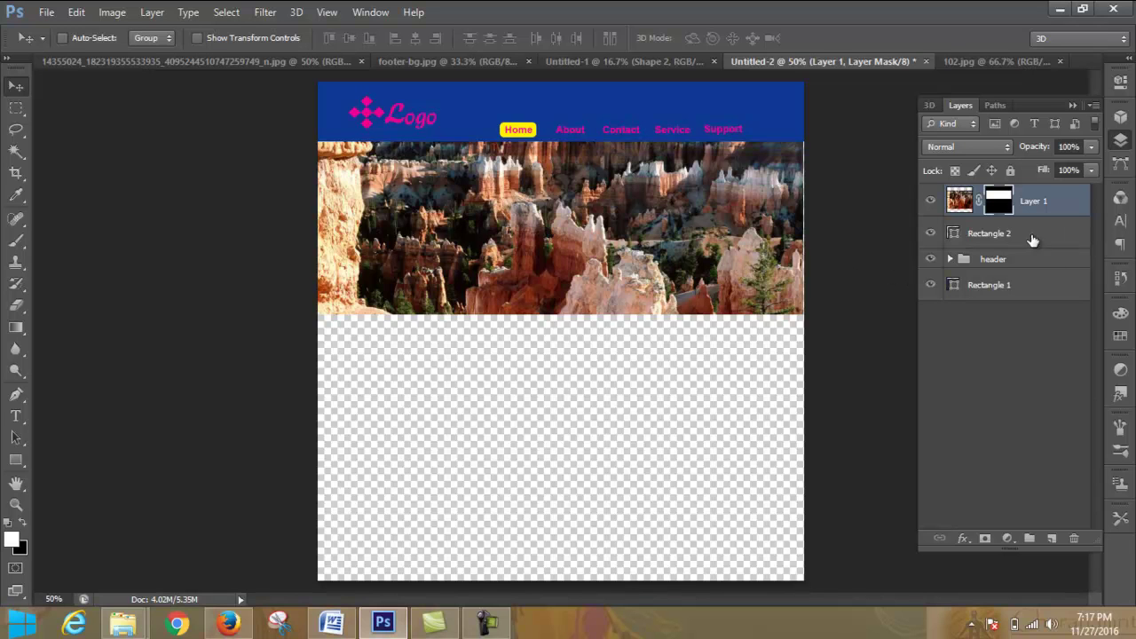
{"action": "left_click", "coordinate": [1120, 276]}
{"action": "left_click", "coordinate": [1019, 546]}
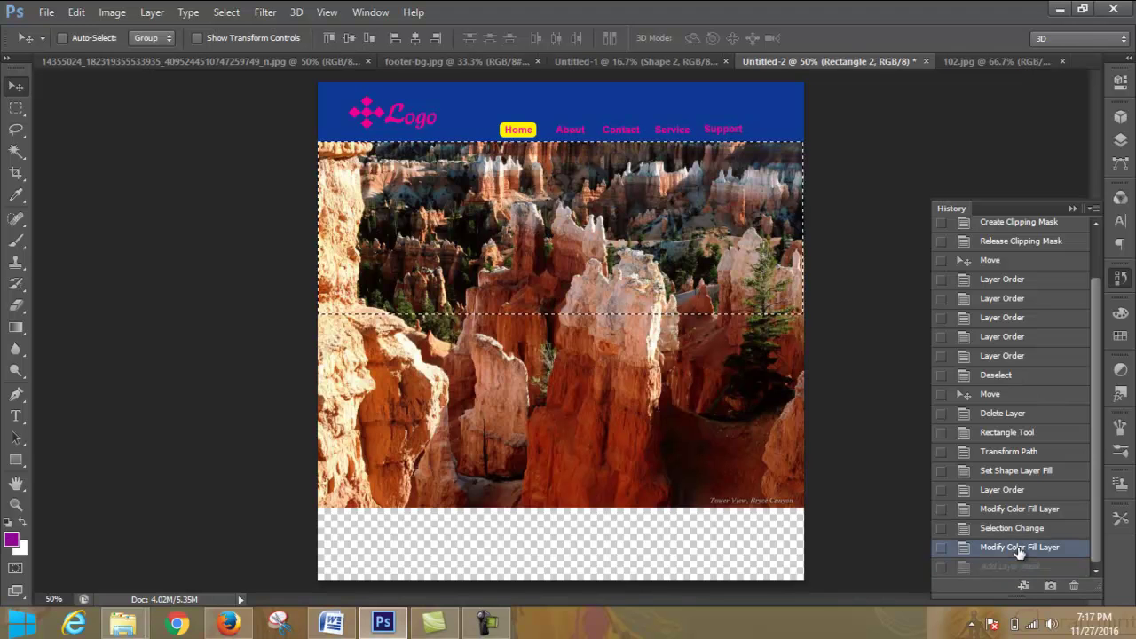
{"action": "left_click", "coordinate": [1012, 528]}
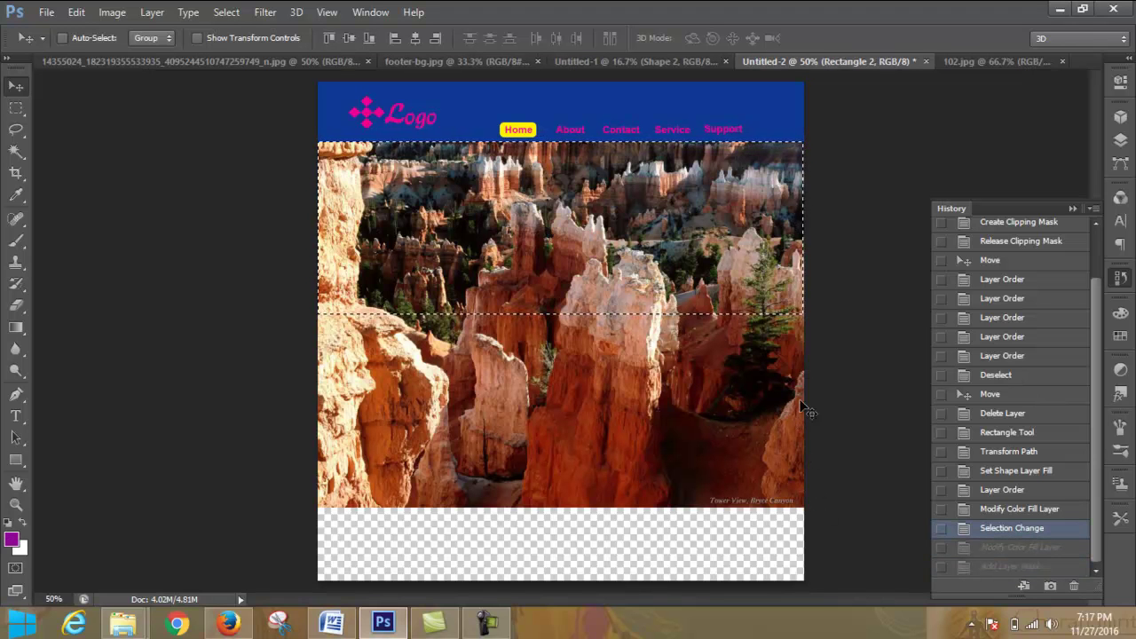
{"action": "left_click", "coordinate": [1004, 509]}
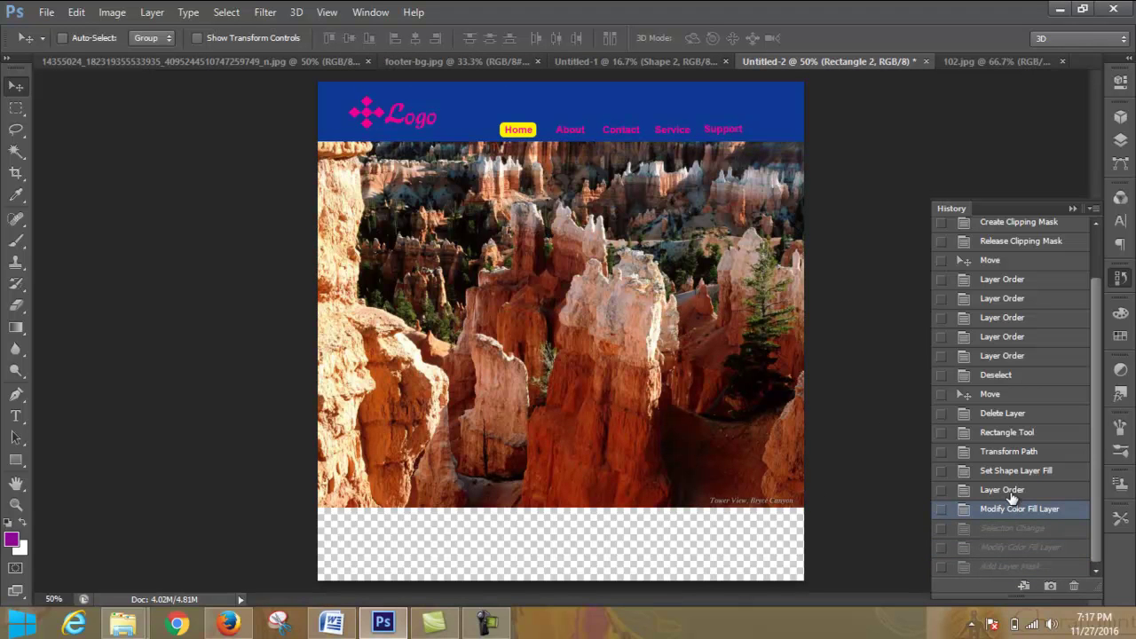
{"action": "left_click", "coordinate": [1014, 490]}
{"action": "left_click", "coordinate": [1020, 471]}
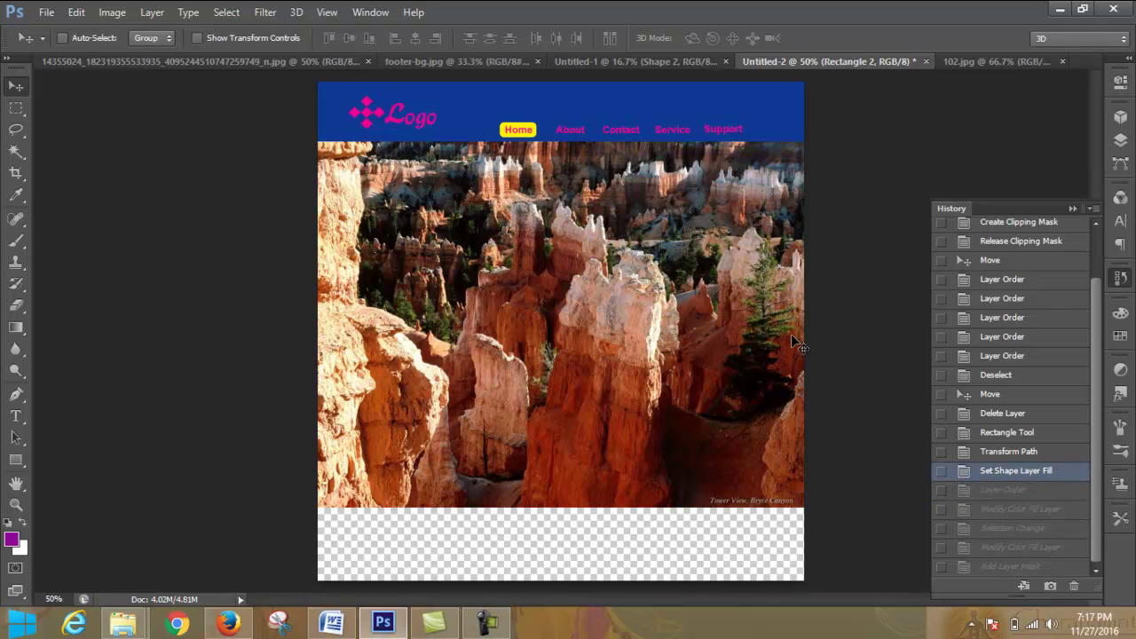
{"action": "left_click", "coordinate": [1034, 453]}
Step: Stretch Rectangle 2's right side to the page edge, making it about 1170 px wide
{"action": "key", "text": "ctrl+t"}
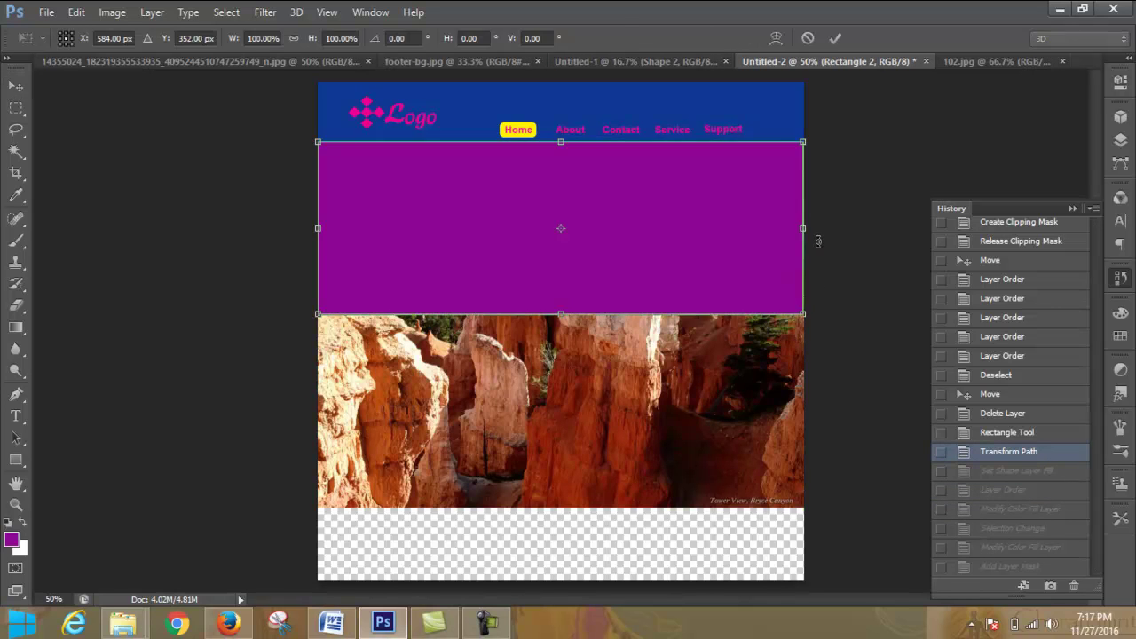
{"action": "left_click_drag", "start_coordinate": [804, 228], "coordinate": [804, 228]}
{"action": "left_click", "coordinate": [834, 38]}
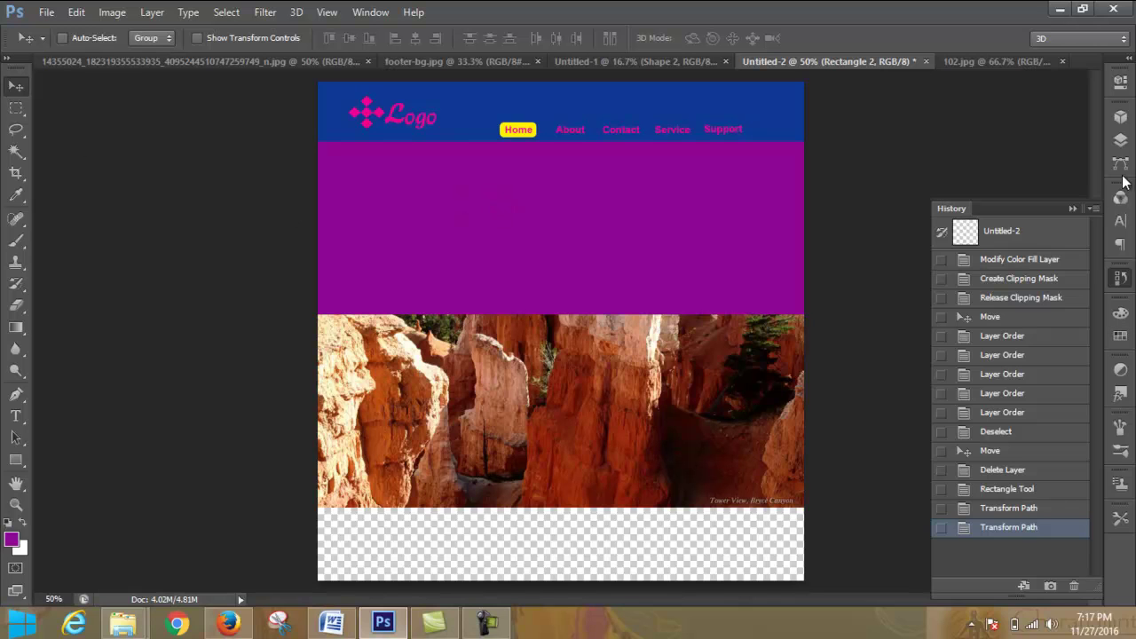
Step: Set Rectangle 2's fill to none and move the Layer 1 photo above it in the layer order
{"action": "left_click", "coordinate": [1120, 139]}
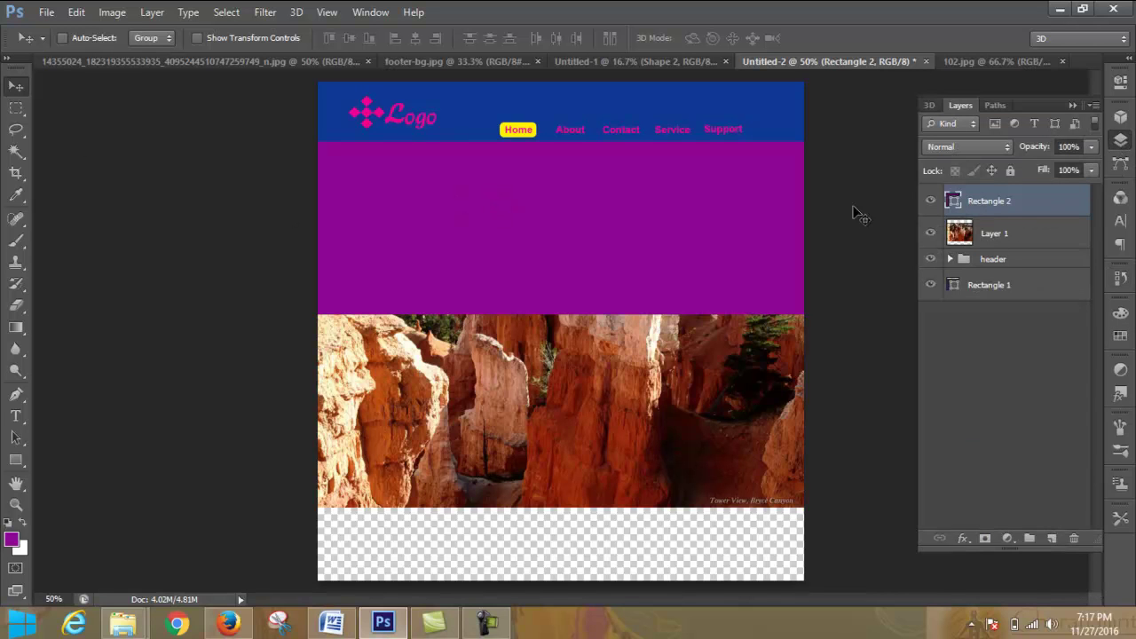
{"action": "left_click", "coordinate": [16, 459]}
{"action": "left_click", "coordinate": [153, 38]}
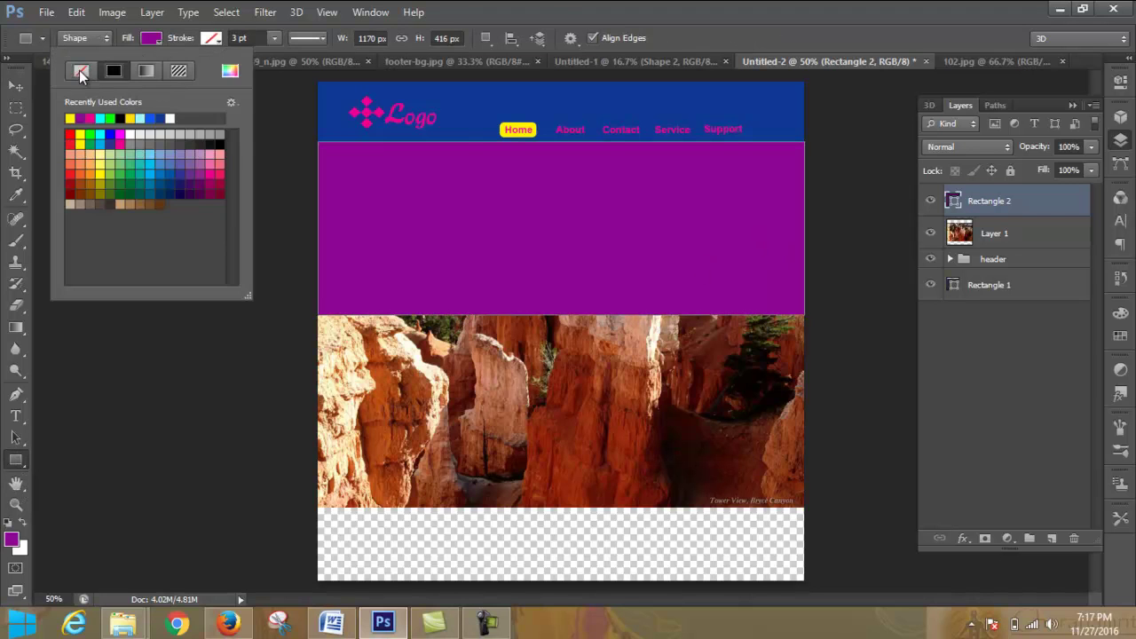
{"action": "left_click", "coordinate": [82, 71]}
{"action": "left_click", "coordinate": [157, 37]}
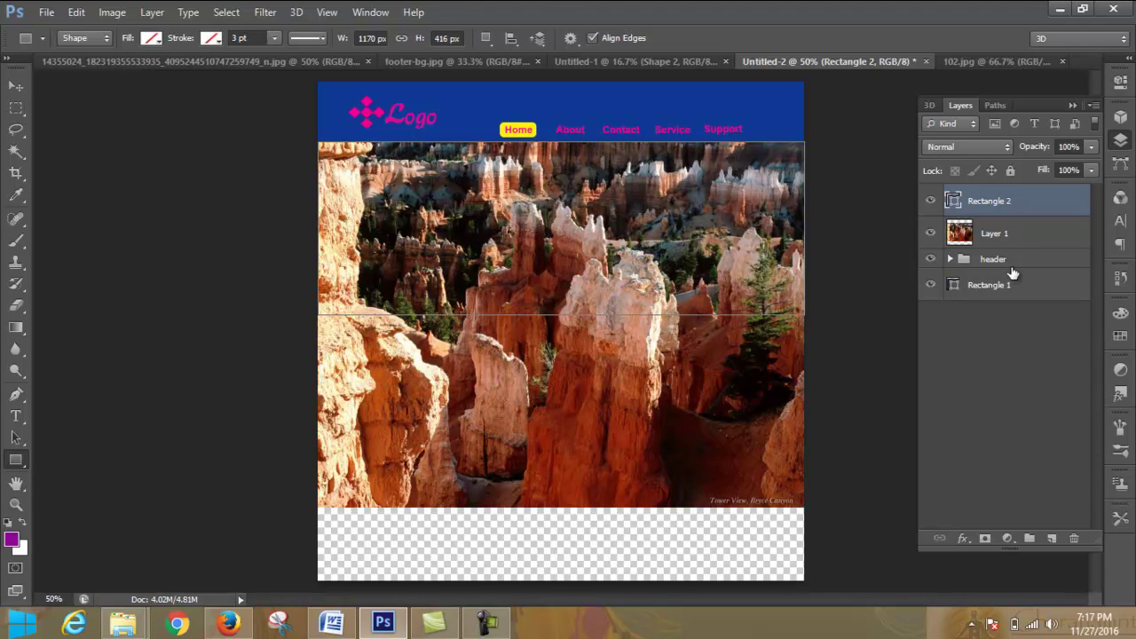
{"action": "left_click_drag", "start_coordinate": [1000, 239], "coordinate": [991, 200]}
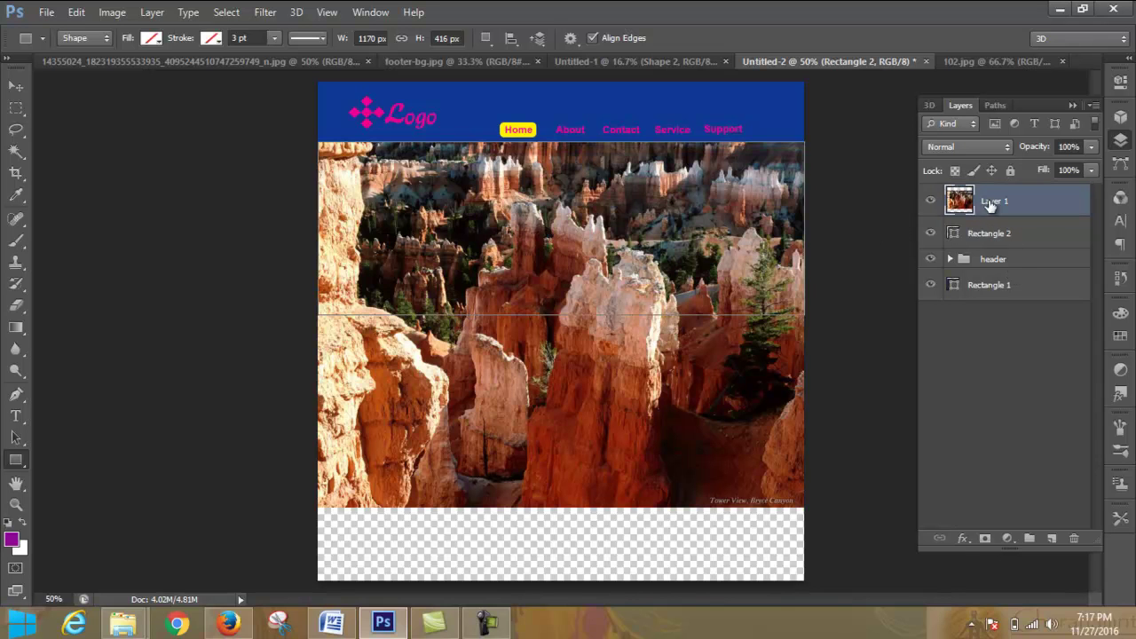
Step: Select Rectangle 2's outline and mask the Layer 1 photo to that selection
{"action": "double_click", "coordinate": [954, 233]}
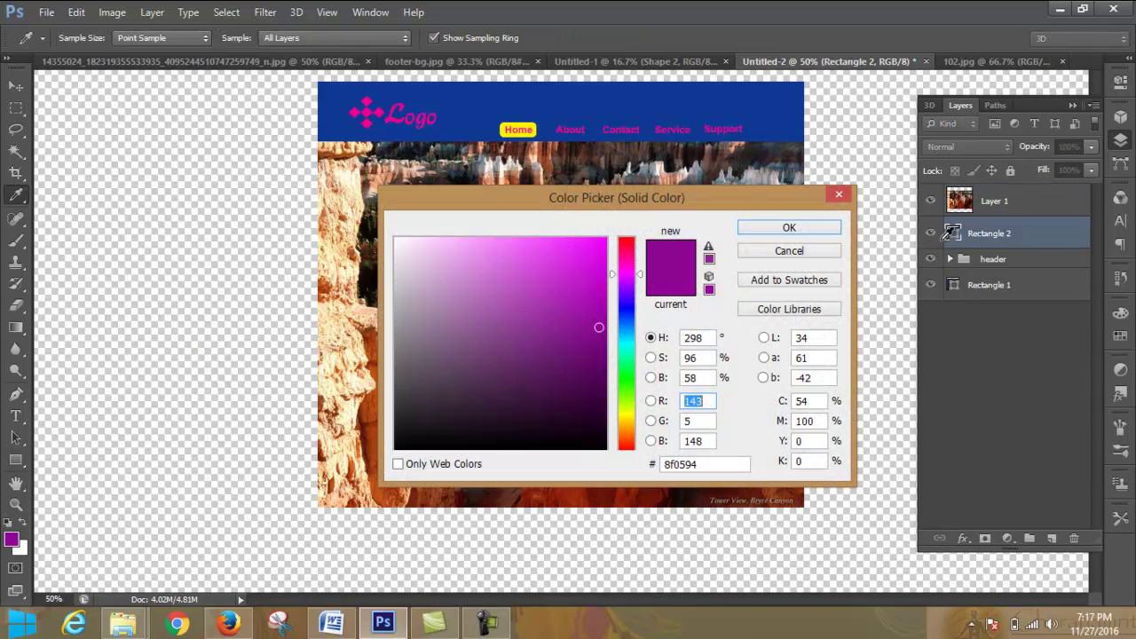
{"action": "left_click", "coordinate": [829, 227]}
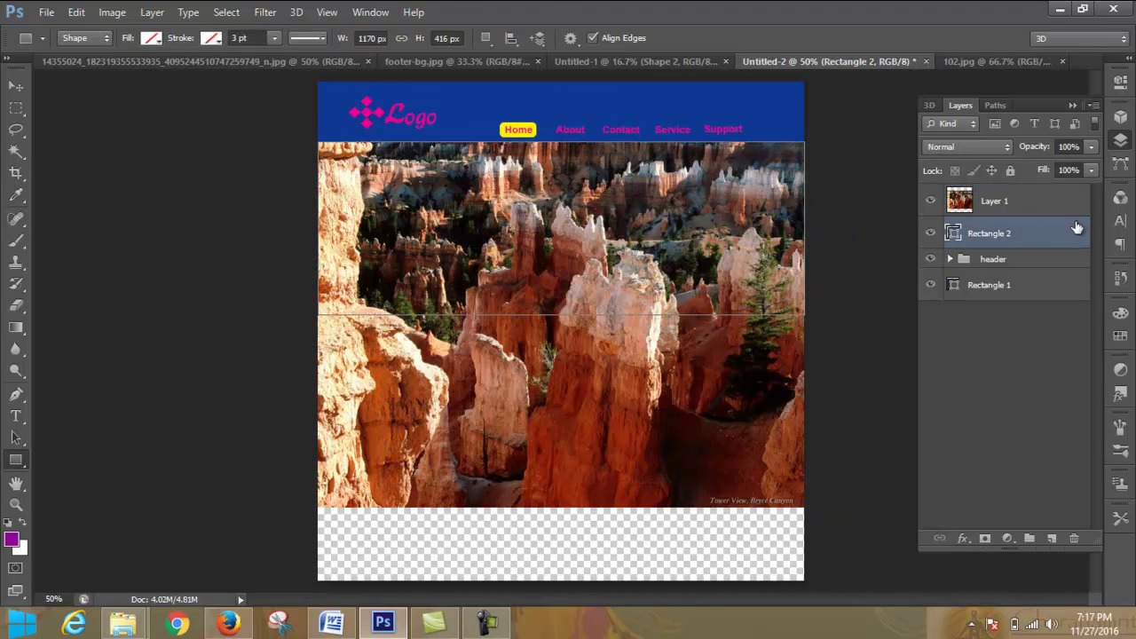
{"action": "double_click", "coordinate": [955, 233]}
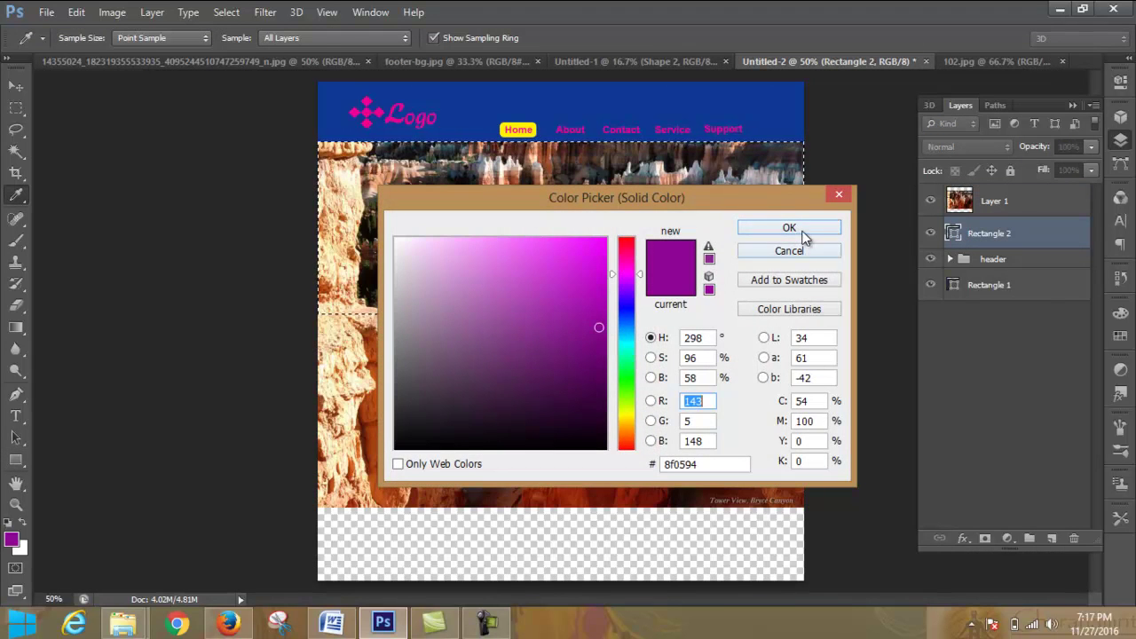
{"action": "left_click", "coordinate": [756, 228]}
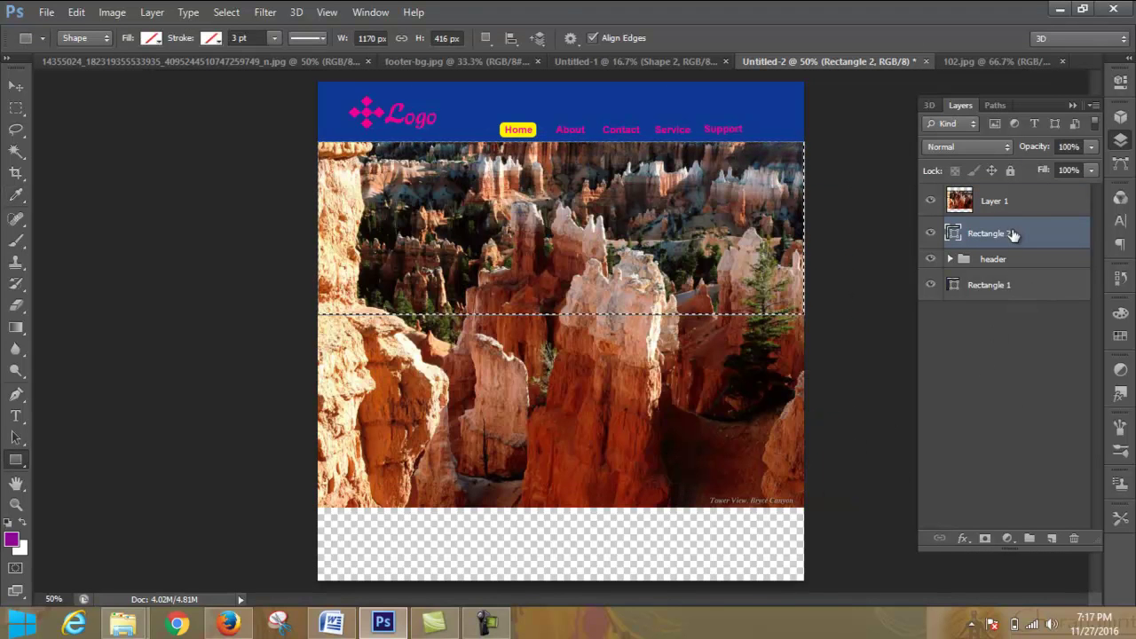
{"action": "left_click", "coordinate": [1018, 204]}
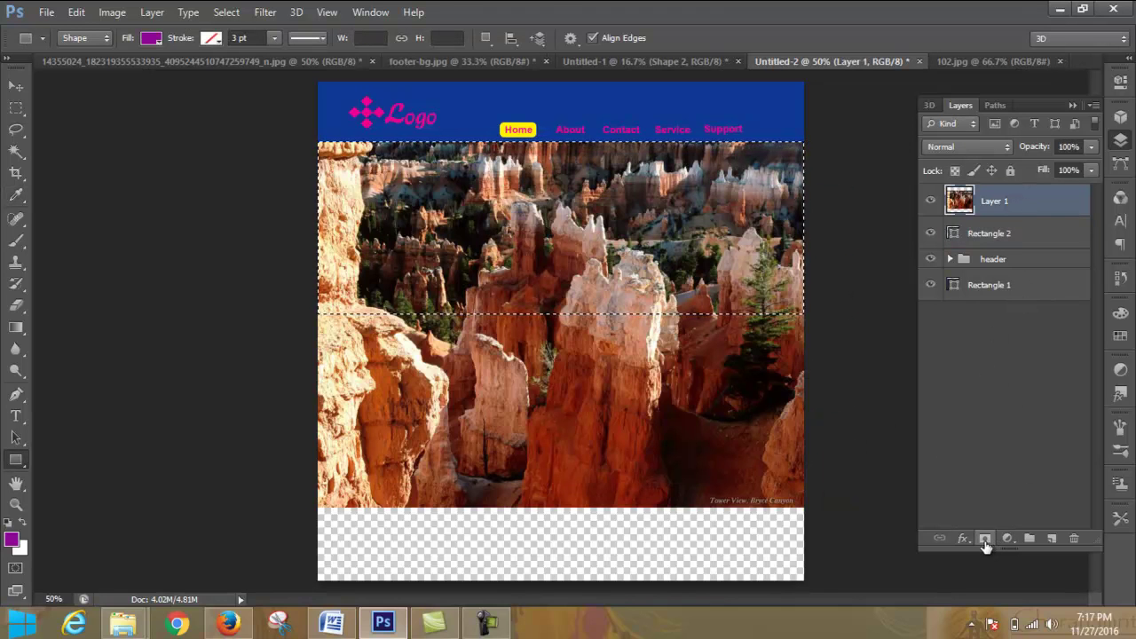
{"action": "left_click", "coordinate": [984, 538]}
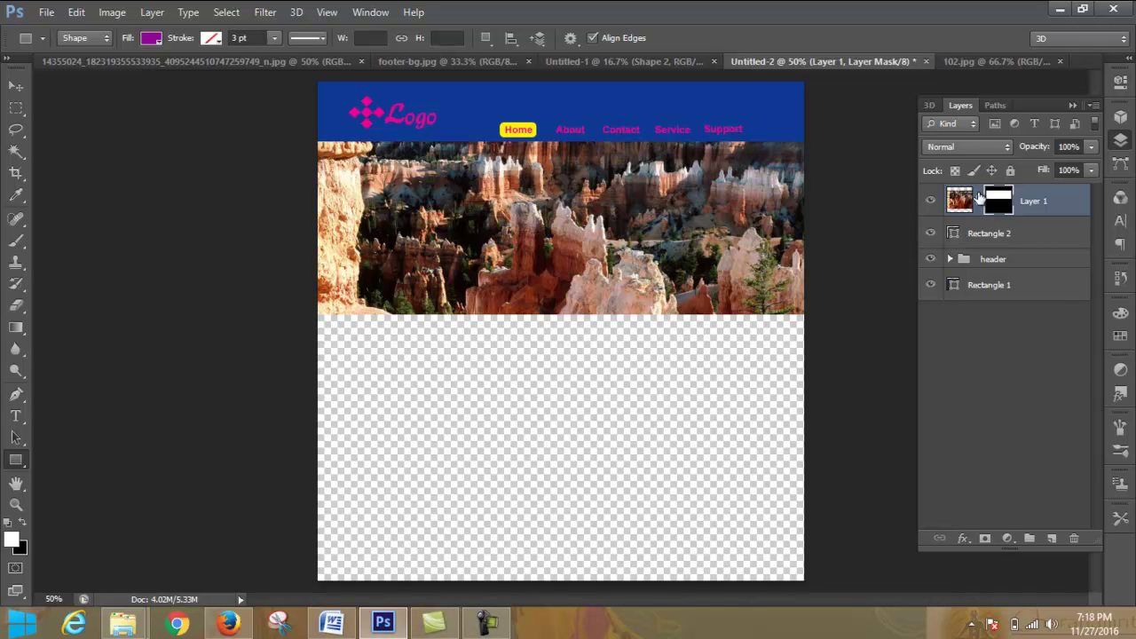
Step: Disable Layer 1's layer mask to view the whole photo and enable the mask again
{"action": "right_click", "coordinate": [995, 217]}
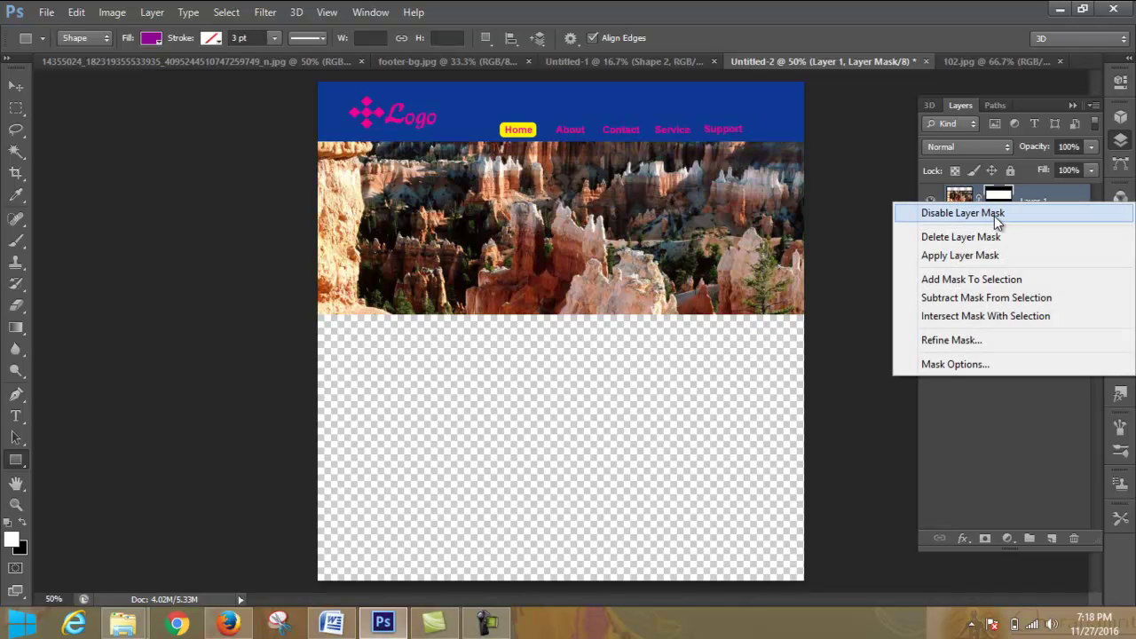
{"action": "left_click", "coordinate": [995, 214]}
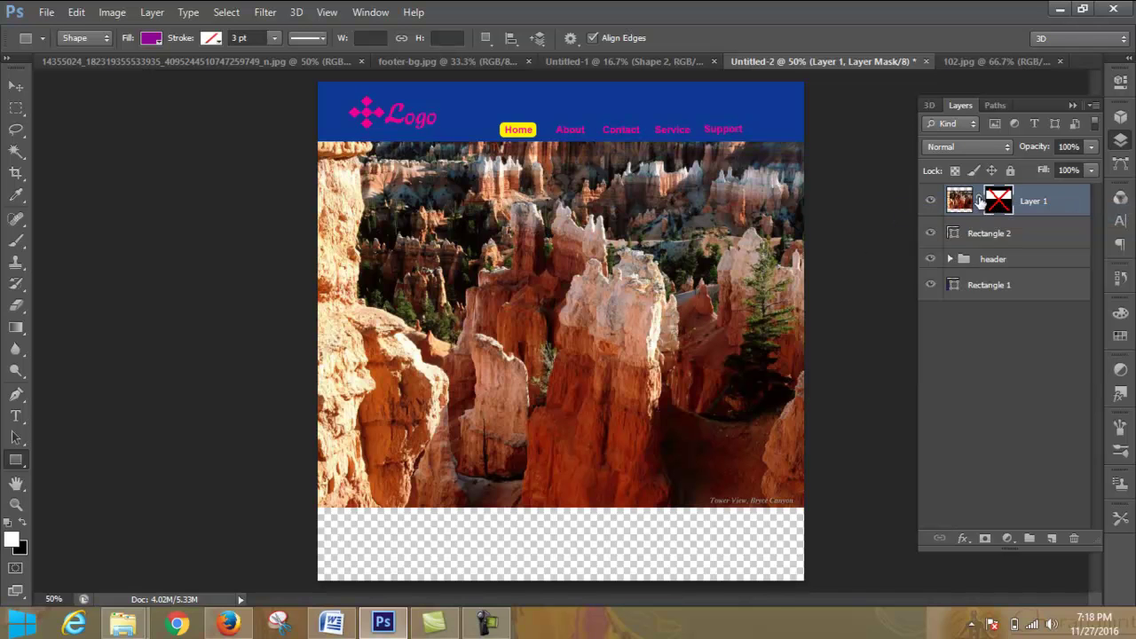
{"action": "right_click", "coordinate": [980, 200]}
{"action": "left_click", "coordinate": [976, 206]}
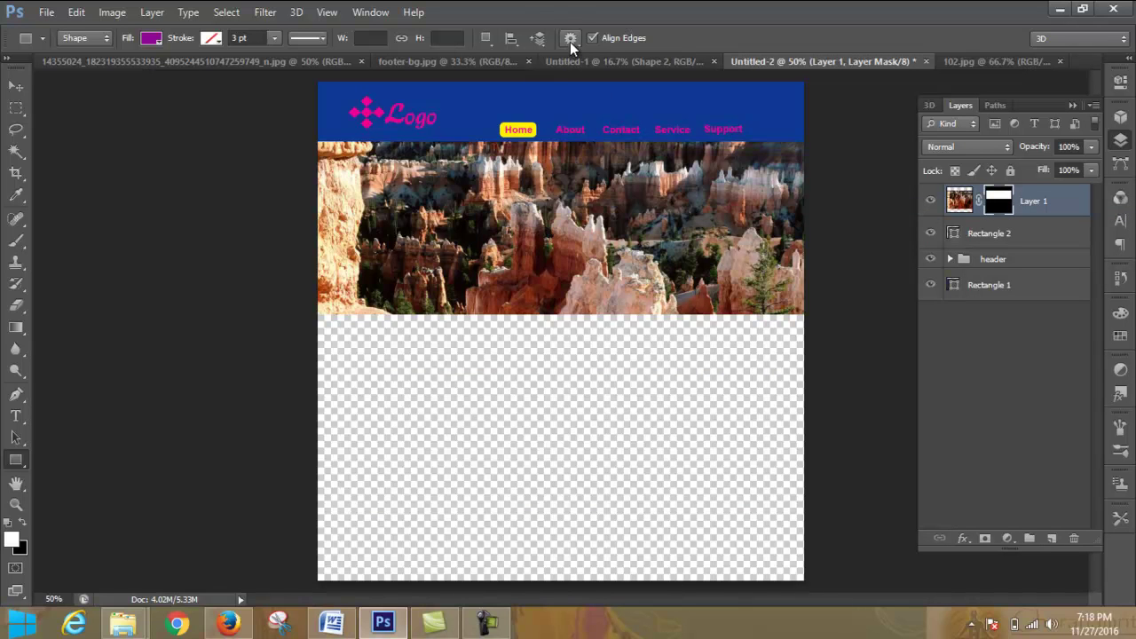
Step: Draw a custom circled right-arrow shape, about 70 by 70 px, near the right end of the photo banner
{"action": "right_click", "coordinate": [23, 460]}
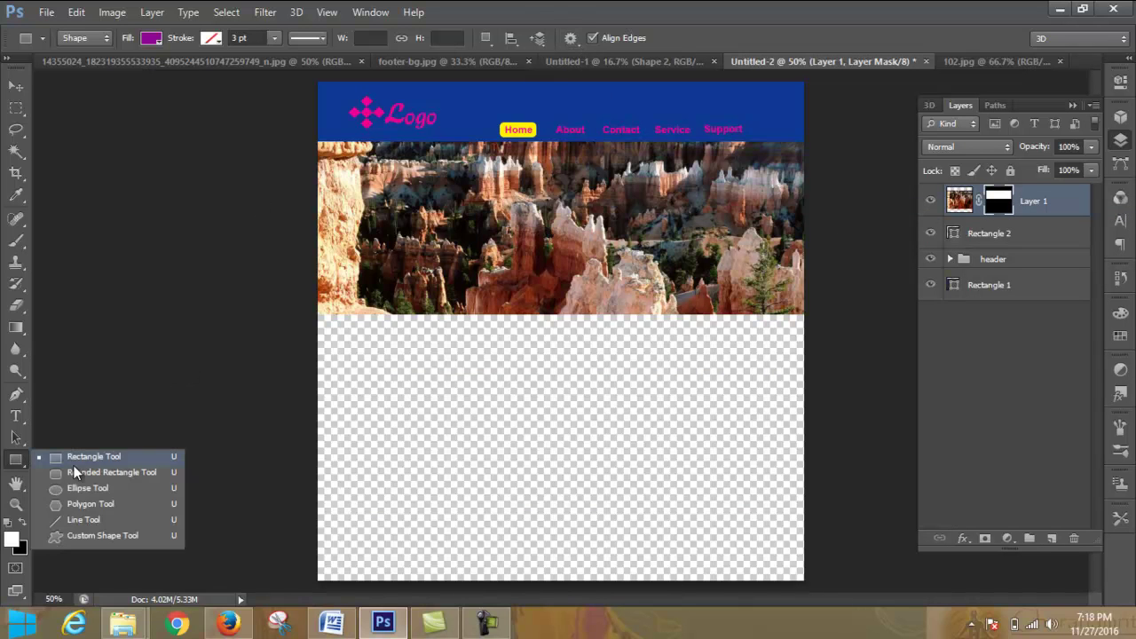
{"action": "left_click", "coordinate": [106, 535]}
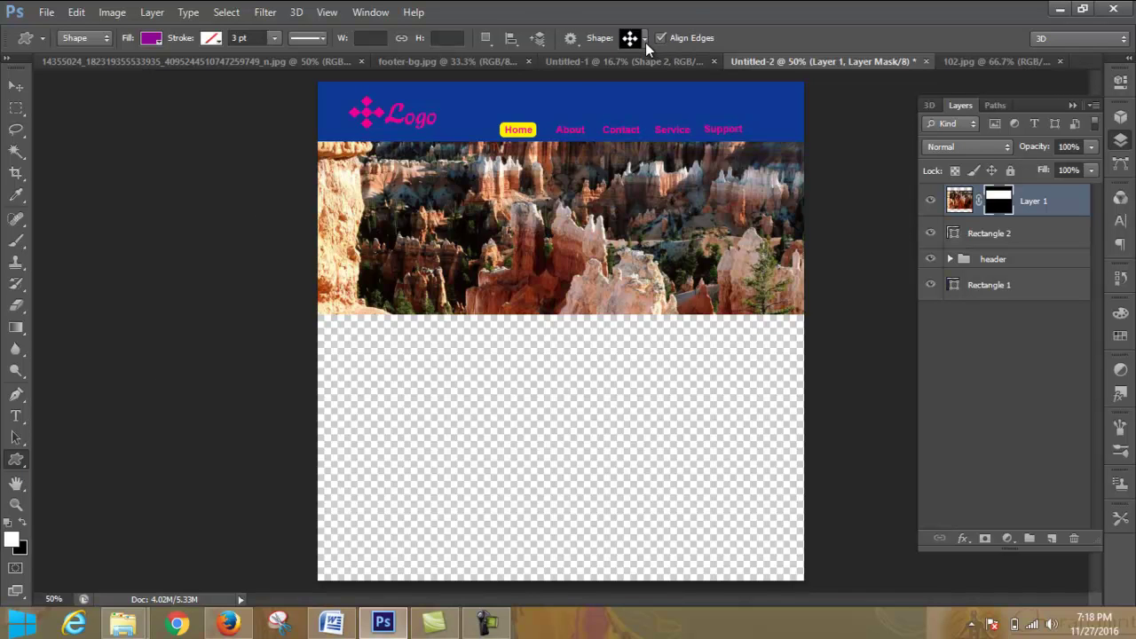
{"action": "left_click", "coordinate": [645, 39]}
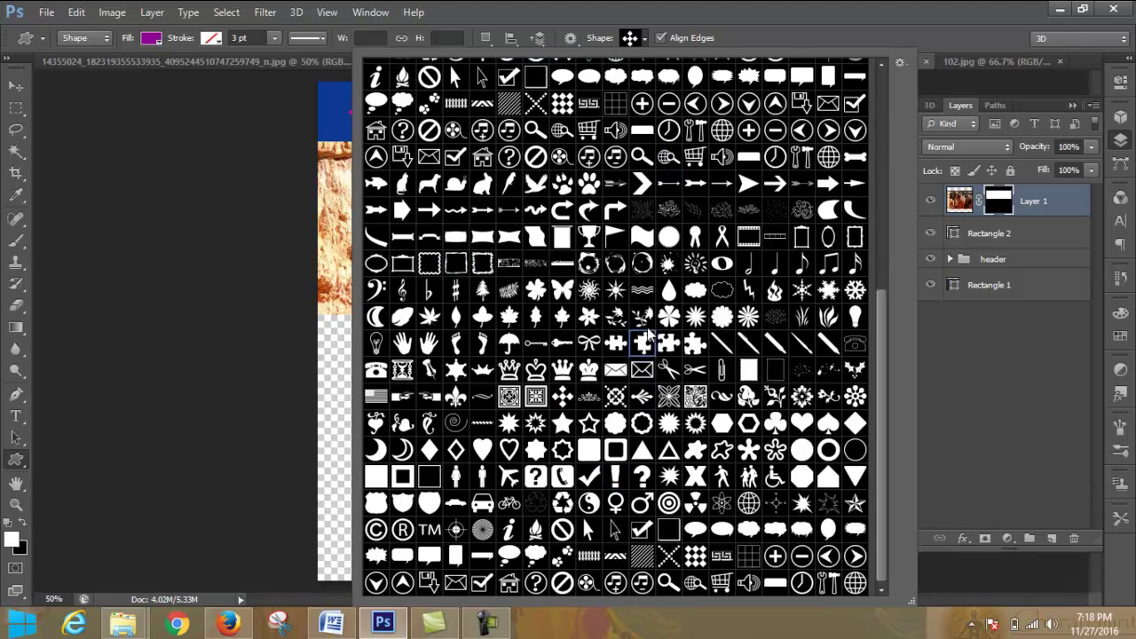
{"action": "double_click", "coordinate": [642, 211]}
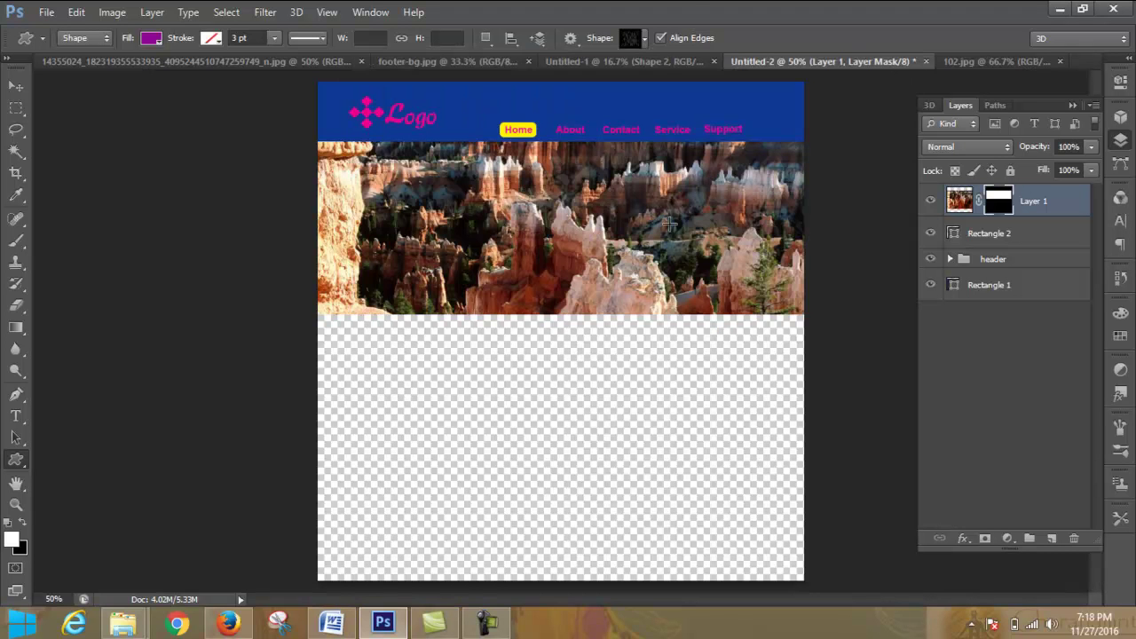
{"action": "left_click", "coordinate": [644, 39]}
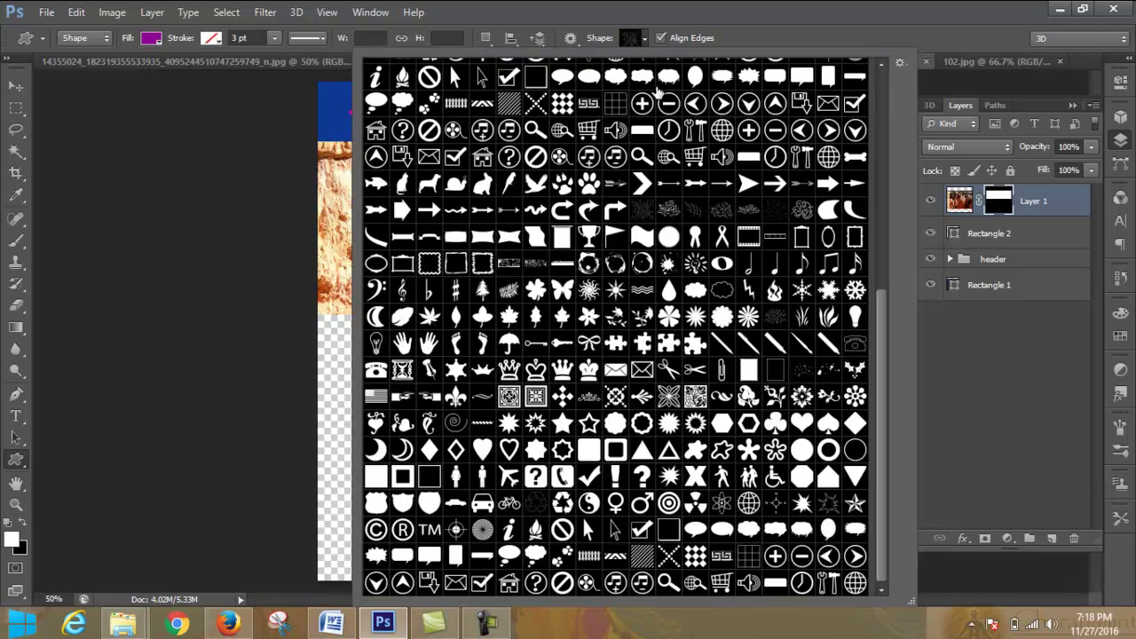
{"action": "left_click", "coordinate": [721, 104]}
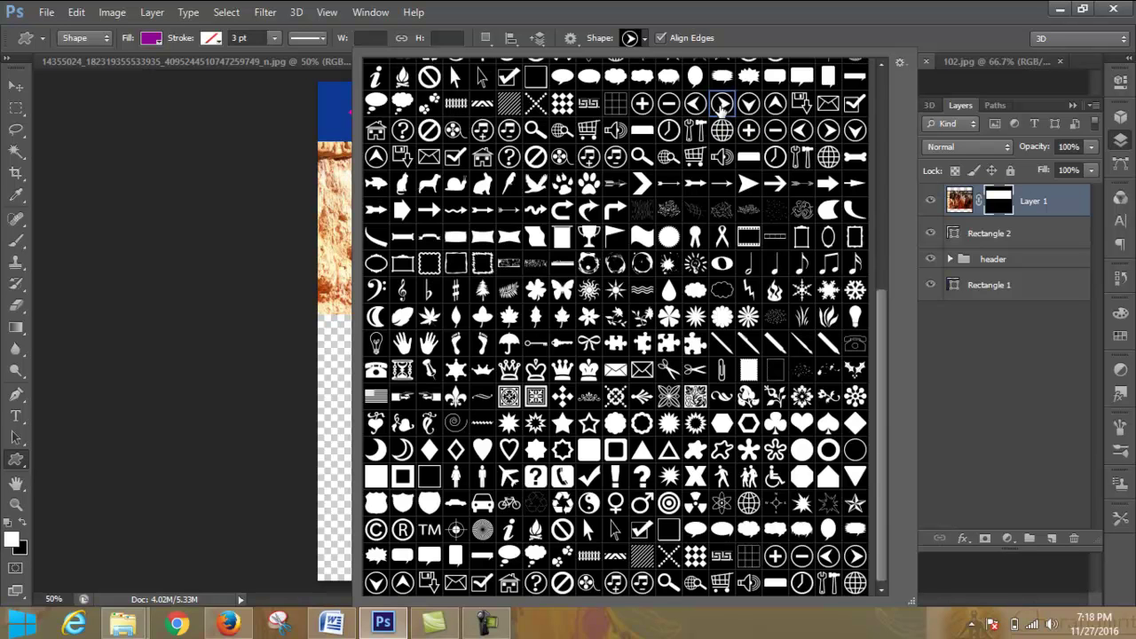
{"action": "left_click", "coordinate": [649, 40]}
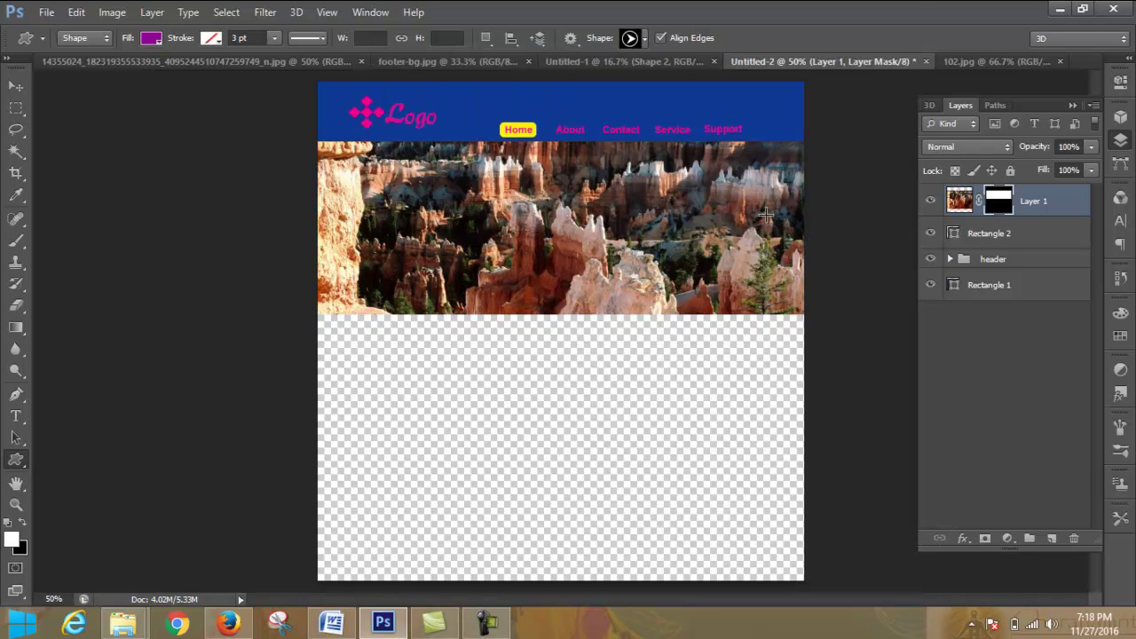
{"action": "left_click_drag", "start_coordinate": [748, 214], "coordinate": [773, 240]}
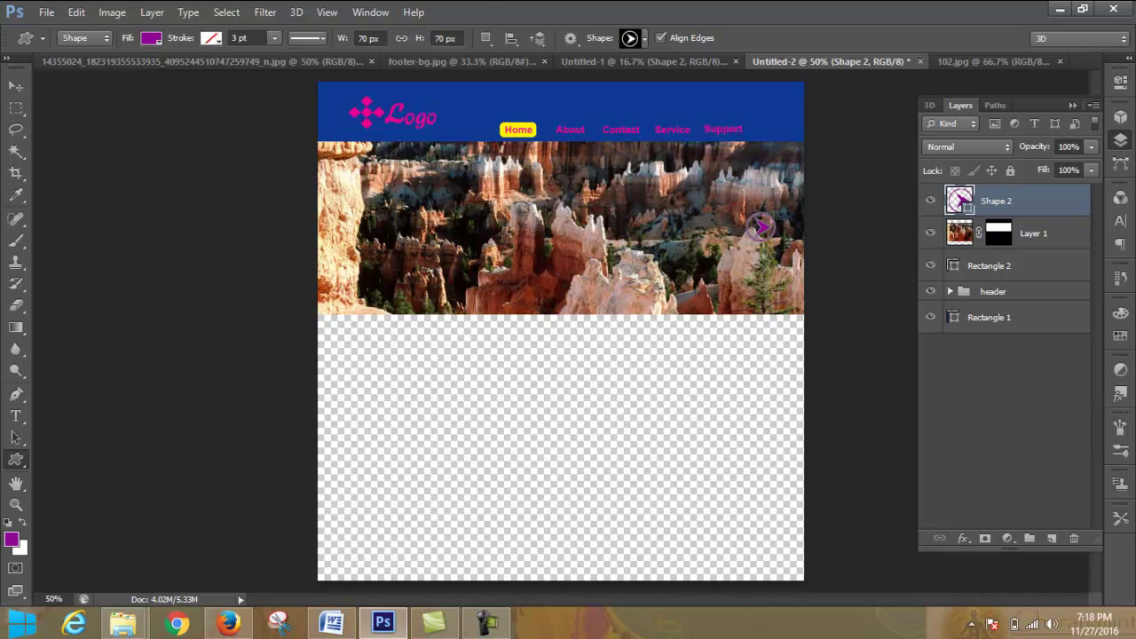
Step: Set the fill of the circled right-arrow shape to white
{"action": "left_click", "coordinate": [12, 540]}
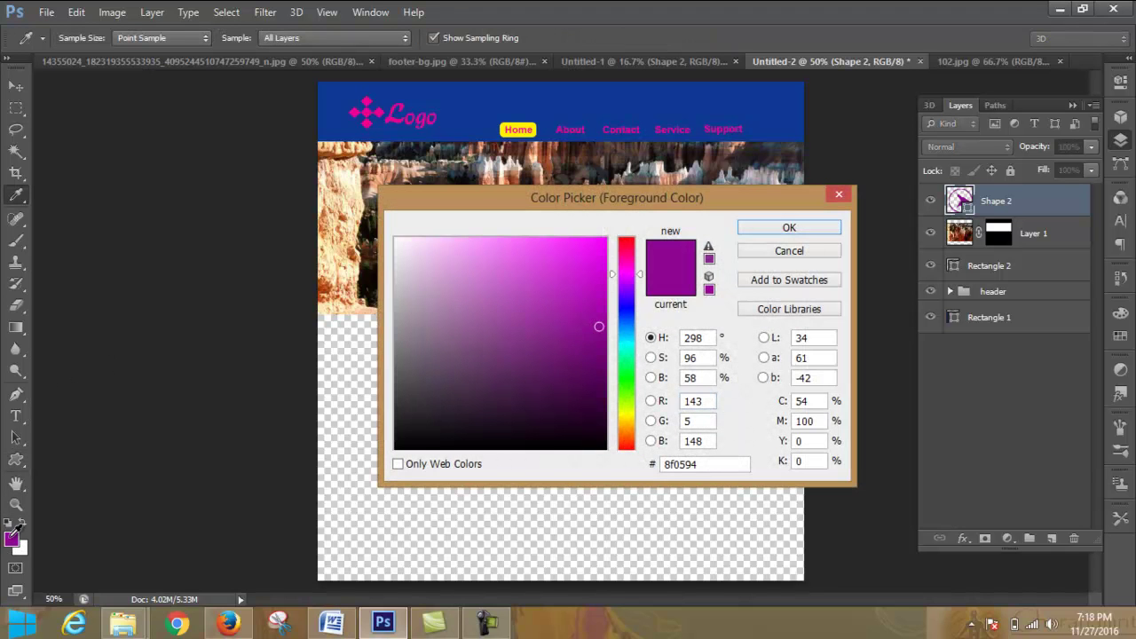
{"action": "left_click", "coordinate": [793, 247]}
{"action": "left_click", "coordinate": [151, 38]}
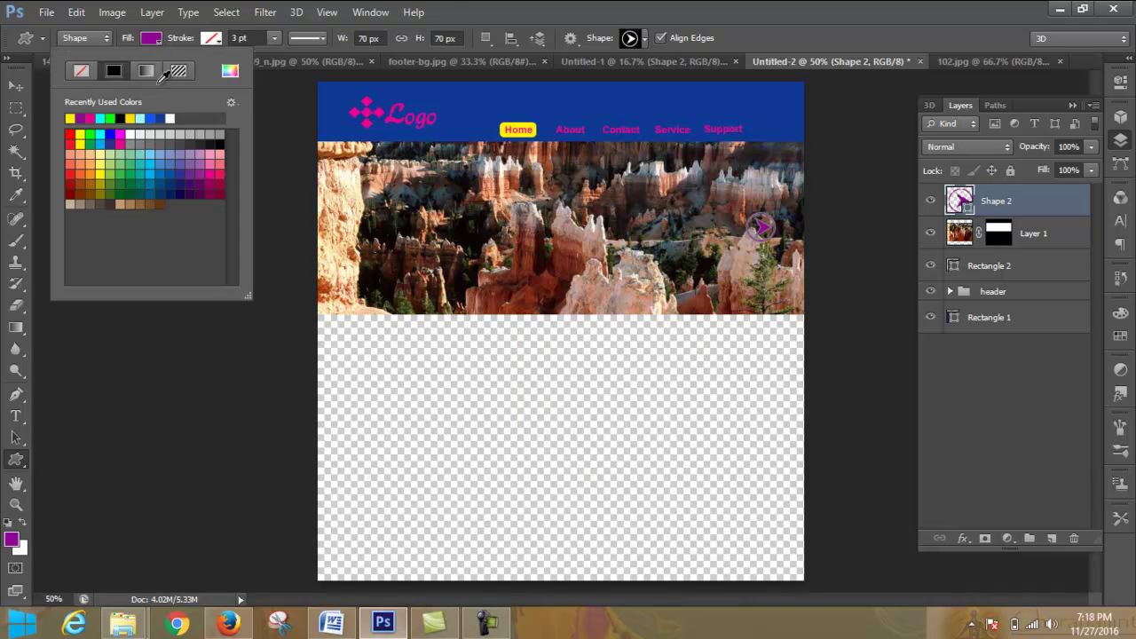
{"action": "left_click", "coordinate": [130, 134]}
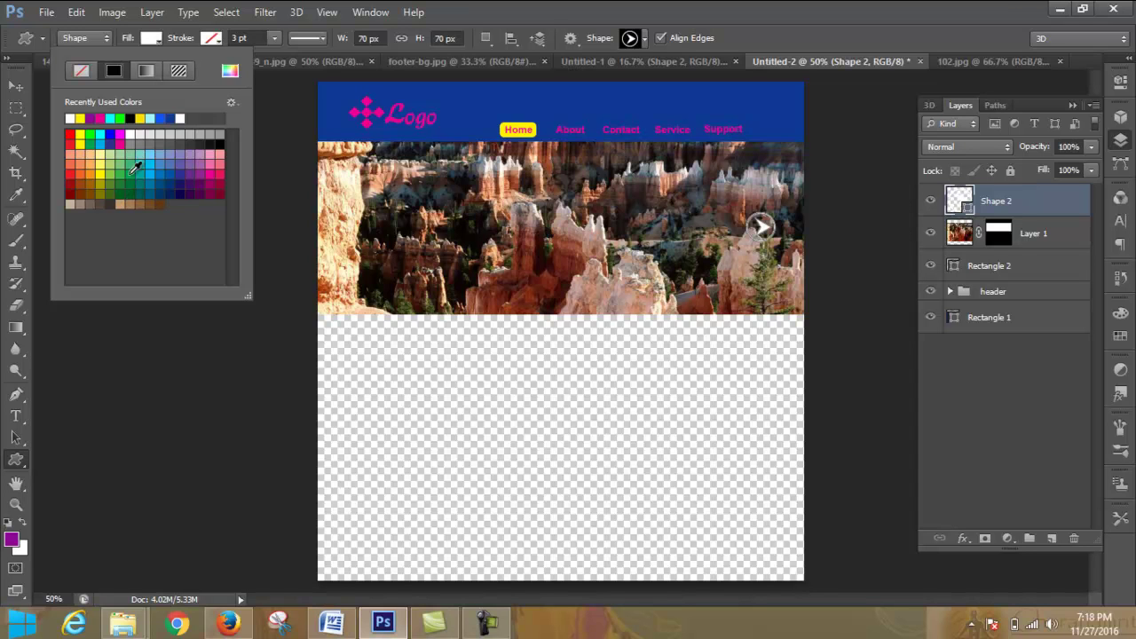
{"action": "left_click", "coordinate": [115, 118]}
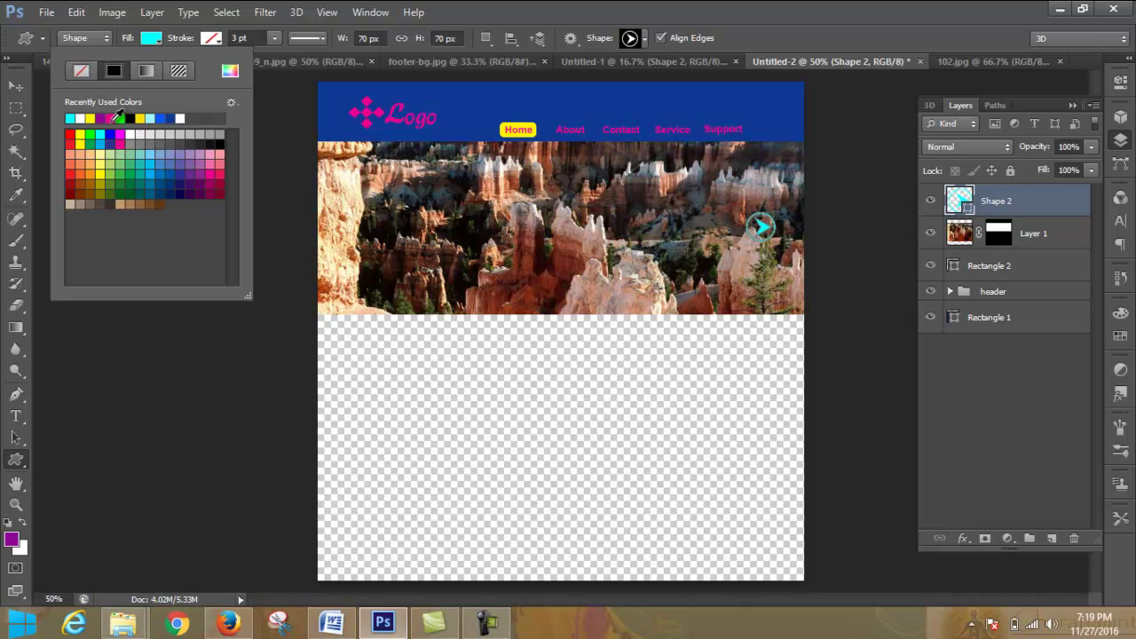
{"action": "left_click", "coordinate": [131, 134]}
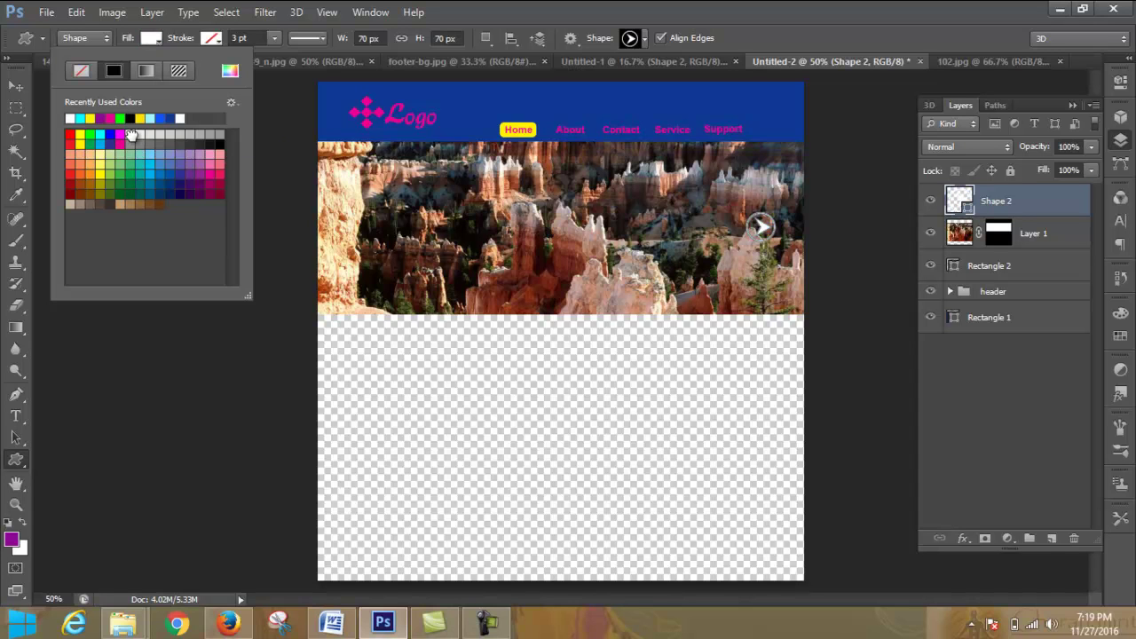
{"action": "left_click", "coordinate": [157, 40]}
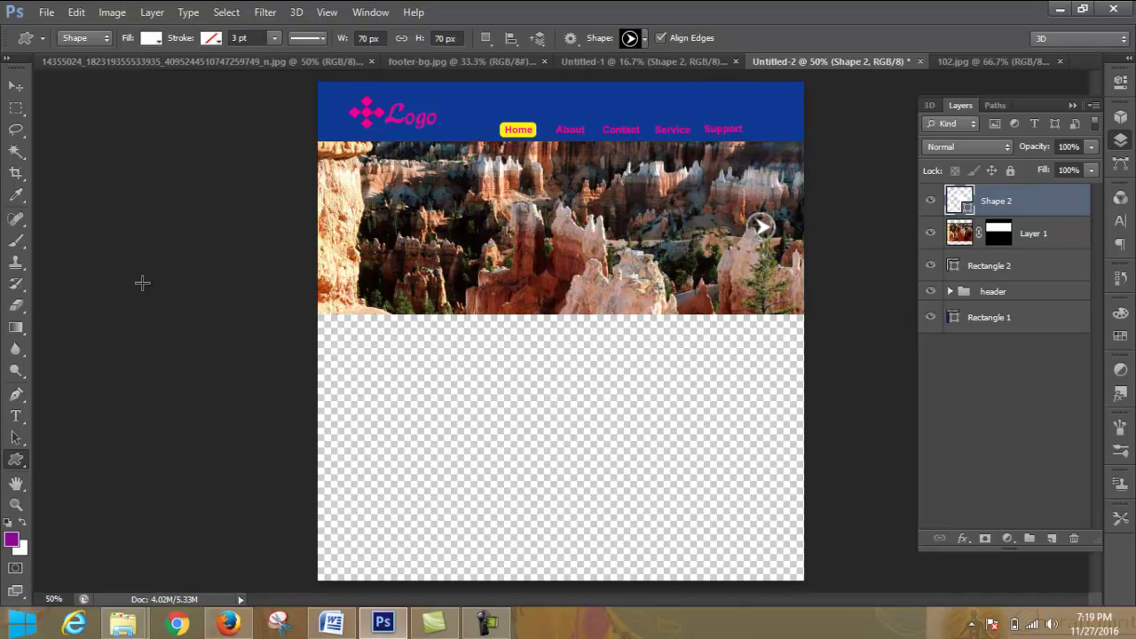
Step: Try to draw a circled left-arrow shape near the banner's left end, and undo it
{"action": "left_click", "coordinate": [16, 89]}
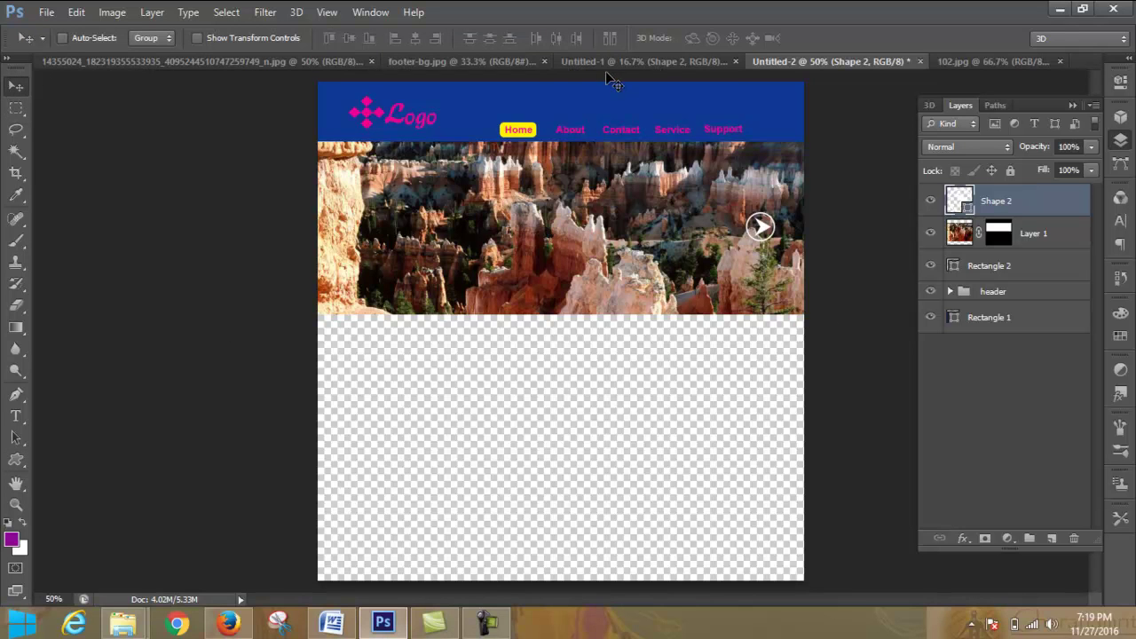
{"action": "left_click", "coordinate": [18, 461]}
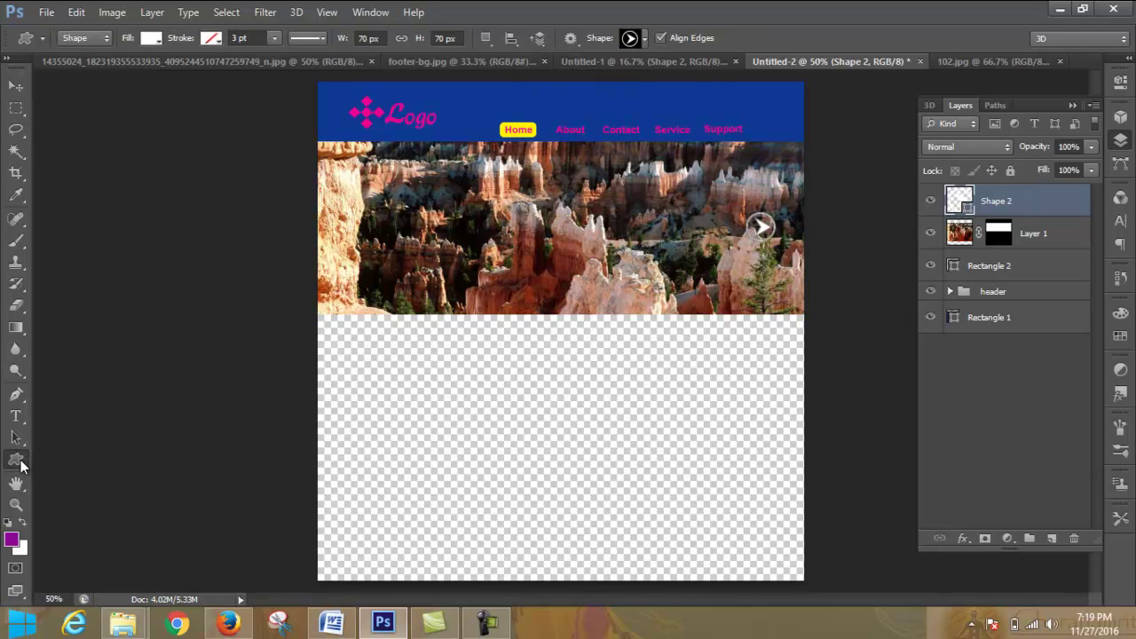
{"action": "left_click", "coordinate": [643, 40]}
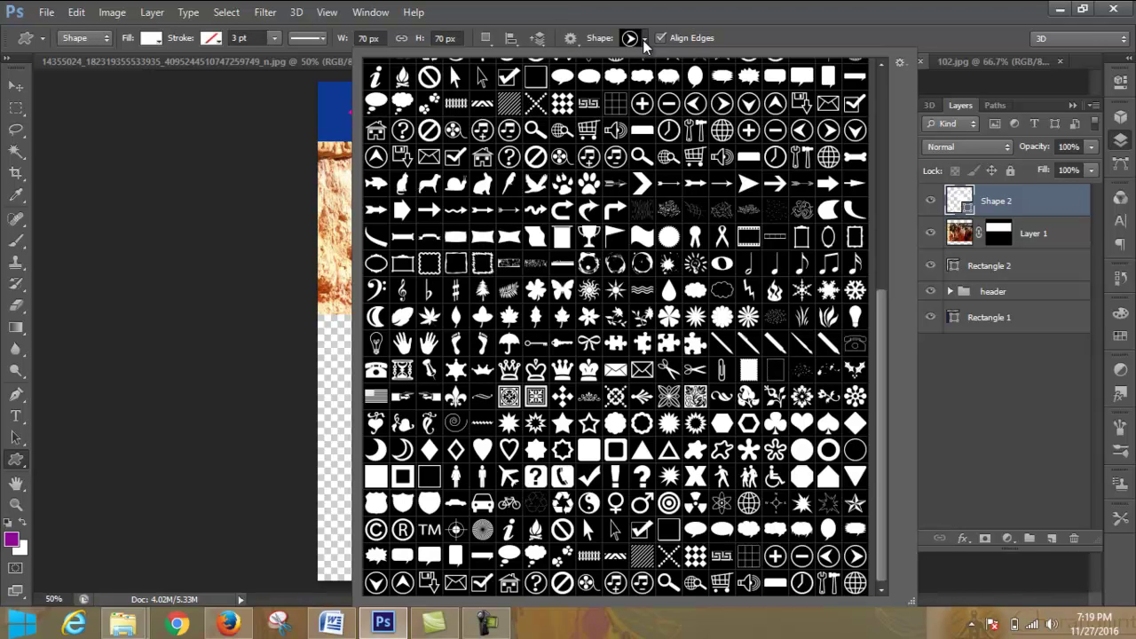
{"action": "left_click", "coordinate": [696, 104]}
{"action": "left_click", "coordinate": [645, 40]}
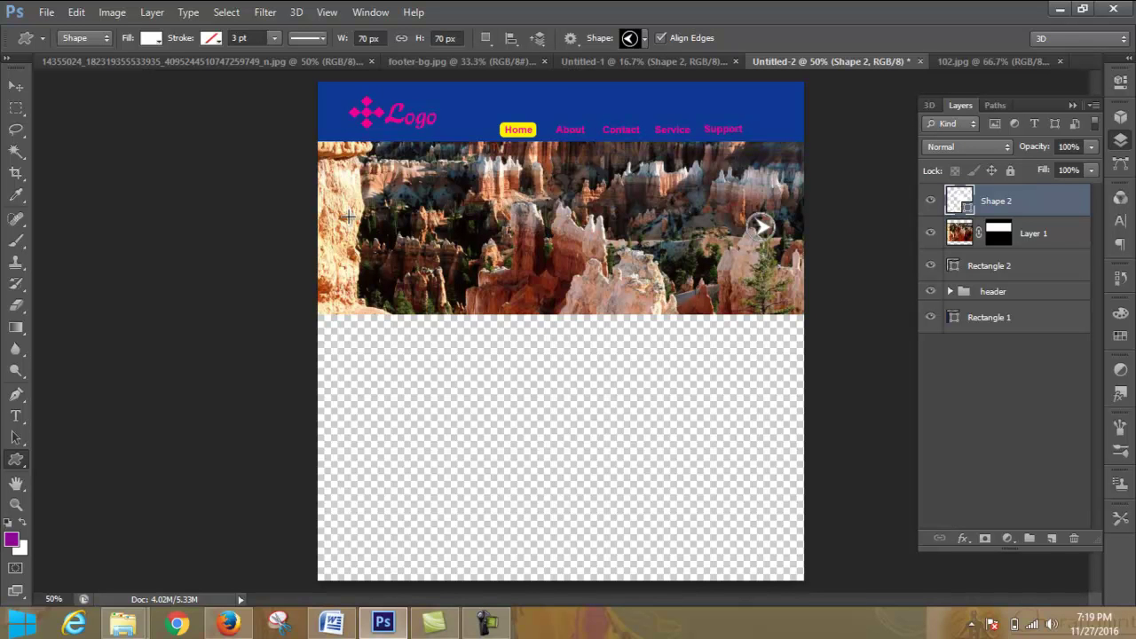
{"action": "left_click_drag", "start_coordinate": [348, 215], "coordinate": [385, 257]}
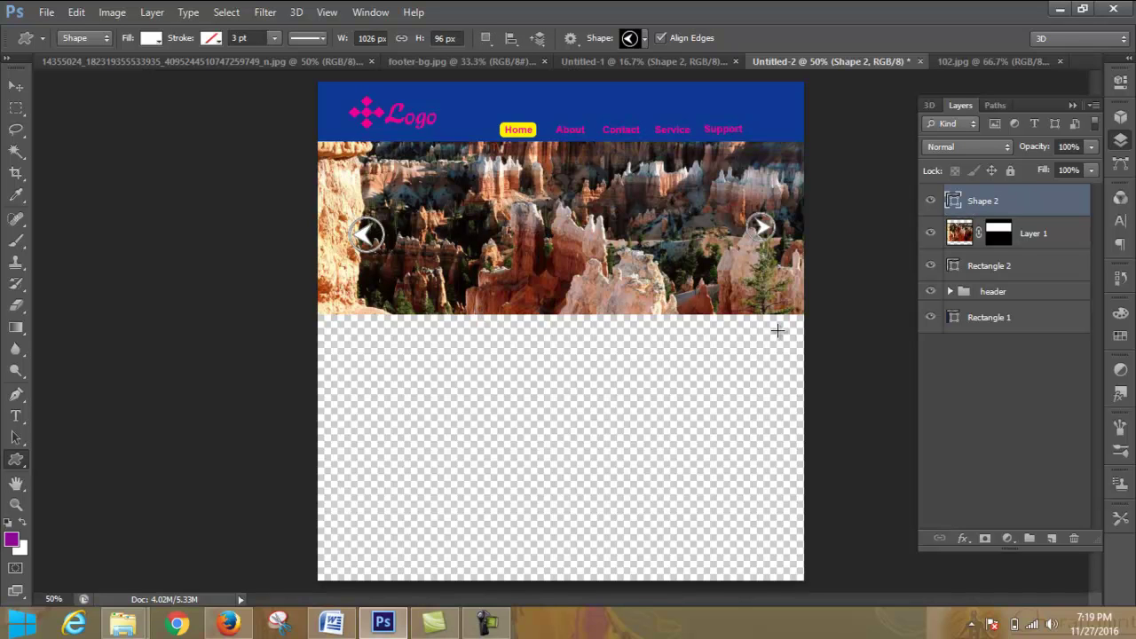
{"action": "key", "text": "ctrl+z"}
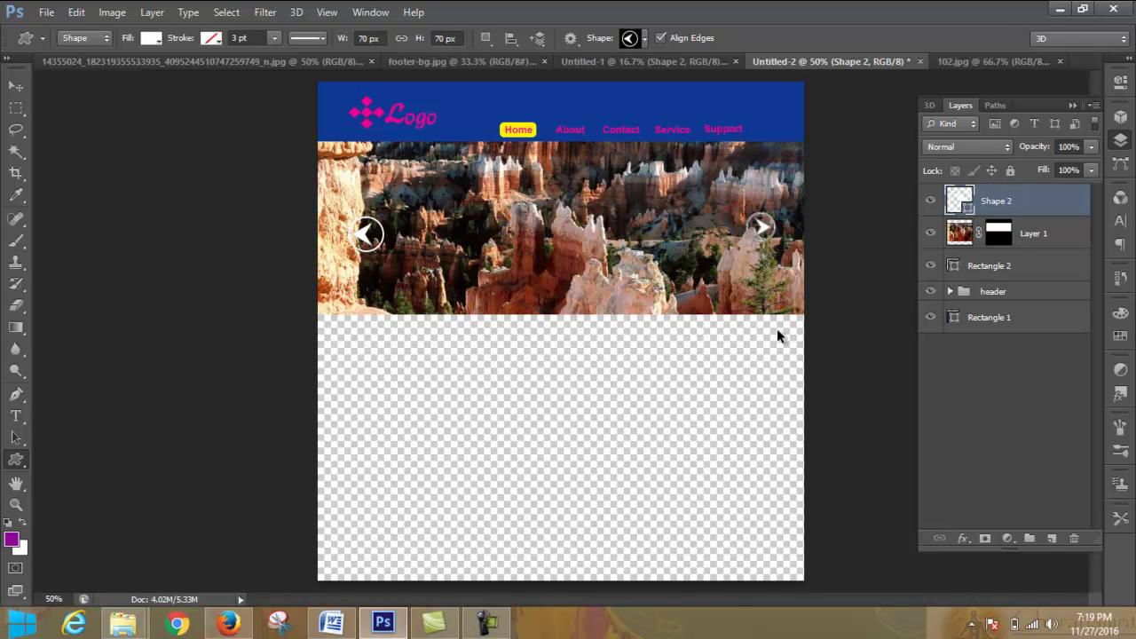
Step: Duplicate the white circled arrow and place the copy level with it near the banner's left end
{"action": "left_click", "coordinate": [18, 86]}
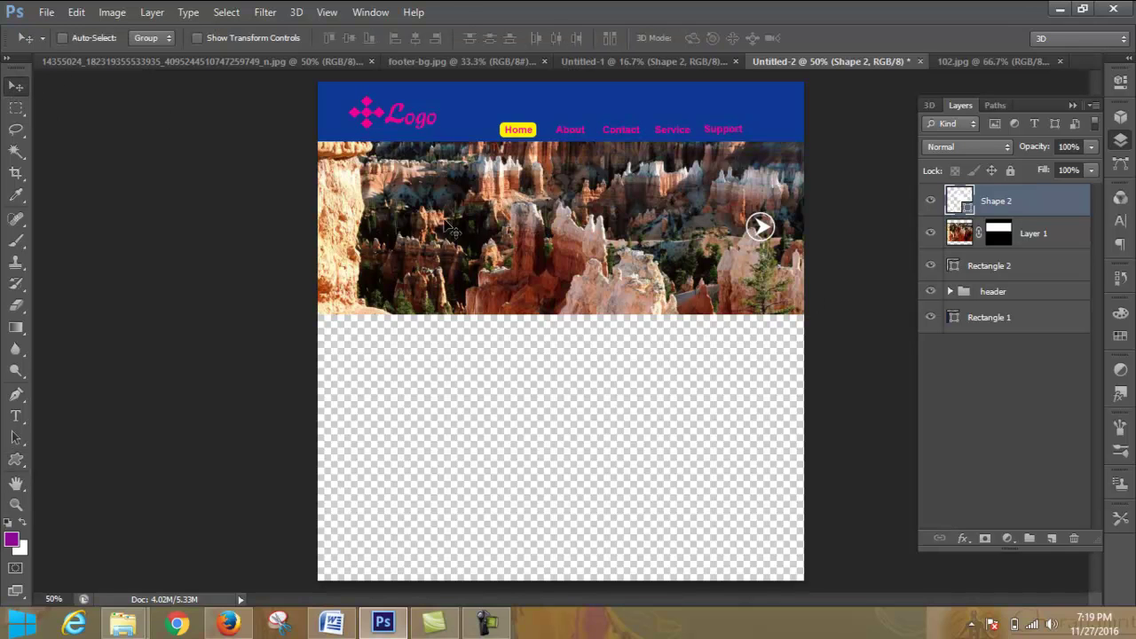
{"action": "left_click_drag", "start_coordinate": [759, 227], "coordinate": [351, 227]}
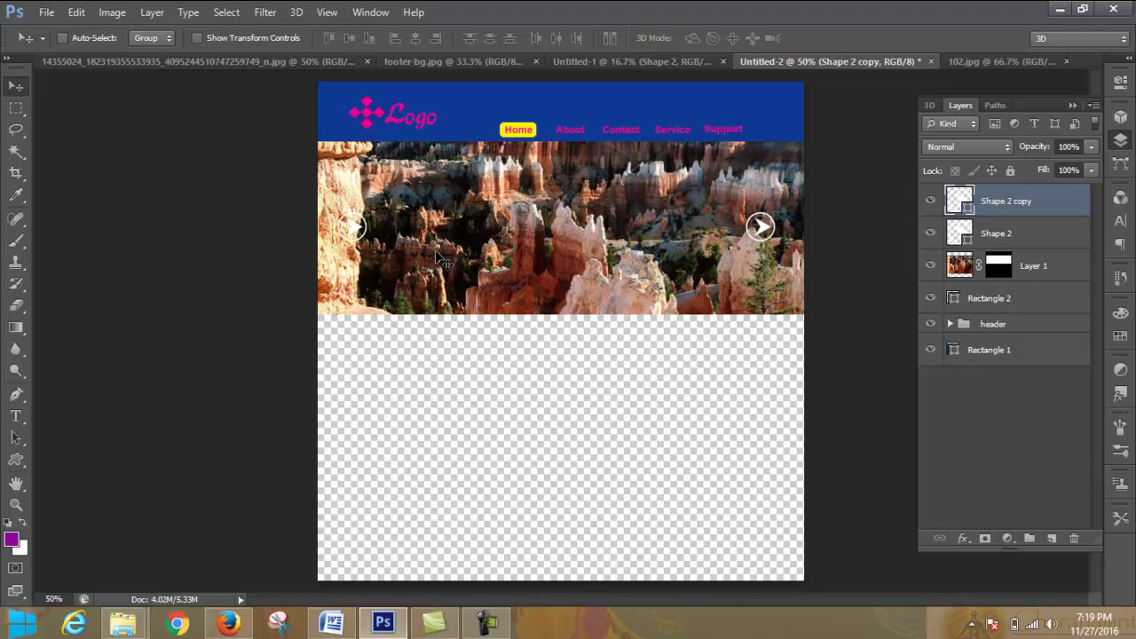
Step: Try flipping the canvas horizontally to reverse the copied arrow, and undo the flip
{"action": "left_click", "coordinate": [150, 13]}
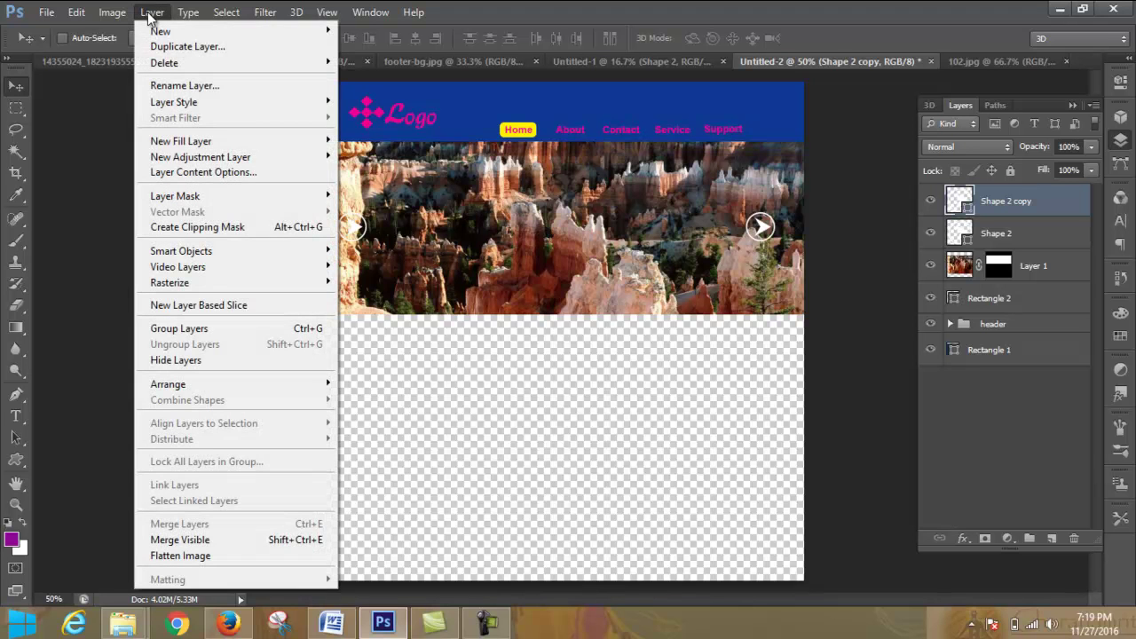
{"action": "left_click", "coordinate": [111, 12]}
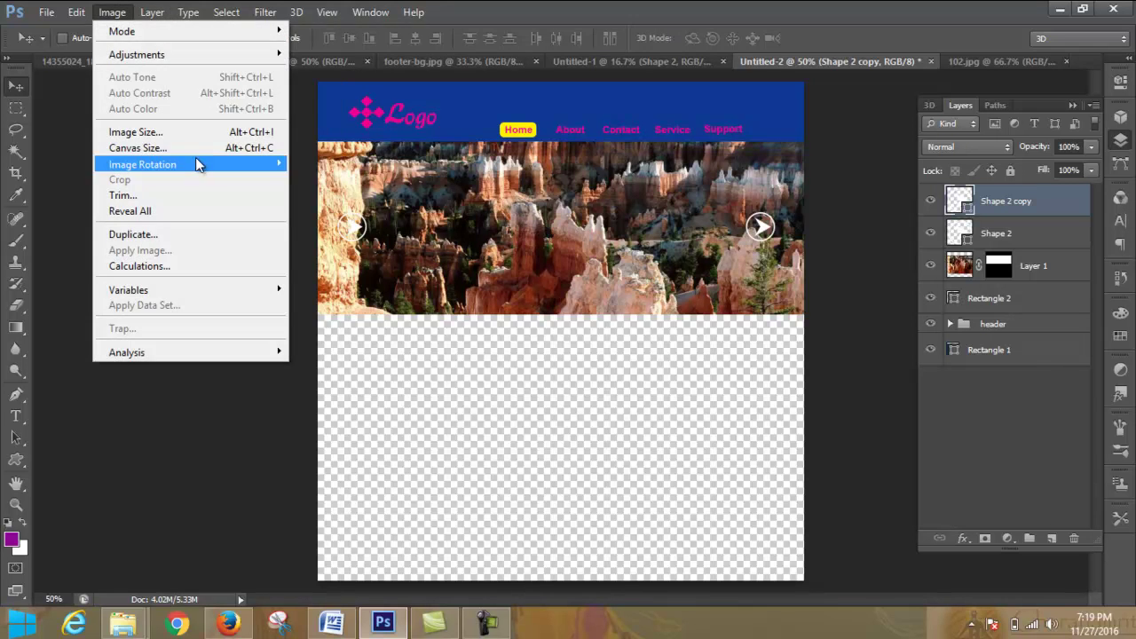
{"action": "mouse_move", "coordinate": [201, 165]}
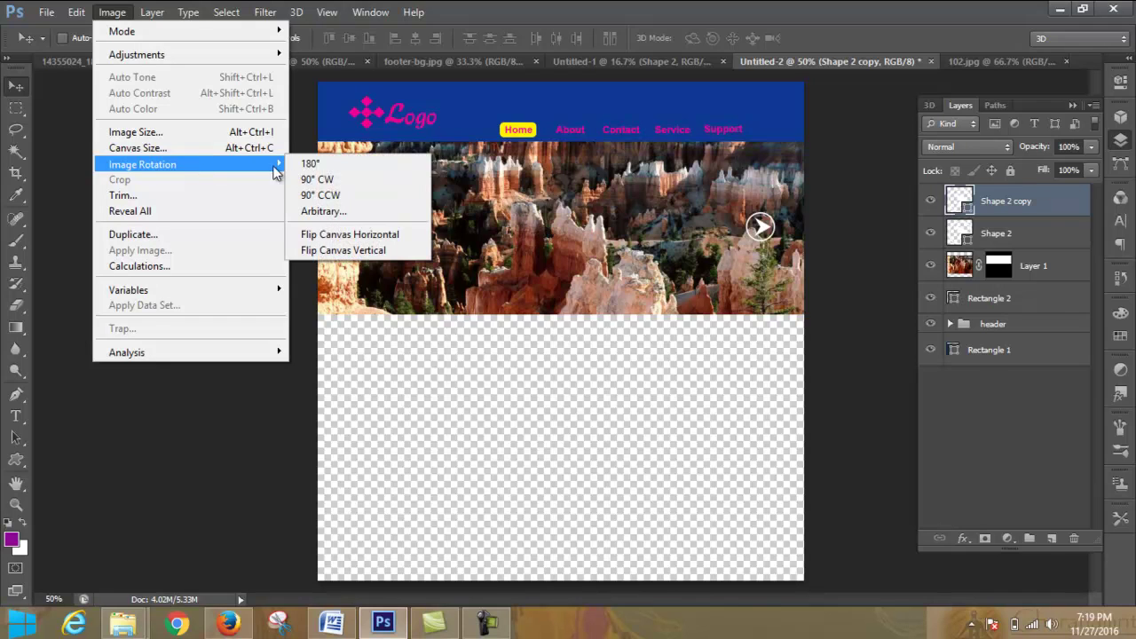
{"action": "left_click", "coordinate": [355, 236]}
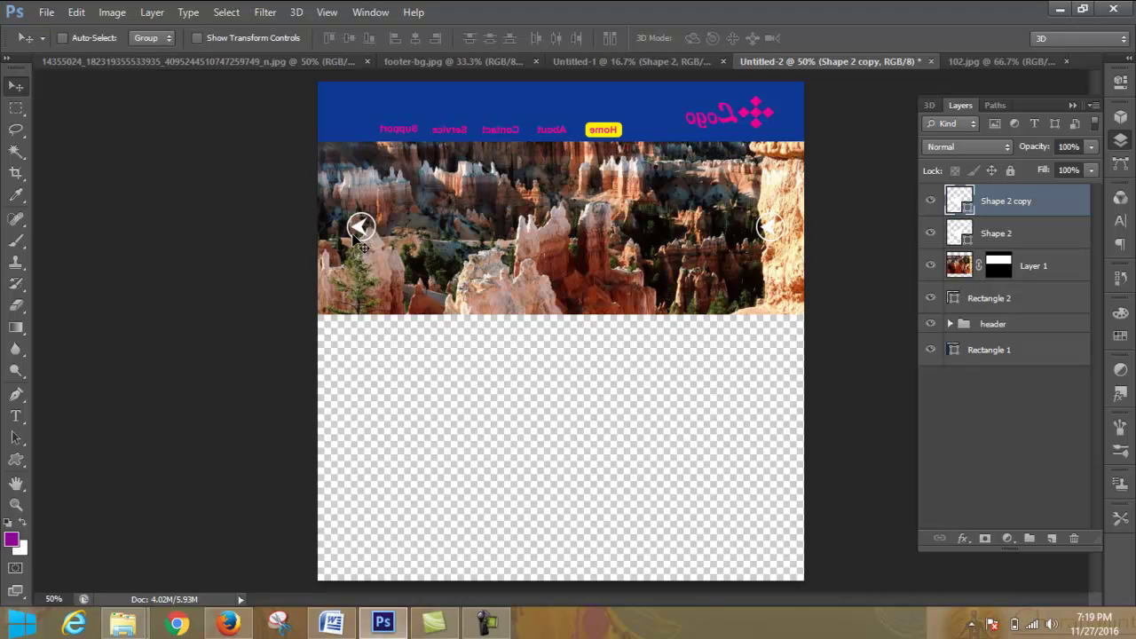
{"action": "key", "text": "ctrl+z"}
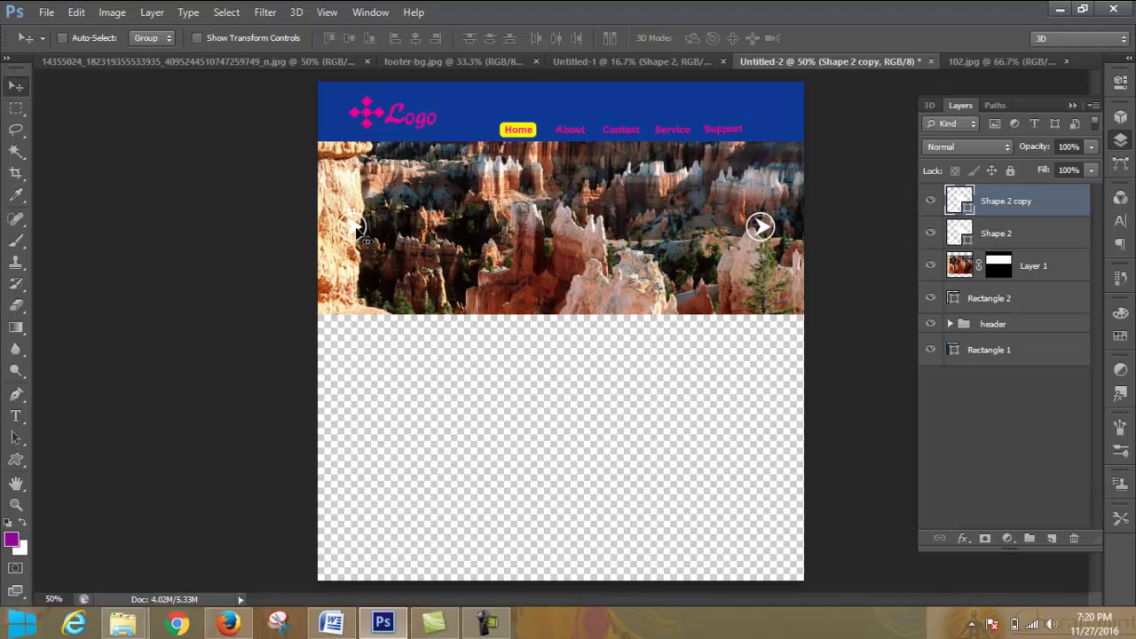
Step: Select the outline of the copied arrow on the Shape 2 copy layer, leaving its colour as it is
{"action": "right_click", "coordinate": [357, 234]}
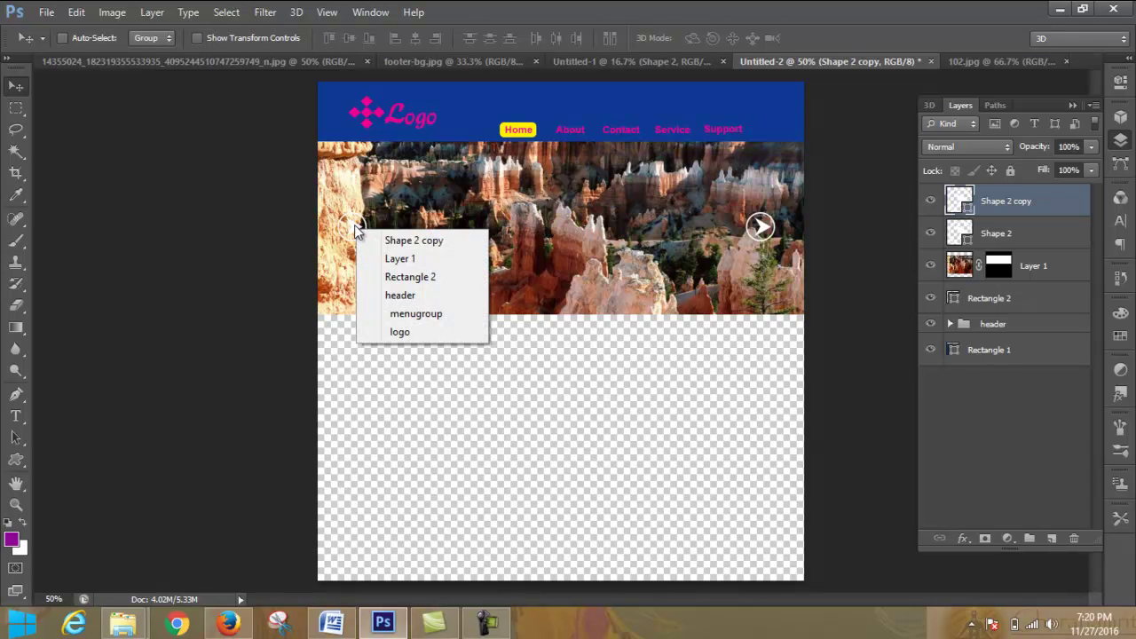
{"action": "left_click", "coordinate": [358, 233]}
{"action": "double_click", "coordinate": [967, 207]}
{"action": "left_click", "coordinate": [834, 252]}
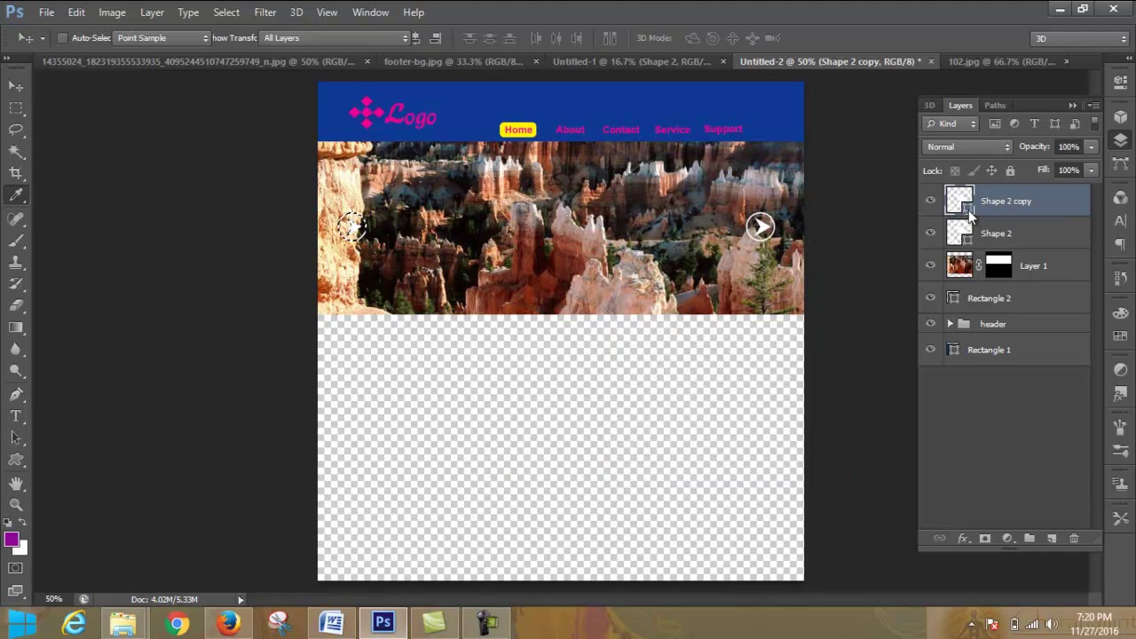
{"action": "double_click", "coordinate": [967, 209]}
{"action": "left_click", "coordinate": [776, 231]}
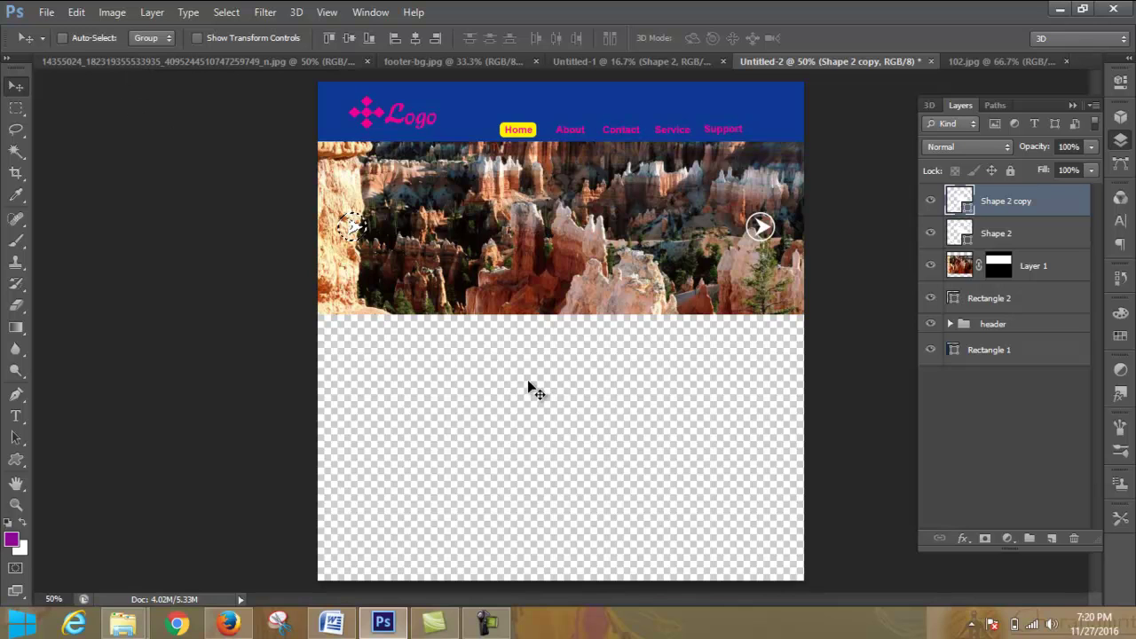
Step: Rotate the copied circled arrow 180° so it points left, deselect it, and shift it slightly toward the banner's centre
{"action": "key", "text": "ctrl+t"}
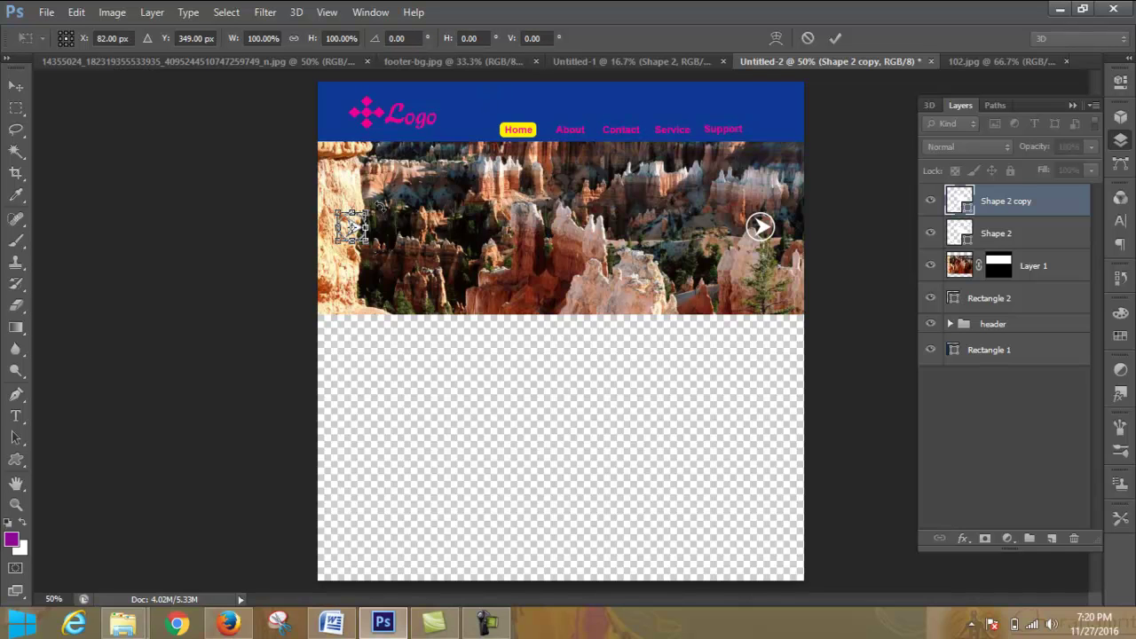
{"action": "left_click_drag", "start_coordinate": [379, 203], "coordinate": [273, 218]}
{"action": "left_click_drag", "start_coordinate": [280, 236], "coordinate": [285, 264]}
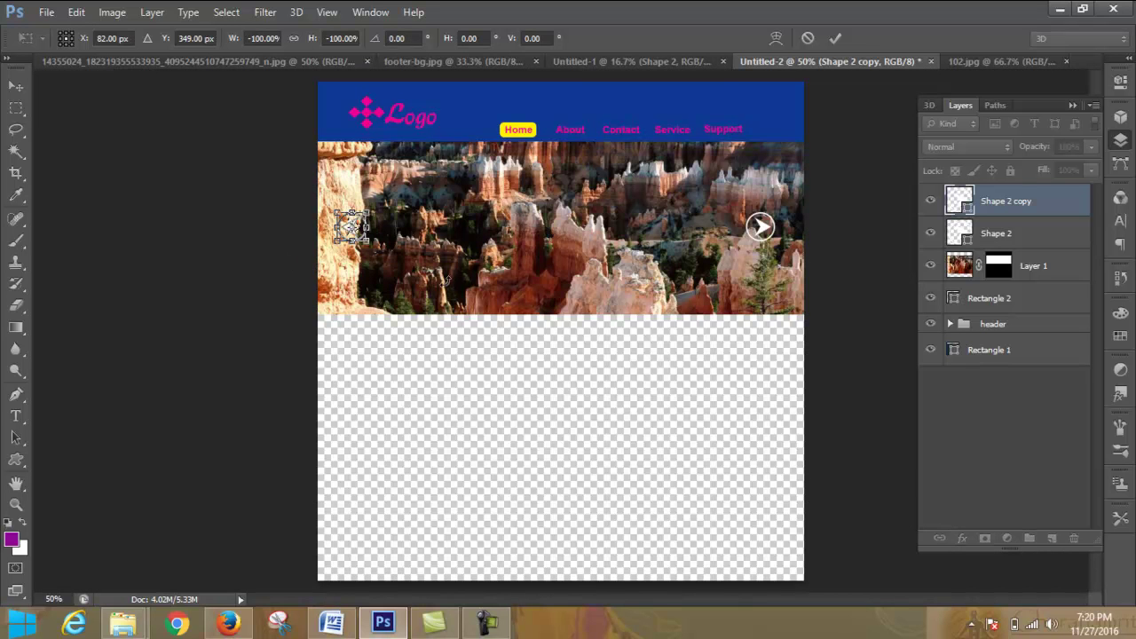
{"action": "left_click", "coordinate": [837, 38]}
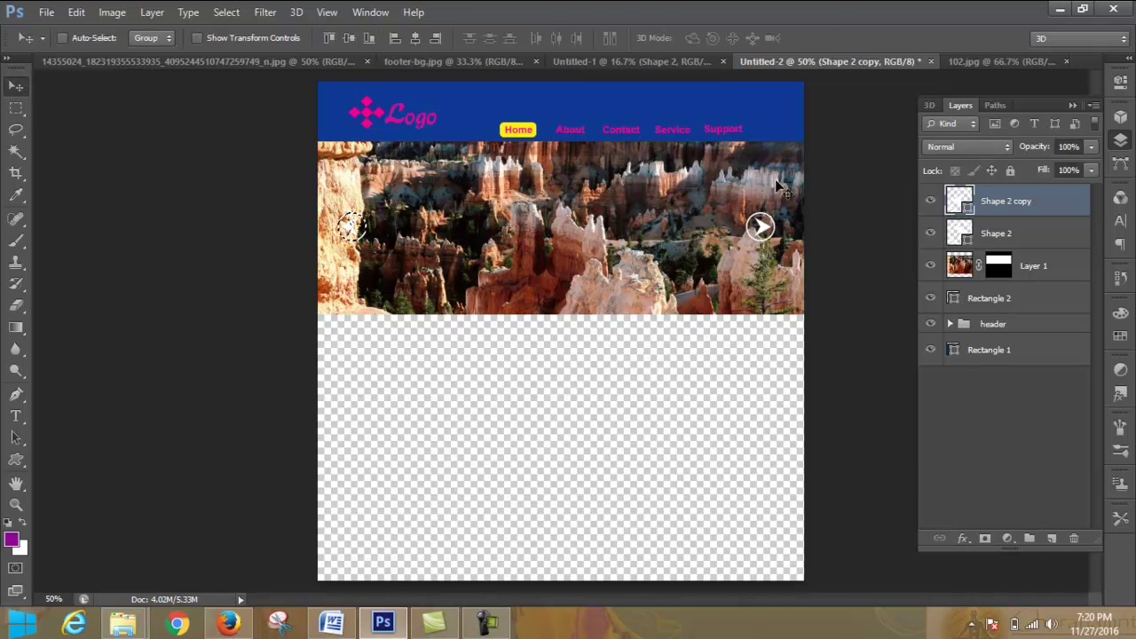
{"action": "left_click", "coordinate": [17, 110]}
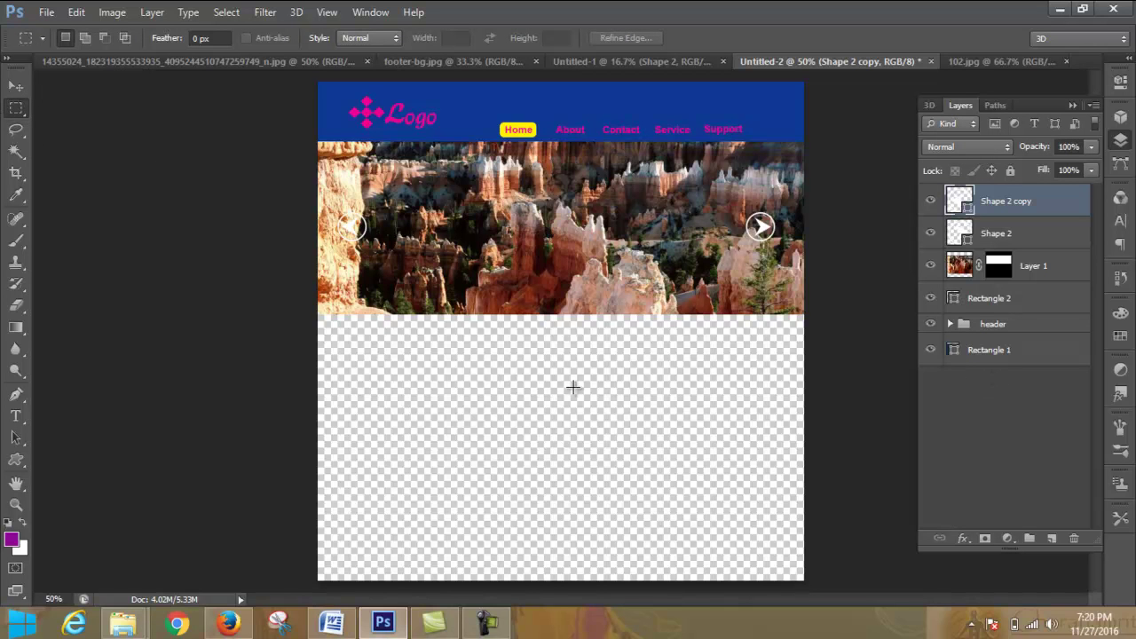
{"action": "left_click", "coordinate": [16, 86]}
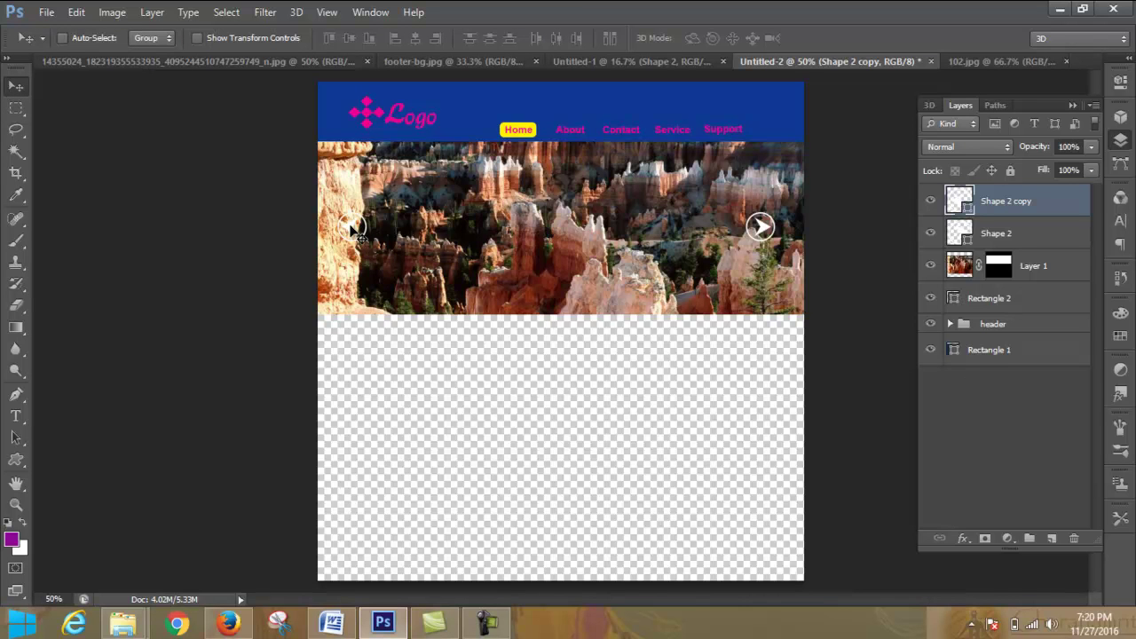
{"action": "left_click_drag", "start_coordinate": [351, 229], "coordinate": [363, 230]}
Step: Rename the Shape 2 copy layer as left and the Shape 2 layer as right
{"action": "right_click", "coordinate": [1032, 201]}
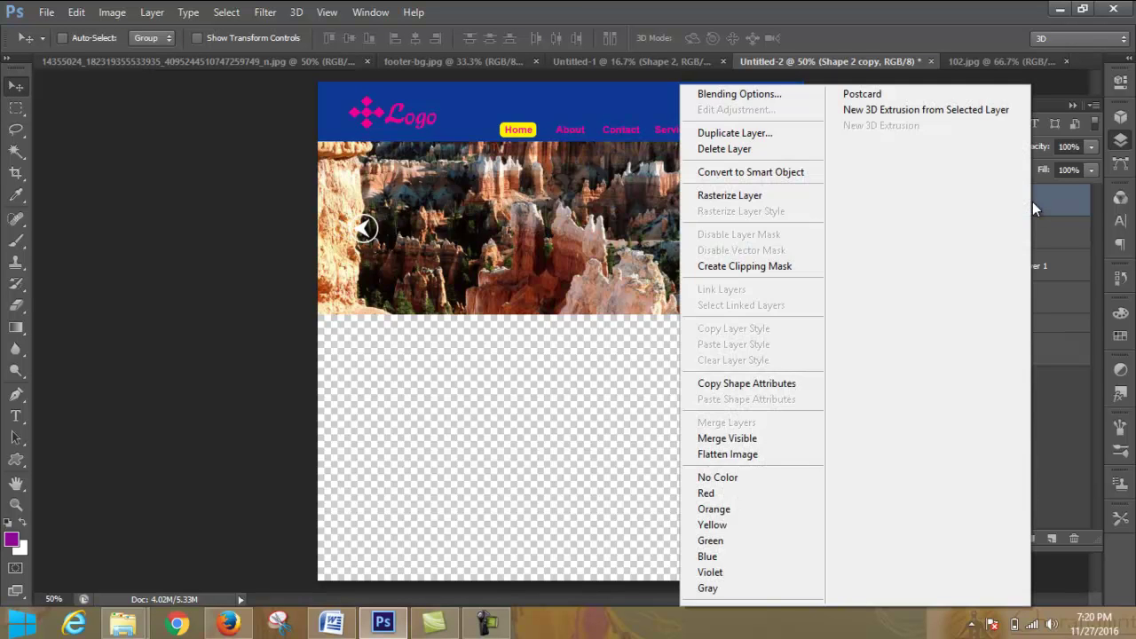
{"action": "left_click", "coordinate": [1067, 208]}
{"action": "double_click", "coordinate": [1000, 203]}
{"action": "key", "text": "BackSpace"}
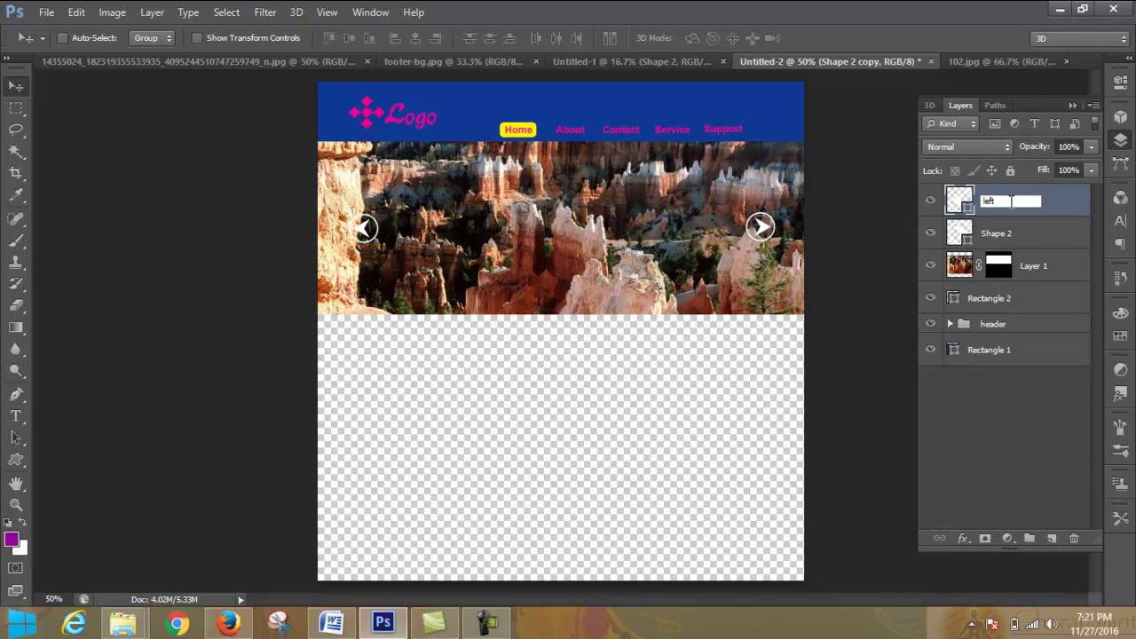
{"action": "type", "text": "left"}
{"action": "double_click", "coordinate": [1011, 233]}
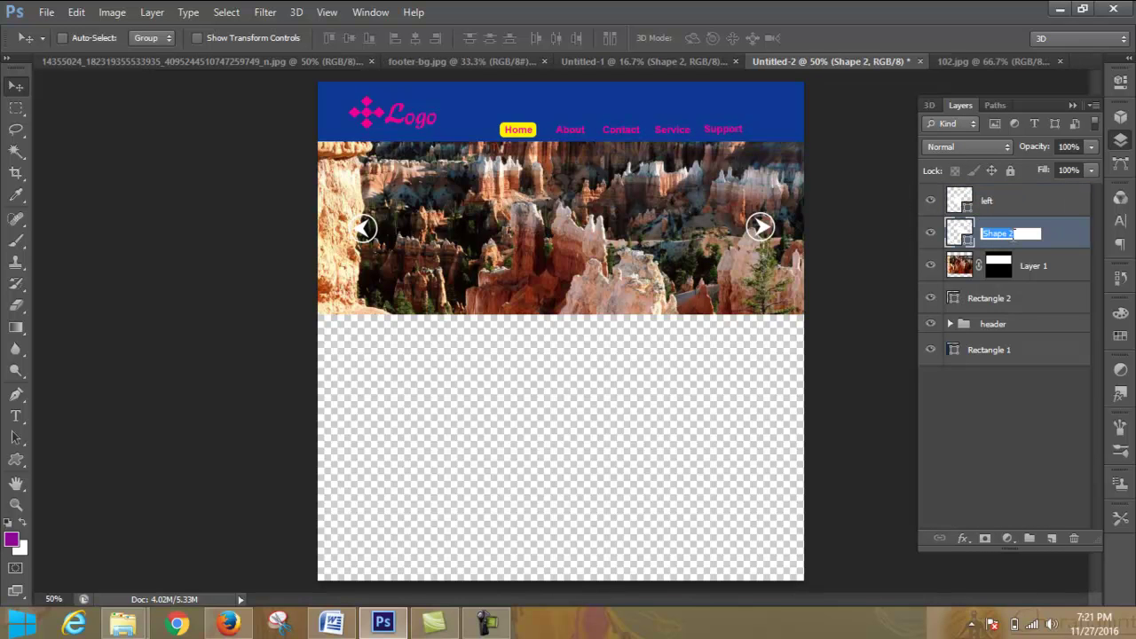
{"action": "type", "text": "right"}
{"action": "key", "text": "Return"}
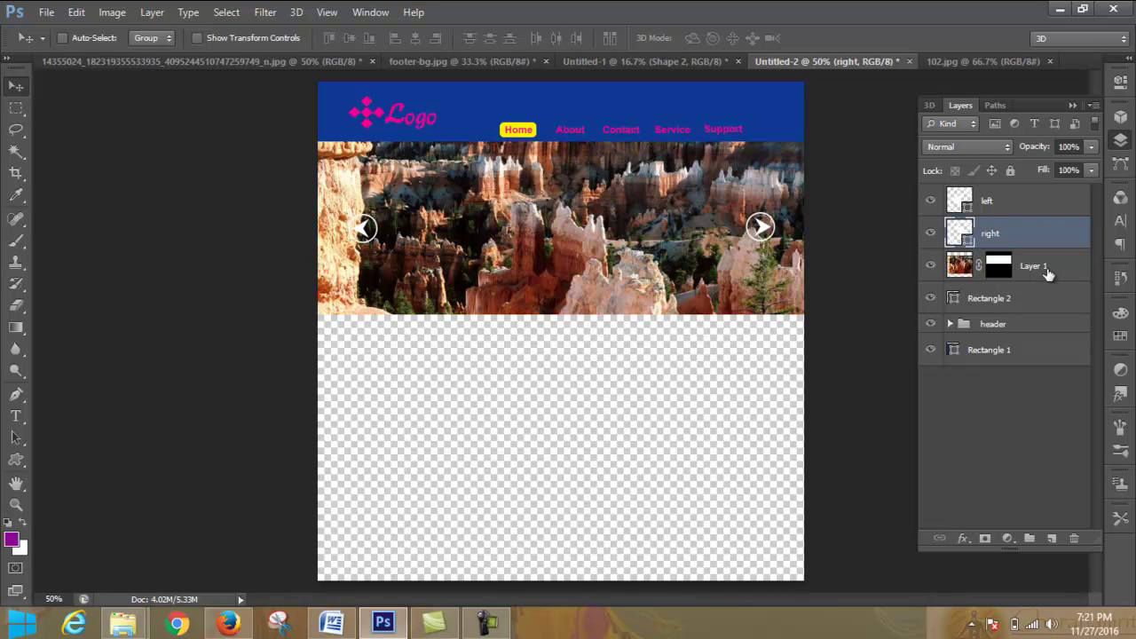
Step: Rename the masked canyon photo layer as slide
{"action": "left_click", "coordinate": [1048, 273]}
{"action": "double_click", "coordinate": [1037, 266]}
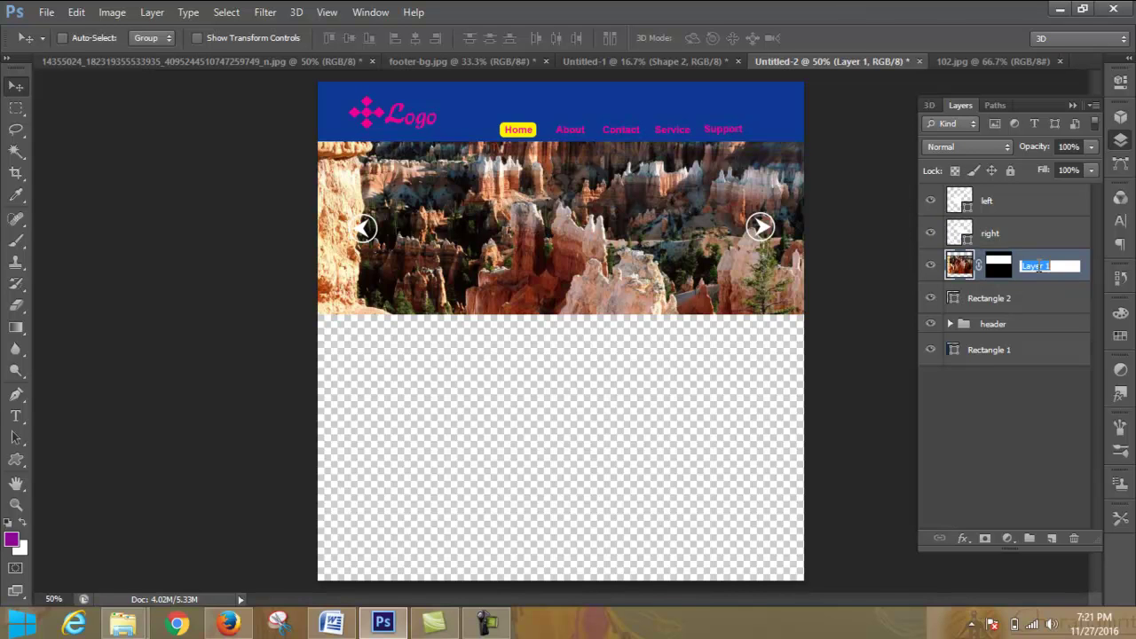
{"action": "type", "text": "slide"}
{"action": "key", "text": "Return"}
{"action": "left_click", "coordinate": [1068, 299]}
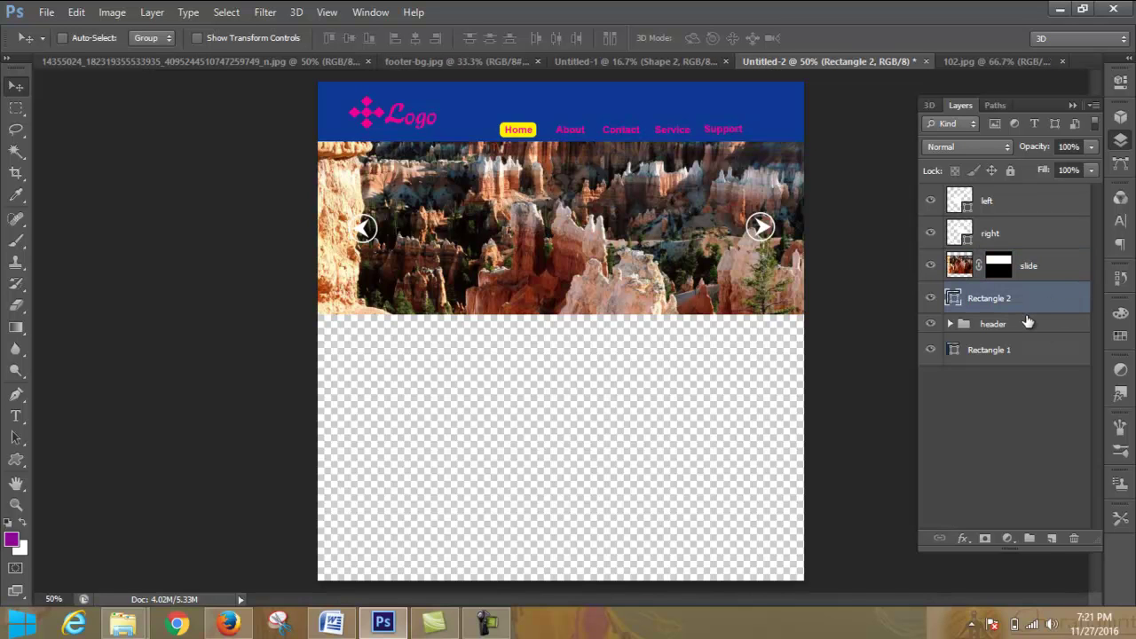
{"action": "left_click", "coordinate": [1052, 538]}
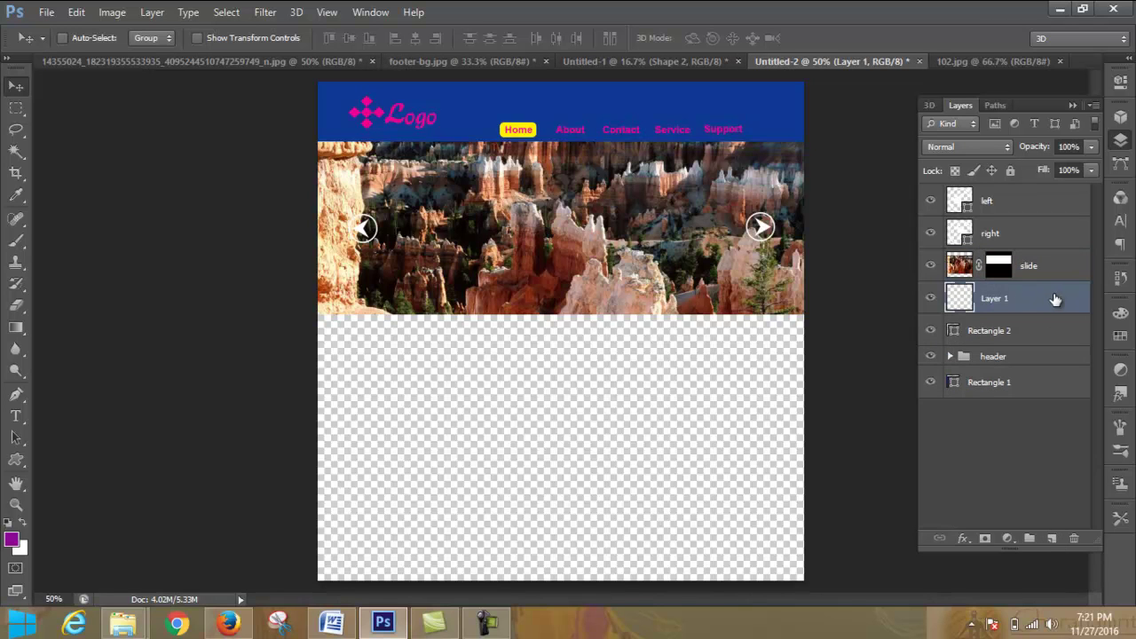
{"action": "left_click", "coordinate": [1073, 538]}
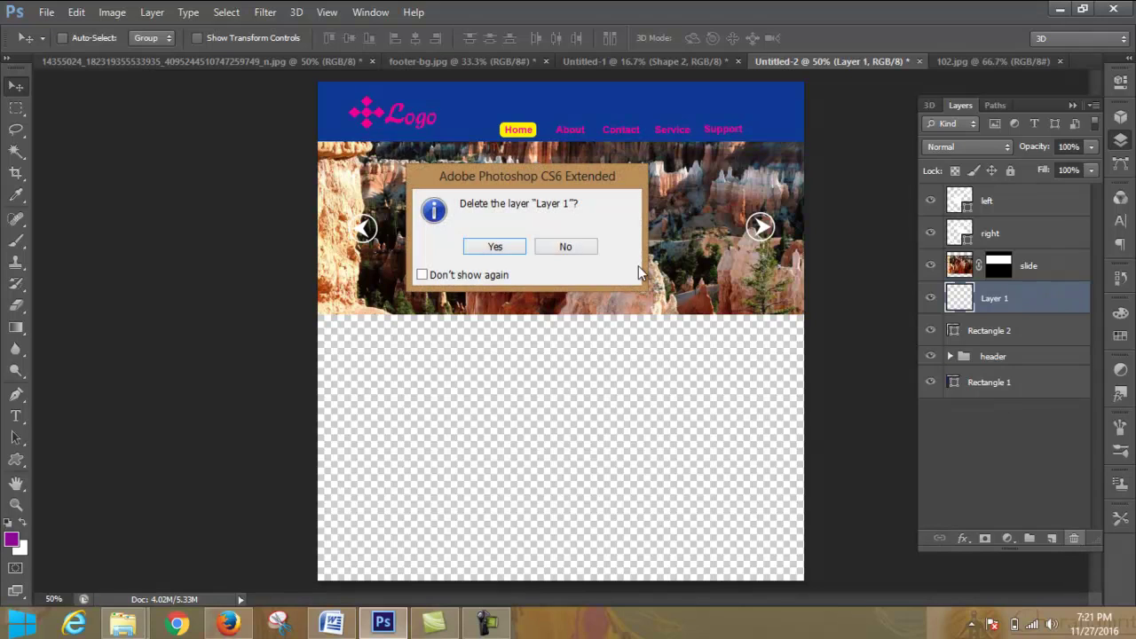
{"action": "left_click", "coordinate": [522, 251]}
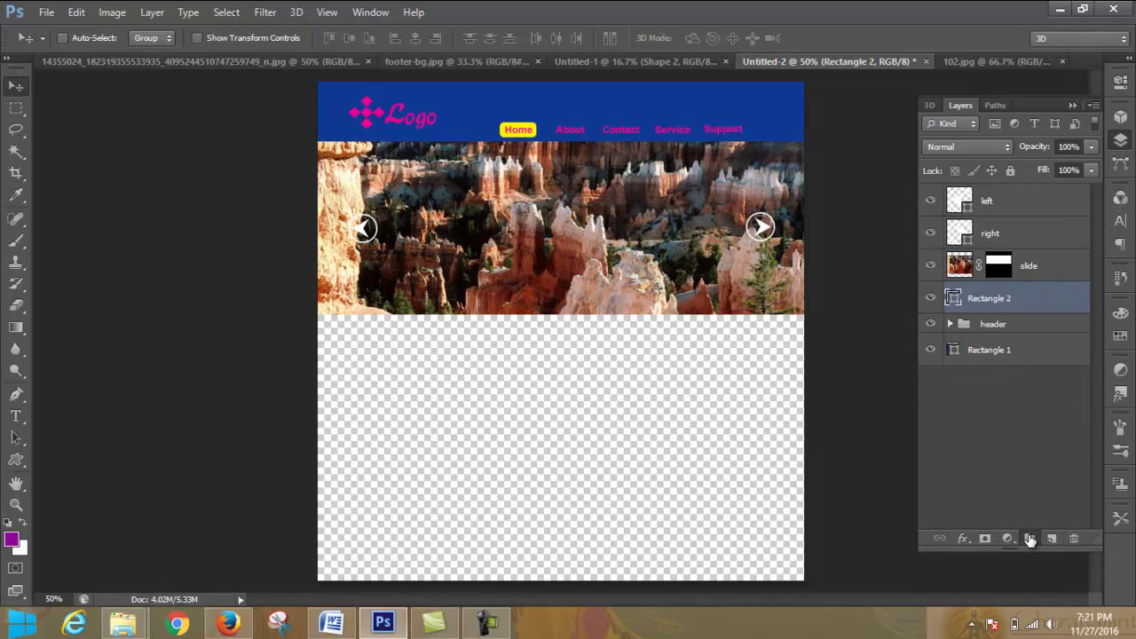
Step: Create a layer group named slider and place it at the top of the layer stack
{"action": "left_click", "coordinate": [1029, 539]}
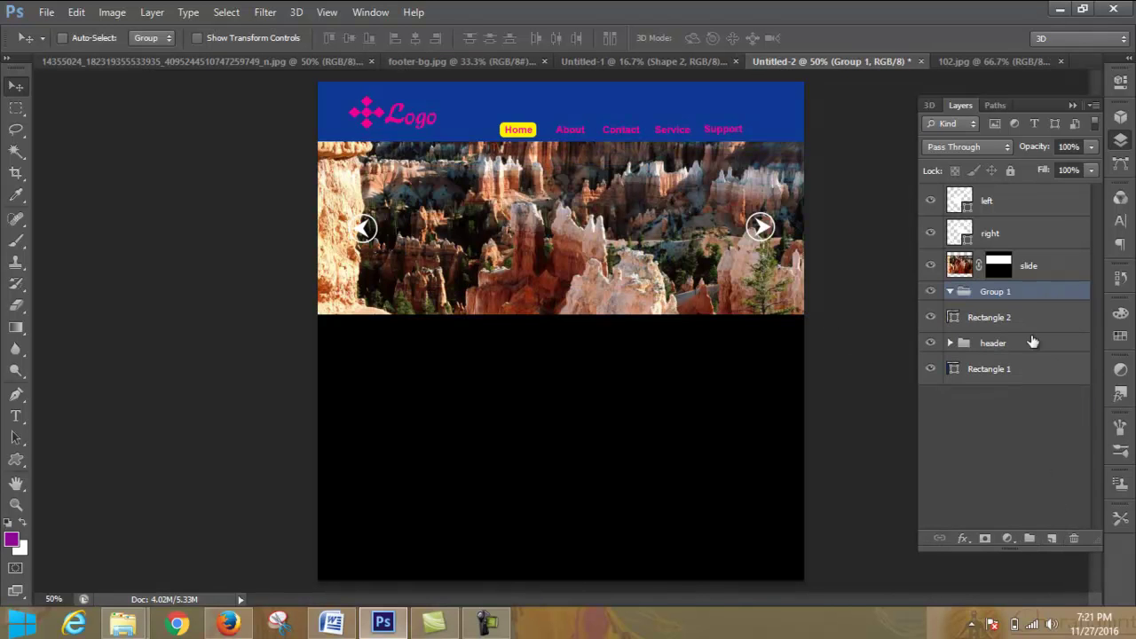
{"action": "double_click", "coordinate": [1004, 293]}
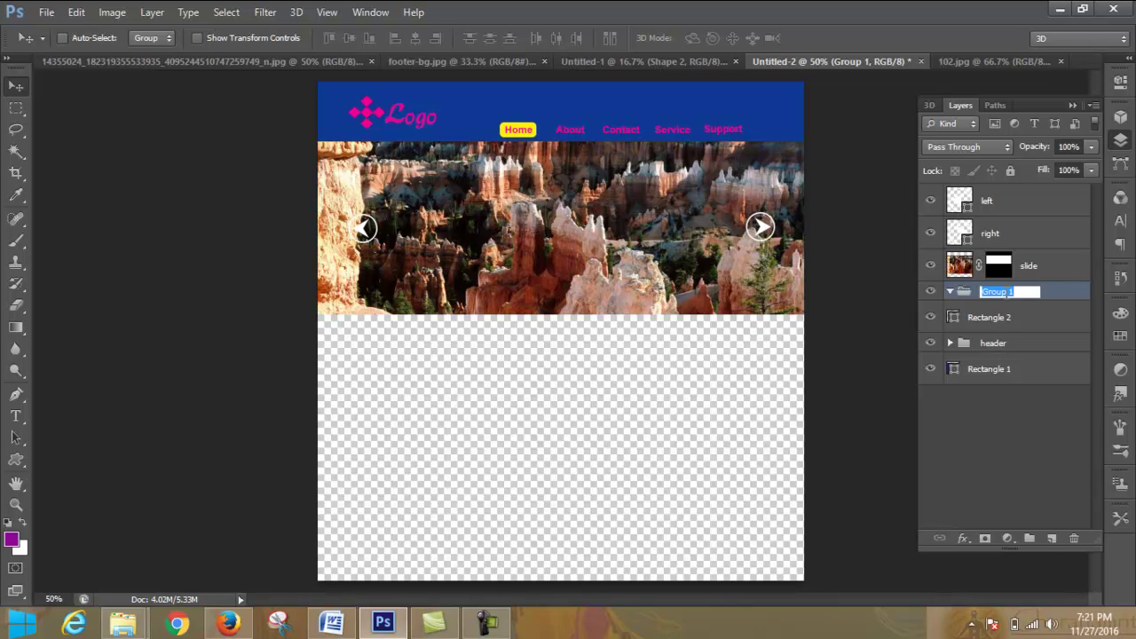
{"action": "type", "text": "slider"}
{"action": "left_click", "coordinate": [1044, 428]}
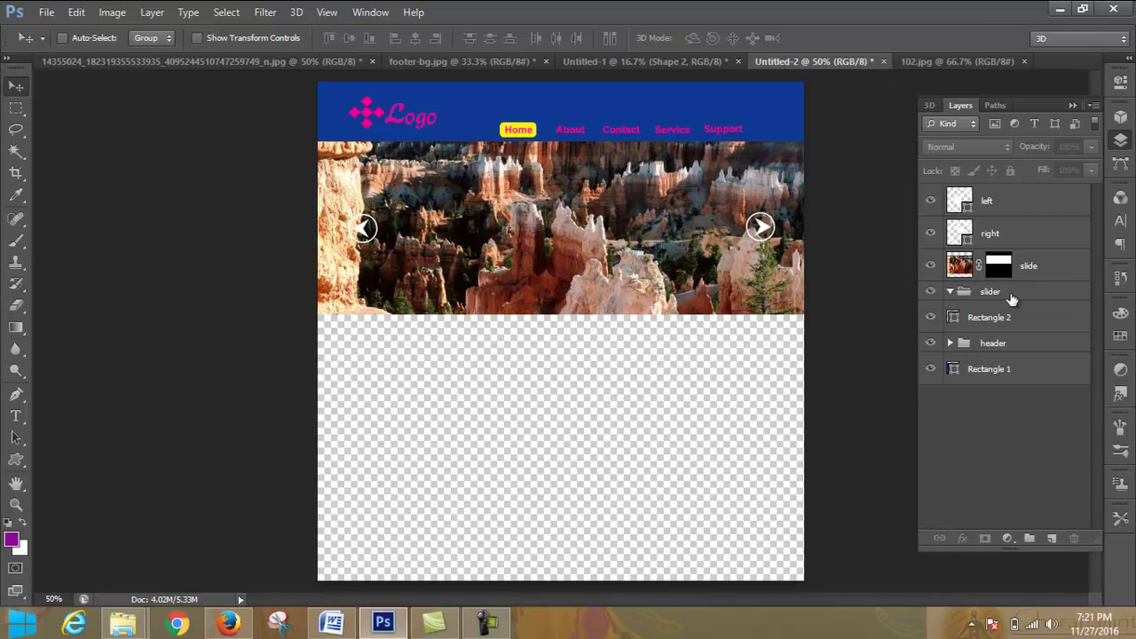
{"action": "left_click_drag", "start_coordinate": [1014, 299], "coordinate": [1020, 194]}
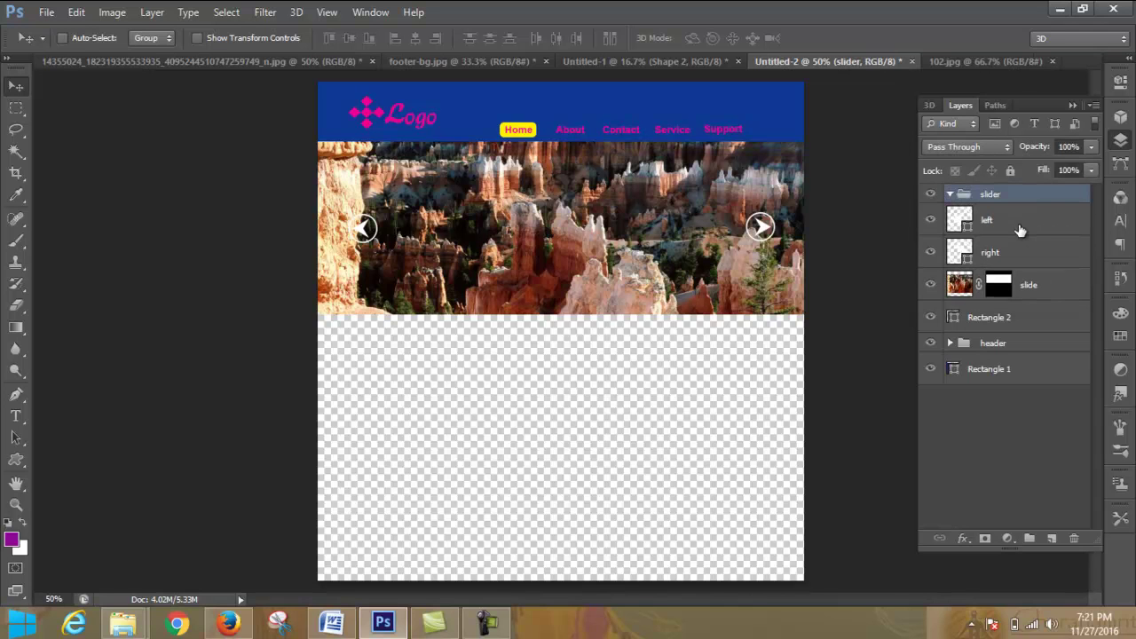
Step: Move the left, right, slide and Rectangle 2 layers into the slider group
{"action": "left_click_drag", "start_coordinate": [1006, 234], "coordinate": [1016, 200]}
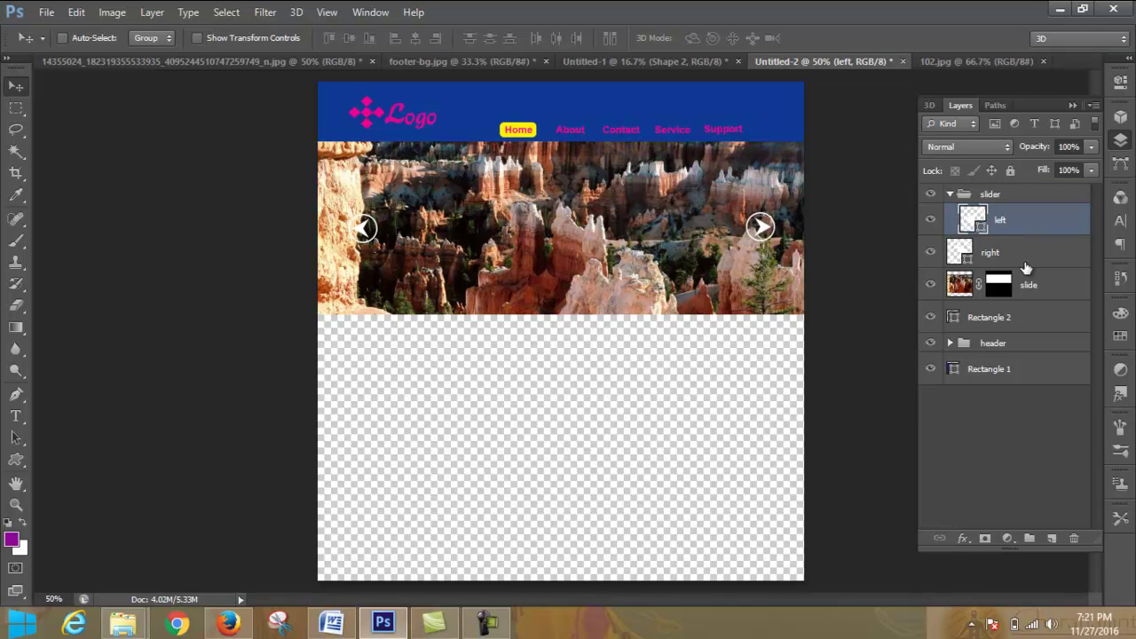
{"action": "left_click_drag", "start_coordinate": [1027, 265], "coordinate": [1020, 205]}
{"action": "mouse_move", "coordinate": [1029, 291]}
{"action": "left_mouse_down"}
{"action": "mouse_move", "coordinate": [1028, 262]}
{"action": "mouse_move", "coordinate": [1038, 271]}
{"action": "left_mouse_up"}
{"action": "left_click_drag", "start_coordinate": [1038, 318], "coordinate": [999, 312]}
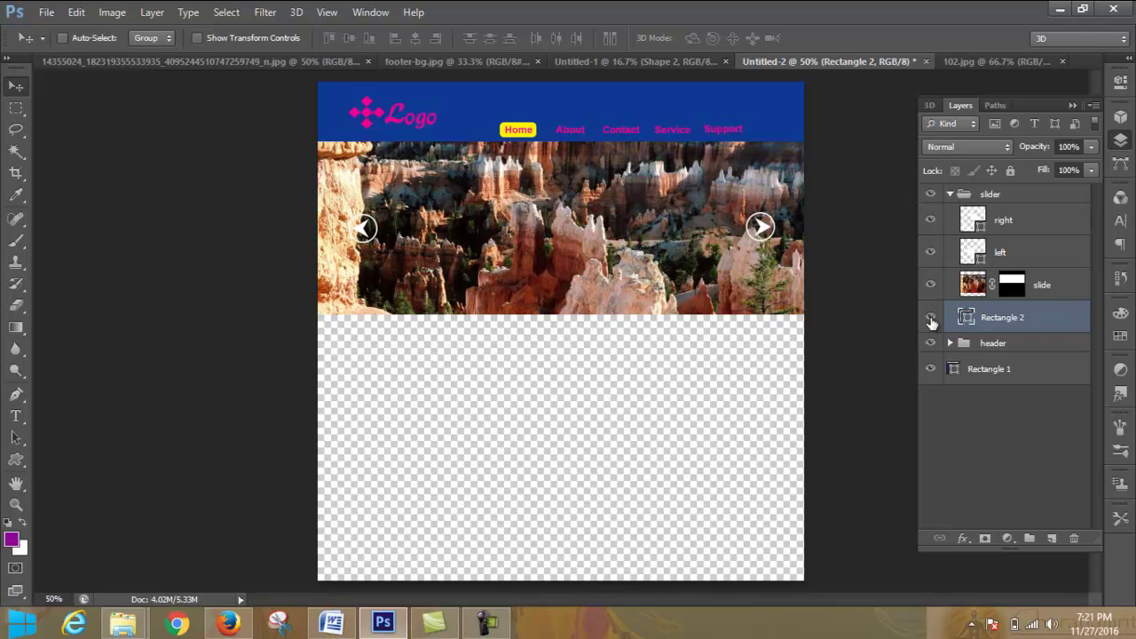
Step: Check the visibility of the Rectangle 2 layer in the slider group and delete that layer
{"action": "left_click", "coordinate": [929, 318]}
{"action": "left_click", "coordinate": [930, 318]}
{"action": "left_click", "coordinate": [1074, 539]}
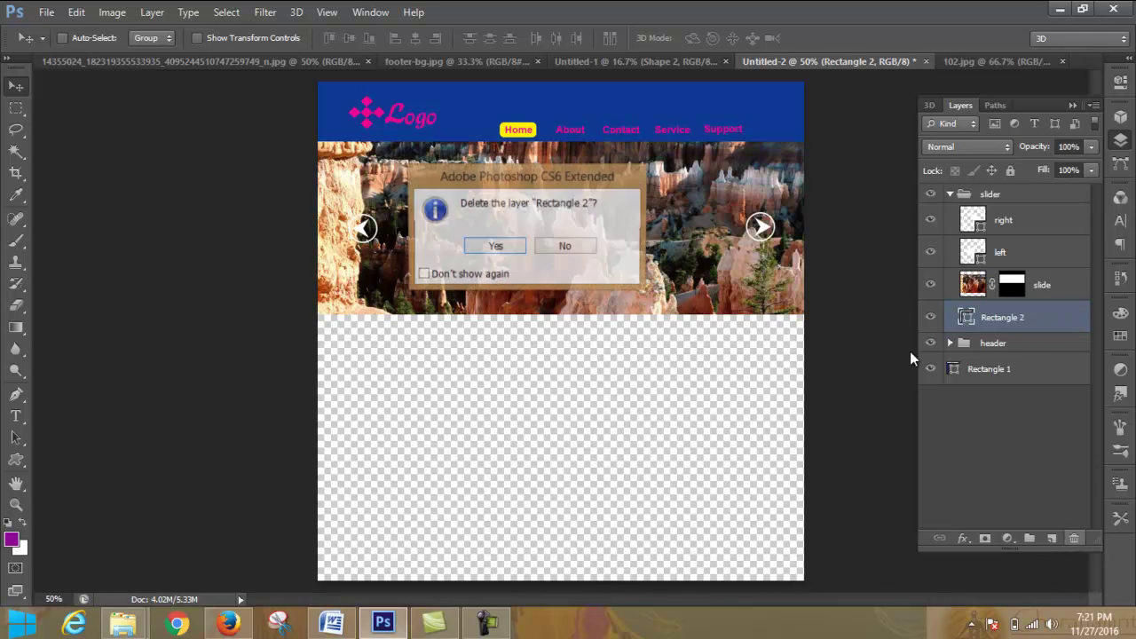
{"action": "left_click", "coordinate": [518, 247]}
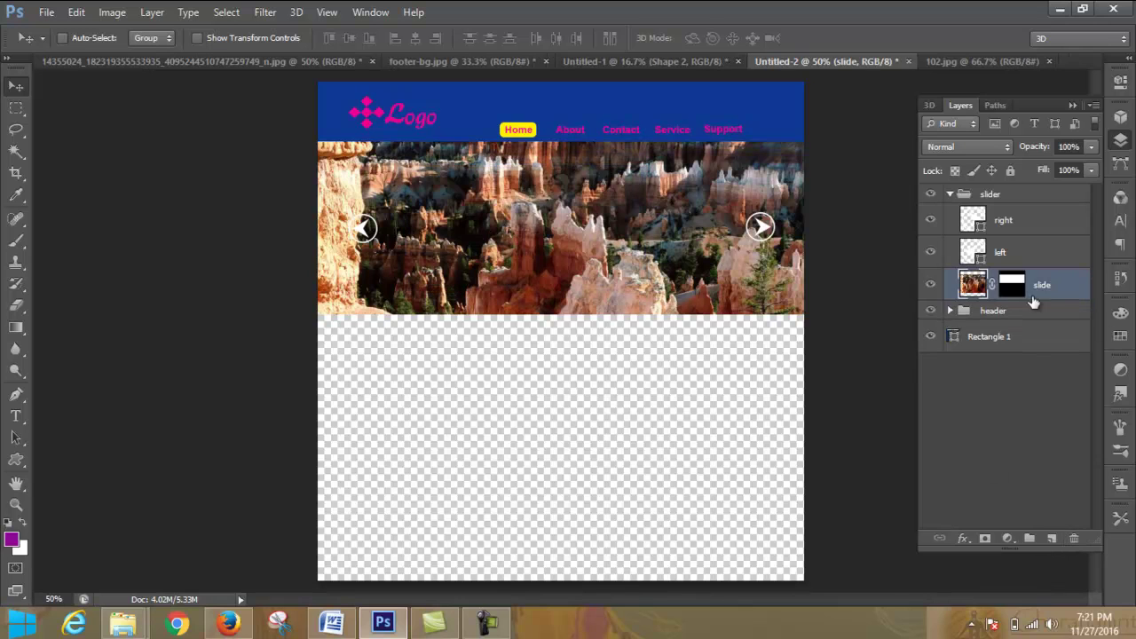
Step: Collapse the slider group and place the header group above it in the layer order, not inside it
{"action": "left_click", "coordinate": [950, 193]}
{"action": "left_click_drag", "start_coordinate": [1022, 213], "coordinate": [1031, 196]}
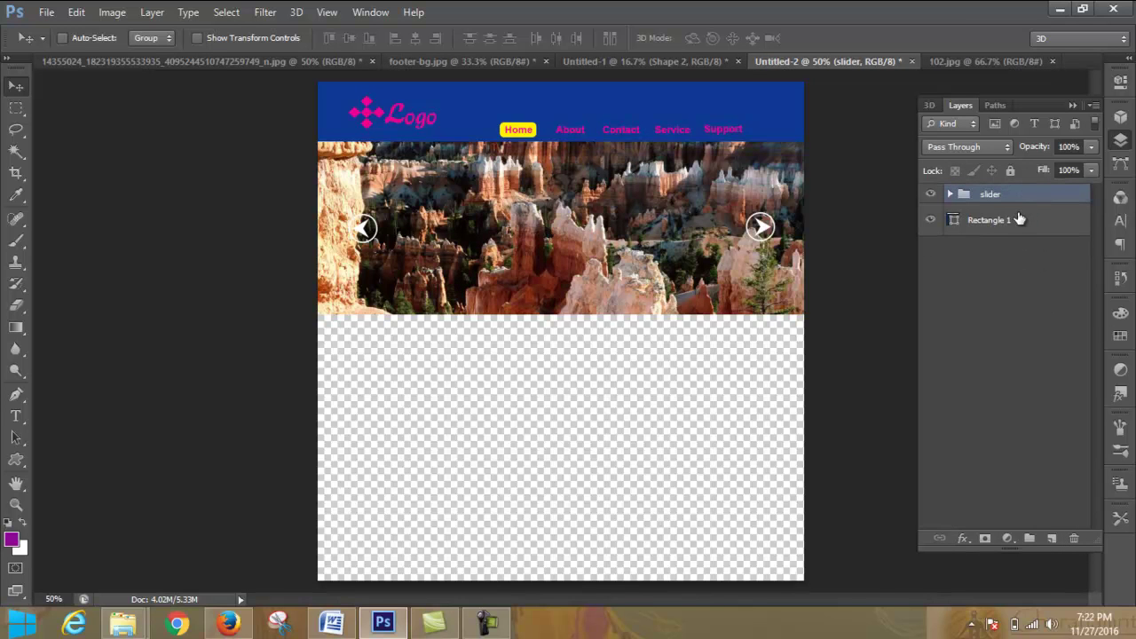
{"action": "key", "text": "ctrl+z"}
{"action": "left_click_drag", "start_coordinate": [1022, 219], "coordinate": [1020, 187]}
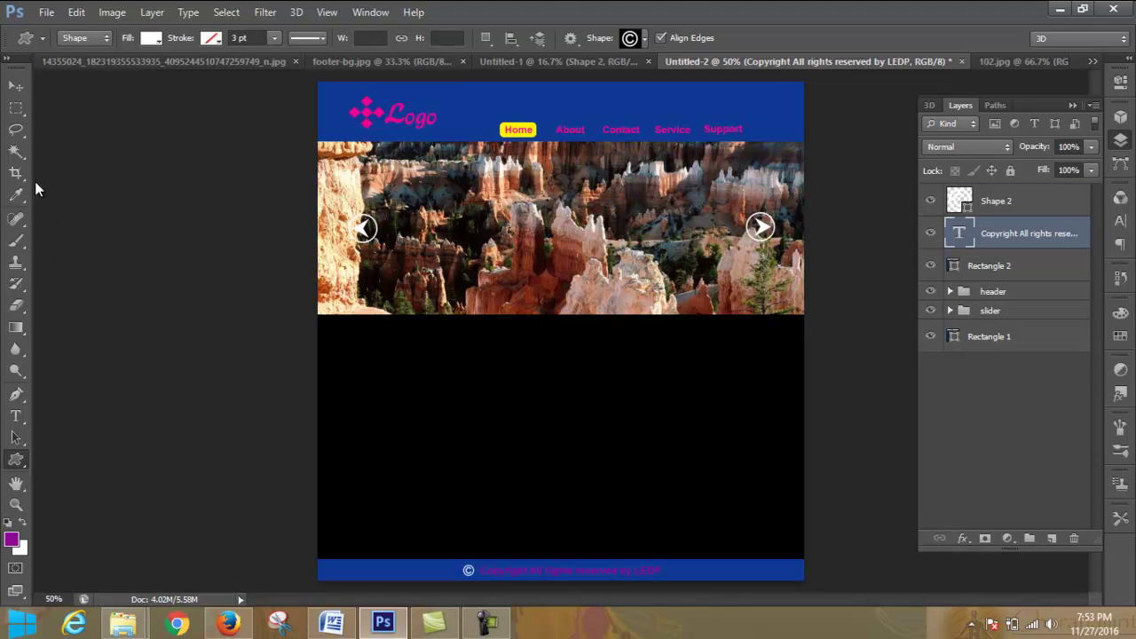
Step: Recolour the footer's copyright text to near-white fffeff
{"action": "key", "text": "t"}
{"action": "left_click", "coordinate": [529, 571]}
{"action": "left_click_drag", "start_coordinate": [480, 571], "coordinate": [779, 573]}
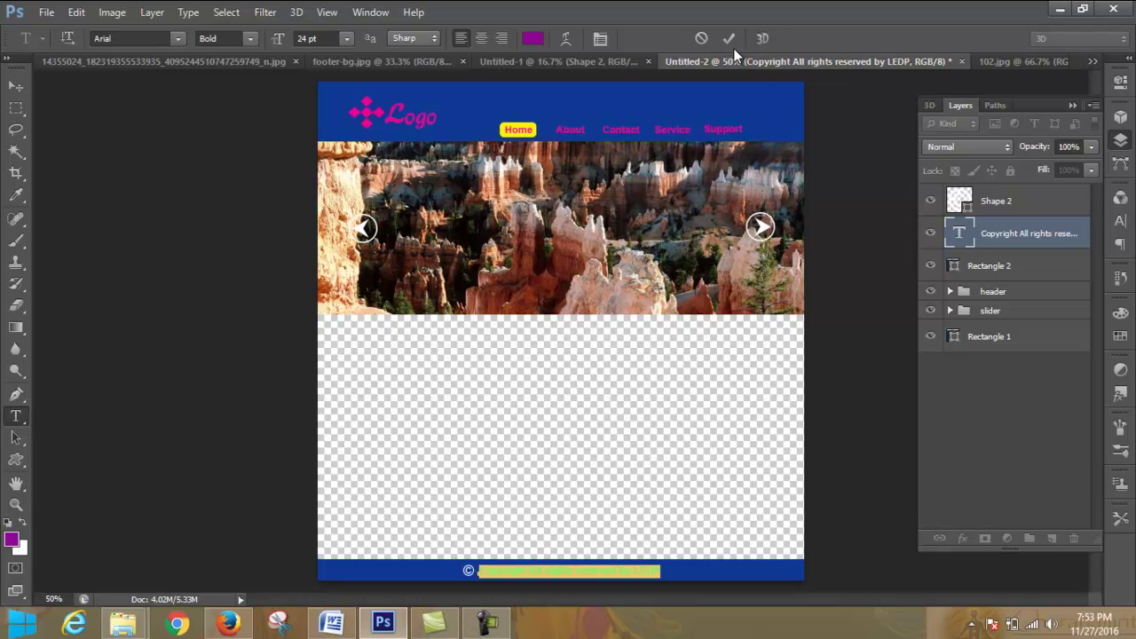
{"action": "left_click", "coordinate": [530, 42]}
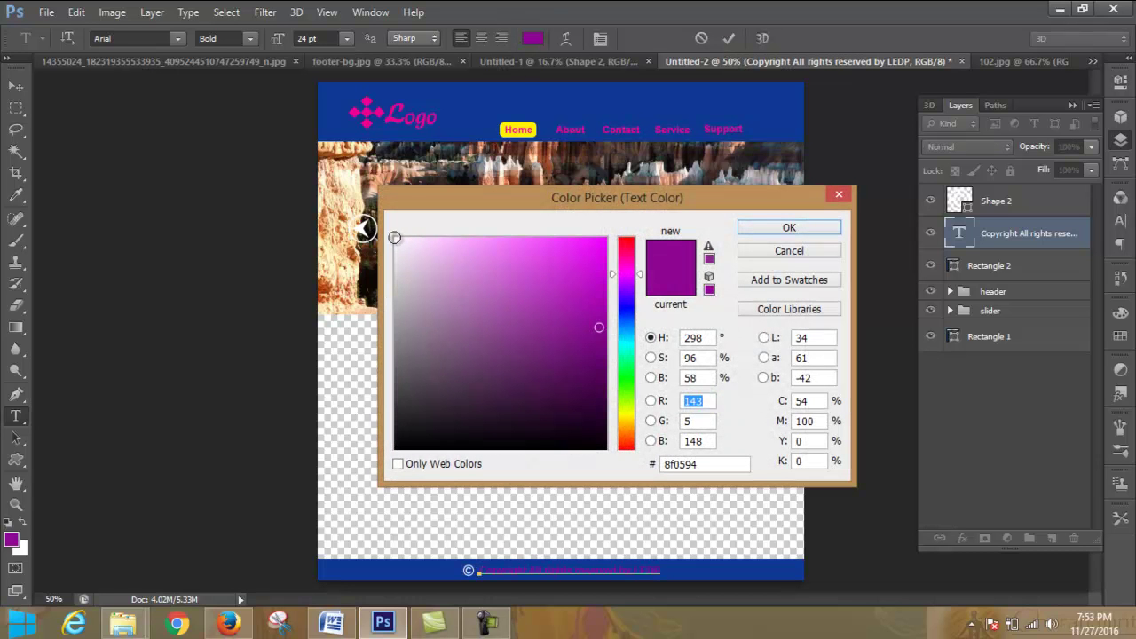
{"action": "left_click", "coordinate": [396, 238]}
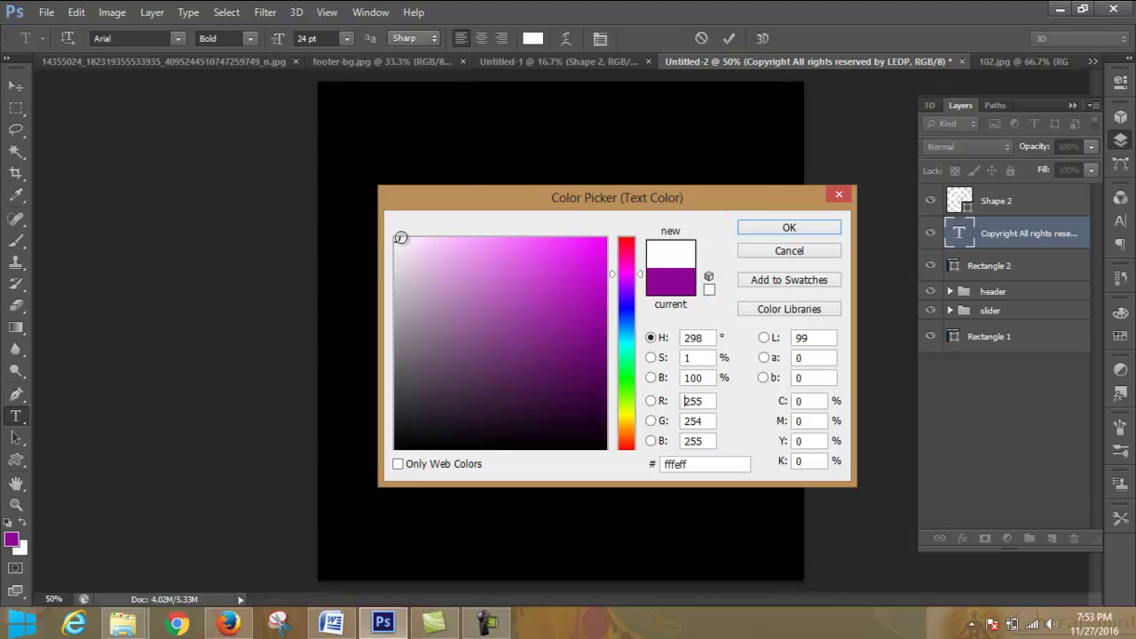
{"action": "left_click", "coordinate": [789, 228]}
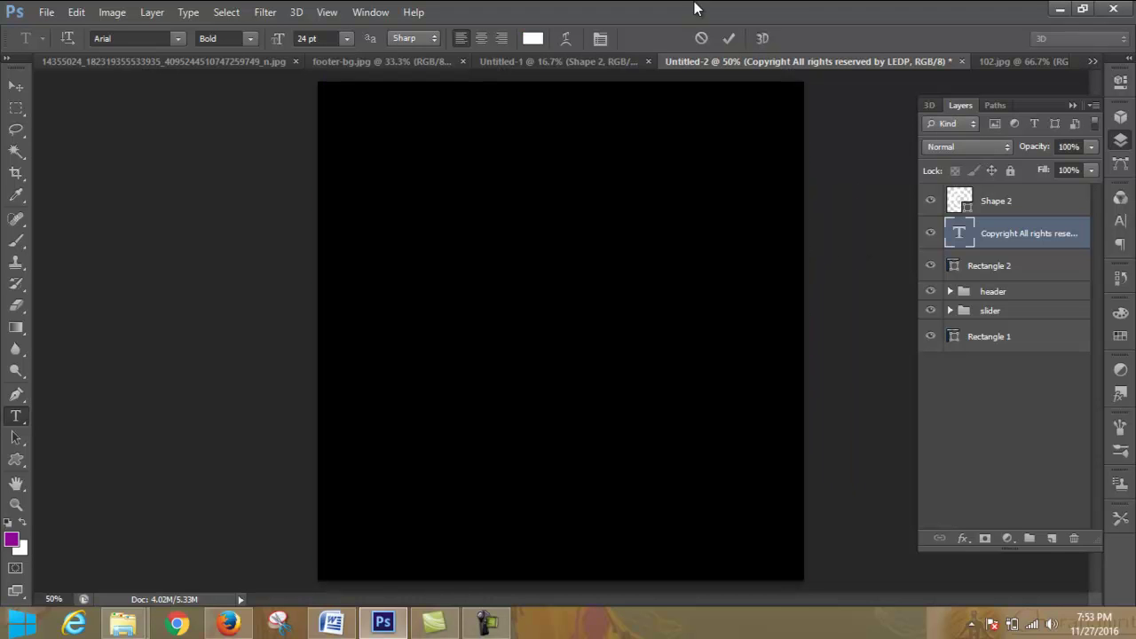
{"action": "left_click", "coordinate": [727, 39]}
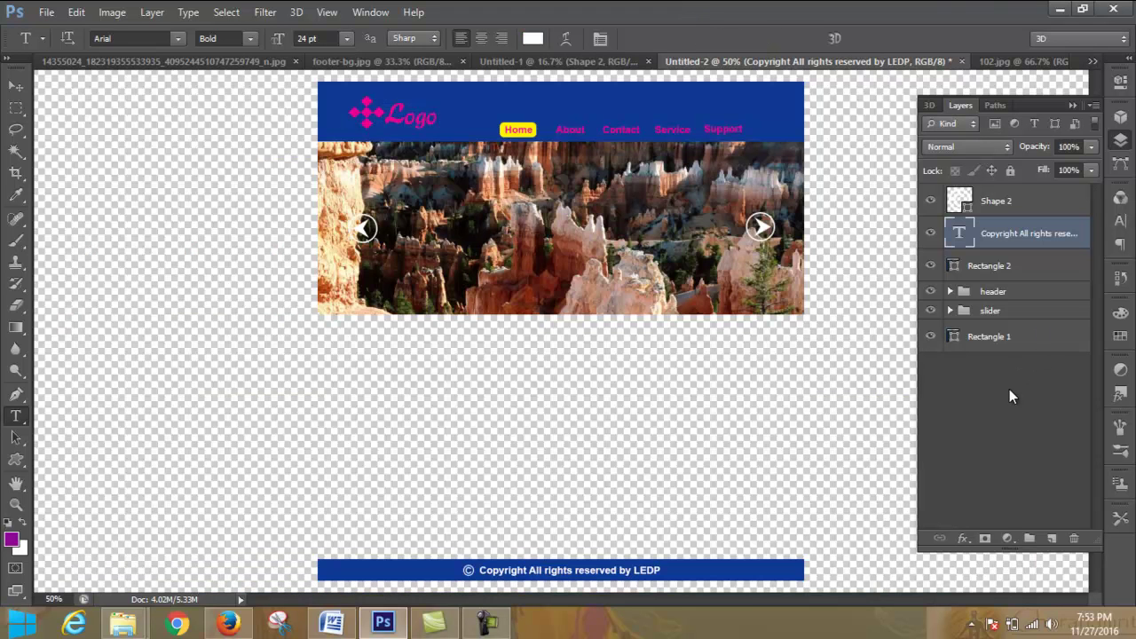
Step: Create a layer group named copyright above the copyright text layer
{"action": "left_click", "coordinate": [1029, 537]}
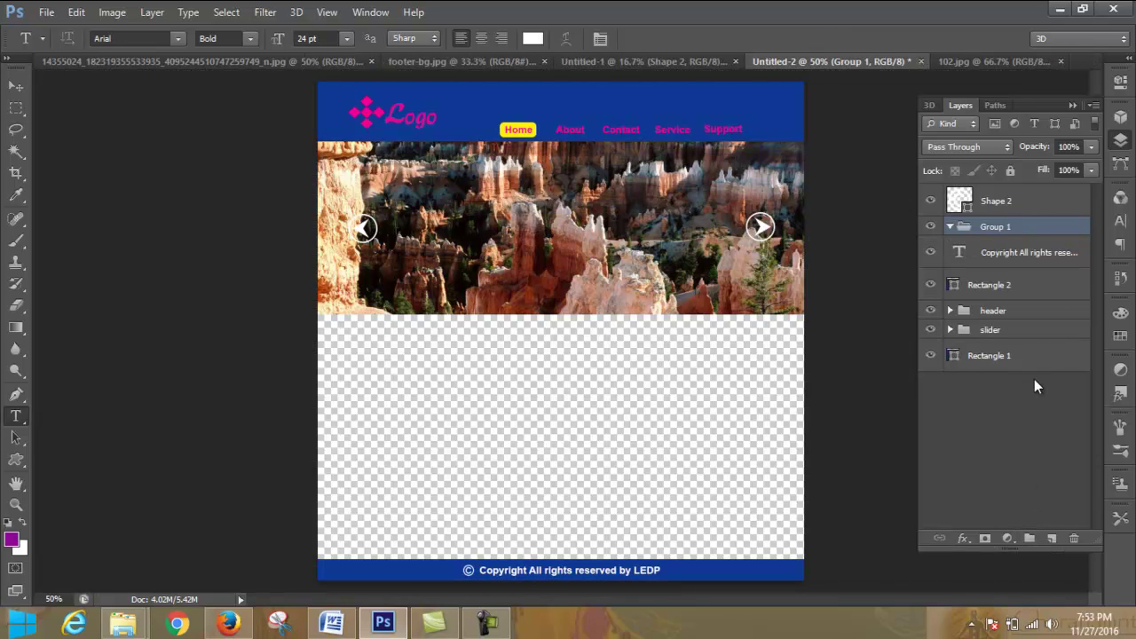
{"action": "double_click", "coordinate": [995, 227]}
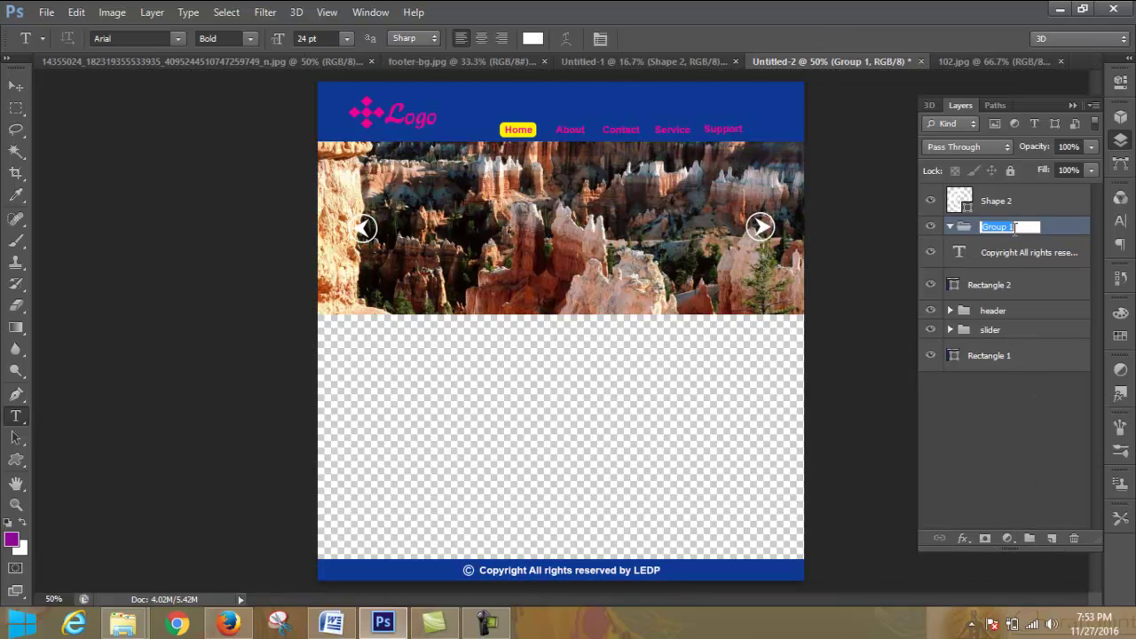
{"action": "type", "text": "copyright"}
{"action": "key", "text": "Return"}
Step: Move the copyright text, the Shape 2 symbol and the Rectangle 2 footer bar into the copyright group, with the bar beneath the text
{"action": "left_click_drag", "start_coordinate": [1068, 255], "coordinate": [1034, 241]}
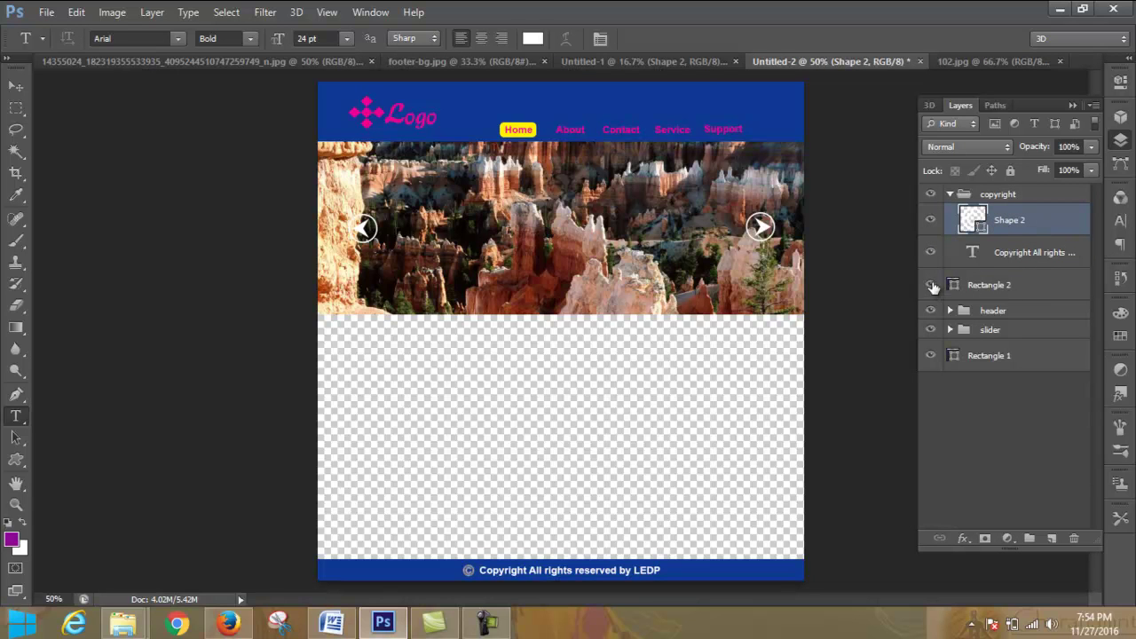
{"action": "left_click_drag", "start_coordinate": [1032, 275], "coordinate": [1045, 244]}
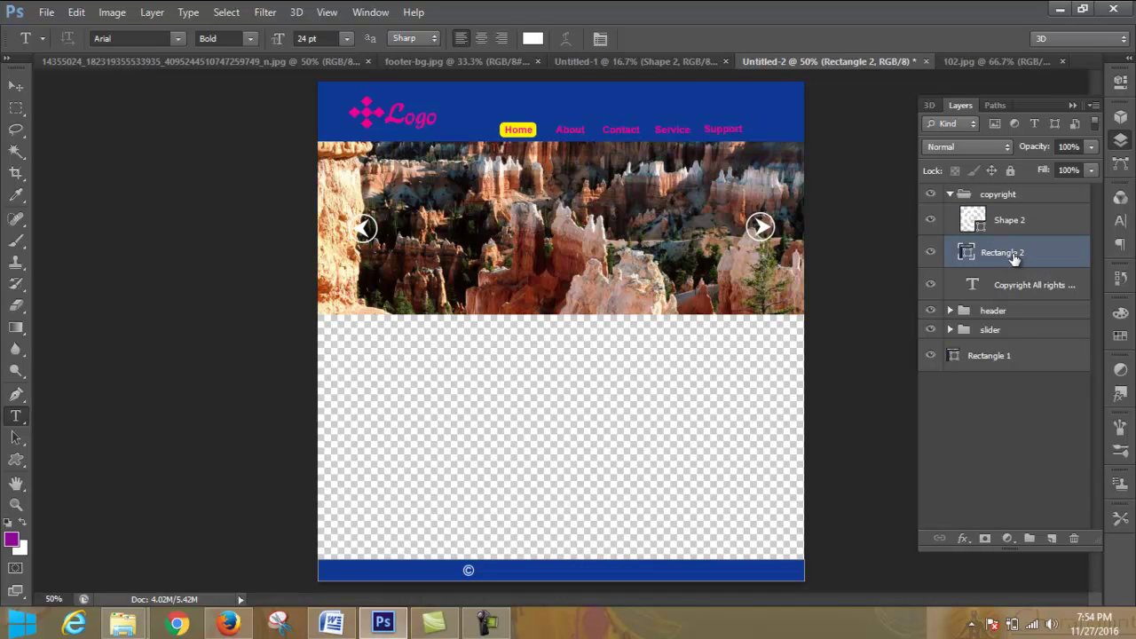
{"action": "left_click_drag", "start_coordinate": [1015, 255], "coordinate": [1007, 293]}
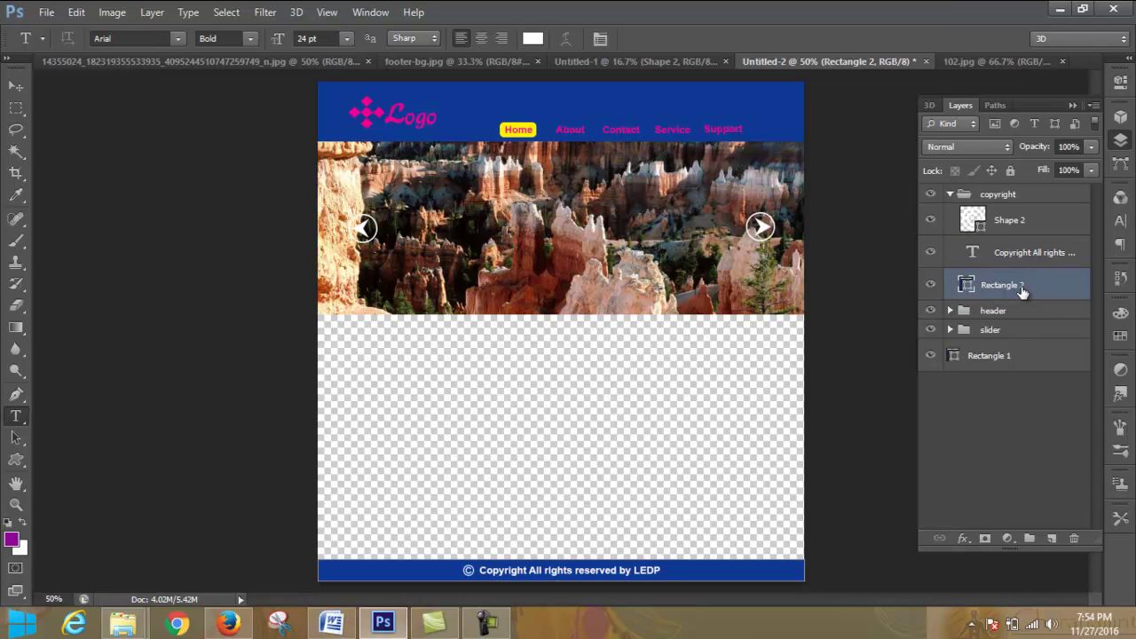
Step: Rename the Rectangle 2 footer bar layer as copyright background, and select the copyright text layer
{"action": "double_click", "coordinate": [1022, 289]}
{"action": "type", "text": "copyright background"}
{"action": "key", "text": "Return"}
{"action": "left_click", "coordinate": [1027, 252]}
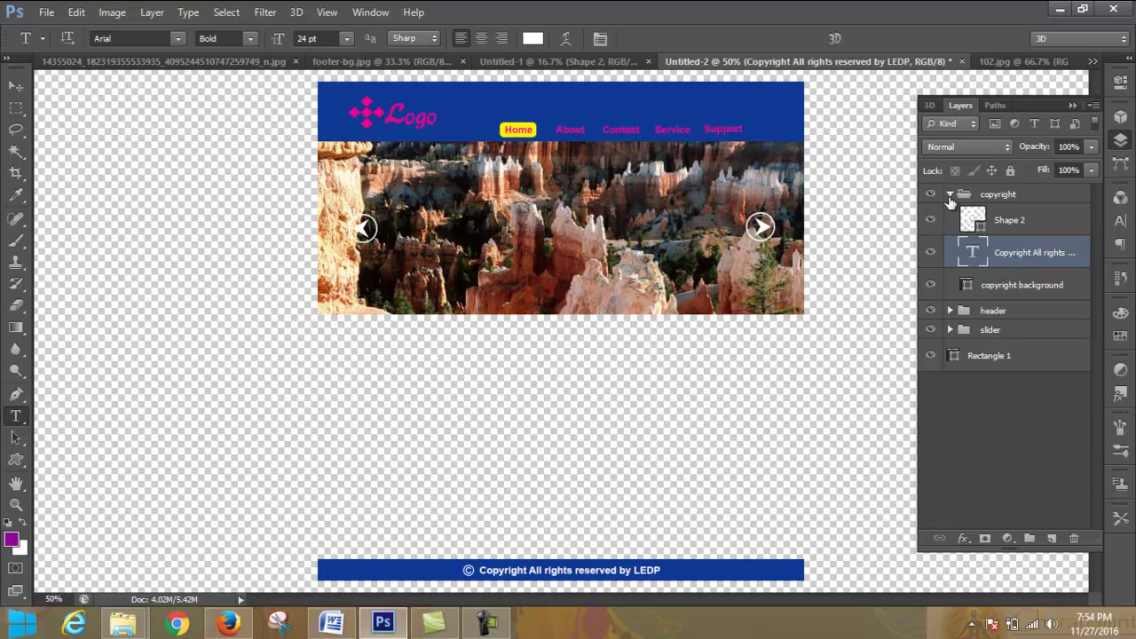
Step: Collapse the copyright group and draw a full-width rectangle about 1172 × 208 px directly above the footer bar
{"action": "left_click", "coordinate": [950, 194]}
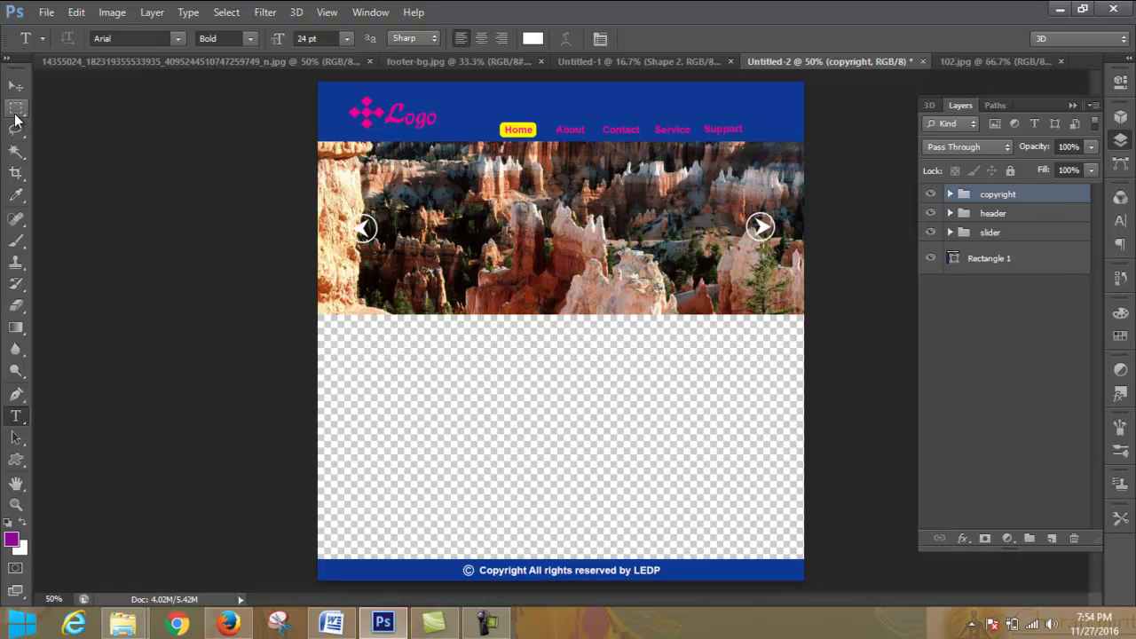
{"action": "left_click", "coordinate": [17, 461]}
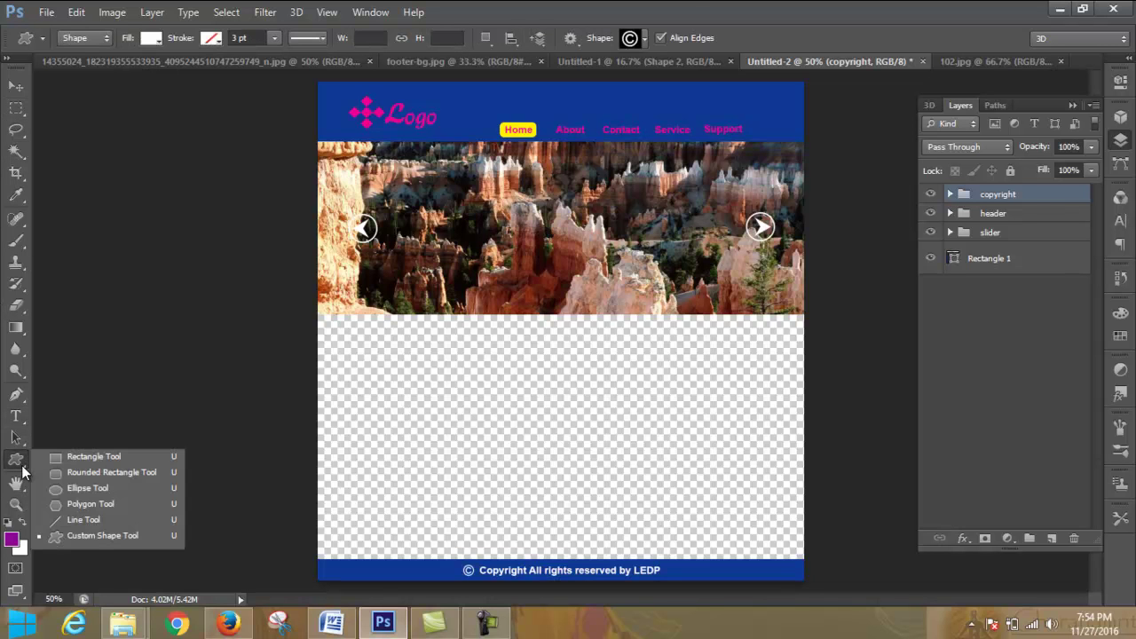
{"action": "left_click", "coordinate": [49, 462]}
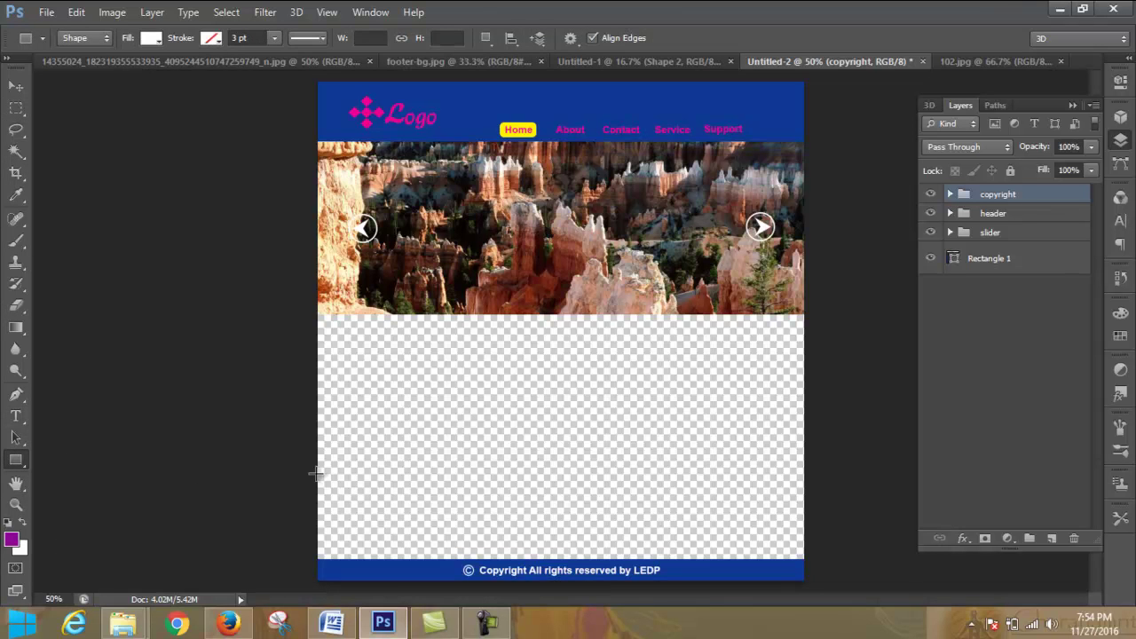
{"action": "left_click_drag", "start_coordinate": [316, 473], "coordinate": [803, 557]}
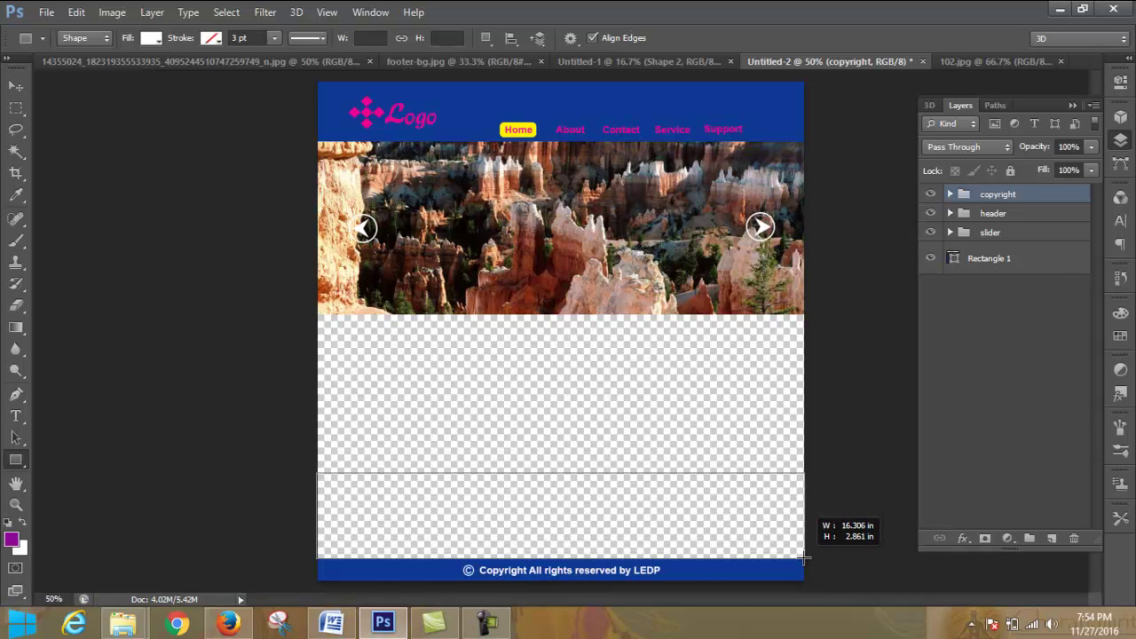
{"action": "left_click_drag", "start_coordinate": [804, 558], "coordinate": [801, 558]}
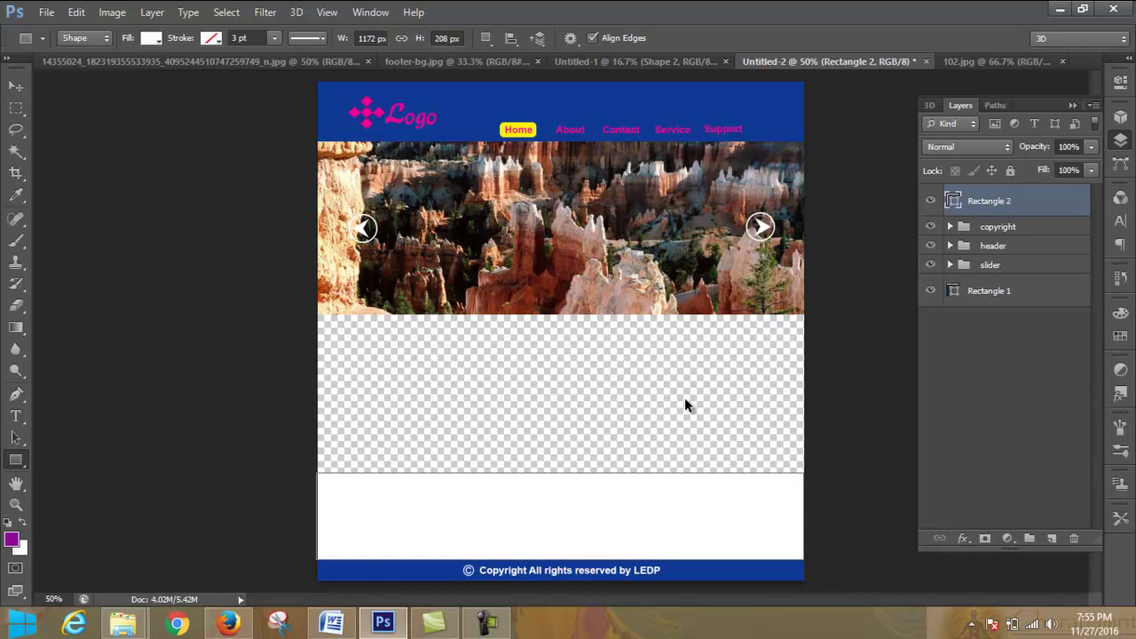
Step: Nudge the new rectangle slightly rightward with Free Transform to line it up with the page edges
{"action": "key", "text": "ctrl+t"}
{"action": "key", "text": "Right"}
{"action": "key", "text": "Right"}
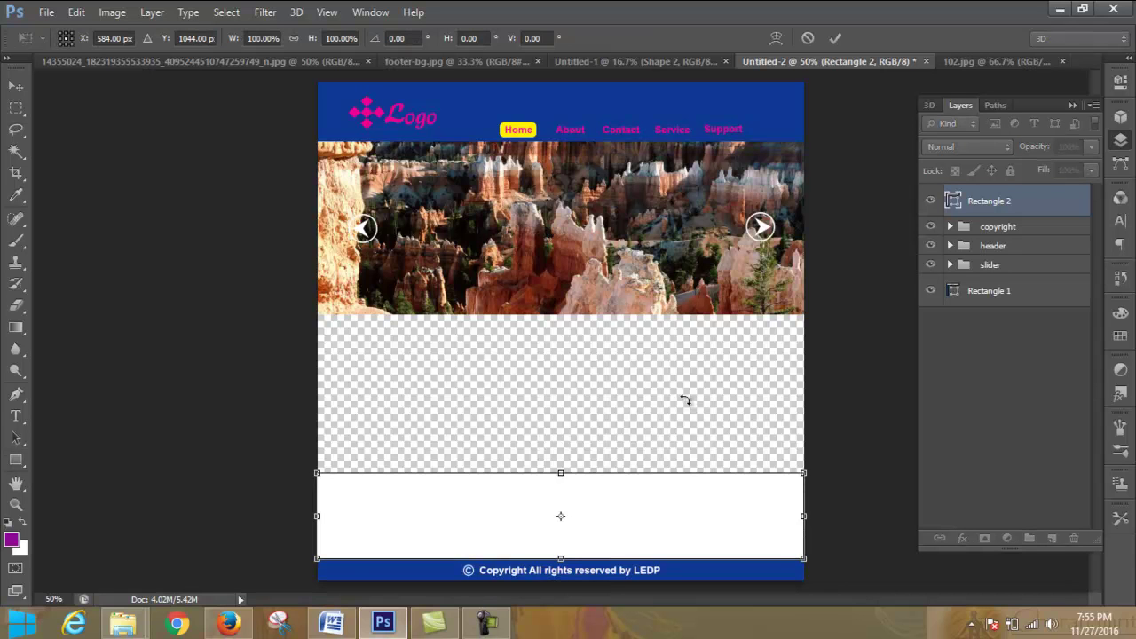
{"action": "left_click", "coordinate": [835, 39]}
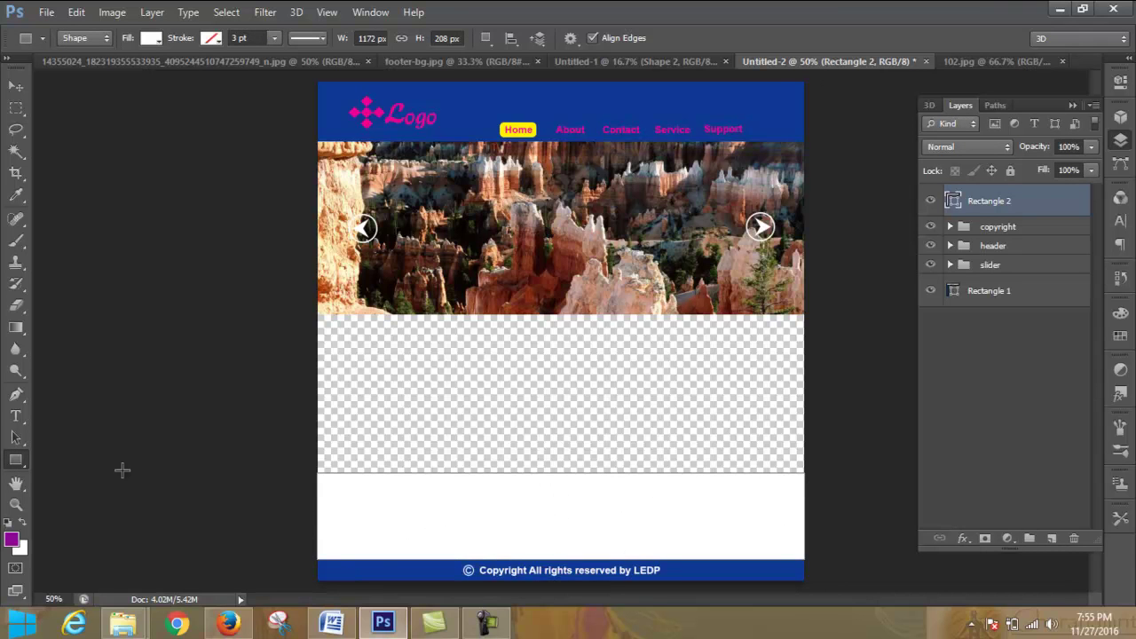
Step: Fill the new rectangle above the footer with the recently used dark blue of the header
{"action": "left_click", "coordinate": [109, 40]}
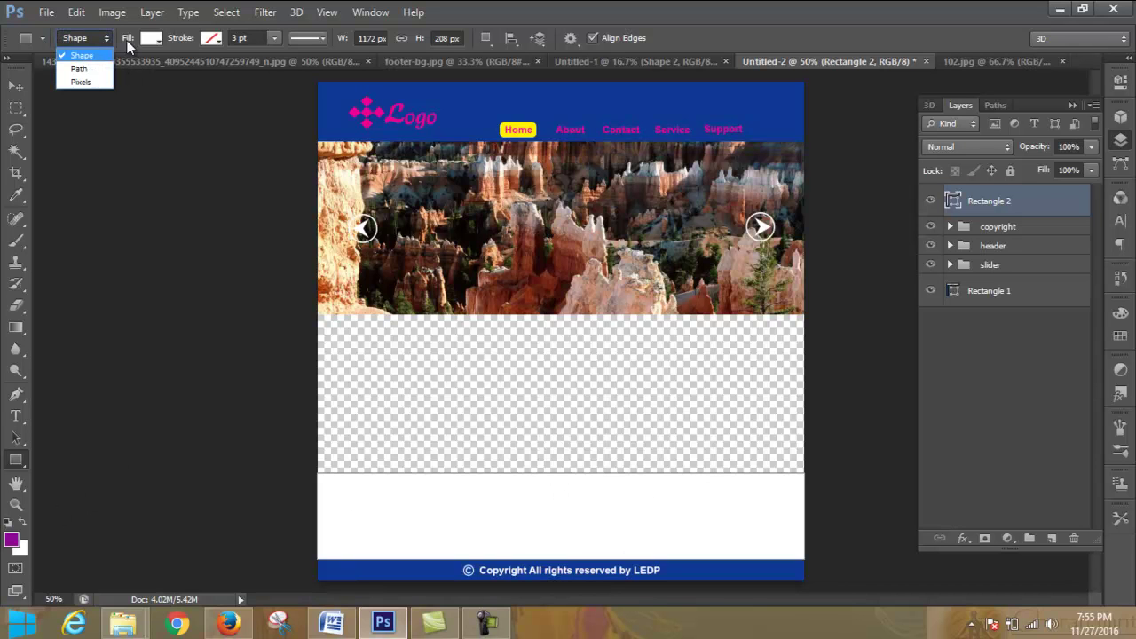
{"action": "left_click", "coordinate": [155, 41]}
{"action": "left_click", "coordinate": [156, 40]}
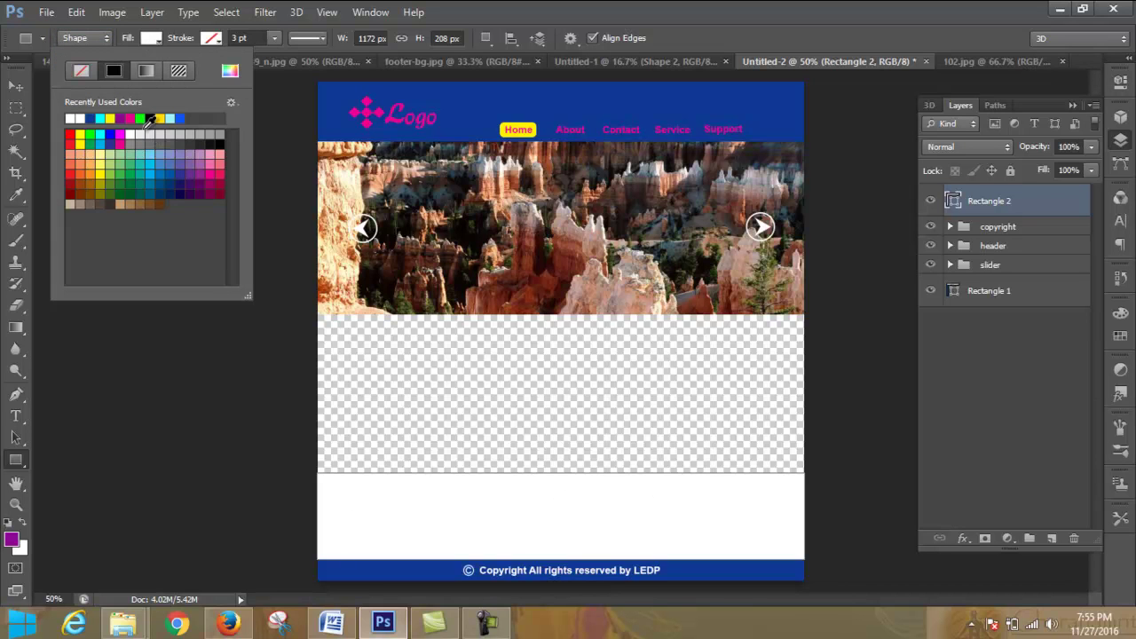
{"action": "left_click", "coordinate": [182, 118]}
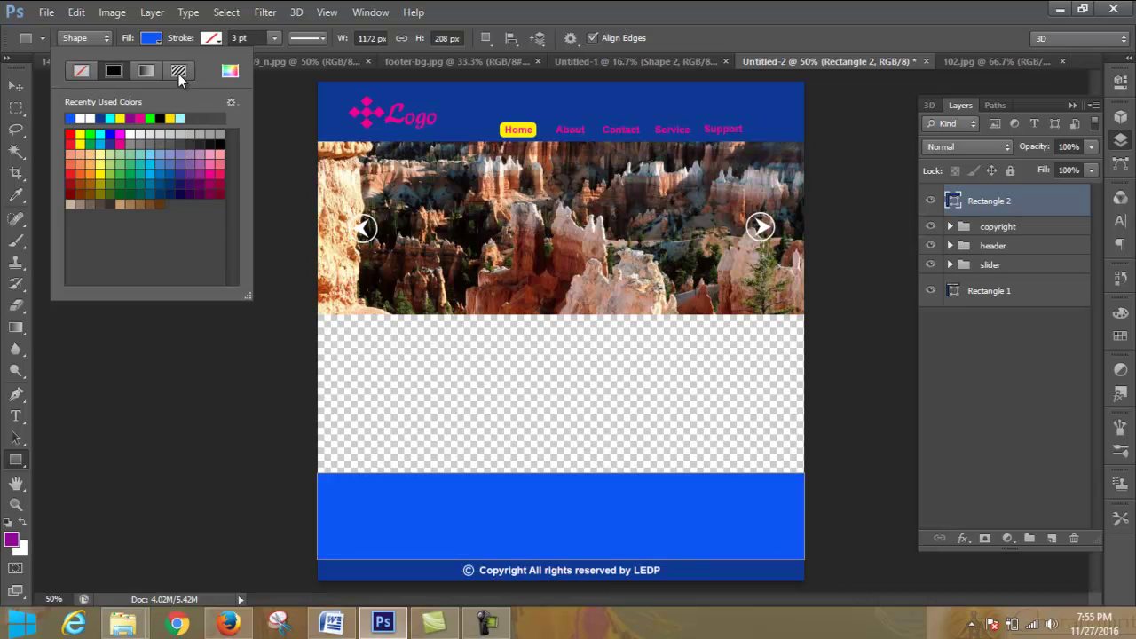
{"action": "left_click", "coordinate": [103, 116]}
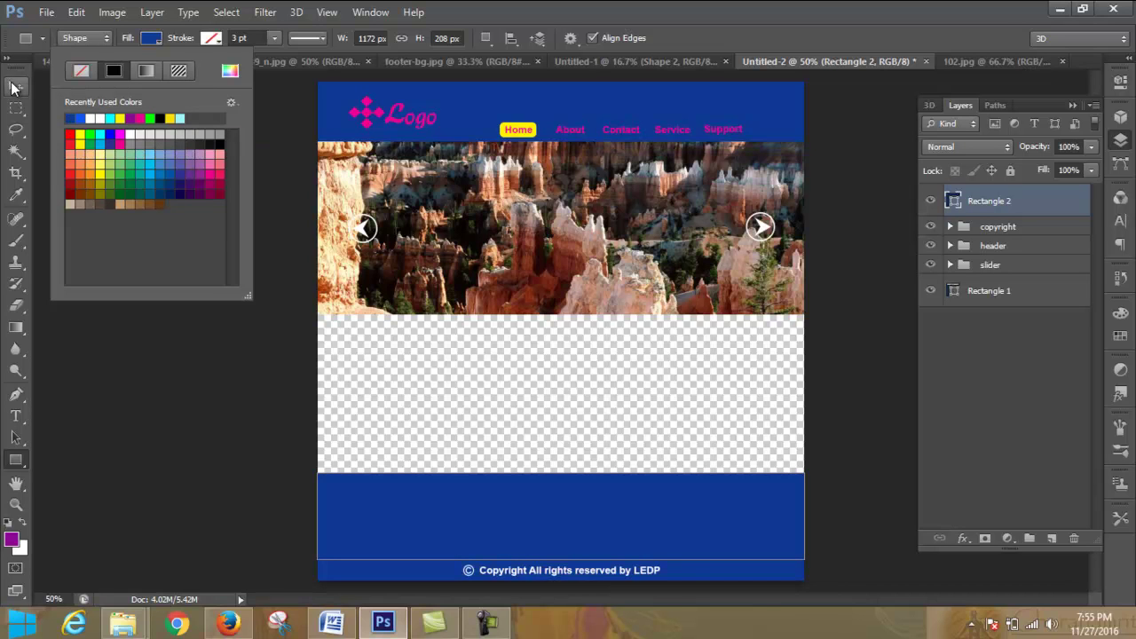
{"action": "left_click", "coordinate": [854, 171]}
{"action": "left_click", "coordinate": [858, 172]}
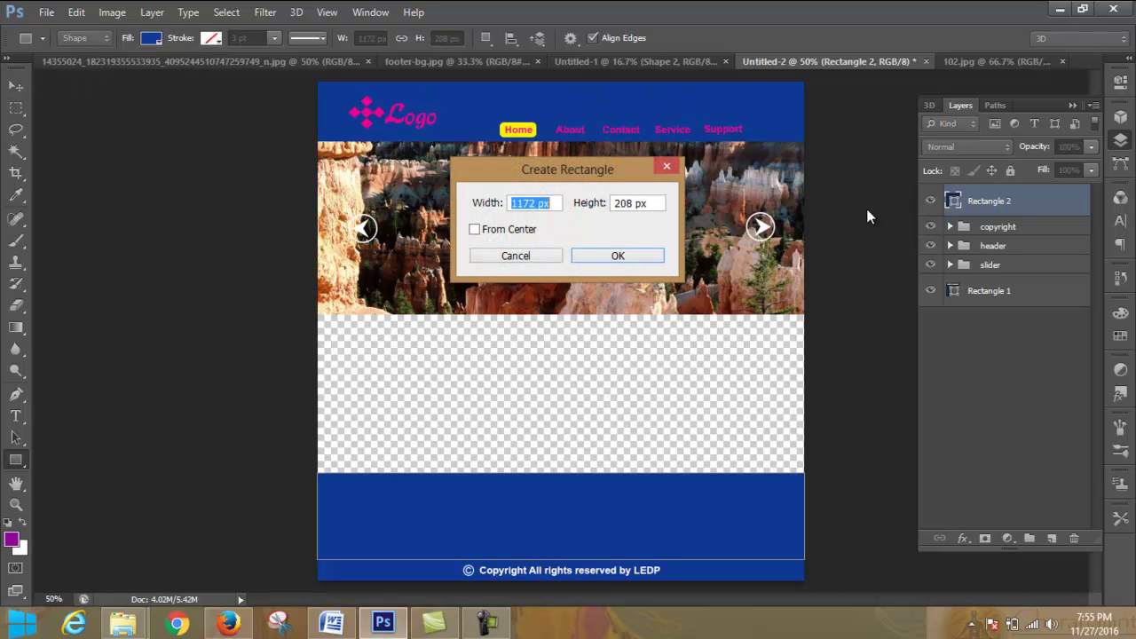
{"action": "left_click", "coordinate": [520, 259]}
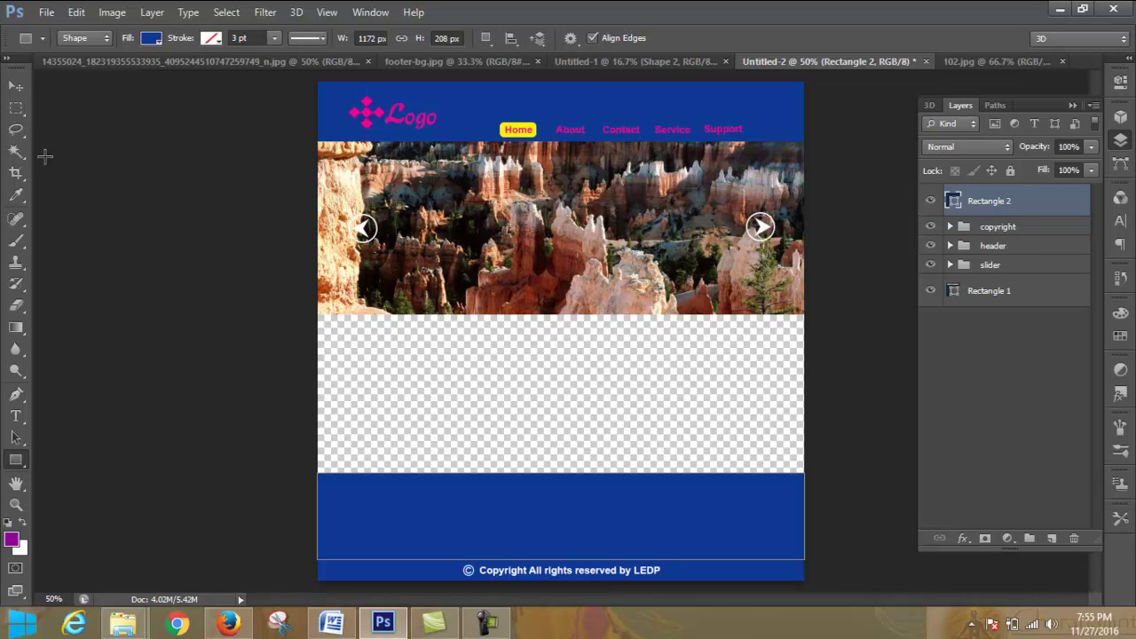
{"action": "left_click", "coordinate": [266, 213]}
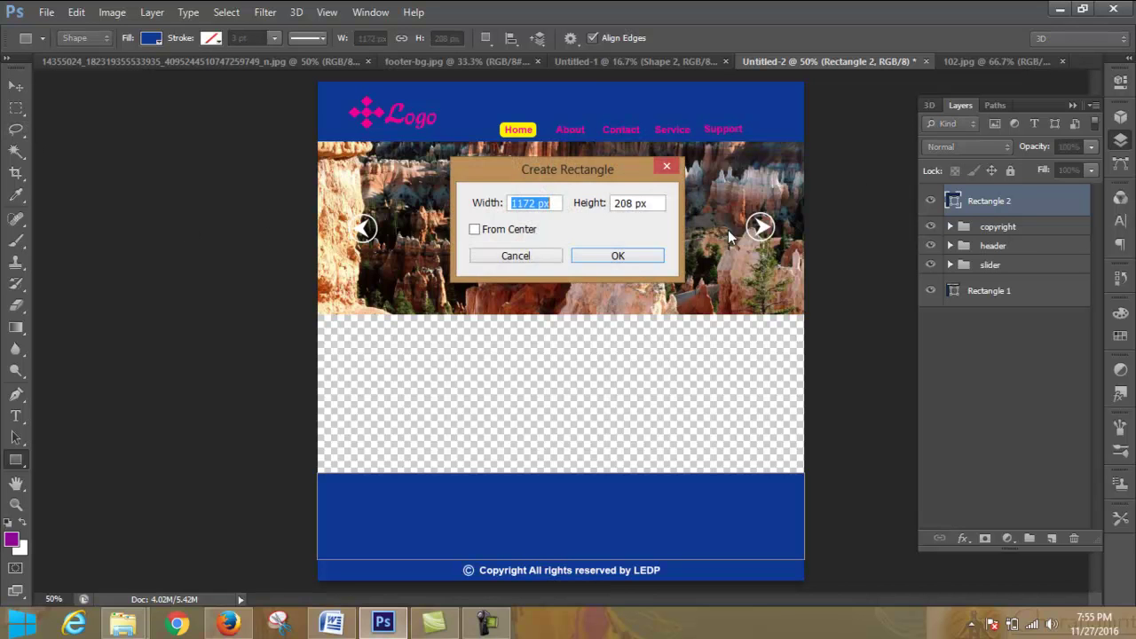
{"action": "left_click", "coordinate": [516, 255]}
{"action": "key", "text": "v"}
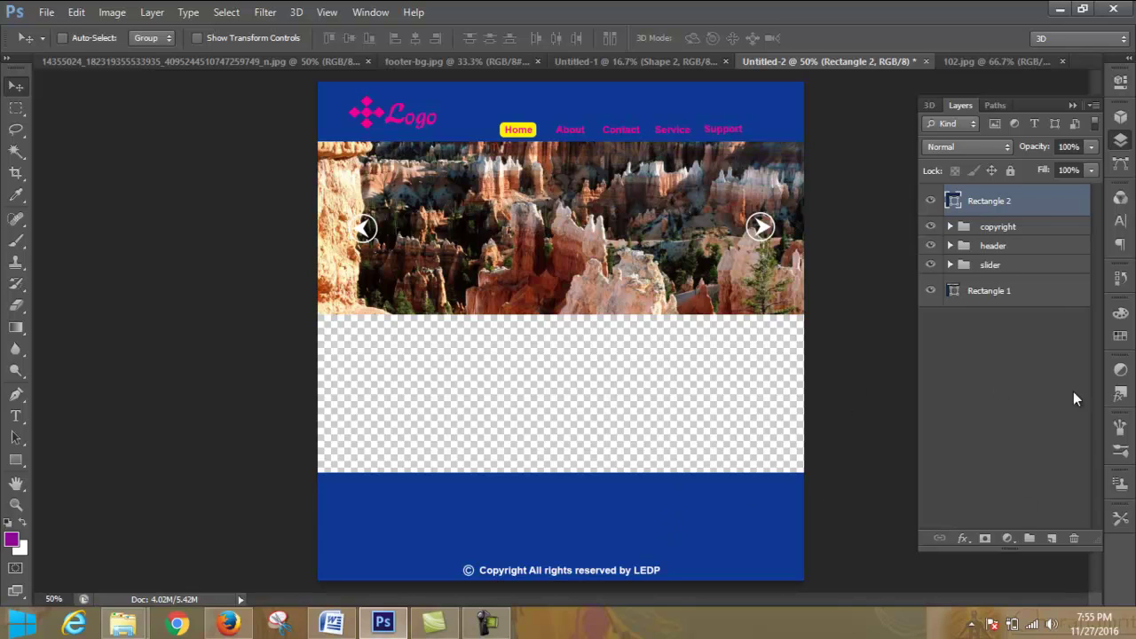
Step: Give the dark blue rectangle above the footer a dark grey stroke
{"action": "left_click", "coordinate": [7, 458]}
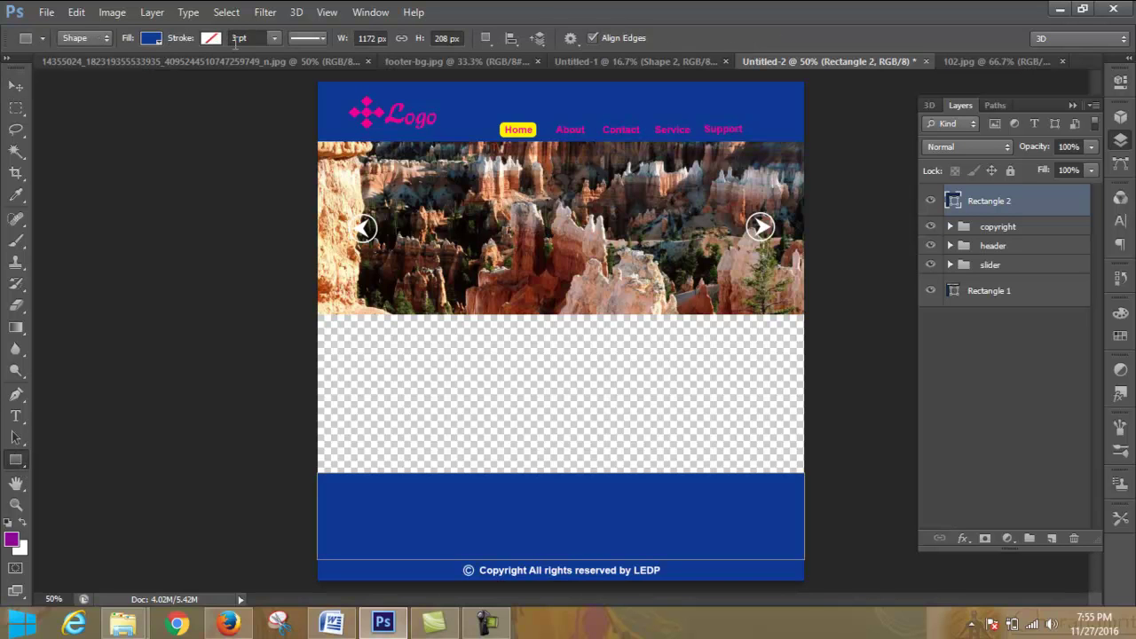
{"action": "left_click", "coordinate": [17, 462]}
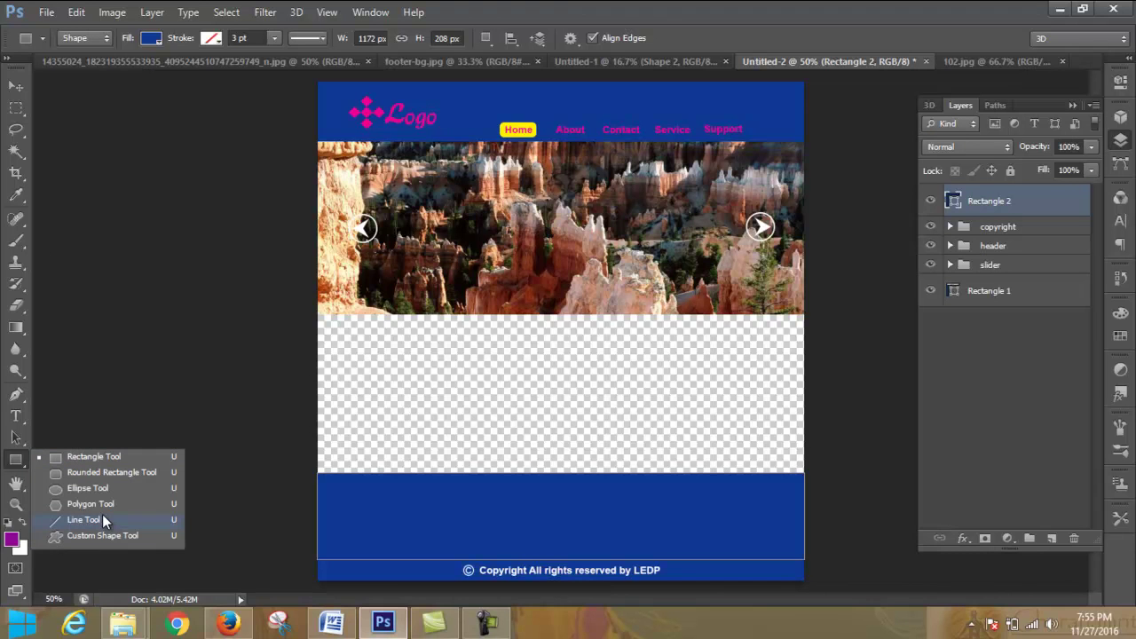
{"action": "left_click", "coordinate": [85, 519]}
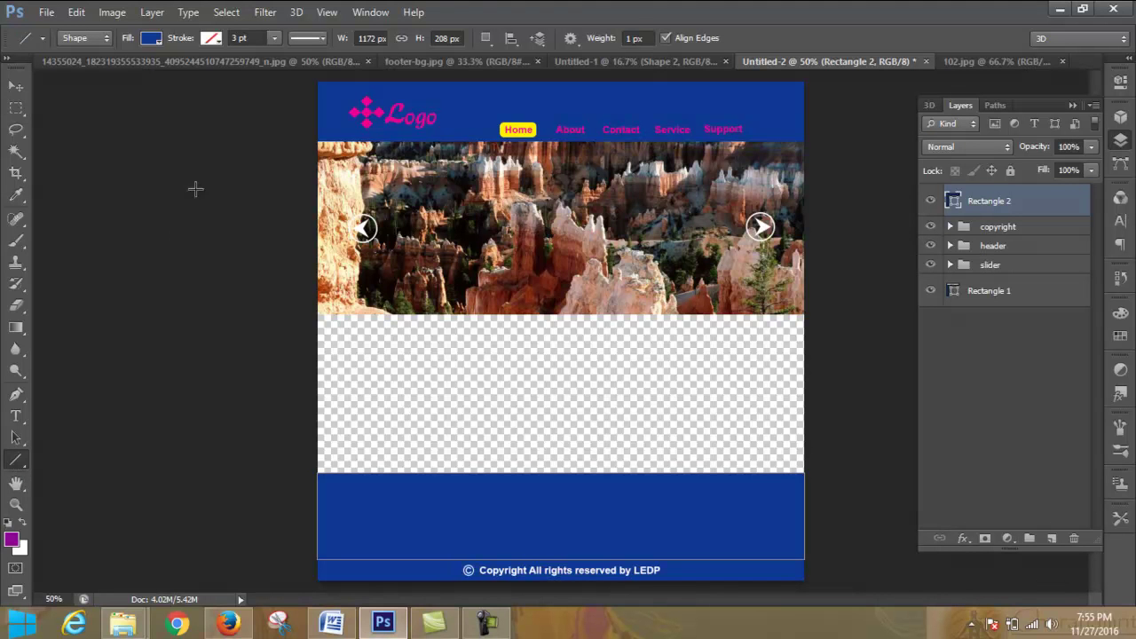
{"action": "left_click", "coordinate": [18, 461]}
{"action": "left_click", "coordinate": [46, 453]}
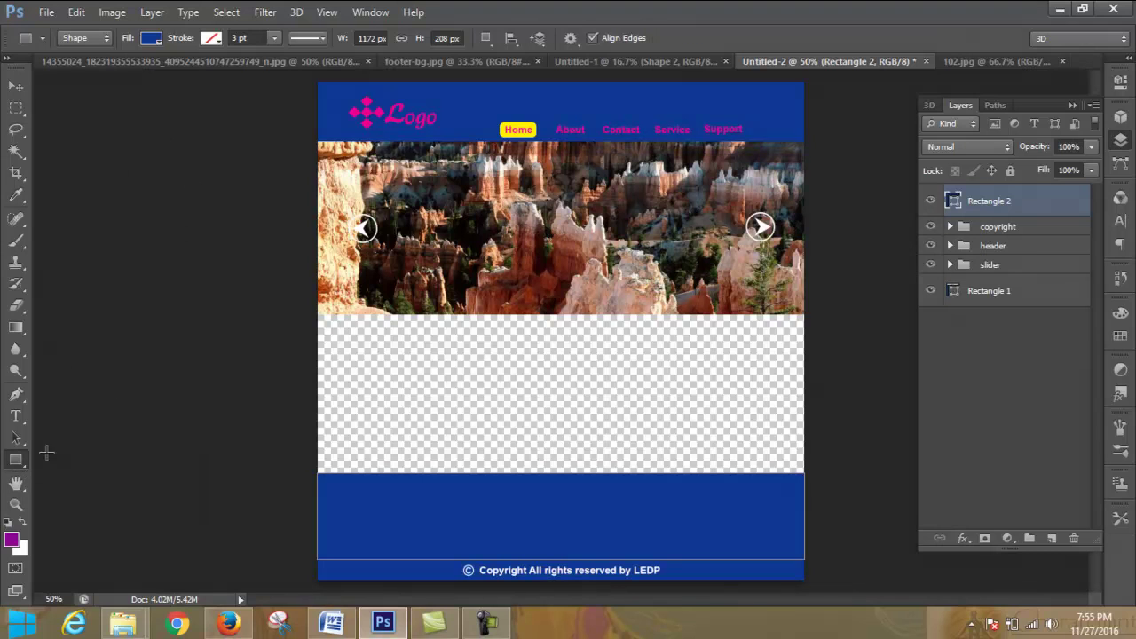
{"action": "left_click", "coordinate": [273, 40]}
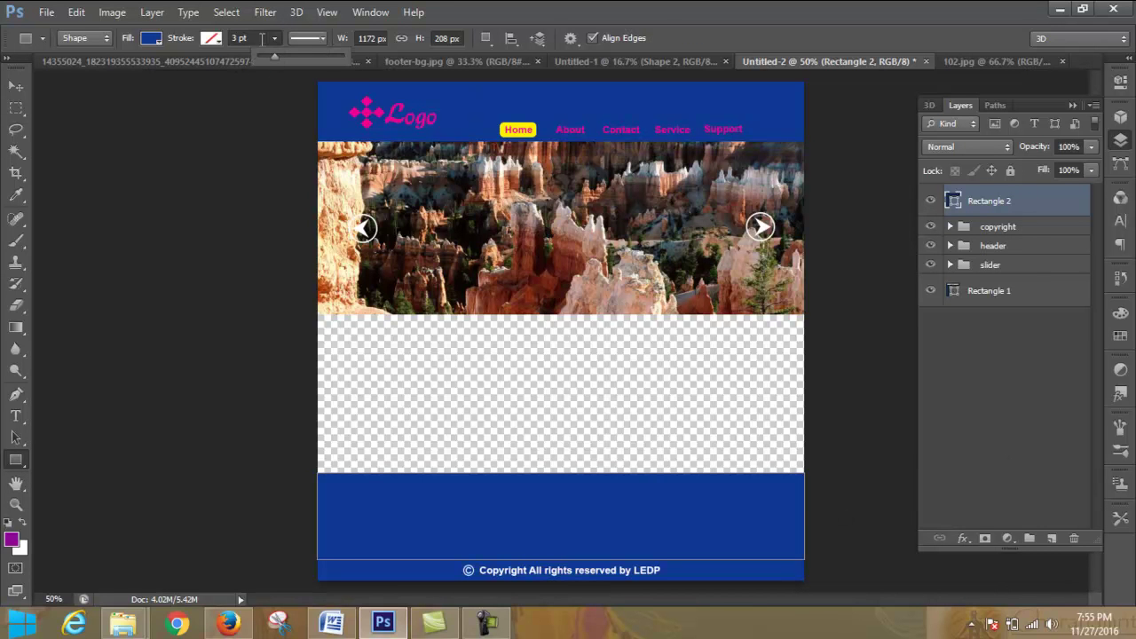
{"action": "left_click", "coordinate": [218, 42]}
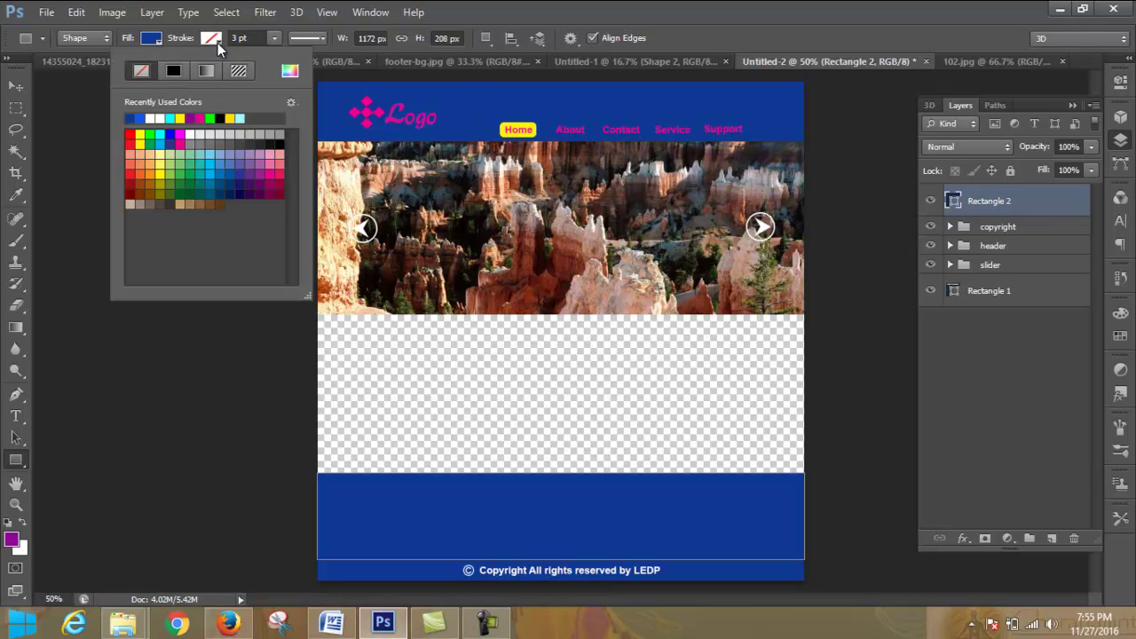
{"action": "left_click", "coordinate": [260, 139]}
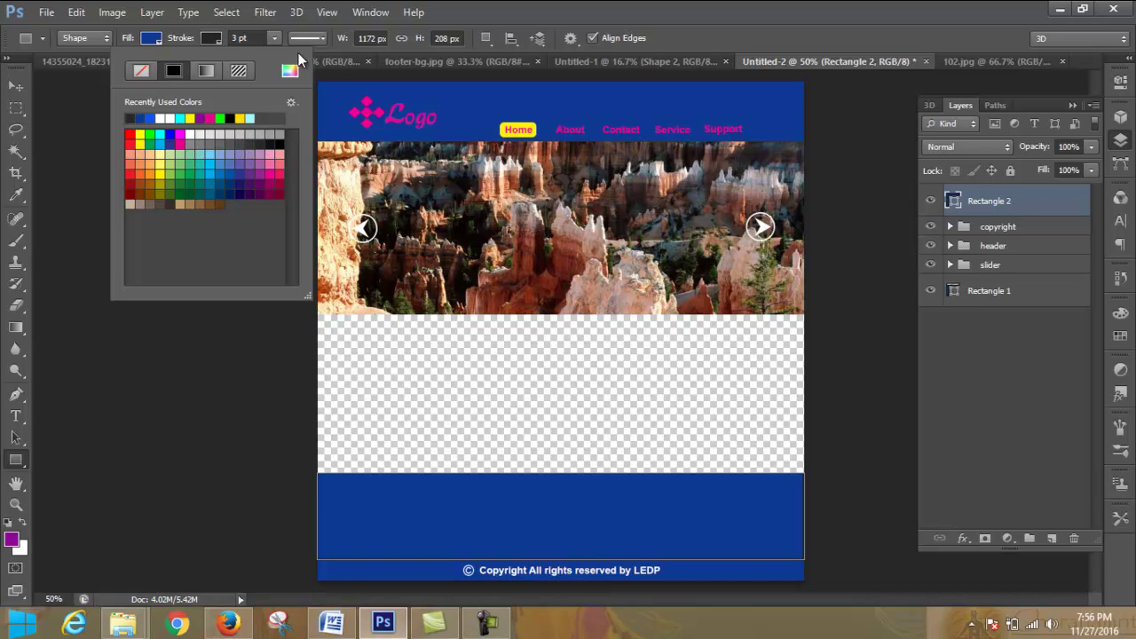
Step: Align the rectangle's solid stroke to Outside in the detailed stroke options
{"action": "left_click", "coordinate": [323, 39]}
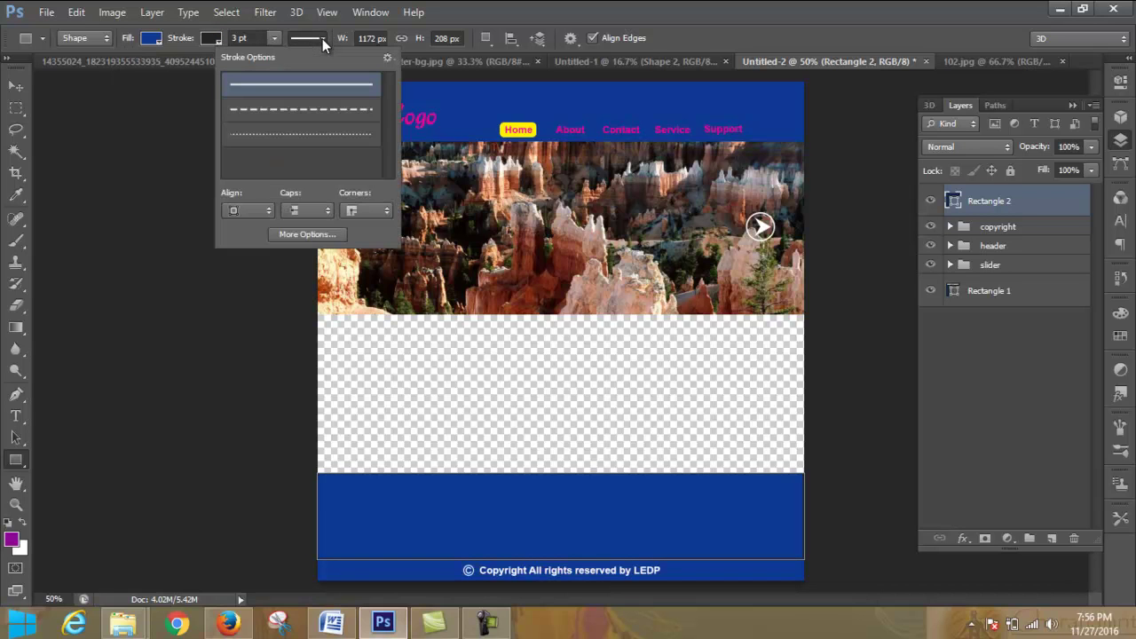
{"action": "left_click", "coordinate": [331, 233]}
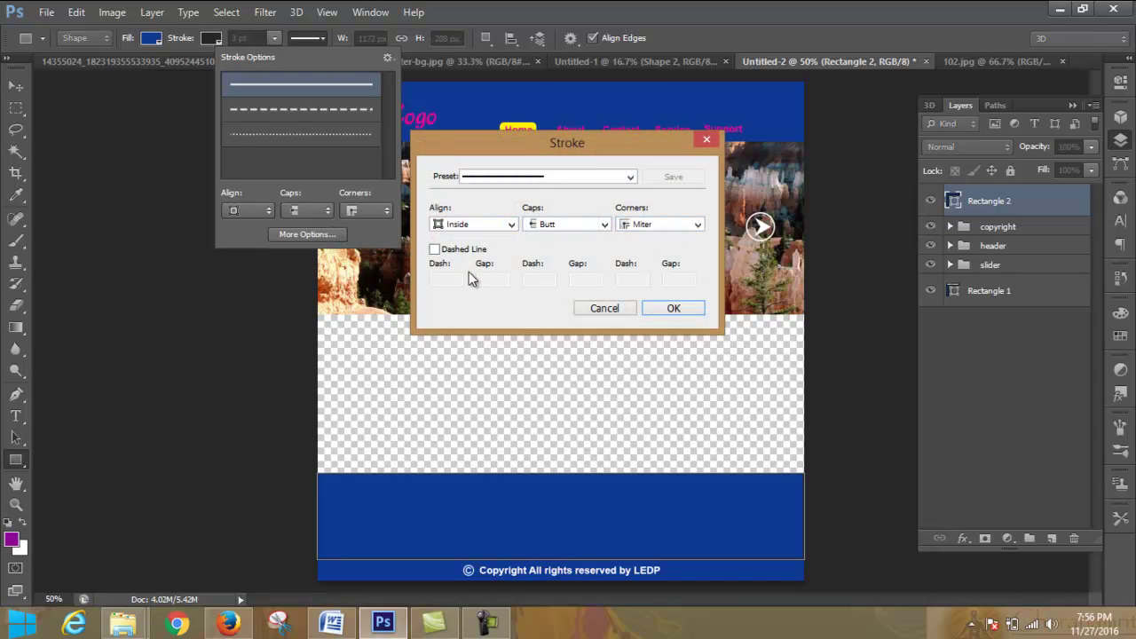
{"action": "left_click", "coordinate": [630, 178]}
{"action": "left_click", "coordinate": [621, 187]}
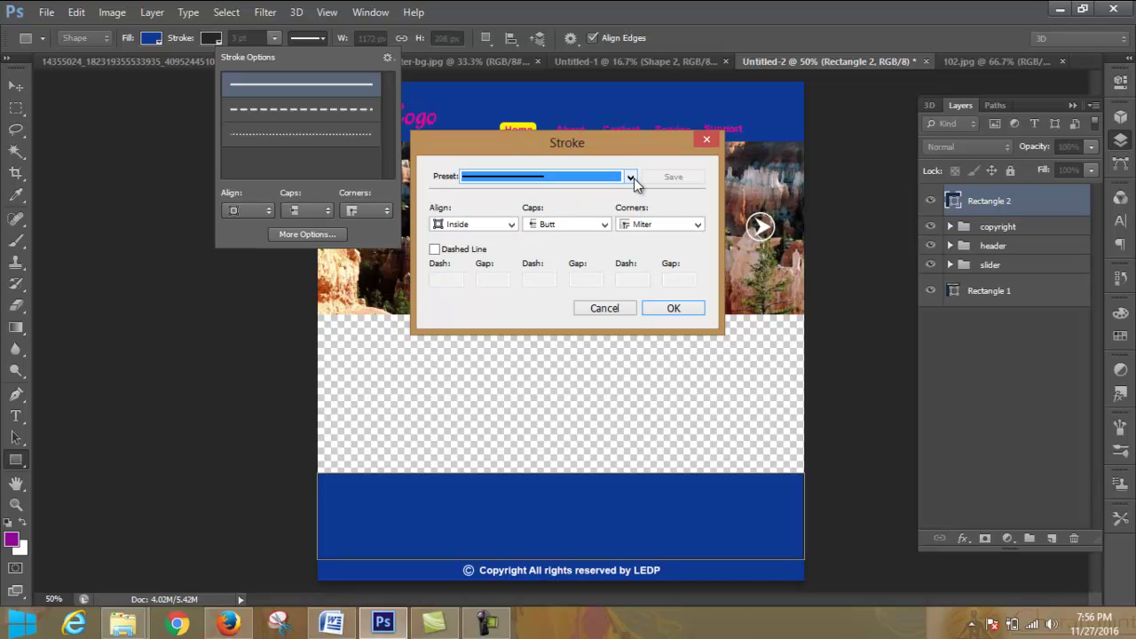
{"action": "left_click", "coordinate": [512, 225]}
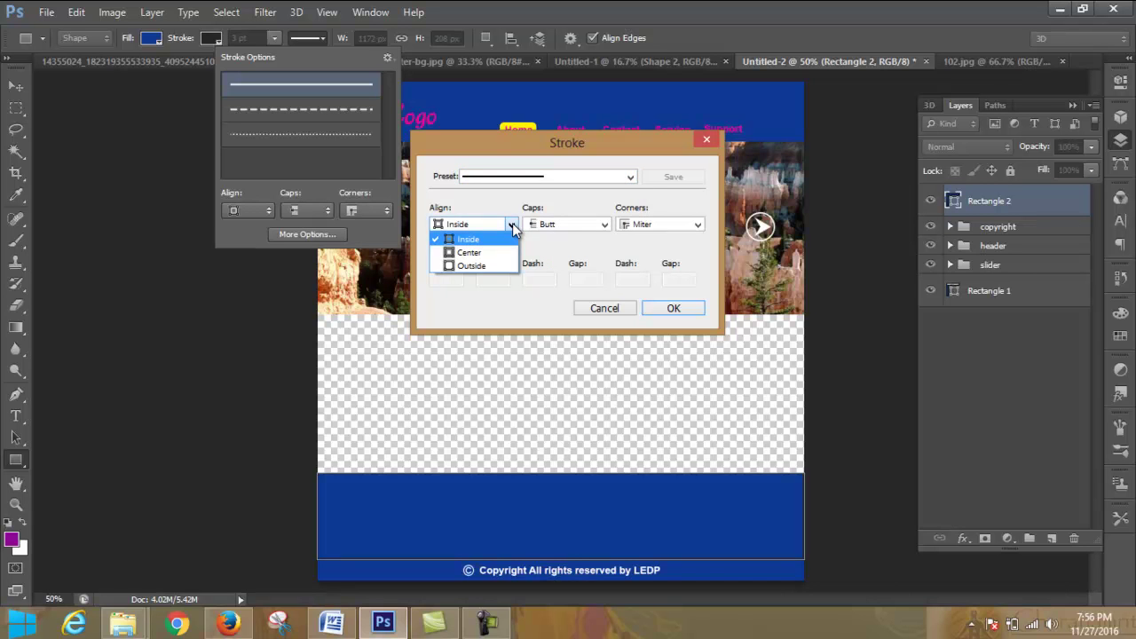
{"action": "left_click", "coordinate": [493, 266]}
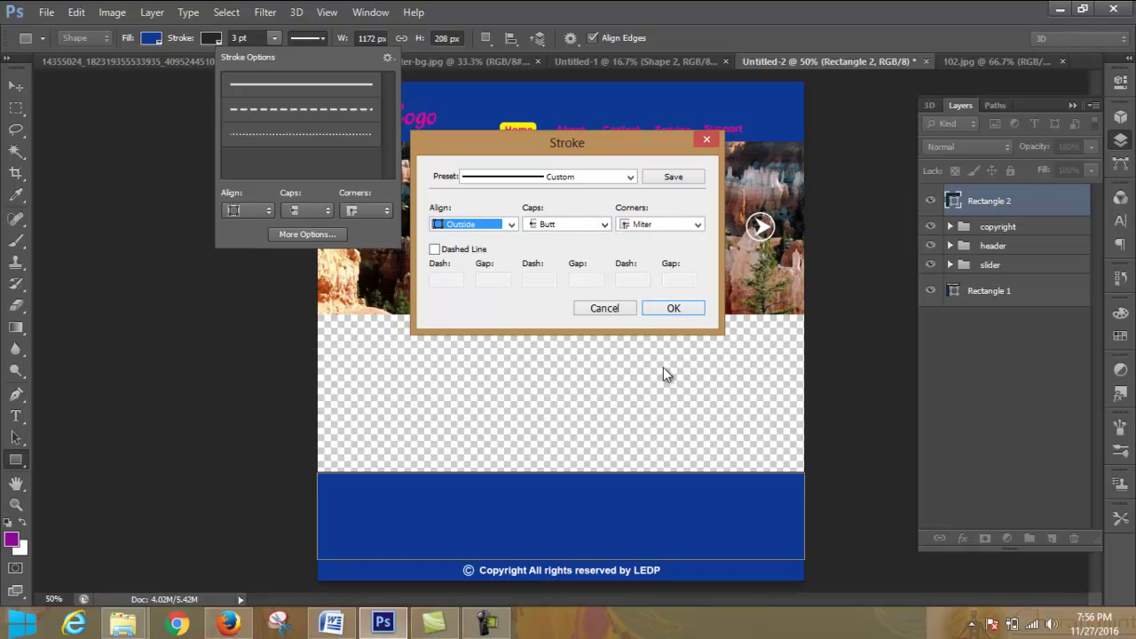
{"action": "left_click", "coordinate": [665, 308]}
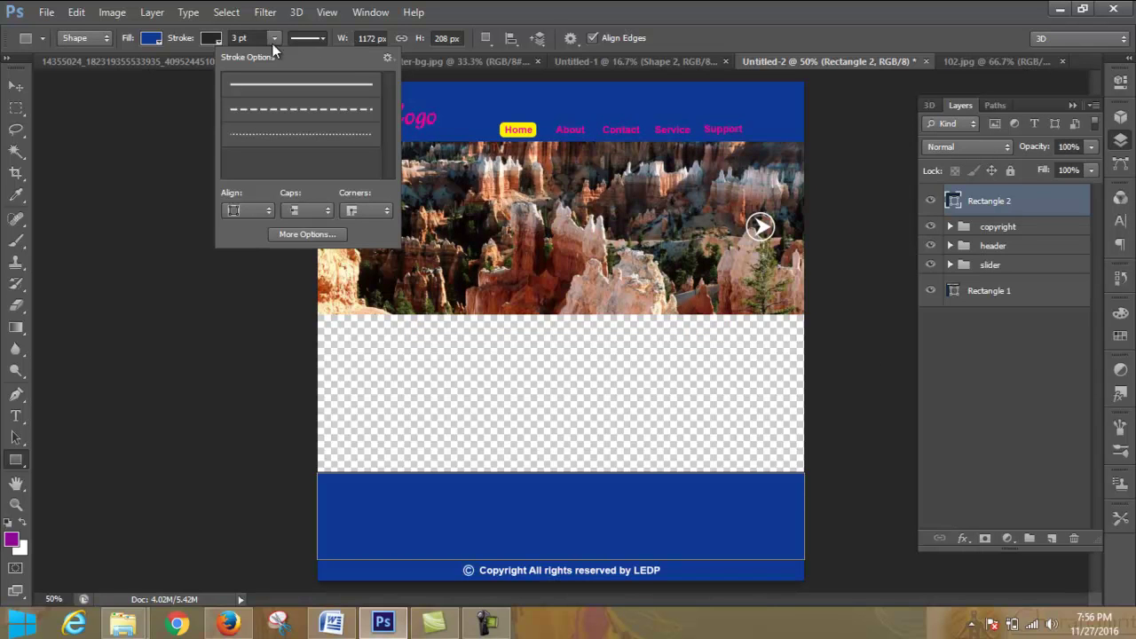
{"action": "left_click", "coordinate": [272, 40]}
{"action": "left_click", "coordinate": [16, 86]}
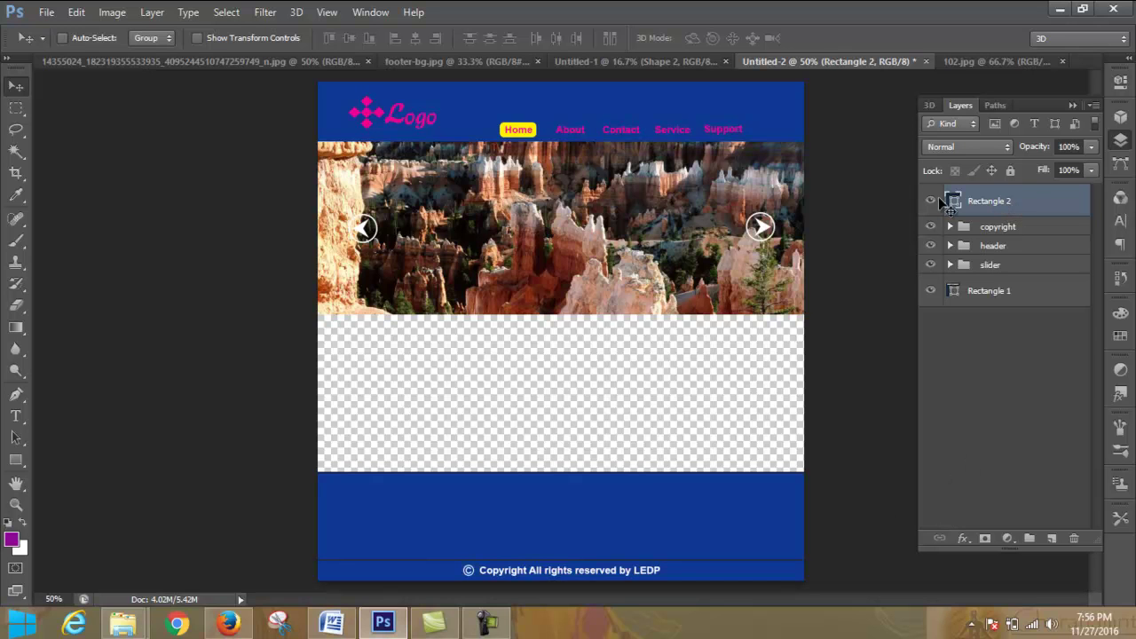
Step: Remove the stroke colour from the rectangle above the footer and reduce its stroke width to 0 pt
{"action": "left_click", "coordinate": [16, 462]}
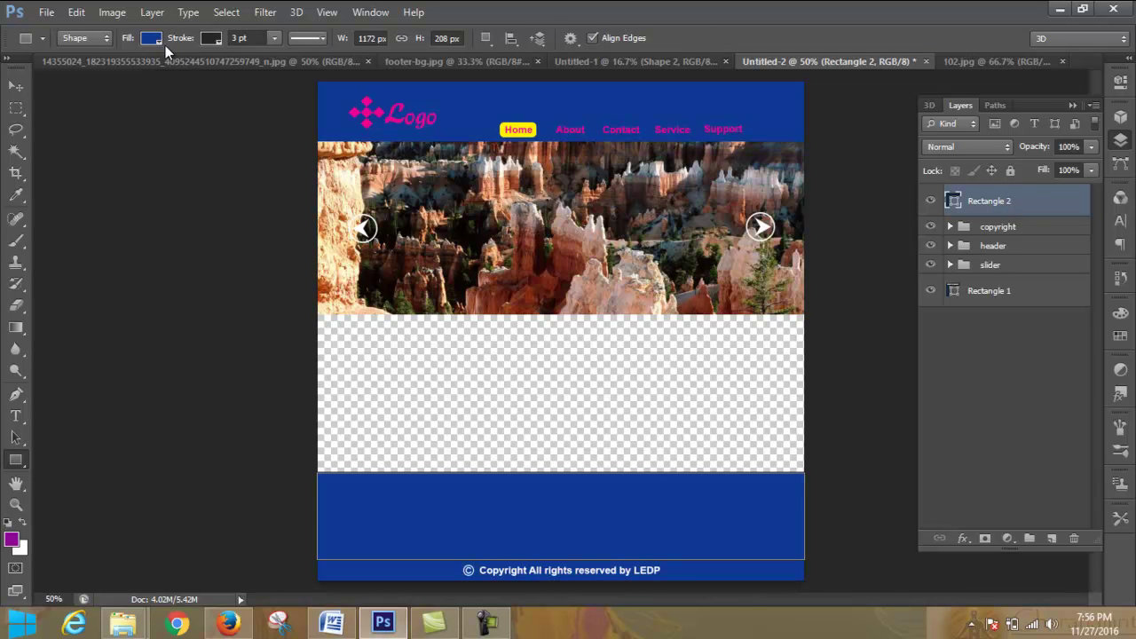
{"action": "left_click", "coordinate": [211, 38]}
{"action": "left_click", "coordinate": [148, 70]}
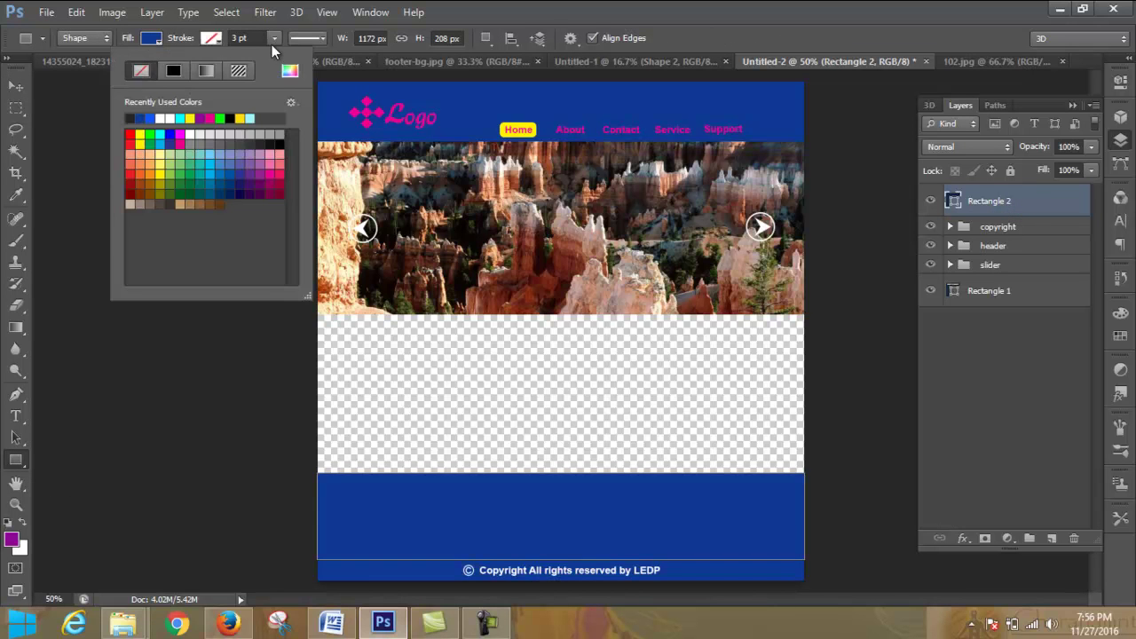
{"action": "left_click", "coordinate": [272, 40]}
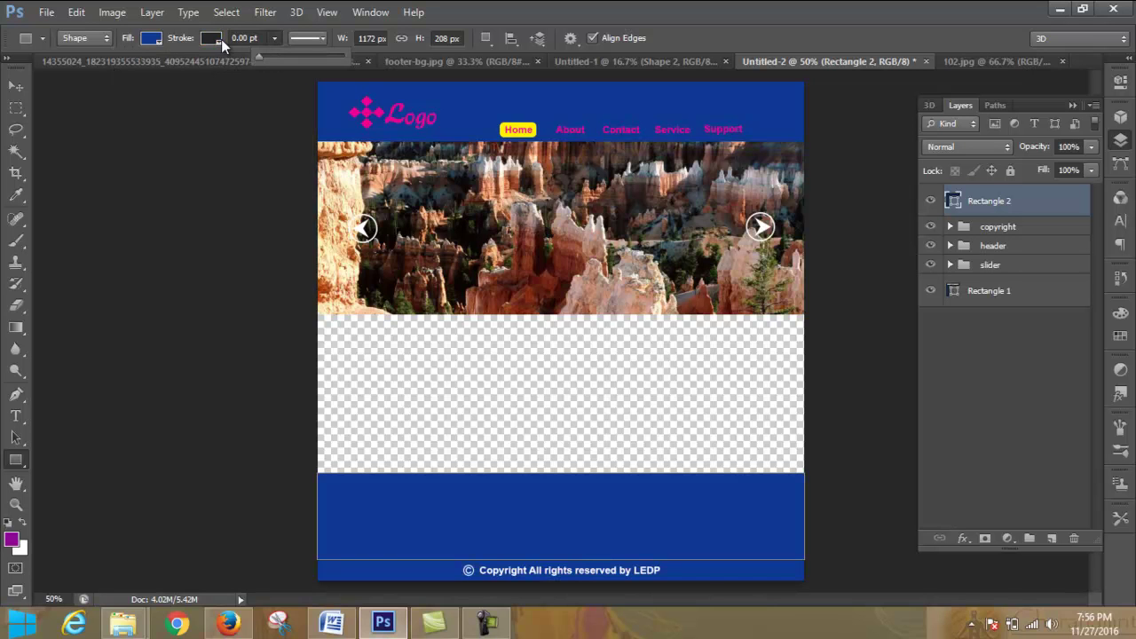
{"action": "left_click", "coordinate": [221, 39]}
{"action": "left_click", "coordinate": [147, 75]}
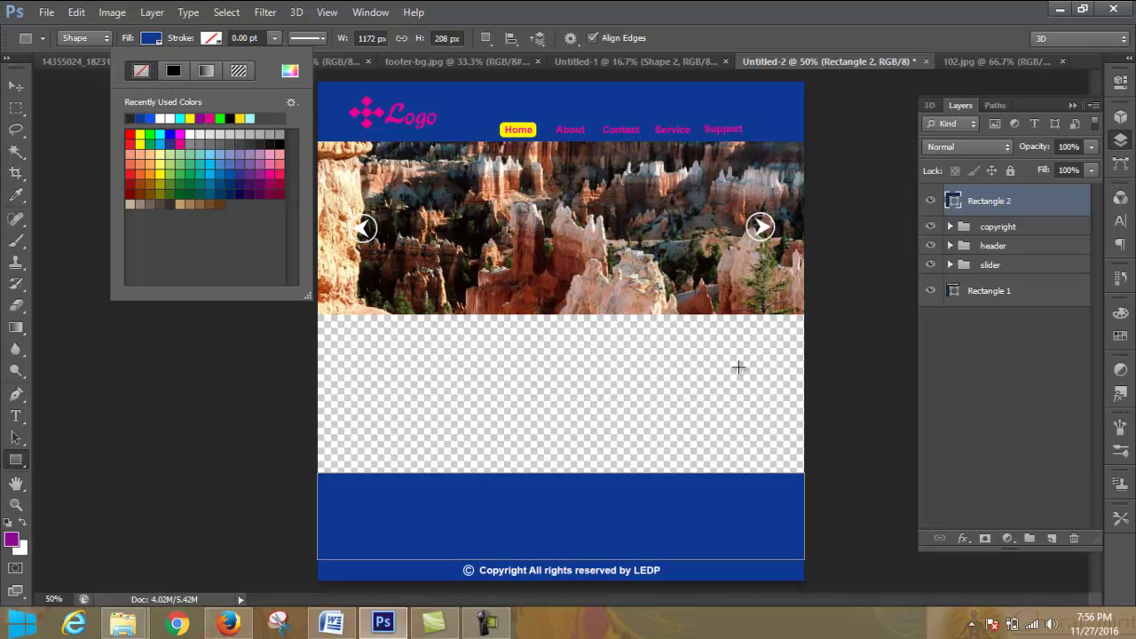
{"action": "left_click", "coordinate": [839, 348]}
{"action": "left_click", "coordinate": [840, 347]}
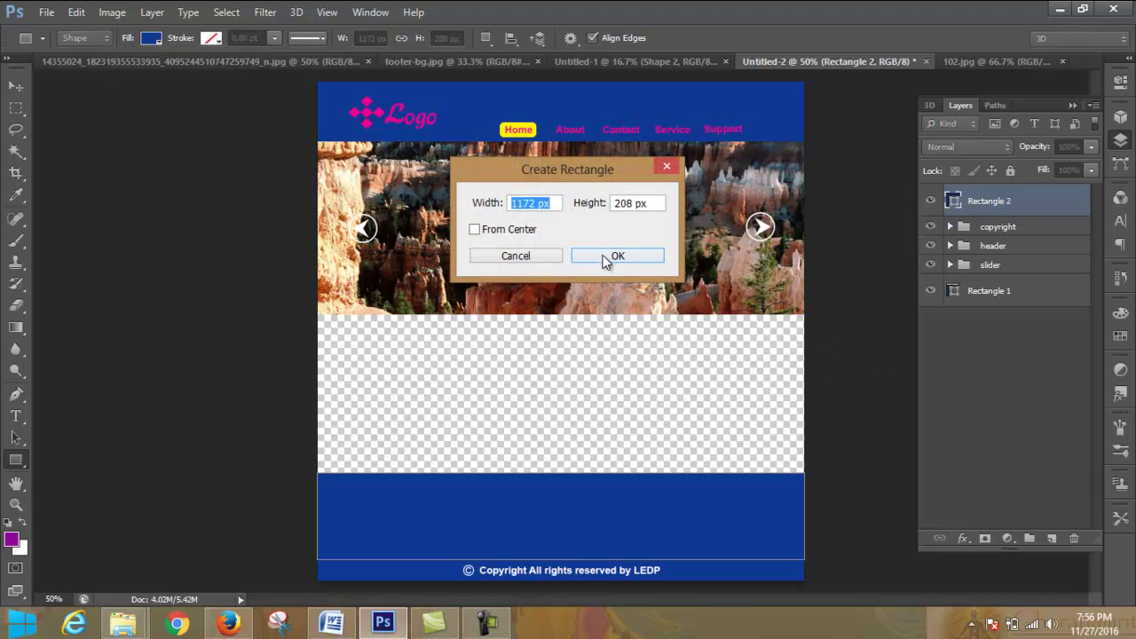
{"action": "left_click", "coordinate": [515, 256]}
{"action": "left_click", "coordinate": [17, 90]}
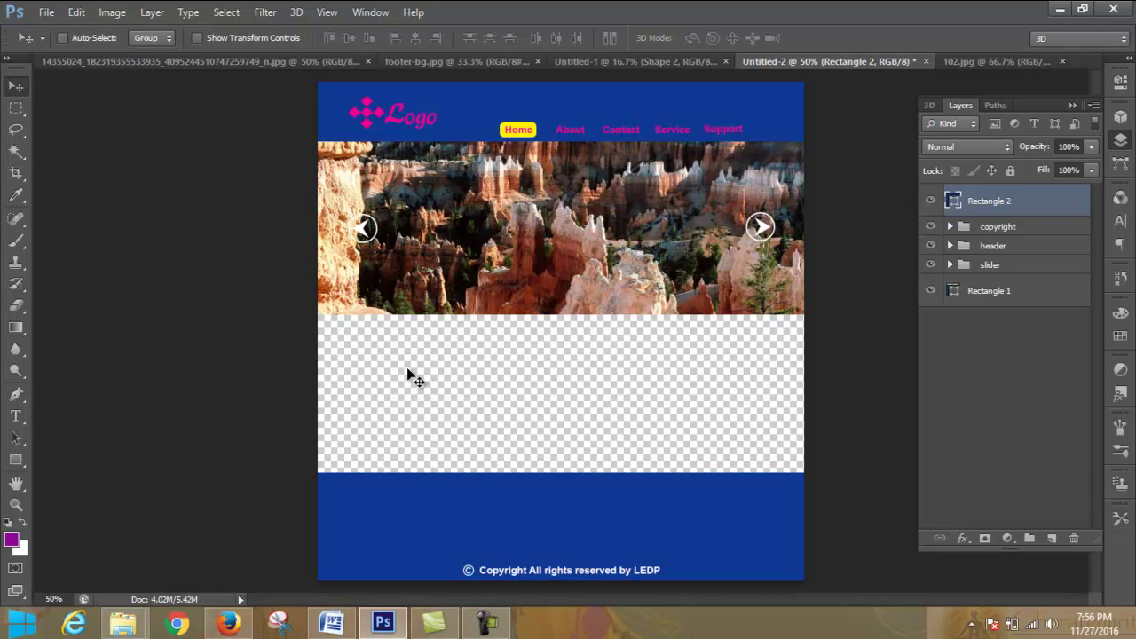
Step: Draw a 1 px horizontal line about 1174 px wide along the copyright bar's upper edge and fill it with dark navy
{"action": "left_click_drag", "start_coordinate": [17, 459], "coordinate": [83, 519]}
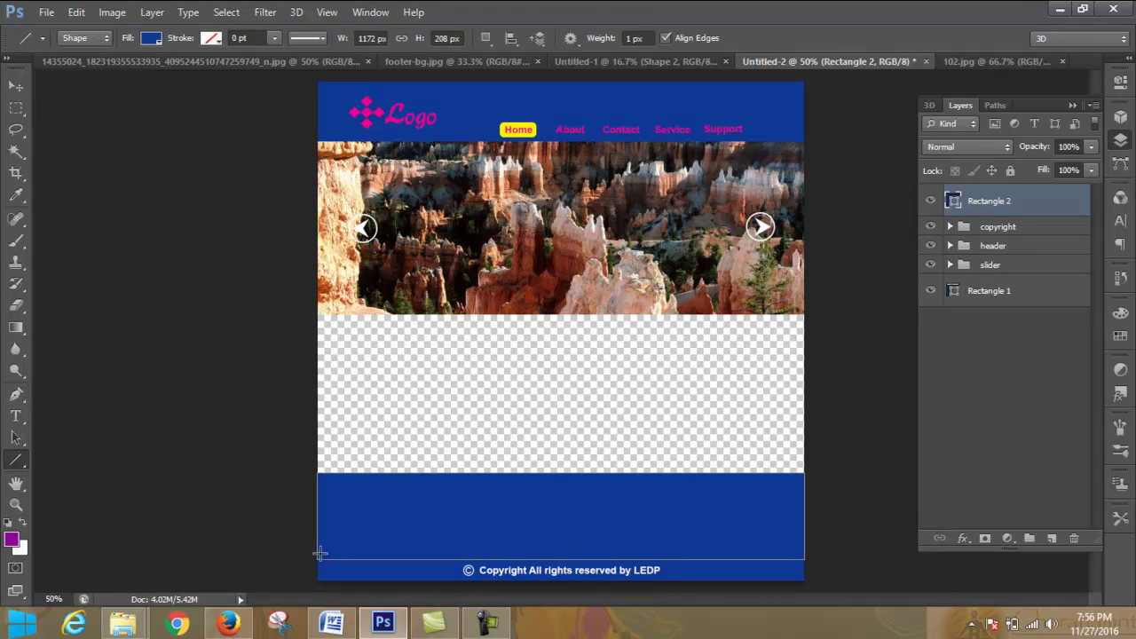
{"action": "left_click_drag", "start_coordinate": [316, 559], "coordinate": [807, 560]}
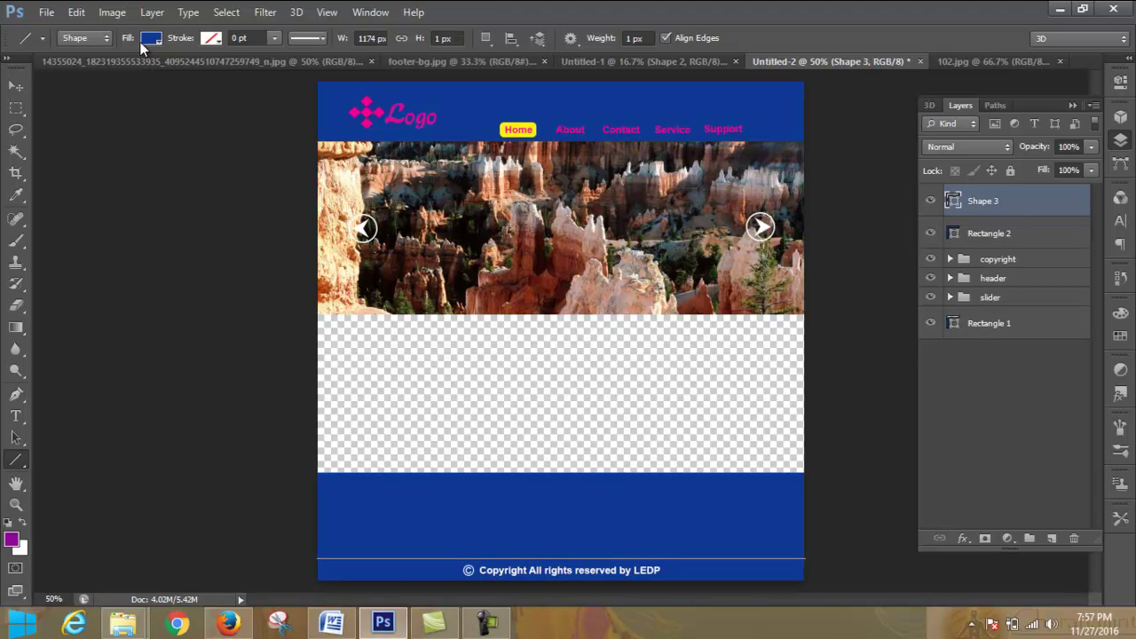
{"action": "left_click", "coordinate": [151, 38]}
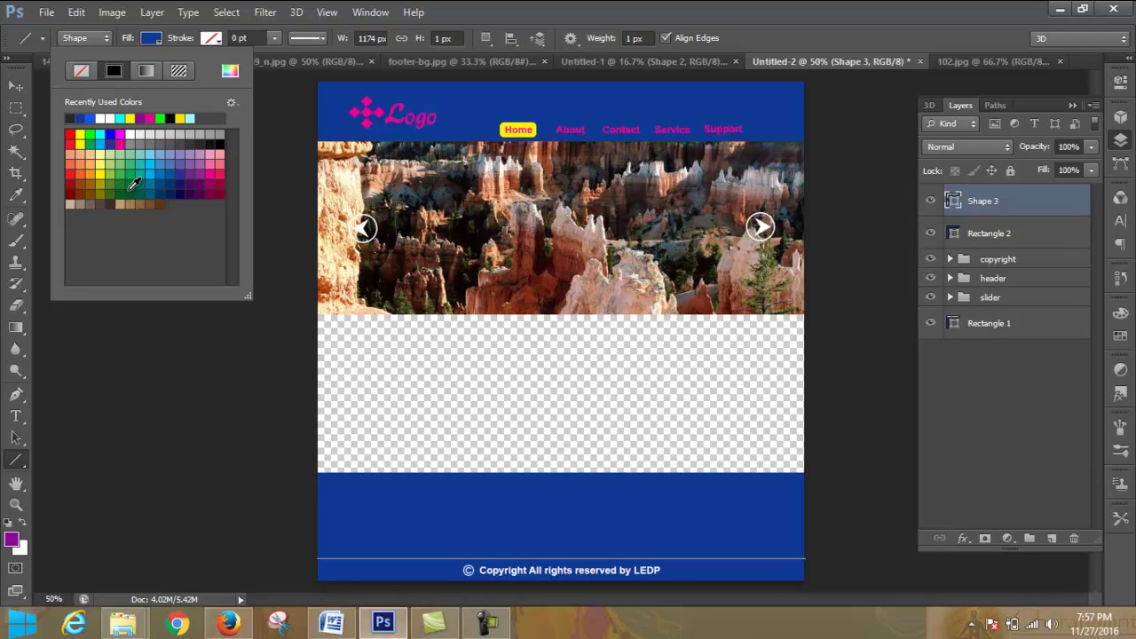
{"action": "left_click", "coordinate": [180, 193]}
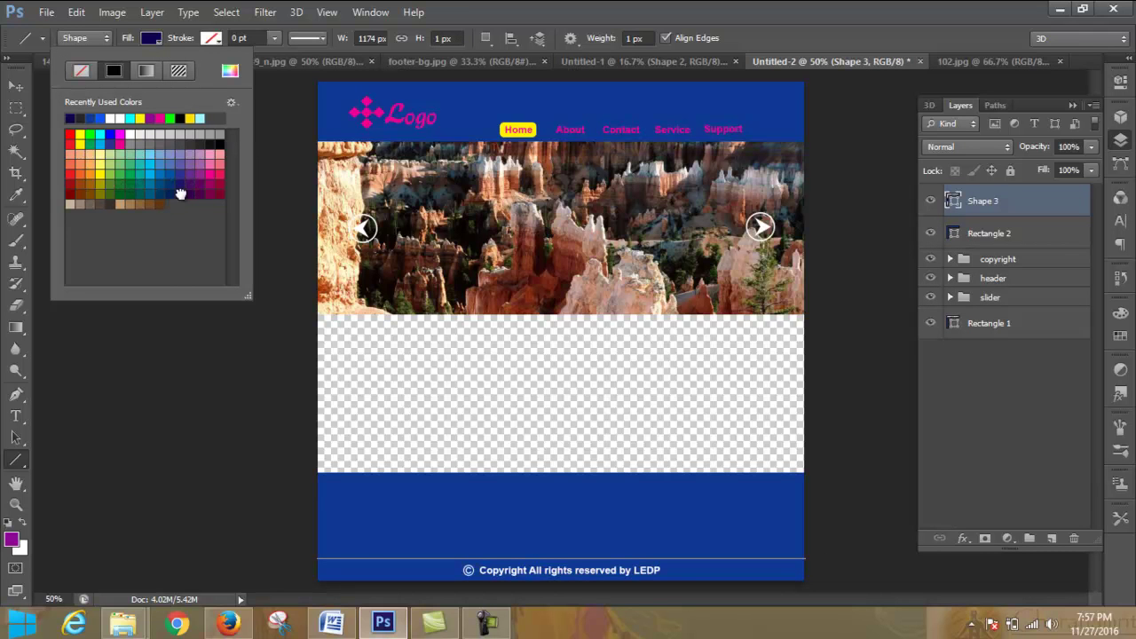
{"action": "left_click", "coordinate": [173, 33]}
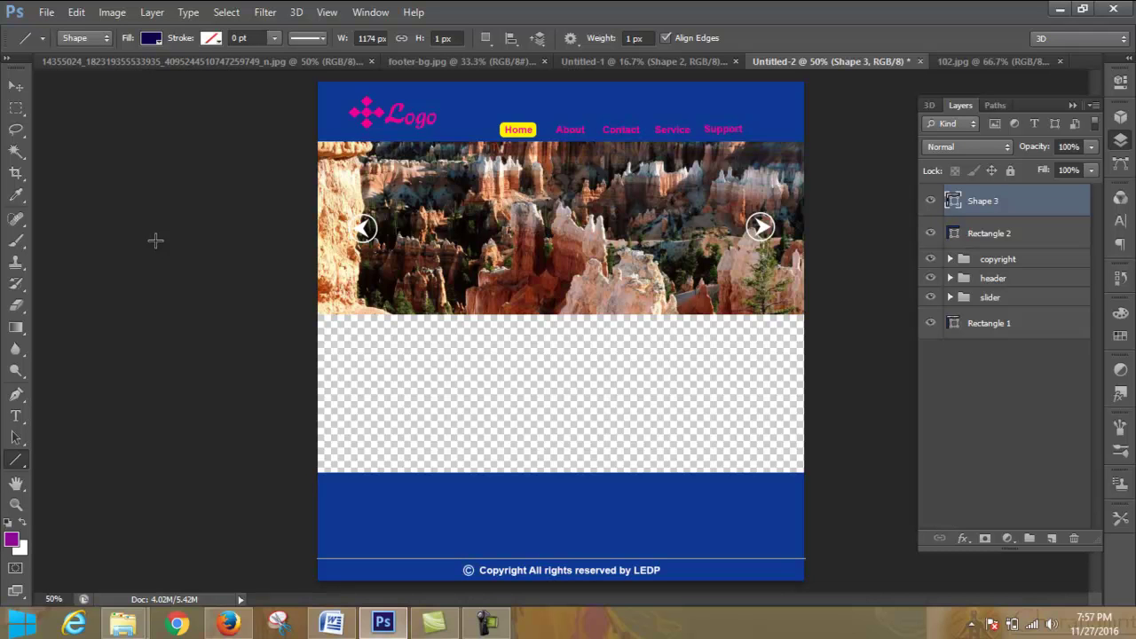
Step: Give the line above the copyright bar a dark navy stroke and slightly increase its stroke width
{"action": "left_click", "coordinate": [215, 39]}
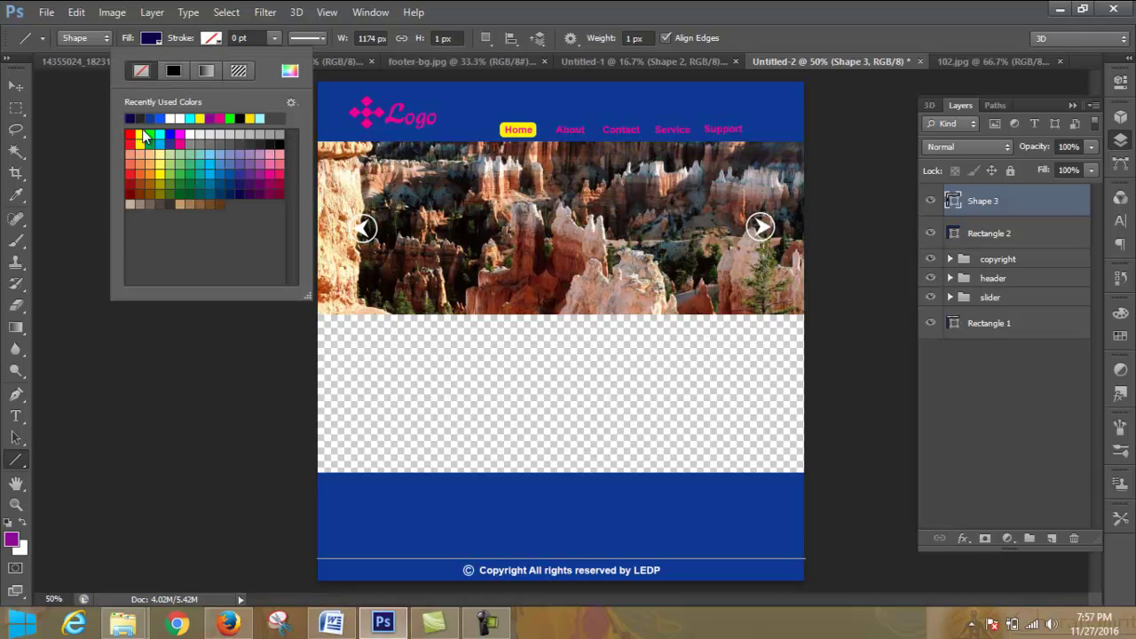
{"action": "left_click", "coordinate": [240, 190]}
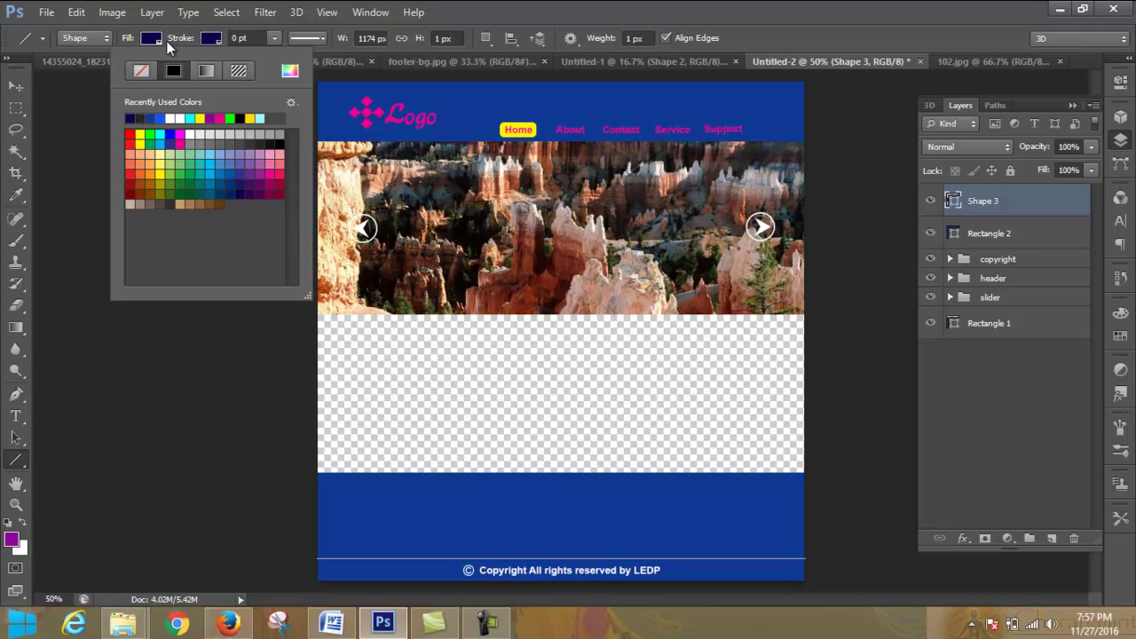
{"action": "left_click", "coordinate": [166, 41]}
{"action": "left_click", "coordinate": [273, 40]}
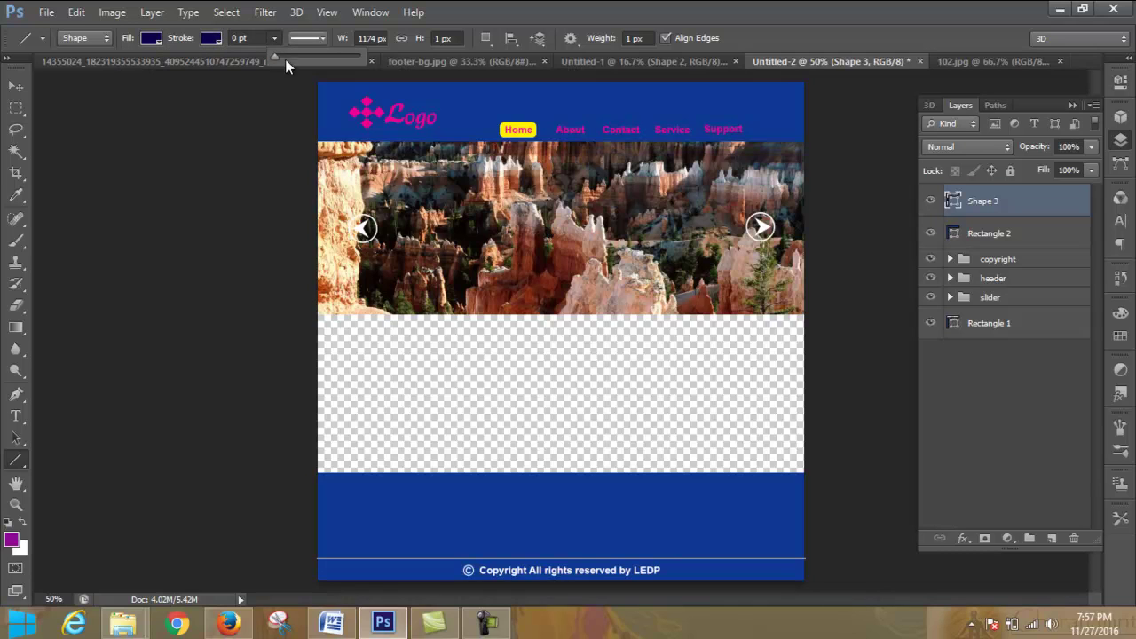
{"action": "mouse_move", "coordinate": [278, 54]}
{"action": "left_mouse_down"}
{"action": "mouse_move", "coordinate": [295, 56]}
{"action": "mouse_move", "coordinate": [285, 56]}
{"action": "left_mouse_up"}
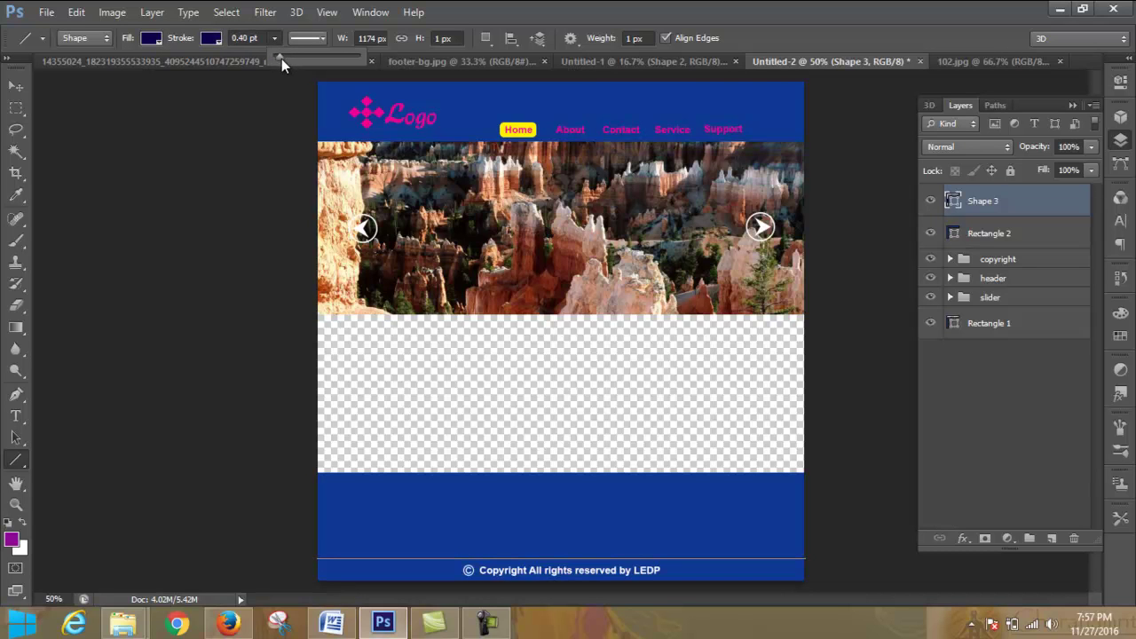
{"action": "left_click_drag", "start_coordinate": [285, 59], "coordinate": [287, 58]}
{"action": "left_click", "coordinate": [19, 88]}
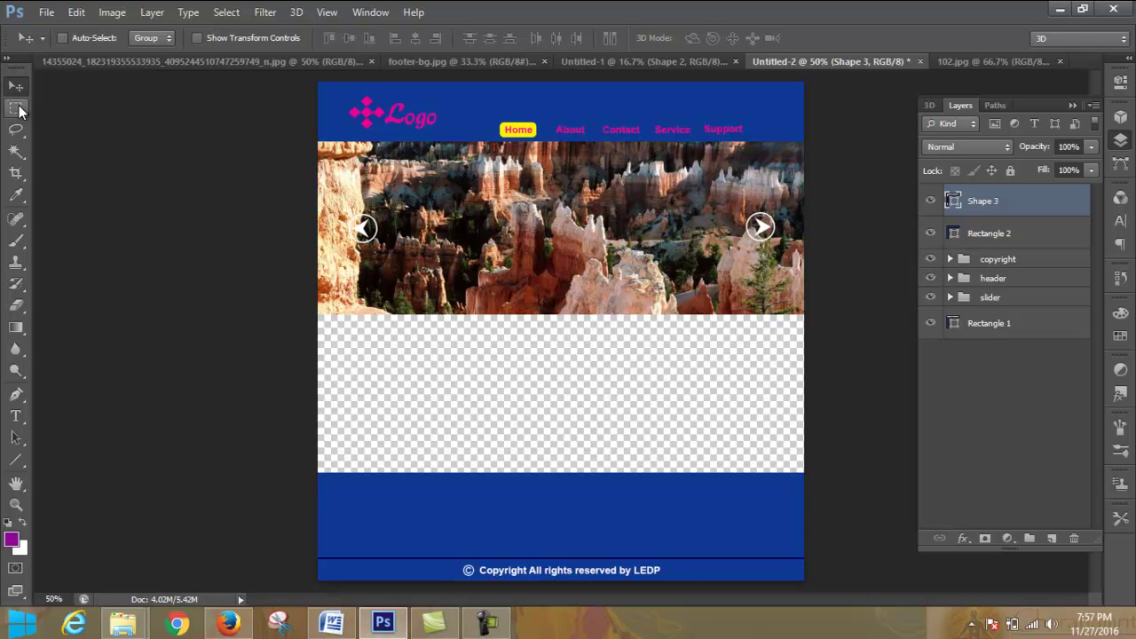
Step: Add the white 24 pt Arial text "Pages" at the footer area's upper left and set its style to Regular
{"action": "left_click", "coordinate": [16, 415]}
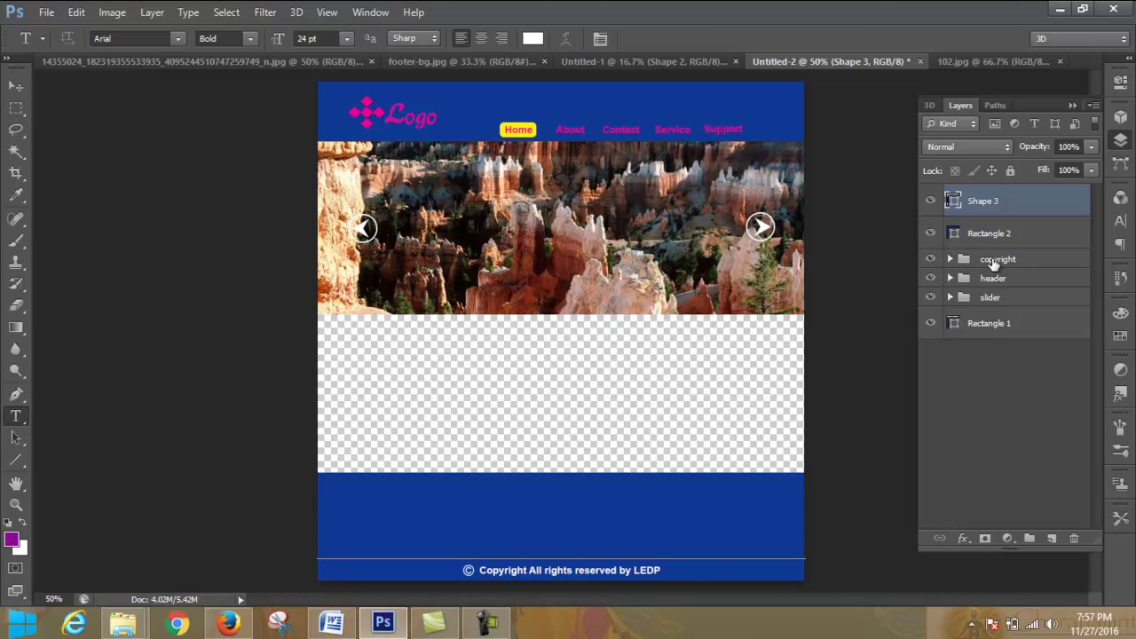
{"action": "left_click", "coordinate": [352, 484]}
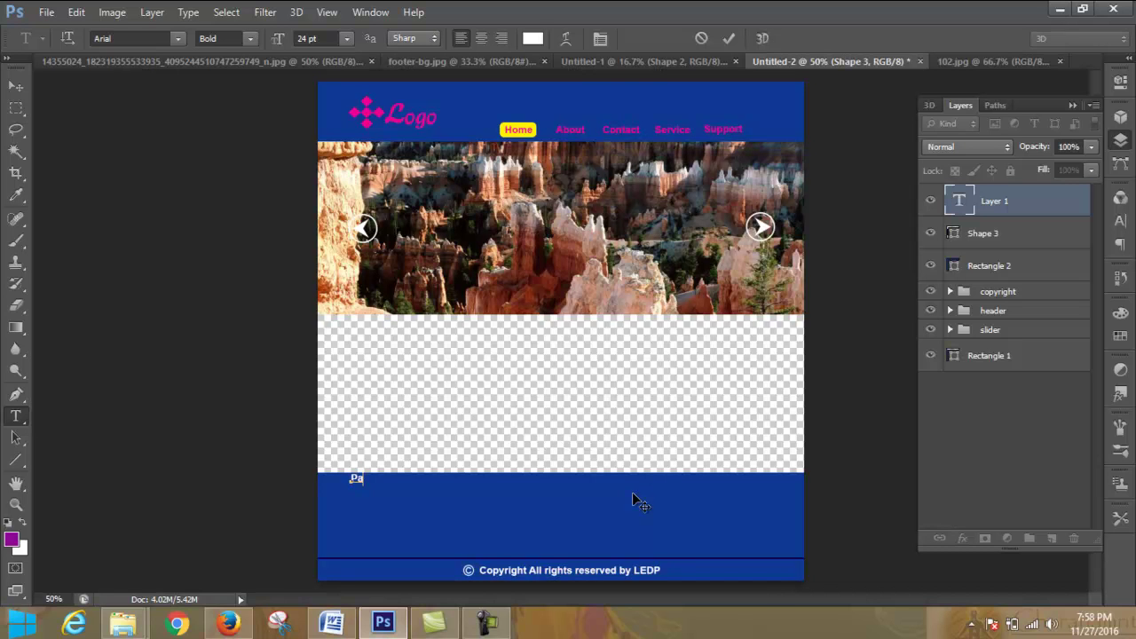
{"action": "type", "text": "Pages"}
{"action": "left_click", "coordinate": [727, 39]}
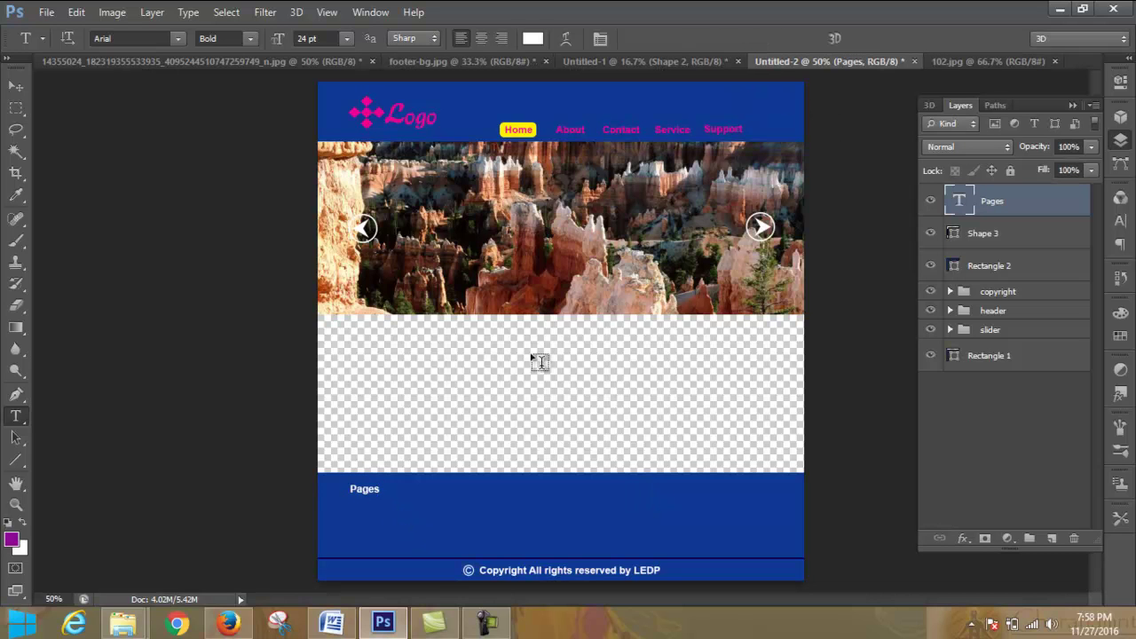
{"action": "left_click", "coordinate": [253, 39]}
{"action": "left_click", "coordinate": [241, 68]}
Step: Add a separate text layer reading "Page 1" directly below the "Pages" heading in the footer
{"action": "left_click", "coordinate": [355, 504]}
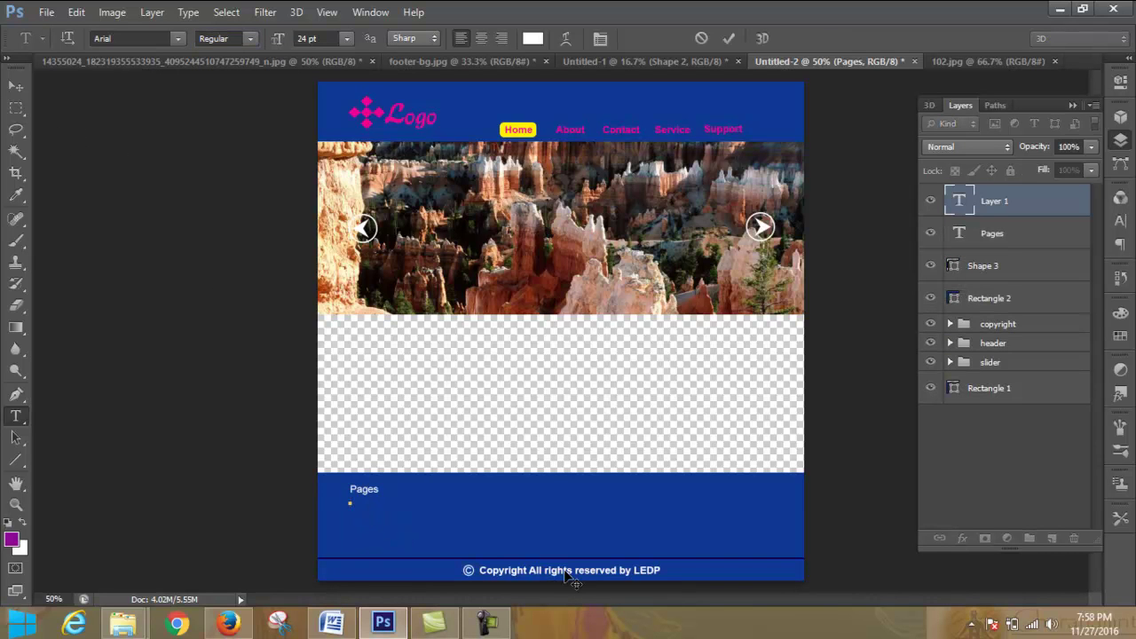
{"action": "type", "text": "F"}
{"action": "left_click", "coordinate": [727, 40]}
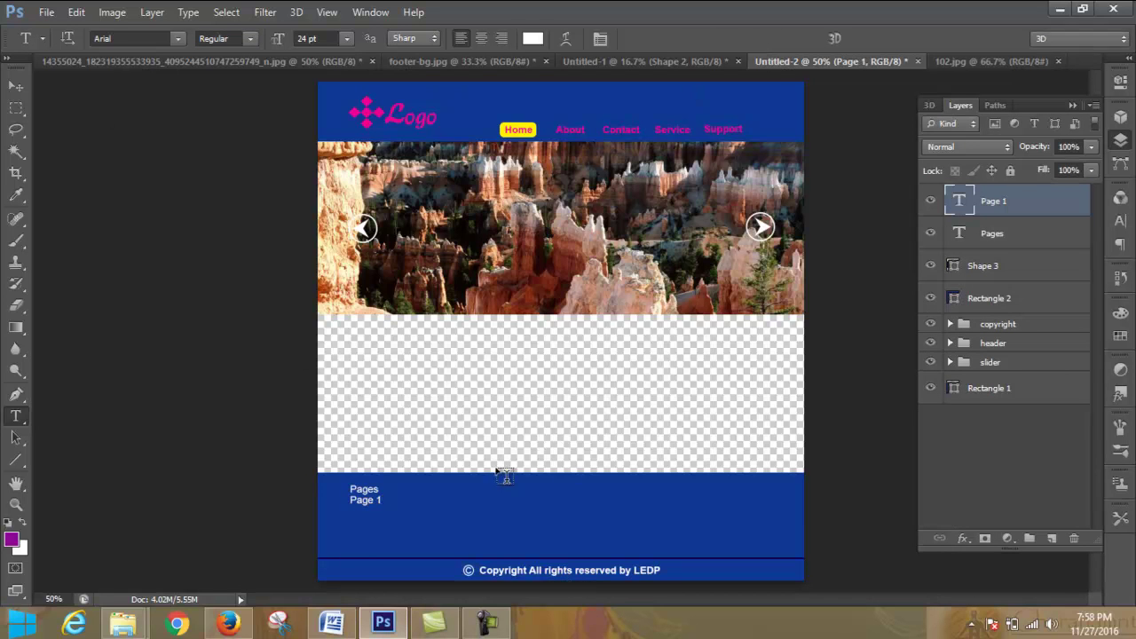
Step: Duplicate the "Page 1" text three times down the footer column and distribute all five text layers evenly by their vertical centres
{"action": "left_click", "coordinate": [13, 89]}
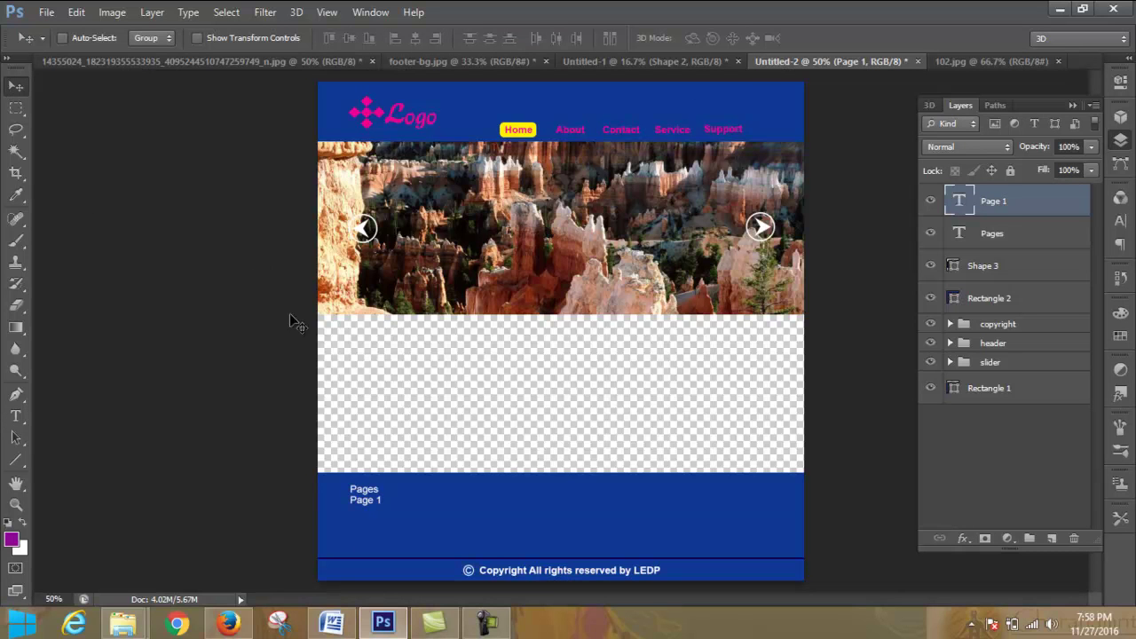
{"action": "left_click_drag", "start_coordinate": [362, 507], "coordinate": [364, 554]}
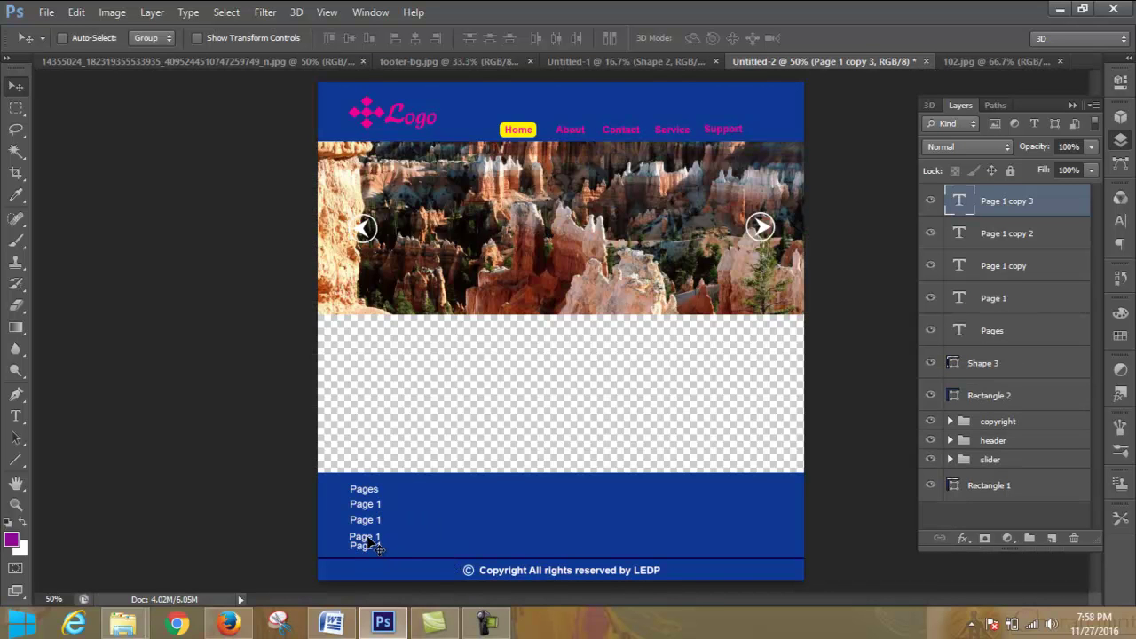
{"action": "left_click", "coordinate": [1030, 337], "text": "shift"}
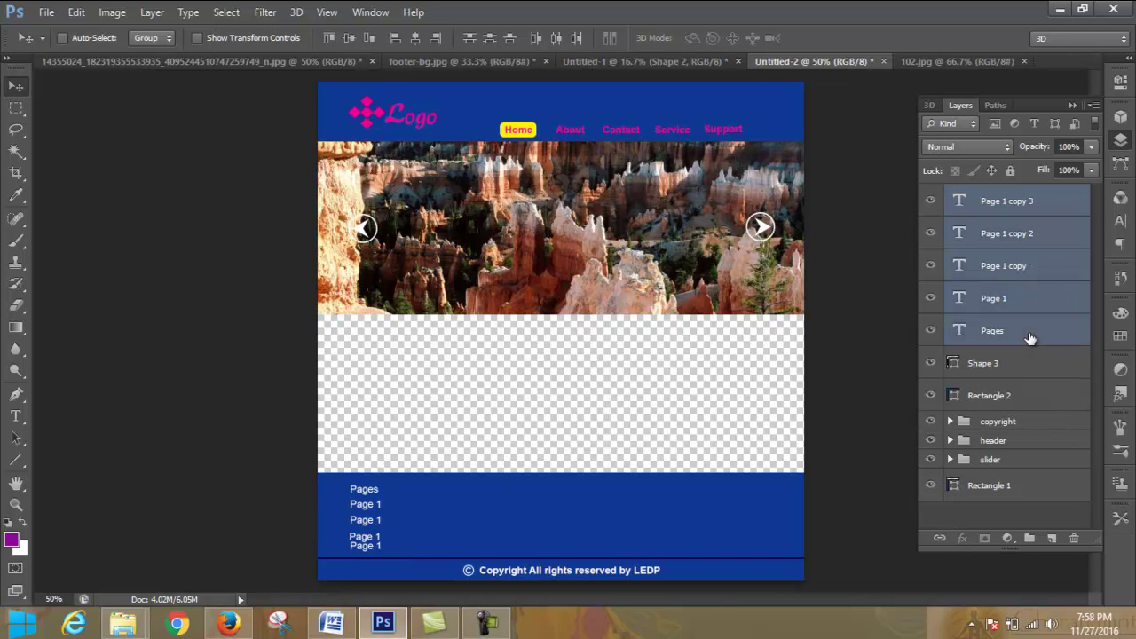
{"action": "left_click", "coordinate": [488, 40]}
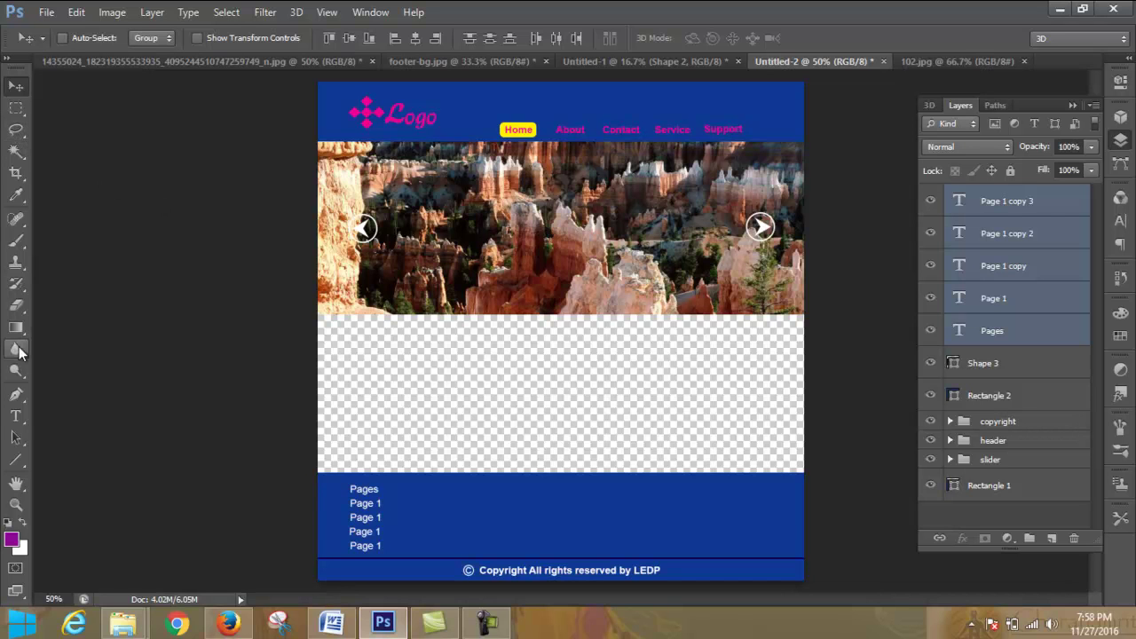
Step: Change the three copied footer entries to read "Page 2", "Page 3" and "Page 4" from top to bottom
{"action": "left_click", "coordinate": [16, 415]}
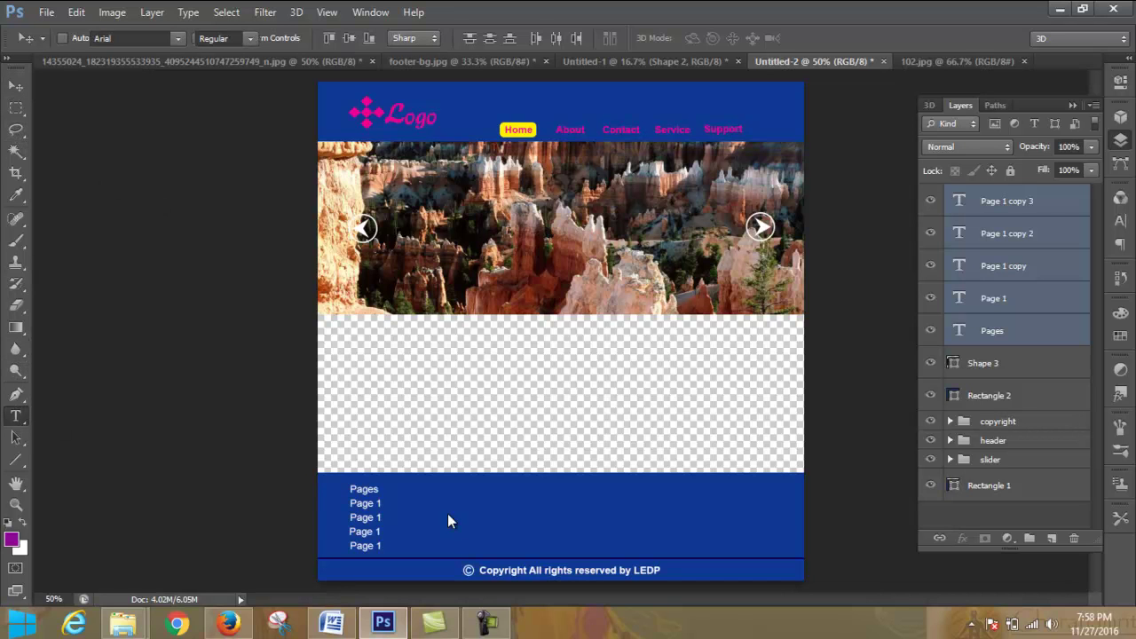
{"action": "double_click", "coordinate": [378, 518]}
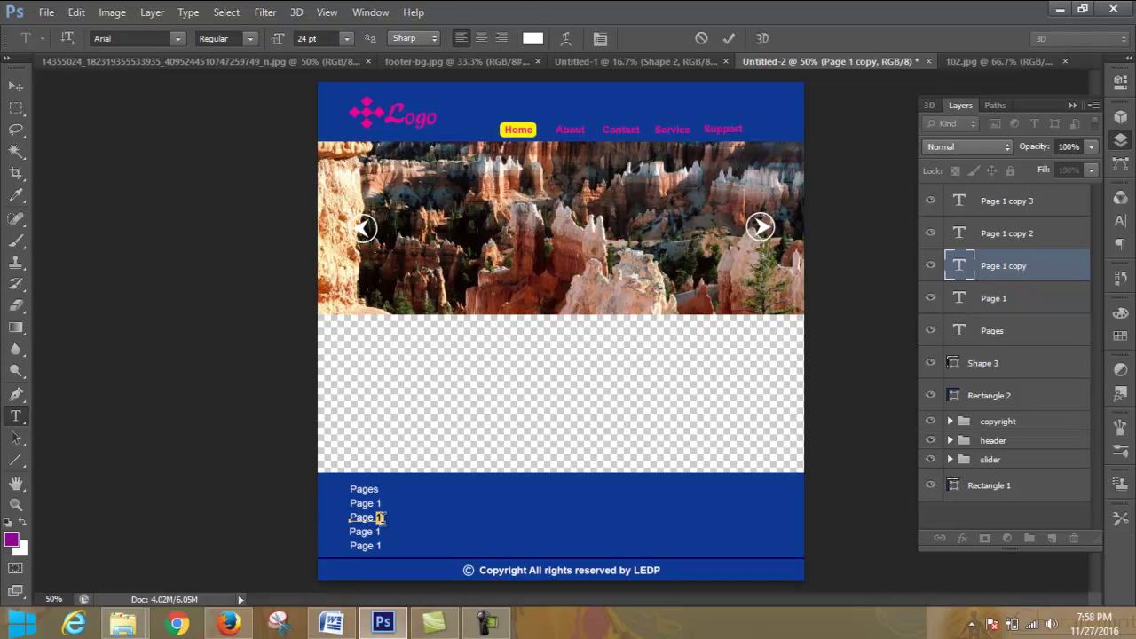
{"action": "type", "text": "2"}
{"action": "left_click", "coordinate": [731, 39]}
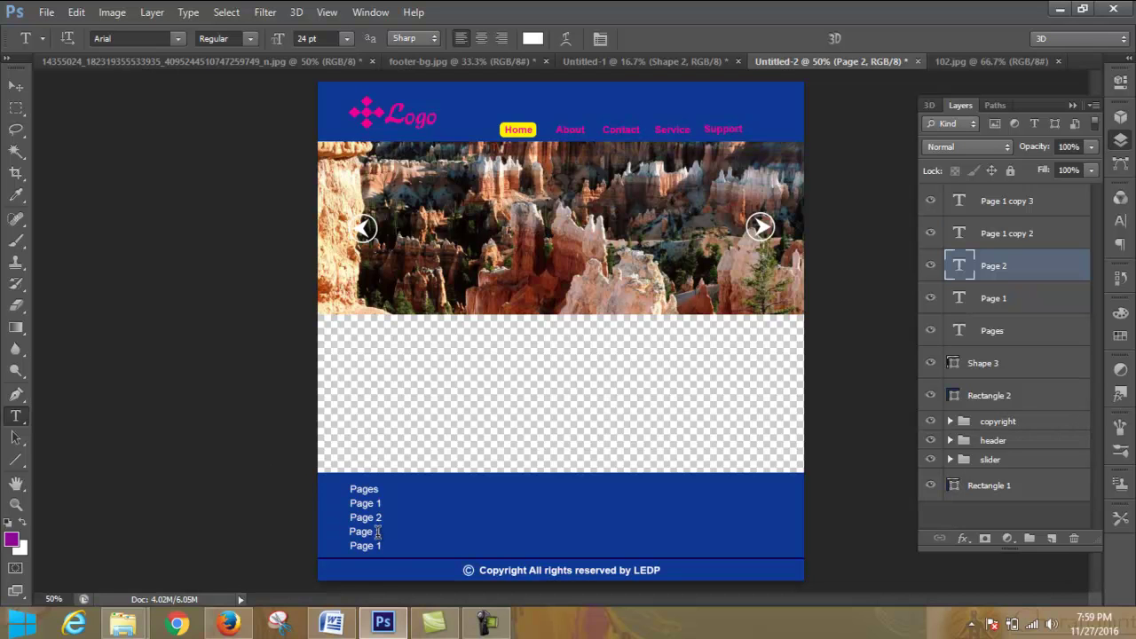
{"action": "double_click", "coordinate": [378, 530]}
{"action": "type", "text": "3"}
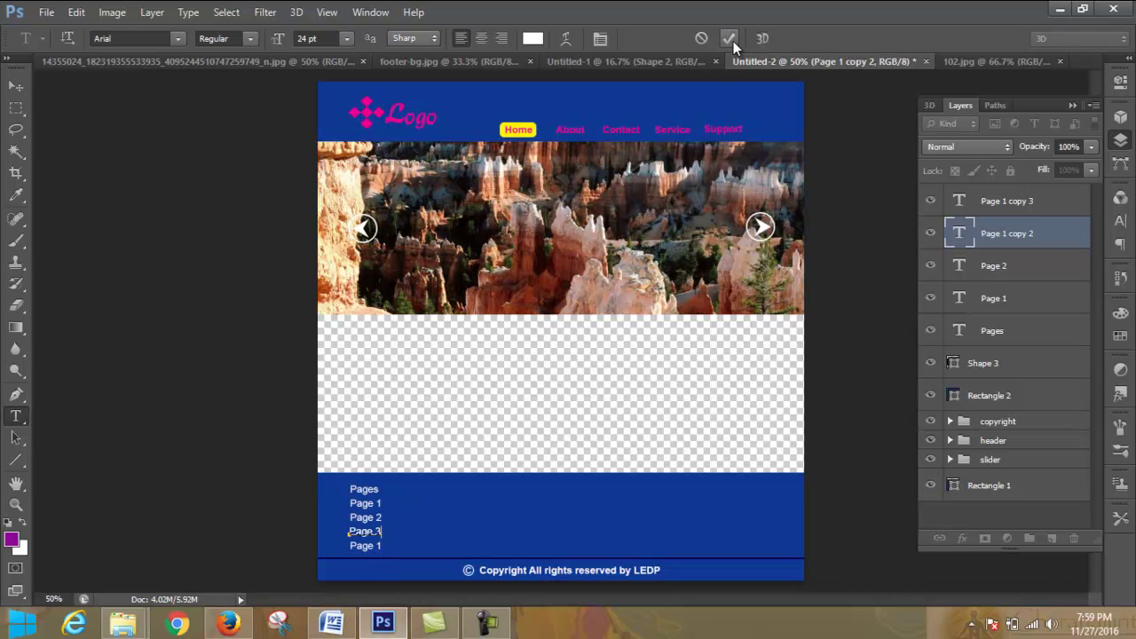
{"action": "key", "text": "ctrl+Return"}
{"action": "double_click", "coordinate": [376, 545]}
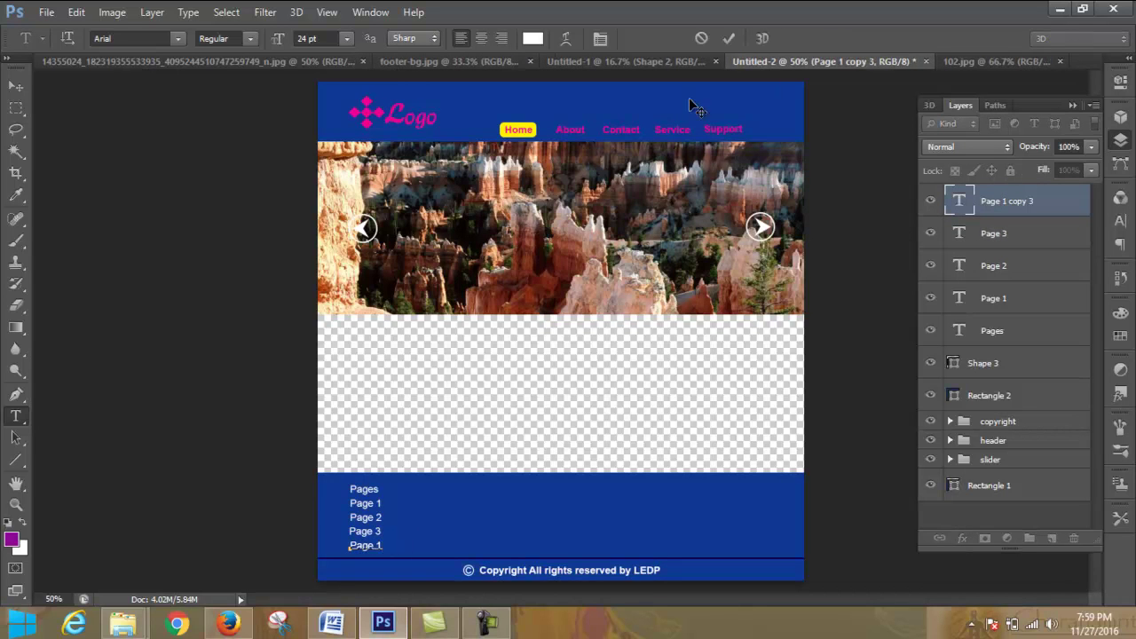
{"action": "left_click", "coordinate": [727, 37]}
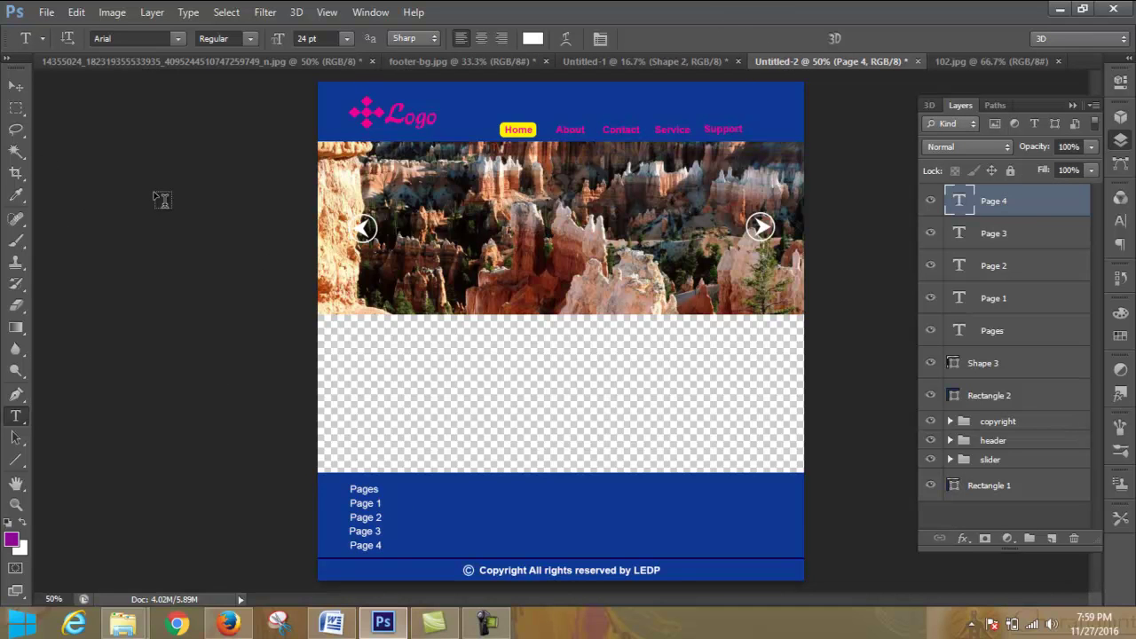
Step: Show the rulers and place vertical guides at the logo's left edge and at the right edge of the slider's right arrow
{"action": "key", "text": "ctrl+r"}
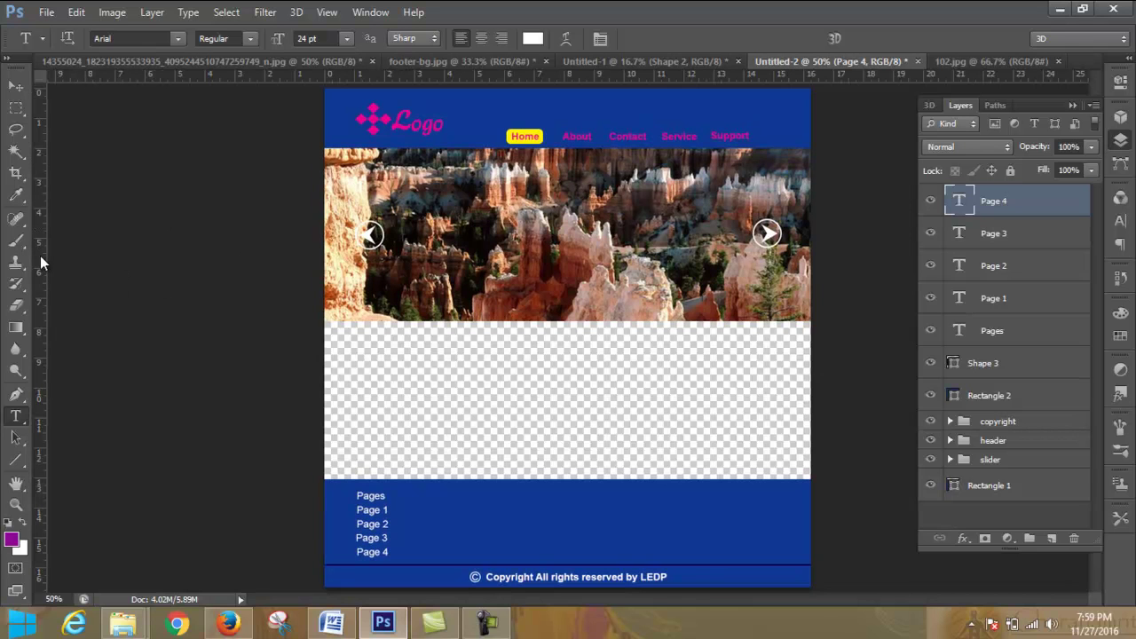
{"action": "left_click_drag", "start_coordinate": [40, 256], "coordinate": [356, 335]}
{"action": "left_click_drag", "start_coordinate": [45, 302], "coordinate": [783, 373]}
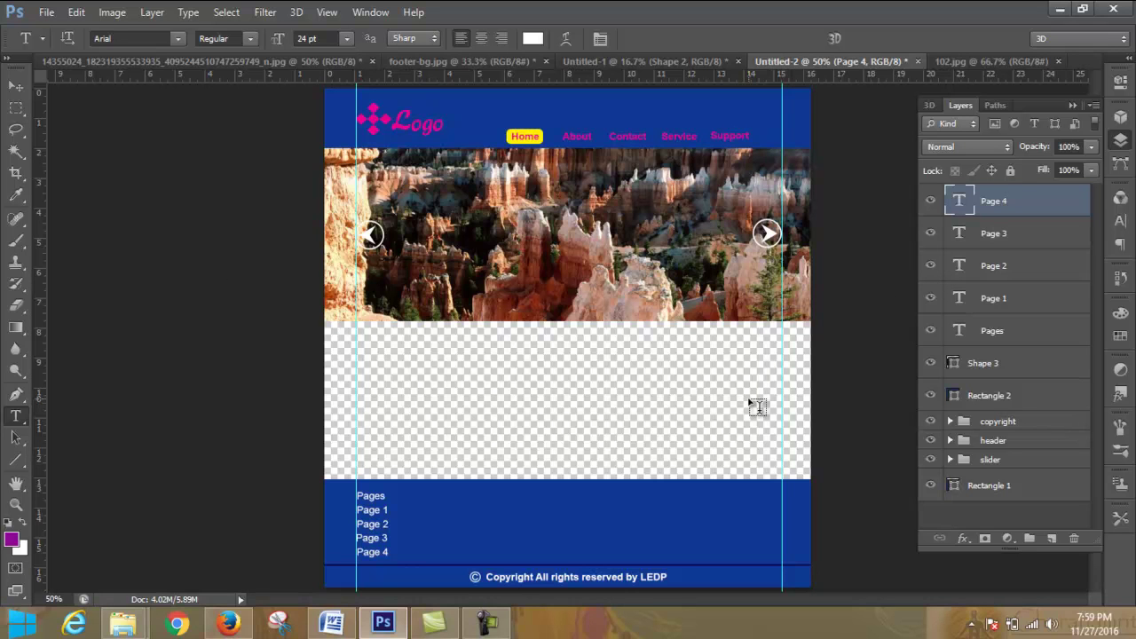
Step: Move the "Pages" heading and its four page entries together a little to the right of the left guide
{"action": "left_click", "coordinate": [16, 86]}
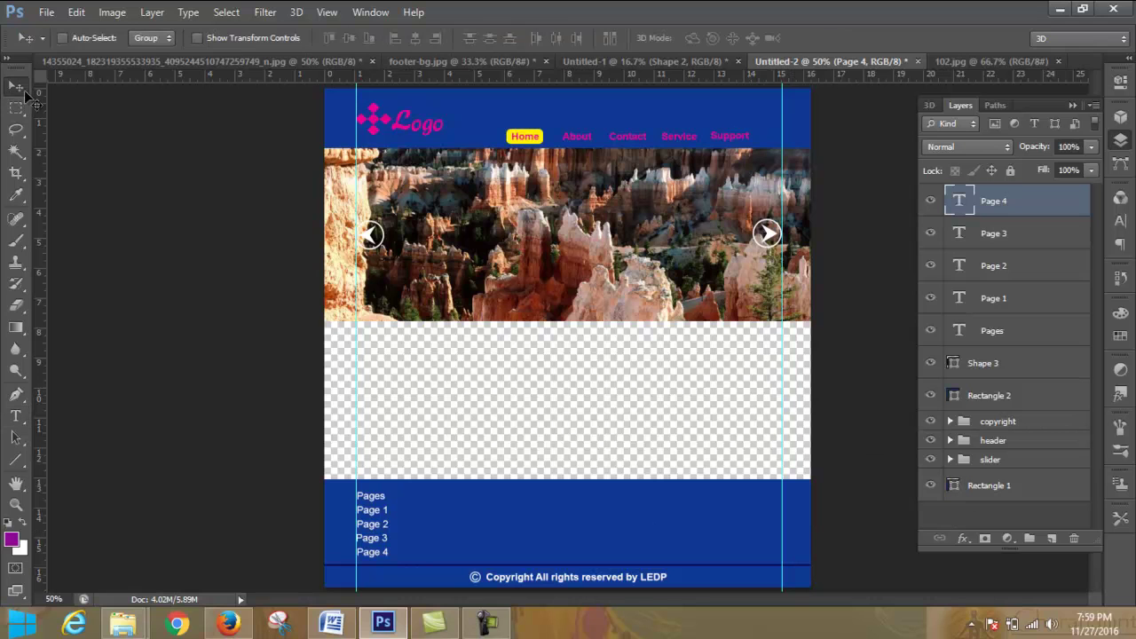
{"action": "left_click", "coordinate": [1042, 342], "text": "shift"}
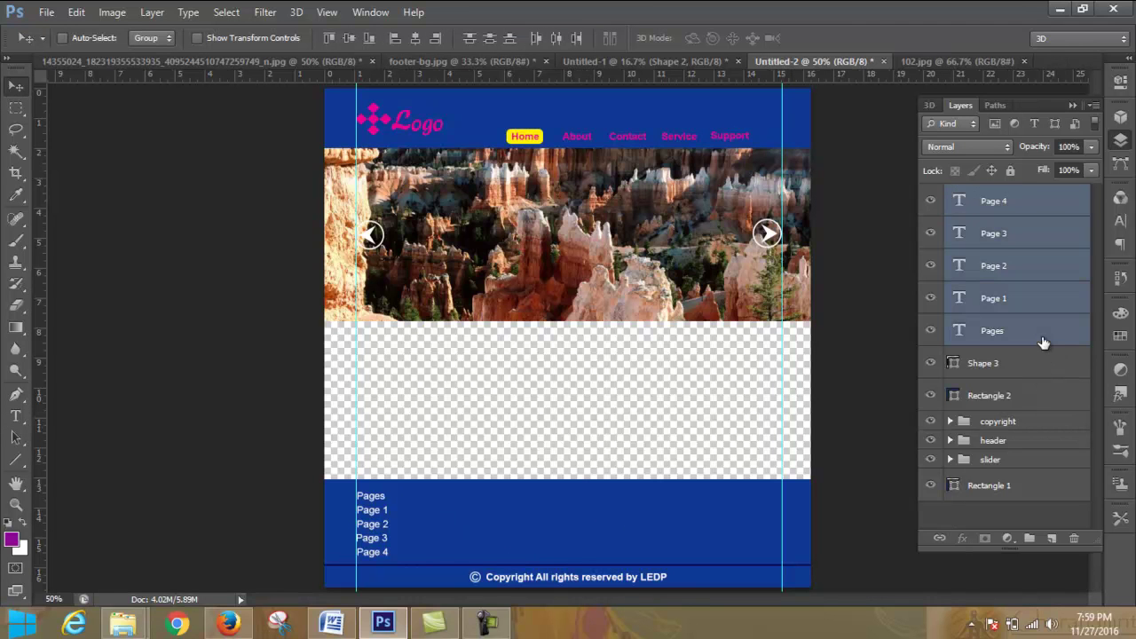
{"action": "left_click_drag", "start_coordinate": [378, 503], "coordinate": [402, 501]}
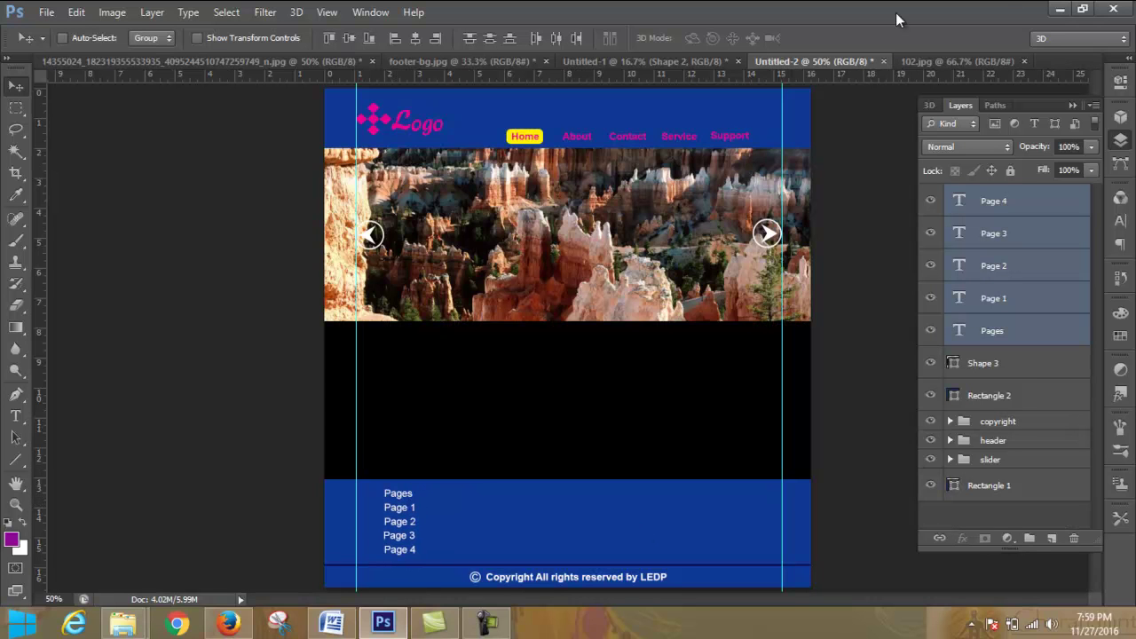
Step: Switch to Firefox, load gscloudhost.co.uk in the new tab and open its zigidev folder
{"action": "left_click", "coordinate": [17, 108]}
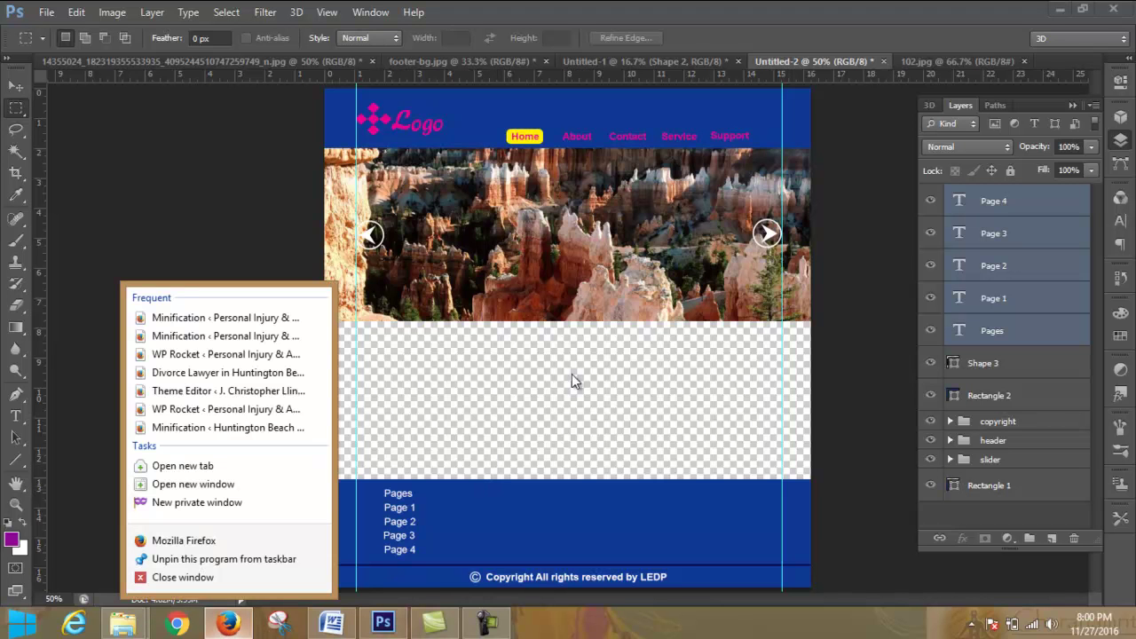
{"action": "left_click", "coordinate": [229, 624]}
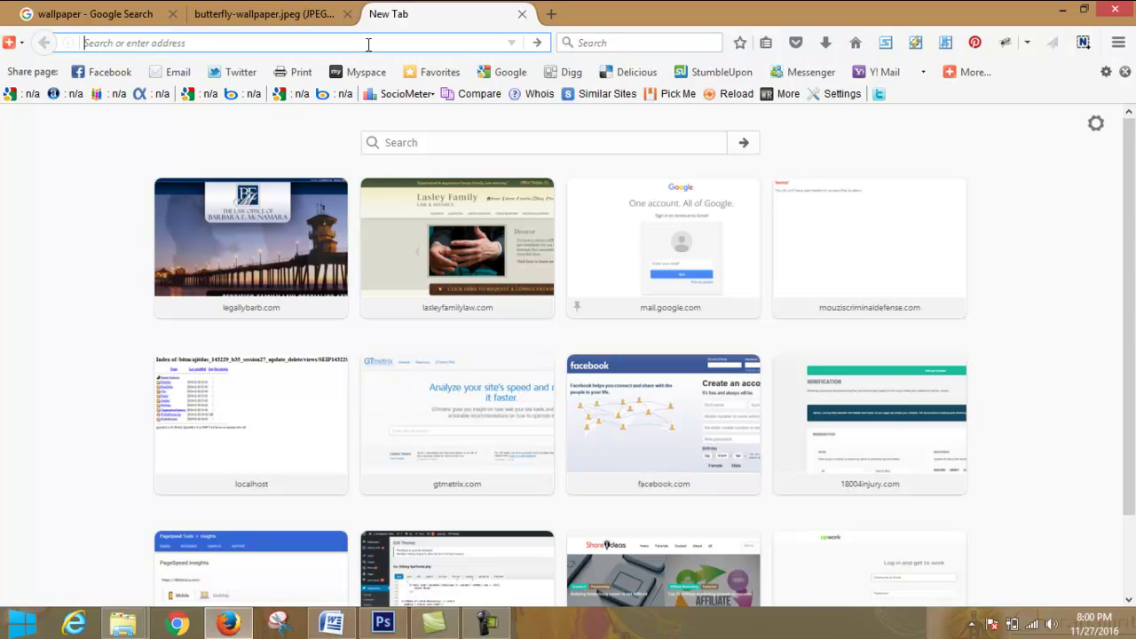
{"action": "type", "text": "gs"}
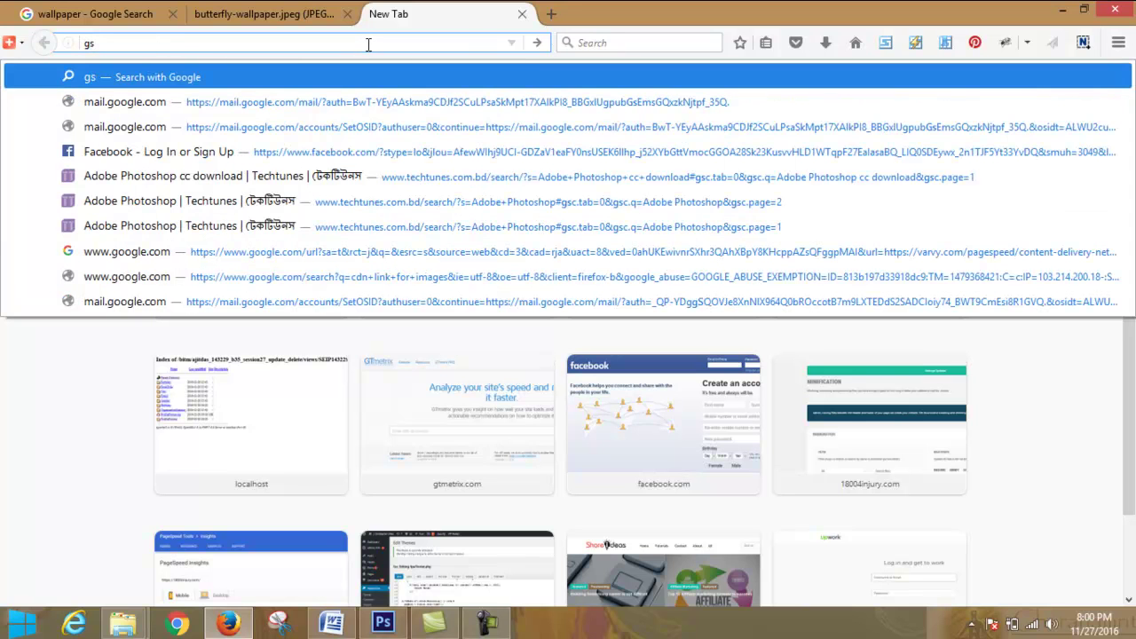
{"action": "type", "text": "cloudhost"}
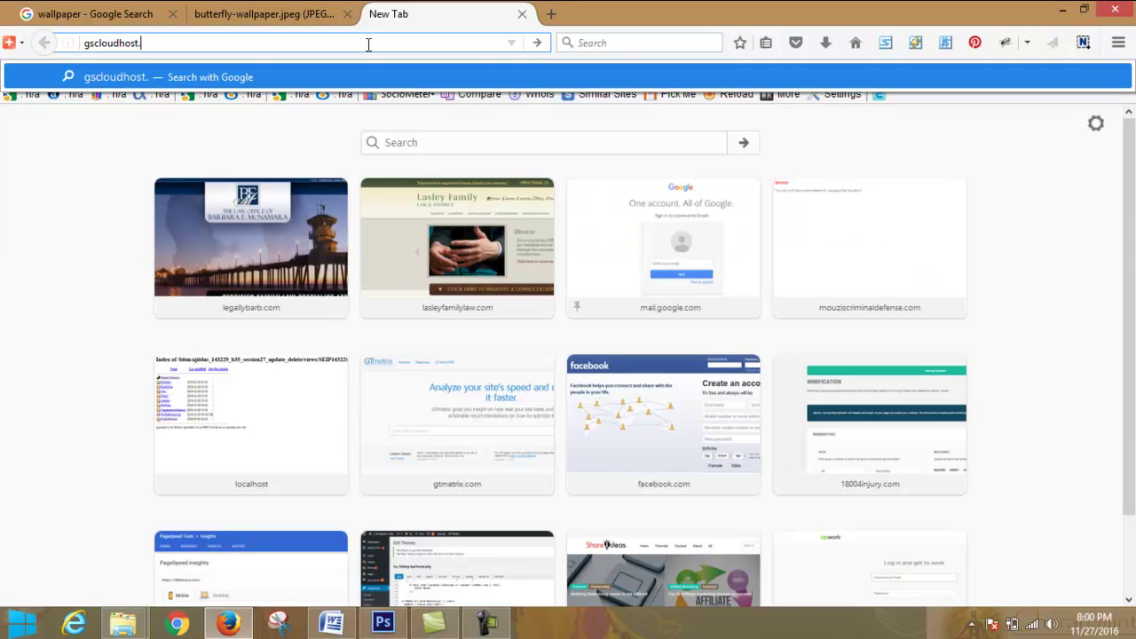
{"action": "type", "text": ".co.u"}
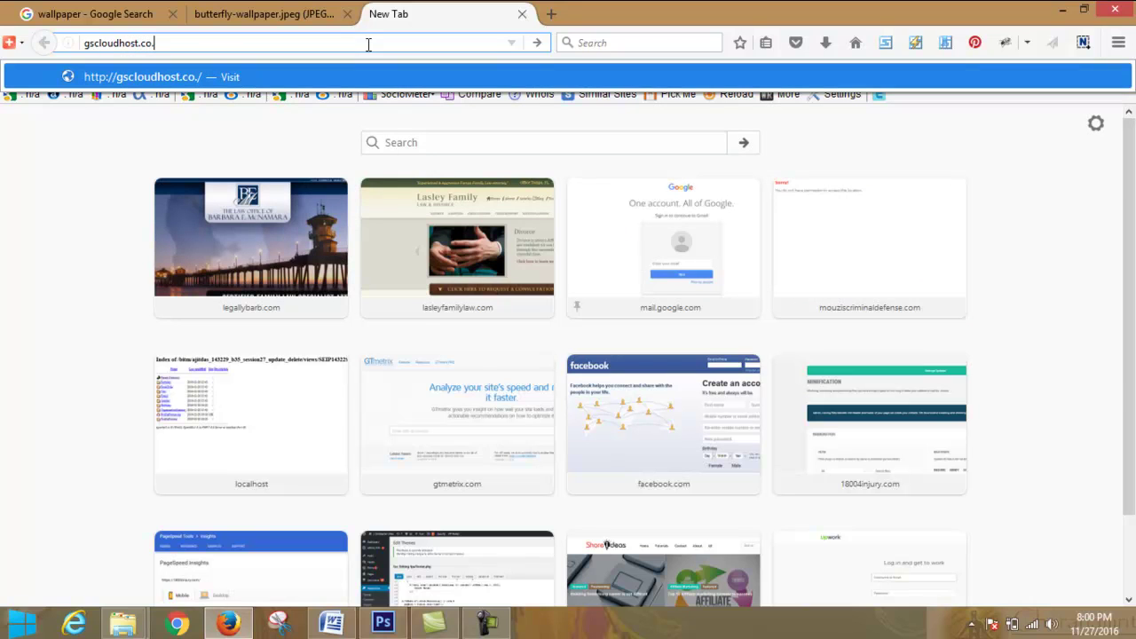
{"action": "type", "text": "k"}
{"action": "key", "text": "Return"}
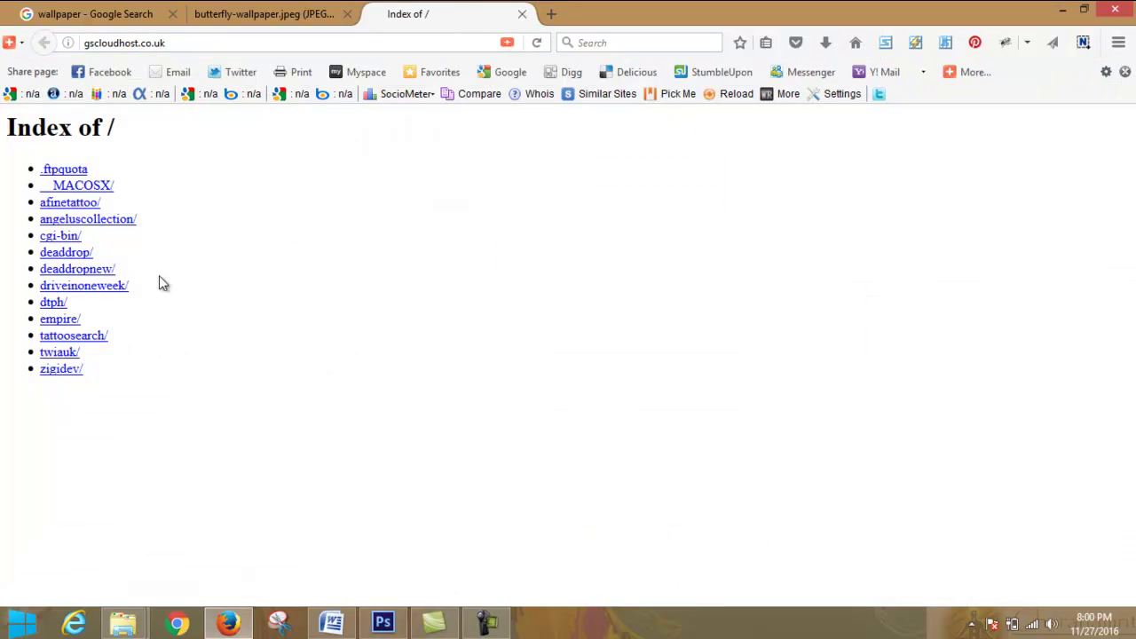
{"action": "left_click", "coordinate": [55, 371]}
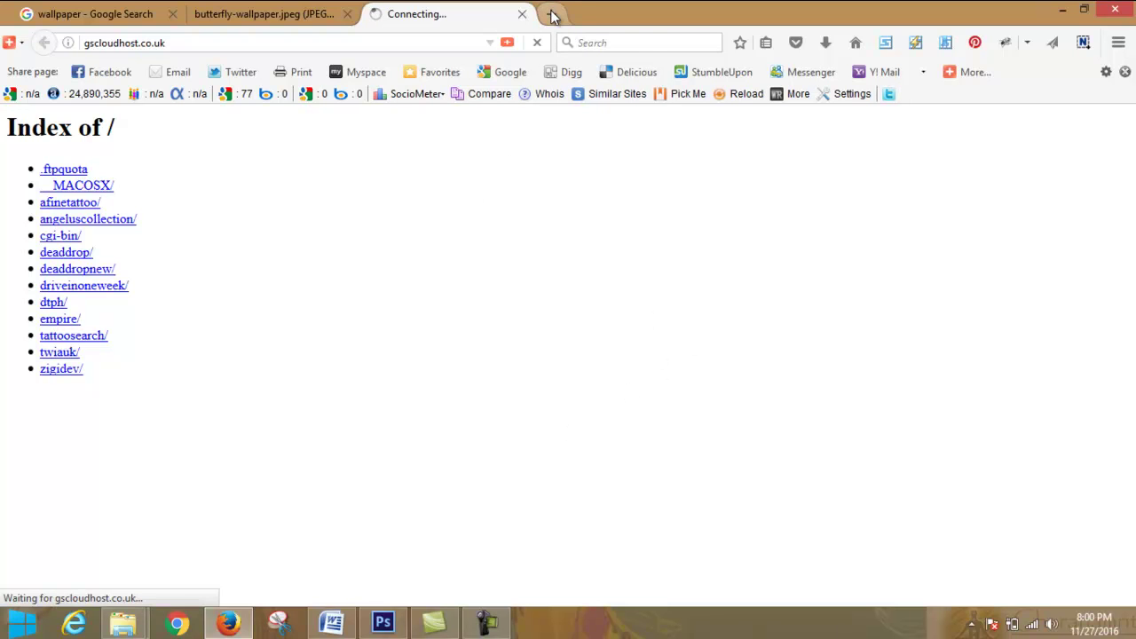
Step: Switch back to Photoshop and duplicate the whole "Pages" text column a short distance to the right of the original
{"action": "left_click", "coordinate": [383, 622]}
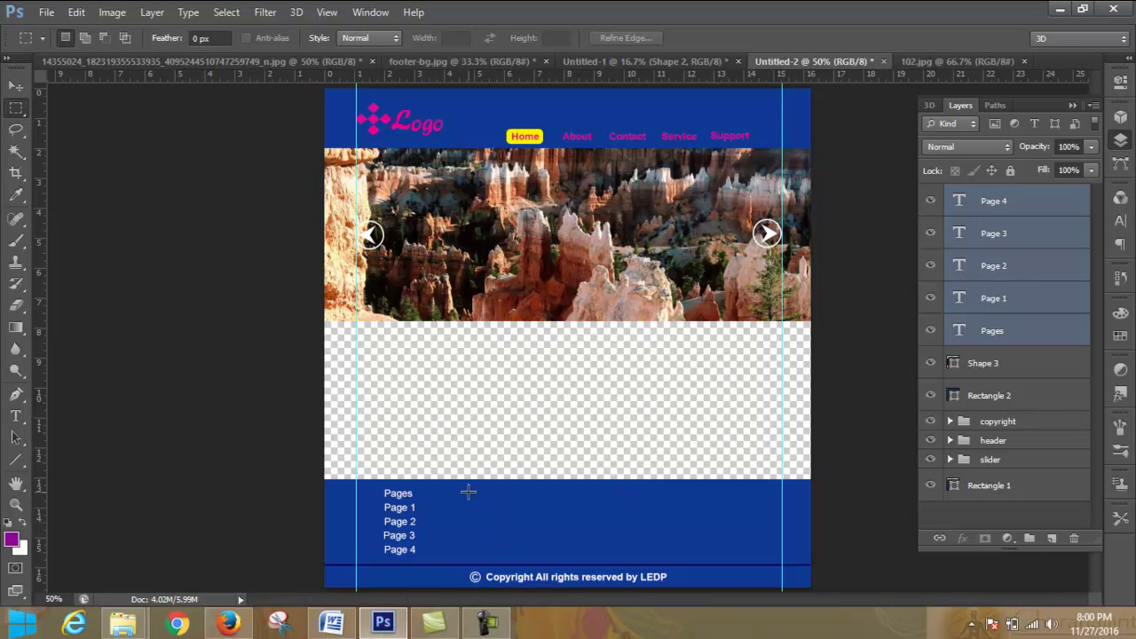
{"action": "left_click", "coordinate": [18, 419]}
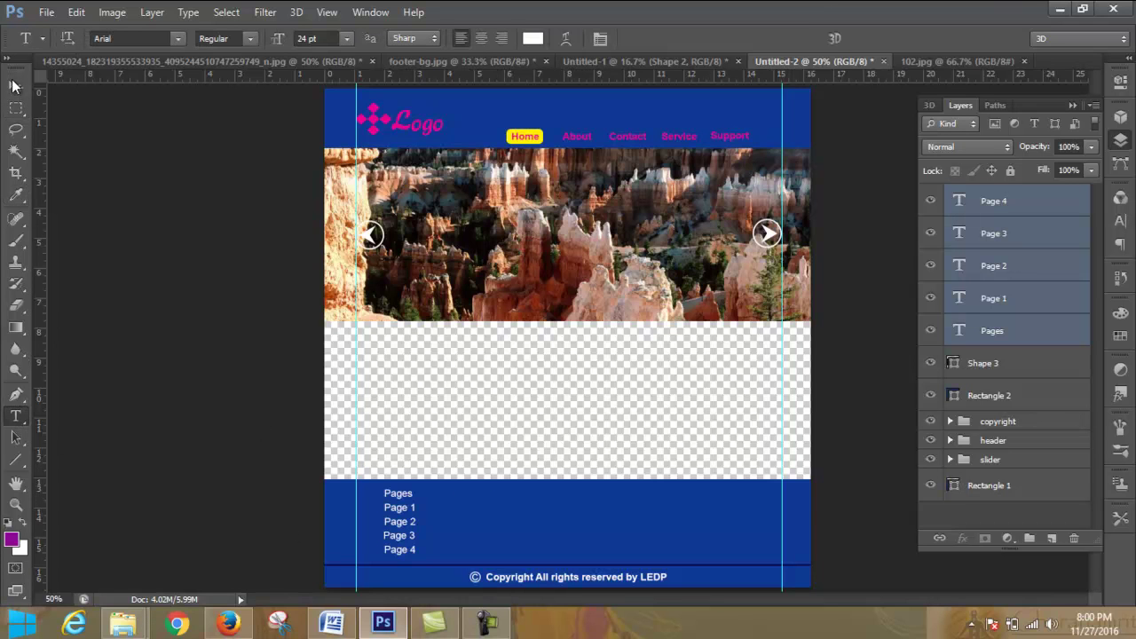
{"action": "left_click", "coordinate": [16, 86]}
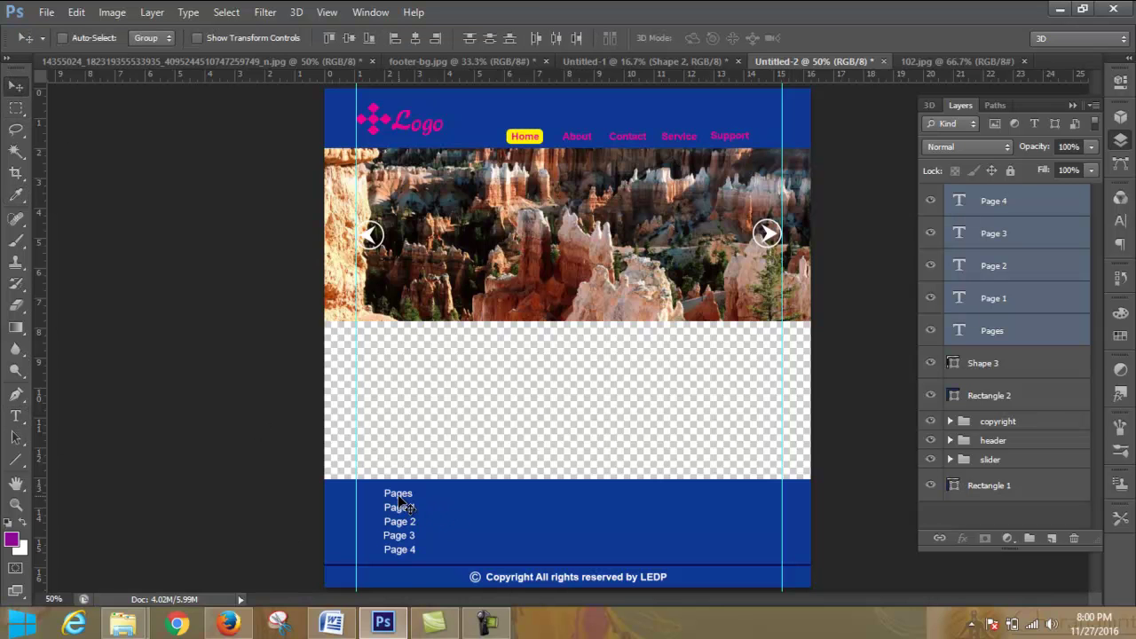
{"action": "left_click_drag", "start_coordinate": [399, 498], "coordinate": [493, 500]}
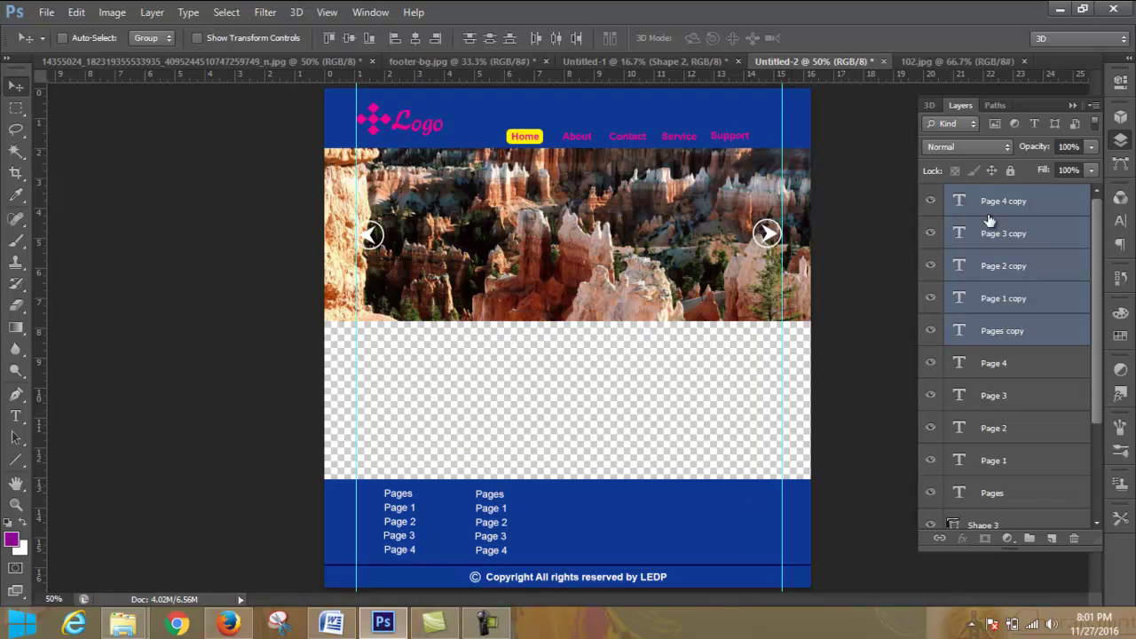
Step: Create a layer group named "page widget", put the five copied text layers into it and collapse it
{"action": "left_click", "coordinate": [1029, 538]}
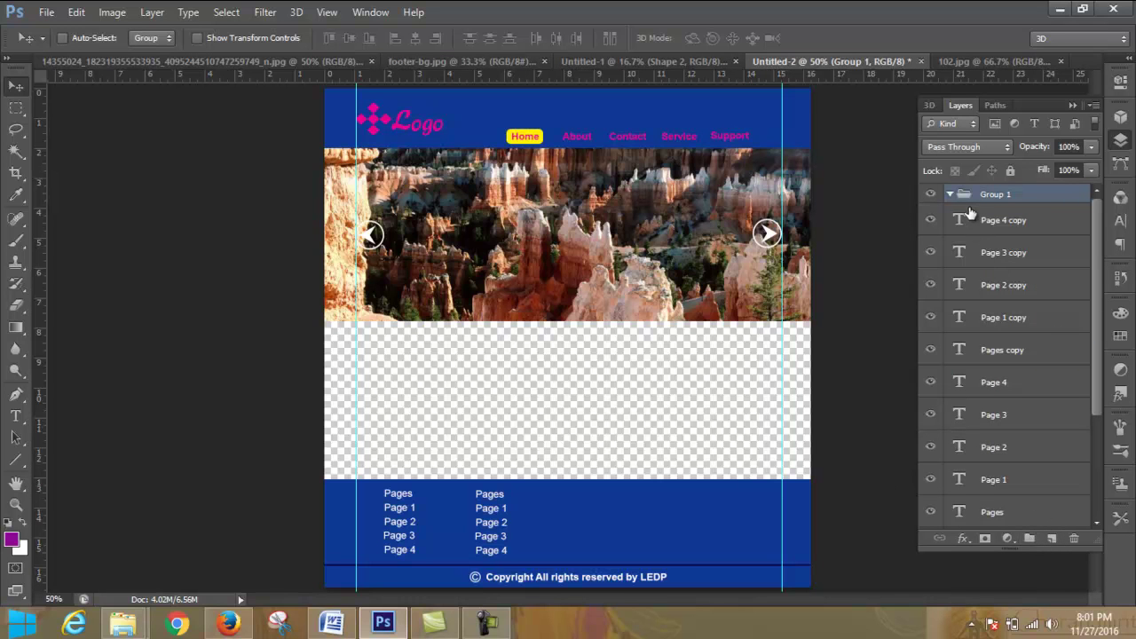
{"action": "double_click", "coordinate": [1007, 194]}
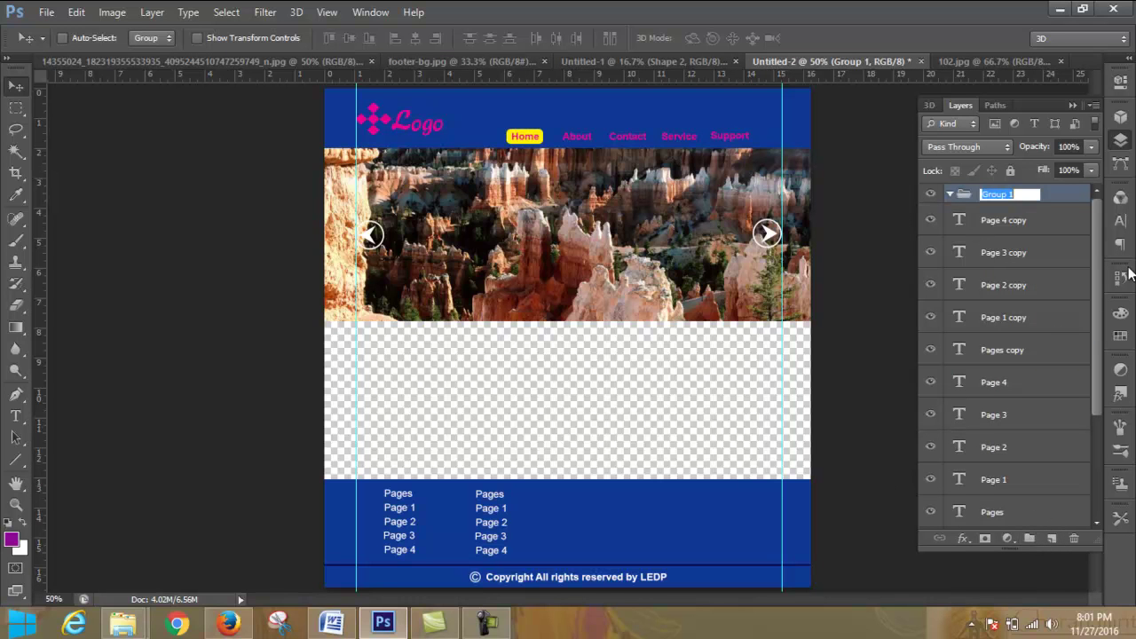
{"action": "type", "text": "P"}
{"action": "key", "text": "Return"}
{"action": "left_click", "coordinate": [1023, 223]}
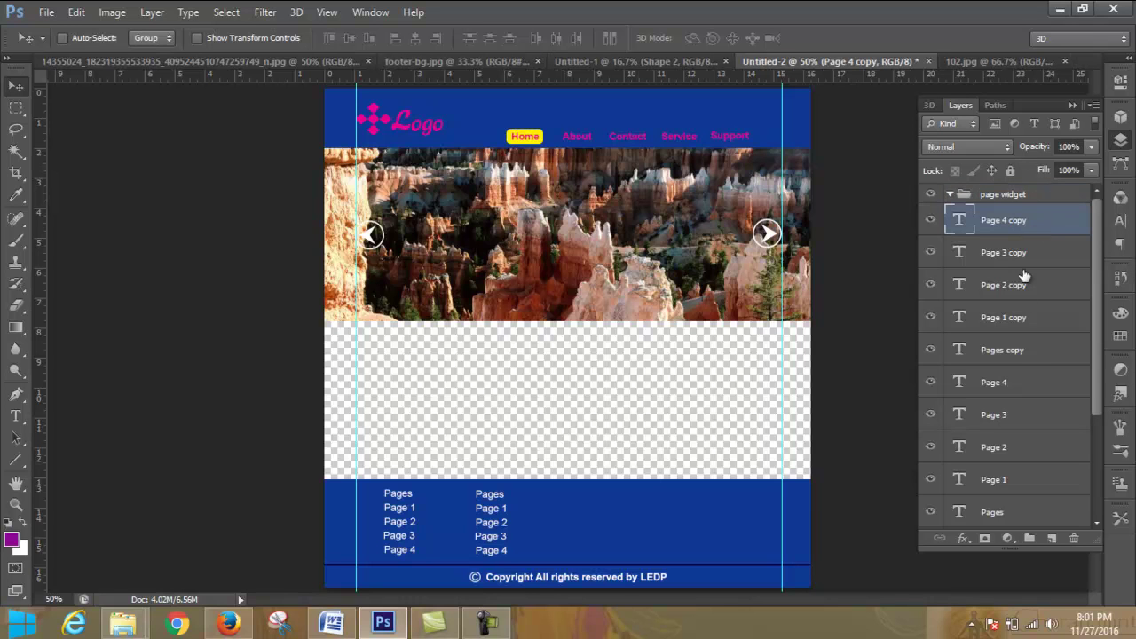
{"action": "left_click", "coordinate": [1025, 353], "text": "shift"}
{"action": "left_click_drag", "start_coordinate": [1035, 221], "coordinate": [1041, 204]}
{"action": "left_click", "coordinate": [950, 195]}
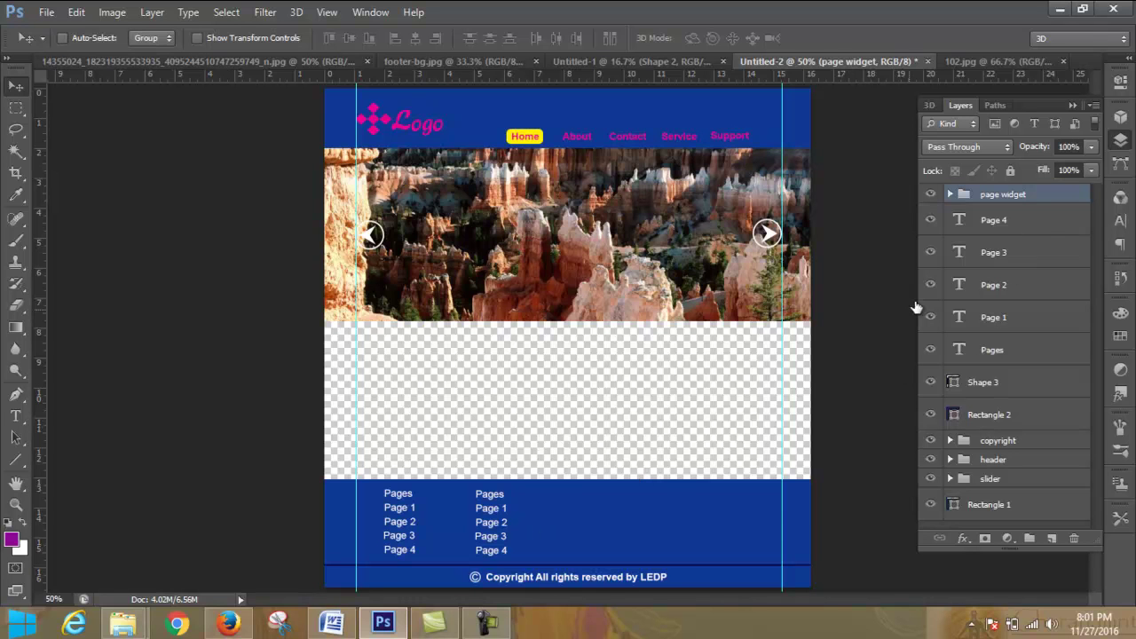
Step: Change the heading of the copied footer column to "Address"
{"action": "left_click", "coordinate": [1012, 222]}
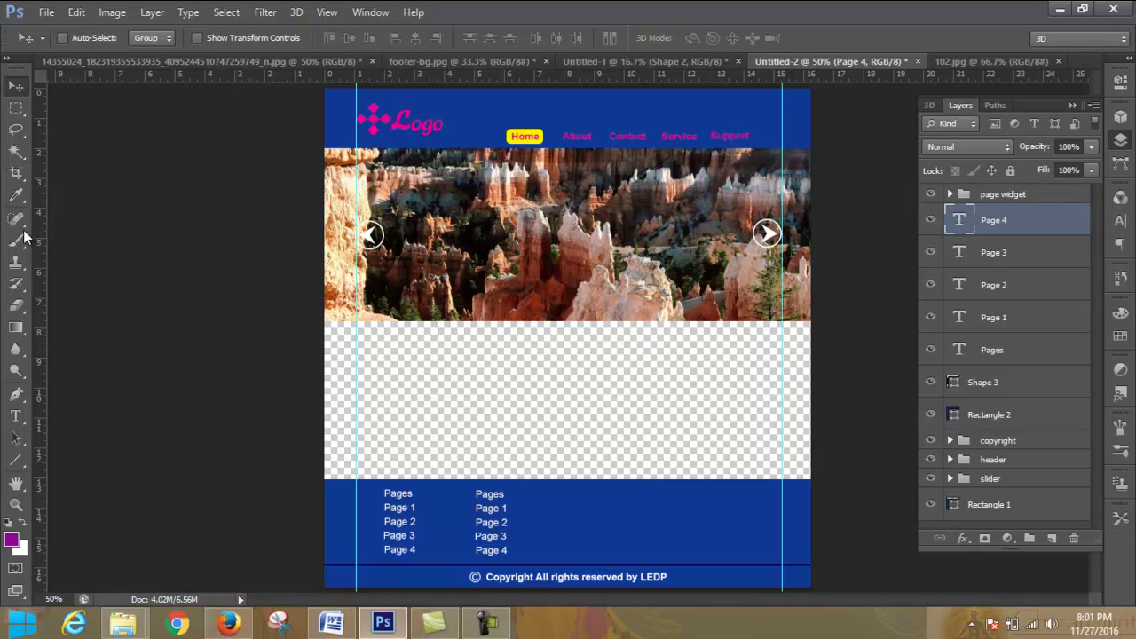
{"action": "left_click", "coordinate": [15, 415]}
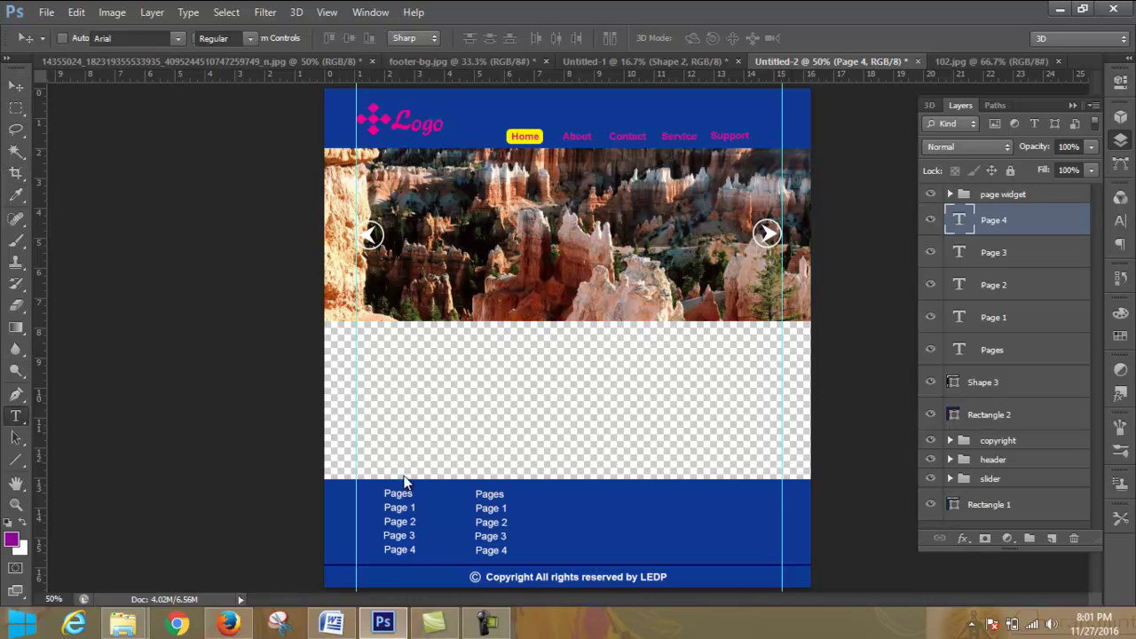
{"action": "double_click", "coordinate": [487, 495]}
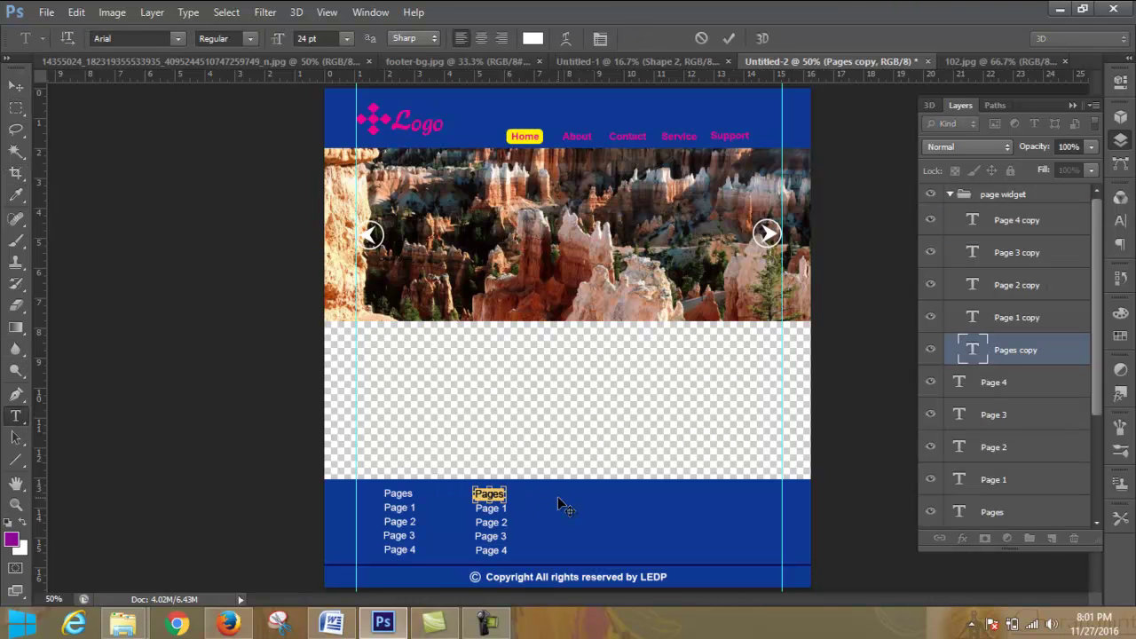
{"action": "type", "text": "Address"}
{"action": "left_click", "coordinate": [730, 38]}
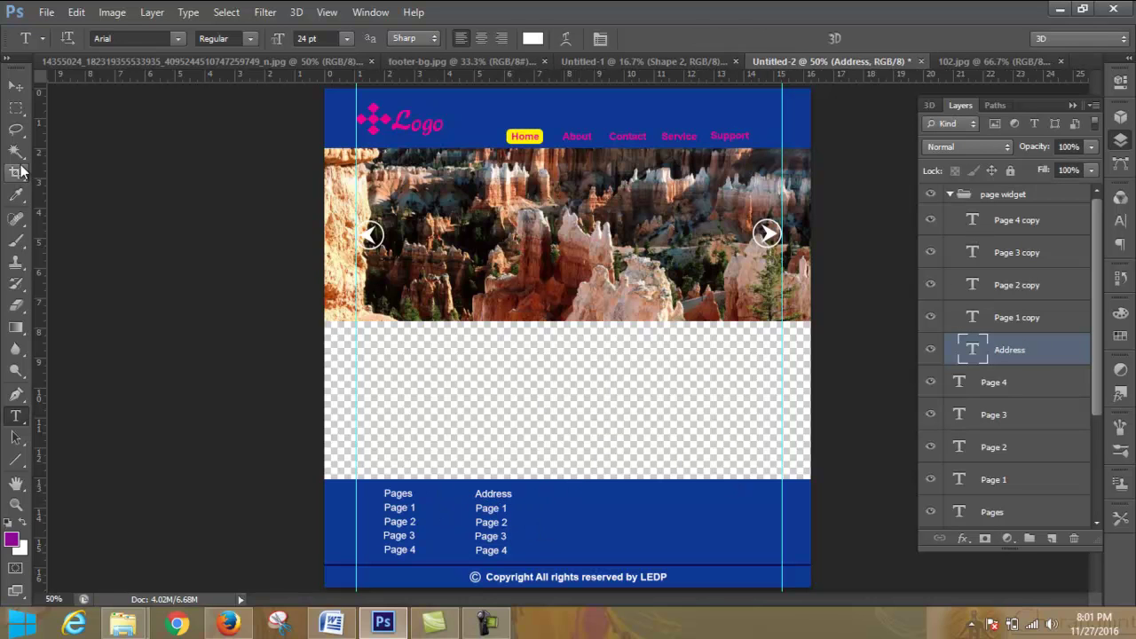
Step: Replace the "Page 1" entry under the "Address" heading with "Sadi Creative"
{"action": "double_click", "coordinate": [491, 511]}
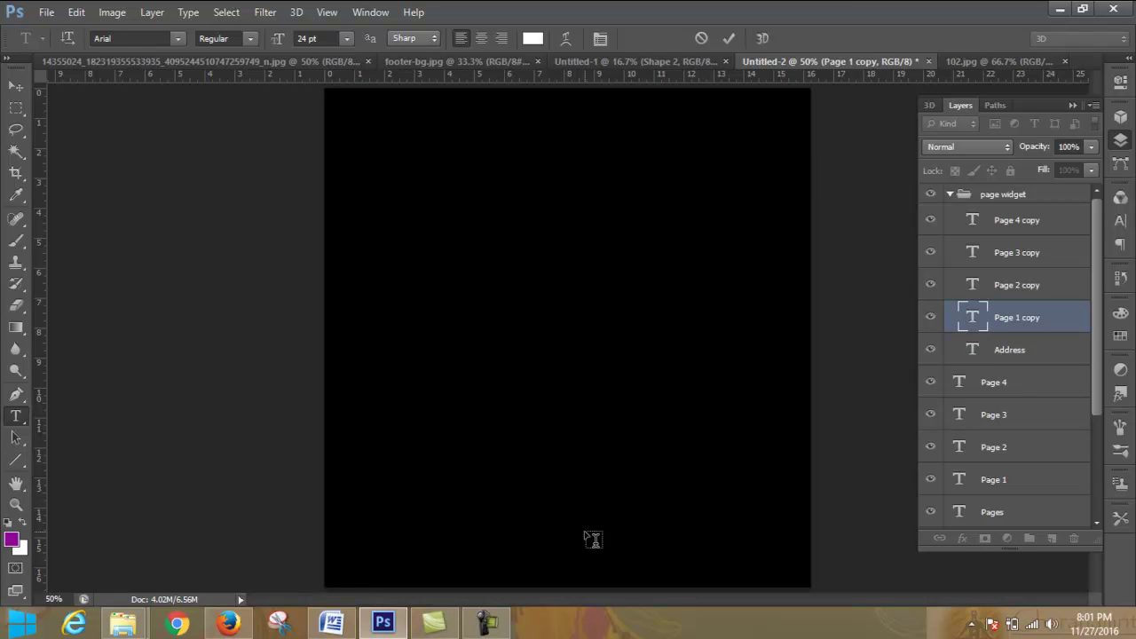
{"action": "type", "text": "Sadi"}
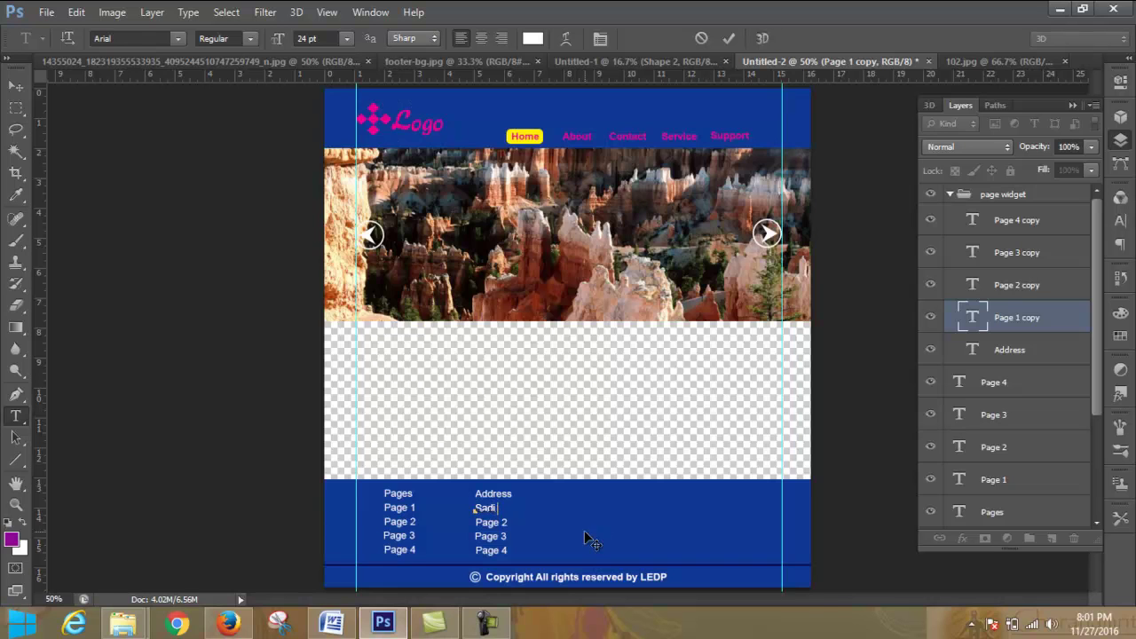
{"action": "type", "text": " Di"}
{"action": "key", "text": "BackSpace"}
{"action": "key", "text": "BackSpace"}
{"action": "key", "text": "BackSpace"}
{"action": "type", "text": "Creative"}
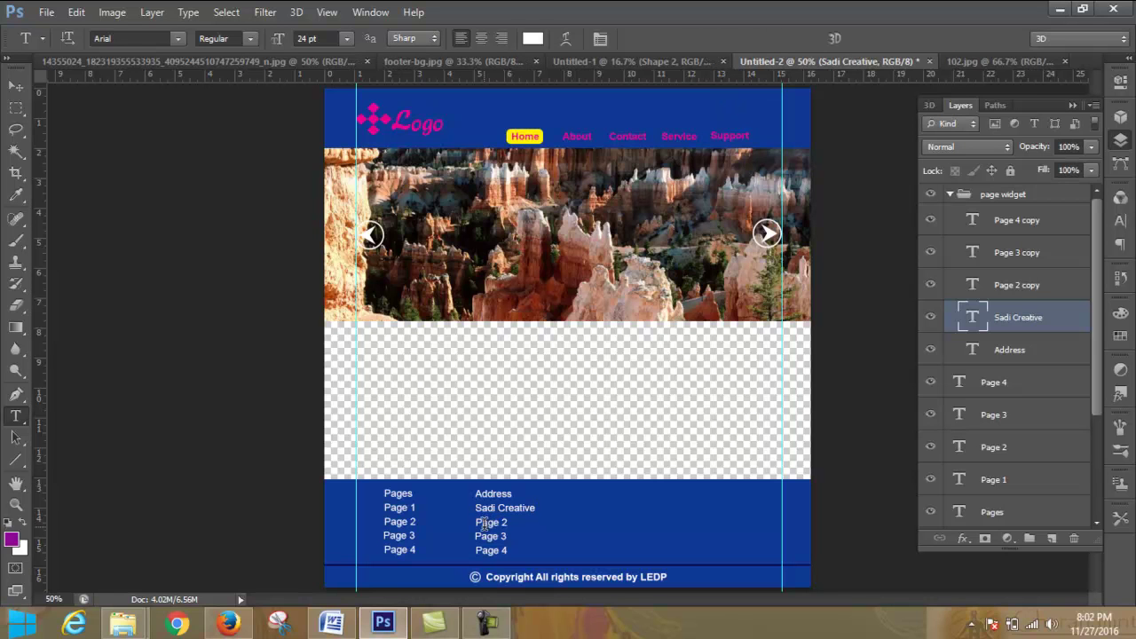
{"action": "left_click", "coordinate": [475, 522]}
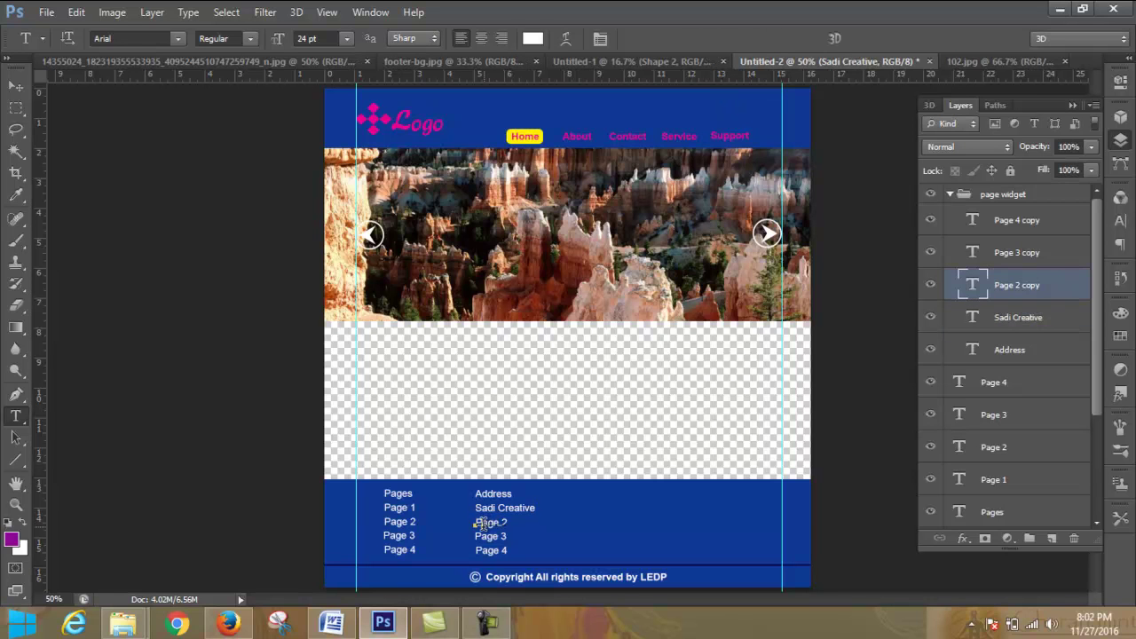
{"action": "left_click_drag", "start_coordinate": [472, 522], "coordinate": [521, 523]}
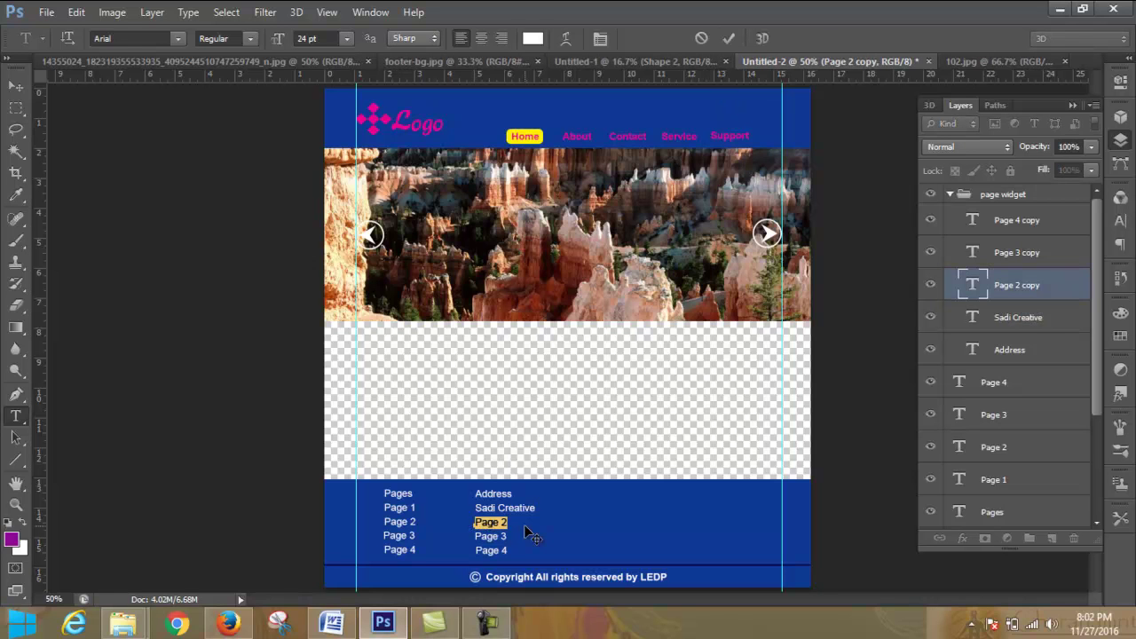
{"action": "type", "text": "Anderkilla"}
{"action": "left_click", "coordinate": [701, 39]}
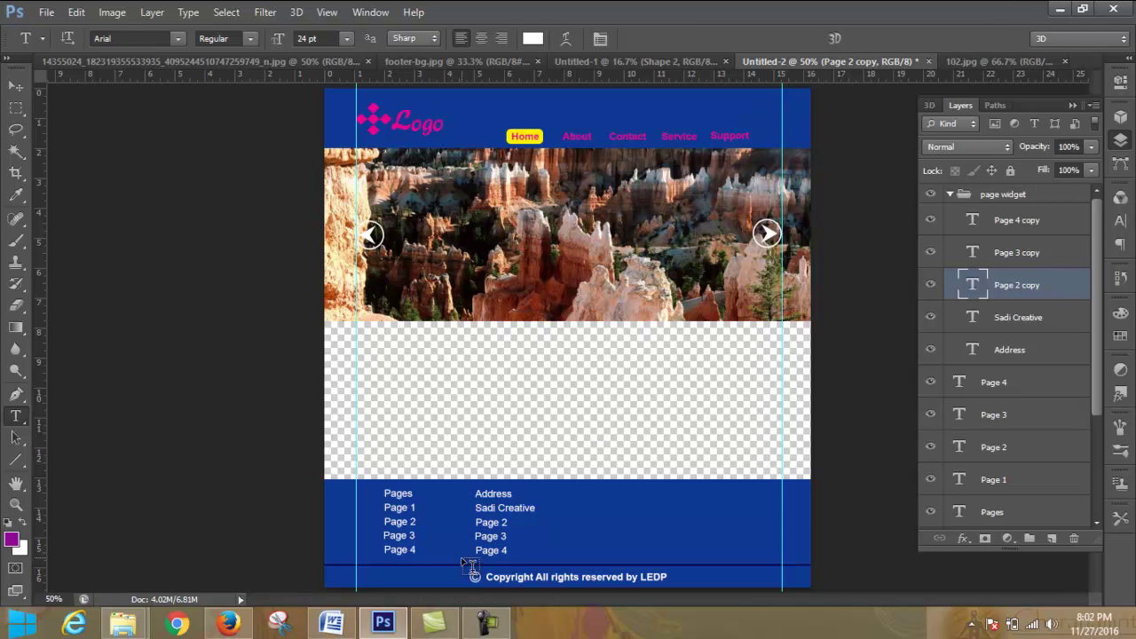
Step: Replace the "Page 2" entry in the Address column with the locality line of the address
{"action": "double_click", "coordinate": [488, 524]}
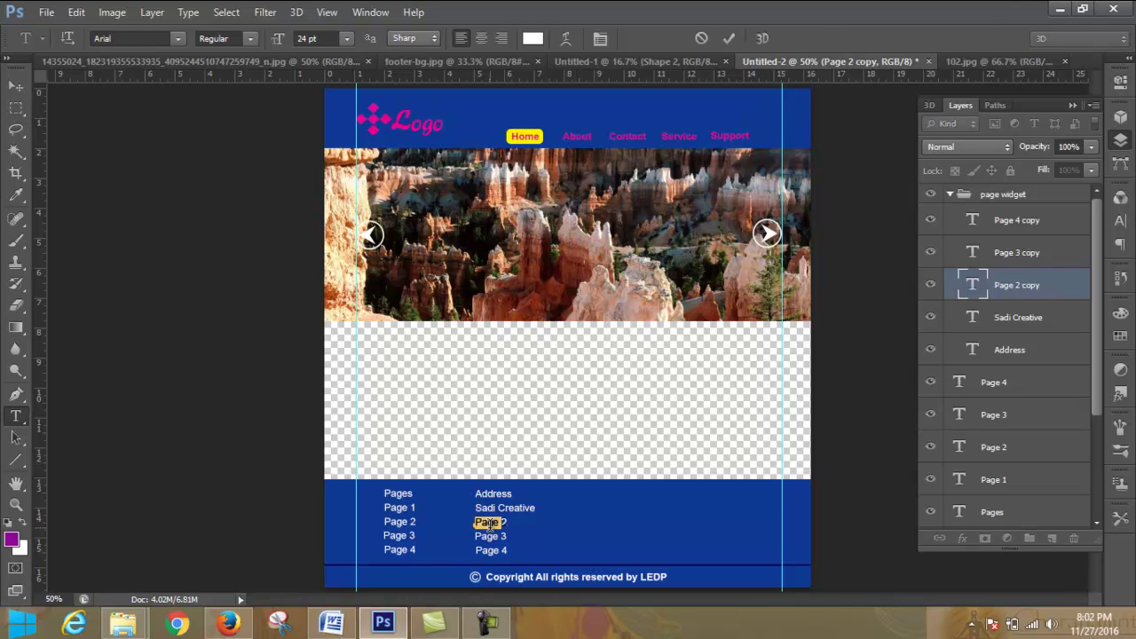
{"action": "type", "text": "Anderkilla"}
{"action": "key", "text": "Delete"}
{"action": "left_click", "coordinate": [728, 38]}
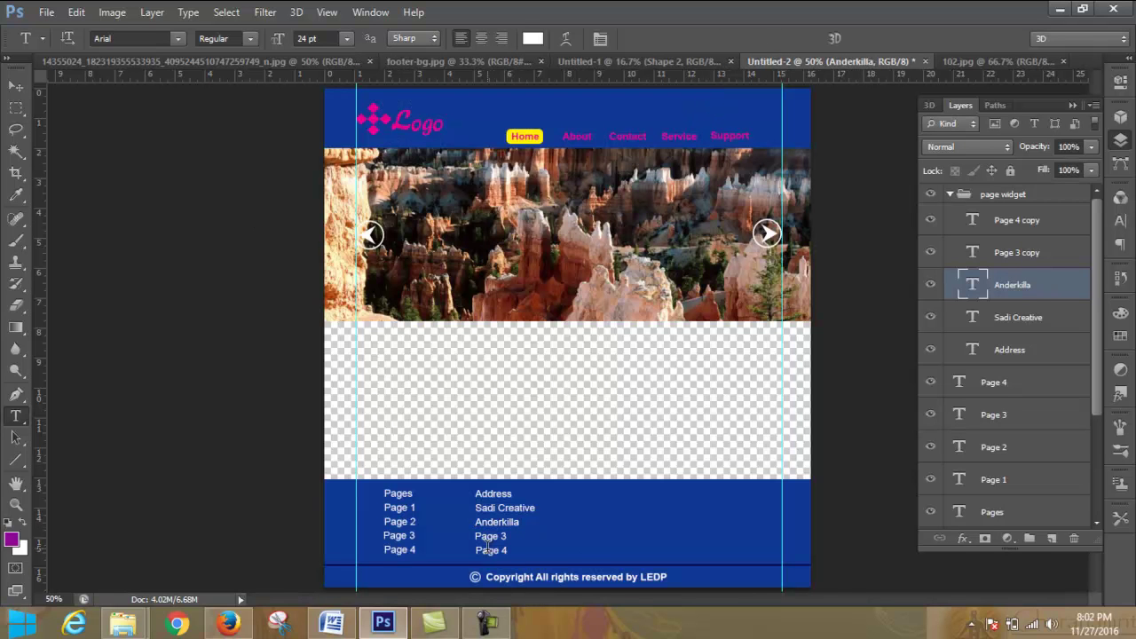
Step: Replace the "Page 3" entry in the Address column with the city line of the address
{"action": "left_click_drag", "start_coordinate": [474, 537], "coordinate": [511, 535]}
{"action": "key", "text": "Right"}
{"action": "key", "text": "Right"}
{"action": "key", "text": "Right"}
{"action": "key", "text": "Right"}
{"action": "type", "text": "Chittagong"}
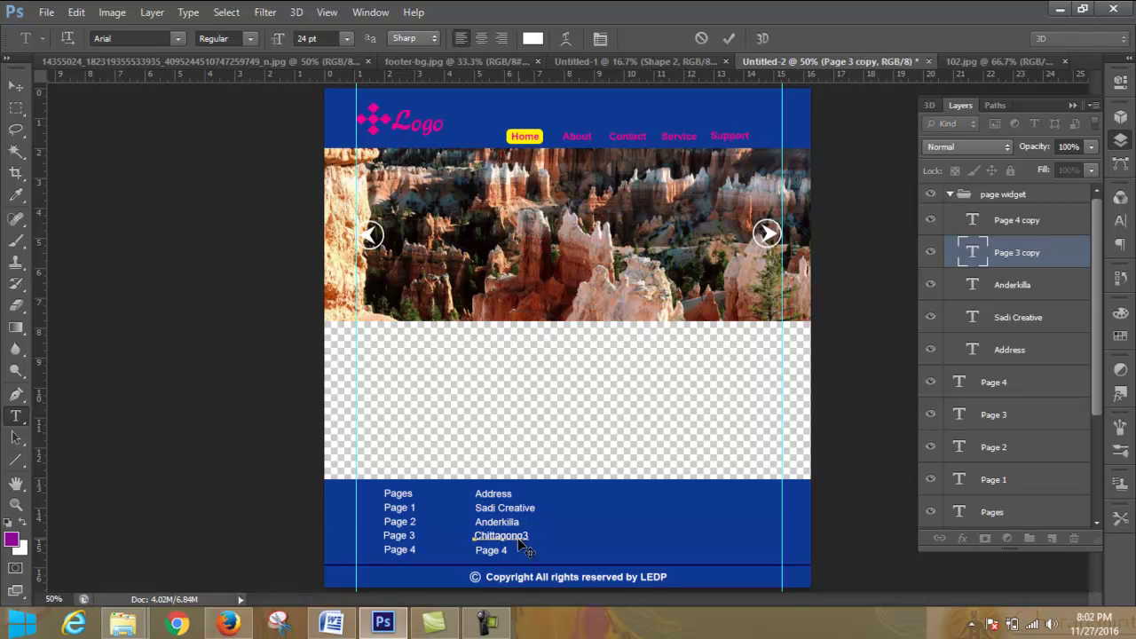
{"action": "key", "text": "Delete"}
{"action": "left_click", "coordinate": [729, 40]}
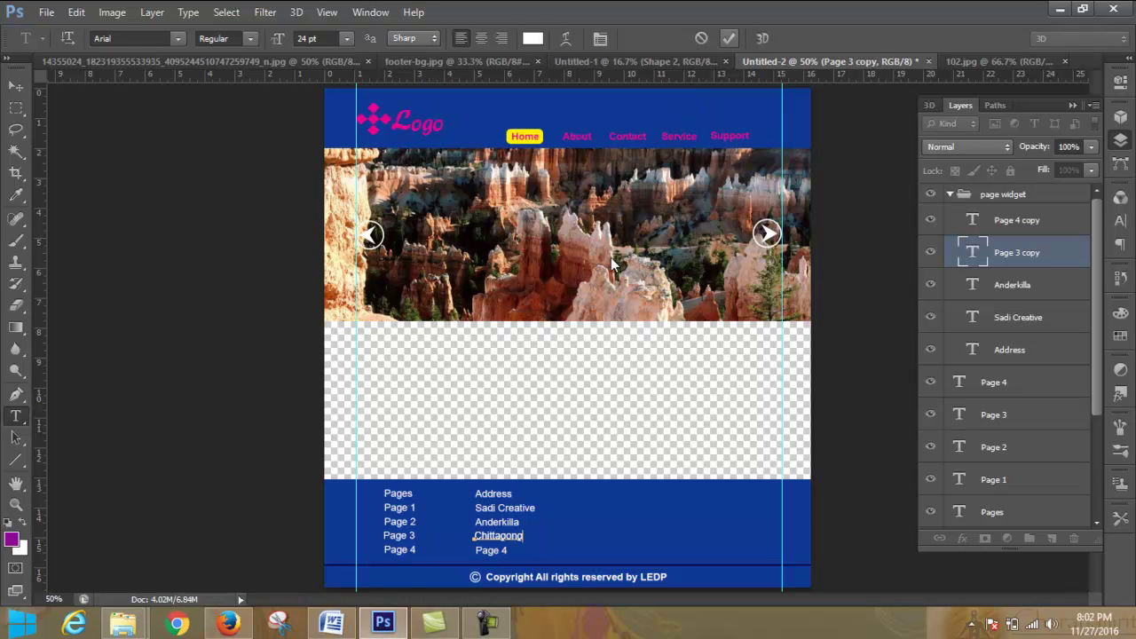
Step: Clear all text from the "Page 4" entry at the bottom of the Address column
{"action": "left_click", "coordinate": [489, 550]}
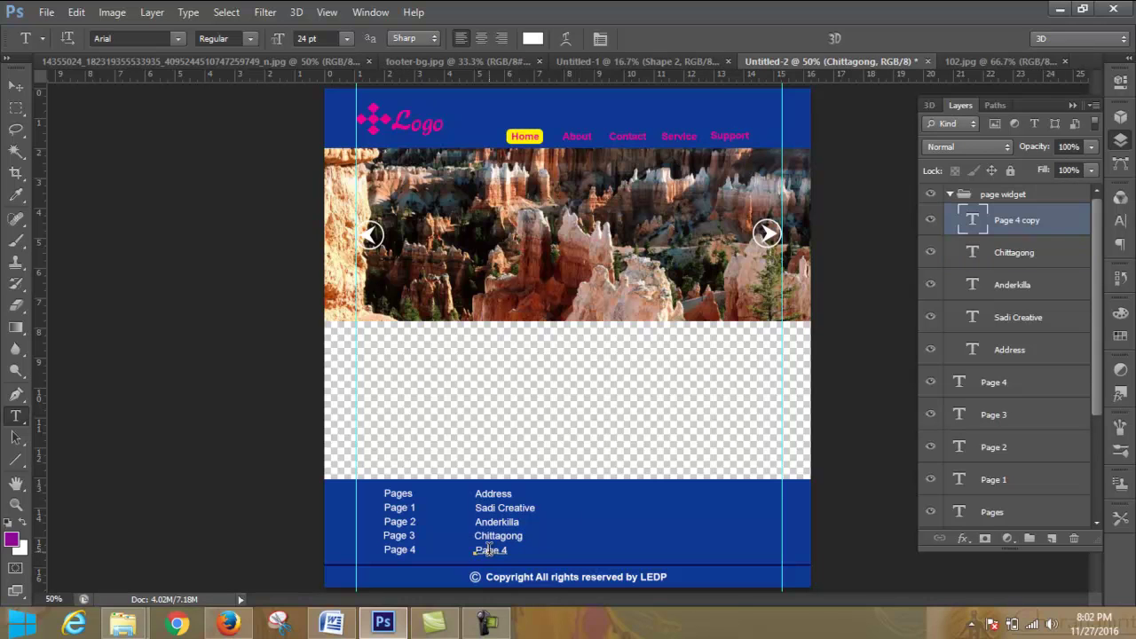
{"action": "double_click", "coordinate": [488, 550]}
{"action": "key", "text": "Left"}
{"action": "key", "text": "ctrl+a"}
{"action": "key", "text": "BackSpace"}
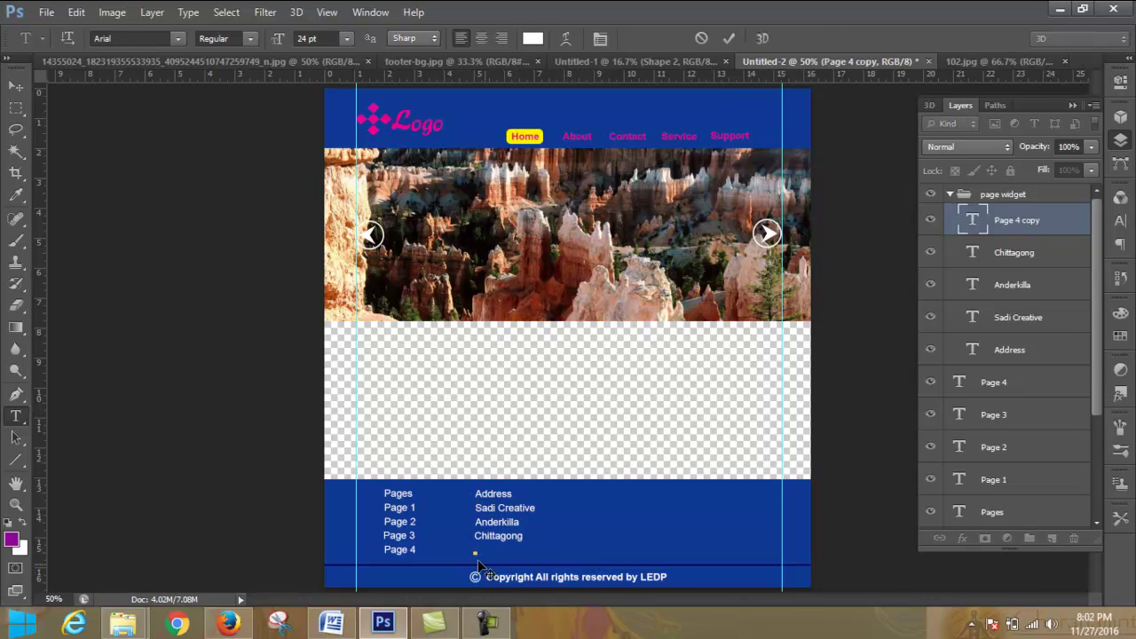
{"action": "left_click", "coordinate": [16, 87]}
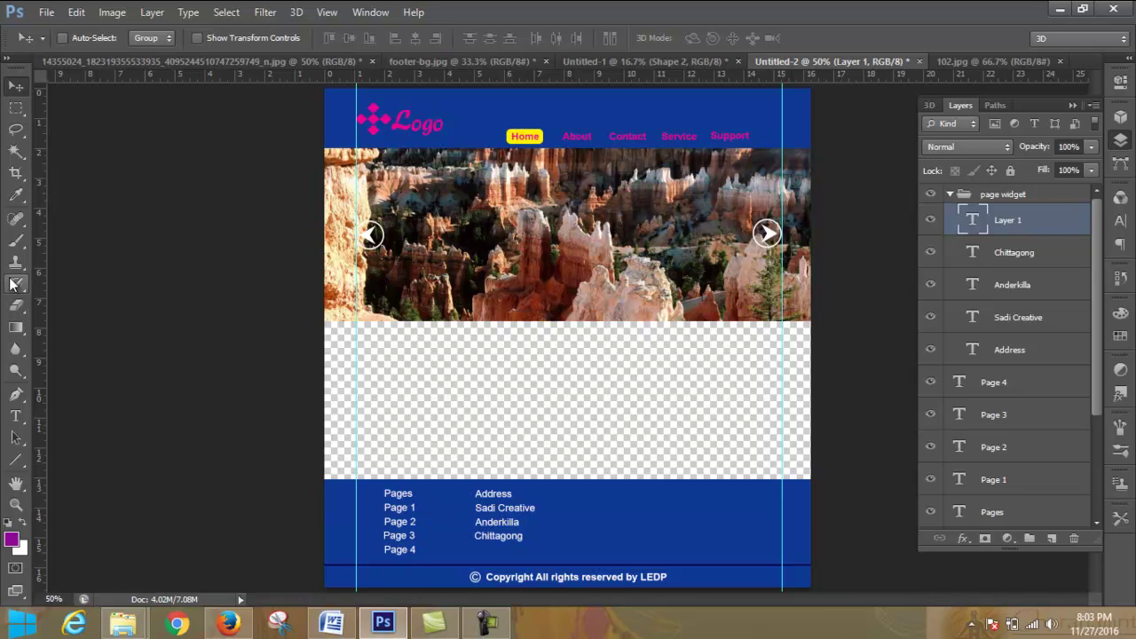
Step: Set the "Pages" heading in the footer to bold
{"action": "left_click", "coordinate": [15, 416]}
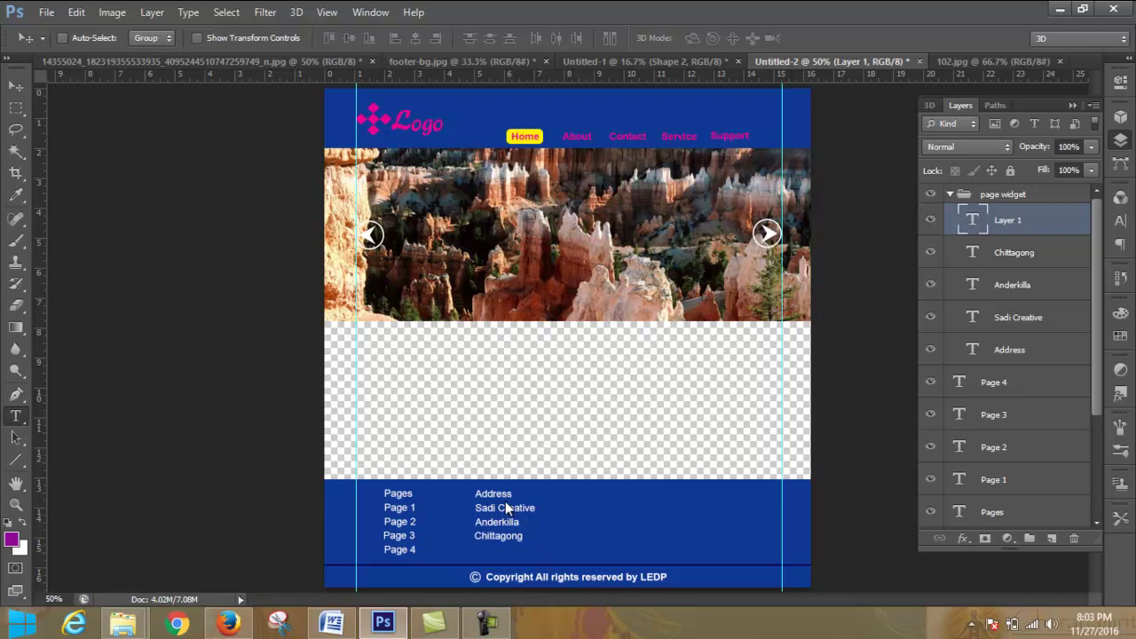
{"action": "left_click", "coordinate": [410, 493]}
{"action": "double_click", "coordinate": [411, 493]}
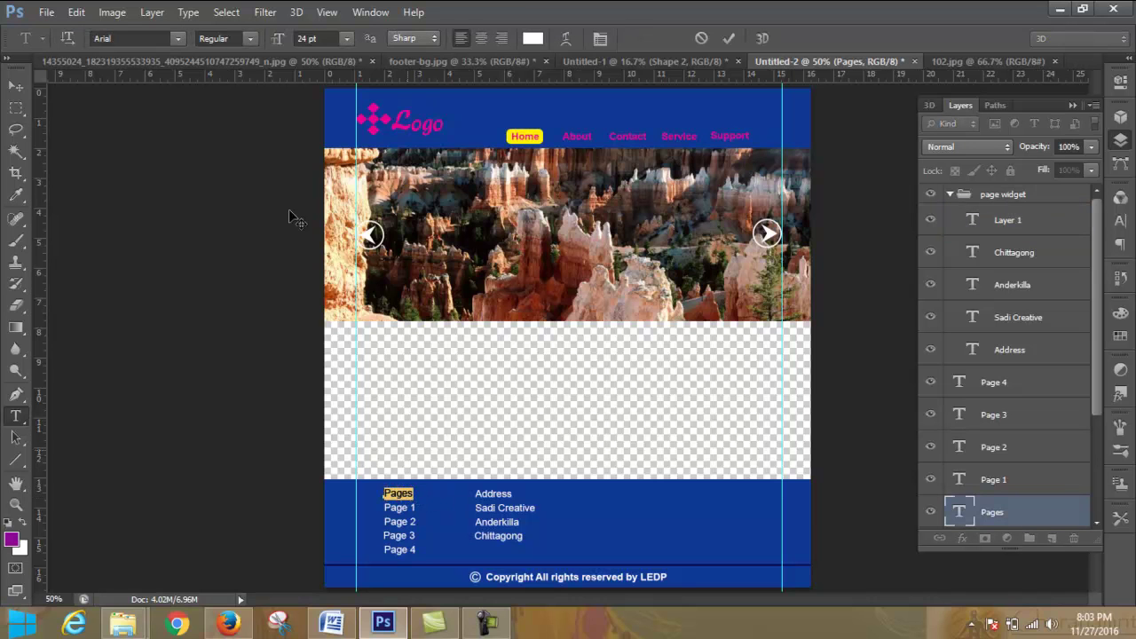
{"action": "left_click", "coordinate": [249, 40]}
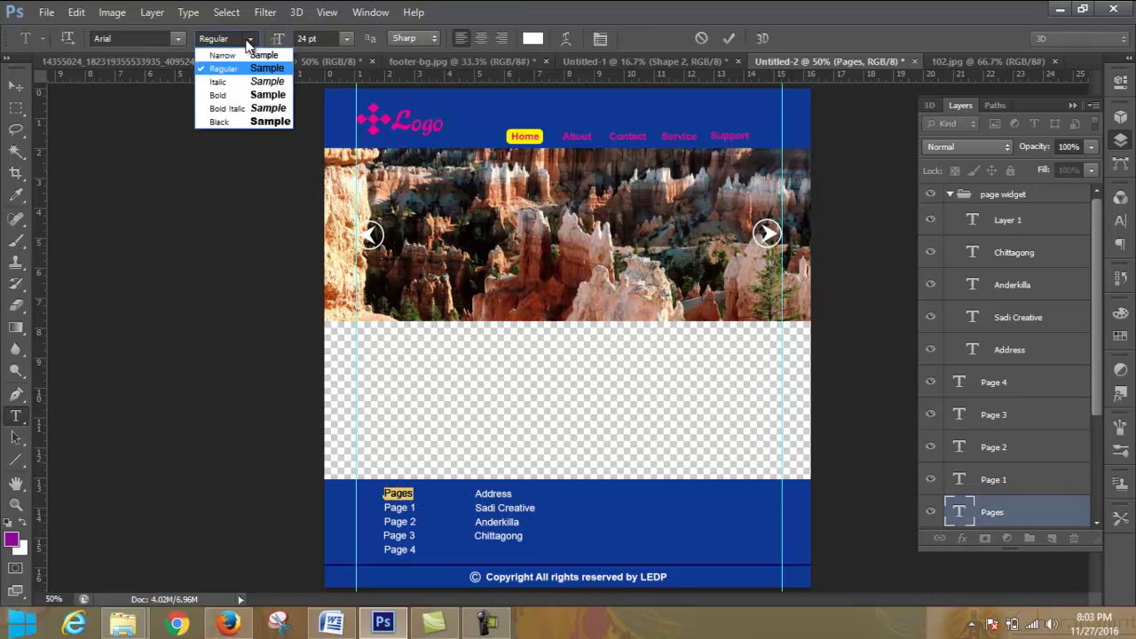
{"action": "left_click", "coordinate": [226, 95]}
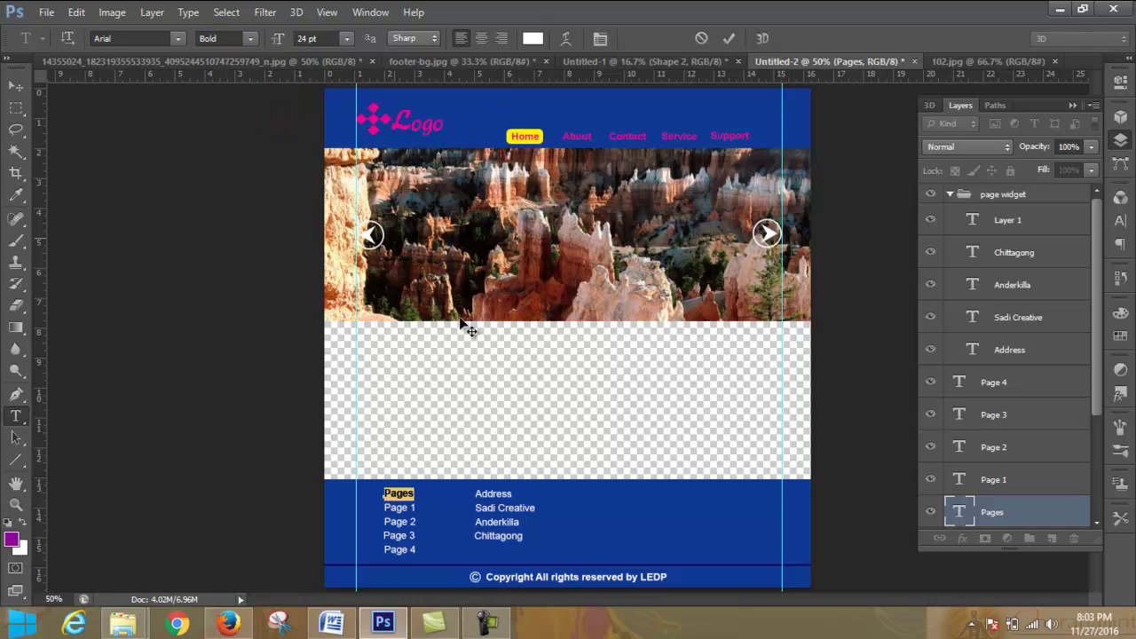
{"action": "left_click", "coordinate": [729, 39]}
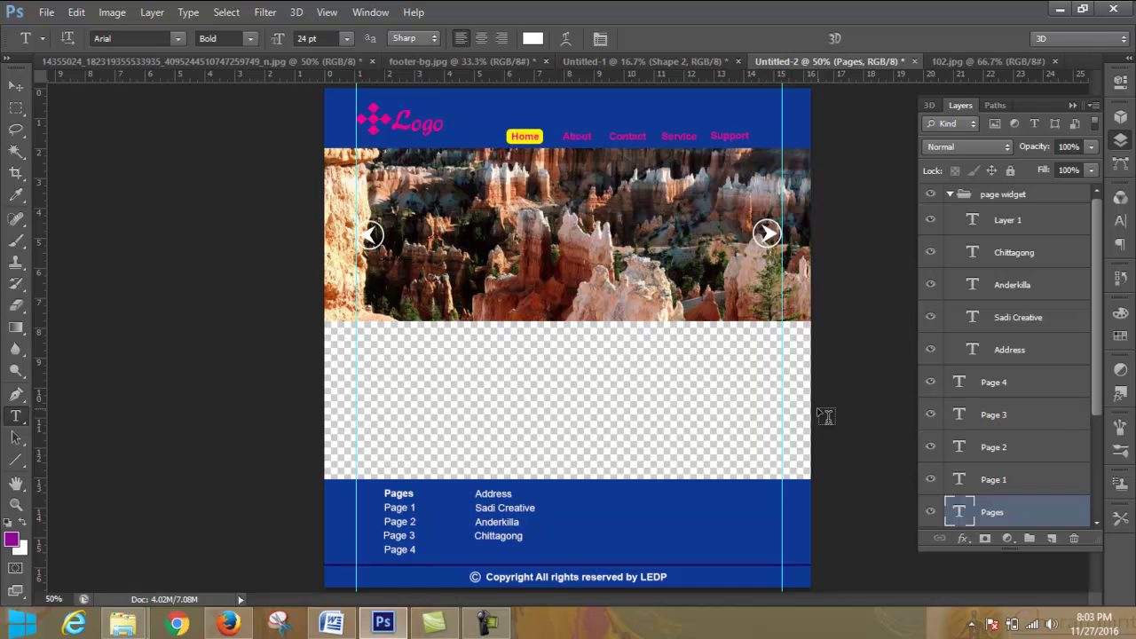
Step: Make the "Address" heading in the footer bold to match the Pages heading
{"action": "left_click", "coordinate": [487, 494]}
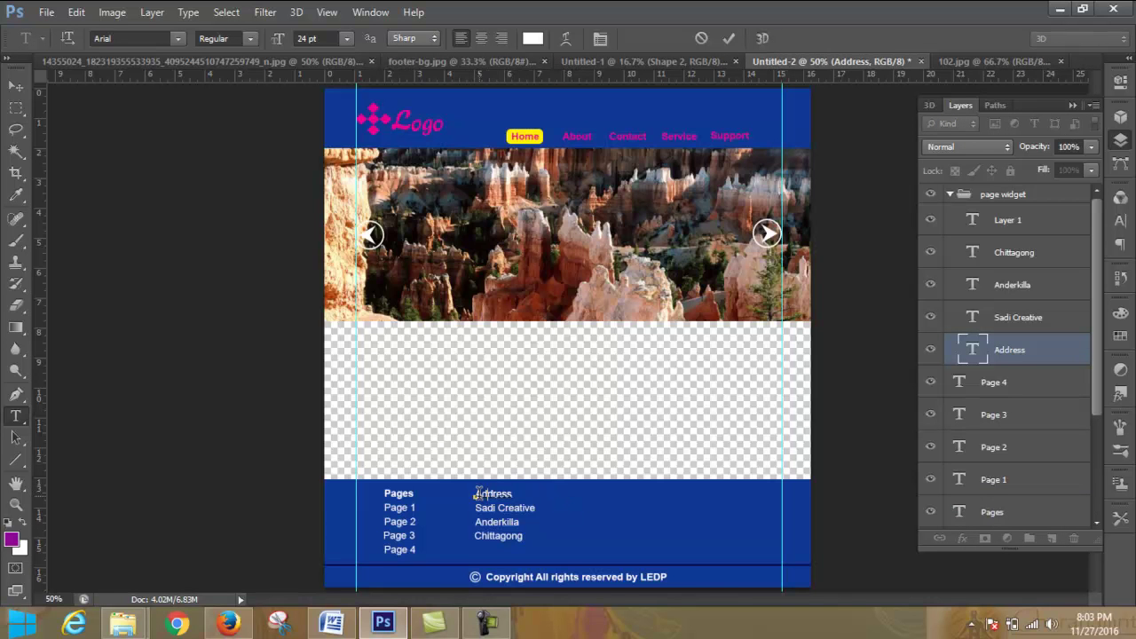
{"action": "left_click_drag", "start_coordinate": [476, 494], "coordinate": [523, 495]}
{"action": "left_click", "coordinate": [255, 38]}
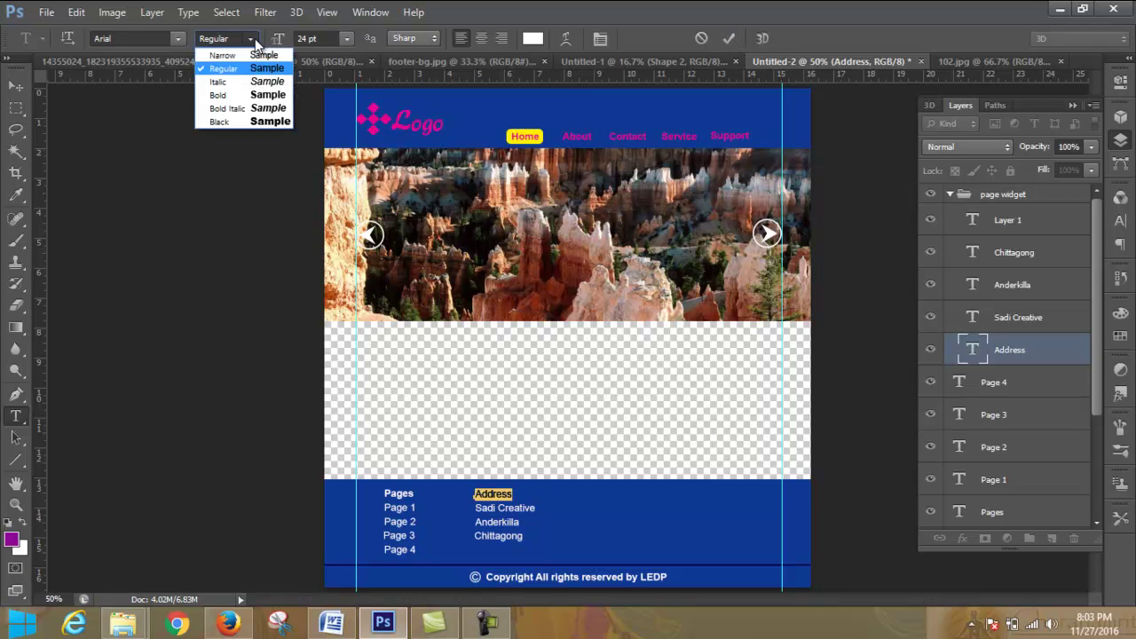
{"action": "left_click", "coordinate": [249, 94]}
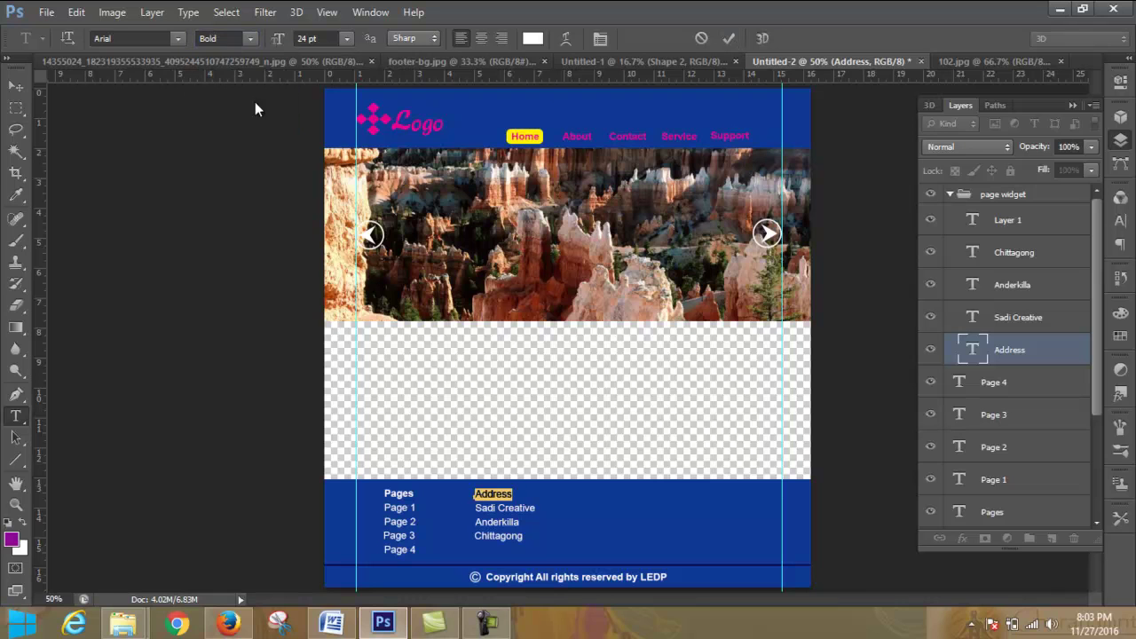
{"action": "left_click", "coordinate": [729, 39]}
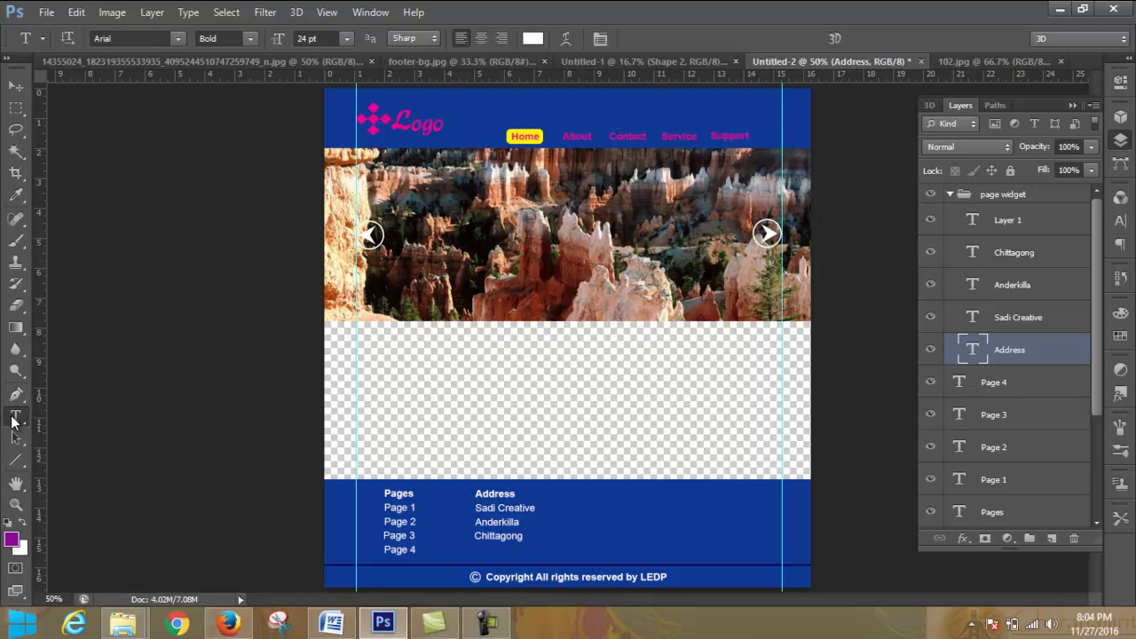
Step: Add a bold "Contact With Us" text heading in the footer, to the right of the Address column
{"action": "left_click", "coordinate": [615, 490]}
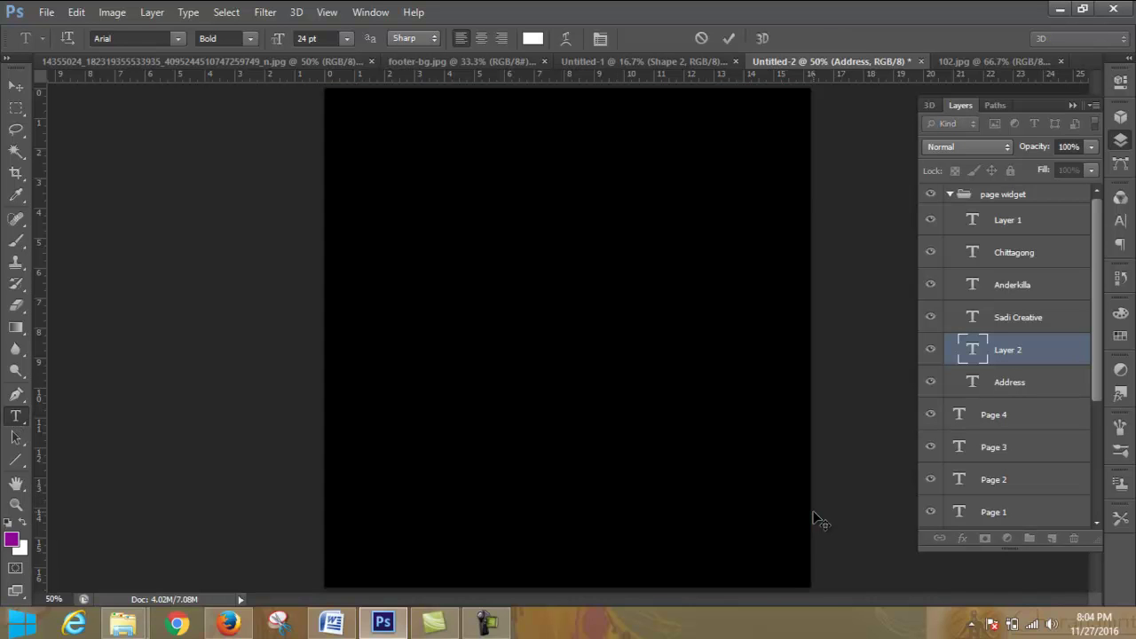
{"action": "type", "text": "Contac"}
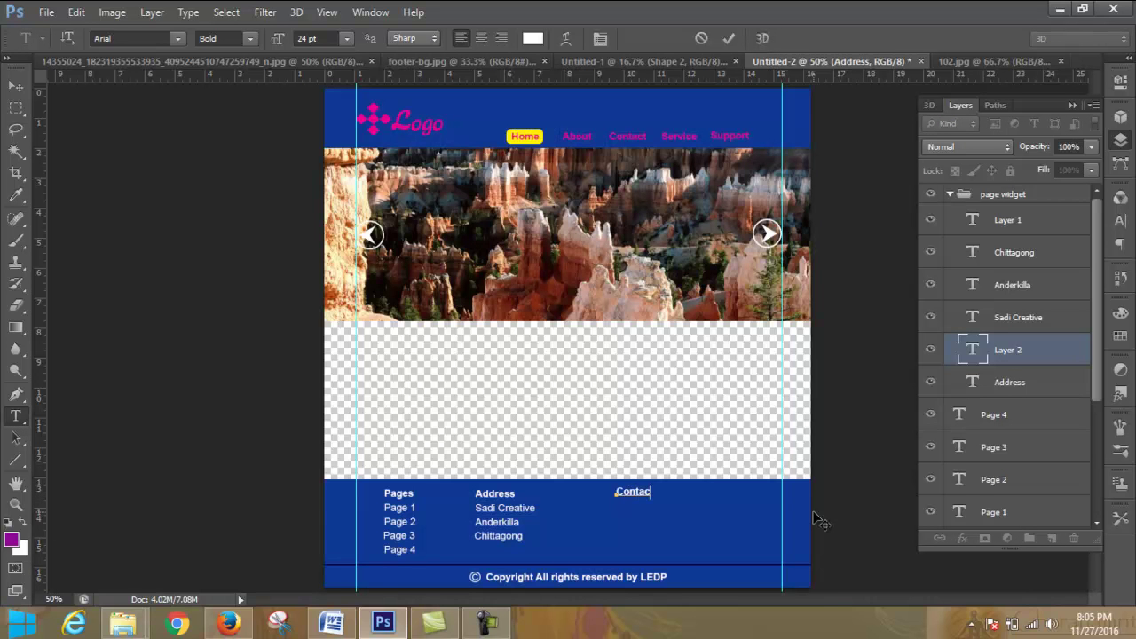
{"action": "type", "text": "t With Us"}
{"action": "left_click", "coordinate": [727, 39]}
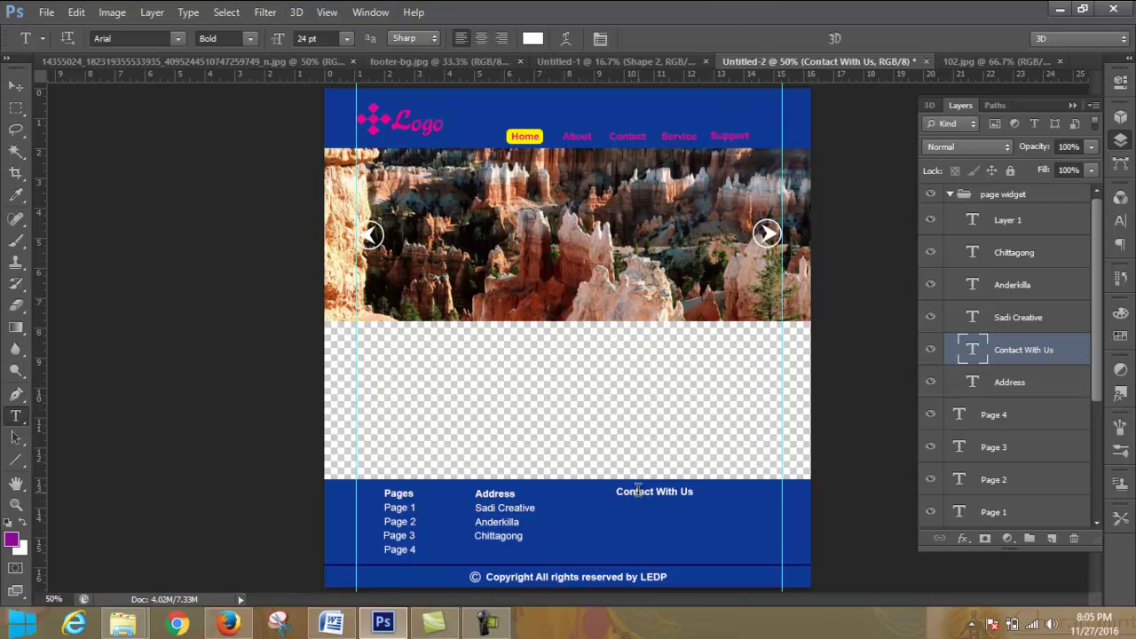
Step: Change the word "Contact" to "Connect" in the new footer heading so it reads "Connect With Us"
{"action": "double_click", "coordinate": [637, 491]}
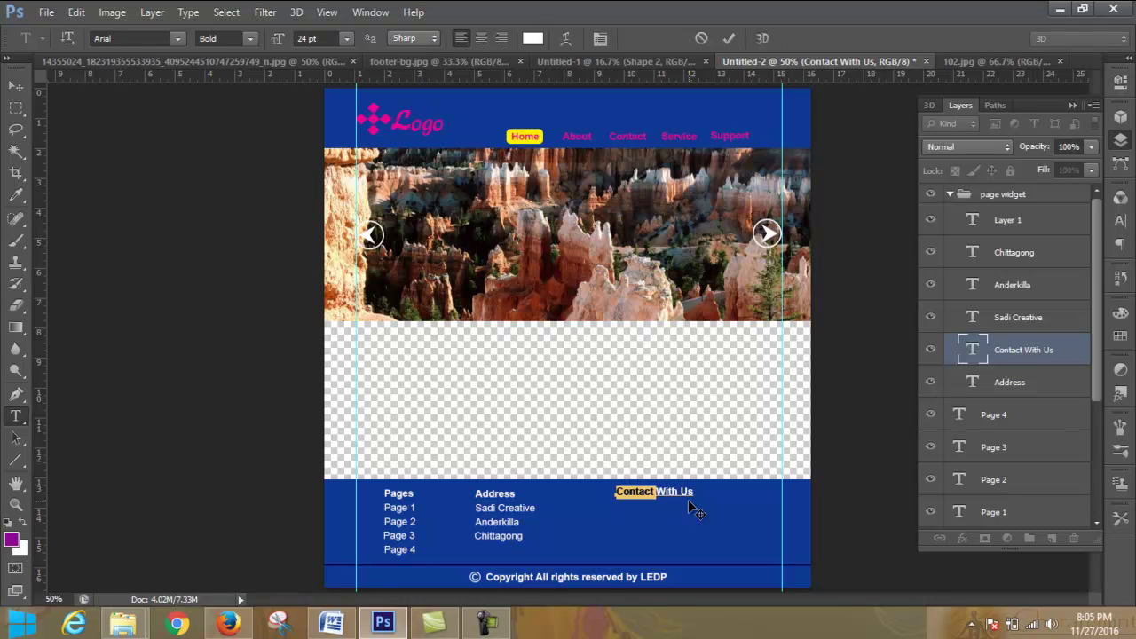
{"action": "type", "text": "Conn"}
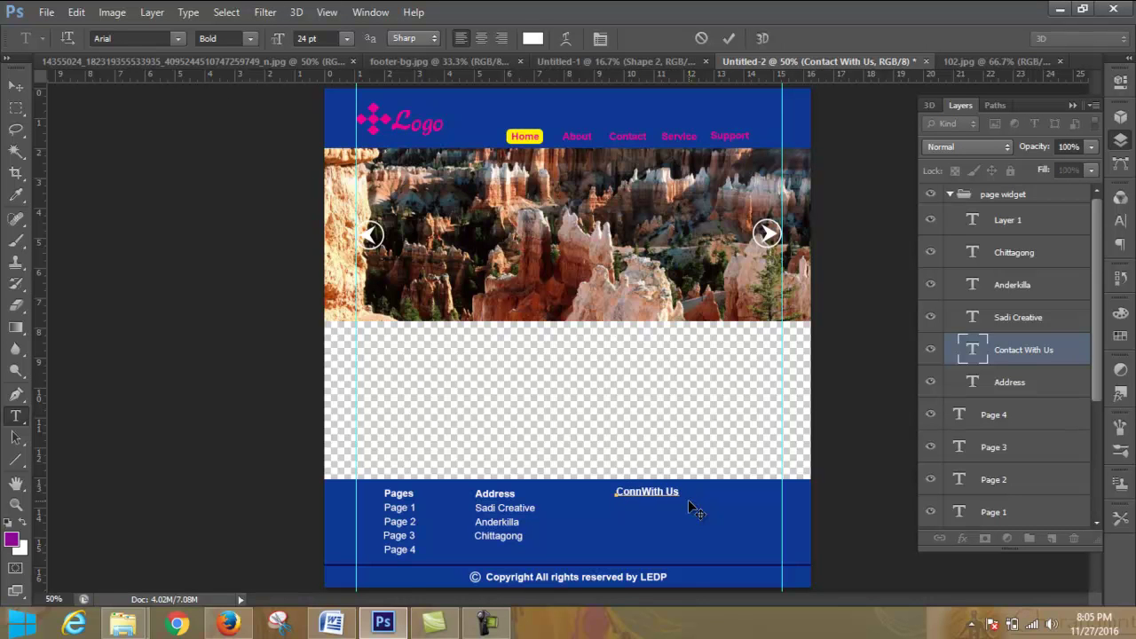
{"action": "type", "text": "ect"}
{"action": "left_click", "coordinate": [729, 38]}
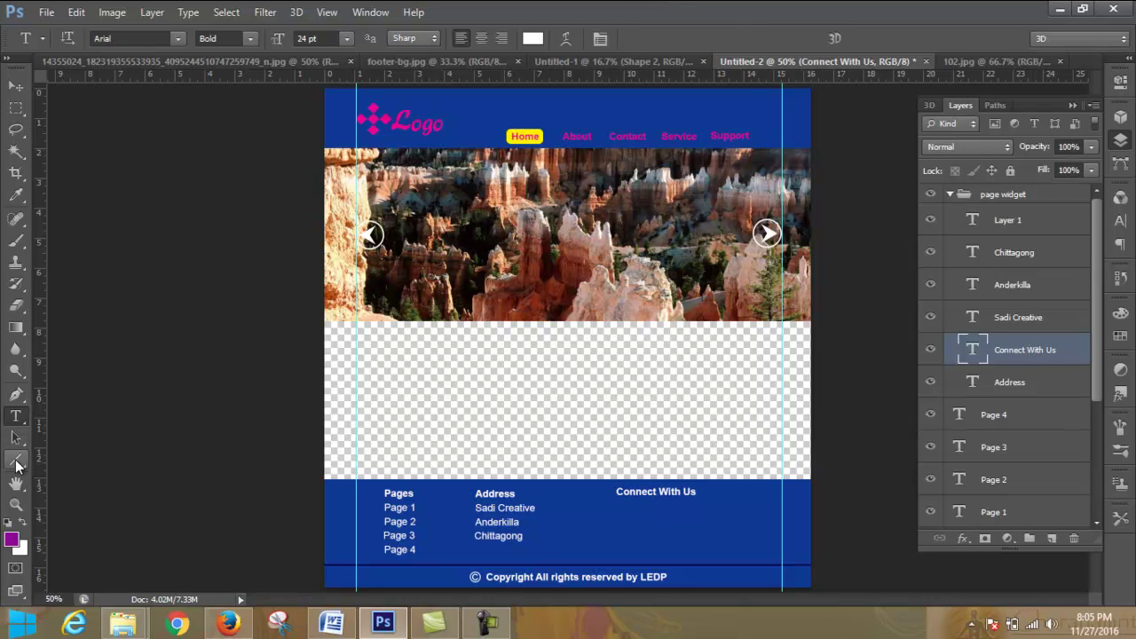
Step: Draw a white rectangle about 280 × 54 px below the "Connect With Us" heading and nudge it slightly downward
{"action": "left_click", "coordinate": [16, 463]}
{"action": "left_click", "coordinate": [80, 451]}
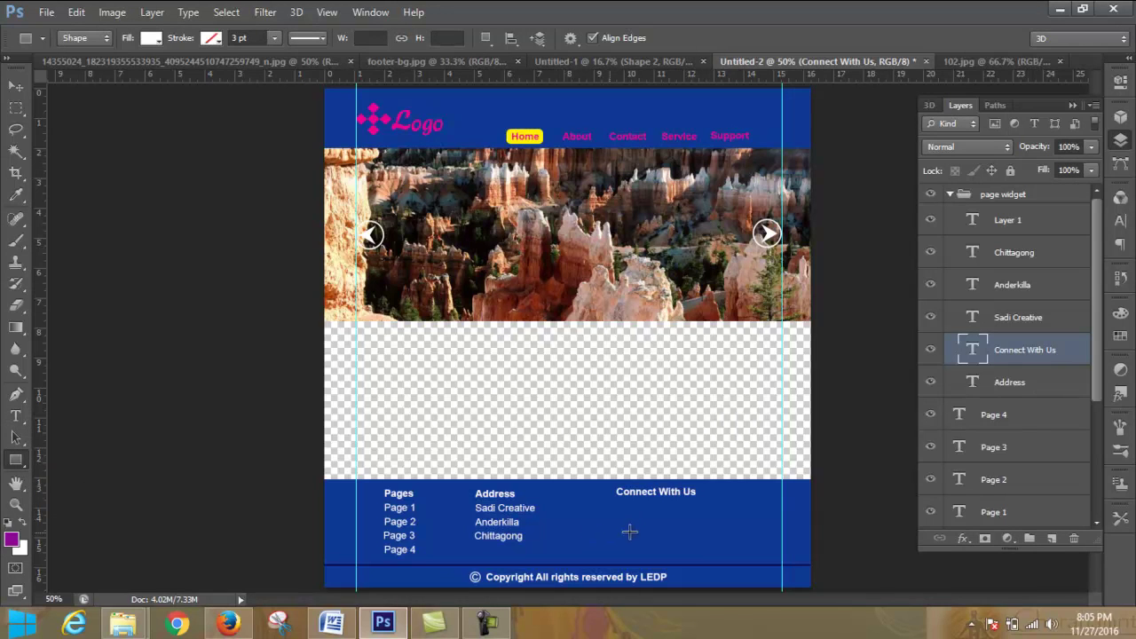
{"action": "left_click_drag", "start_coordinate": [610, 507], "coordinate": [726, 530]}
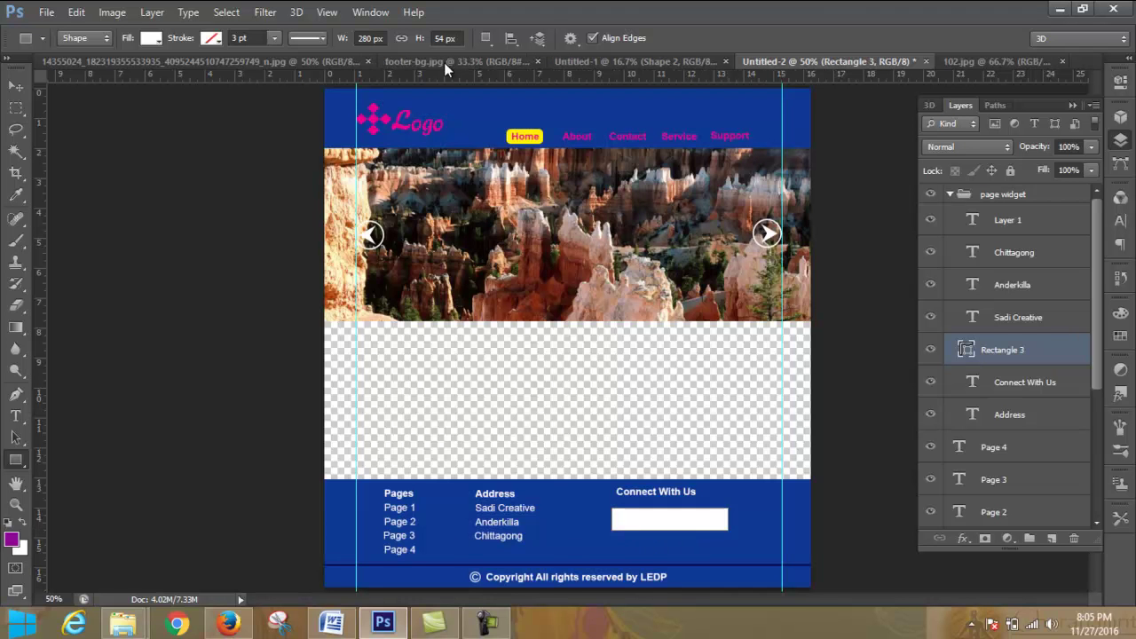
{"action": "left_click", "coordinate": [322, 38]}
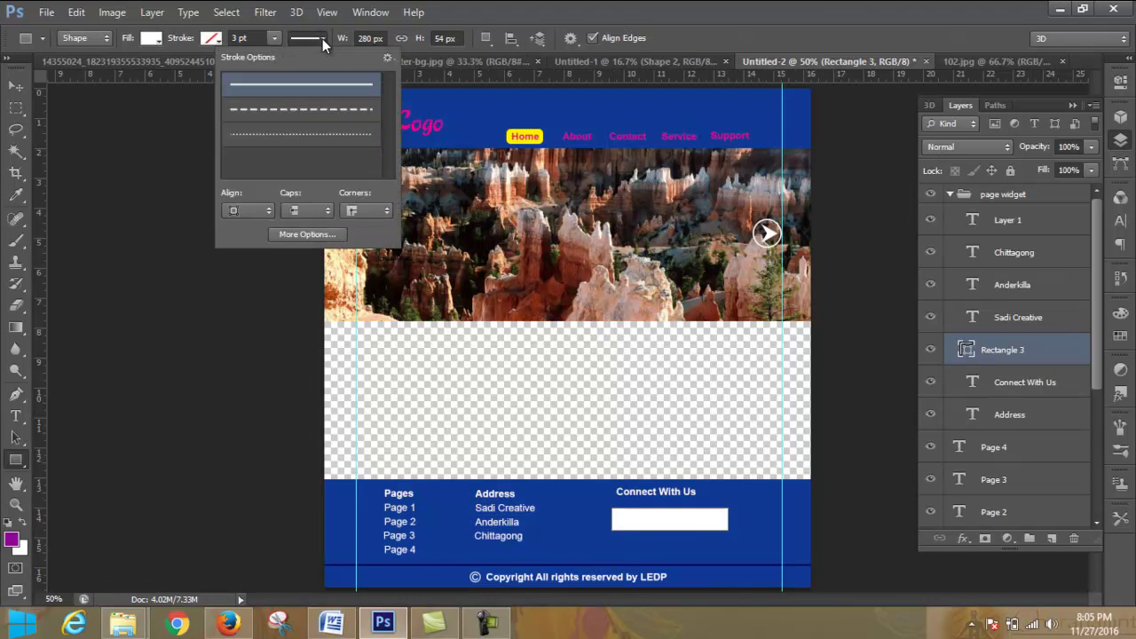
{"action": "left_click", "coordinate": [322, 38]}
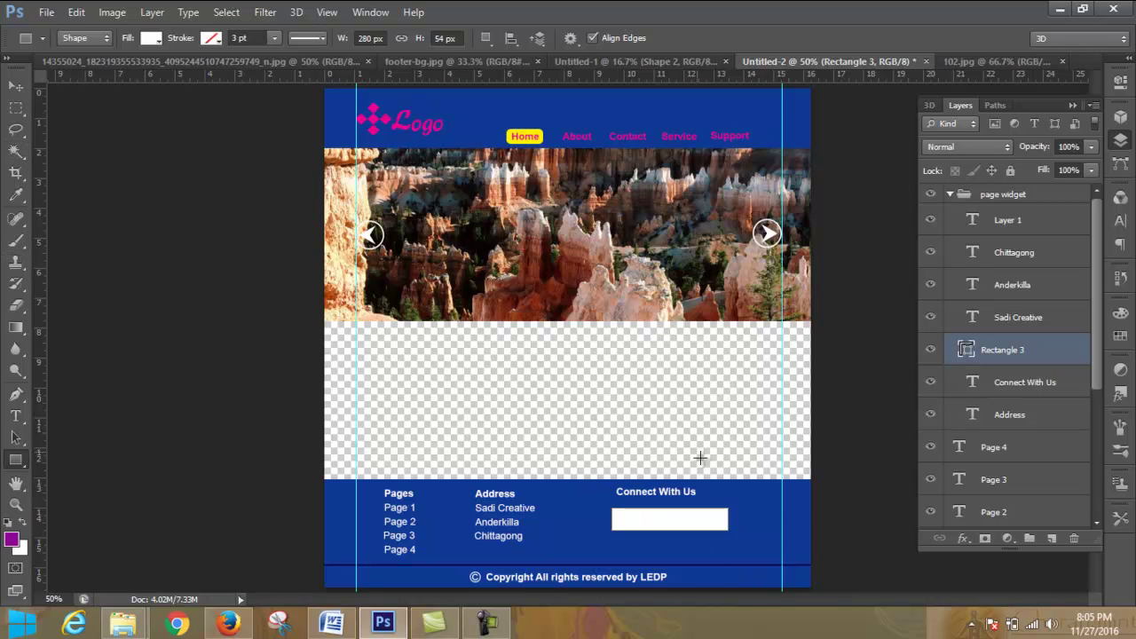
{"action": "left_click", "coordinate": [14, 86]}
{"action": "left_click_drag", "start_coordinate": [663, 496], "coordinate": [661, 501]}
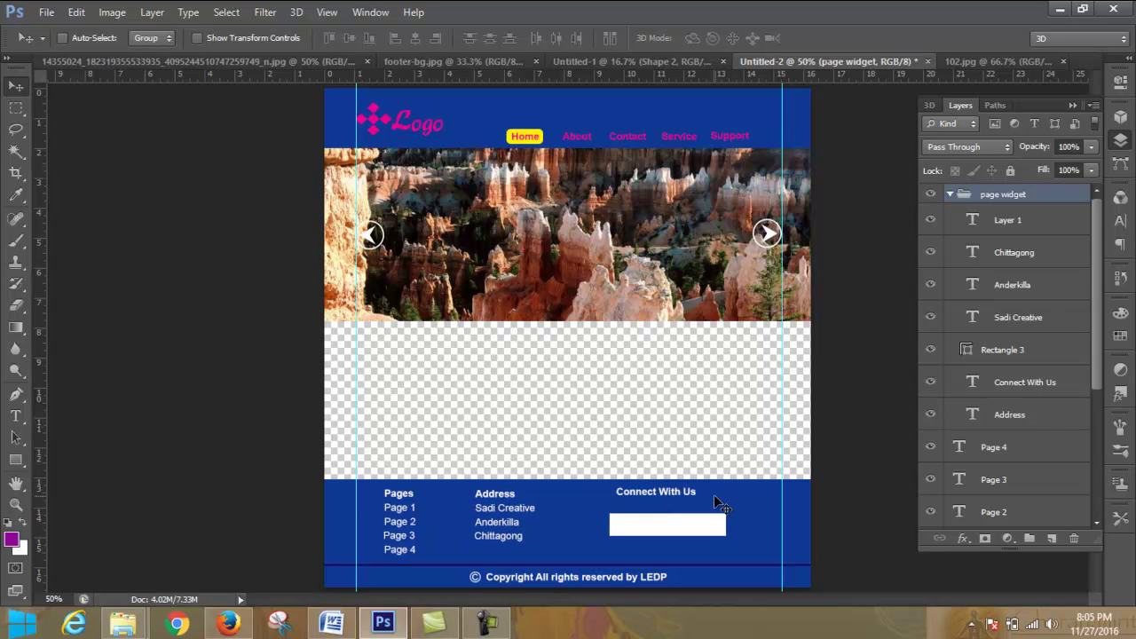
{"action": "left_click", "coordinate": [247, 624]}
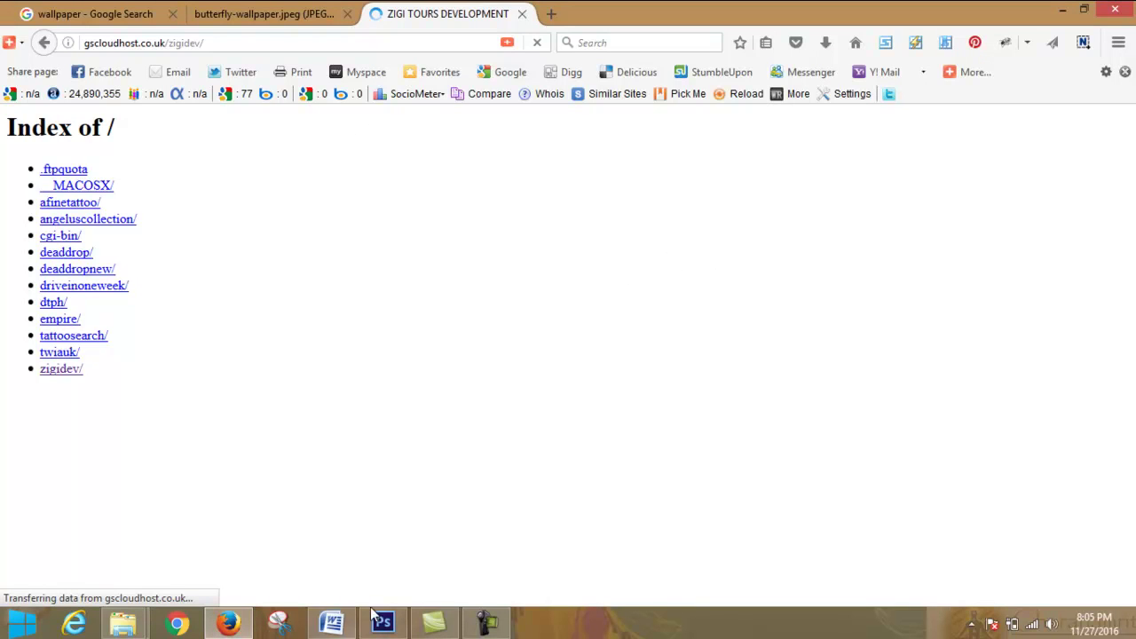
{"action": "left_click", "coordinate": [401, 625]}
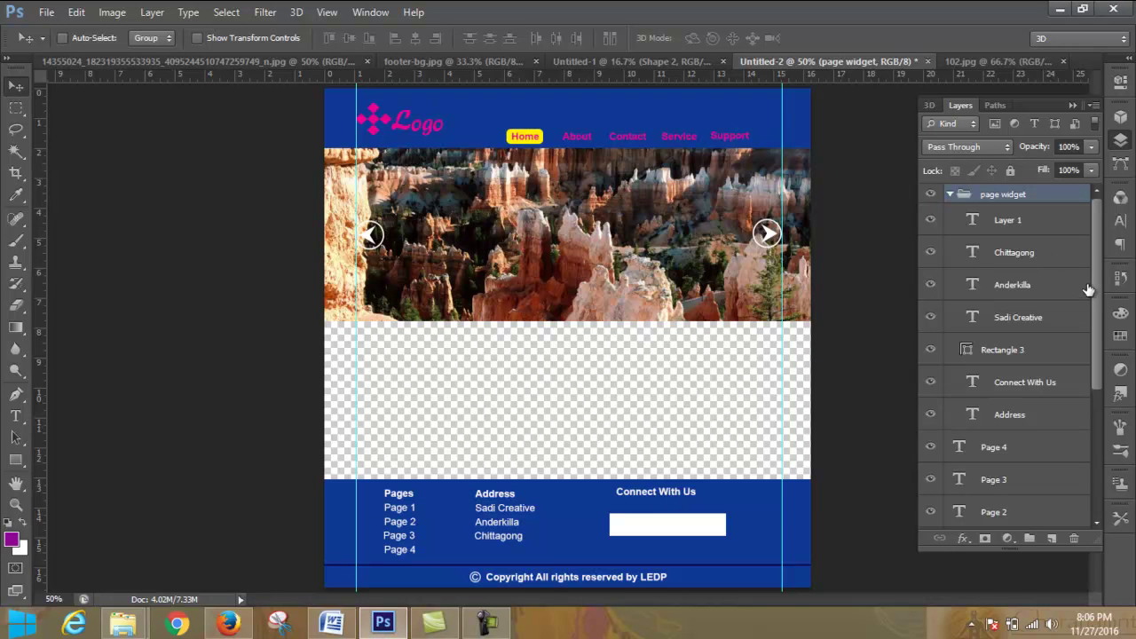
{"action": "scroll", "coordinate": [1097, 284], "scroll_direction": "down", "scroll_amount": 2}
{"action": "scroll", "coordinate": [1099, 282], "scroll_direction": "up", "scroll_amount": 2}
Step: Collapse the page widget group and create a new layer group named "address widget" above the Page 4 layer
{"action": "left_click", "coordinate": [949, 194]}
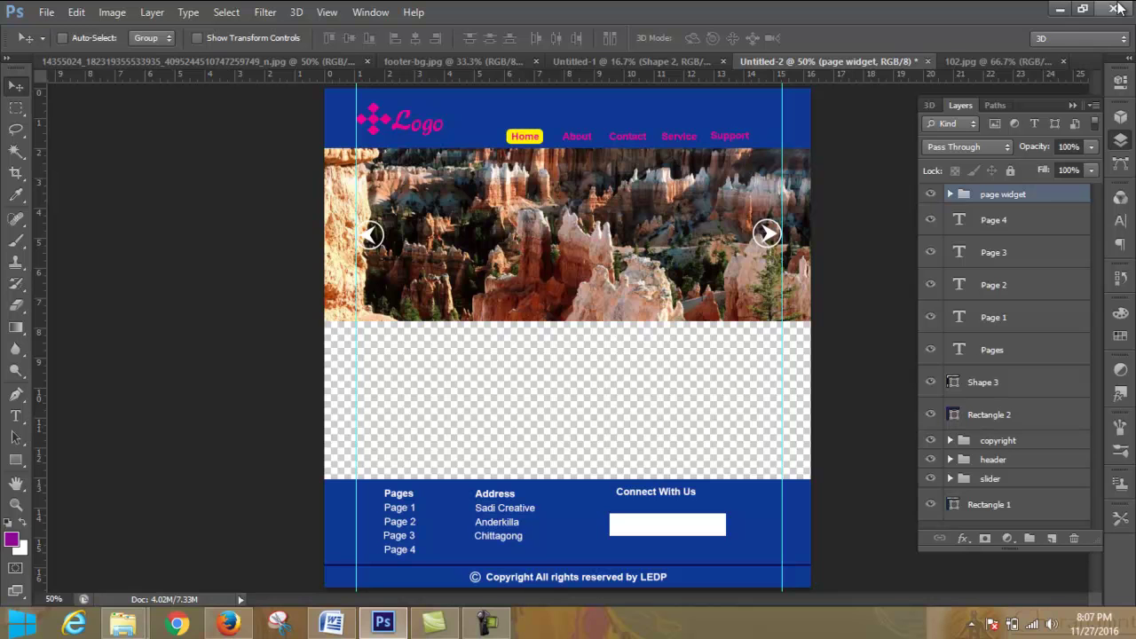
{"action": "left_click", "coordinate": [486, 624]}
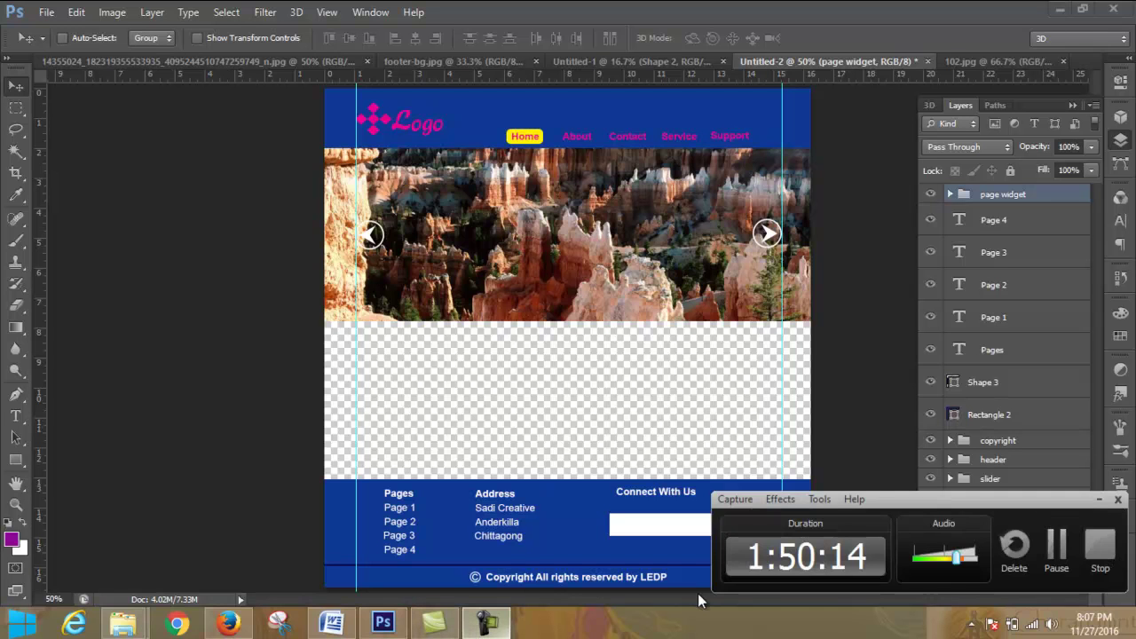
{"action": "left_click", "coordinate": [1056, 546]}
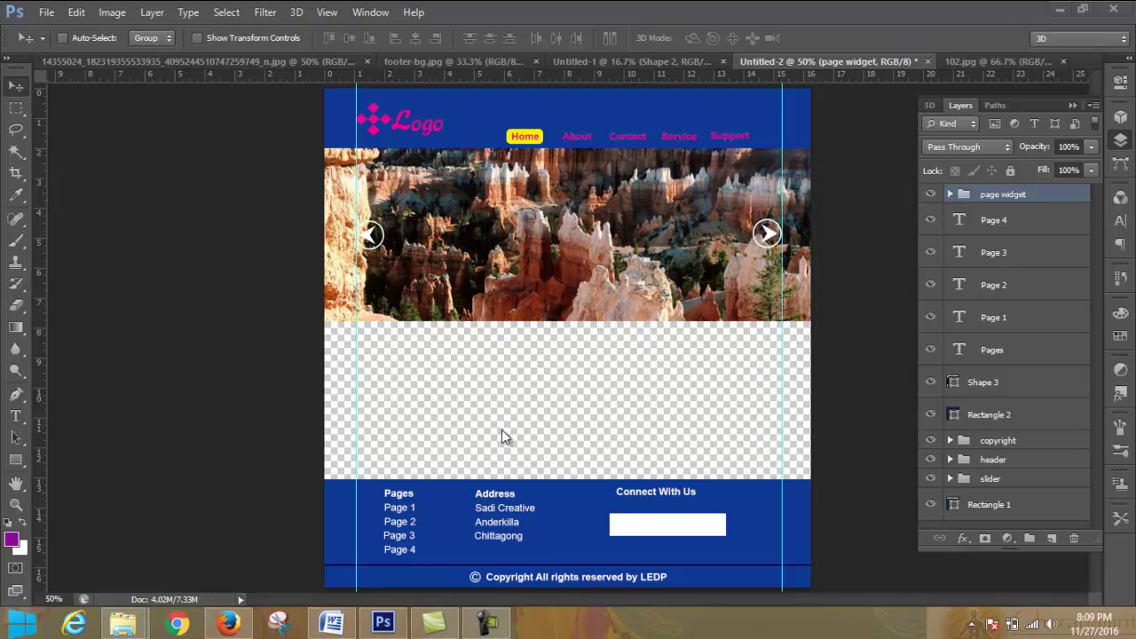
{"action": "left_click", "coordinate": [15, 87]}
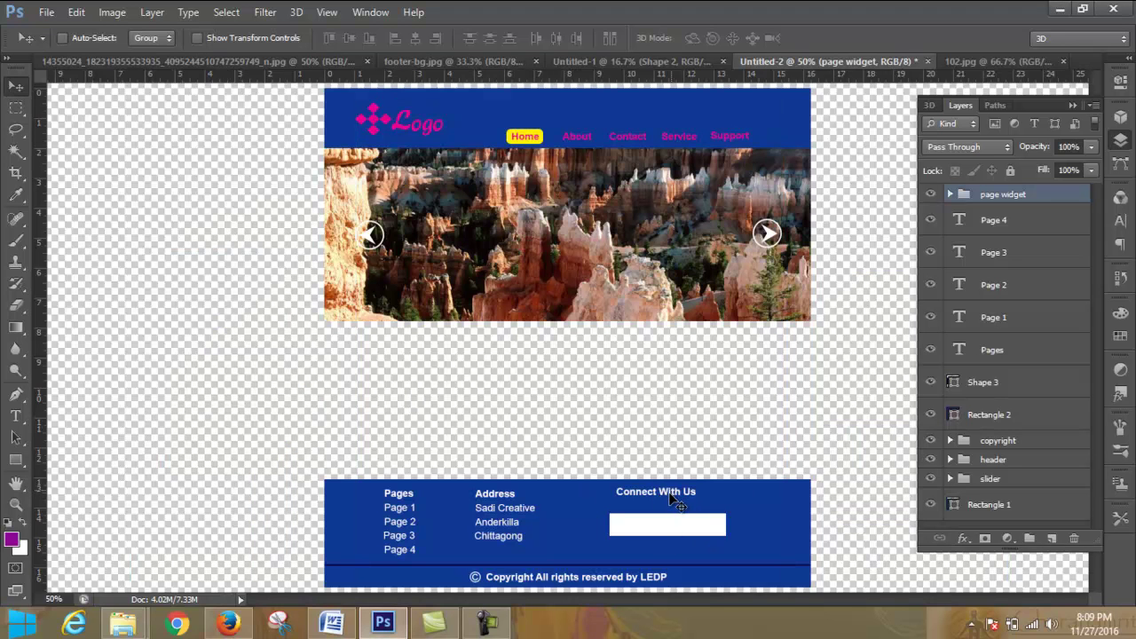
{"action": "left_click", "coordinate": [1020, 221]}
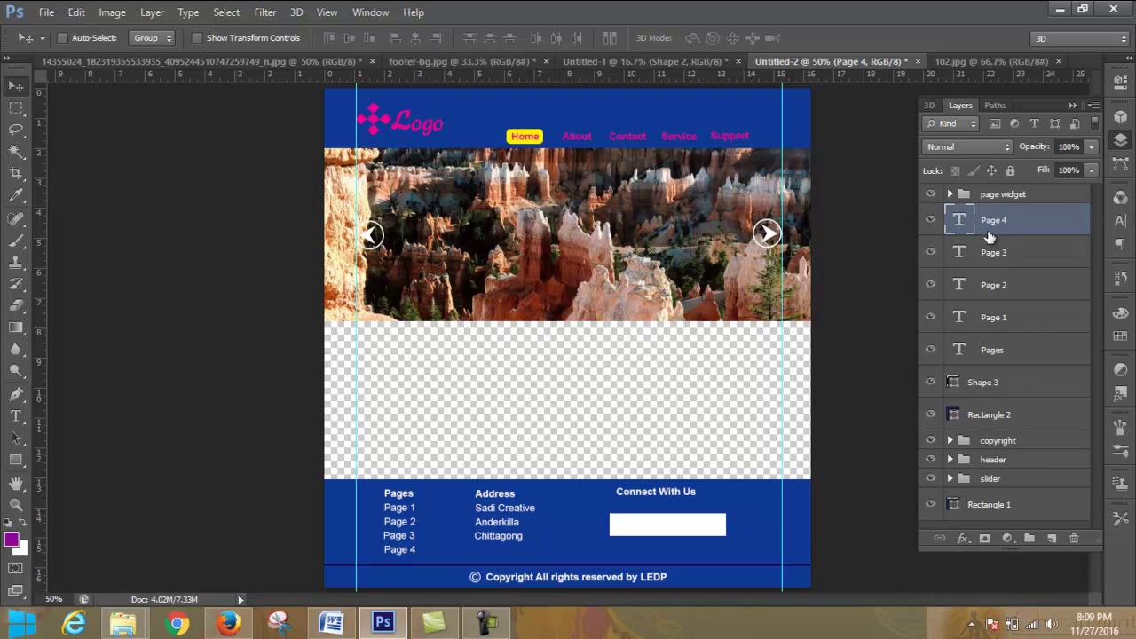
{"action": "left_click", "coordinate": [1028, 538]}
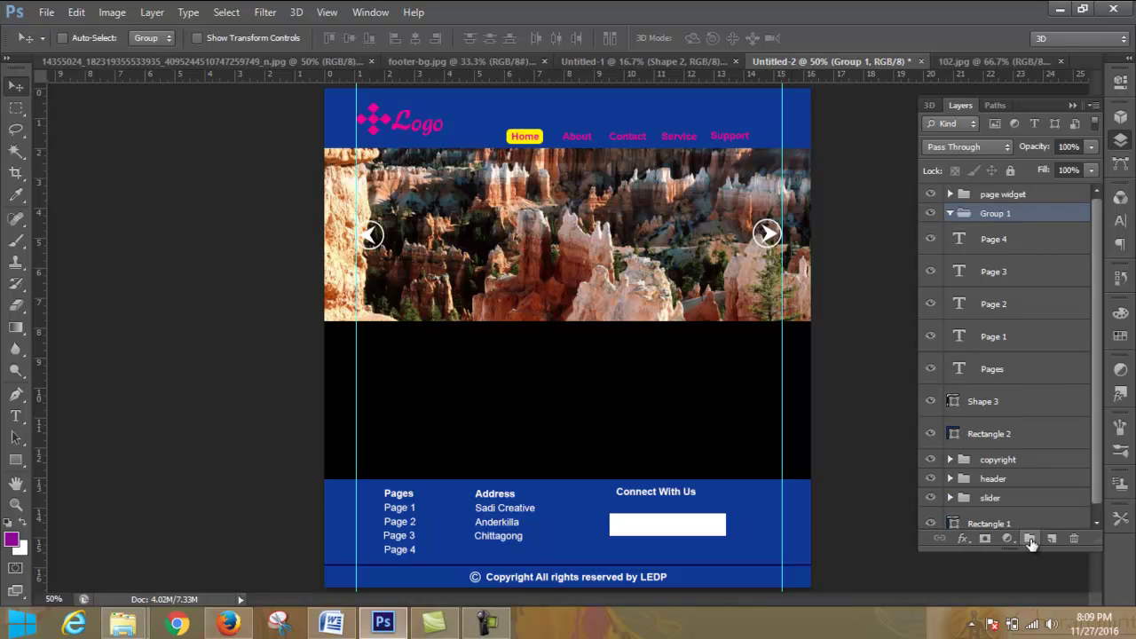
{"action": "double_click", "coordinate": [1008, 214]}
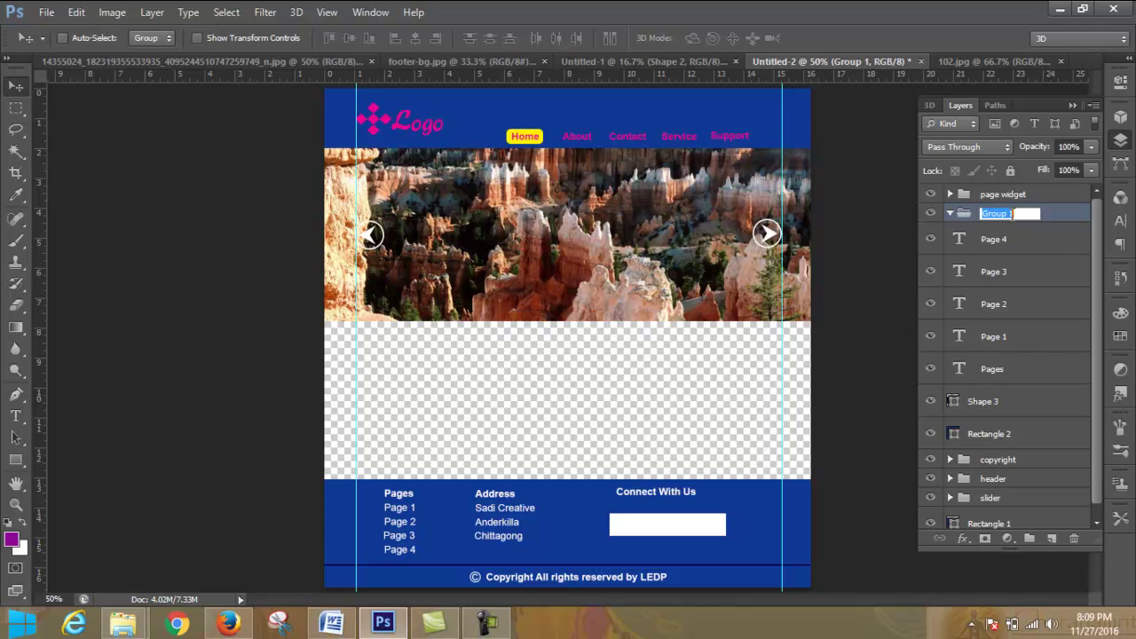
{"action": "type", "text": "address widget"}
{"action": "key", "text": "Return"}
Step: Move the Page 4 layer into the page widget group, toggling the Page 4 and Page 3 layers off and on to identify them
{"action": "left_click", "coordinate": [1042, 245]}
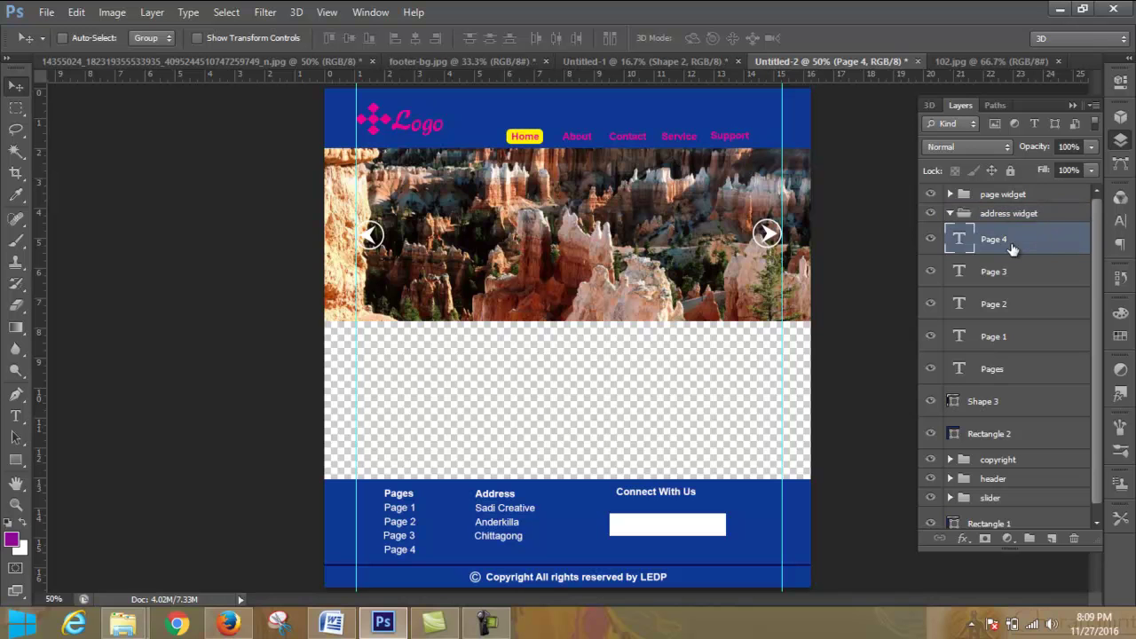
{"action": "left_click", "coordinate": [931, 241]}
{"action": "left_click", "coordinate": [934, 245]}
{"action": "left_click_drag", "start_coordinate": [1027, 243], "coordinate": [1035, 198]}
{"action": "left_click", "coordinate": [932, 241]}
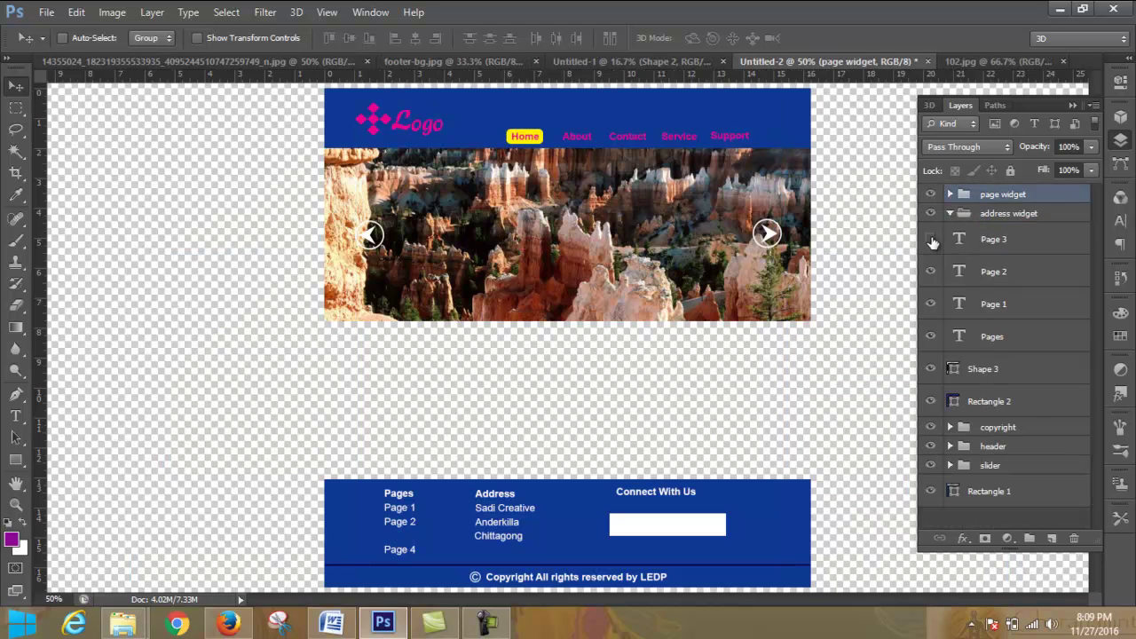
{"action": "left_click", "coordinate": [931, 241]}
{"action": "left_click", "coordinate": [1033, 239]}
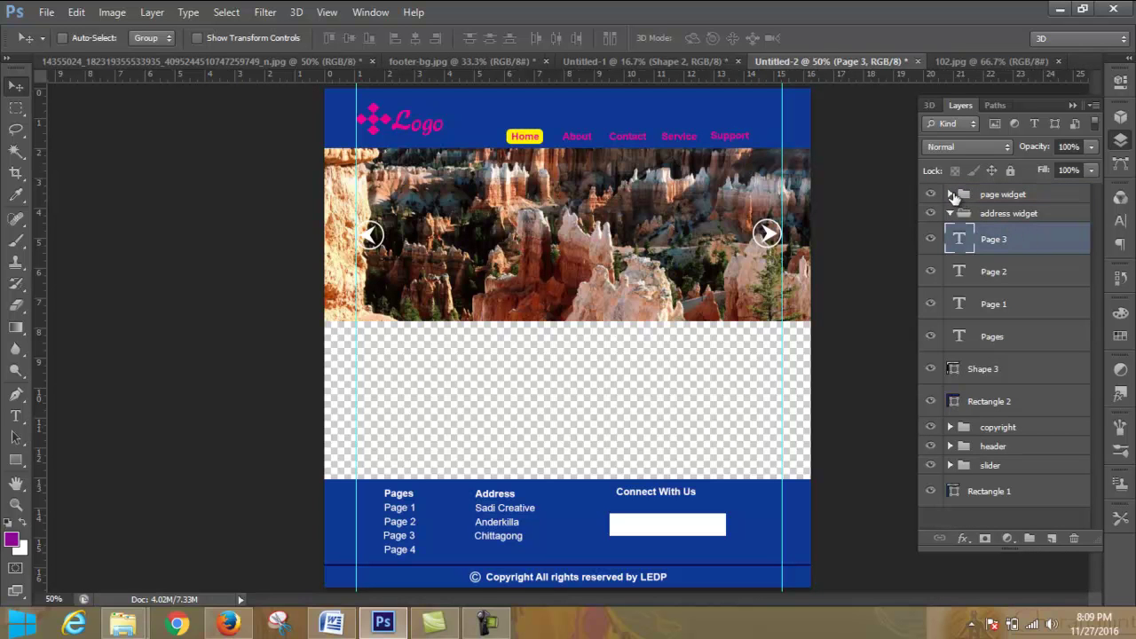
Step: Move the Chittagong, Anderkilla and Sadi Creative text layers from the page widget group into the address widget group
{"action": "left_click", "coordinate": [951, 193]}
{"action": "left_click", "coordinate": [1027, 252]}
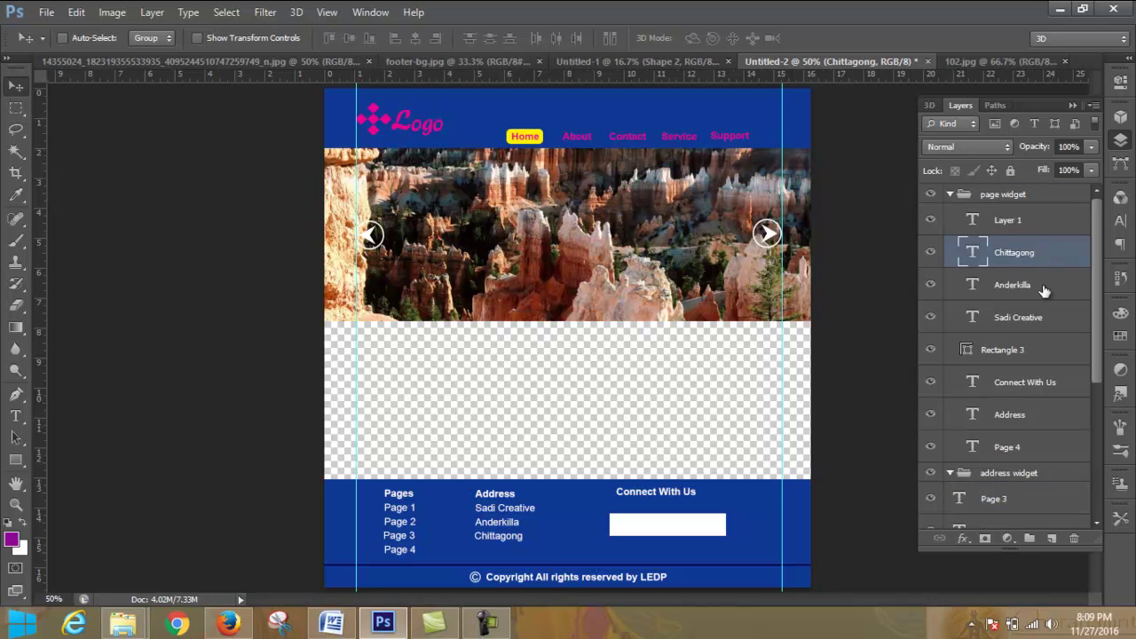
{"action": "left_click", "coordinate": [1044, 285], "text": "shift"}
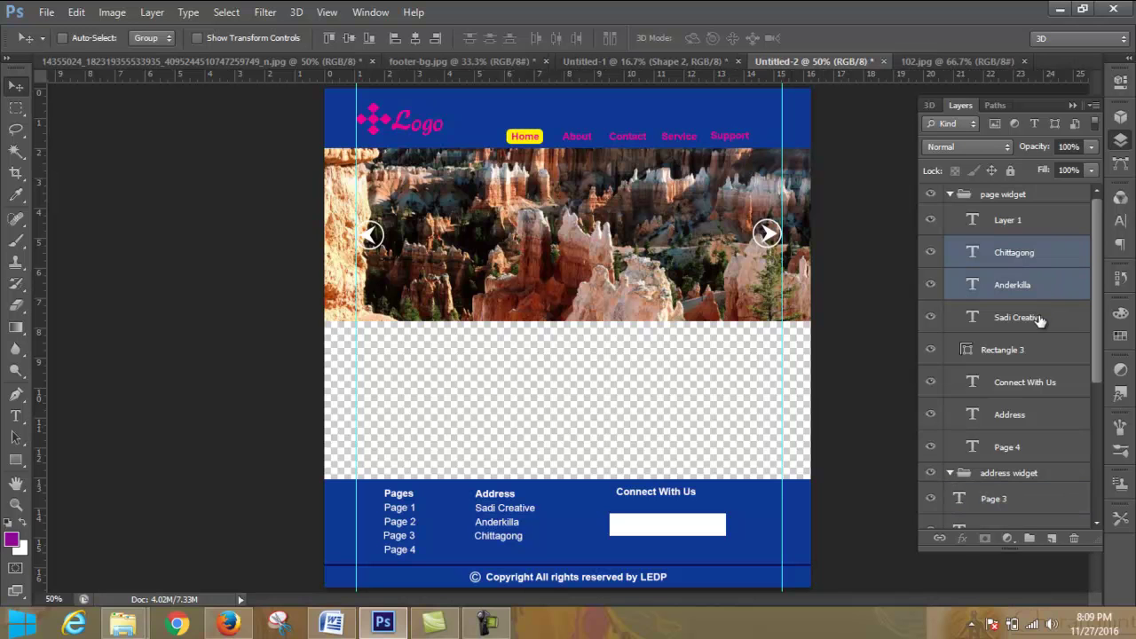
{"action": "left_click", "coordinate": [1038, 319], "text": "shift"}
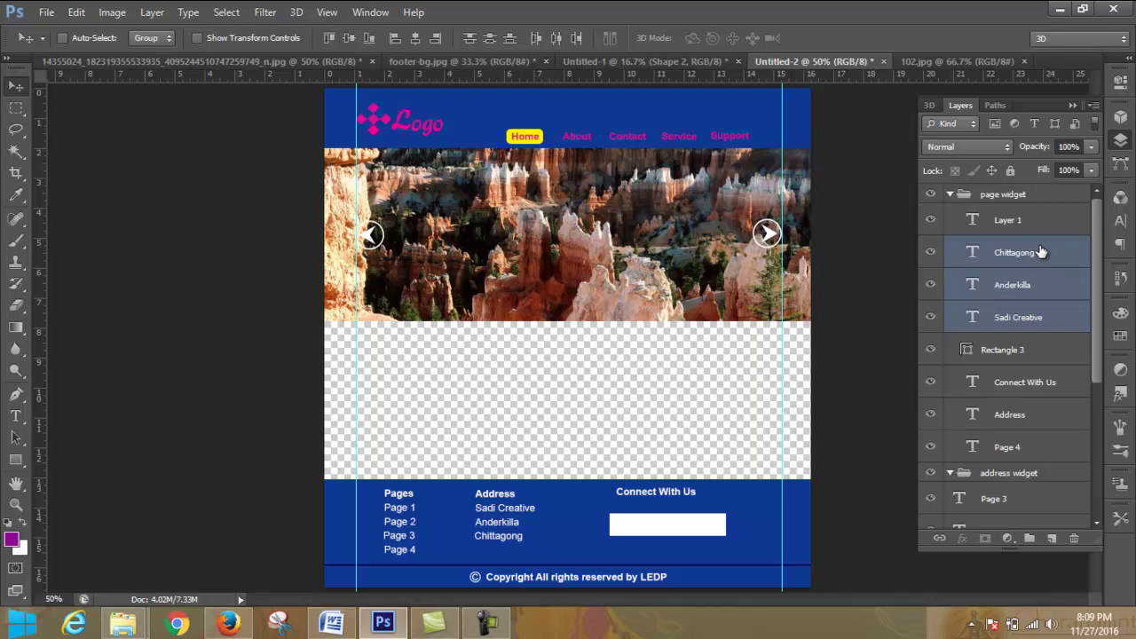
{"action": "left_click_drag", "start_coordinate": [1040, 263], "coordinate": [1034, 483]}
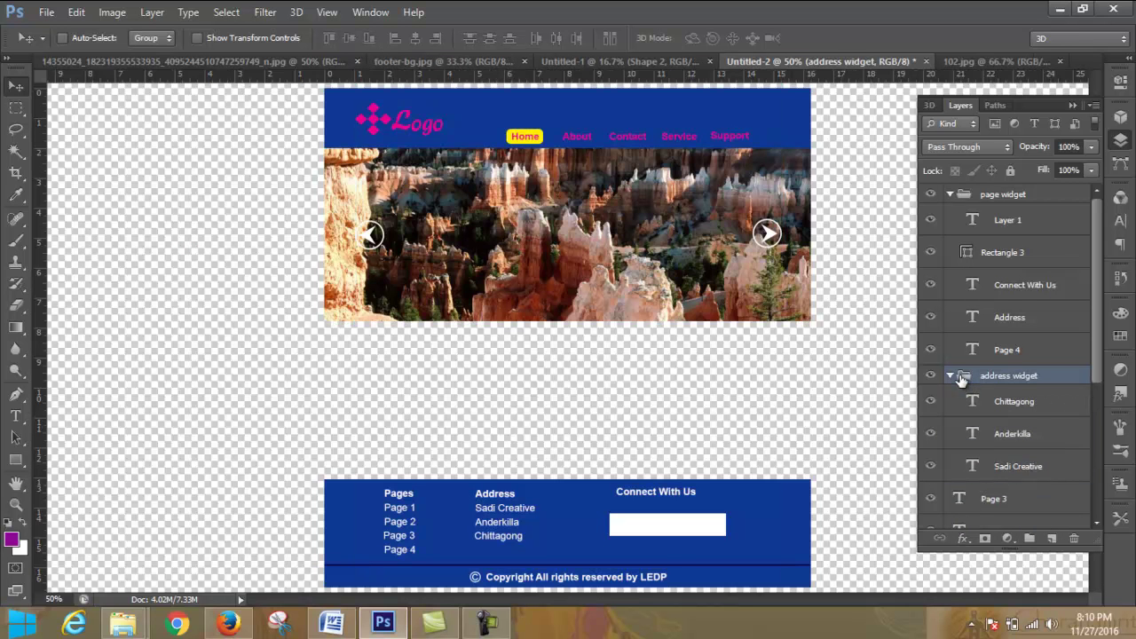
{"action": "left_click", "coordinate": [962, 376]}
Step: Identify Rectangle 3 by toggling its visibility, reorder it below Page 4 in the page widget group, and collapse both widget groups
{"action": "left_click", "coordinate": [928, 254]}
{"action": "left_click", "coordinate": [930, 255]}
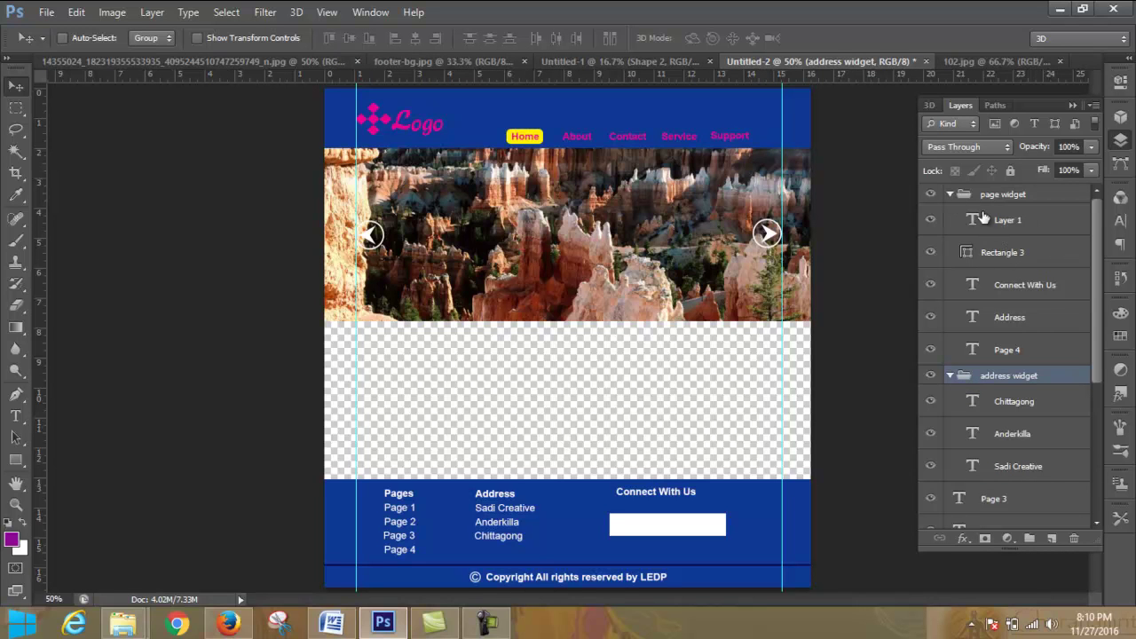
{"action": "left_click", "coordinate": [950, 193]}
{"action": "left_click", "coordinate": [950, 193]}
{"action": "left_click_drag", "start_coordinate": [1009, 254], "coordinate": [1010, 195]}
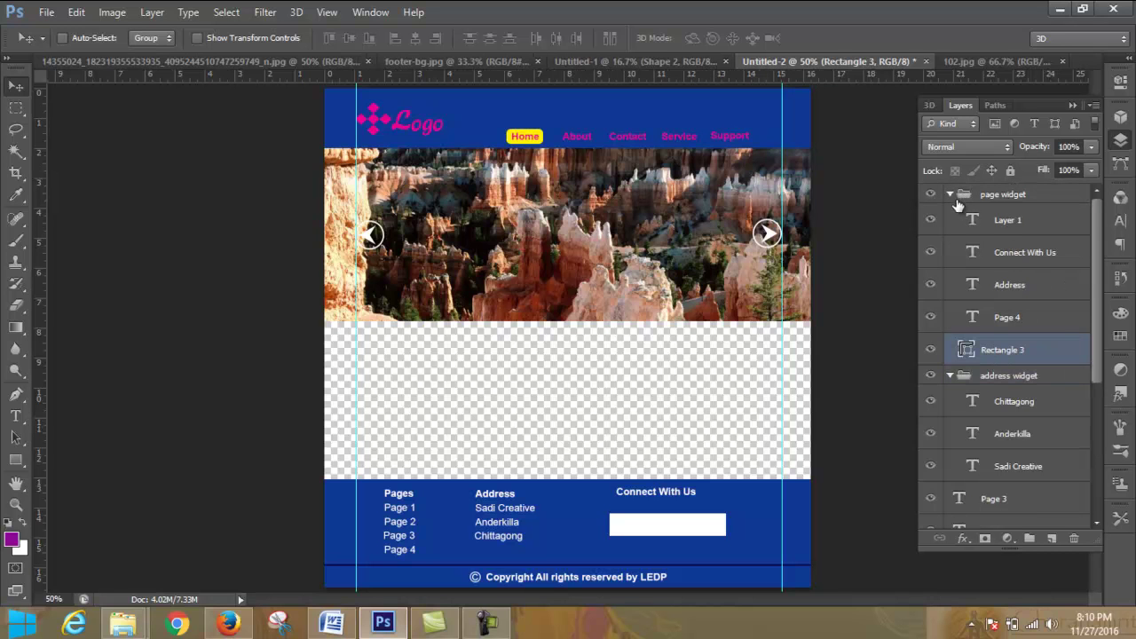
{"action": "left_click", "coordinate": [952, 195]}
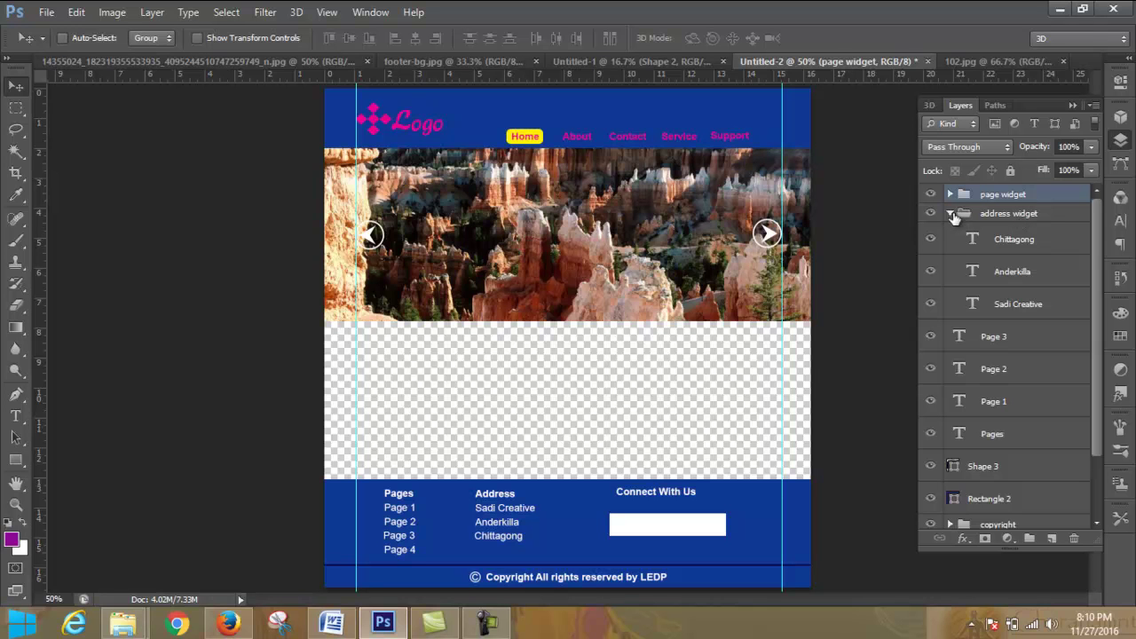
{"action": "left_click", "coordinate": [949, 215]}
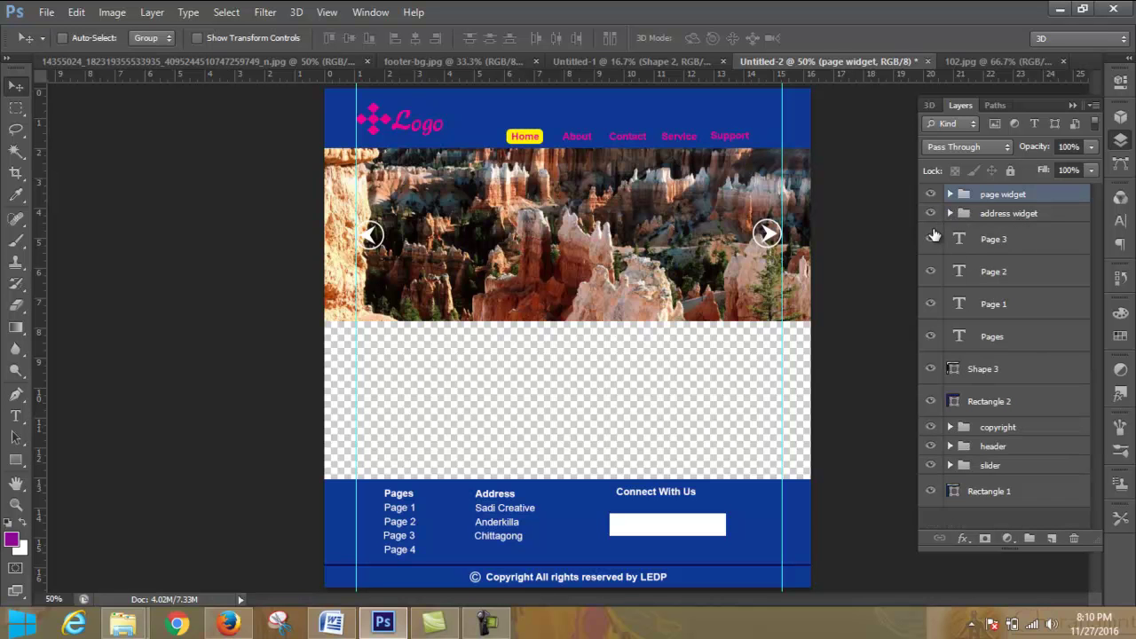
Step: Toggle the address widget group's visibility to check it, move the Address heading layer into it, and collapse the group
{"action": "left_click", "coordinate": [931, 214]}
{"action": "left_click", "coordinate": [931, 213]}
{"action": "left_click", "coordinate": [950, 194]}
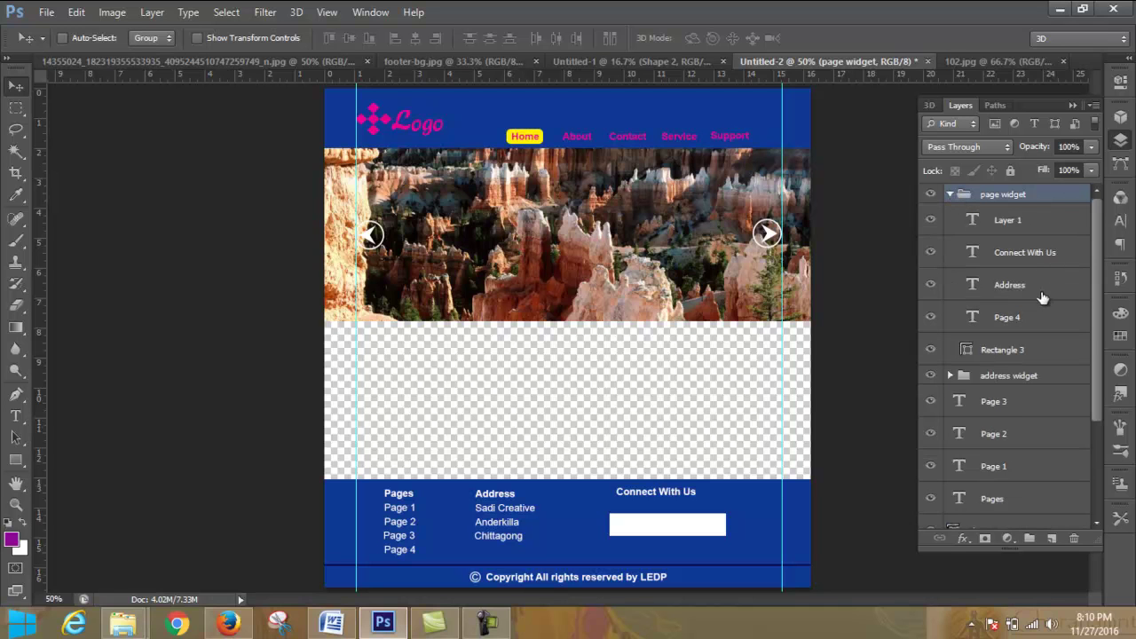
{"action": "left_click", "coordinate": [1022, 285]}
{"action": "left_click_drag", "start_coordinate": [1026, 384], "coordinate": [1034, 380]}
{"action": "left_click", "coordinate": [951, 343]}
{"action": "left_click", "coordinate": [951, 344]}
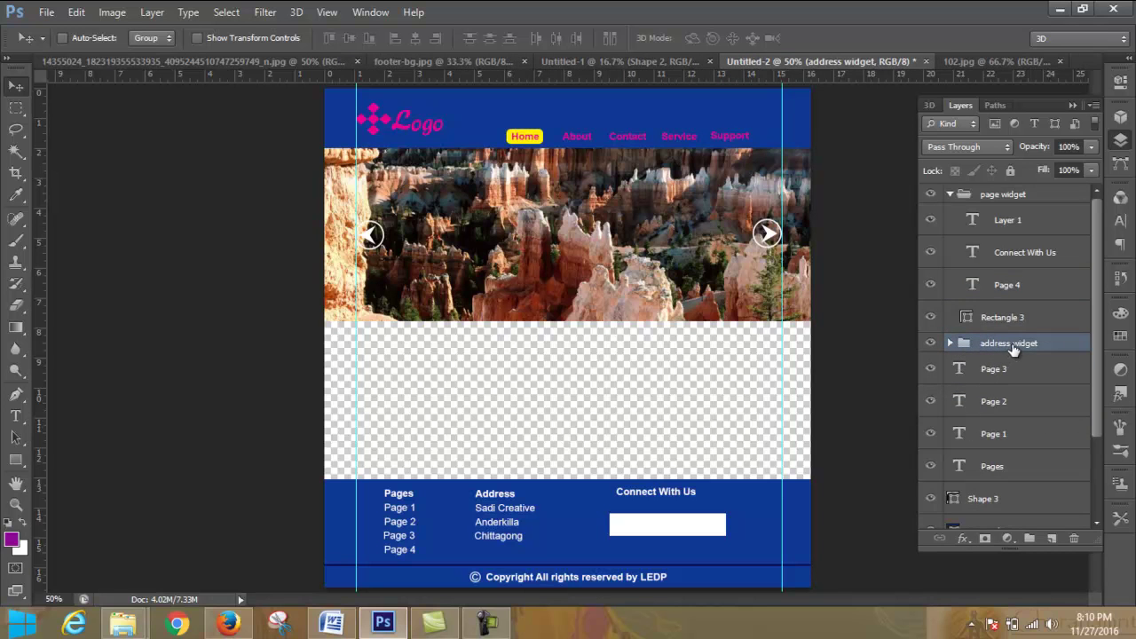
{"action": "left_click", "coordinate": [951, 343]}
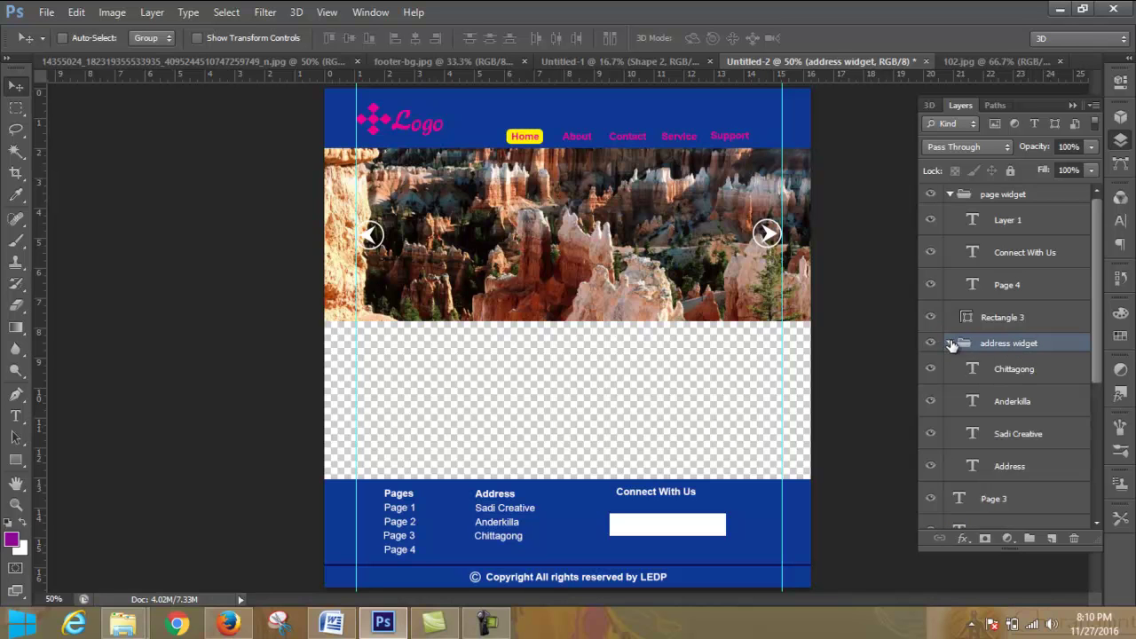
{"action": "left_click", "coordinate": [951, 344]}
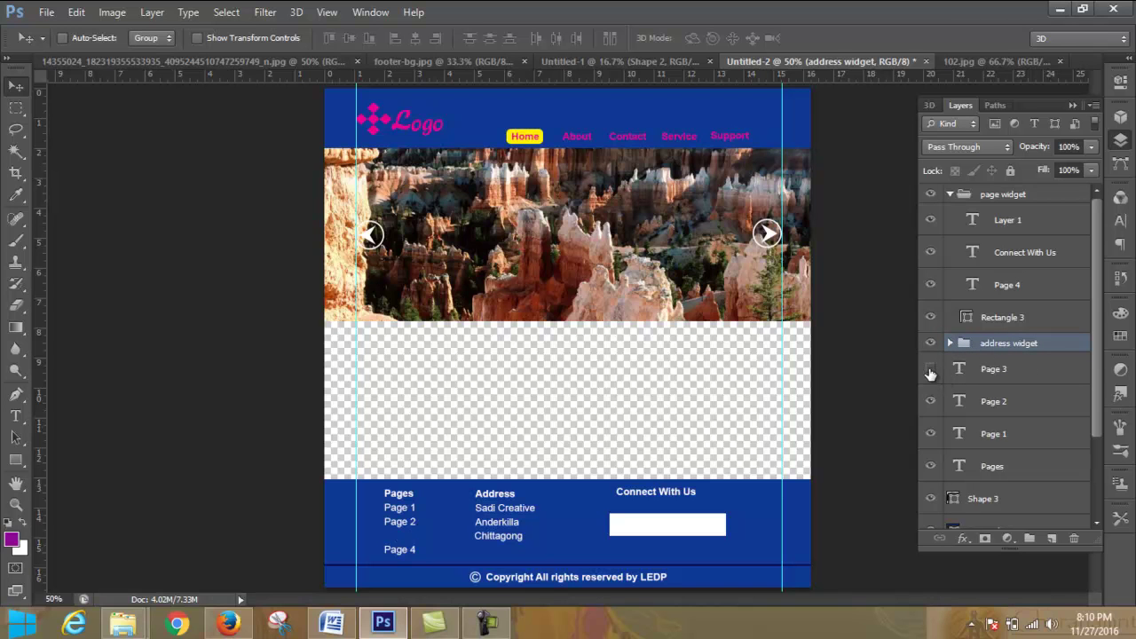
Step: Move the Page 3, Page 2, Page 1 and Pages text layers into the page widget group and collapse it
{"action": "left_click", "coordinate": [1014, 380]}
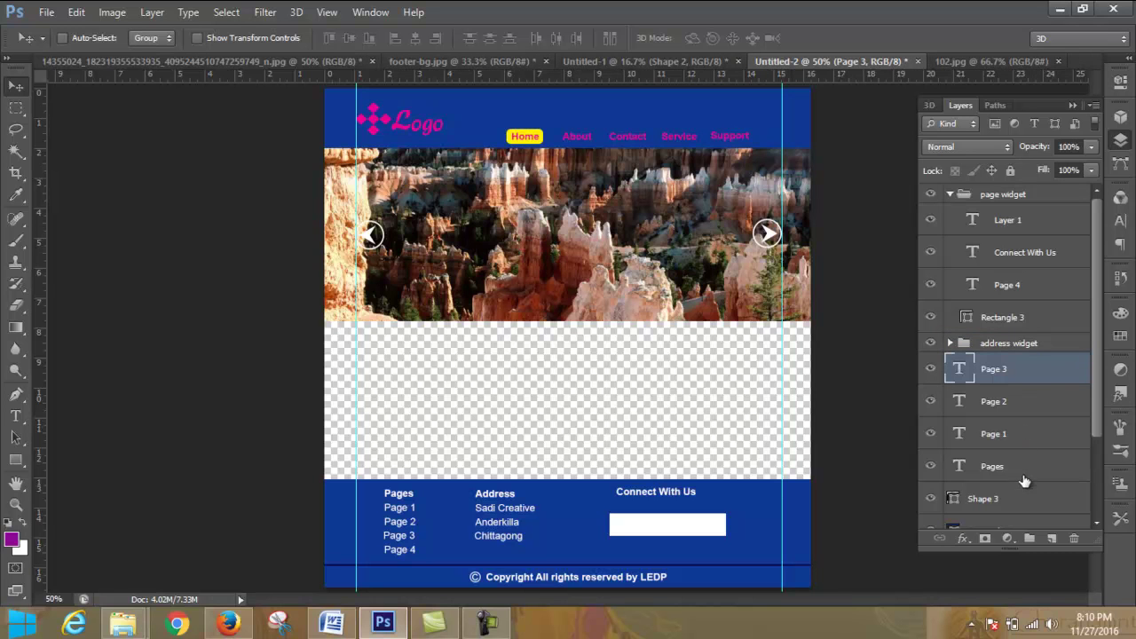
{"action": "left_click", "coordinate": [1025, 474], "text": "shift"}
{"action": "left_click_drag", "start_coordinate": [1031, 373], "coordinate": [1039, 199]}
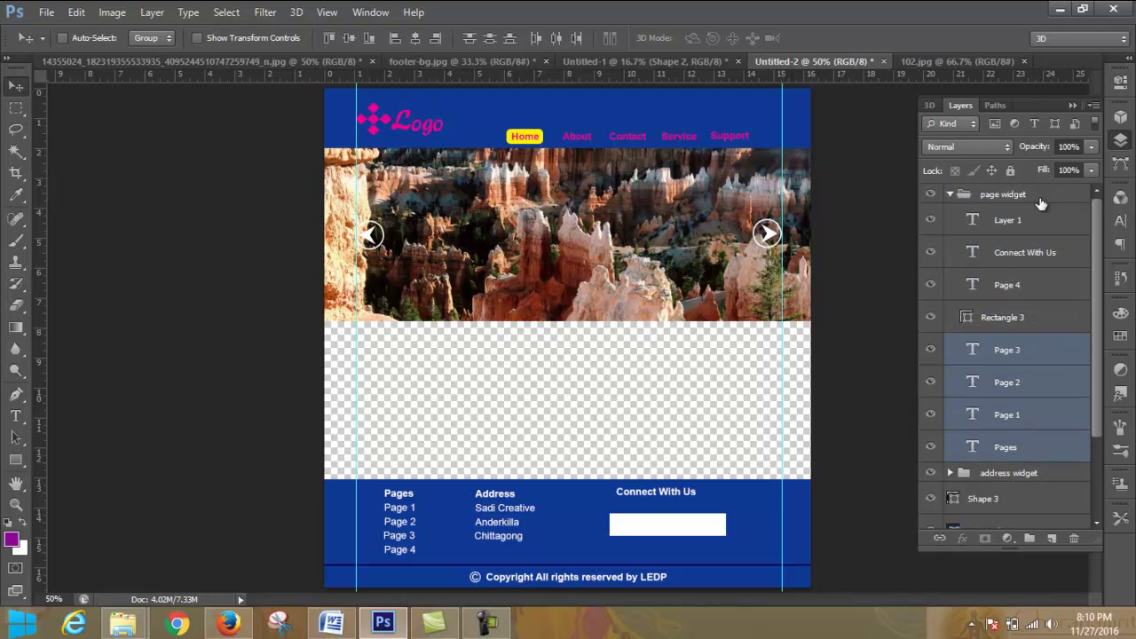
{"action": "left_click", "coordinate": [948, 194]}
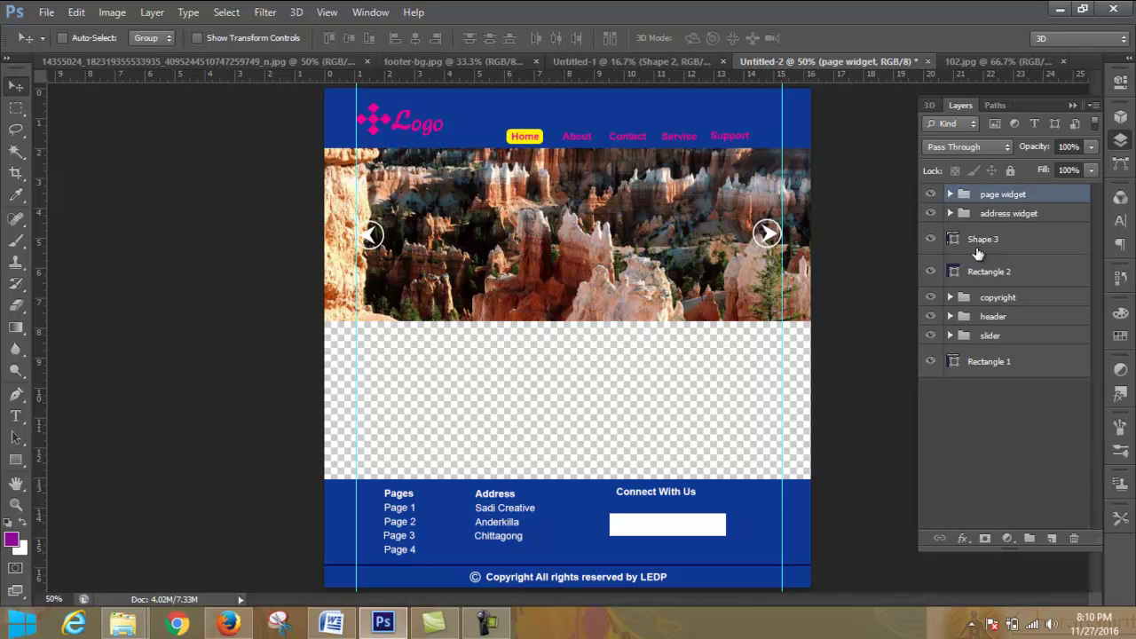
Step: Toggle the Shape 3 and Rectangle 2 layers off and on to identify what they contain
{"action": "left_click", "coordinate": [930, 239]}
{"action": "left_click", "coordinate": [930, 239]}
{"action": "left_click", "coordinate": [930, 272]}
{"action": "left_click", "coordinate": [930, 272]}
Step: Move the Connect With Us text layer out of the page widget group to the top of the layer stack and collapse the group
{"action": "left_click", "coordinate": [17, 505]}
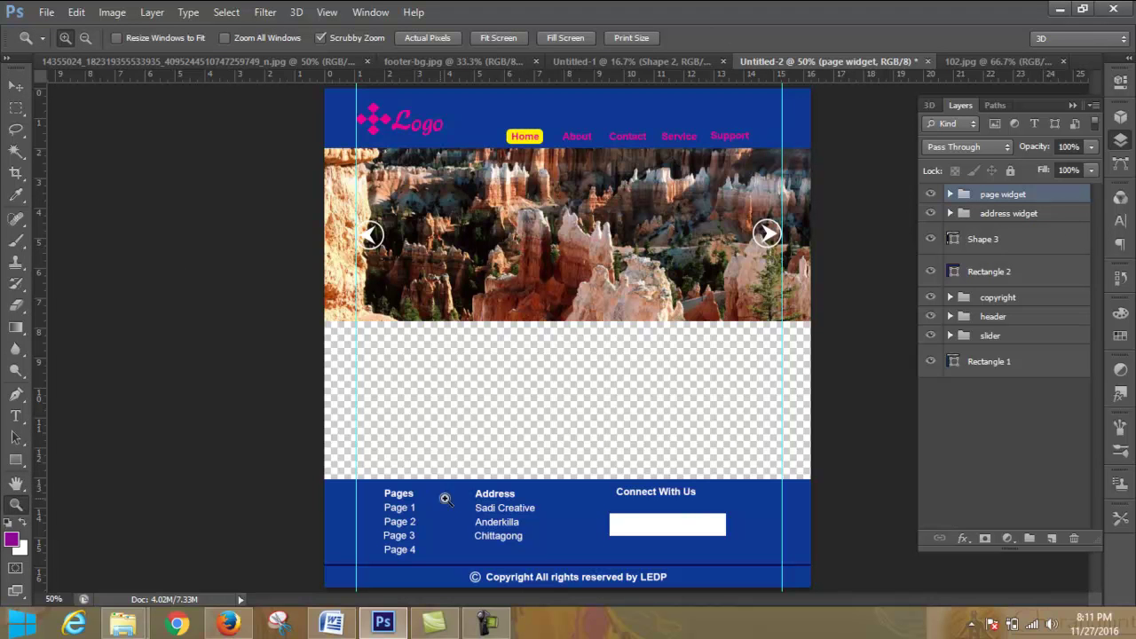
{"action": "left_click", "coordinate": [658, 491]}
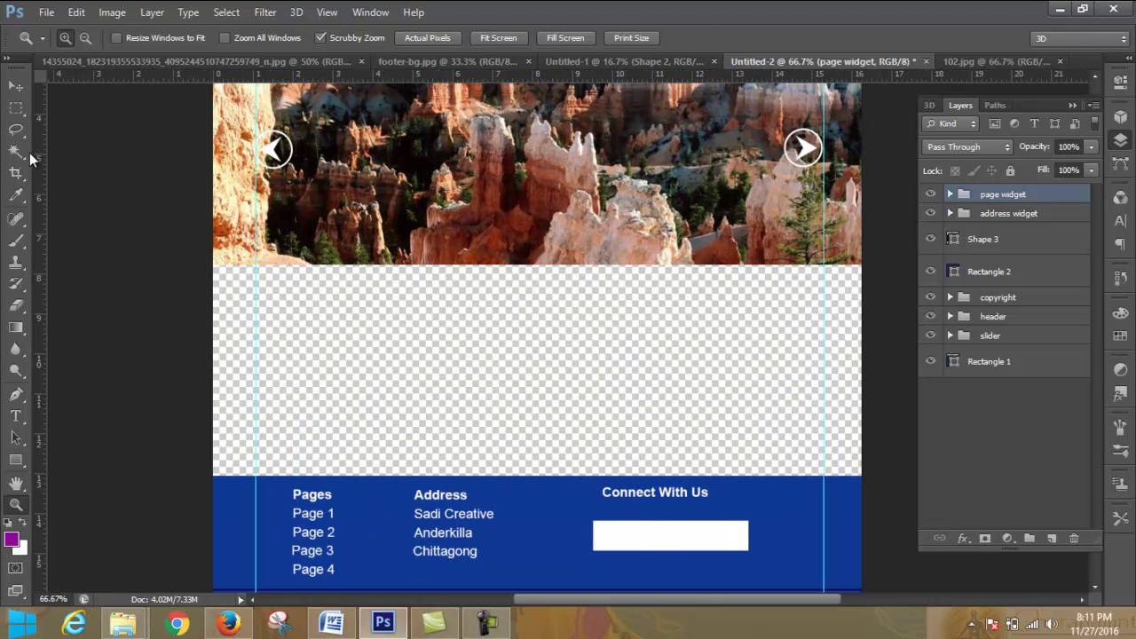
{"action": "left_click", "coordinate": [16, 86]}
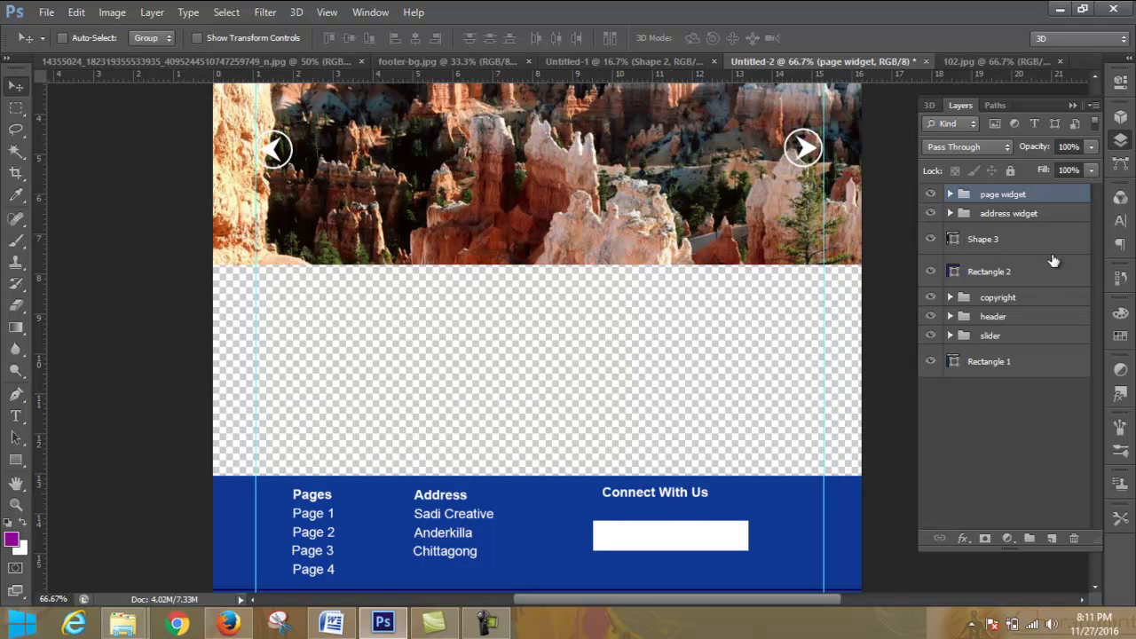
{"action": "left_click", "coordinate": [949, 195]}
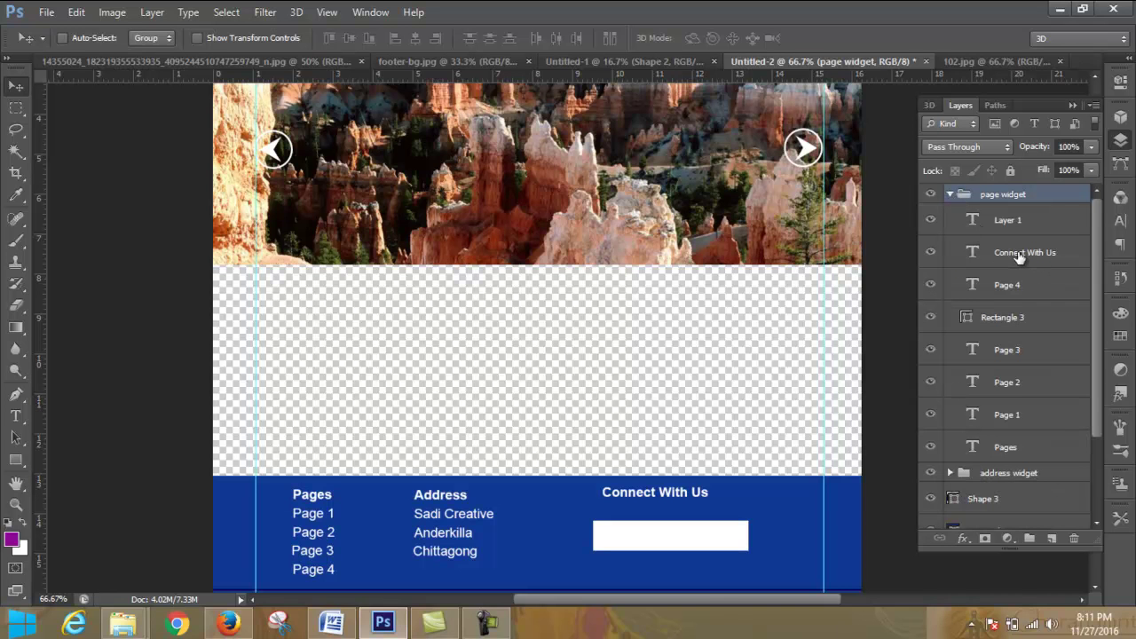
{"action": "left_click_drag", "start_coordinate": [1020, 255], "coordinate": [1022, 188]}
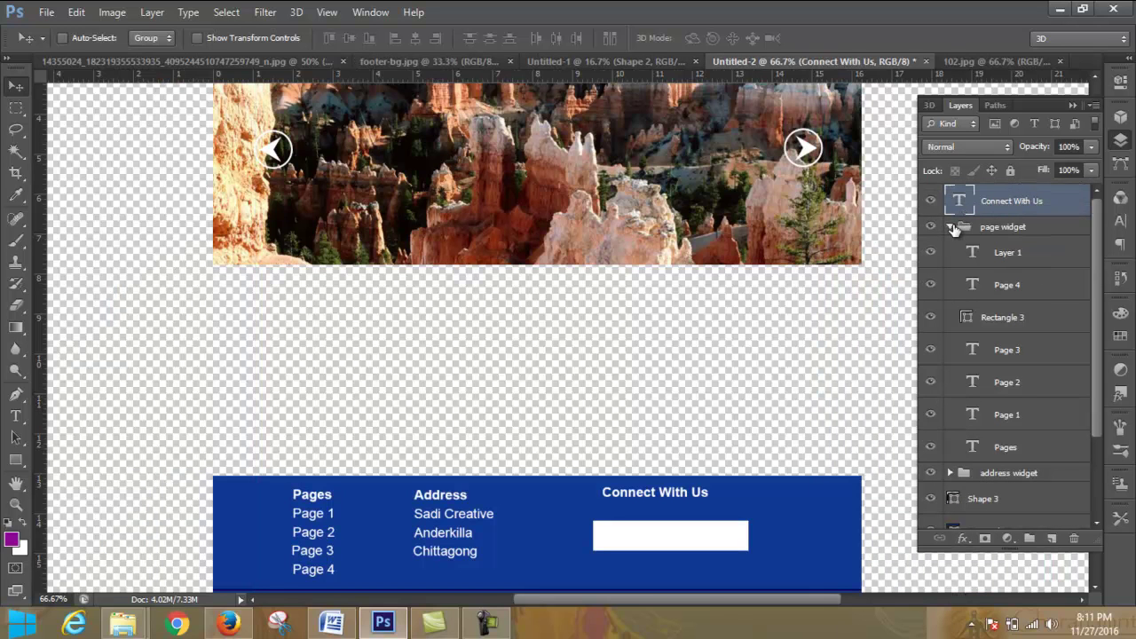
{"action": "left_click", "coordinate": [950, 227]}
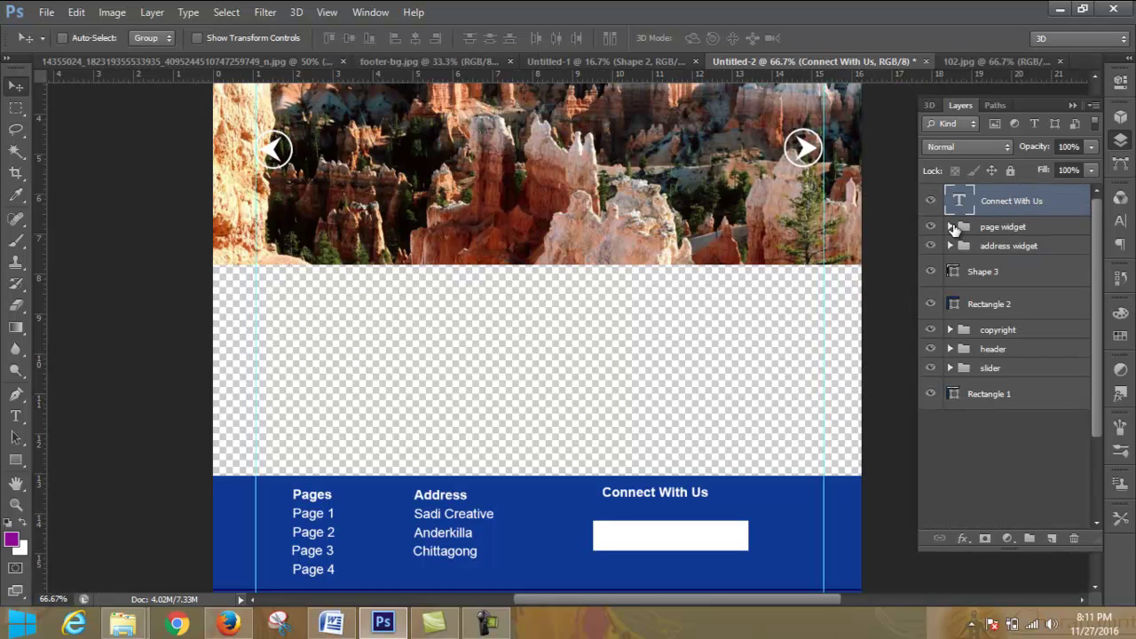
Step: Create a layer group named "subscription" above the Connect With Us layer and move that text layer into it
{"action": "left_click", "coordinate": [1029, 539]}
{"action": "double_click", "coordinate": [1008, 197]}
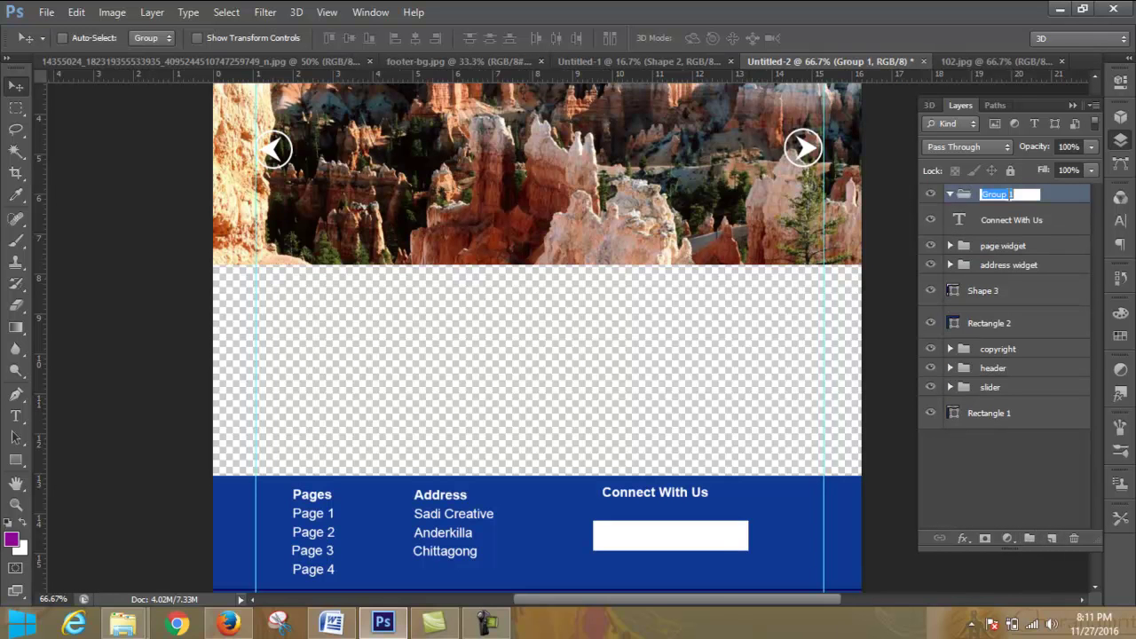
{"action": "type", "text": "subscription"}
{"action": "key", "text": "Return"}
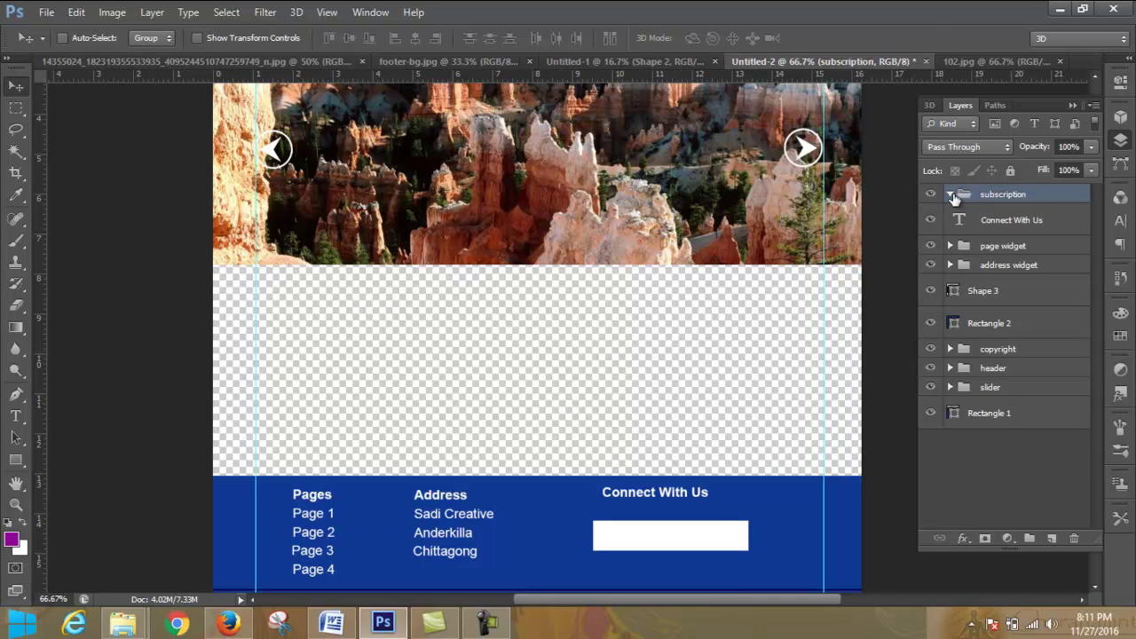
{"action": "left_click", "coordinate": [950, 194]}
{"action": "left_click_drag", "start_coordinate": [992, 220], "coordinate": [1002, 197]}
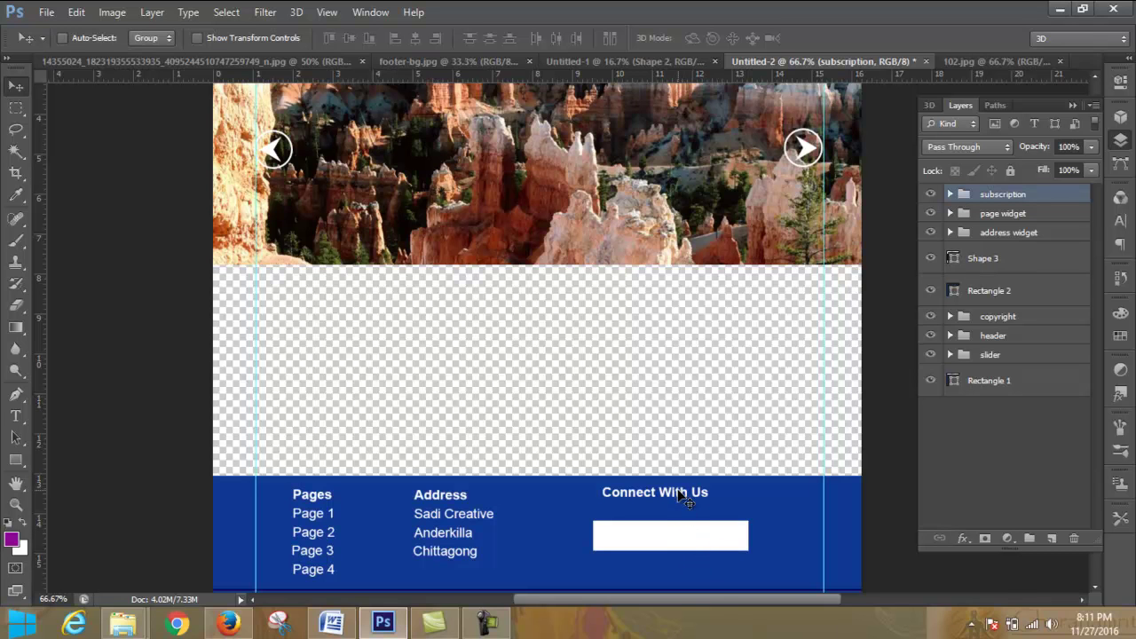
Step: Shift the "Connect With Us" heading slightly down and left, closer to the white rectangle in the footer
{"action": "left_click_drag", "start_coordinate": [680, 495], "coordinate": [665, 506]}
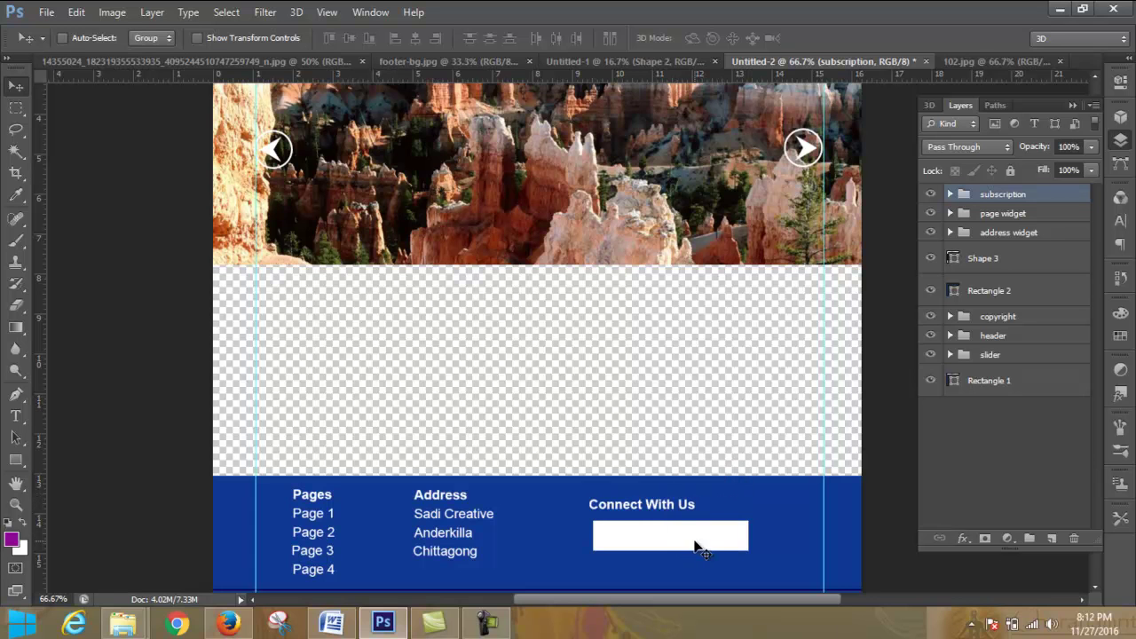
{"action": "key", "text": "ctrl+t"}
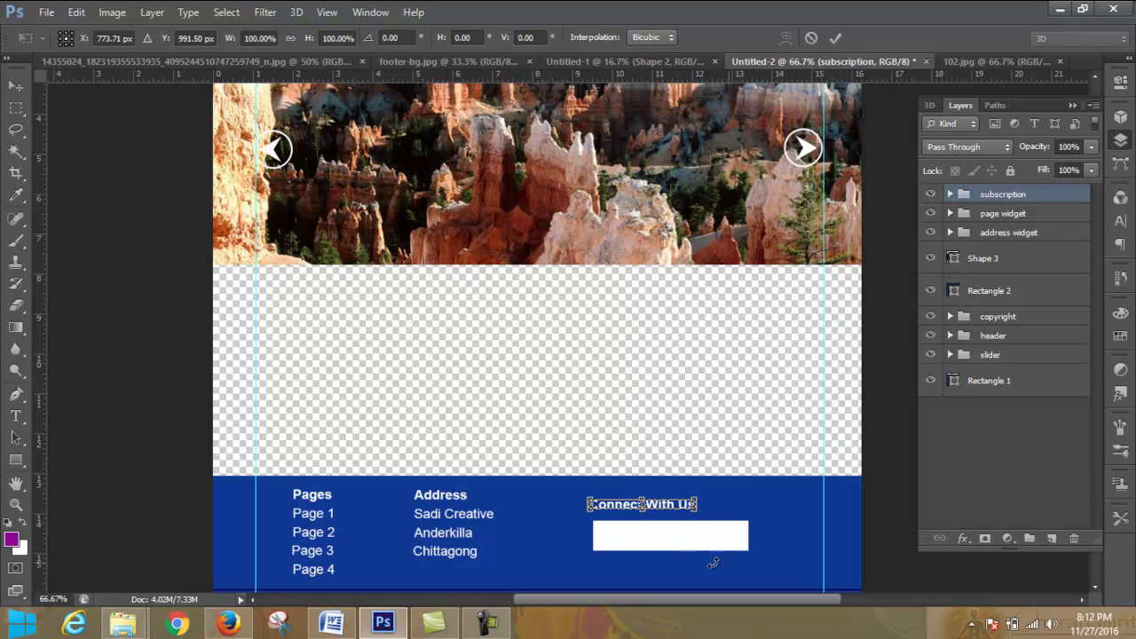
{"action": "left_click", "coordinate": [835, 37]}
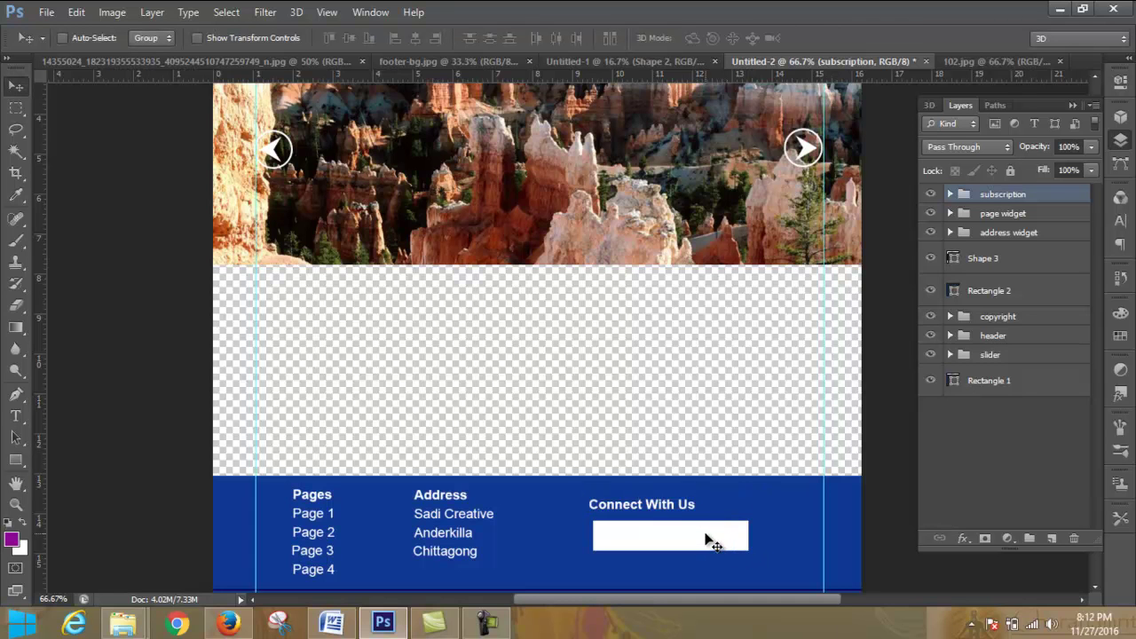
{"action": "key", "text": "alt+bracketleft"}
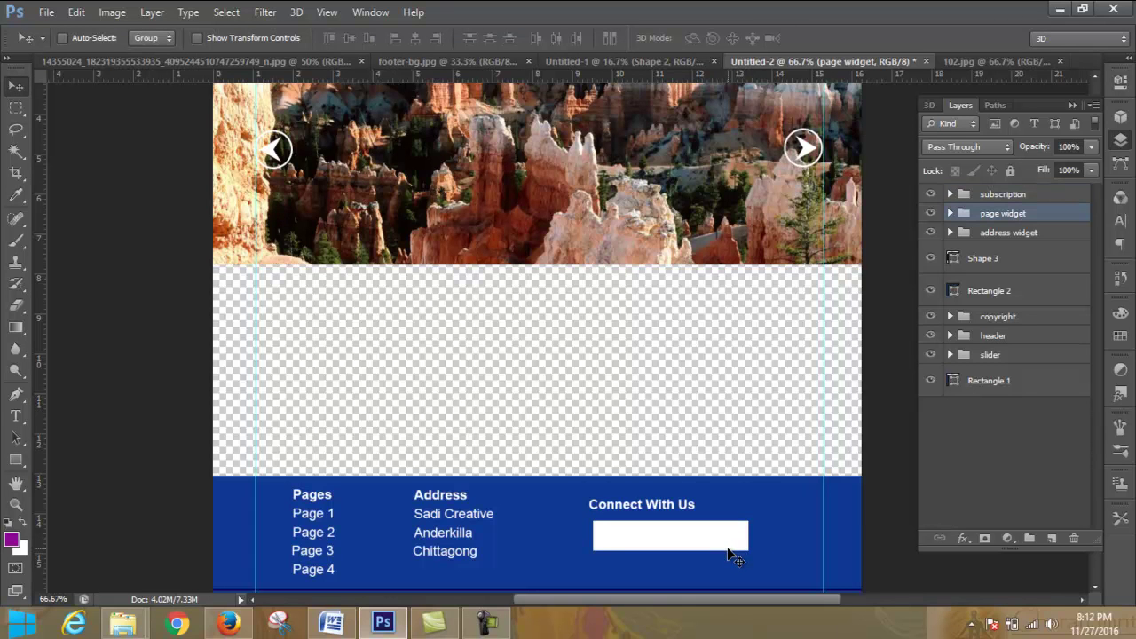
{"action": "key", "text": "ctrl+t"}
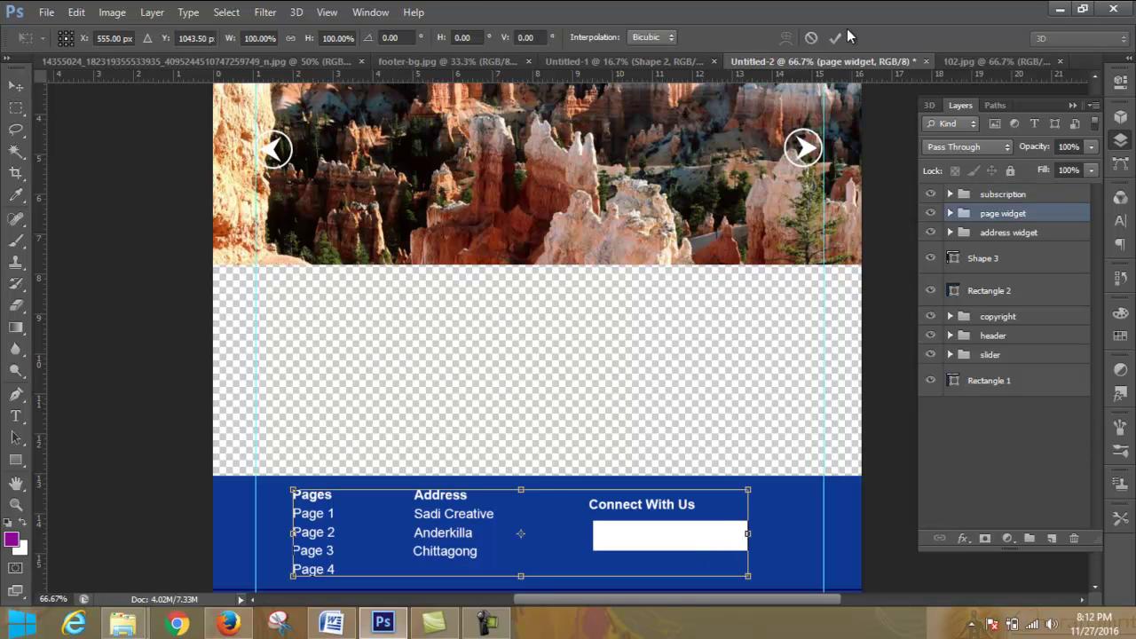
{"action": "left_click", "coordinate": [843, 37]}
Step: Check the Shape 3 and Rectangle 2 layers and the widget groups to find which layer holds the white box under Connect With Us
{"action": "left_click", "coordinate": [988, 263]}
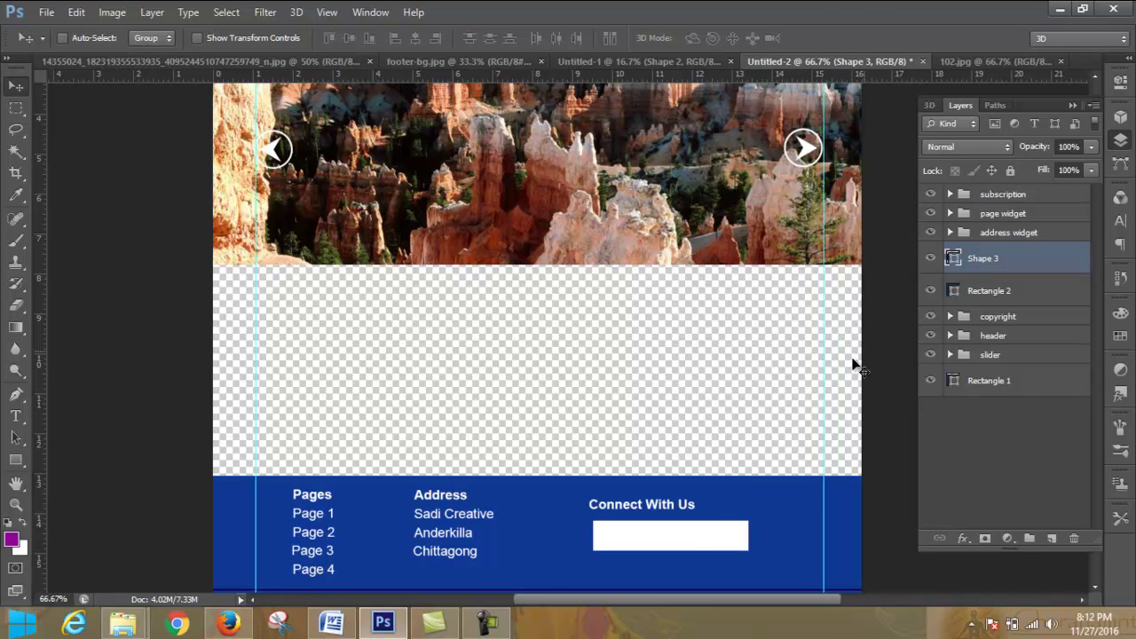
{"action": "left_click", "coordinate": [930, 258]}
{"action": "left_click", "coordinate": [930, 258]}
{"action": "left_click", "coordinate": [930, 292]}
{"action": "left_click", "coordinate": [930, 291]}
{"action": "left_click", "coordinate": [949, 232]}
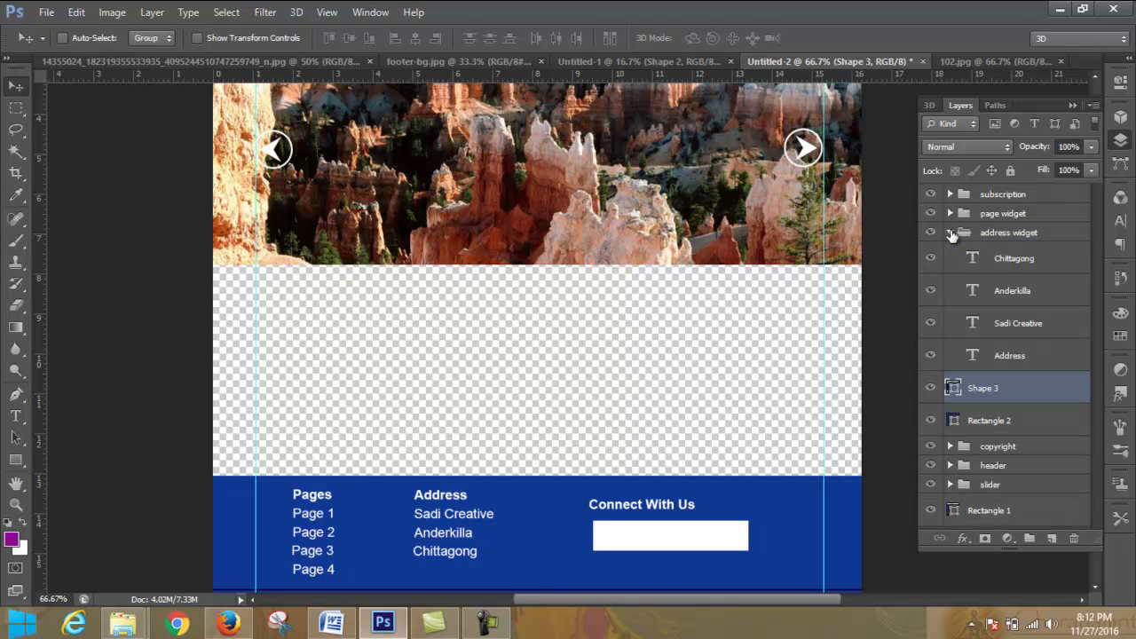
{"action": "left_click", "coordinate": [949, 232]}
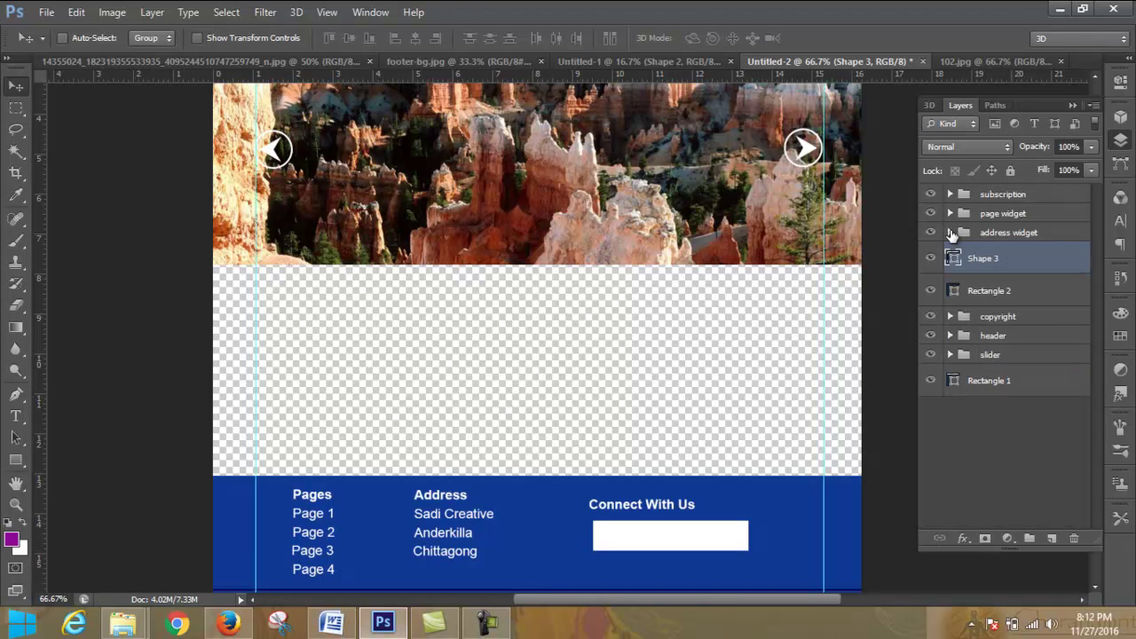
{"action": "left_click", "coordinate": [716, 541]}
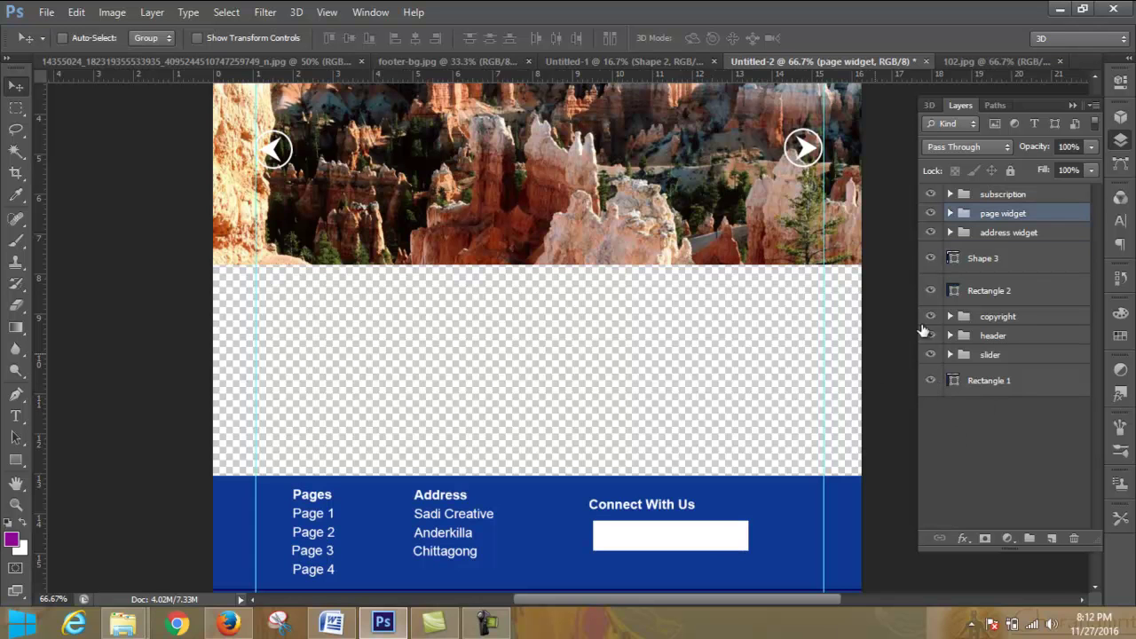
{"action": "left_click", "coordinate": [951, 233]}
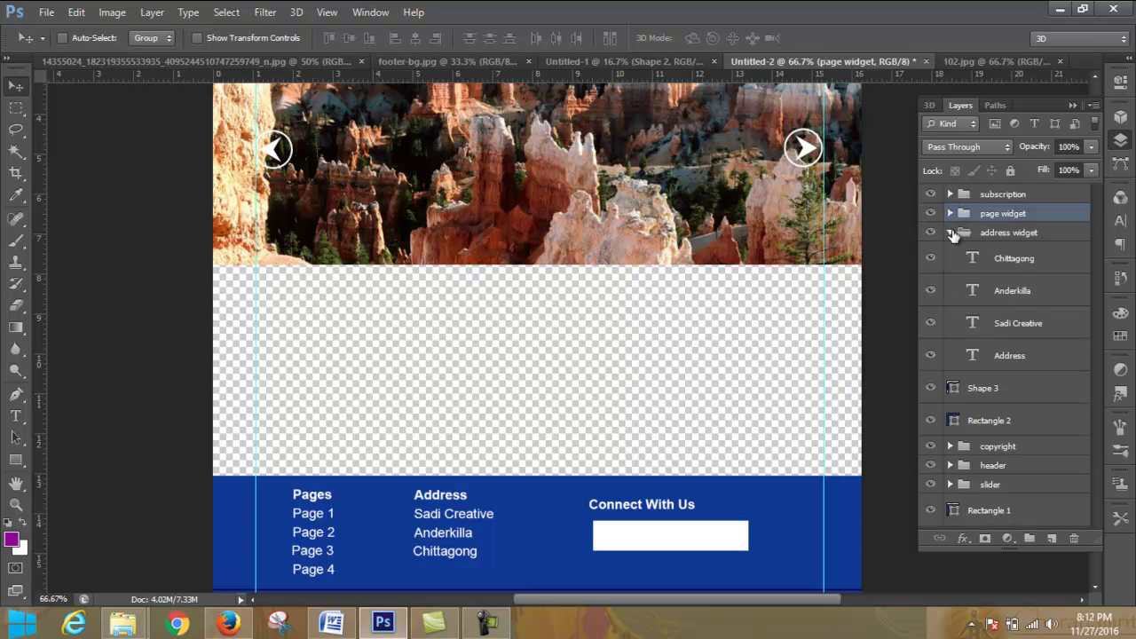
{"action": "left_click", "coordinate": [951, 232]}
{"action": "left_click", "coordinate": [950, 214]}
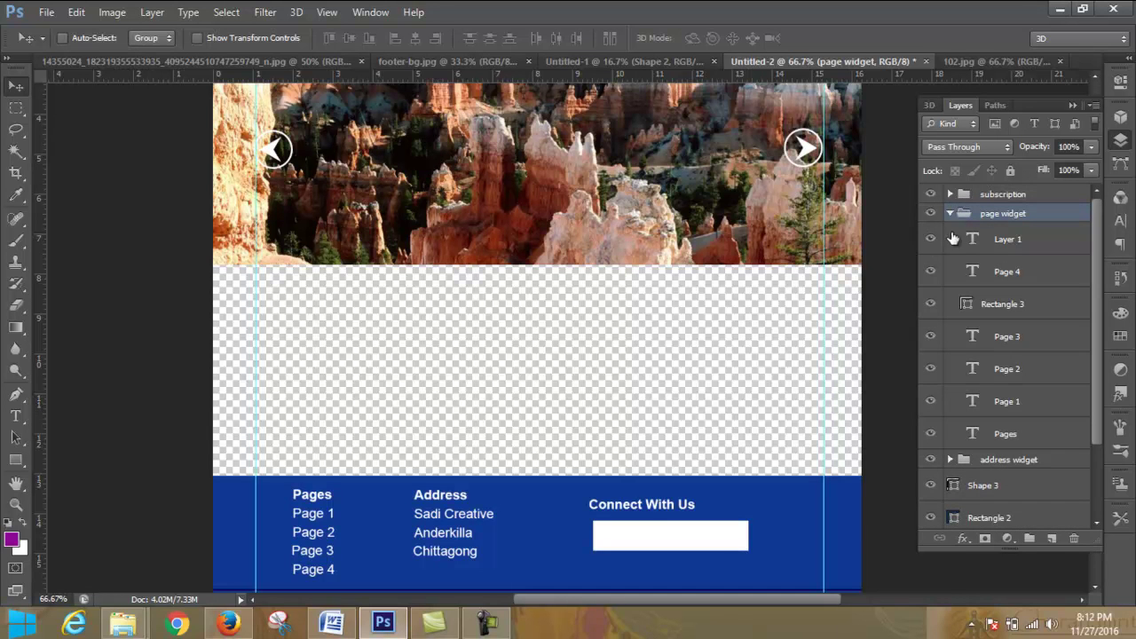
{"action": "left_click", "coordinate": [930, 304]}
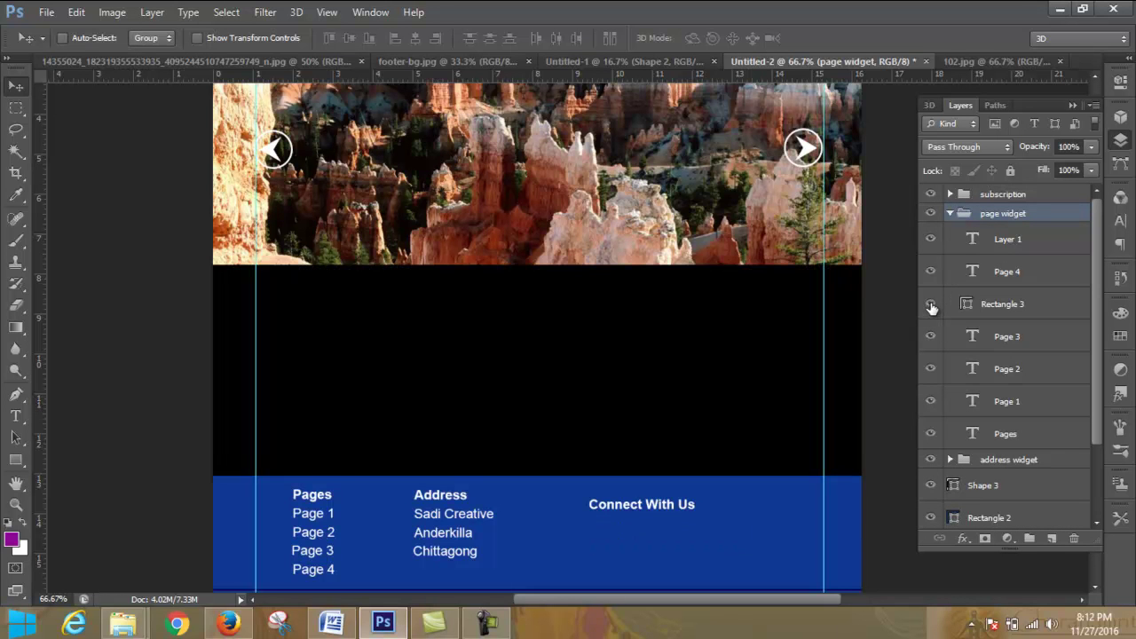
{"action": "left_click", "coordinate": [930, 305]}
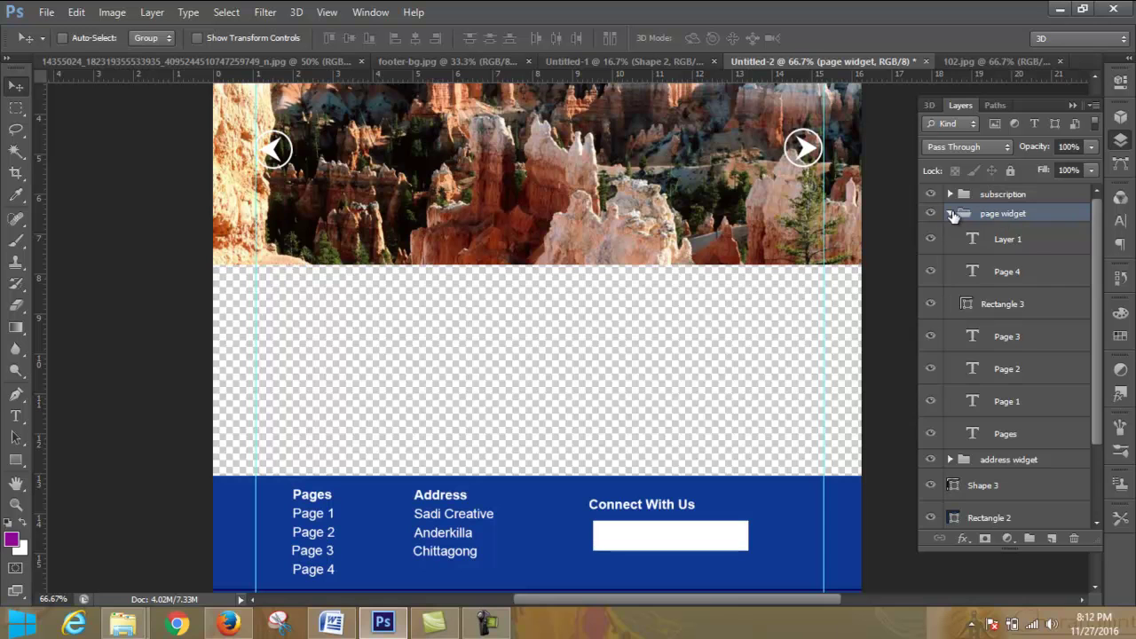
Step: Move the Rectangle 3 layer out of the page widget group to the top of the layer stack and collapse the group
{"action": "left_click", "coordinate": [950, 214]}
{"action": "left_click", "coordinate": [950, 214]}
{"action": "left_click", "coordinate": [1016, 305]}
{"action": "left_click_drag", "start_coordinate": [1016, 305], "coordinate": [1020, 192]}
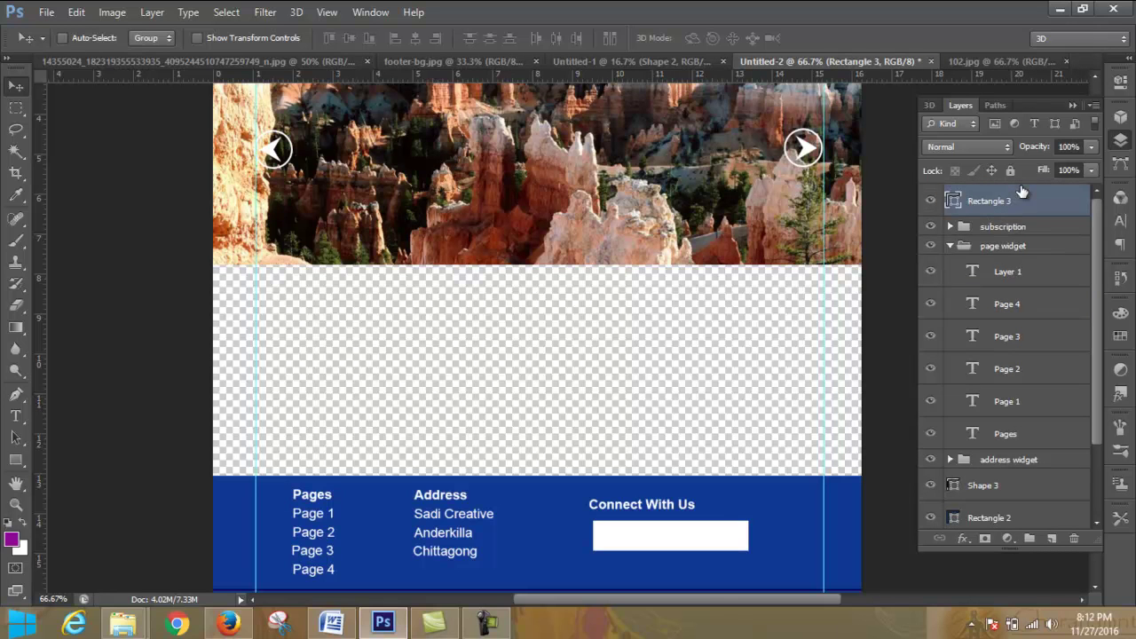
{"action": "left_click", "coordinate": [950, 245]}
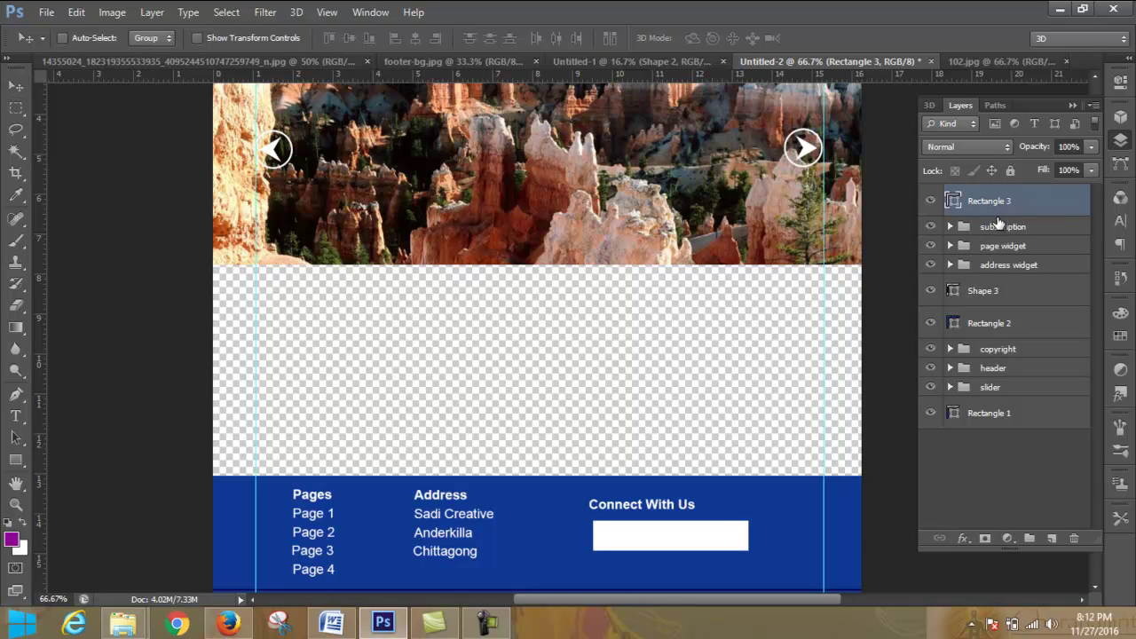
Step: Reduce the white box's height to about 46 px and nudge it left to align with the Connect With Us heading
{"action": "key", "text": "ctrl+t"}
{"action": "left_click_drag", "start_coordinate": [671, 548], "coordinate": [671, 544]}
{"action": "left_click", "coordinate": [836, 38]}
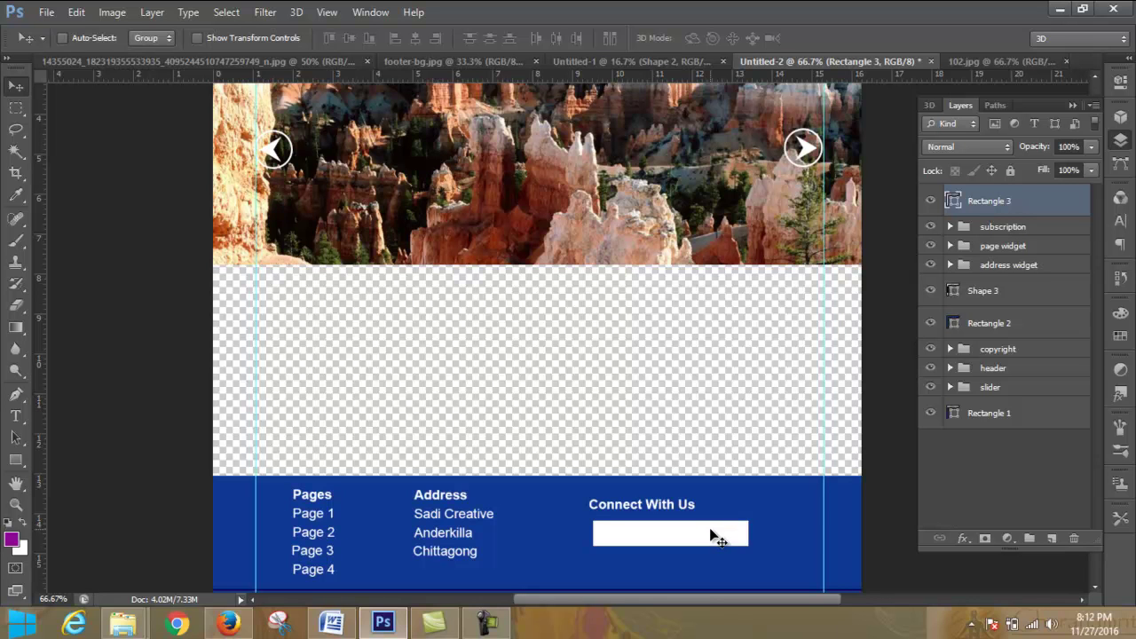
{"action": "key", "text": "Left"}
{"action": "key", "text": "Left"}
{"action": "key", "text": "Left"}
{"action": "key", "text": "Left"}
{"action": "key", "text": "Left"}
{"action": "key", "text": "Left"}
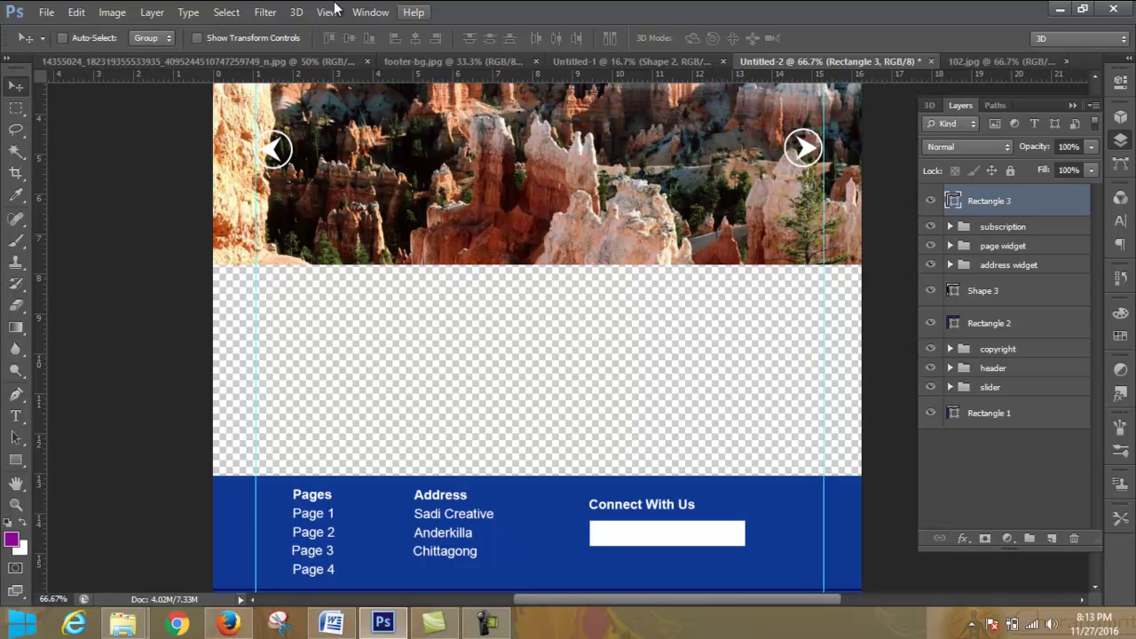
Step: Apply a Drop Shadow with the default settings to the white box
{"action": "right_click", "coordinate": [961, 201]}
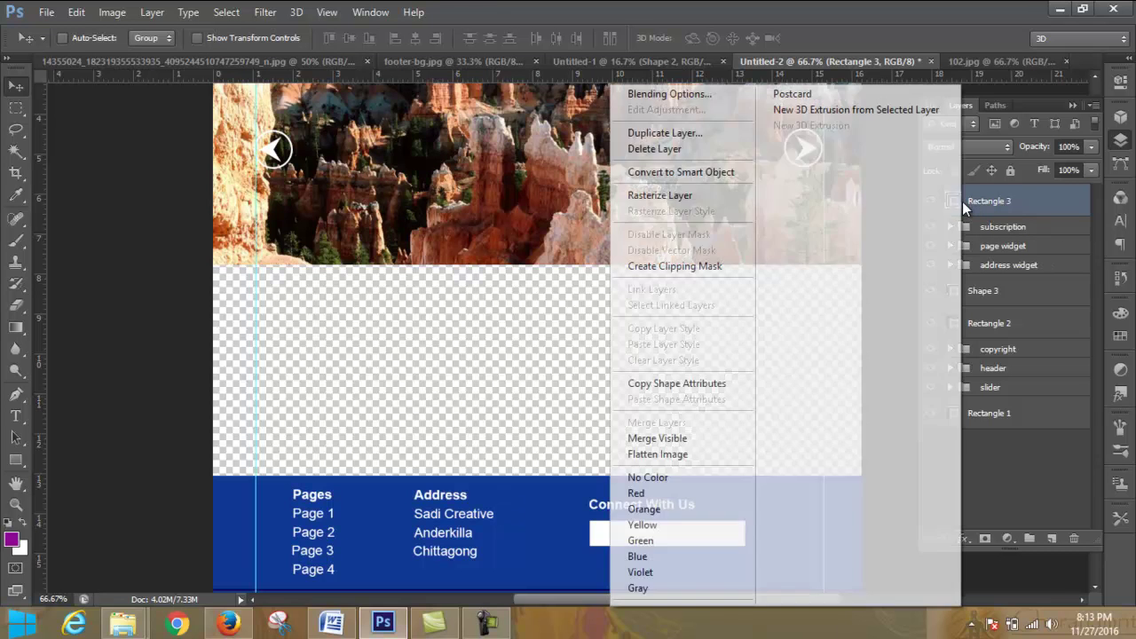
{"action": "left_click", "coordinate": [713, 93]}
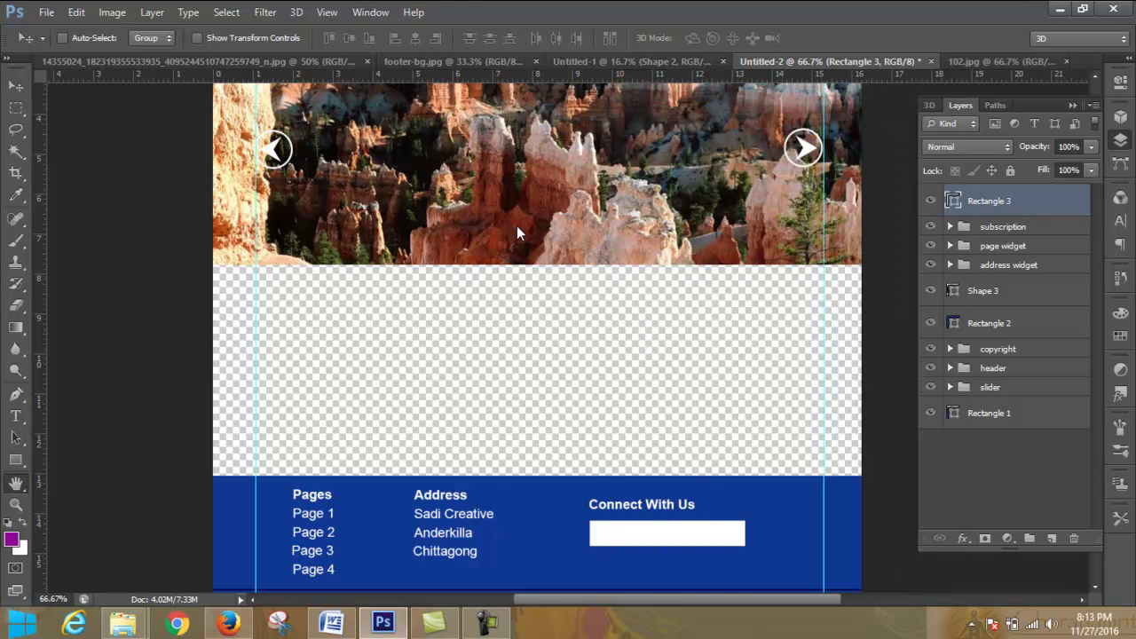
{"action": "left_click_drag", "start_coordinate": [557, 98], "coordinate": [729, 72]}
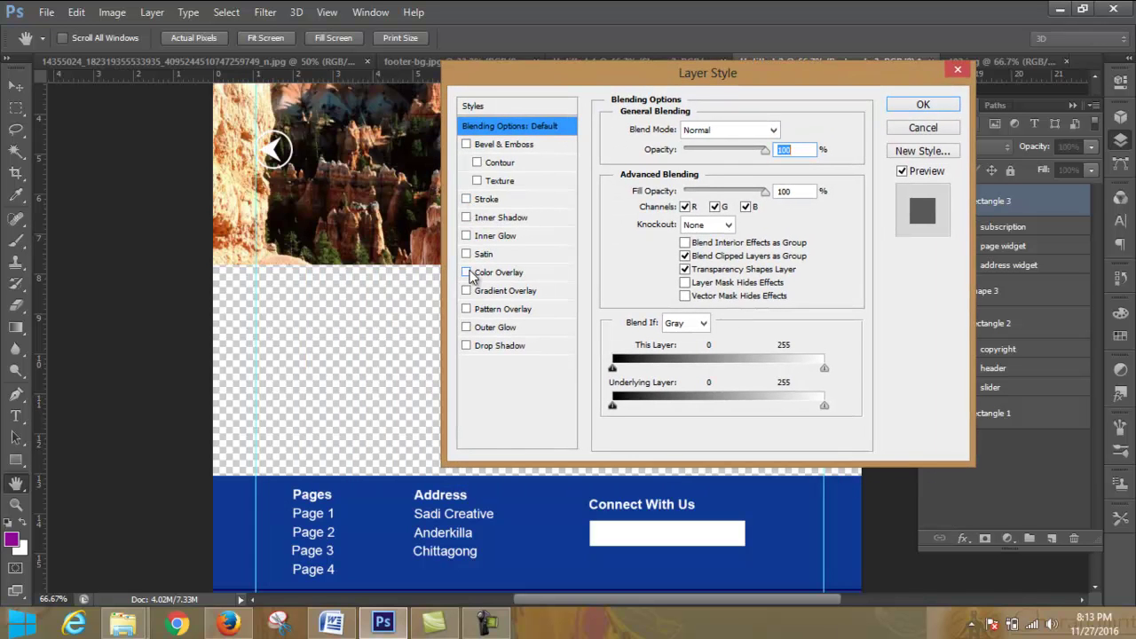
{"action": "left_click", "coordinate": [466, 345]}
{"action": "left_click", "coordinate": [510, 349]}
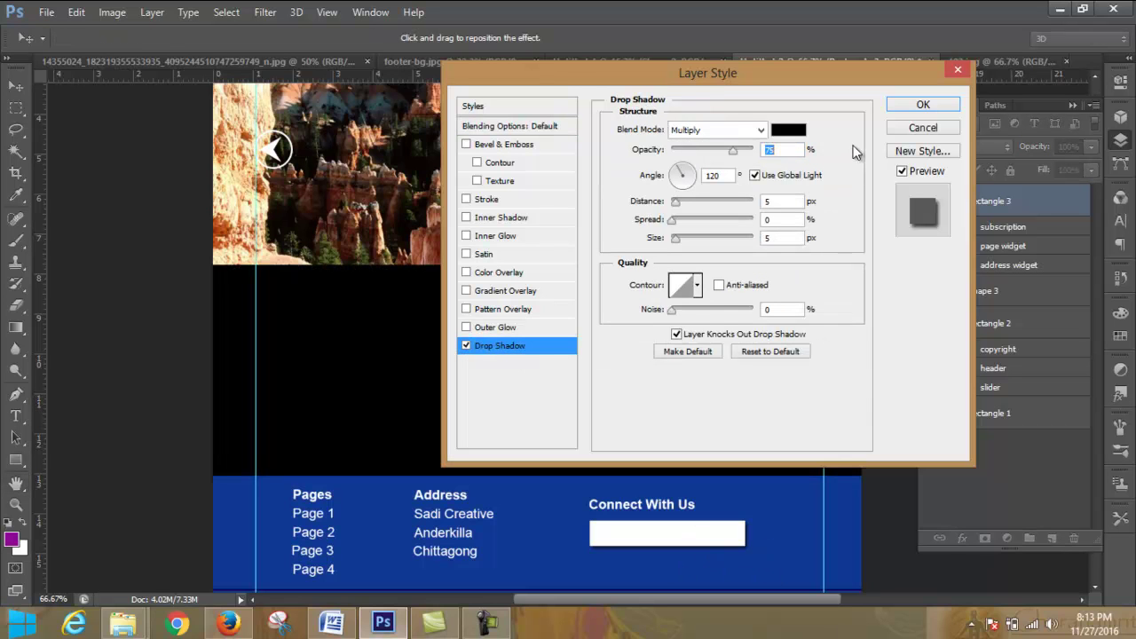
{"action": "left_click", "coordinate": [918, 102]}
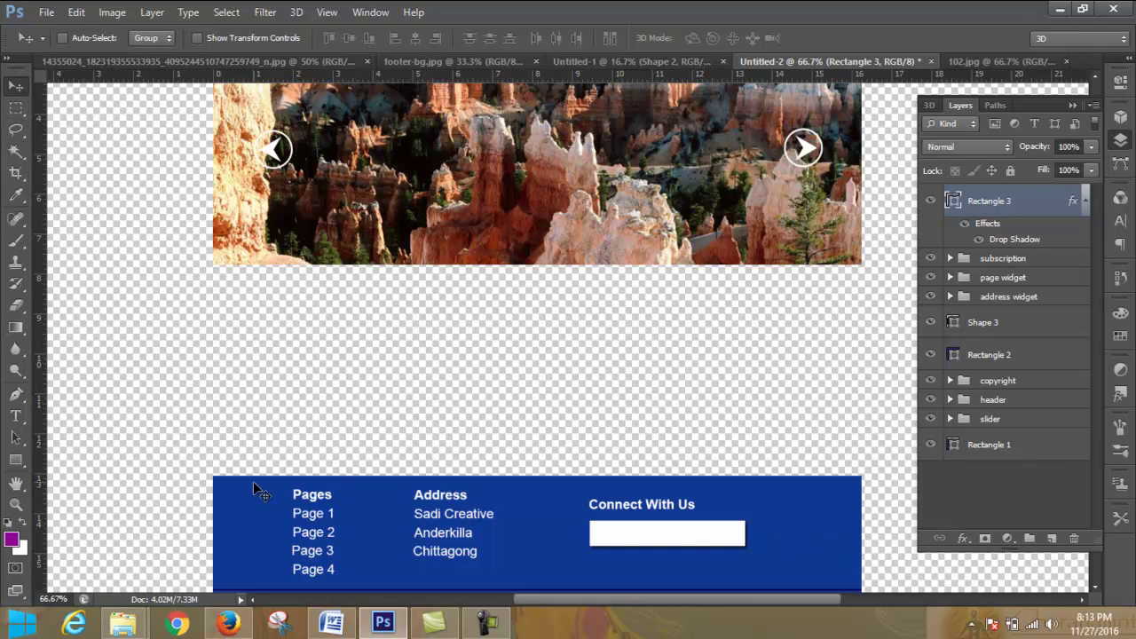
Step: Draw a sharp-cornered rectangle about 113 × 50 px in the footer, just right of the white box
{"action": "left_click", "coordinate": [17, 462]}
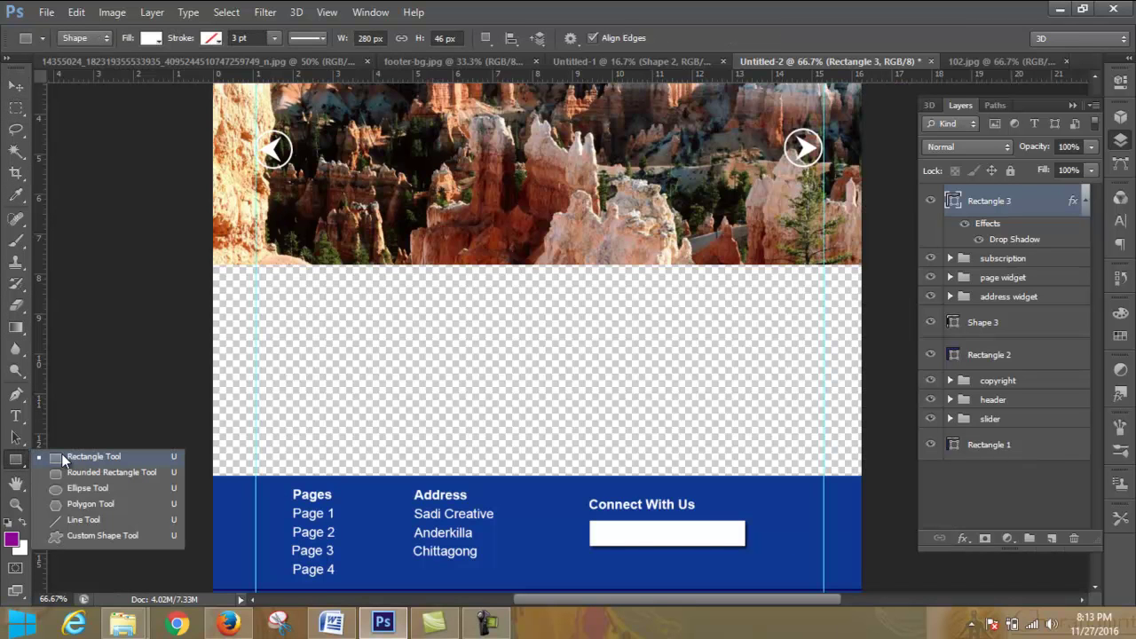
{"action": "left_click", "coordinate": [74, 473]}
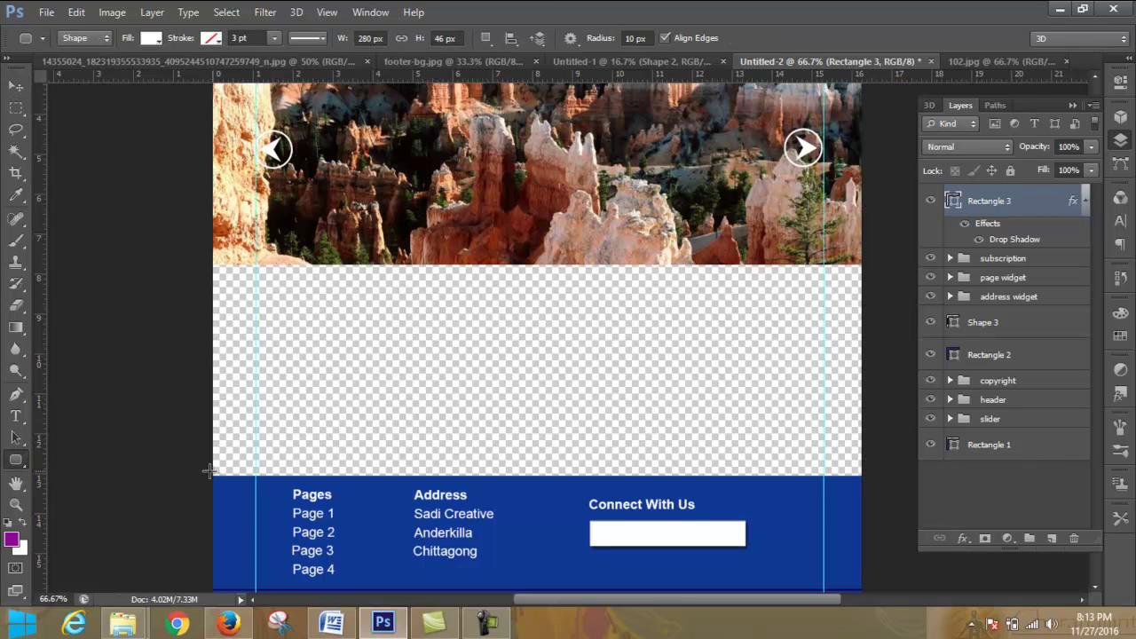
{"action": "left_click", "coordinate": [18, 461]}
{"action": "left_click", "coordinate": [71, 455]}
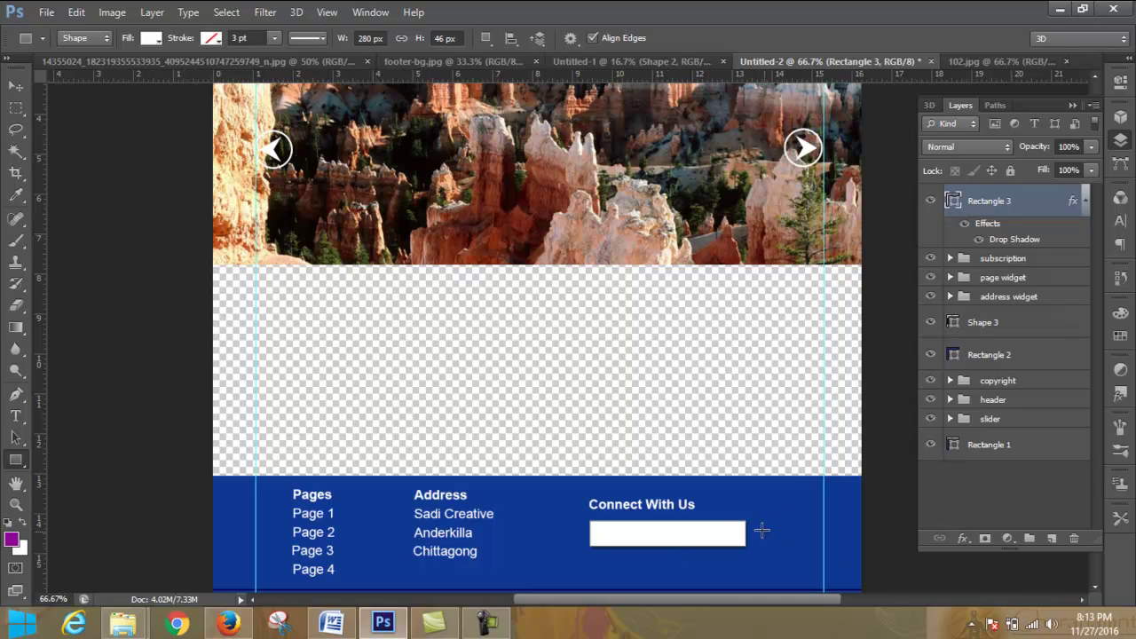
{"action": "left_click_drag", "start_coordinate": [754, 523], "coordinate": [817, 547]}
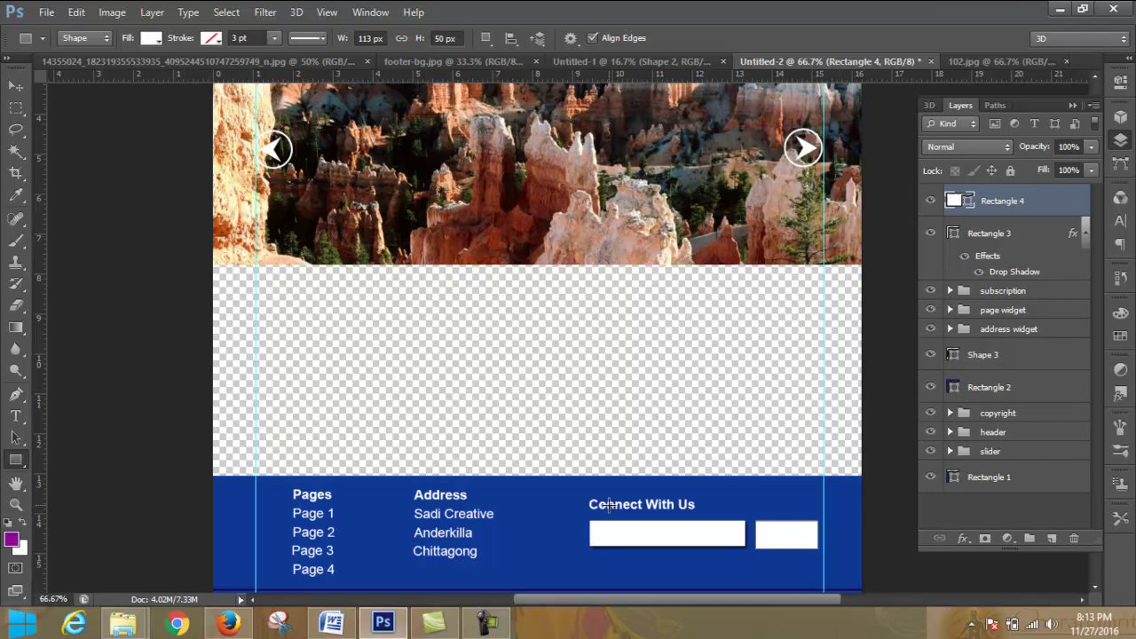
Step: Try several bright fill swatches on the new small rectangle and settle on a light gray fill
{"action": "left_click", "coordinate": [159, 41]}
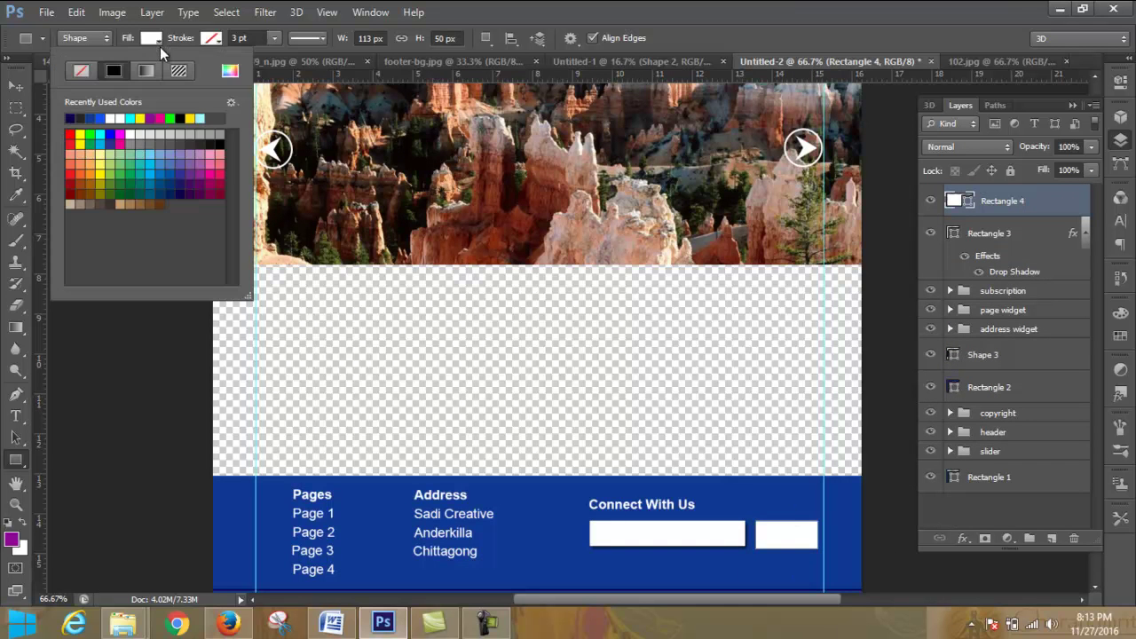
{"action": "left_click", "coordinate": [109, 134]}
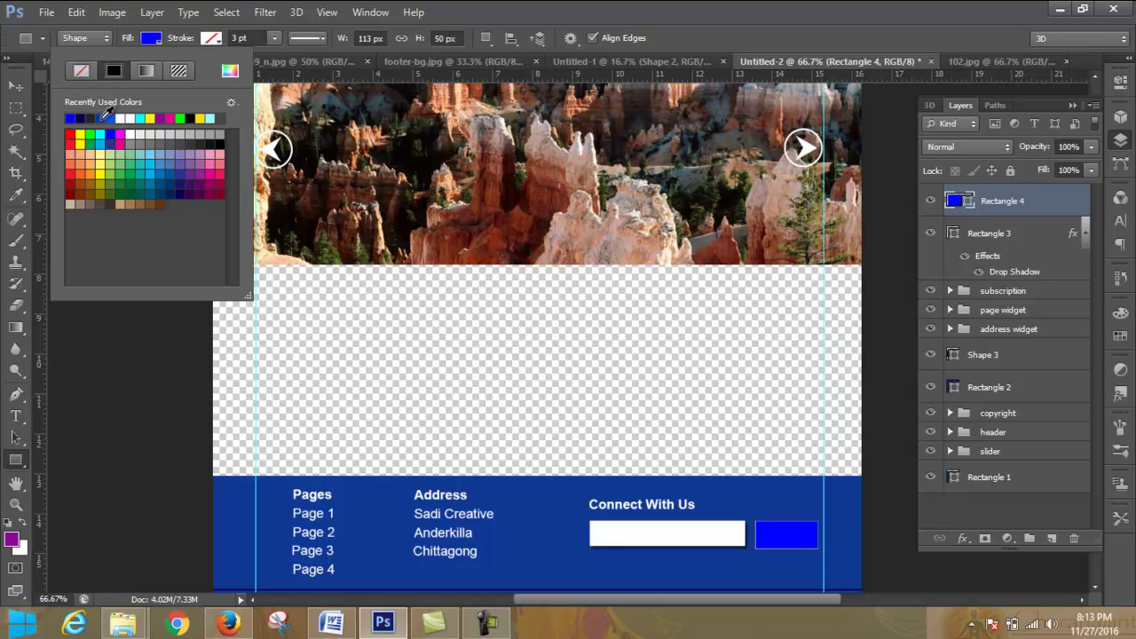
{"action": "left_click", "coordinate": [124, 138]}
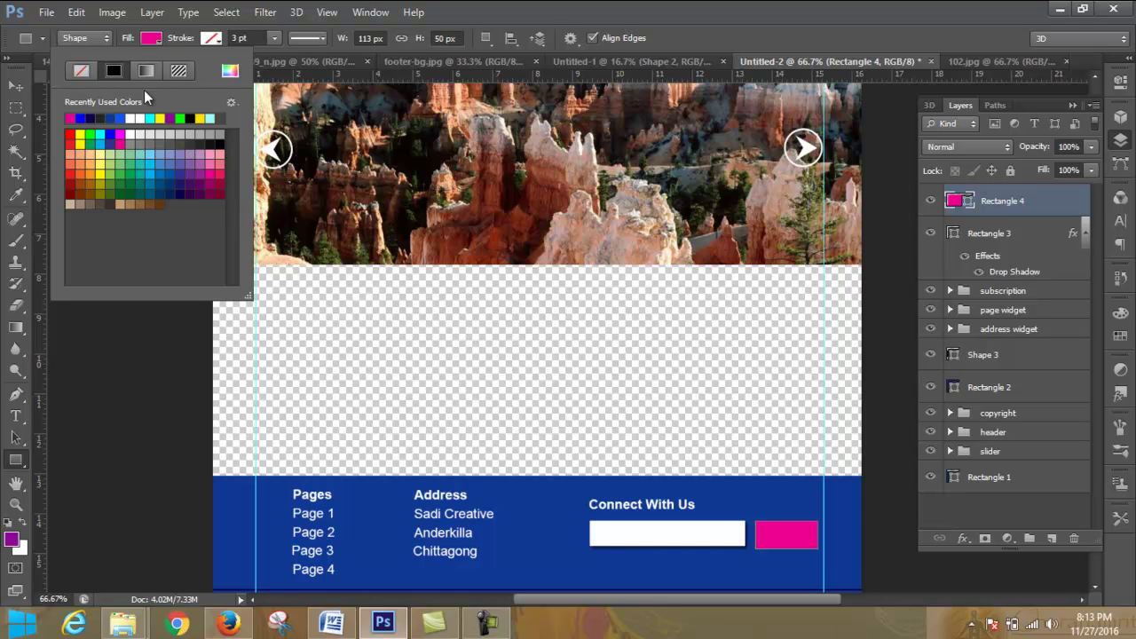
{"action": "left_click", "coordinate": [70, 184]}
{"action": "left_click", "coordinate": [70, 164]}
{"action": "left_click", "coordinate": [70, 155]}
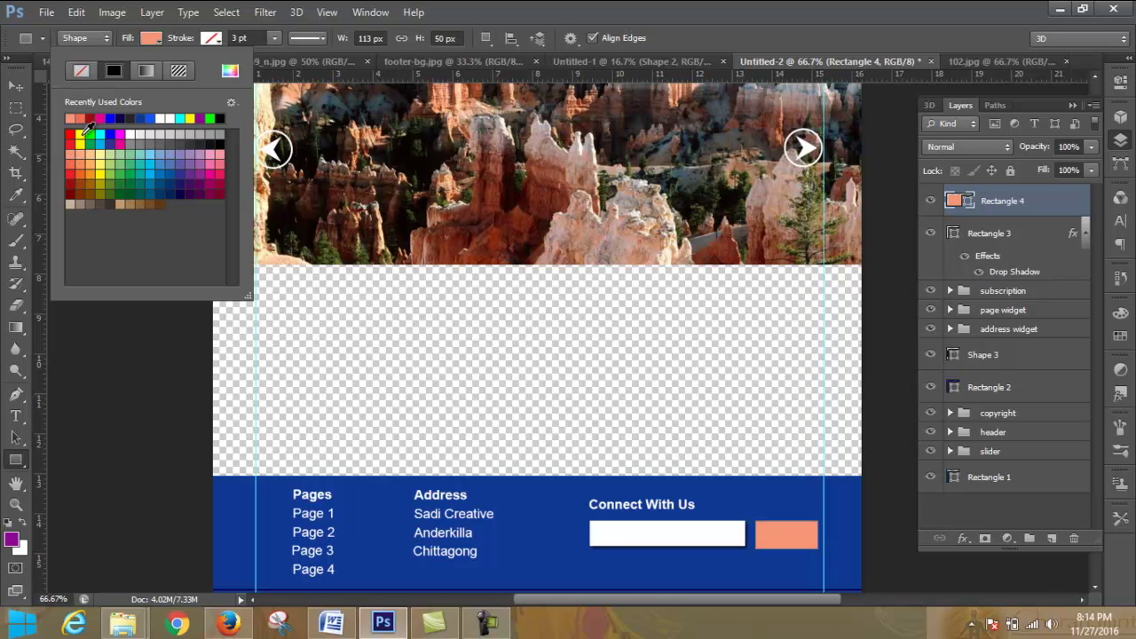
{"action": "left_click", "coordinate": [81, 135]}
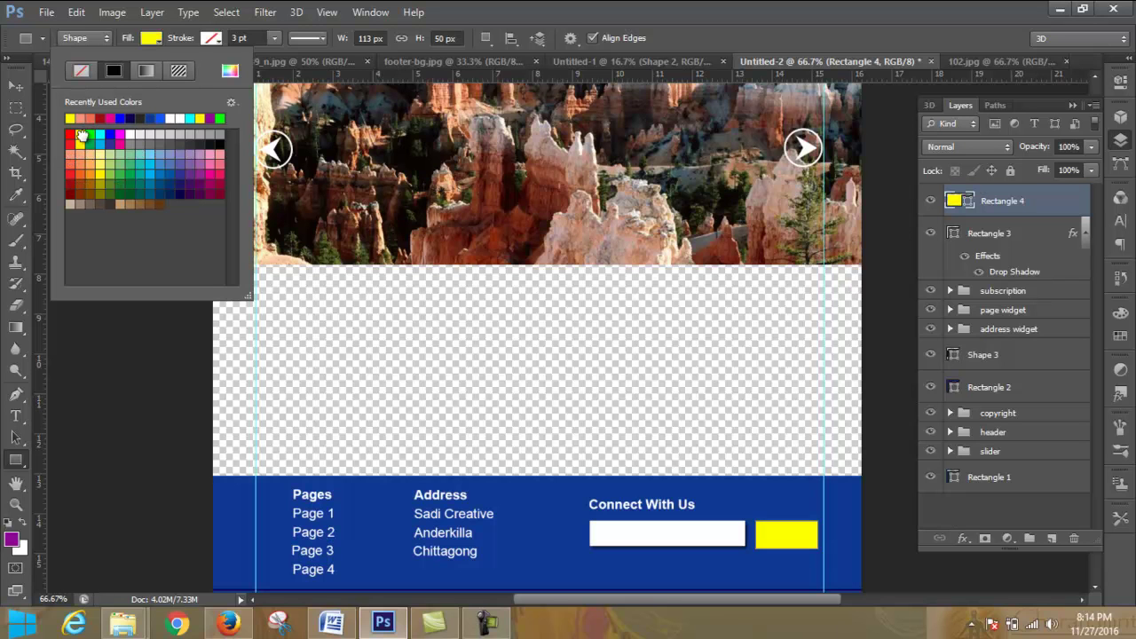
{"action": "left_click", "coordinate": [139, 183]}
{"action": "left_click", "coordinate": [152, 174]}
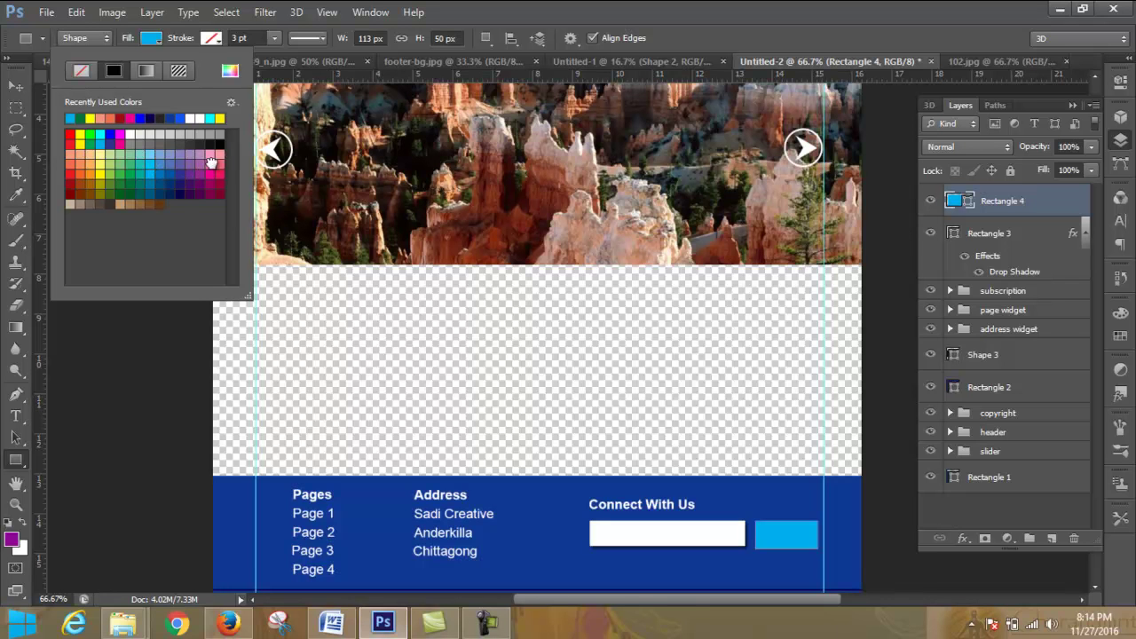
{"action": "left_click", "coordinate": [216, 158]}
{"action": "left_click", "coordinate": [78, 138]}
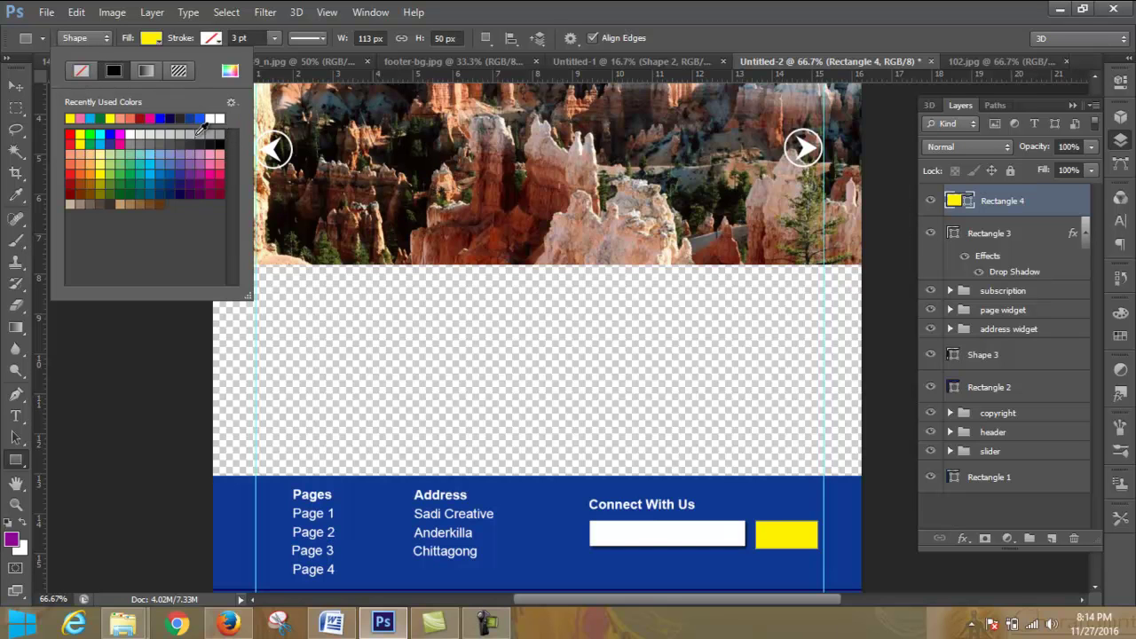
{"action": "left_click", "coordinate": [140, 134]}
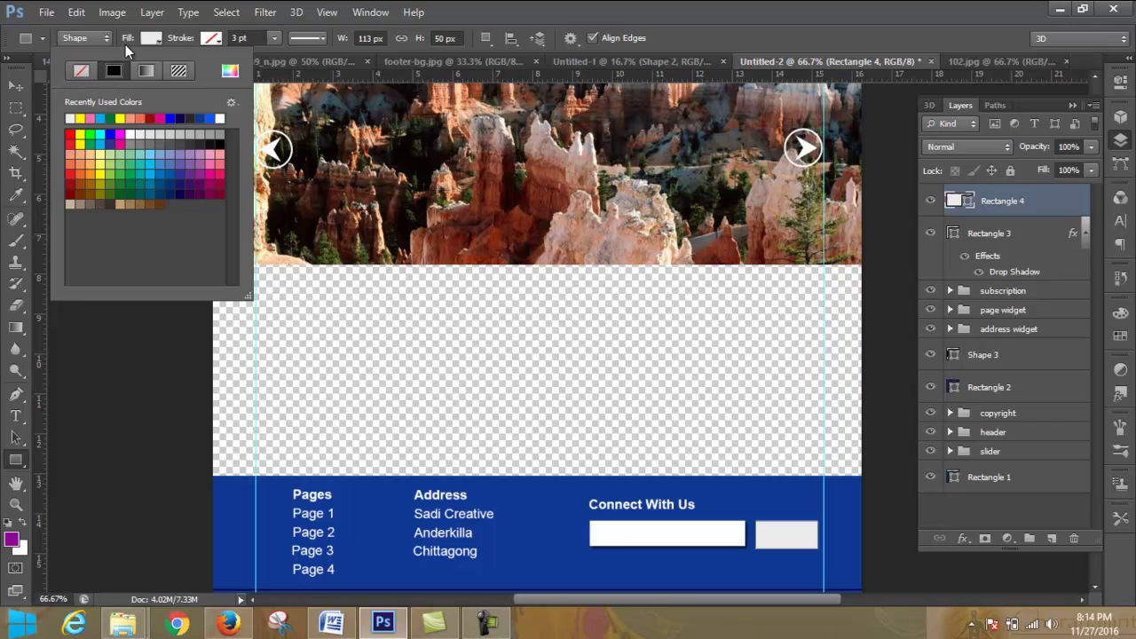
{"action": "left_click", "coordinate": [129, 37]}
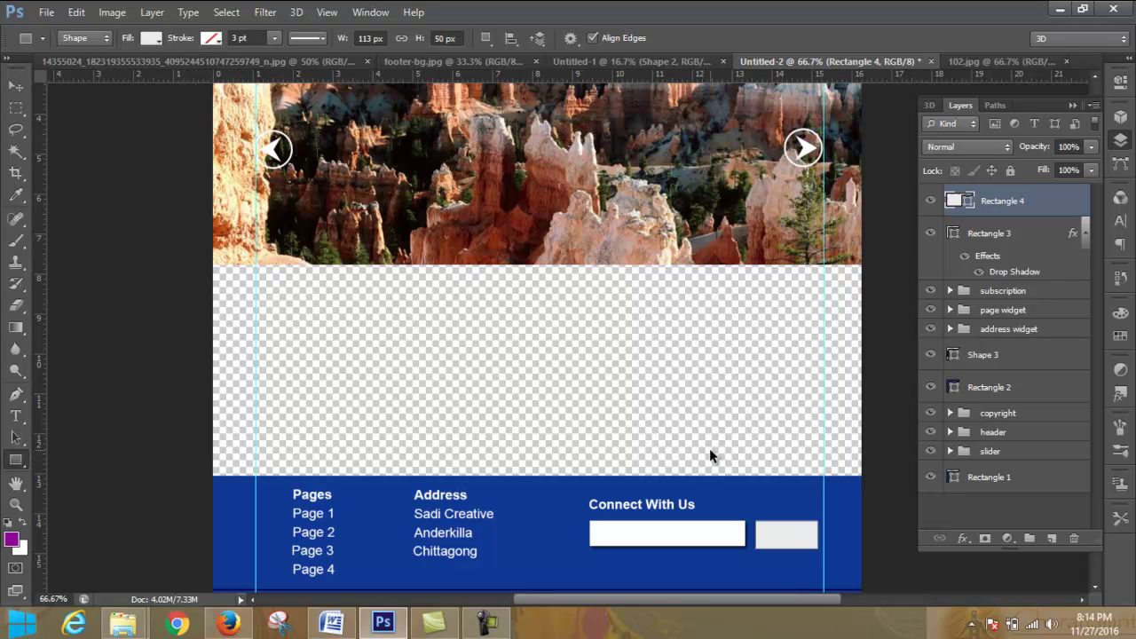
Step: Nudge the light gray rectangle a few pixels left and slightly up to line it up with the white box
{"action": "key", "text": "ctrl+t"}
{"action": "key", "text": "Left"}
{"action": "key", "text": "Left"}
{"action": "key", "text": "Left"}
{"action": "key", "text": "Left"}
{"action": "key", "text": "Up"}
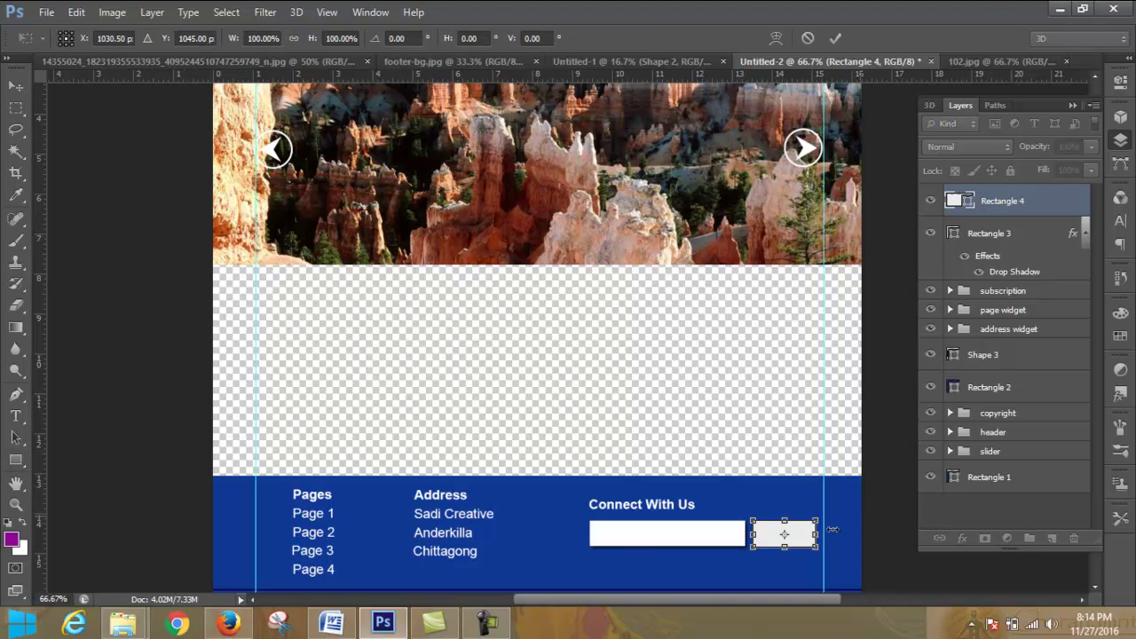
{"action": "left_click", "coordinate": [834, 38]}
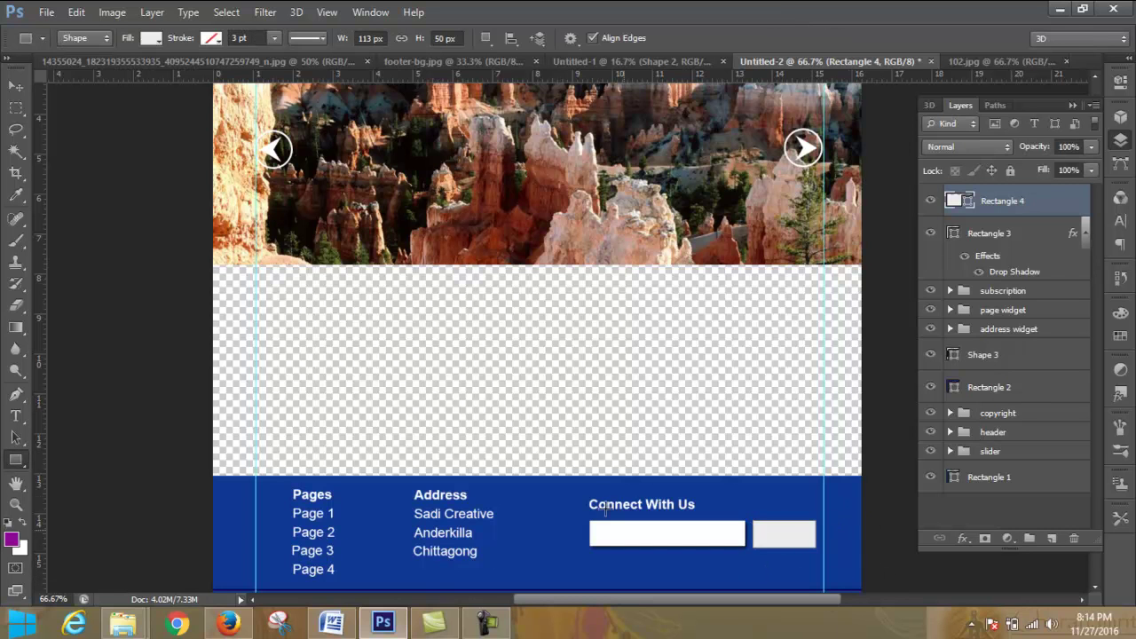
Step: Apply a Drop Shadow with the default settings to the light gray rectangle
{"action": "right_click", "coordinate": [976, 200]}
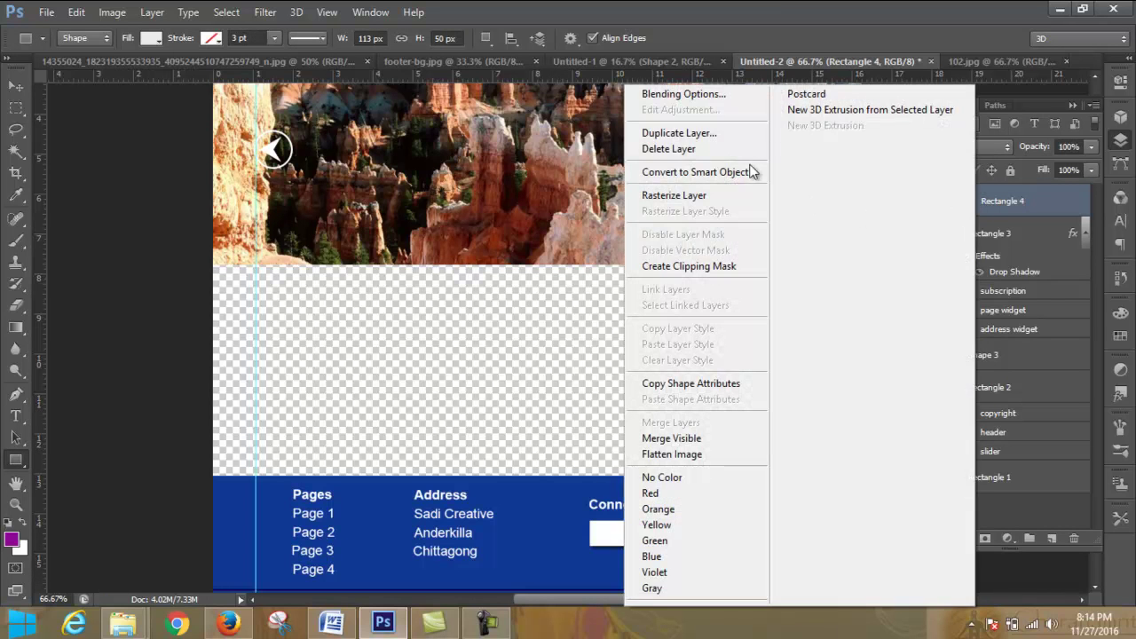
{"action": "left_click", "coordinate": [740, 95]}
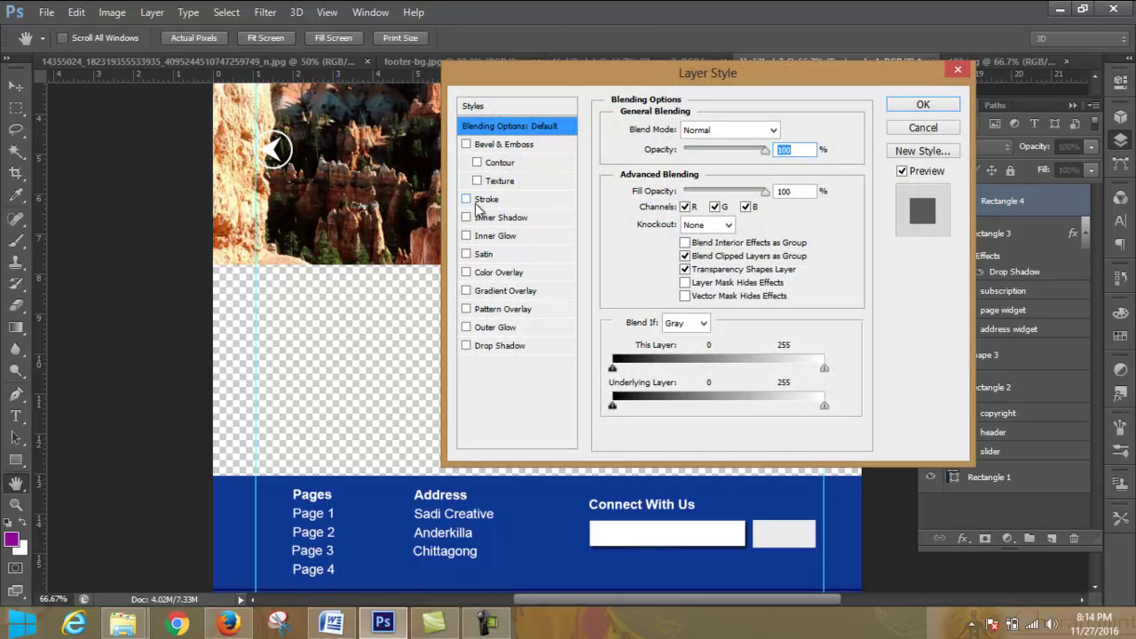
{"action": "left_click", "coordinate": [468, 348]}
{"action": "left_click", "coordinate": [495, 346]}
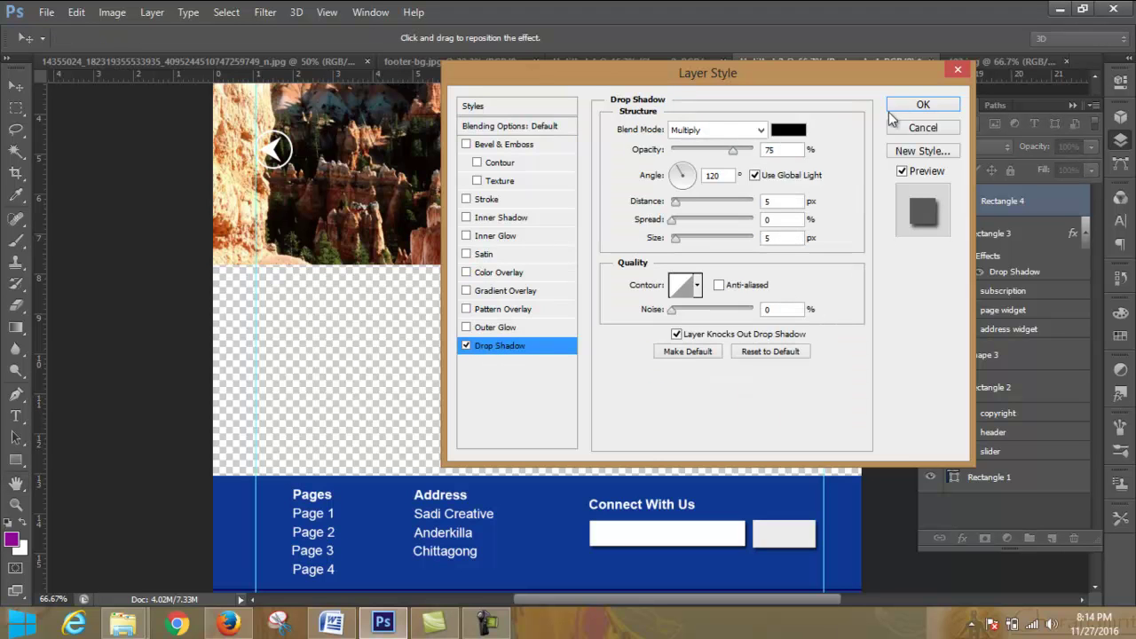
{"action": "left_click", "coordinate": [922, 104]}
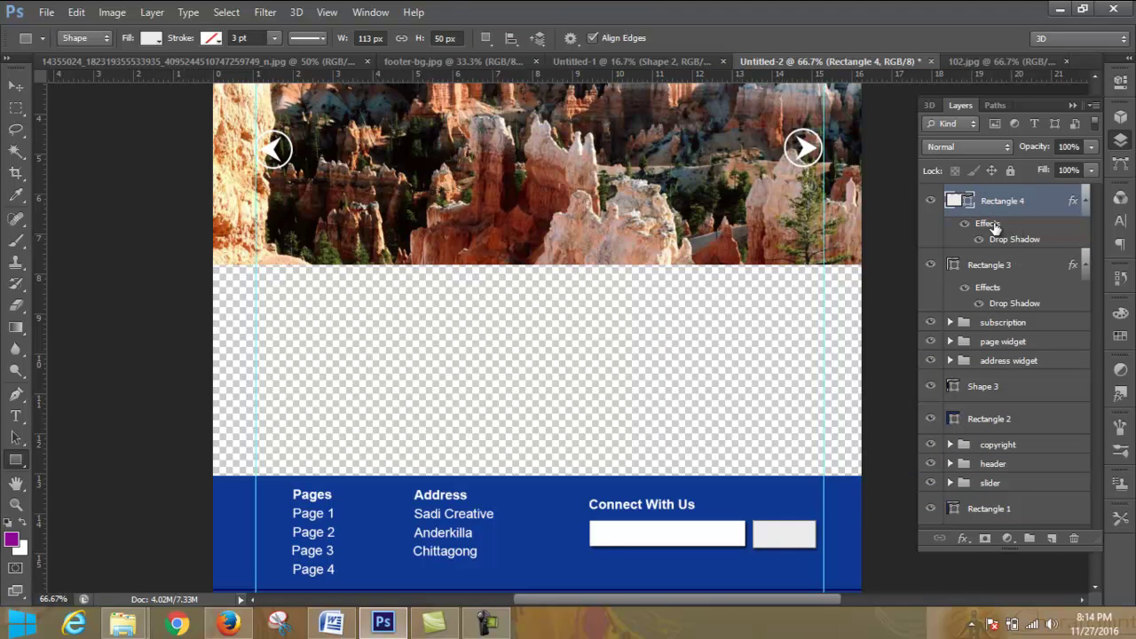
Step: Try a red Color Overlay and a Pattern Overlay on the light gray rectangle, and switch both off again
{"action": "double_click", "coordinate": [992, 224]}
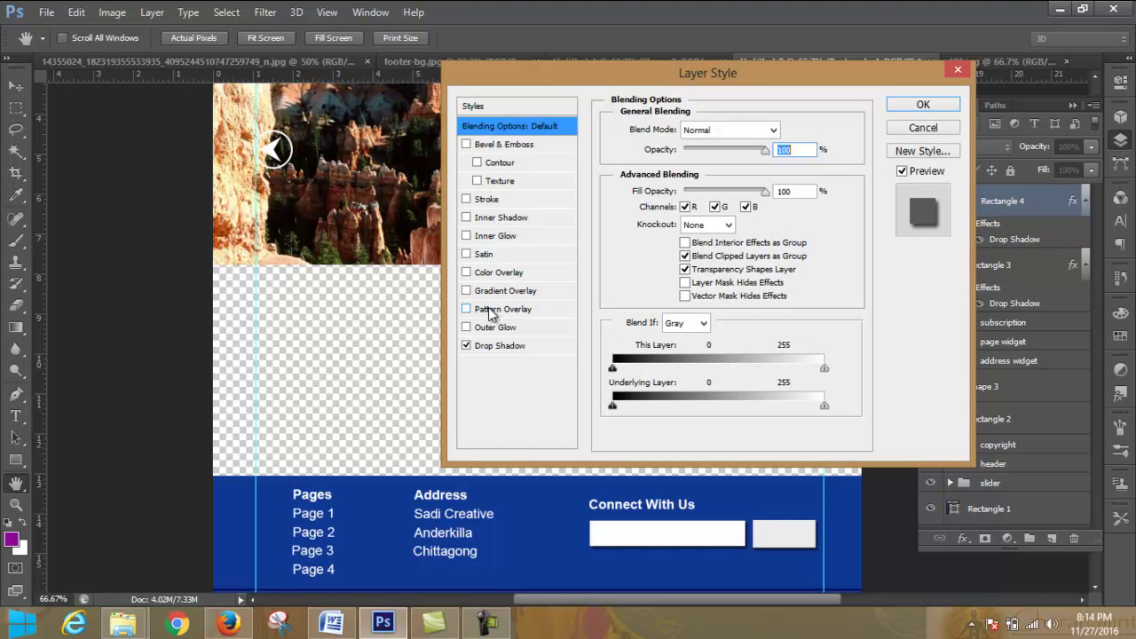
{"action": "left_click", "coordinate": [466, 272]}
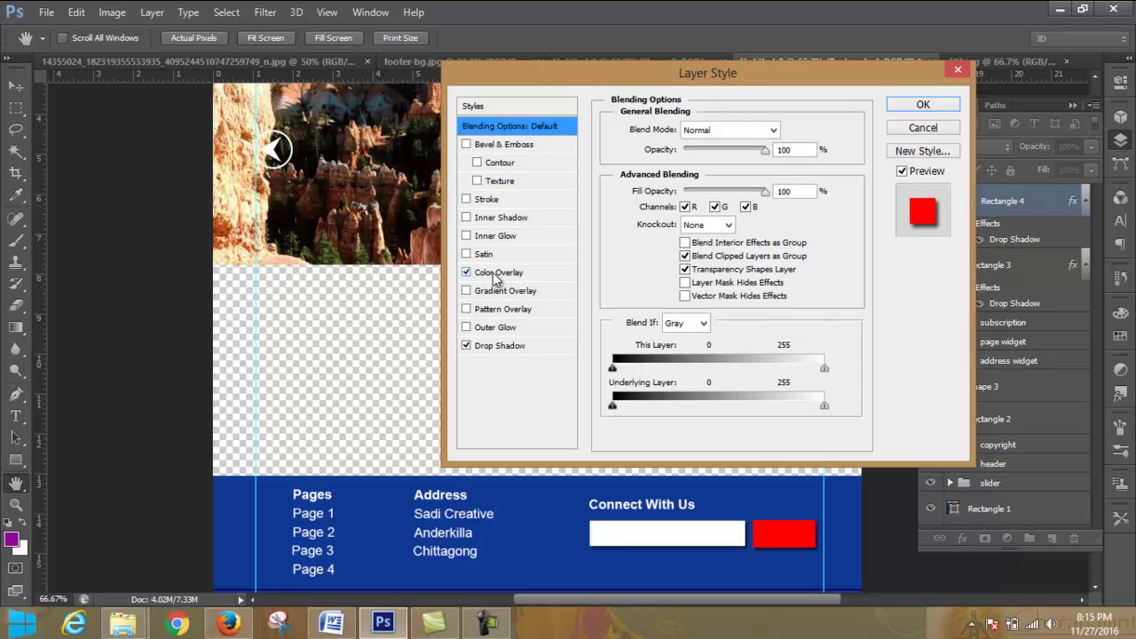
{"action": "left_click", "coordinate": [502, 275]}
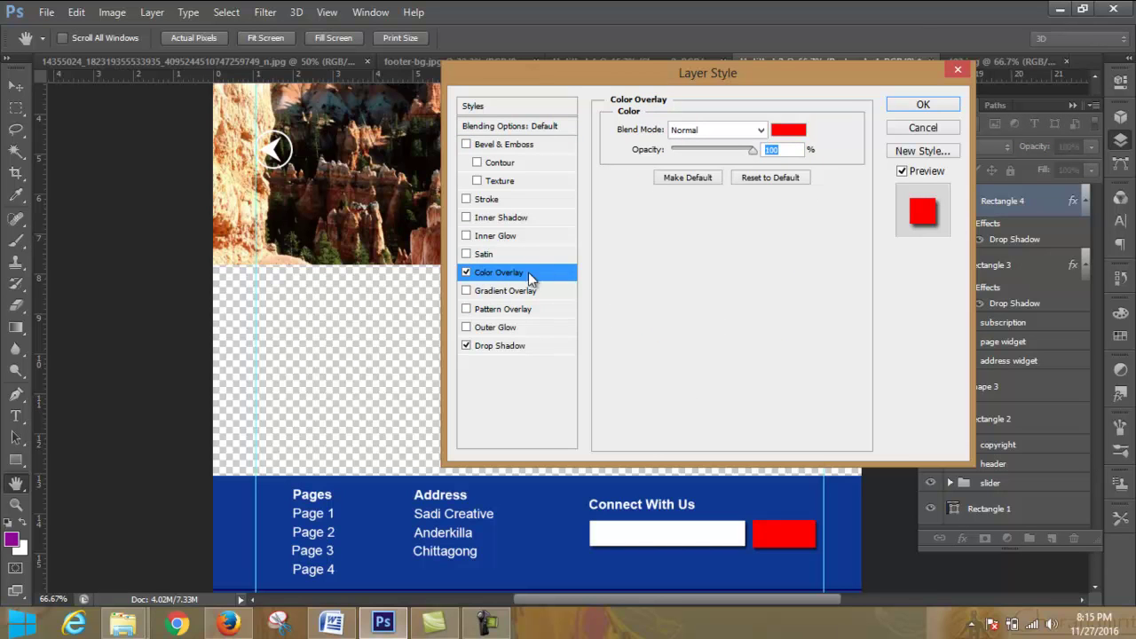
{"action": "left_click", "coordinate": [466, 272]}
{"action": "left_click", "coordinate": [467, 309]}
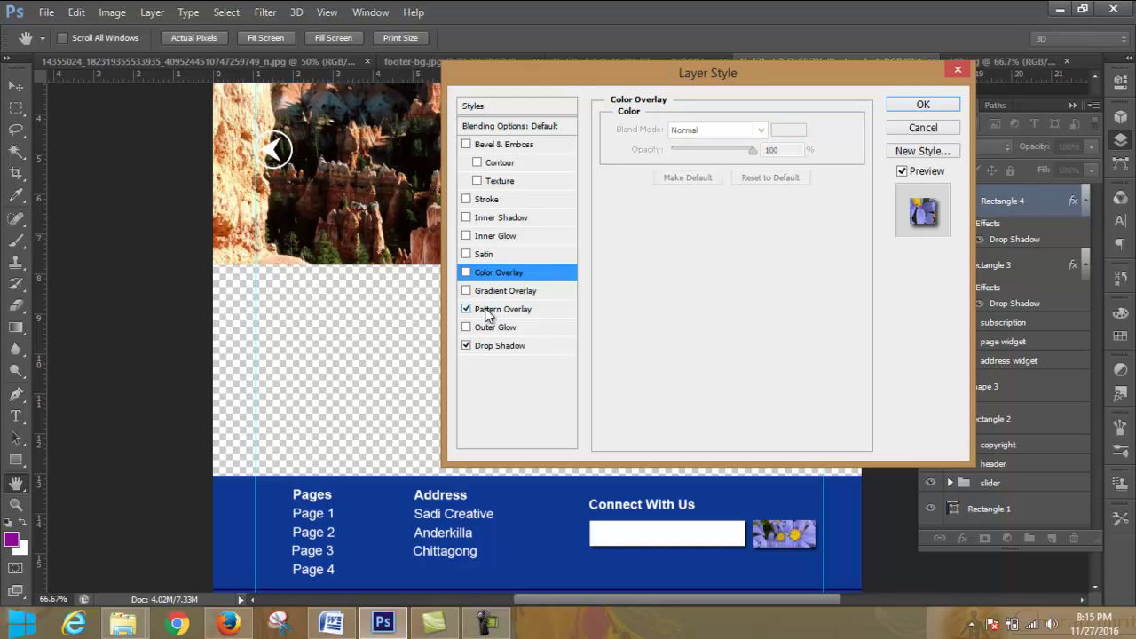
{"action": "left_click", "coordinate": [467, 310]}
{"action": "left_click", "coordinate": [467, 309]}
{"action": "left_click", "coordinate": [511, 309]}
{"action": "left_click_drag", "start_coordinate": [711, 224], "coordinate": [683, 238]}
{"action": "left_click", "coordinate": [466, 308]}
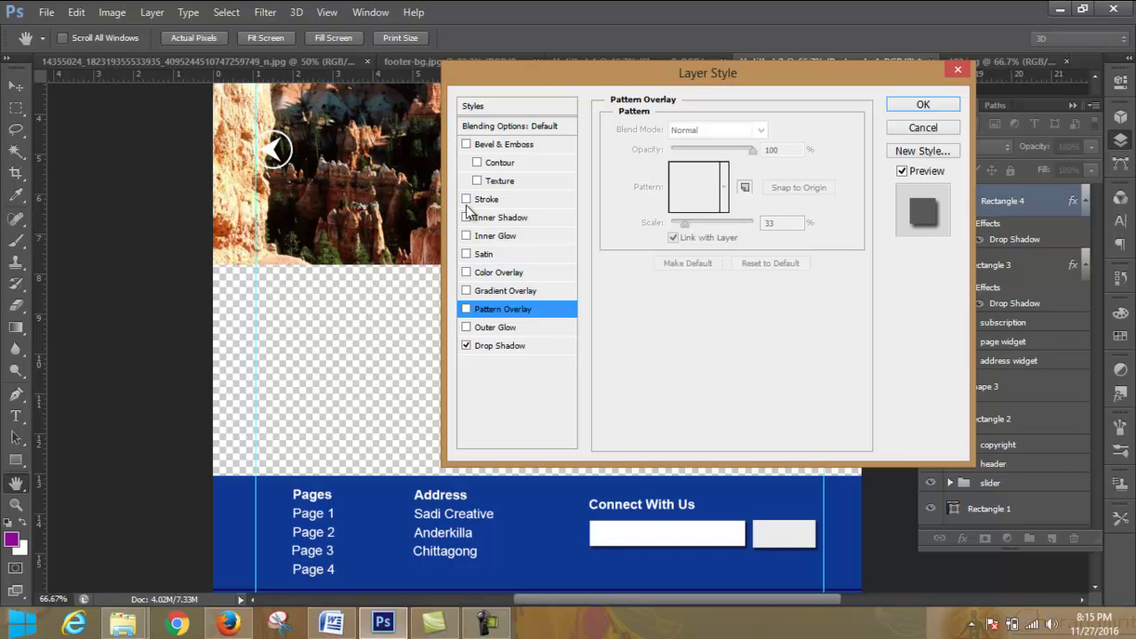
Step: Add a linear Gradient Overlay at 90° to the small rectangle using the purple Foreground to Transparent preset
{"action": "left_click", "coordinate": [498, 291]}
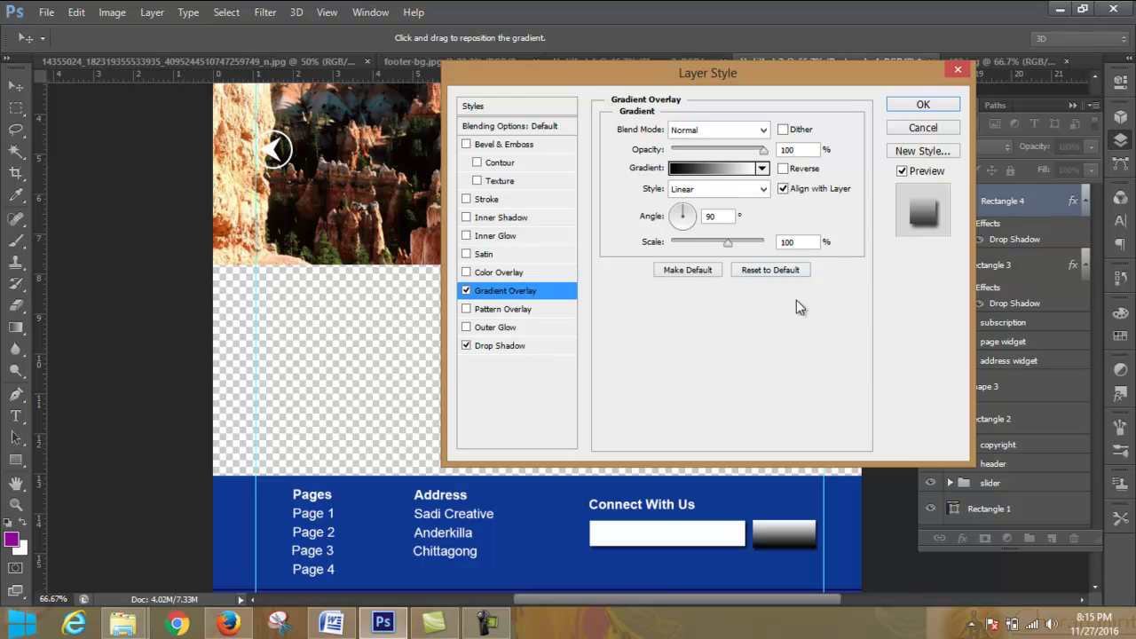
{"action": "left_click", "coordinate": [761, 168]}
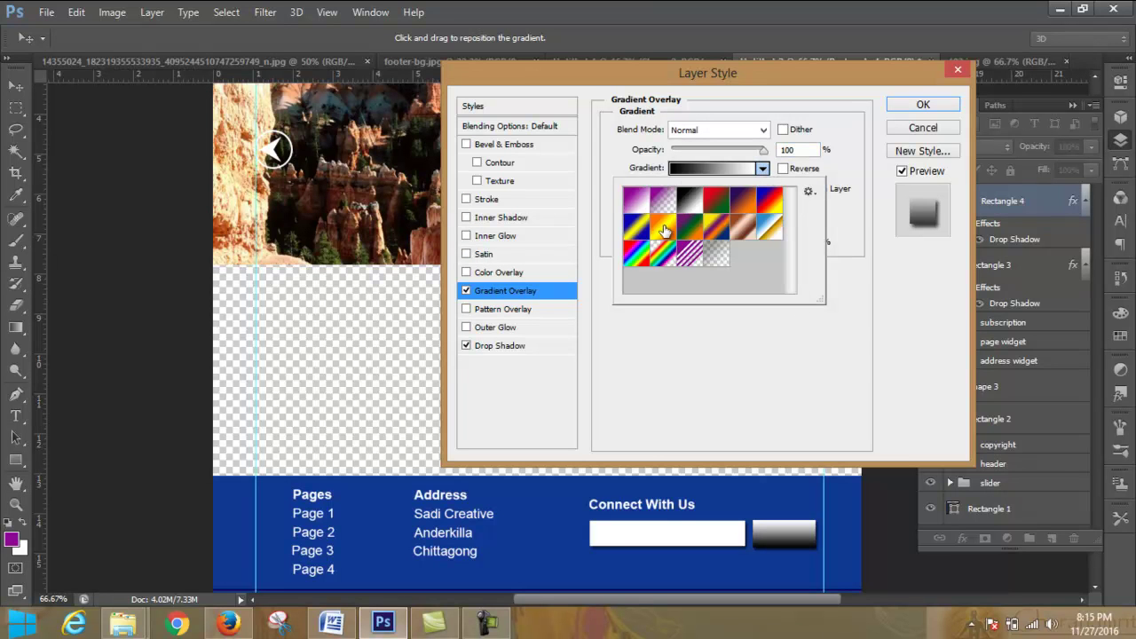
{"action": "left_click", "coordinate": [669, 203]}
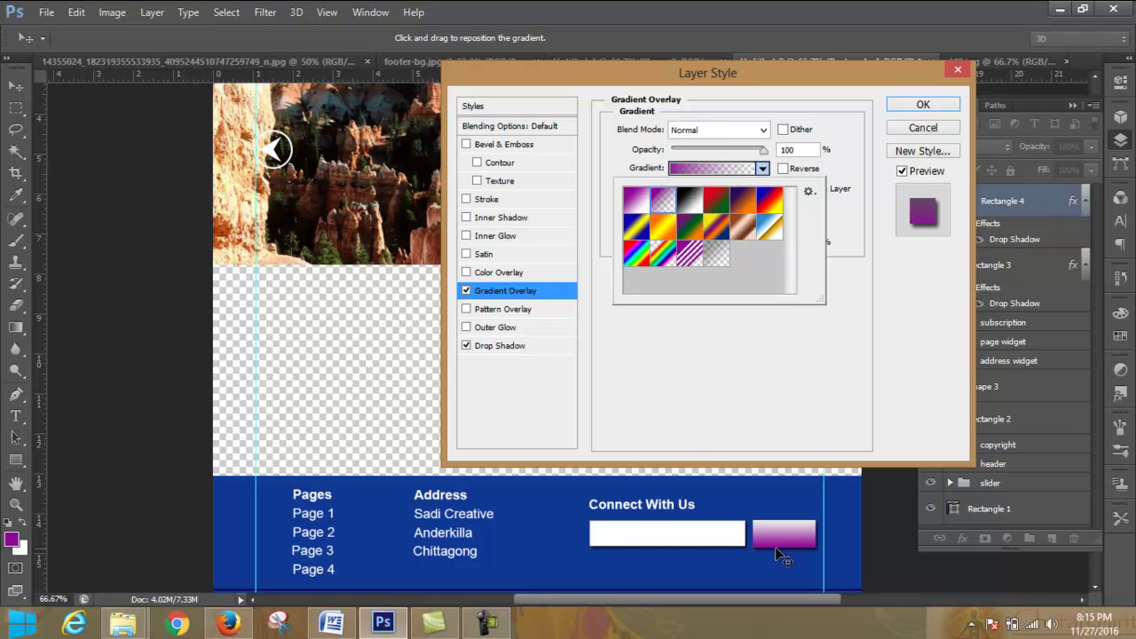
{"action": "double_click", "coordinate": [672, 204]}
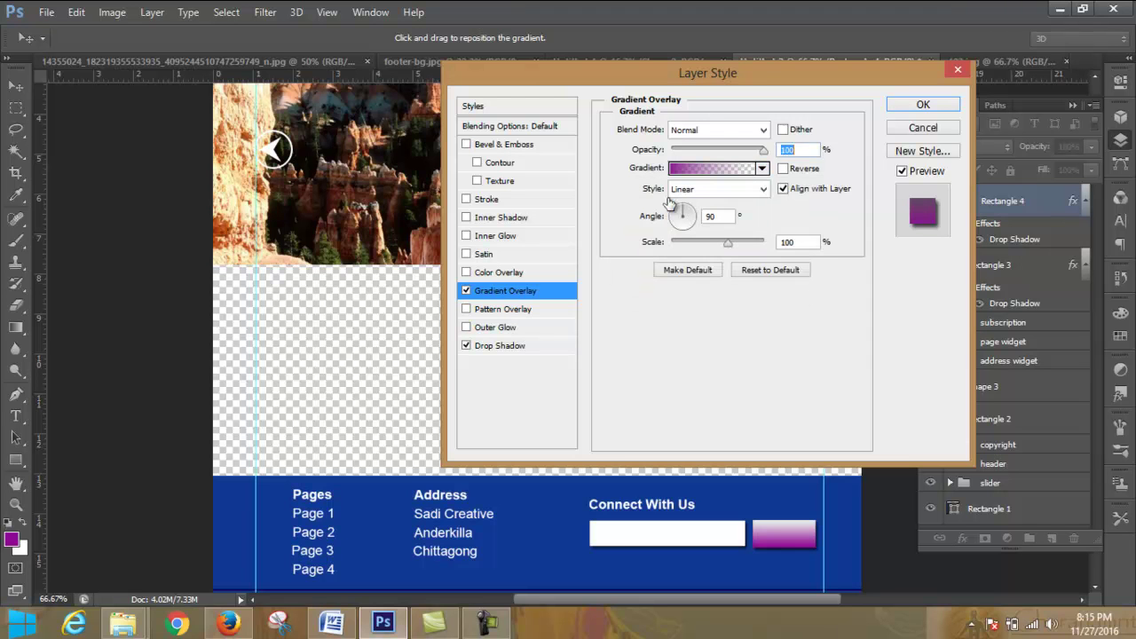
Step: Change the overlay gradient's starting color stop to light blue 5999d4 and apply the layer style
{"action": "left_click", "coordinate": [729, 174]}
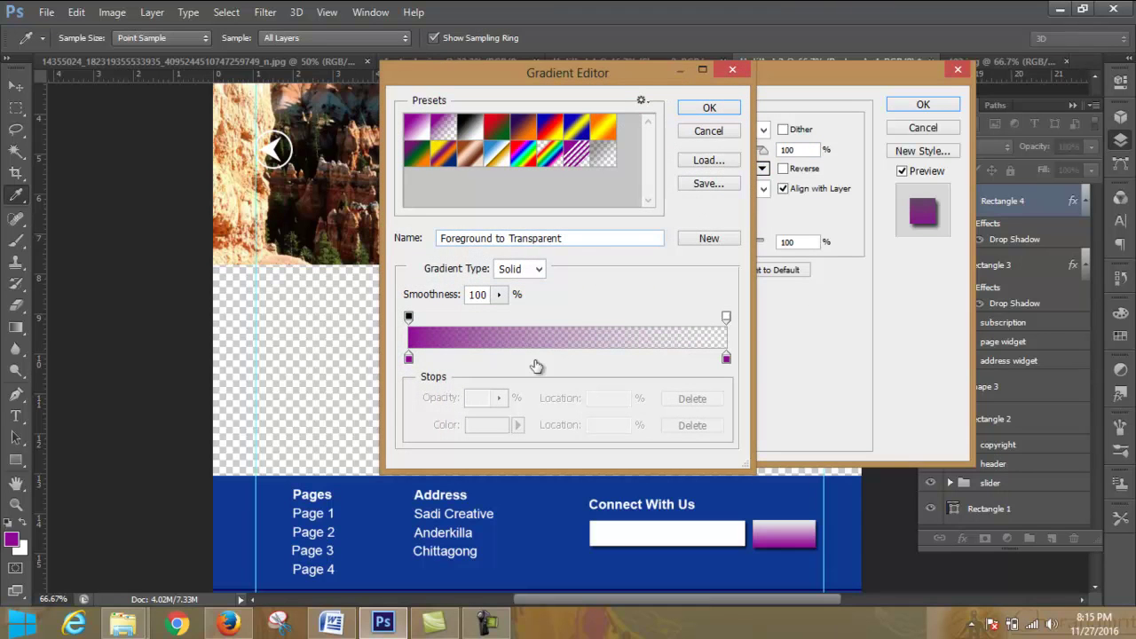
{"action": "left_click", "coordinate": [408, 359]}
{"action": "double_click", "coordinate": [408, 359]}
{"action": "left_click", "coordinate": [625, 328]}
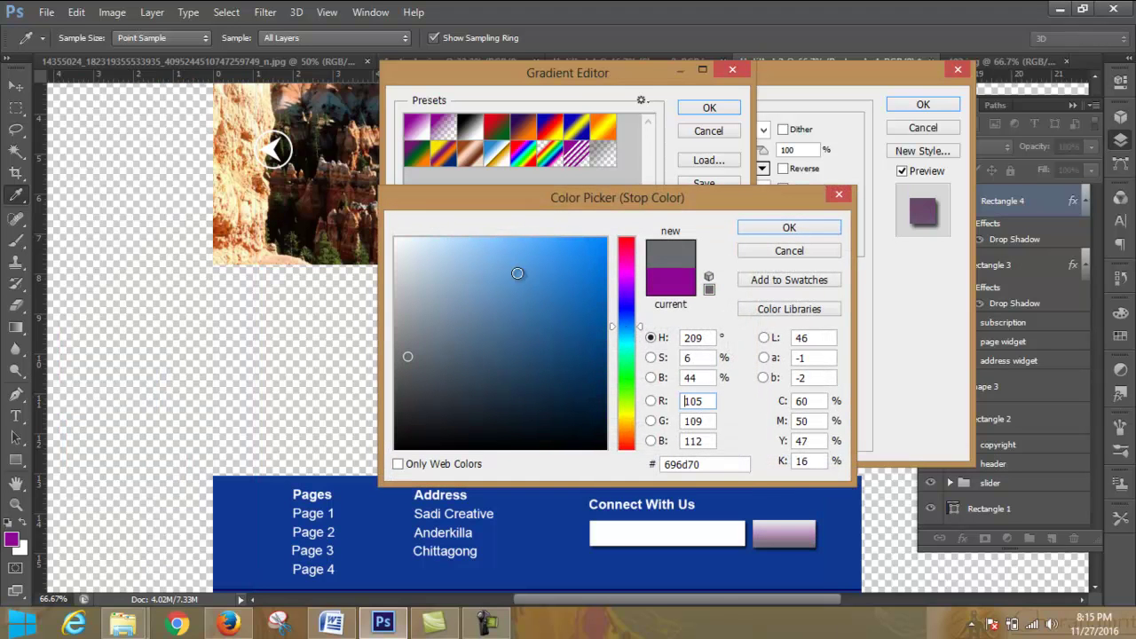
{"action": "left_click", "coordinate": [517, 273]}
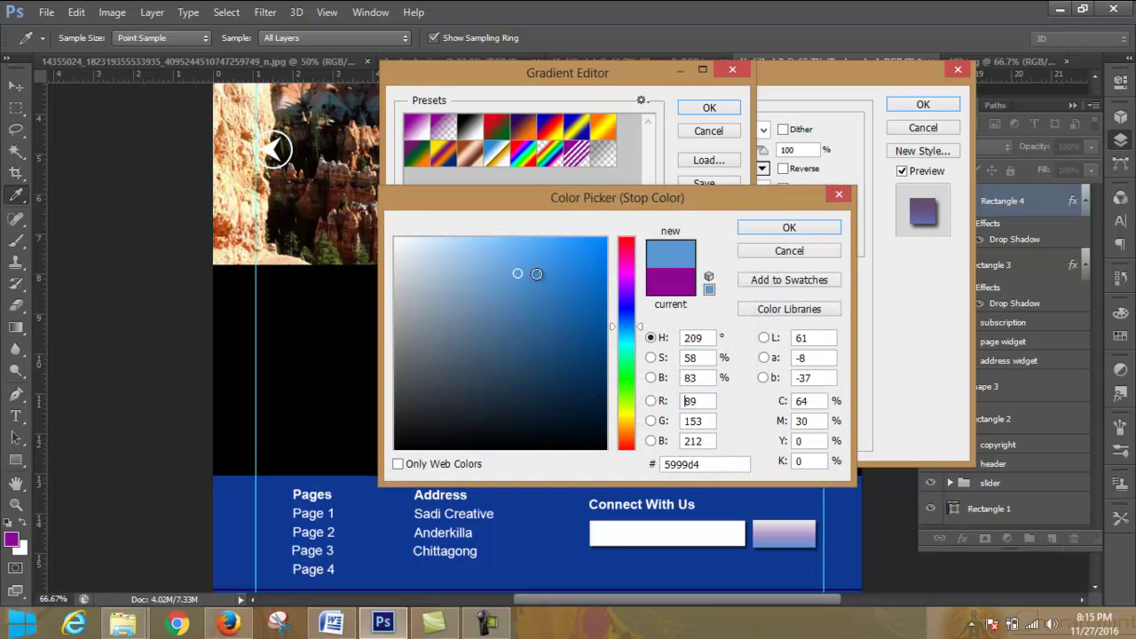
{"action": "left_click", "coordinate": [773, 227]}
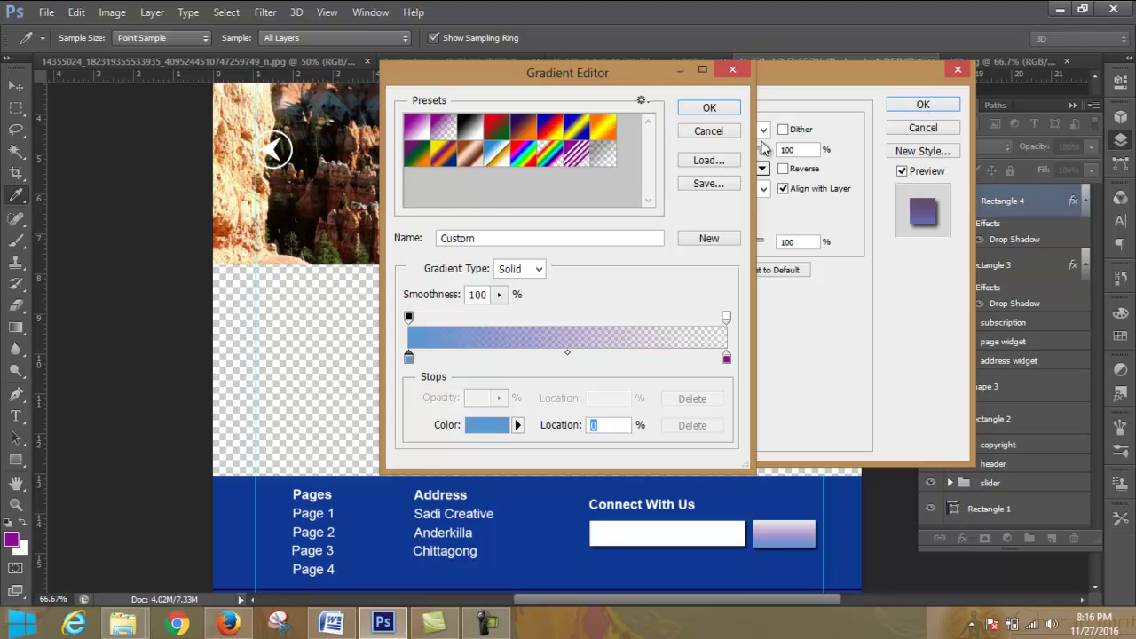
{"action": "left_click", "coordinate": [730, 113]}
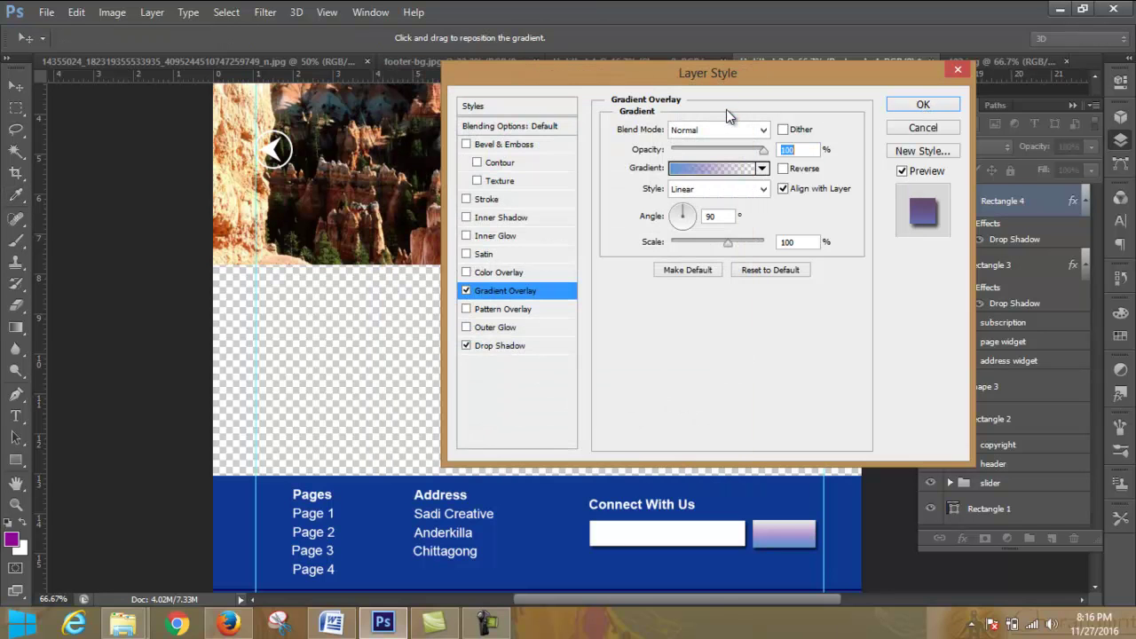
{"action": "left_click", "coordinate": [930, 104]}
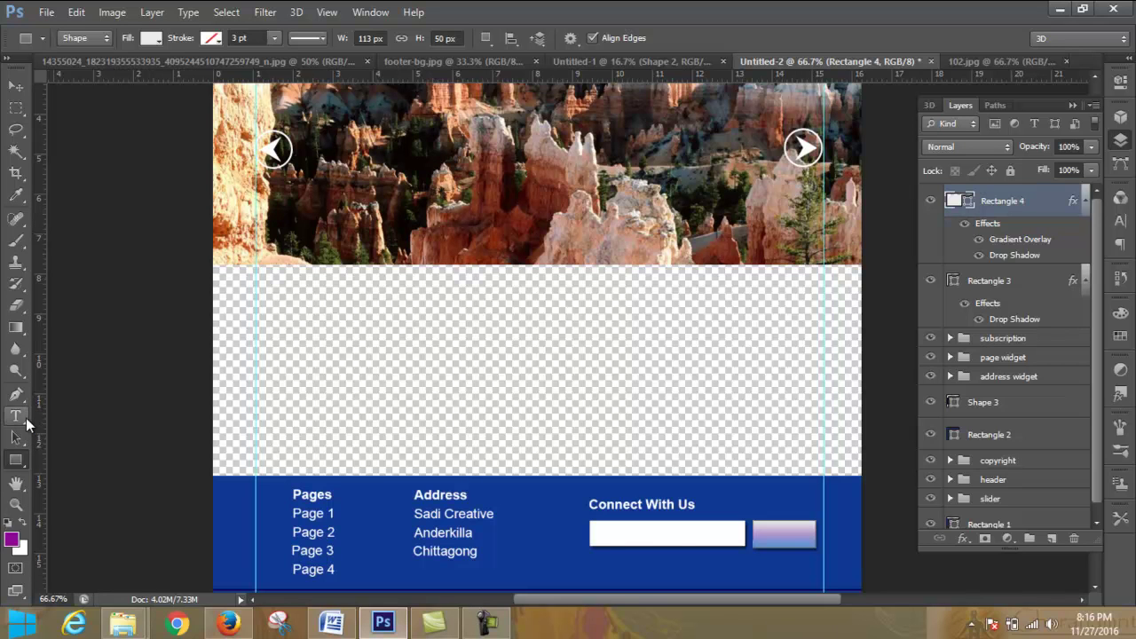
Step: Add the text "Subscribe" in white Arial Bold 24 pt and place it over the gradient rectangle
{"action": "key", "text": "t"}
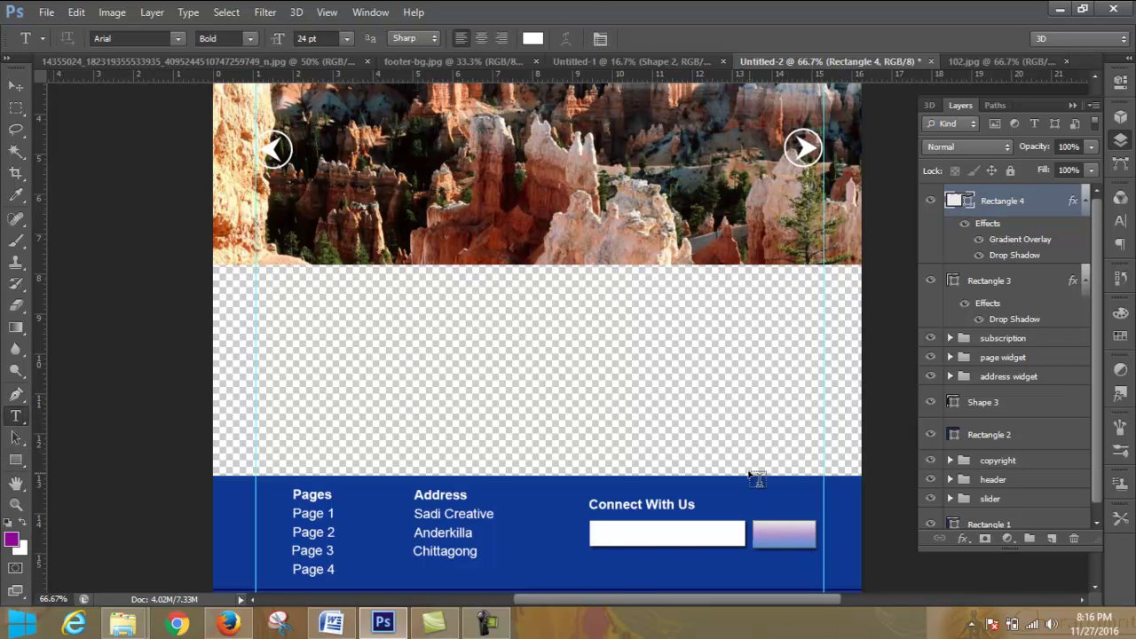
{"action": "left_click", "coordinate": [408, 343]}
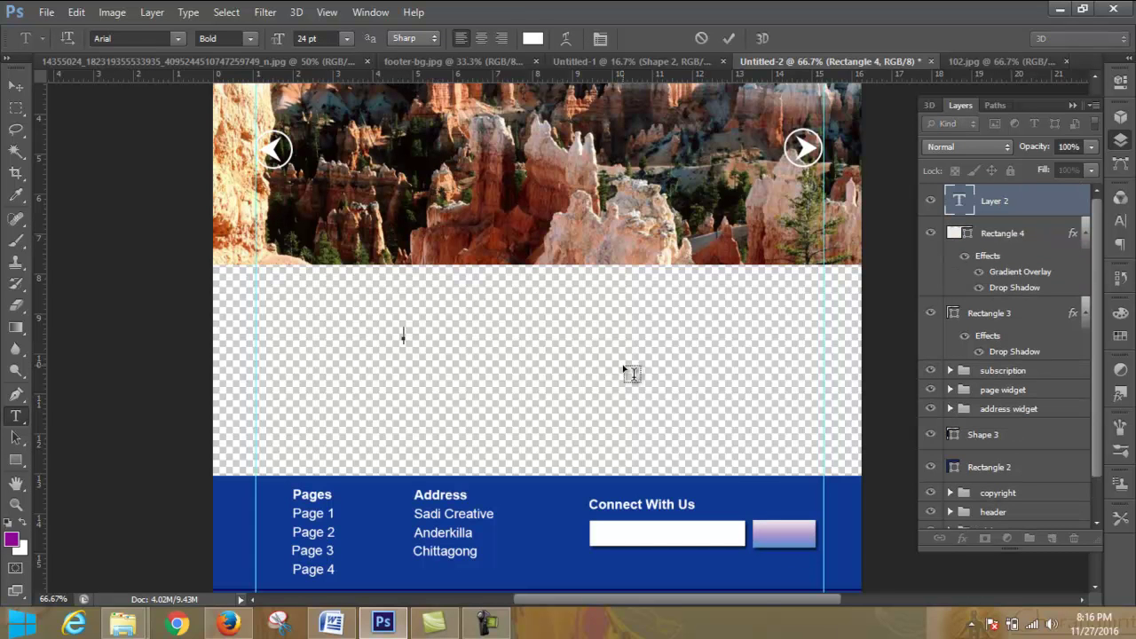
{"action": "type", "text": "bscribe"}
{"action": "left_click", "coordinate": [727, 38]}
{"action": "left_click", "coordinate": [16, 86]}
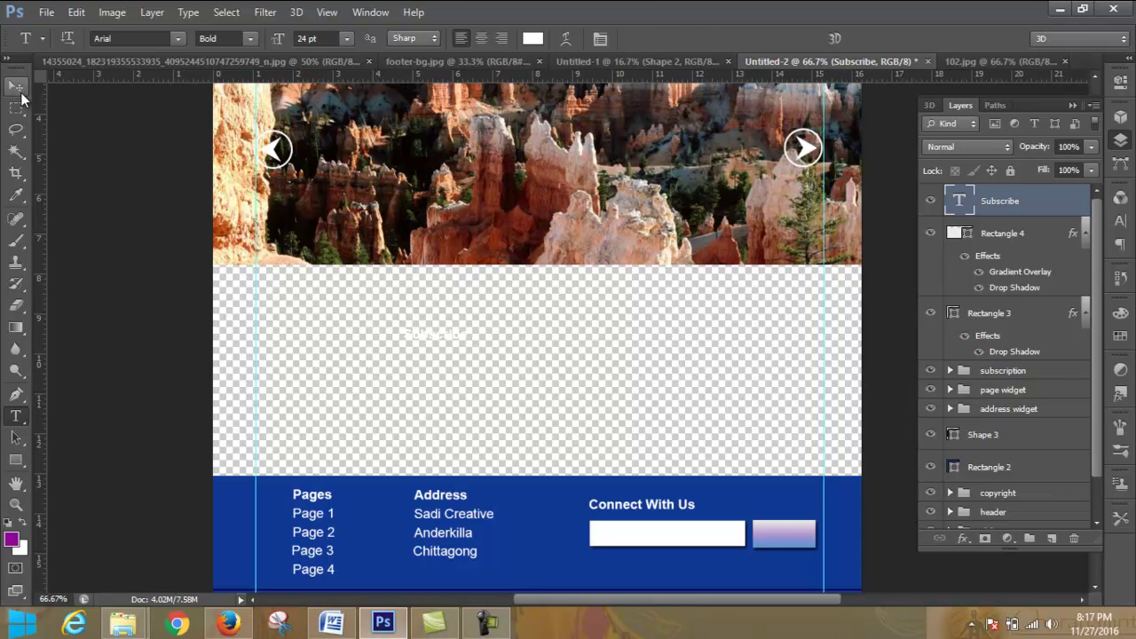
{"action": "left_click_drag", "start_coordinate": [430, 333], "coordinate": [781, 535]}
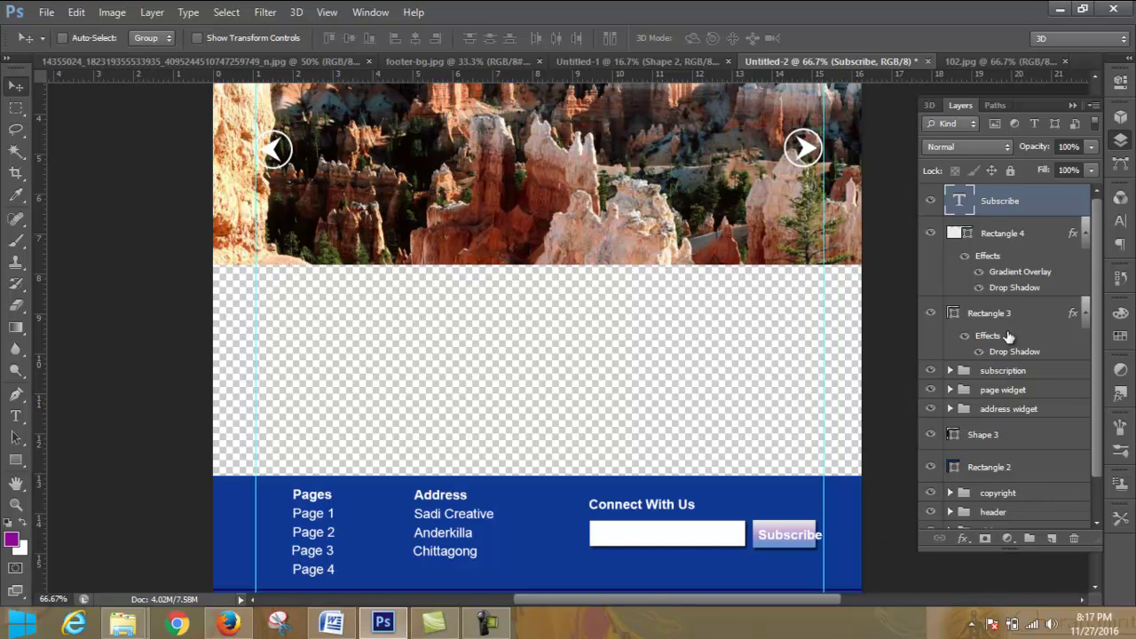
Step: Stretch the gradient rectangle behind Subscribe to about 110% width toward the right guide, and extend its left edge by about 4%
{"action": "left_click", "coordinate": [994, 233]}
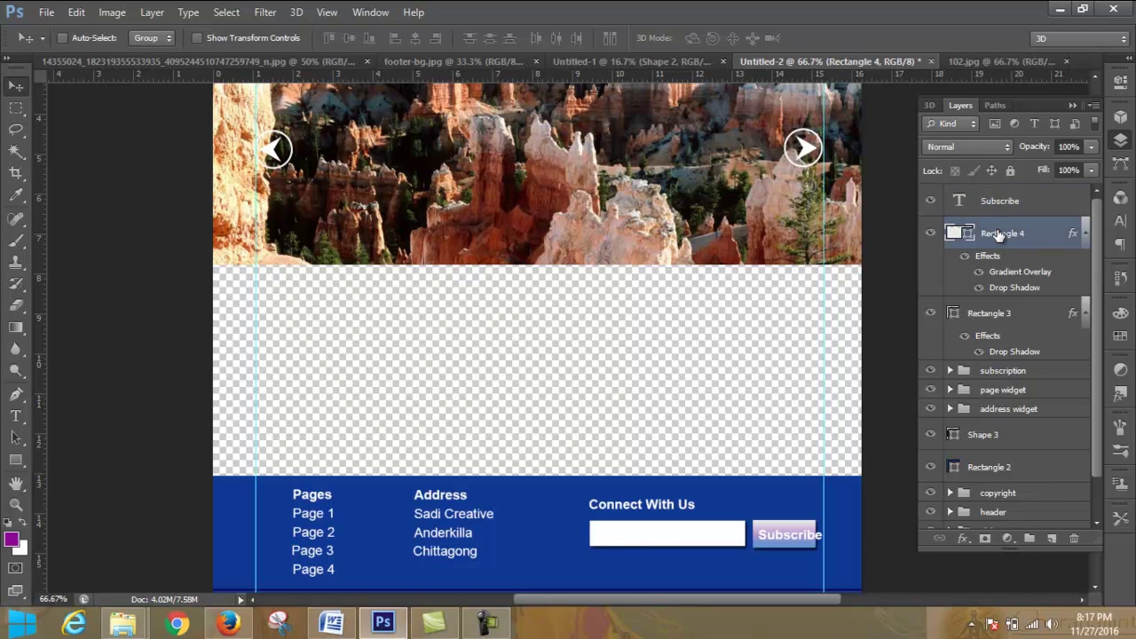
{"action": "key", "text": "ctrl+t"}
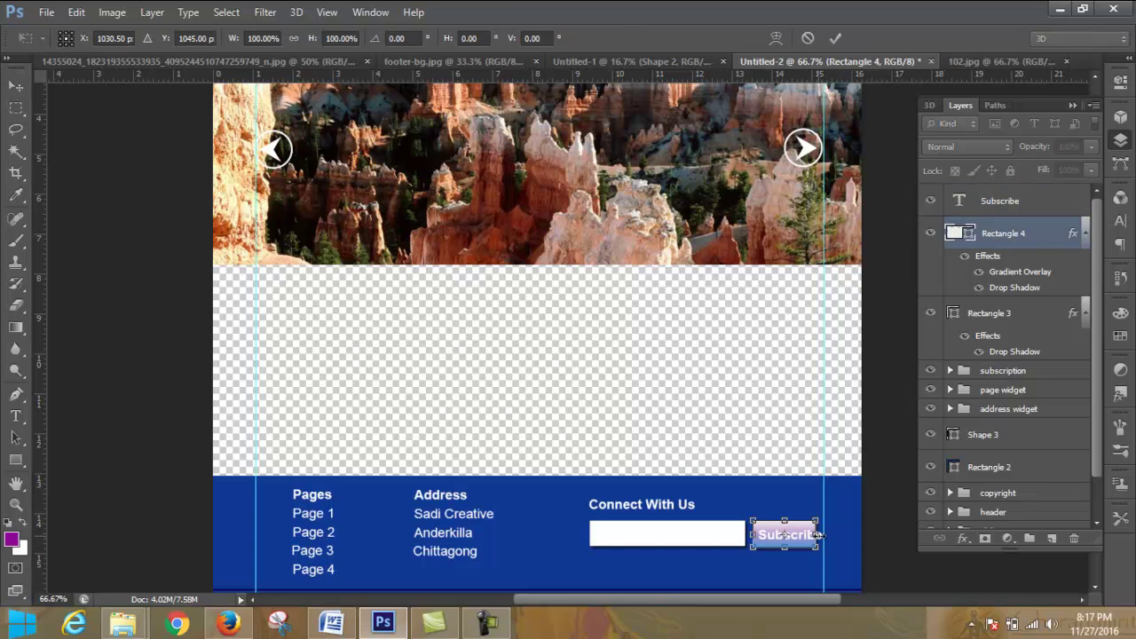
{"action": "left_click_drag", "start_coordinate": [817, 534], "coordinate": [823, 535]}
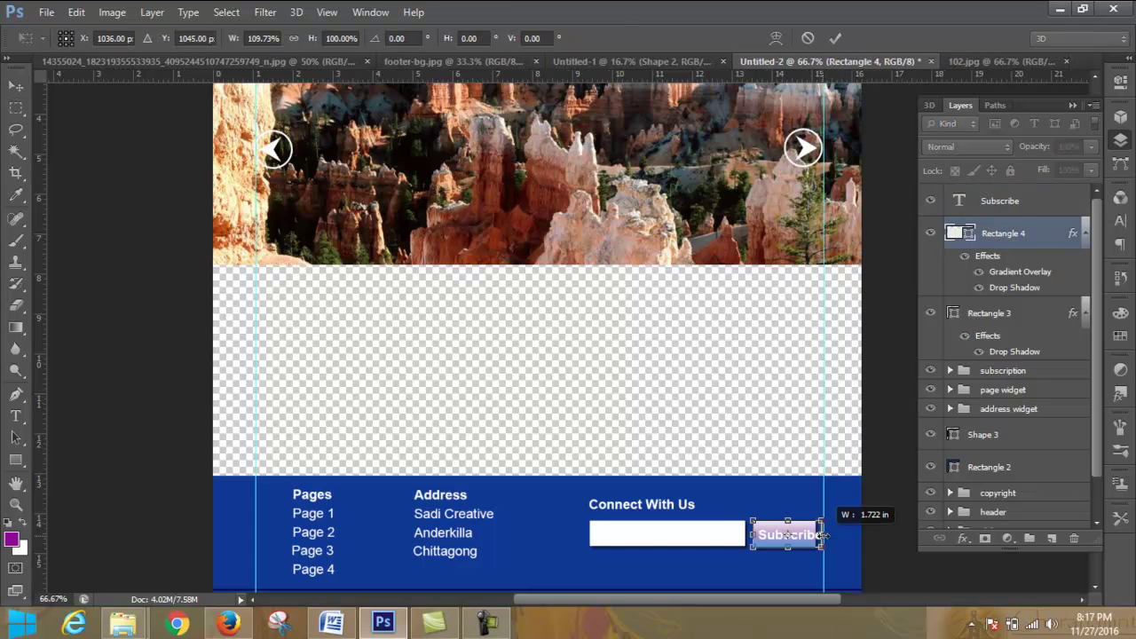
{"action": "left_click", "coordinate": [836, 37]}
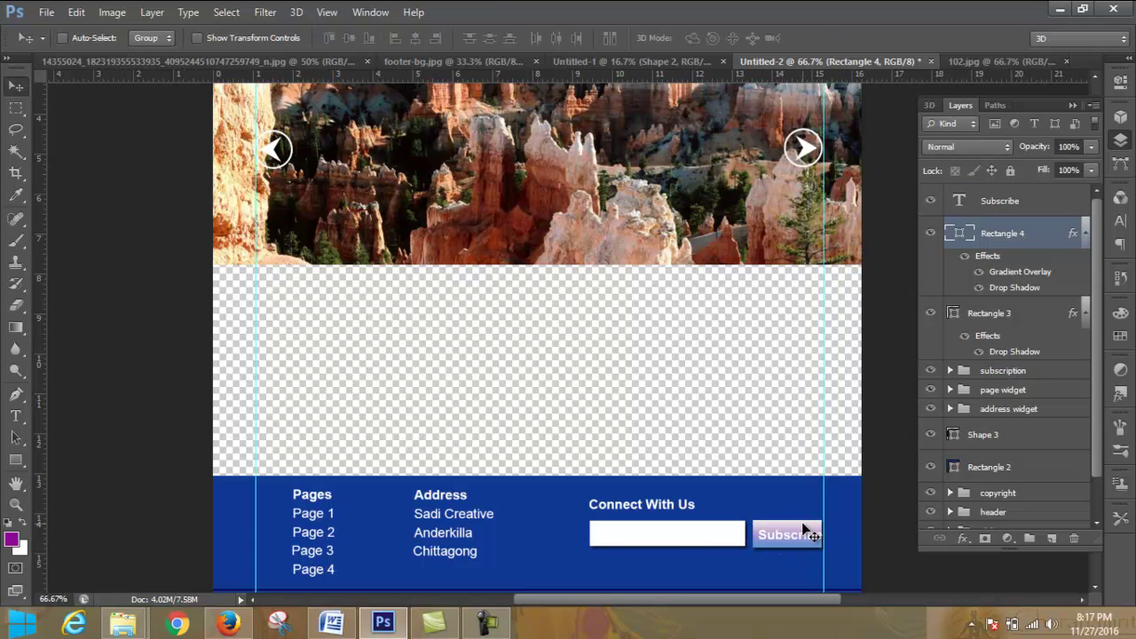
{"action": "key", "text": "ctrl+t"}
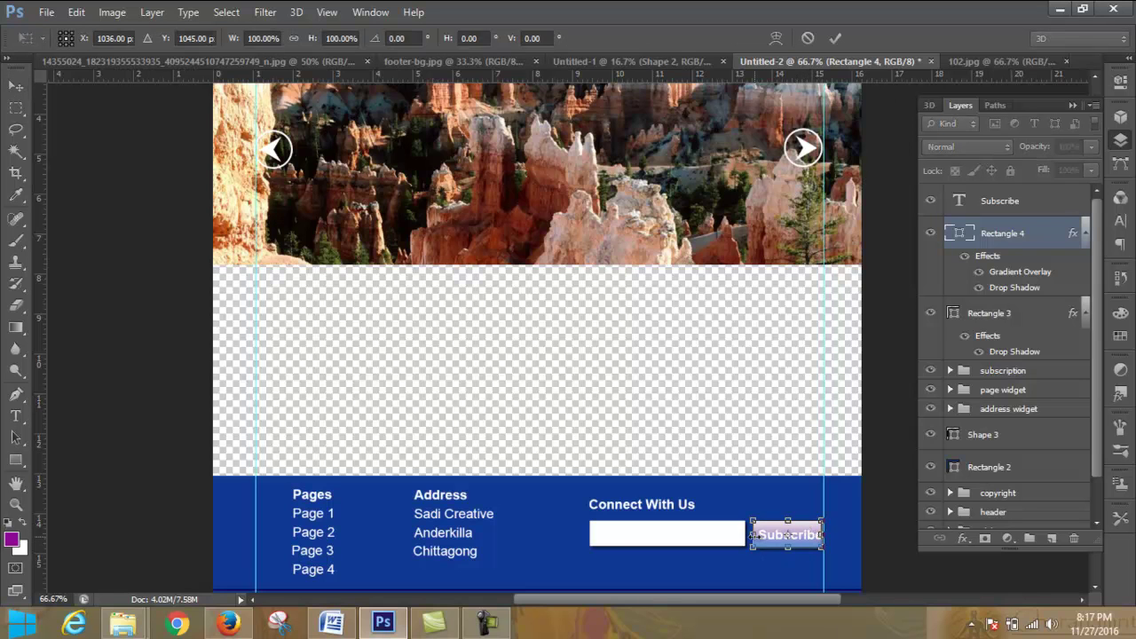
{"action": "left_click_drag", "start_coordinate": [751, 534], "coordinate": [752, 541]}
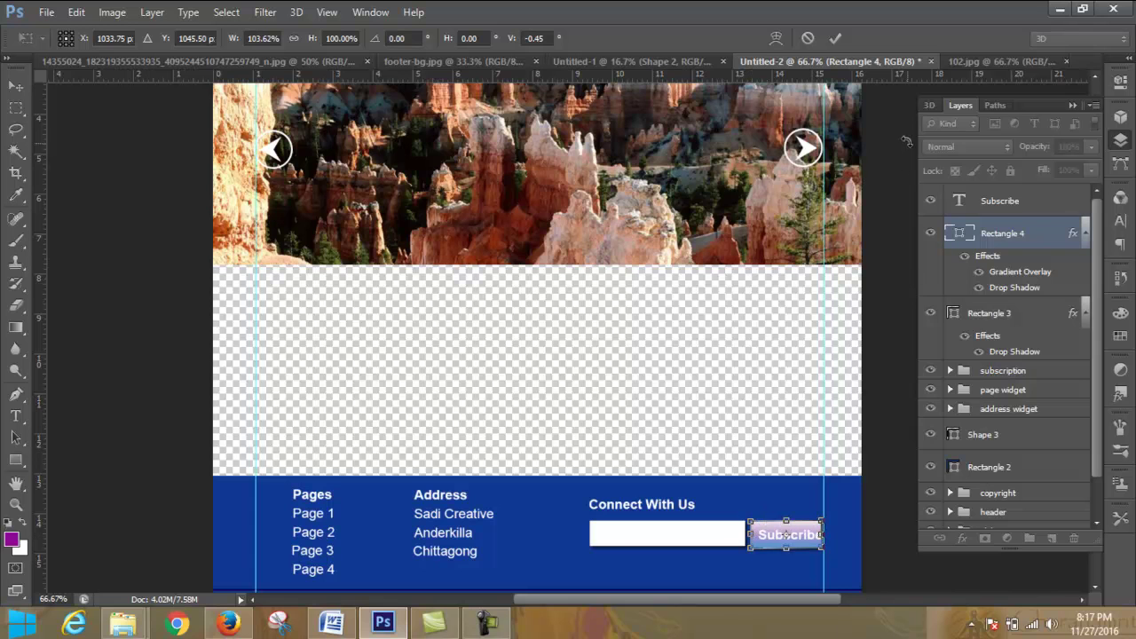
{"action": "left_click", "coordinate": [835, 34]}
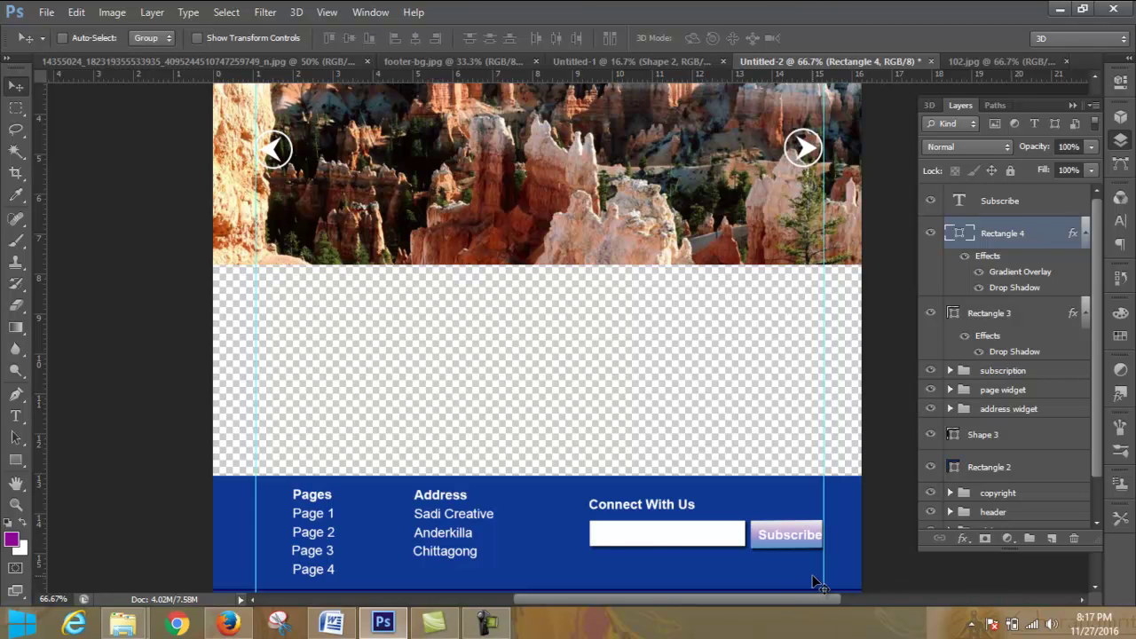
Step: Extend the white box downward to about 109% of its height to match the Subscribe button
{"action": "left_click", "coordinate": [724, 539], "text": "ctrl"}
{"action": "key", "text": "ctrl+t"}
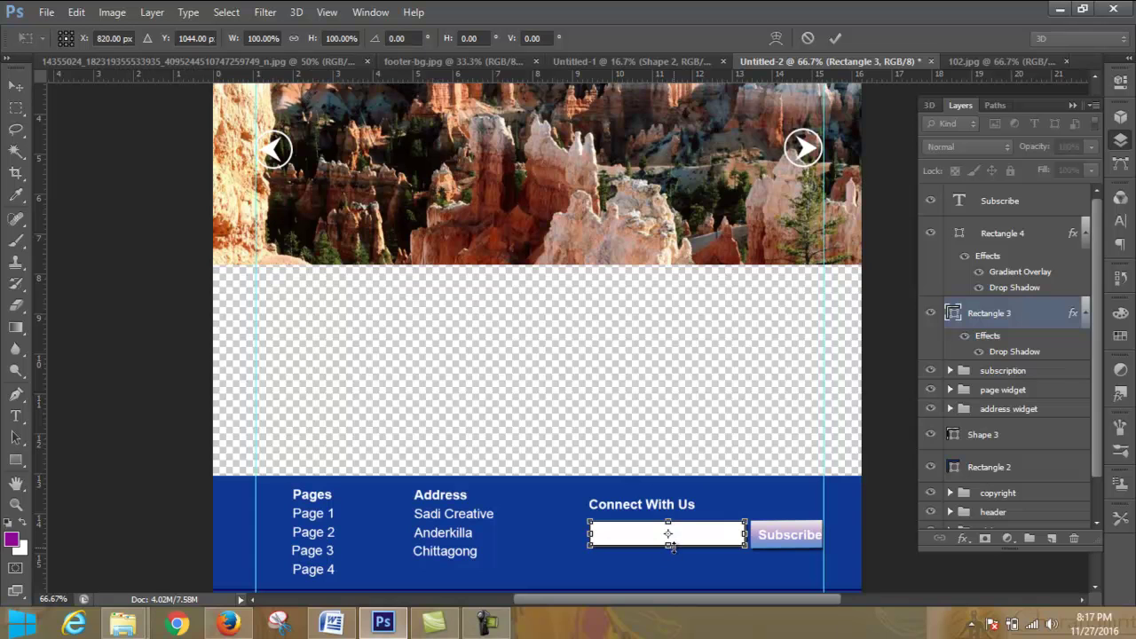
{"action": "left_click_drag", "start_coordinate": [671, 548], "coordinate": [672, 551]}
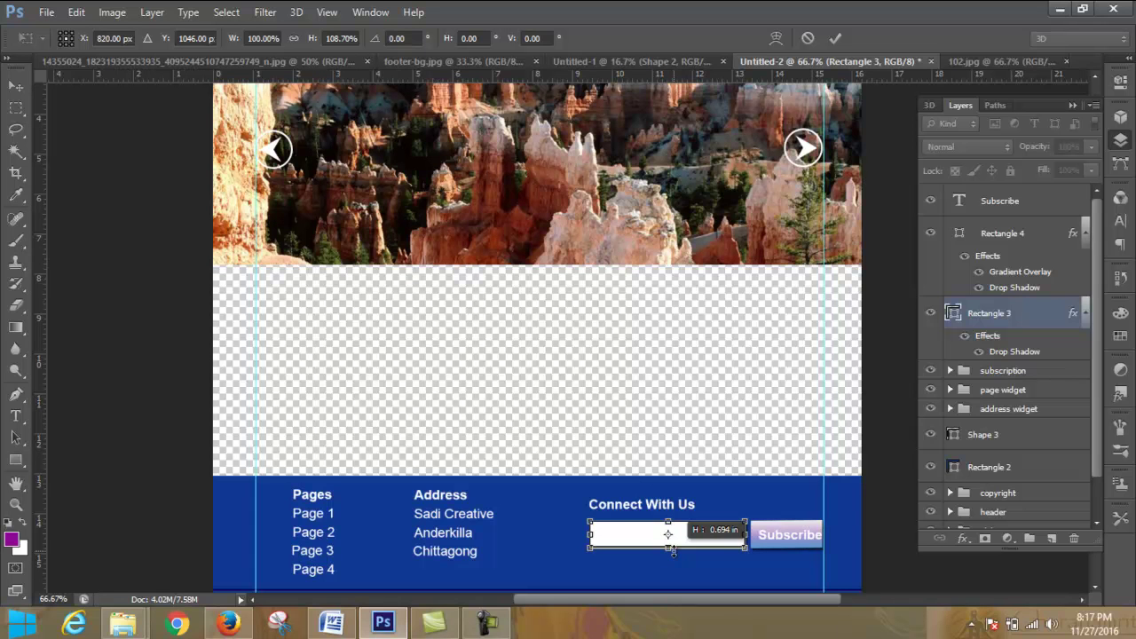
{"action": "left_click", "coordinate": [835, 37]}
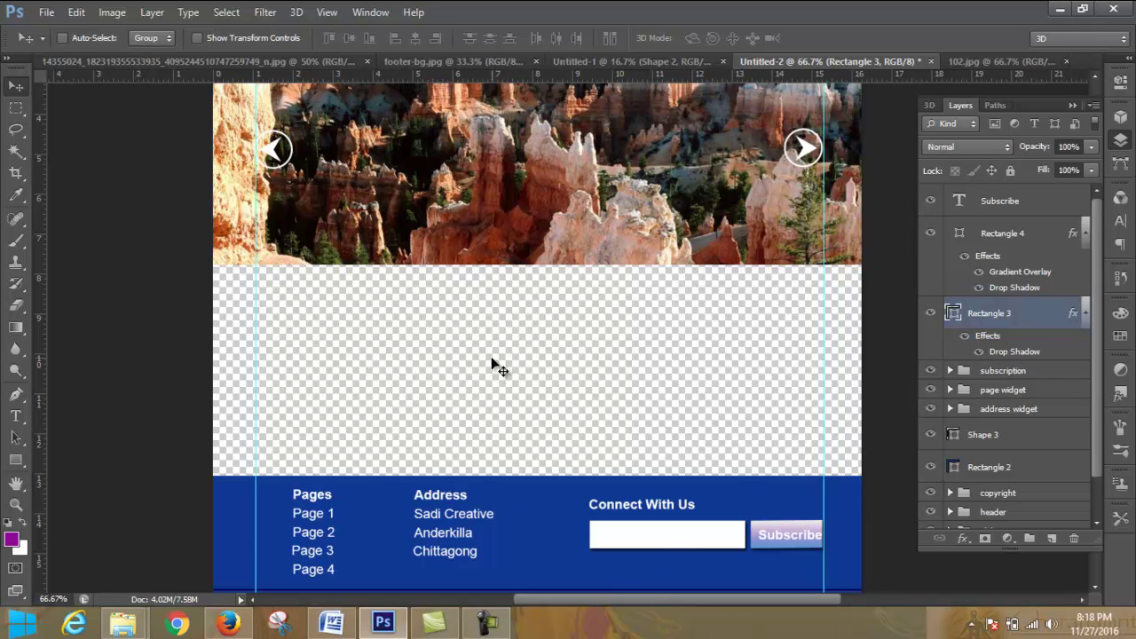
Step: Add the placeholder text "Enter your email address" in Arial Bold 24 pt and place it over the white input box
{"action": "left_click", "coordinate": [15, 415]}
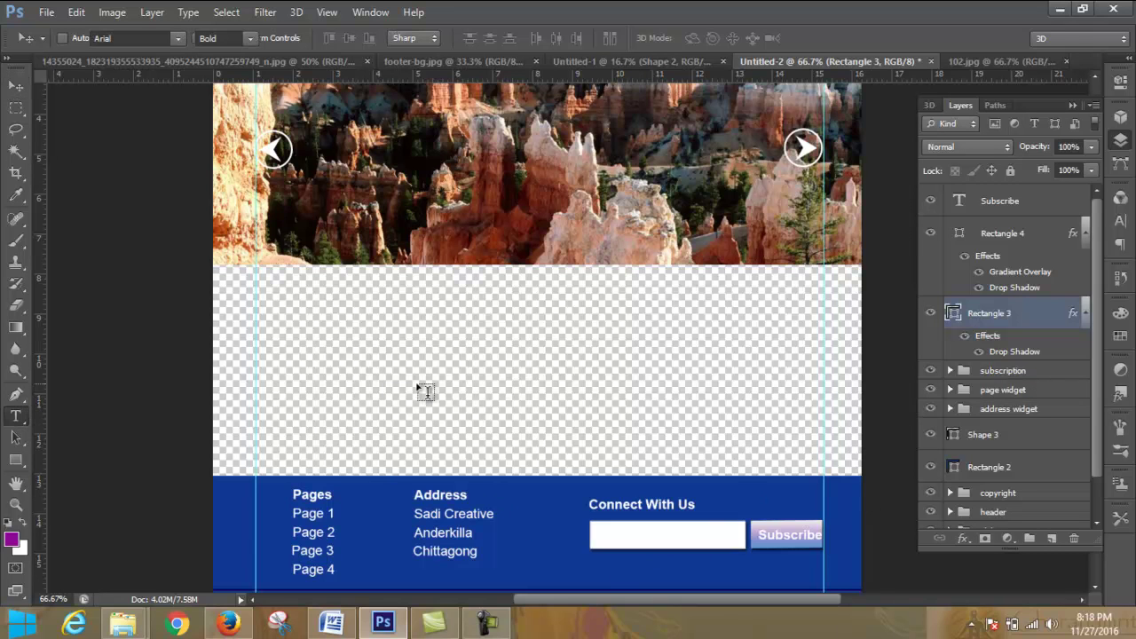
{"action": "left_click", "coordinate": [423, 379]}
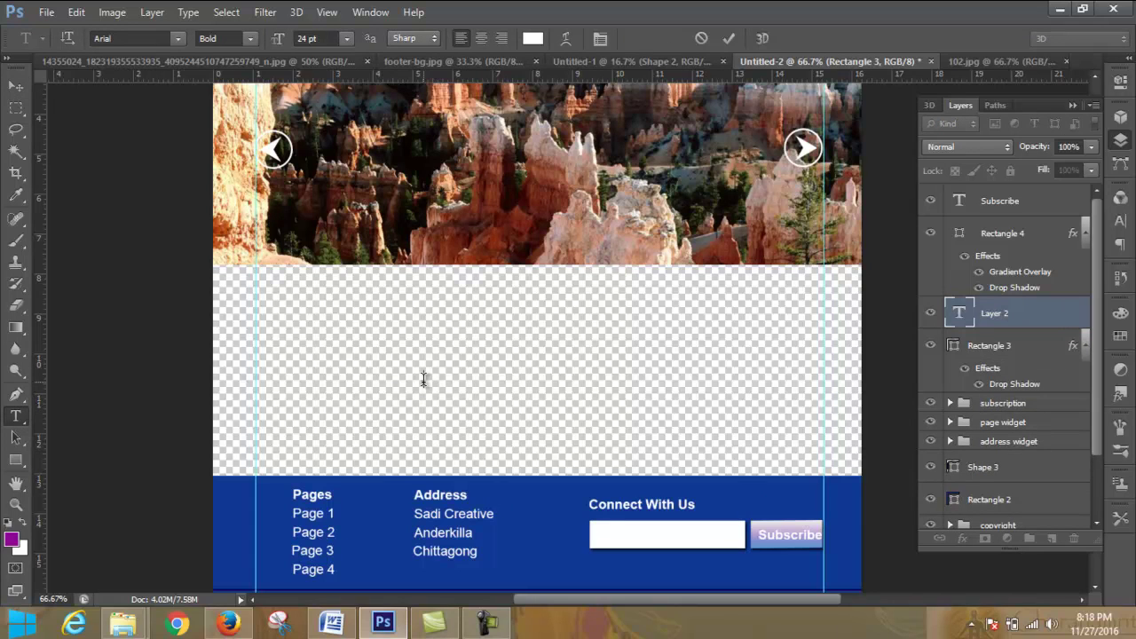
{"action": "type", "text": "Enter your email addre"}
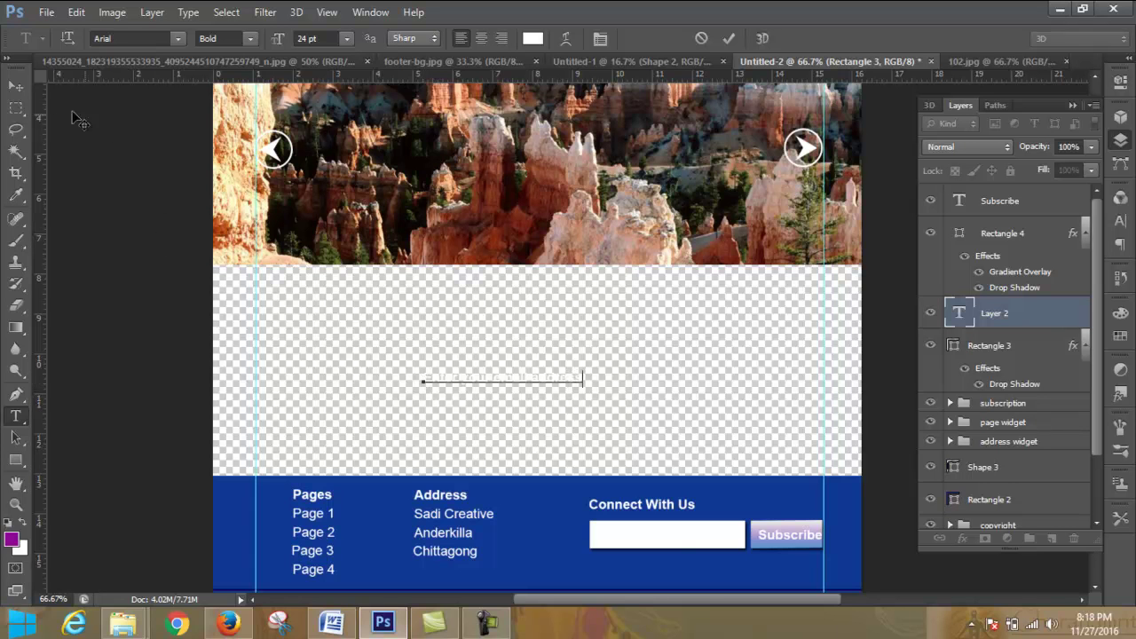
{"action": "left_click", "coordinate": [16, 86]}
{"action": "left_click_drag", "start_coordinate": [530, 375], "coordinate": [694, 540]}
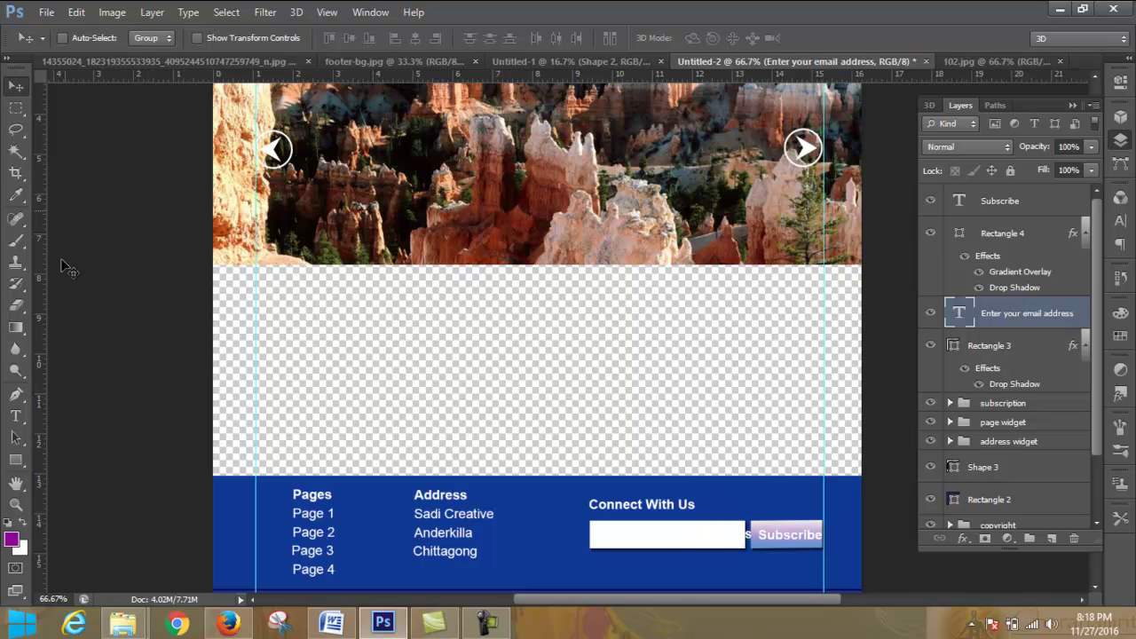
Step: Change the color of the "Enter your email address" placeholder text to light gray ada9ad
{"action": "left_click", "coordinate": [16, 415]}
{"action": "left_click", "coordinate": [653, 535]}
{"action": "key", "text": "ctrl+a"}
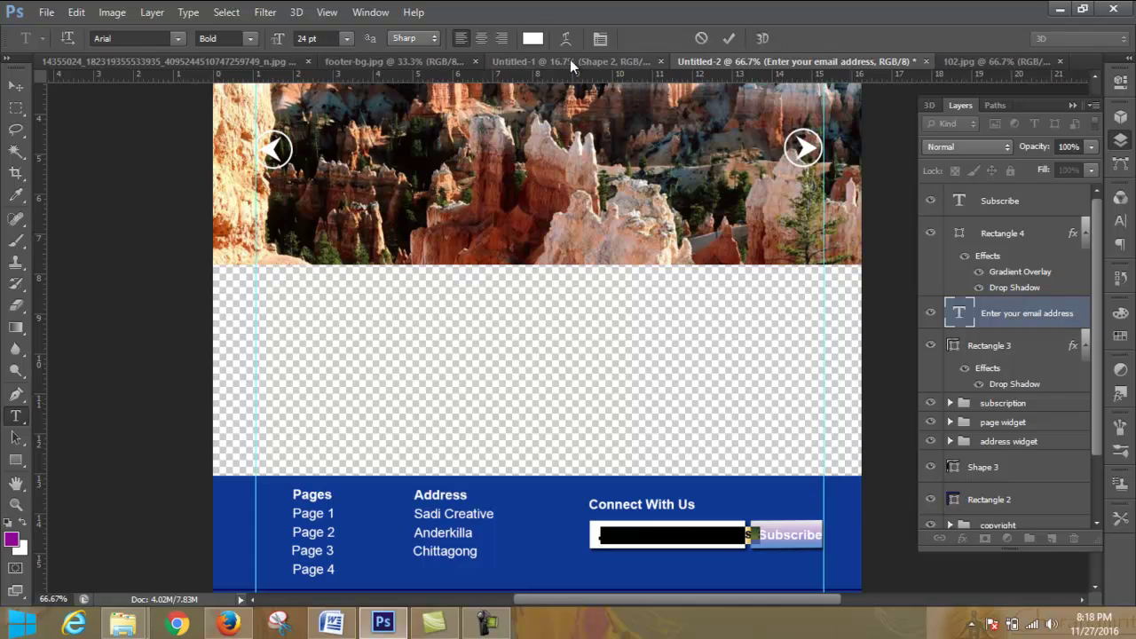
{"action": "left_click", "coordinate": [532, 38]}
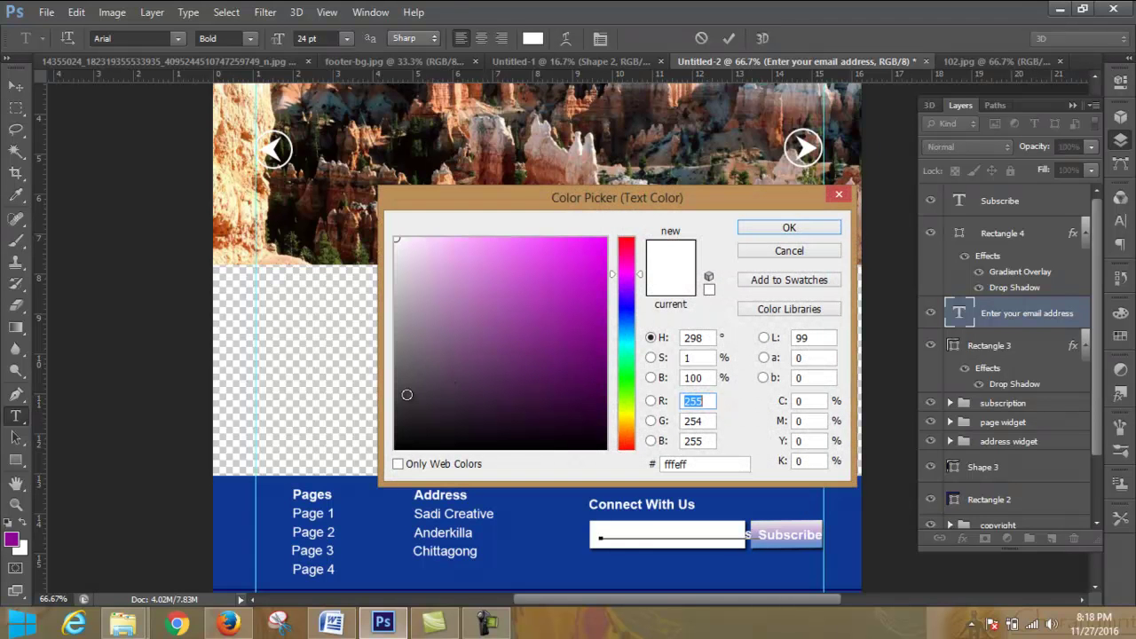
{"action": "left_click", "coordinate": [398, 400]}
{"action": "left_click_drag", "start_coordinate": [398, 398], "coordinate": [398, 372]}
{"action": "left_click", "coordinate": [398, 337]}
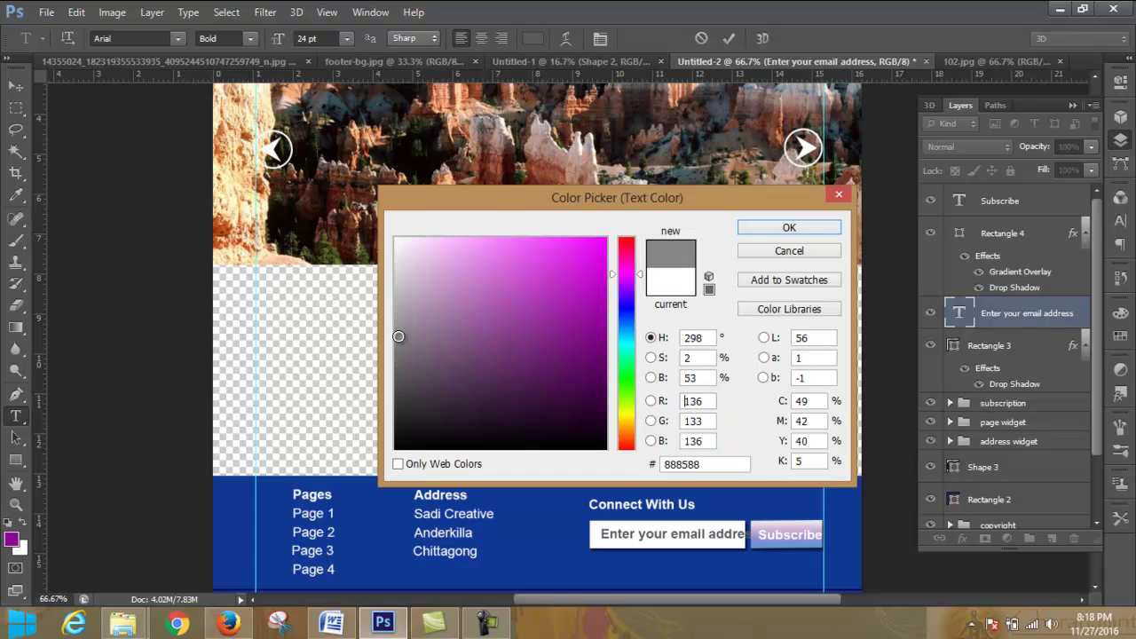
{"action": "left_click", "coordinate": [399, 316]}
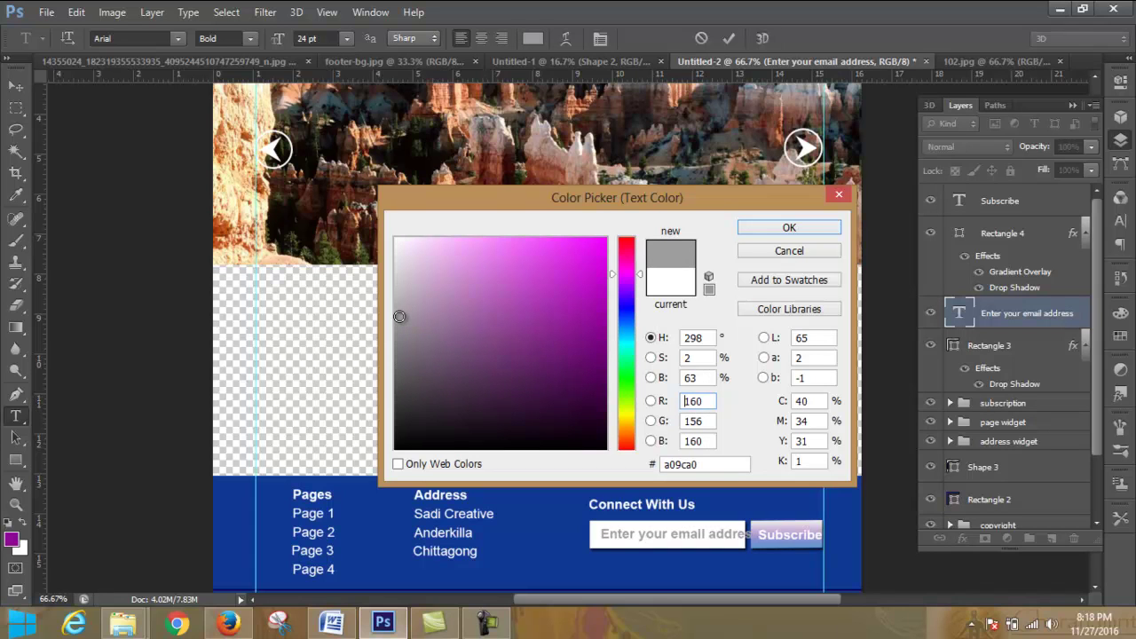
{"action": "left_click", "coordinate": [400, 305]}
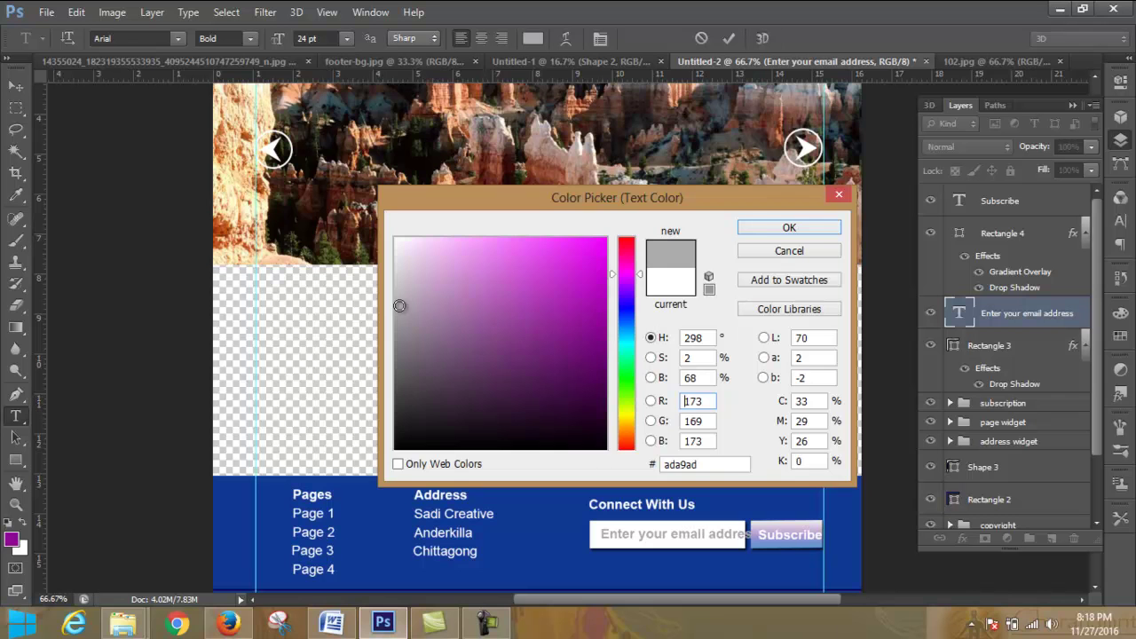
{"action": "left_click", "coordinate": [771, 225]}
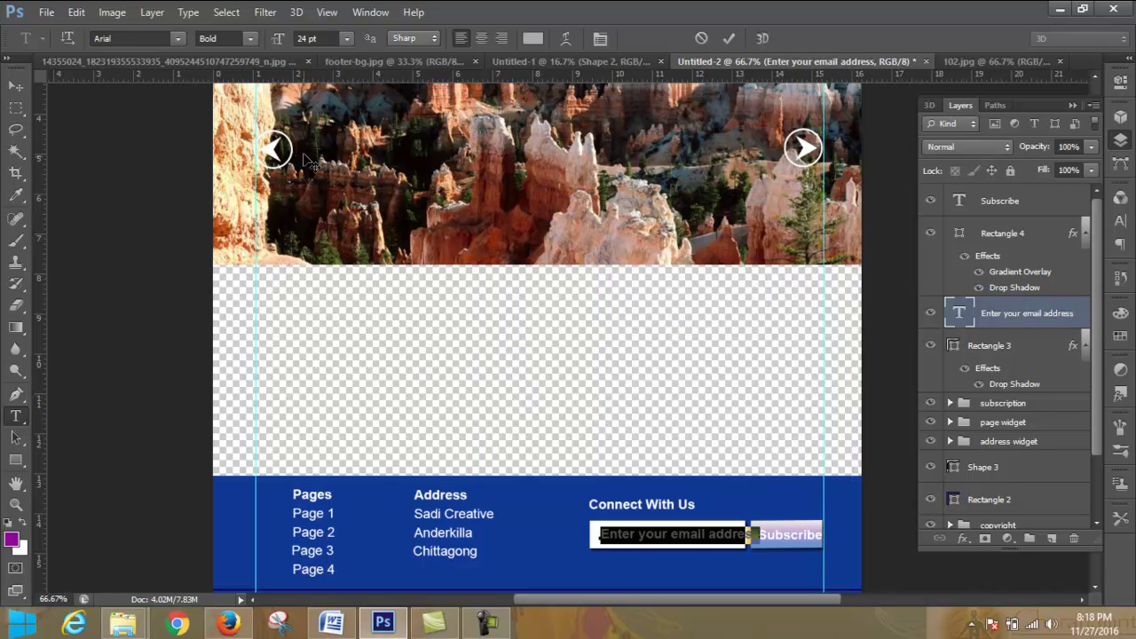
Step: Reduce the email placeholder text to 20 pt so it fits inside the white input box
{"action": "left_click_drag", "start_coordinate": [280, 42], "coordinate": [269, 42]}
{"action": "left_click", "coordinate": [729, 38]}
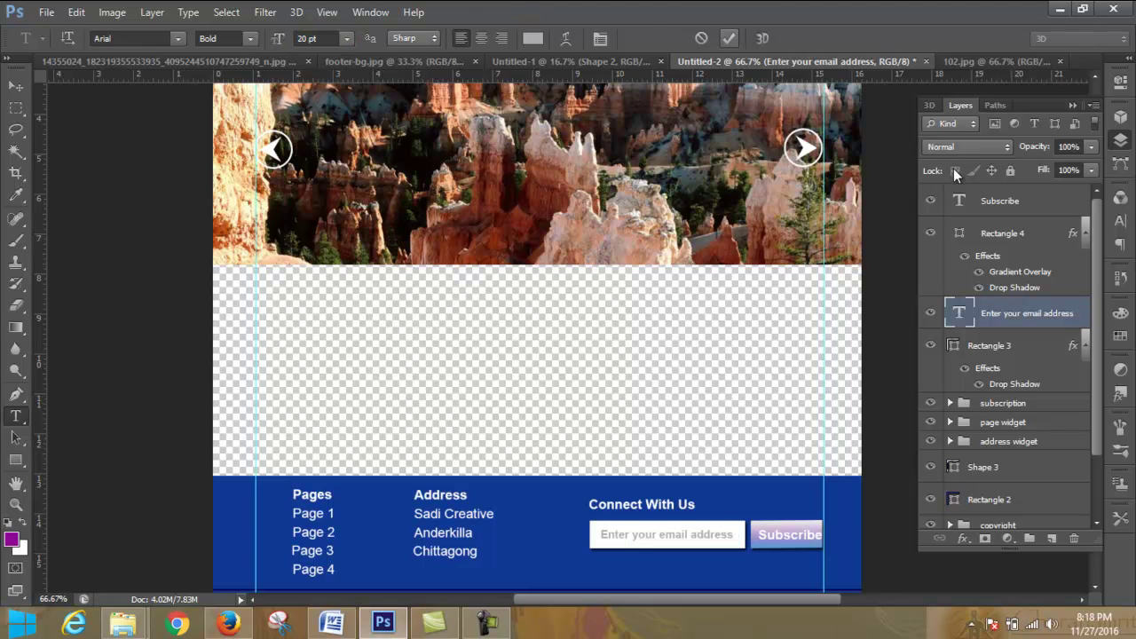
{"action": "scroll", "coordinate": [883, 301], "scroll_direction": "down", "scroll_amount": 3}
{"action": "scroll", "coordinate": [882, 302], "scroll_direction": "down", "scroll_amount": 3}
{"action": "scroll", "coordinate": [887, 301], "scroll_direction": "up", "scroll_amount": 3}
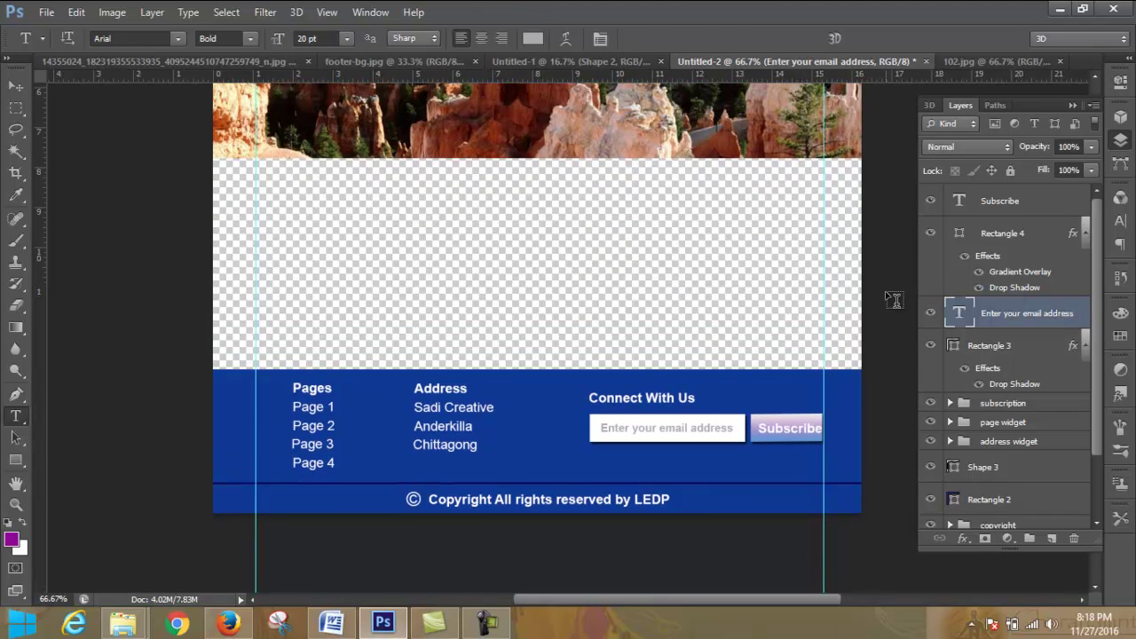
{"action": "scroll", "coordinate": [891, 300], "scroll_direction": "down", "scroll_amount": 2}
{"action": "scroll", "coordinate": [893, 300], "scroll_direction": "up", "scroll_amount": 2}
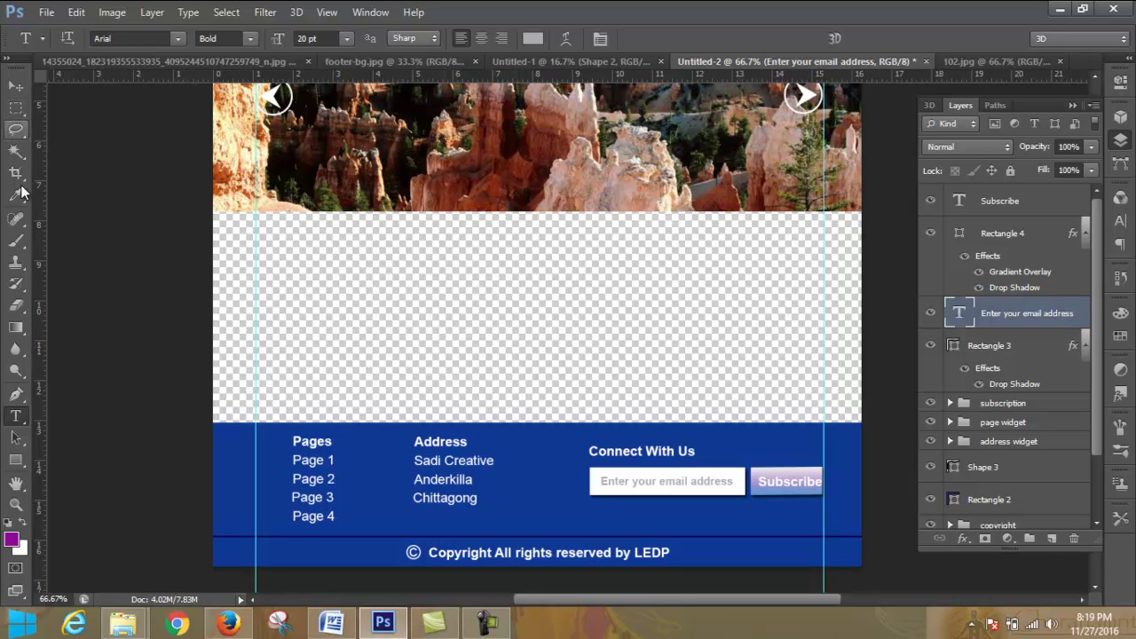
Step: Create a new layer group above the email placeholder layer and name it "subscribe"
{"action": "left_click", "coordinate": [16, 460]}
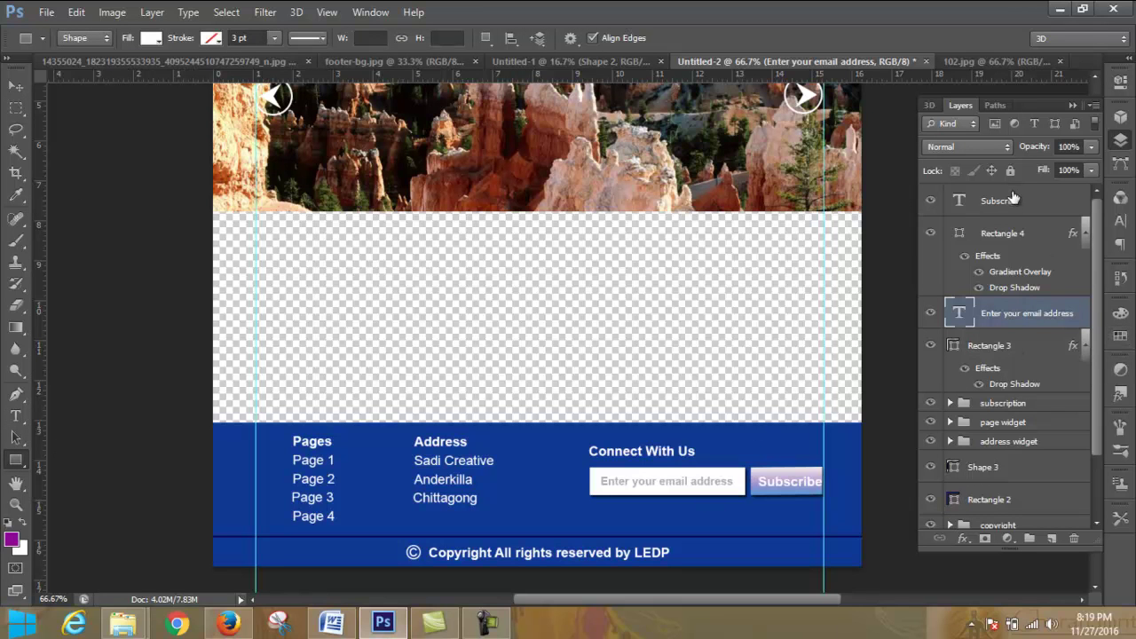
{"action": "left_click", "coordinate": [1029, 539]}
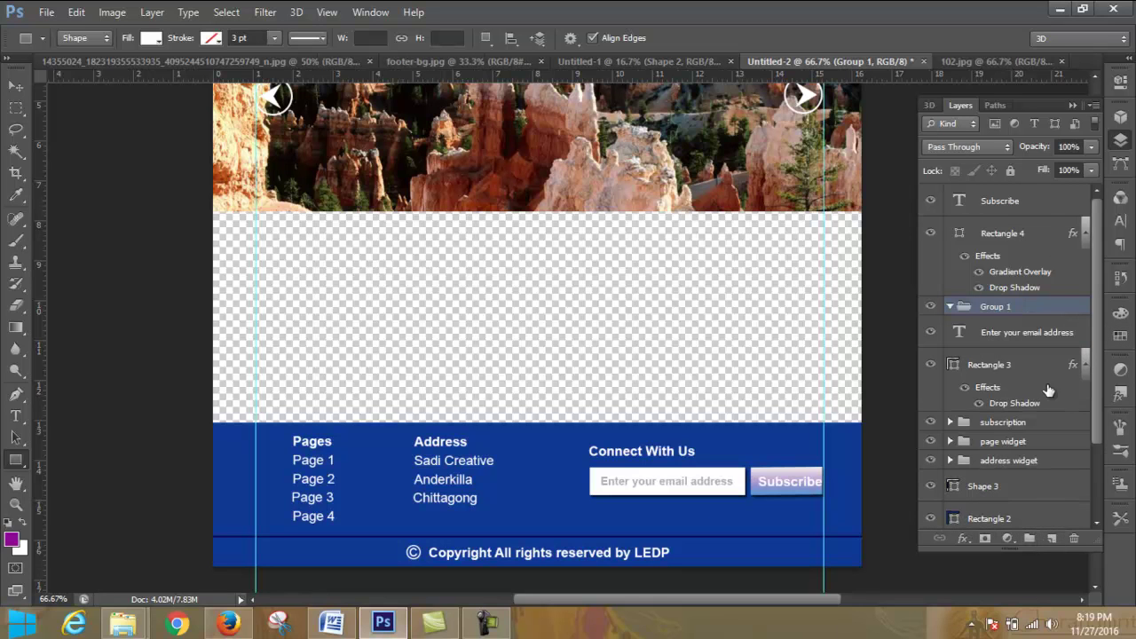
{"action": "double_click", "coordinate": [997, 307]}
{"action": "type", "text": "s"}
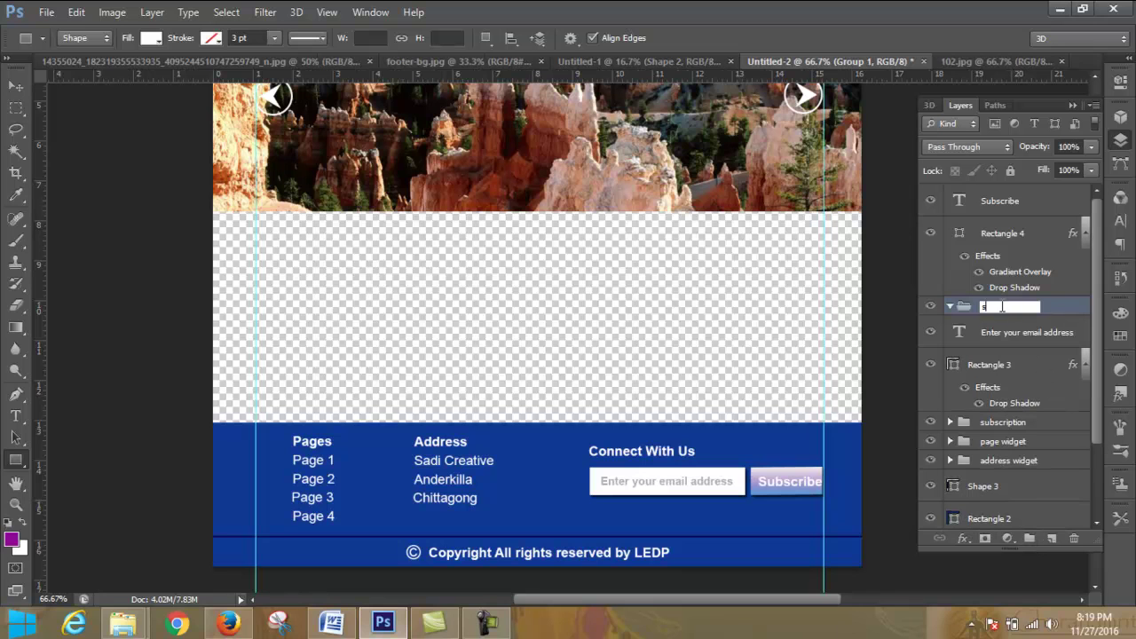
{"action": "type", "text": "ubscribe"}
{"action": "left_click", "coordinate": [1074, 307]}
Step: Move the email placeholder text, Rectangle 4, the Subscribe text and Rectangle 3 into the subscribe group
{"action": "left_click_drag", "start_coordinate": [1054, 334], "coordinate": [1056, 307]}
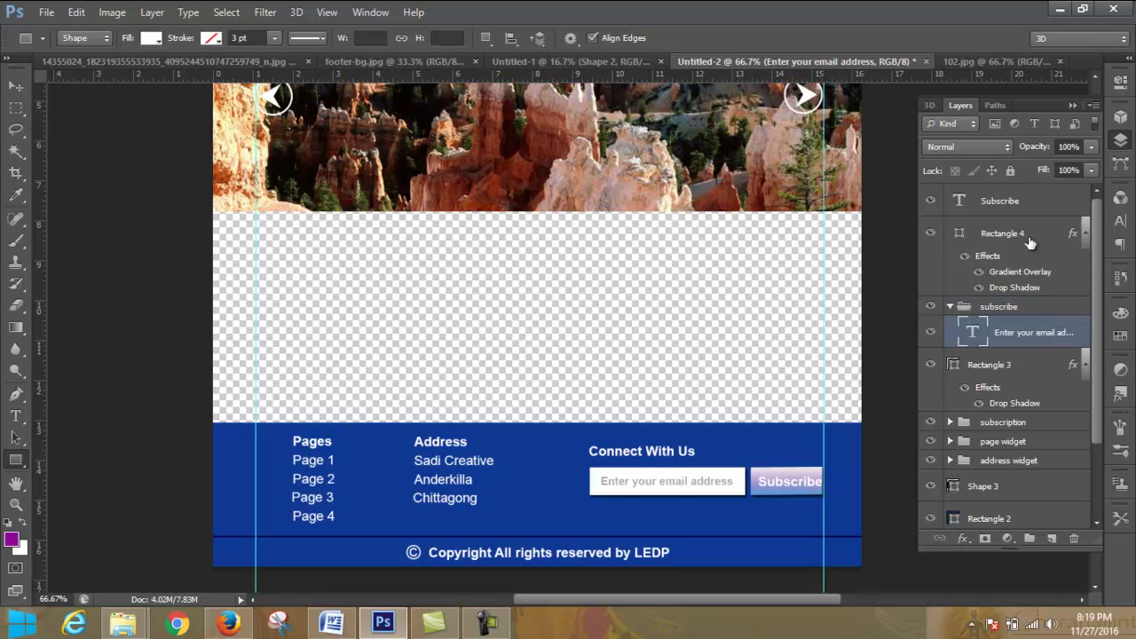
{"action": "left_click", "coordinate": [1083, 233]}
{"action": "left_click_drag", "start_coordinate": [1027, 233], "coordinate": [1036, 263]}
{"action": "left_click_drag", "start_coordinate": [1042, 220], "coordinate": [1045, 233]}
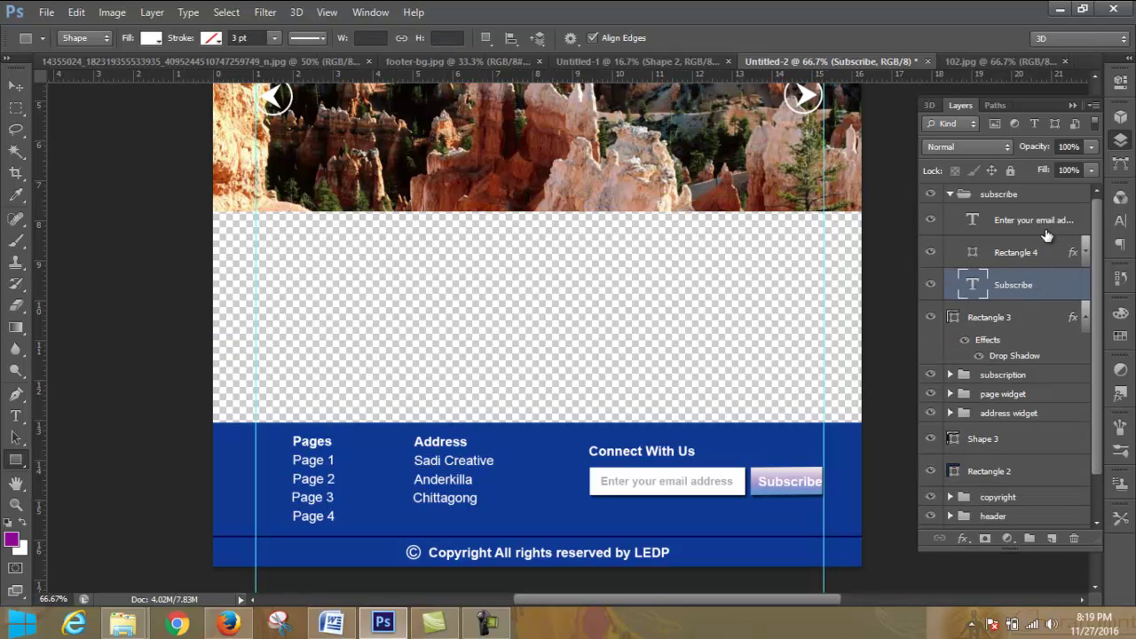
{"action": "left_click", "coordinate": [951, 196]}
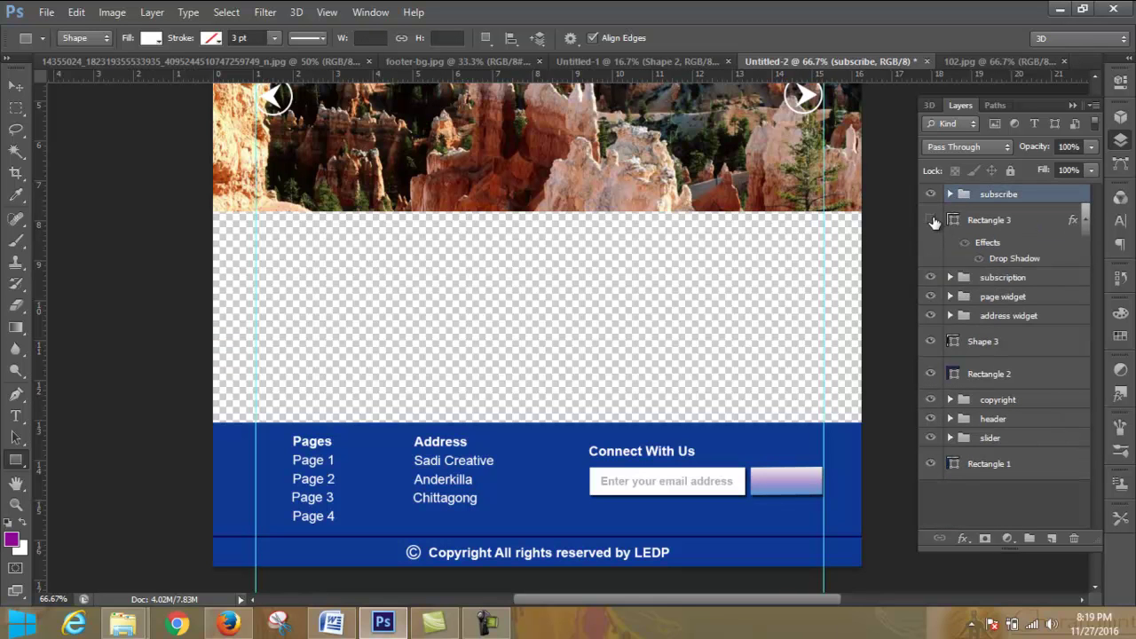
{"action": "left_click", "coordinate": [990, 223]}
{"action": "left_click_drag", "start_coordinate": [992, 222], "coordinate": [1005, 202]}
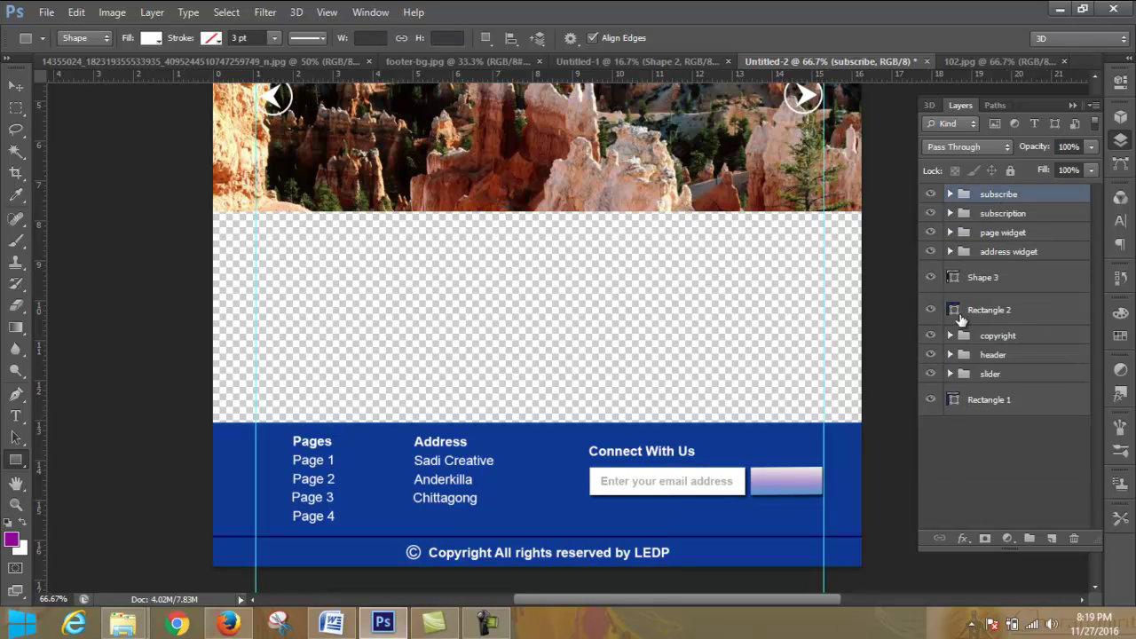
Step: Toggle the visibility of Shape 3 and Rectangle 2 off and on to identify what each layer holds
{"action": "left_click", "coordinate": [930, 279]}
{"action": "left_click", "coordinate": [930, 279]}
{"action": "left_click", "coordinate": [930, 308]}
{"action": "left_click", "coordinate": [930, 309]}
Step: Raise the Subscribe text layer above Rectangle 4 within the subscribe group, and collapse the group
{"action": "left_click", "coordinate": [950, 194]}
{"action": "left_click", "coordinate": [950, 194]}
{"action": "left_click", "coordinate": [951, 194]}
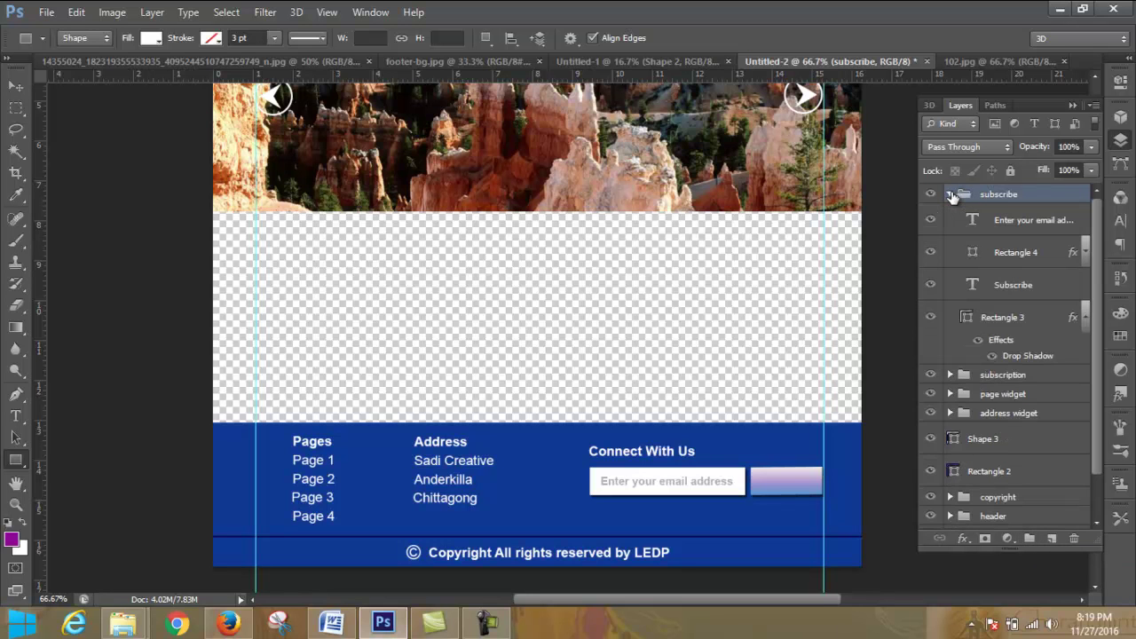
{"action": "left_click", "coordinate": [1027, 288]}
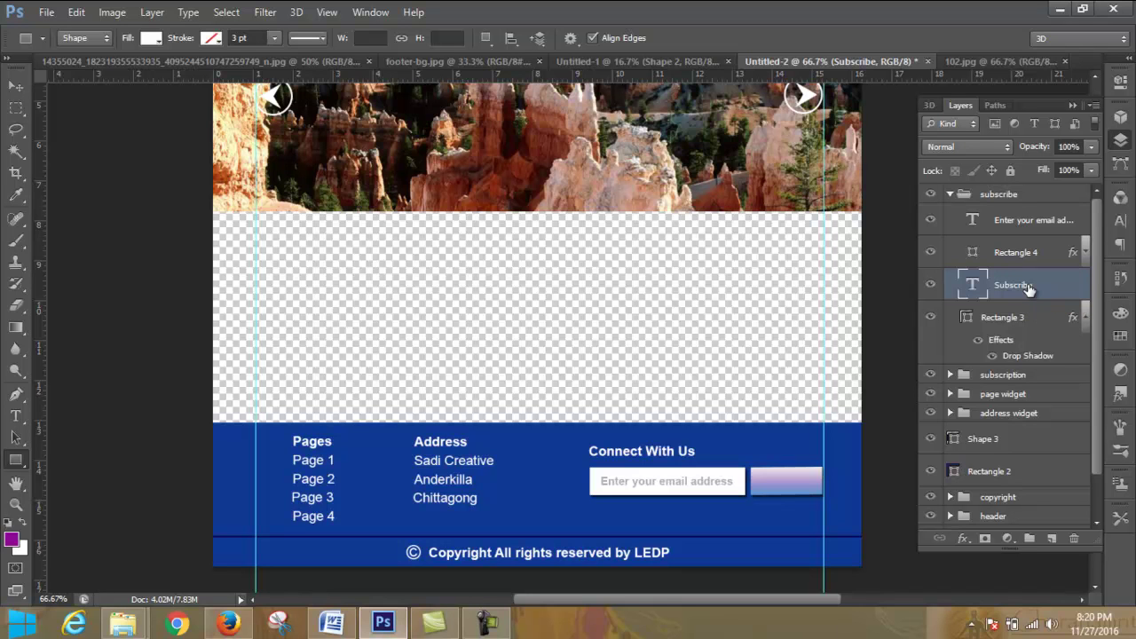
{"action": "key", "text": "ctrl+bracketright"}
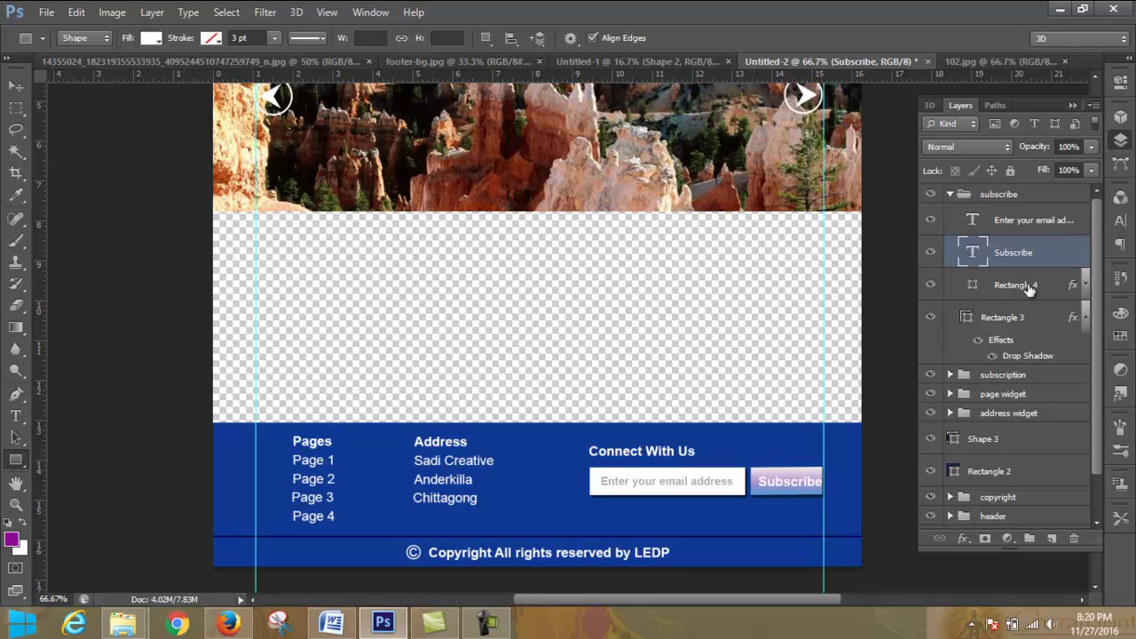
{"action": "left_click", "coordinate": [951, 195]}
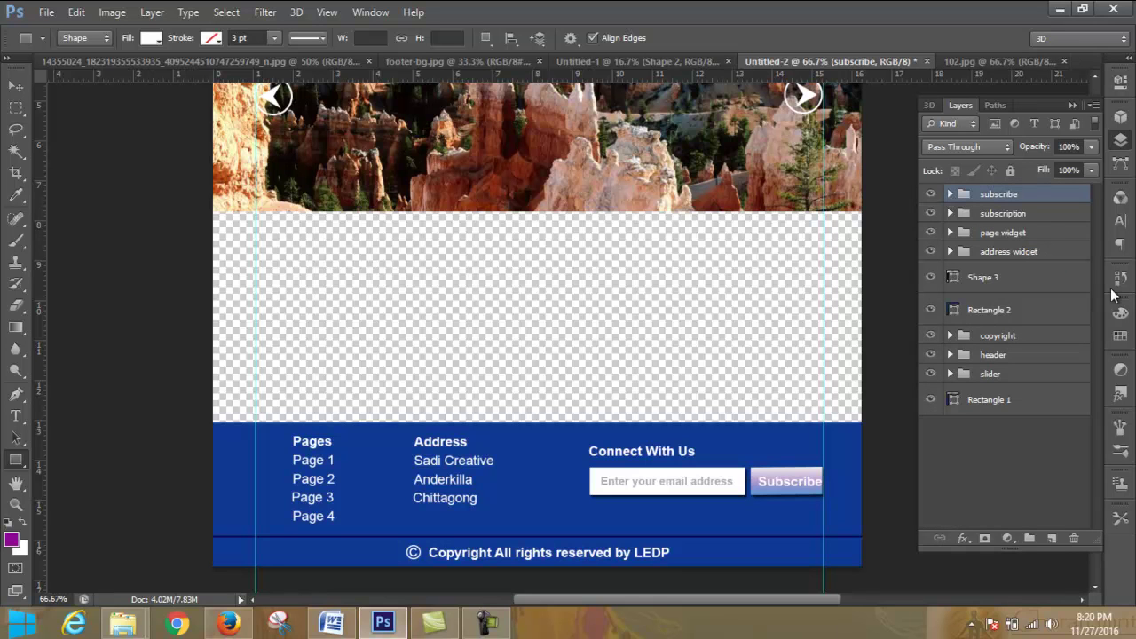
Step: Create a new layer group at the top of the layer stack and name it "footer"
{"action": "left_click", "coordinate": [1028, 539]}
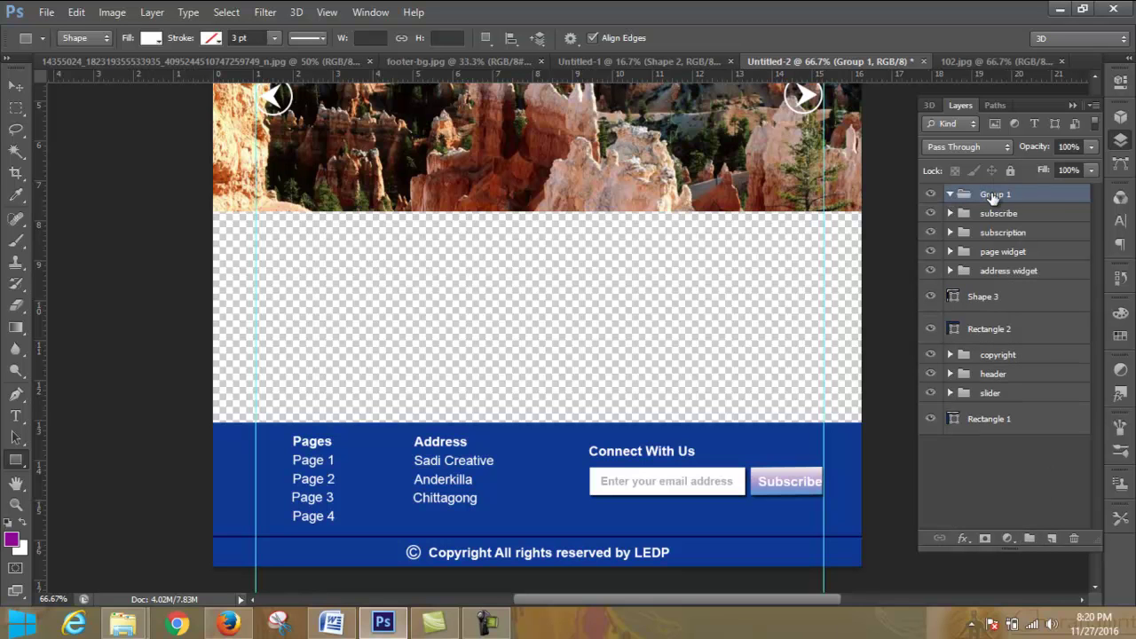
{"action": "double_click", "coordinate": [992, 194]}
{"action": "type", "text": "footer"}
{"action": "key", "text": "Return"}
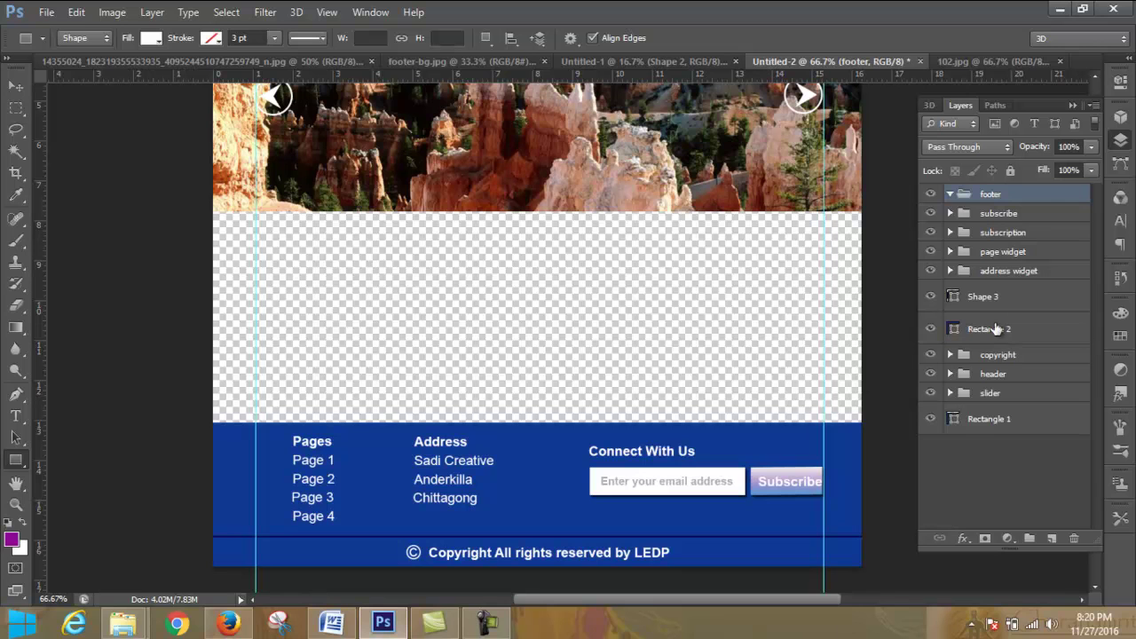
Step: Move the subscribe, subscription, page widget and address widget groups into the footer group
{"action": "left_click_drag", "start_coordinate": [1007, 220], "coordinate": [1021, 199]}
{"action": "left_click_drag", "start_coordinate": [1018, 238], "coordinate": [1021, 200]}
{"action": "left_click_drag", "start_coordinate": [1017, 257], "coordinate": [1025, 218]}
{"action": "left_click_drag", "start_coordinate": [1019, 258], "coordinate": [1051, 200]}
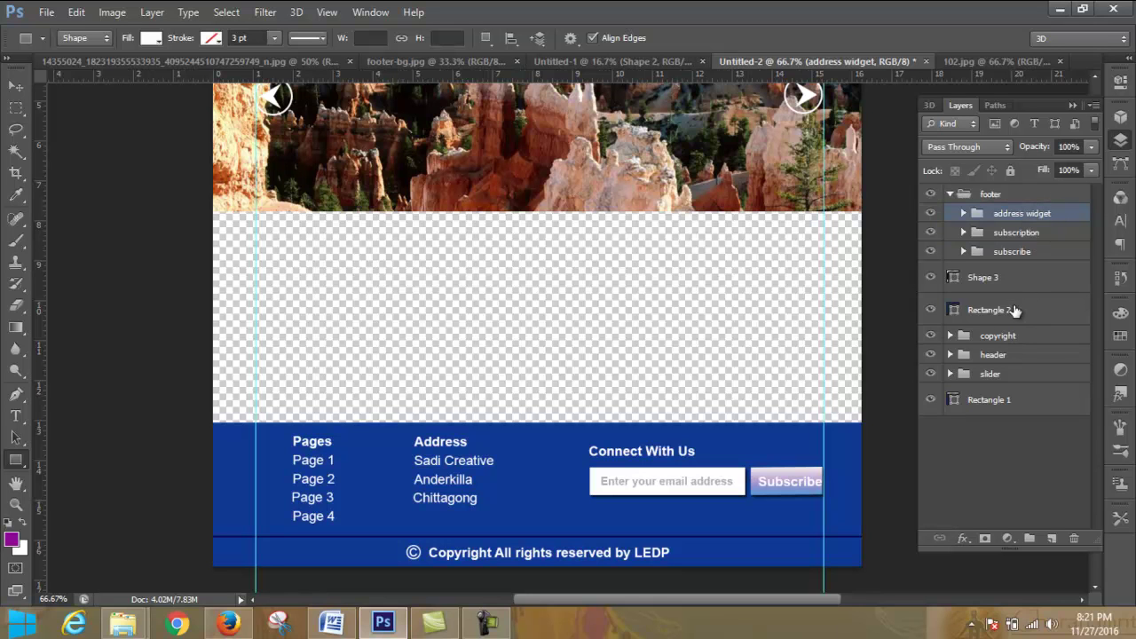
Step: Move Shape 3, Rectangle 2 and the copyright group into the footer group, keeping the footer group collapsed
{"action": "left_click_drag", "start_coordinate": [1018, 280], "coordinate": [1039, 193]}
{"action": "left_click_drag", "start_coordinate": [1026, 308], "coordinate": [1040, 195]}
{"action": "left_click", "coordinate": [946, 197]}
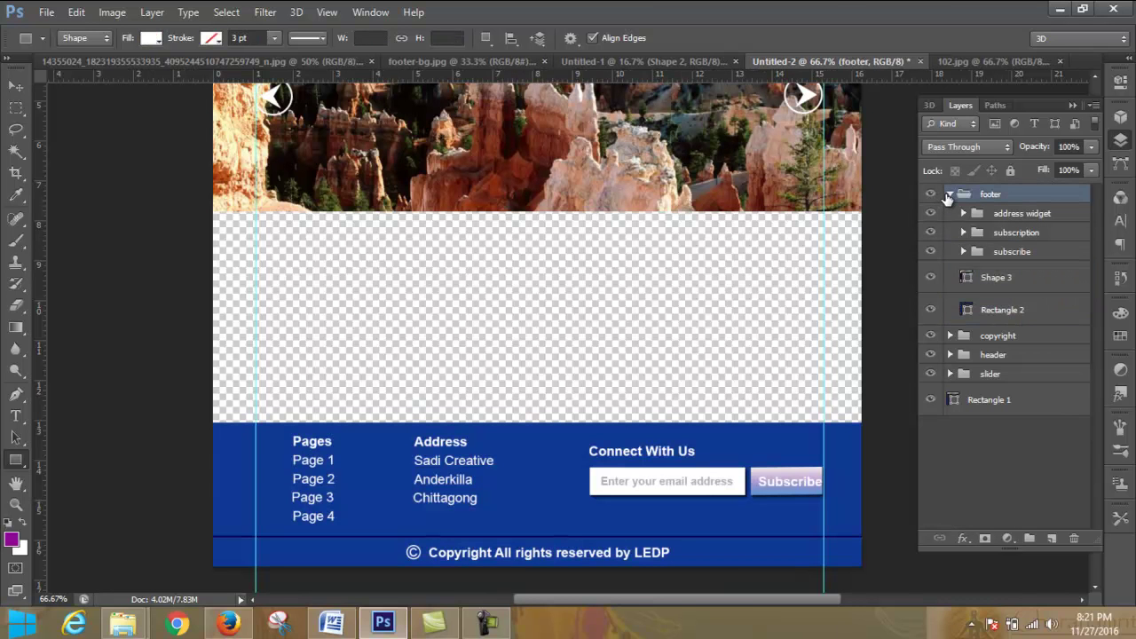
{"action": "left_click", "coordinate": [949, 195]}
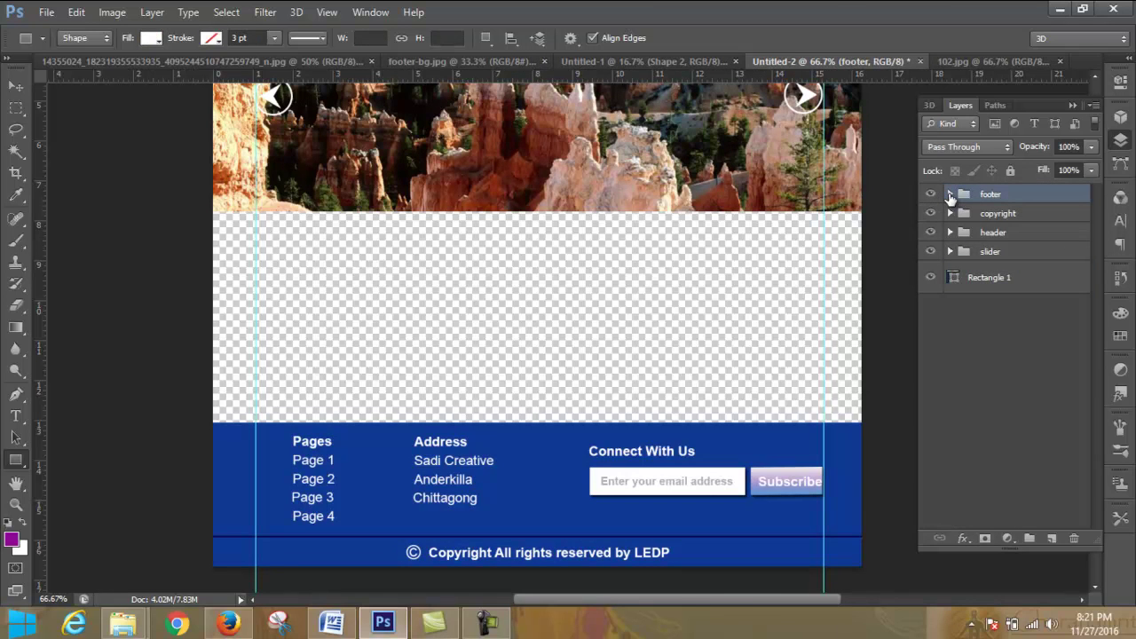
{"action": "left_click", "coordinate": [1018, 214]}
{"action": "left_click_drag", "start_coordinate": [1019, 215], "coordinate": [1021, 194]}
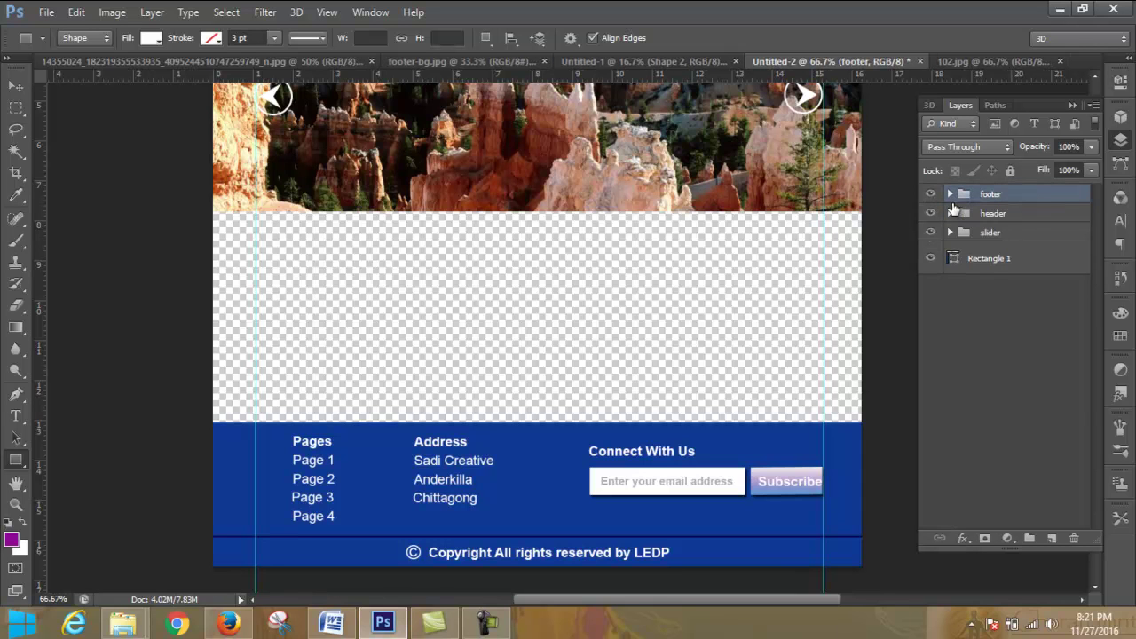
Step: Toggle the visibility of the footer and header groups off and on to check what each contains
{"action": "left_click", "coordinate": [931, 194]}
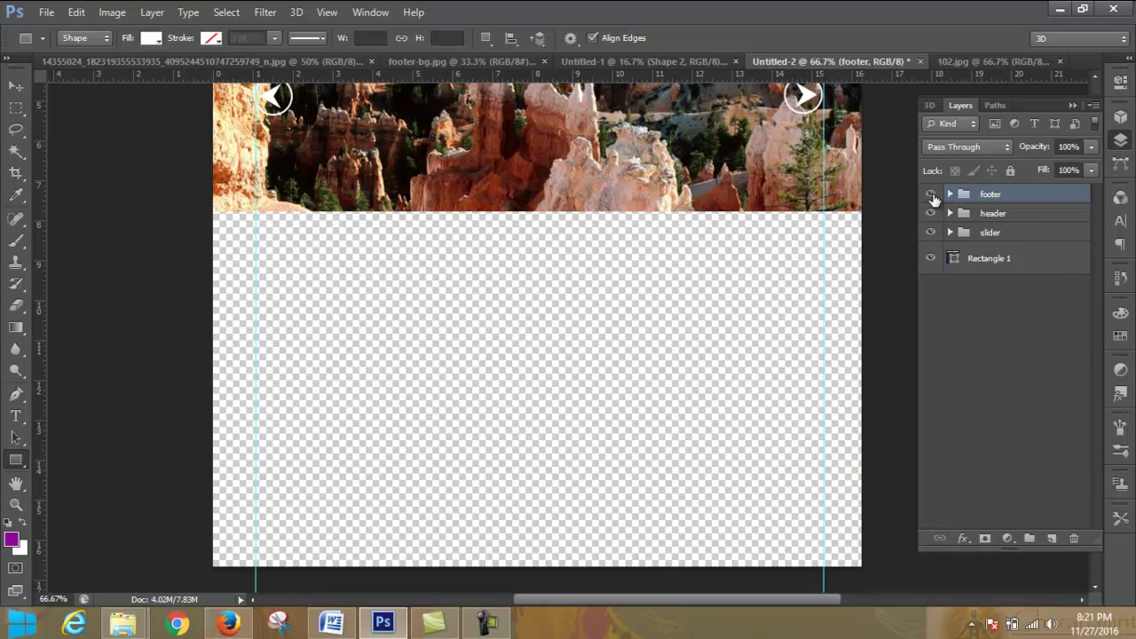
{"action": "left_click", "coordinate": [930, 194]}
{"action": "scroll", "coordinate": [766, 256], "scroll_direction": "up", "scroll_amount": 5}
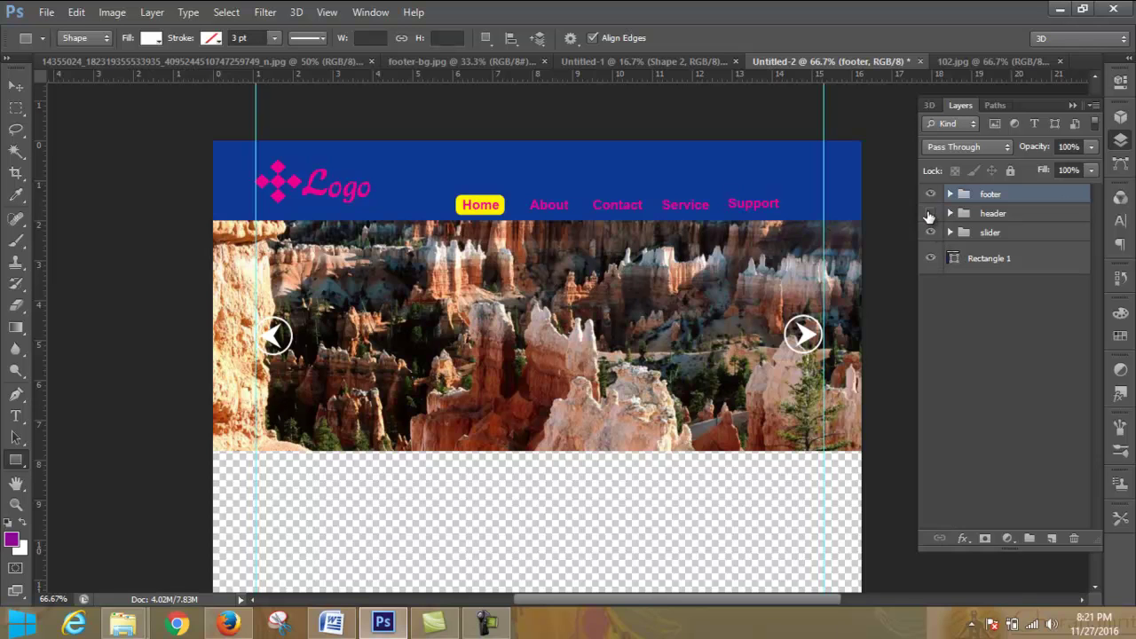
{"action": "left_click", "coordinate": [929, 214]}
{"action": "left_click", "coordinate": [929, 214]}
Step: Switch to Firefox and examine the Zigi Tours page from its header down to its footer as a layout reference
{"action": "left_click", "coordinate": [228, 623]}
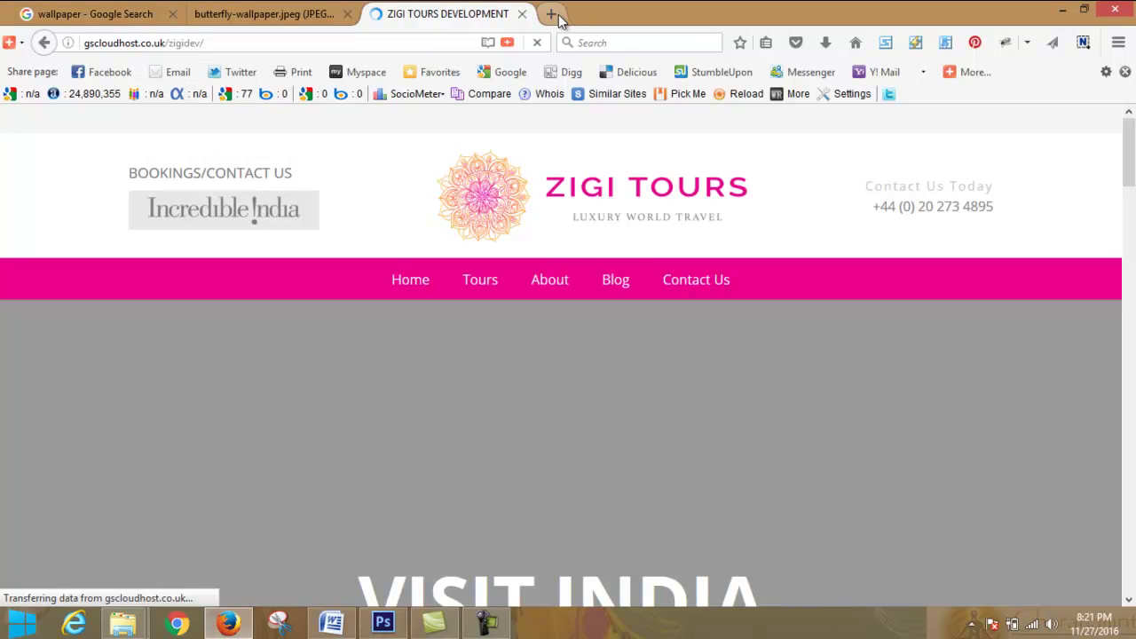
{"action": "scroll", "coordinate": [790, 336], "scroll_direction": "down", "scroll_amount": 10}
{"action": "scroll", "coordinate": [811, 299], "scroll_direction": "up", "scroll_amount": 8}
{"action": "scroll", "coordinate": [811, 299], "scroll_direction": "down", "scroll_amount": 20}
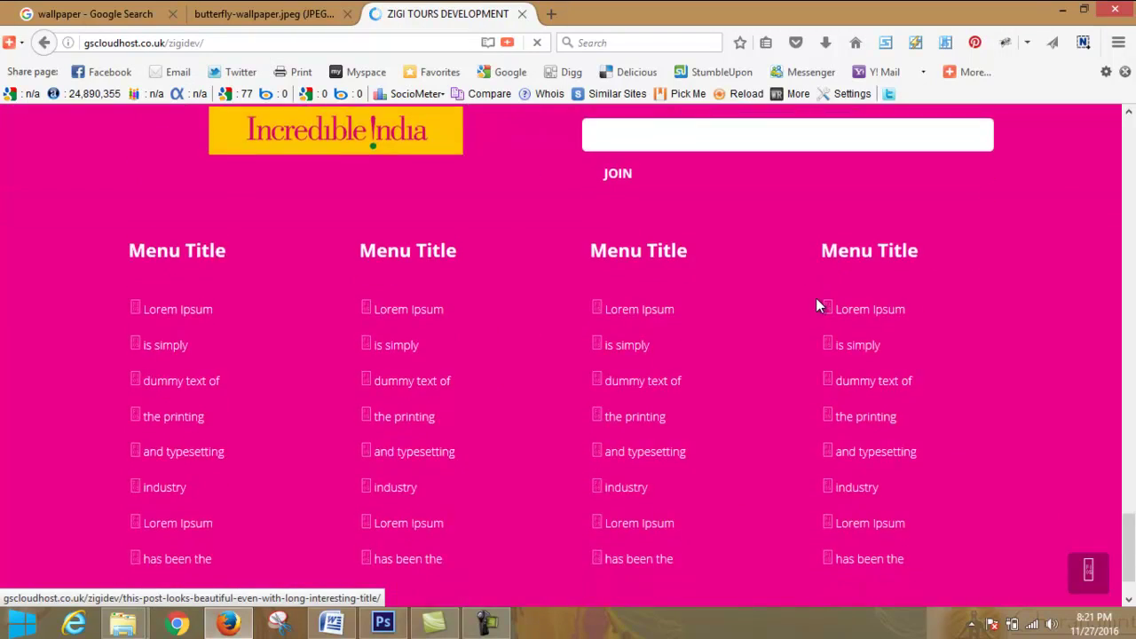
{"action": "scroll", "coordinate": [815, 297], "scroll_direction": "down", "scroll_amount": 3}
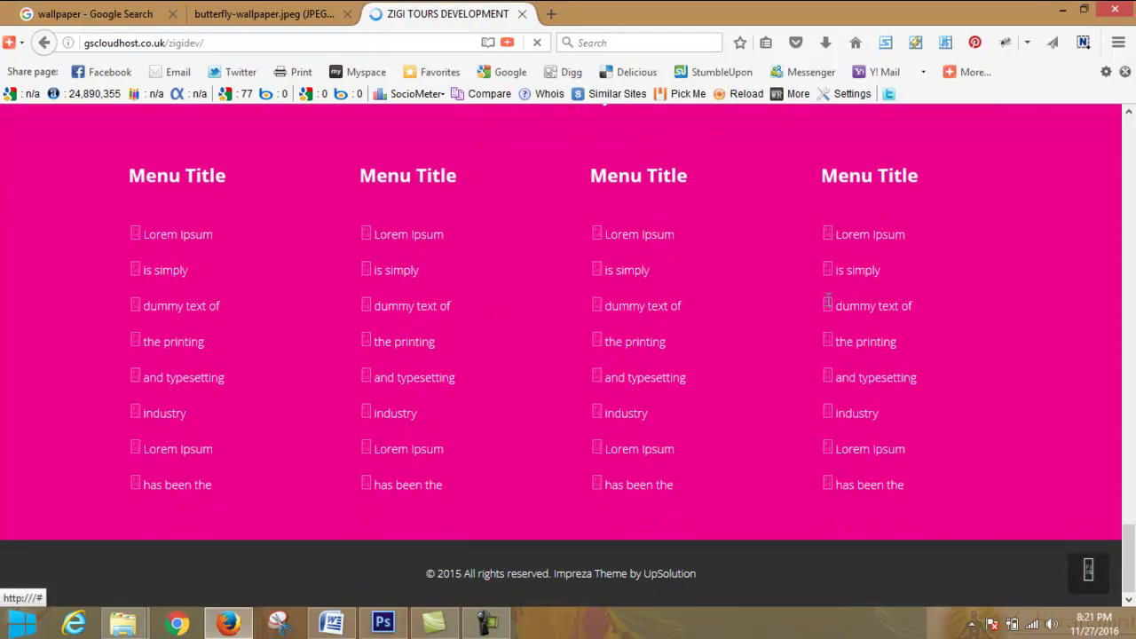
Step: Re-examine the upper part of the Zigi Tours page: the header, navigation bar, Visit India banner and tour search form
{"action": "scroll", "coordinate": [827, 302], "scroll_direction": "up", "scroll_amount": 3}
{"action": "scroll", "coordinate": [827, 300], "scroll_direction": "up", "scroll_amount": 20}
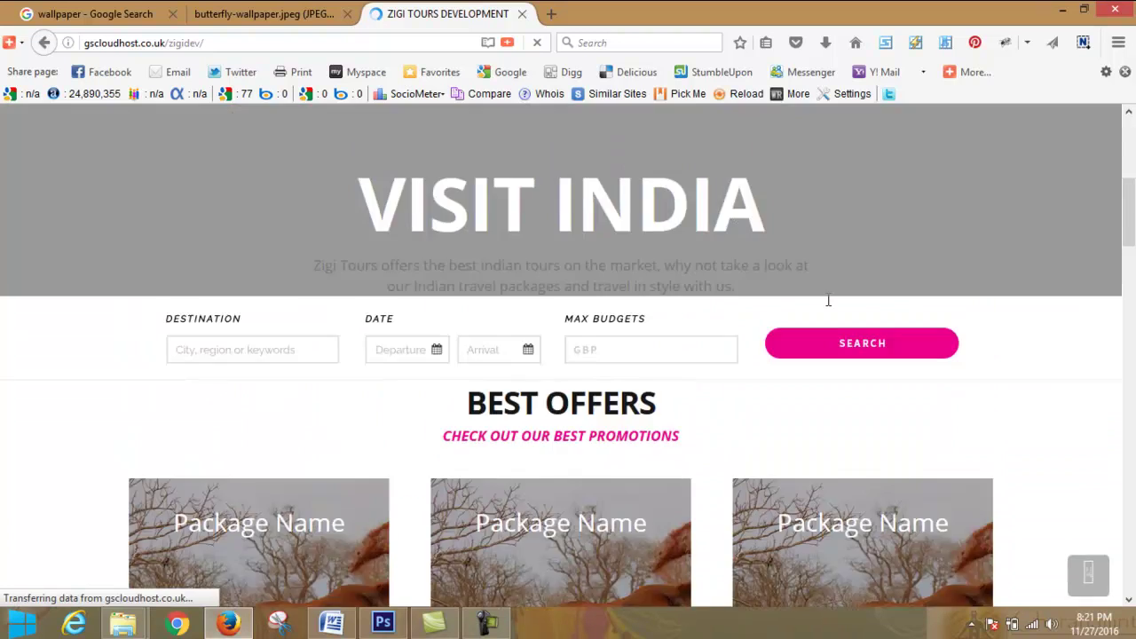
{"action": "scroll", "coordinate": [827, 306], "scroll_direction": "down", "scroll_amount": 5}
{"action": "scroll", "coordinate": [827, 306], "scroll_direction": "up", "scroll_amount": 8}
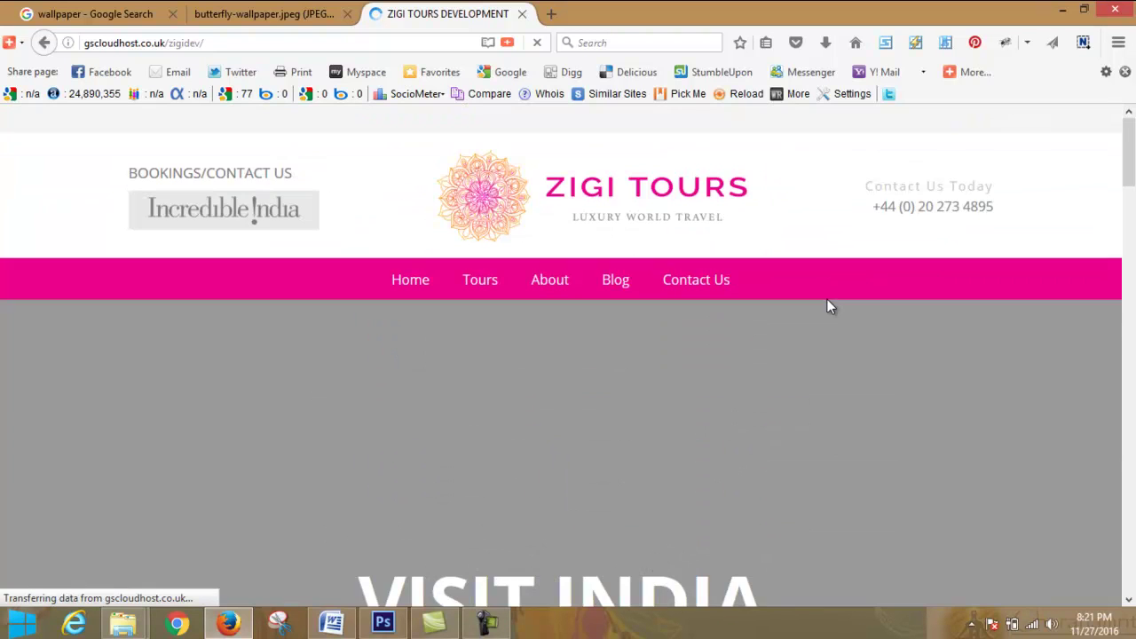
{"action": "scroll", "coordinate": [827, 307], "scroll_direction": "down", "scroll_amount": 12}
{"action": "scroll", "coordinate": [661, 146], "scroll_direction": "up", "scroll_amount": 5}
{"action": "scroll", "coordinate": [826, 186], "scroll_direction": "down", "scroll_amount": 4}
{"action": "scroll", "coordinate": [826, 187], "scroll_direction": "up", "scroll_amount": 4}
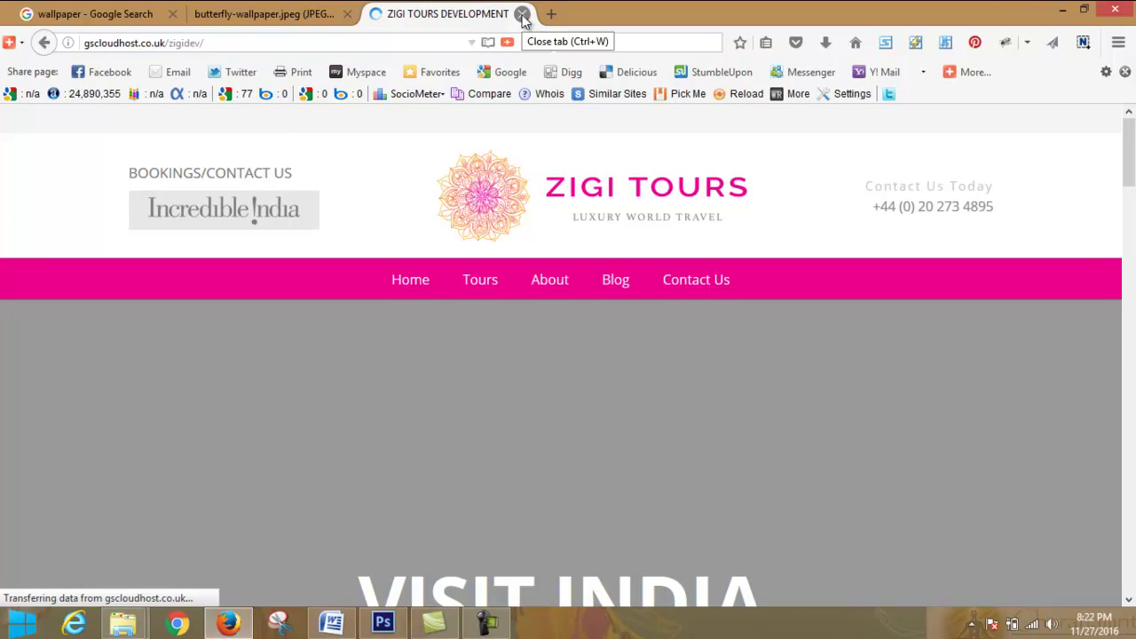
Step: Examine the Zigi Tours body sections from best offers and testimonials through the service features and blog posts to the newsletter area
{"action": "scroll", "coordinate": [567, 160], "scroll_direction": "down", "scroll_amount": 10}
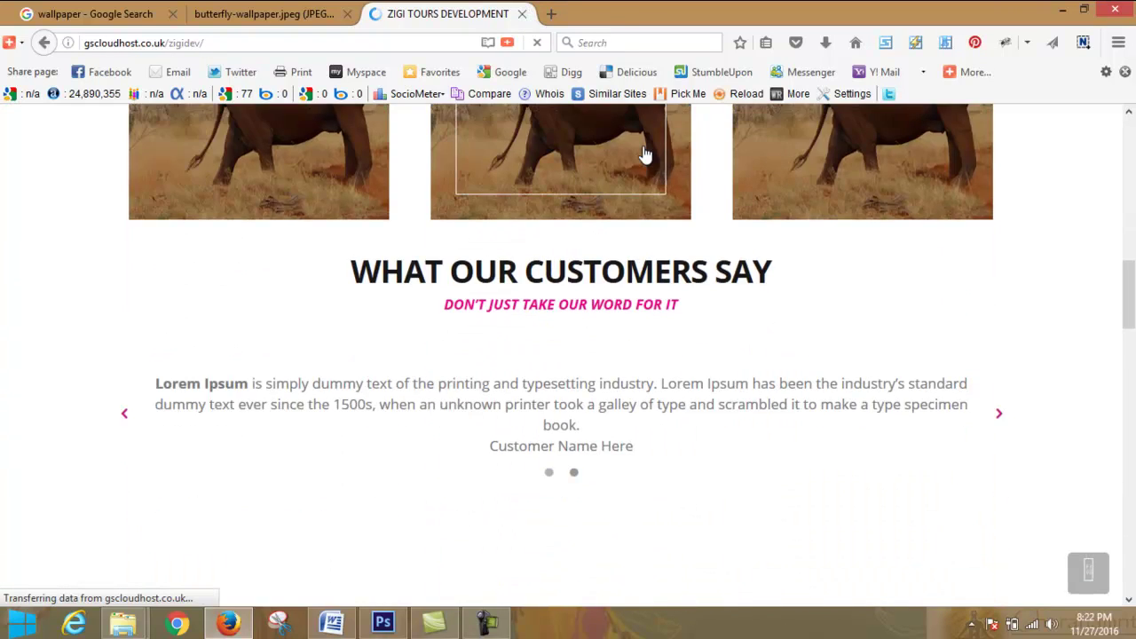
{"action": "scroll", "coordinate": [642, 152], "scroll_direction": "up", "scroll_amount": 4}
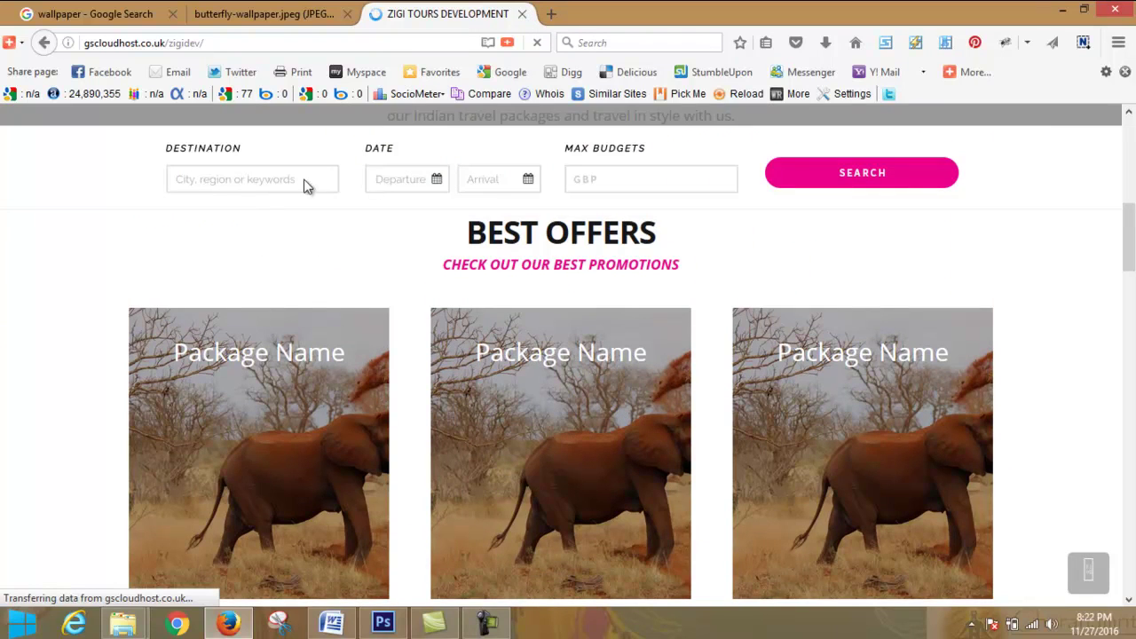
{"action": "scroll", "coordinate": [689, 198], "scroll_direction": "down", "scroll_amount": 8}
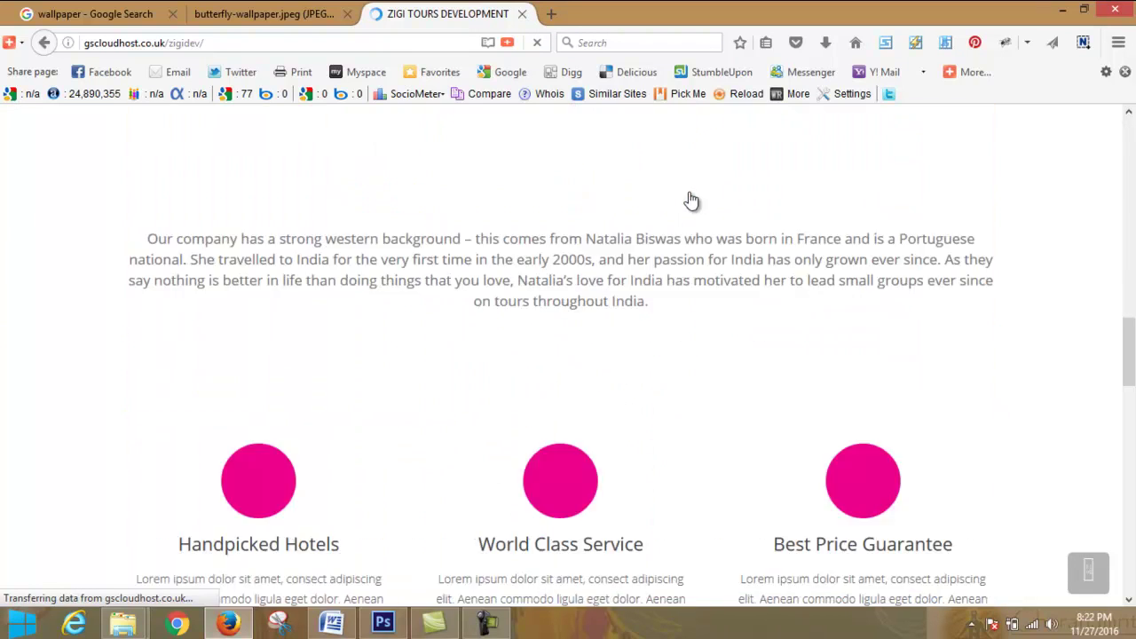
{"action": "scroll", "coordinate": [691, 200], "scroll_direction": "down", "scroll_amount": 5}
{"action": "scroll", "coordinate": [691, 194], "scroll_direction": "up", "scroll_amount": 1}
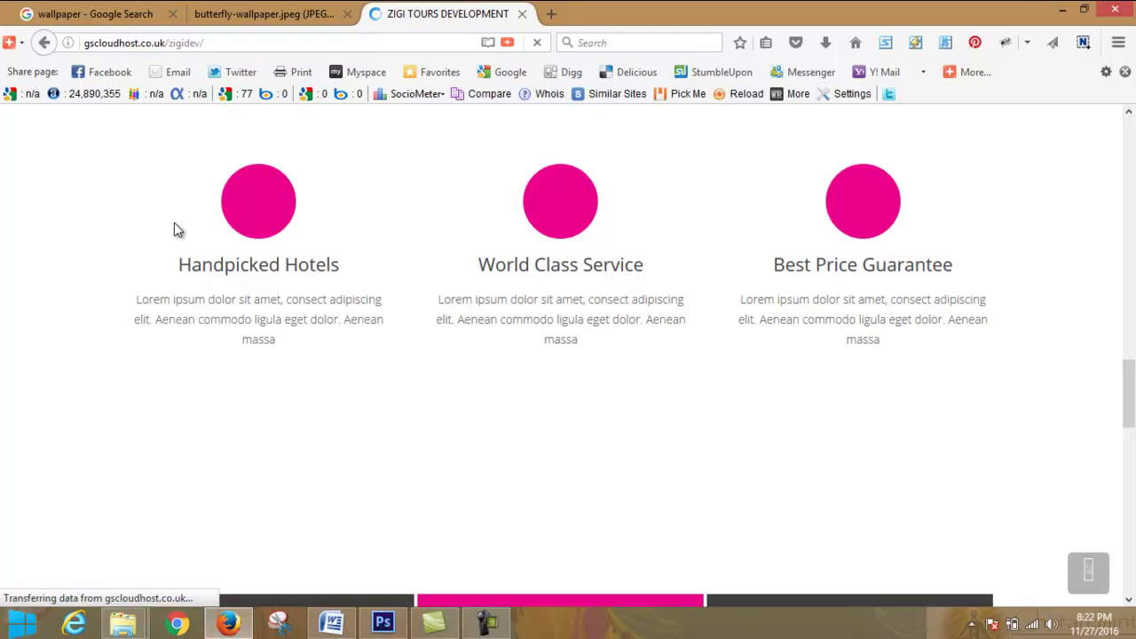
{"action": "left_click_drag", "start_coordinate": [123, 227], "coordinate": [995, 348]}
{"action": "left_click", "coordinate": [988, 217]}
{"action": "scroll", "coordinate": [898, 235], "scroll_direction": "down", "scroll_amount": 4}
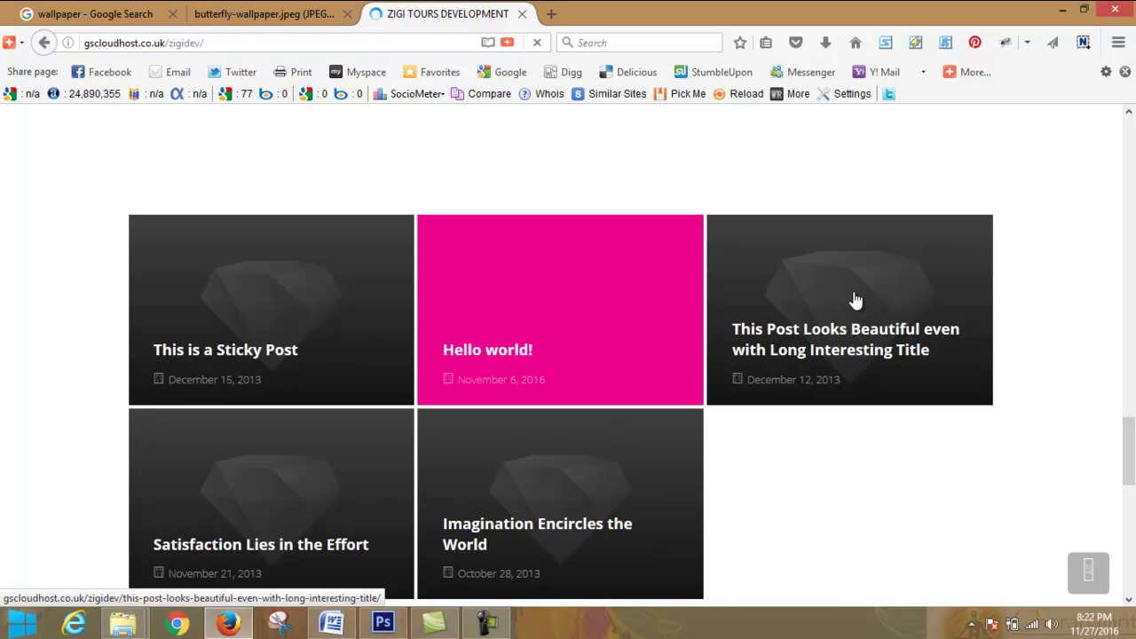
{"action": "scroll", "coordinate": [838, 310], "scroll_direction": "down", "scroll_amount": 6}
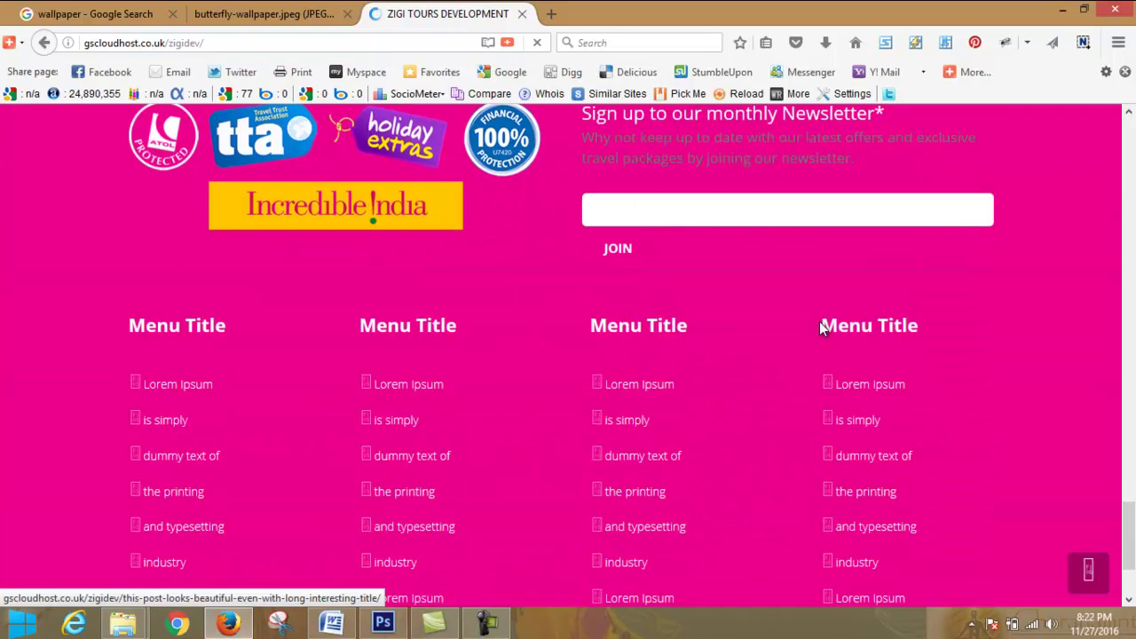
{"action": "scroll", "coordinate": [824, 325], "scroll_direction": "up", "scroll_amount": 3}
{"action": "scroll", "coordinate": [819, 325], "scroll_direction": "up", "scroll_amount": 10}
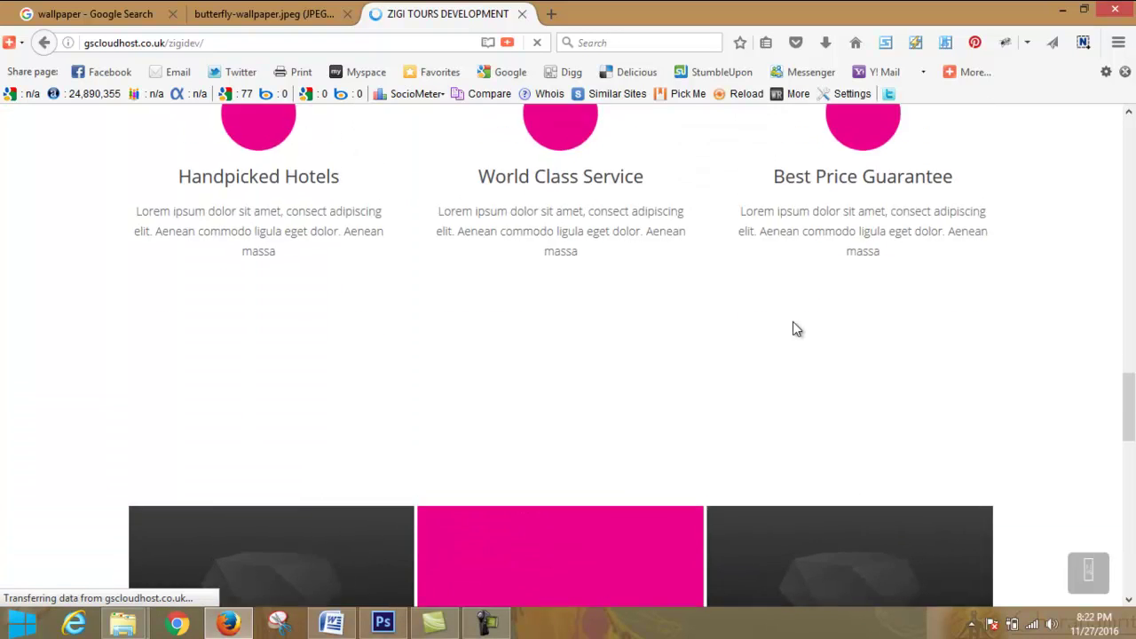
Step: Close the Zigi Tours page and open an empty tab in its place
{"action": "left_click", "coordinate": [363, 41]}
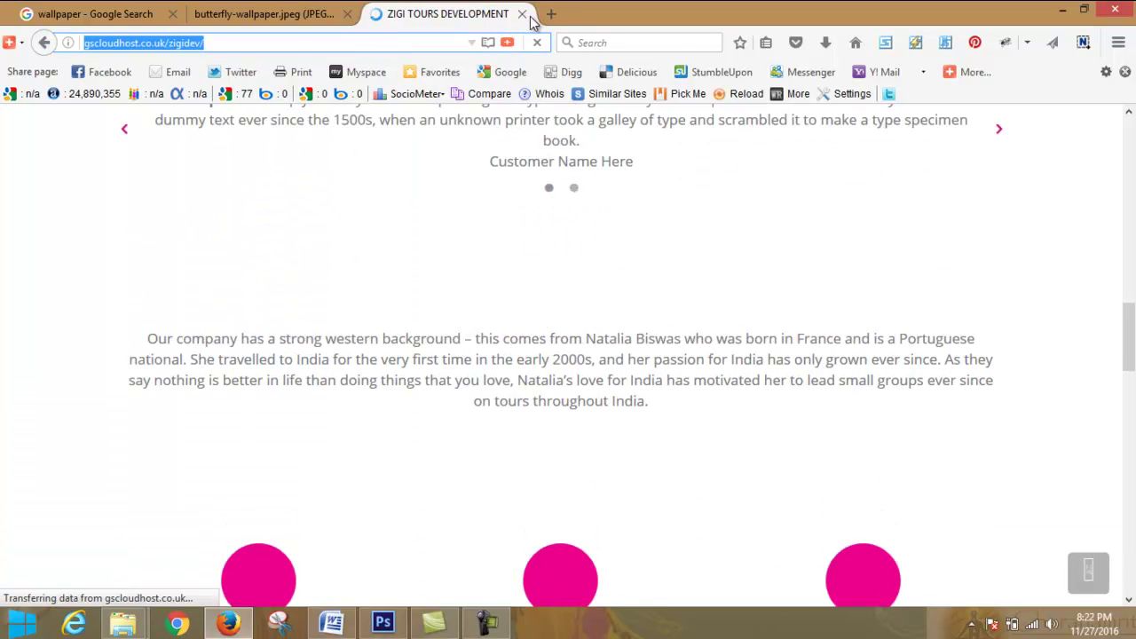
{"action": "left_click", "coordinate": [521, 14]}
{"action": "left_click", "coordinate": [377, 14]}
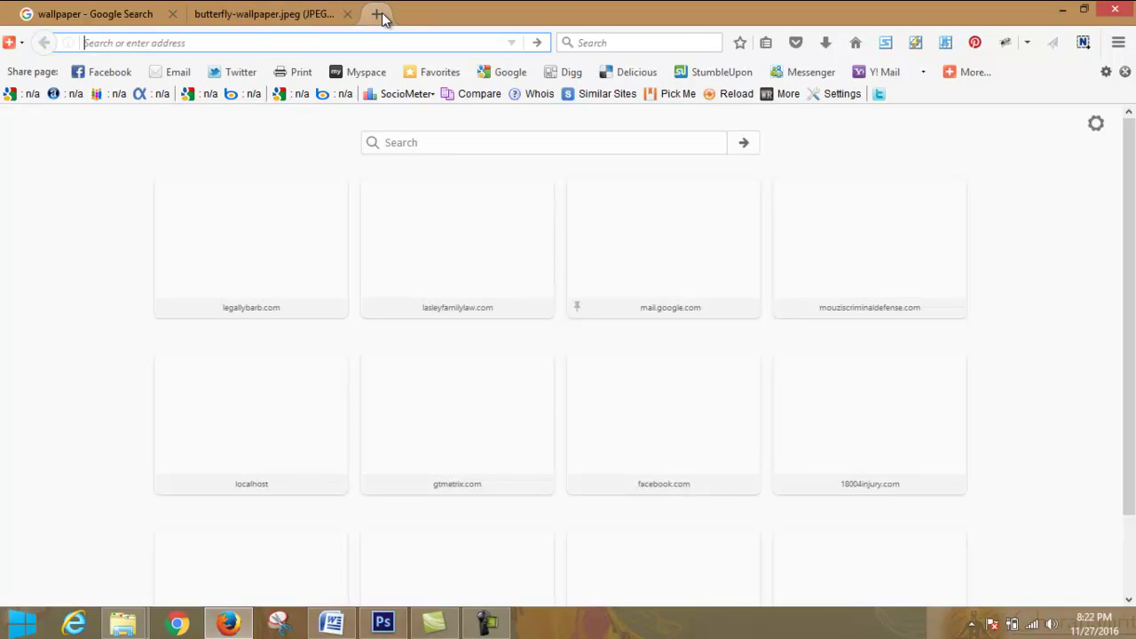
Step: Switch to Photoshop and draw a trial white rectangle about 1177 by 173 px between the slider and footer, deleting it again
{"action": "left_click", "coordinate": [384, 625]}
{"action": "scroll", "coordinate": [710, 293], "scroll_direction": "down", "scroll_amount": 6}
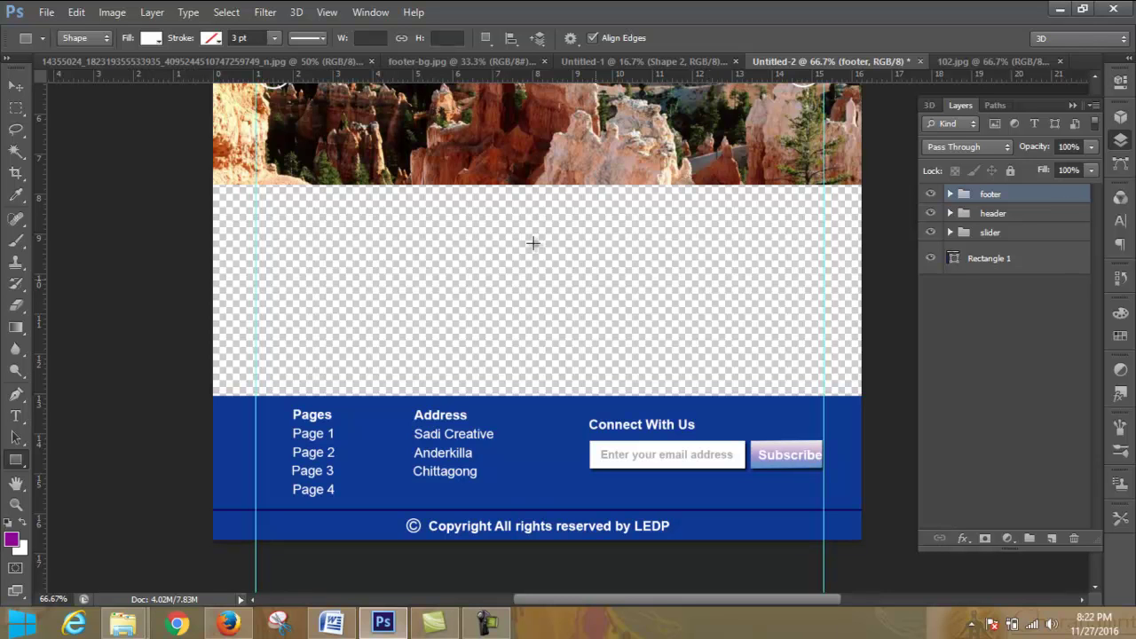
{"action": "left_click_drag", "start_coordinate": [211, 207], "coordinate": [861, 303]}
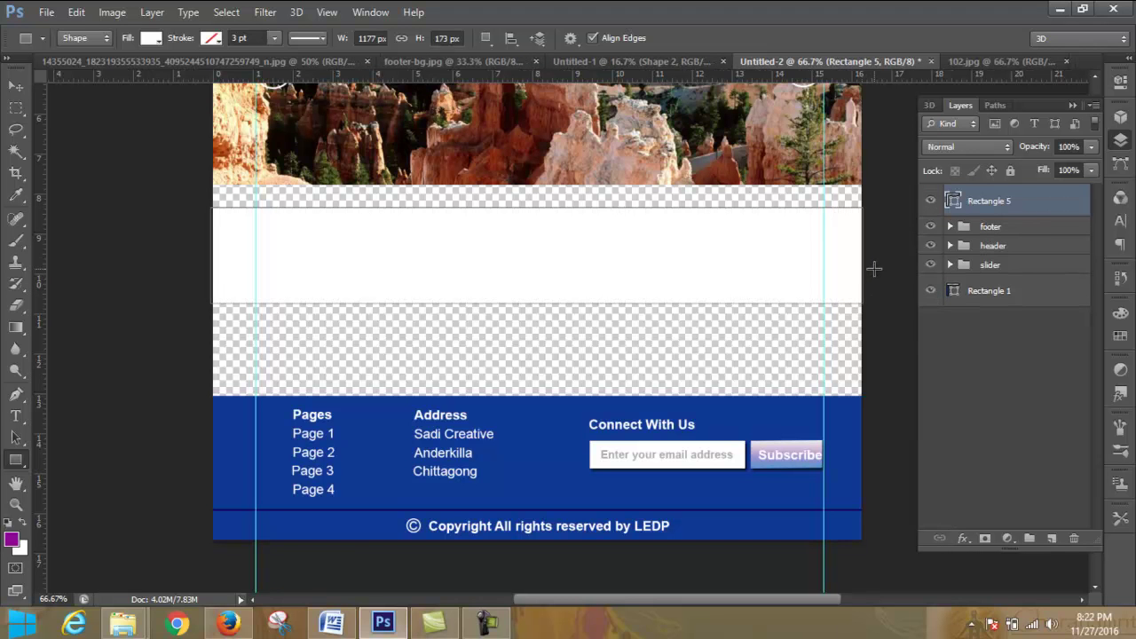
{"action": "left_click", "coordinate": [871, 268]}
{"action": "left_click", "coordinate": [527, 259]}
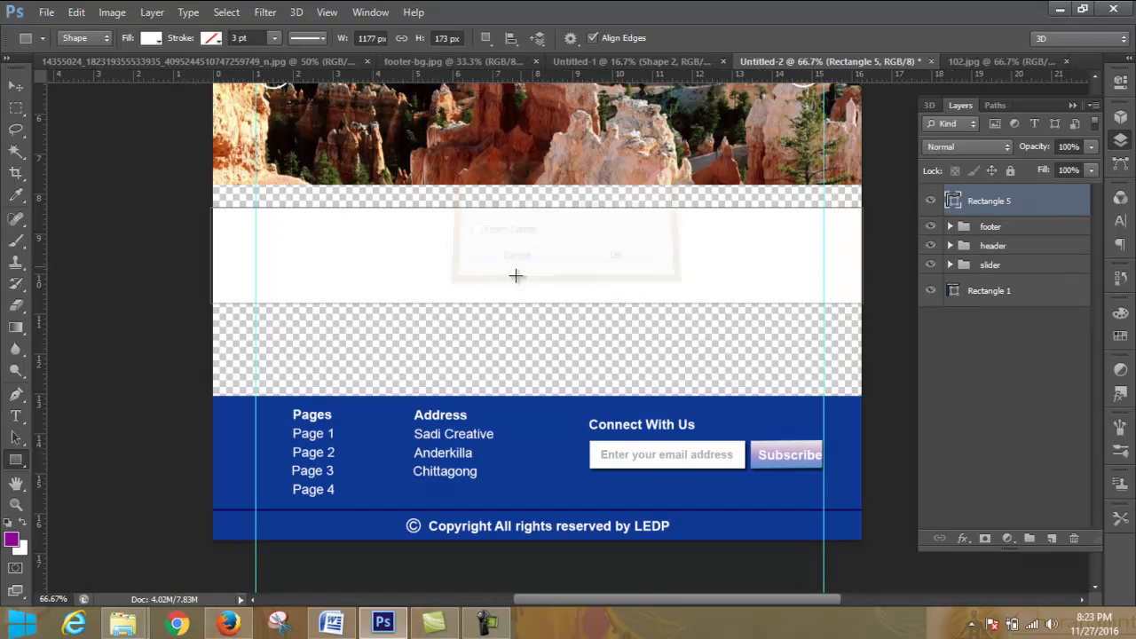
{"action": "left_click_drag", "start_coordinate": [1029, 204], "coordinate": [1073, 537]}
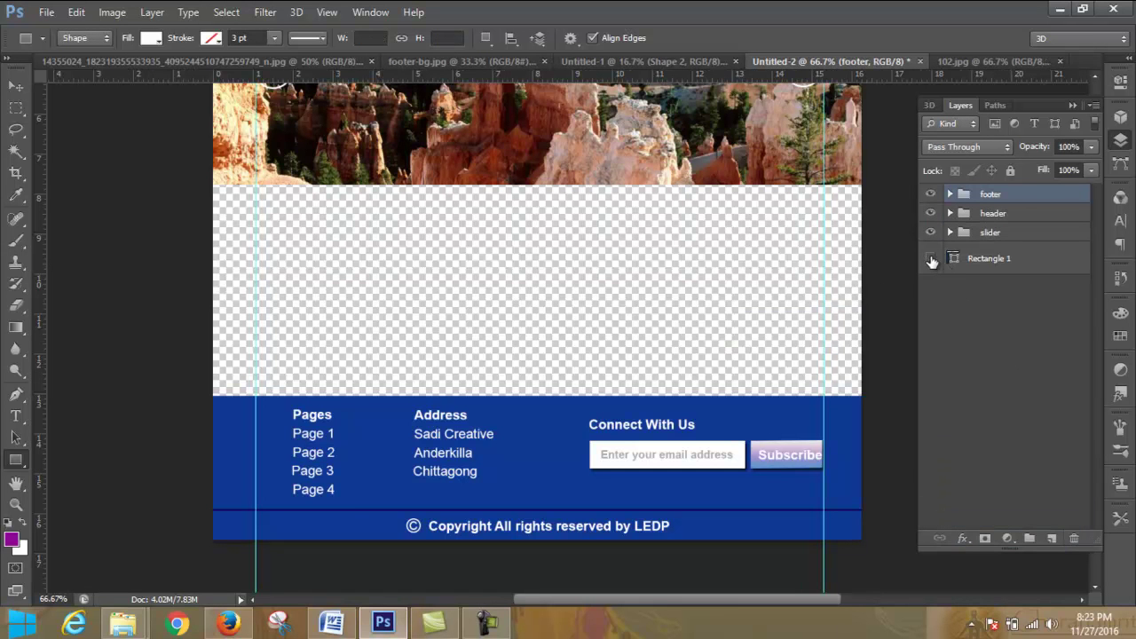
Step: Show Rectangle 1 and move it into the header group, checking the group by switching its visibility off and on
{"action": "scroll", "coordinate": [760, 234], "scroll_direction": "up", "scroll_amount": 5}
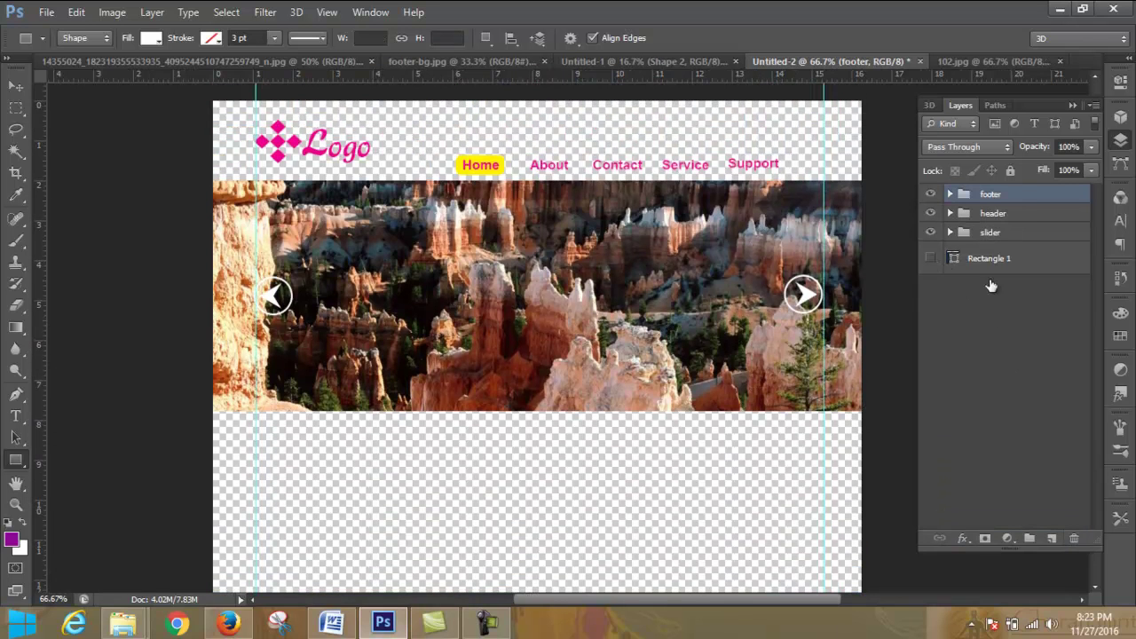
{"action": "left_click", "coordinate": [930, 257]}
{"action": "left_click_drag", "start_coordinate": [997, 260], "coordinate": [1014, 217]}
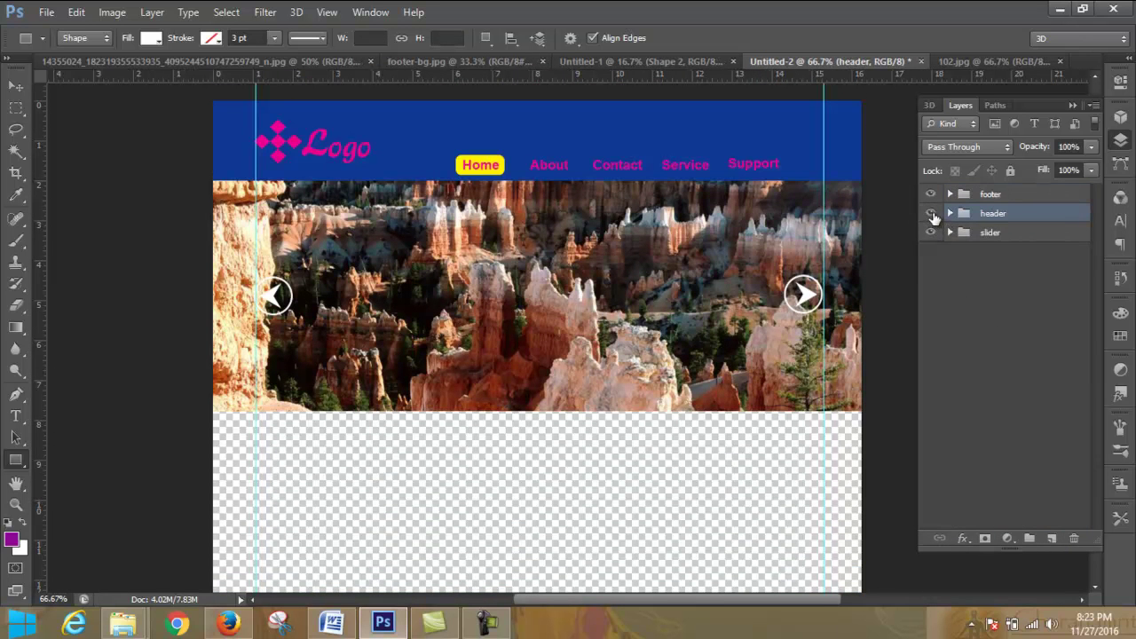
{"action": "left_click", "coordinate": [930, 214]}
{"action": "left_click", "coordinate": [930, 215]}
Step: Inspect the footer group's contents, switching Shape 3 and Rectangle 2 off and on, and leave the group collapsed
{"action": "left_click", "coordinate": [950, 194]}
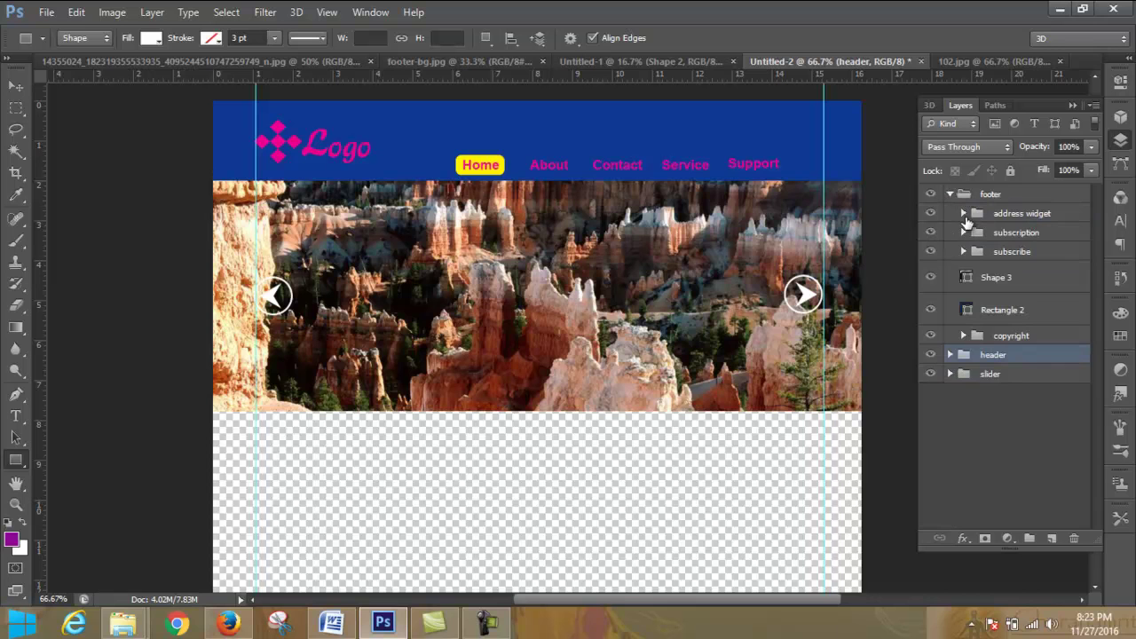
{"action": "left_click", "coordinate": [964, 214]}
{"action": "left_click", "coordinate": [963, 215]}
{"action": "scroll", "coordinate": [832, 277], "scroll_direction": "down", "scroll_amount": 2}
{"action": "scroll", "coordinate": [832, 277], "scroll_direction": "down", "scroll_amount": 1}
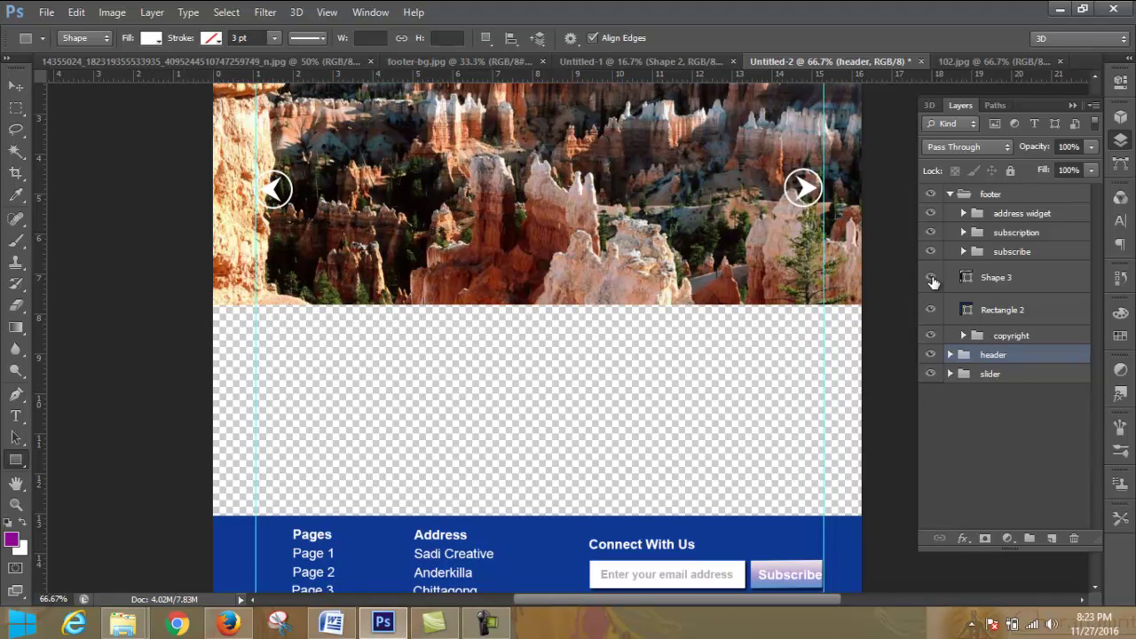
{"action": "scroll", "coordinate": [812, 239], "scroll_direction": "down", "scroll_amount": 4}
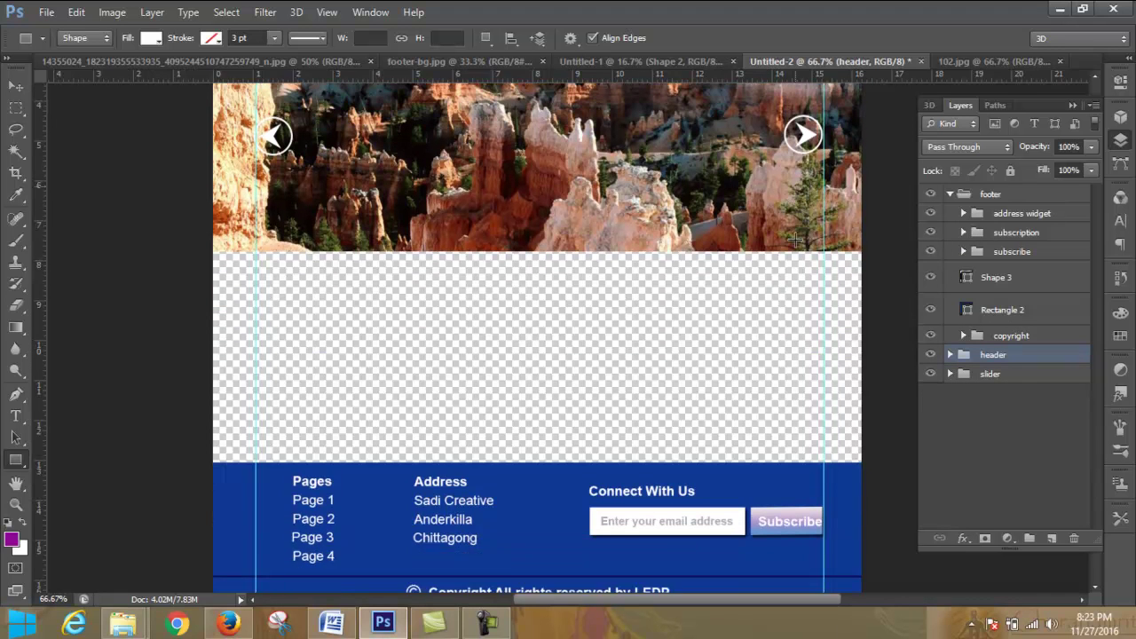
{"action": "left_click", "coordinate": [930, 278]}
{"action": "left_click", "coordinate": [930, 277]}
{"action": "left_click", "coordinate": [929, 277]}
{"action": "left_click", "coordinate": [929, 277]}
{"action": "left_click", "coordinate": [930, 311]}
{"action": "left_click", "coordinate": [930, 310]}
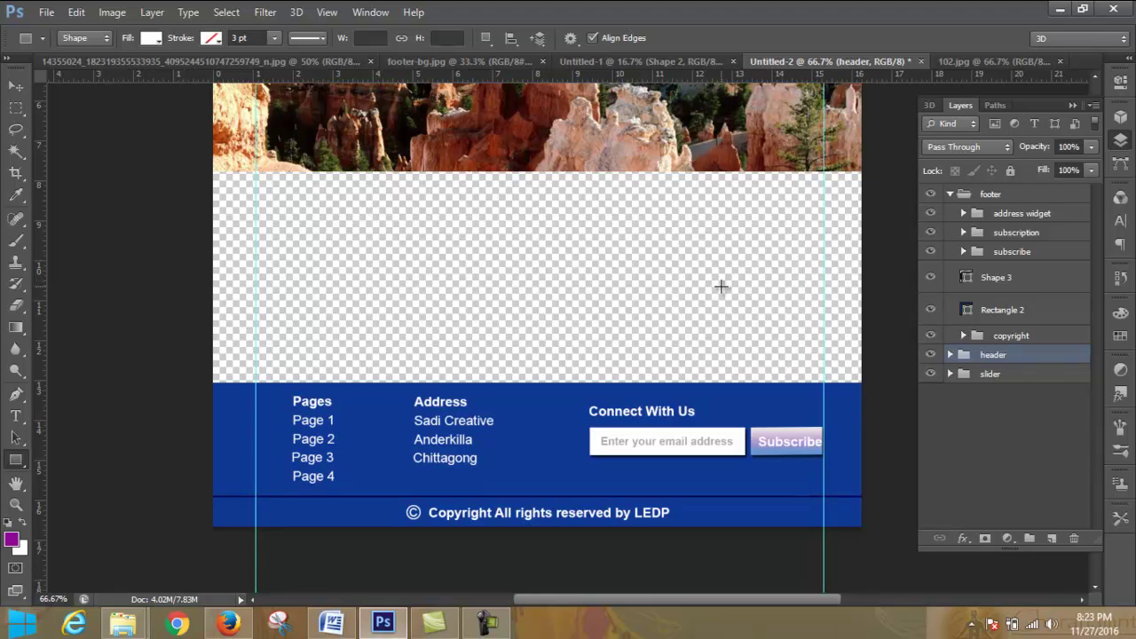
{"action": "scroll", "coordinate": [717, 285], "scroll_direction": "up", "scroll_amount": 5}
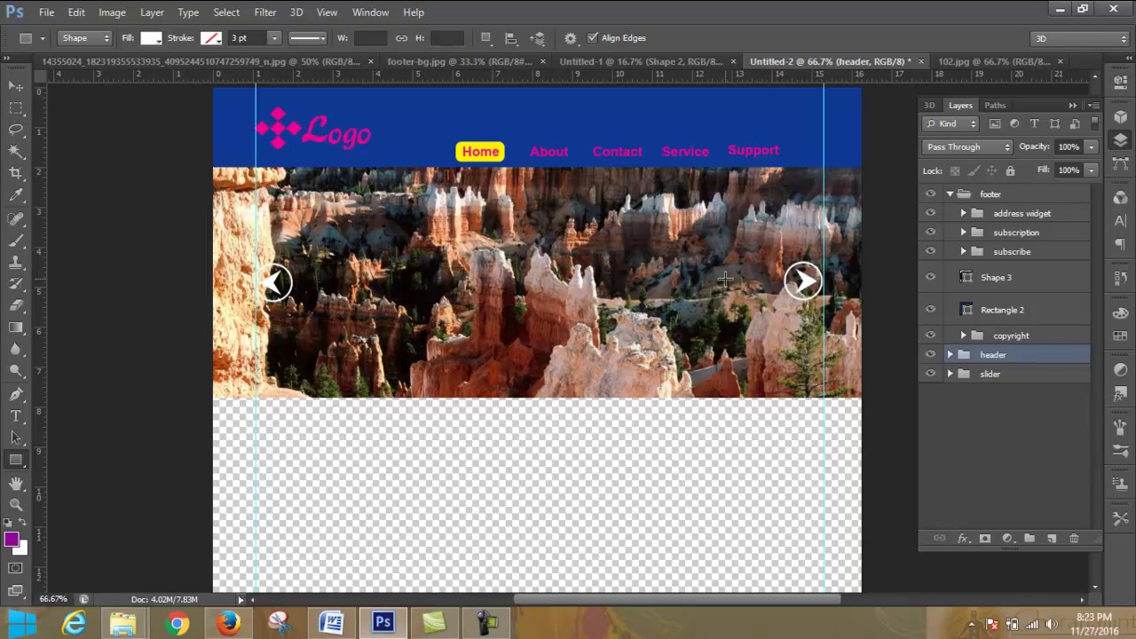
{"action": "left_click", "coordinate": [950, 195]}
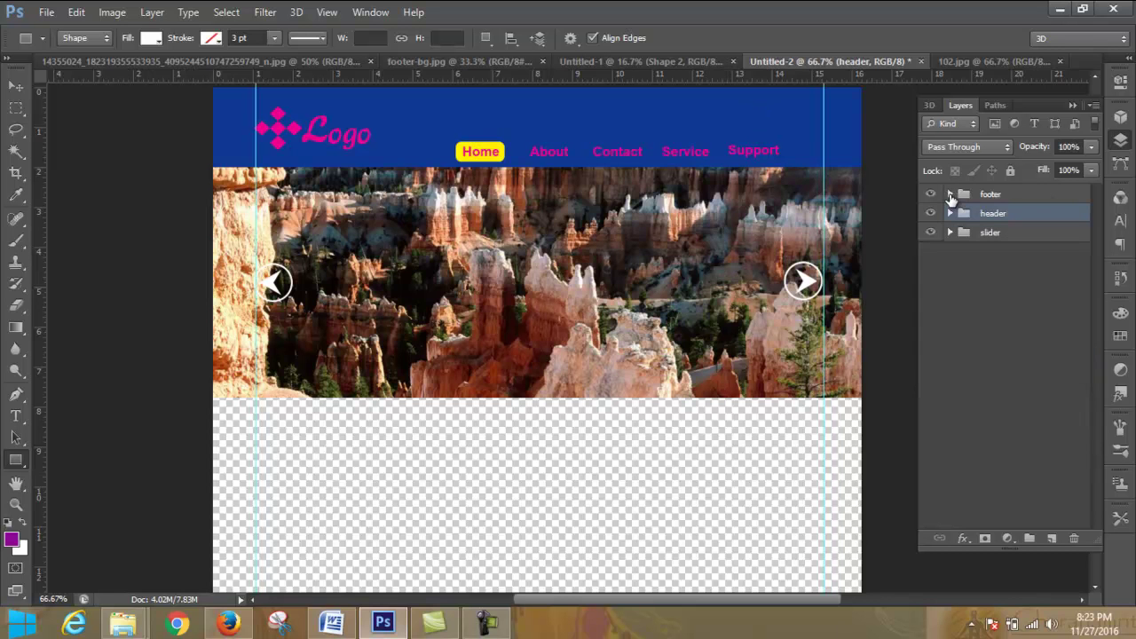
{"action": "scroll", "coordinate": [233, 254], "scroll_direction": "down", "scroll_amount": 5}
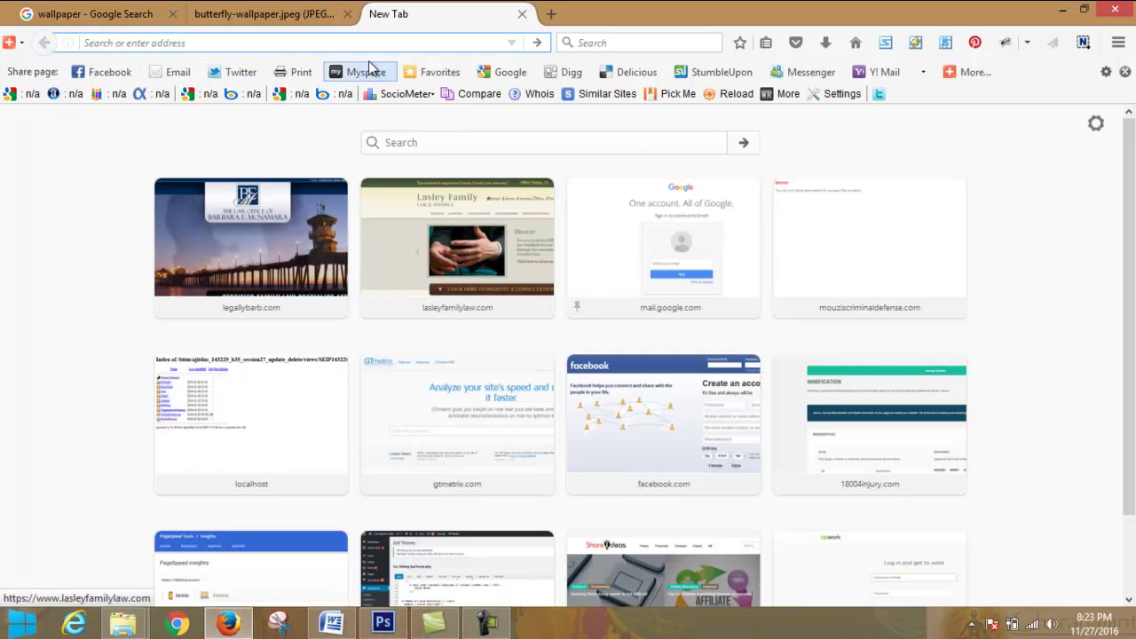
Step: Switch to Firefox and reopen the ZIGI TOURS DEVELOPMENT page from the browsing history in the empty tab
{"action": "left_click", "coordinate": [293, 14]}
{"action": "left_click", "coordinate": [415, 14]}
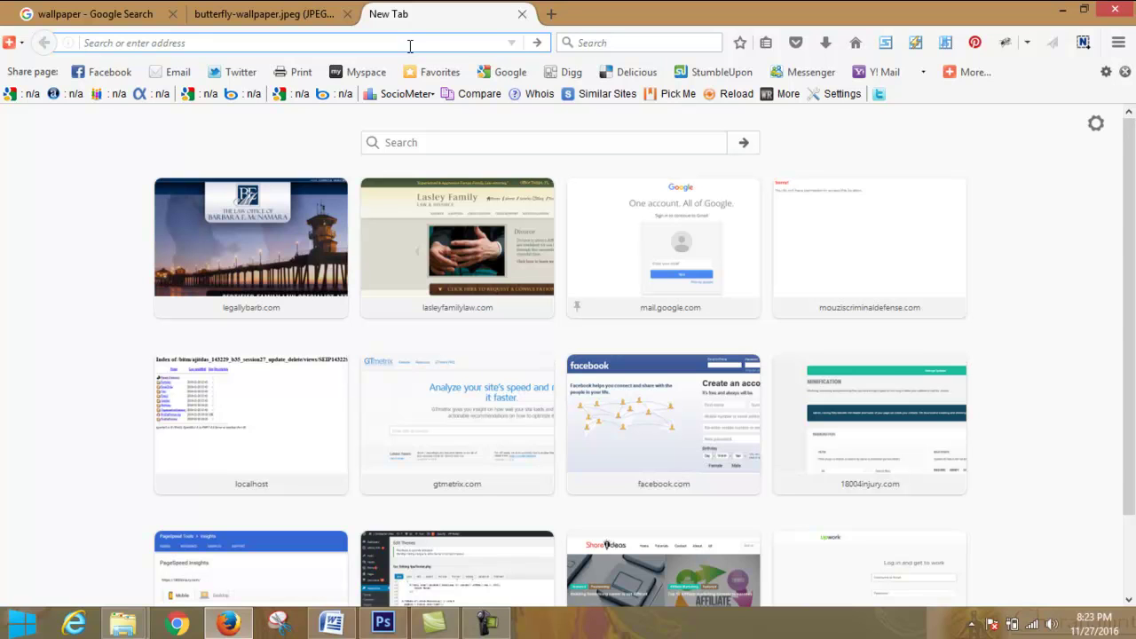
{"action": "left_click", "coordinate": [1118, 43]}
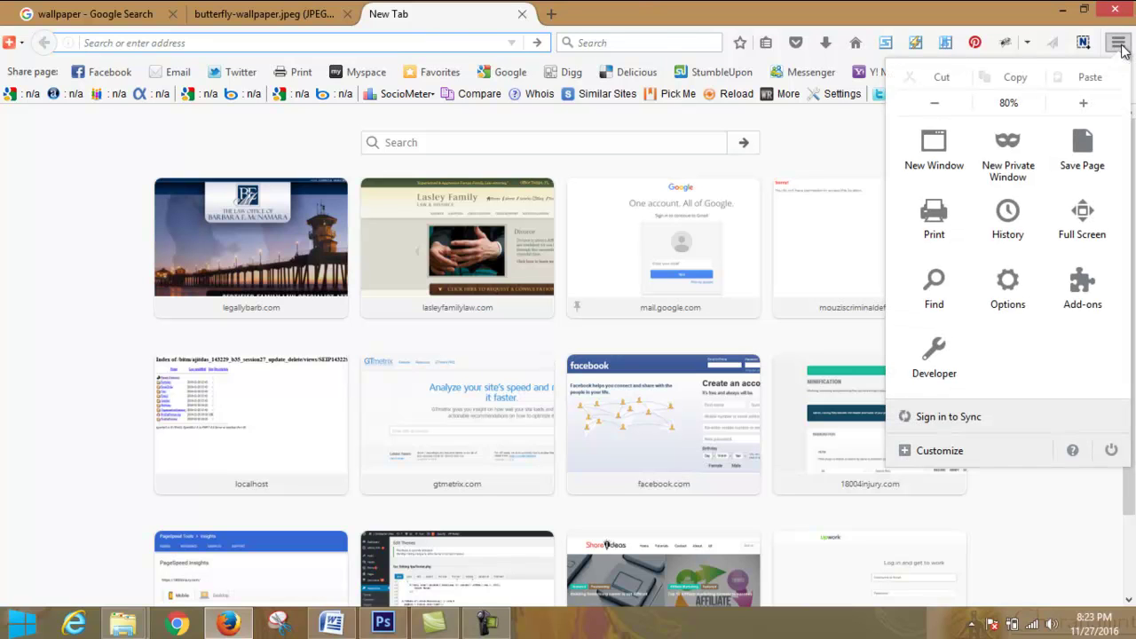
{"action": "left_click", "coordinate": [1008, 220]}
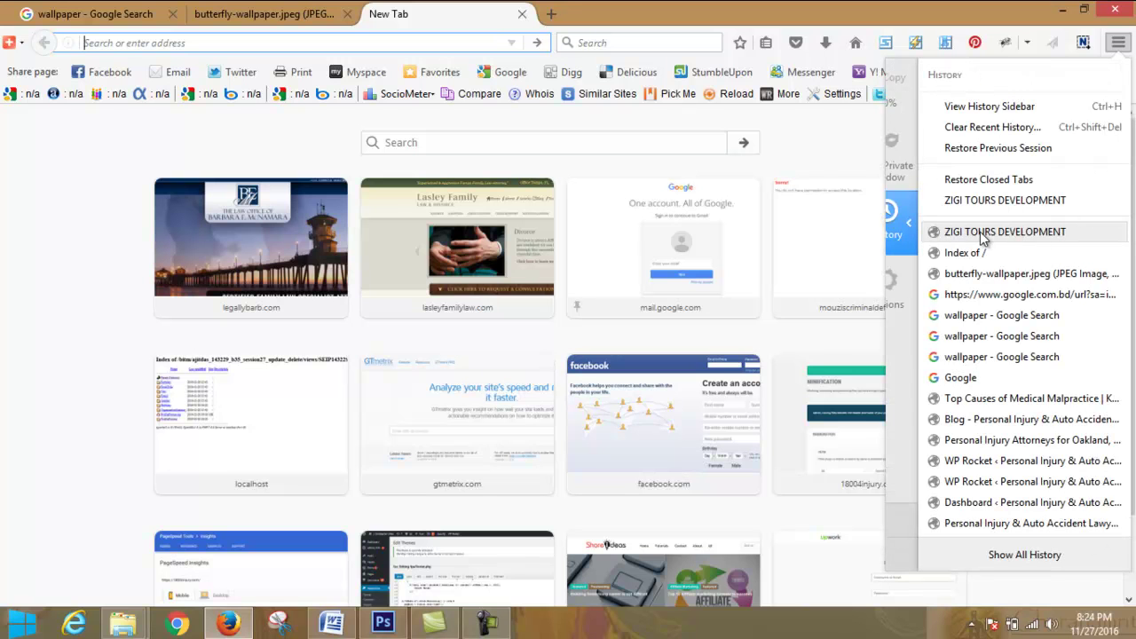
{"action": "left_click", "coordinate": [980, 231]}
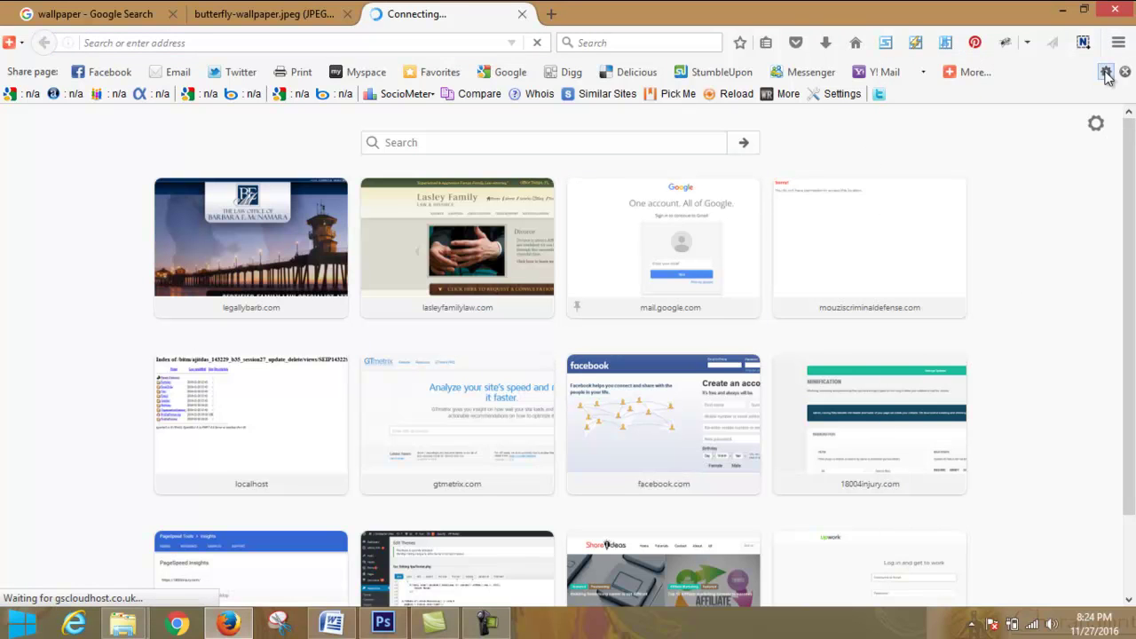
Step: Set the browser's page zoom to 100%
{"action": "left_click", "coordinate": [1118, 42]}
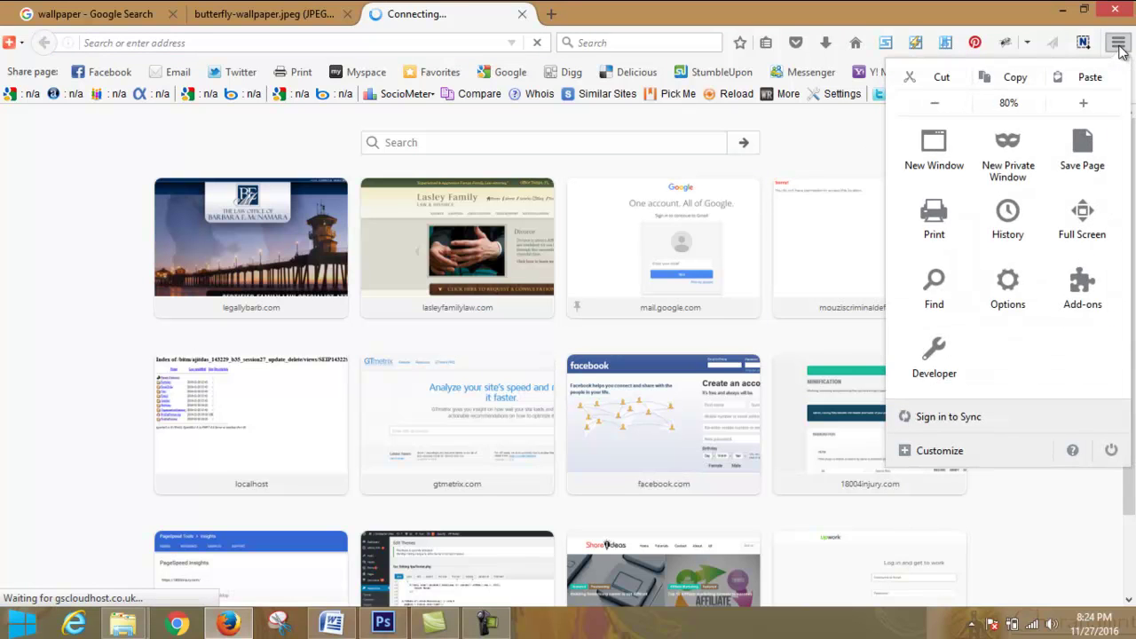
{"action": "left_click", "coordinate": [1086, 103]}
{"action": "left_click", "coordinate": [1084, 105]}
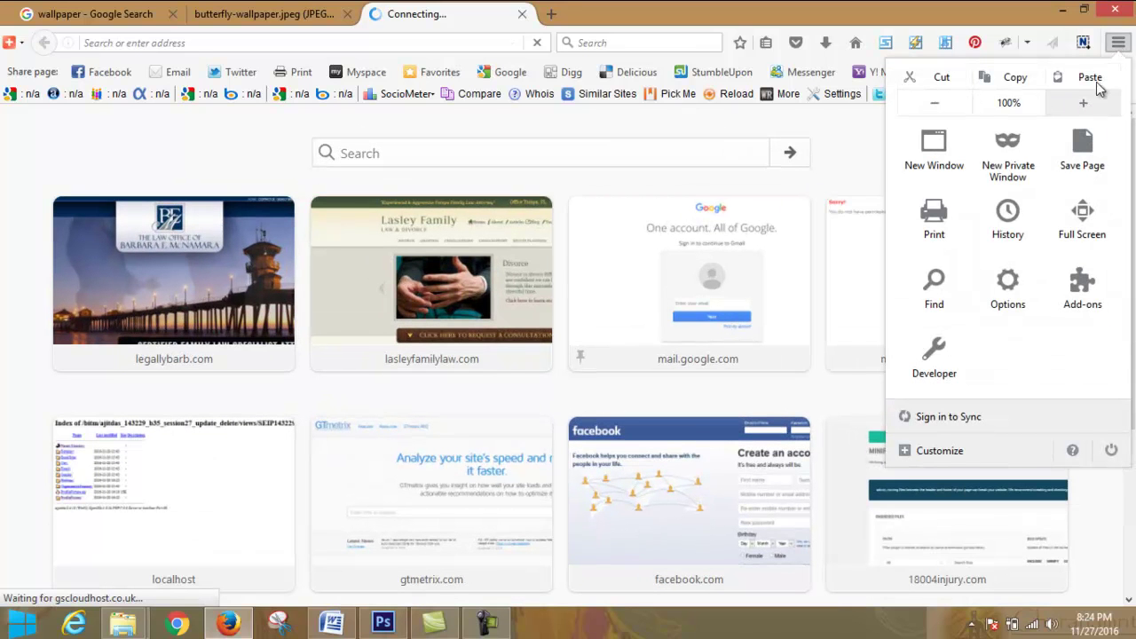
{"action": "left_click", "coordinate": [1117, 41]}
{"action": "scroll", "coordinate": [963, 190], "scroll_direction": "down", "scroll_amount": 2}
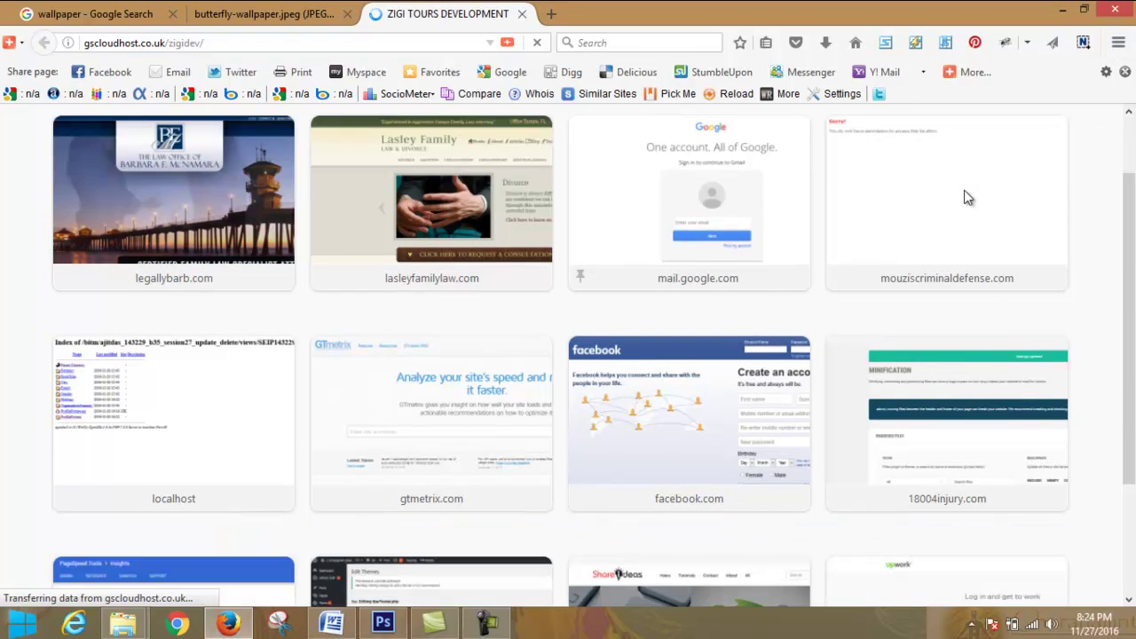
{"action": "scroll", "coordinate": [963, 190], "scroll_direction": "down", "scroll_amount": 4}
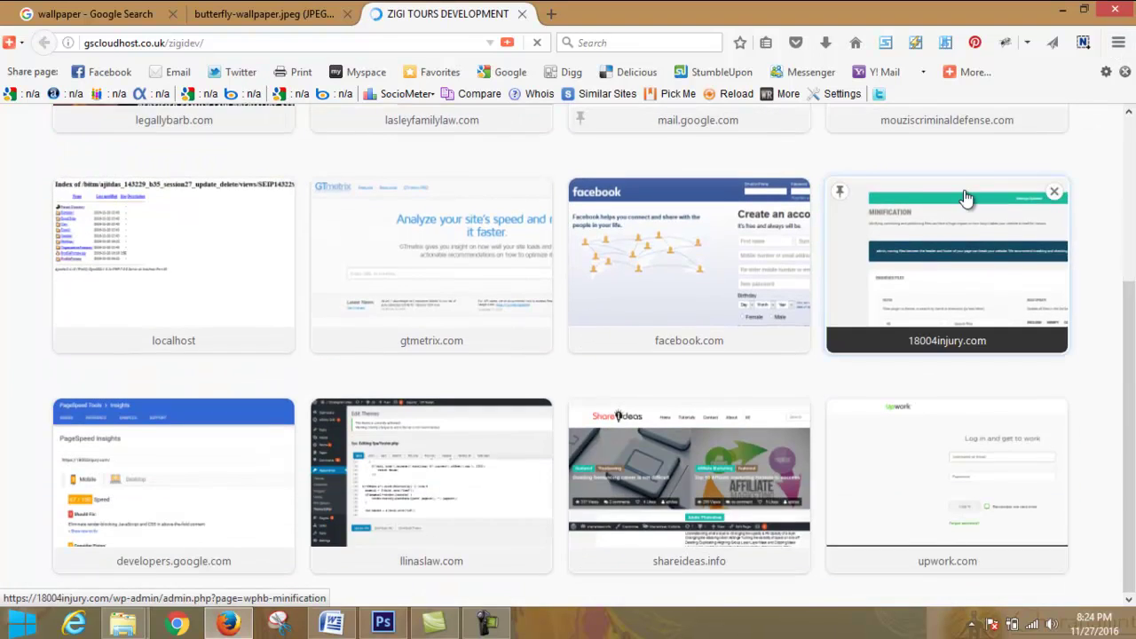
{"action": "scroll", "coordinate": [965, 197], "scroll_direction": "up", "scroll_amount": 5}
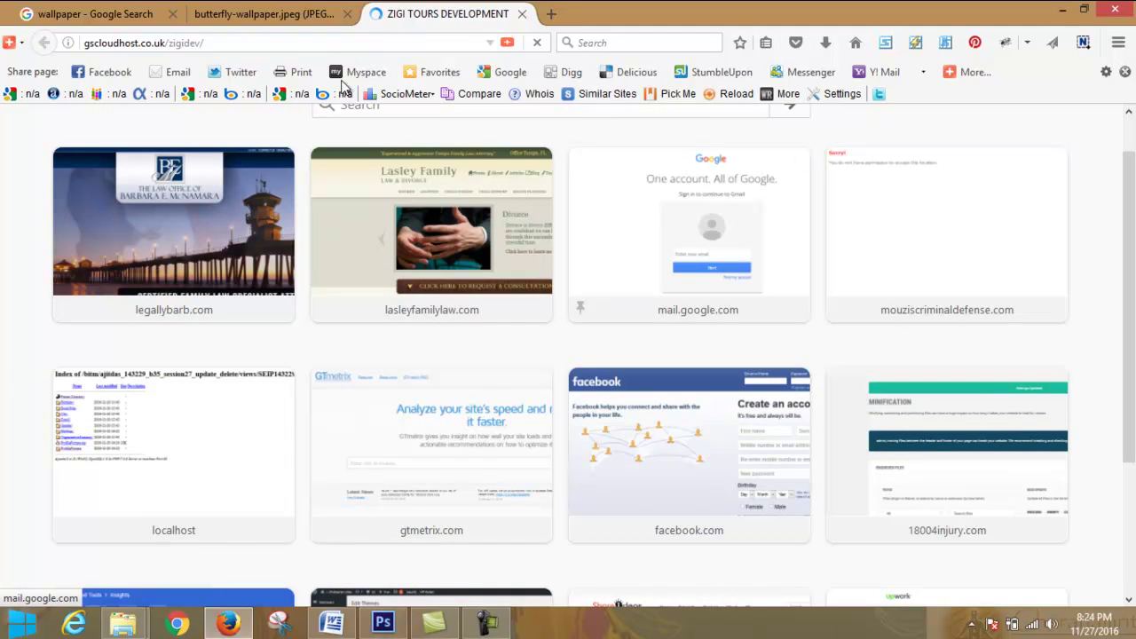
Step: Open a new browser tab and check the computer's Wi-Fi connection in the network list
{"action": "left_click", "coordinate": [551, 14]}
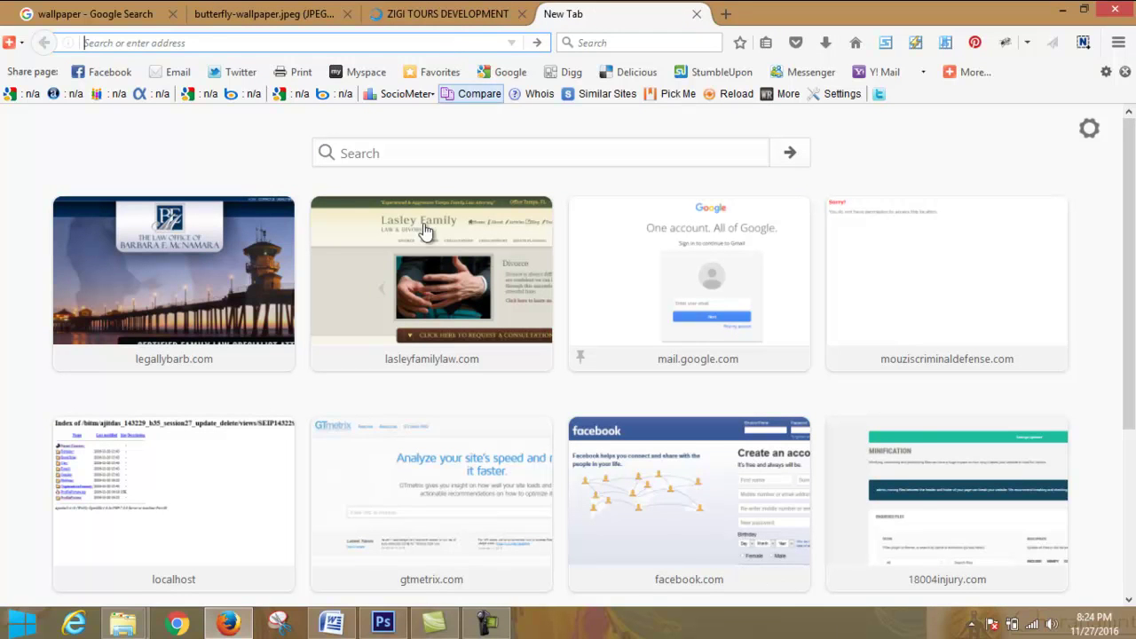
{"action": "left_click", "coordinate": [1030, 626]}
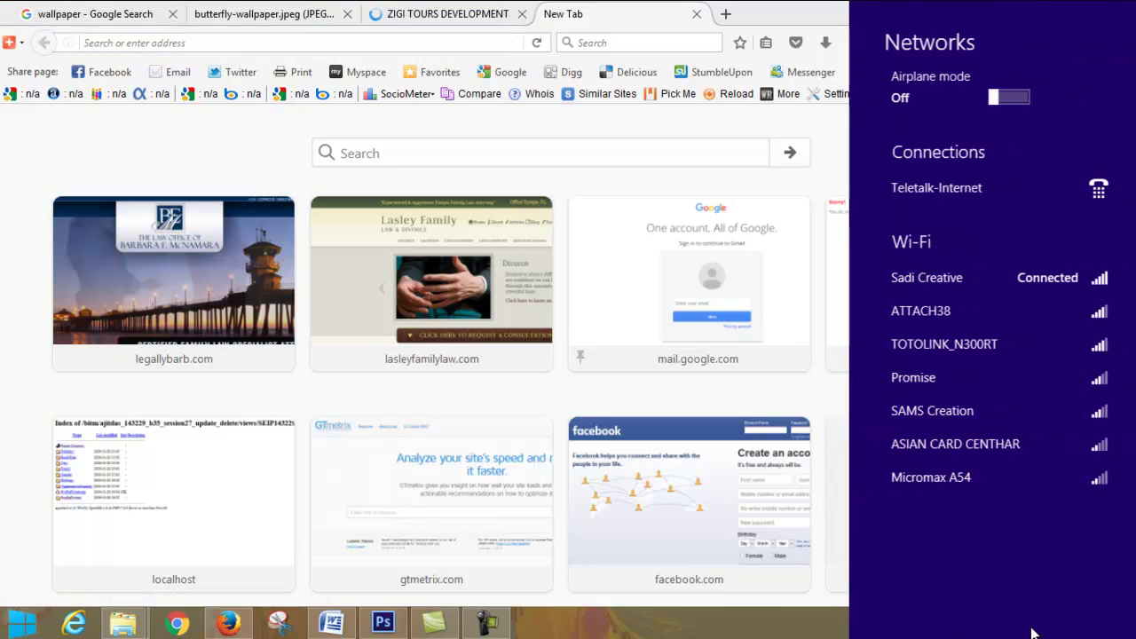
{"action": "left_click", "coordinate": [774, 630]}
Step: Check the recent downloads and close the butterfly-wallpaper.jpeg and wallpaper search tabs
{"action": "left_click", "coordinate": [282, 11]}
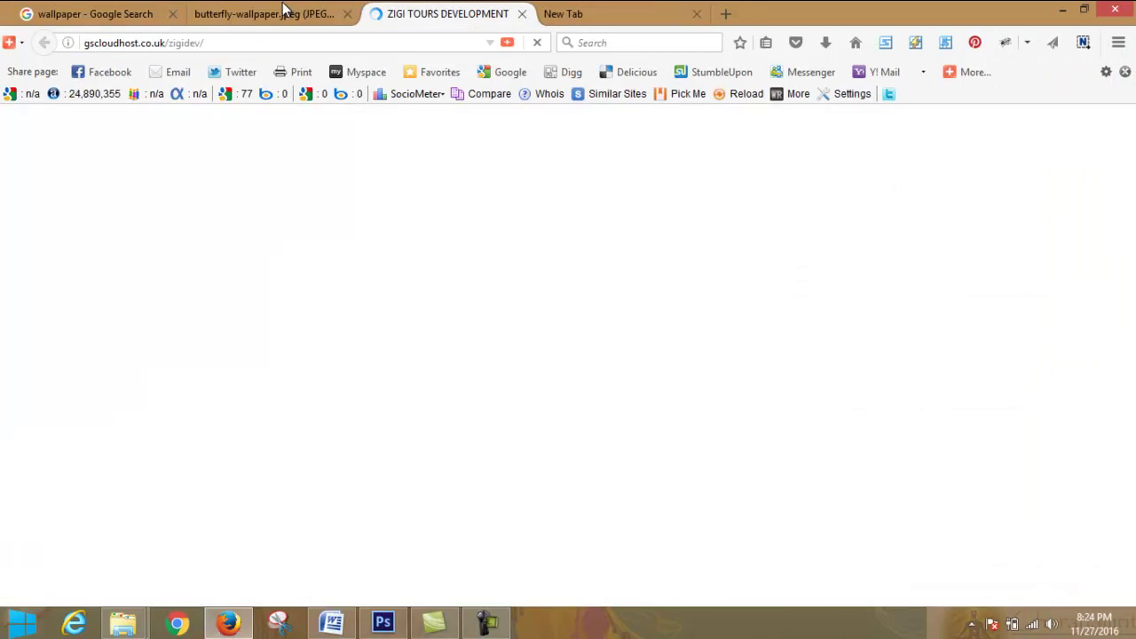
{"action": "left_click", "coordinate": [825, 44]}
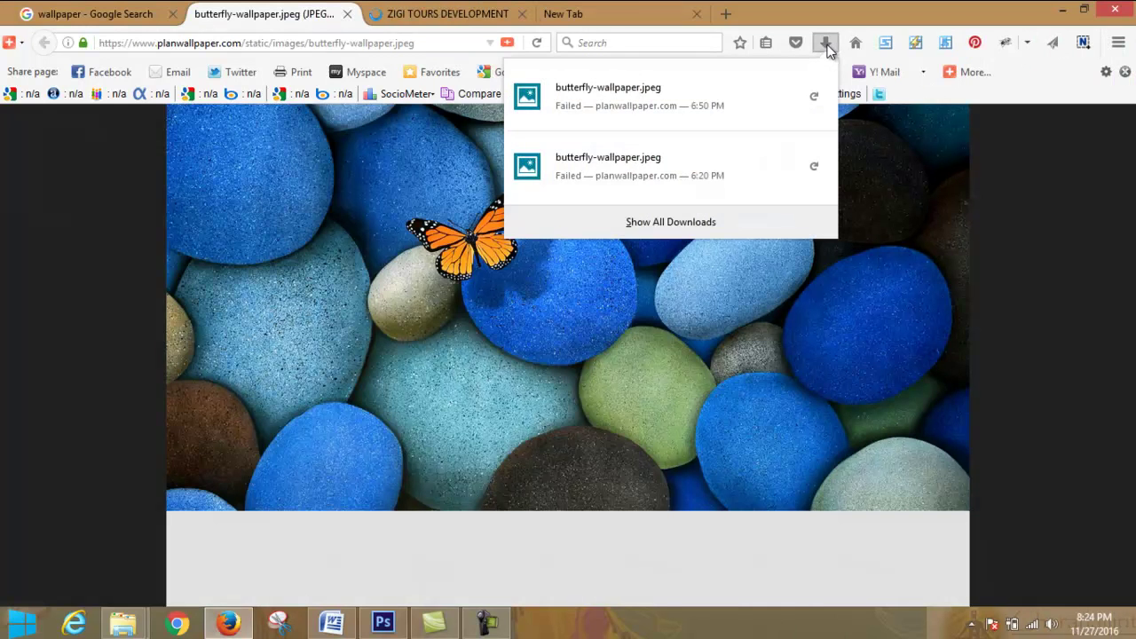
{"action": "left_click", "coordinate": [347, 15]}
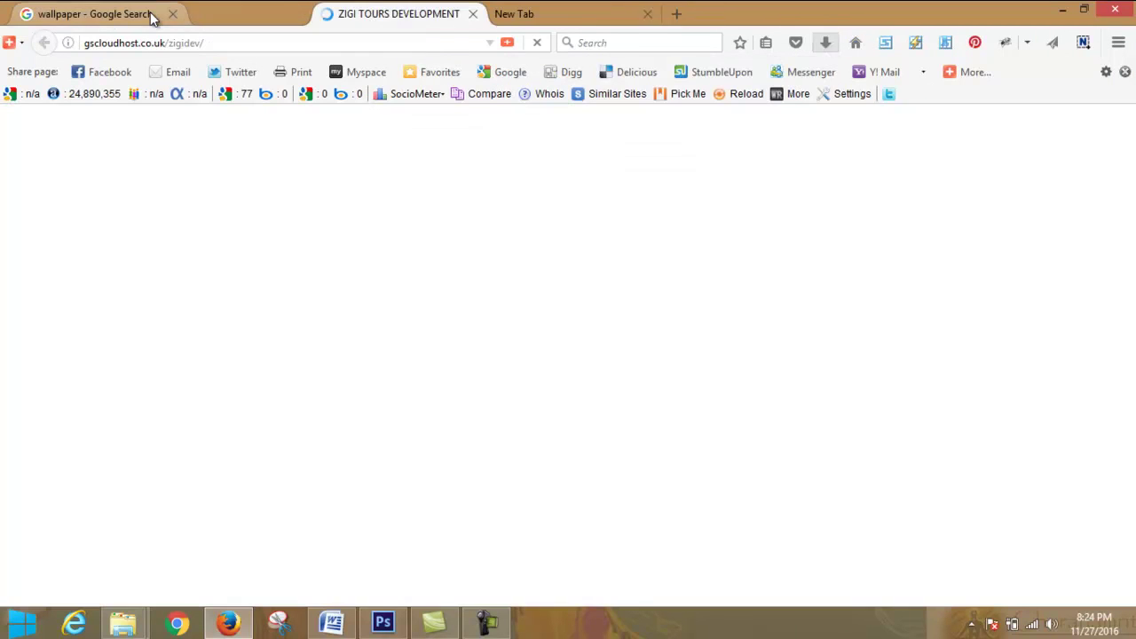
{"action": "left_click", "coordinate": [173, 15]}
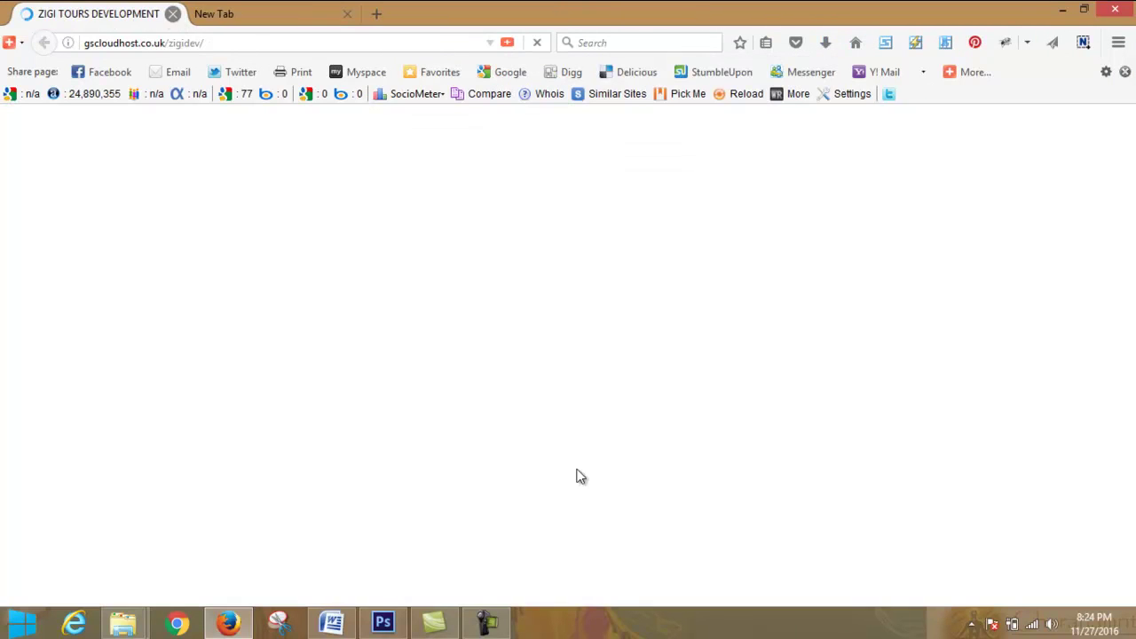
Step: Switch to Photoshop and draw a white rectangle between slider and footer, extending its upper edge under the slider image to about 1172 × 385 px
{"action": "left_click", "coordinate": [382, 622]}
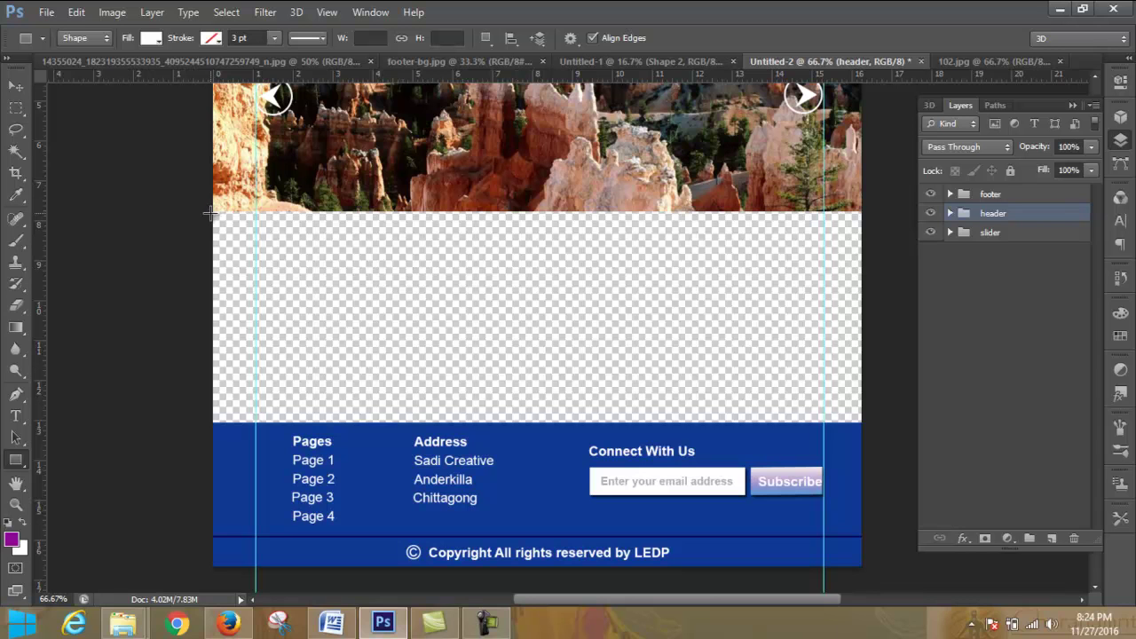
{"action": "left_click_drag", "start_coordinate": [211, 213], "coordinate": [860, 423]}
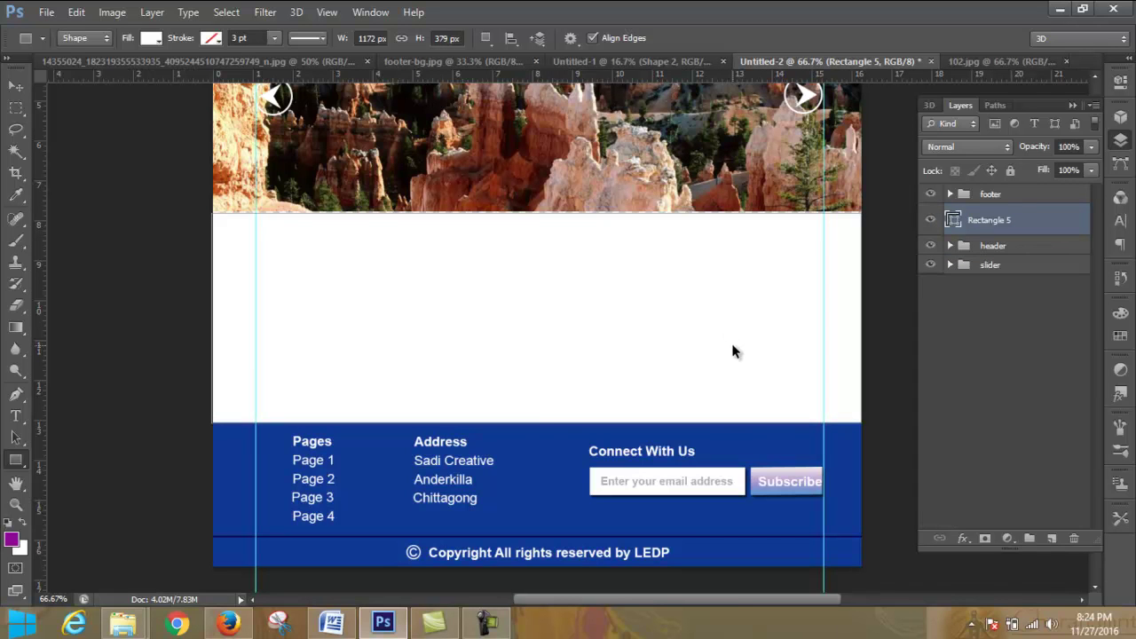
{"action": "key", "text": "ctrl+t"}
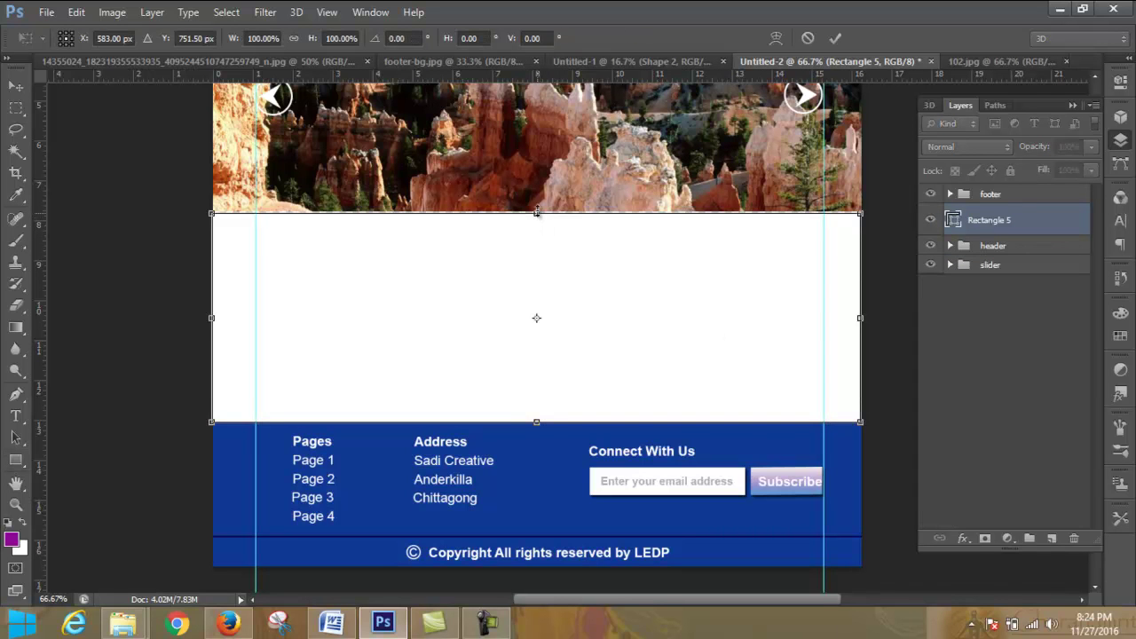
{"action": "left_click_drag", "start_coordinate": [536, 213], "coordinate": [536, 209]}
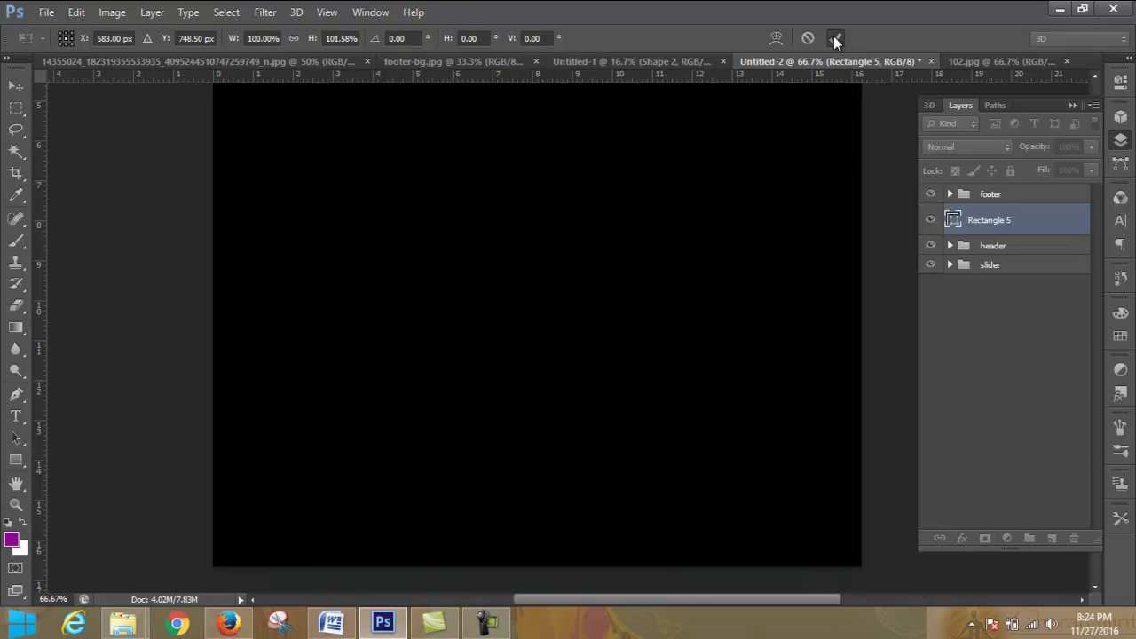
{"action": "left_click", "coordinate": [834, 38]}
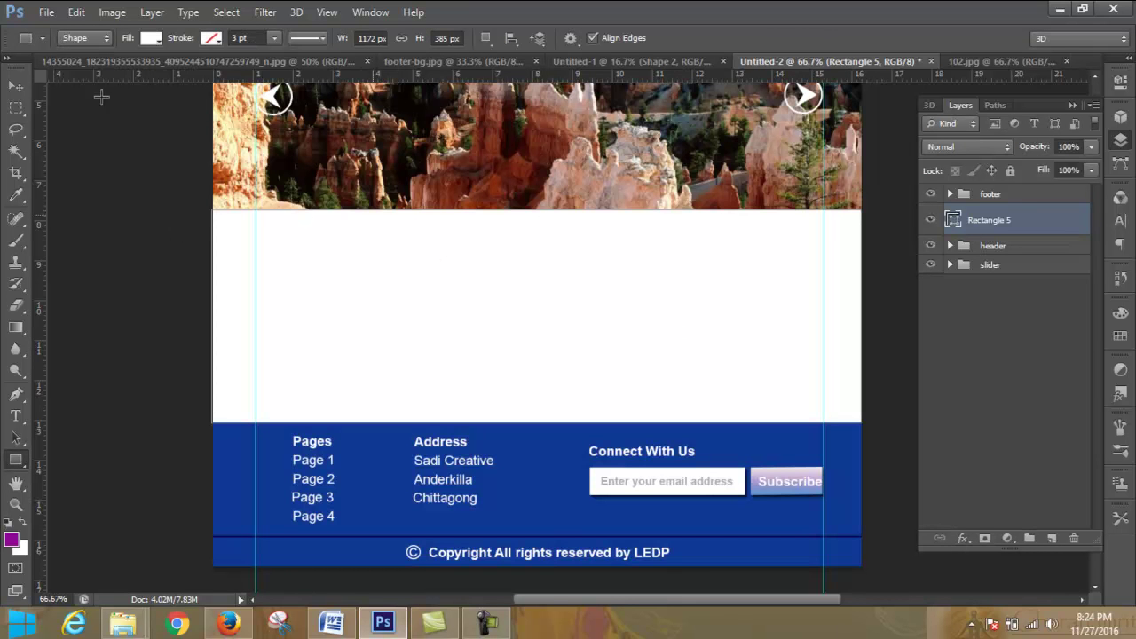
Step: Start opening an image and browse to the natural pic folder on New Volume (F:)
{"action": "left_click", "coordinate": [46, 11]}
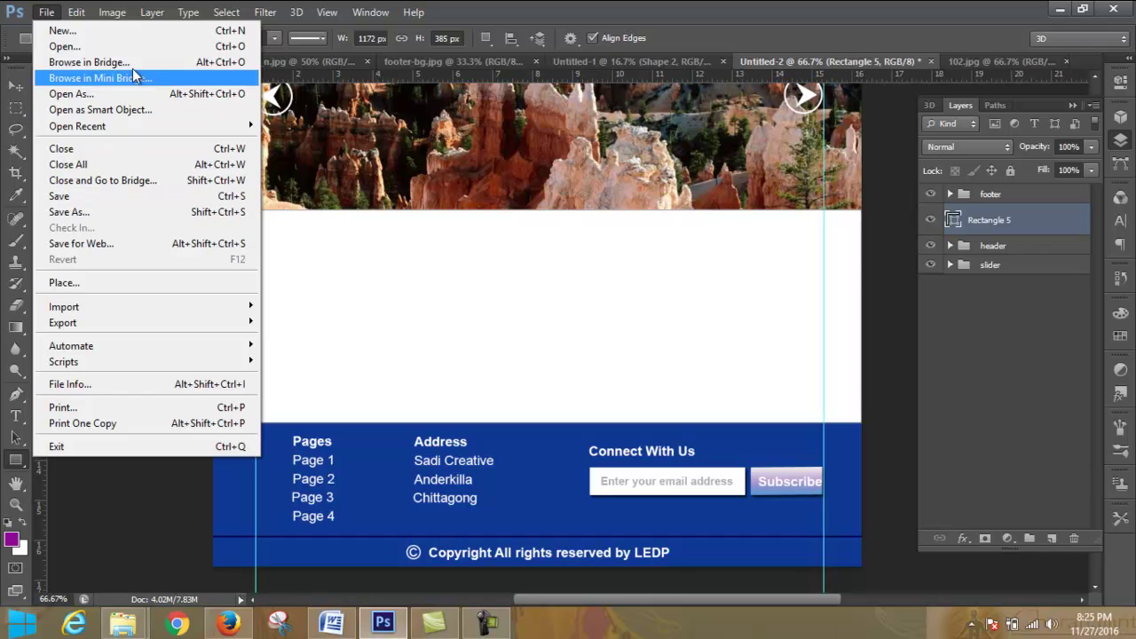
{"action": "left_click", "coordinate": [64, 46]}
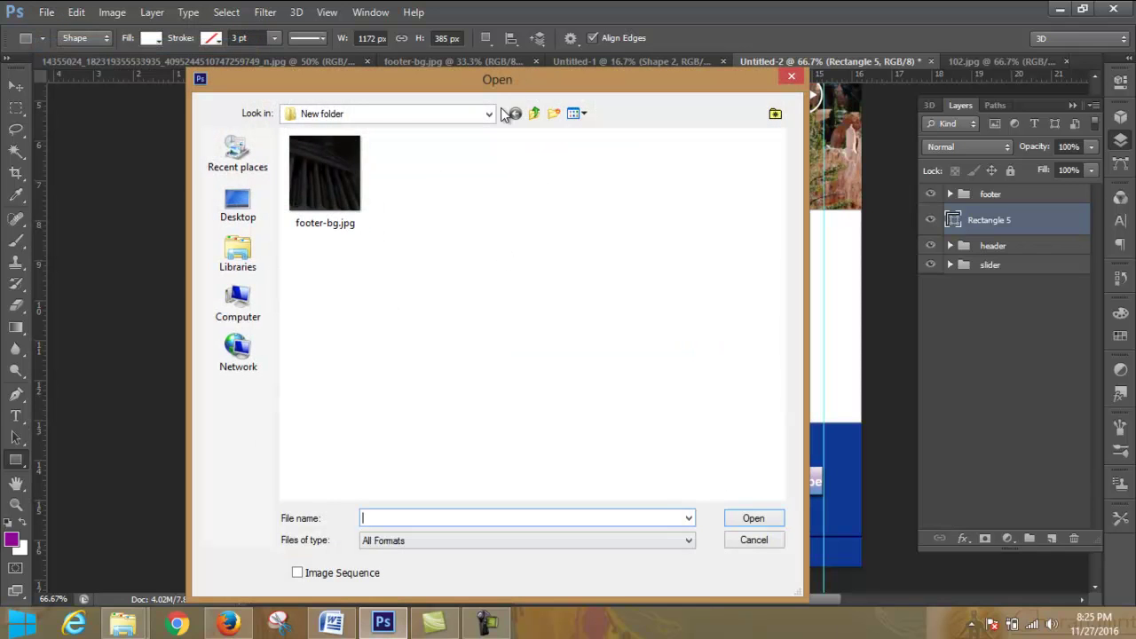
{"action": "left_click", "coordinate": [236, 306]}
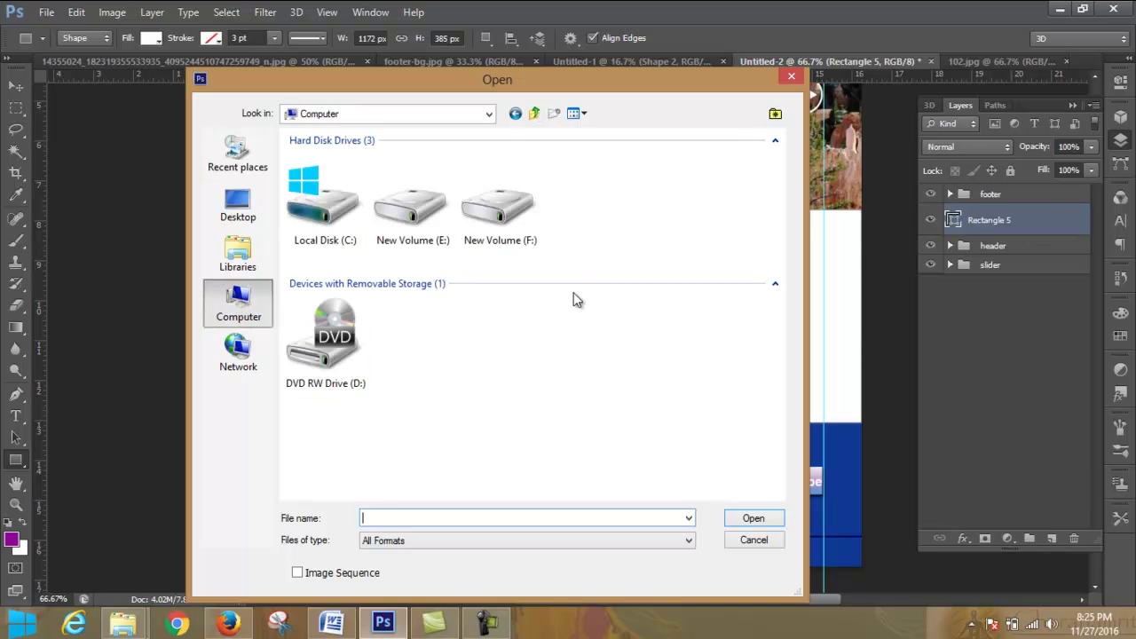
{"action": "double_click", "coordinate": [529, 218]}
{"action": "scroll", "coordinate": [710, 292], "scroll_direction": "down", "scroll_amount": 10}
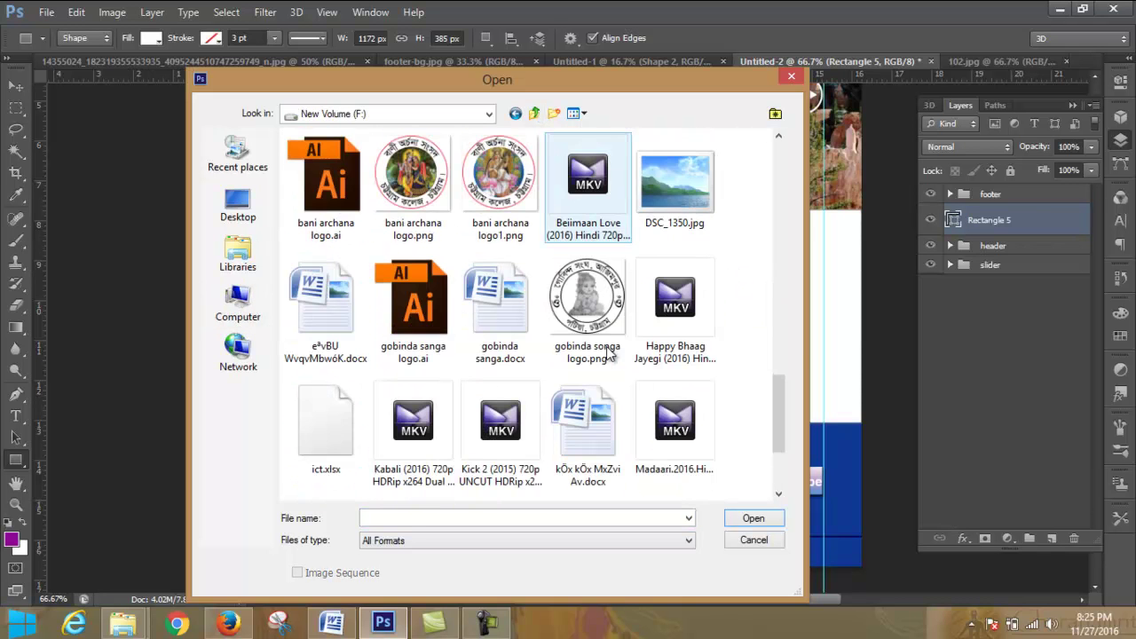
{"action": "scroll", "coordinate": [621, 346], "scroll_direction": "down", "scroll_amount": 2}
{"action": "scroll", "coordinate": [639, 324], "scroll_direction": "up", "scroll_amount": 5}
{"action": "scroll", "coordinate": [640, 324], "scroll_direction": "down", "scroll_amount": 2}
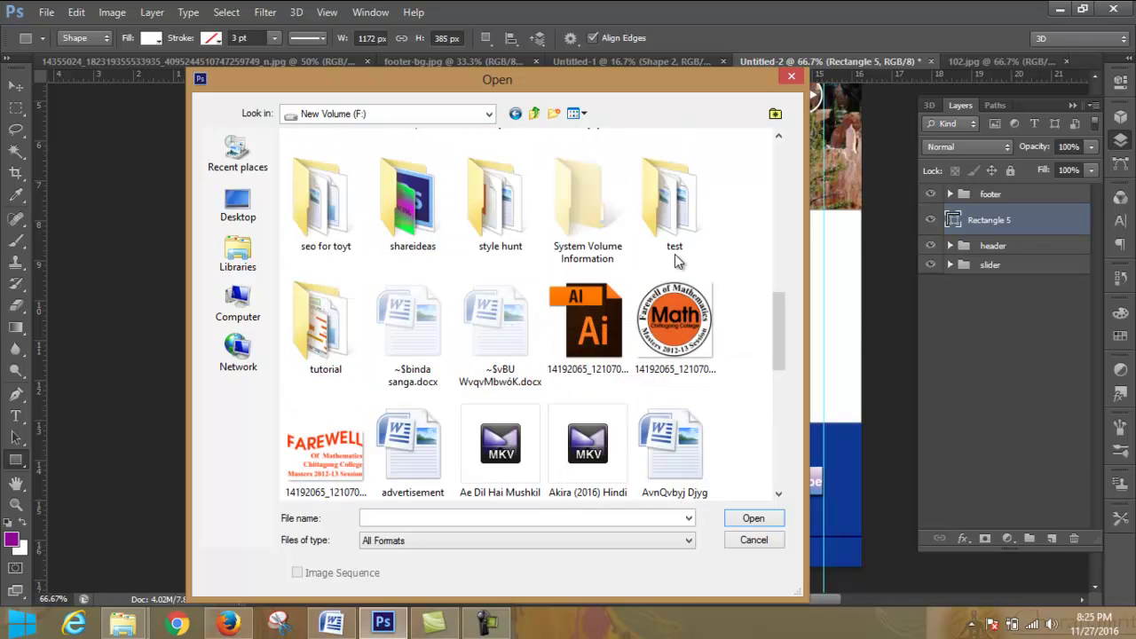
{"action": "left_click_drag", "start_coordinate": [776, 321], "coordinate": [780, 217]}
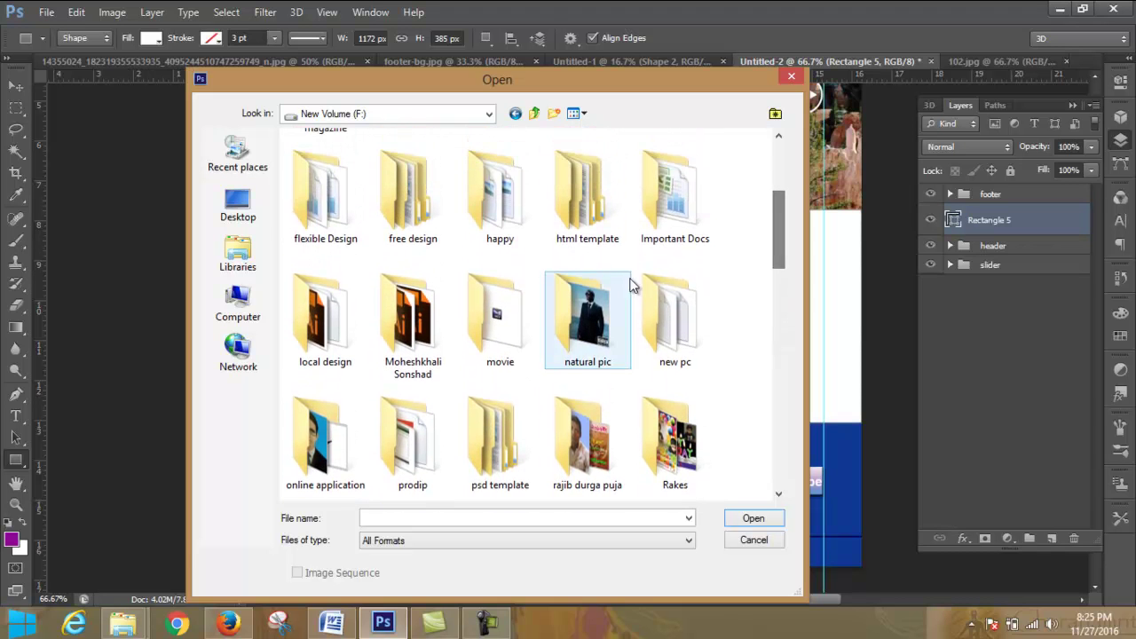
{"action": "double_click", "coordinate": [584, 311]}
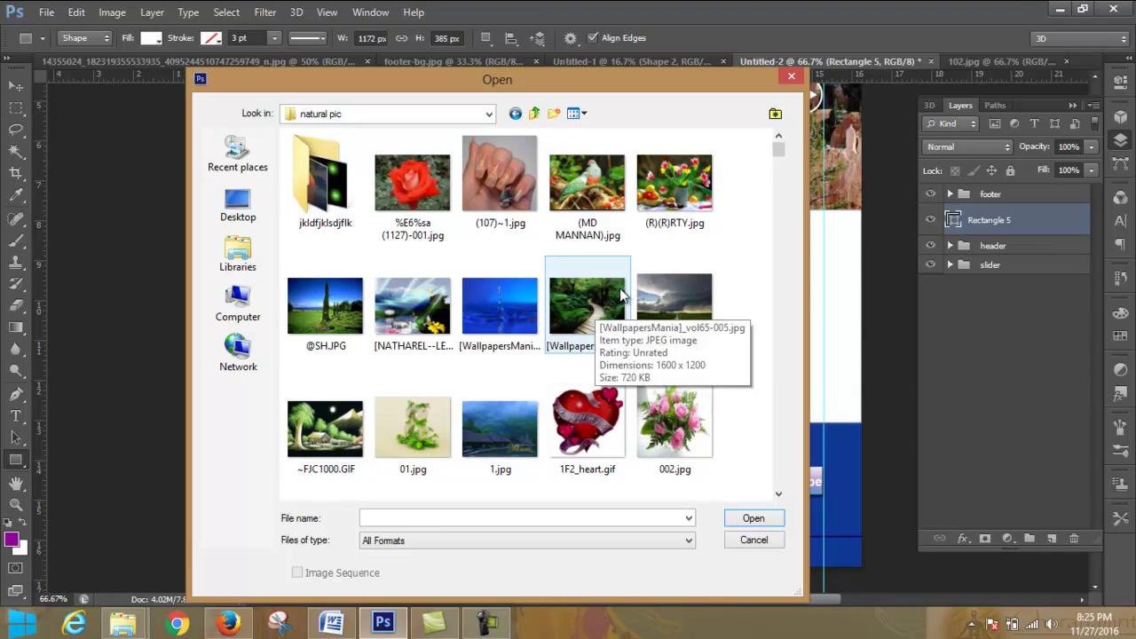
Step: Find and open the motorcycle picture 1481_MotoGp1.jpg from the natural pic folder
{"action": "scroll", "coordinate": [647, 216], "scroll_direction": "down", "scroll_amount": 3}
{"action": "scroll", "coordinate": [647, 221], "scroll_direction": "down", "scroll_amount": 3}
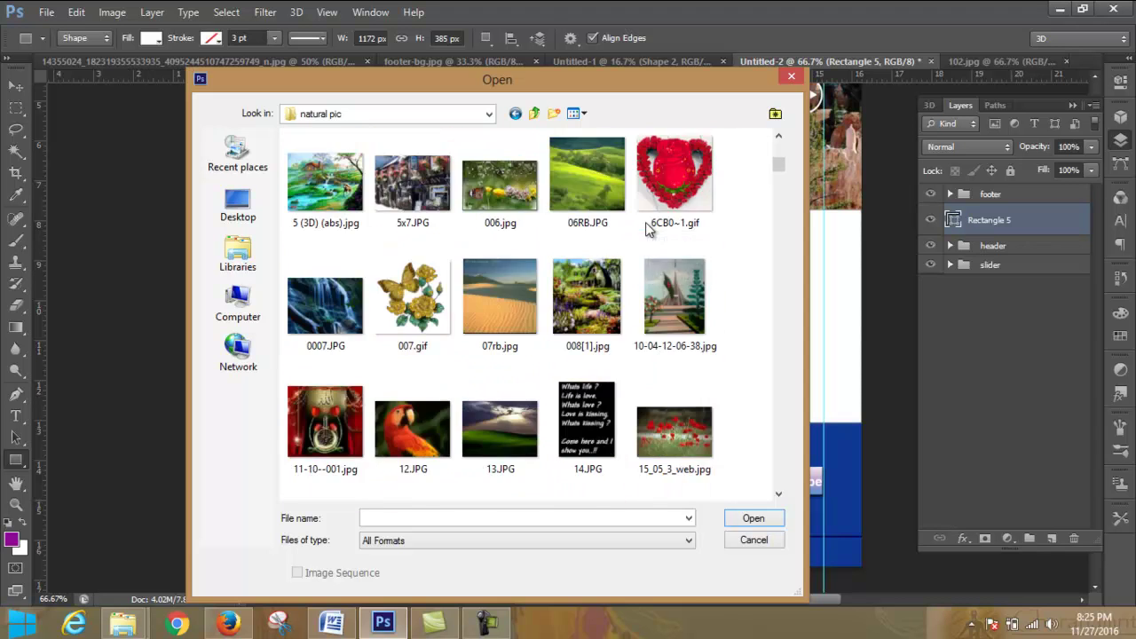
{"action": "scroll", "coordinate": [647, 229], "scroll_direction": "down", "scroll_amount": 15}
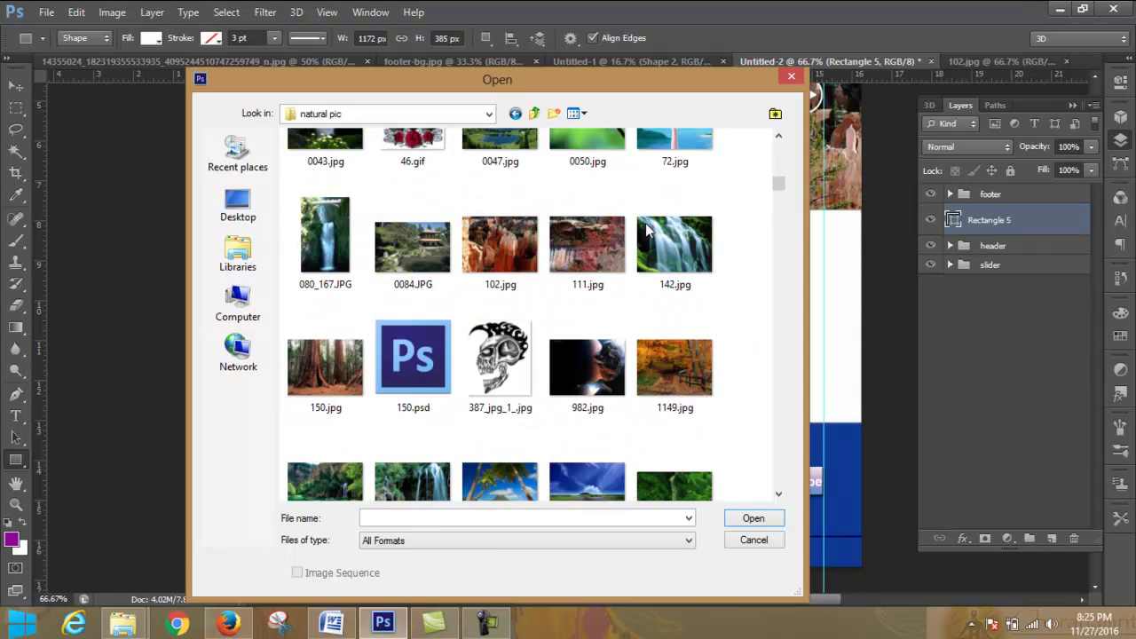
{"action": "scroll", "coordinate": [645, 223], "scroll_direction": "down", "scroll_amount": 3}
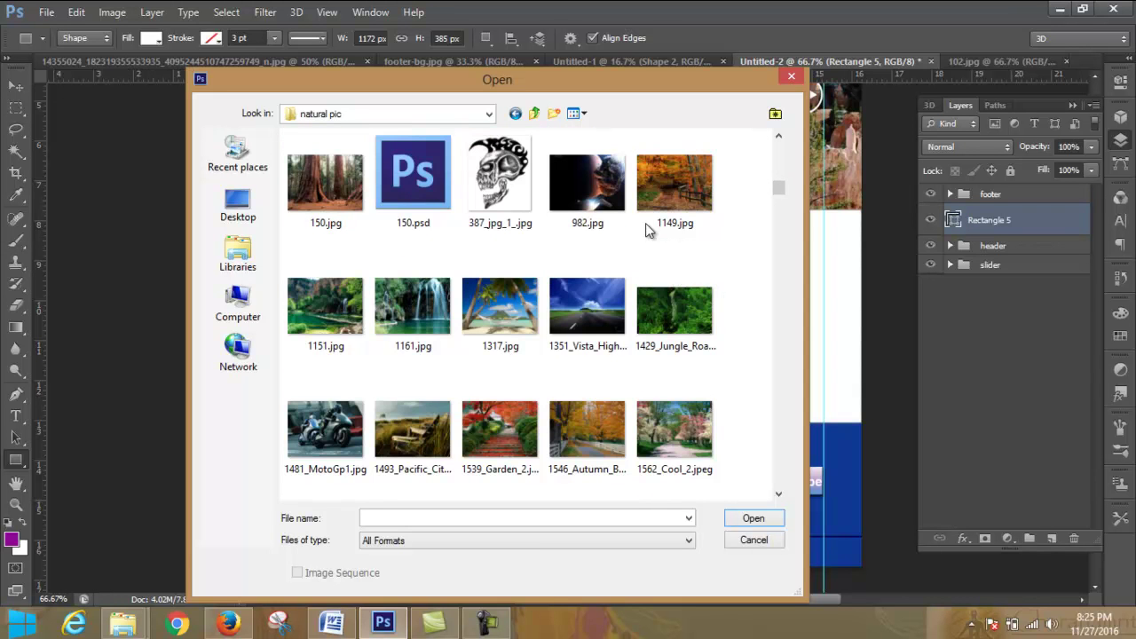
{"action": "left_click", "coordinate": [306, 448]}
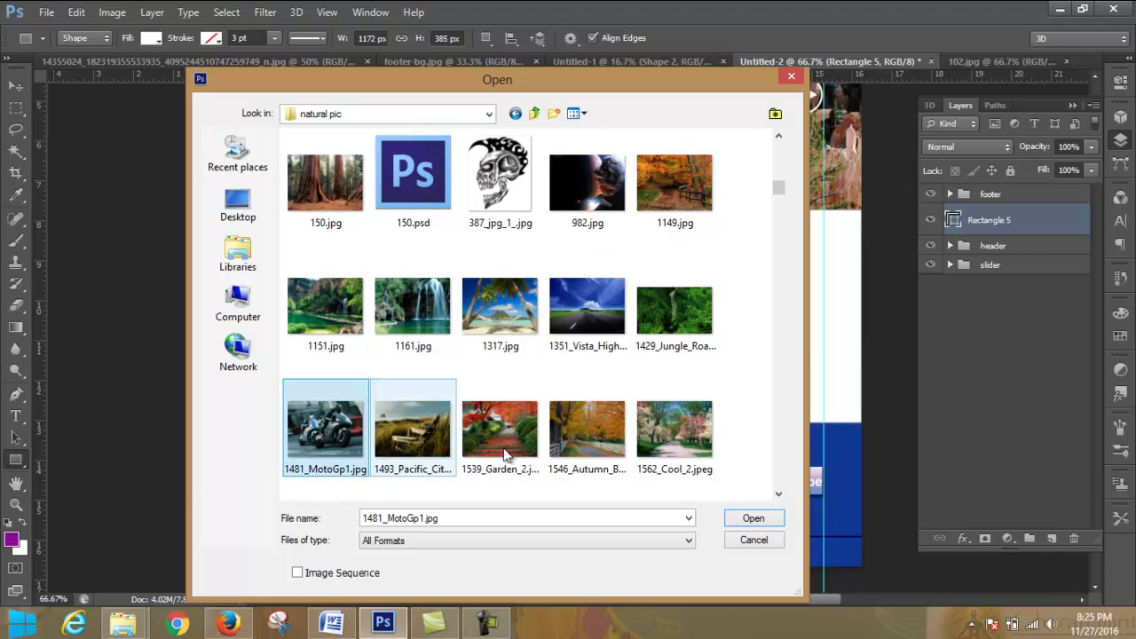
{"action": "left_click", "coordinate": [750, 517]}
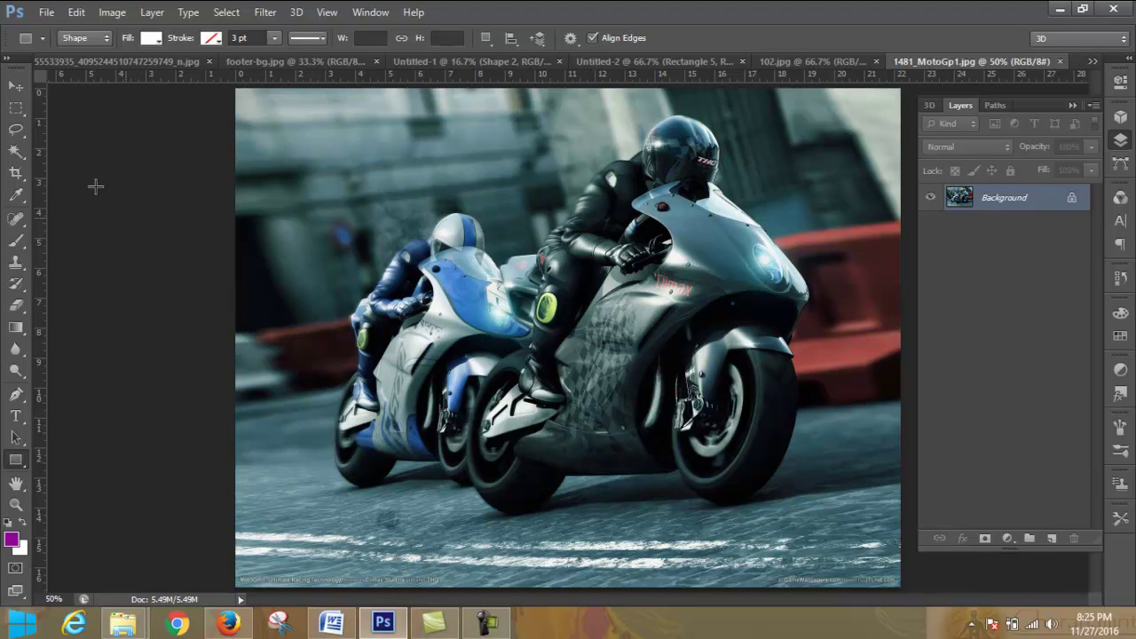
Step: Copy the motorcycle picture into the Untitled-2 layout above Rectangle 5 with the Move tool and nudge it slightly down
{"action": "left_click", "coordinate": [16, 86]}
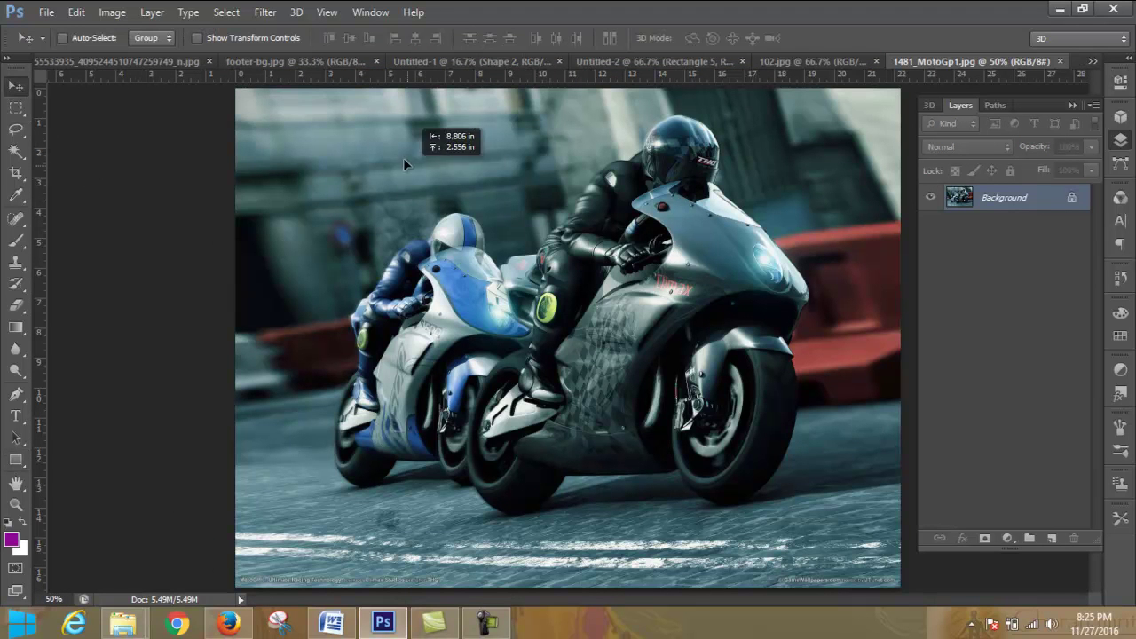
{"action": "left_click_drag", "start_coordinate": [345, 94], "coordinate": [466, 75]}
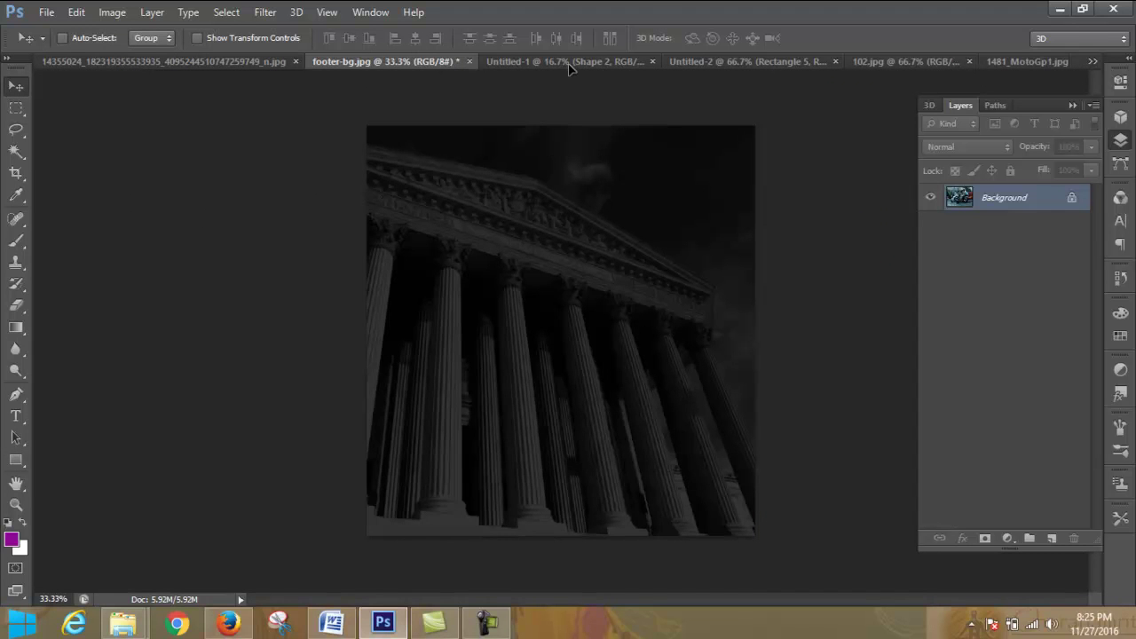
{"action": "left_click_drag", "start_coordinate": [571, 67], "coordinate": [573, 65]}
{"action": "left_click_drag", "start_coordinate": [699, 68], "coordinate": [652, 306]}
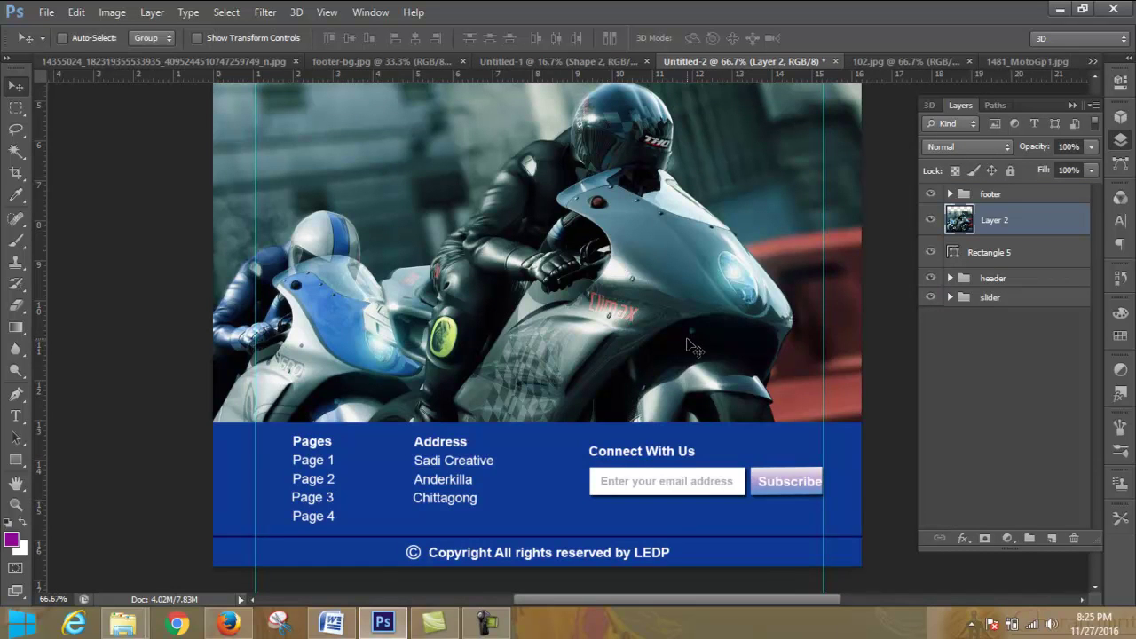
{"action": "scroll", "coordinate": [693, 346], "scroll_direction": "up", "scroll_amount": 3}
{"action": "scroll", "coordinate": [585, 355], "scroll_direction": "down", "scroll_amount": 3}
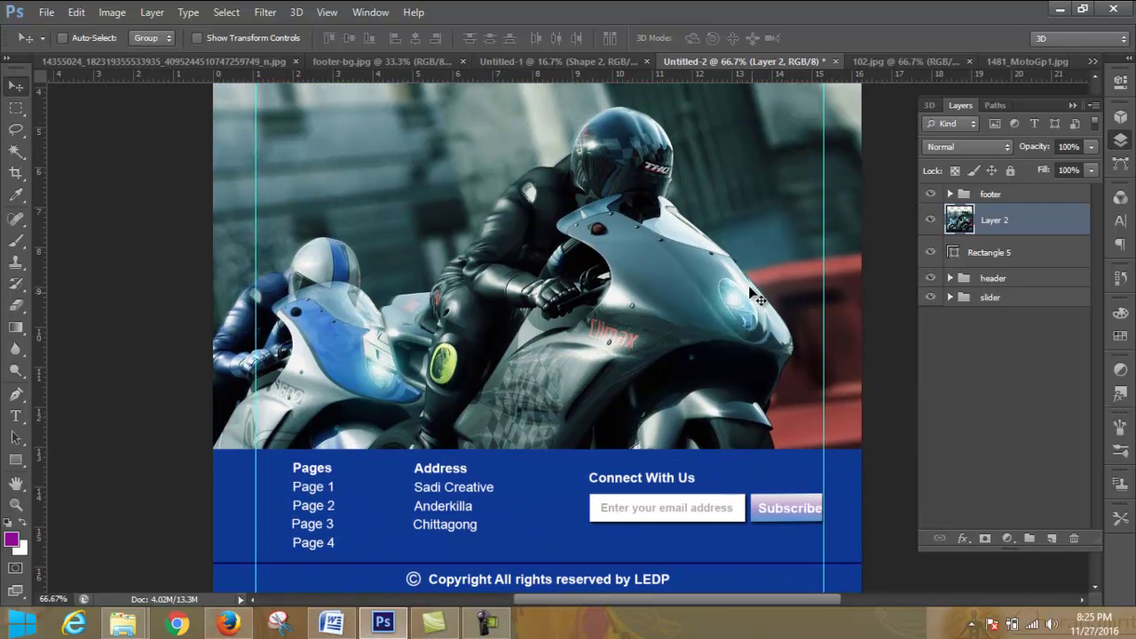
{"action": "left_click_drag", "start_coordinate": [705, 293], "coordinate": [707, 303]}
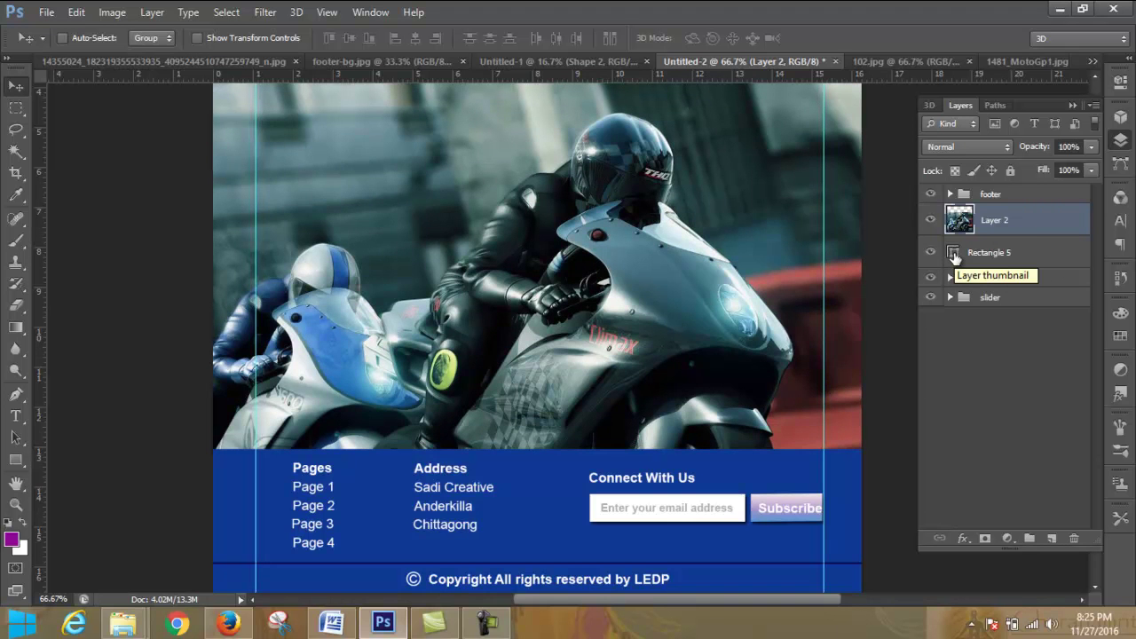
Step: Load Rectangle 5's outline as a selection, leave its fill colour as it is, and make the motorcycle image layer active
{"action": "double_click", "coordinate": [953, 253]}
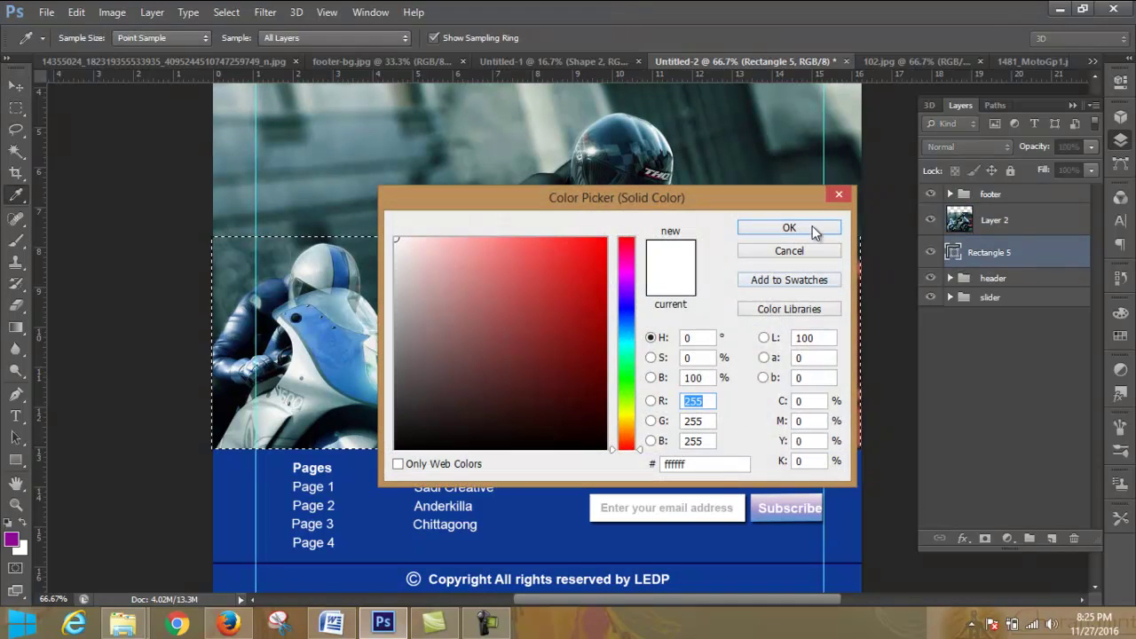
{"action": "left_click", "coordinate": [789, 250]}
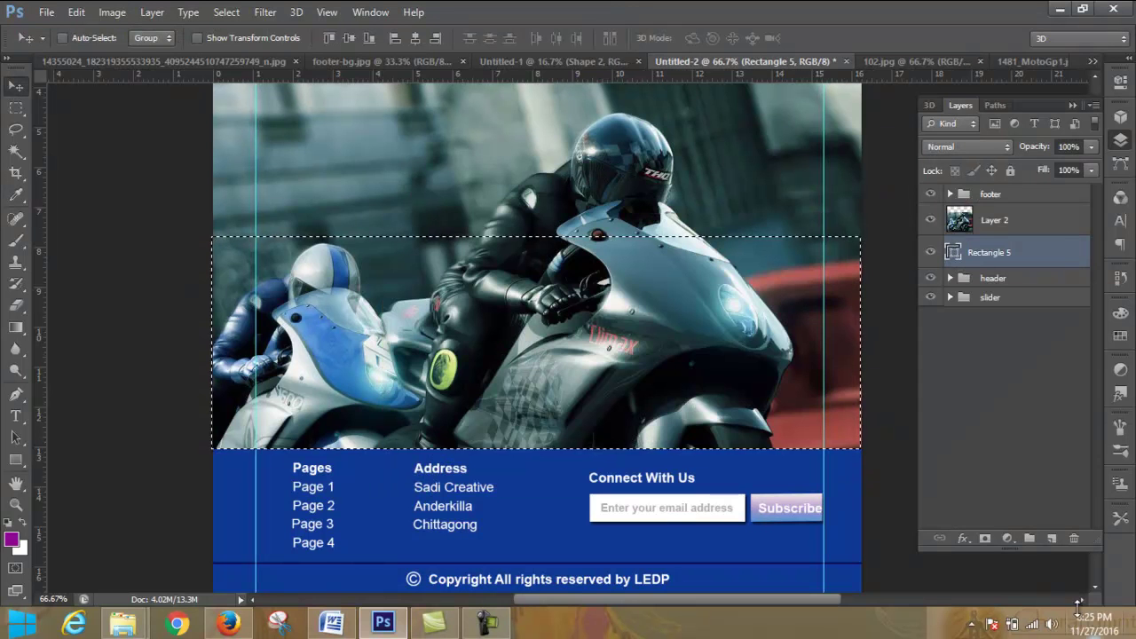
{"action": "mouse_move", "coordinate": [692, 310]}
{"action": "left_mouse_down"}
{"action": "mouse_move", "coordinate": [695, 331]}
{"action": "mouse_move", "coordinate": [697, 303]}
{"action": "left_mouse_up"}
{"action": "left_click", "coordinate": [962, 225]}
Step: Move the motorcycle image down and slightly to the right over the body area, uncovering the lower part of the slider
{"action": "left_click_drag", "start_coordinate": [570, 284], "coordinate": [575, 313]}
{"action": "left_click_drag", "start_coordinate": [748, 336], "coordinate": [748, 313]}
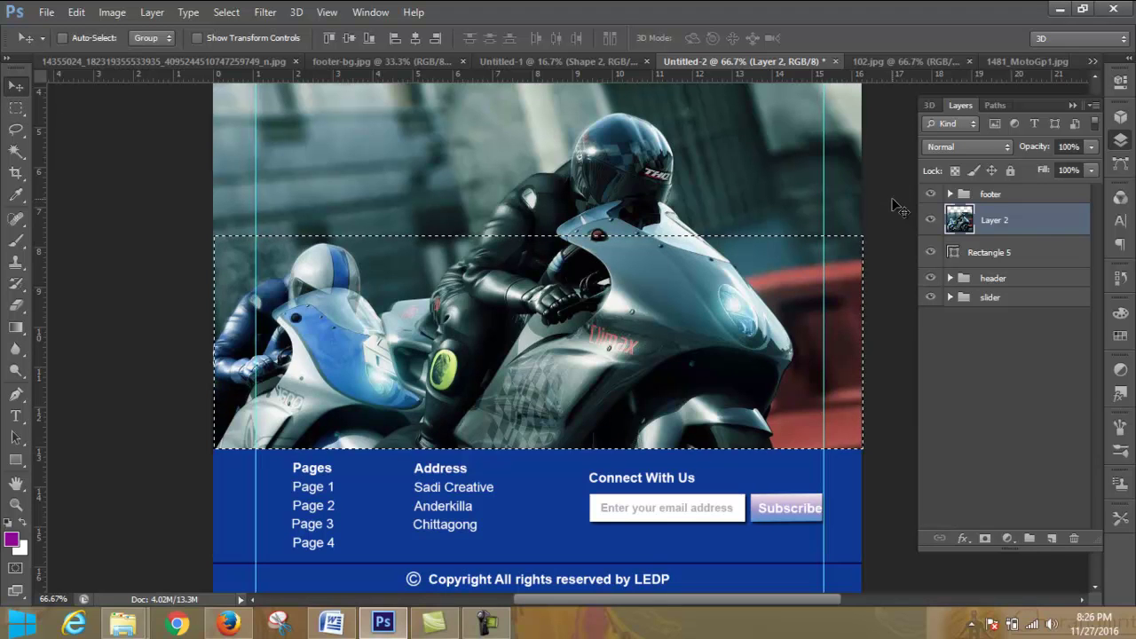
{"action": "left_click_drag", "start_coordinate": [698, 160], "coordinate": [716, 230]}
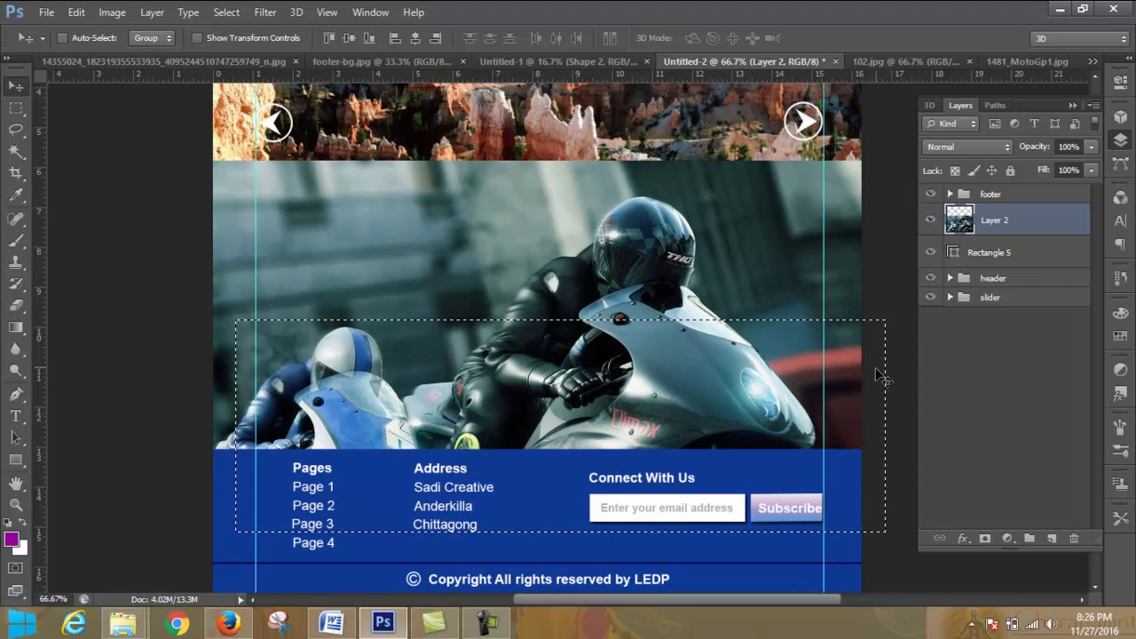
Step: Move Rectangle 5 together with its selection up and left so the selection covers the body area between slider and footer
{"action": "left_click", "coordinate": [981, 253]}
{"action": "left_click_drag", "start_coordinate": [837, 390], "coordinate": [817, 304]}
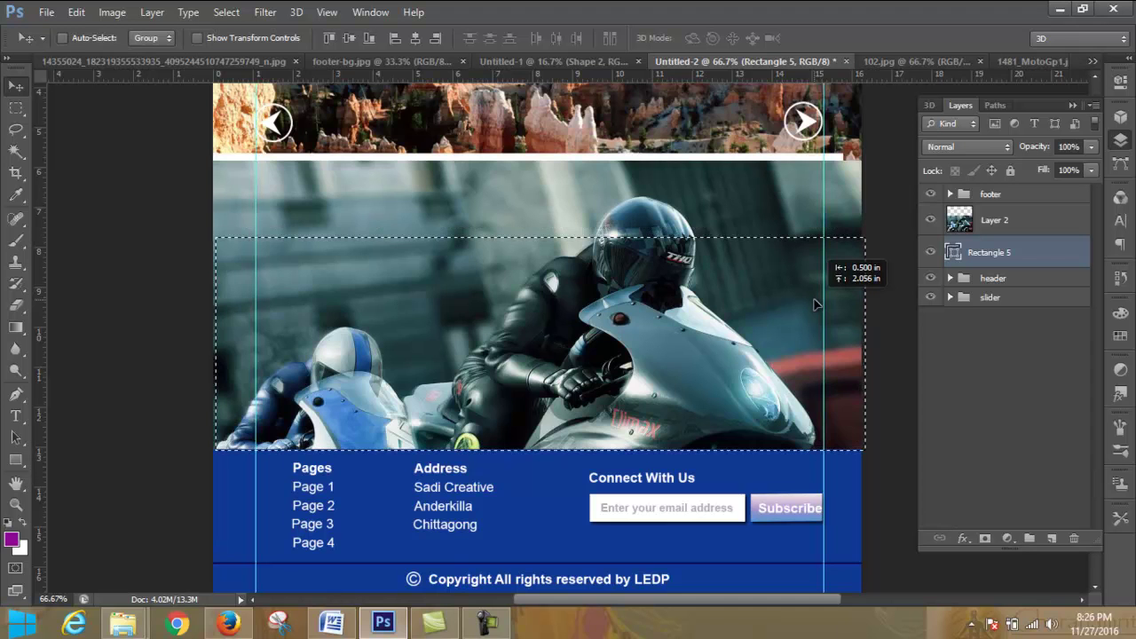
{"action": "key", "text": "Left"}
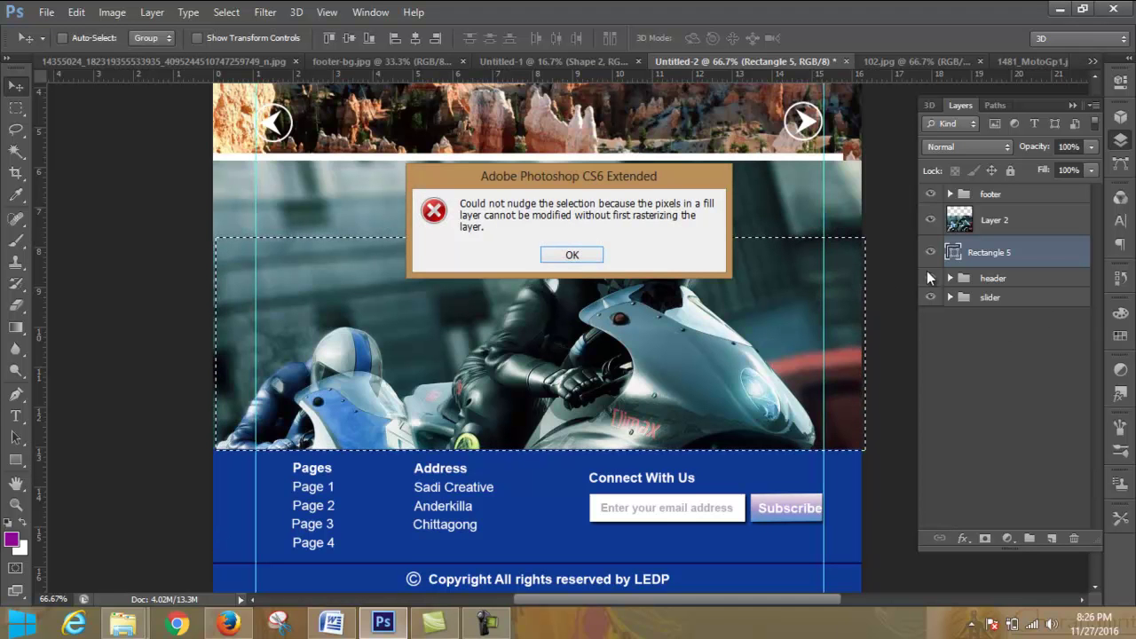
{"action": "key", "text": "Return"}
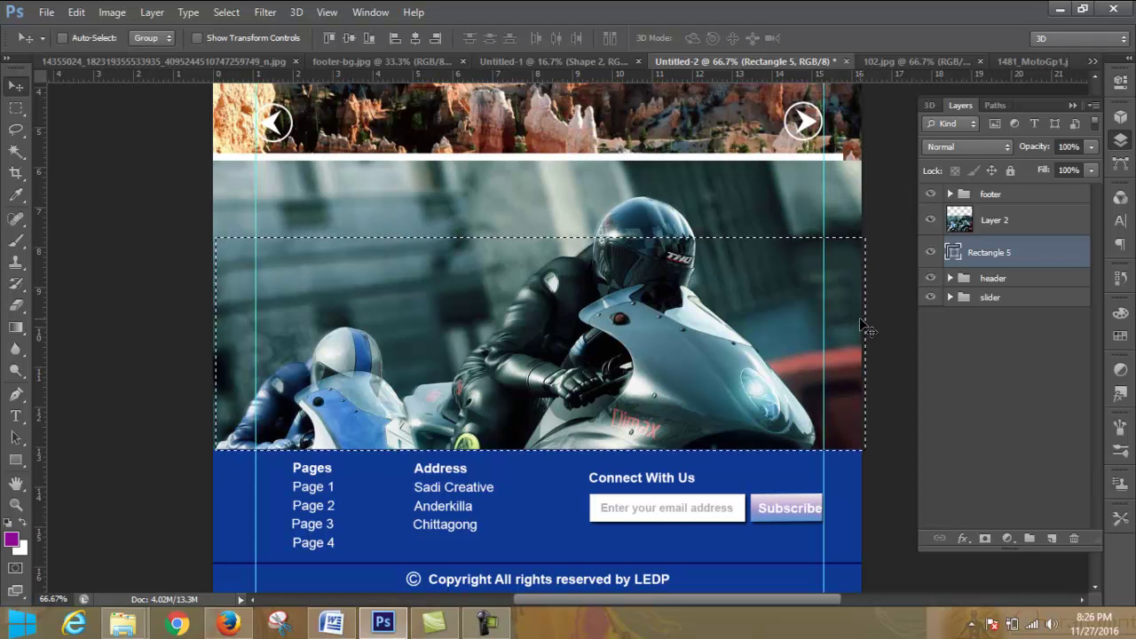
{"action": "left_click_drag", "start_coordinate": [862, 325], "coordinate": [854, 329]}
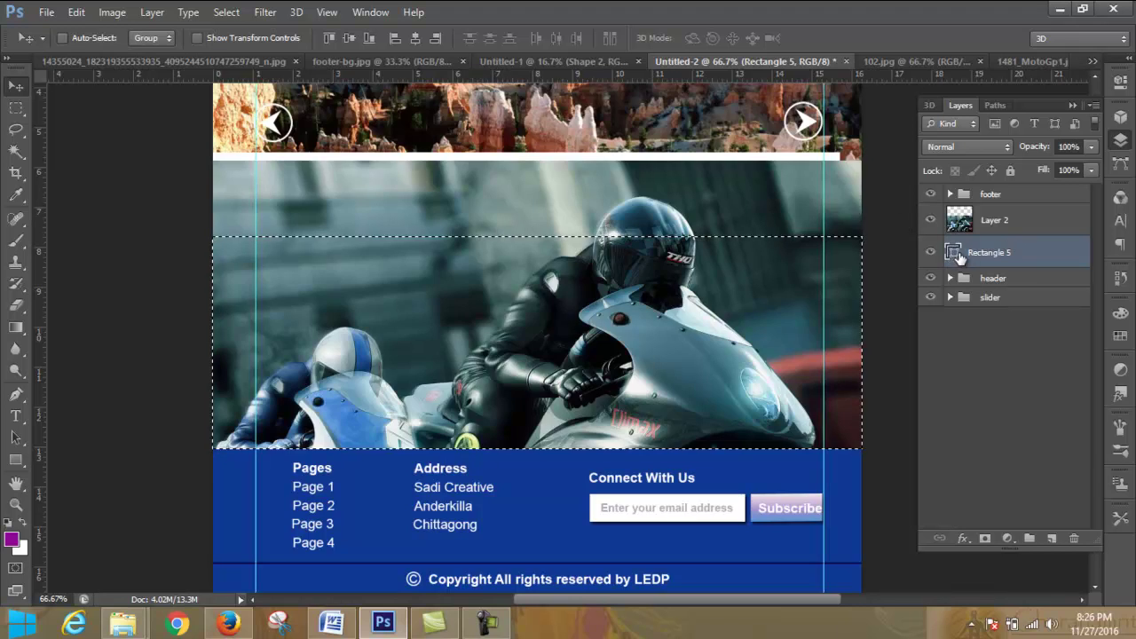
Step: Add a layer mask to the motorcycle layer from the current selection
{"action": "left_click", "coordinate": [981, 227]}
{"action": "left_click", "coordinate": [985, 540]}
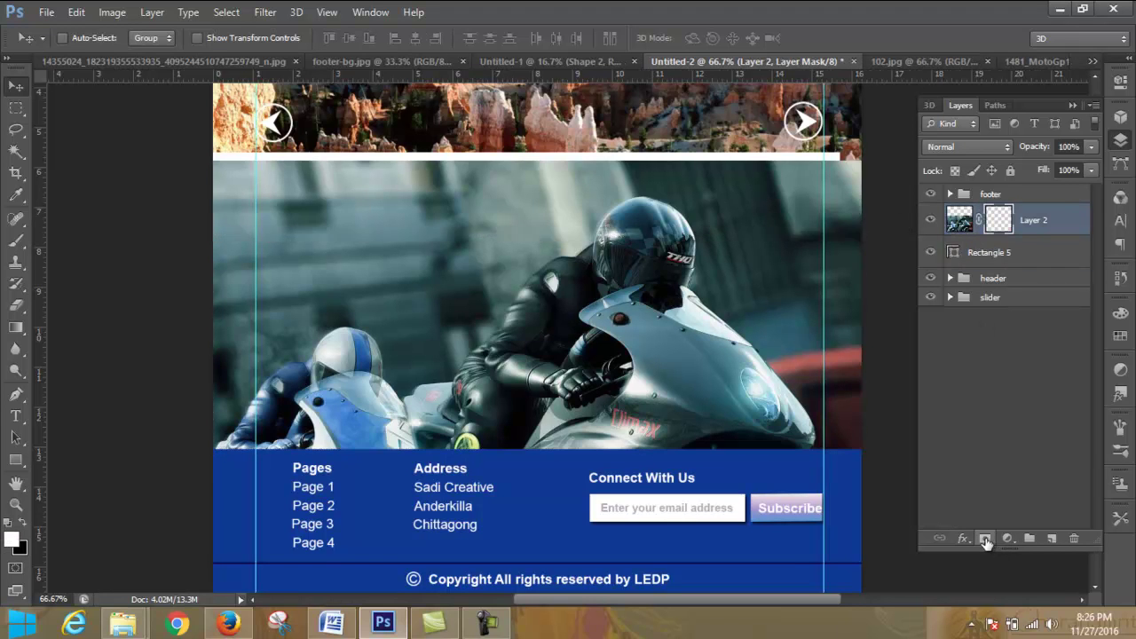
{"action": "scroll", "coordinate": [892, 364], "scroll_direction": "up", "scroll_amount": 3}
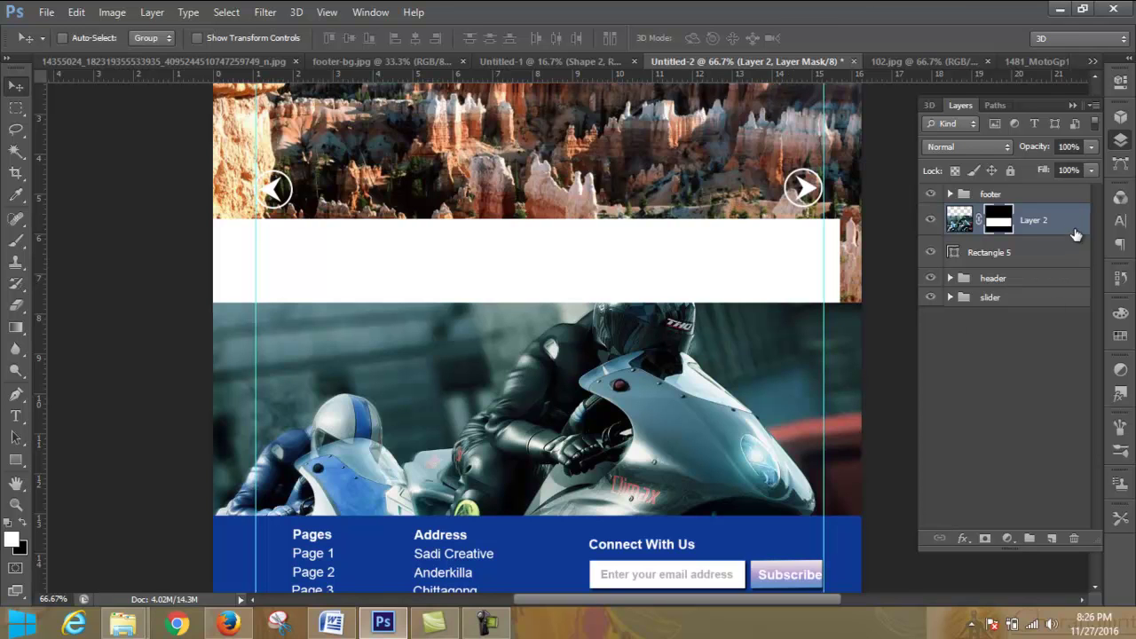
Step: Try the motorcycle layer below Rectangle 5 and above the footer group, undoing each reordering
{"action": "left_click_drag", "start_coordinate": [1073, 222], "coordinate": [1070, 276]}
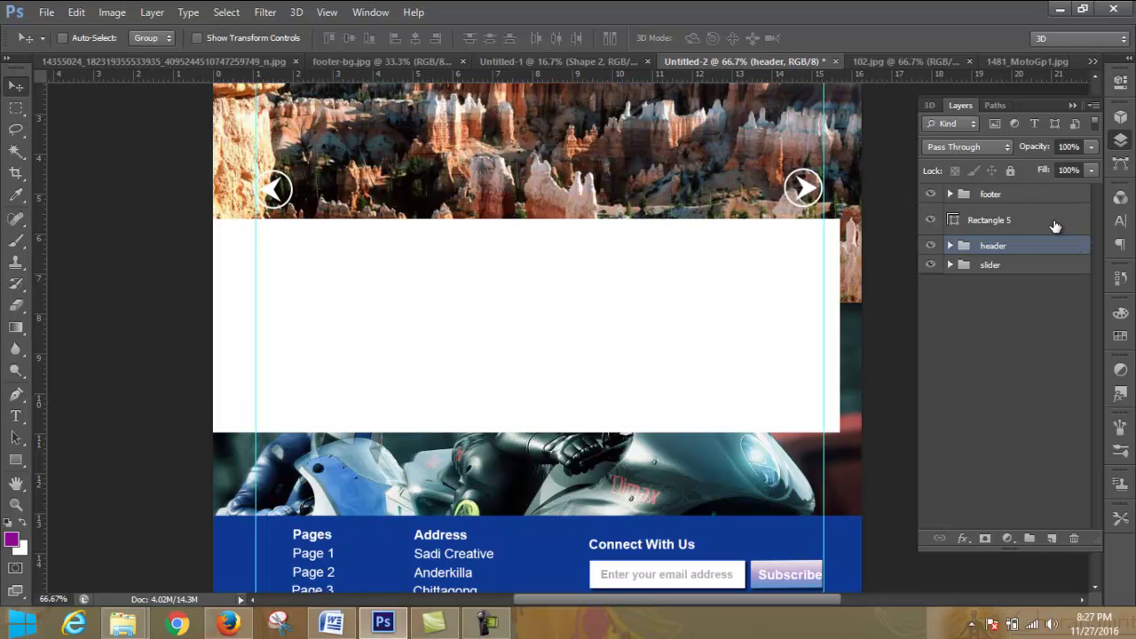
{"action": "key", "text": "ctrl+z"}
{"action": "left_click_drag", "start_coordinate": [1058, 221], "coordinate": [1060, 191]}
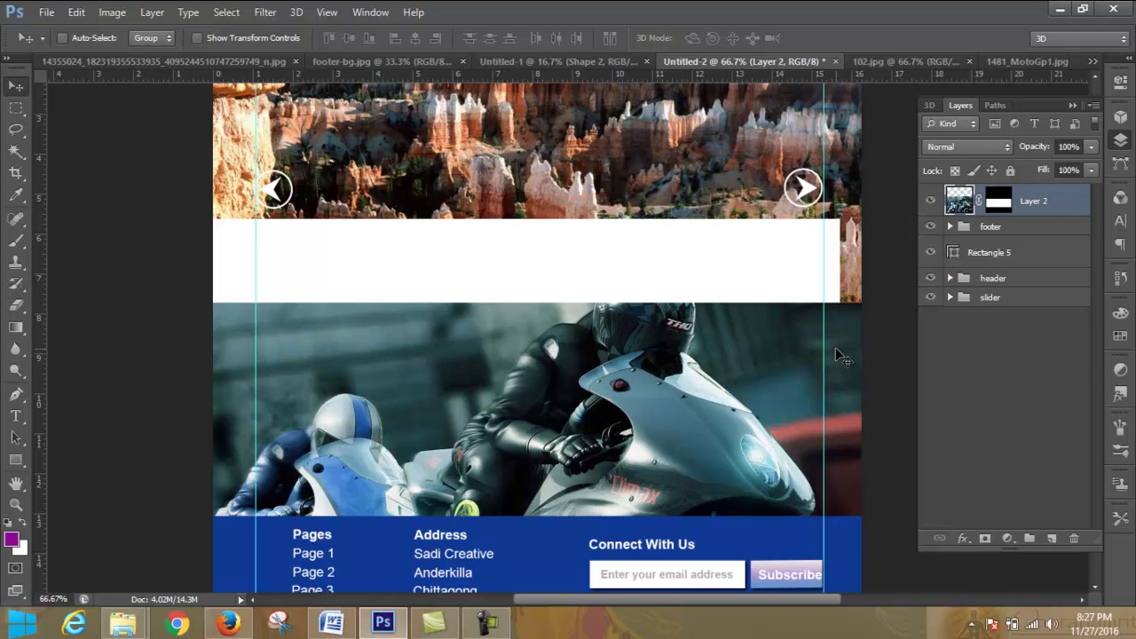
{"action": "key", "text": "ctrl+z"}
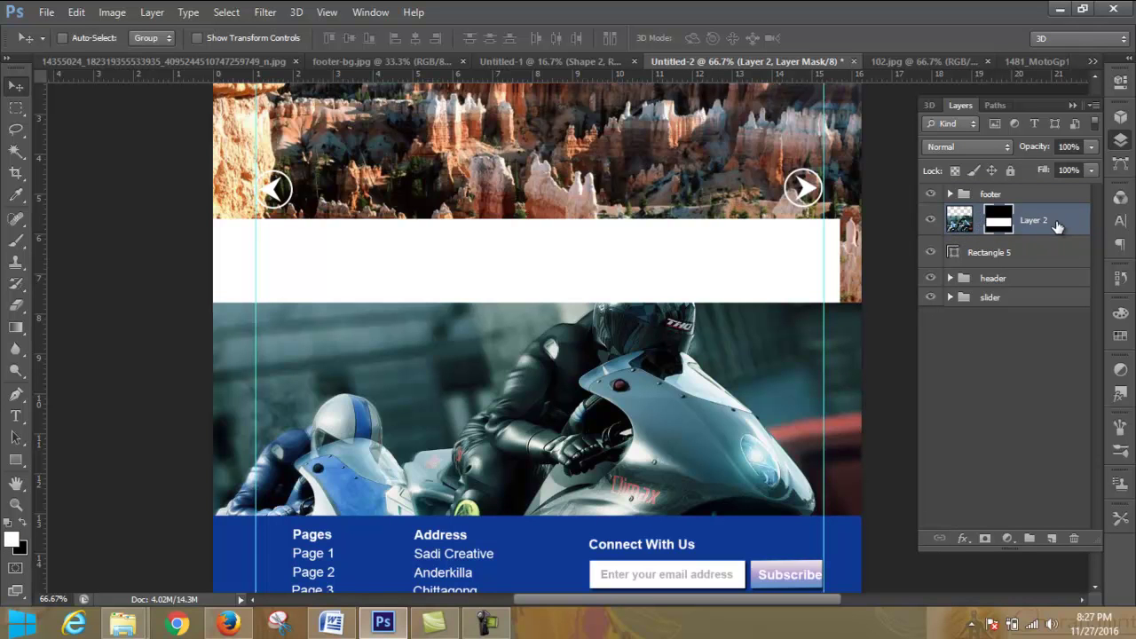
Step: Delete the motorcycle layer's mask without applying it and move the picture up over the lower part of the slider
{"action": "left_click", "coordinate": [1074, 538]}
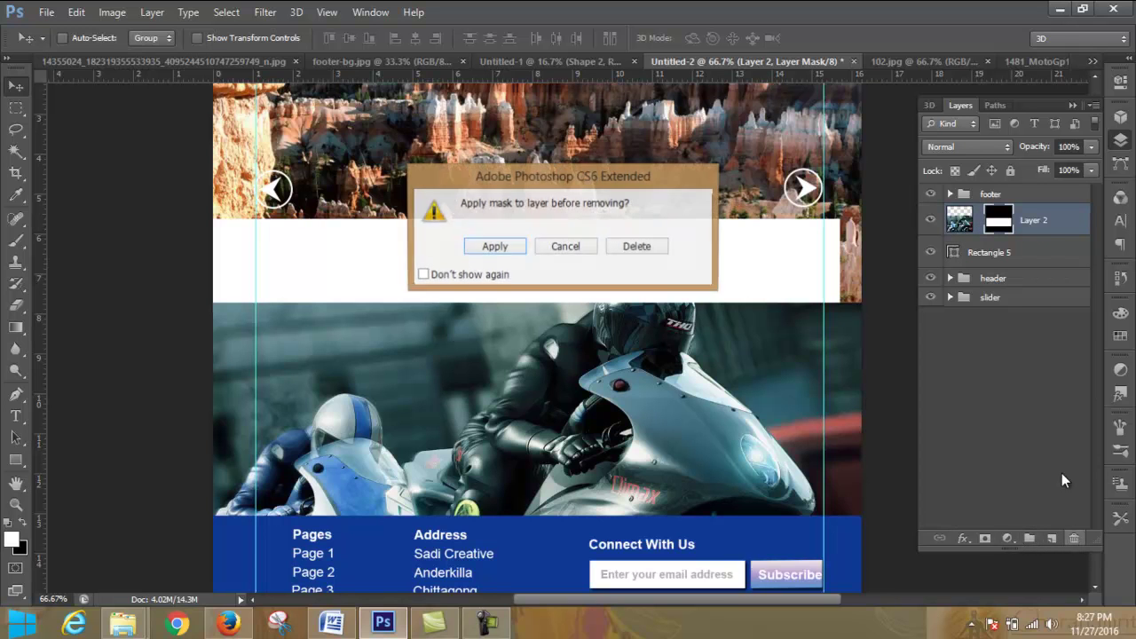
{"action": "left_click", "coordinate": [635, 247]}
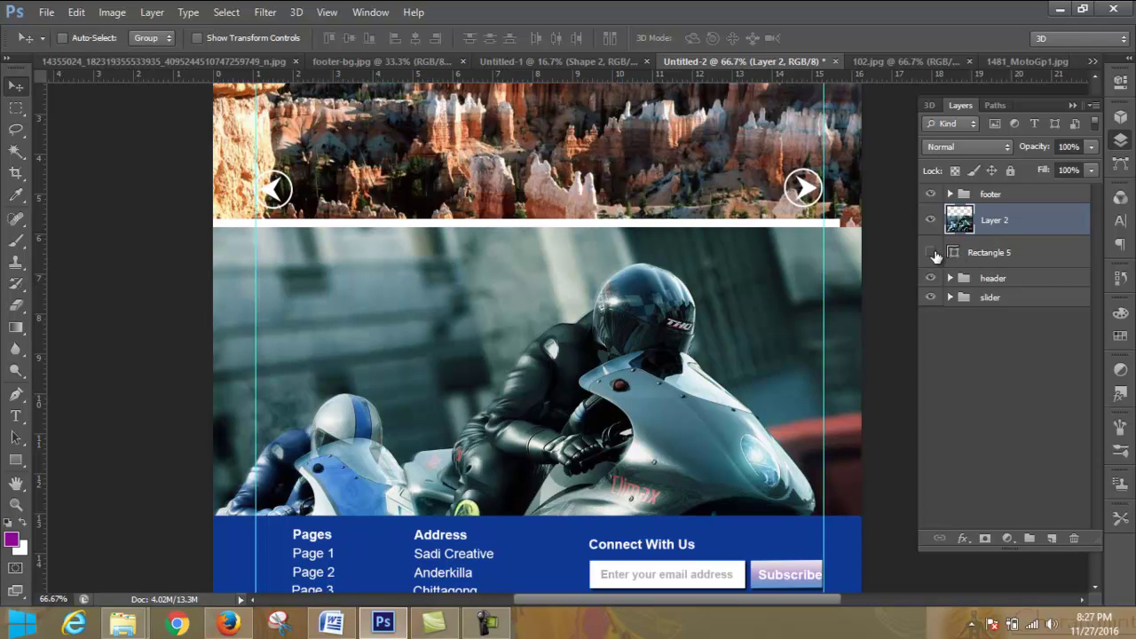
{"action": "scroll", "coordinate": [724, 270], "scroll_direction": "down", "scroll_amount": 1}
{"action": "scroll", "coordinate": [800, 273], "scroll_direction": "down", "scroll_amount": 1}
{"action": "scroll", "coordinate": [800, 273], "scroll_direction": "up", "scroll_amount": 2}
{"action": "left_click_drag", "start_coordinate": [682, 321], "coordinate": [690, 260]}
Step: With the motorcycle layer and Rectangle 5 hidden, marquee-select the empty body area between slider and footer across the full page width
{"action": "left_click", "coordinate": [930, 219]}
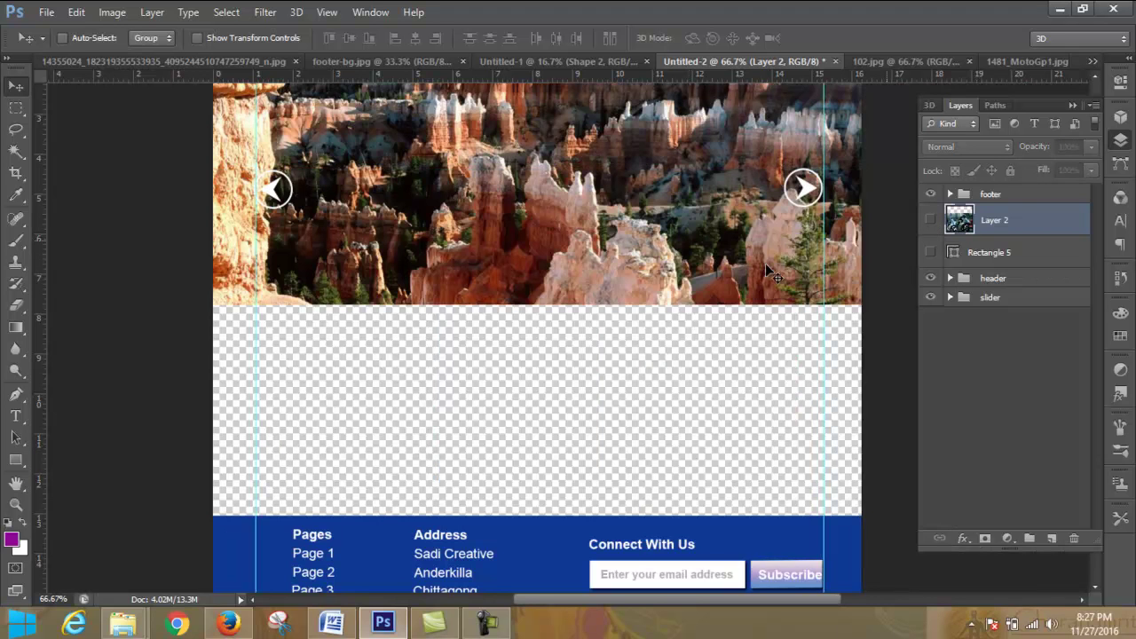
{"action": "left_click", "coordinate": [16, 110]}
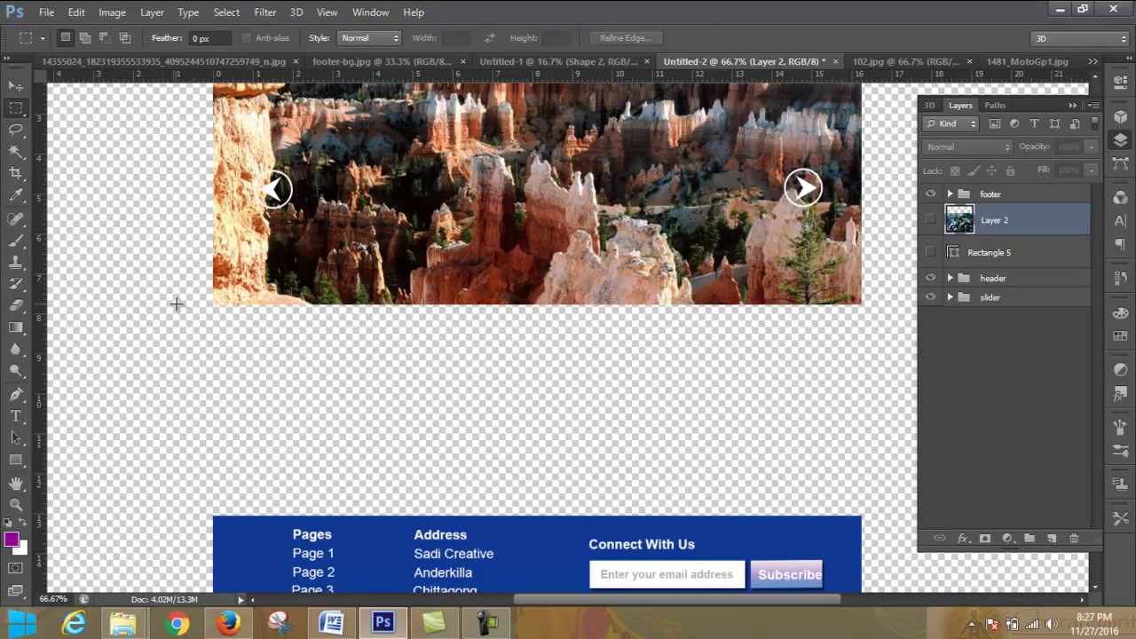
{"action": "left_click_drag", "start_coordinate": [213, 305], "coordinate": [860, 516]}
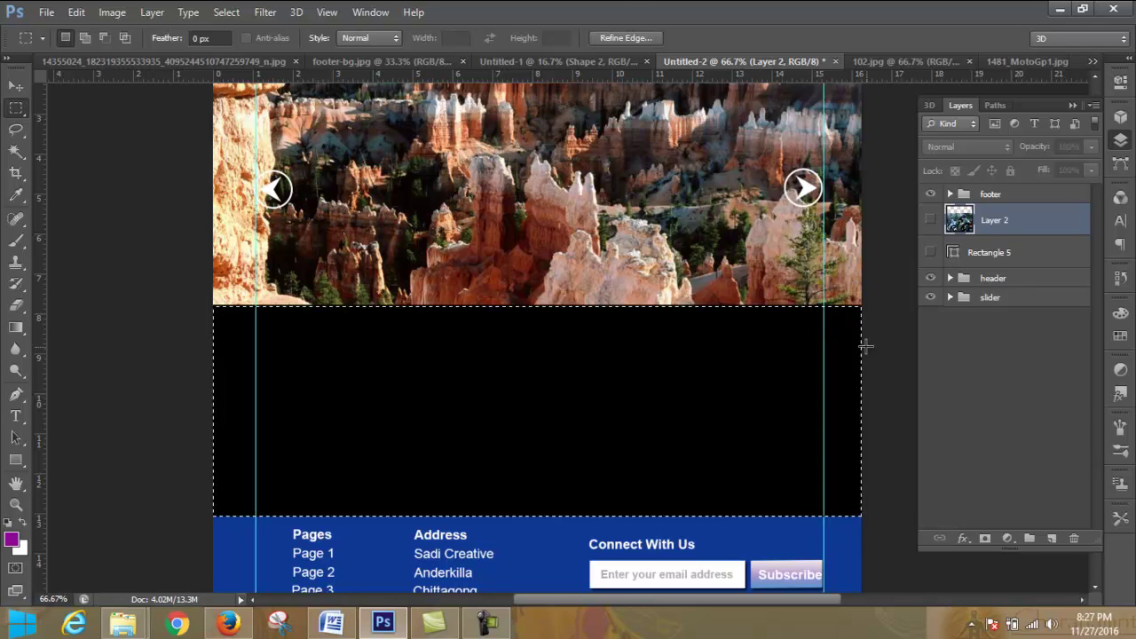
{"action": "key", "text": "ctrl+d"}
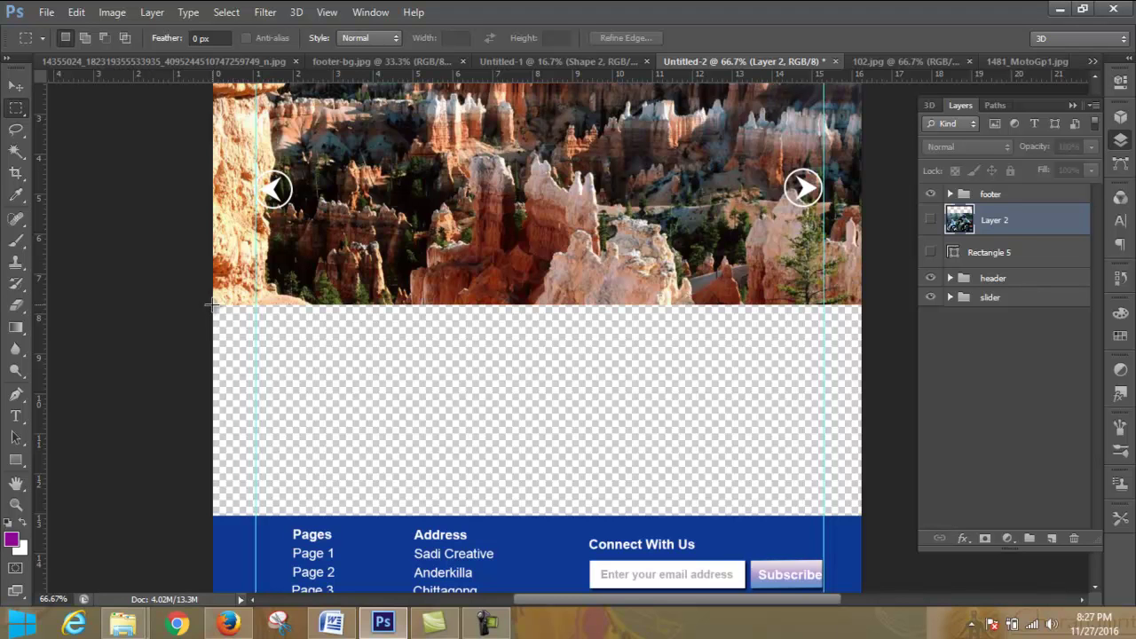
{"action": "left_click_drag", "start_coordinate": [817, 499], "coordinate": [865, 515]}
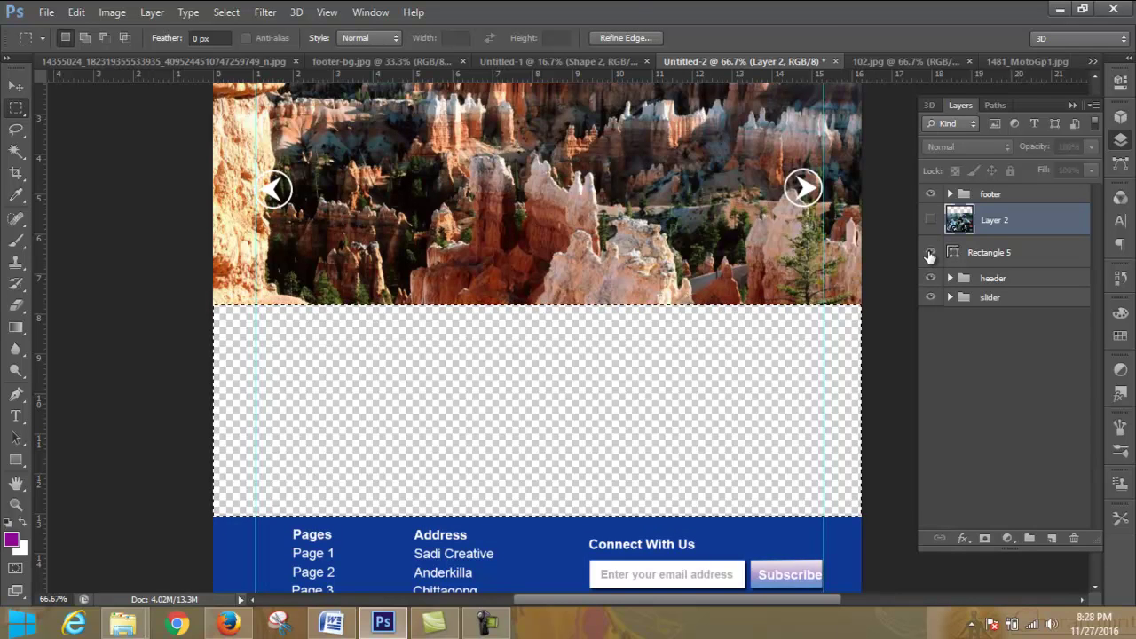
Step: Compare Rectangle 5 and the motorcycle layer with the selection by toggling their visibility, and delete the Rectangle 5 layer
{"action": "left_click", "coordinate": [930, 254]}
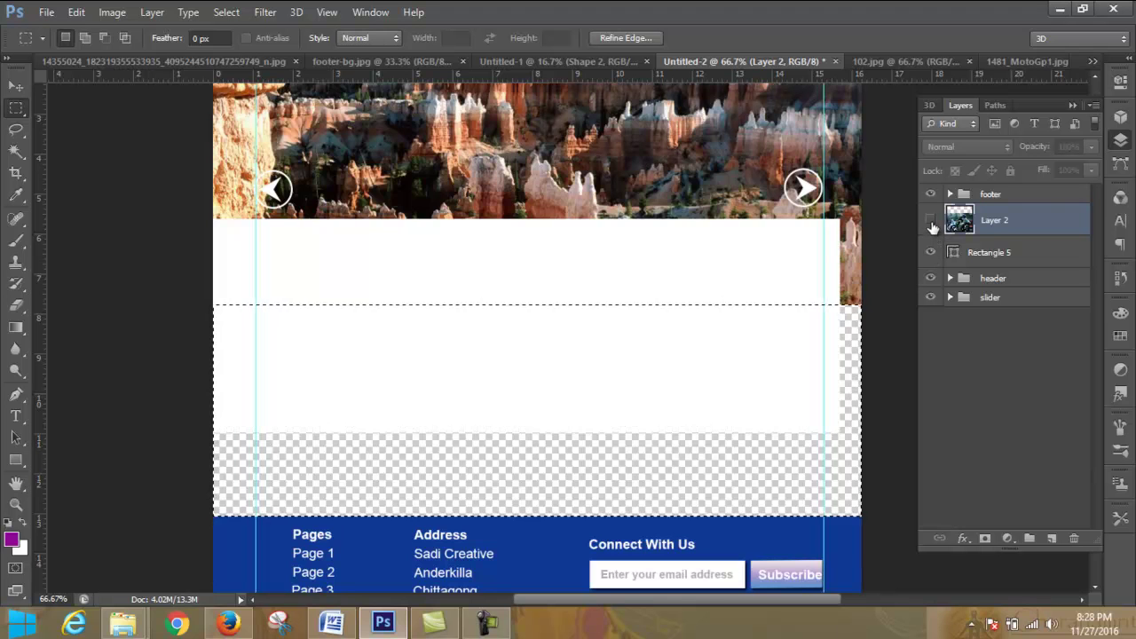
{"action": "left_click", "coordinate": [930, 220]}
{"action": "left_click", "coordinate": [930, 220]}
{"action": "left_click", "coordinate": [930, 254]}
{"action": "left_click", "coordinate": [1060, 255]}
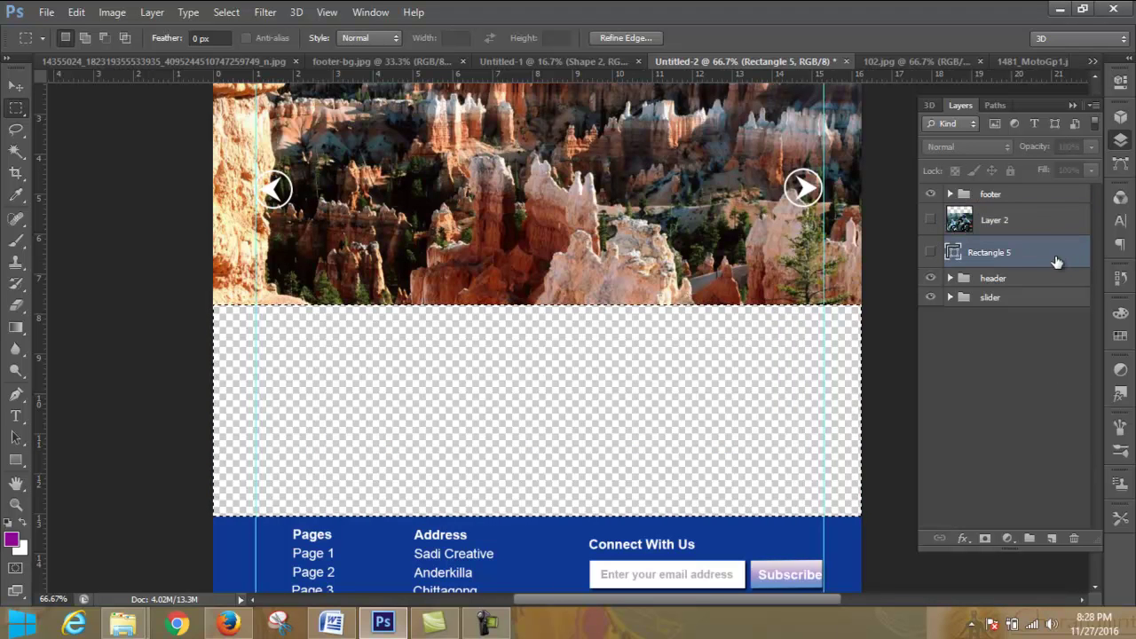
{"action": "left_click", "coordinate": [1074, 537]}
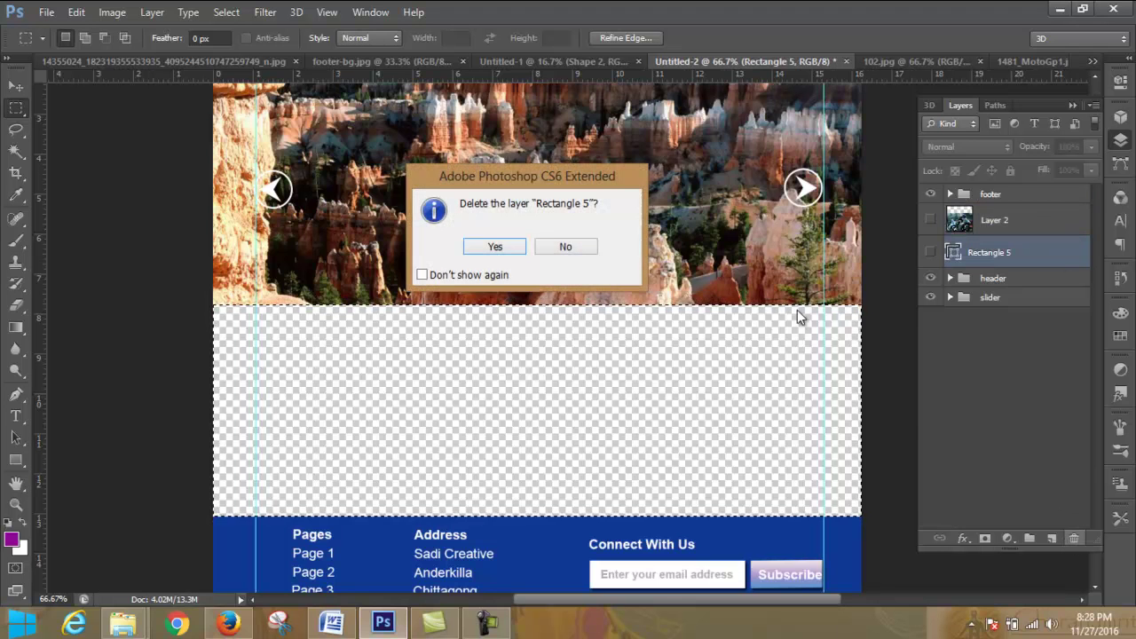
{"action": "left_click", "coordinate": [513, 249]}
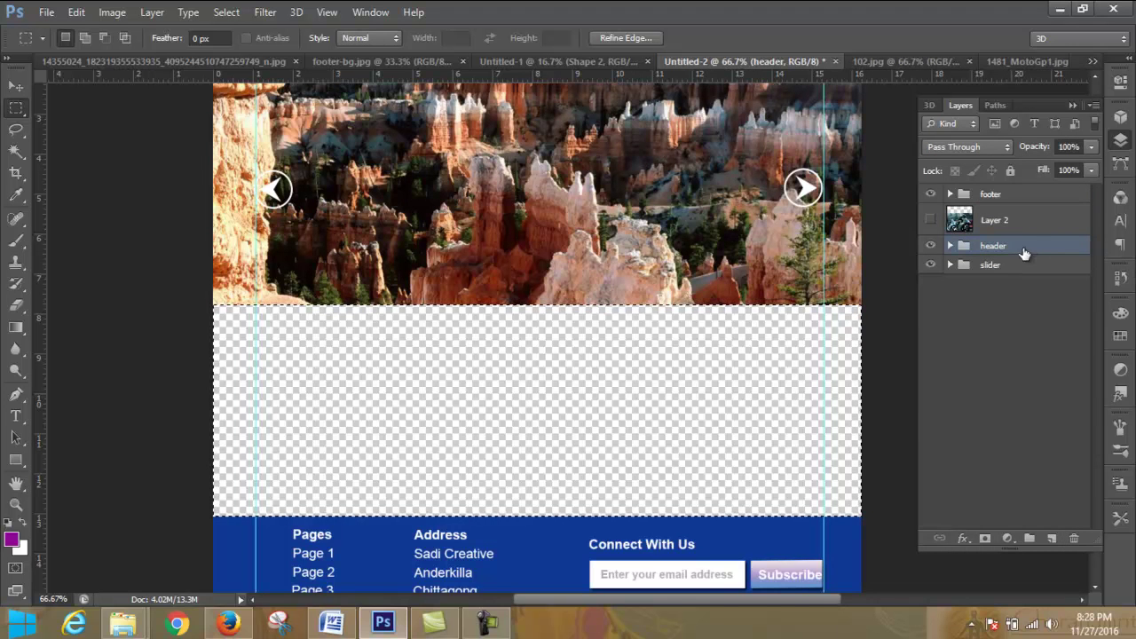
Step: Show the motorcycle layer again and mask it to the selected body area
{"action": "left_click", "coordinate": [930, 219]}
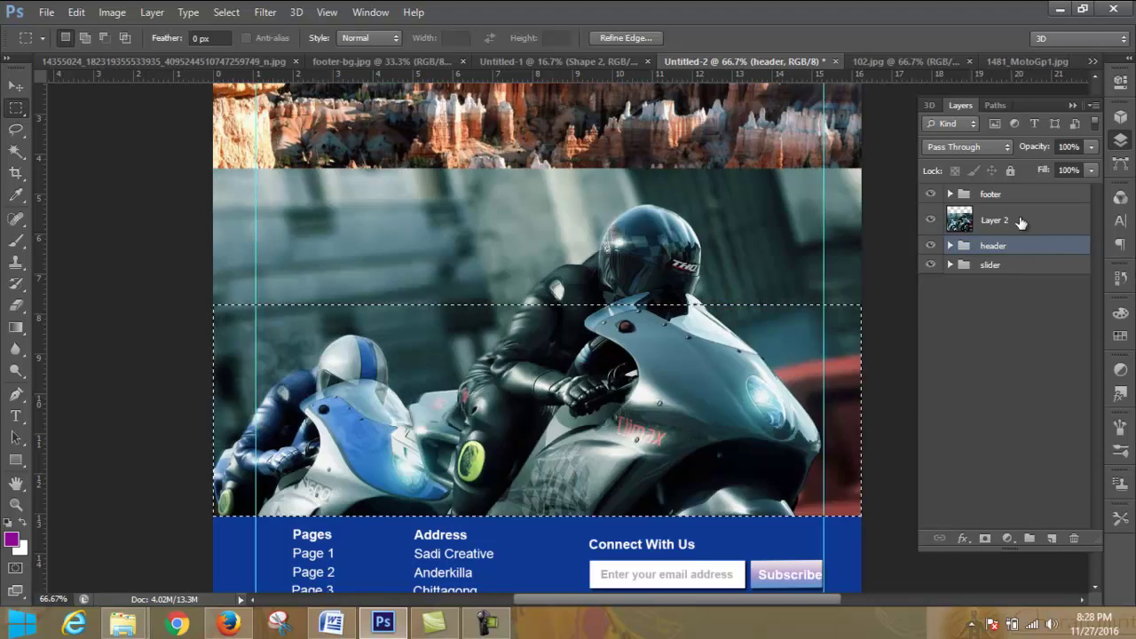
{"action": "left_click", "coordinate": [1011, 223]}
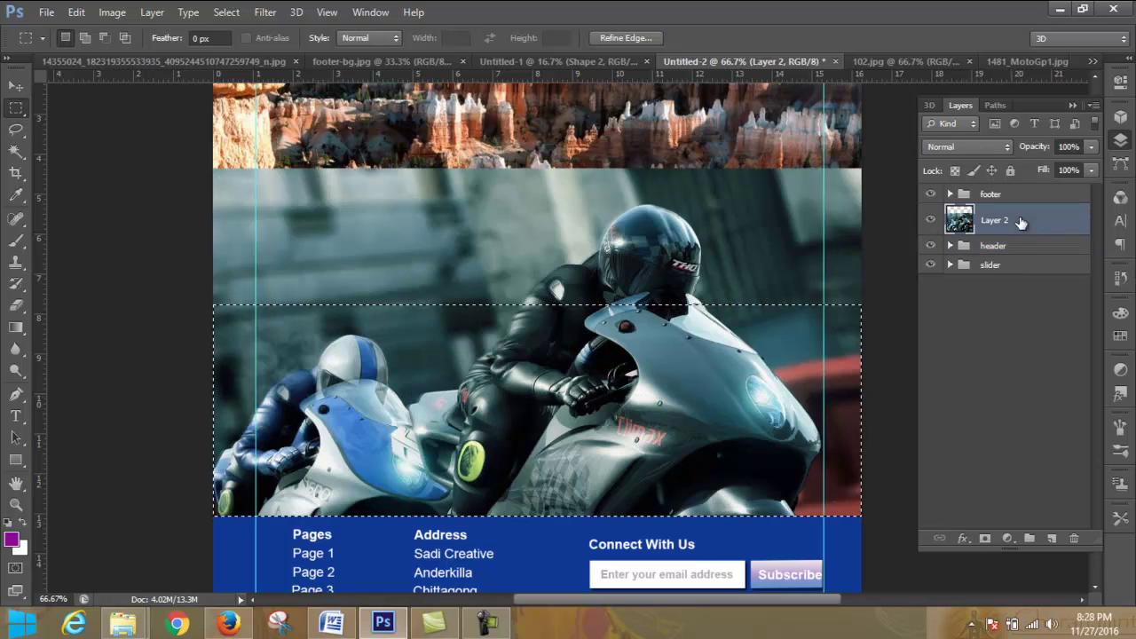
{"action": "left_click", "coordinate": [985, 538]}
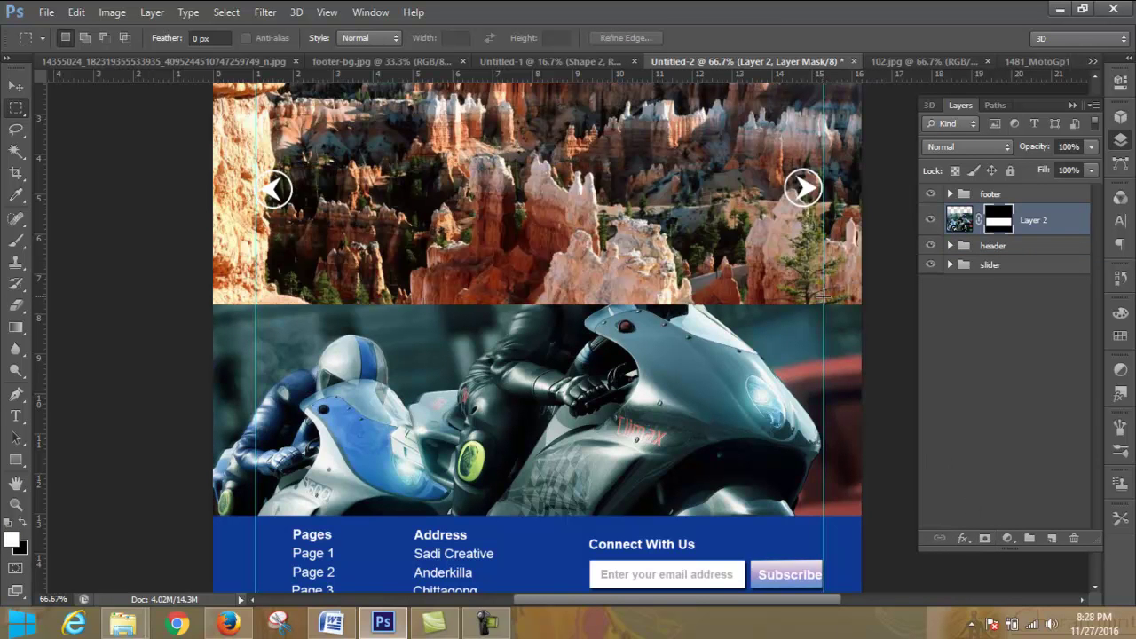
Step: Add a Color Overlay in black (000000) with Normal blend mode to the masked motorcycle layer
{"action": "right_click", "coordinate": [960, 226]}
{"action": "left_click", "coordinate": [786, 217]}
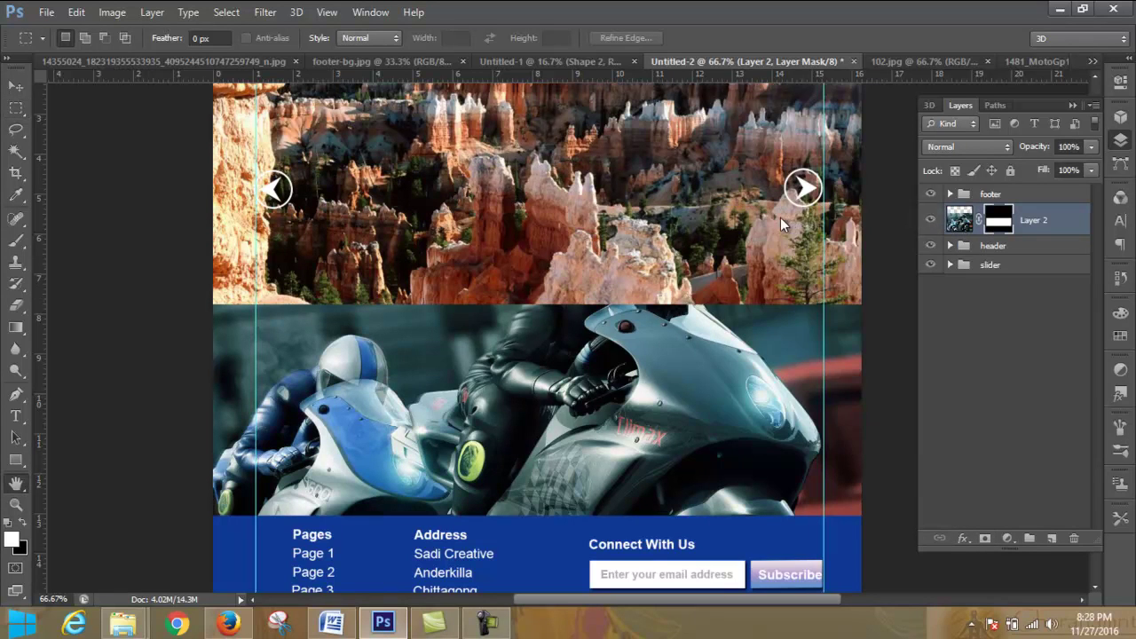
{"action": "left_click_drag", "start_coordinate": [672, 89], "coordinate": [777, 83]}
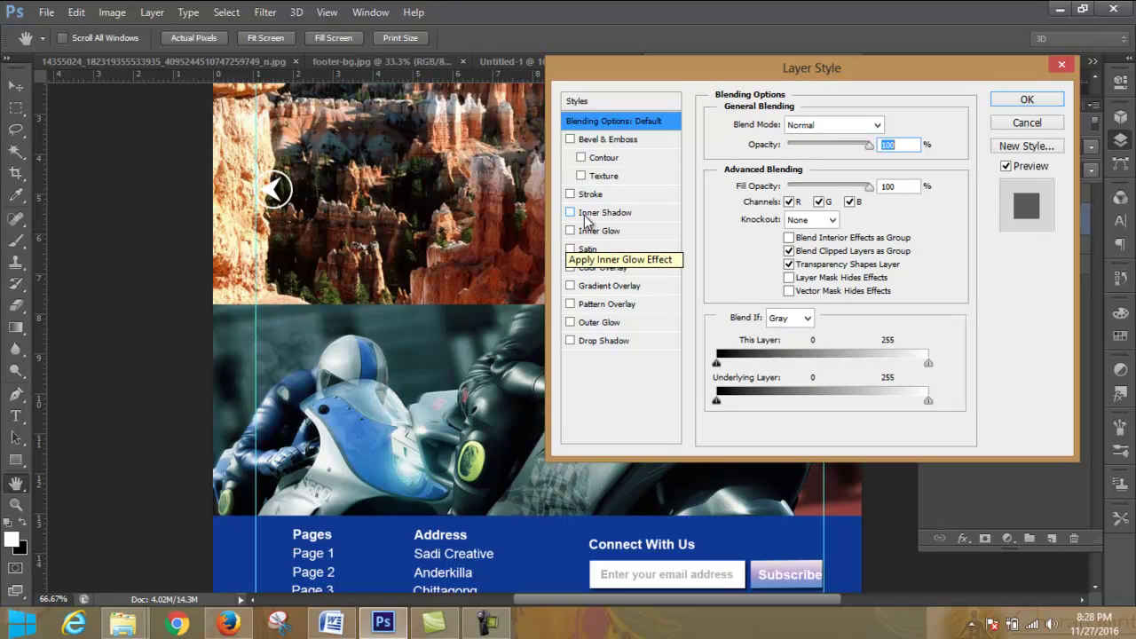
{"action": "left_click", "coordinate": [621, 269]}
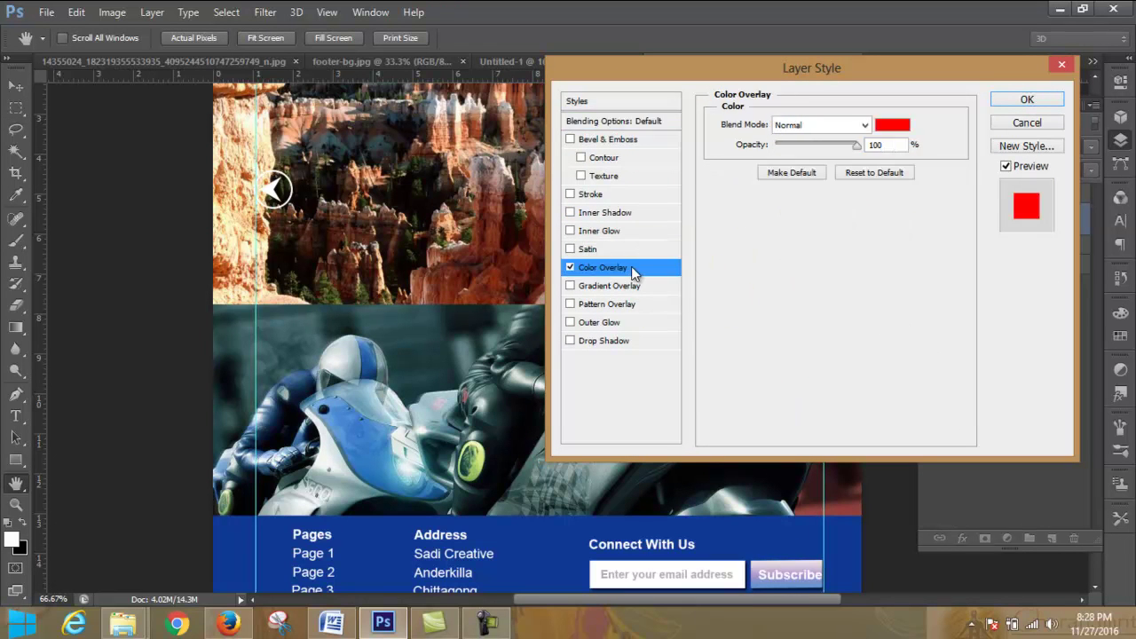
{"action": "left_click", "coordinate": [863, 125]}
{"action": "left_click", "coordinate": [862, 125]}
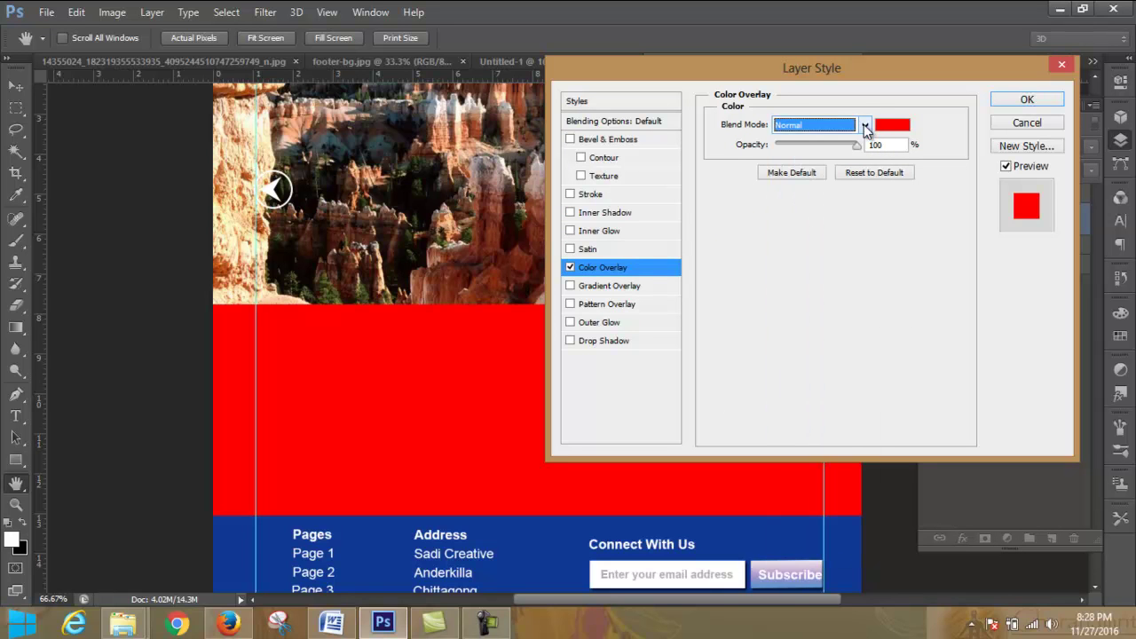
{"action": "left_click", "coordinate": [891, 124]}
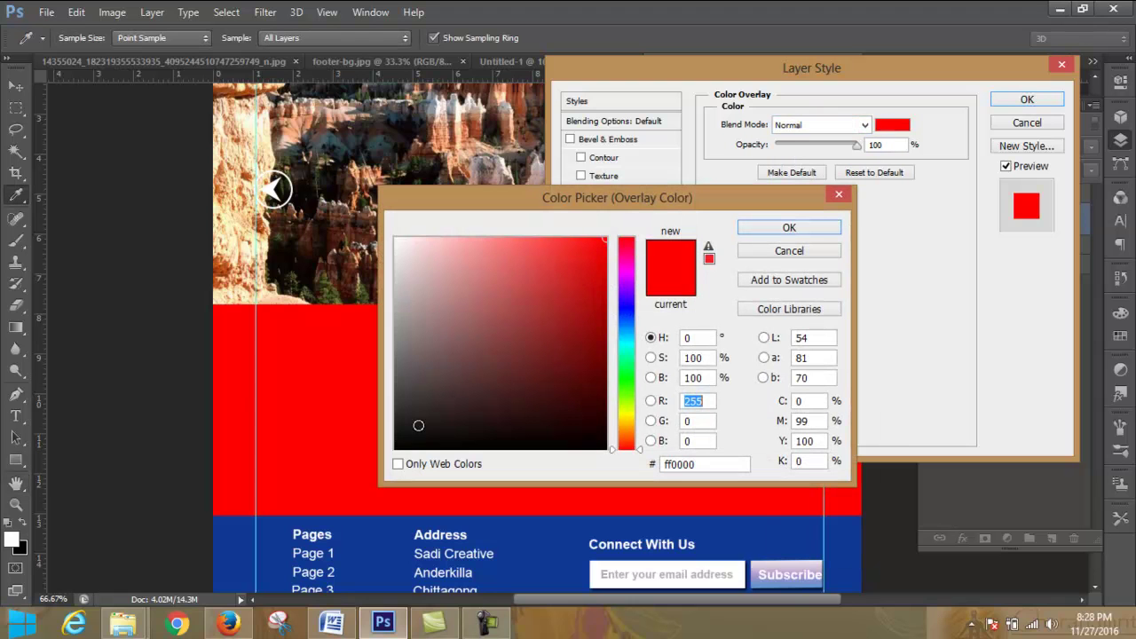
{"action": "left_click", "coordinate": [397, 449]}
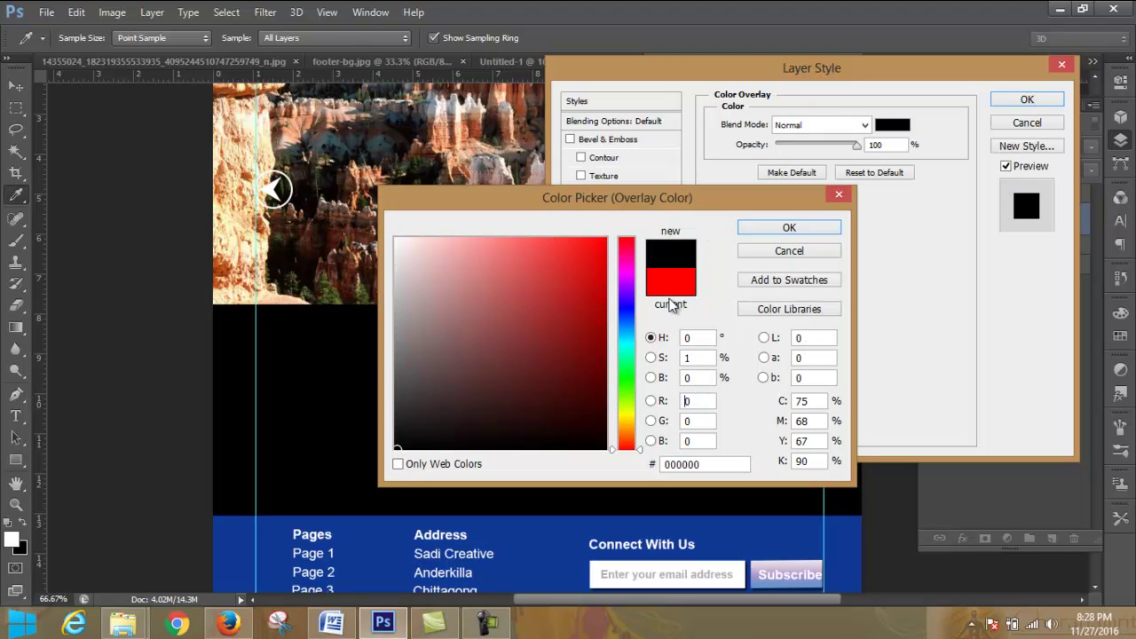
{"action": "left_click", "coordinate": [754, 228]}
Step: Set the black overlay's opacity to 73%, apply the layer style, and switch the effect off and on to compare
{"action": "left_click_drag", "start_coordinate": [861, 149], "coordinate": [805, 151]}
{"action": "left_click_drag", "start_coordinate": [926, 69], "coordinate": [1107, 62]}
{"action": "left_click_drag", "start_coordinate": [984, 140], "coordinate": [1003, 136]}
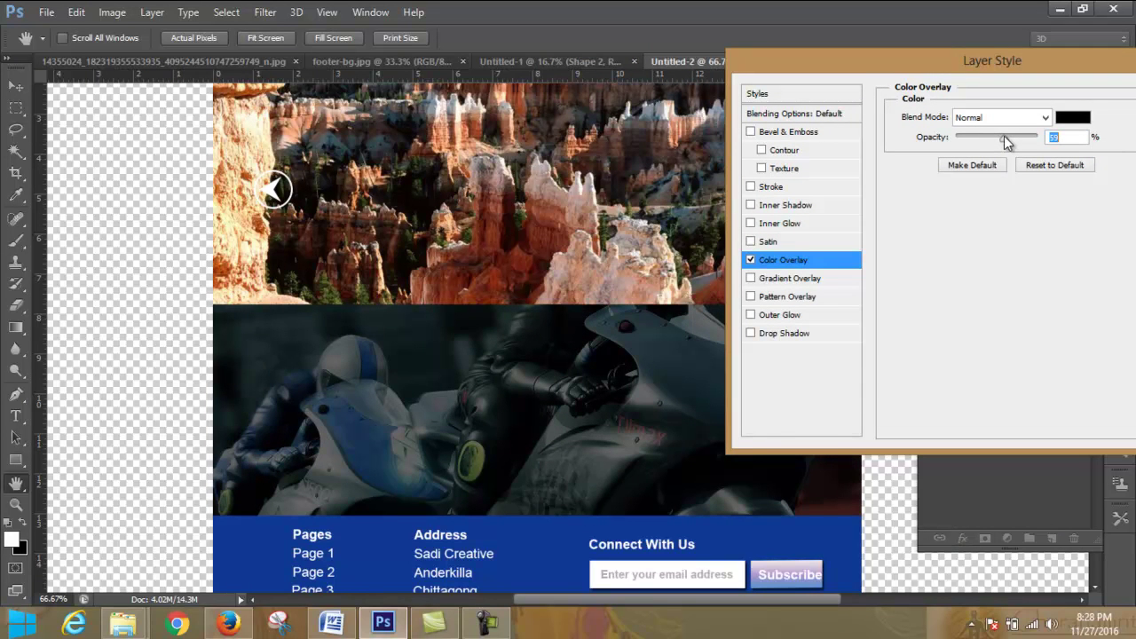
{"action": "left_click_drag", "start_coordinate": [1003, 136], "coordinate": [1015, 133]}
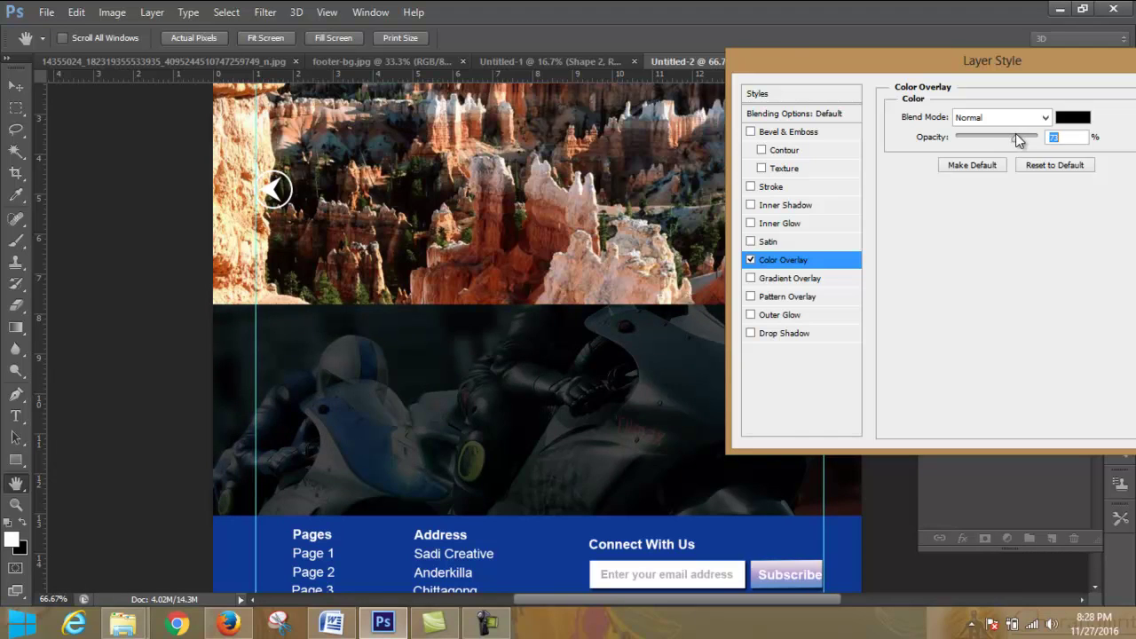
{"action": "left_click_drag", "start_coordinate": [961, 67], "coordinate": [490, 89]}
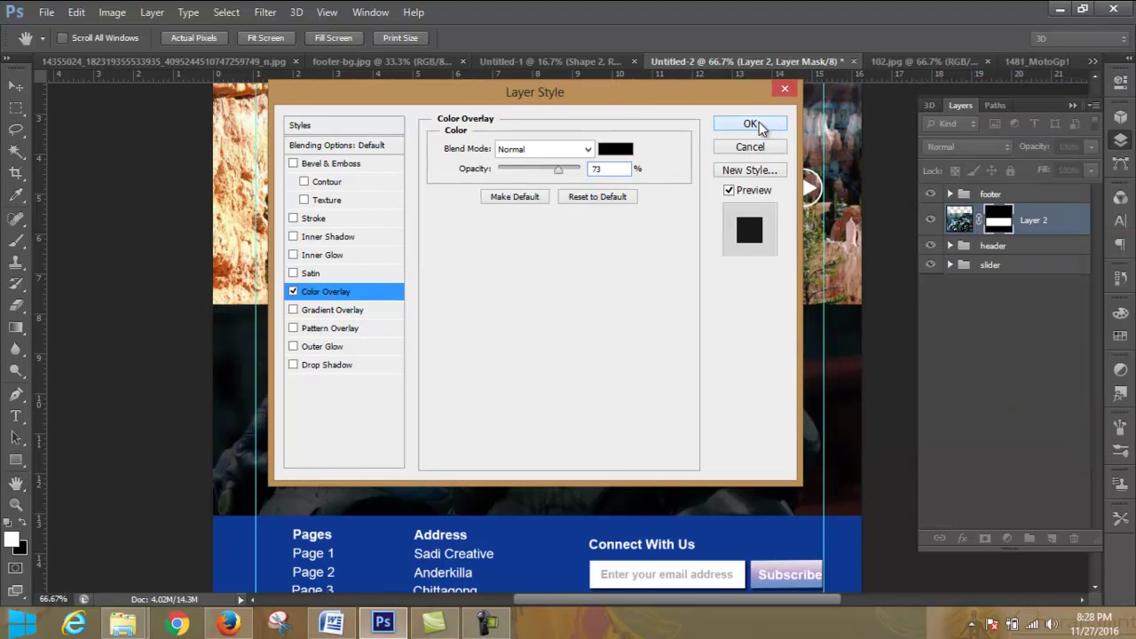
{"action": "left_click", "coordinate": [750, 120]}
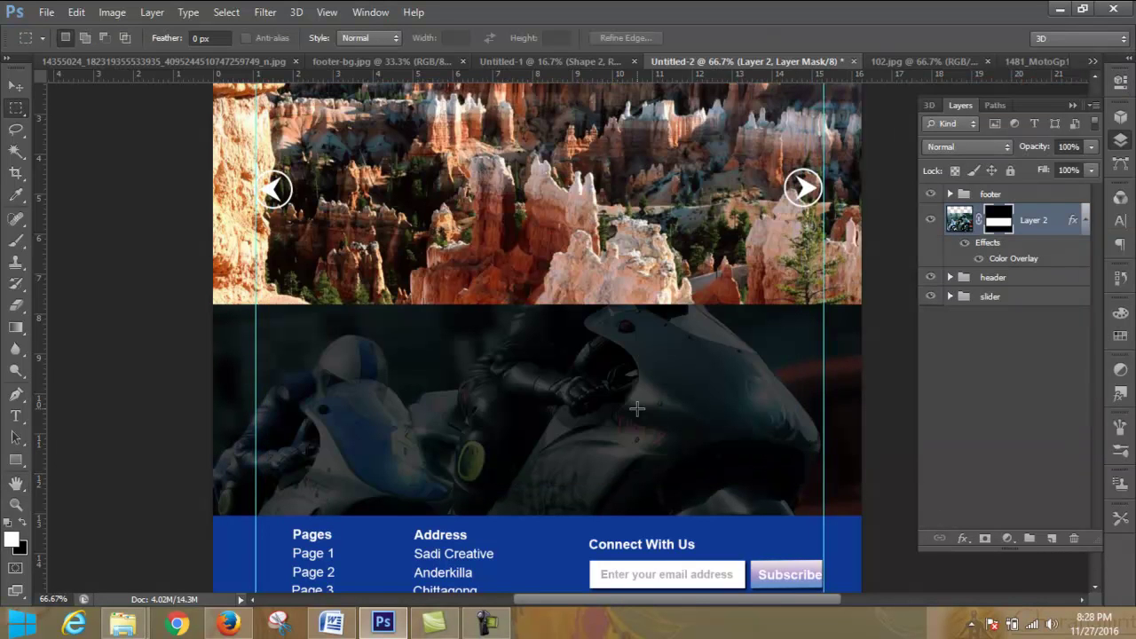
{"action": "left_click", "coordinate": [966, 243]}
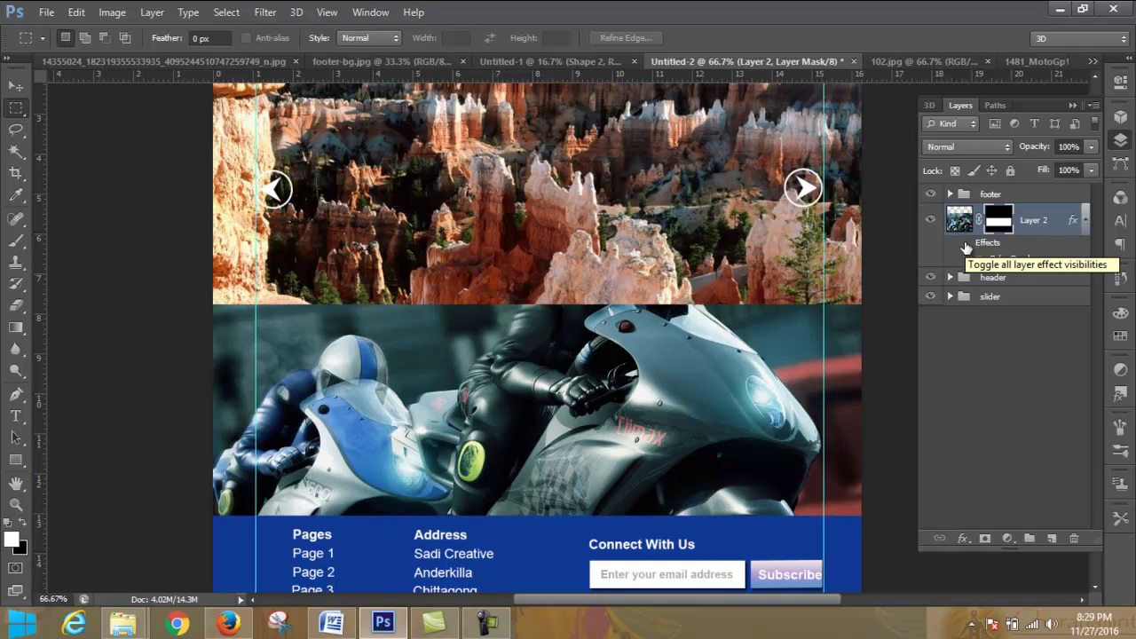
{"action": "left_click", "coordinate": [965, 245]}
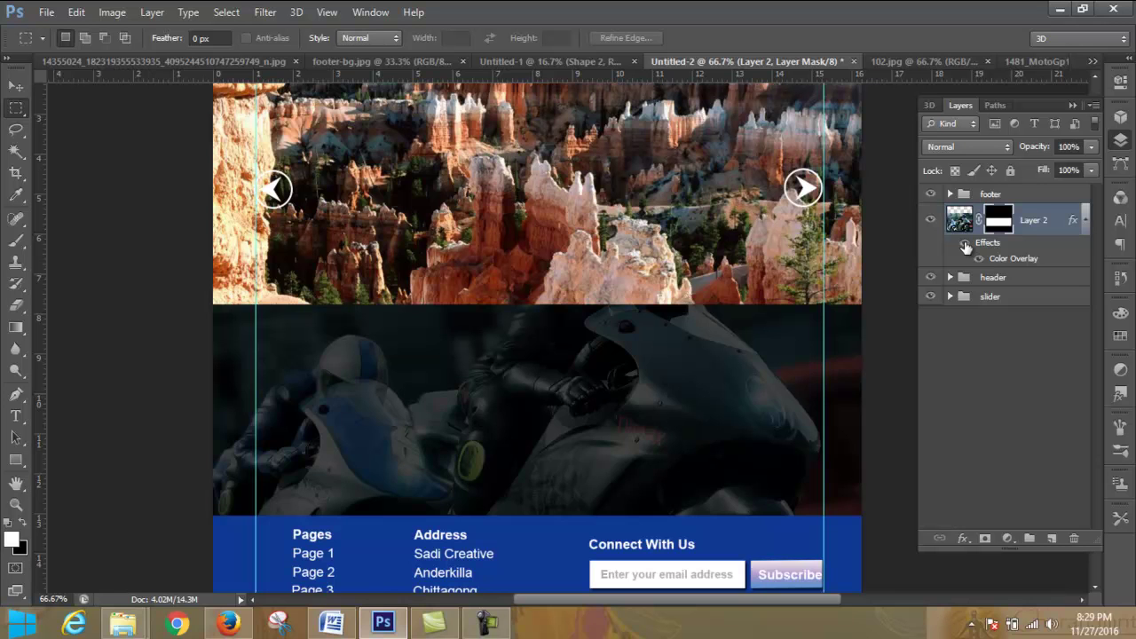
Step: Switch the motorcycle layer's effects off and on to compare the picture with and without the dark overlay
{"action": "left_click", "coordinate": [966, 245]}
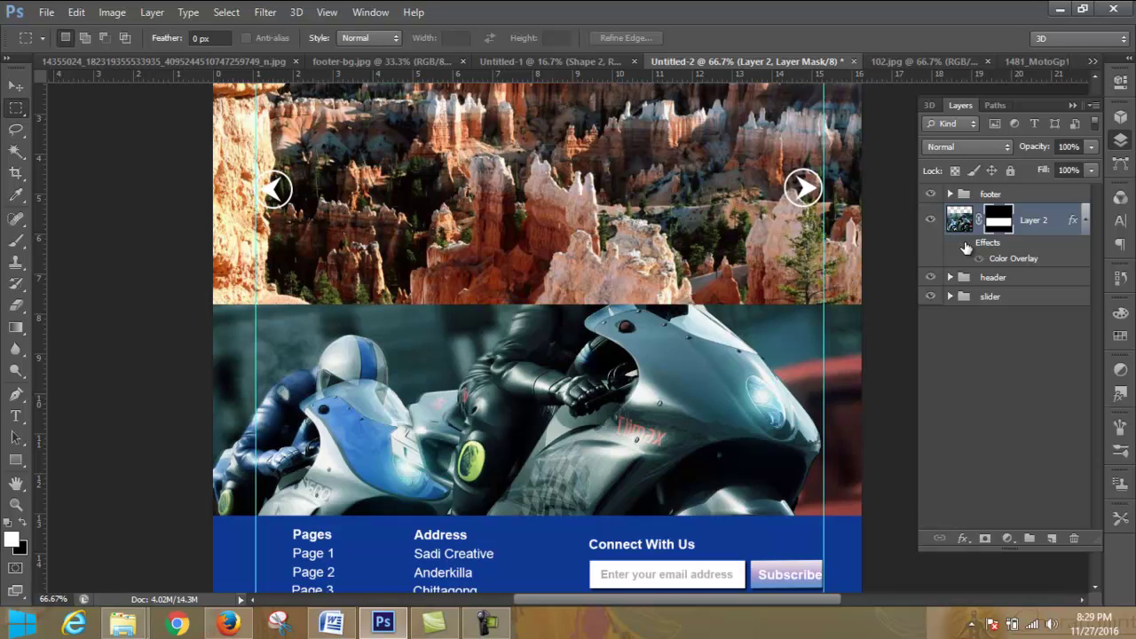
{"action": "left_click", "coordinate": [965, 245]}
{"action": "left_click", "coordinate": [965, 245]}
{"action": "left_click", "coordinate": [965, 245]}
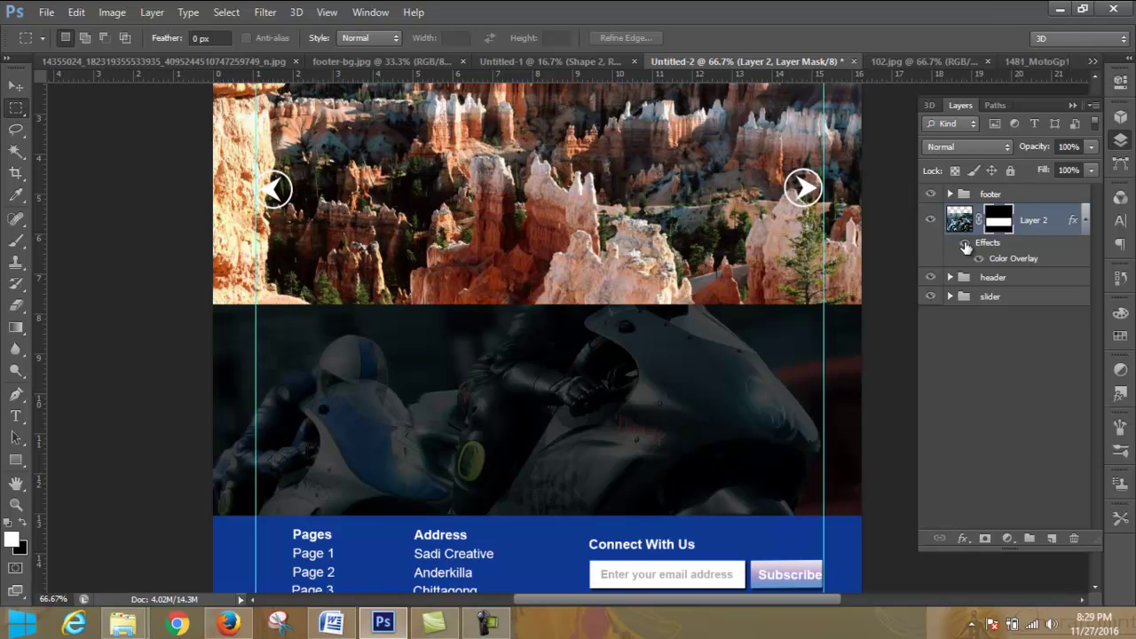
Step: Add the heading text "Service 01" in Arial Bold 20 pt over the dark picture and move it onto the blue motorcycle
{"action": "left_click", "coordinate": [18, 418]}
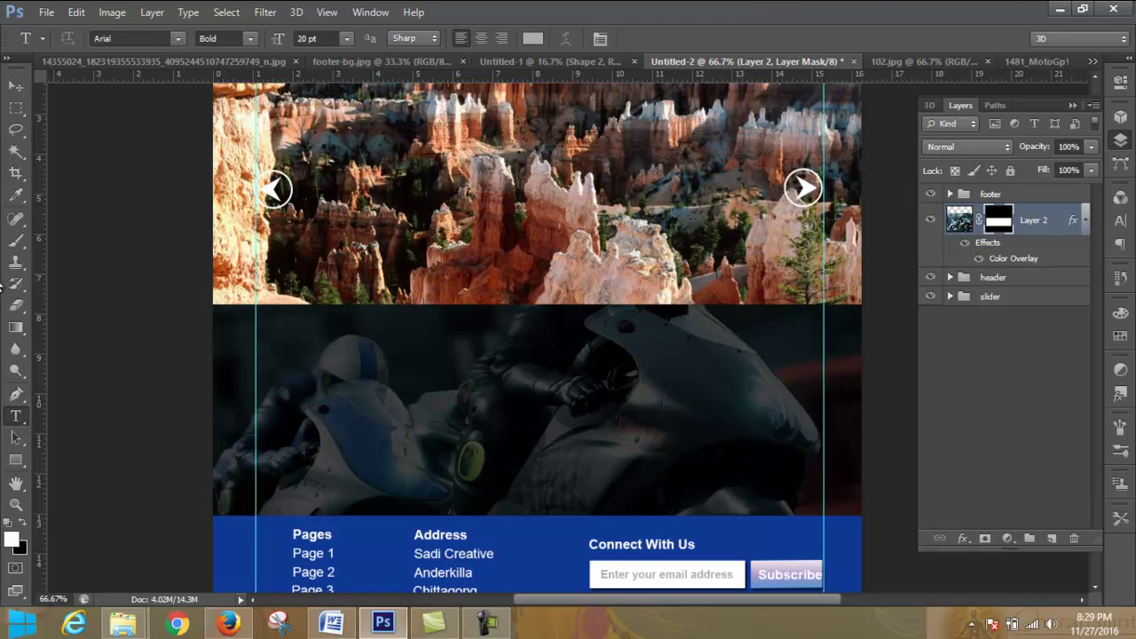
{"action": "left_click", "coordinate": [18, 108]}
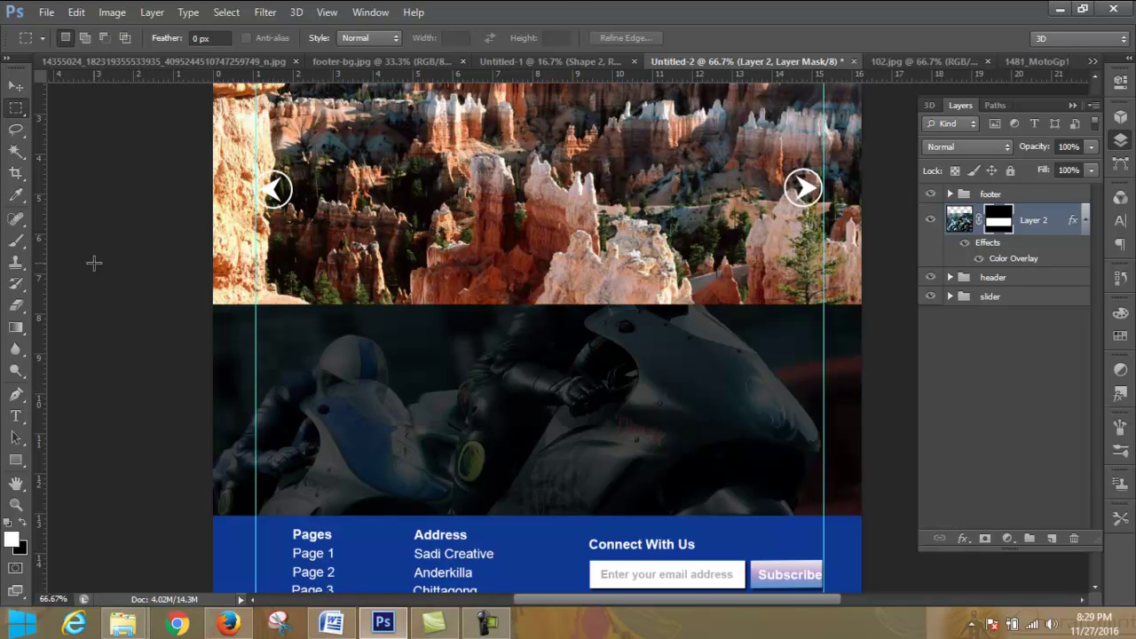
{"action": "left_click", "coordinate": [16, 415]}
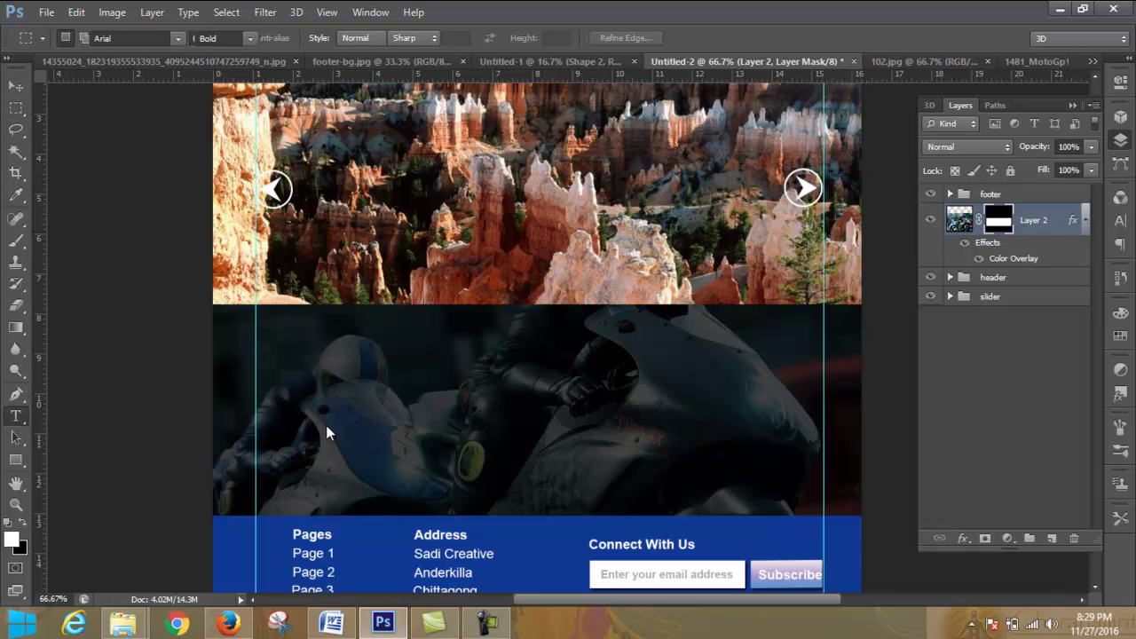
{"action": "left_click", "coordinate": [298, 338]}
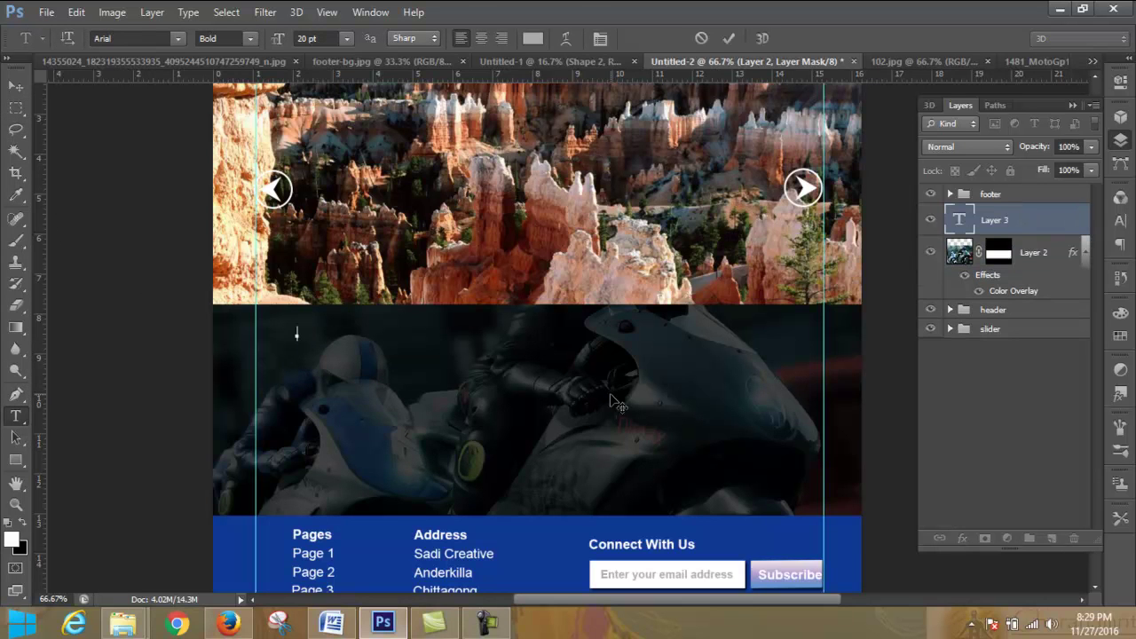
{"action": "type", "text": "Service 01"}
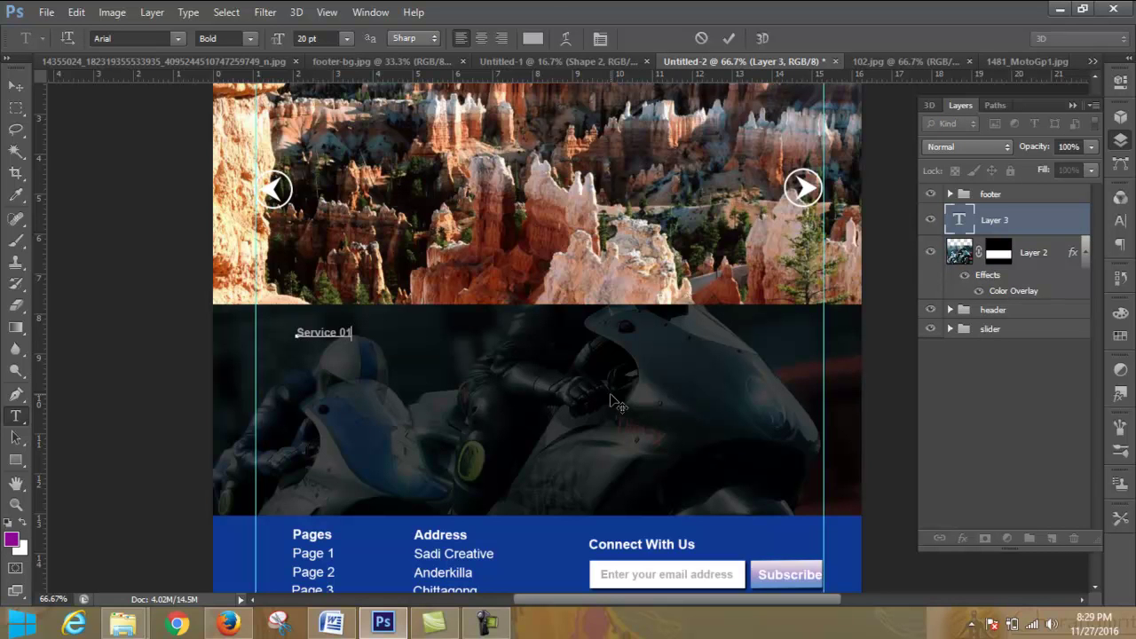
{"action": "left_click", "coordinate": [15, 86]}
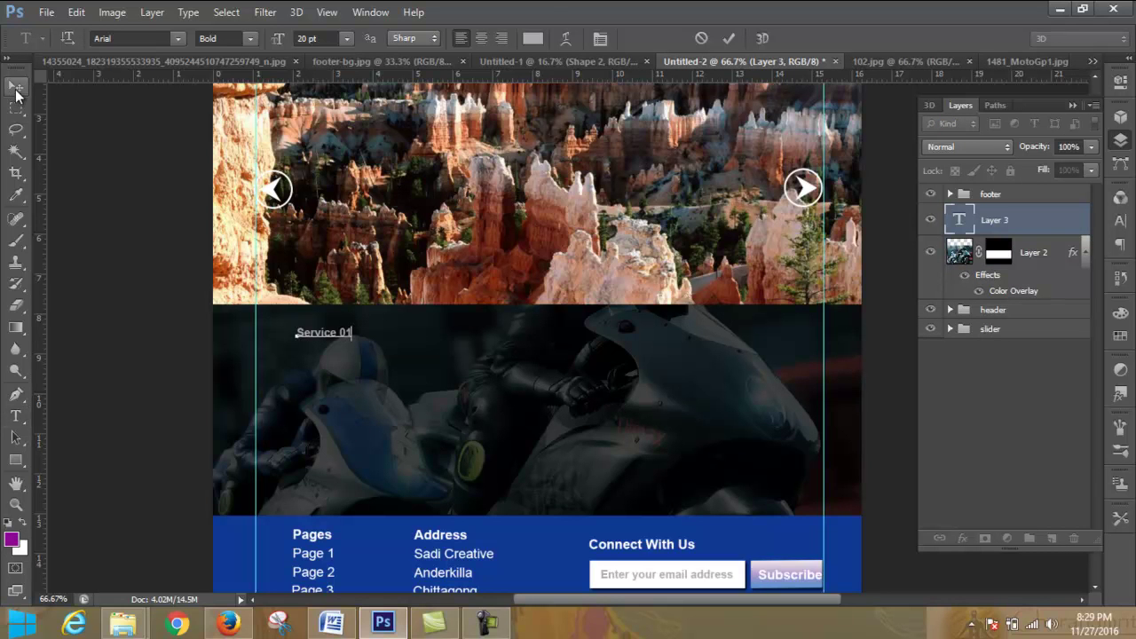
{"action": "left_click_drag", "start_coordinate": [334, 334], "coordinate": [357, 390]}
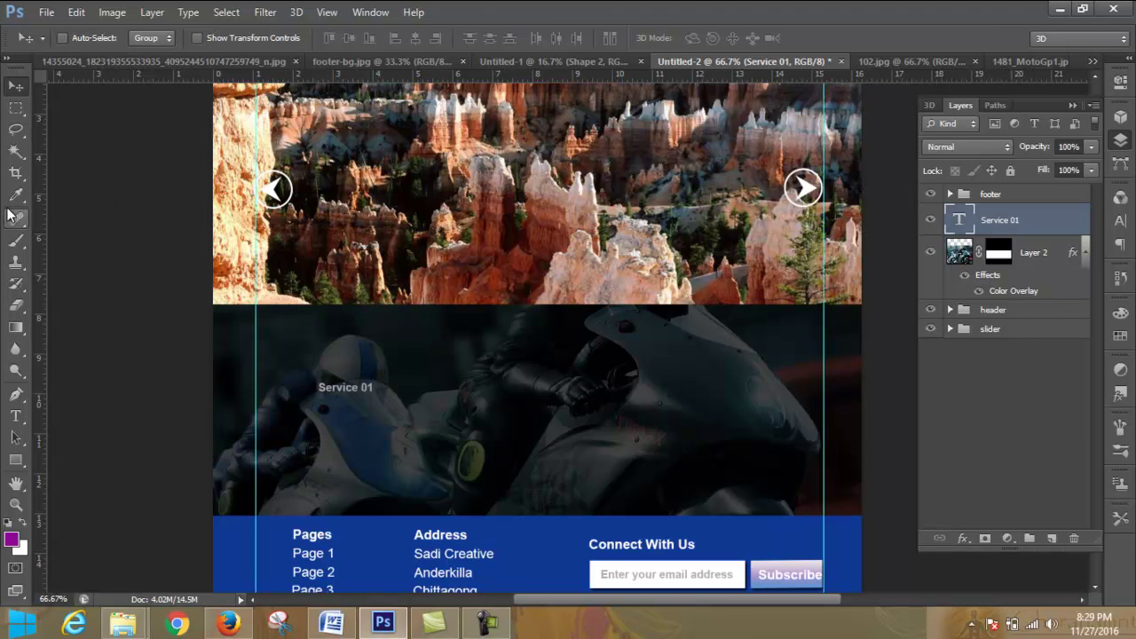
Step: Add a separate description text below the heading reading "We provide best training serviec in bangladesh."
{"action": "left_click", "coordinate": [17, 418]}
{"action": "left_click", "coordinate": [340, 437]}
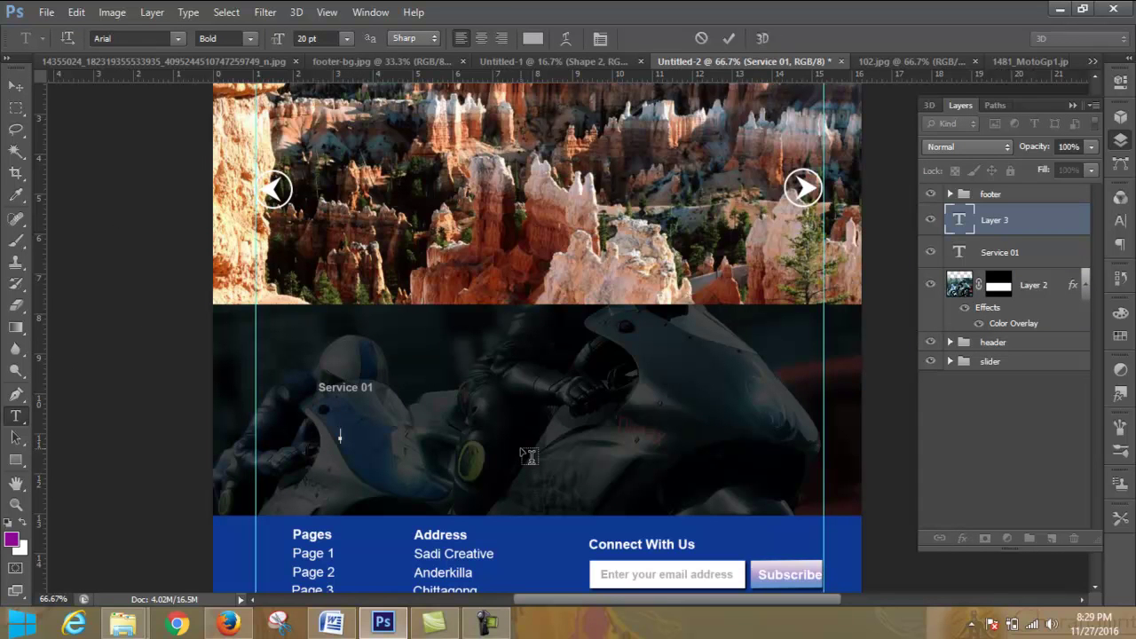
{"action": "type", "text": "We provid"}
{"action": "type", "text": "best traingin"}
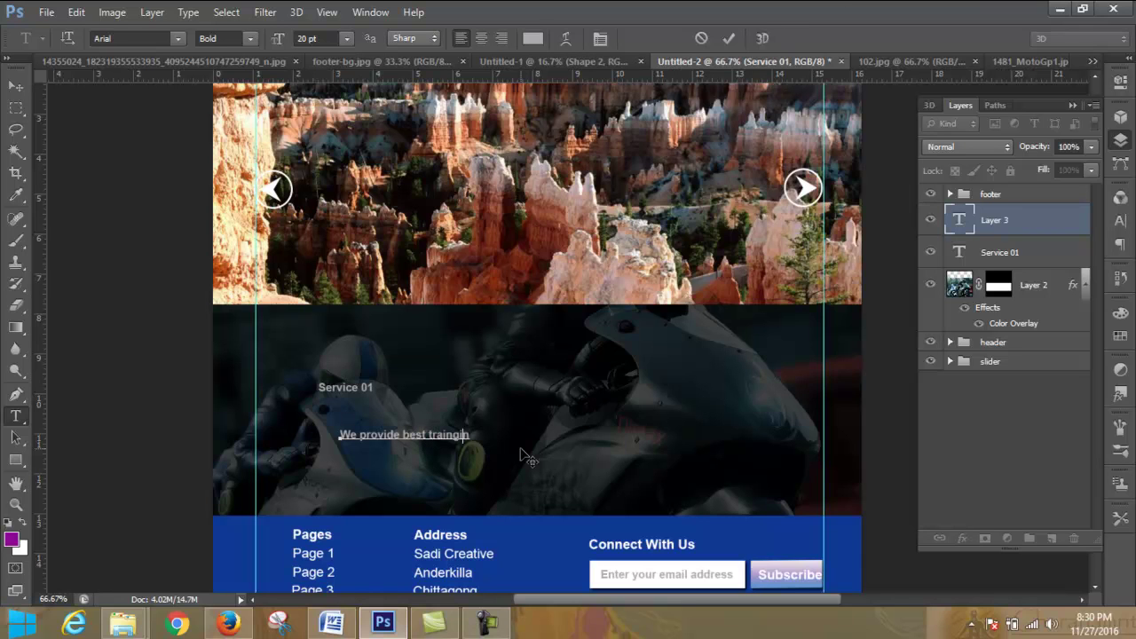
{"action": "key", "text": "BackSpace"}
{"action": "key", "text": "BackSpace"}
{"action": "key", "text": "BackSpace"}
{"action": "type", "text": "ing serviec in bang"}
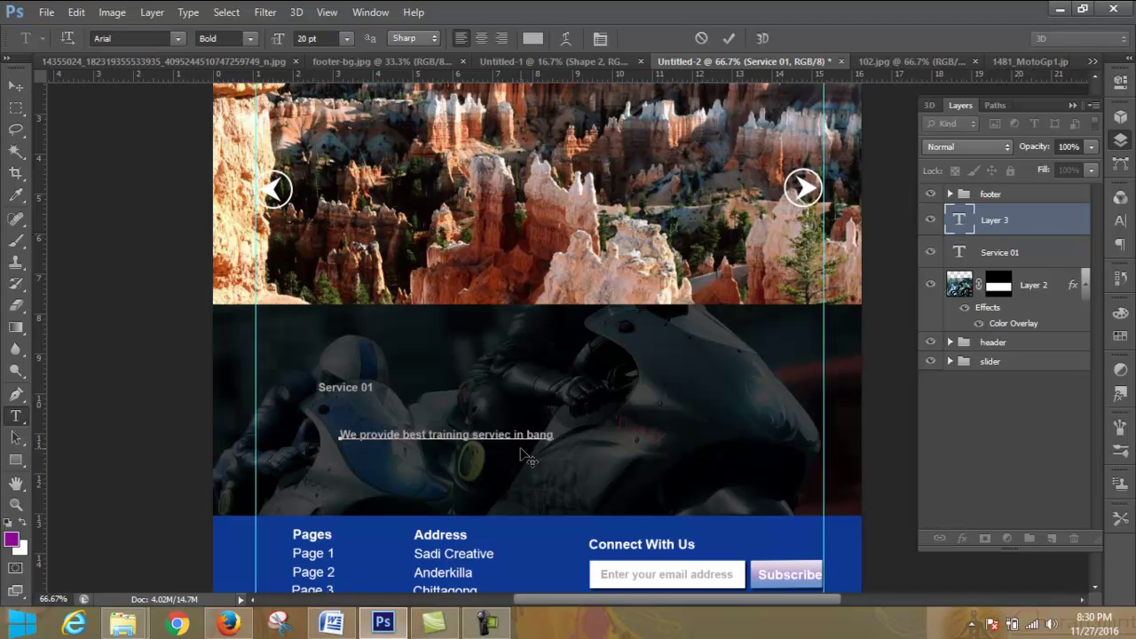
{"action": "type", "text": "ladesh."}
Step: Break the description after "training", capitalise "Bangladesh", add the line "Thats all.", and move the text under the heading
{"action": "key", "text": "Return"}
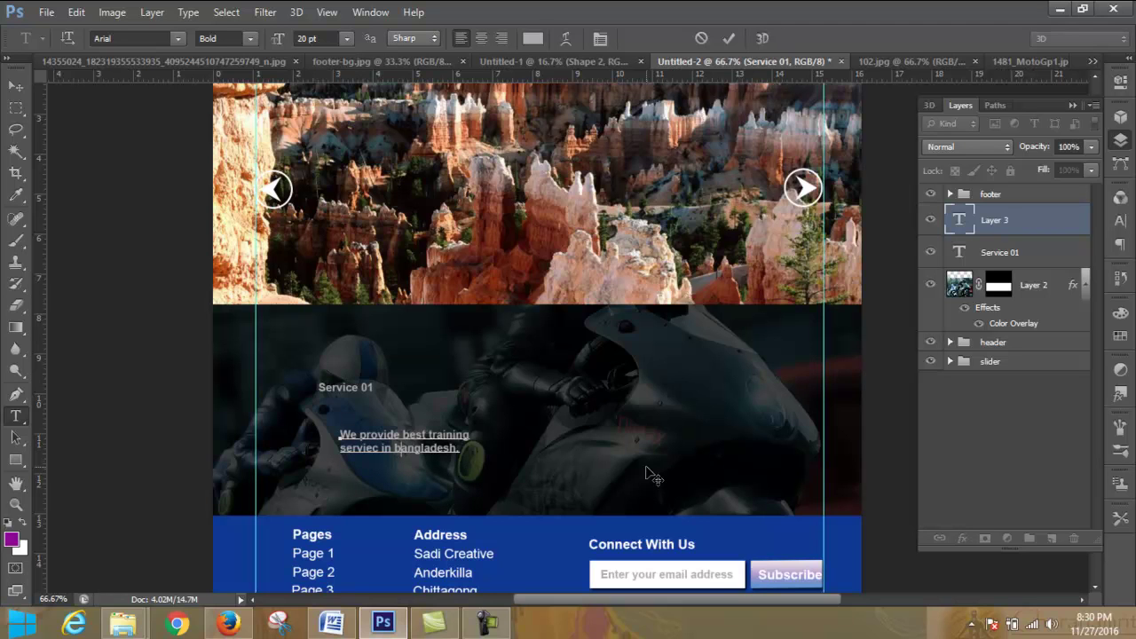
{"action": "key", "text": "Delete"}
{"action": "type", "text": "B"}
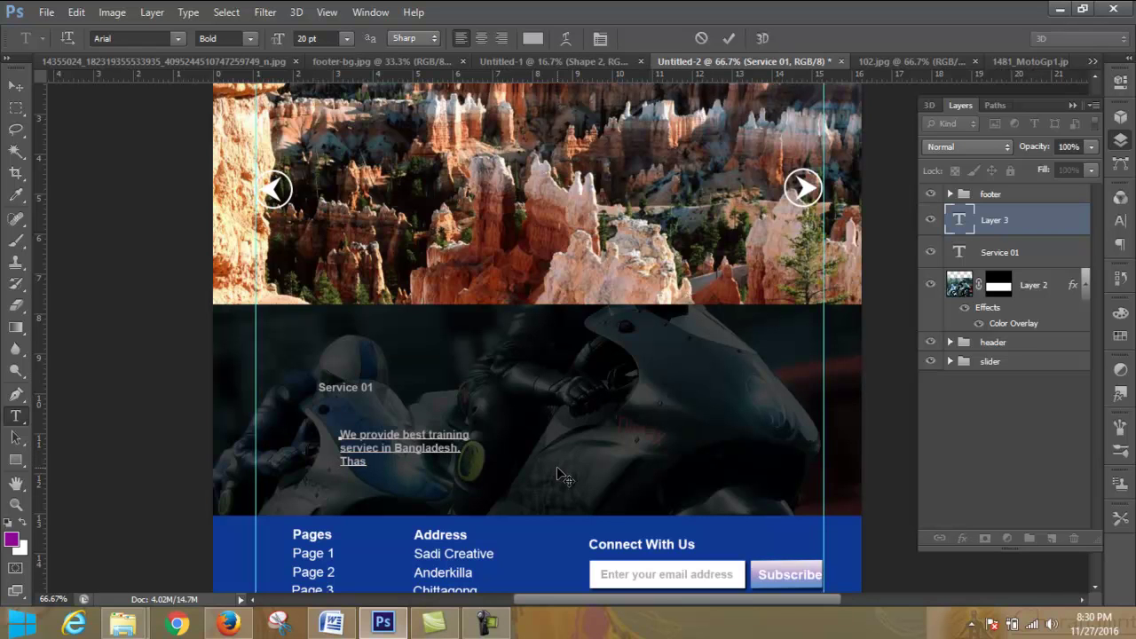
{"action": "type", "text": "Thats all"}
{"action": "left_click", "coordinate": [20, 84]}
{"action": "left_click_drag", "start_coordinate": [398, 436], "coordinate": [361, 436]}
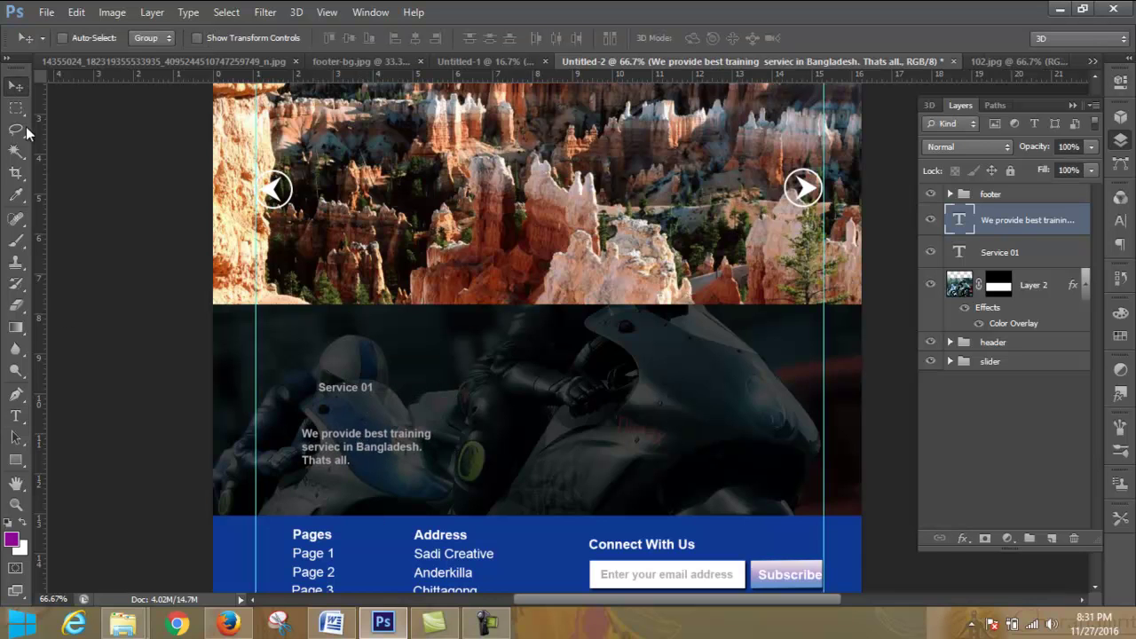
Step: Try the paragraph alignments on the whole description text and apply centre alignment
{"action": "left_click", "coordinate": [16, 415]}
{"action": "left_click", "coordinate": [378, 444]}
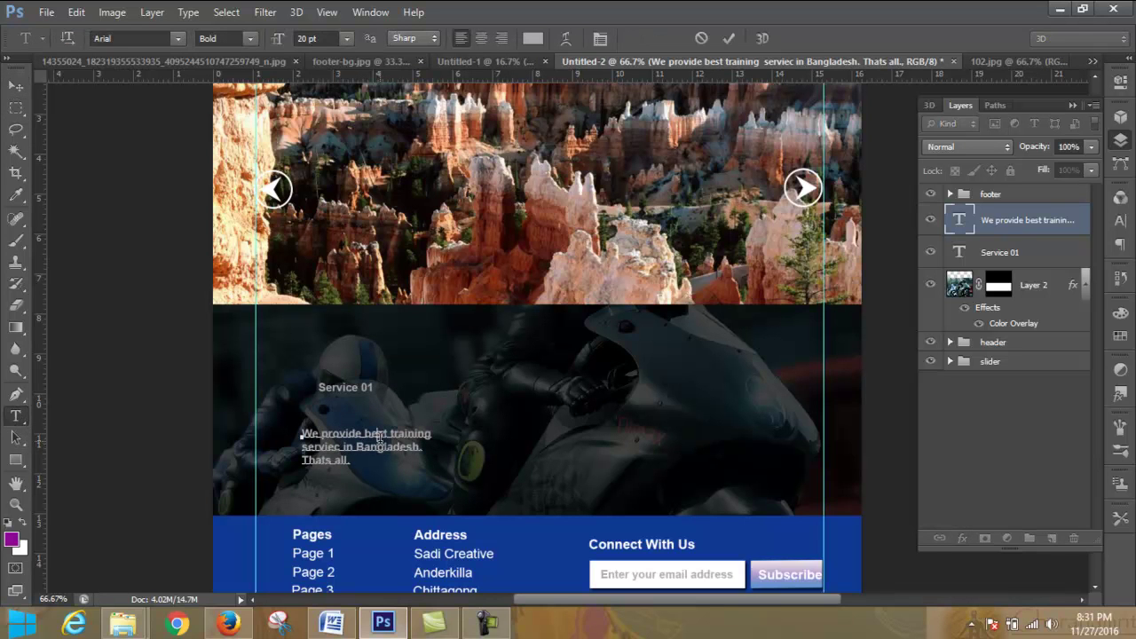
{"action": "key", "text": "ctrl+a"}
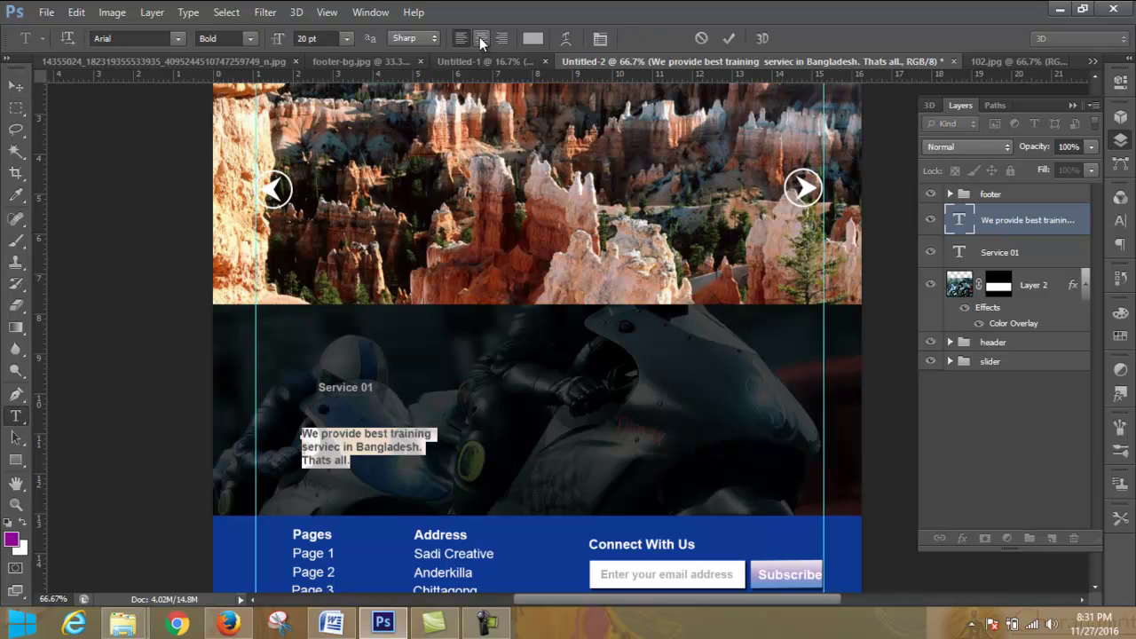
{"action": "left_click", "coordinate": [479, 36]}
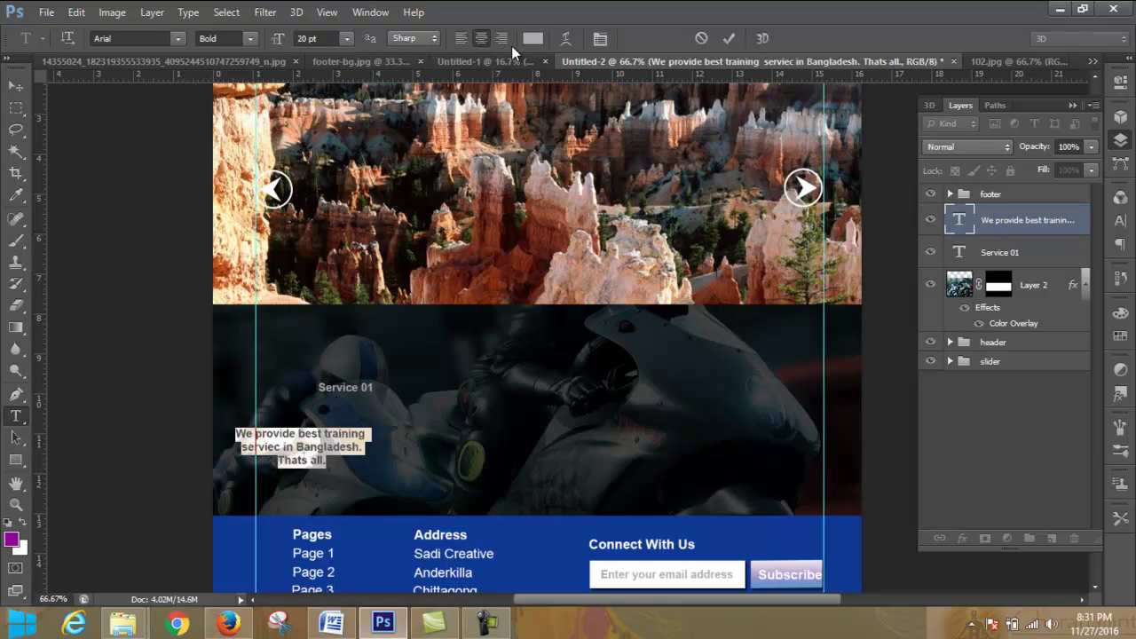
{"action": "left_click", "coordinate": [503, 39]}
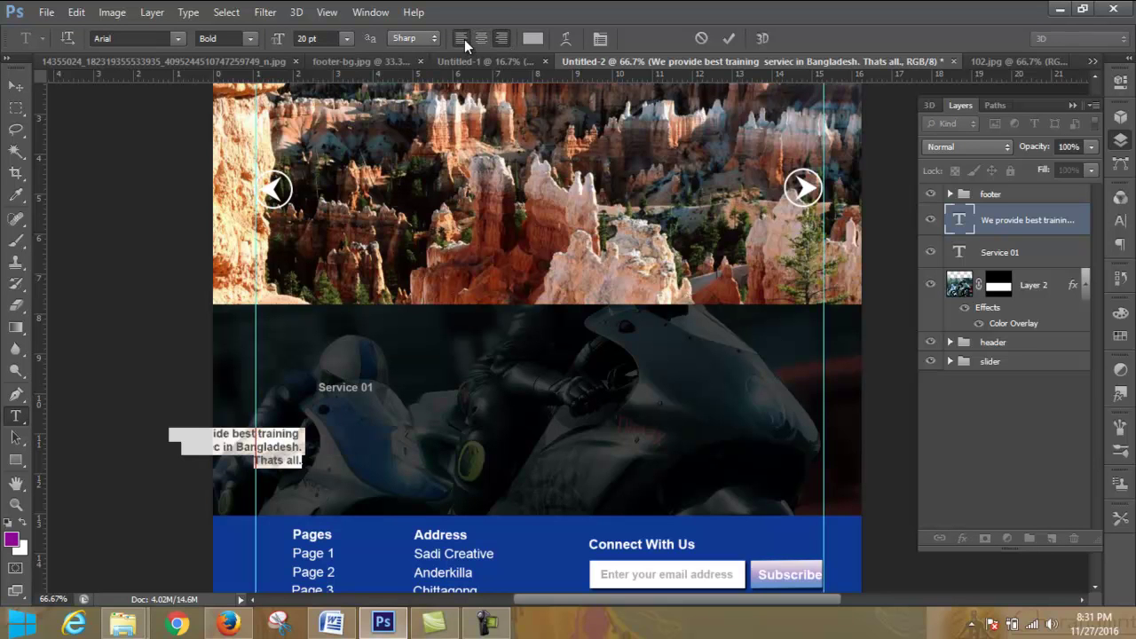
{"action": "left_click", "coordinate": [464, 39]}
{"action": "left_click", "coordinate": [484, 37]}
{"action": "left_click", "coordinate": [729, 38]}
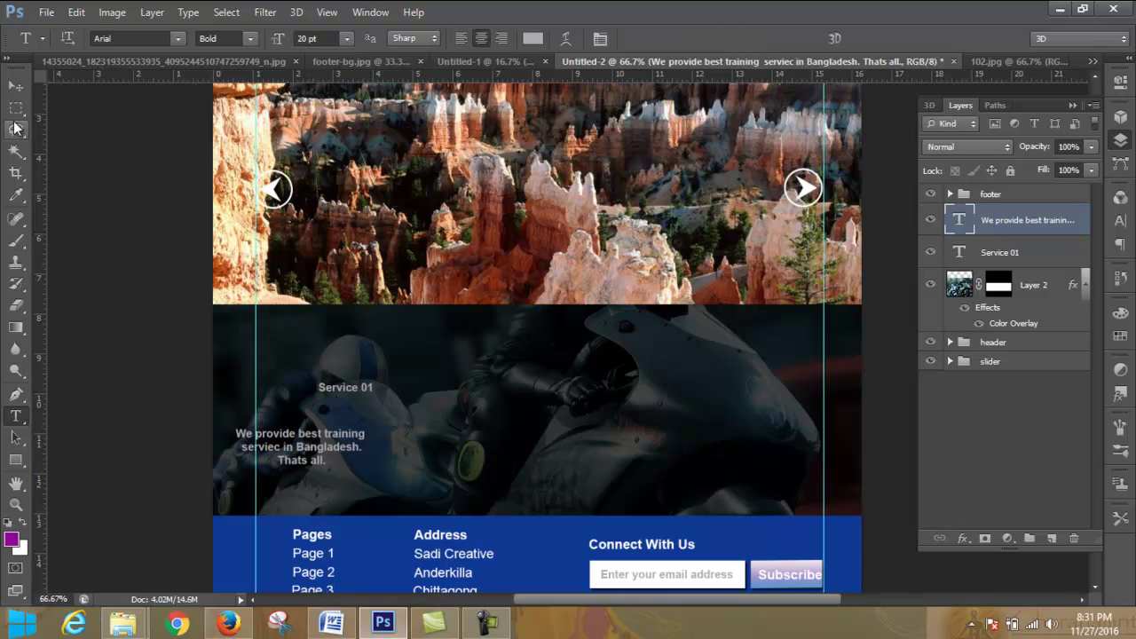
Step: Move the description back inside the guide and place the "Service 01" heading centred closely above it
{"action": "left_click", "coordinate": [15, 86]}
{"action": "left_click_drag", "start_coordinate": [308, 441], "coordinate": [354, 446]}
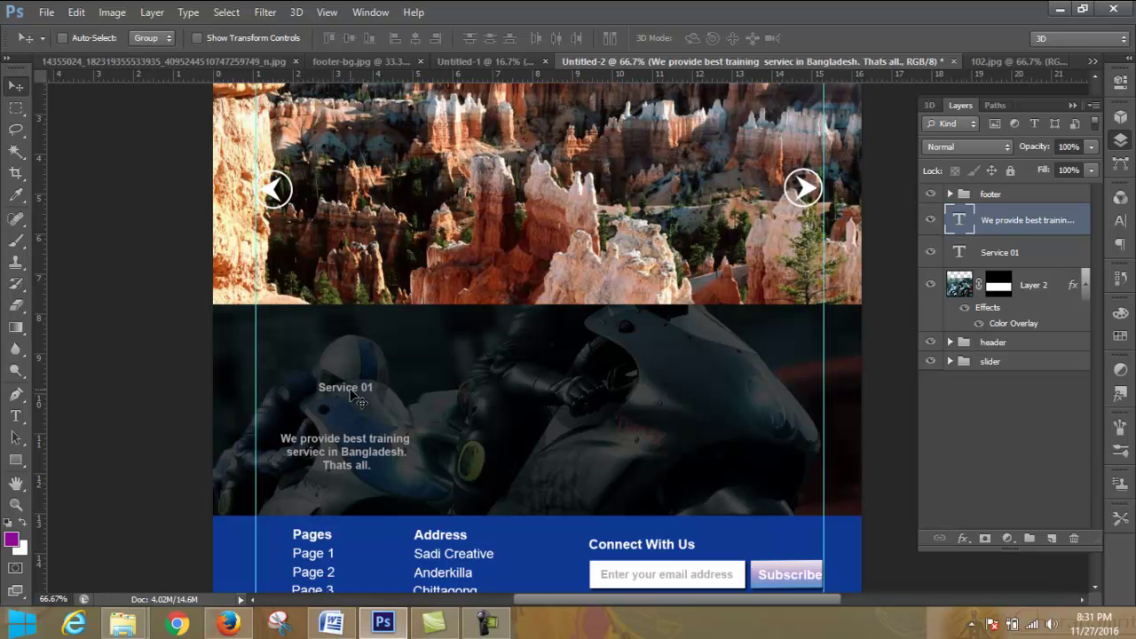
{"action": "left_click_drag", "start_coordinate": [355, 400], "coordinate": [348, 422]}
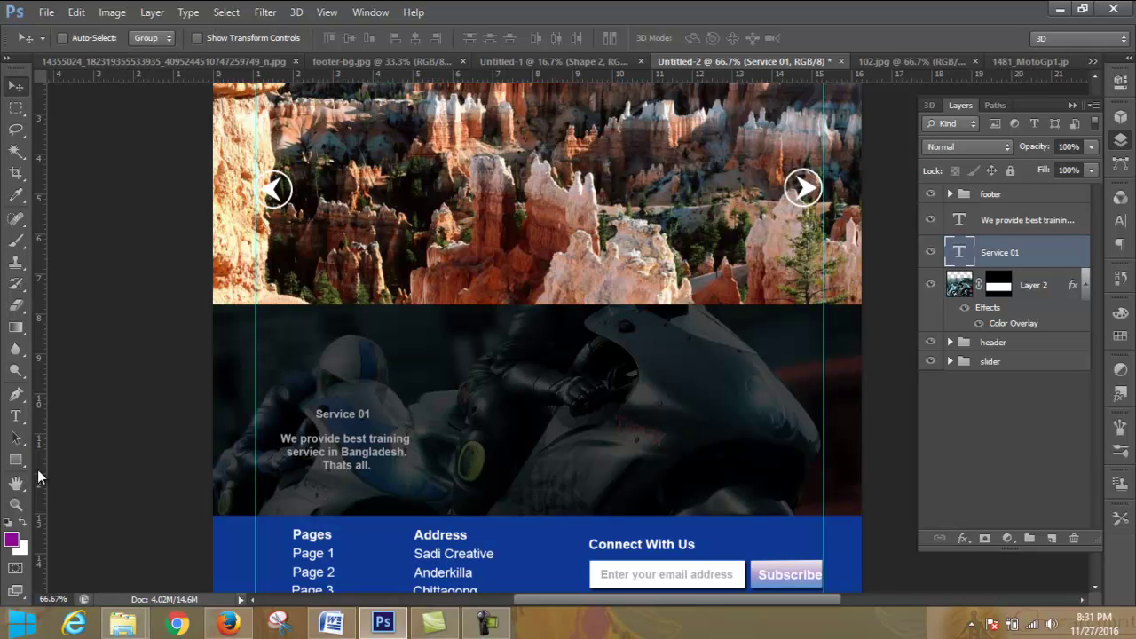
Step: Set the whole description text to Arial Regular at 18 pt
{"action": "left_click", "coordinate": [15, 415]}
{"action": "left_click", "coordinate": [287, 438]}
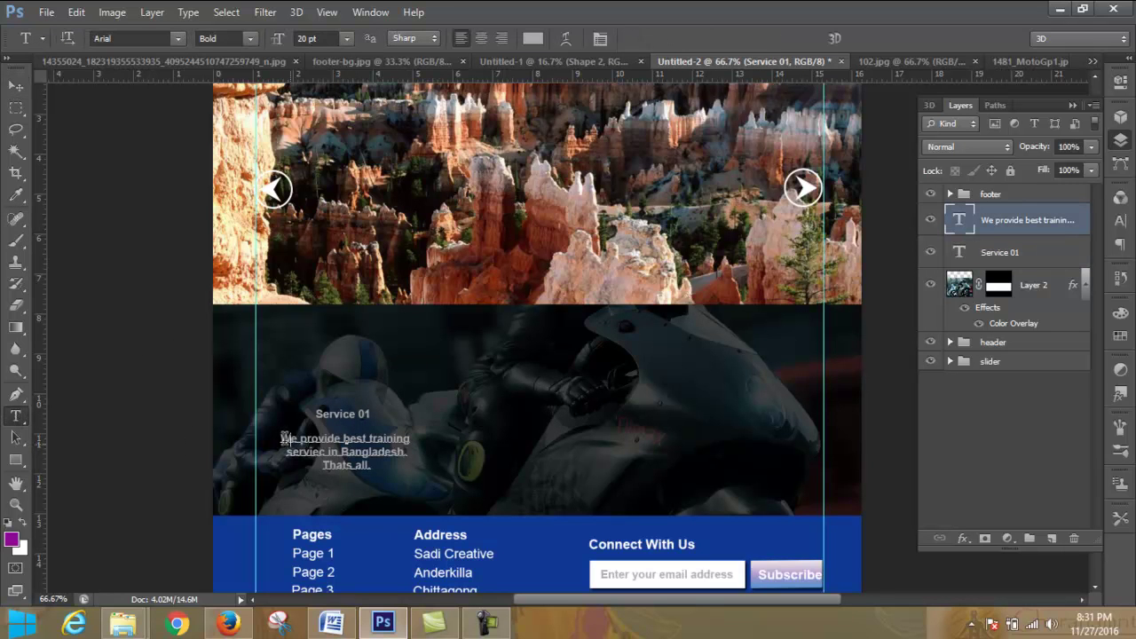
{"action": "left_click_drag", "start_coordinate": [282, 438], "coordinate": [351, 438]}
{"action": "left_click_drag", "start_coordinate": [461, 456], "coordinate": [452, 468]}
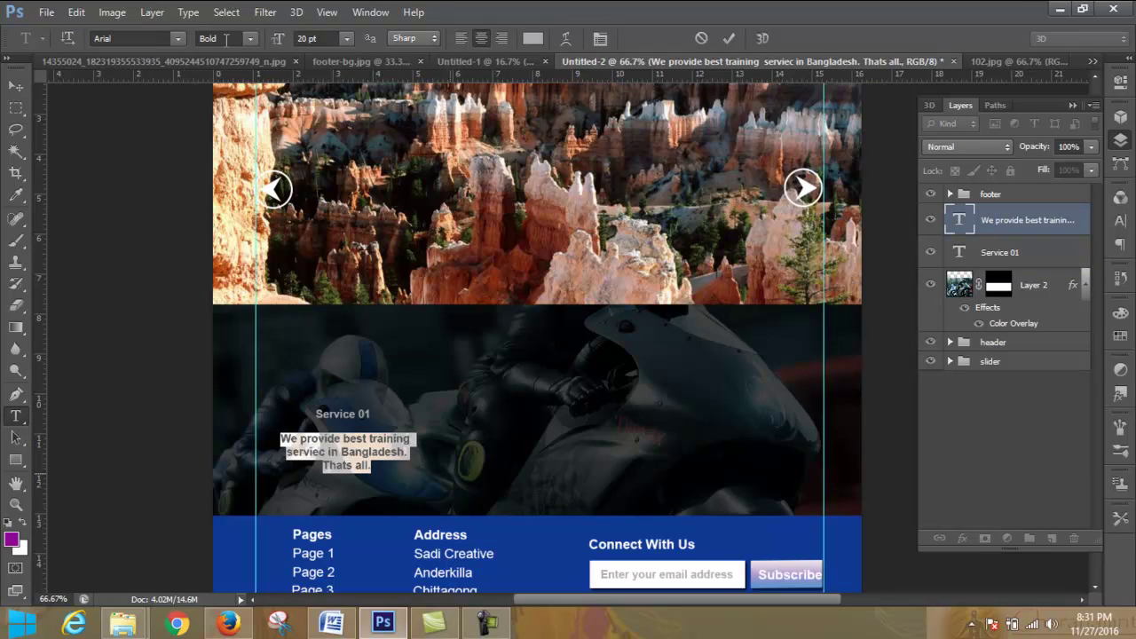
{"action": "left_click", "coordinate": [252, 39]}
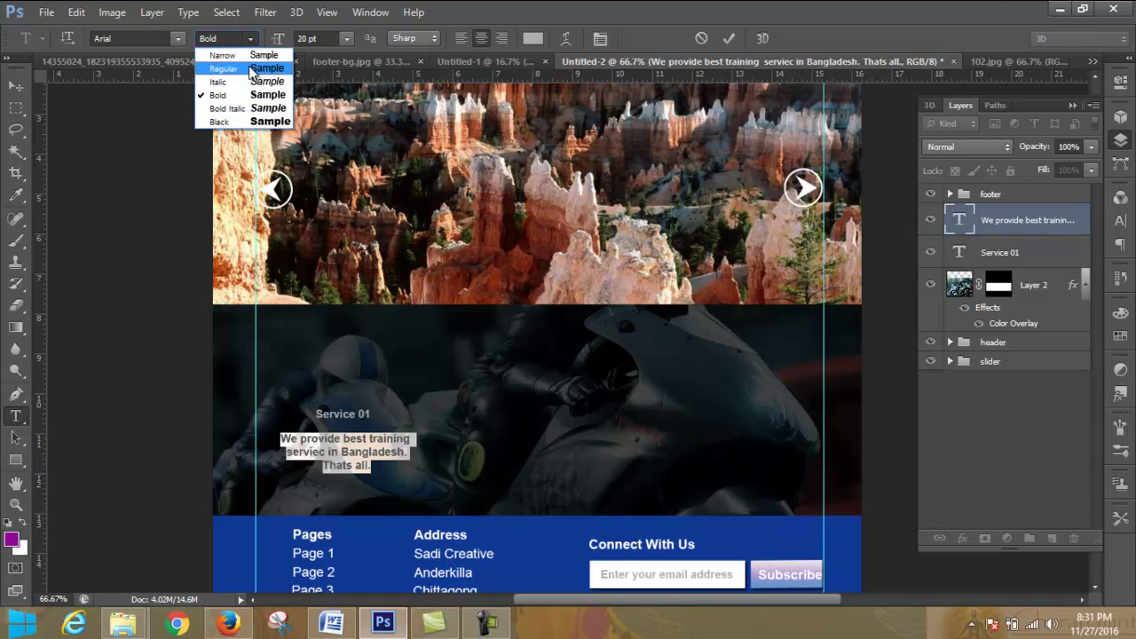
{"action": "left_click", "coordinate": [251, 68]}
{"action": "left_click_drag", "start_coordinate": [280, 41], "coordinate": [267, 41]}
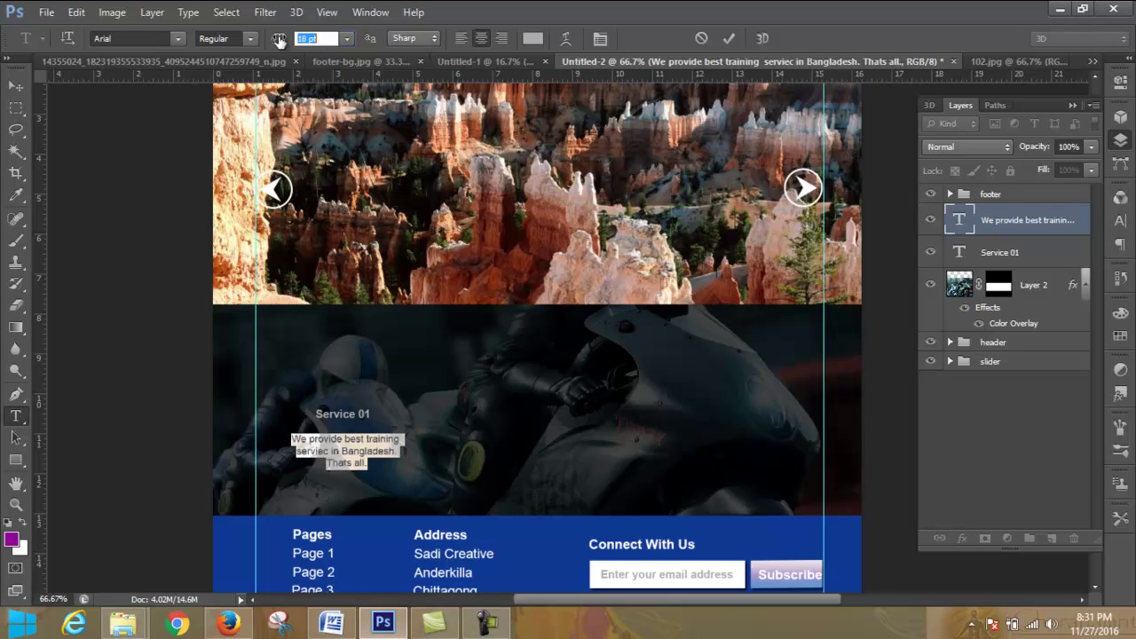
{"action": "left_click", "coordinate": [731, 40]}
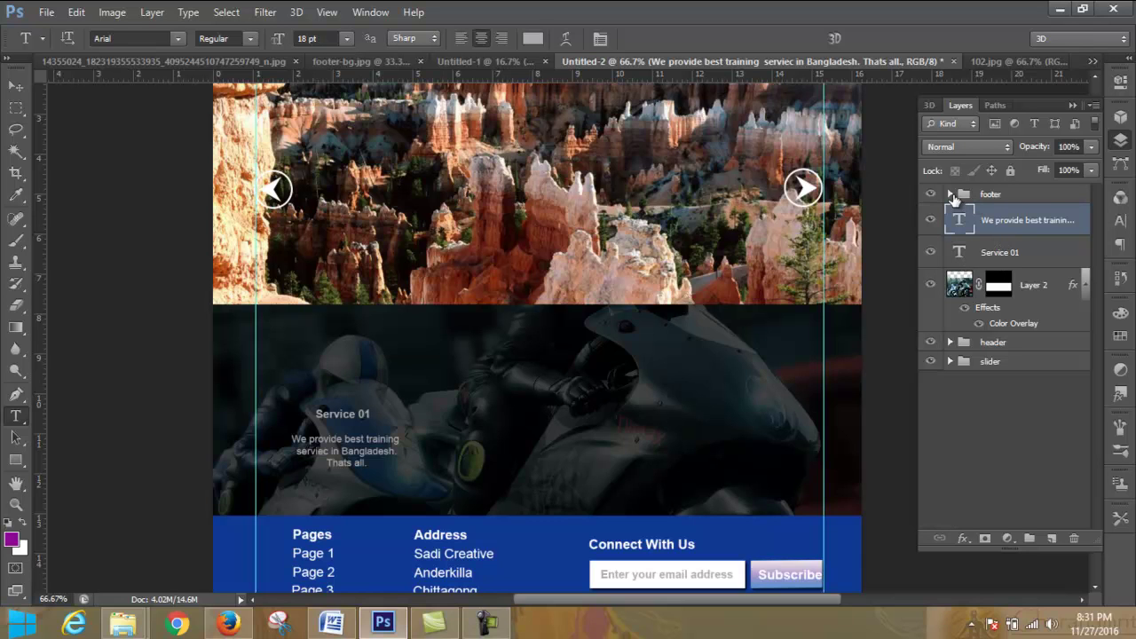
Step: Move the footer group below the slider group, and create a group named "Single service" above the description text layer
{"action": "left_click", "coordinate": [1027, 200]}
{"action": "left_click_drag", "start_coordinate": [1038, 198], "coordinate": [1031, 374]}
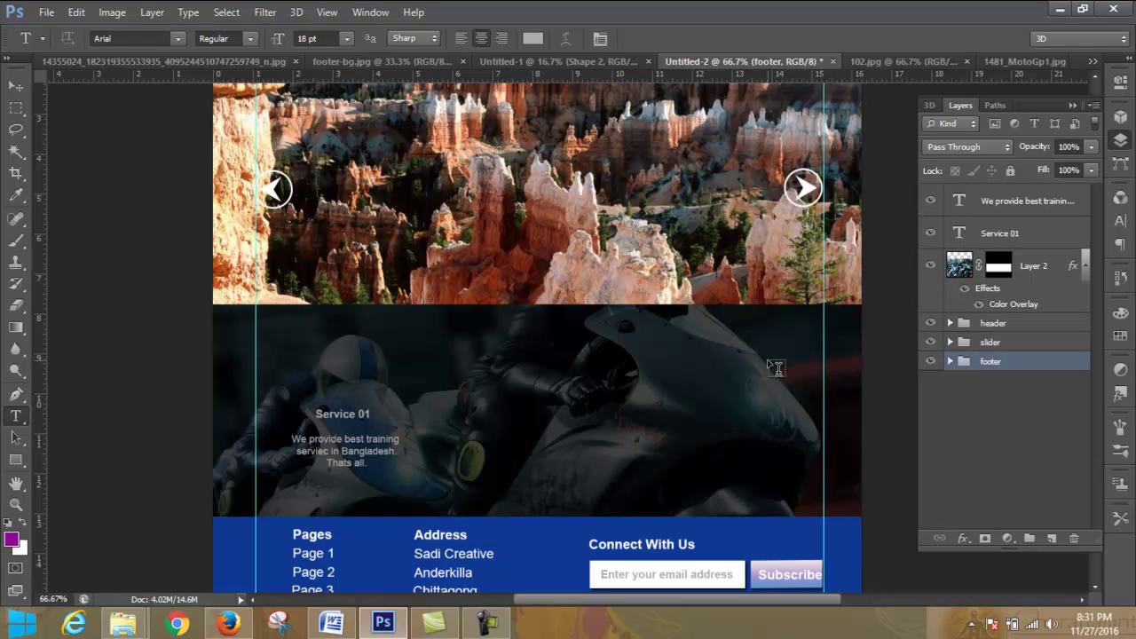
{"action": "left_click", "coordinate": [1028, 204]}
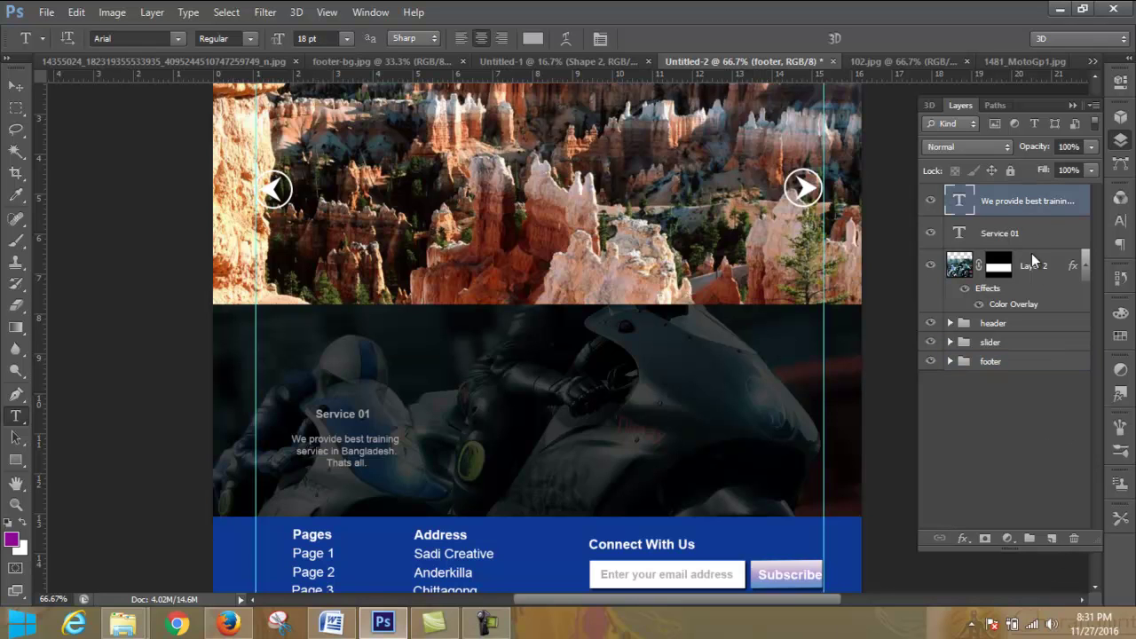
{"action": "left_click", "coordinate": [1030, 538]}
{"action": "double_click", "coordinate": [997, 194]}
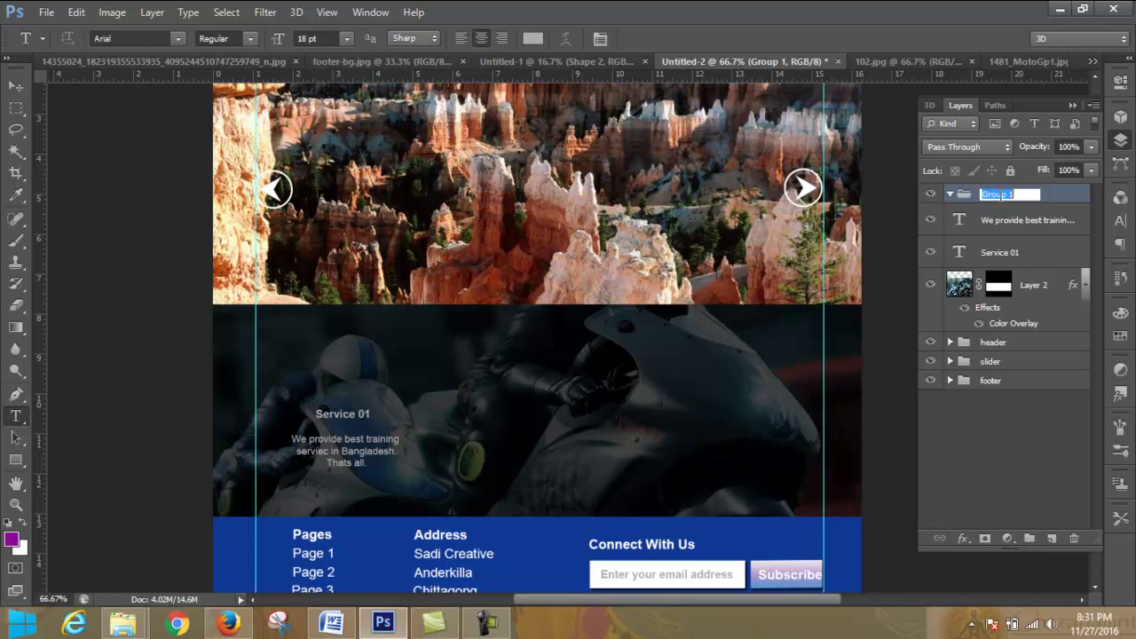
{"action": "type", "text": "Se"}
{"action": "type", "text": "ing"}
{"action": "type", "text": "le service"}
{"action": "left_click", "coordinate": [1070, 197]}
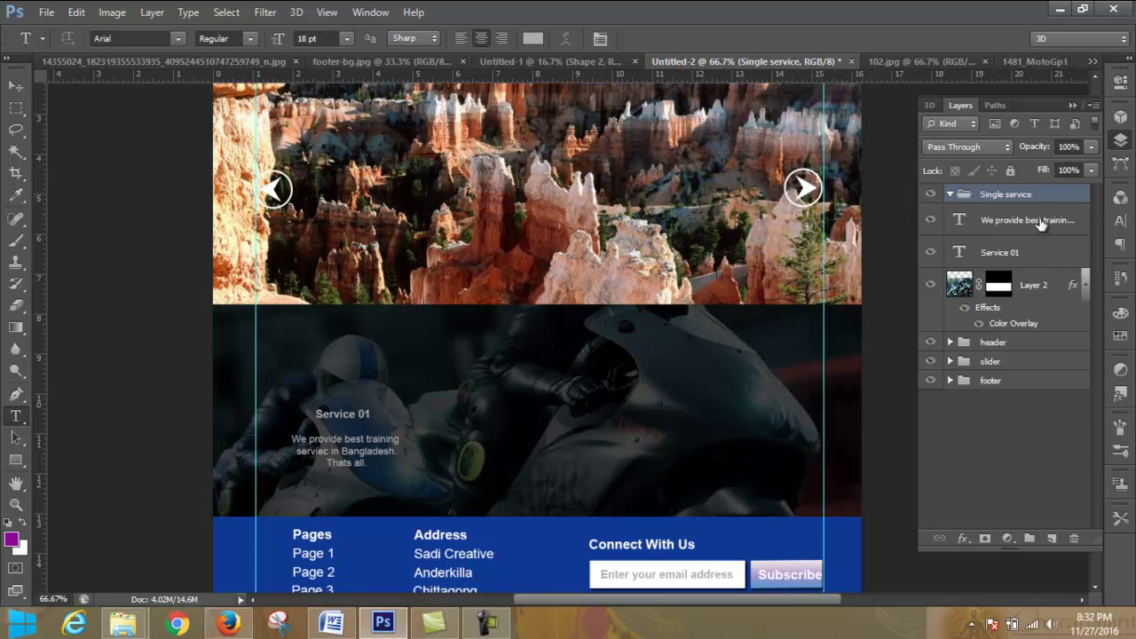
Step: Put the description and "Service 01" text layers into the Single service group, then collapse and select the group
{"action": "left_click", "coordinate": [1016, 222]}
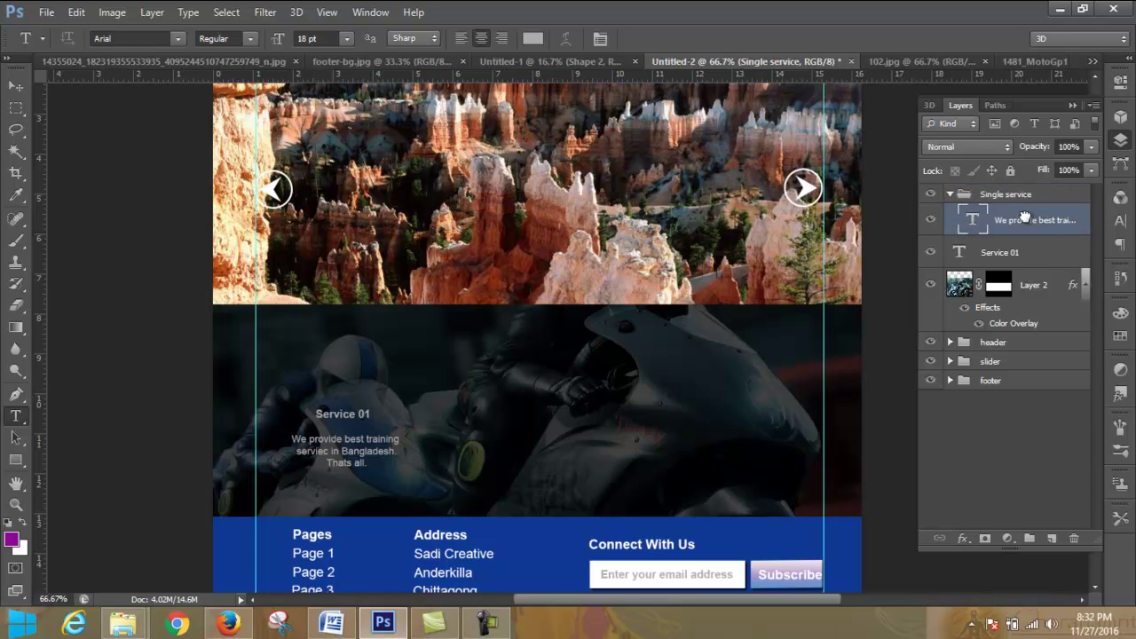
{"action": "left_click", "coordinate": [1020, 251]}
{"action": "mouse_move", "coordinate": [1044, 286]}
{"action": "left_mouse_down"}
{"action": "mouse_move", "coordinate": [1054, 253]}
{"action": "mouse_move", "coordinate": [1052, 284]}
{"action": "left_mouse_up"}
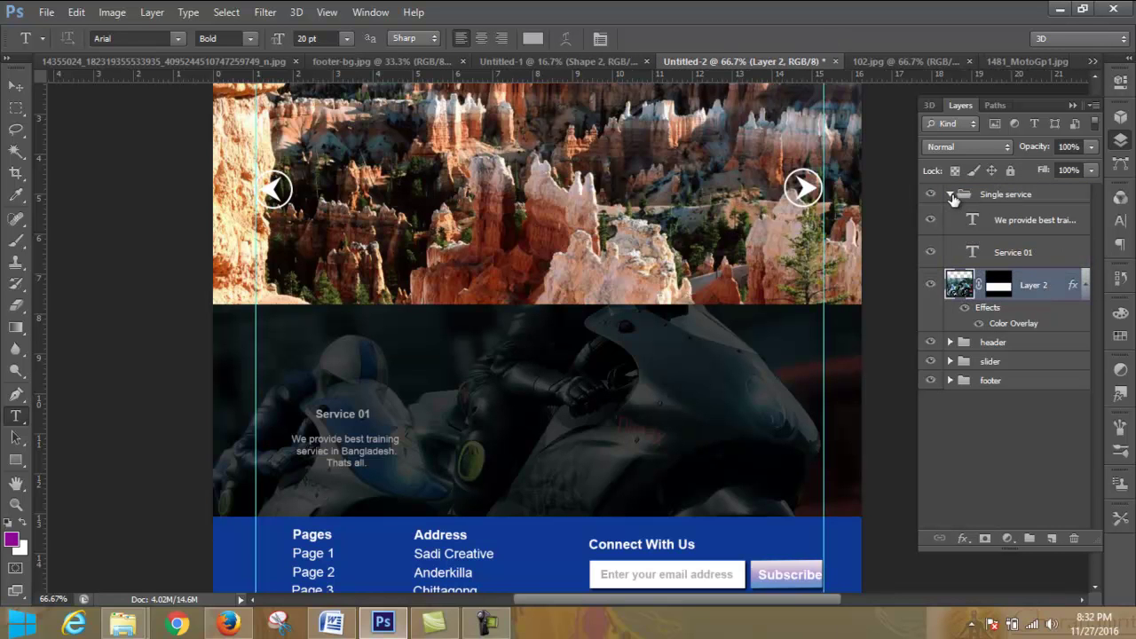
{"action": "left_click", "coordinate": [950, 195]}
{"action": "left_click", "coordinate": [950, 195]}
{"action": "left_click", "coordinate": [951, 195]}
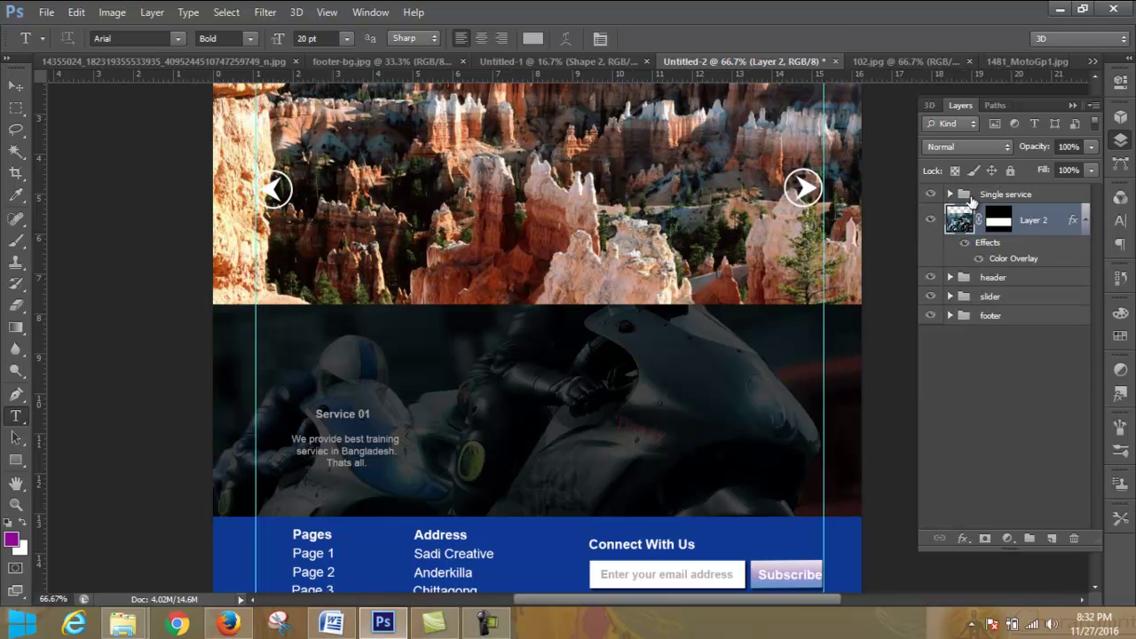
{"action": "left_click", "coordinate": [1017, 200]}
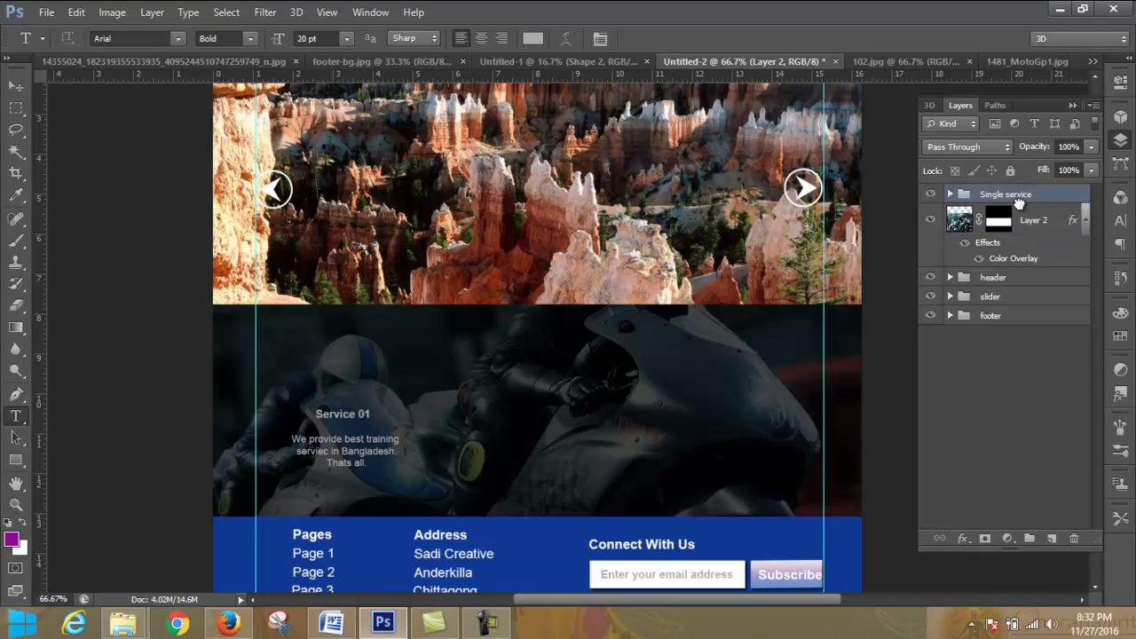
Step: Duplicate the Single service group directly below itself and rename the copy "single service"
{"action": "left_click", "coordinate": [1019, 199]}
{"action": "left_click_drag", "start_coordinate": [1020, 199], "coordinate": [1038, 217]}
{"action": "double_click", "coordinate": [1041, 214]}
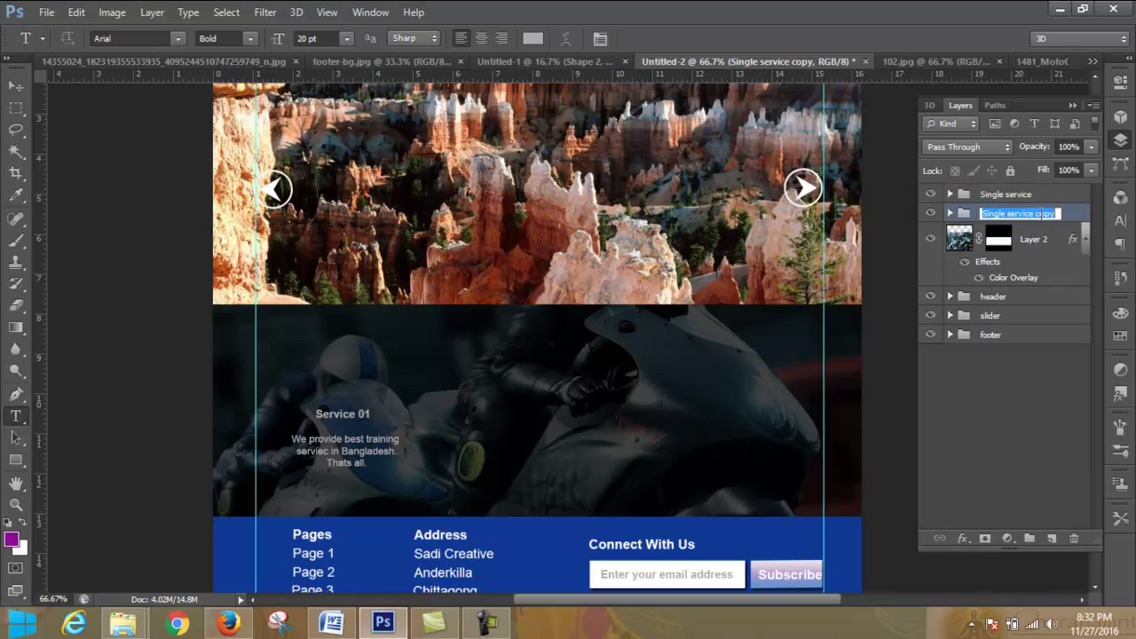
{"action": "type", "text": "s"}
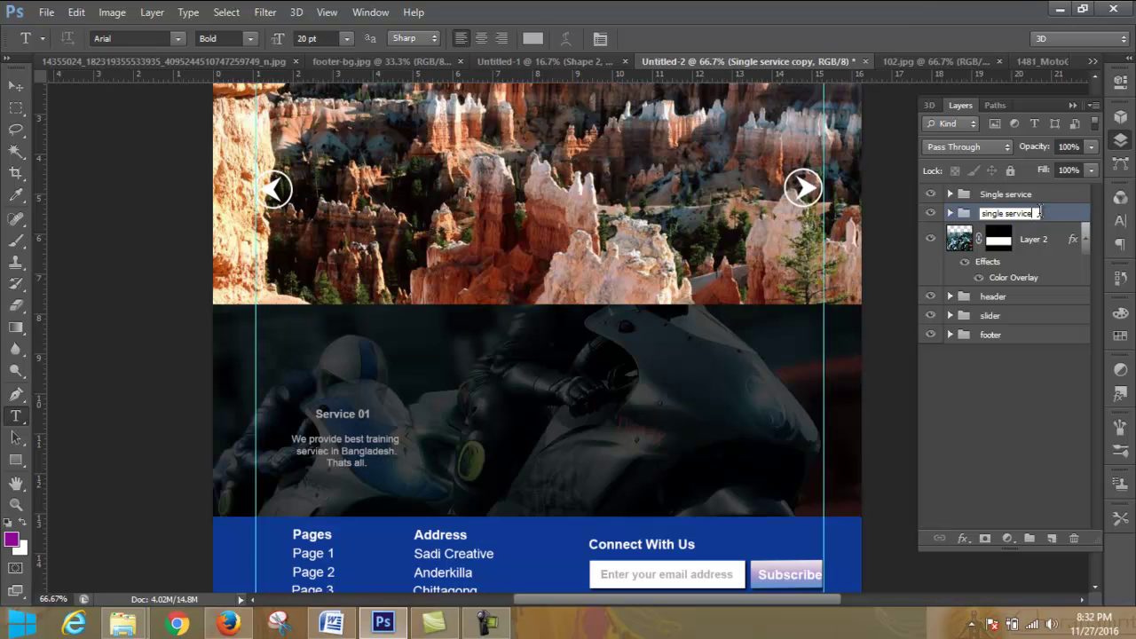
{"action": "left_click", "coordinate": [899, 289]}
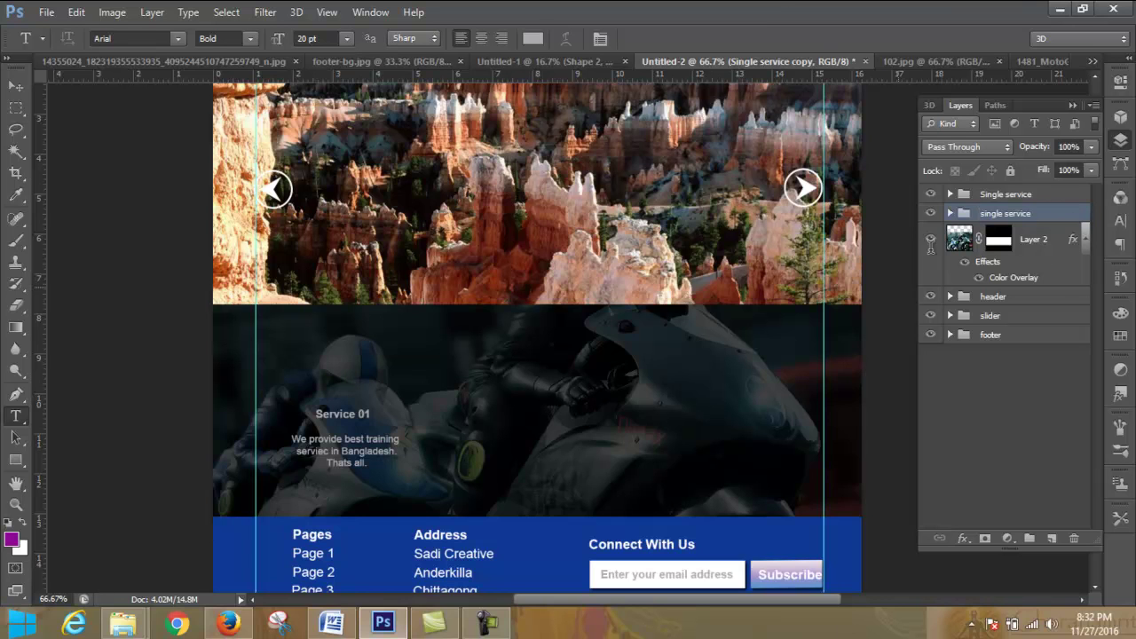
{"action": "left_click", "coordinate": [899, 293]}
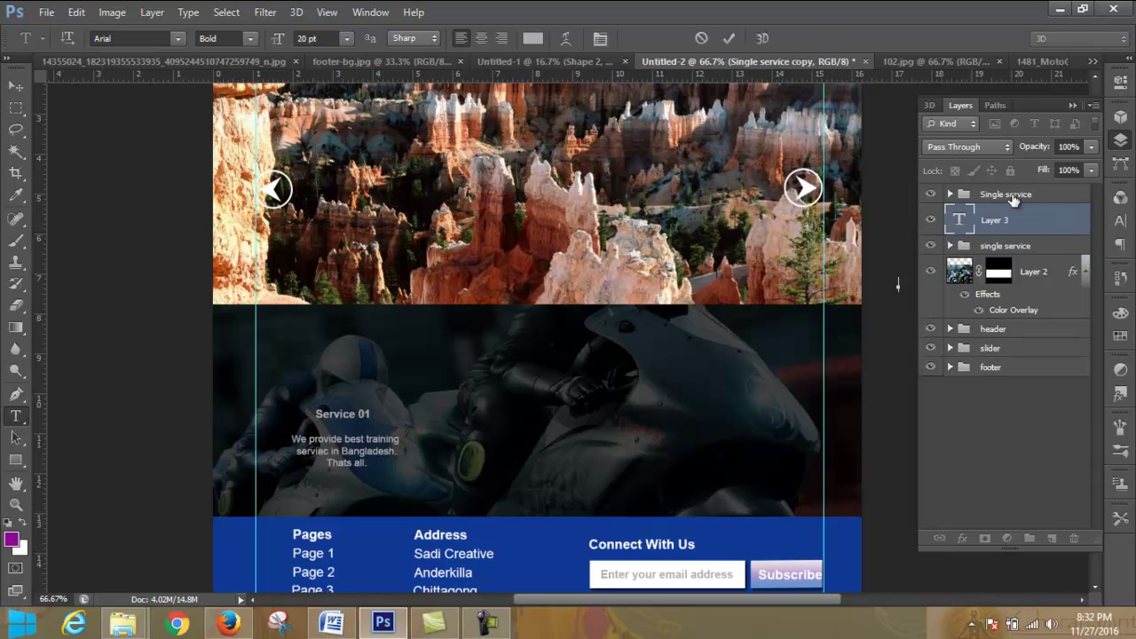
{"action": "left_click", "coordinate": [702, 40]}
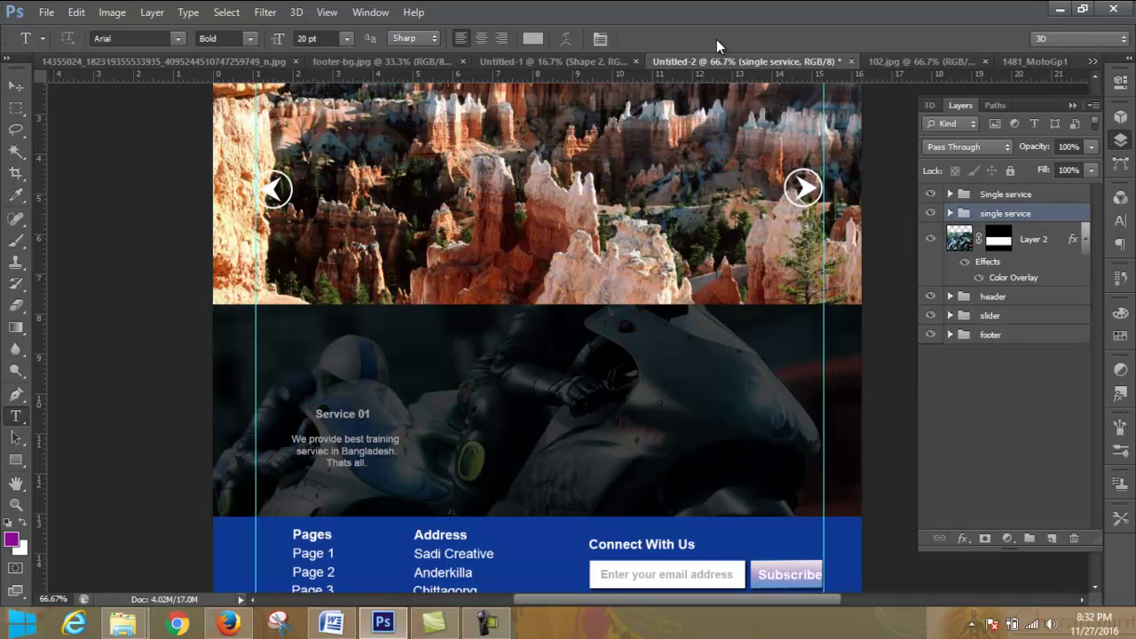
Step: Draw a white circle about 119 px wide inside the original Single service group and centre it above the "Service 01" heading
{"action": "left_click", "coordinate": [1012, 195]}
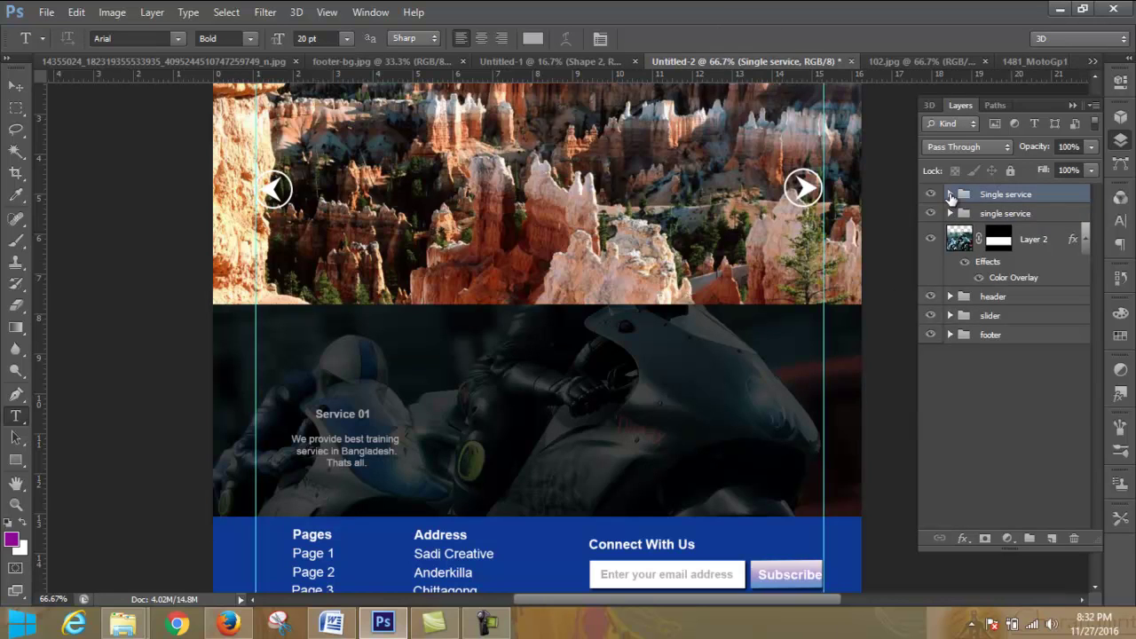
{"action": "left_click", "coordinate": [950, 193]}
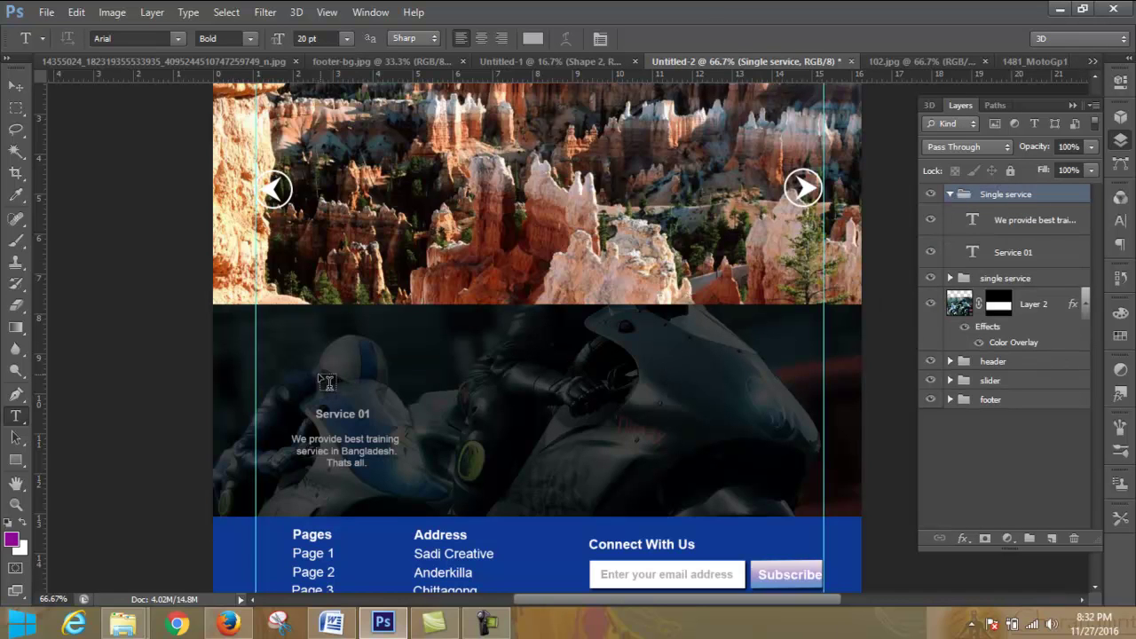
{"action": "left_click", "coordinate": [16, 460]}
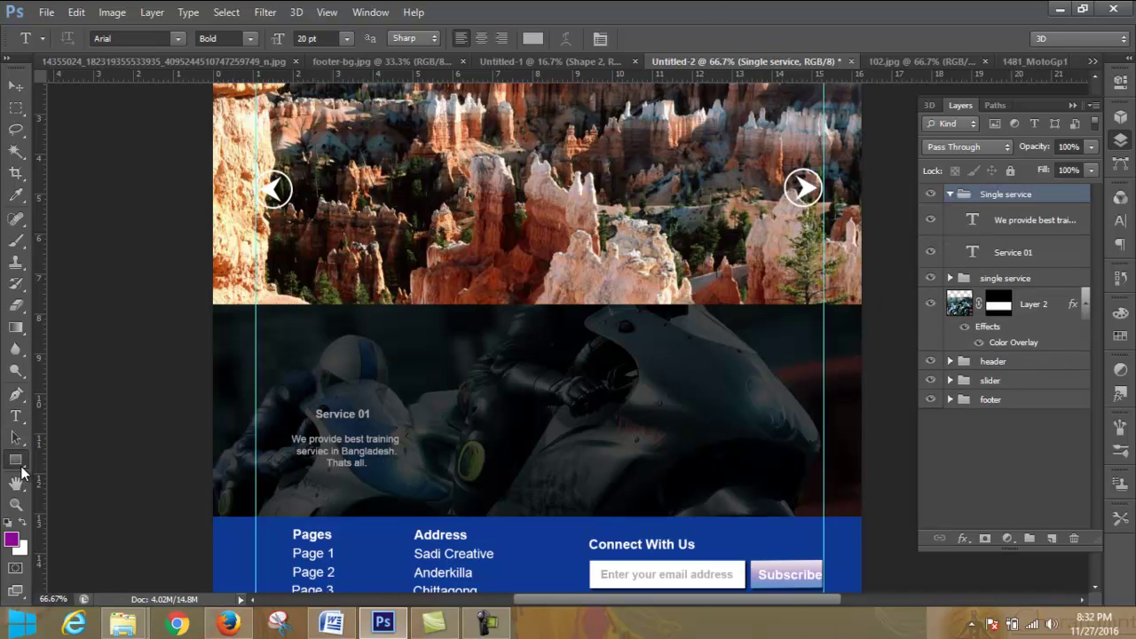
{"action": "left_click", "coordinate": [93, 491]}
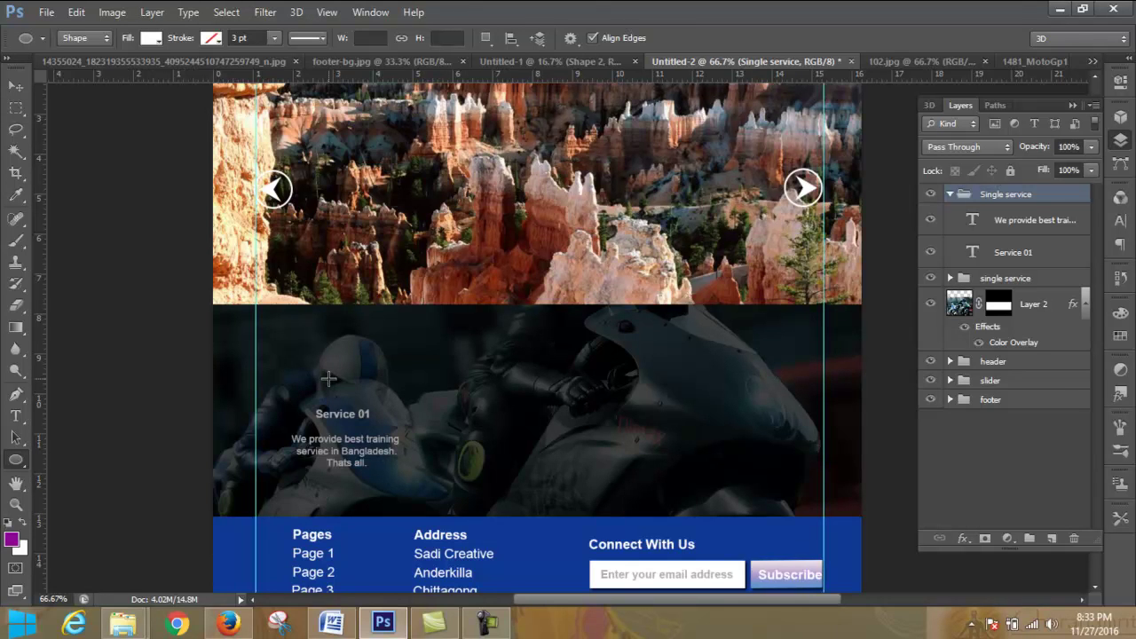
{"action": "left_click_drag", "start_coordinate": [328, 379], "coordinate": [458, 444]}
{"action": "left_click", "coordinate": [16, 86]}
{"action": "left_click_drag", "start_coordinate": [362, 394], "coordinate": [352, 373]}
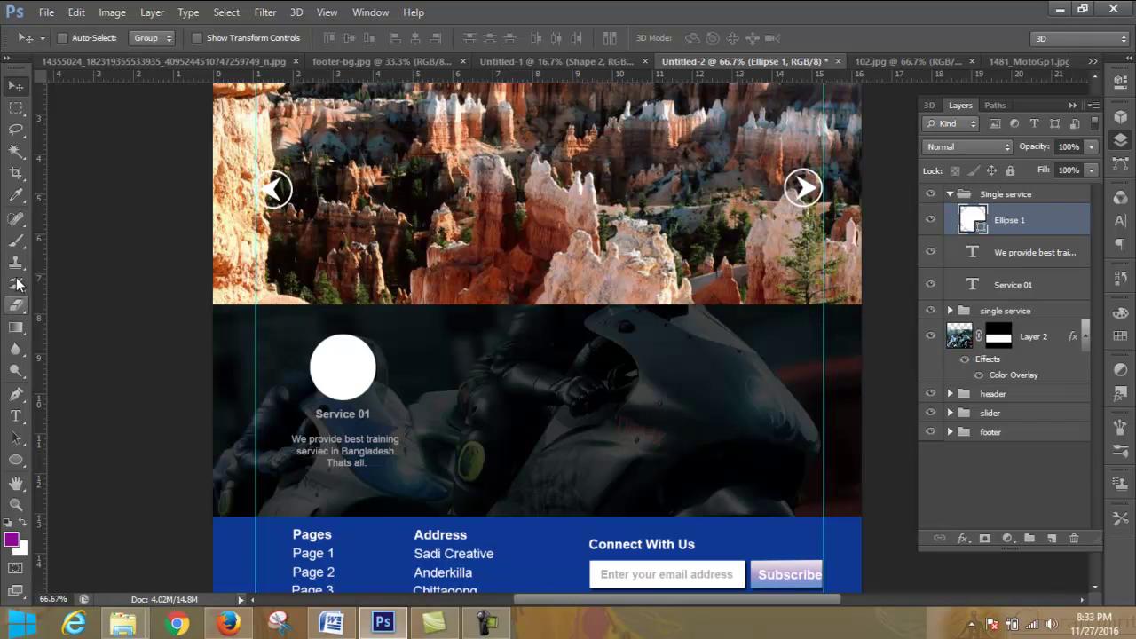
Step: Sample the footer's dark blue and apply that colour as the circle's fill
{"action": "left_click", "coordinate": [16, 196]}
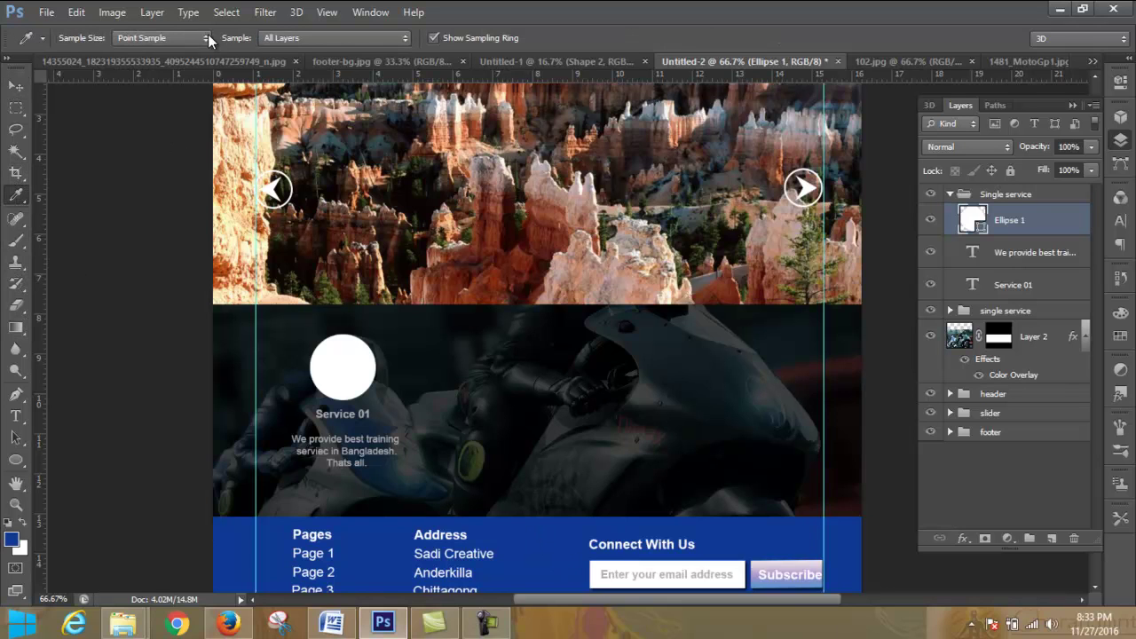
{"action": "left_click", "coordinate": [16, 461]}
{"action": "left_click", "coordinate": [152, 38]}
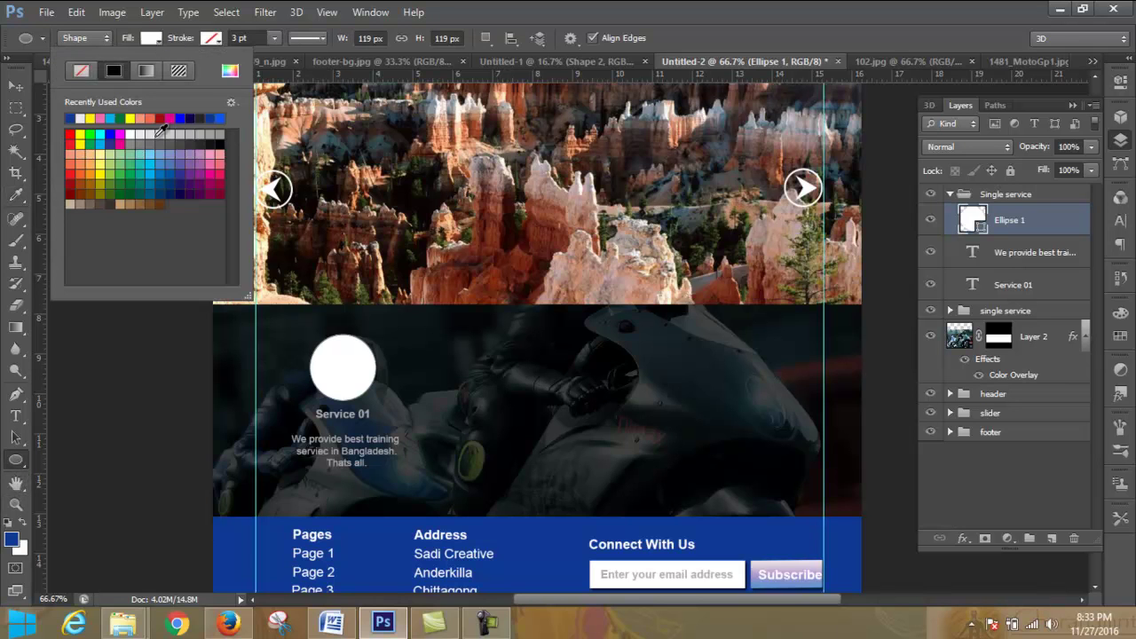
{"action": "left_click", "coordinate": [221, 118]}
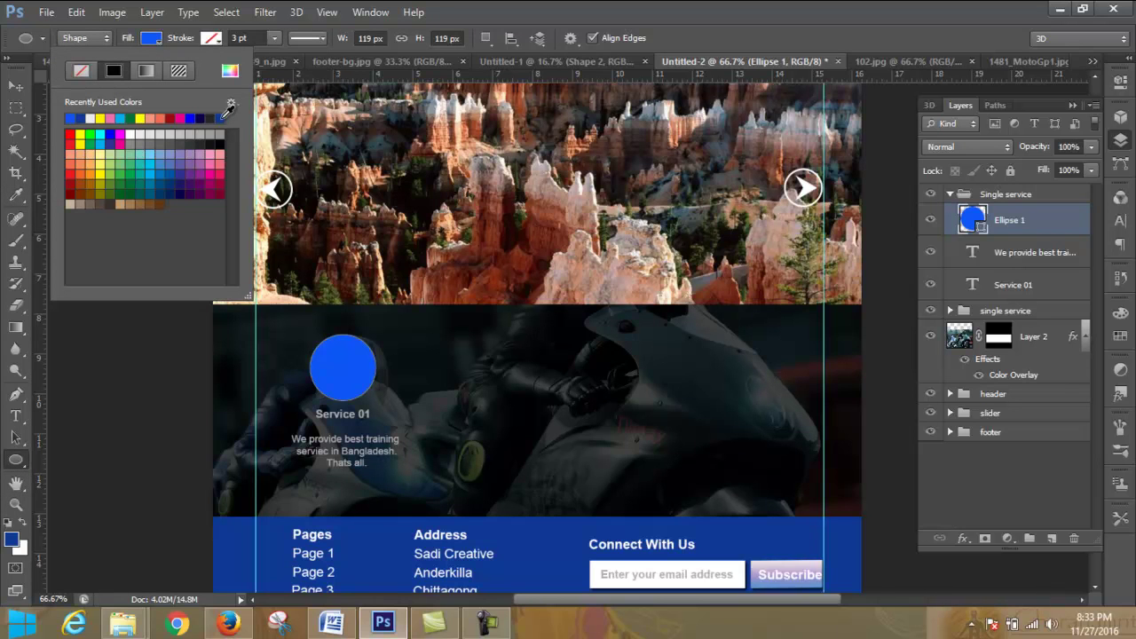
{"action": "left_click", "coordinate": [192, 118]}
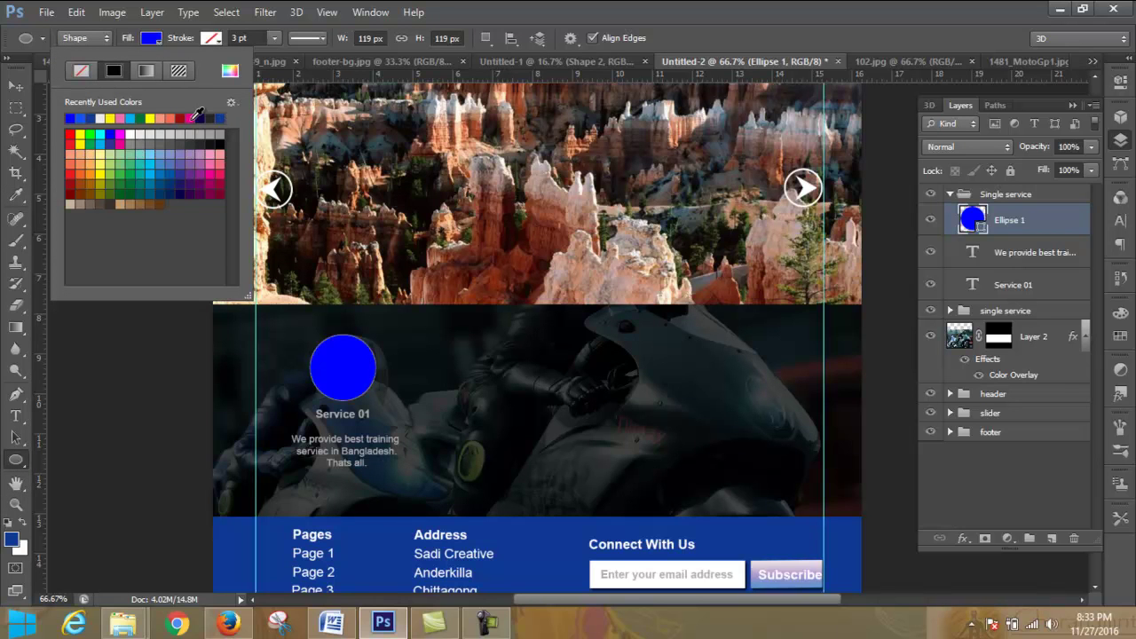
{"action": "left_click", "coordinate": [94, 119]}
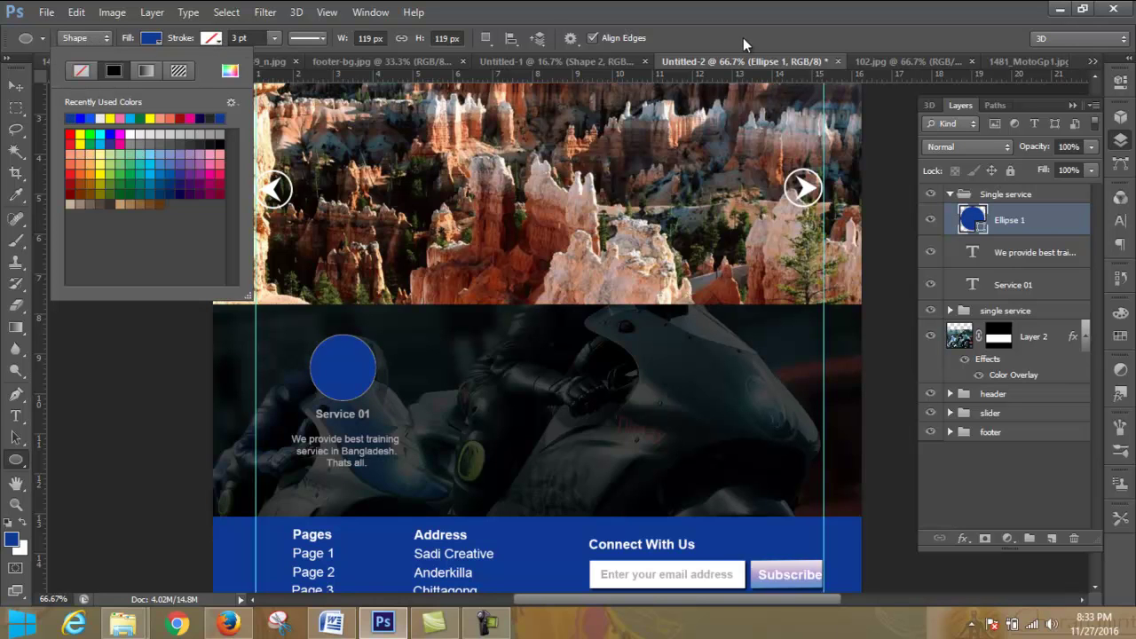
{"action": "left_click", "coordinate": [688, 41]}
{"action": "left_click", "coordinate": [16, 86]}
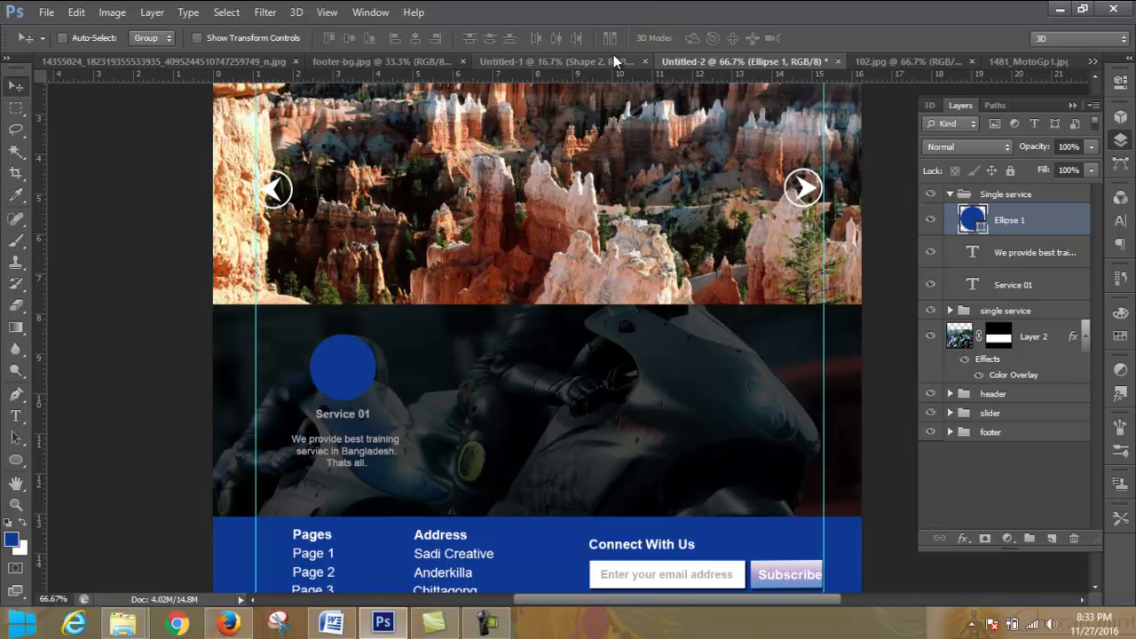
Step: Draw a trophy custom shape about 56 by 54 px inside the blue circle
{"action": "left_click_drag", "start_coordinate": [10, 463], "coordinate": [90, 472]}
{"action": "left_click", "coordinate": [102, 536]}
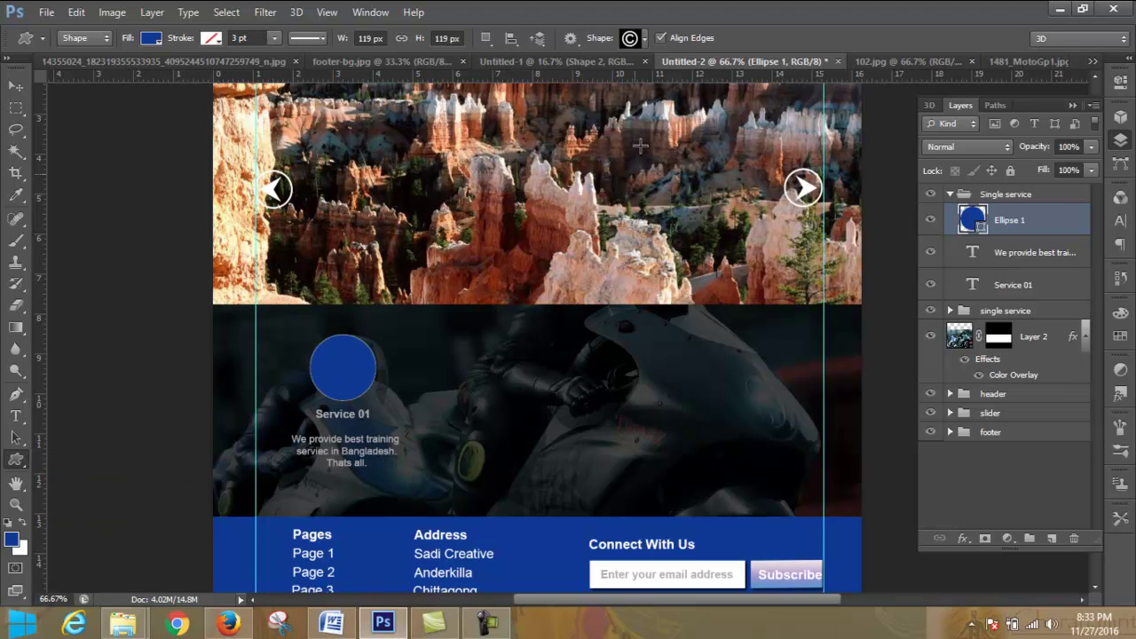
{"action": "left_click", "coordinate": [642, 41]}
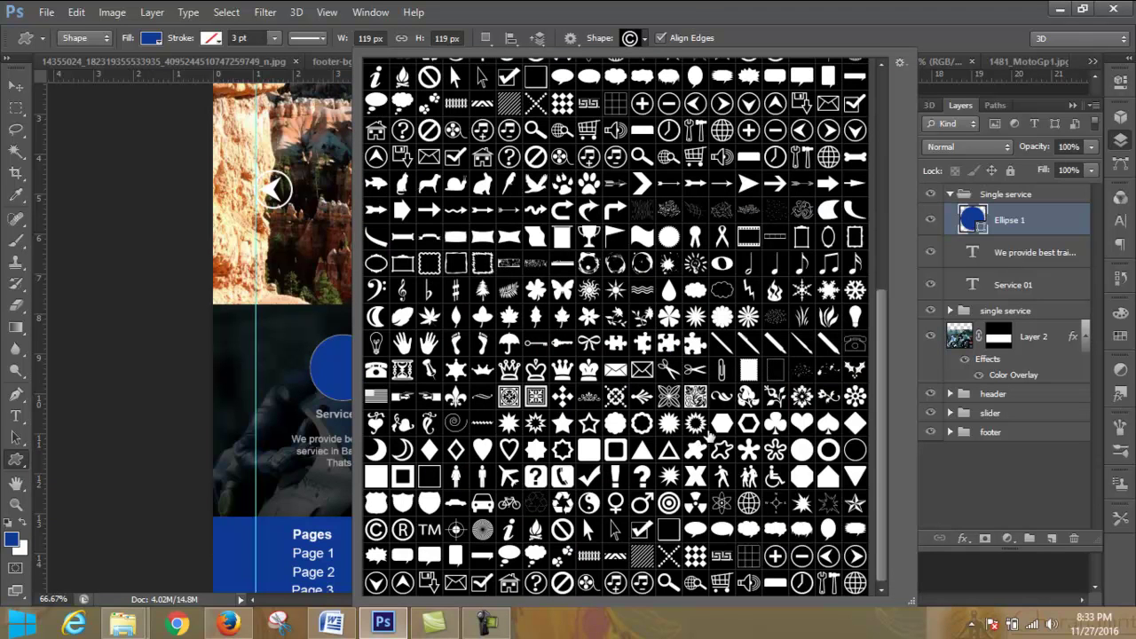
{"action": "left_click_drag", "start_coordinate": [880, 327], "coordinate": [874, 113]}
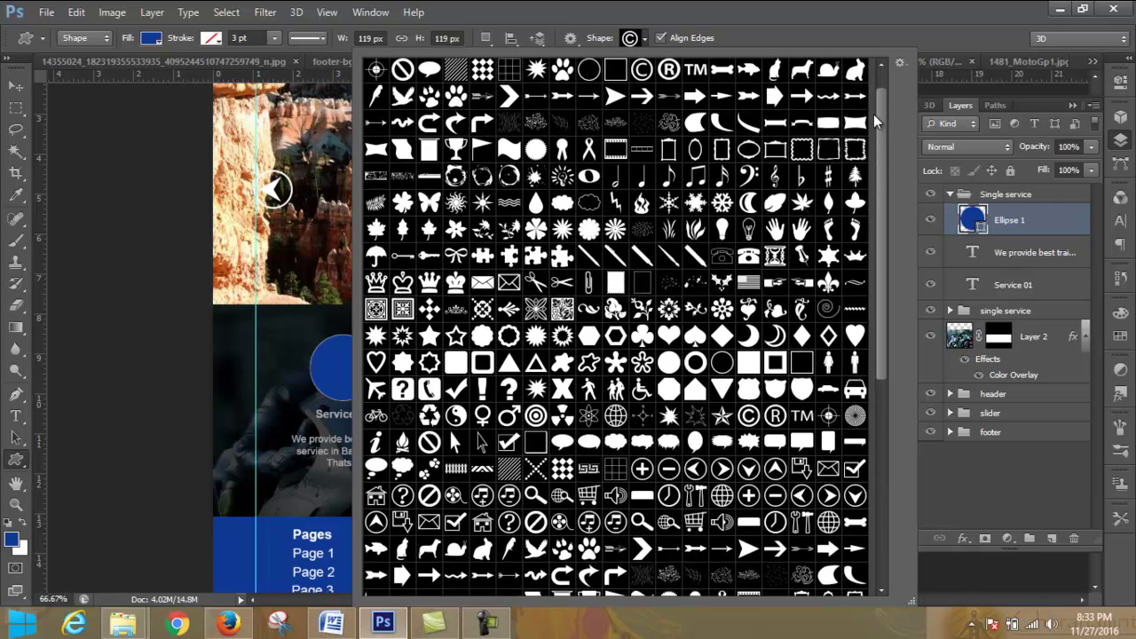
{"action": "left_click", "coordinate": [460, 149]}
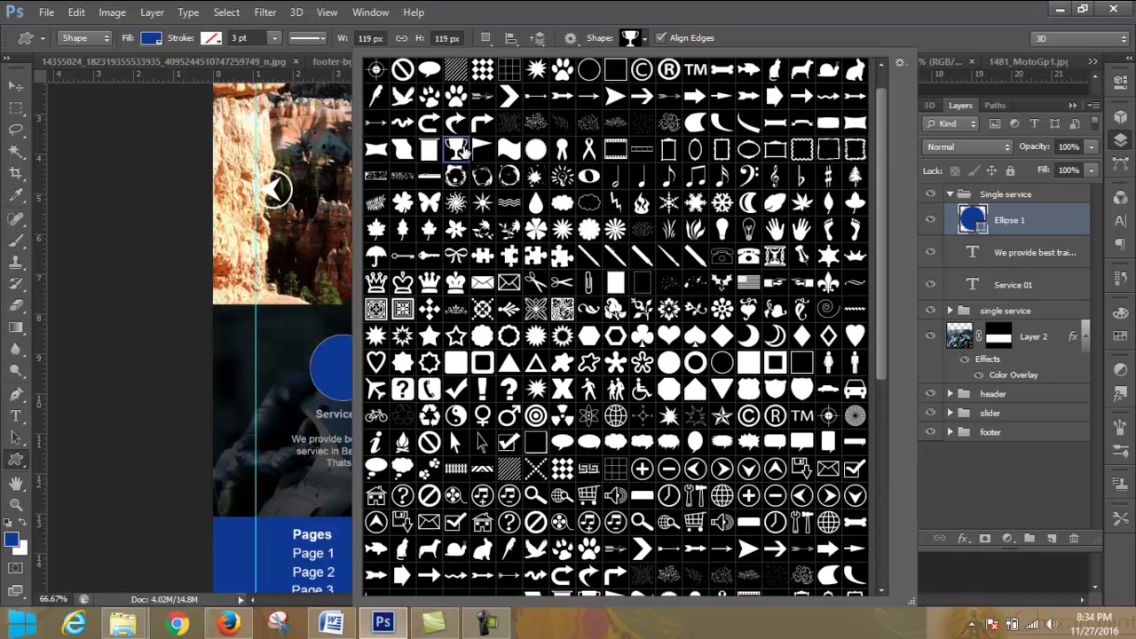
{"action": "left_click", "coordinate": [646, 39]}
{"action": "left_click_drag", "start_coordinate": [332, 352], "coordinate": [362, 383]}
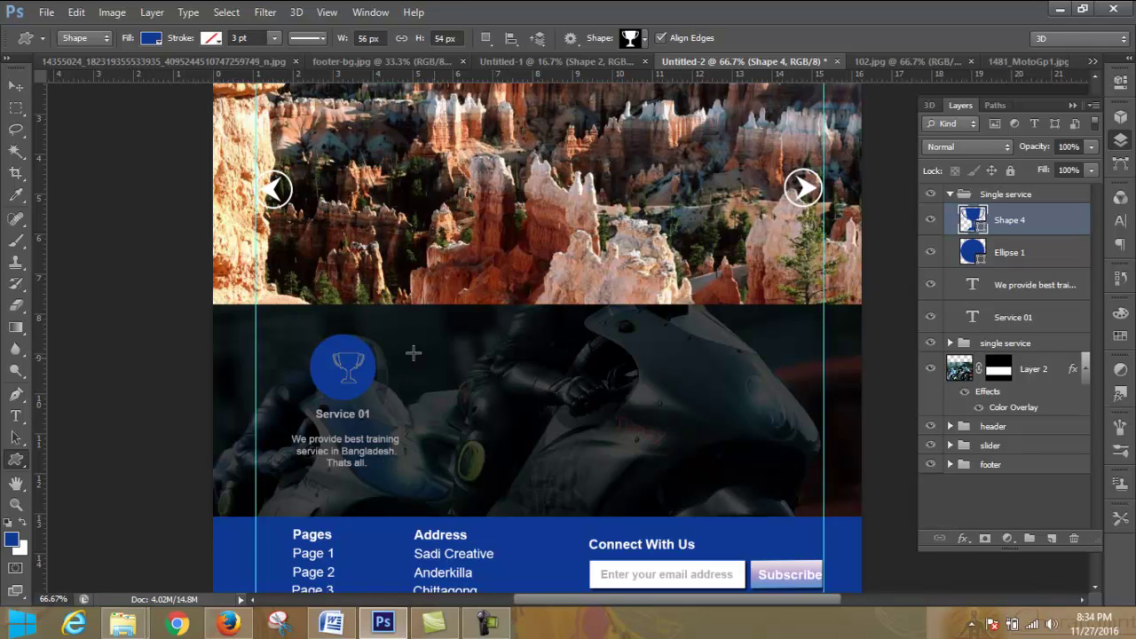
Step: Fill the trophy shape with white and centre it horizontally in the blue circle
{"action": "left_click", "coordinate": [16, 86]}
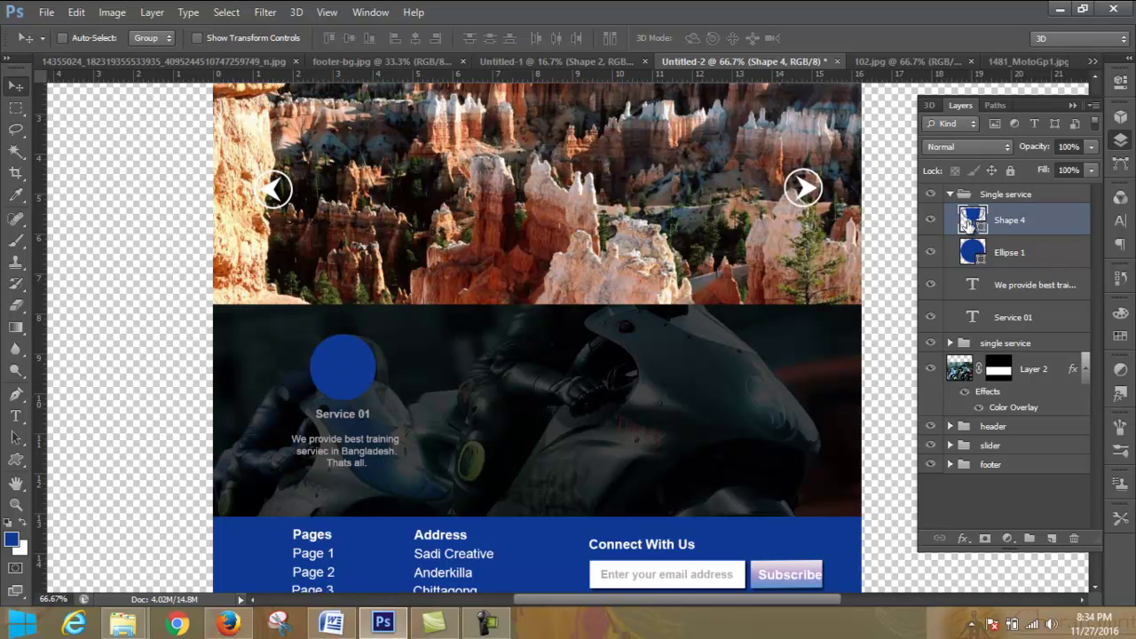
{"action": "left_click", "coordinate": [17, 459]}
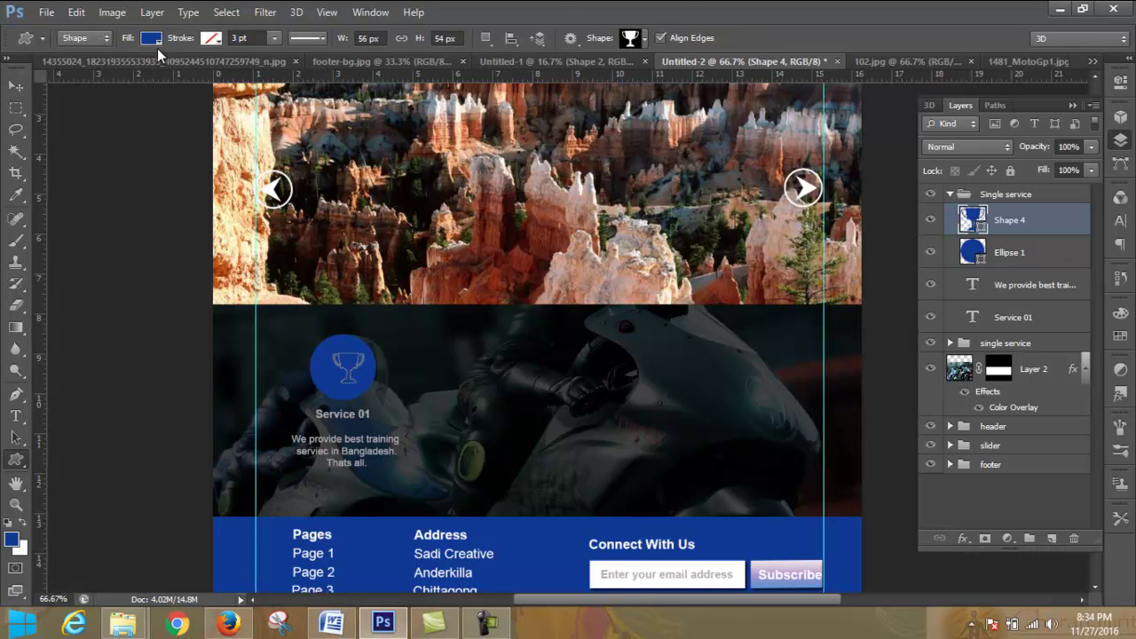
{"action": "left_click", "coordinate": [153, 38]}
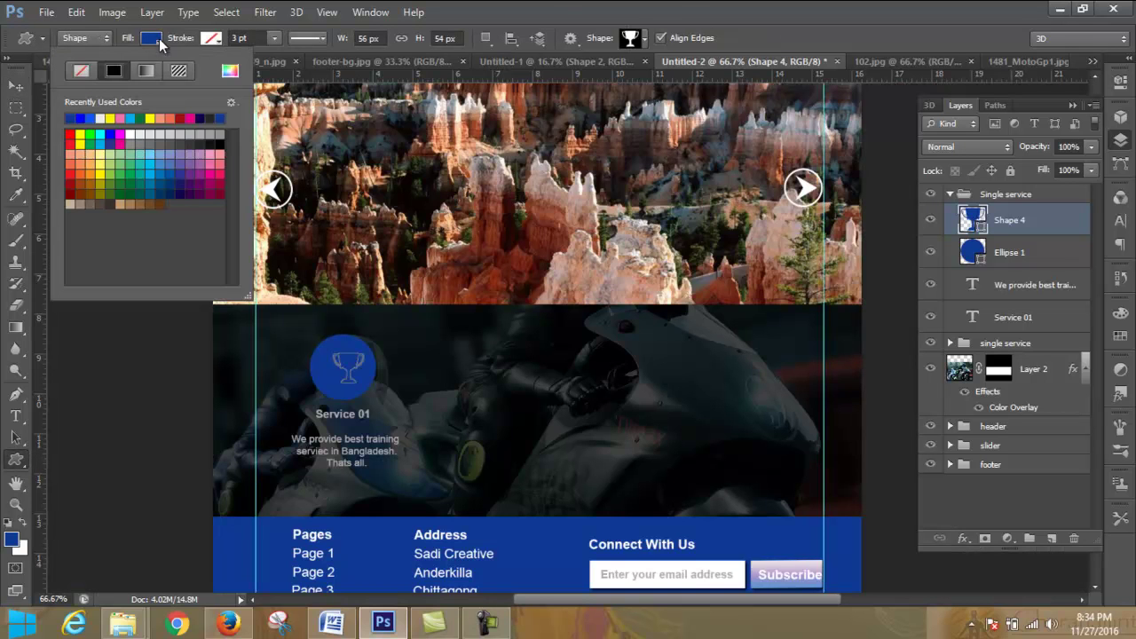
{"action": "left_click", "coordinate": [129, 134]}
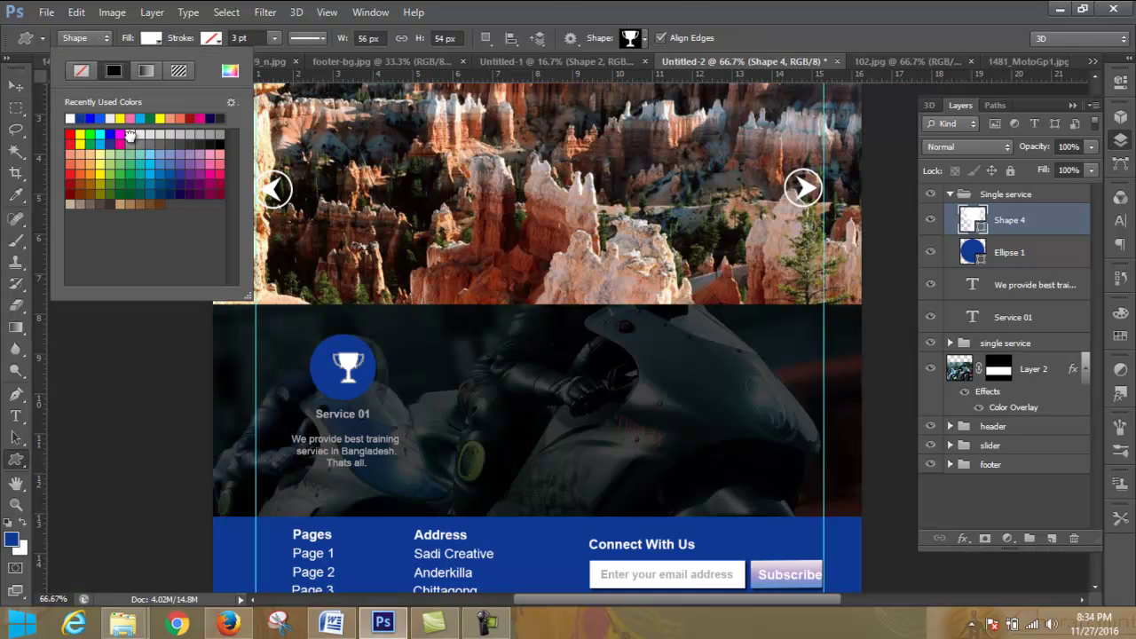
{"action": "left_click", "coordinate": [106, 39]}
{"action": "left_click", "coordinate": [808, 35]}
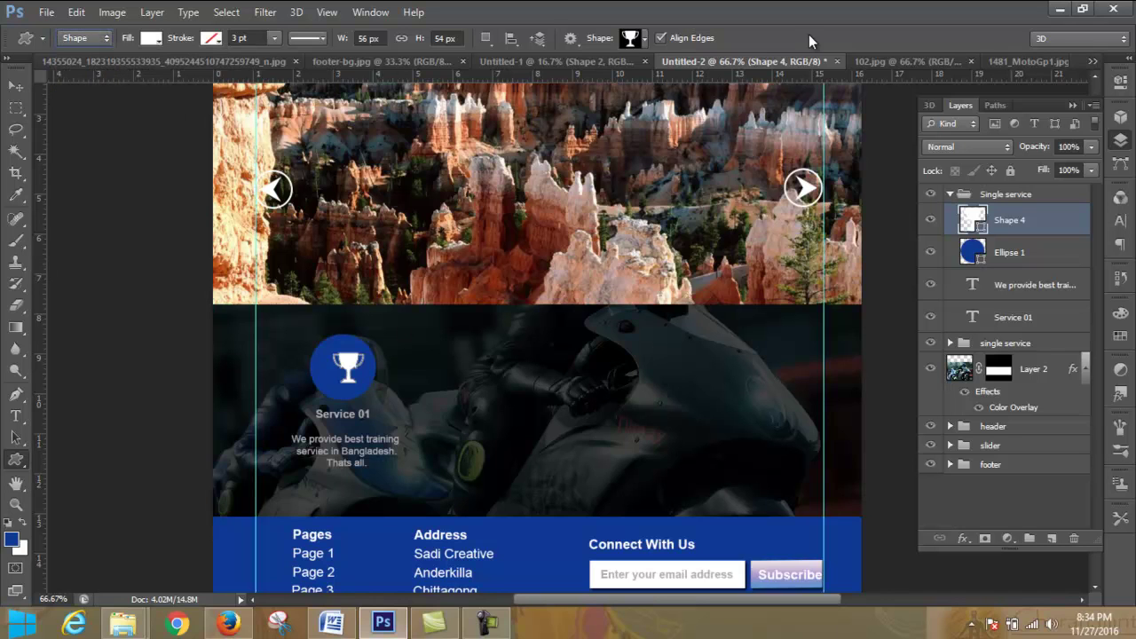
{"action": "left_click", "coordinate": [16, 86]}
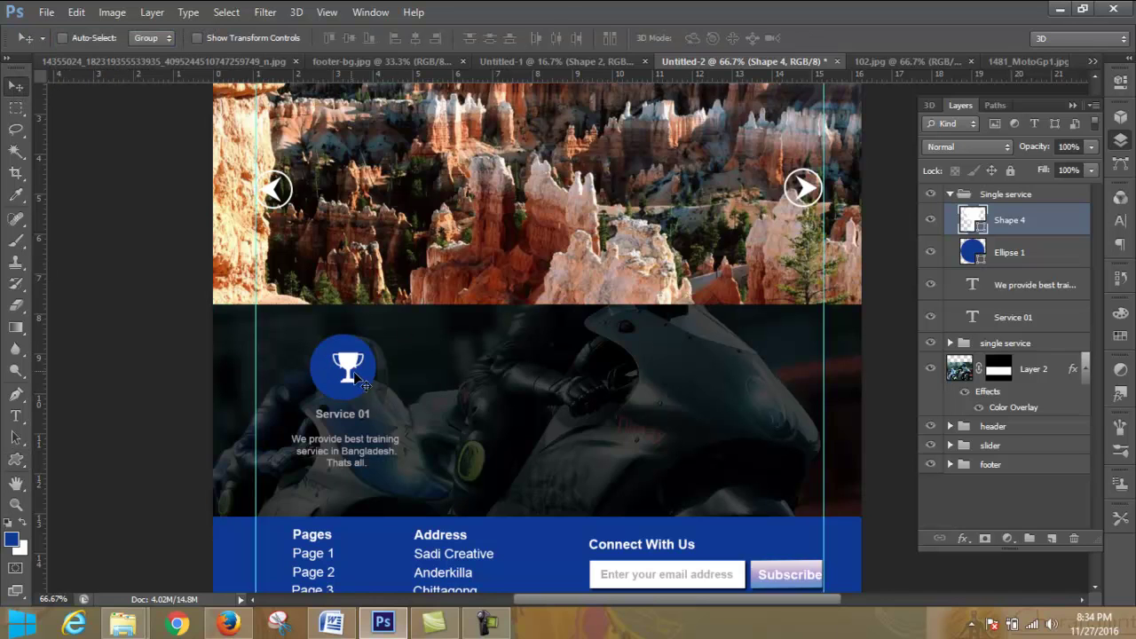
{"action": "left_click_drag", "start_coordinate": [348, 365], "coordinate": [343, 371]}
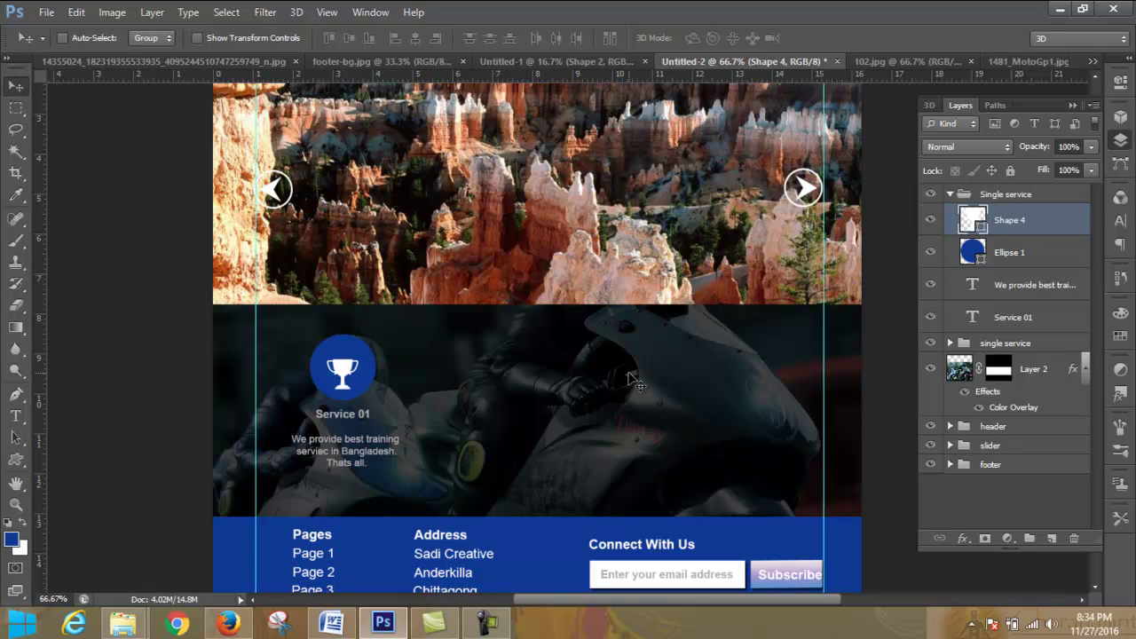
Step: Collapse the Single service group and delete the duplicate "single service" group together with its contents
{"action": "left_click", "coordinate": [950, 194]}
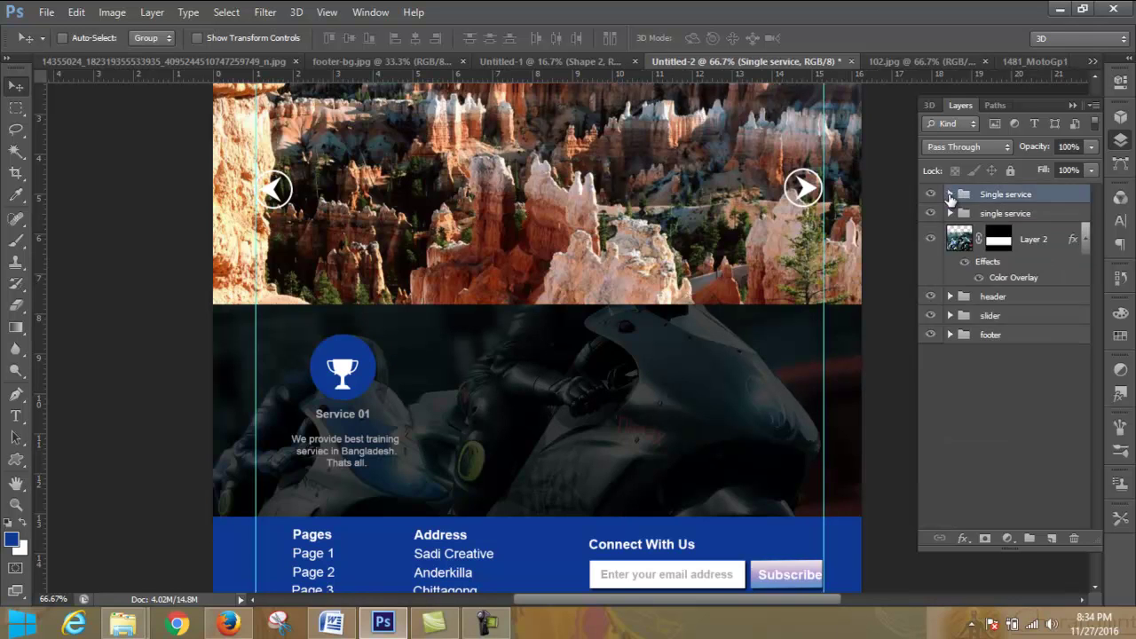
{"action": "left_click", "coordinate": [1019, 214]}
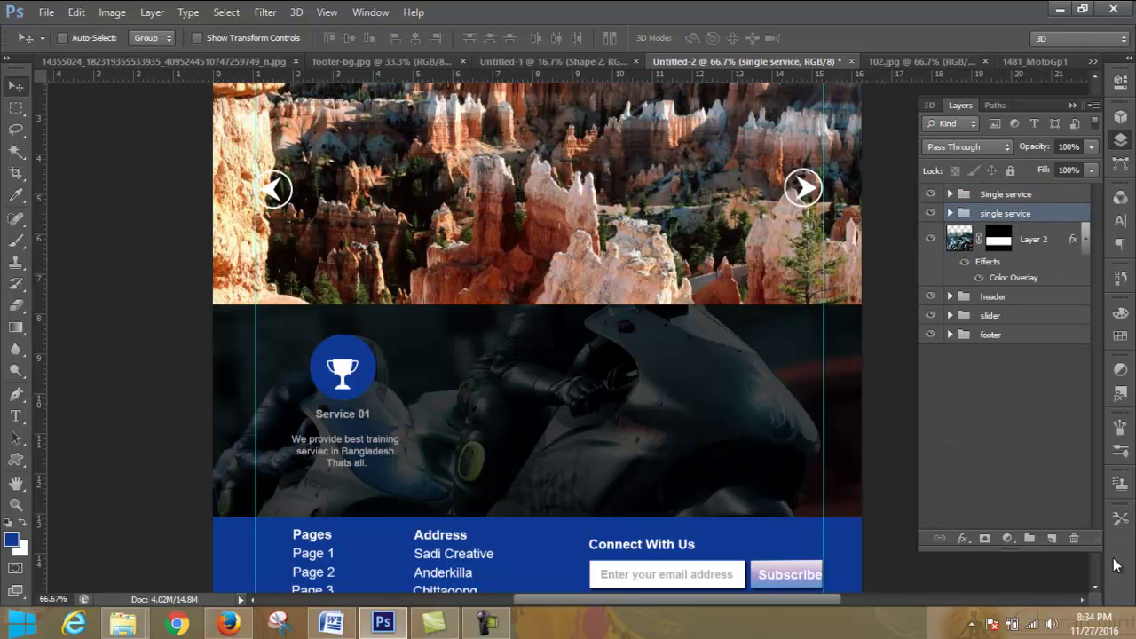
{"action": "left_click", "coordinate": [1072, 538]}
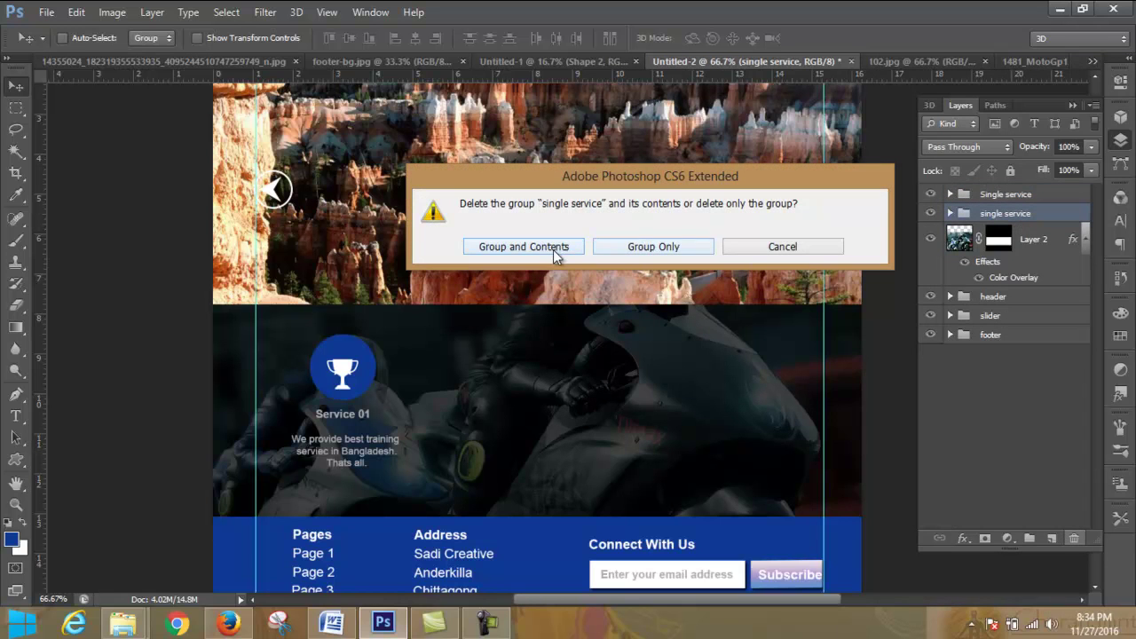
{"action": "left_click", "coordinate": [802, 252]}
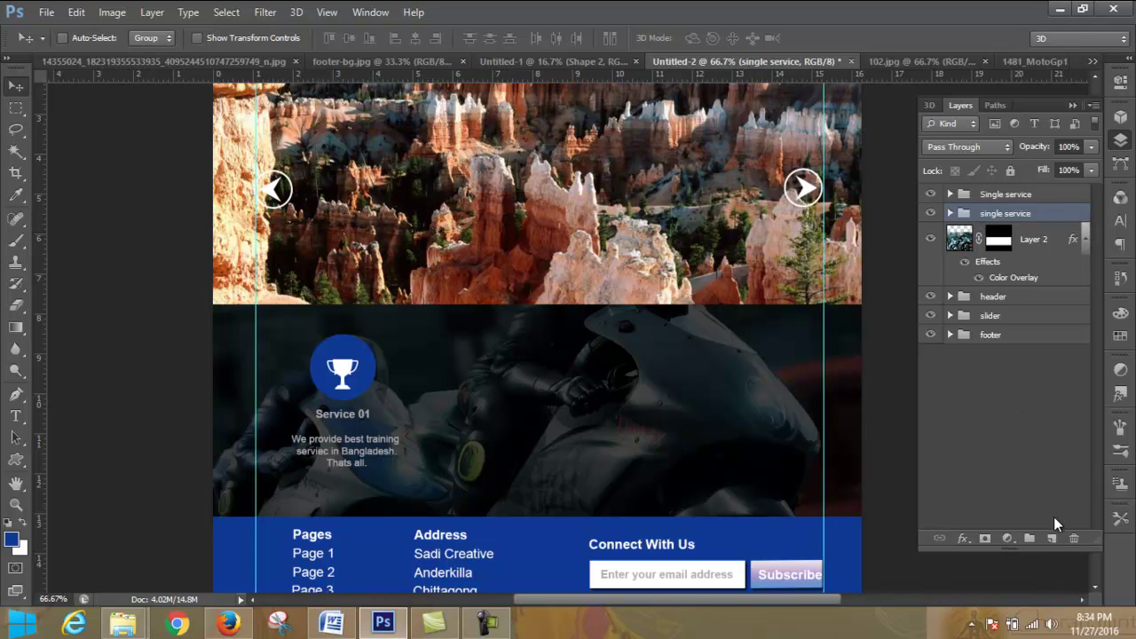
{"action": "left_click", "coordinate": [1071, 540]}
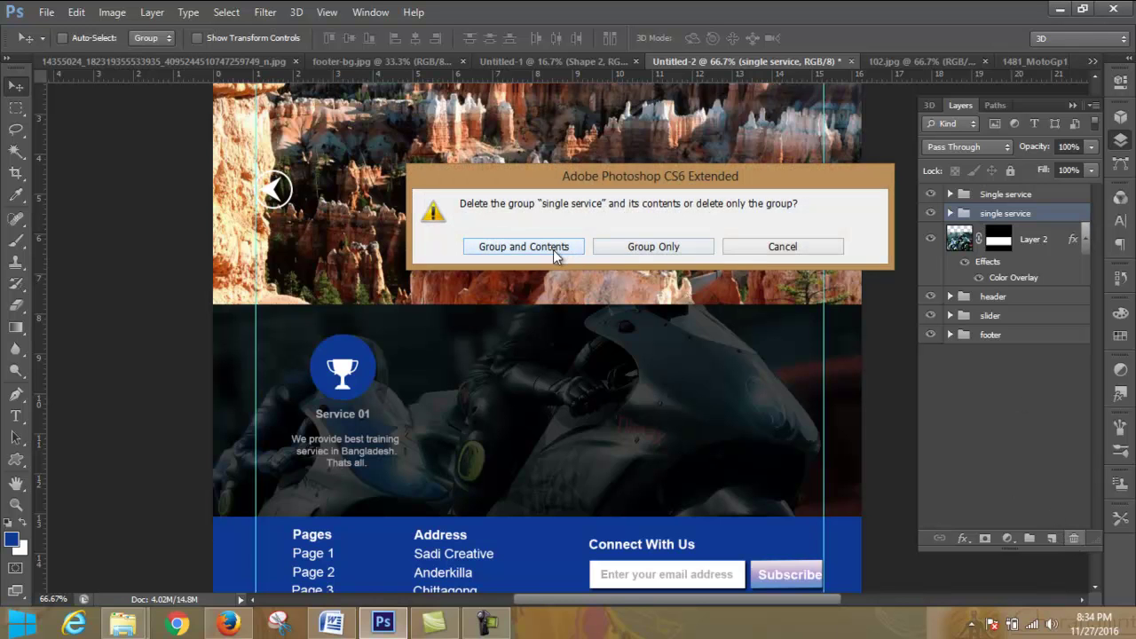
{"action": "left_click", "coordinate": [546, 247]}
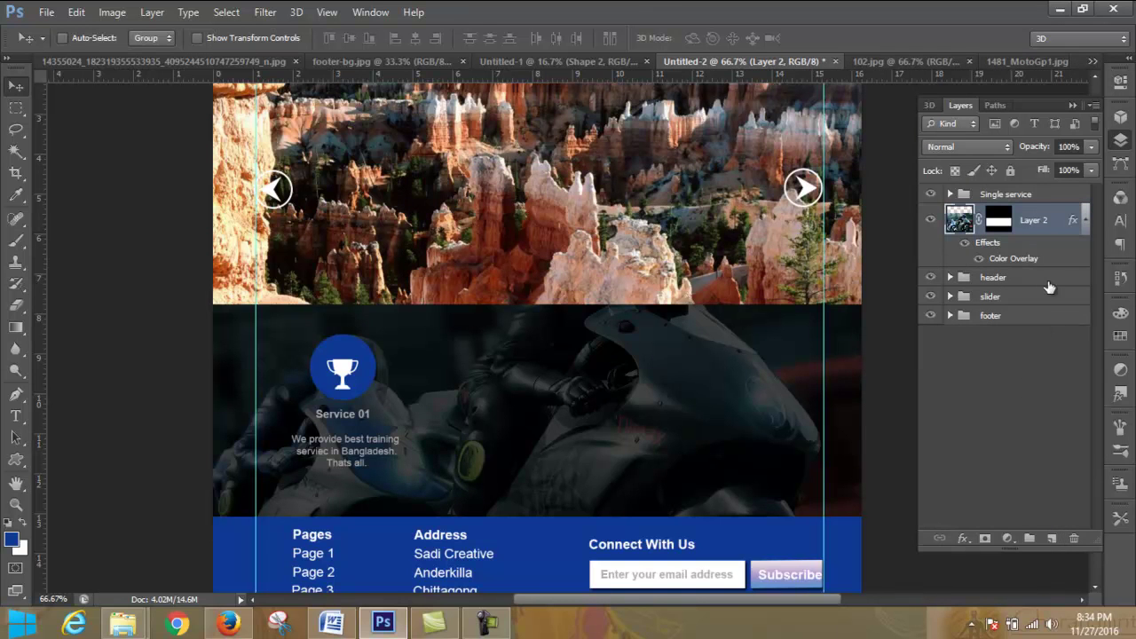
Step: Duplicate the Single service group with its trophy icon, placing the copy between Layer 2 and the header group
{"action": "left_click", "coordinate": [1042, 197]}
{"action": "left_click_drag", "start_coordinate": [1043, 197], "coordinate": [1049, 265]}
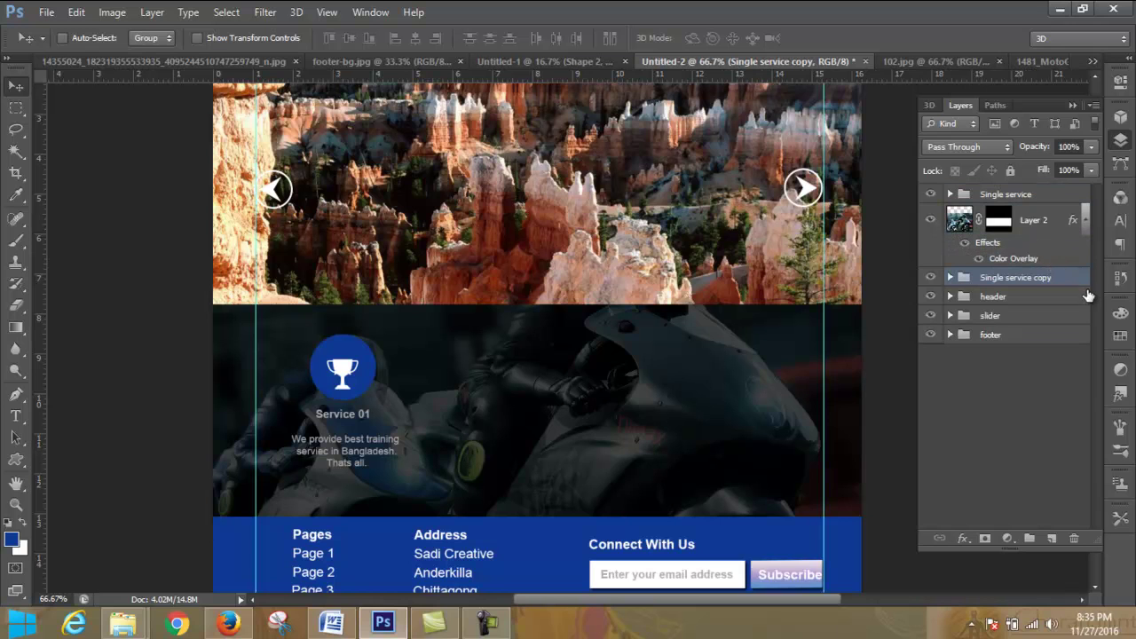
Step: Move the duplicated service block to the right of the first one and place Layer 2 inside the Single service copy group
{"action": "left_click", "coordinate": [929, 278]}
{"action": "left_click_drag", "start_coordinate": [341, 356], "coordinate": [507, 382]}
{"action": "left_click", "coordinate": [1036, 222]}
{"action": "left_click_drag", "start_coordinate": [1037, 222], "coordinate": [1038, 280]}
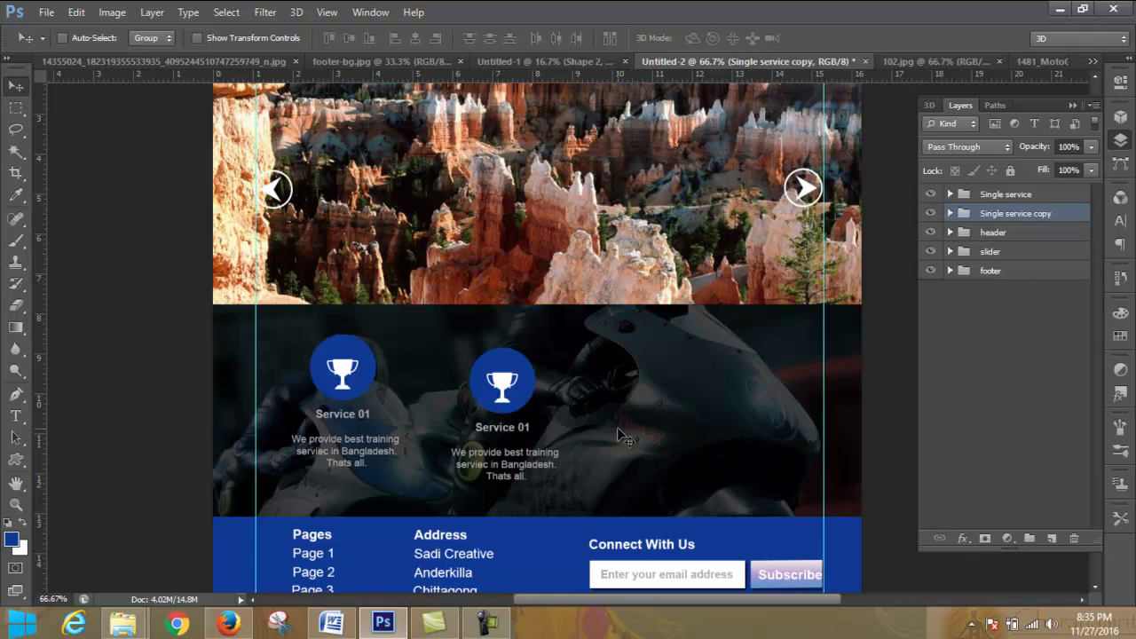
Step: Try to align the Single service and Single service copy groups by their vertical and horizontal centres
{"action": "left_click", "coordinate": [1014, 197], "text": "shift"}
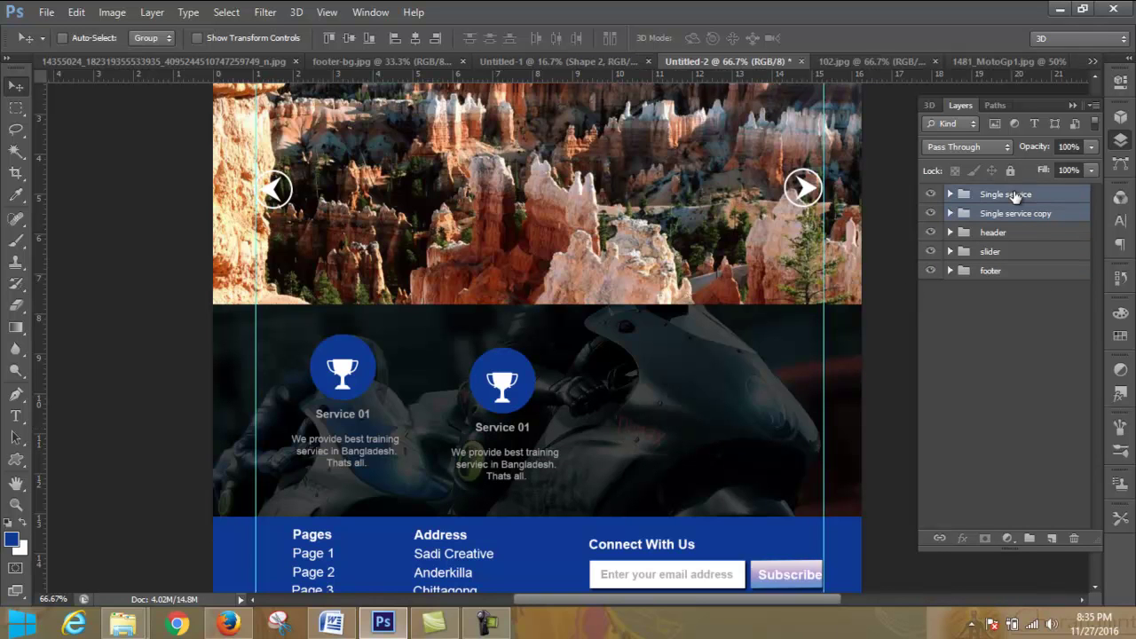
{"action": "left_click", "coordinate": [347, 38]}
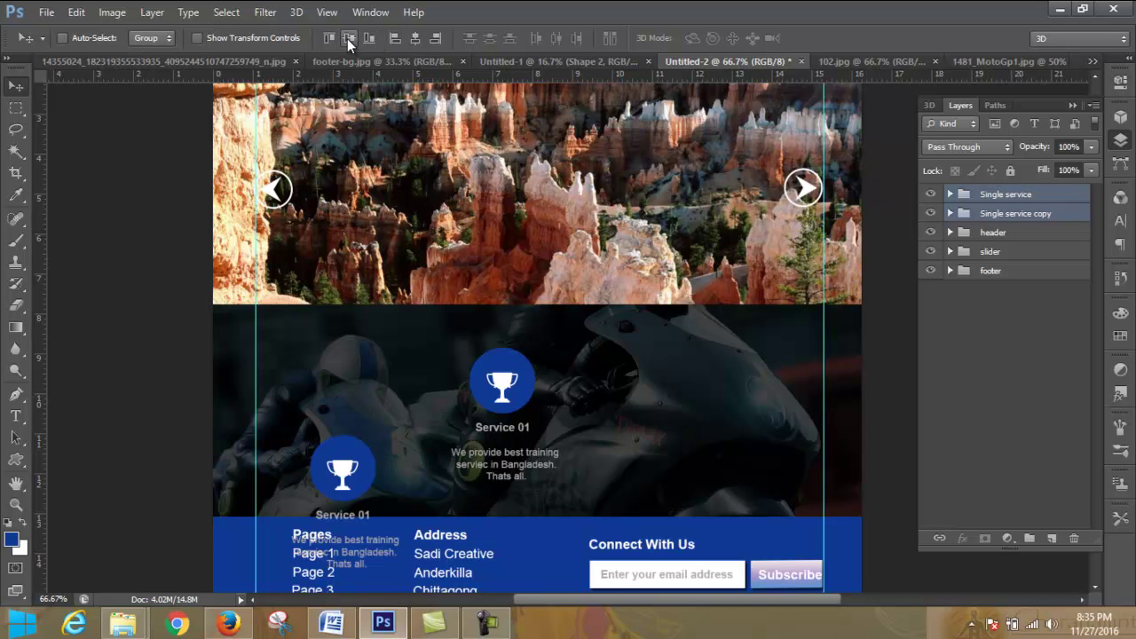
{"action": "left_click", "coordinate": [347, 38]}
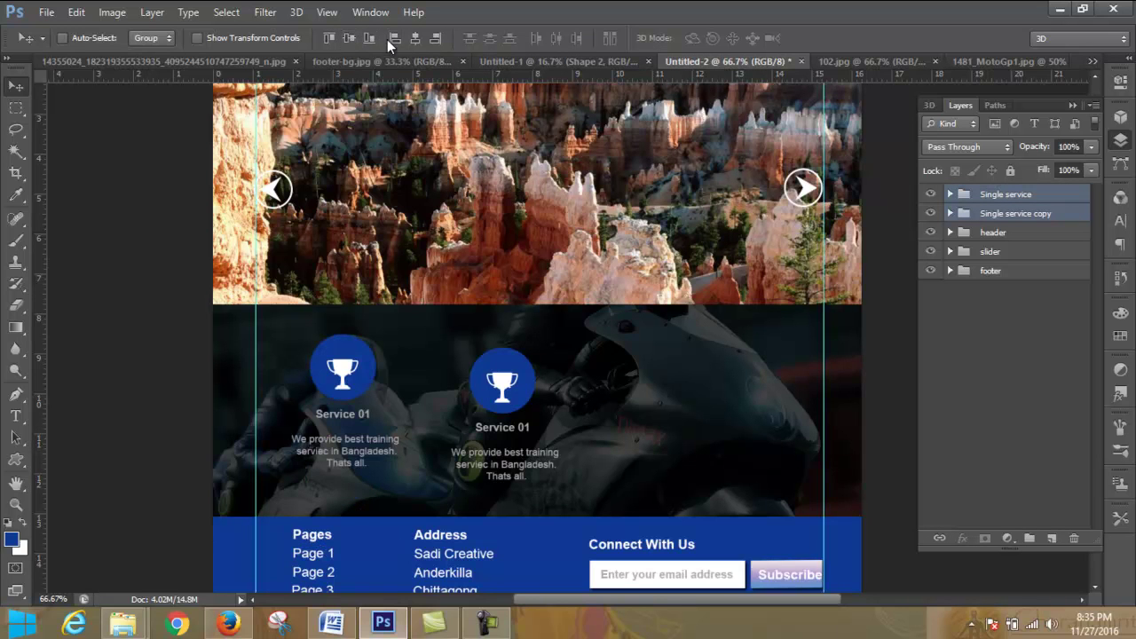
{"action": "left_click", "coordinate": [414, 38]}
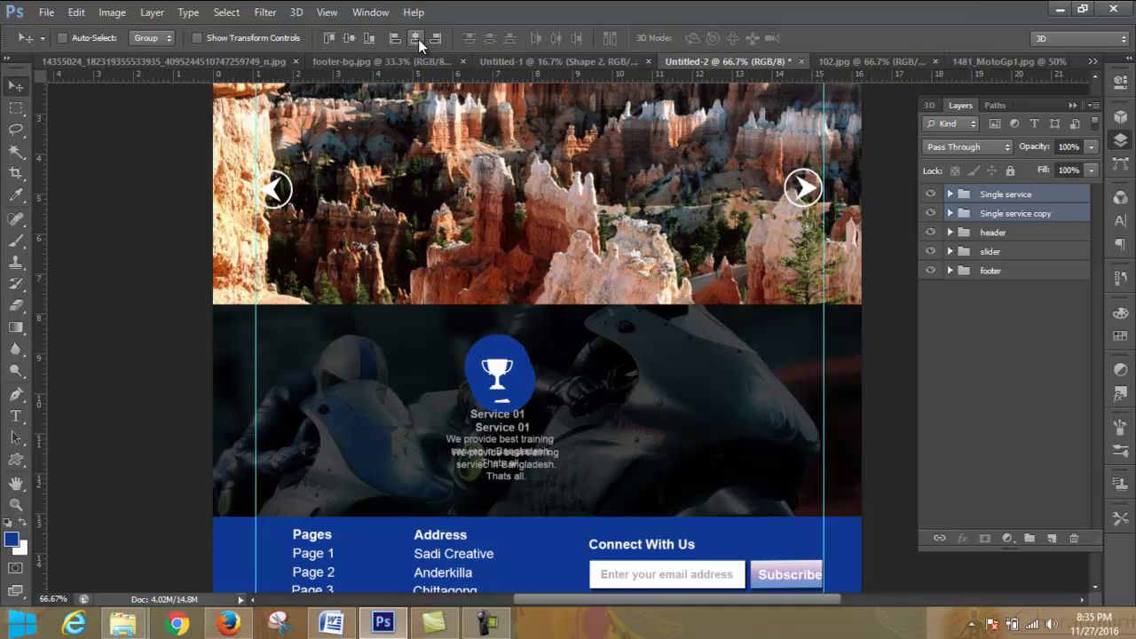
{"action": "key", "text": "ctrl+z"}
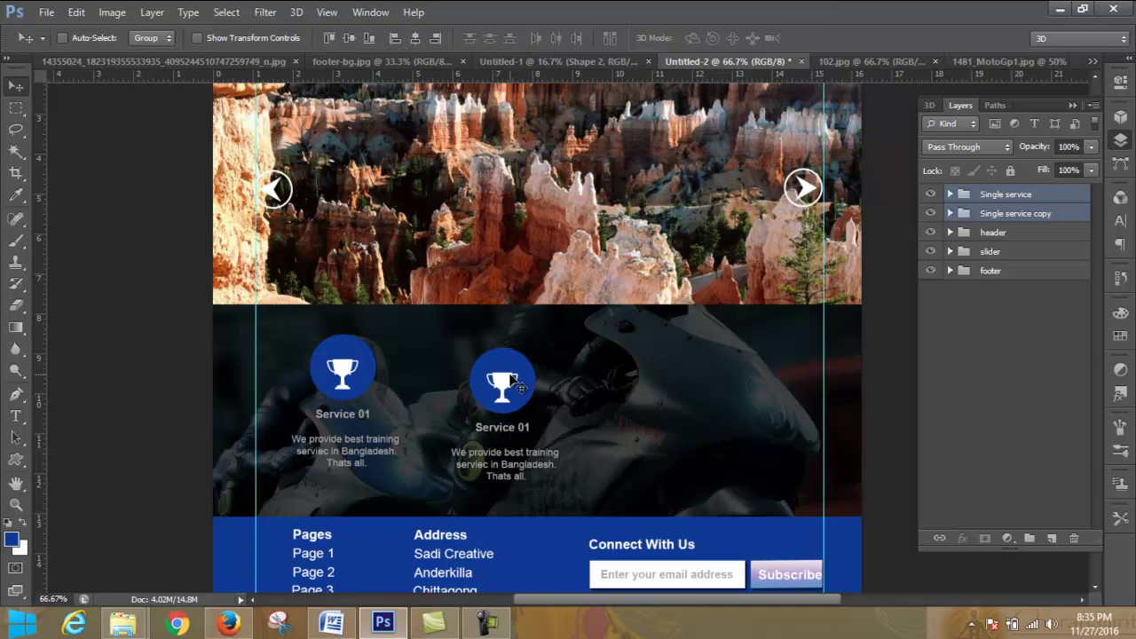
Step: Try to nudge the second service block level with the first by moving it freehand
{"action": "left_click_drag", "start_coordinate": [509, 375], "coordinate": [509, 367]}
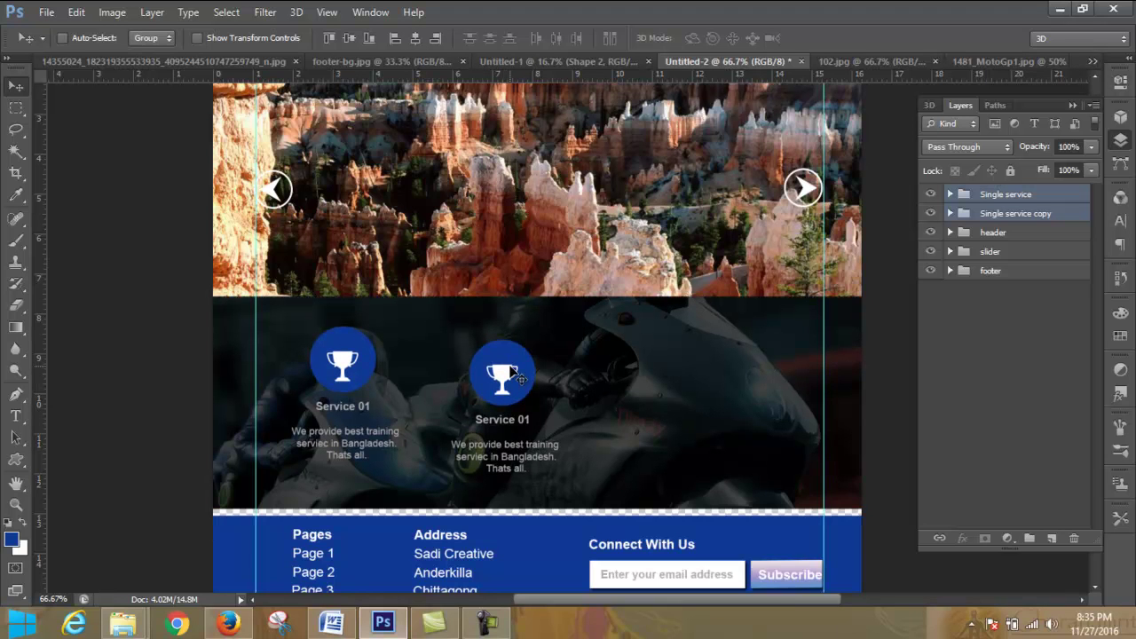
{"action": "key", "text": "ctrl+z"}
{"action": "left_click", "coordinate": [1027, 198]}
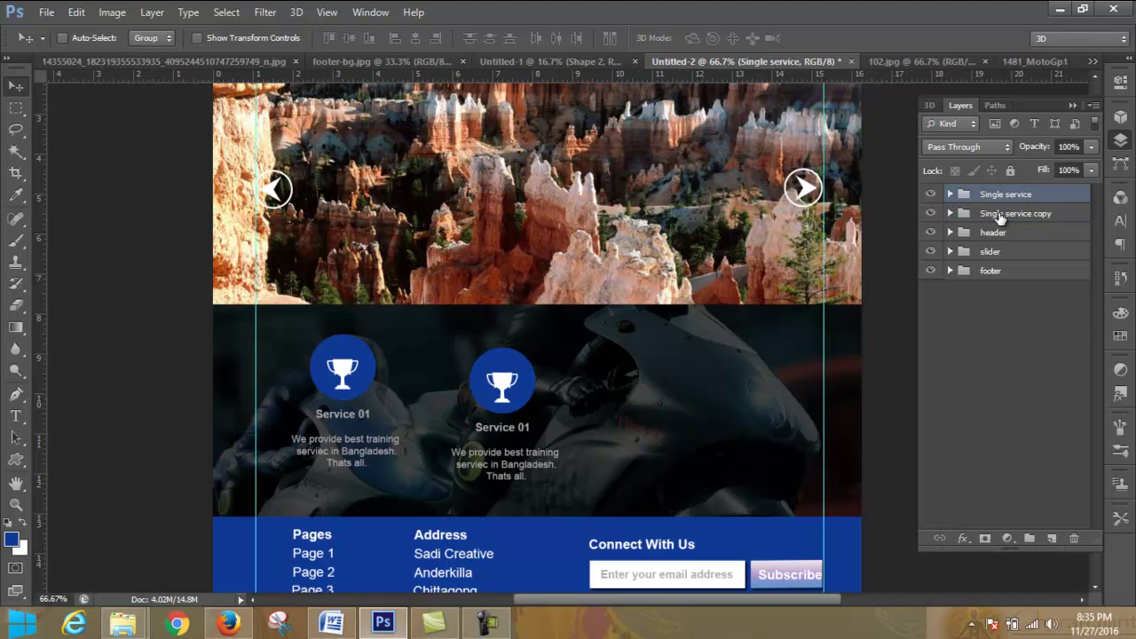
{"action": "left_click", "coordinate": [1004, 214]}
{"action": "left_click_drag", "start_coordinate": [504, 386], "coordinate": [498, 380]}
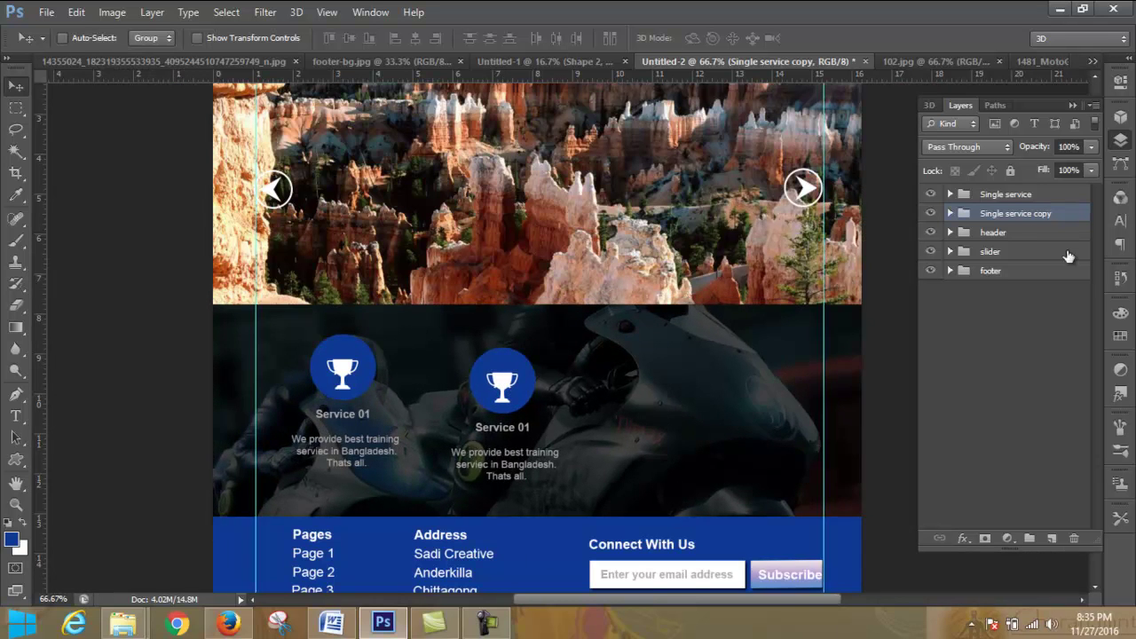
Step: Take Layer 2 out of the Single service copy group and place it directly below that group
{"action": "left_click", "coordinate": [950, 216]}
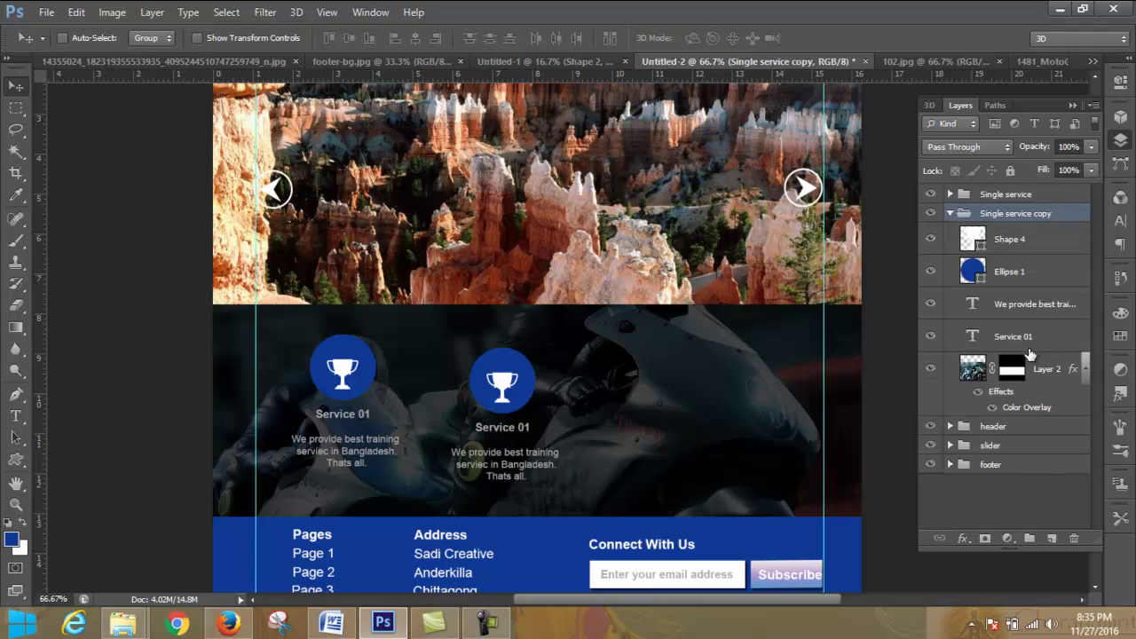
{"action": "left_click_drag", "start_coordinate": [1040, 366], "coordinate": [1029, 207]}
{"action": "left_click", "coordinate": [951, 279]}
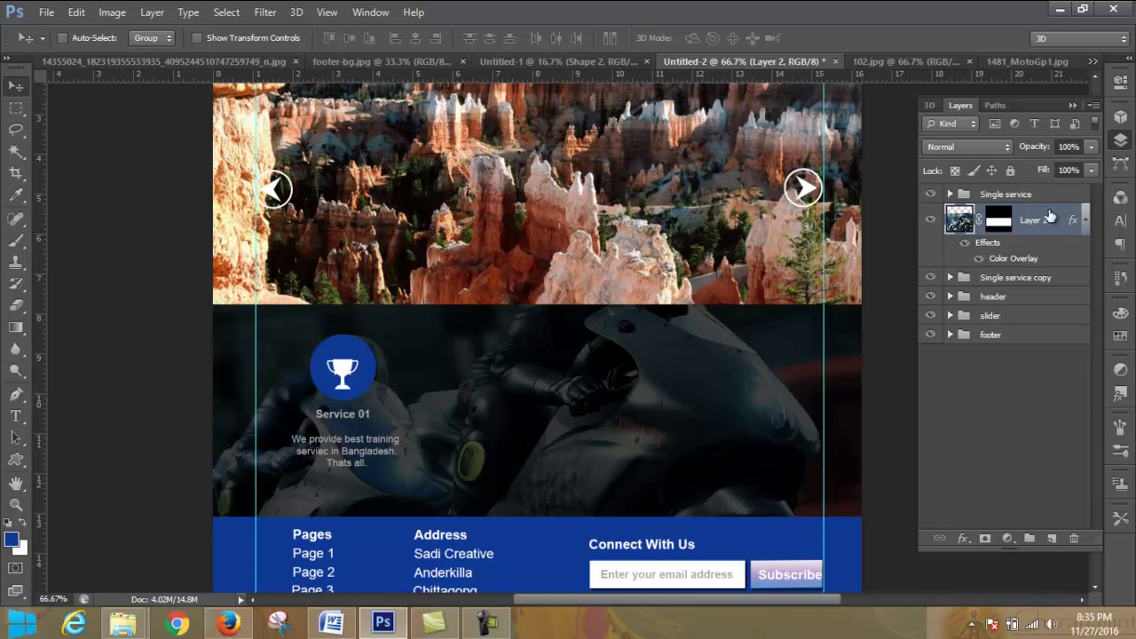
{"action": "left_click_drag", "start_coordinate": [1030, 218], "coordinate": [1032, 289]}
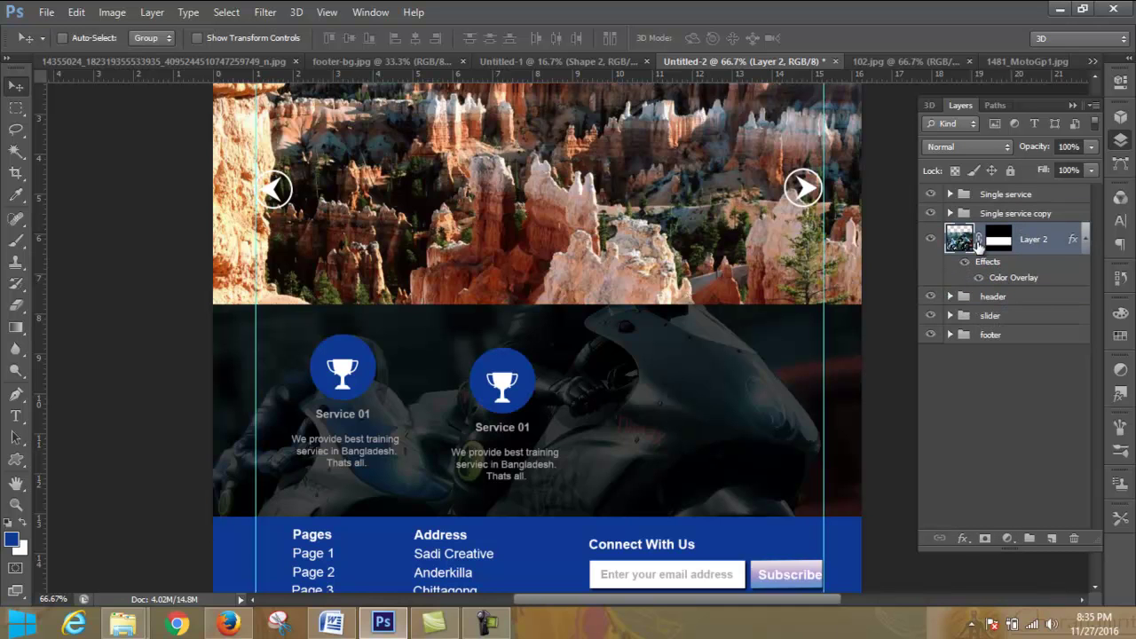
Step: Align the Single service and Single service copy groups by their vertical centres
{"action": "left_click", "coordinate": [1067, 215]}
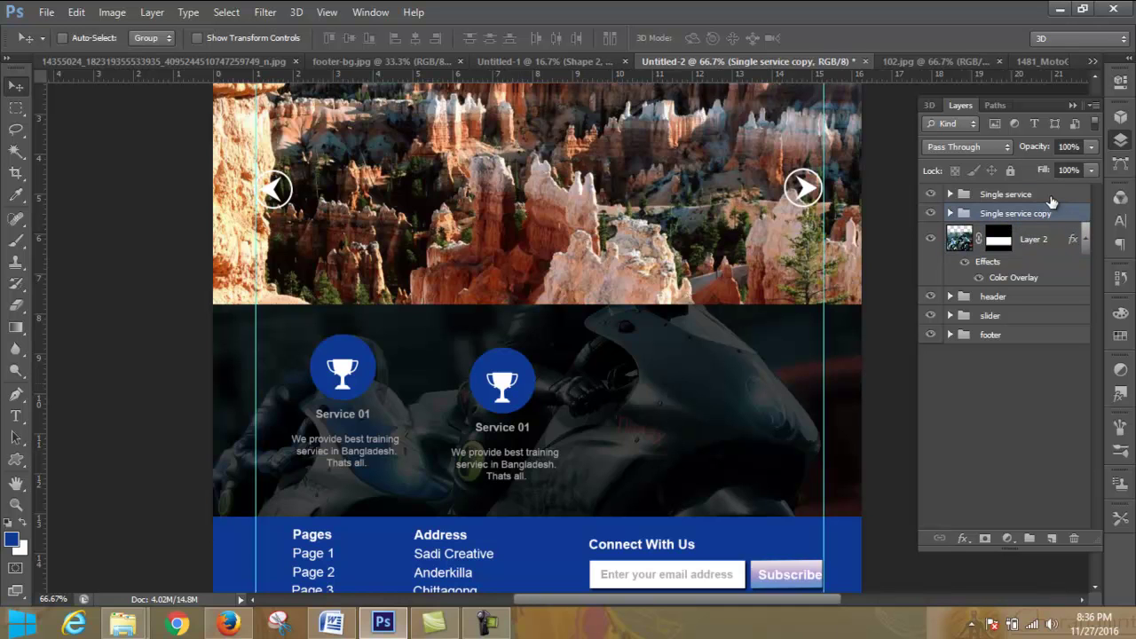
{"action": "left_click", "coordinate": [1050, 197], "text": "shift"}
{"action": "left_click", "coordinate": [350, 39]}
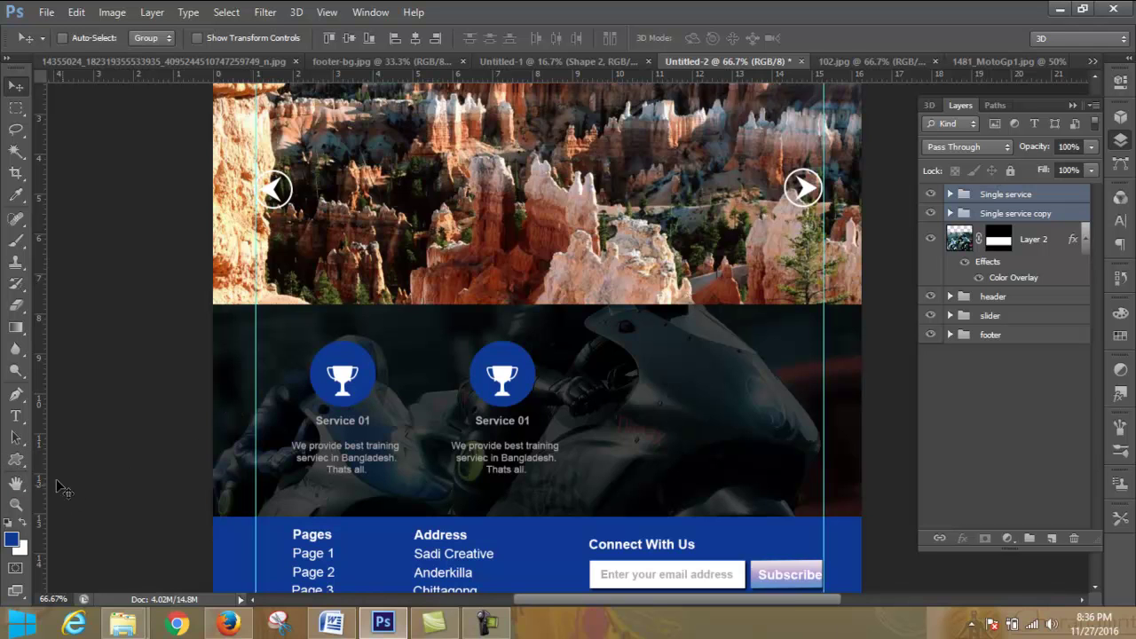
Step: Choose the airplane as the shape for the Custom Shape tool
{"action": "left_click", "coordinate": [26, 460]}
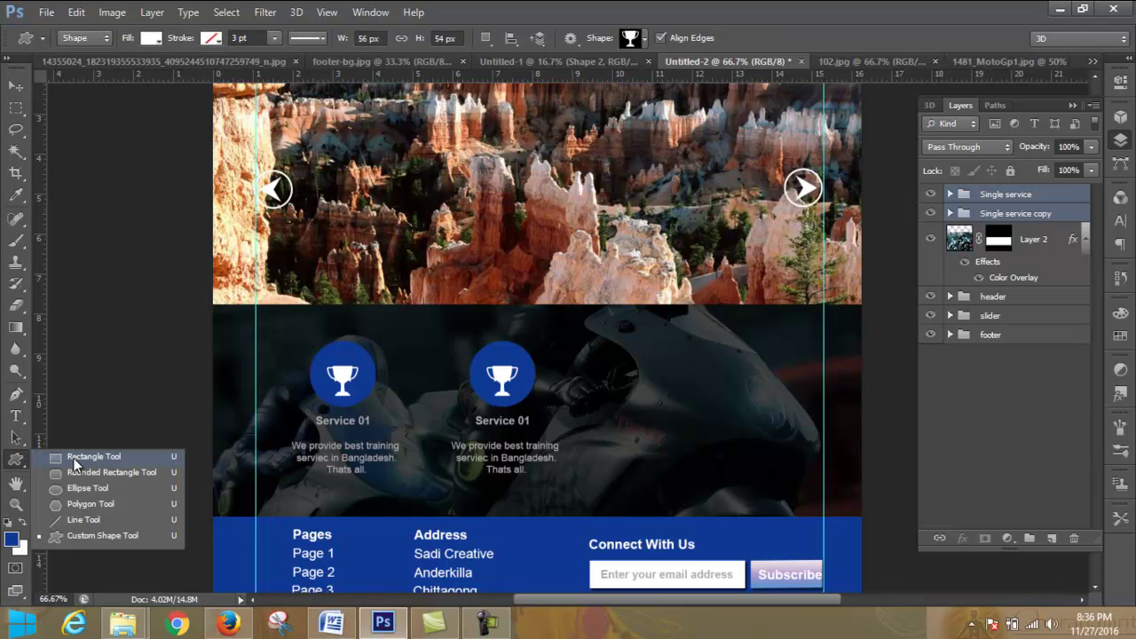
{"action": "left_click", "coordinate": [93, 535]}
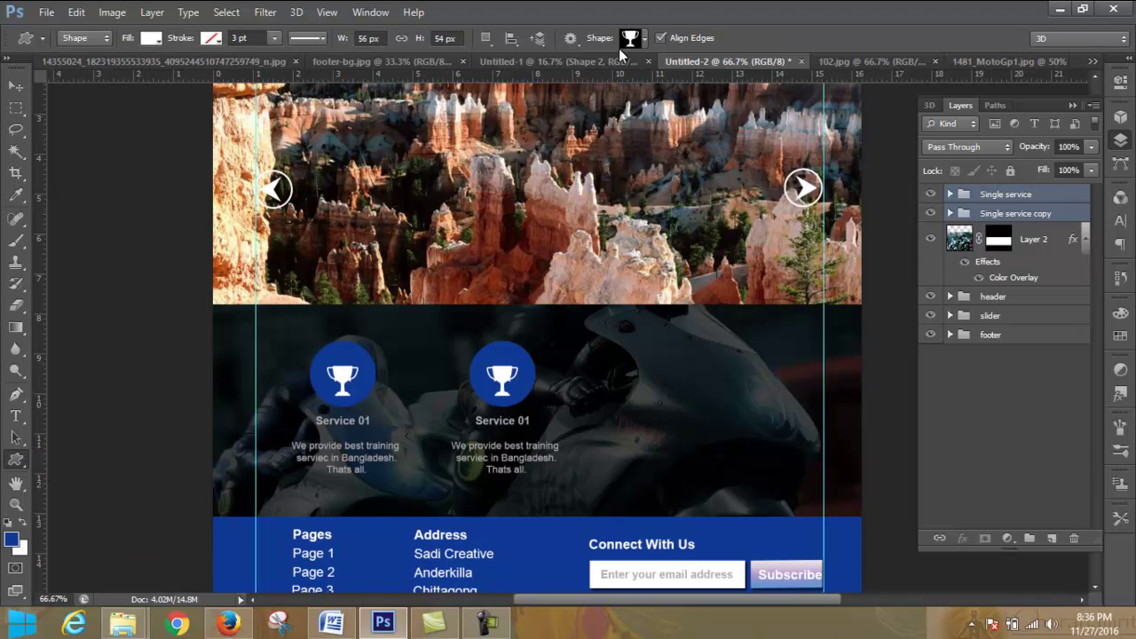
{"action": "left_click", "coordinate": [643, 42]}
{"action": "scroll", "coordinate": [621, 328], "scroll_direction": "down", "scroll_amount": 2}
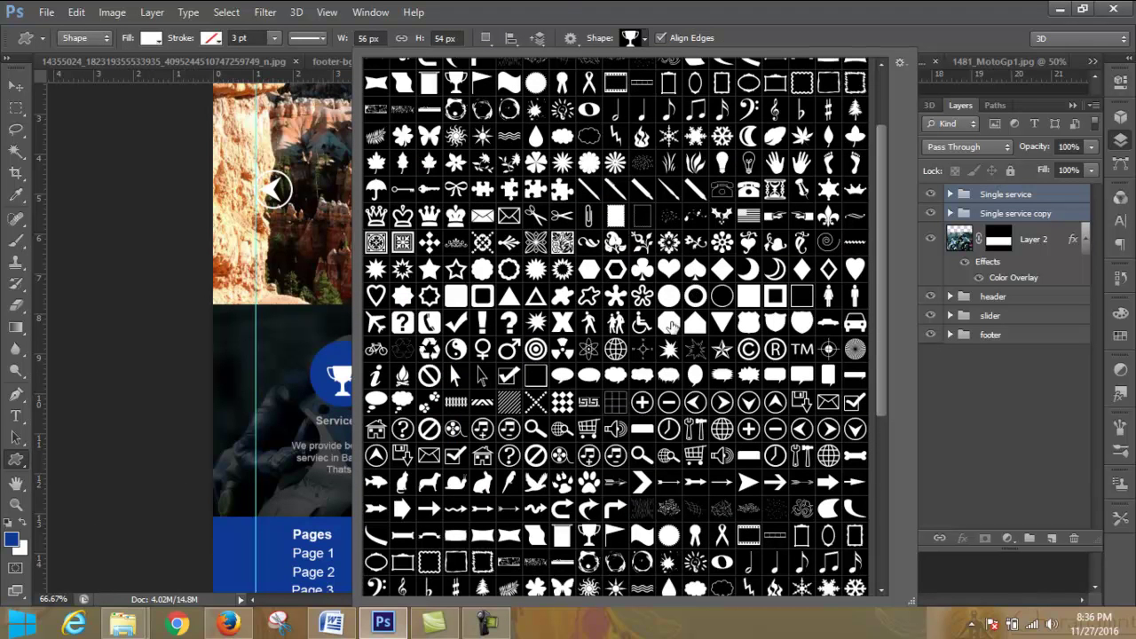
{"action": "left_click", "coordinate": [376, 321]}
{"action": "left_click", "coordinate": [641, 40]}
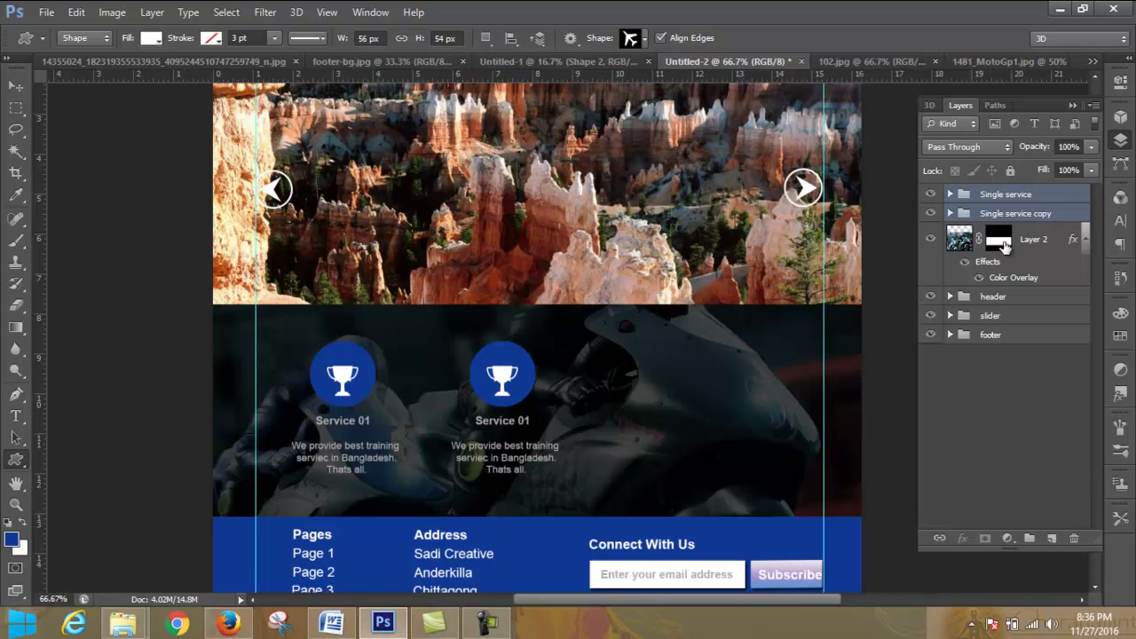
Step: Draw an airplane over the second block's trophy in the Single service copy group and delete that Shape 4 layer
{"action": "left_click", "coordinate": [945, 216]}
{"action": "left_click", "coordinate": [950, 214]}
{"action": "left_click", "coordinate": [1026, 250]}
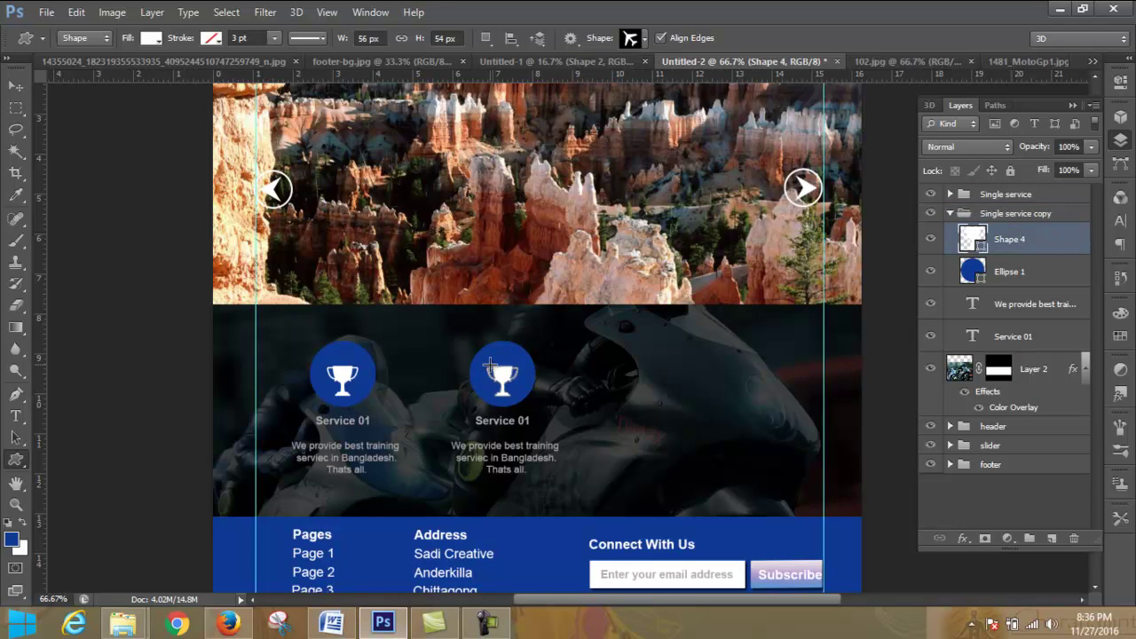
{"action": "left_click_drag", "start_coordinate": [490, 366], "coordinate": [529, 407]}
{"action": "left_click", "coordinate": [1074, 539]}
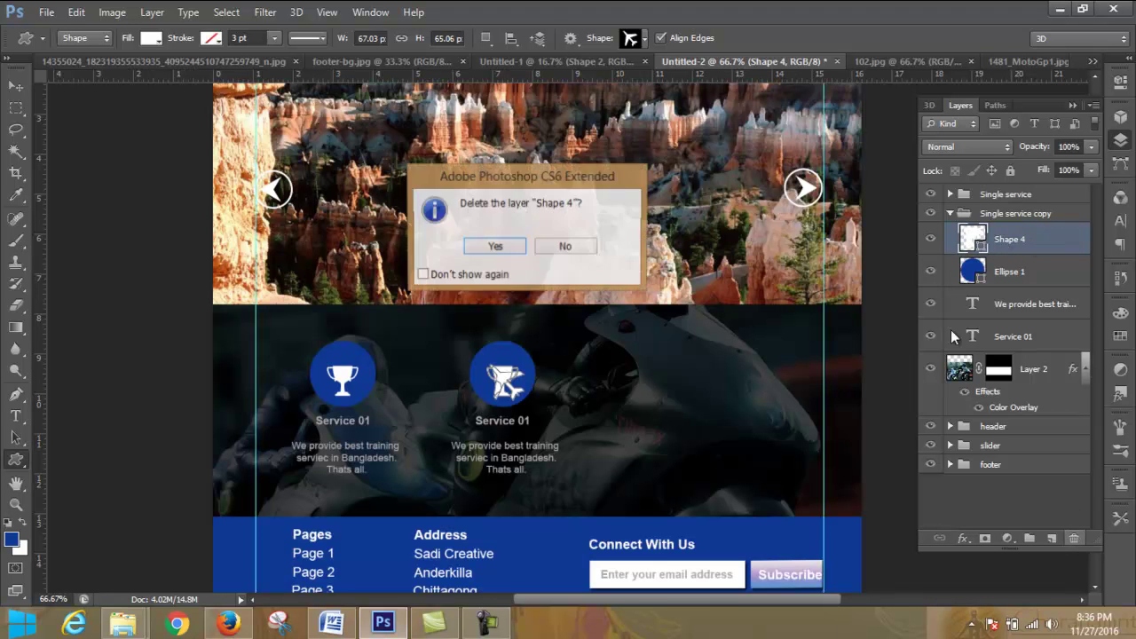
{"action": "left_click", "coordinate": [506, 245]}
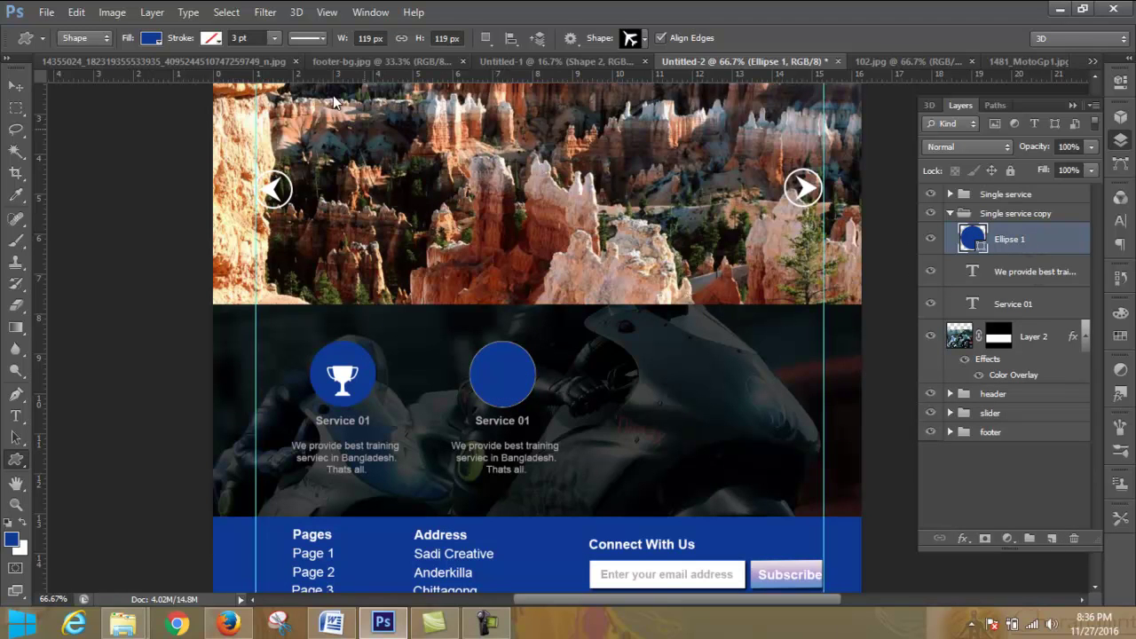
Step: Try to draw an airplane on the second block's Ellipse 1 layer and fill it with white
{"action": "left_click_drag", "start_coordinate": [481, 362], "coordinate": [535, 404]}
{"action": "left_click", "coordinate": [156, 40]}
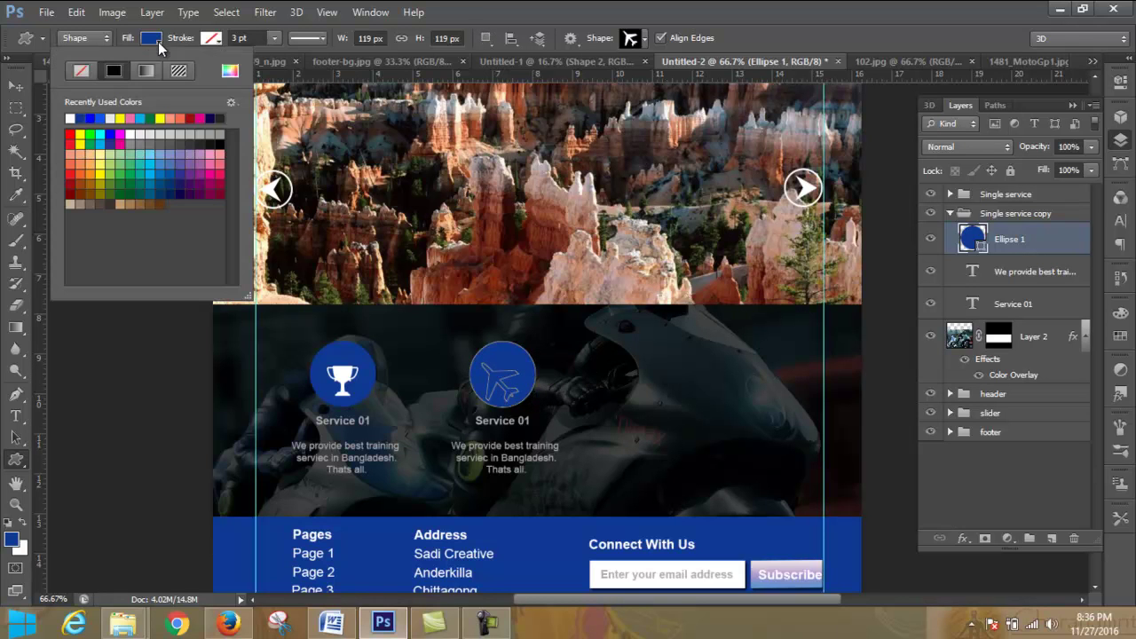
{"action": "left_click", "coordinate": [132, 134]}
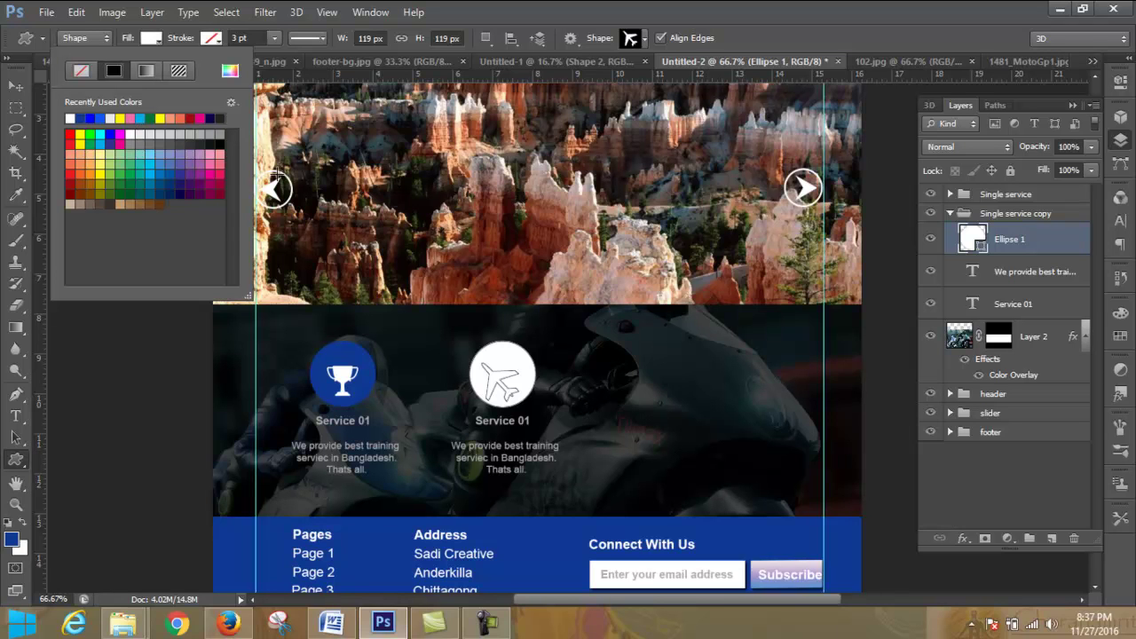
{"action": "left_click", "coordinate": [216, 38]}
{"action": "left_click", "coordinate": [220, 38]}
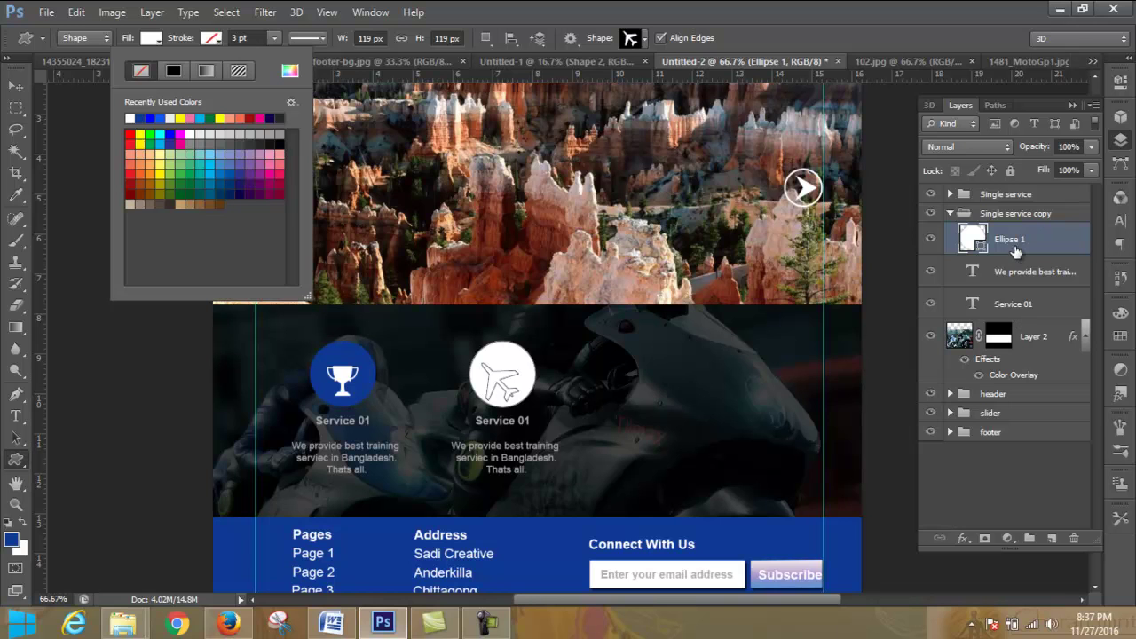
Step: Revert the white fill and the airplane drawn on Ellipse 1, back to the deletion of the Shape 4 layer
{"action": "left_click", "coordinate": [1120, 281]}
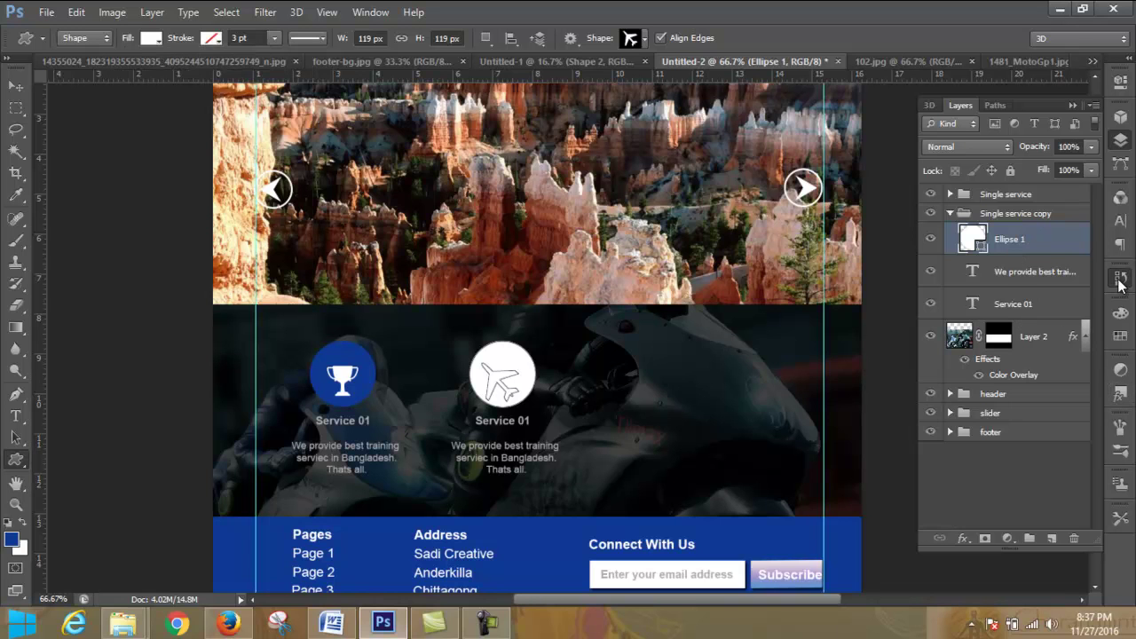
{"action": "left_click", "coordinate": [1119, 281]}
{"action": "left_click", "coordinate": [1034, 548]}
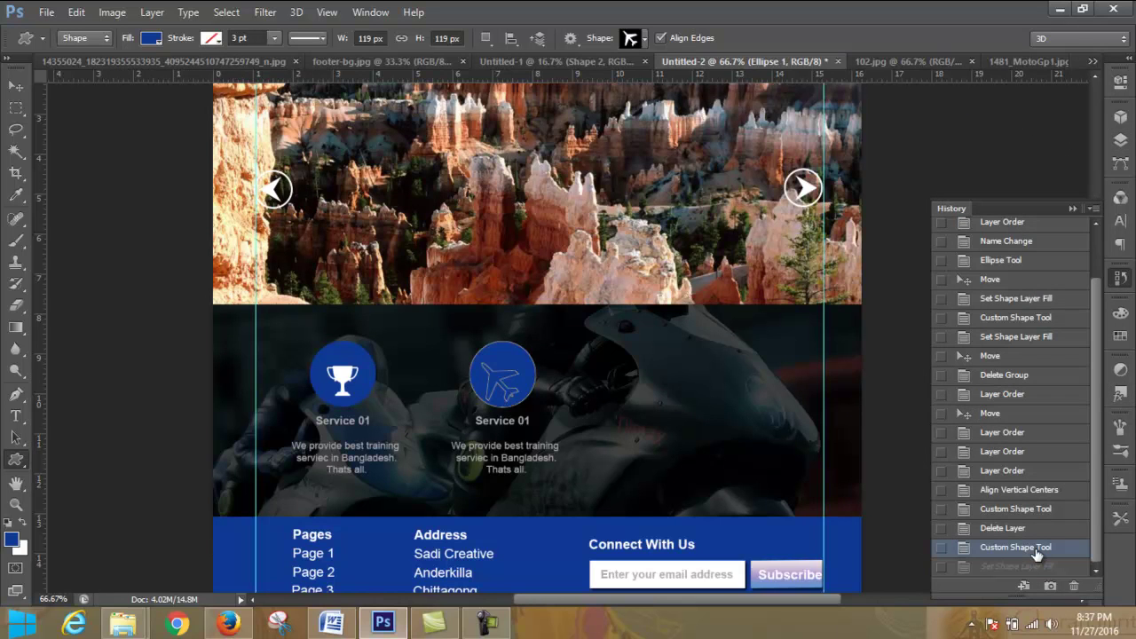
{"action": "left_click", "coordinate": [1073, 209]}
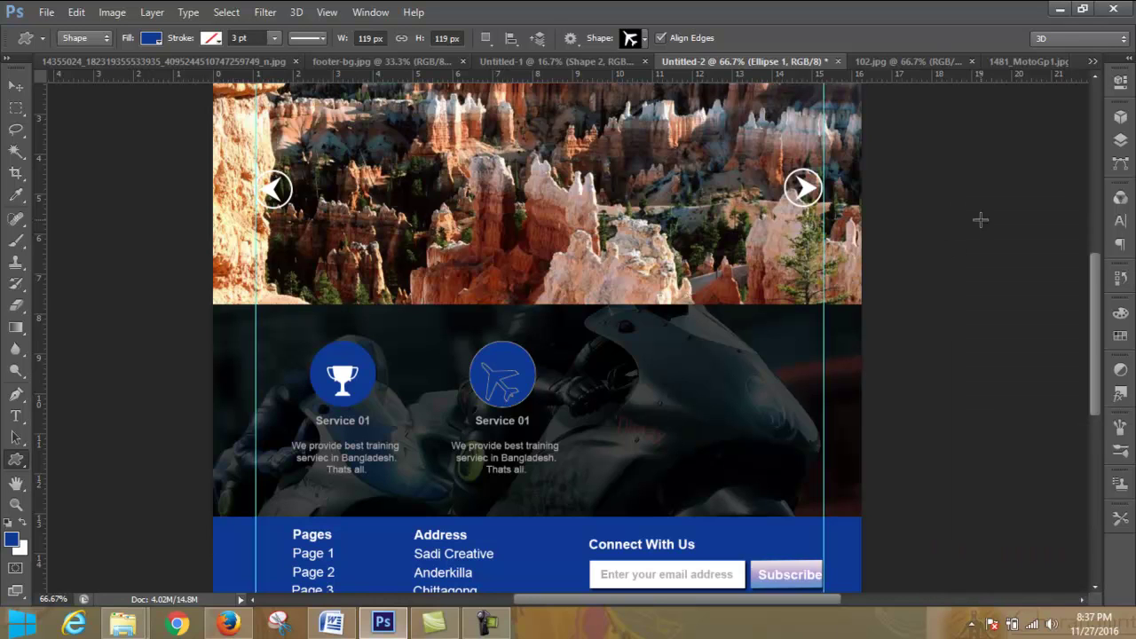
{"action": "left_click", "coordinate": [1120, 142]}
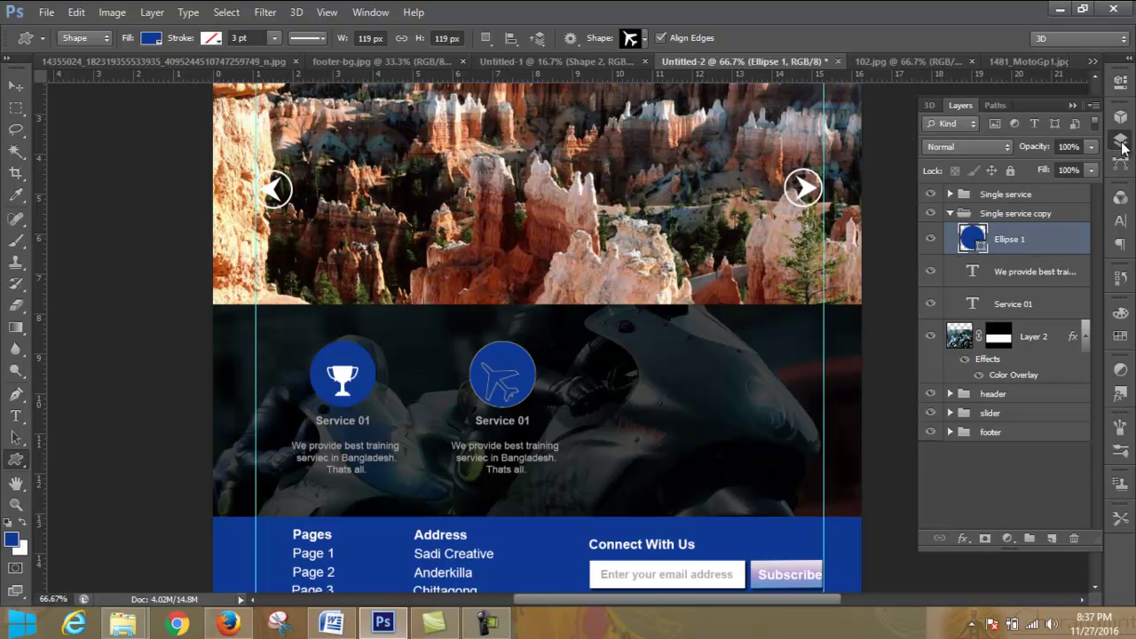
{"action": "left_click", "coordinate": [1120, 140]}
{"action": "left_click", "coordinate": [1120, 277]}
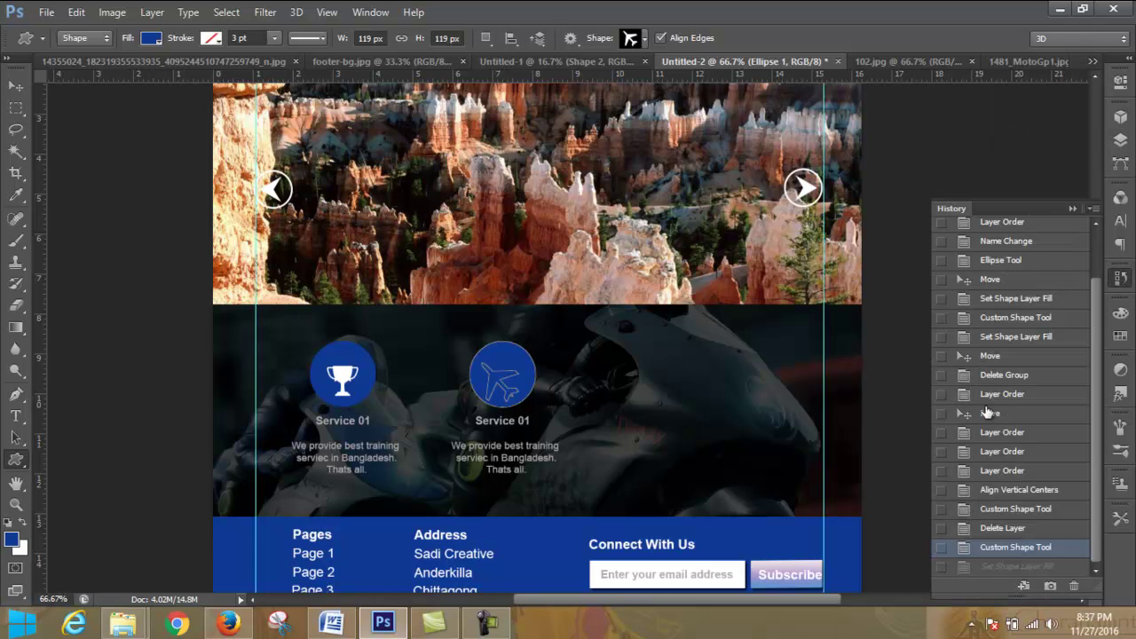
{"action": "left_click", "coordinate": [1035, 529]}
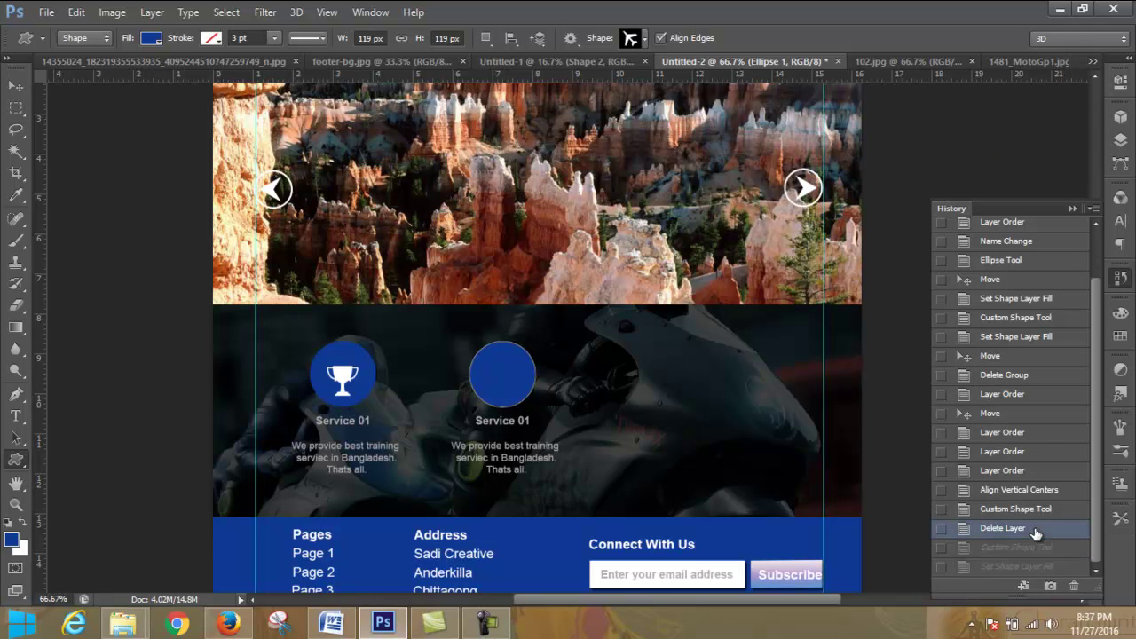
{"action": "left_click", "coordinate": [1071, 208]}
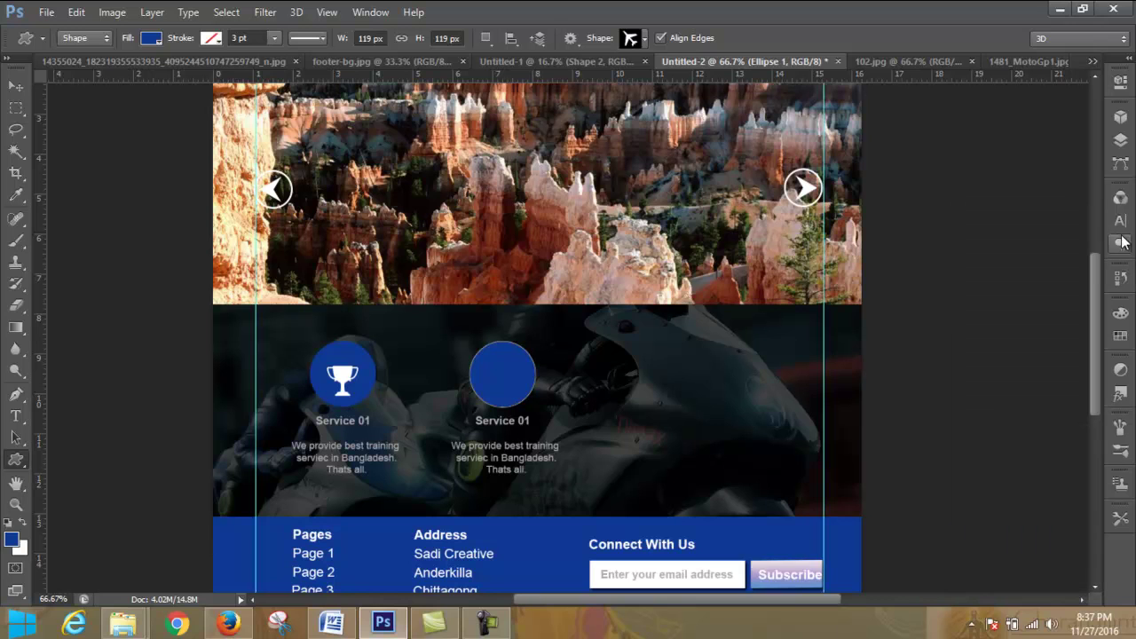
{"action": "left_click", "coordinate": [1119, 142]}
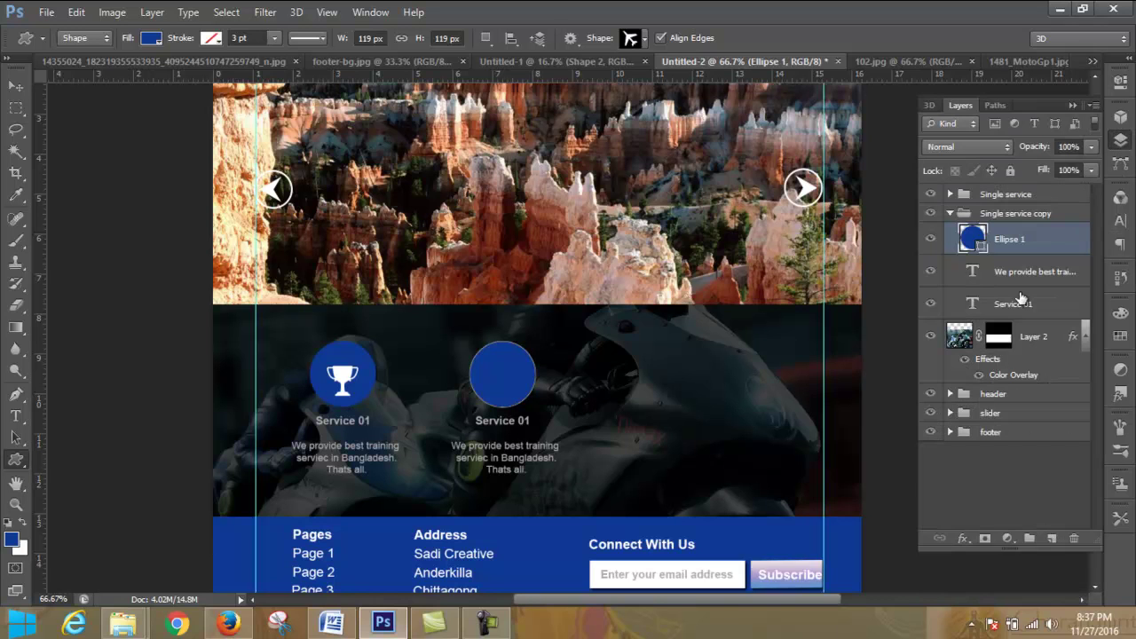
Step: Draw a white airplane about 54 by 57 px inside the second blue circle, on its own layer above the Single service group
{"action": "left_click", "coordinate": [950, 213]}
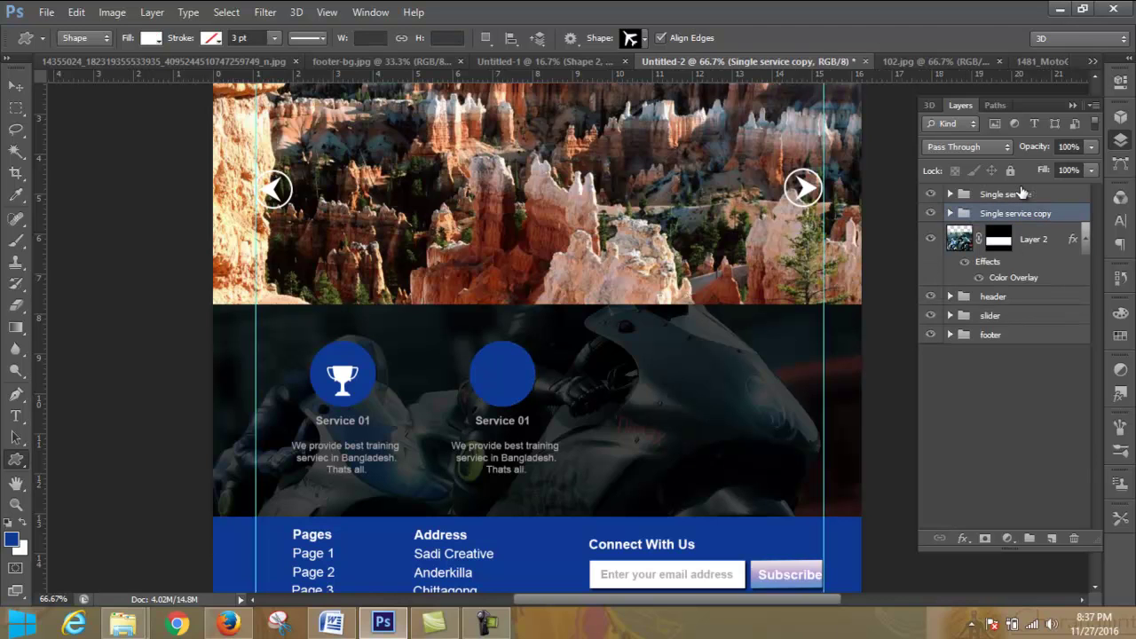
{"action": "left_click", "coordinate": [990, 195]}
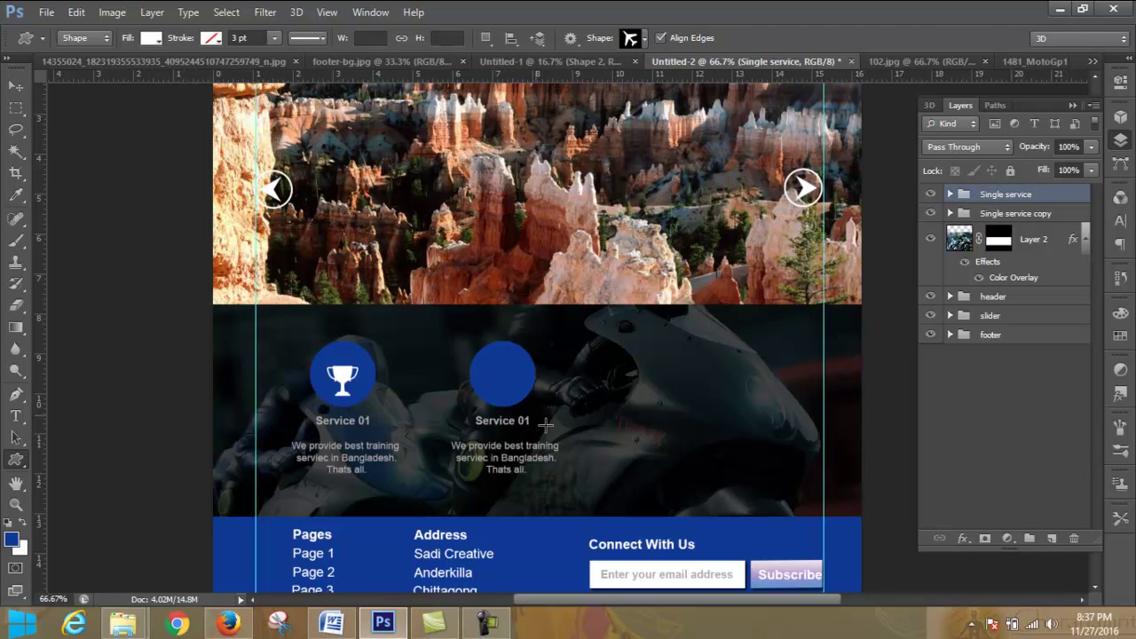
{"action": "left_click_drag", "start_coordinate": [486, 362], "coordinate": [524, 395]}
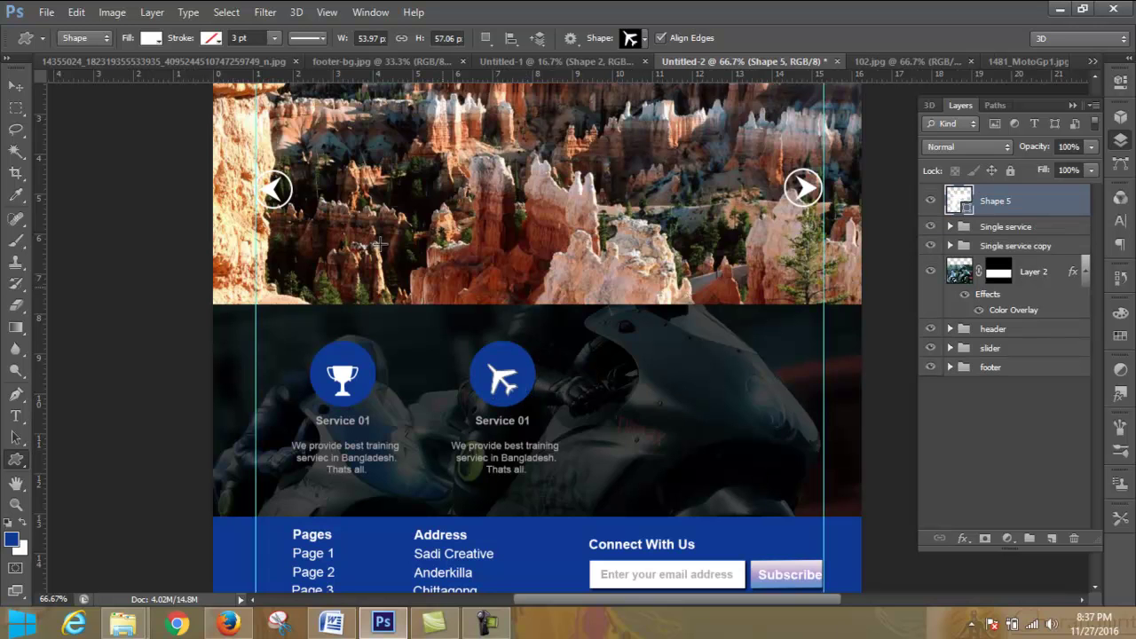
Step: Nudge the white airplane up to centre it in the second blue circle and put its layer into the Single service copy group
{"action": "left_click", "coordinate": [16, 86]}
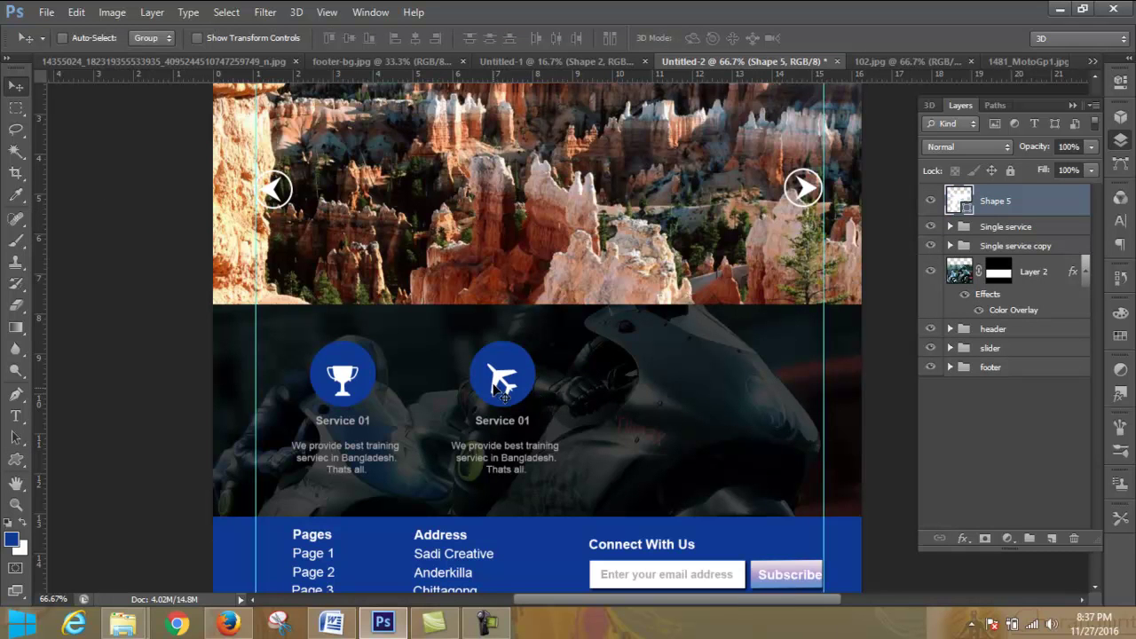
{"action": "left_click_drag", "start_coordinate": [503, 382], "coordinate": [502, 377]}
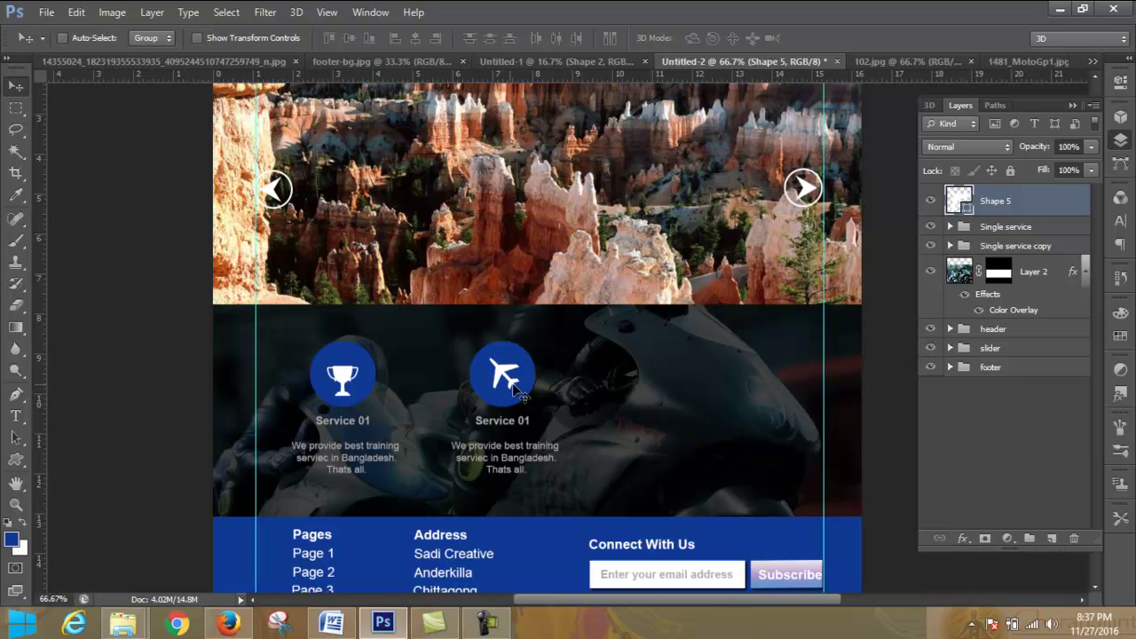
{"action": "left_click_drag", "start_coordinate": [1050, 198], "coordinate": [1050, 250]}
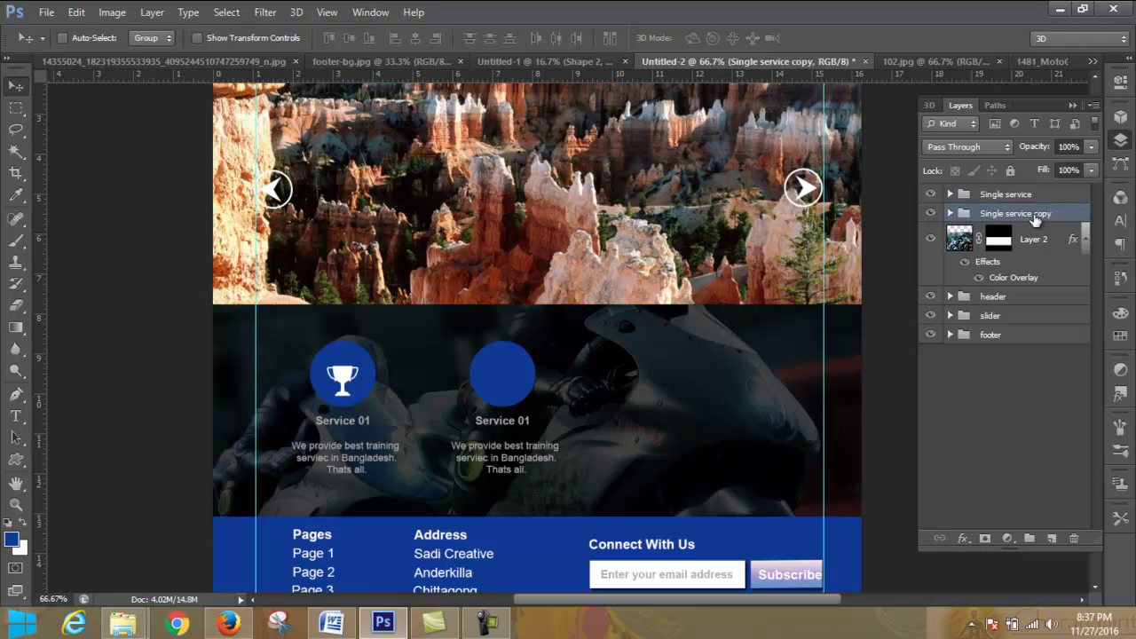
Step: Rename the Single service copy group as "single service 2"
{"action": "double_click", "coordinate": [1021, 214]}
{"action": "type", "text": "singe"}
{"action": "key", "text": "BackSpace"}
{"action": "type", "text": "le service 2"}
{"action": "key", "text": "Return"}
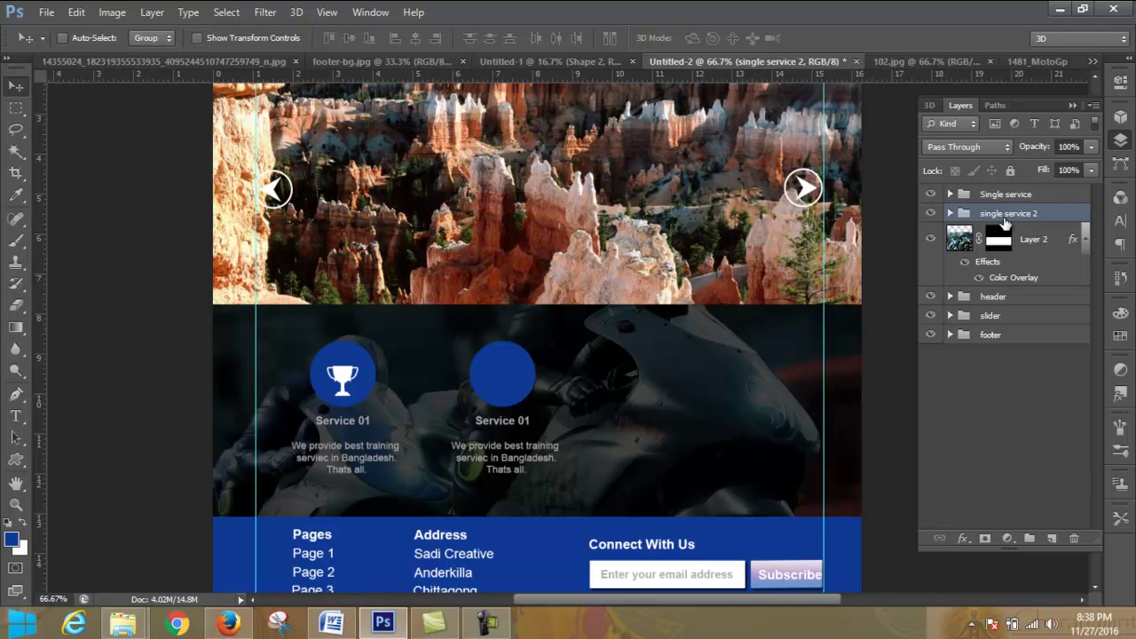
Step: Raise the Shape 5 airplane layer above Ellipse 1 within the single service 2 group and collapse the group
{"action": "left_click", "coordinate": [950, 213]}
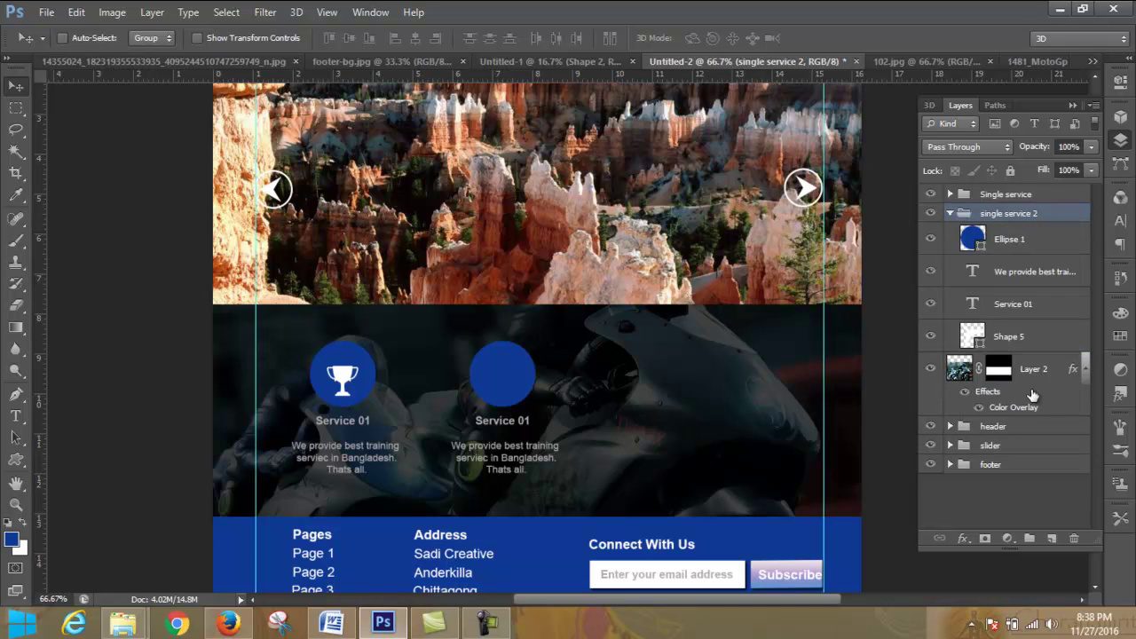
{"action": "left_click", "coordinate": [1034, 337]}
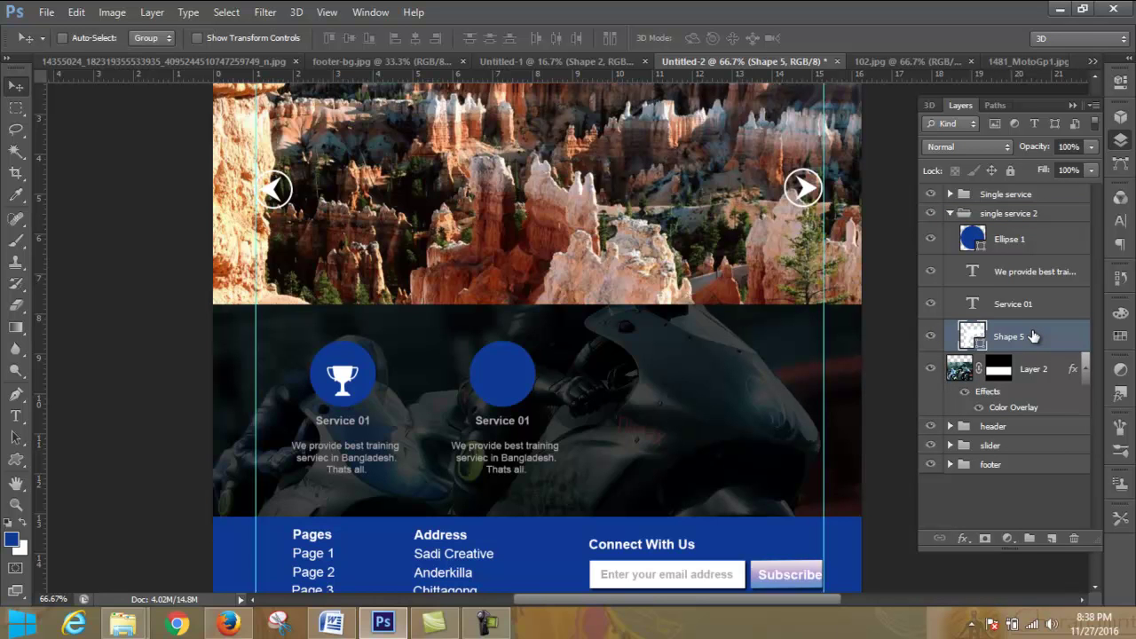
{"action": "key", "text": "ctrl+bracketright"}
{"action": "key", "text": "ctrl+bracketright"}
{"action": "key", "text": "ctrl+bracketright"}
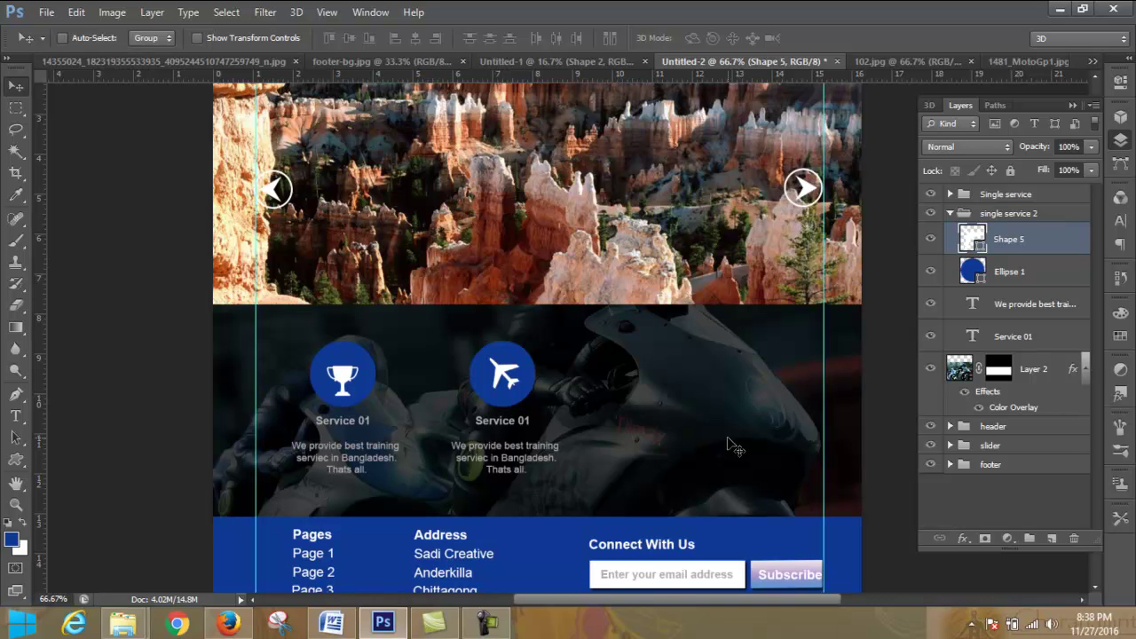
{"action": "left_click", "coordinate": [930, 369]}
{"action": "left_click", "coordinate": [930, 369]}
{"action": "left_click", "coordinate": [949, 213]}
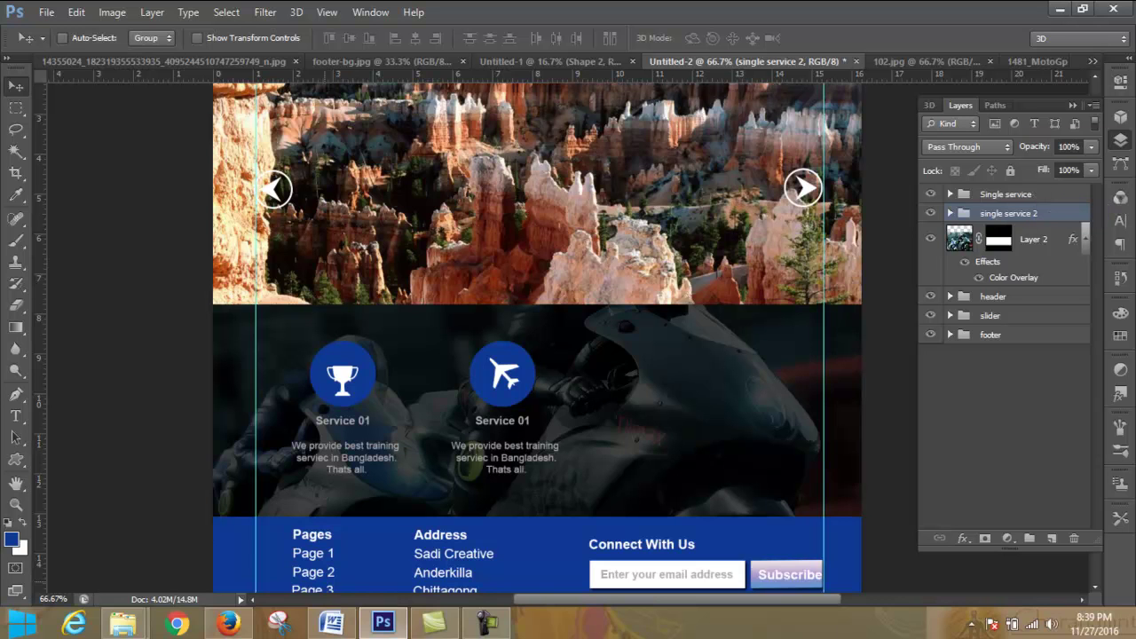
Step: Switch to Firefox, open themeforest.net in the empty tab and close the ZIGI TOURS DEVELOPMENT page
{"action": "left_click", "coordinate": [228, 624]}
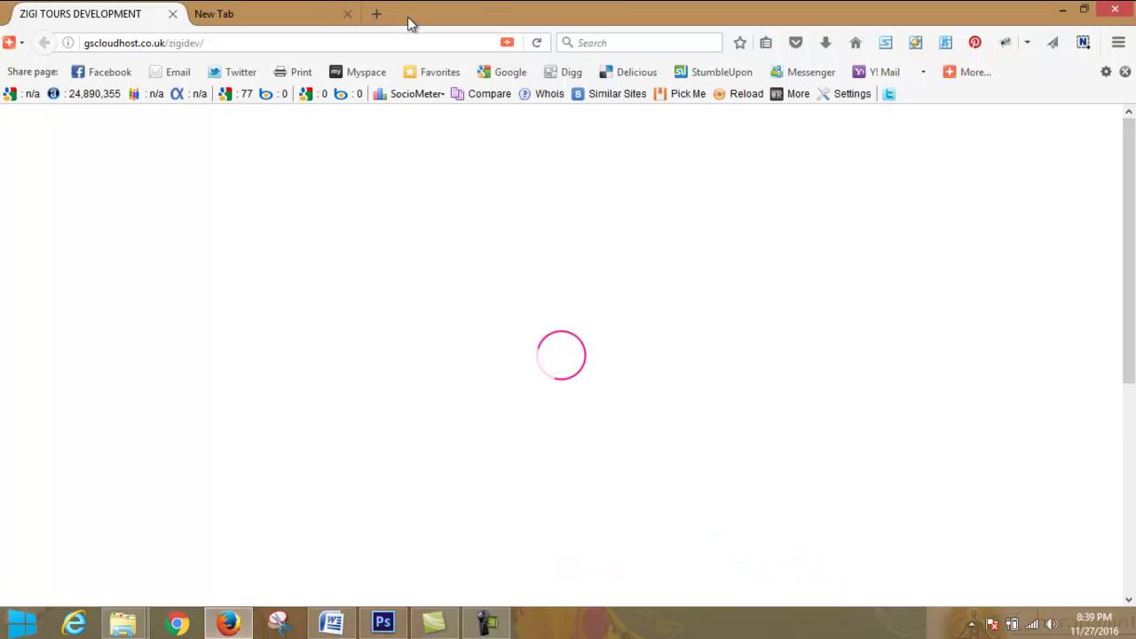
{"action": "left_click", "coordinate": [263, 11]}
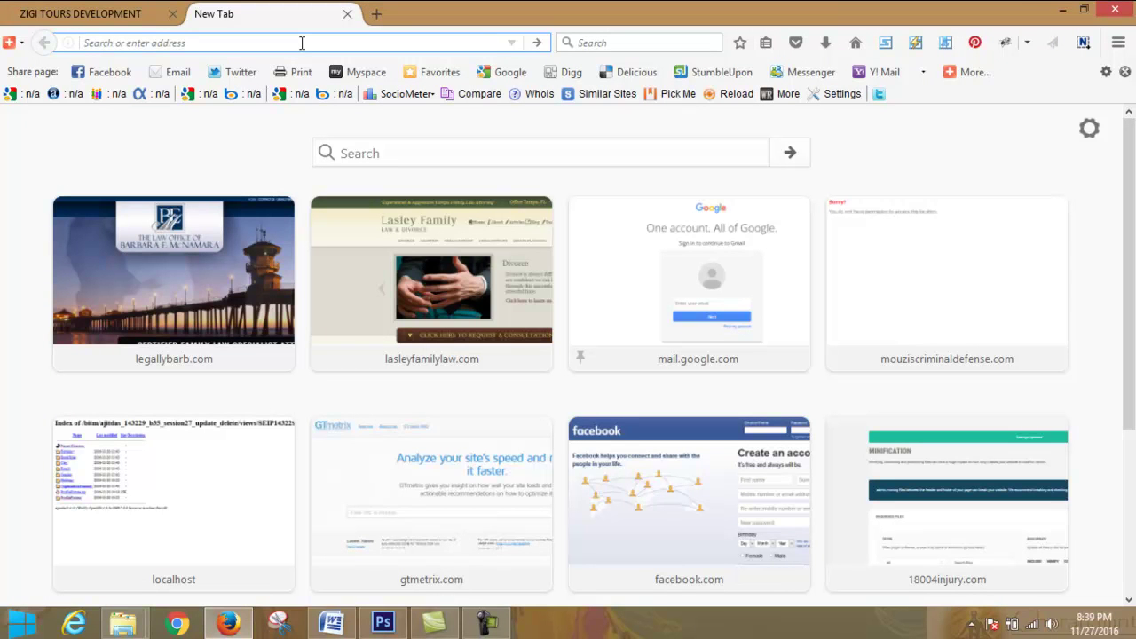
{"action": "type", "text": "themeforest.net/"}
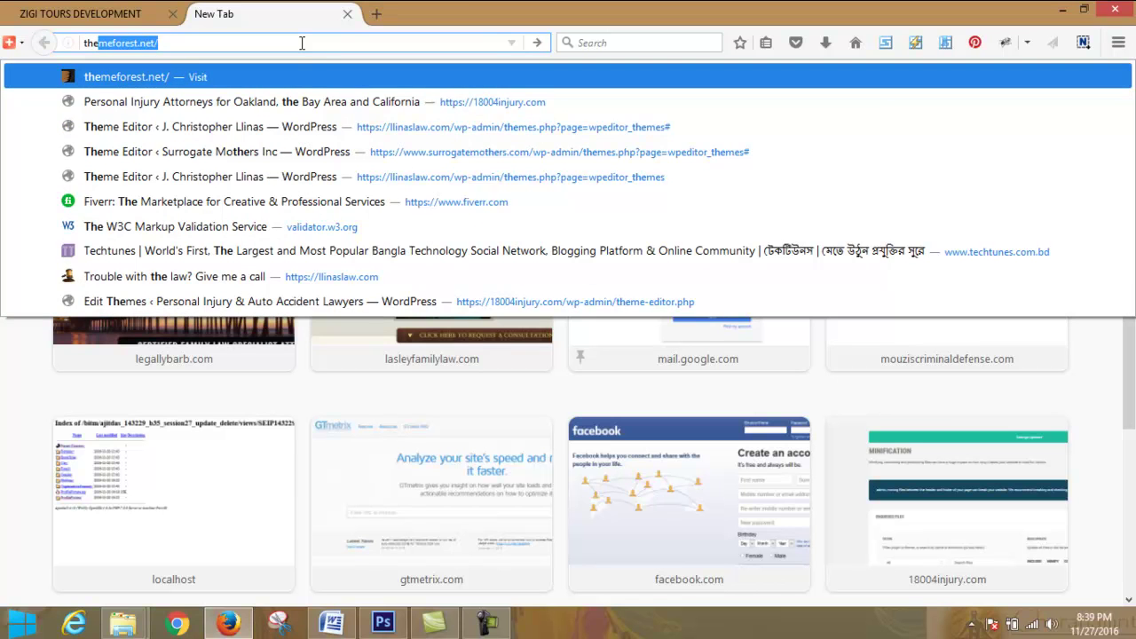
{"action": "key", "text": "Return"}
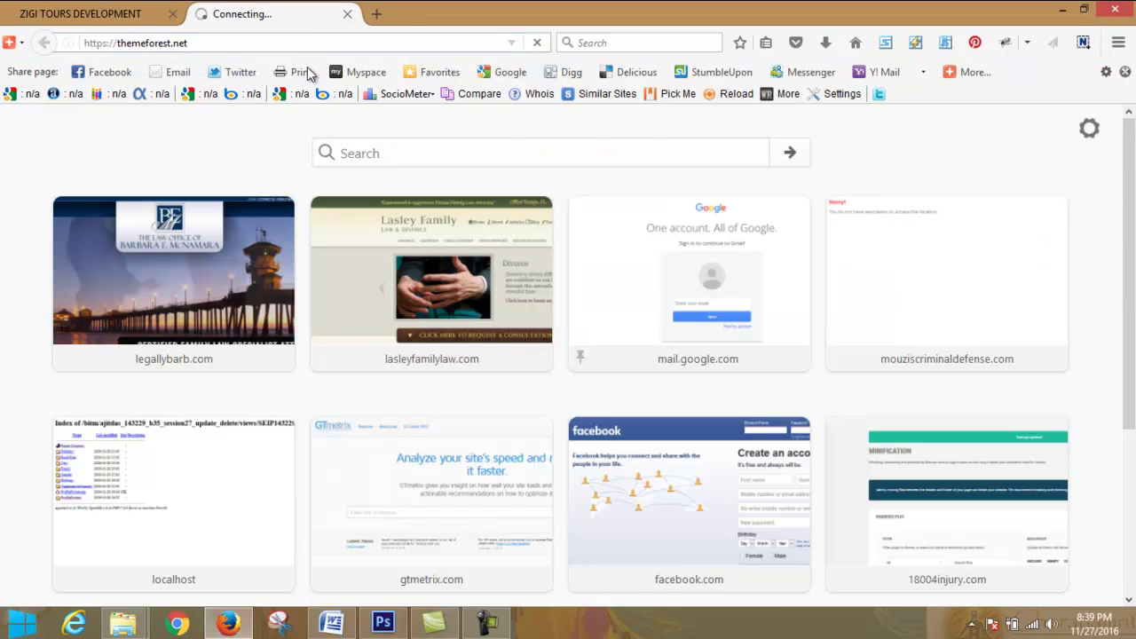
{"action": "left_click", "coordinate": [127, 19]}
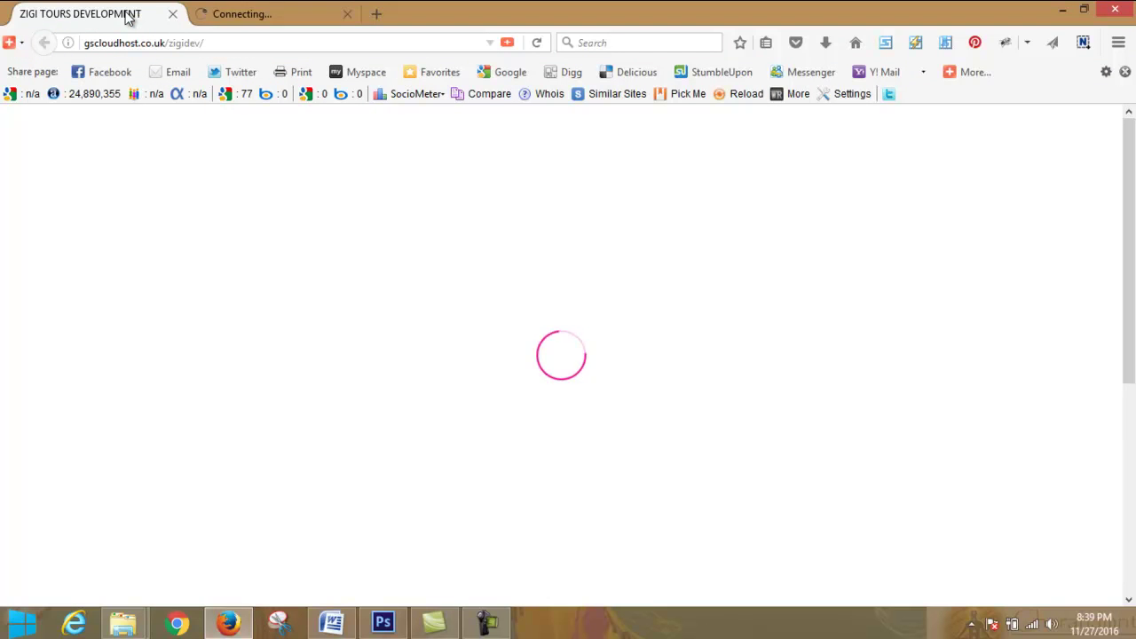
{"action": "left_click", "coordinate": [268, 15]}
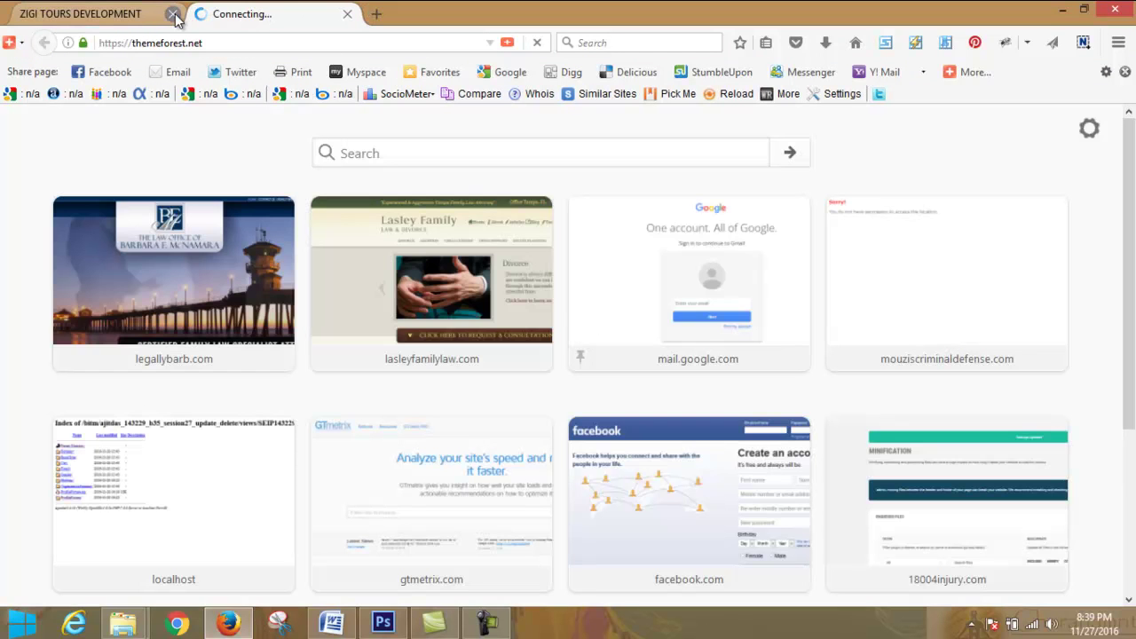
{"action": "left_click", "coordinate": [173, 14]}
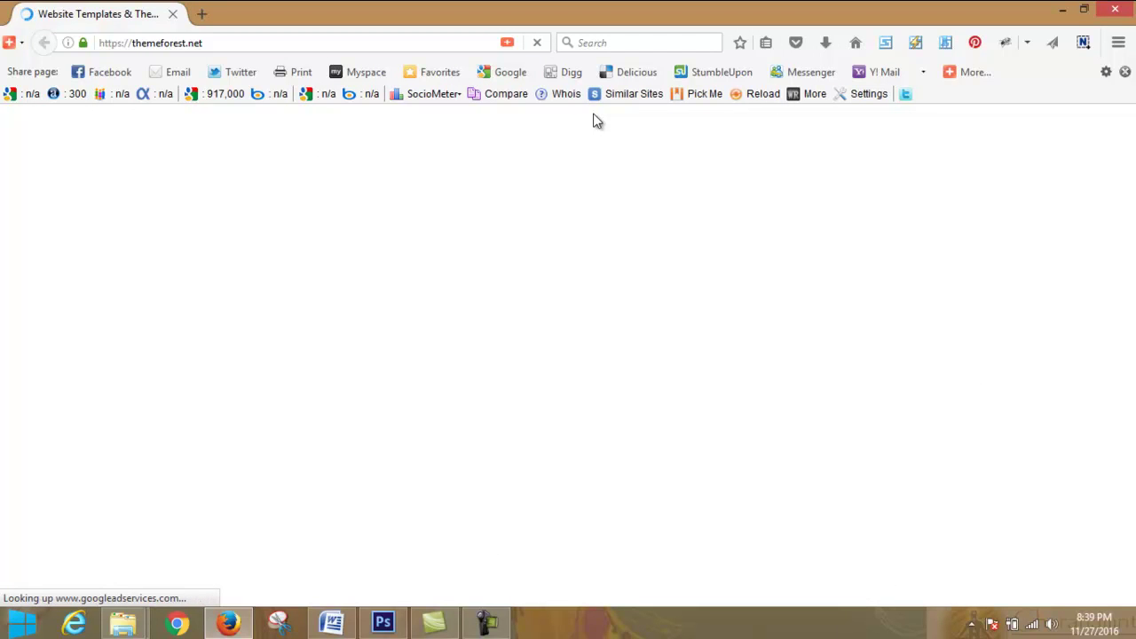
Step: Return to Photoshop, duplicate the single service 2 group above Single service and name the copy "single service 3"
{"action": "left_click", "coordinate": [382, 623]}
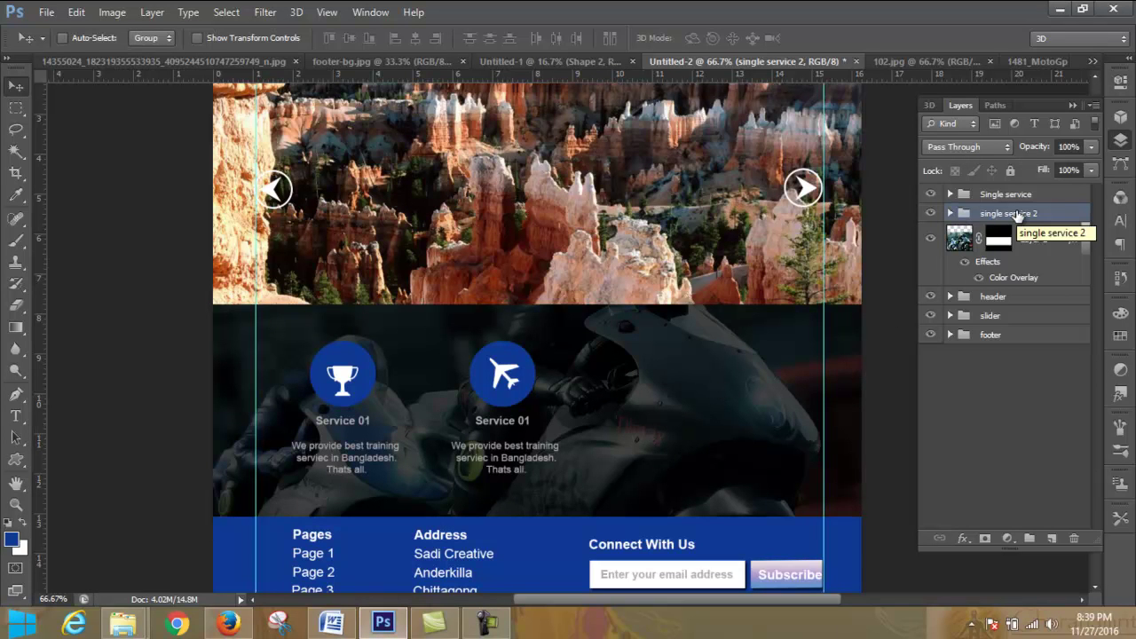
{"action": "left_click_drag", "start_coordinate": [1017, 216], "coordinate": [1019, 185]}
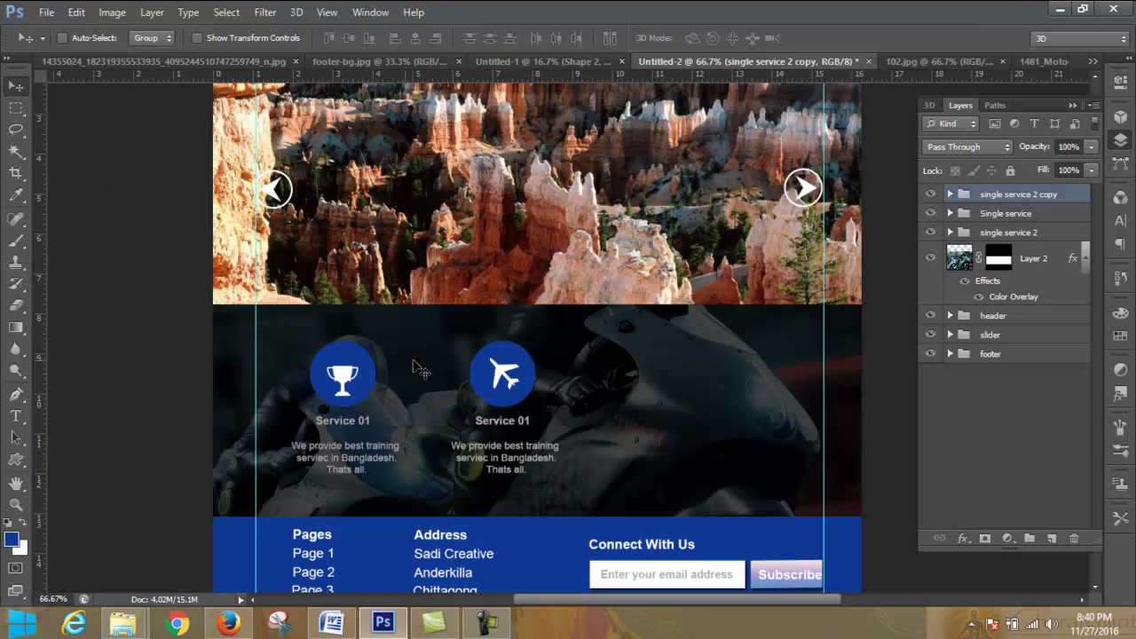
{"action": "double_click", "coordinate": [1017, 195]}
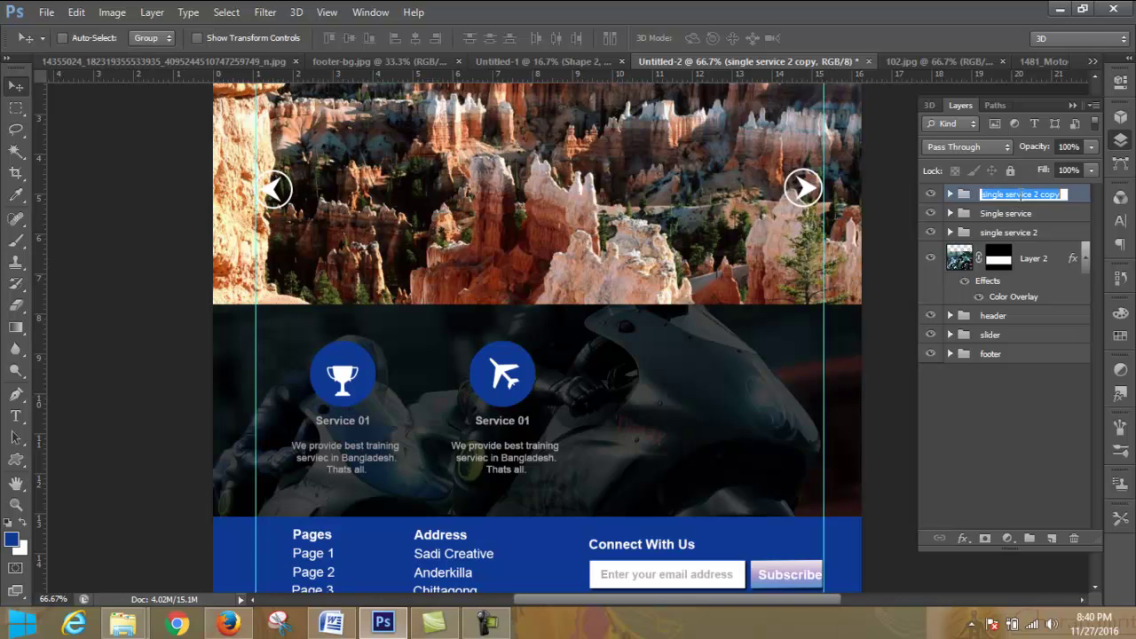
{"action": "key", "text": "End"}
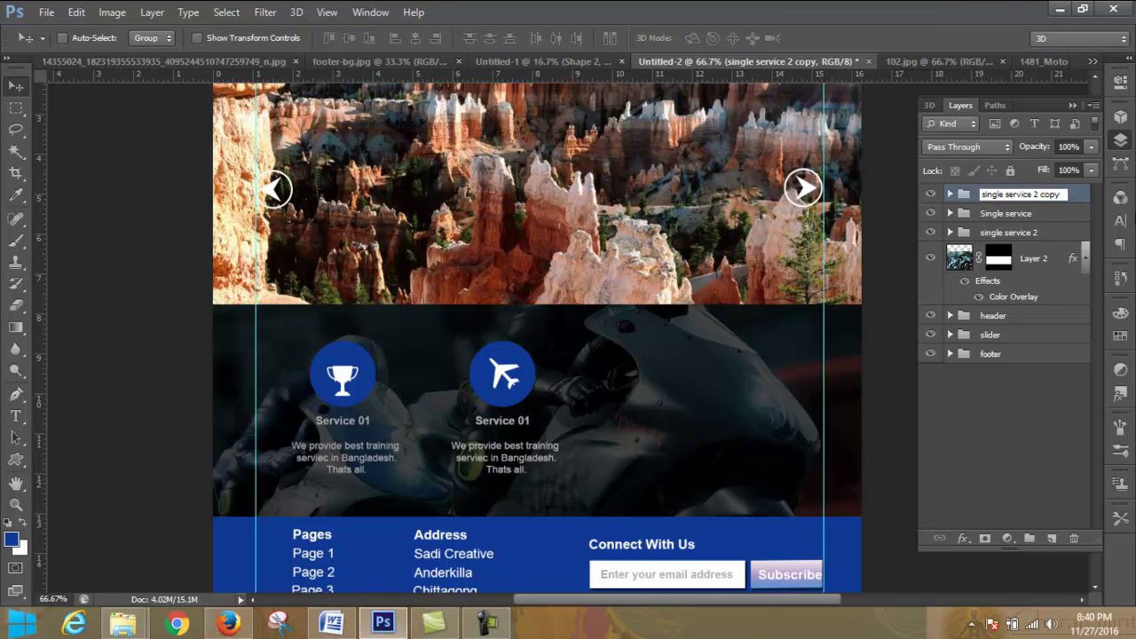
{"action": "key", "text": "BackSpace"}
{"action": "key", "text": "BackSpace"}
{"action": "key", "text": "BackSpace"}
{"action": "key", "text": "BackSpace"}
{"action": "key", "text": "BackSpace"}
{"action": "key", "text": "BackSpace"}
{"action": "type", "text": "3"}
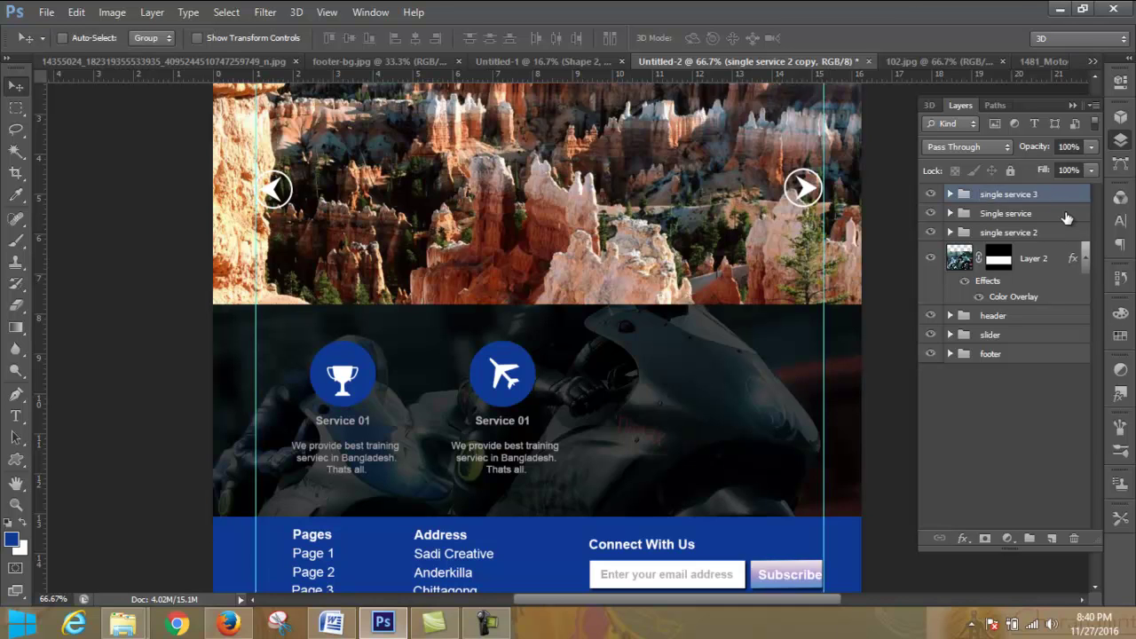
Step: Reorder the service groups with Single service on top, followed by single service 2 and single service 3
{"action": "left_click", "coordinate": [1067, 217]}
{"action": "left_click_drag", "start_coordinate": [1067, 216], "coordinate": [1065, 189]}
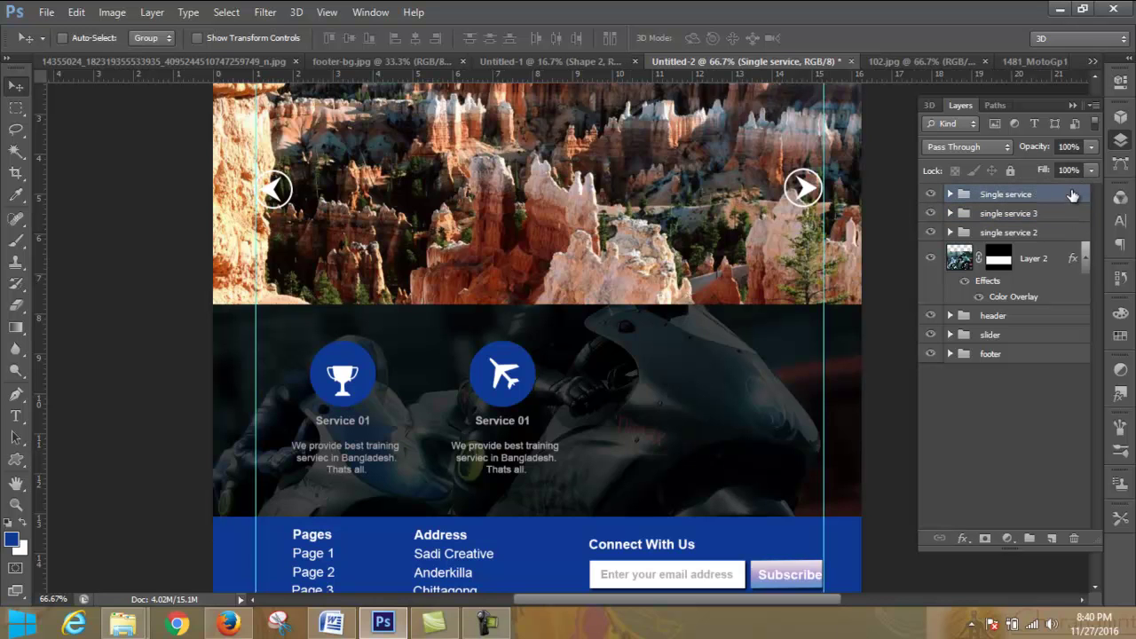
{"action": "left_click", "coordinate": [1069, 234]}
{"action": "left_click_drag", "start_coordinate": [1069, 236], "coordinate": [1063, 210]}
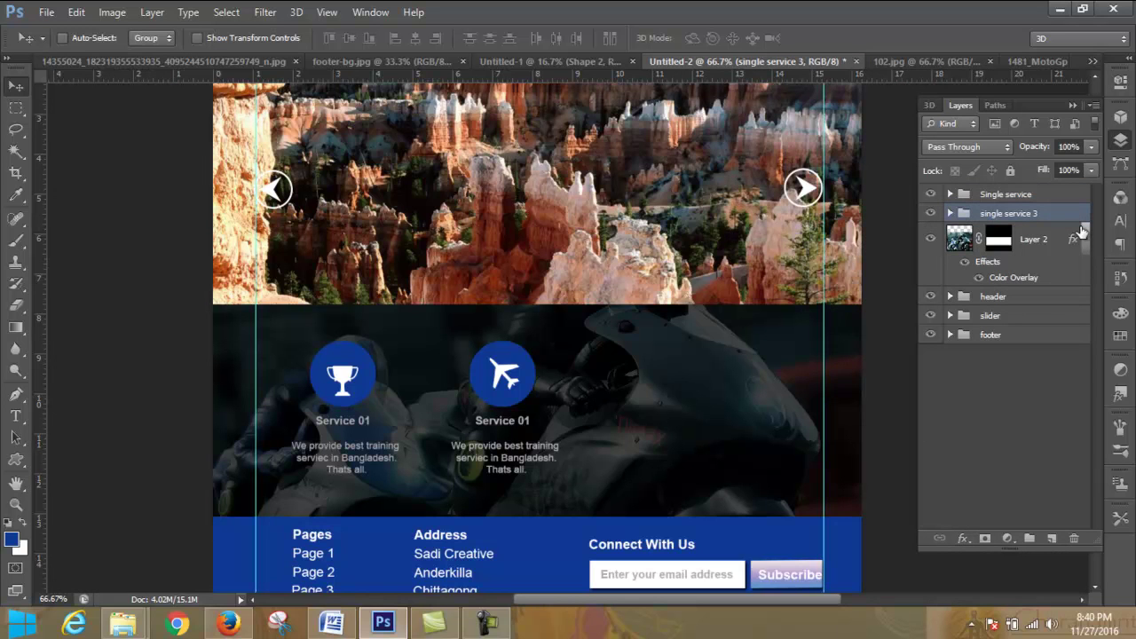
{"action": "key", "text": "ctrl+z"}
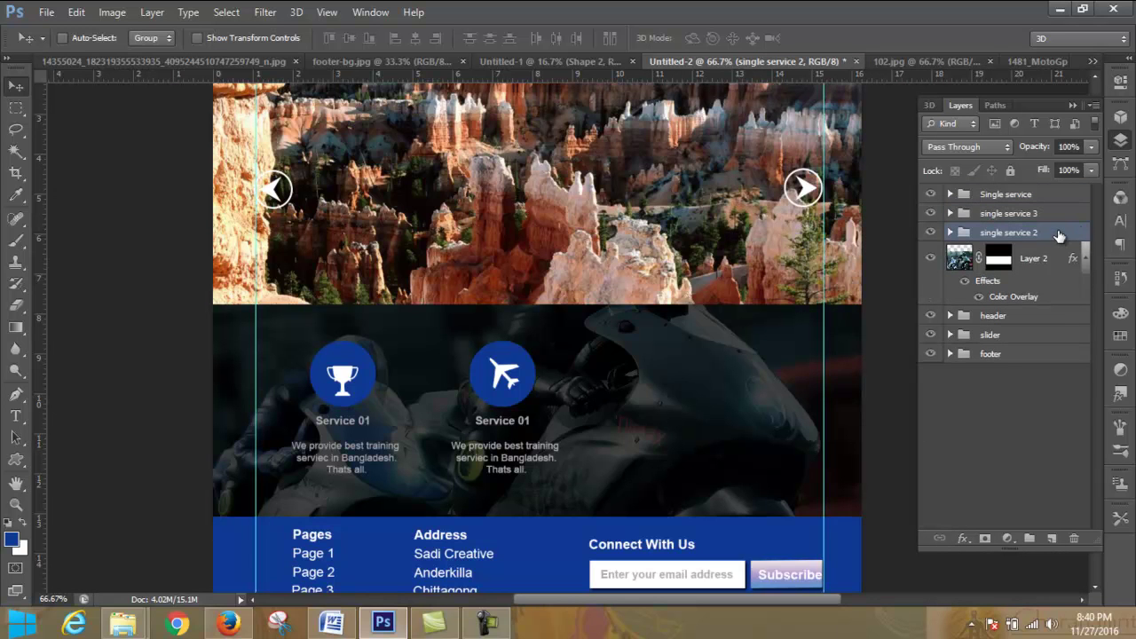
{"action": "left_click_drag", "start_coordinate": [1060, 233], "coordinate": [1065, 199]}
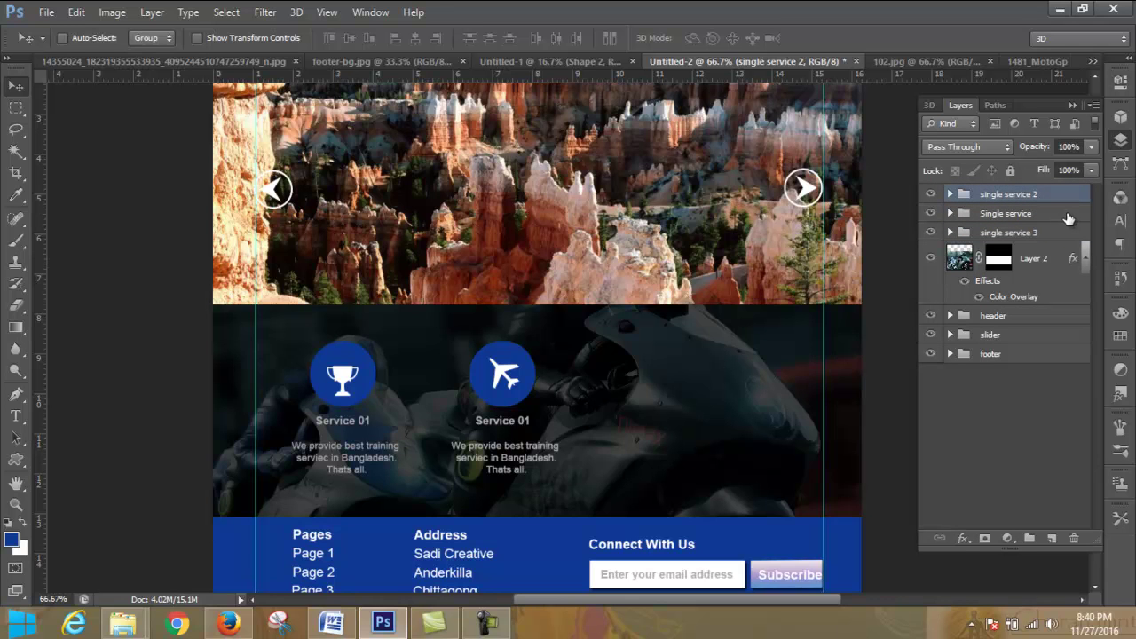
{"action": "double_click", "coordinate": [1062, 194]}
{"action": "left_click_drag", "start_coordinate": [1063, 190], "coordinate": [1065, 194]}
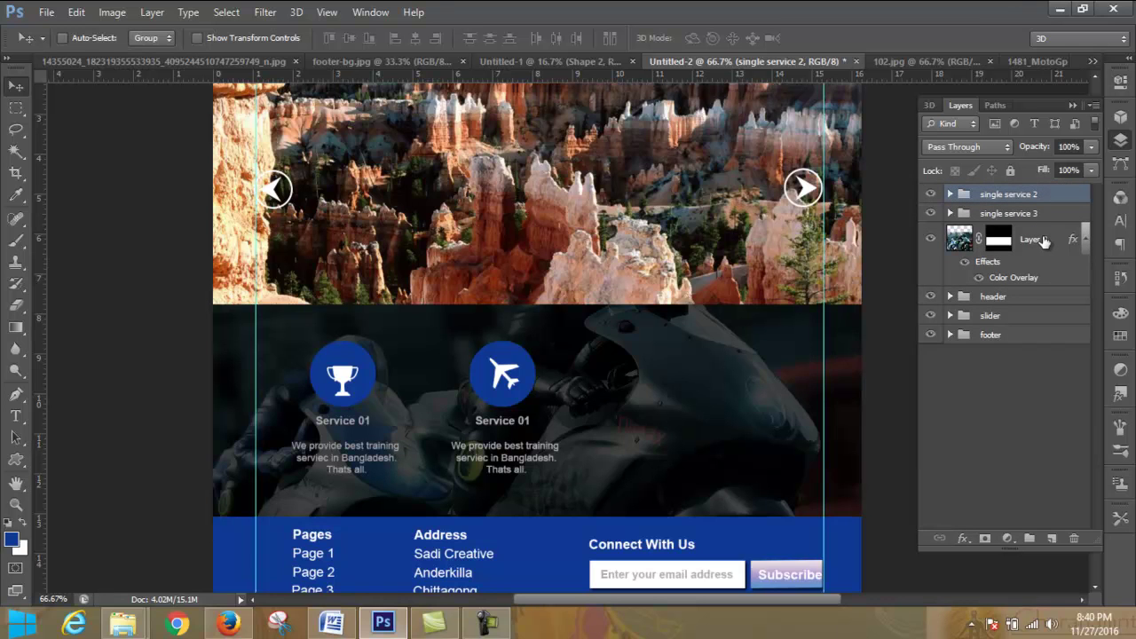
{"action": "key", "text": "ctrl+z"}
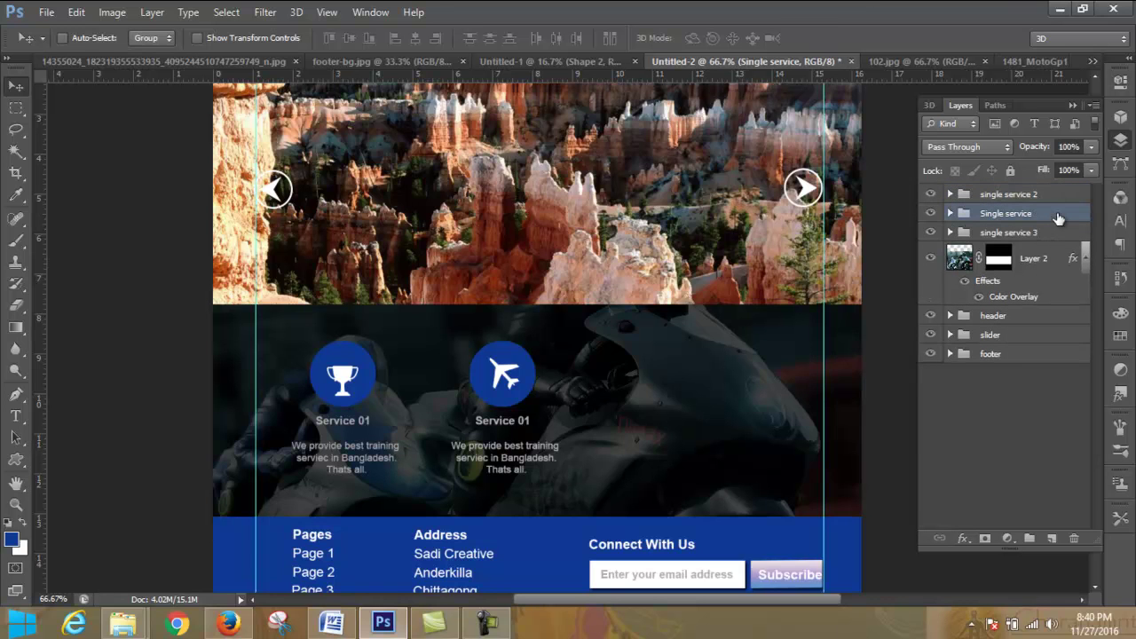
{"action": "key", "text": "ctrl+bracketright"}
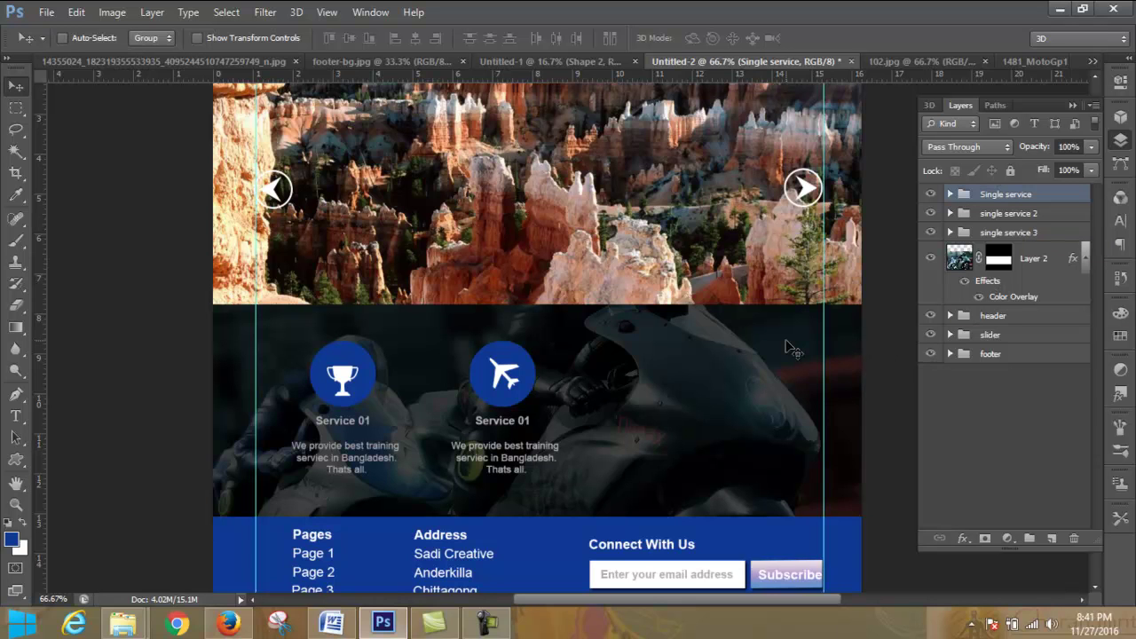
Step: Place a copy of the single service 3 block to the right of the second block and delete the original group with its contents
{"action": "left_click", "coordinate": [1021, 235]}
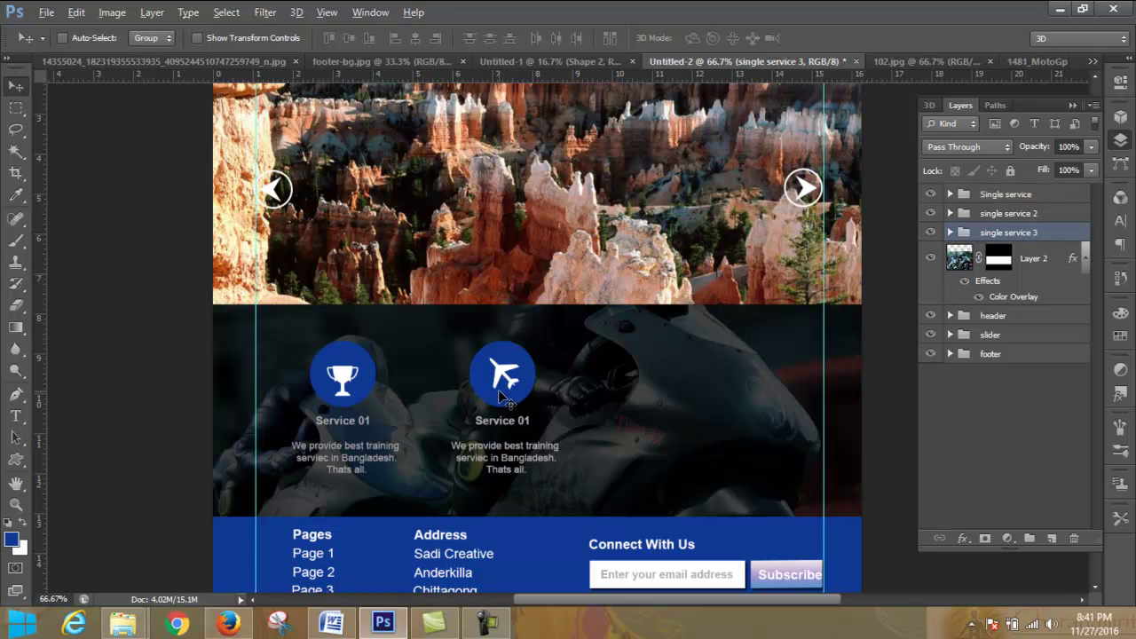
{"action": "left_click_drag", "start_coordinate": [500, 395], "coordinate": [670, 397]}
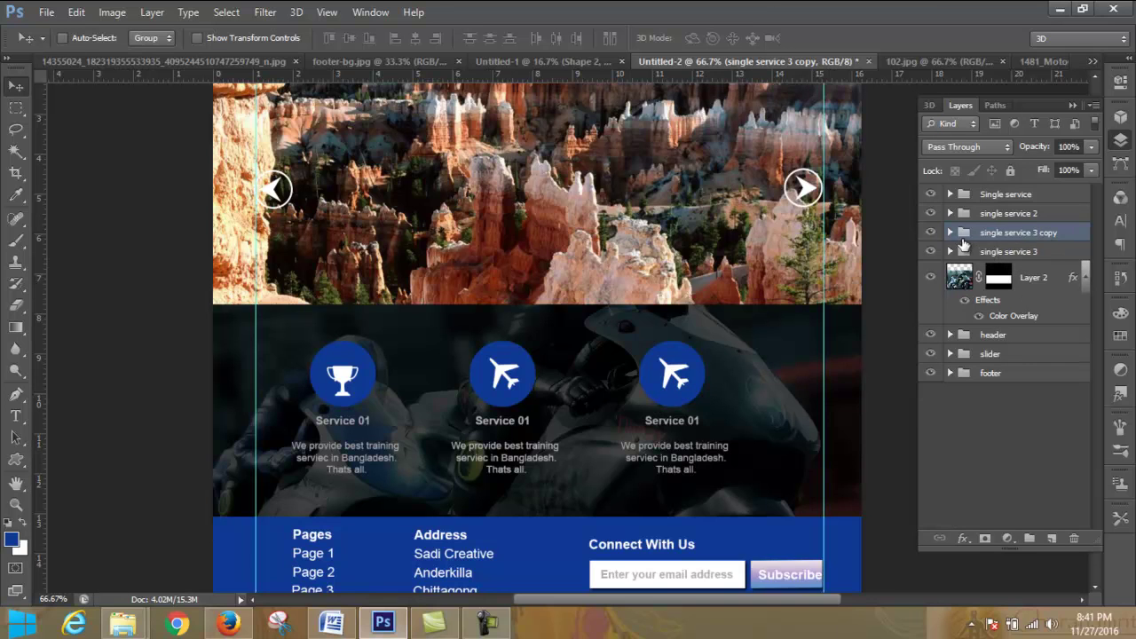
{"action": "left_click", "coordinate": [1026, 252]}
{"action": "left_click", "coordinate": [1074, 538]}
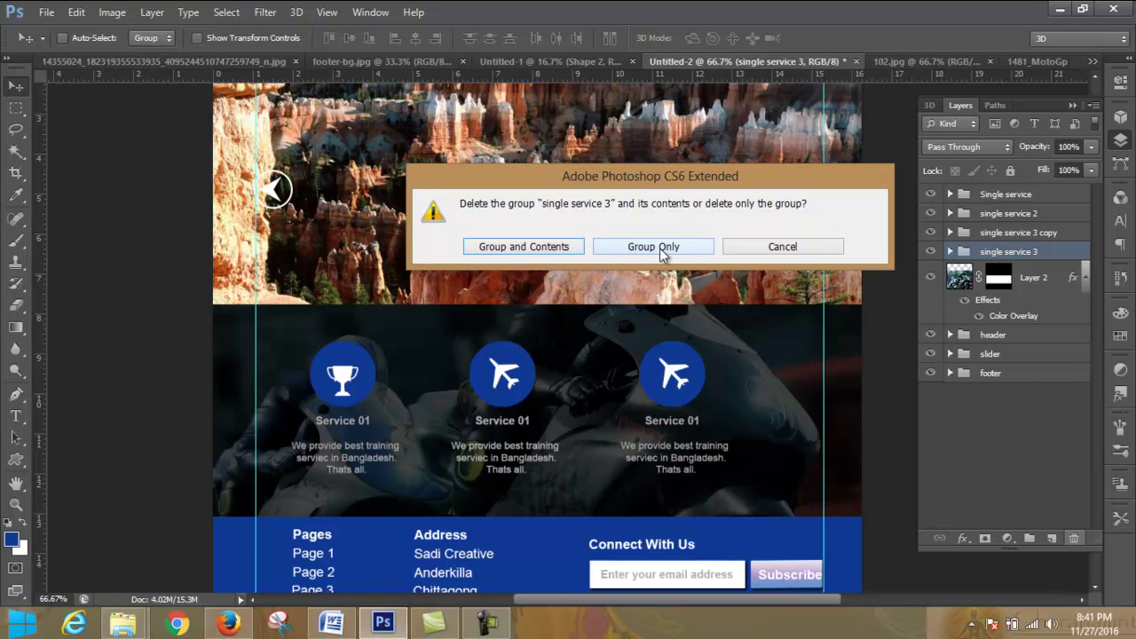
{"action": "left_click", "coordinate": [543, 248]}
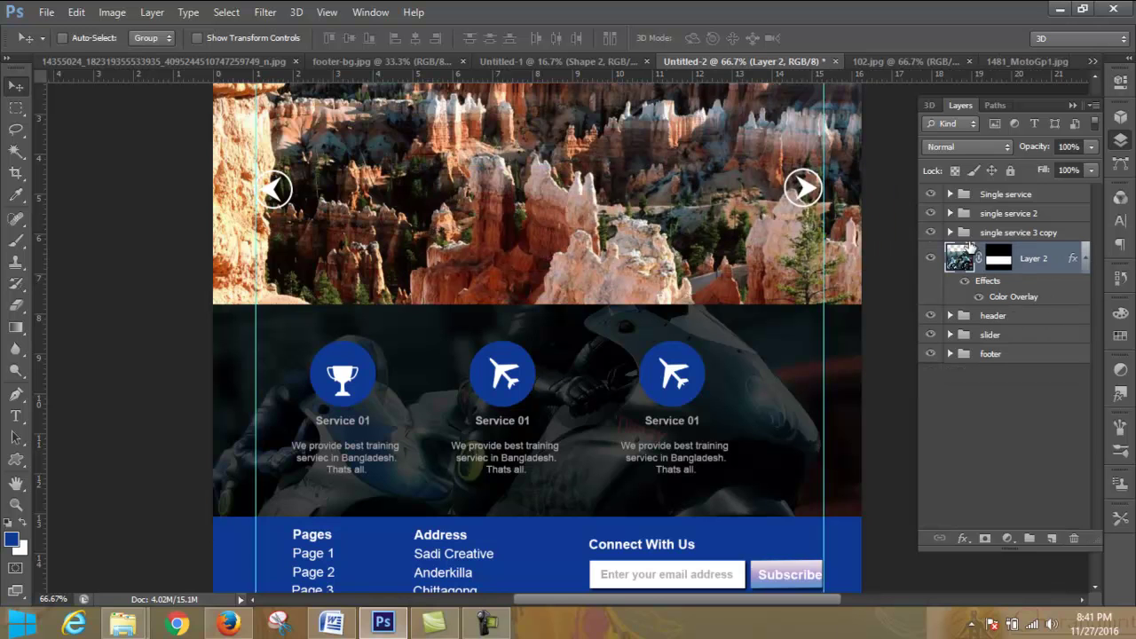
Step: Delete the Shape 5 airplane layer from the single service 3 copy group and select that group
{"action": "left_click", "coordinate": [1002, 235]}
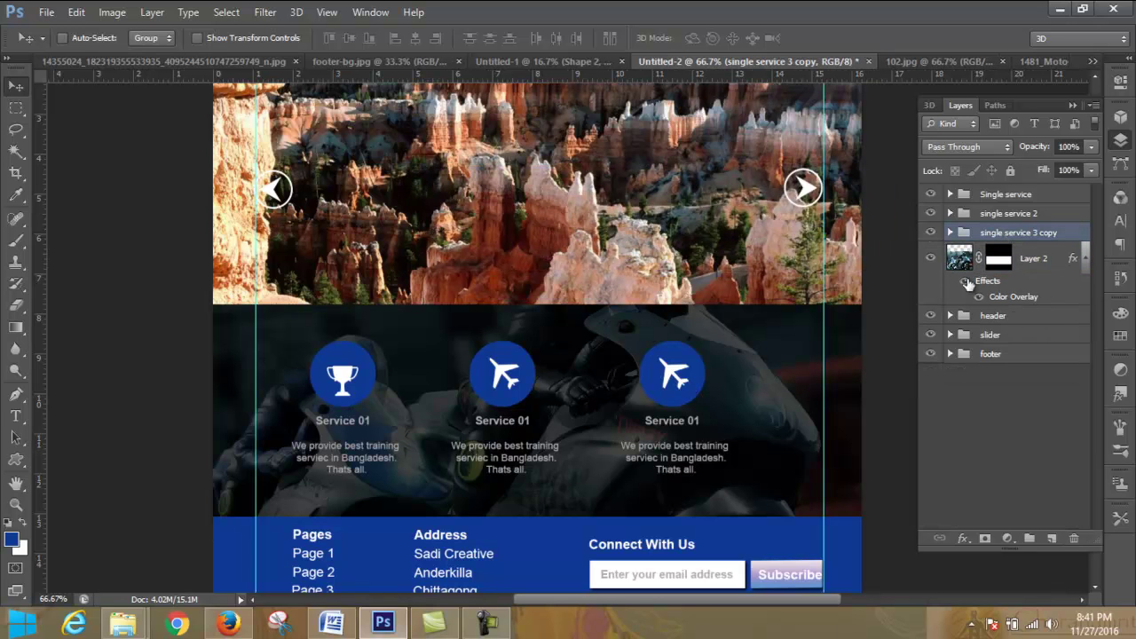
{"action": "left_click", "coordinate": [950, 233]}
{"action": "left_click", "coordinate": [1038, 261]}
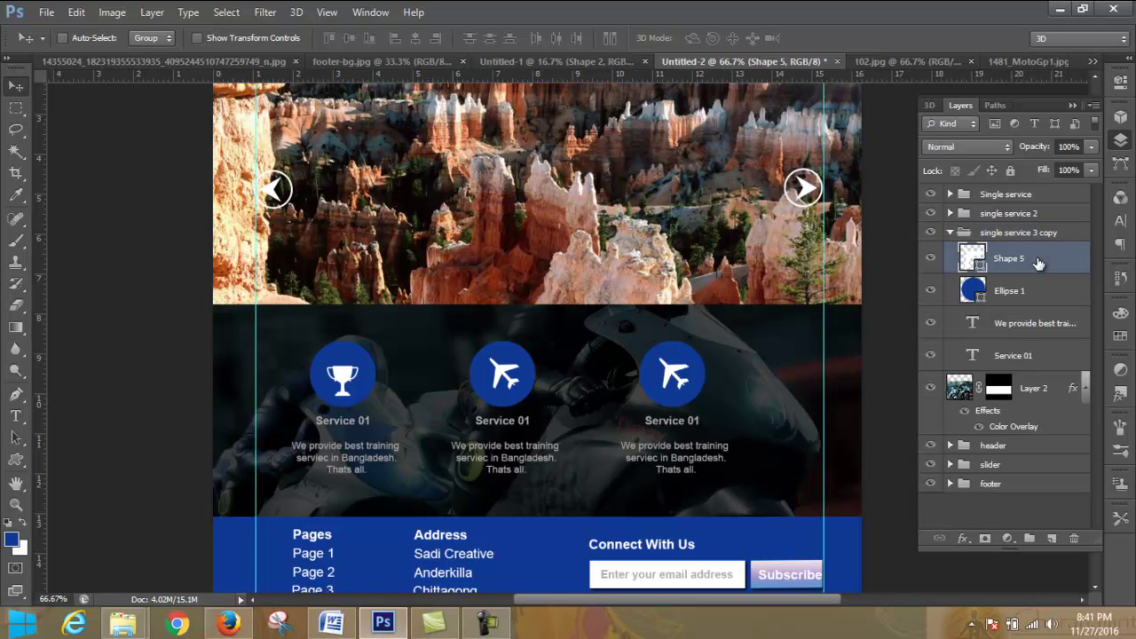
{"action": "left_click", "coordinate": [1073, 537]}
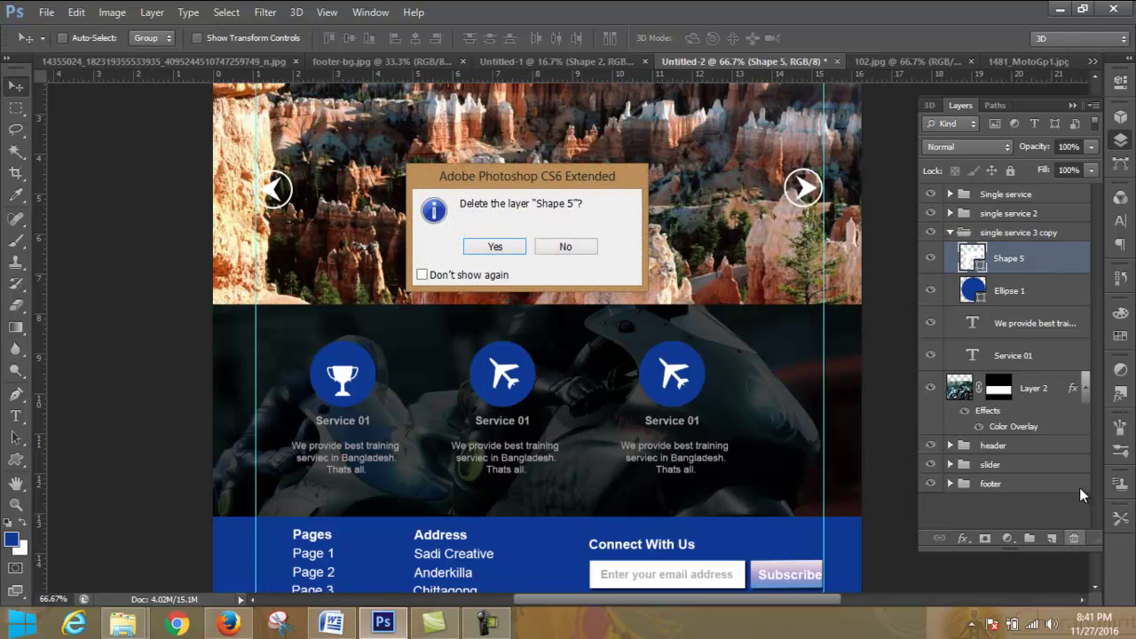
{"action": "left_click", "coordinate": [512, 251]}
{"action": "left_click", "coordinate": [1011, 235]}
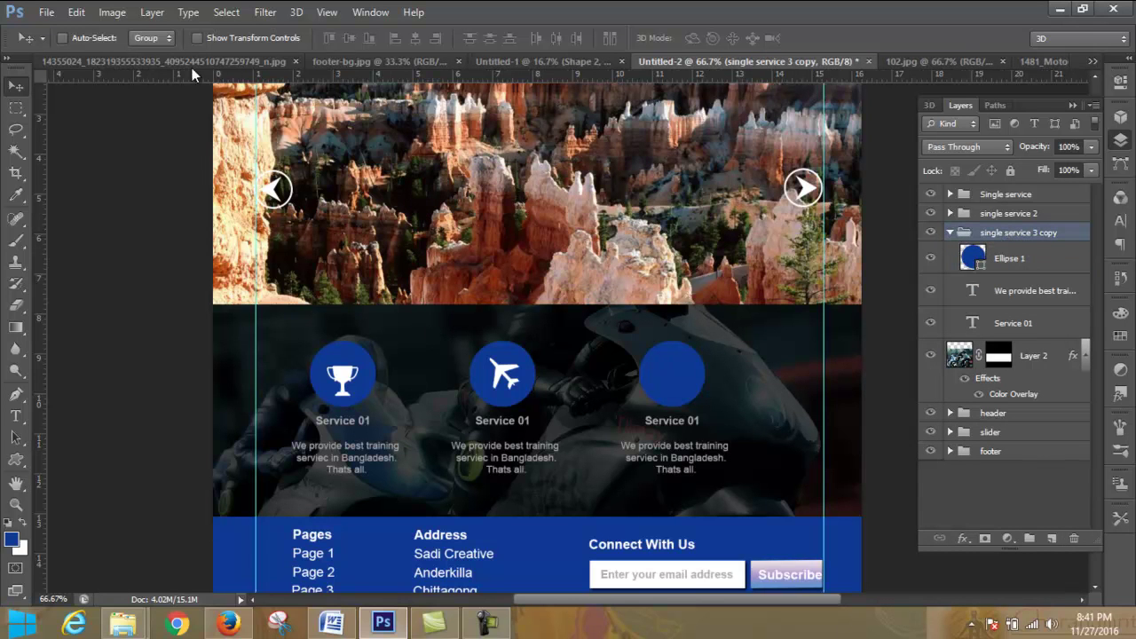
Step: Draw a white open-scissors custom shape about 80 by 35 px over the blue circle of the third service block
{"action": "left_click", "coordinate": [23, 461]}
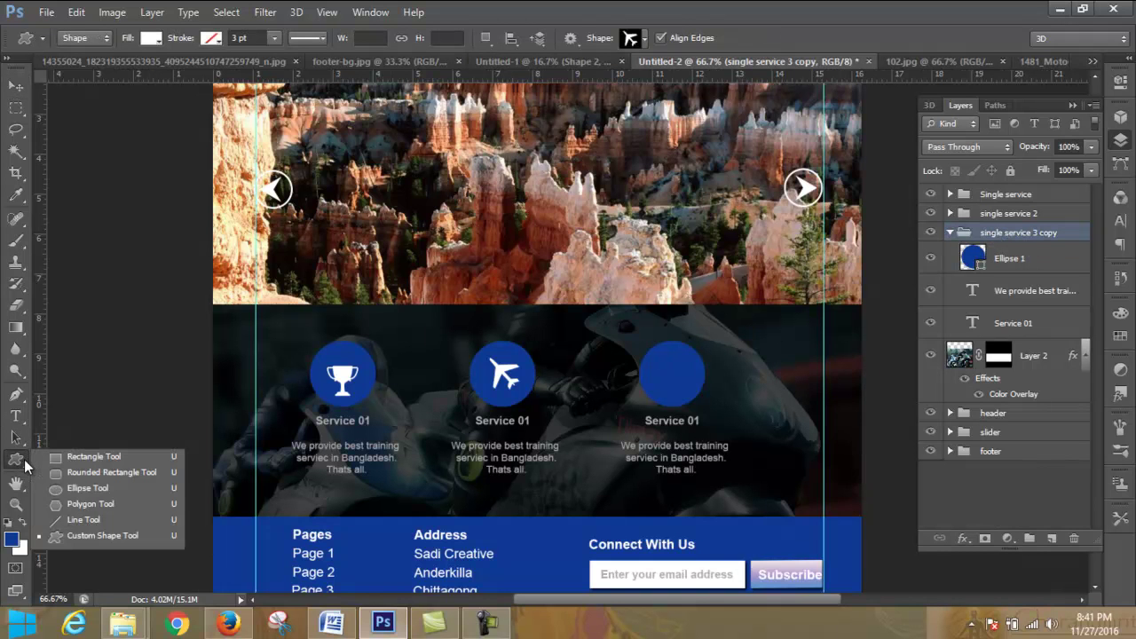
{"action": "left_click", "coordinate": [64, 534]}
{"action": "left_click", "coordinate": [645, 38]}
{"action": "scroll", "coordinate": [556, 284], "scroll_direction": "down", "scroll_amount": 3}
{"action": "scroll", "coordinate": [555, 286], "scroll_direction": "down", "scroll_amount": 4}
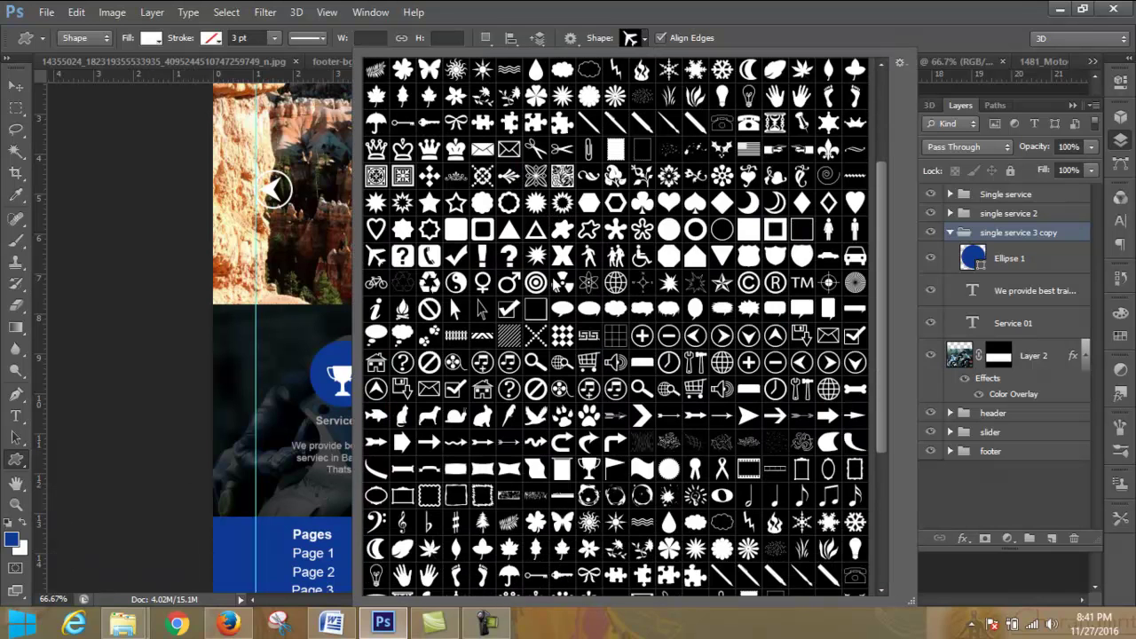
{"action": "scroll", "coordinate": [635, 328], "scroll_direction": "down", "scroll_amount": 1}
{"action": "scroll", "coordinate": [635, 328], "scroll_direction": "down", "scroll_amount": 5}
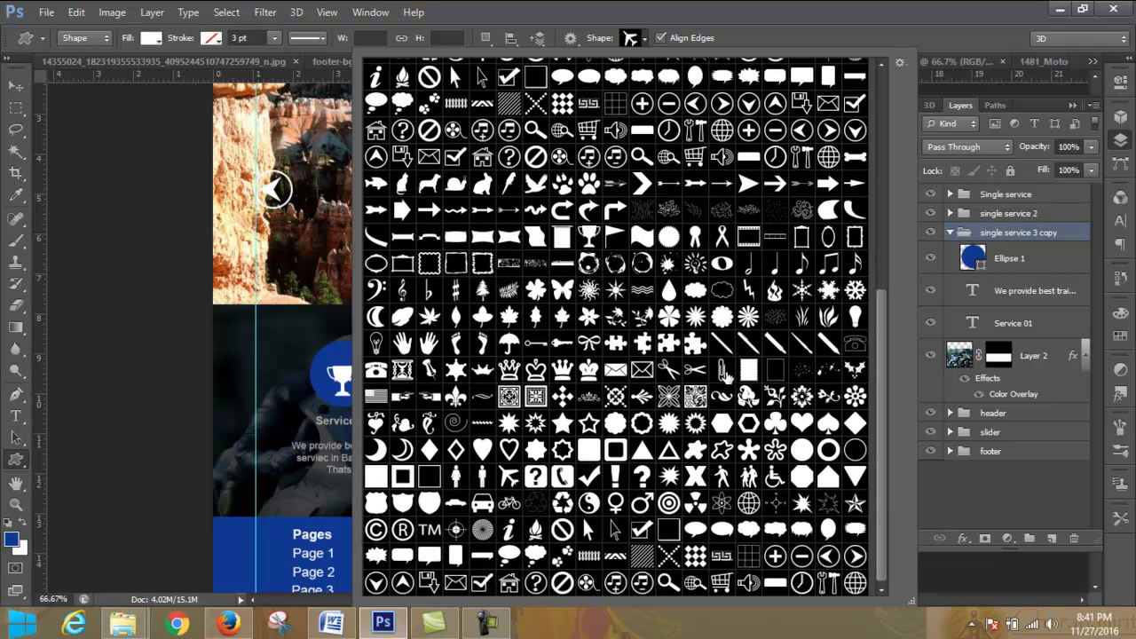
{"action": "left_click", "coordinate": [694, 371]}
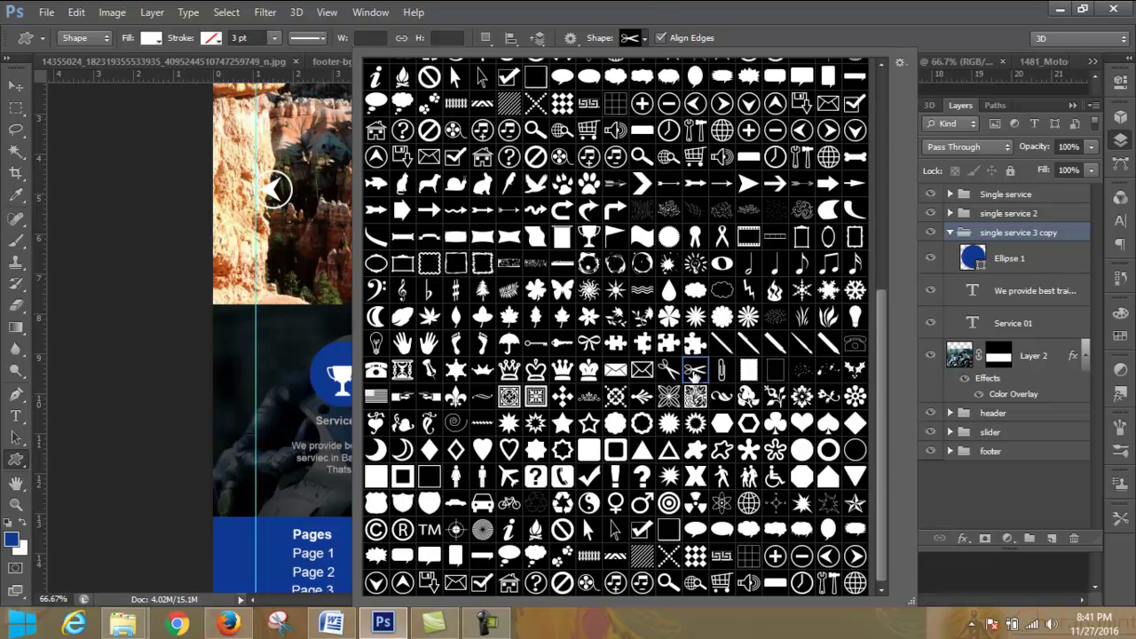
{"action": "left_click", "coordinate": [646, 39]}
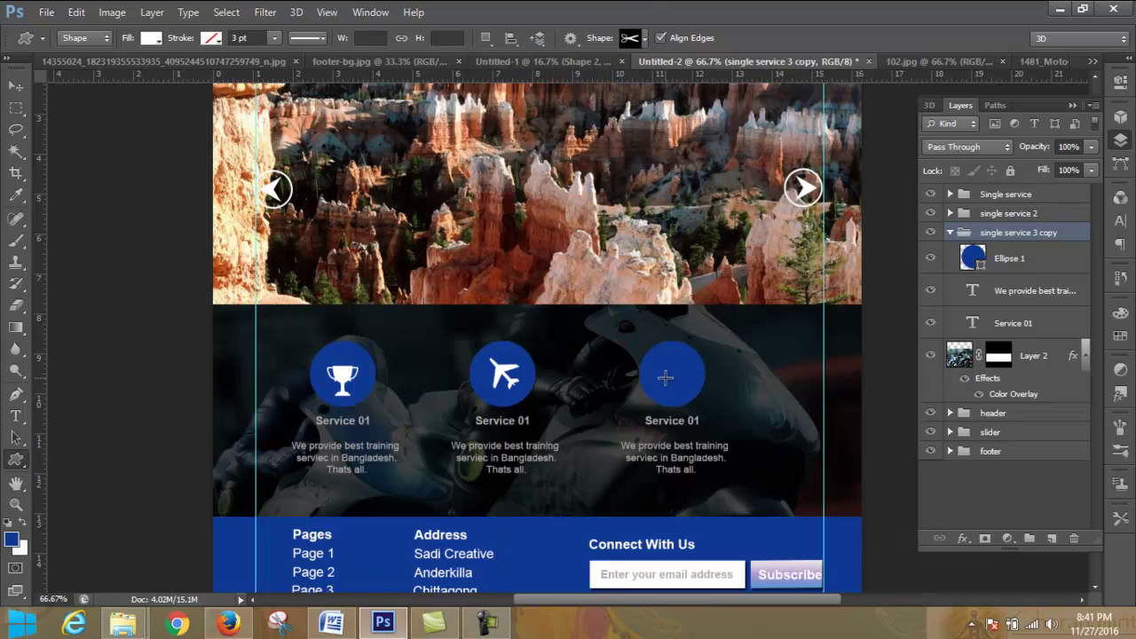
{"action": "left_click_drag", "start_coordinate": [664, 376], "coordinate": [708, 441]}
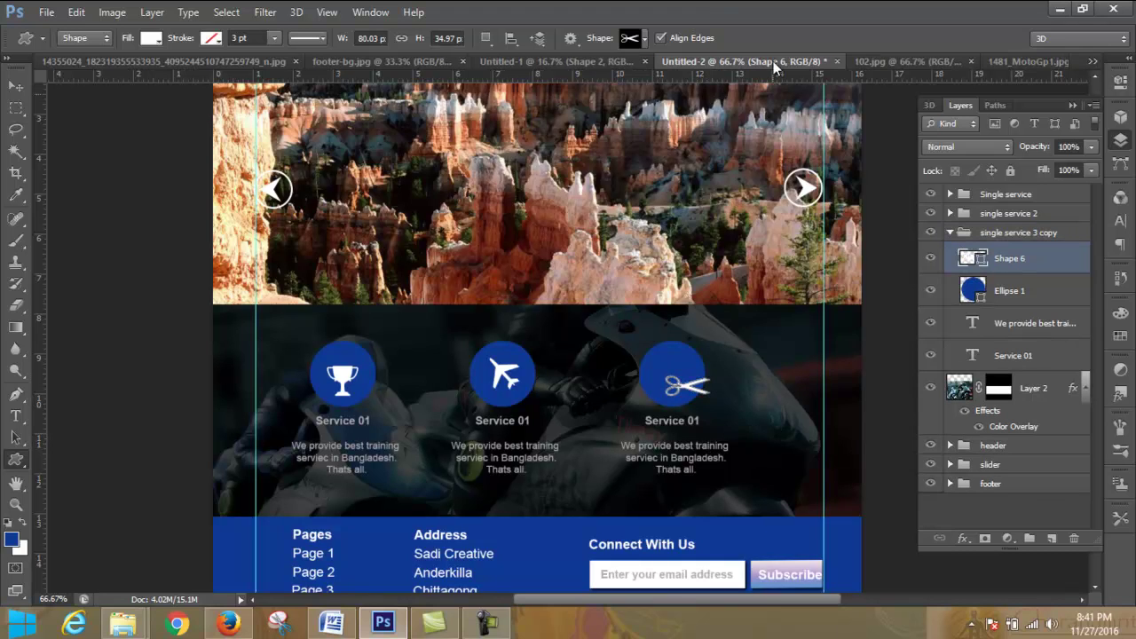
Step: Center the scissors icon on the third blue circle and collapse the single service 3 copy group
{"action": "left_click", "coordinate": [16, 86]}
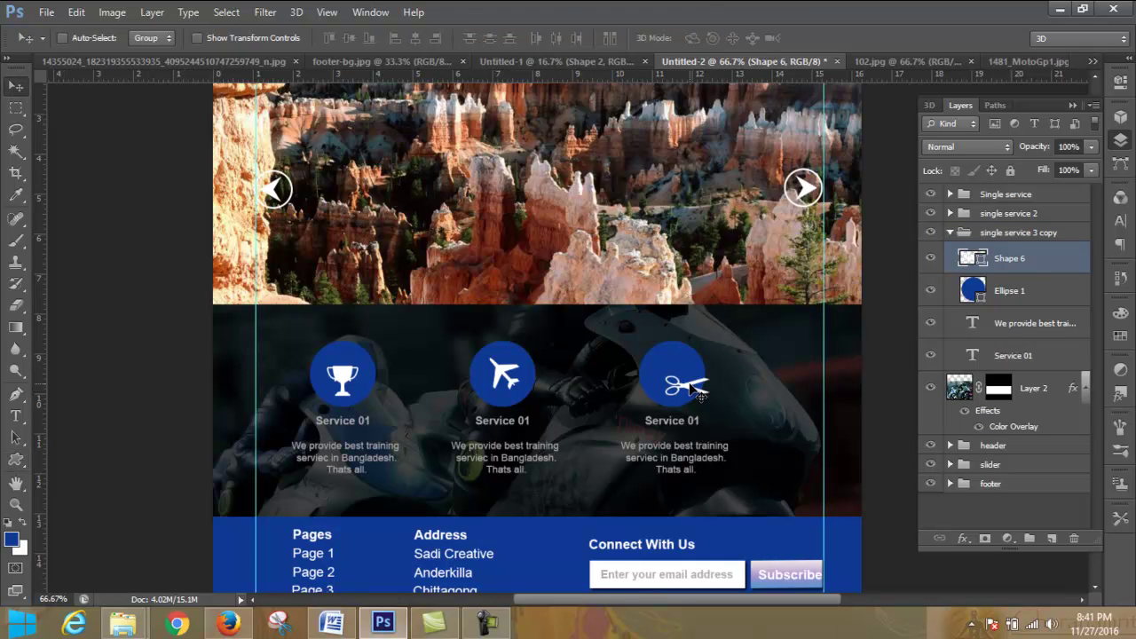
{"action": "left_click_drag", "start_coordinate": [691, 389], "coordinate": [677, 381]}
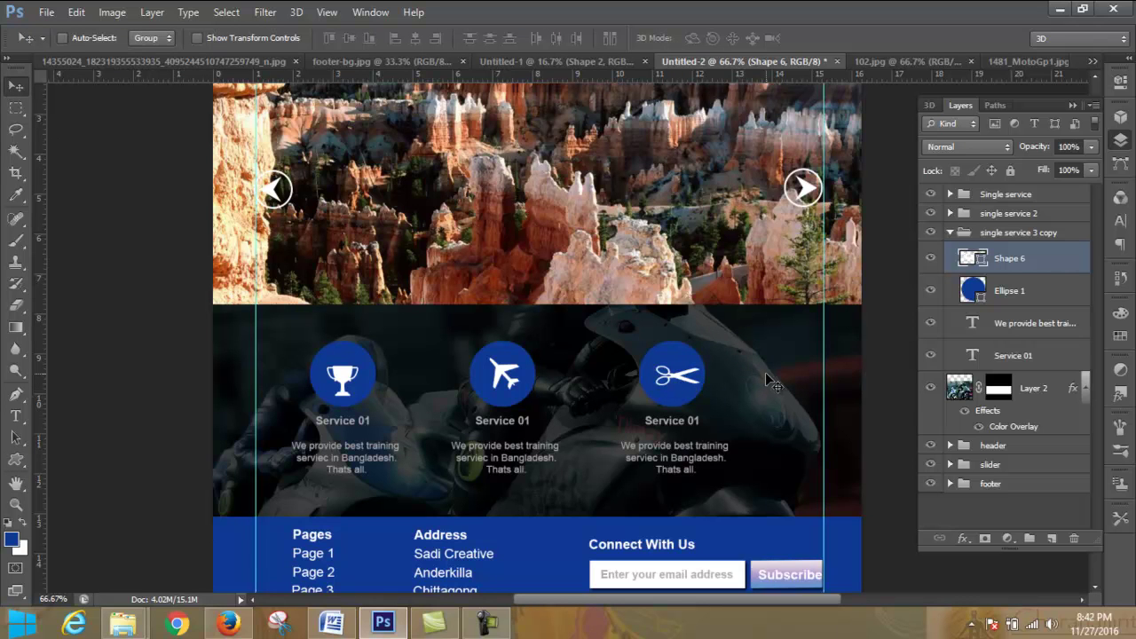
{"action": "left_click", "coordinate": [951, 233]}
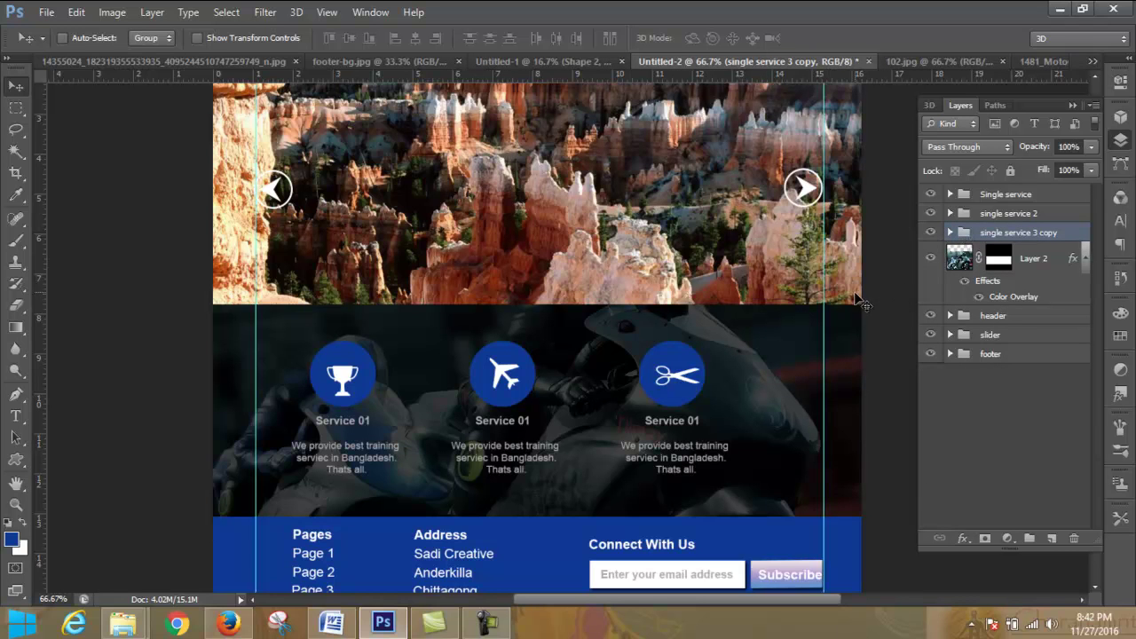
Step: Distribute the three service groups evenly by their horizontal centers and move them together slightly to the right and down
{"action": "left_click", "coordinate": [1029, 217], "text": "shift"}
{"action": "left_click", "coordinate": [1042, 197], "text": "shift"}
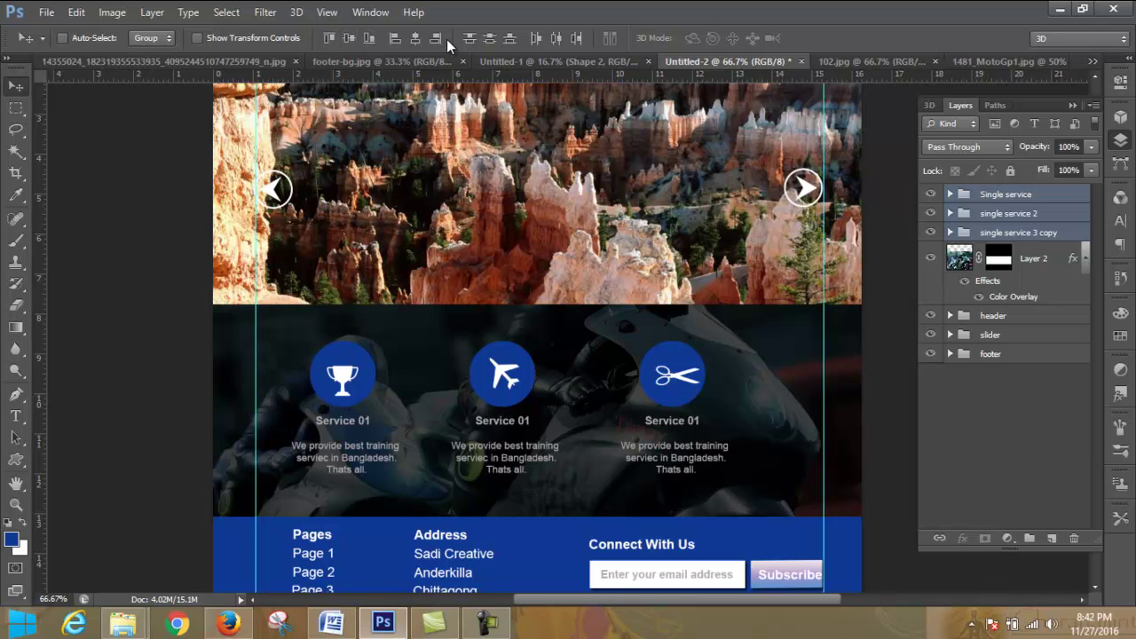
{"action": "left_click", "coordinate": [556, 39]}
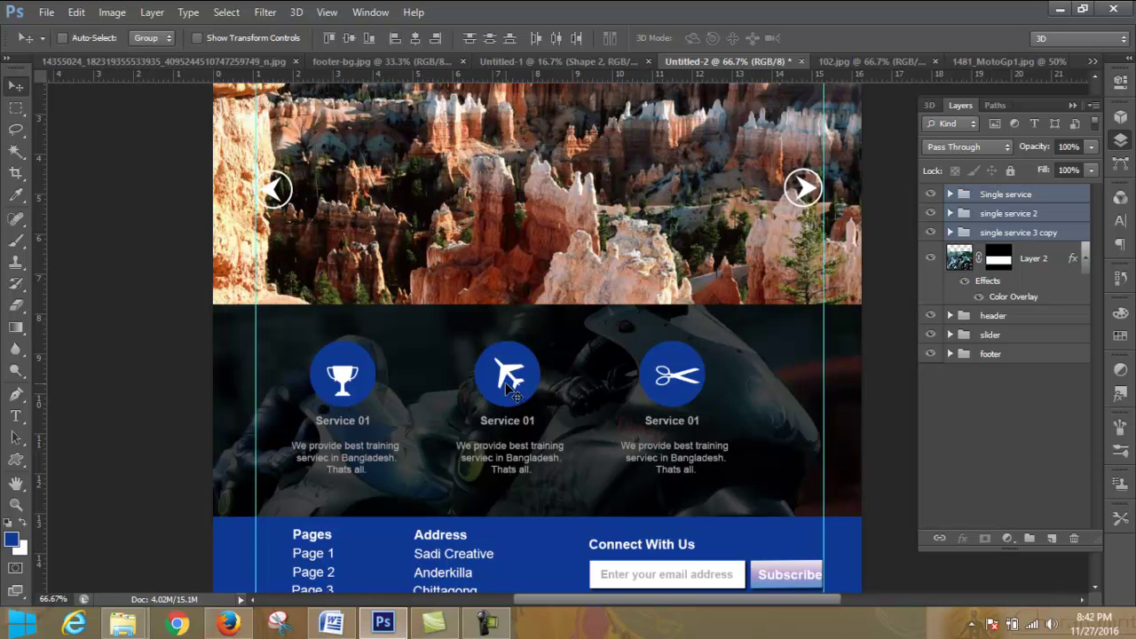
{"action": "left_click_drag", "start_coordinate": [506, 383], "coordinate": [539, 391]}
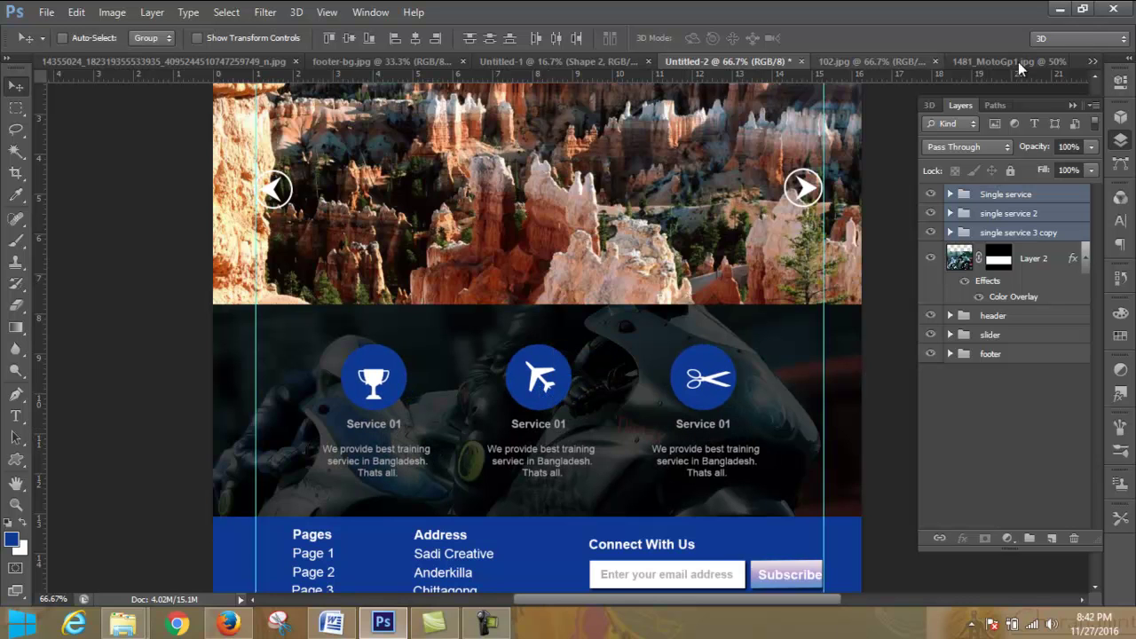
Step: Activate the Rectangular Marquee tool
{"action": "left_click", "coordinate": [16, 108]}
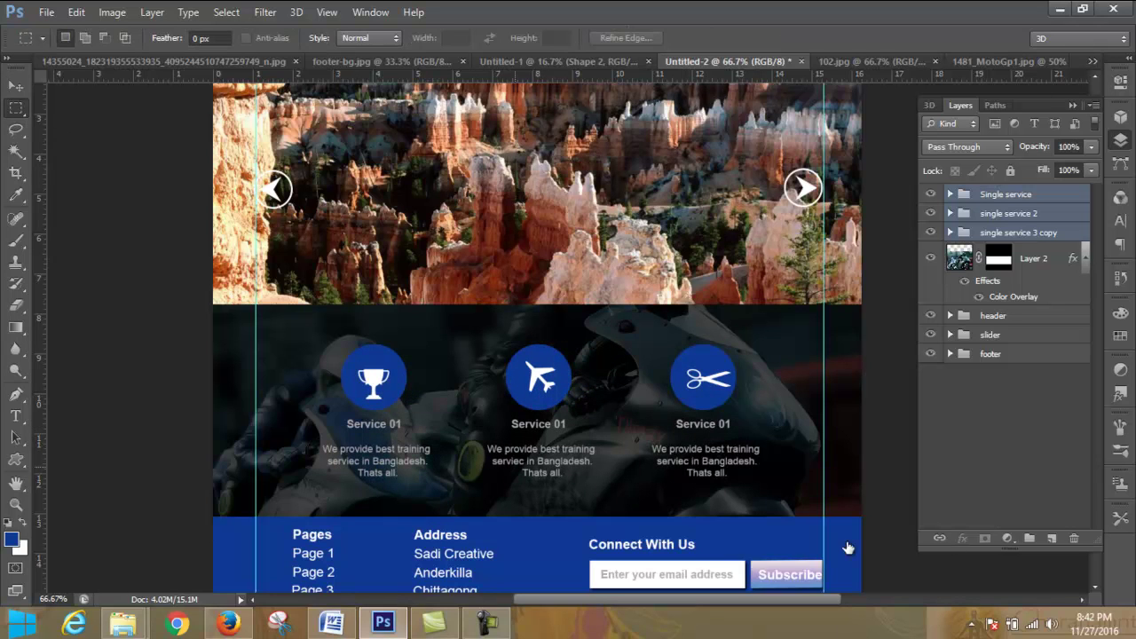